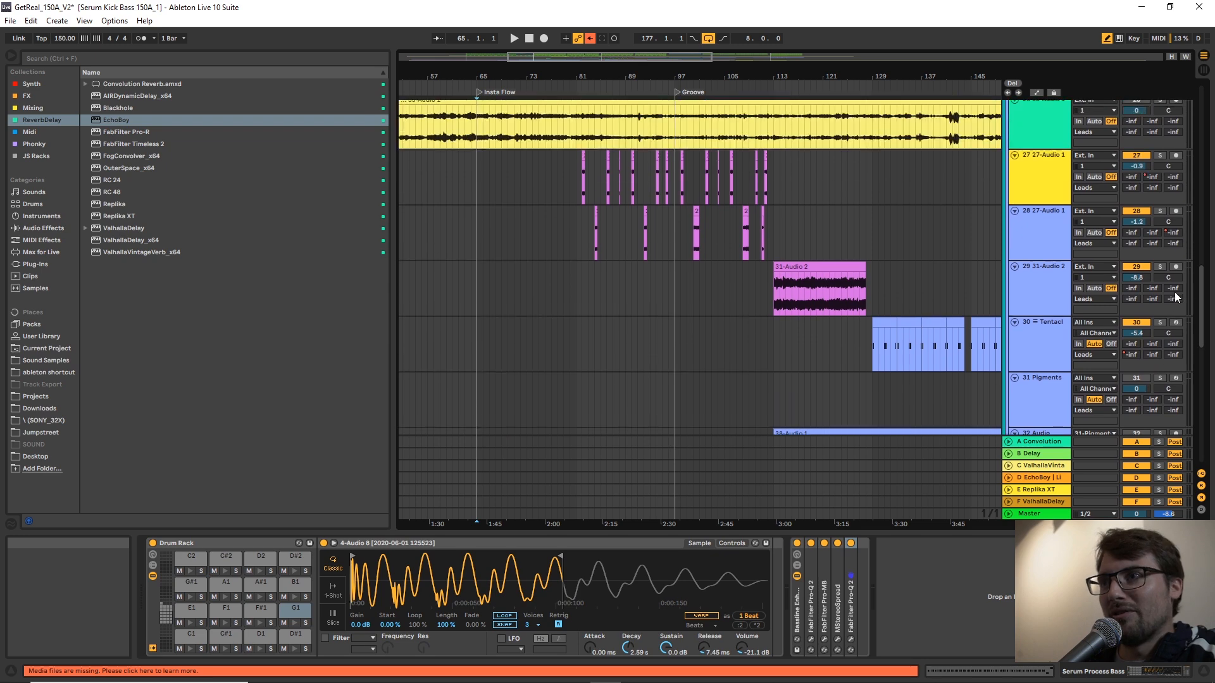
{"action": "scroll", "coordinate": [768, 234], "scroll_direction": "up", "scroll_amount": 3}
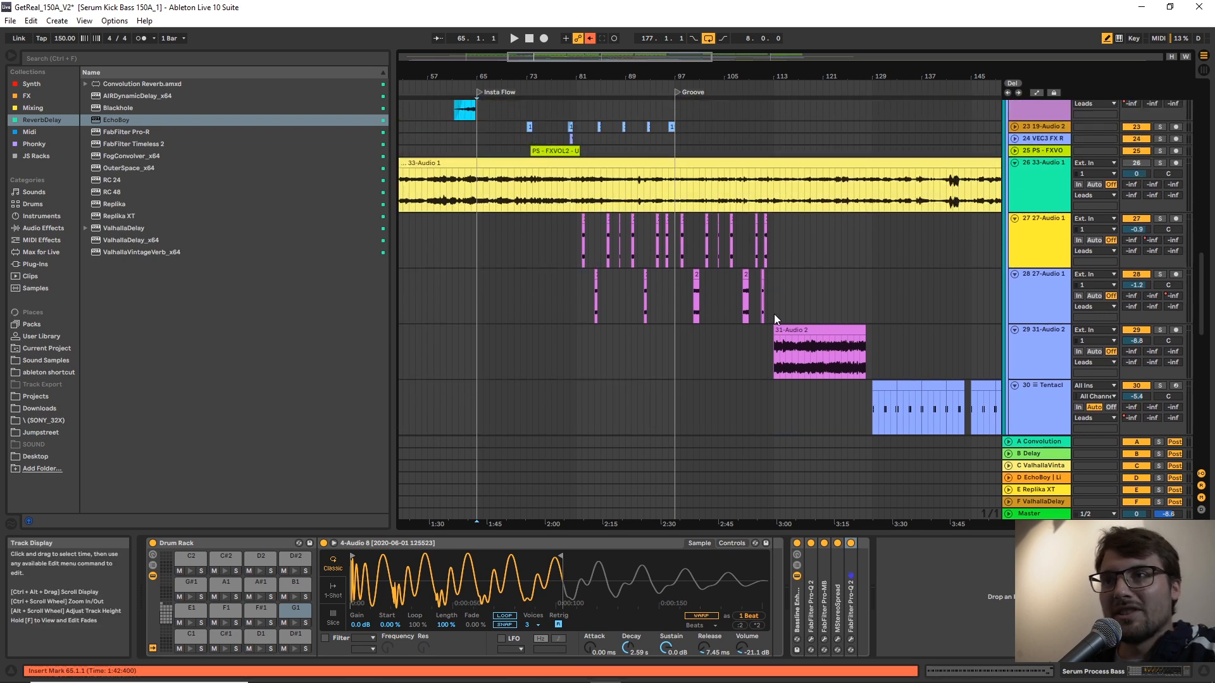
Start playback from just before the Insta Flow marker on the Serum Process Bass track.
{"action": "left_click_drag", "start_coordinate": [773, 313], "coordinate": [652, 244]}
{"action": "left_click", "coordinate": [650, 246]}
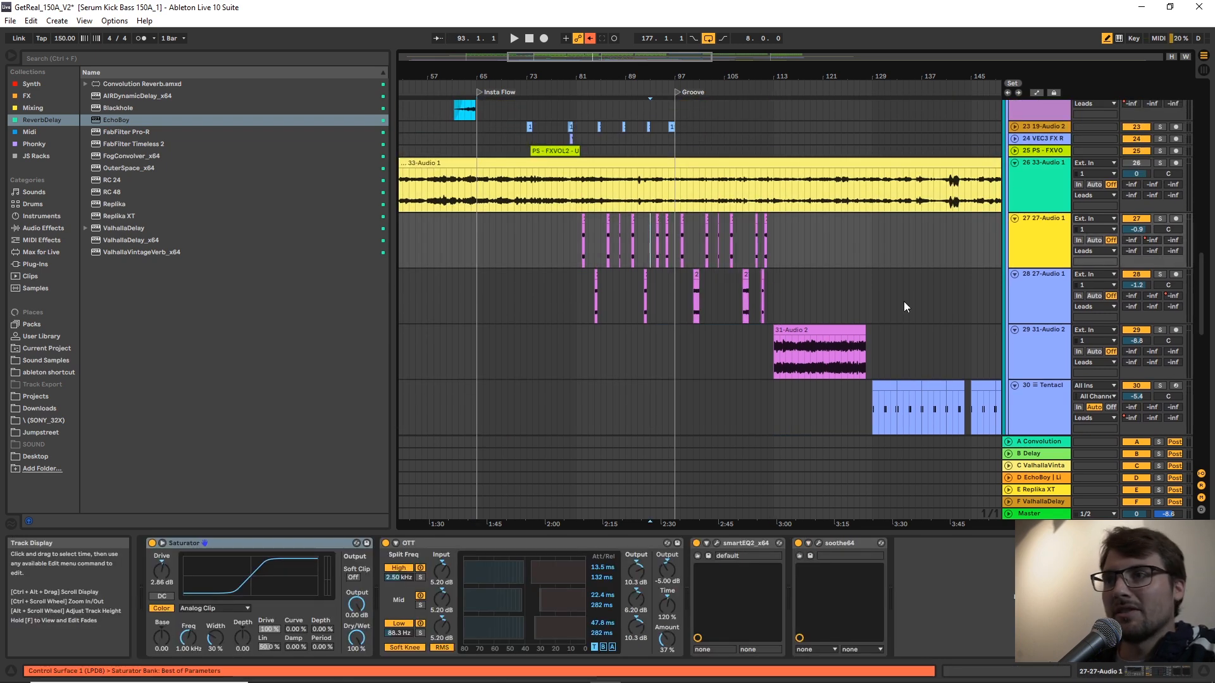
{"action": "scroll", "coordinate": [1205, 292], "scroll_direction": "up", "scroll_amount": 3}
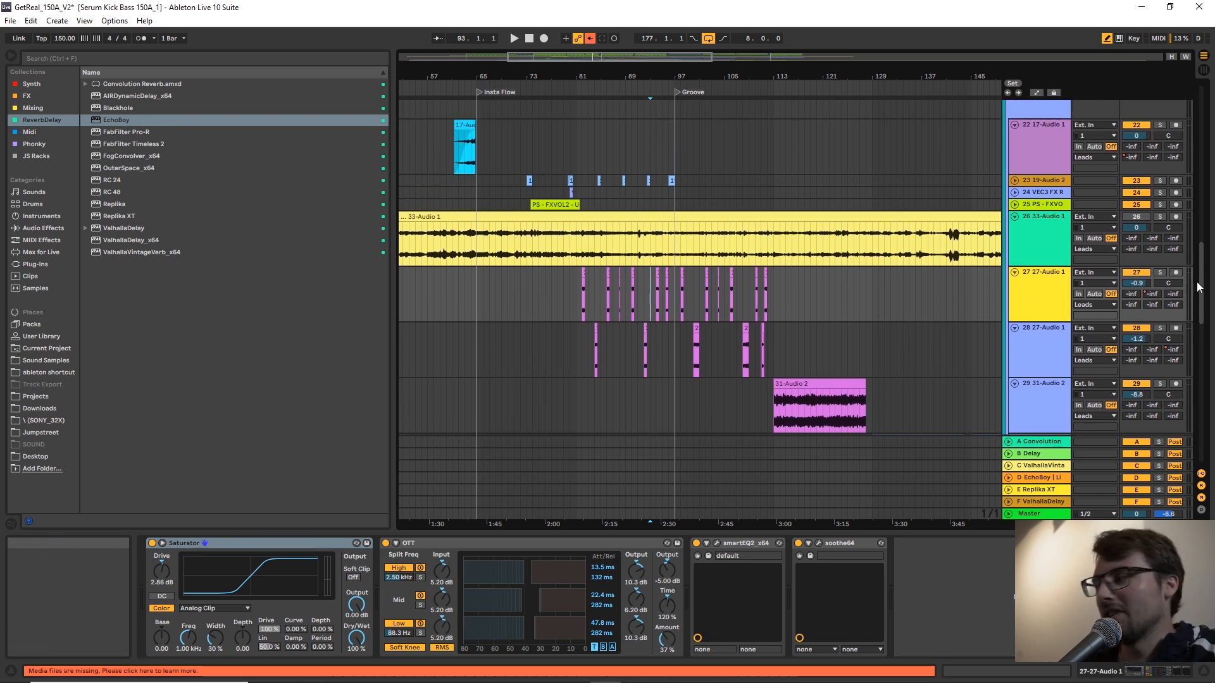
{"action": "scroll", "coordinate": [1198, 286], "scroll_direction": "up", "scroll_amount": 4}
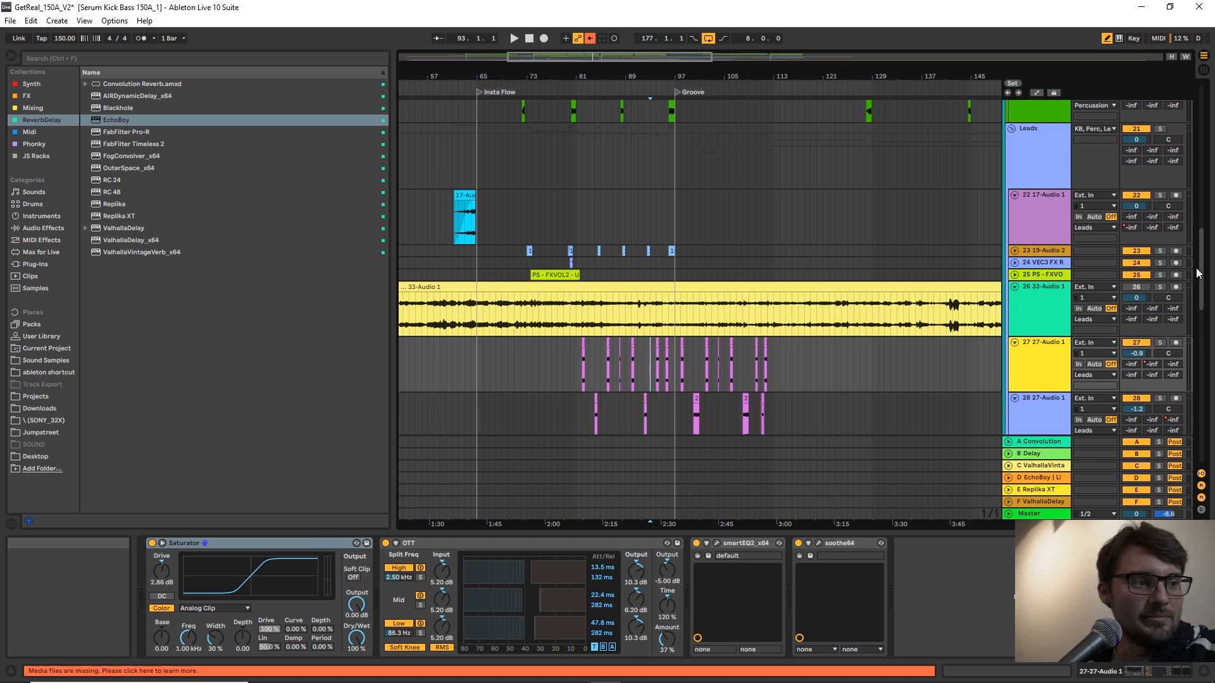
{"action": "left_click_drag", "start_coordinate": [1196, 269], "coordinate": [1181, 122]}
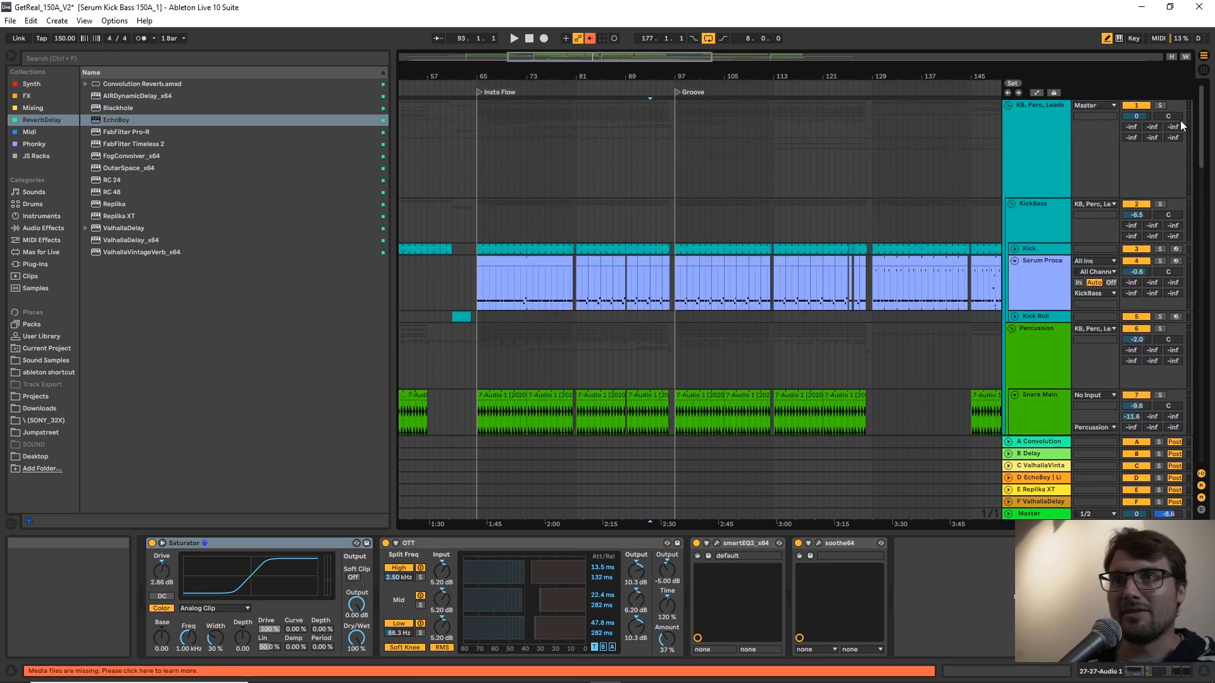
{"action": "left_click", "coordinate": [467, 283]}
{"action": "key", "text": "space"}
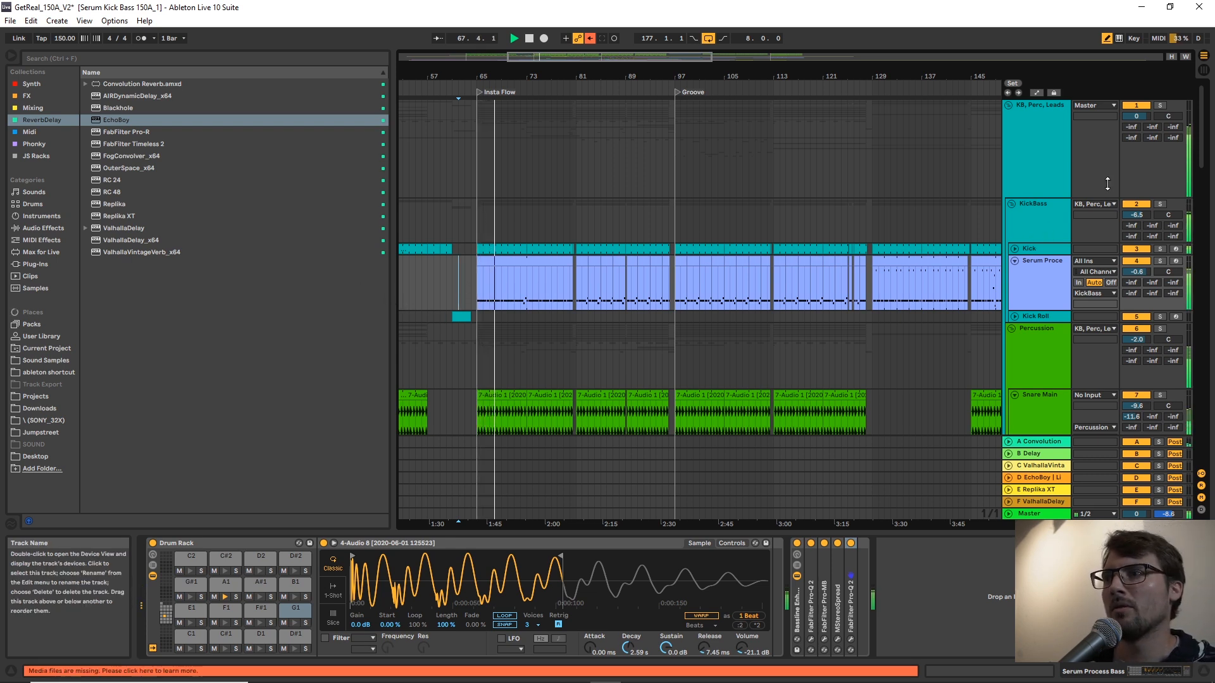
Review the percussion tracks during playback and select the range ending at track 20 16-Audio 1.
{"action": "scroll", "coordinate": [1200, 169], "scroll_direction": "down", "scroll_amount": 5}
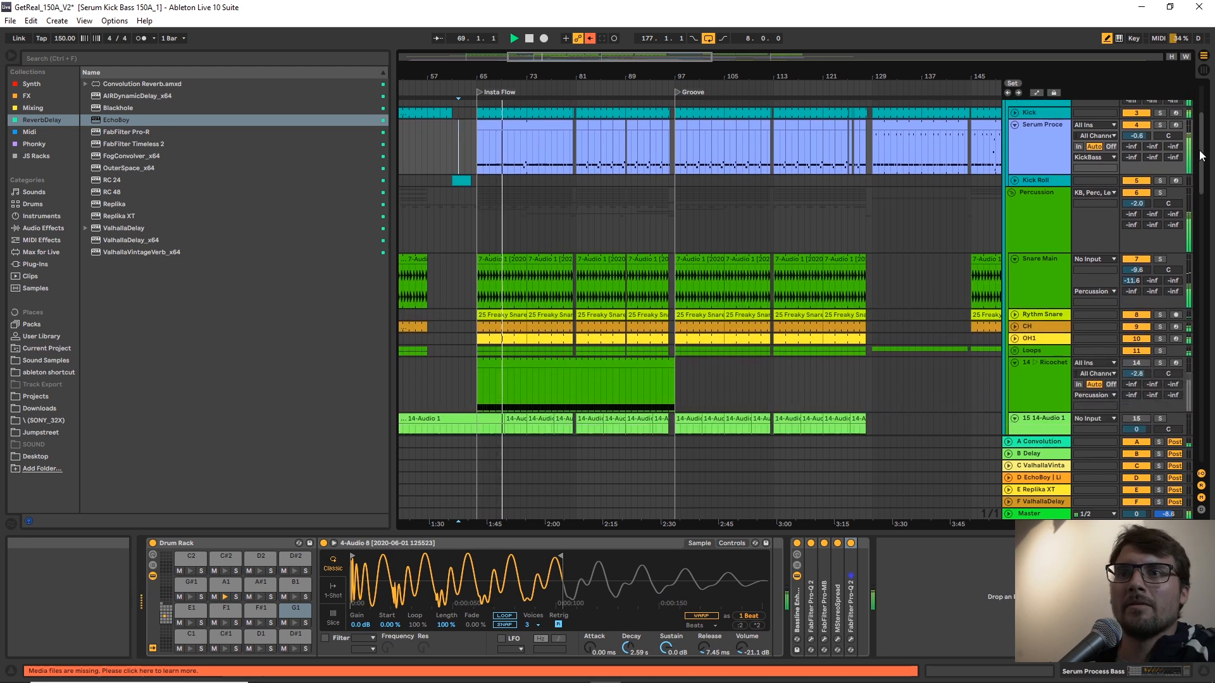
{"action": "left_click_drag", "start_coordinate": [1201, 169], "coordinate": [1200, 209]}
{"action": "scroll", "coordinate": [1013, 252], "scroll_direction": "down", "scroll_amount": 2}
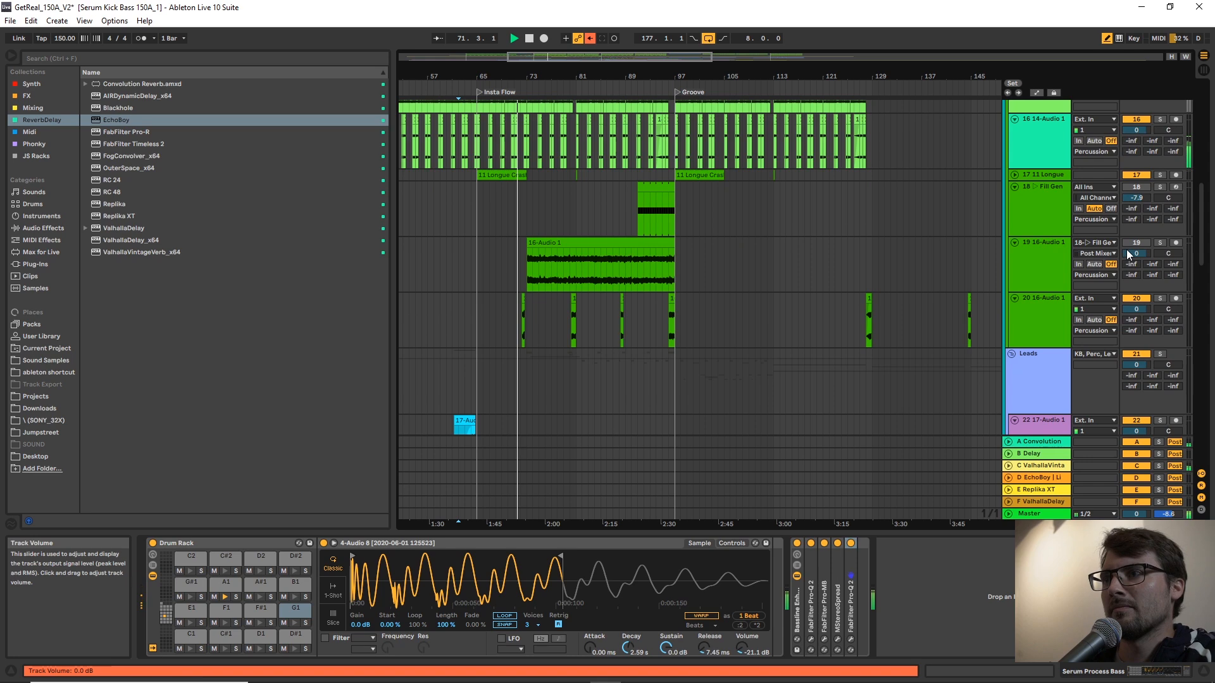
{"action": "left_click", "coordinate": [1036, 258]}
{"action": "key", "text": "Down"}
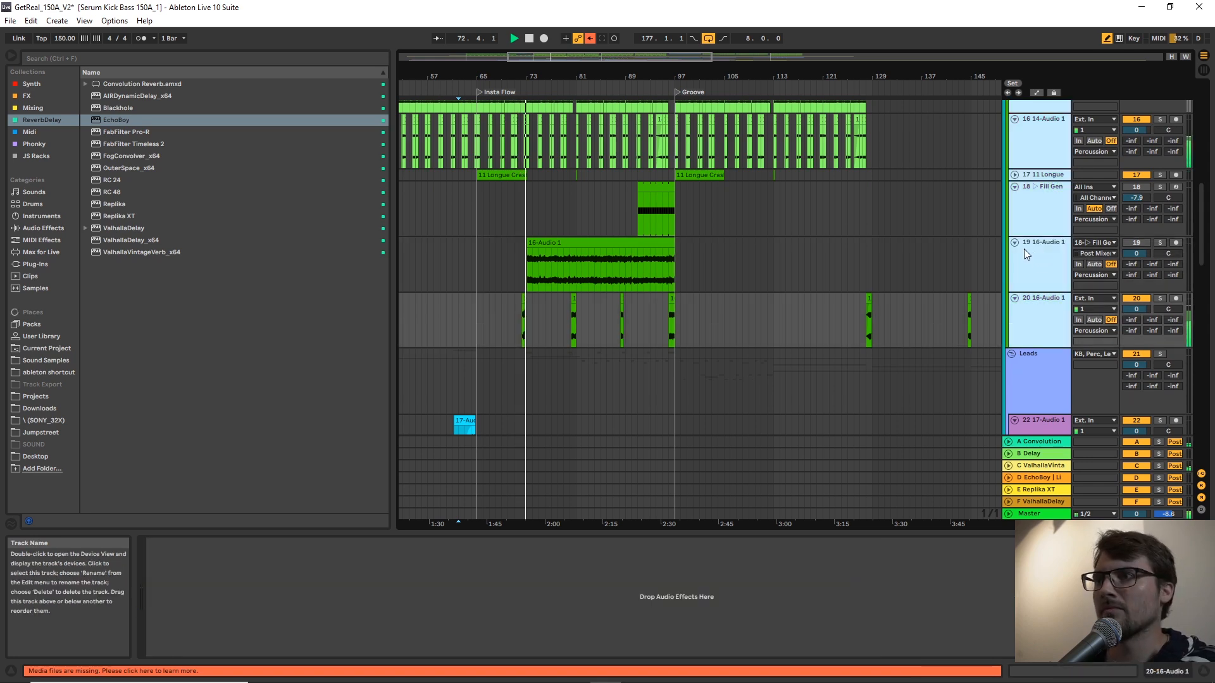
Select track 26 33-Audio 1 in the Leads group and review the neighbouring lead tracks during playback.
{"action": "scroll", "coordinate": [1025, 271], "scroll_direction": "down", "scroll_amount": 4}
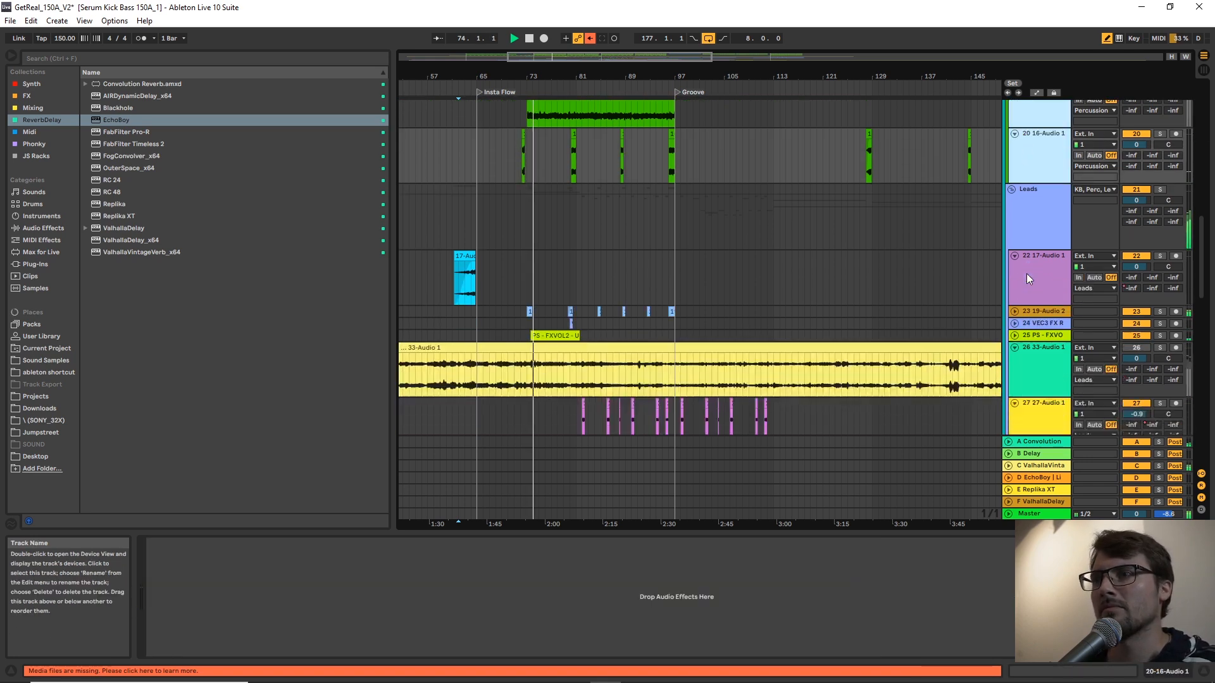
{"action": "scroll", "coordinate": [1026, 274], "scroll_direction": "down", "scroll_amount": 3}
{"action": "left_click", "coordinate": [1026, 262]}
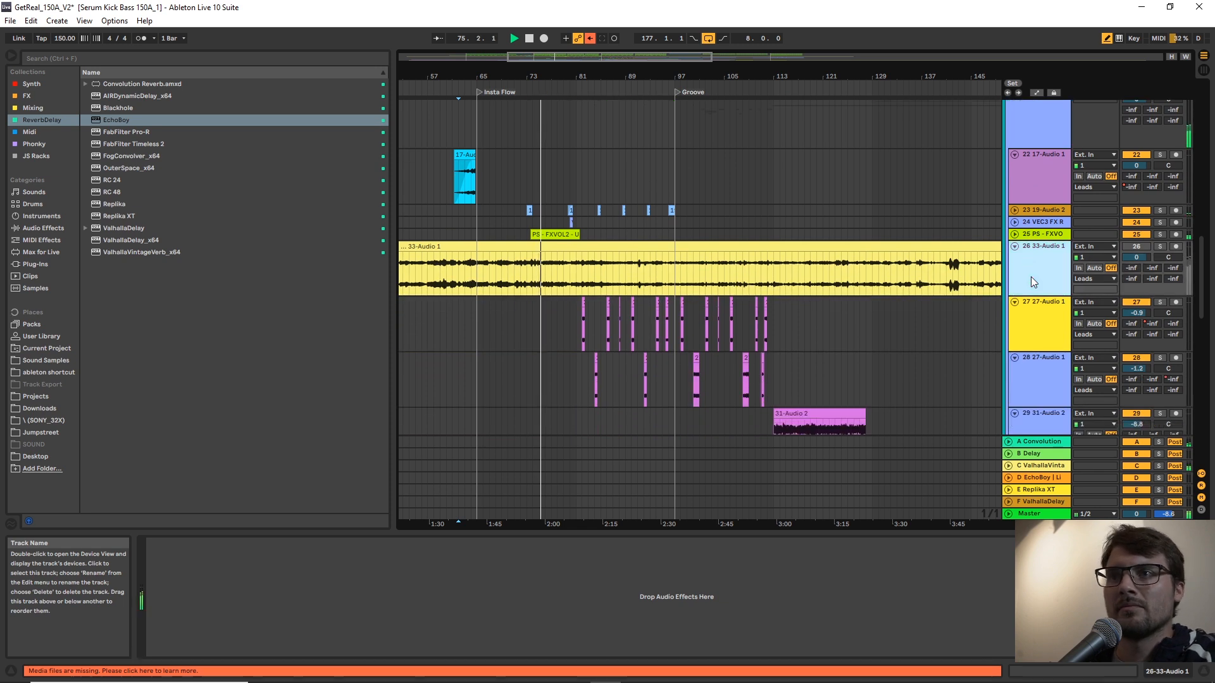
{"action": "scroll", "coordinate": [1030, 276], "scroll_direction": "down", "scroll_amount": 1}
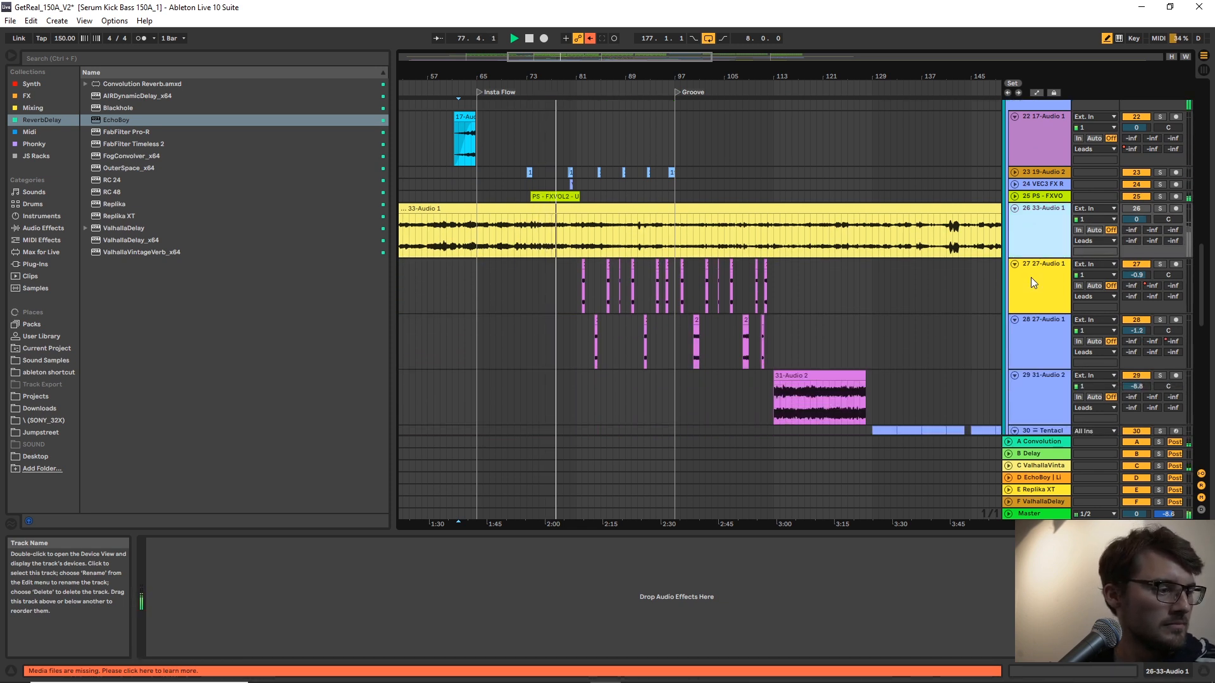
{"action": "scroll", "coordinate": [1031, 283], "scroll_direction": "down", "scroll_amount": 2}
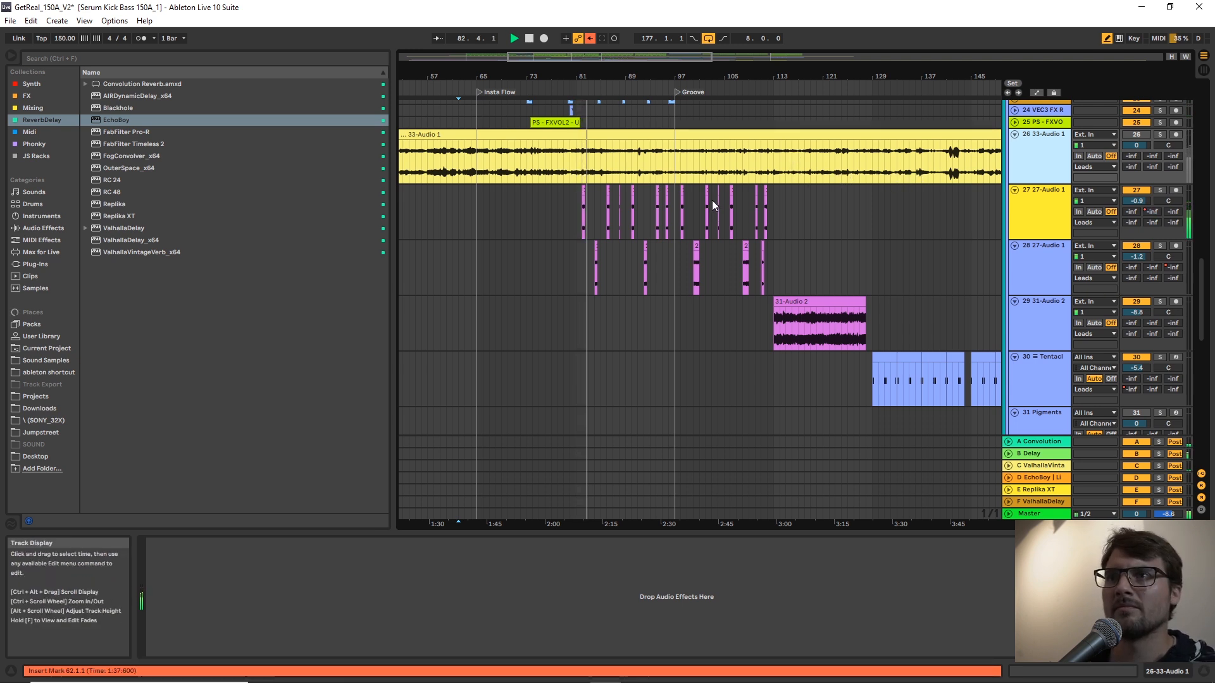
Enable Follow so the arrangement tracks the playhead at a closer zoom on the lead clips.
{"action": "scroll", "coordinate": [709, 198], "scroll_direction": "up", "scroll_amount": 3}
{"action": "scroll", "coordinate": [499, 206], "scroll_direction": "up", "scroll_amount": 2}
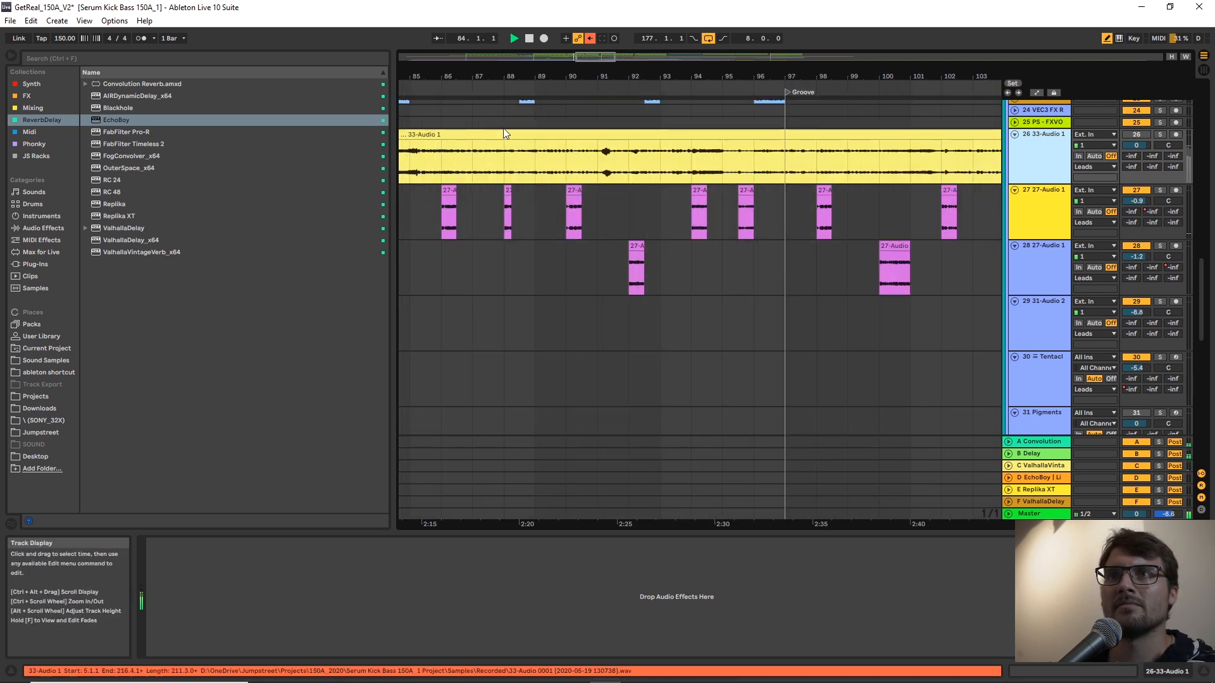
{"action": "left_click", "coordinate": [438, 38]}
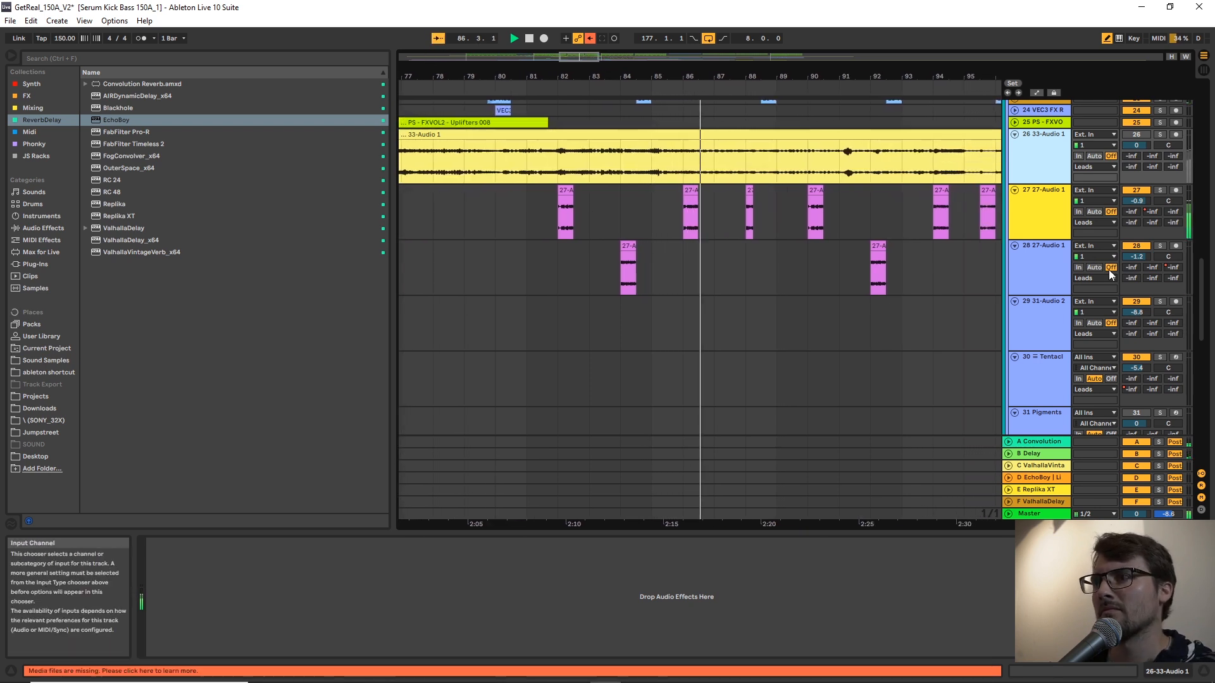
Examine the Leads group's clips from track 22 17-Audio 1 down to track 36 39-Audio 1 while the Groove section plays.
{"action": "left_click_drag", "start_coordinate": [1203, 302], "coordinate": [1203, 312]}
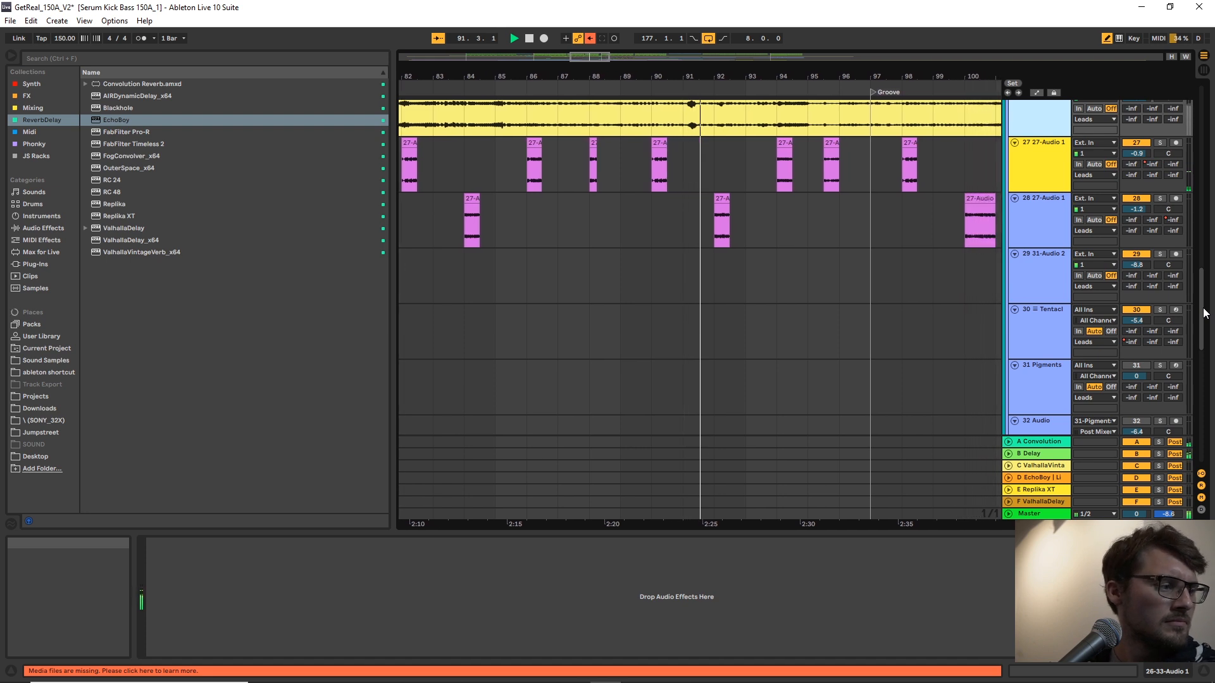
{"action": "left_click_drag", "start_coordinate": [1204, 312], "coordinate": [1206, 286]}
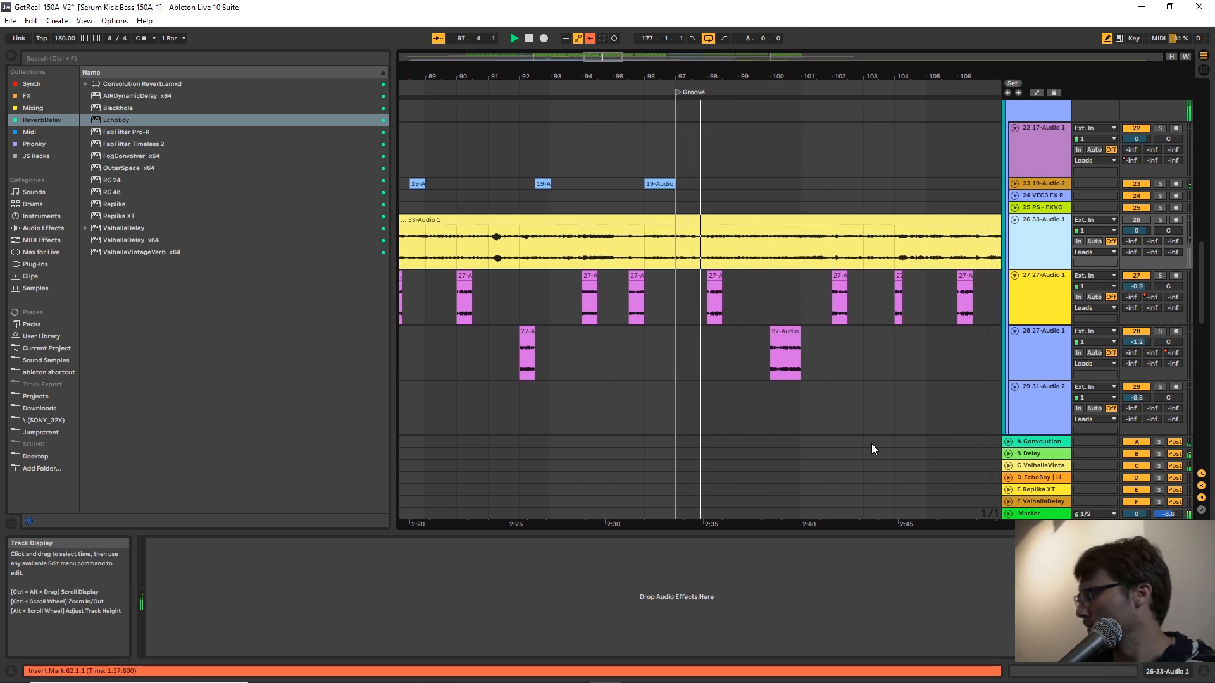
{"action": "scroll", "coordinate": [818, 344], "scroll_direction": "down", "scroll_amount": 3}
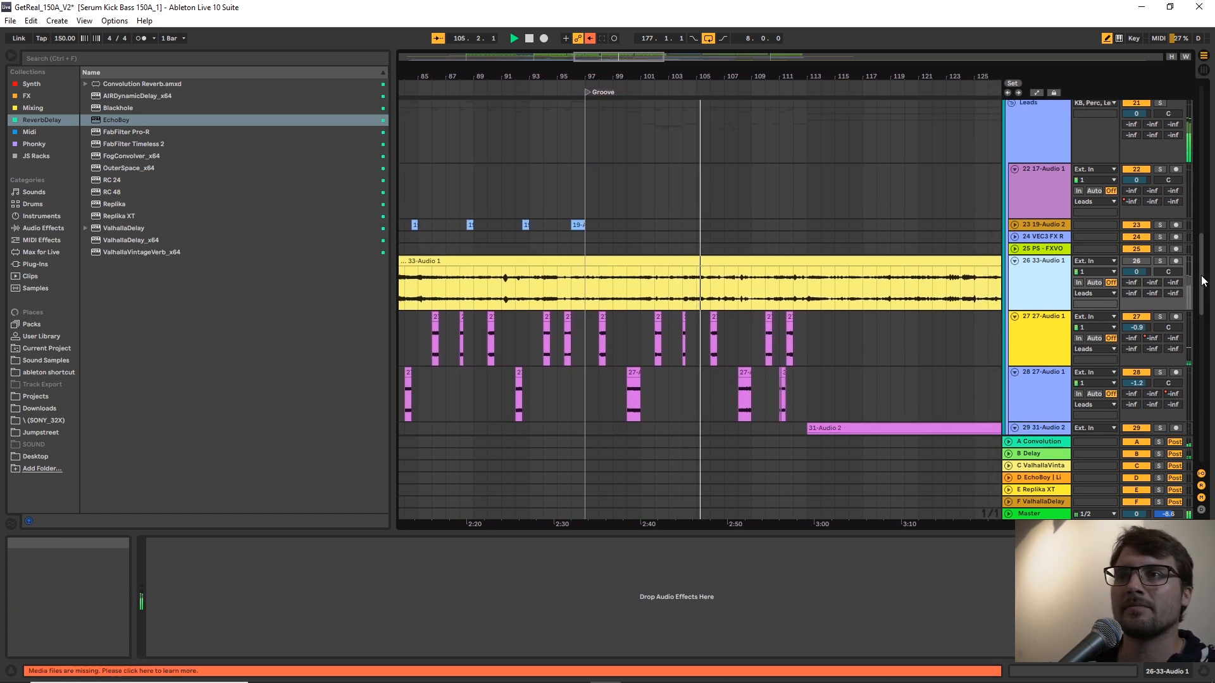
{"action": "scroll", "coordinate": [1204, 292], "scroll_direction": "down", "scroll_amount": 1}
{"action": "left_click_drag", "start_coordinate": [1202, 288], "coordinate": [1211, 347]}
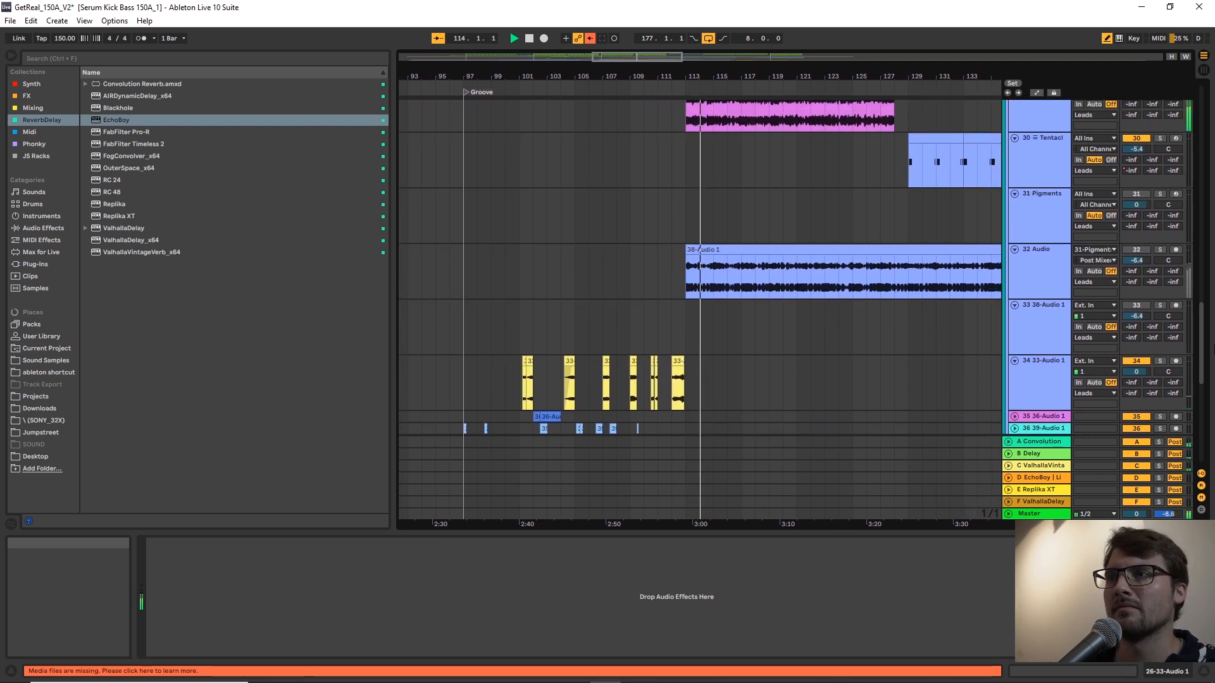
{"action": "scroll", "coordinate": [942, 259], "scroll_direction": "up", "scroll_amount": 3}
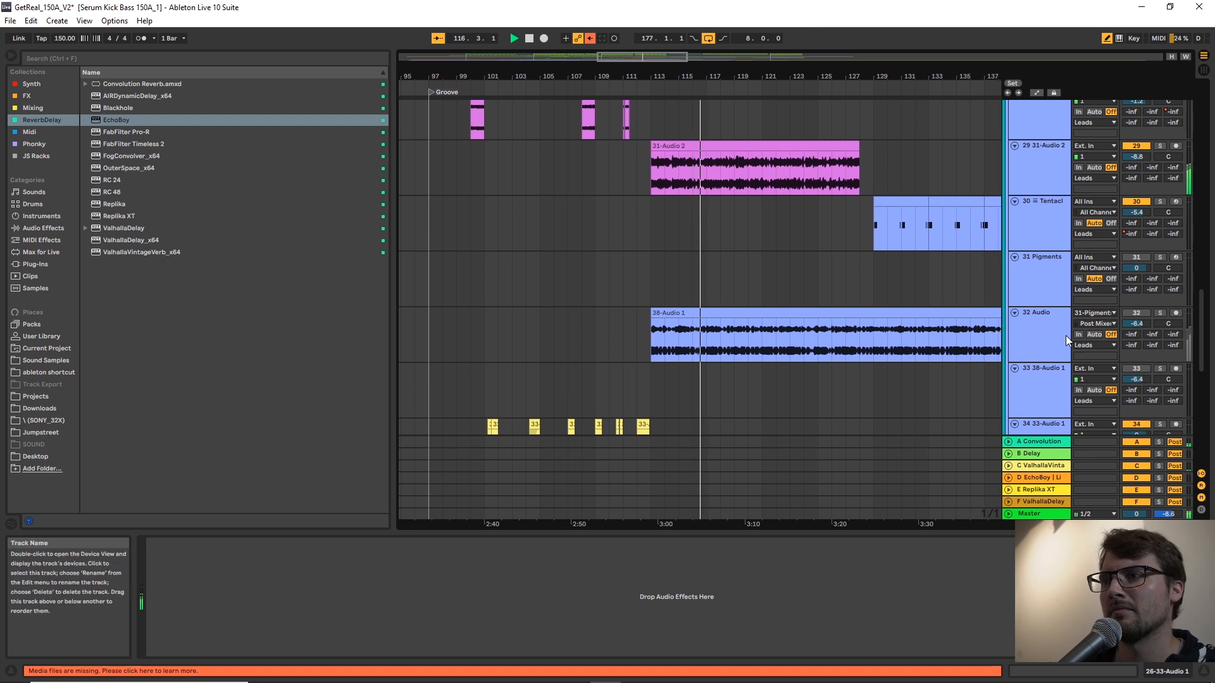
{"action": "scroll", "coordinate": [1058, 327], "scroll_direction": "up", "scroll_amount": 3}
{"action": "scroll", "coordinate": [1058, 328], "scroll_direction": "up", "scroll_amount": 8}
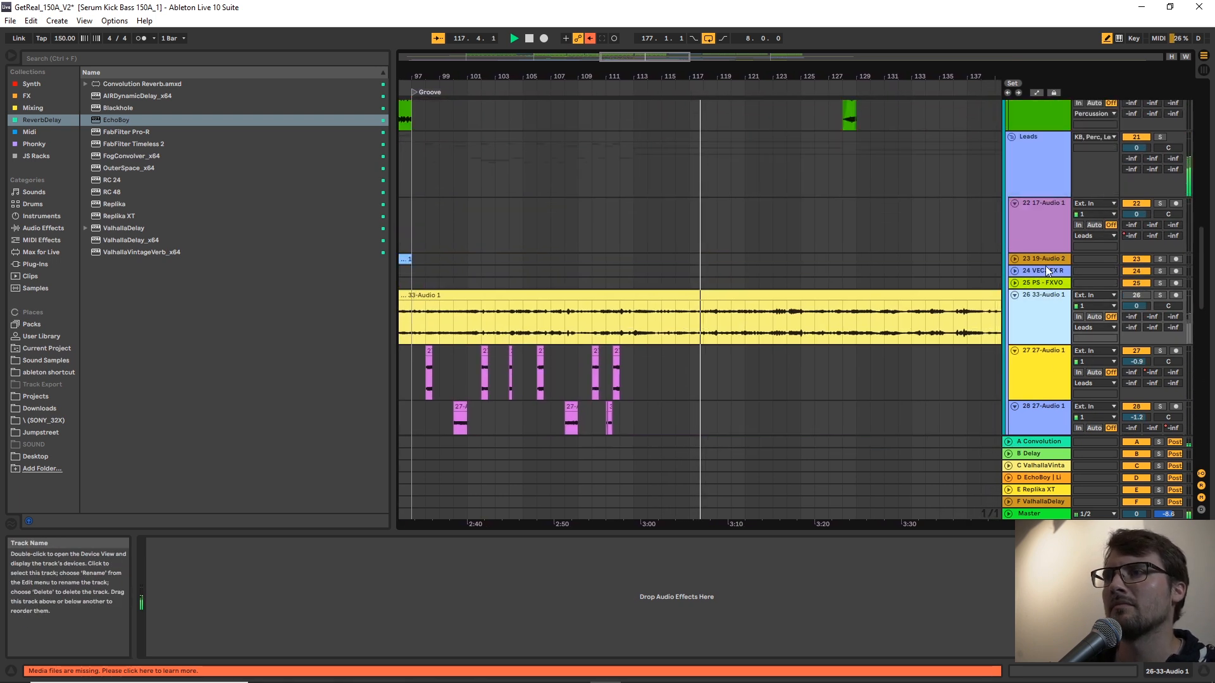
Inspect the FabFilter Pro-Q 3 curve on track 29 31-Audio 2, and close the plug-in window.
{"action": "left_click", "coordinate": [1032, 172]}
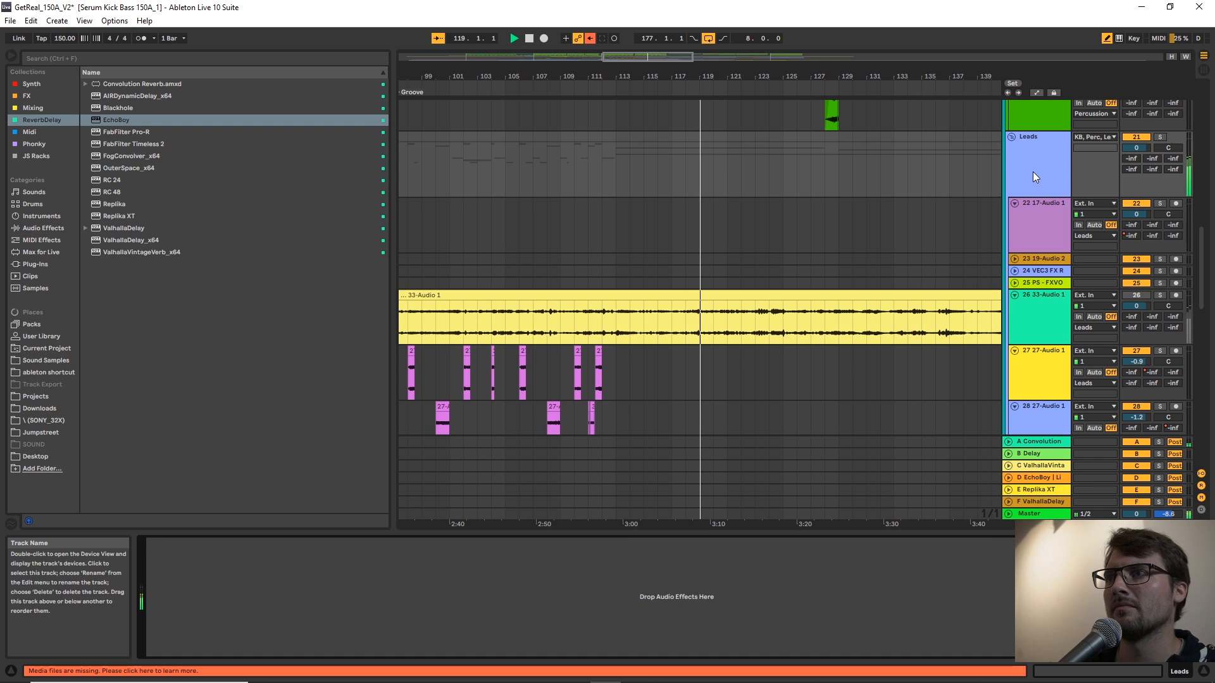
{"action": "scroll", "coordinate": [1043, 284], "scroll_direction": "down", "scroll_amount": 5}
{"action": "left_click", "coordinate": [1048, 376]}
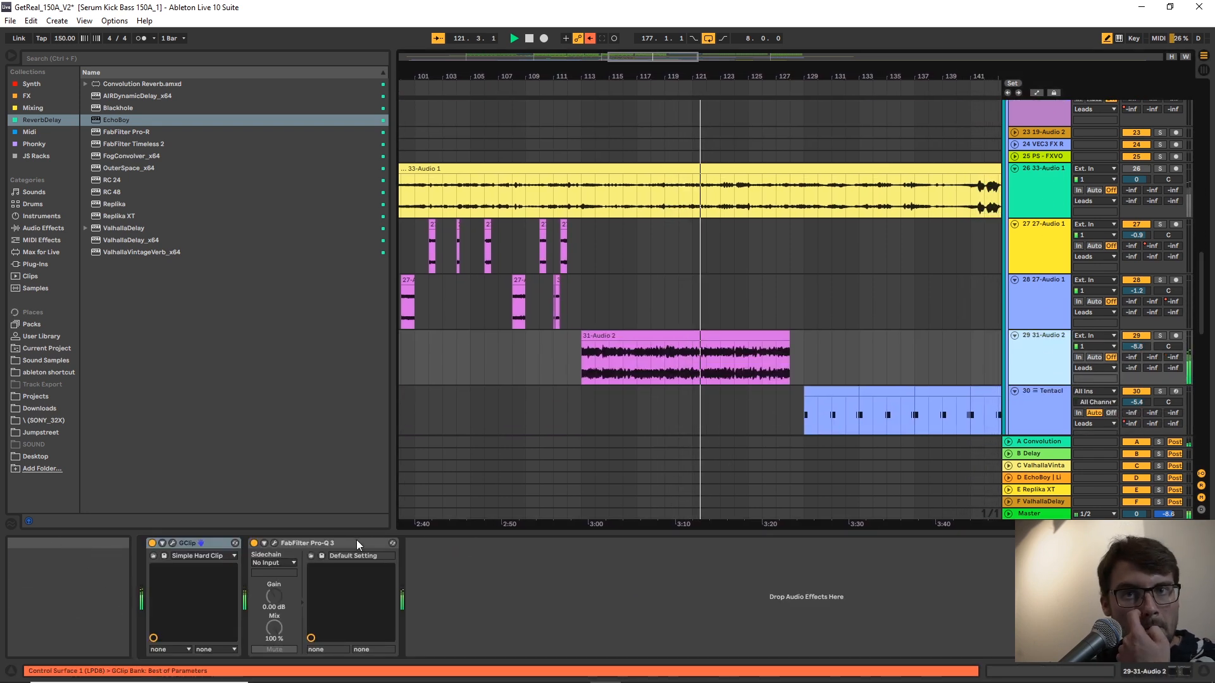
{"action": "left_click", "coordinate": [273, 543]}
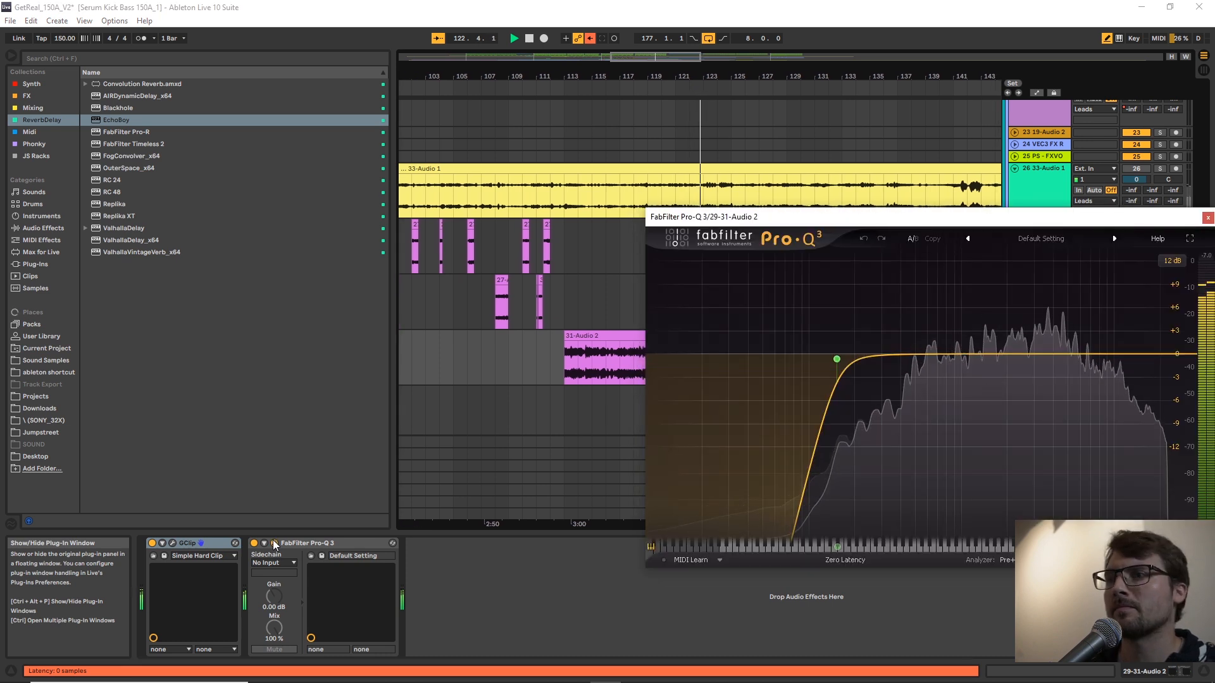
{"action": "left_click", "coordinate": [273, 543]}
Examine which lead, kick, bass and percussion clips play in the section starting at bar 129.
{"action": "scroll", "coordinate": [876, 348], "scroll_direction": "down", "scroll_amount": 2}
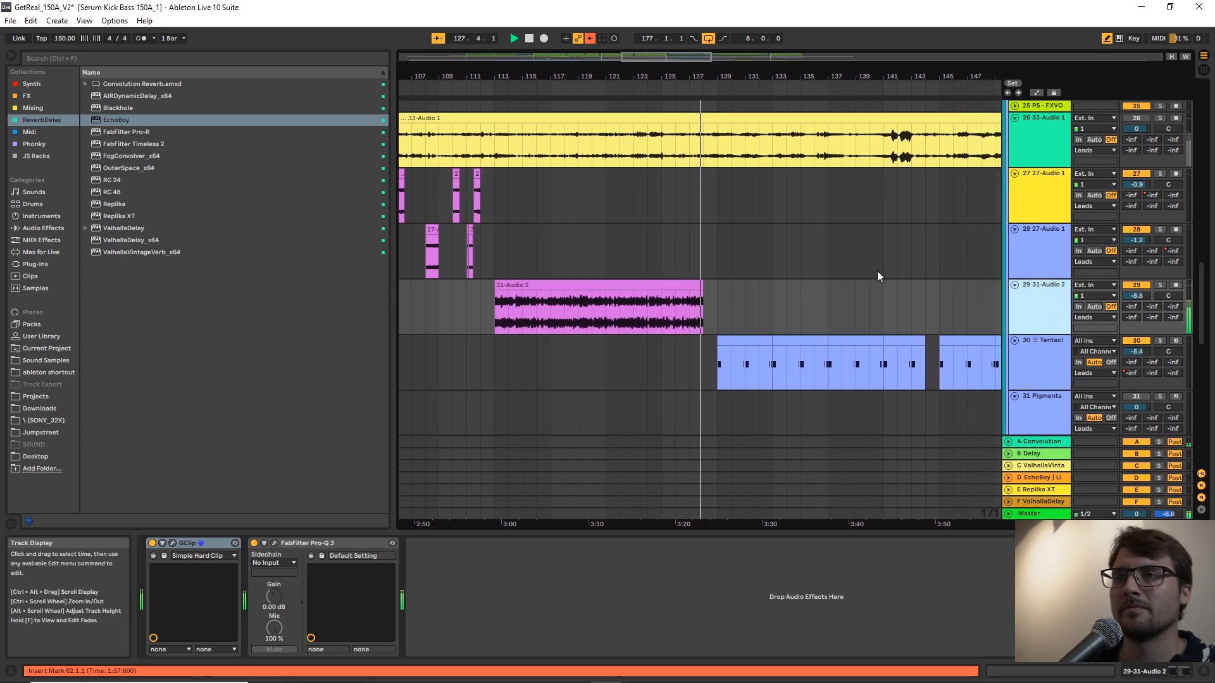
{"action": "scroll", "coordinate": [867, 295], "scroll_direction": "down", "scroll_amount": 4}
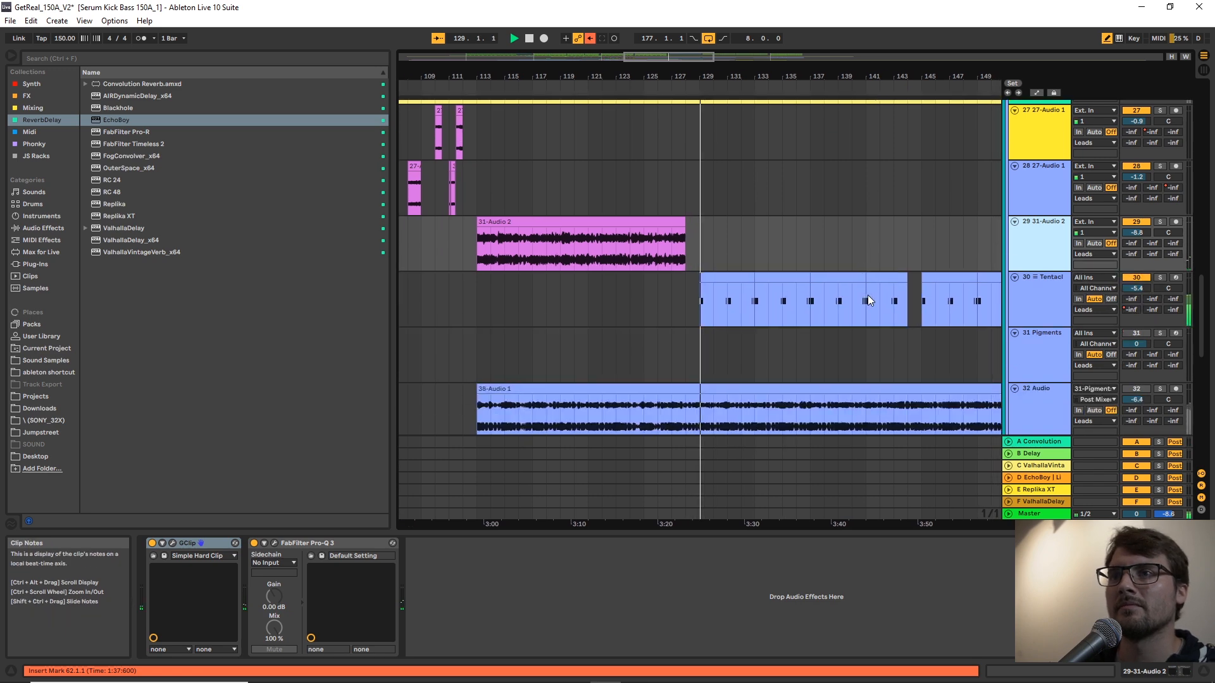
{"action": "scroll", "coordinate": [868, 300], "scroll_direction": "up", "scroll_amount": 1}
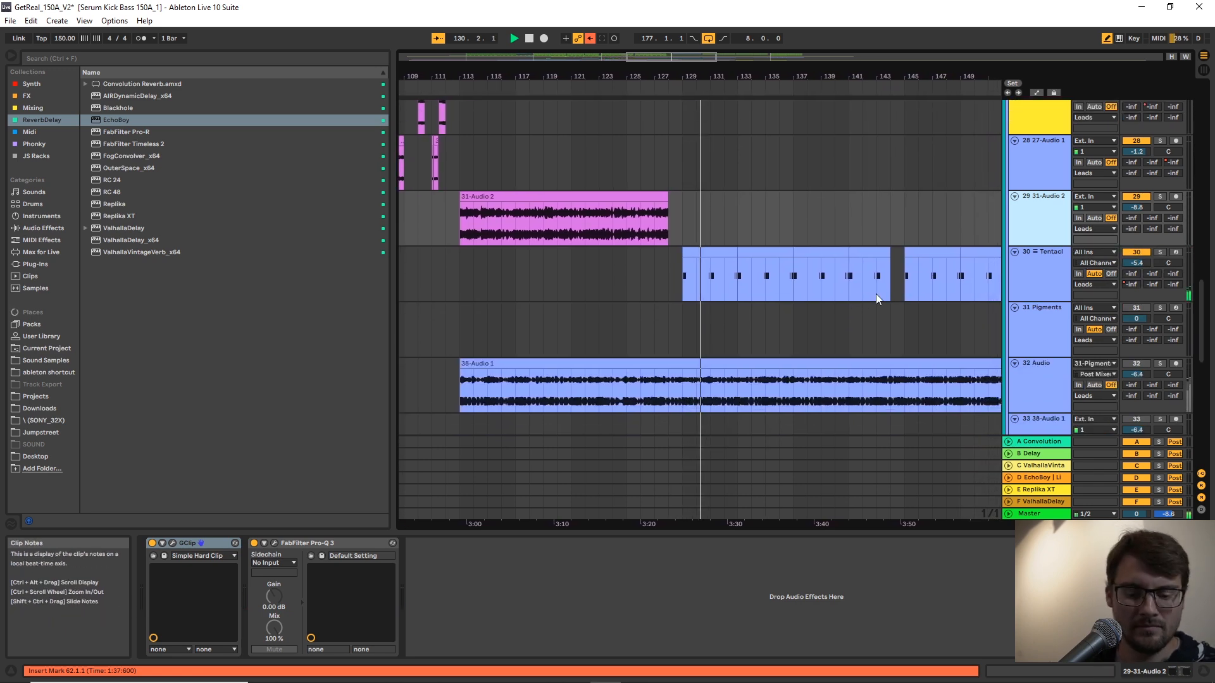
{"action": "left_click_drag", "start_coordinate": [1202, 314], "coordinate": [1194, 143]}
{"action": "scroll", "coordinate": [877, 278], "scroll_direction": "down", "scroll_amount": 1}
{"action": "scroll", "coordinate": [877, 283], "scroll_direction": "up", "scroll_amount": 1}
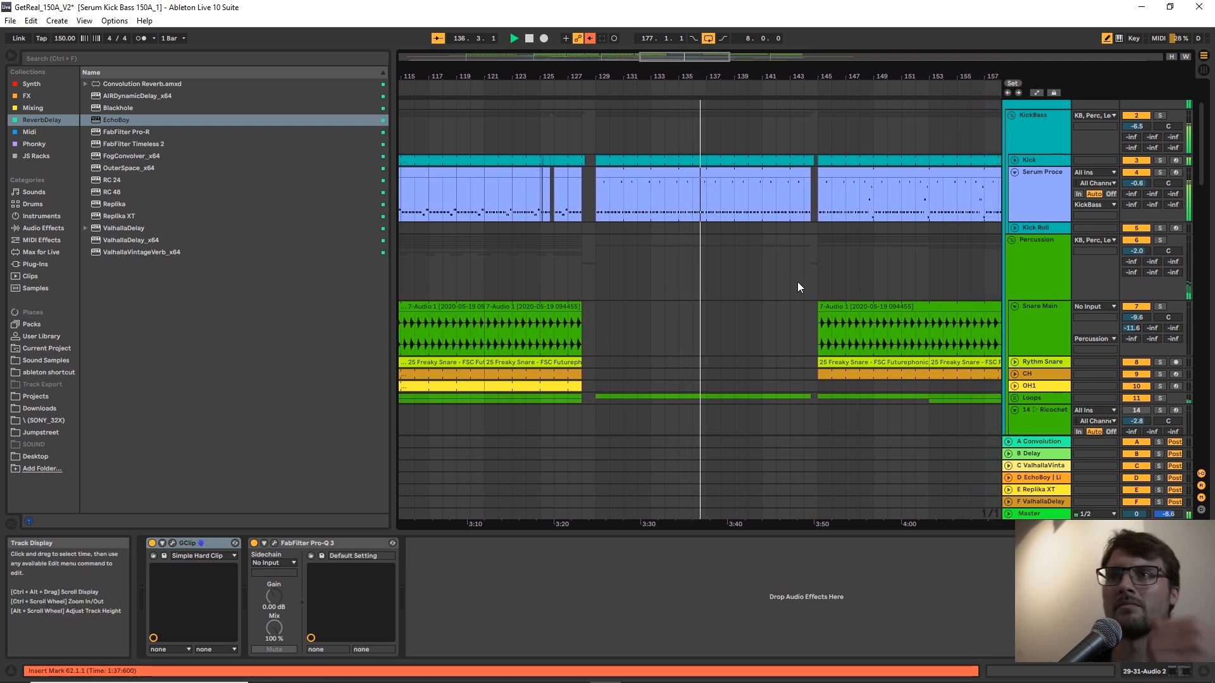
{"action": "scroll", "coordinate": [796, 280], "scroll_direction": "down", "scroll_amount": 4}
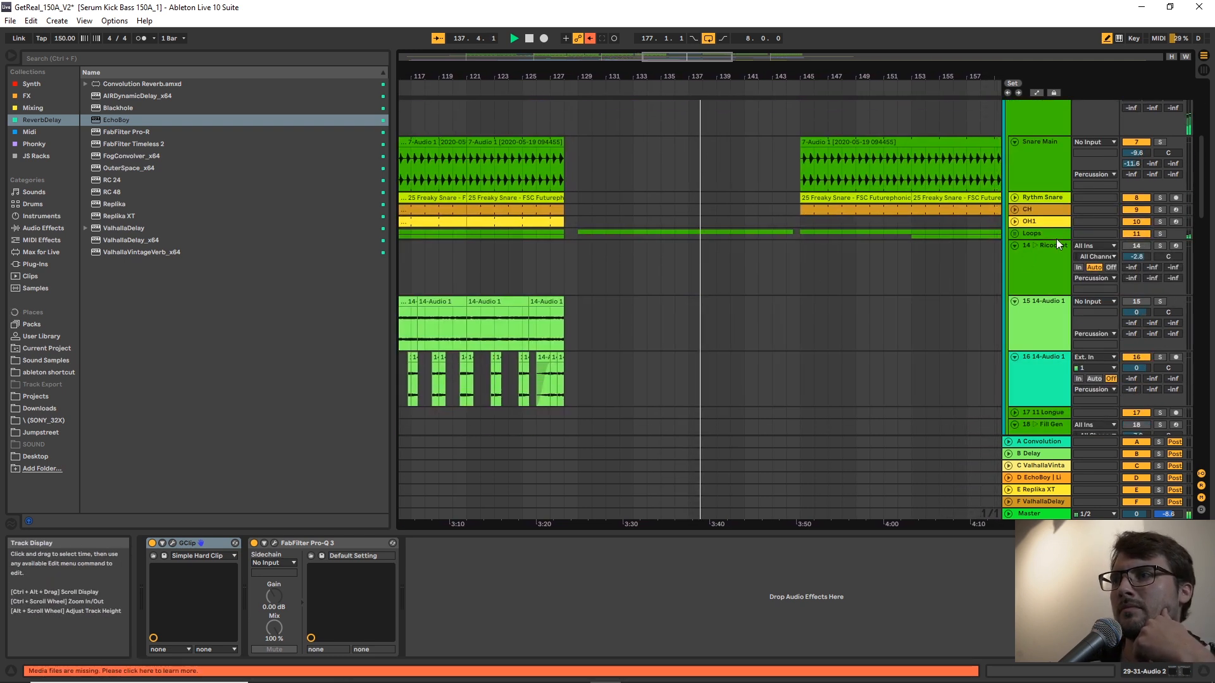
{"action": "scroll", "coordinate": [1197, 186], "scroll_direction": "down", "scroll_amount": 8}
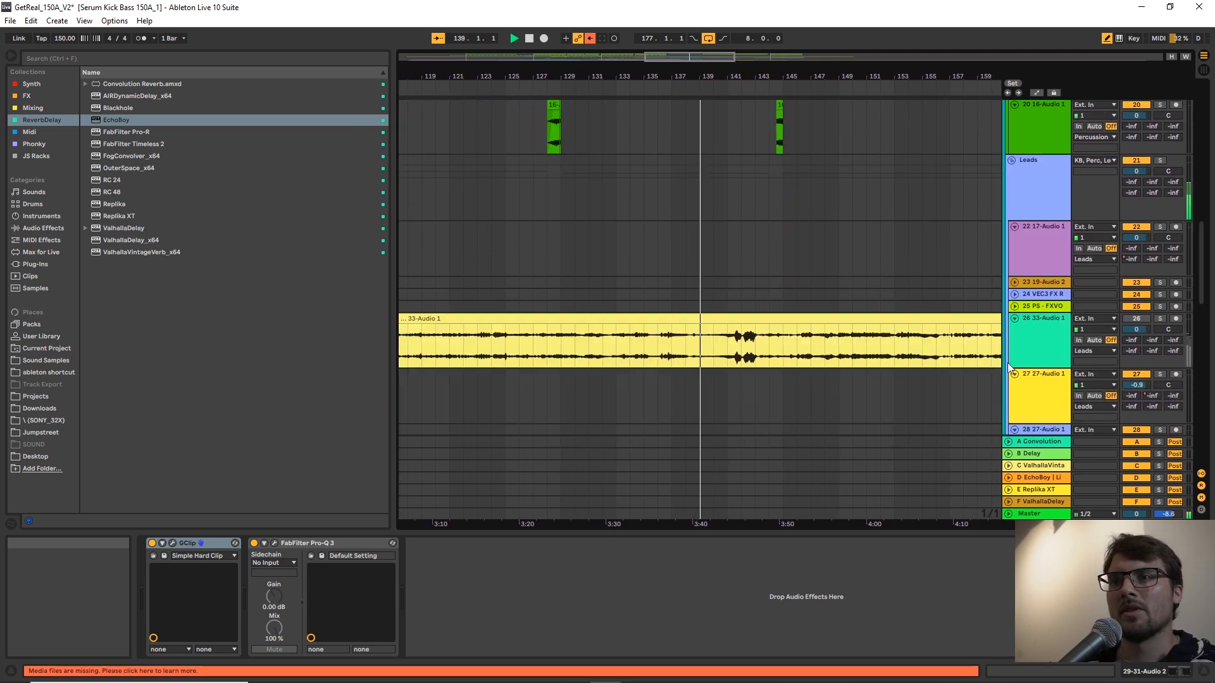
Place the insert marker at bar 145 on track 22 17-Audio 1 and stop playback.
{"action": "left_click", "coordinate": [784, 270]}
{"action": "key", "text": "space"}
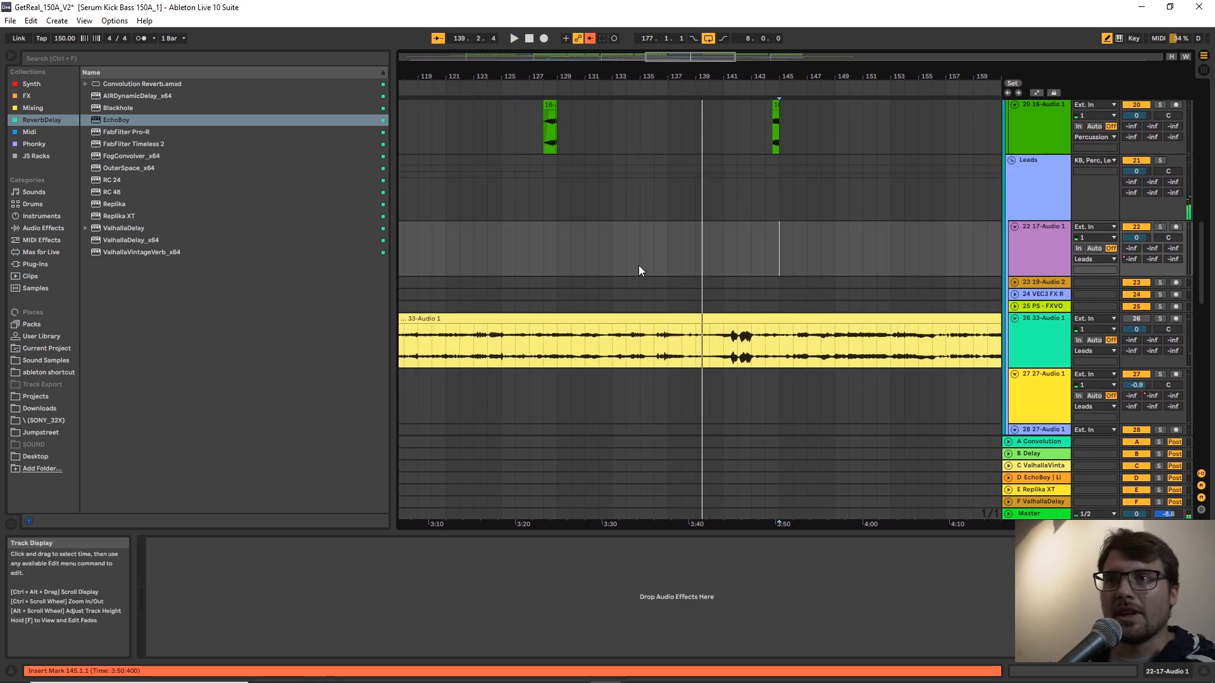
Examine the percussion tracks' clips around the Insta Flow marker.
{"action": "scroll", "coordinate": [800, 233], "scroll_direction": "down", "scroll_amount": 5}
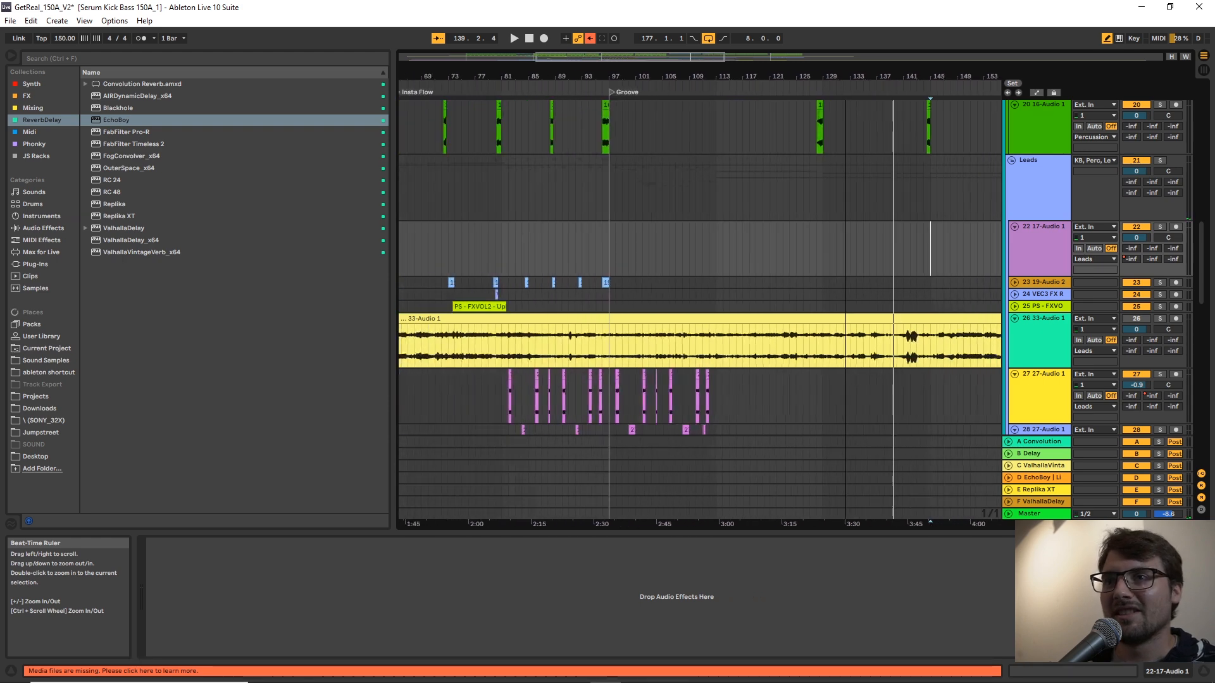
{"action": "scroll", "coordinate": [800, 231], "scroll_direction": "up", "scroll_amount": 10}
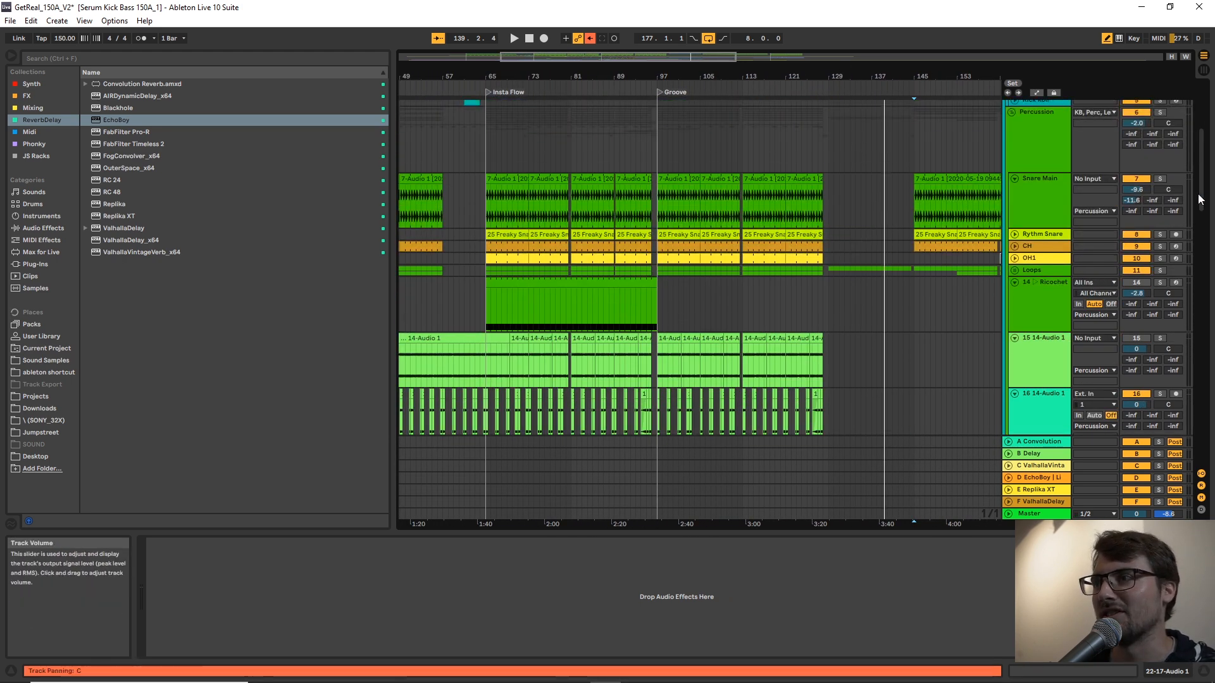
{"action": "left_click_drag", "start_coordinate": [1198, 190], "coordinate": [1198, 211]}
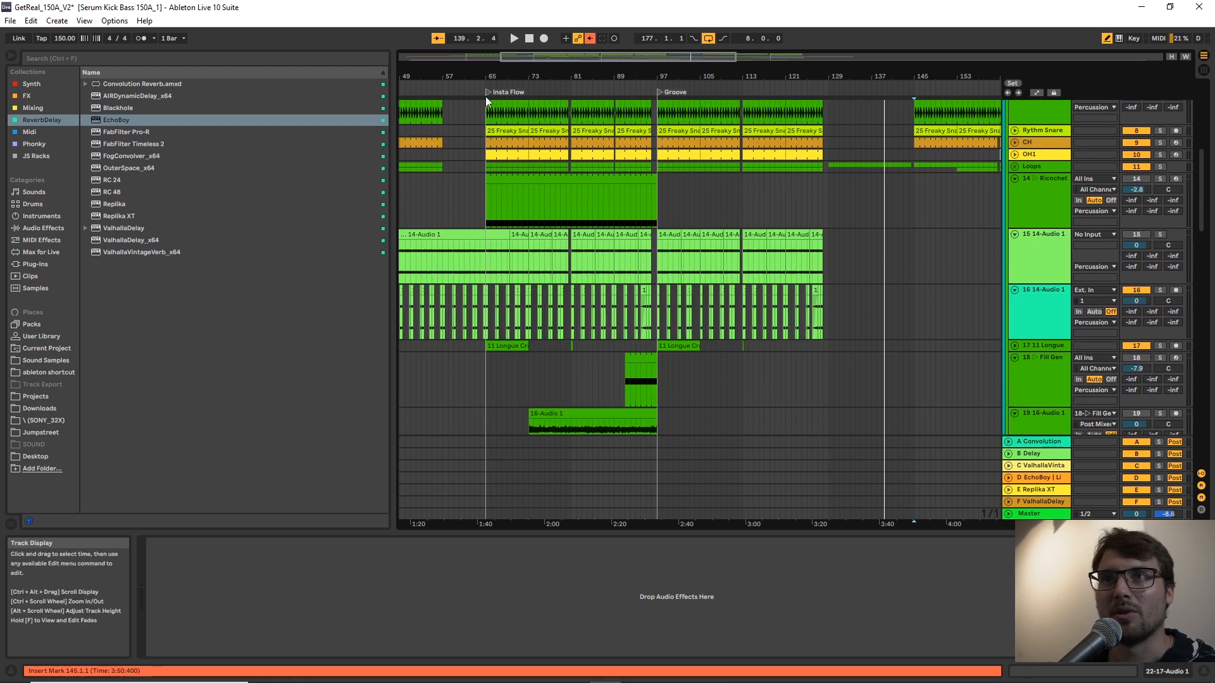
{"action": "left_click_drag", "start_coordinate": [490, 76], "coordinate": [511, 136]}
{"action": "scroll", "coordinate": [534, 324], "scroll_direction": "down", "scroll_amount": 2}
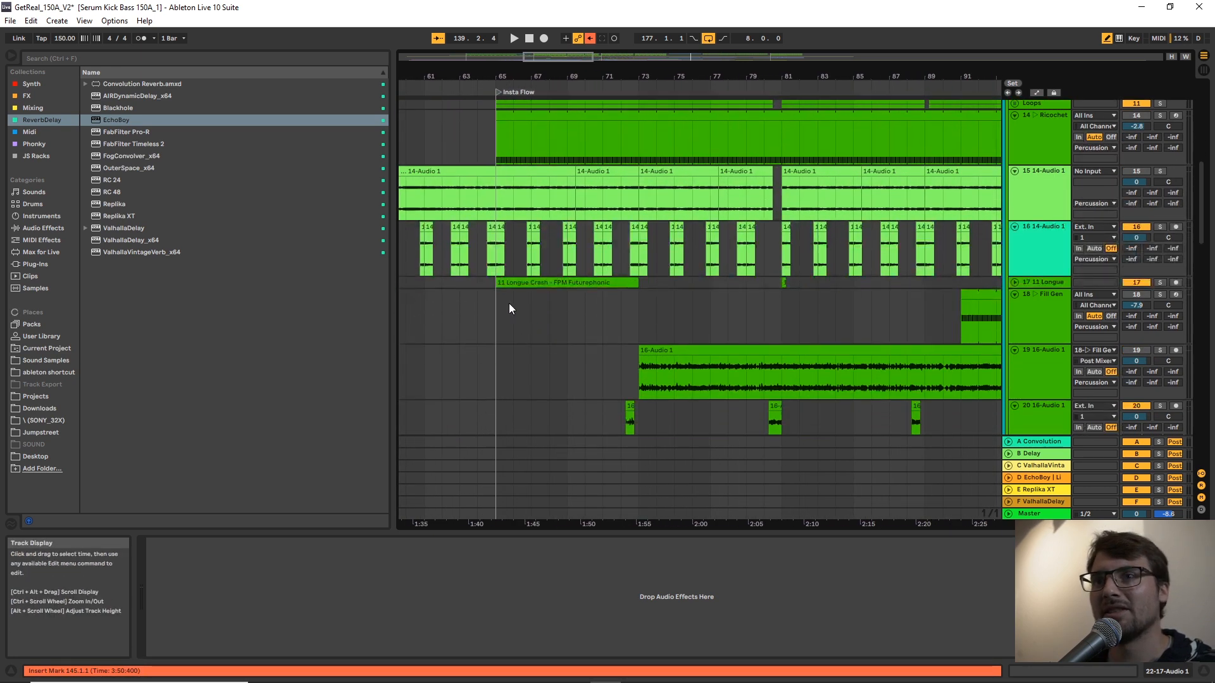
Place the insert marker at bar 65 on track 16 14-Audio 1 and play the soloed Percussion group from there.
{"action": "left_click", "coordinate": [479, 294]}
{"action": "left_click", "coordinate": [477, 263]}
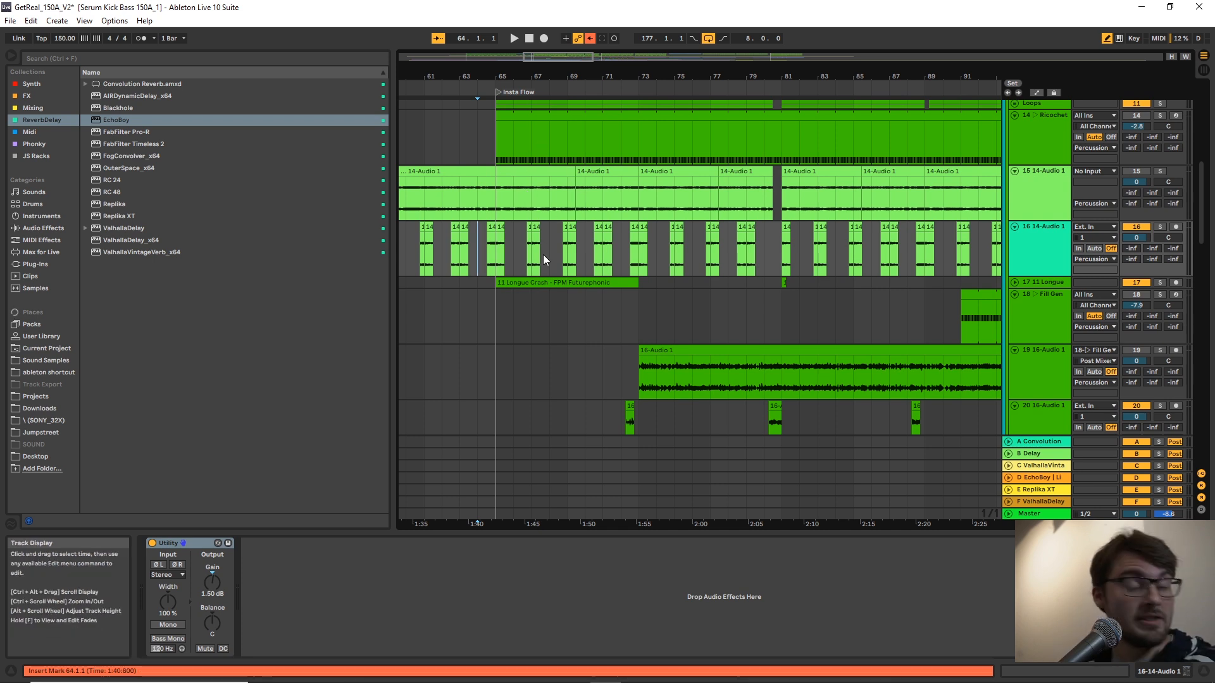
{"action": "scroll", "coordinate": [551, 255], "scroll_direction": "up", "scroll_amount": 3}
{"action": "scroll", "coordinate": [534, 289], "scroll_direction": "down", "scroll_amount": 1}
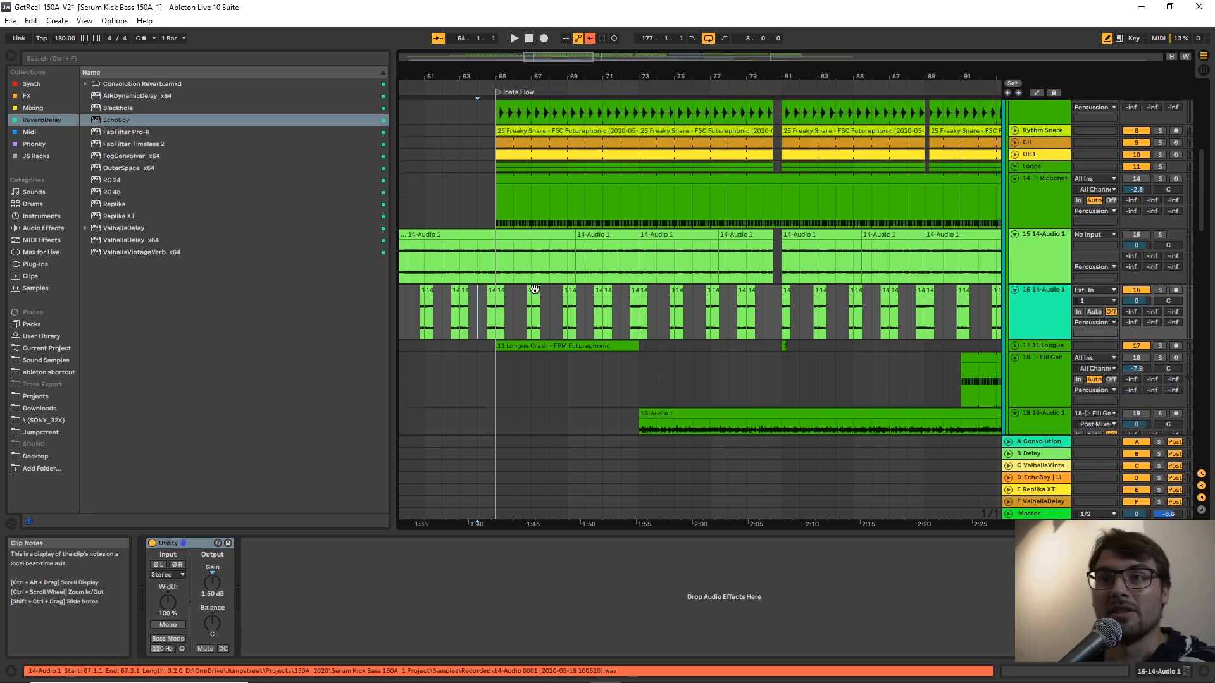
{"action": "left_click", "coordinate": [499, 313]}
{"action": "scroll", "coordinate": [499, 314], "scroll_direction": "up", "scroll_amount": 5}
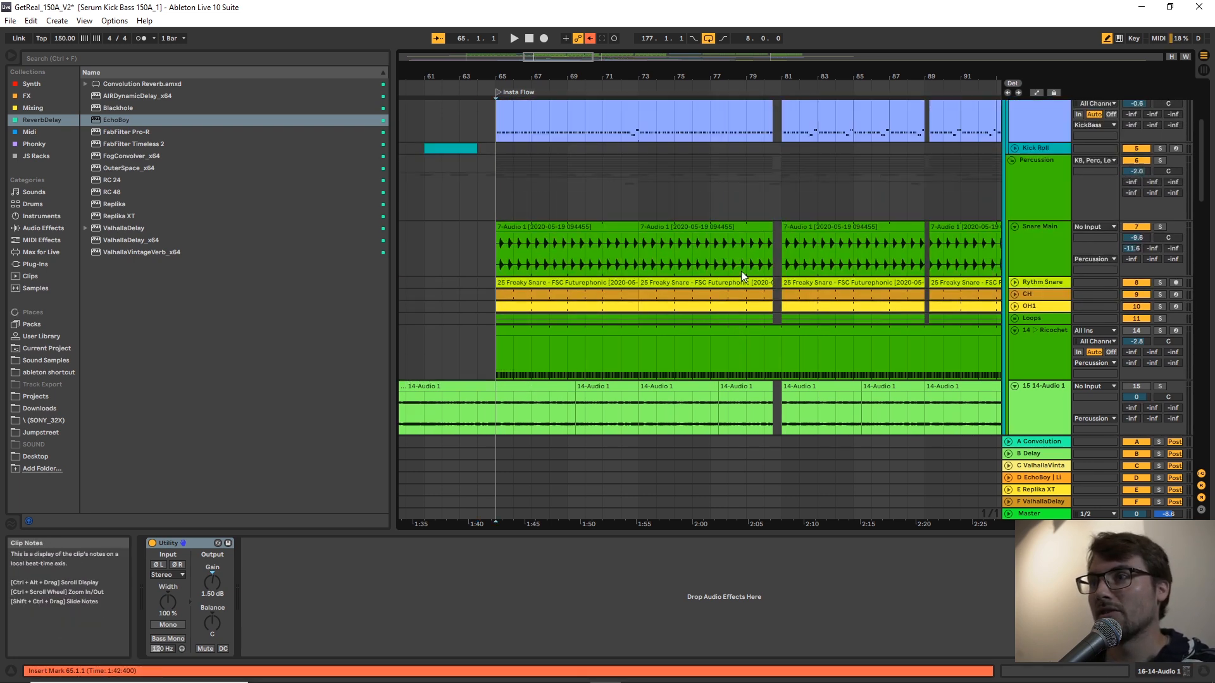
{"action": "key", "text": "space"}
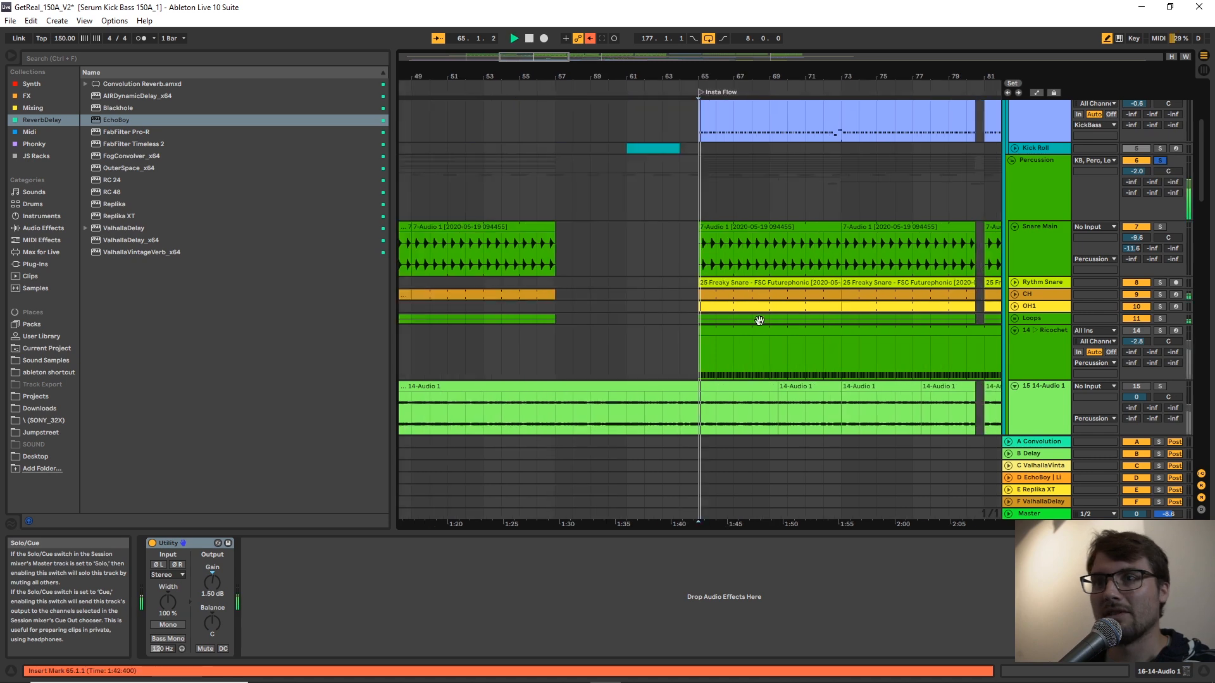
Play track 16 14-Audio 1 on its own from position 66.4.1.
{"action": "scroll", "coordinate": [722, 343], "scroll_direction": "down", "scroll_amount": 5}
{"action": "key", "text": "space"}
{"action": "left_click", "coordinate": [706, 340]}
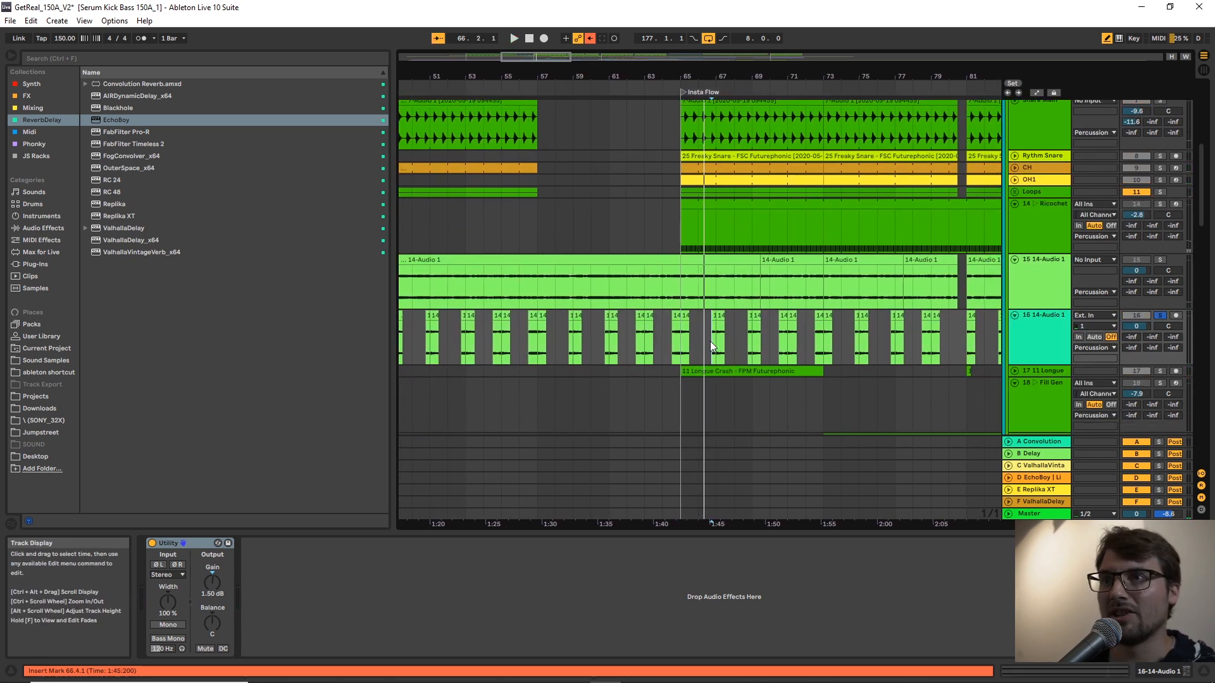
{"action": "key", "text": "space"}
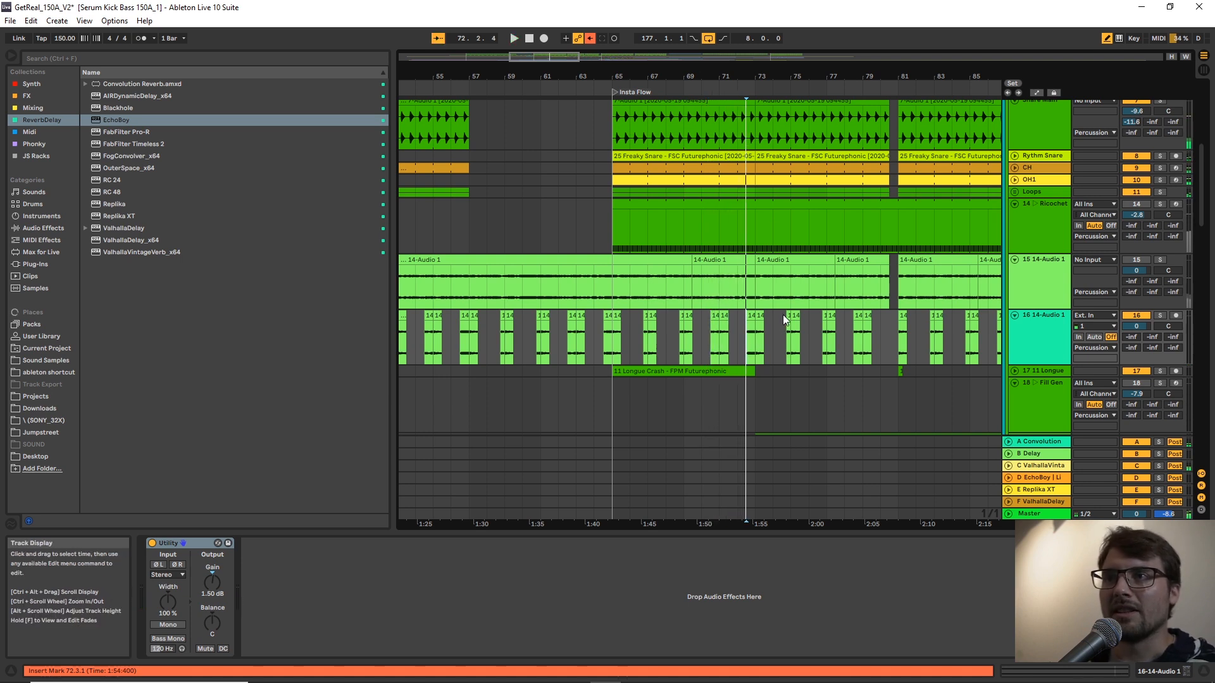
Show the devices of track 14 Ricochet and select its Ricochet rack.
{"action": "scroll", "coordinate": [768, 280], "scroll_direction": "up", "scroll_amount": 2}
{"action": "left_click", "coordinate": [775, 265]}
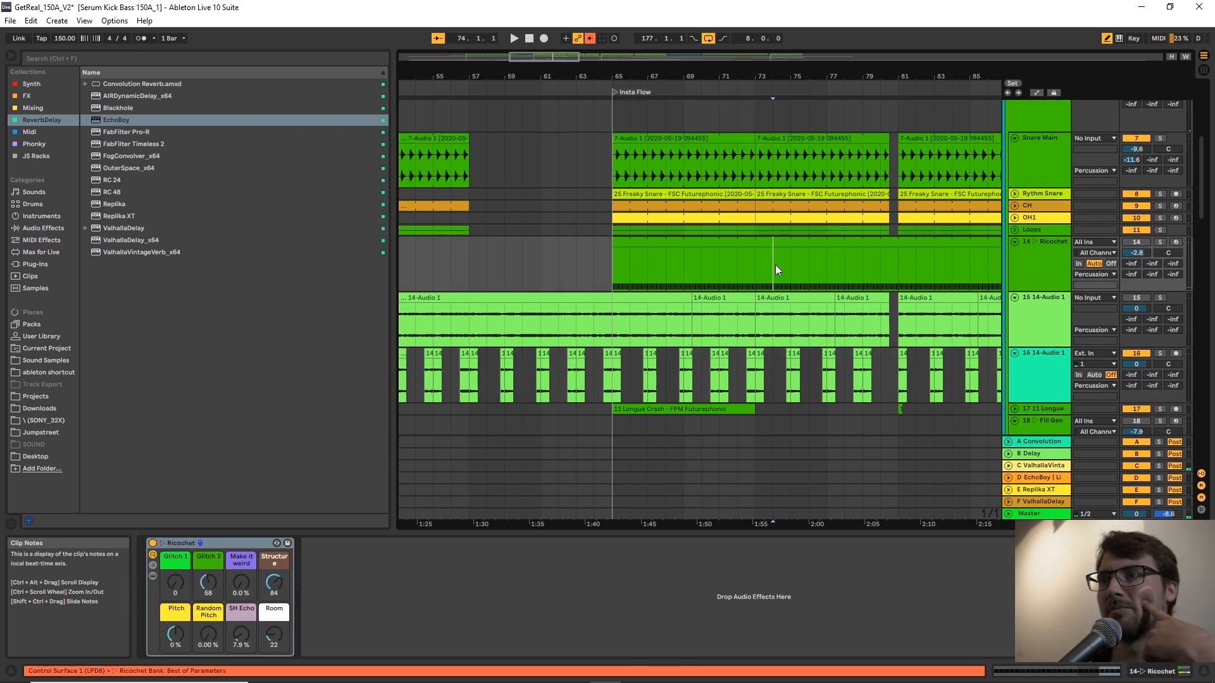
{"action": "left_click", "coordinate": [1028, 242]}
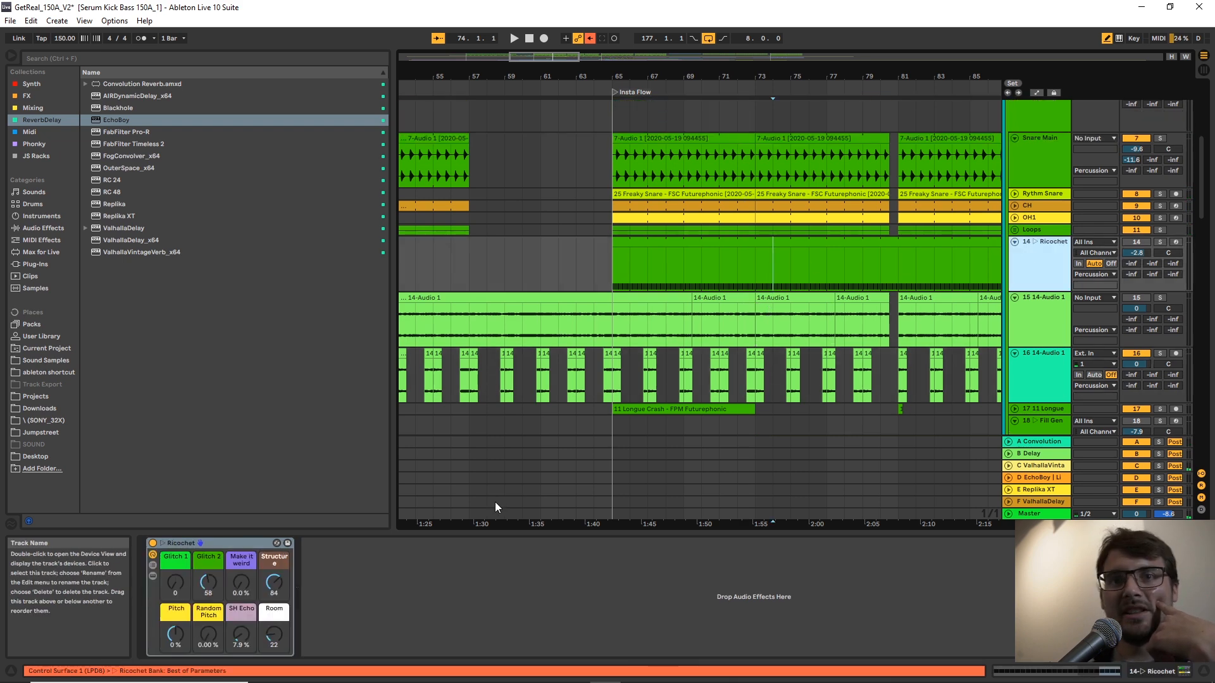
{"action": "left_click", "coordinate": [229, 543]}
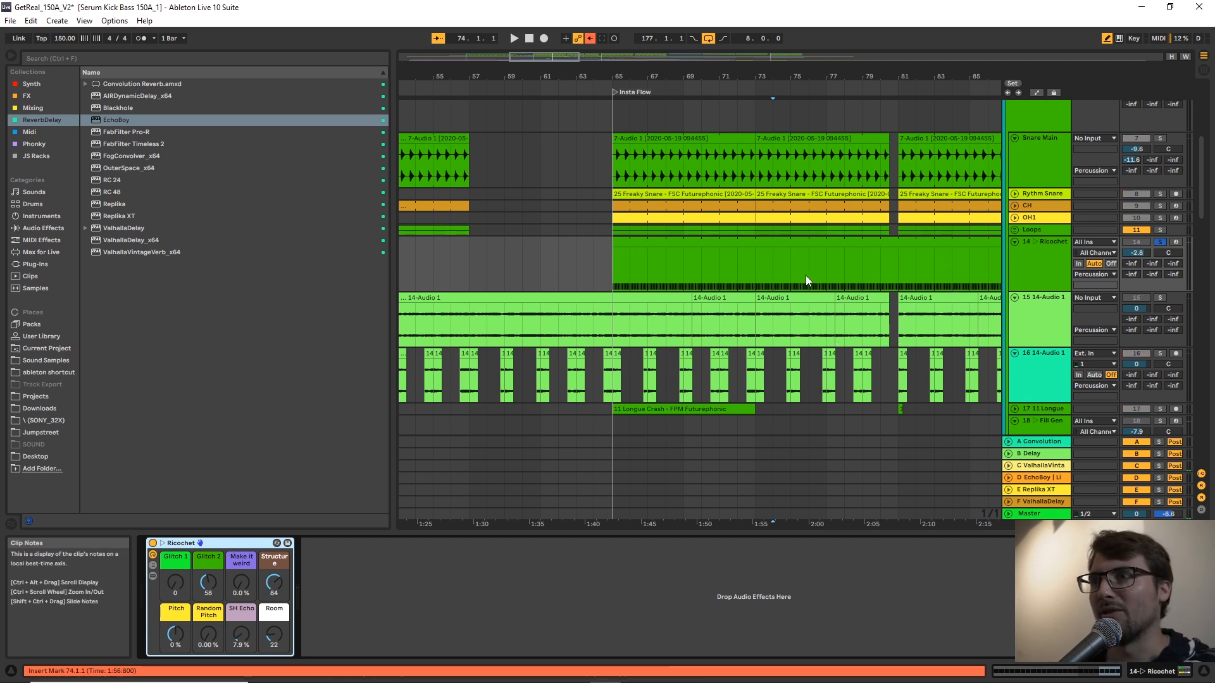
Play the soloed Ricochet clip from bar 65 and set the track's volume to -5.2 dB.
{"action": "left_click", "coordinate": [806, 241]}
{"action": "key", "text": "space"}
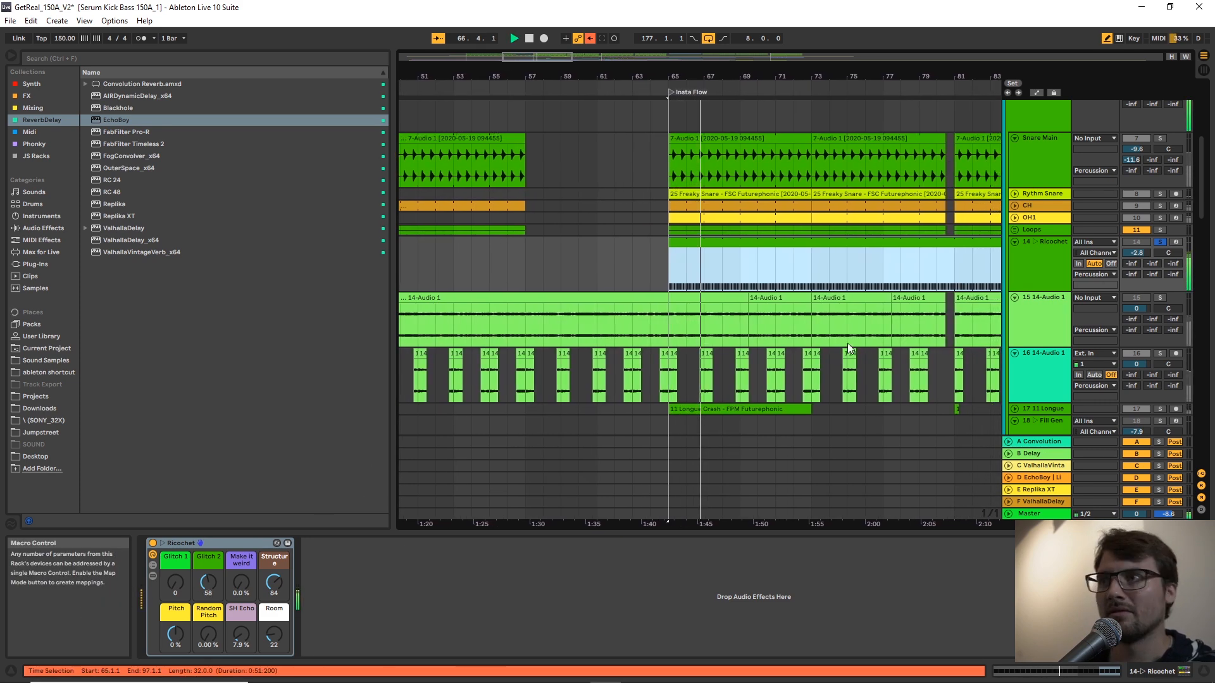
{"action": "left_click_drag", "start_coordinate": [1140, 256], "coordinate": [1140, 270]}
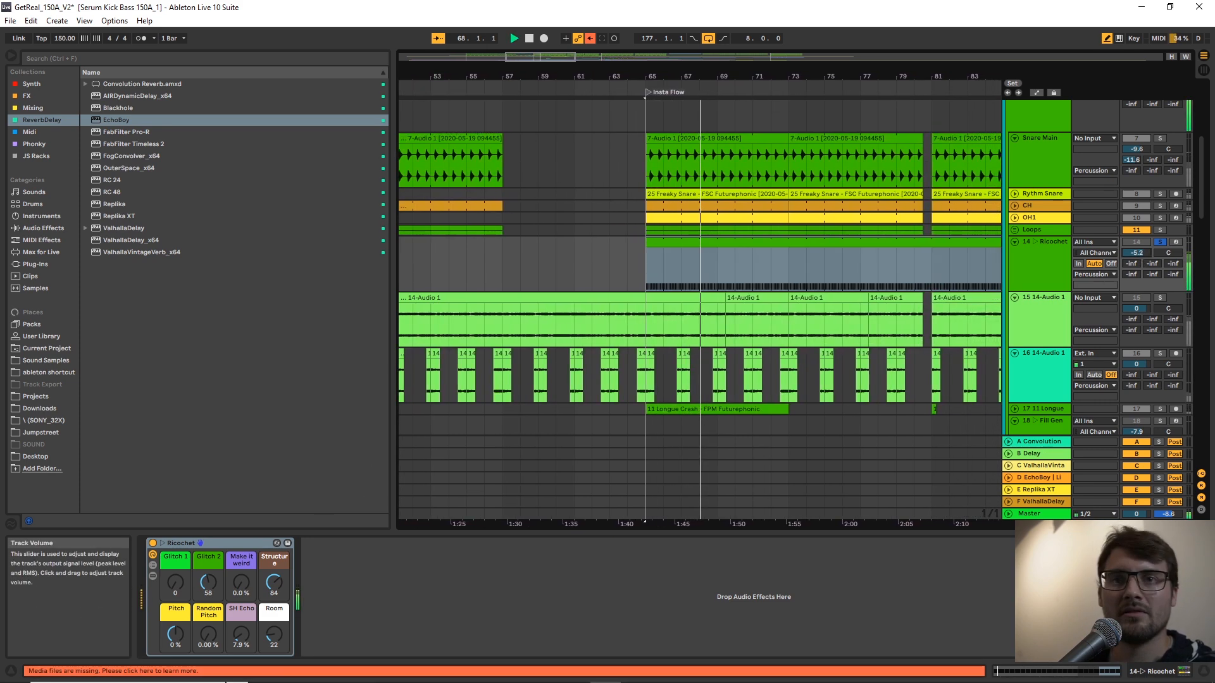
Try the Ricochet rack's Make it weird at 35 % and SH Echo at 24 %, and reset both macros to 0 %.
{"action": "left_click_drag", "start_coordinate": [240, 586], "coordinate": [242, 579]}
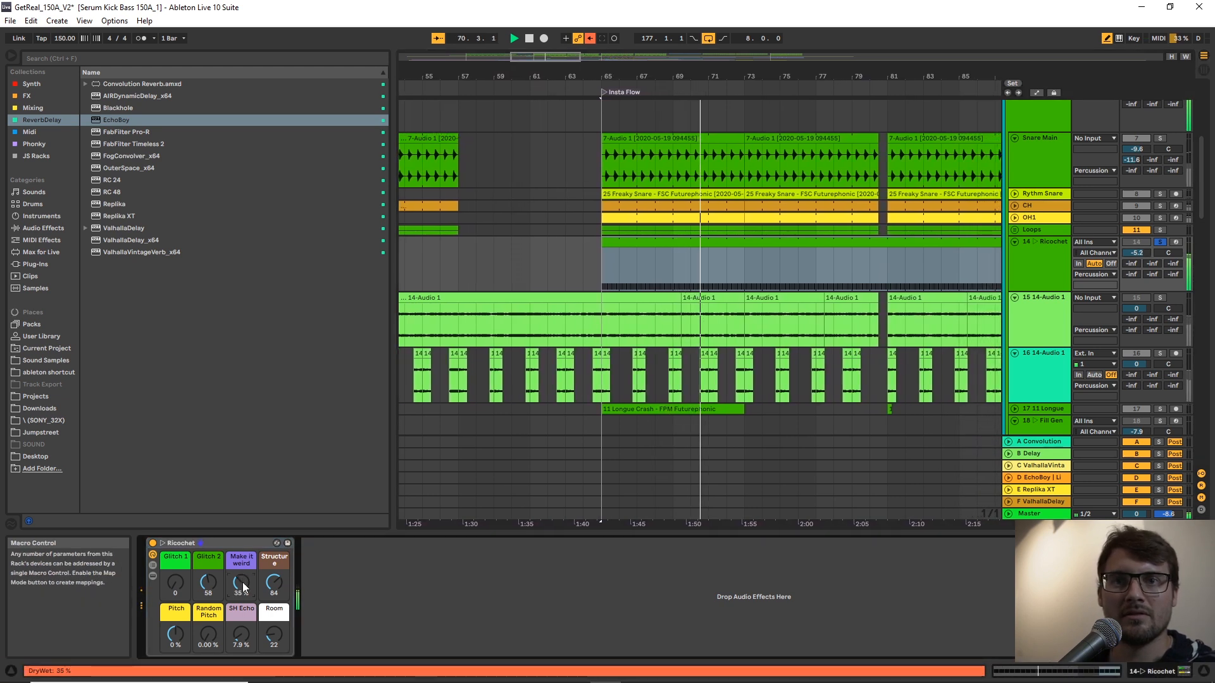
{"action": "left_click_drag", "start_coordinate": [244, 628], "coordinate": [237, 607]}
{"action": "double_click", "coordinate": [235, 625]}
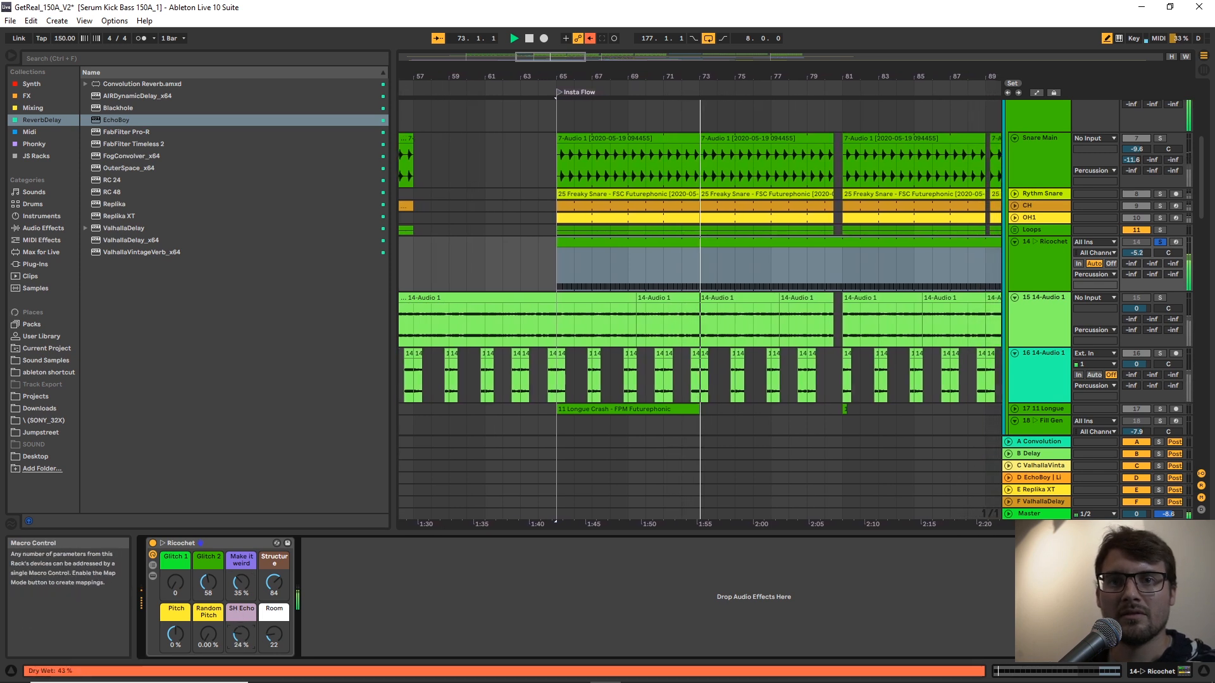
{"action": "double_click", "coordinate": [230, 586]}
Raise the Ricochet rack's Glitch 2, set Random Pitch to 41.7 %, and stop playback.
{"action": "double_click", "coordinate": [206, 582]}
{"action": "left_click_drag", "start_coordinate": [200, 635], "coordinate": [206, 500]}
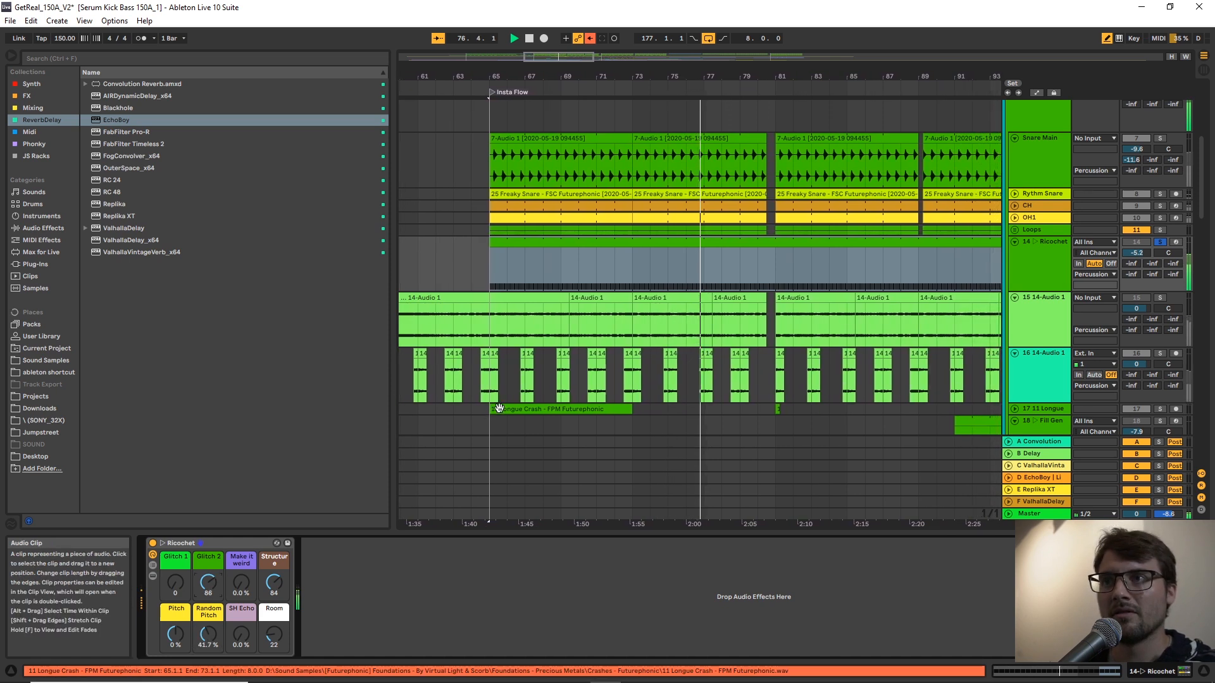
{"action": "key", "text": "space"}
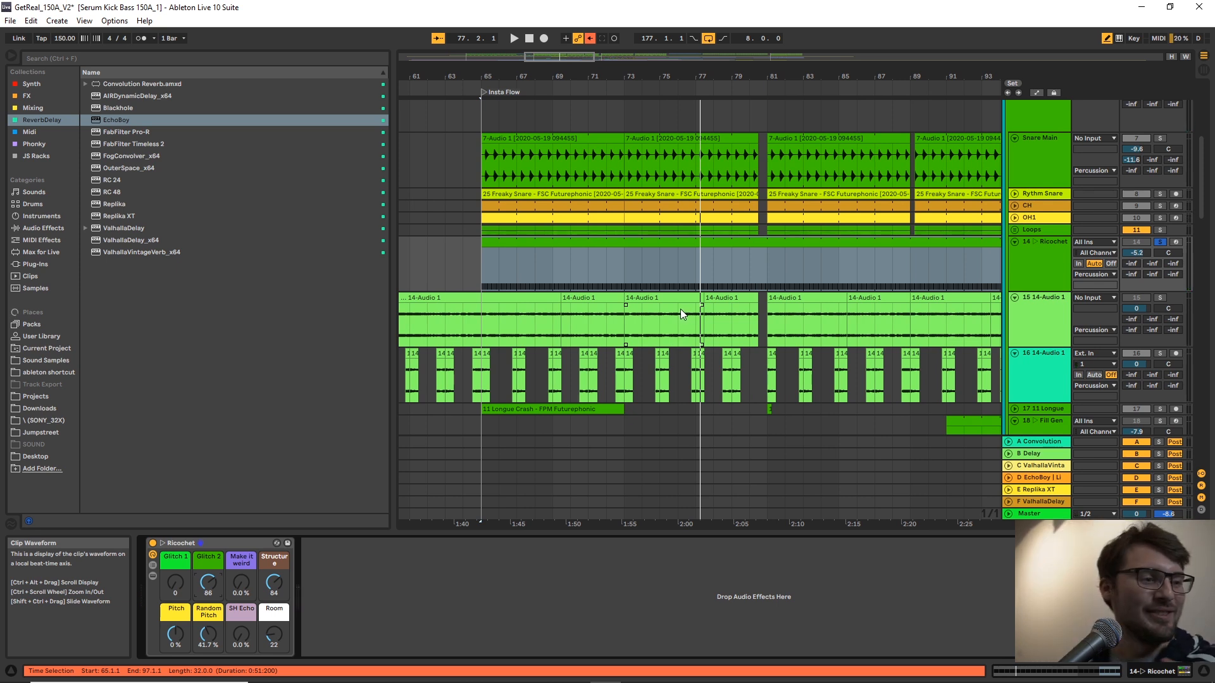
Play the soloed track 15 14-Audio 1 from bar 69, and stop playback.
{"action": "left_click", "coordinate": [708, 317]}
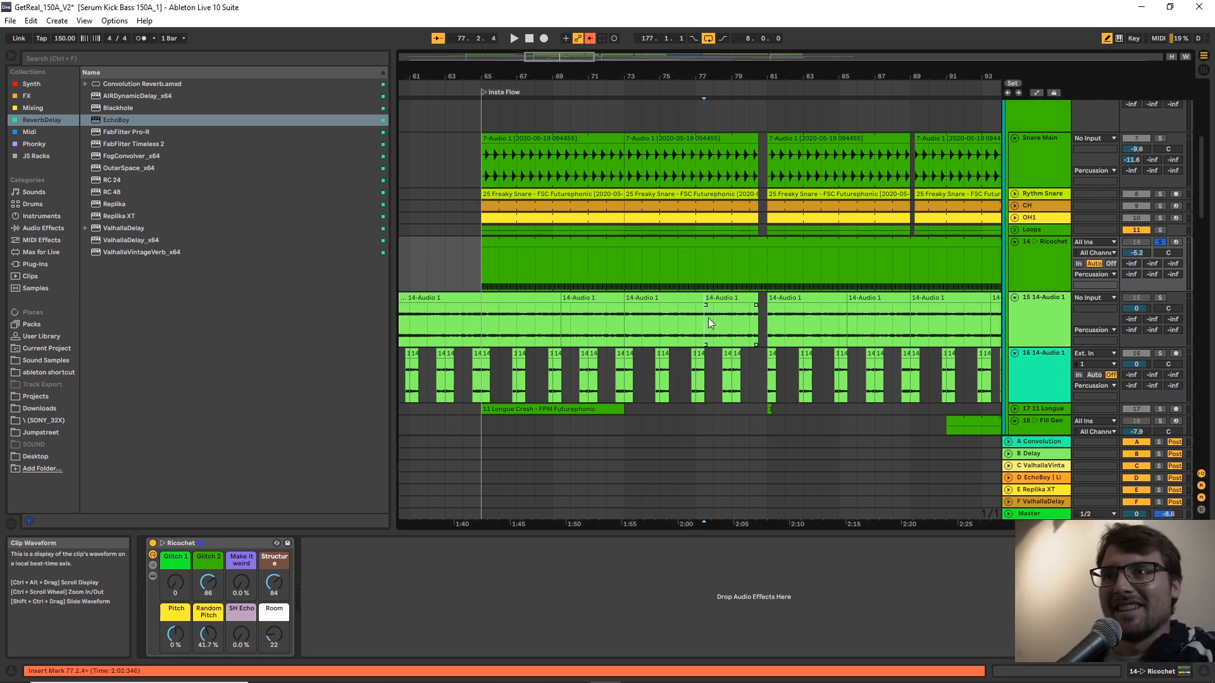
{"action": "left_click", "coordinate": [553, 324]}
{"action": "key", "text": "space"}
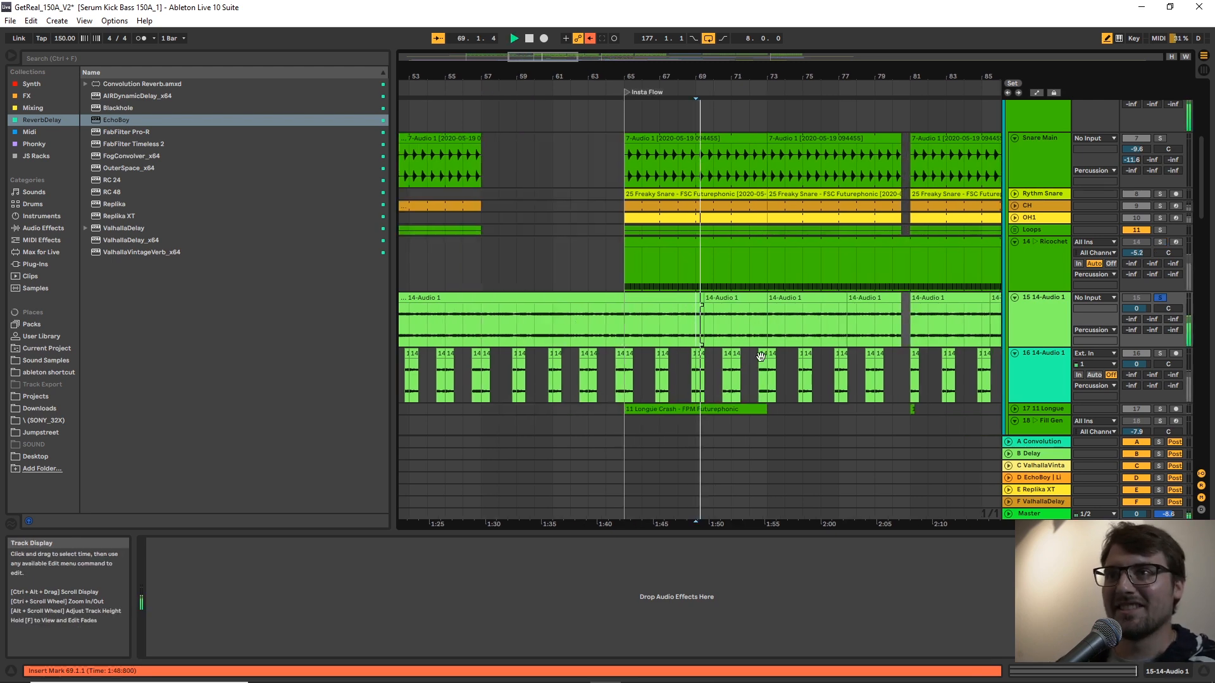
{"action": "left_click", "coordinate": [725, 317]}
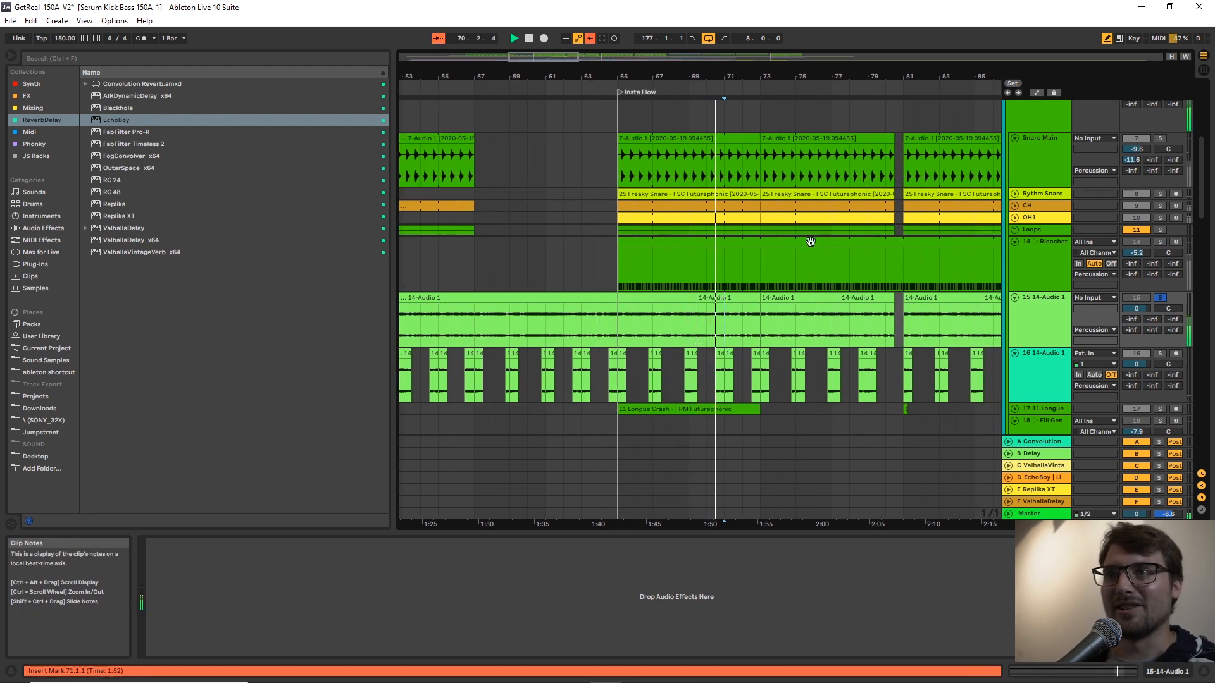
{"action": "left_click_drag", "start_coordinate": [826, 78], "coordinate": [684, 69]}
{"action": "key", "text": "space"}
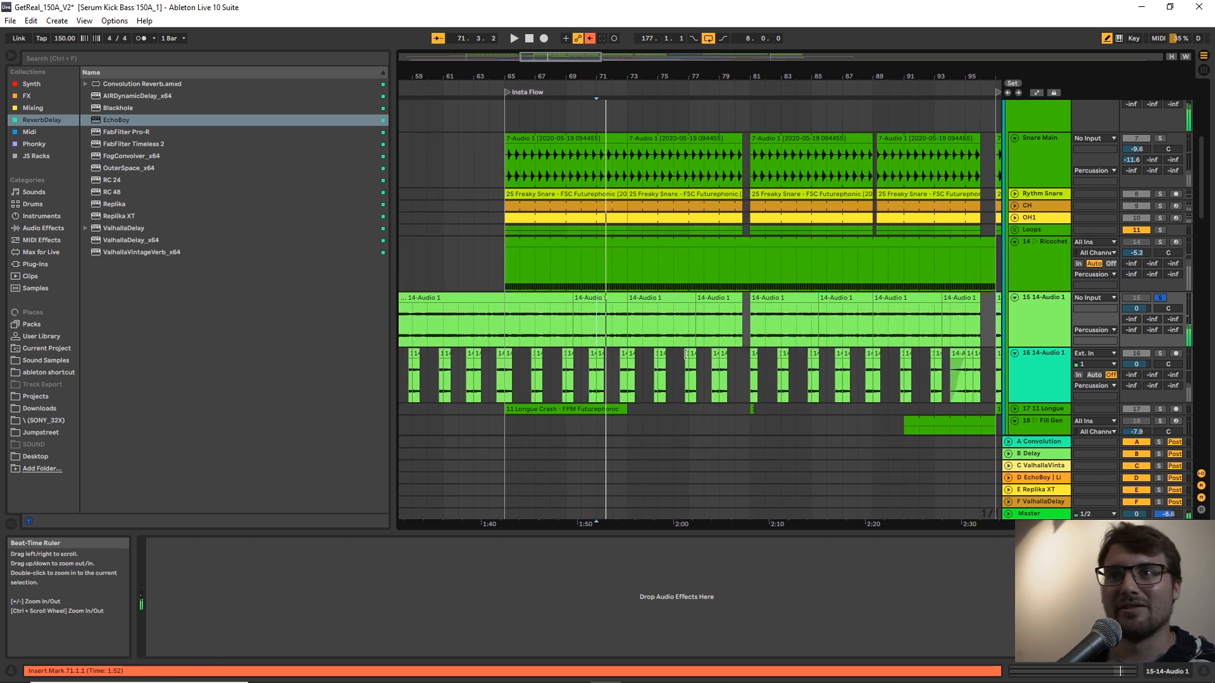
Play all the tracks from bar 65 and set the Utility gain on track 16 14-Audio 1 to 2.11 dB.
{"action": "left_click", "coordinate": [625, 378]}
{"action": "key", "text": "space"}
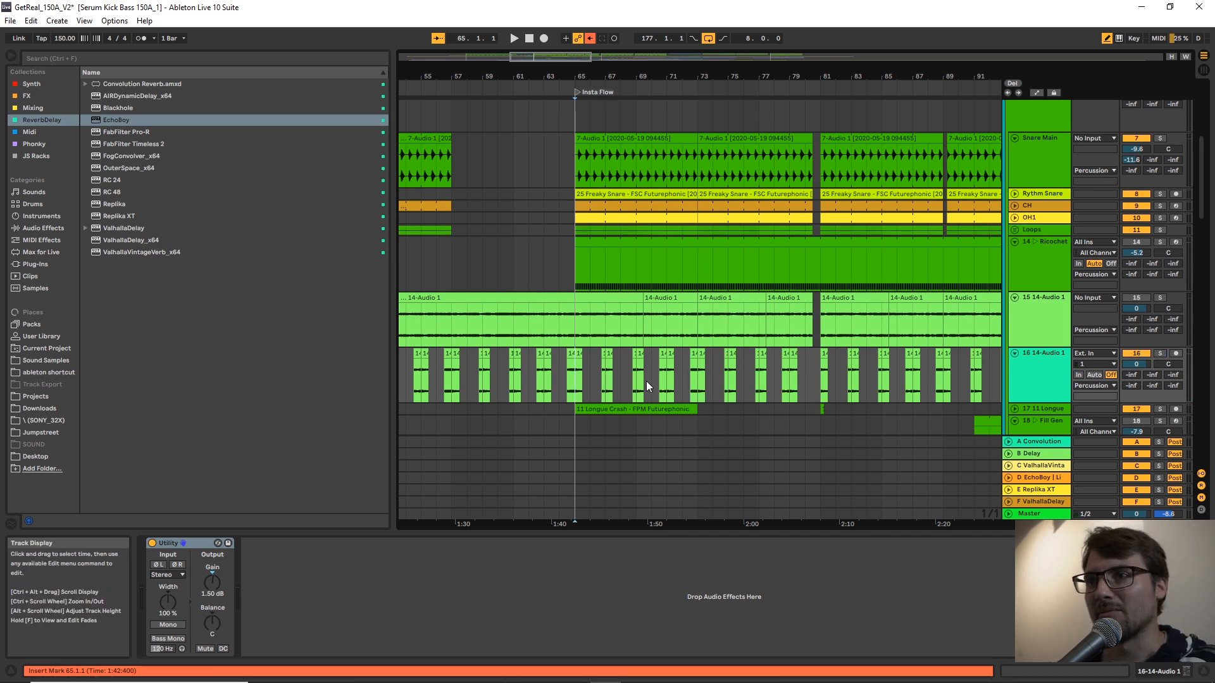
{"action": "scroll", "coordinate": [647, 383], "scroll_direction": "down", "scroll_amount": 2}
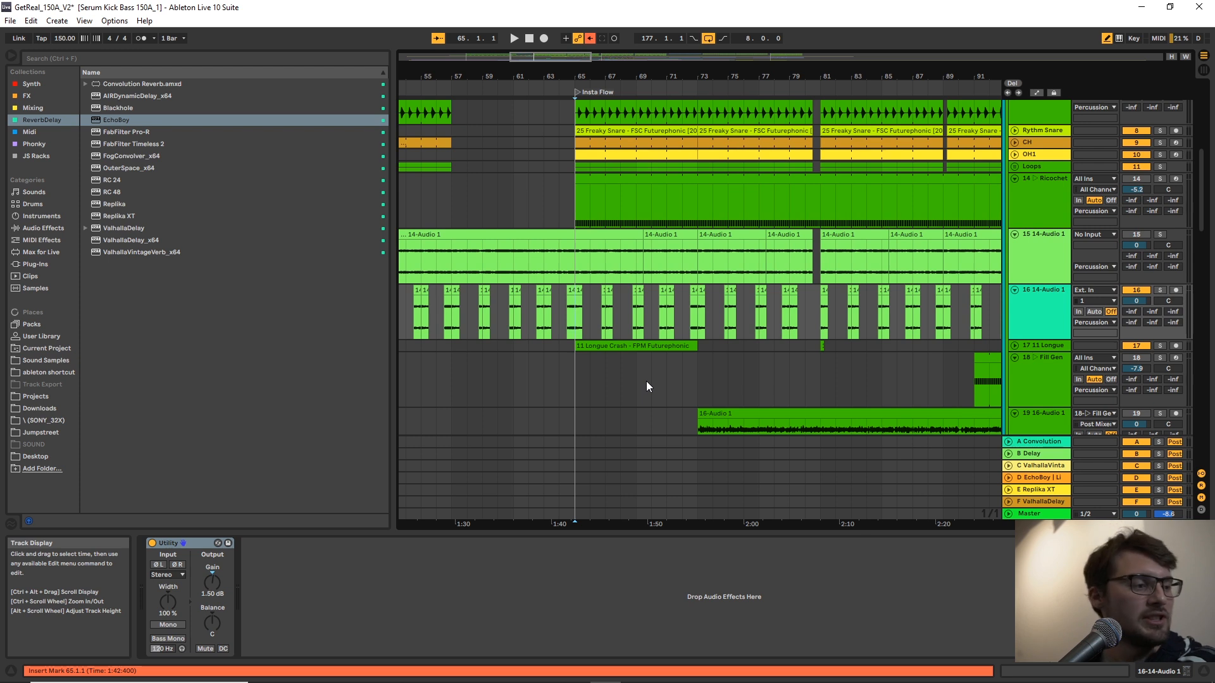
{"action": "key", "text": "space"}
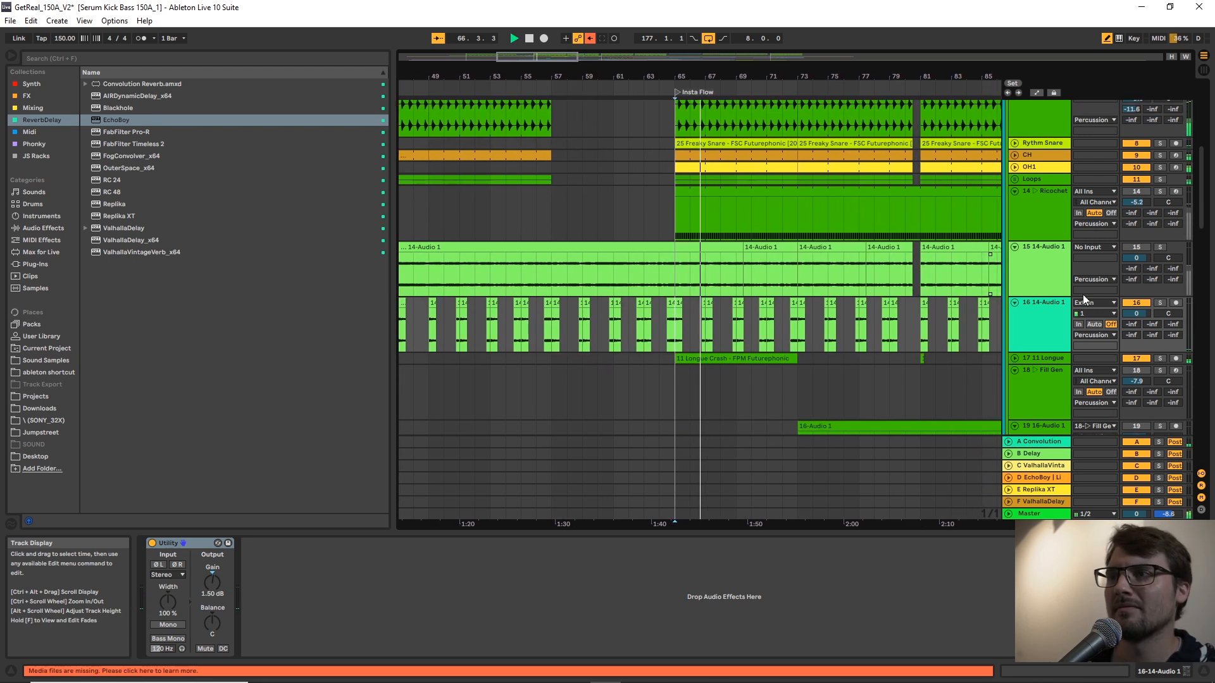
{"action": "left_click", "coordinate": [1049, 322]}
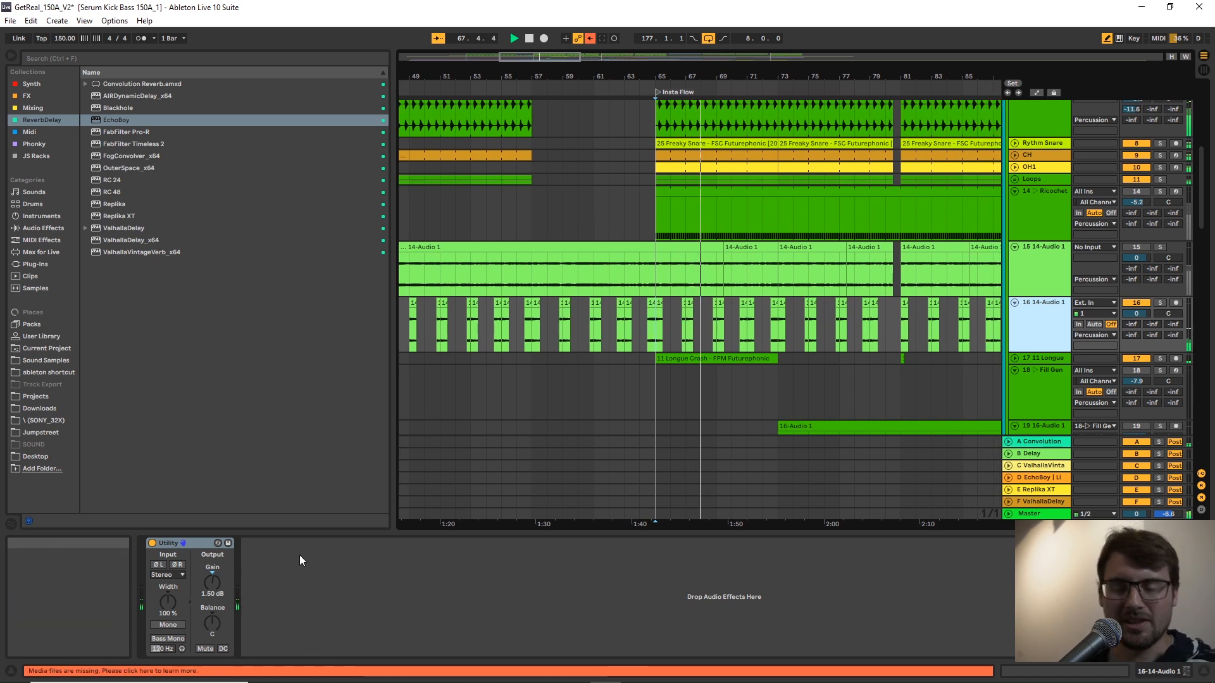
{"action": "left_click_drag", "start_coordinate": [212, 592], "coordinate": [212, 584]}
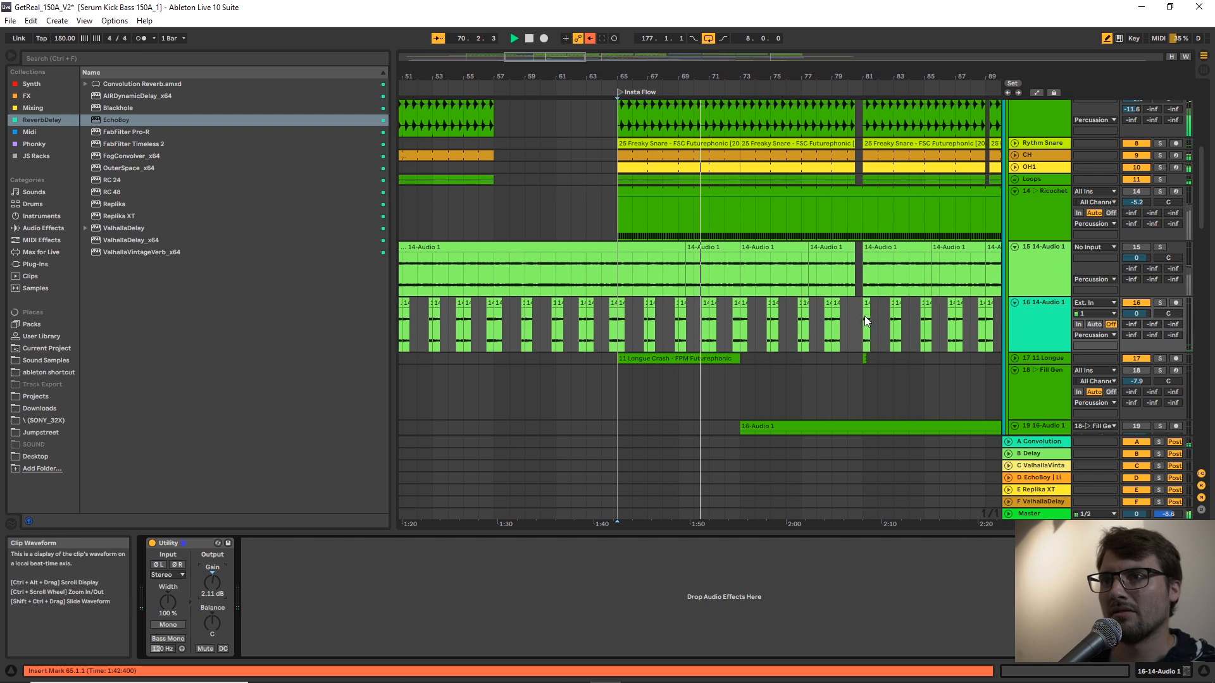
Play the soloed clip at position 80.2.1 on track 20 16-Audio 1, and stop playback.
{"action": "scroll", "coordinate": [845, 320], "scroll_direction": "down", "scroll_amount": 6}
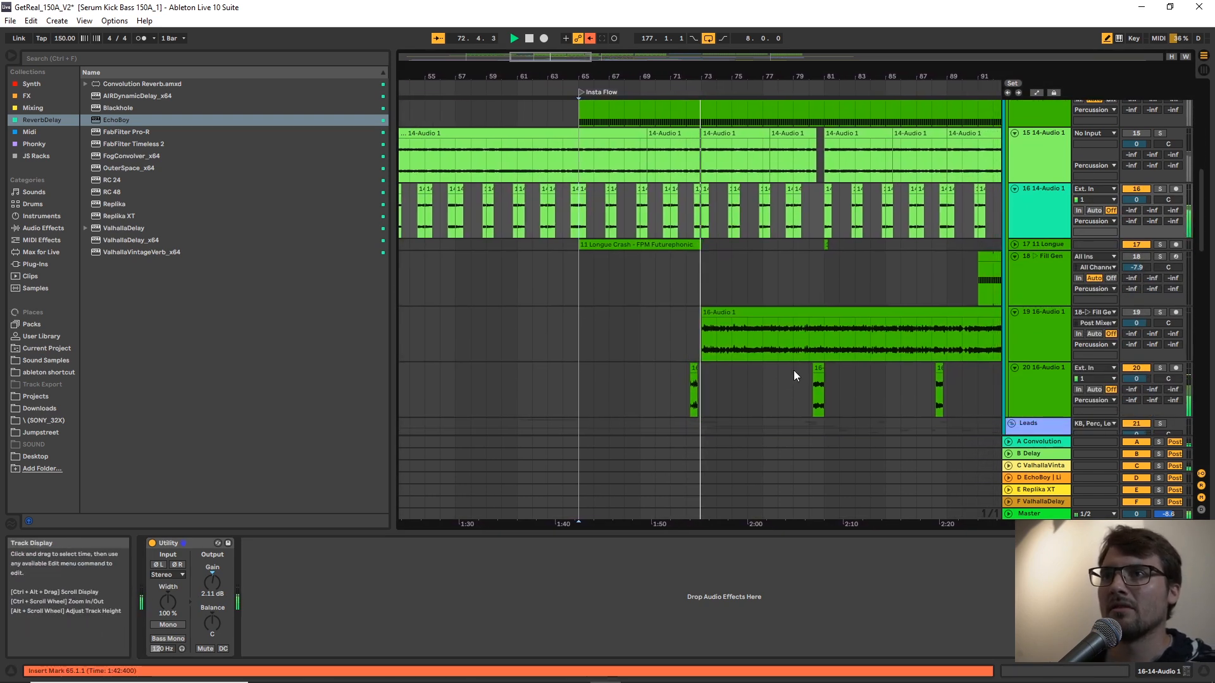
{"action": "left_click", "coordinate": [690, 397]}
{"action": "scroll", "coordinate": [736, 371], "scroll_direction": "down", "scroll_amount": 2}
{"action": "left_click", "coordinate": [808, 351]}
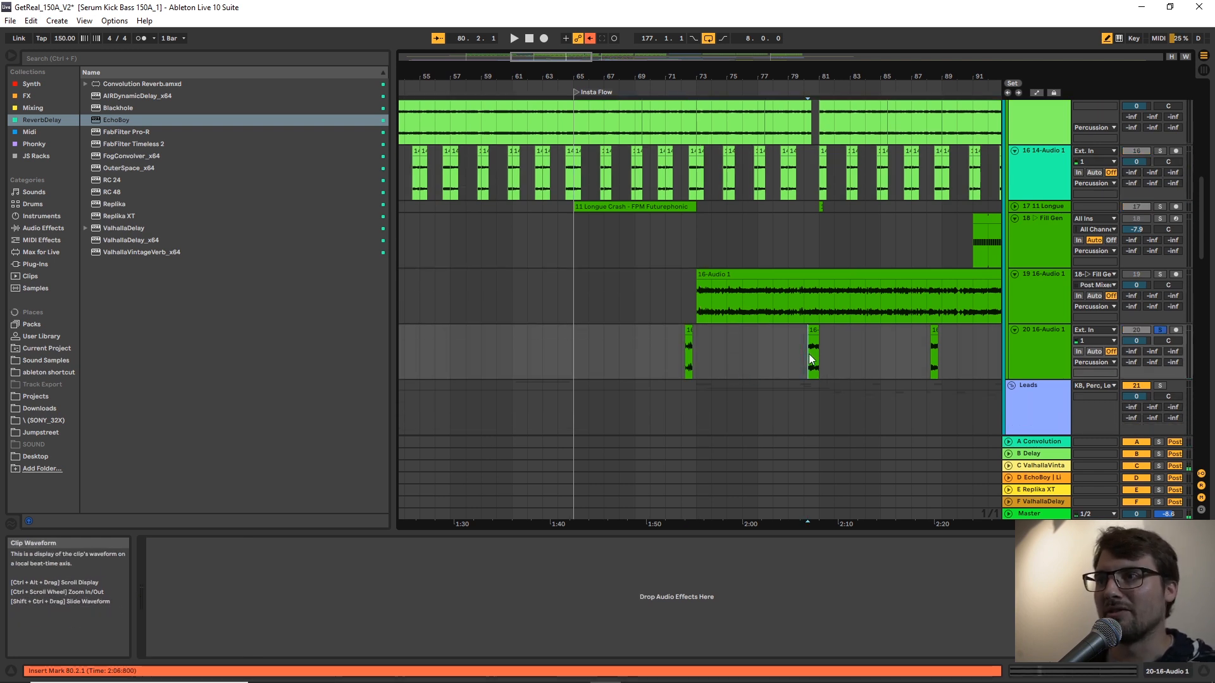
{"action": "key", "text": "space"}
{"action": "left_click", "coordinate": [806, 355]}
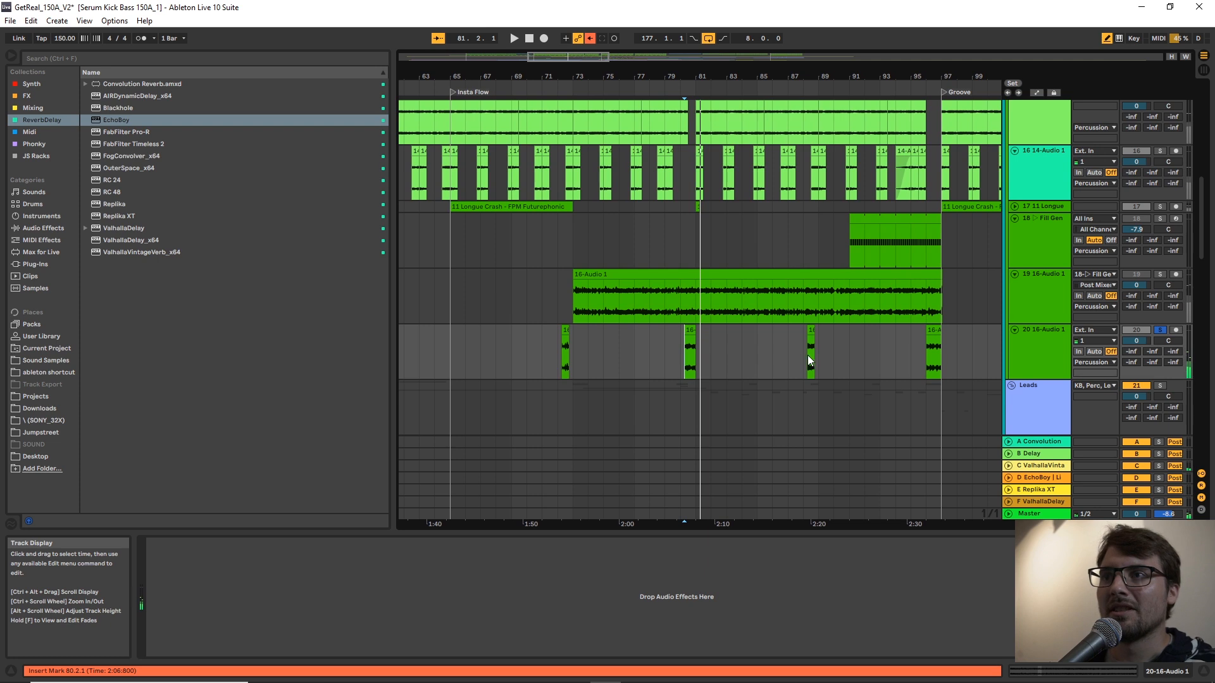
{"action": "key", "text": "space"}
Play the soloed track 20 clip at bar 96, just before the Groove marker, and stop playback.
{"action": "left_click", "coordinate": [814, 357]}
{"action": "key", "text": "space"}
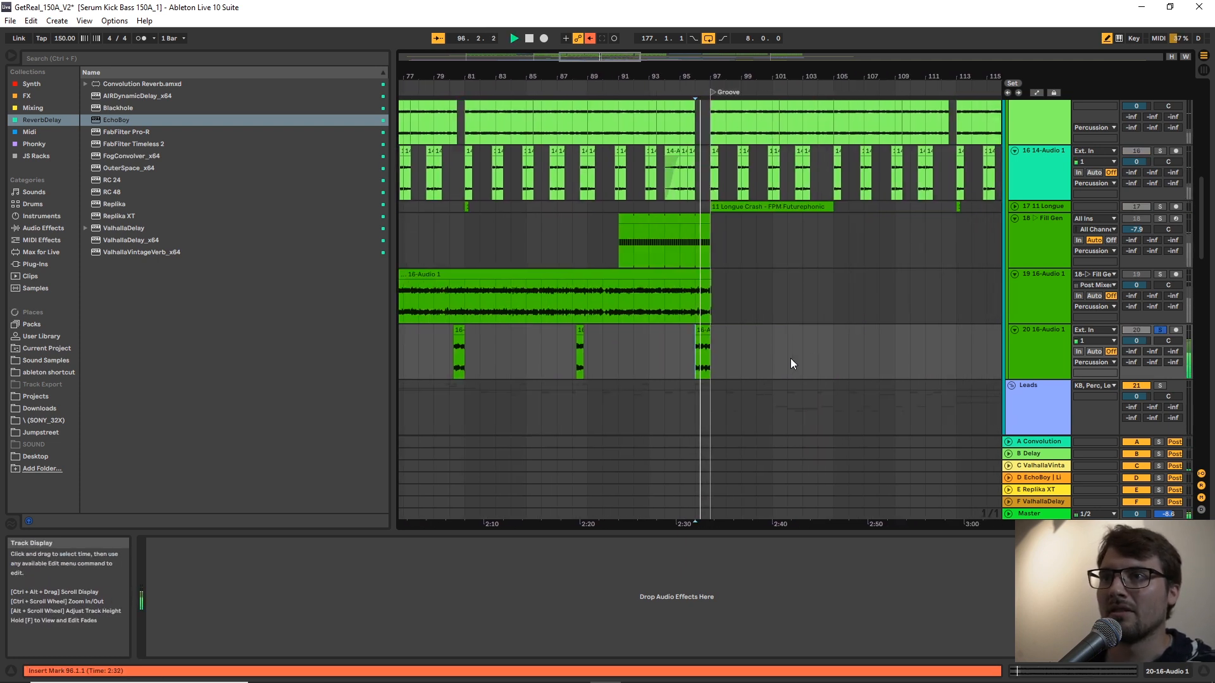
{"action": "key", "text": "space"}
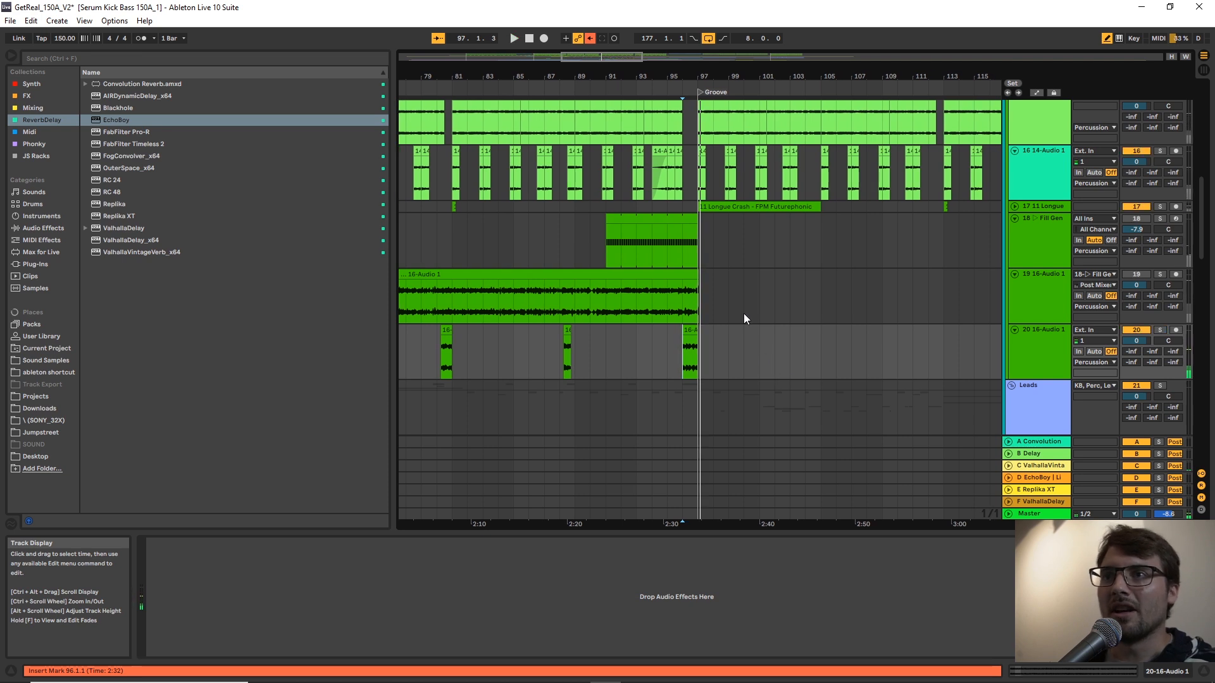
Set the loop around the track 18 Fill Generator clip from bar 91 to 97 and play it soloed.
{"action": "left_click", "coordinate": [662, 262]}
{"action": "scroll", "coordinate": [662, 269], "scroll_direction": "up", "scroll_amount": 1}
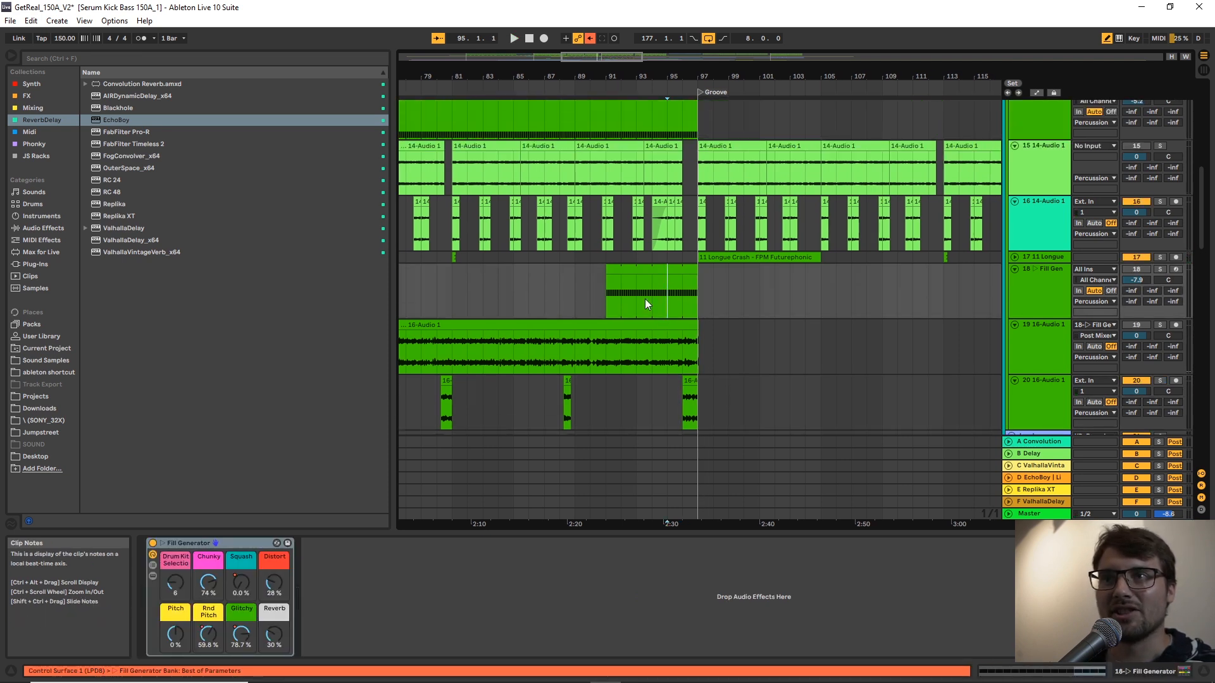
{"action": "left_click", "coordinate": [170, 544]}
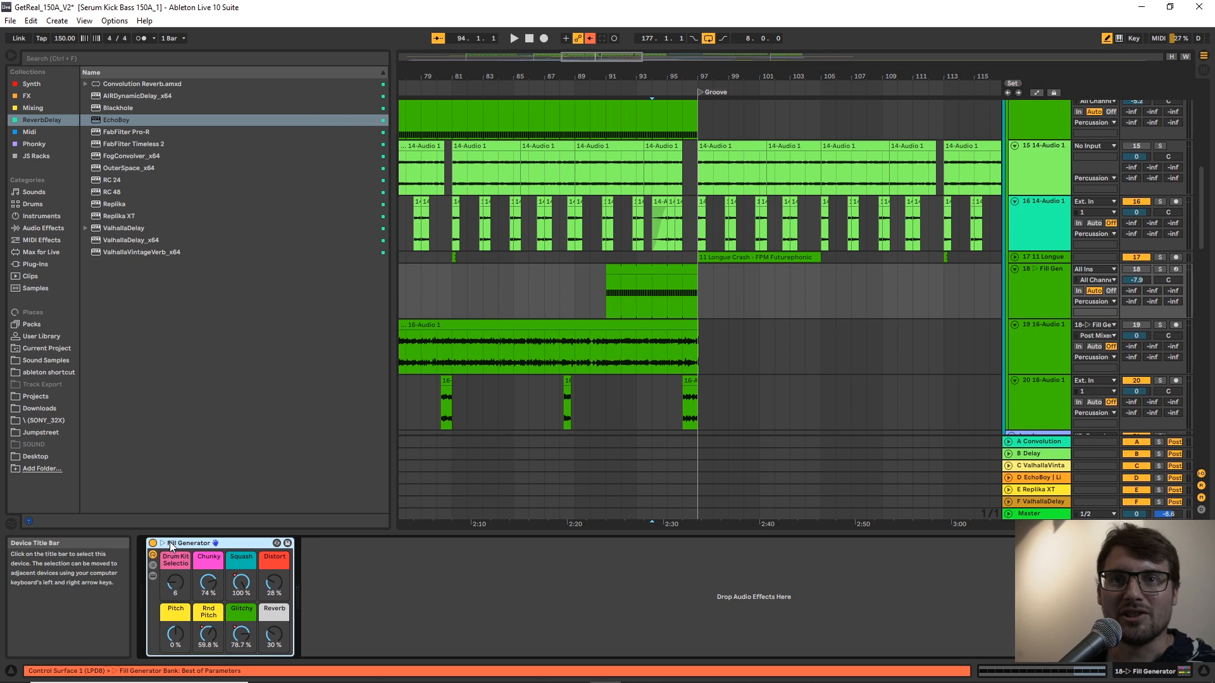
{"action": "left_click", "coordinate": [662, 272]}
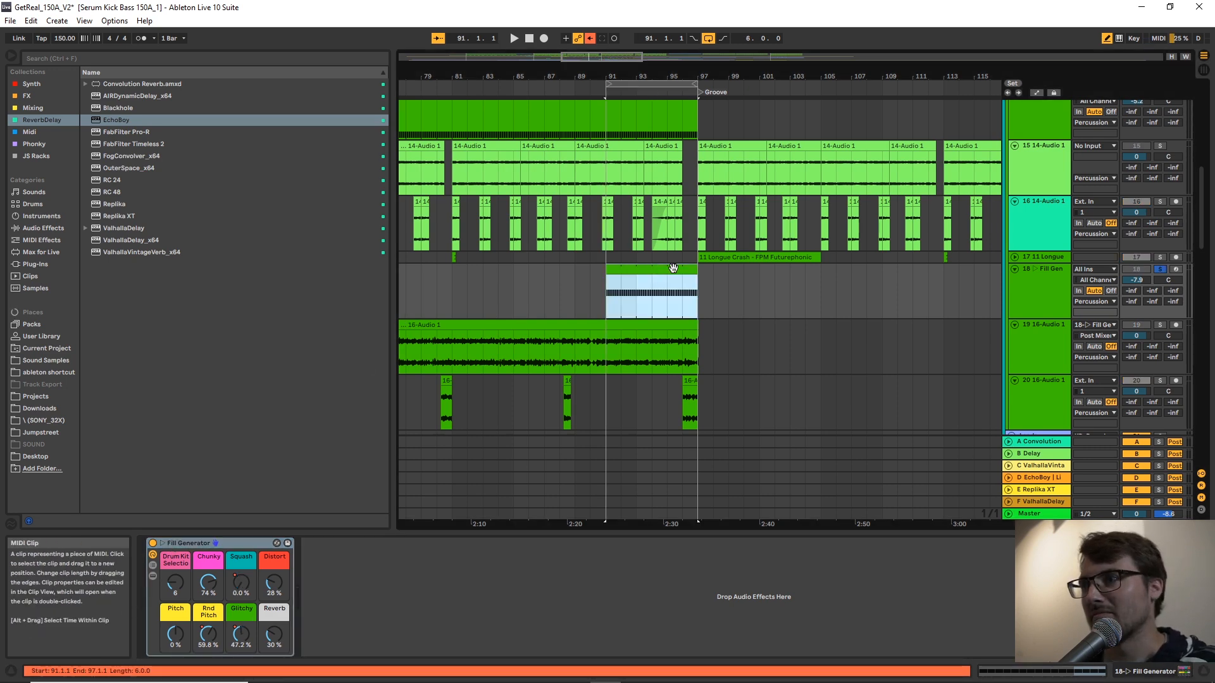
{"action": "key", "text": "space"}
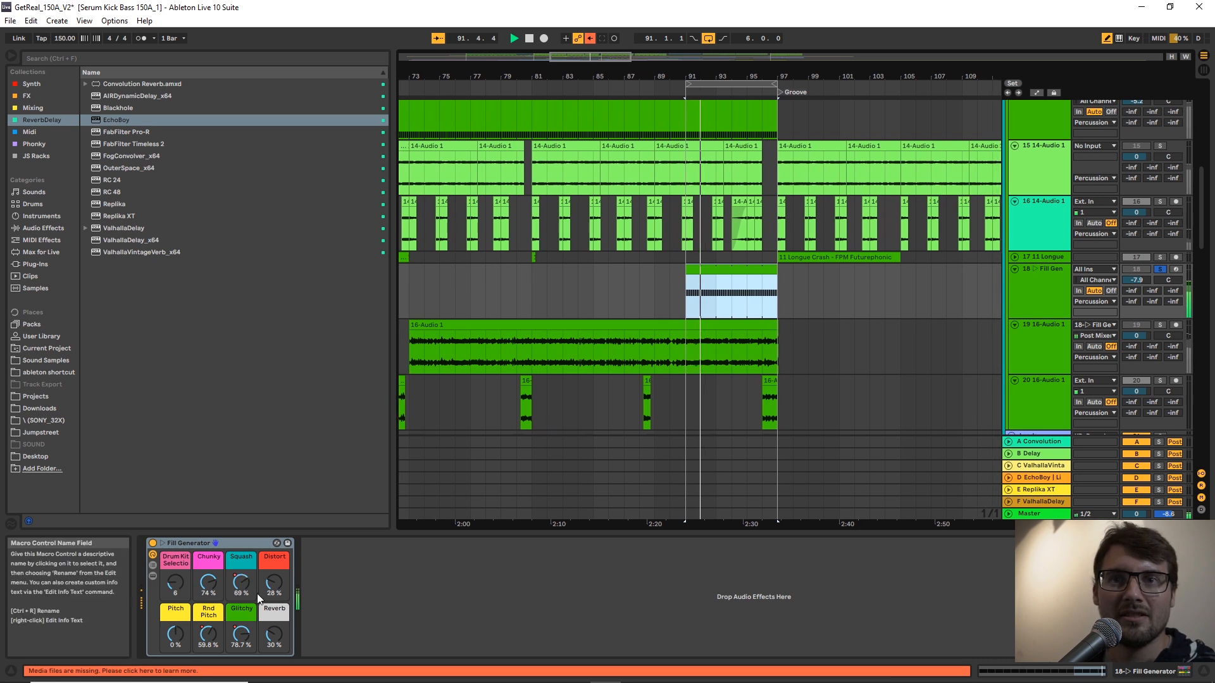
Set the Fill Generator rack's Chunky macro to 33 % and Distort to 61 %.
{"action": "left_click_drag", "start_coordinate": [212, 581], "coordinate": [204, 618]}
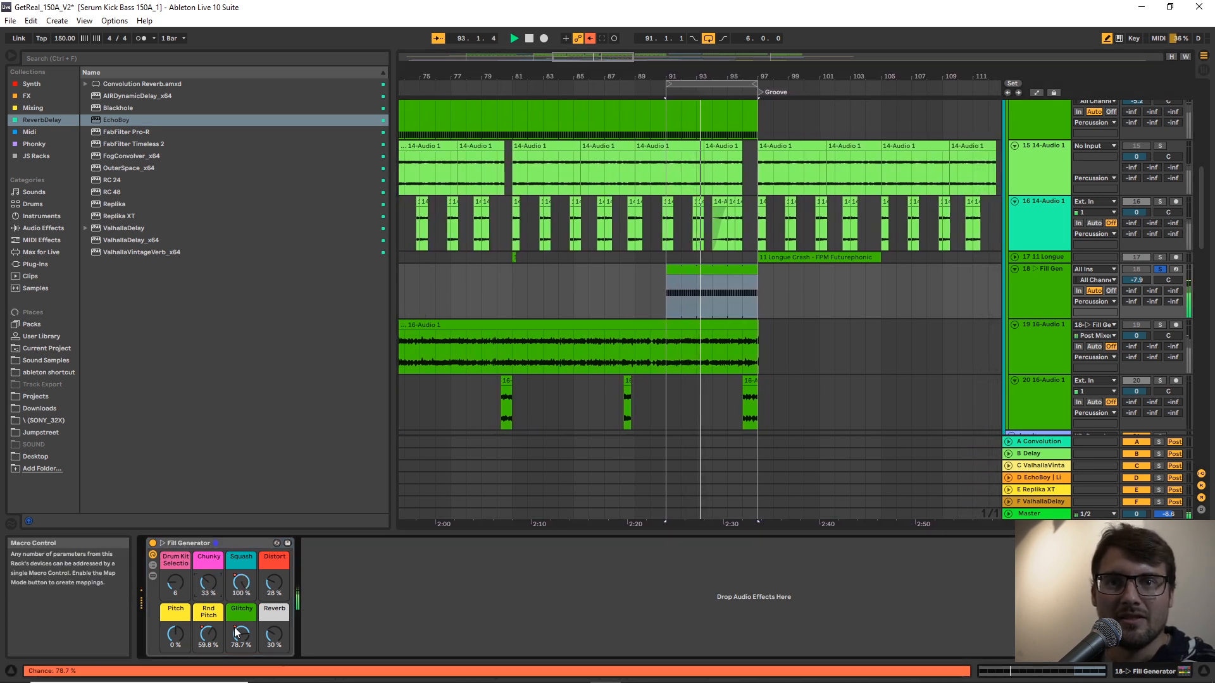
{"action": "left_click_drag", "start_coordinate": [262, 592], "coordinate": [256, 592]}
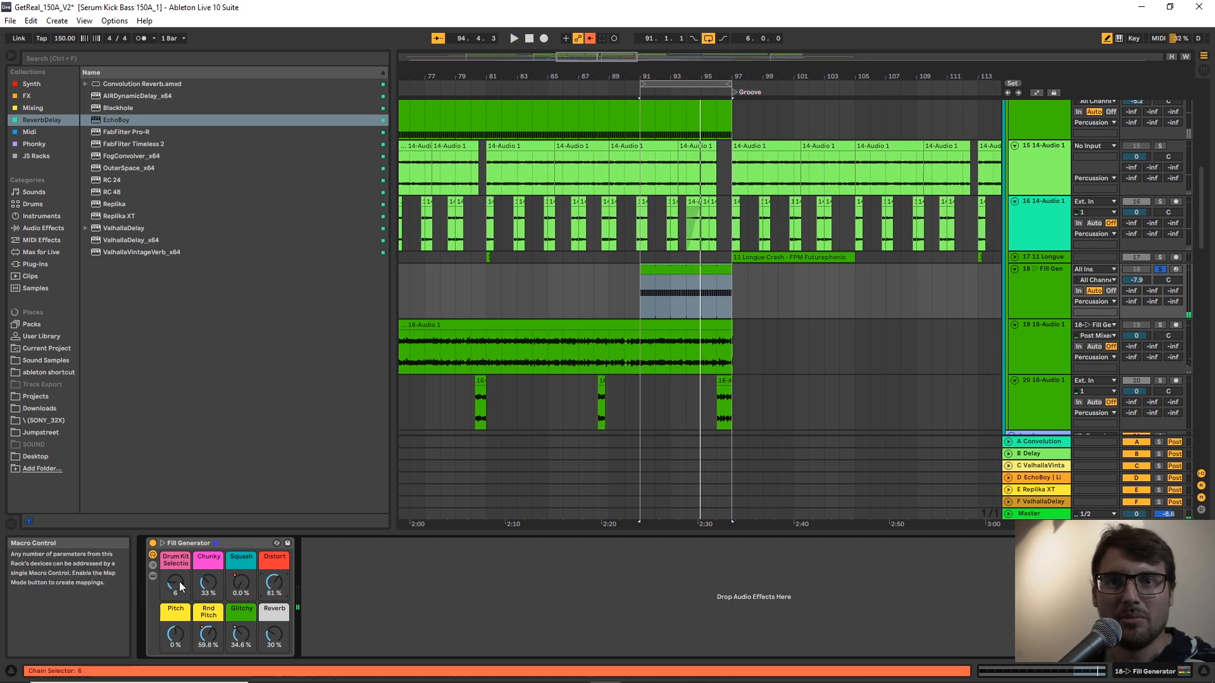
Set the Fill Generator rack's Drum Kit Selection to 10, Rnd Pitch to 36.2 % and Glitchy to 19.7 %, and stop playback.
{"action": "left_click_drag", "start_coordinate": [178, 582], "coordinate": [179, 579]}
{"action": "left_click_drag", "start_coordinate": [204, 637], "coordinate": [203, 650]}
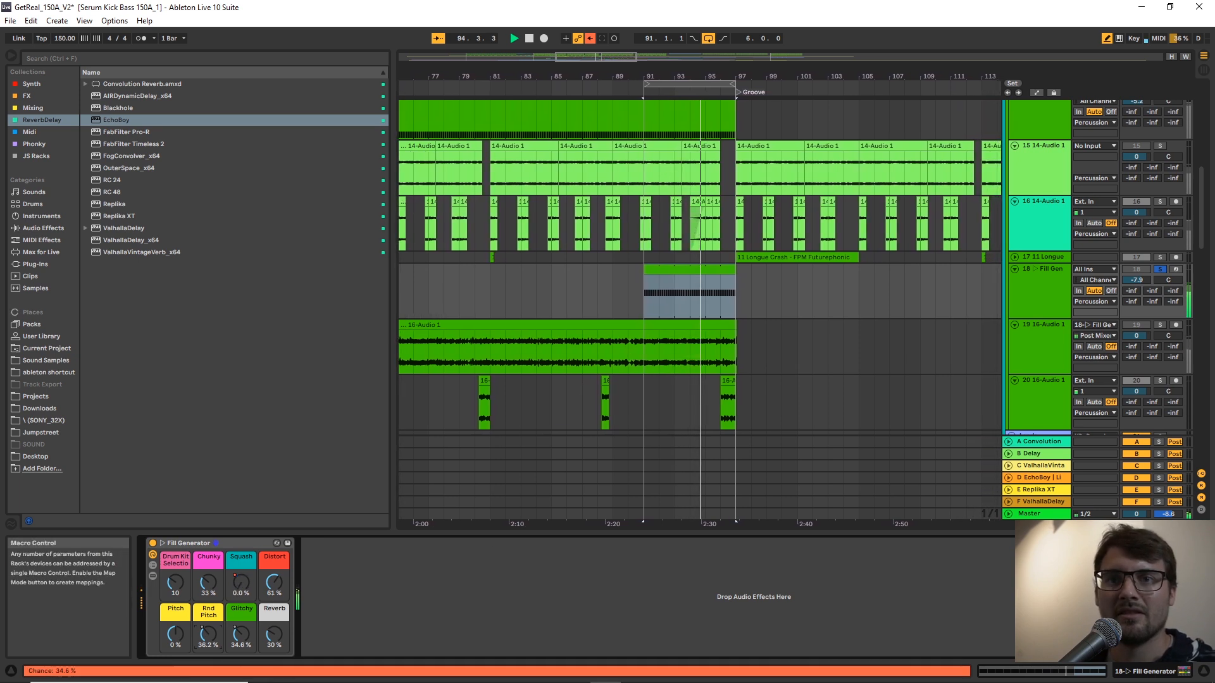
{"action": "key", "text": "space"}
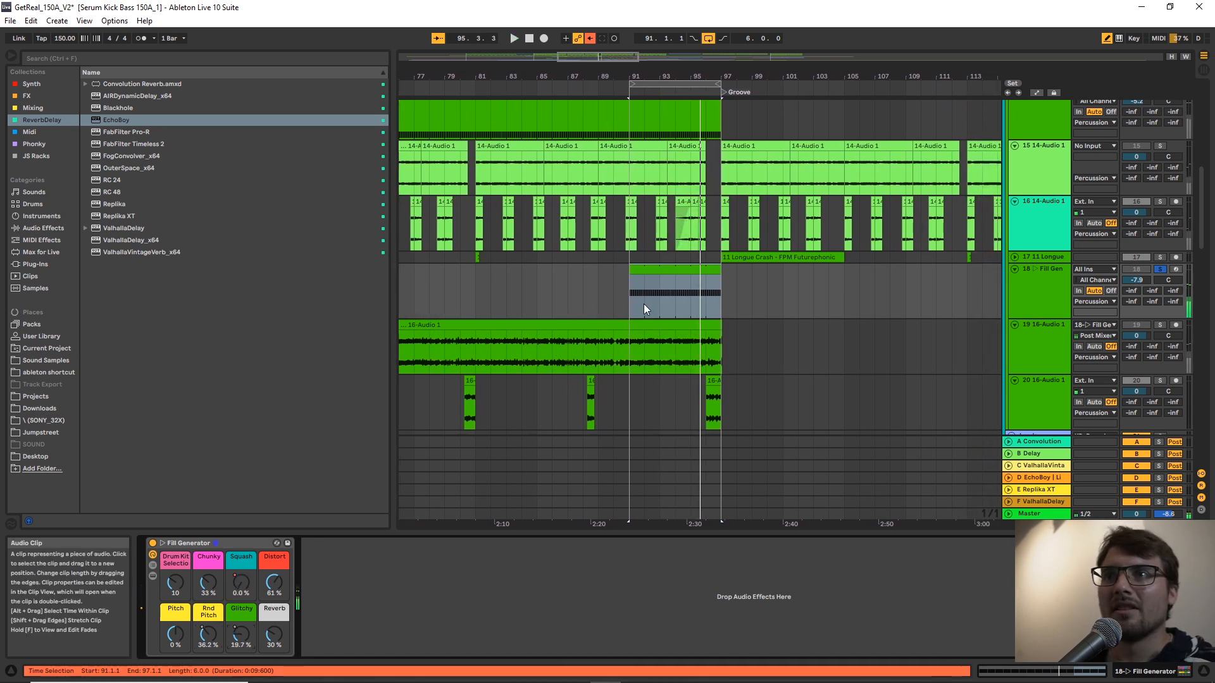
Inspect the Kick 1 notes in the Fill Generator clip with Draw Mode off, and return to the track's rack.
{"action": "double_click", "coordinate": [640, 297]}
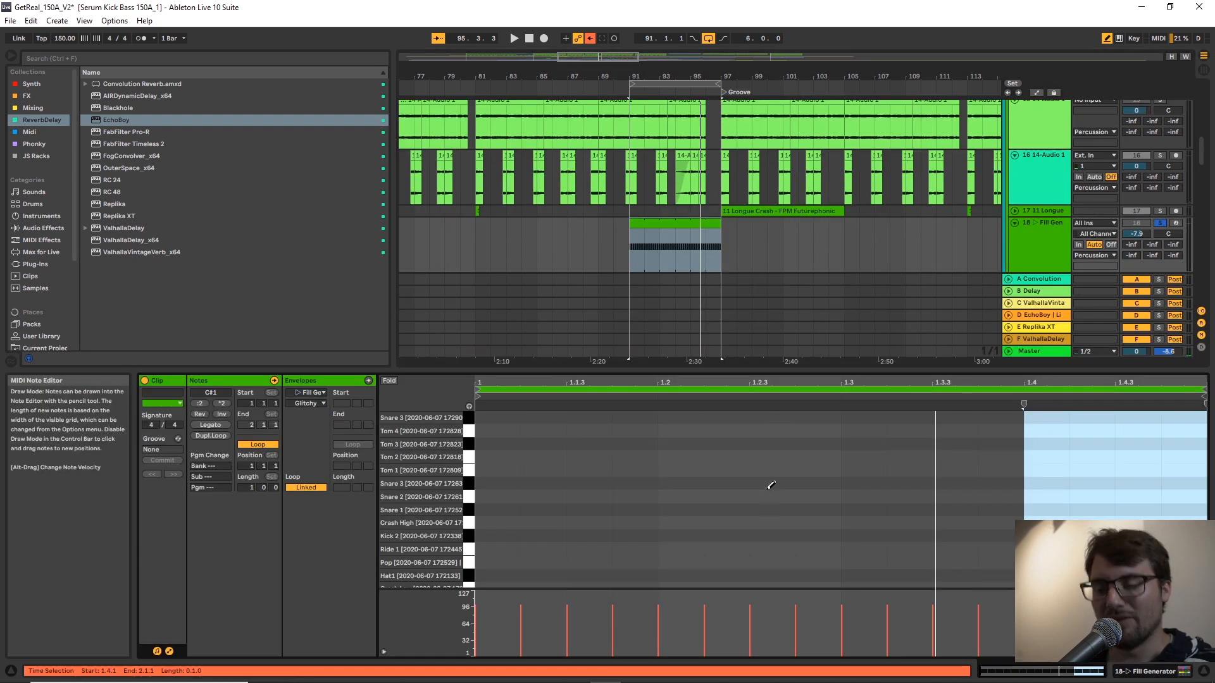
{"action": "key", "text": "b"}
{"action": "scroll", "coordinate": [767, 488], "scroll_direction": "down", "scroll_amount": 2}
{"action": "left_click", "coordinate": [565, 562]}
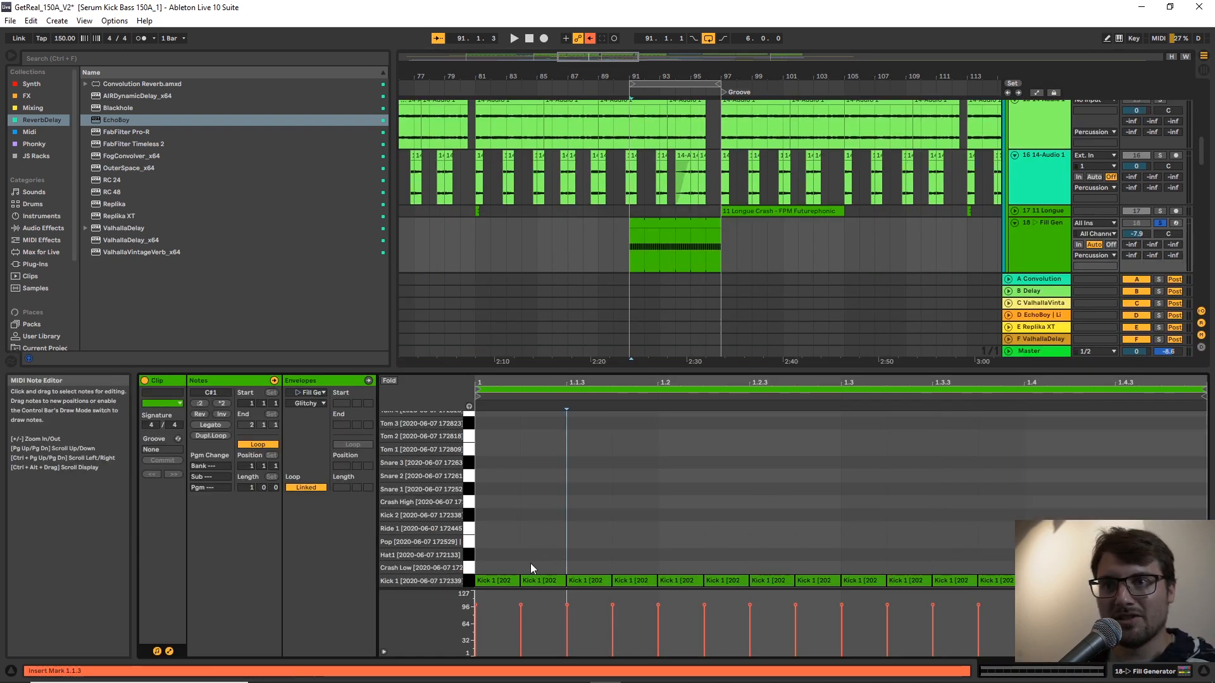
{"action": "left_click", "coordinate": [500, 580]}
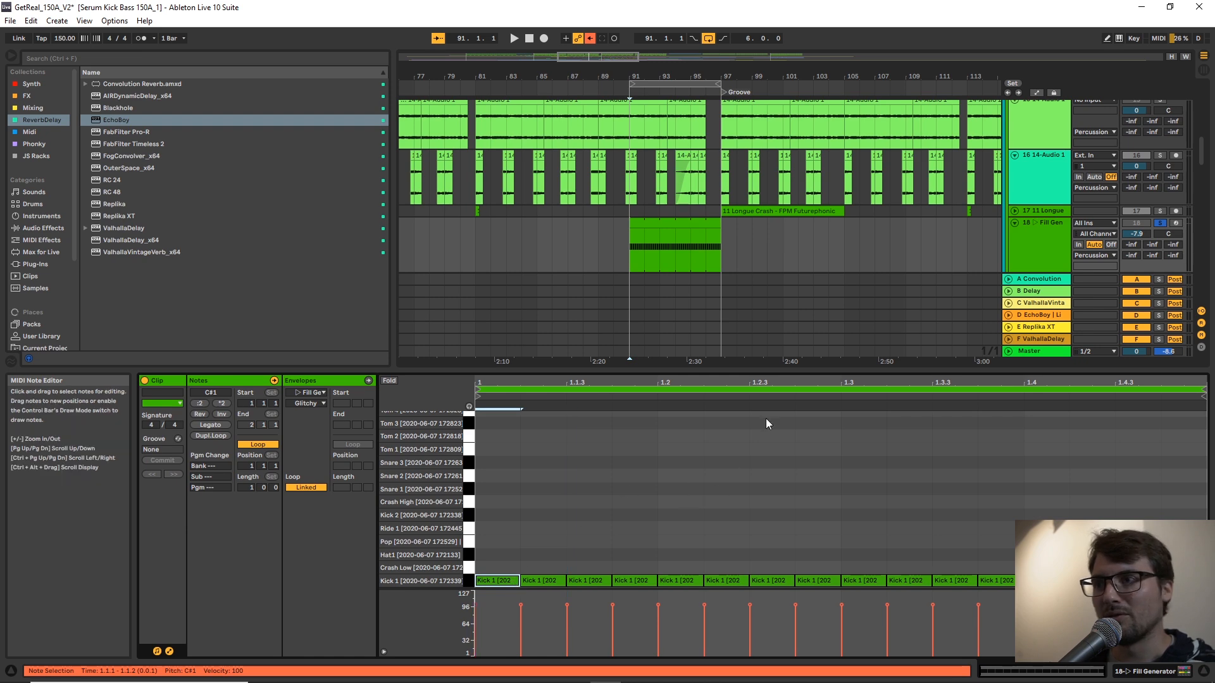
{"action": "left_click", "coordinate": [1041, 245]}
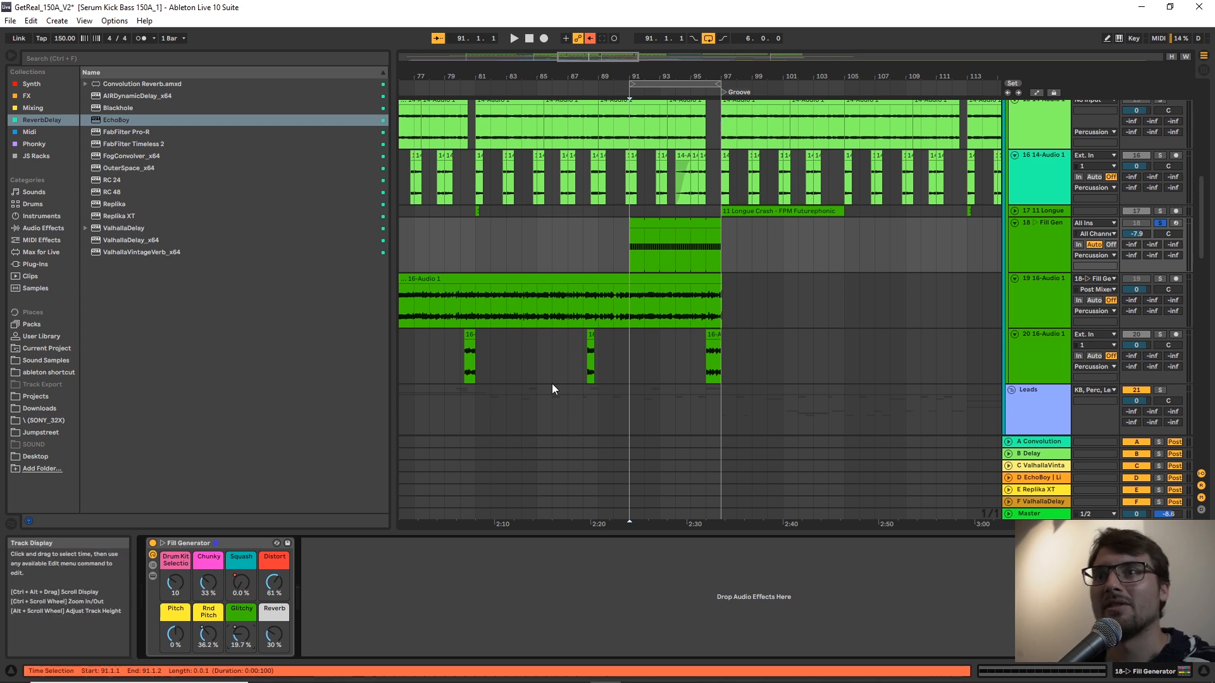
Play track 19 16-Audio 1 soloed from bar 81, stop and unsolo it, and select bar 84 to 85 of its clip.
{"action": "left_click", "coordinate": [466, 312]}
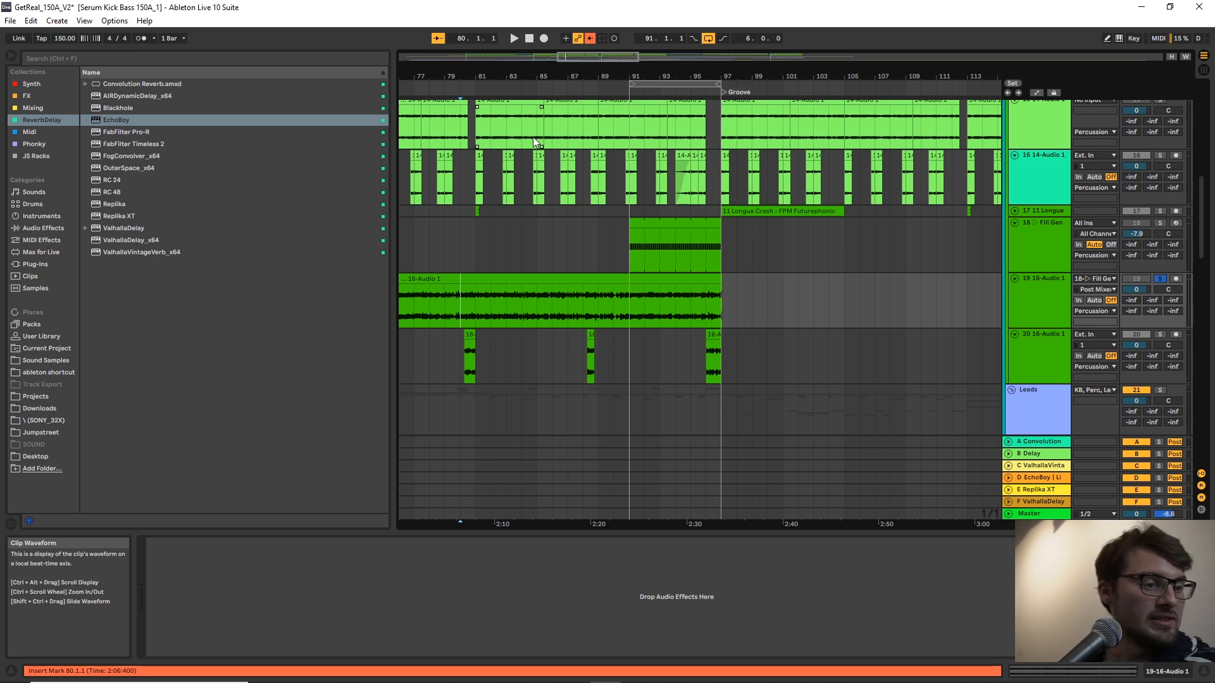
{"action": "left_click", "coordinate": [478, 304]}
{"action": "key", "text": "space"}
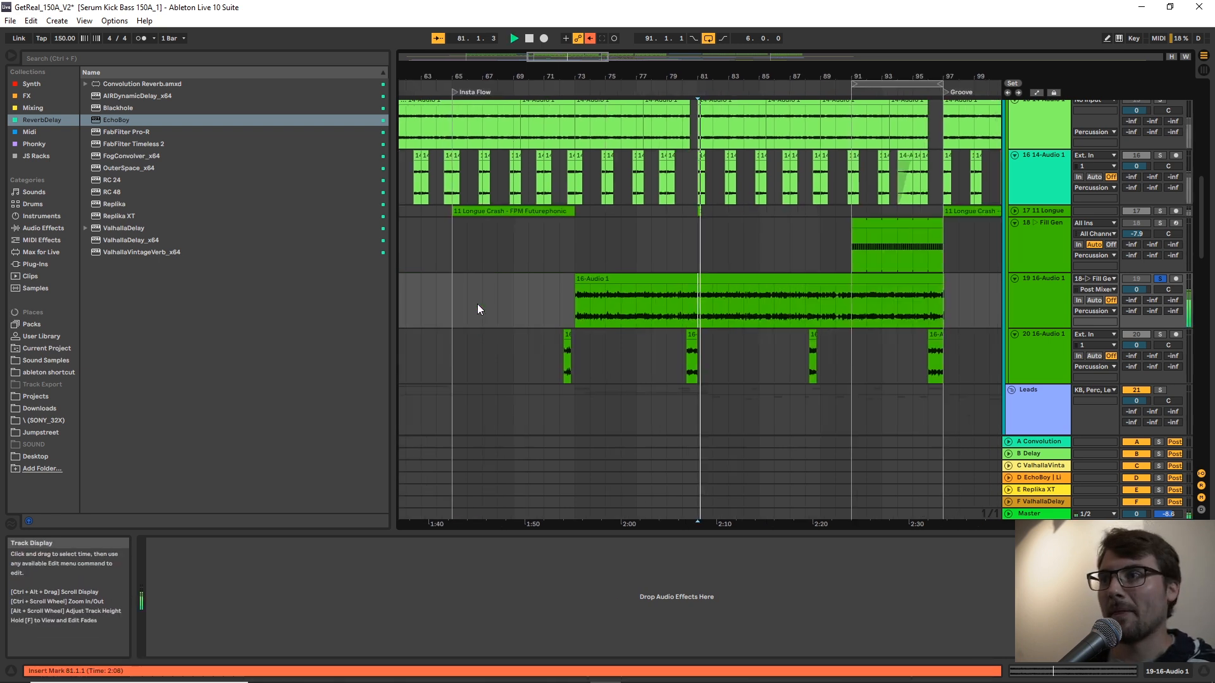
{"action": "left_click", "coordinate": [758, 298]}
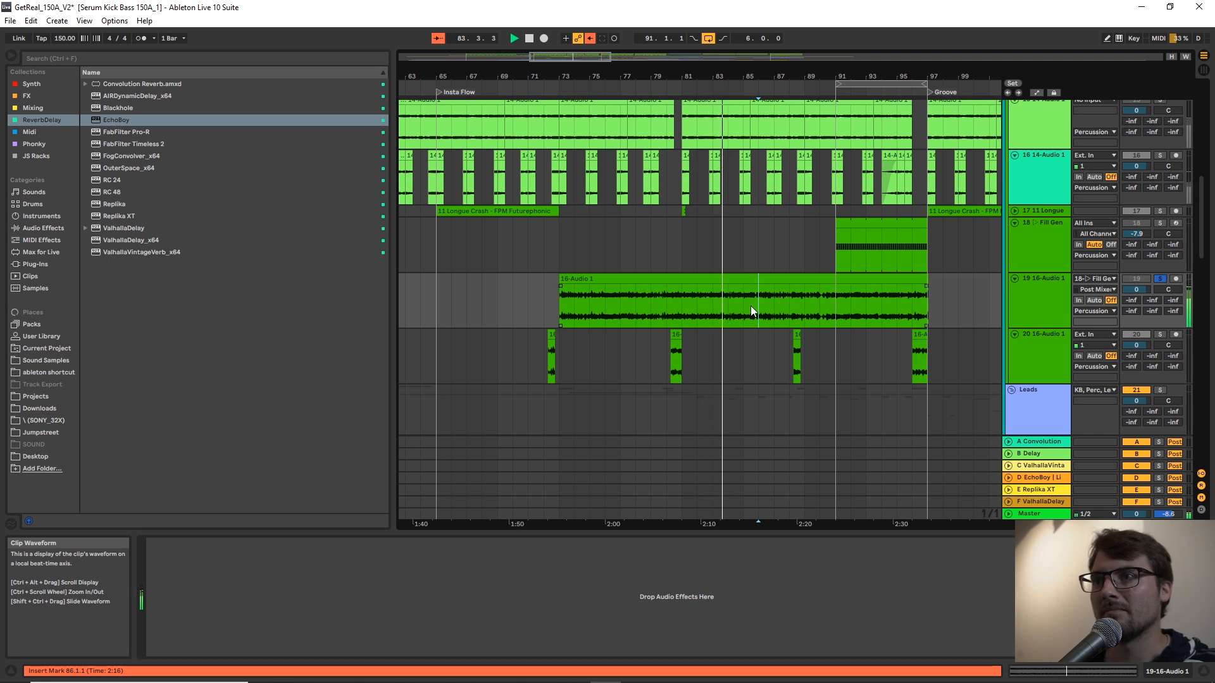
{"action": "key", "text": "space"}
{"action": "key", "text": "s"}
{"action": "left_click_drag", "start_coordinate": [723, 309], "coordinate": [749, 305]}
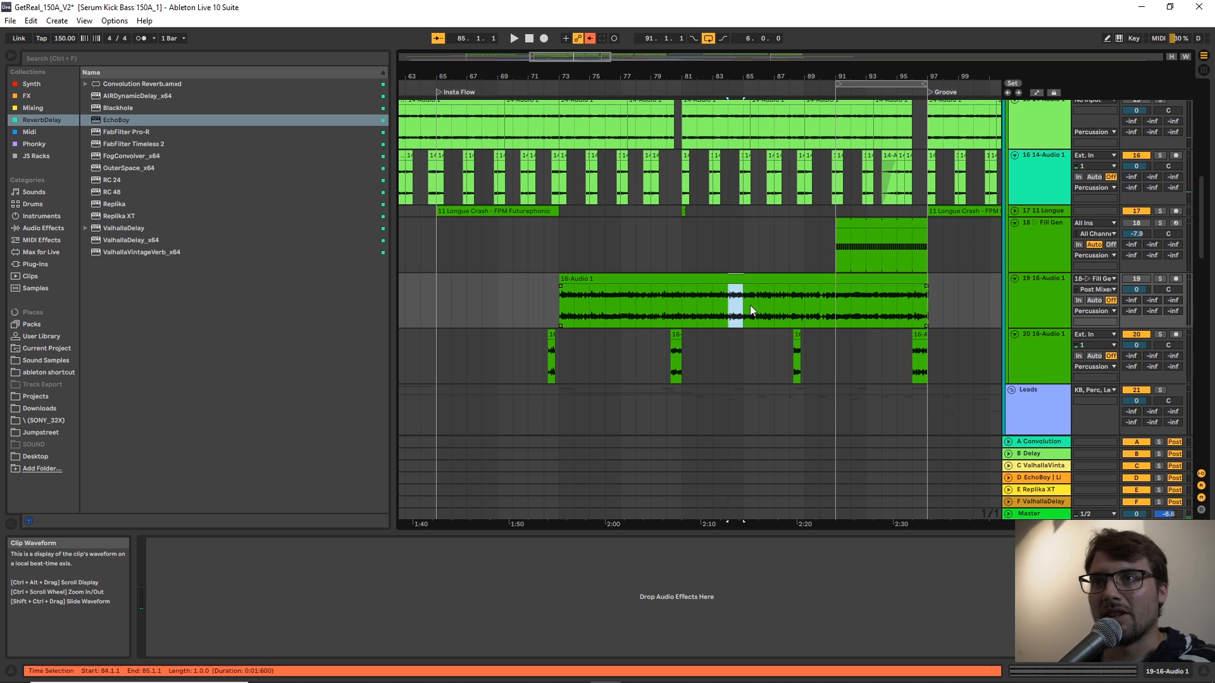
Play the full mix from bar 80 and look through the Leads group down to track 29 31-Audio 2.
{"action": "left_click", "coordinate": [667, 345]}
{"action": "key", "text": "space"}
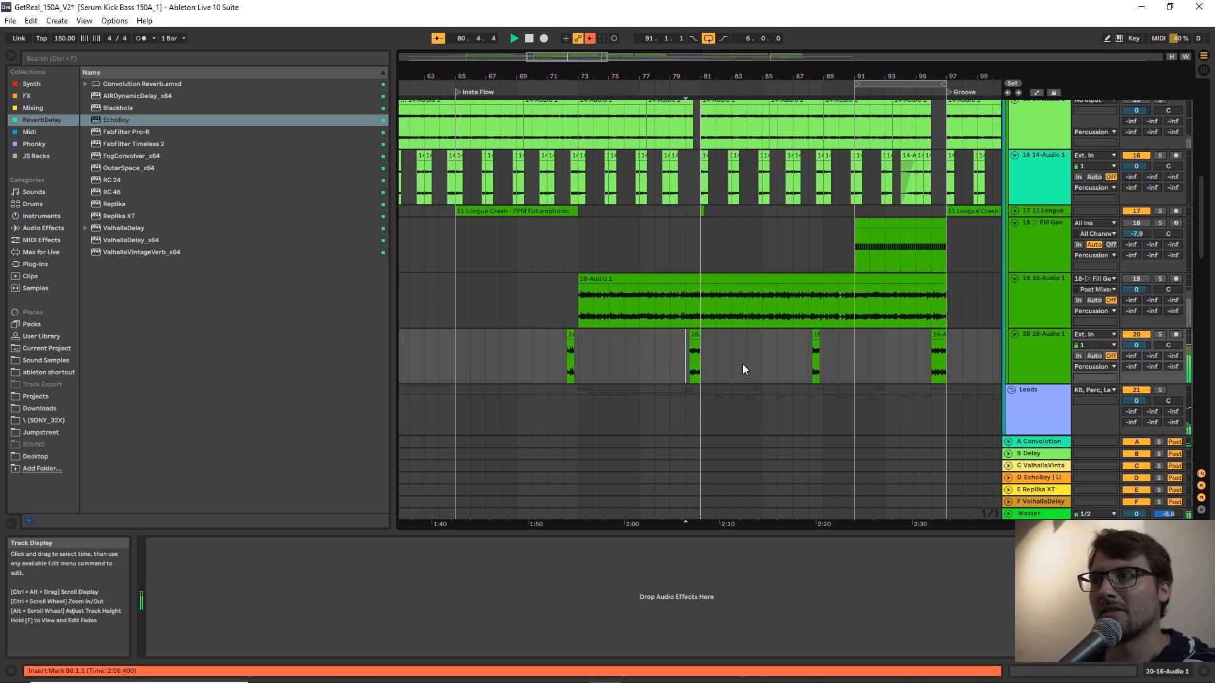
{"action": "scroll", "coordinate": [798, 345], "scroll_direction": "down", "scroll_amount": 3}
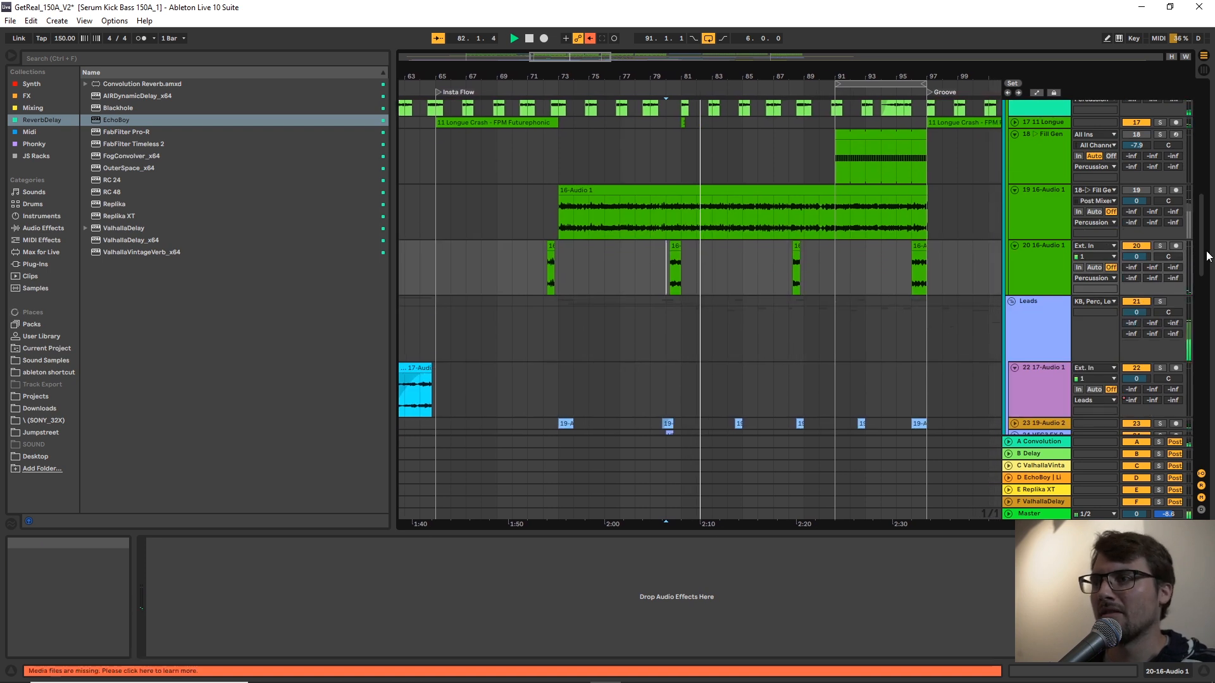
{"action": "scroll", "coordinate": [1207, 252], "scroll_direction": "down", "scroll_amount": 1}
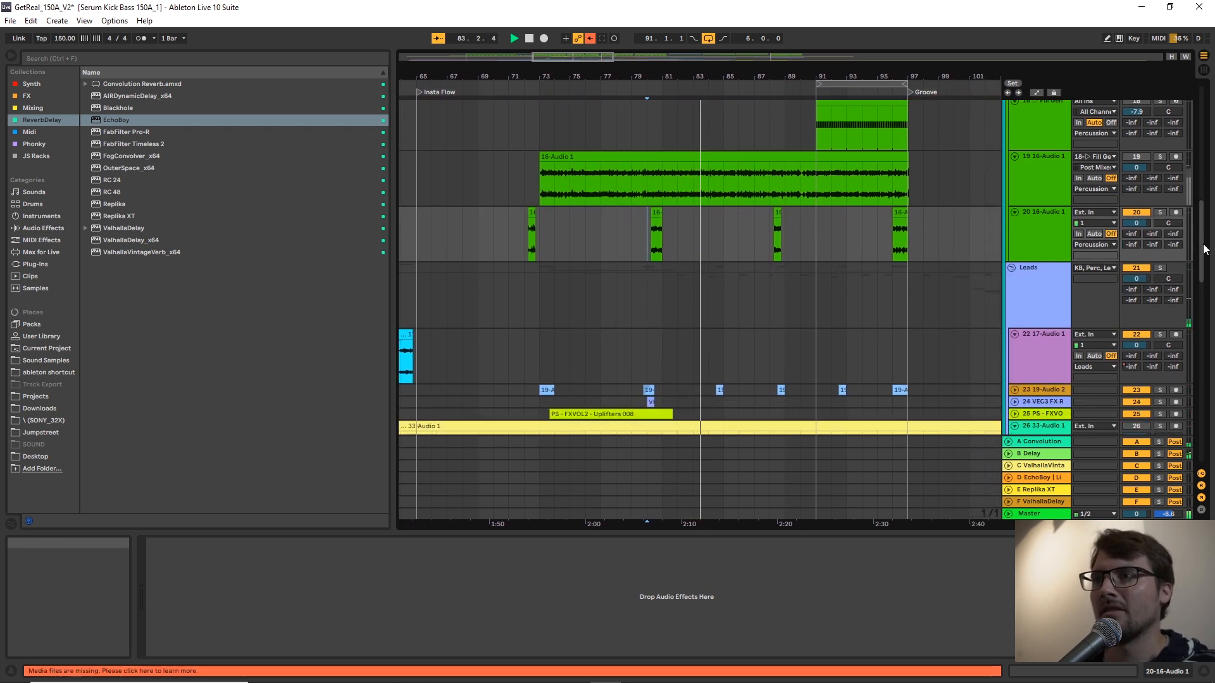
{"action": "scroll", "coordinate": [1204, 251], "scroll_direction": "down", "scroll_amount": 1}
{"action": "scroll", "coordinate": [1204, 252], "scroll_direction": "down", "scroll_amount": 2}
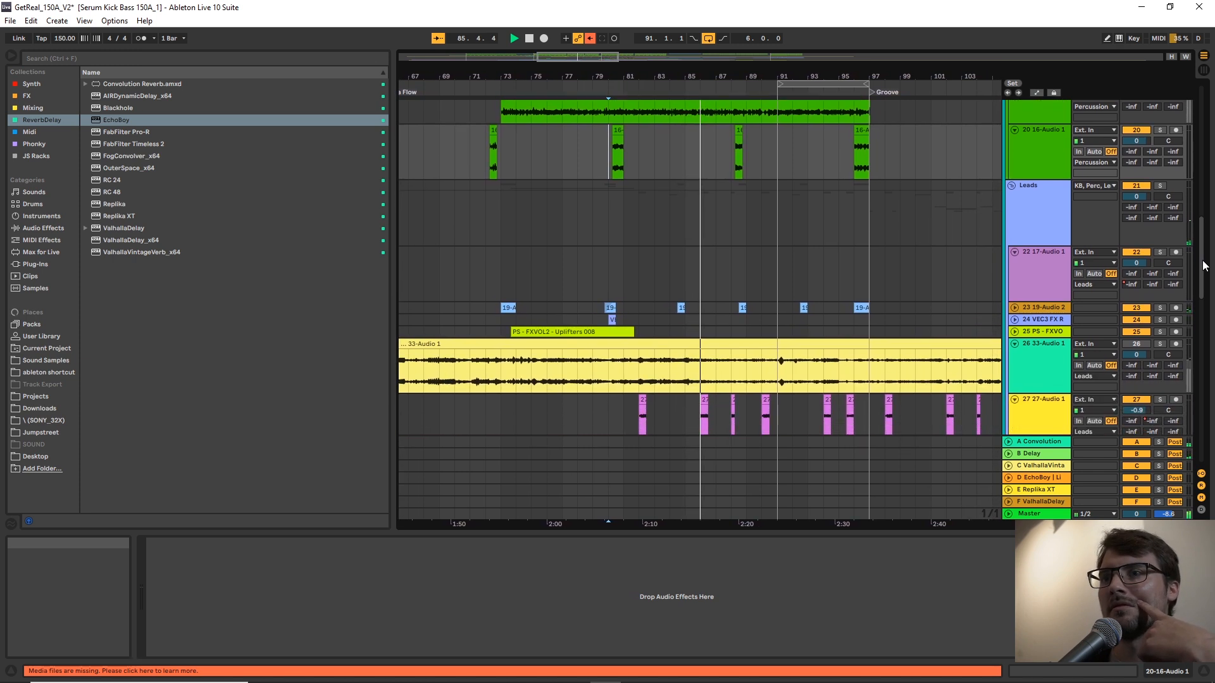
{"action": "scroll", "coordinate": [1205, 266], "scroll_direction": "down", "scroll_amount": 2}
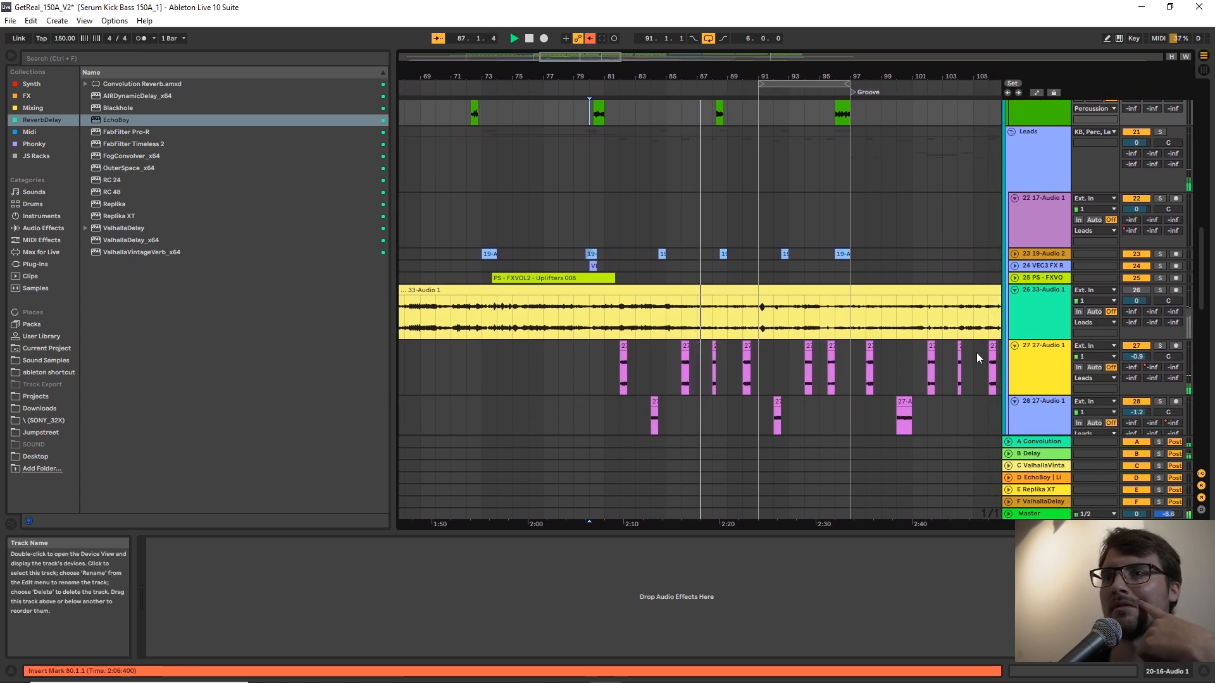
{"action": "scroll", "coordinate": [977, 352], "scroll_direction": "down", "scroll_amount": 2}
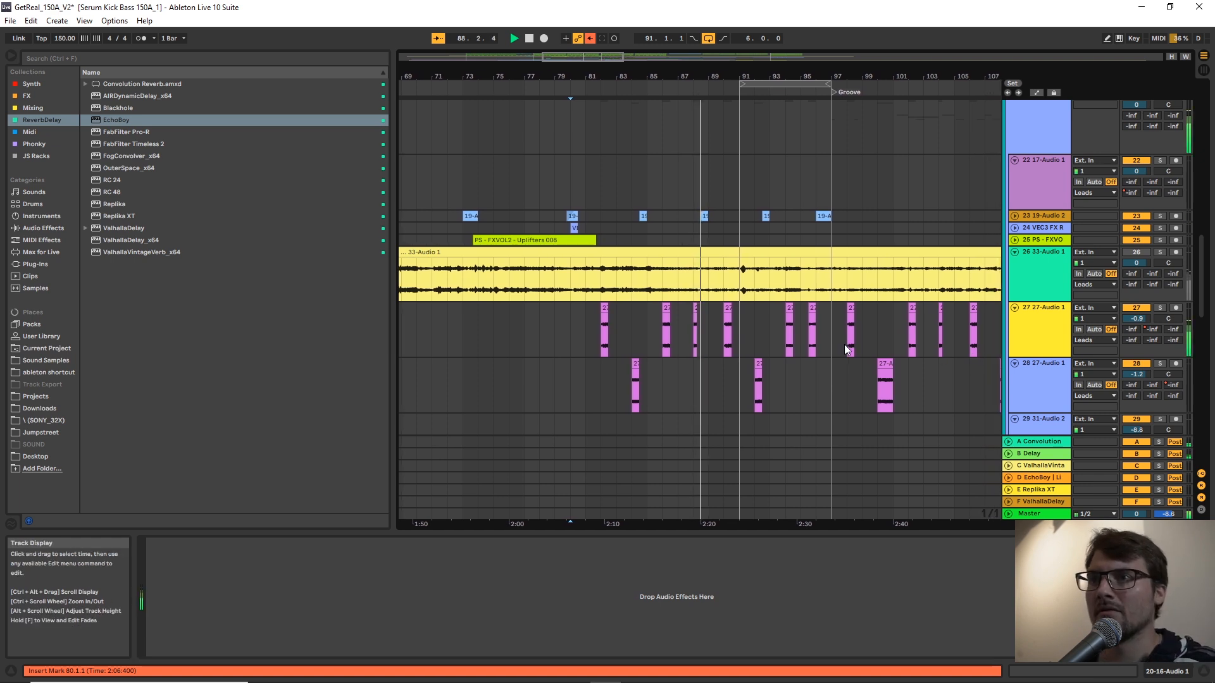
Play track 27 27-Audio 1 soloed from bar 90, and stop playback.
{"action": "left_click", "coordinate": [704, 337]}
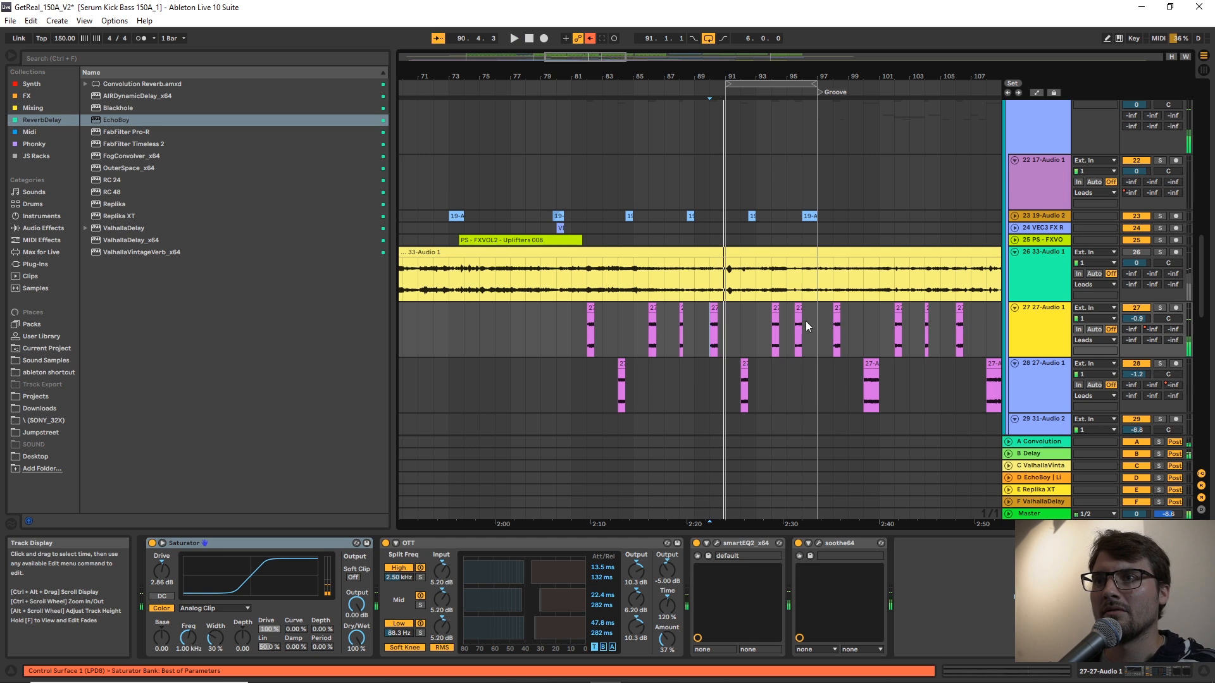
{"action": "key", "text": "space"}
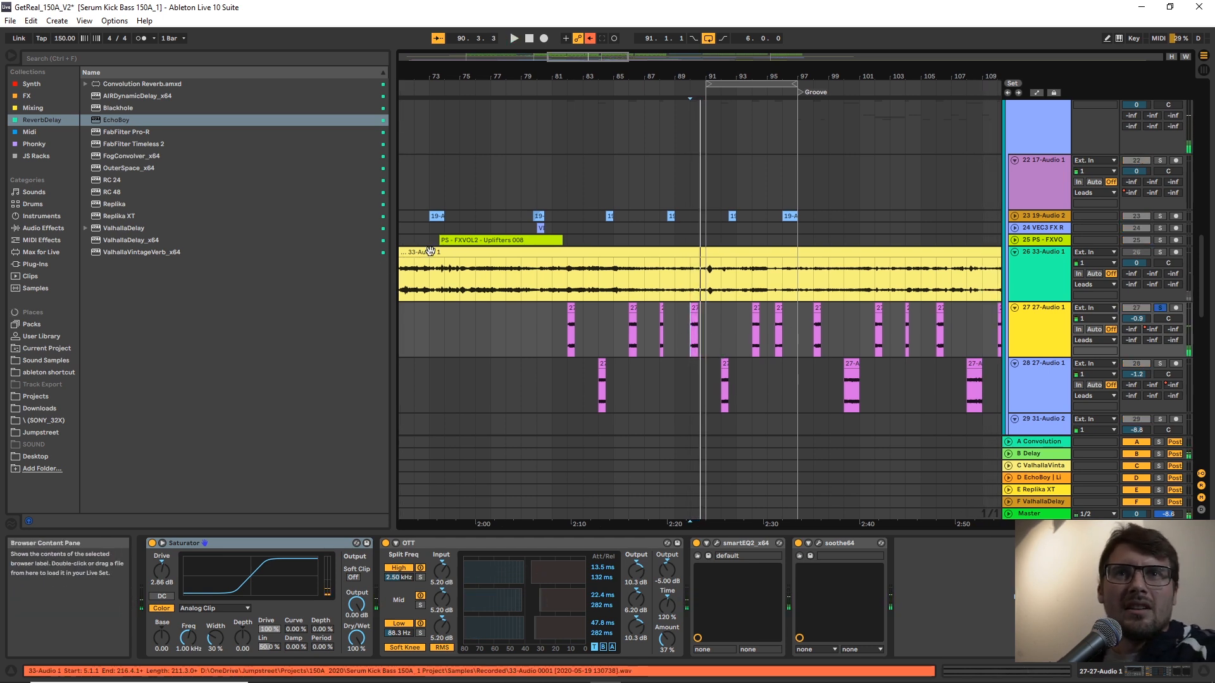
Browse the JS Racks collection to the FM Leads folder of FP_TripMachines and select Parasite FM.adg.
{"action": "left_click", "coordinate": [38, 157]}
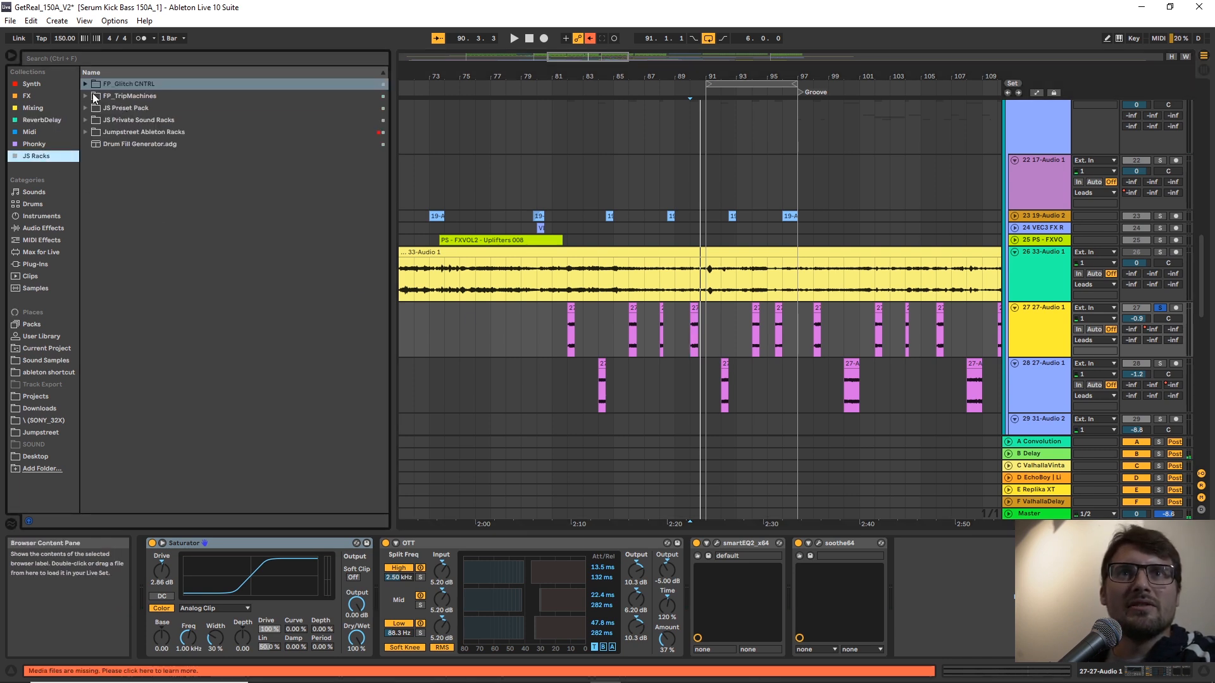
{"action": "left_click", "coordinate": [93, 95]}
{"action": "left_click", "coordinate": [94, 120]}
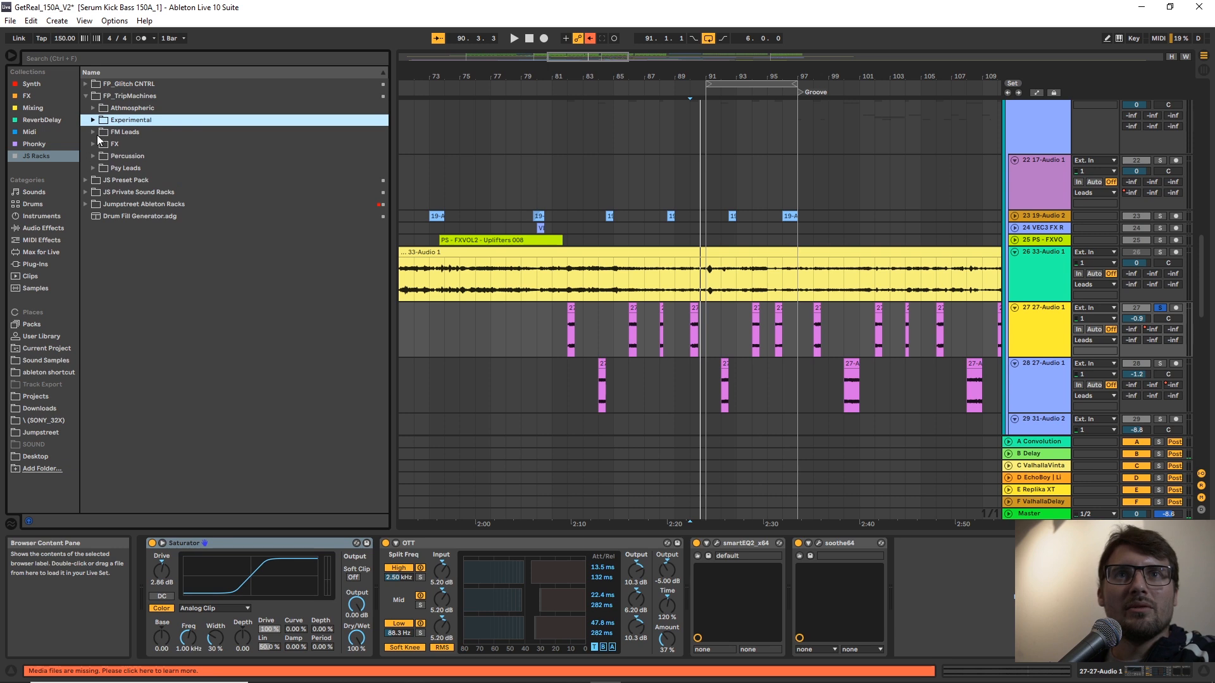
{"action": "left_click", "coordinate": [94, 132]}
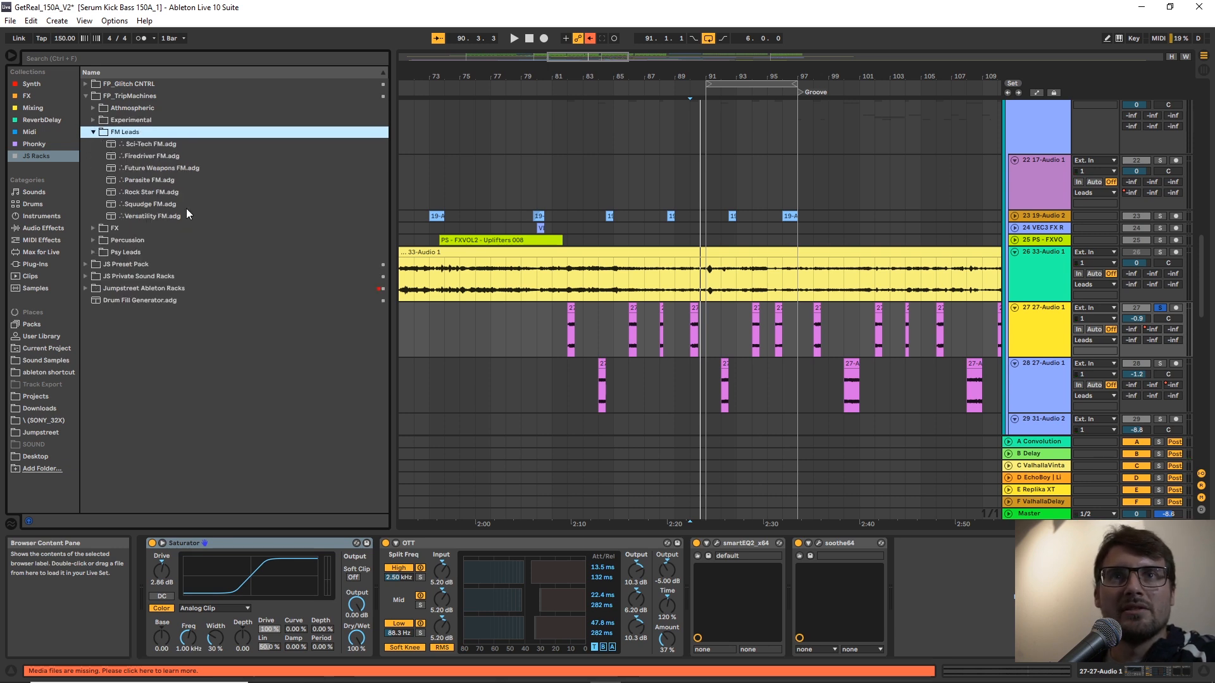
{"action": "left_click", "coordinate": [172, 217]}
{"action": "left_click", "coordinate": [166, 180]}
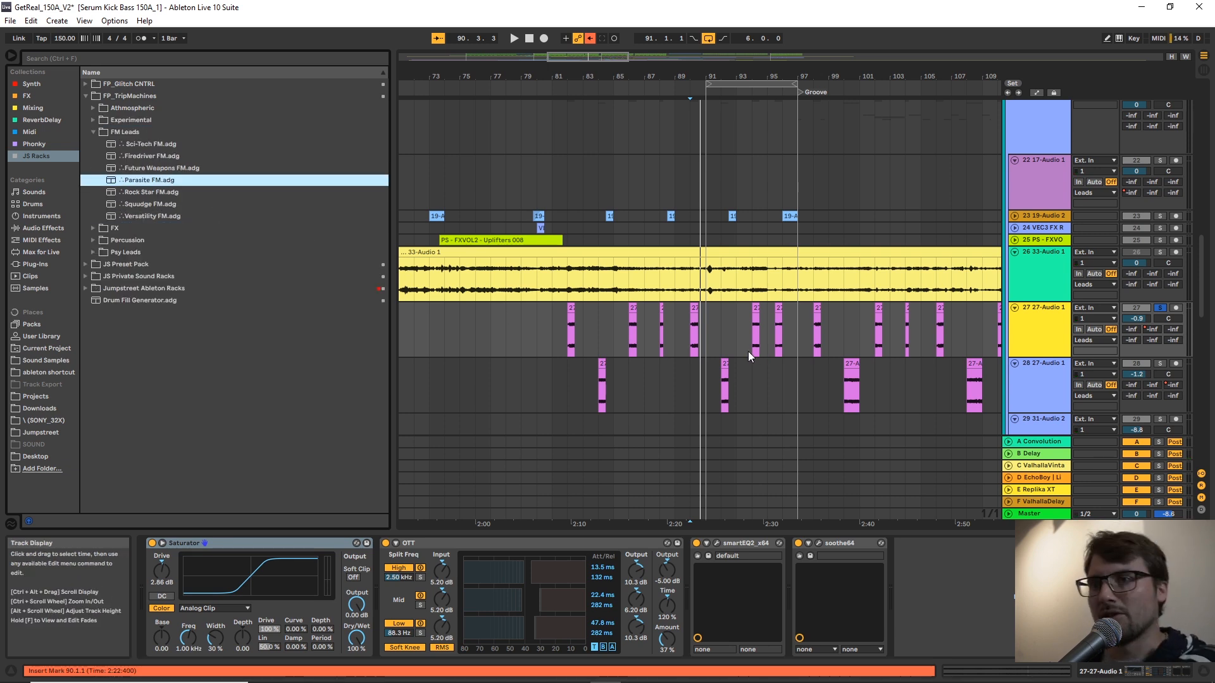
Play the track 27 clip at bar 90 and the track 28 clip at bar 92 soloed in turn, and stop playback.
{"action": "left_click", "coordinate": [695, 343]}
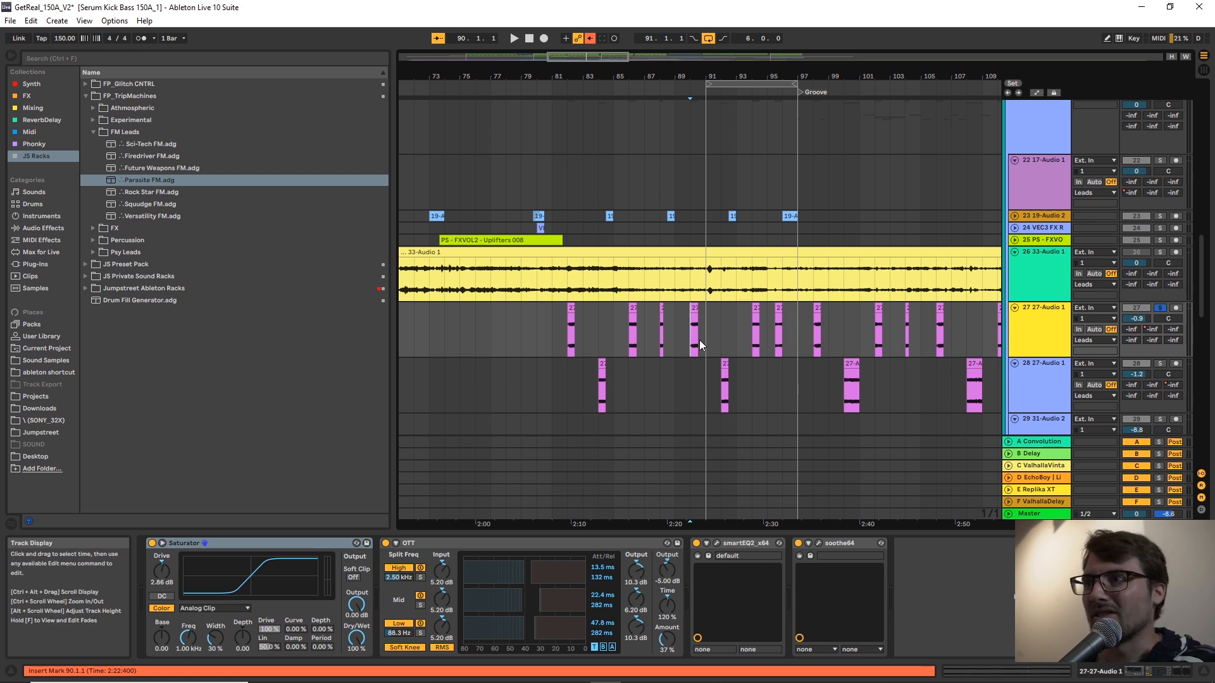
{"action": "key", "text": "space"}
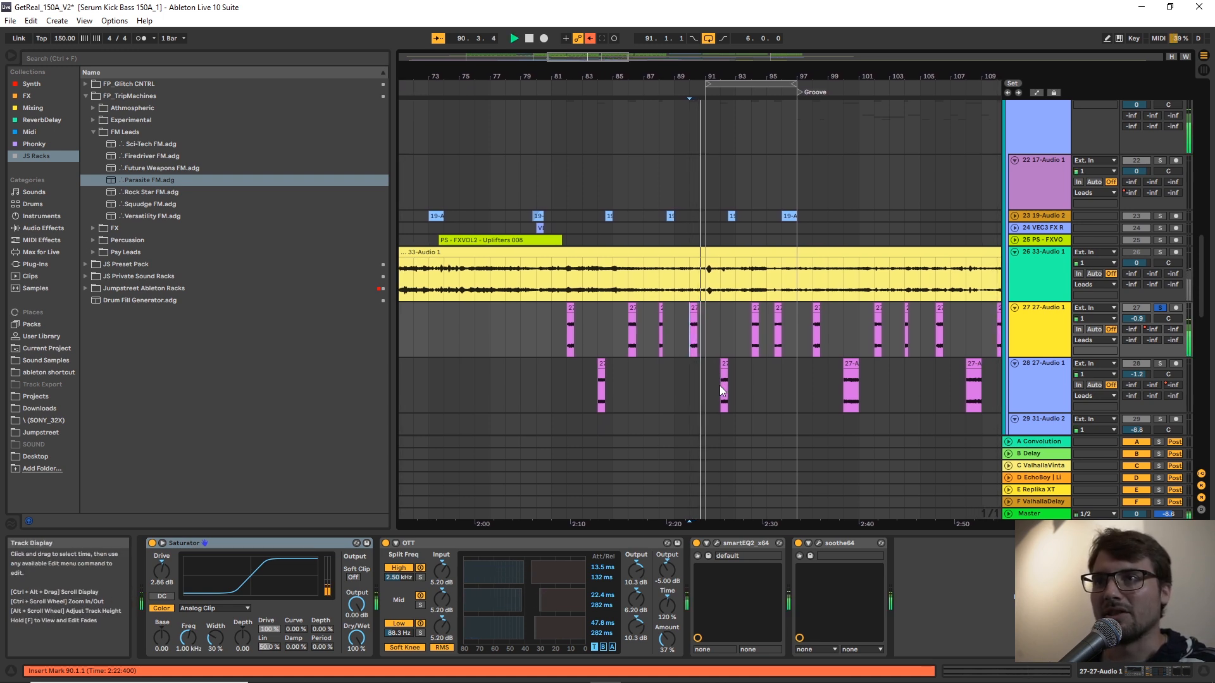
{"action": "left_click", "coordinate": [722, 387]}
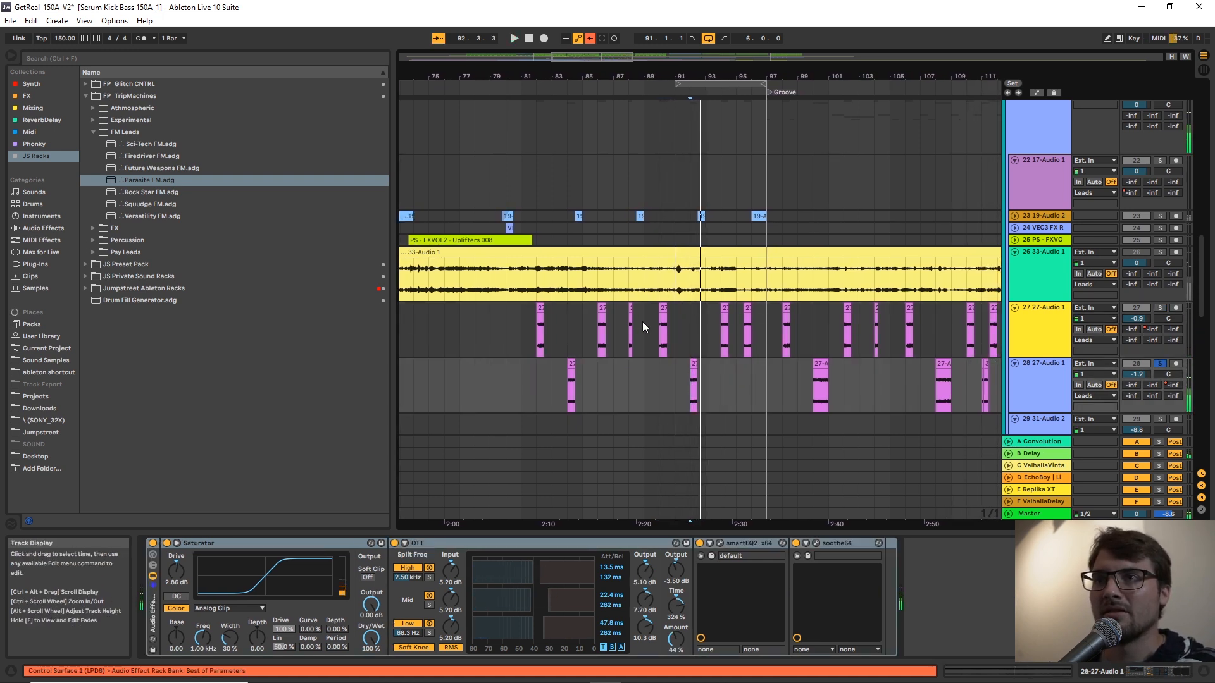
Play the full mix from bar 90 and look through the Leads tracks down to track 31 Pigments.
{"action": "left_click", "coordinate": [663, 344]}
{"action": "key", "text": "space"}
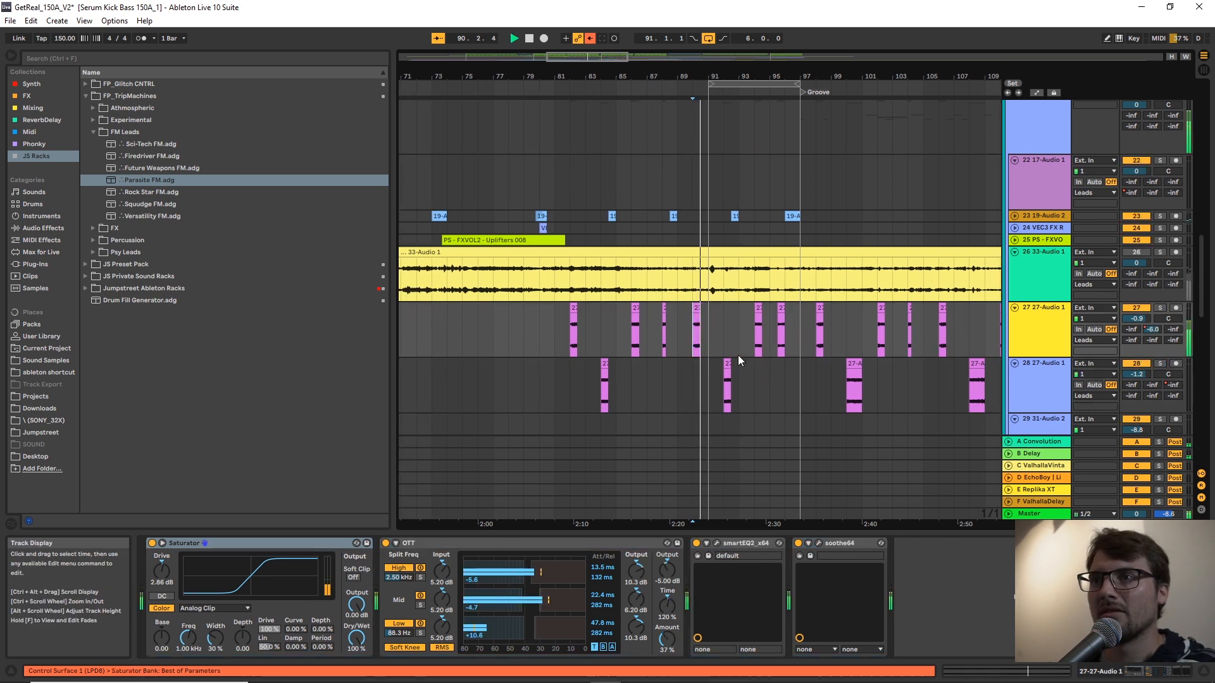
{"action": "scroll", "coordinate": [747, 355], "scroll_direction": "down", "scroll_amount": 3}
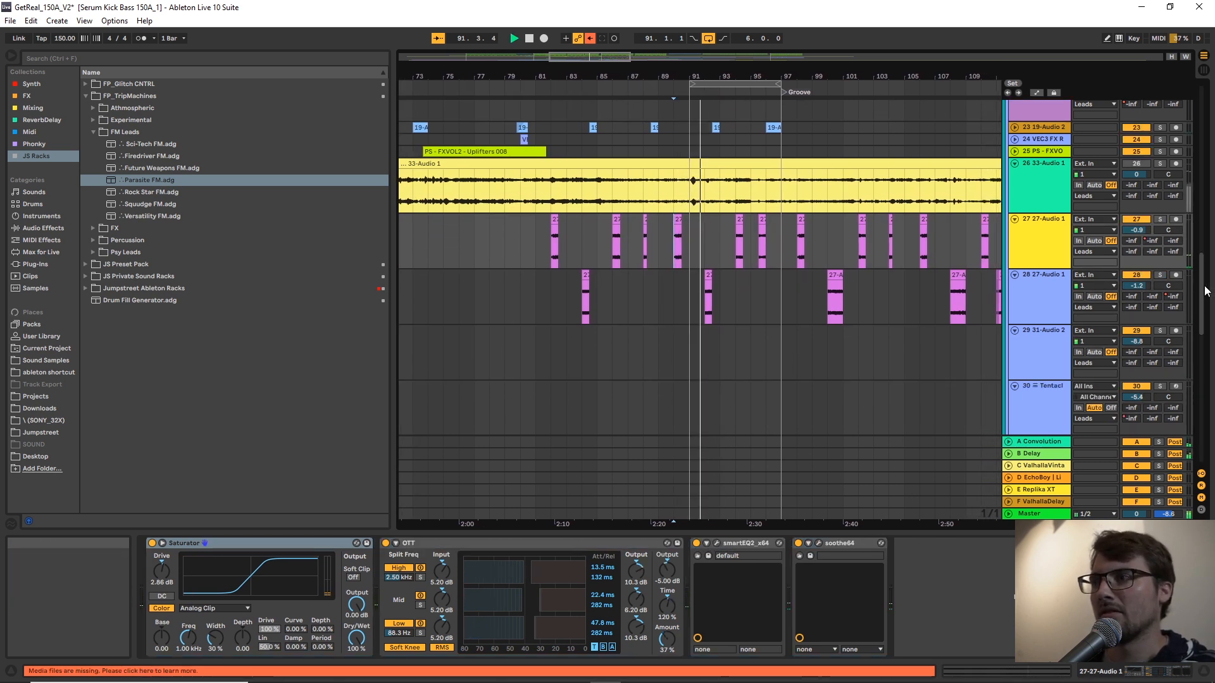
{"action": "left_click_drag", "start_coordinate": [1201, 297], "coordinate": [1202, 306]}
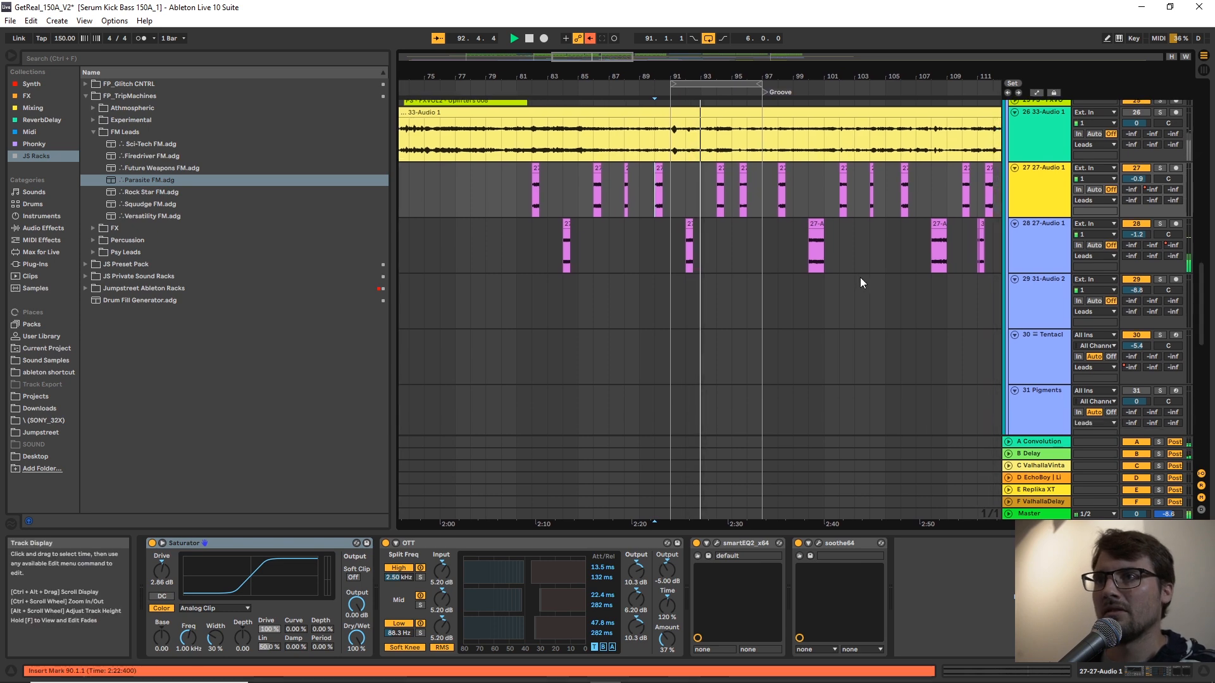
{"action": "scroll", "coordinate": [854, 281], "scroll_direction": "down", "scroll_amount": 3}
{"action": "scroll", "coordinate": [848, 287], "scroll_direction": "up", "scroll_amount": 2}
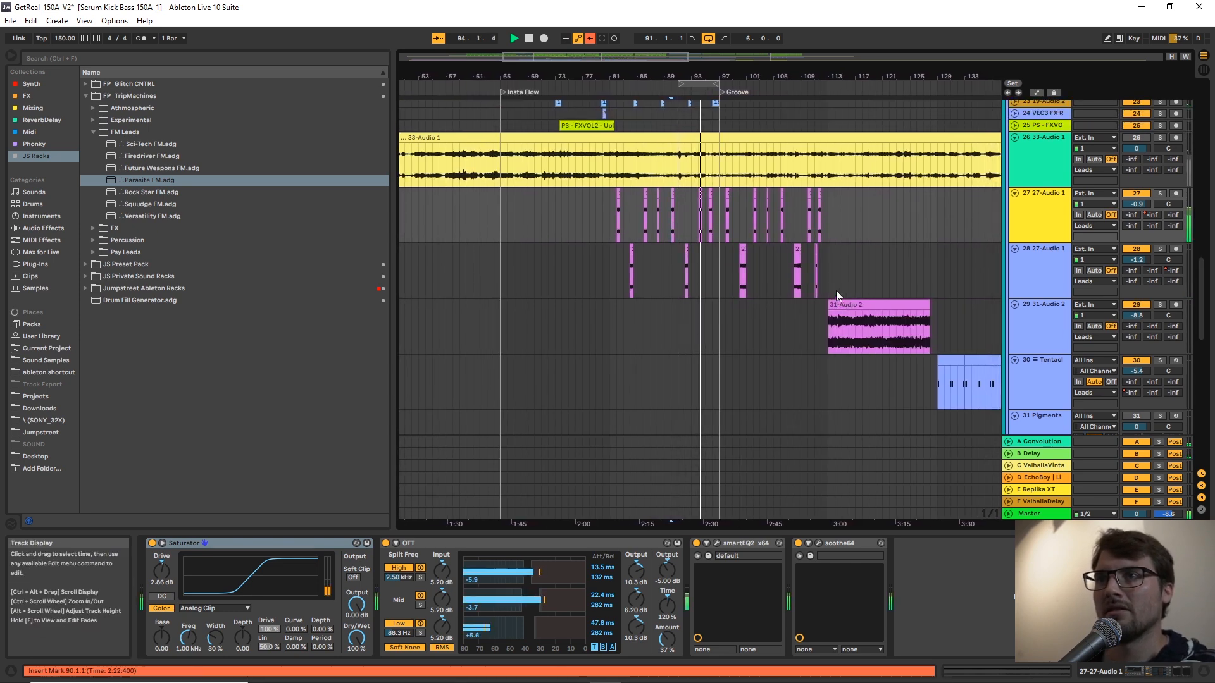
Turn off the loop and look through the remaining tracks around the Groove marker down to the Cardi B group.
{"action": "left_click_drag", "start_coordinate": [729, 68], "coordinate": [729, 118]}
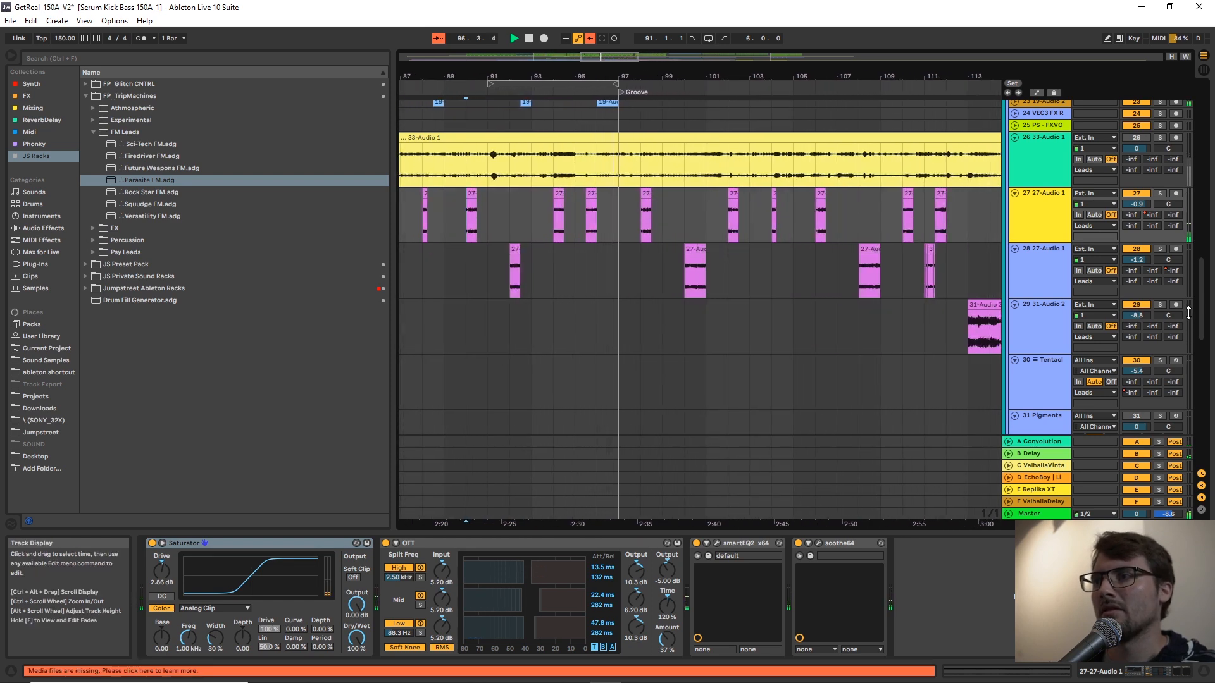
{"action": "scroll", "coordinate": [1196, 329], "scroll_direction": "down", "scroll_amount": 8}
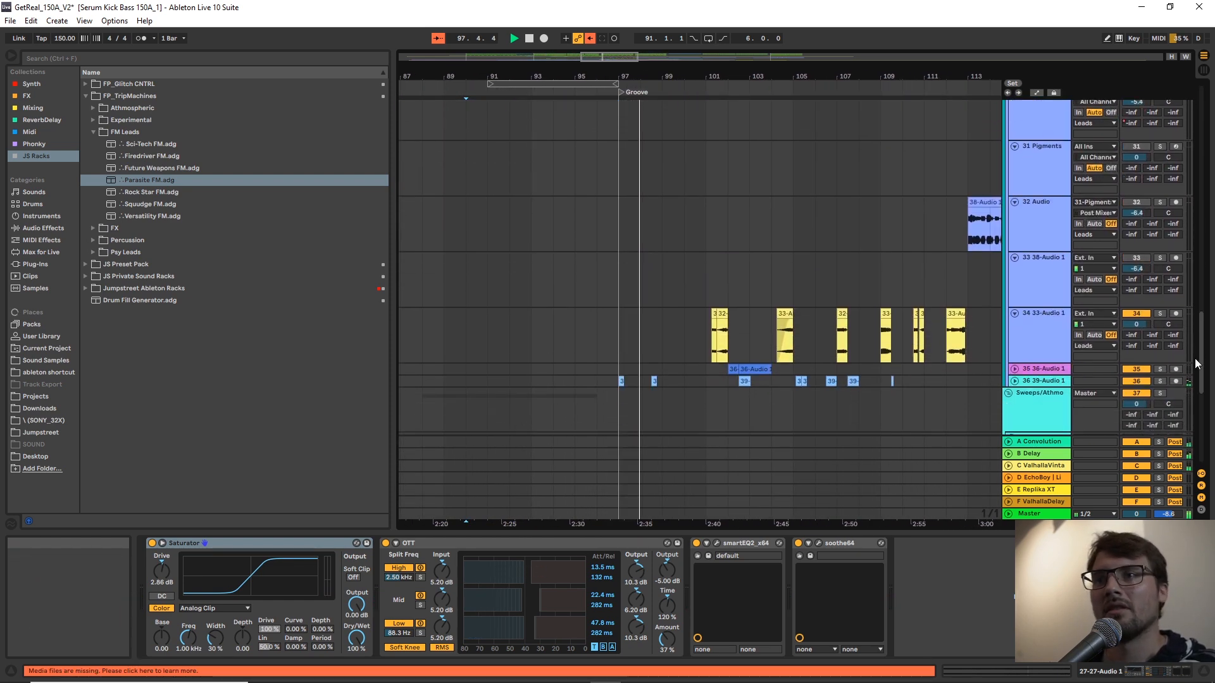
{"action": "scroll", "coordinate": [860, 283], "scroll_direction": "down", "scroll_amount": 2}
{"action": "scroll", "coordinate": [861, 284], "scroll_direction": "down", "scroll_amount": 8}
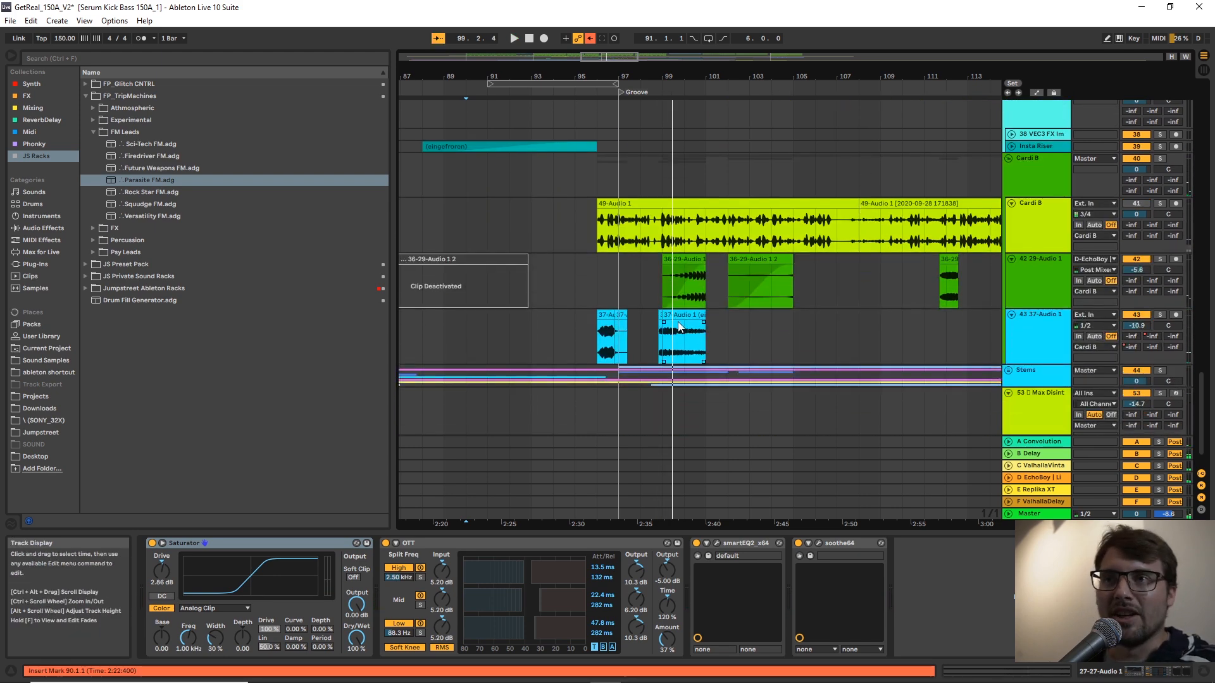
Play track 43 37-Audio 1 in the Cardi B group soloed from bar 96, and stop playback.
{"action": "left_click", "coordinate": [603, 358]}
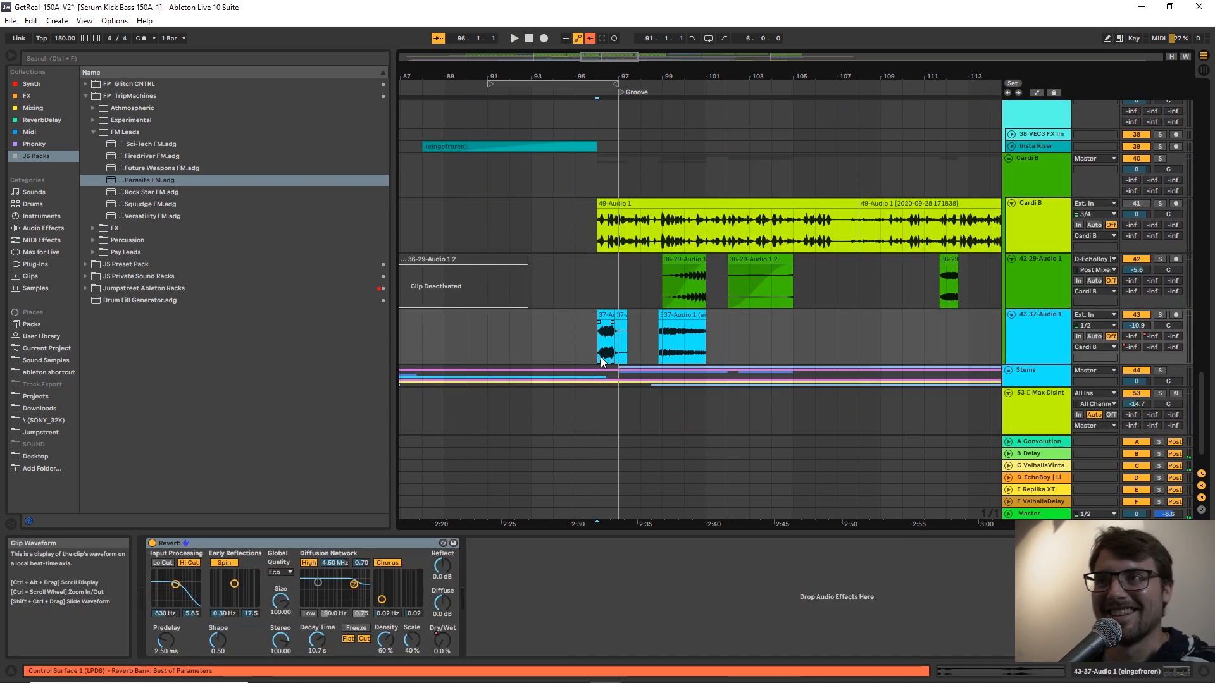
{"action": "key", "text": "space"}
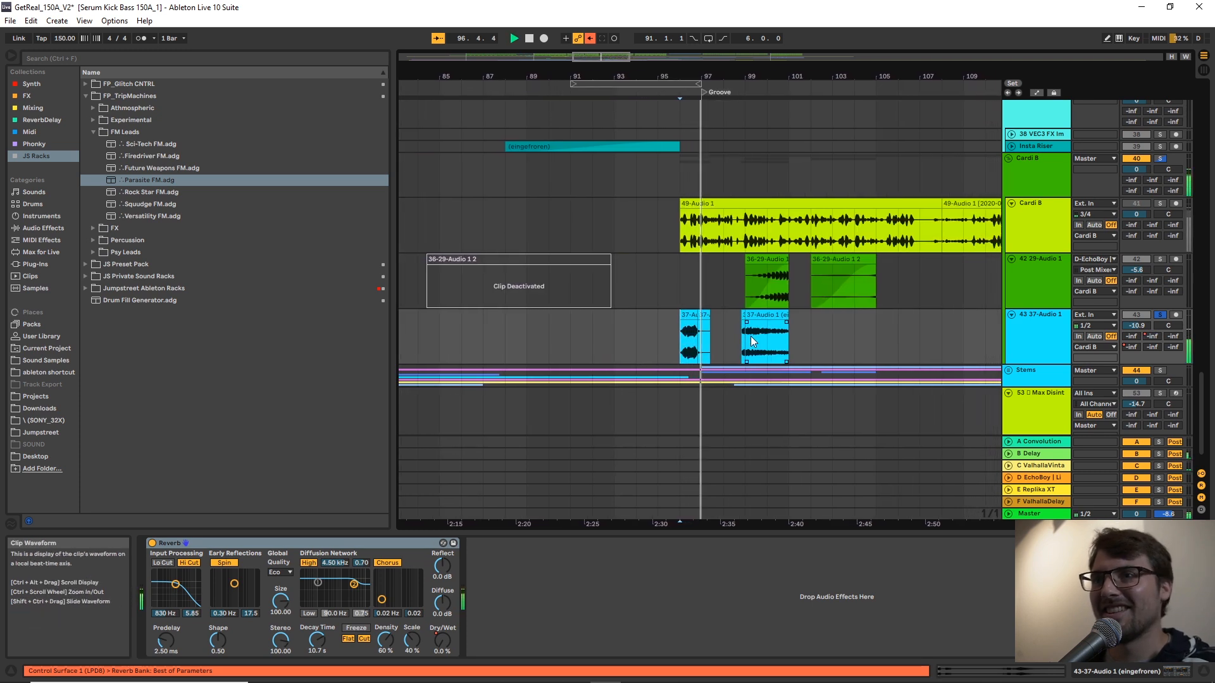
{"action": "key", "text": "space"}
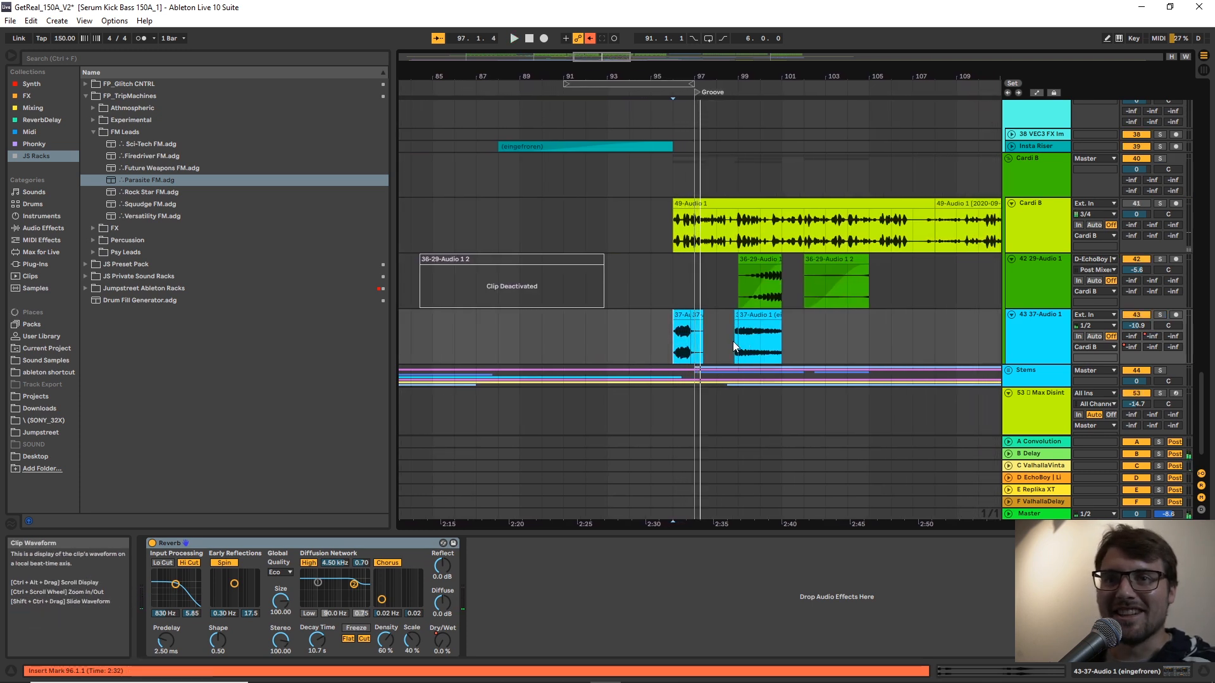
Show the Voice CNTRL rack on the Cardi B vocal track and look along its clips past the Groove marker.
{"action": "scroll", "coordinate": [733, 343], "scroll_direction": "up", "scroll_amount": 3}
{"action": "left_click", "coordinate": [827, 296]}
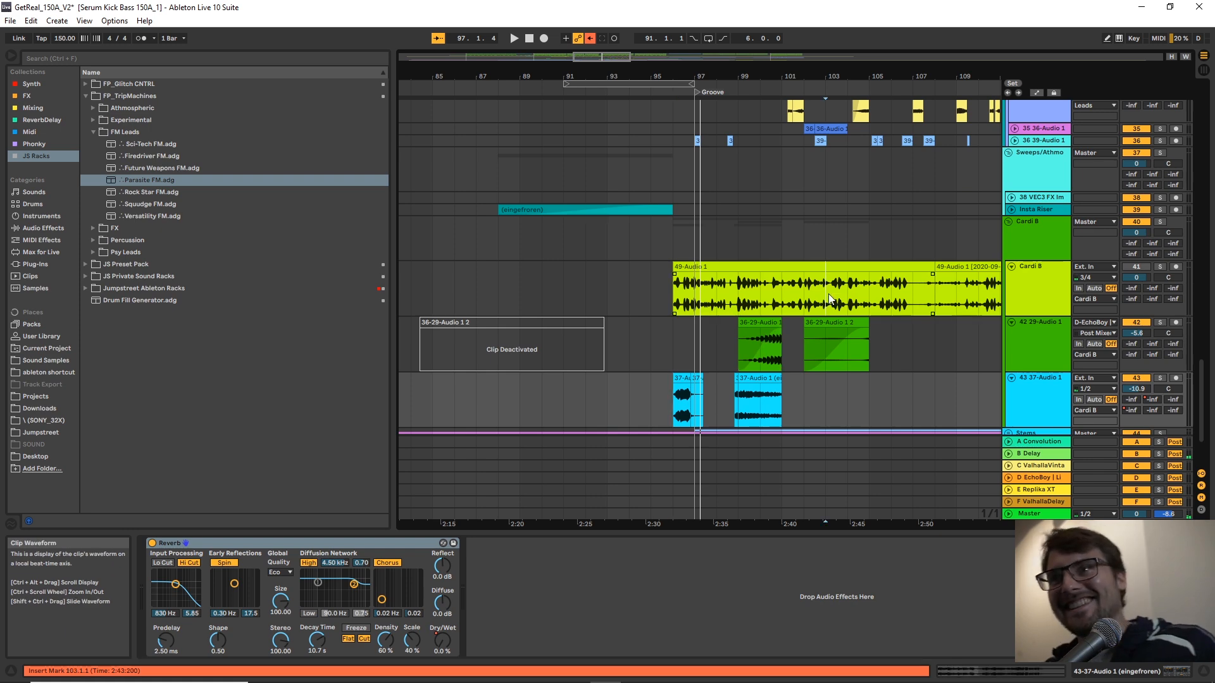
{"action": "left_click", "coordinate": [1009, 286]}
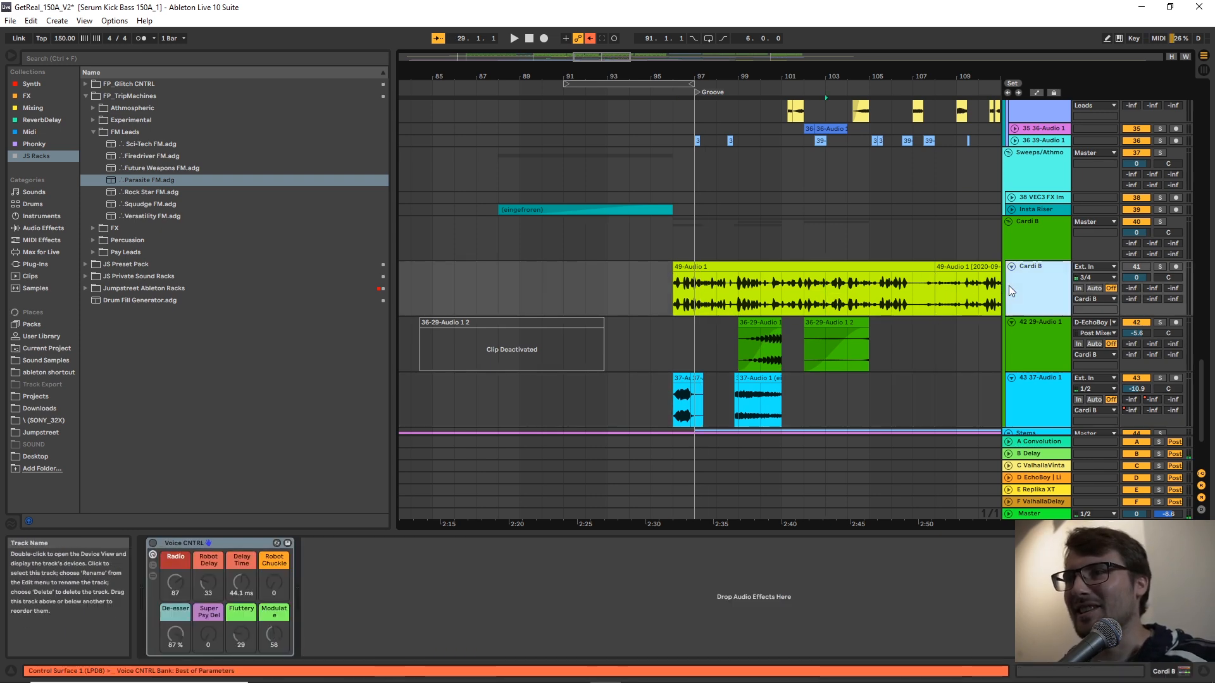
{"action": "left_click", "coordinate": [949, 94]}
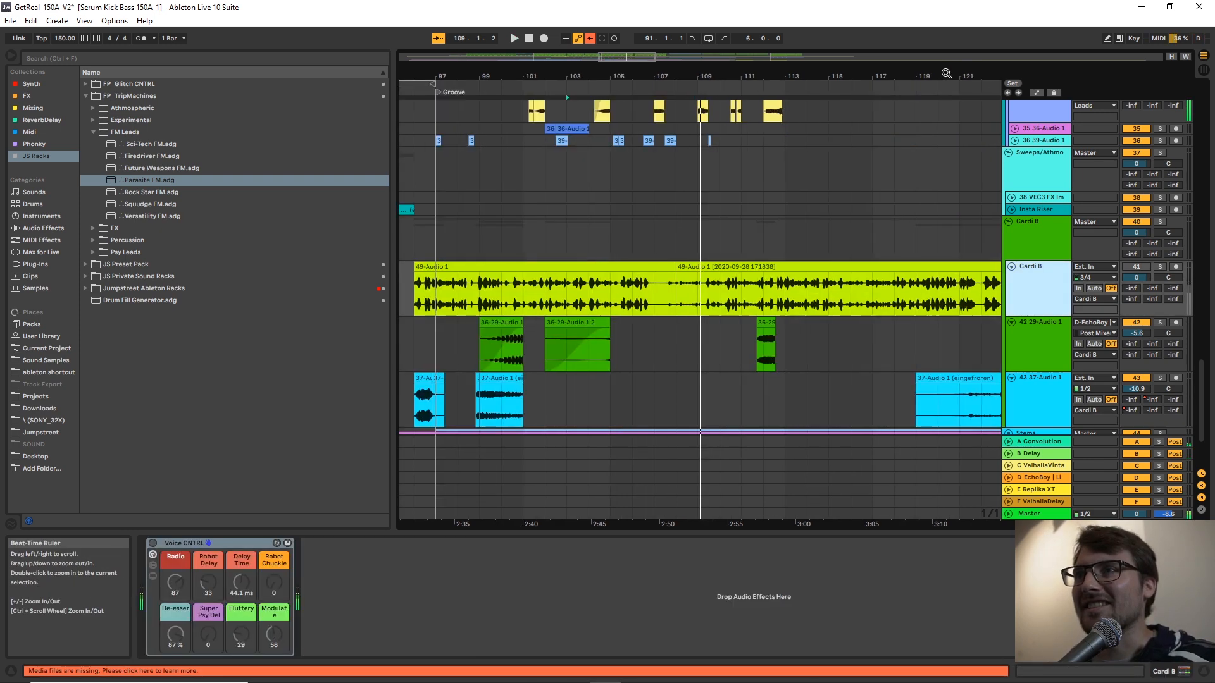
Solo track 41 Cardi B and play its vocal clip from bar 120.
{"action": "left_click", "coordinate": [889, 283]}
{"action": "key", "text": "s"}
{"action": "mouse_move", "coordinate": [940, 77]}
{"action": "left_mouse_down"}
{"action": "mouse_move", "coordinate": [875, 56]}
{"action": "mouse_move", "coordinate": [796, 60]}
{"action": "left_mouse_up"}
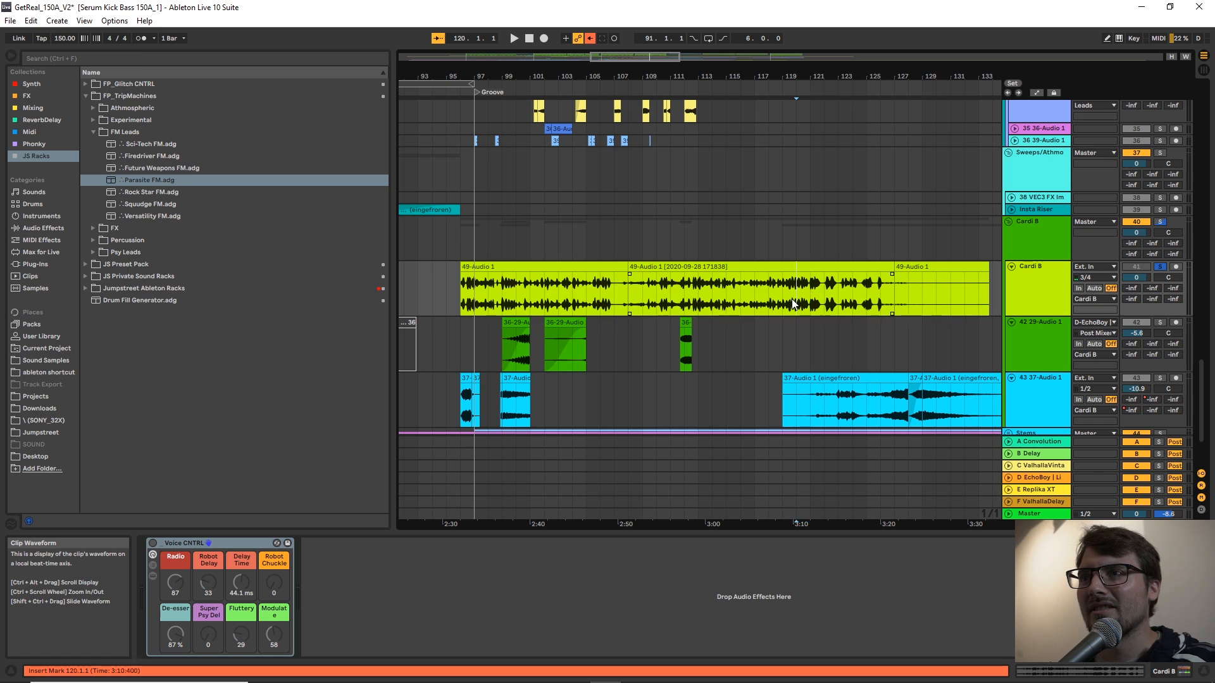
{"action": "key", "text": "space"}
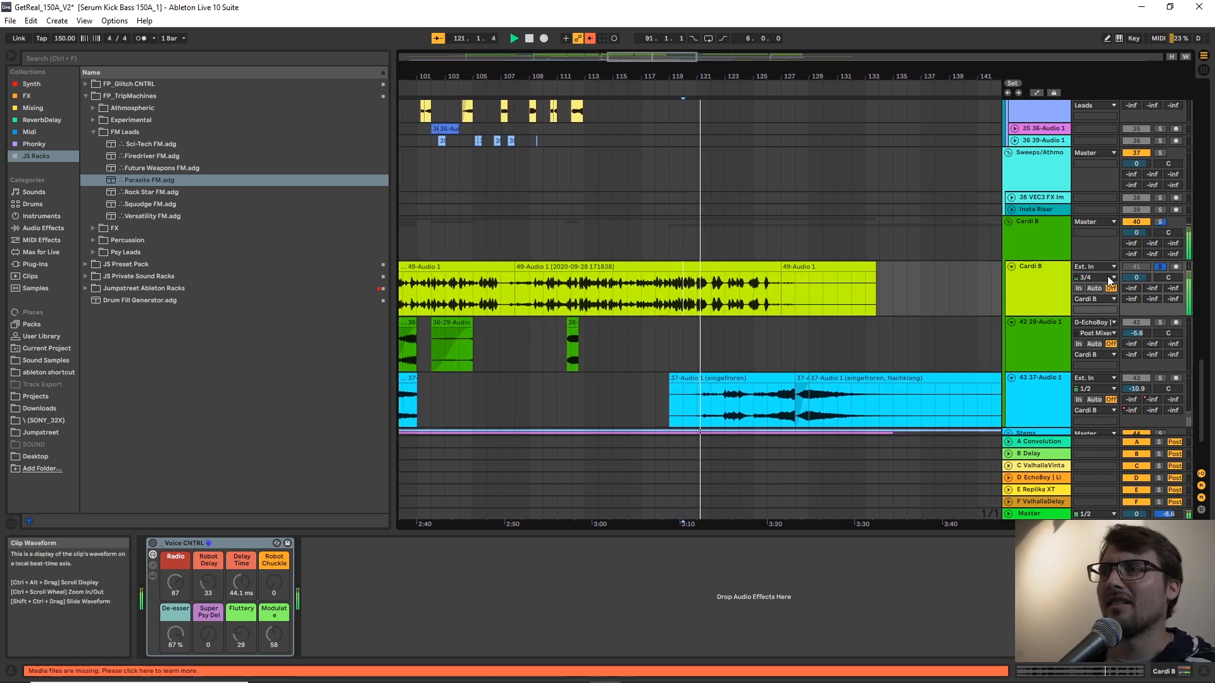
Set the Cardi B track's volume to -4.0 and audition it from bar 122 with the Voice CNTRL rack switched on.
{"action": "left_click_drag", "start_coordinate": [1139, 277], "coordinate": [1139, 291]}
{"action": "left_click", "coordinate": [699, 303]}
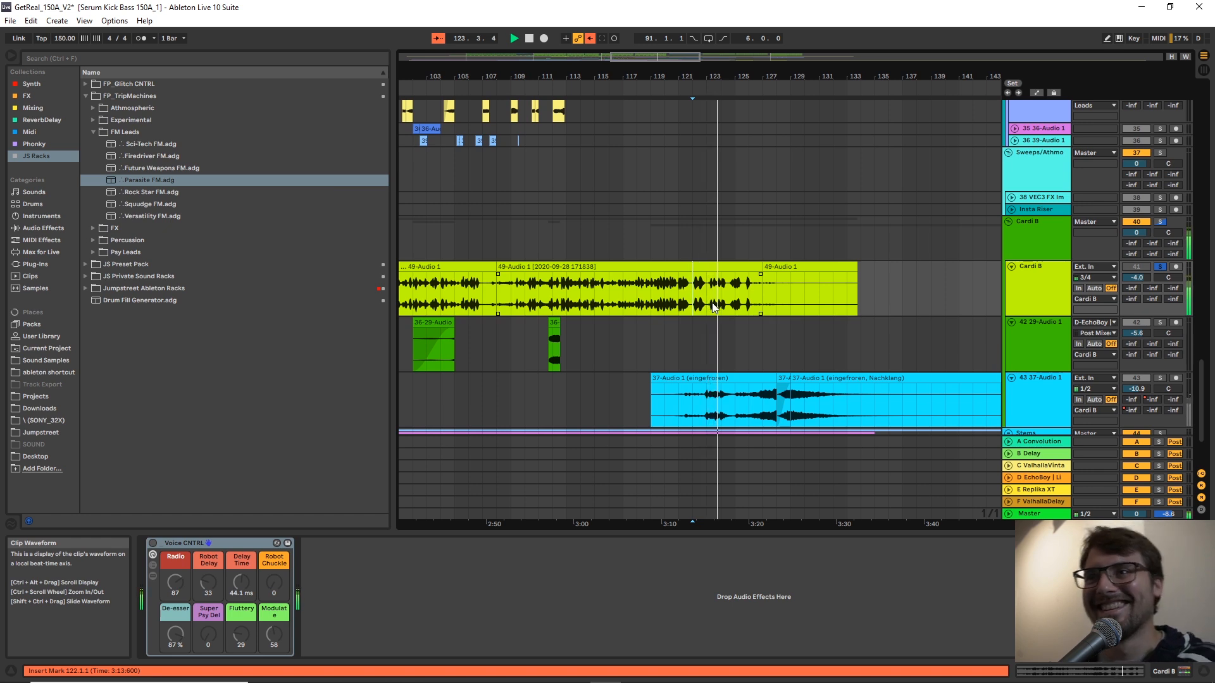
{"action": "scroll", "coordinate": [728, 190], "scroll_direction": "up", "scroll_amount": 3, "text": "ctrl"}
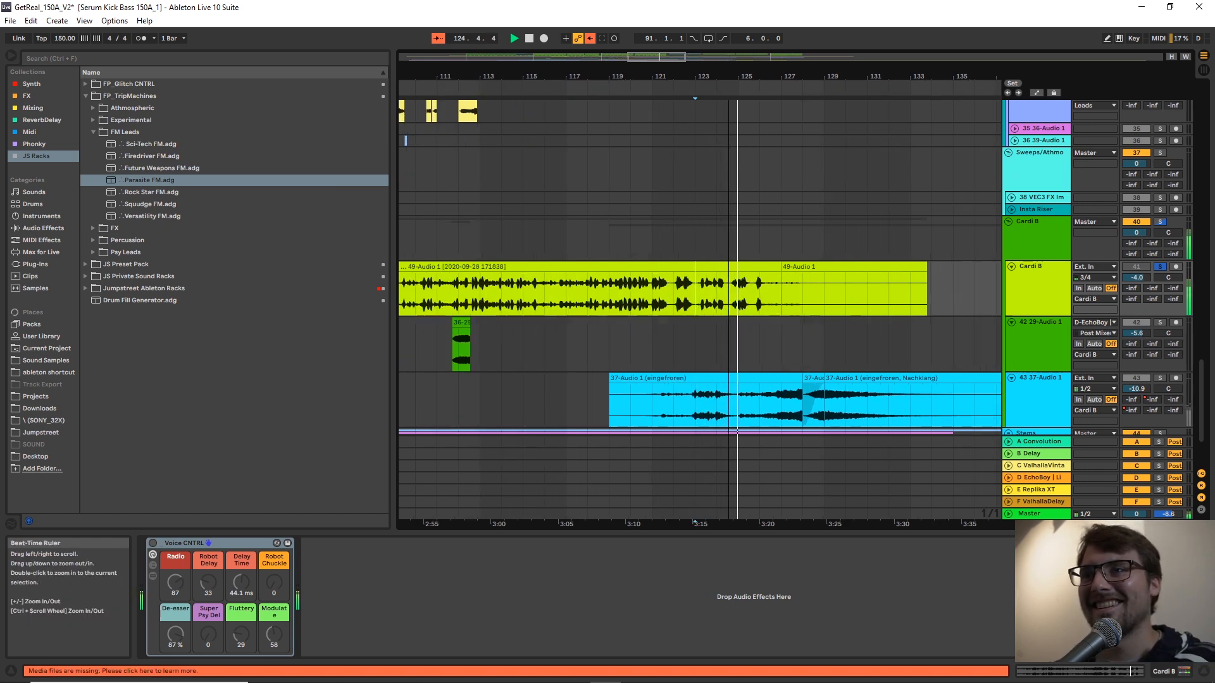
{"action": "key", "text": "space"}
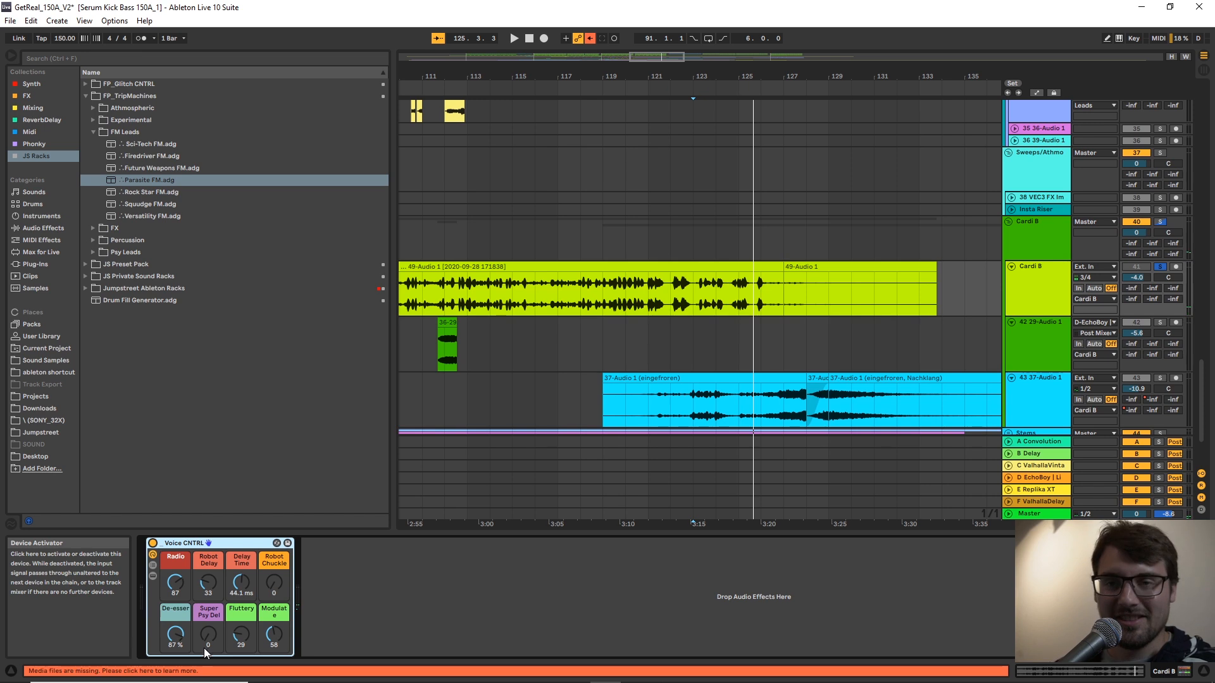
Select the Voice CNTRL rack and play the soloed Cardi B vocal from bar 123.
{"action": "left_click", "coordinate": [704, 299]}
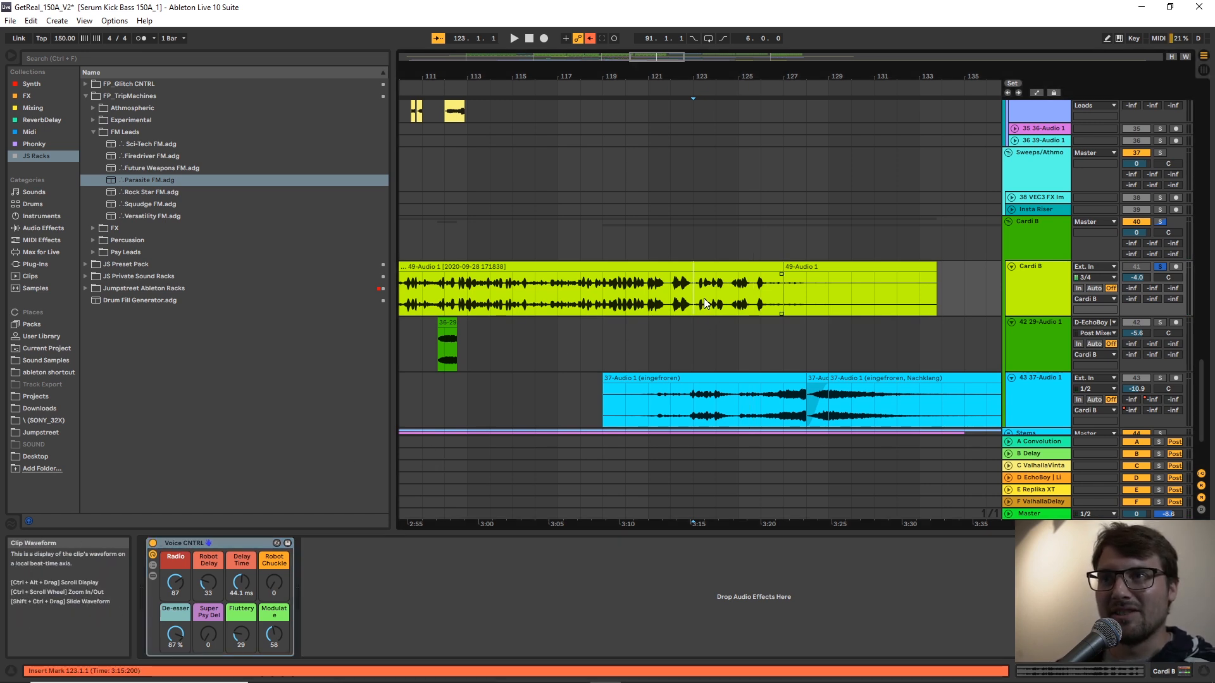
{"action": "left_click", "coordinate": [654, 307]}
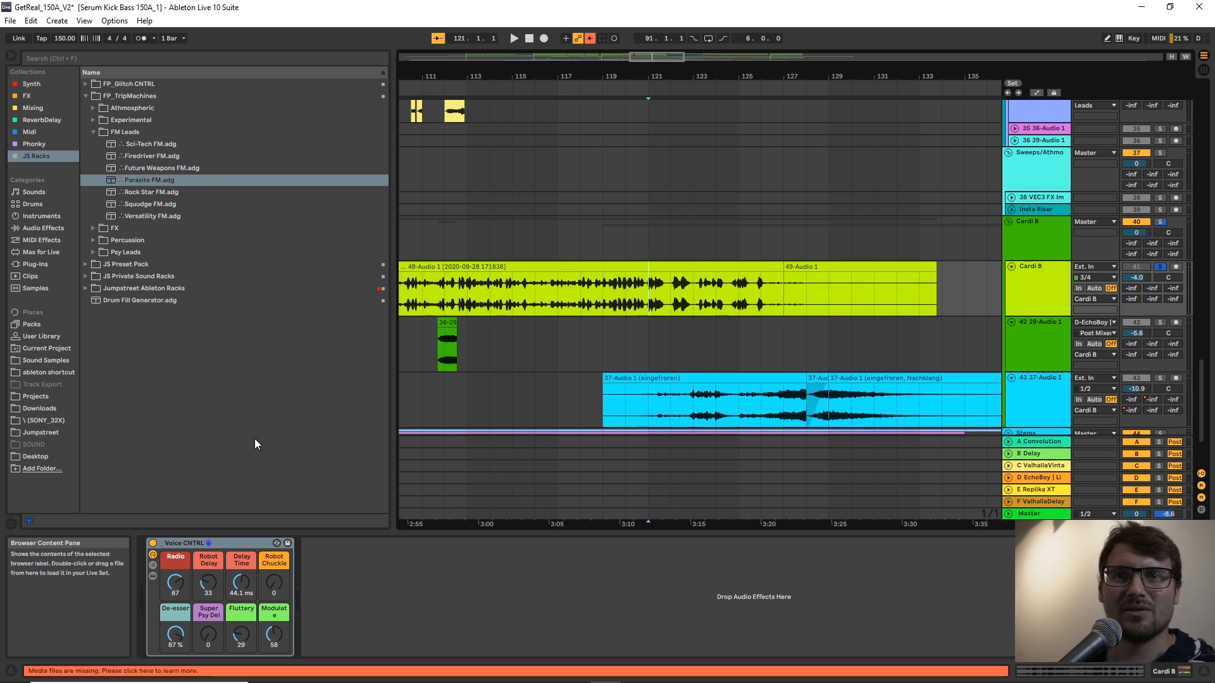
{"action": "left_click", "coordinate": [229, 543]}
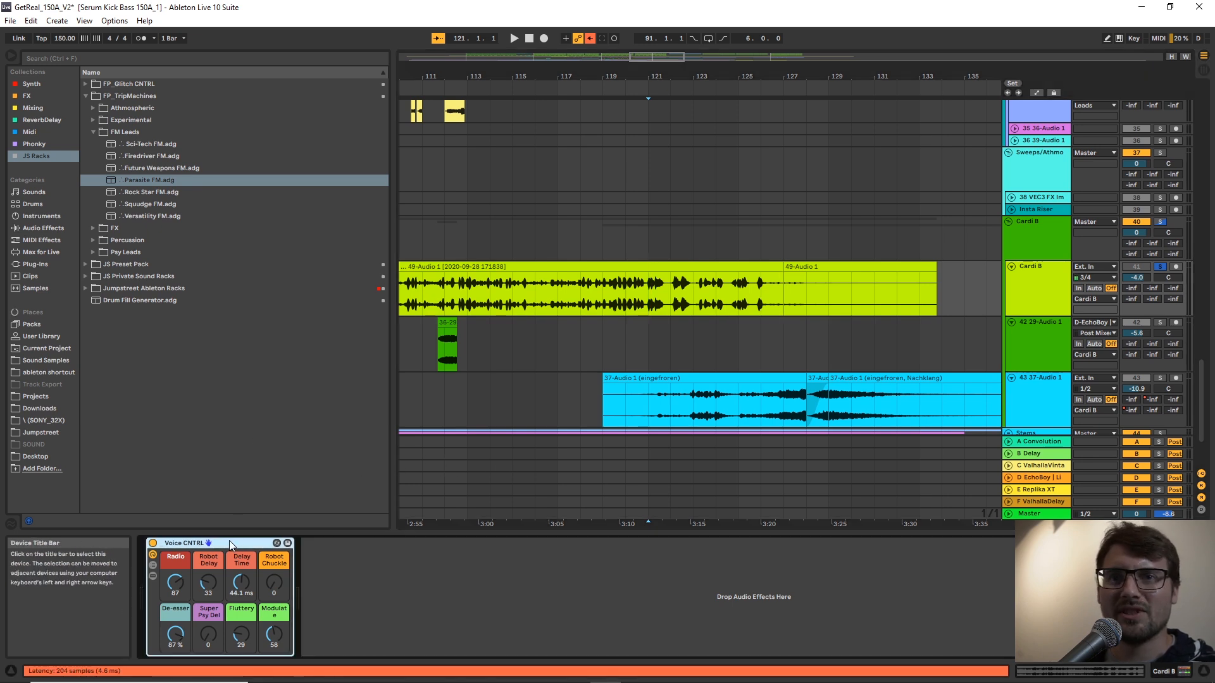
{"action": "left_click", "coordinate": [716, 280]}
{"action": "key", "text": "space"}
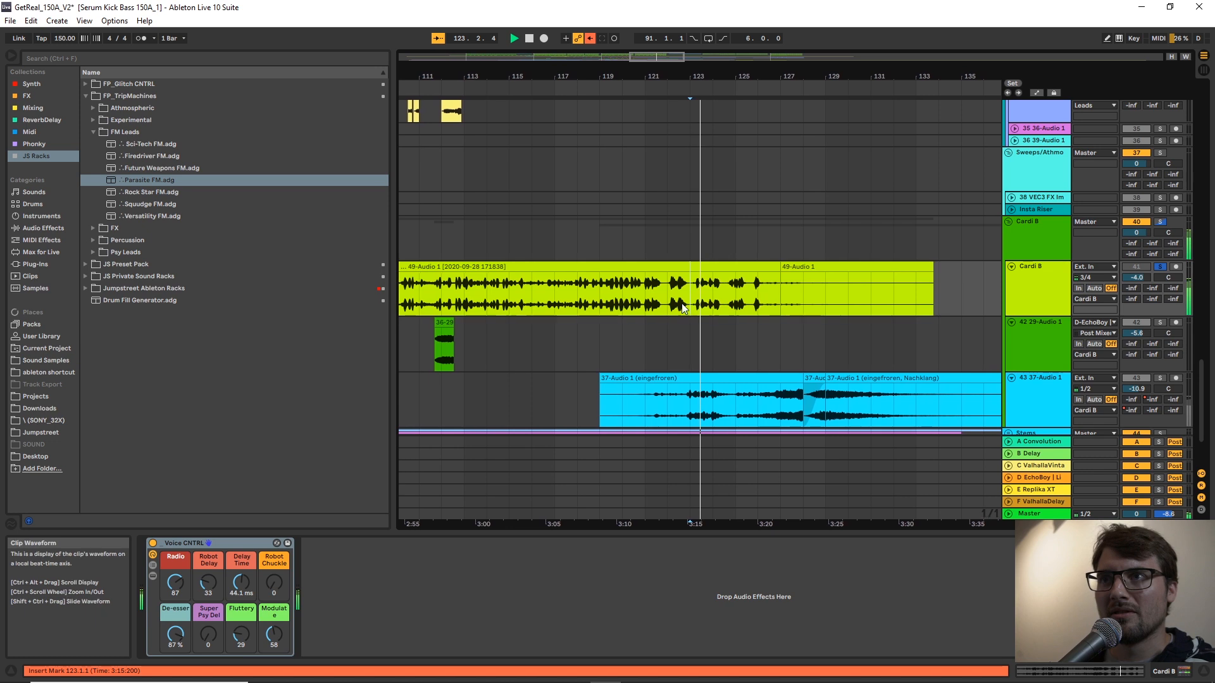
Set Delay Time to 24.5 ms in the Voice CNTRL rack and reset Robot Delay, De-esser and Radio to zero.
{"action": "left_click_drag", "start_coordinate": [242, 582], "coordinate": [242, 606]}
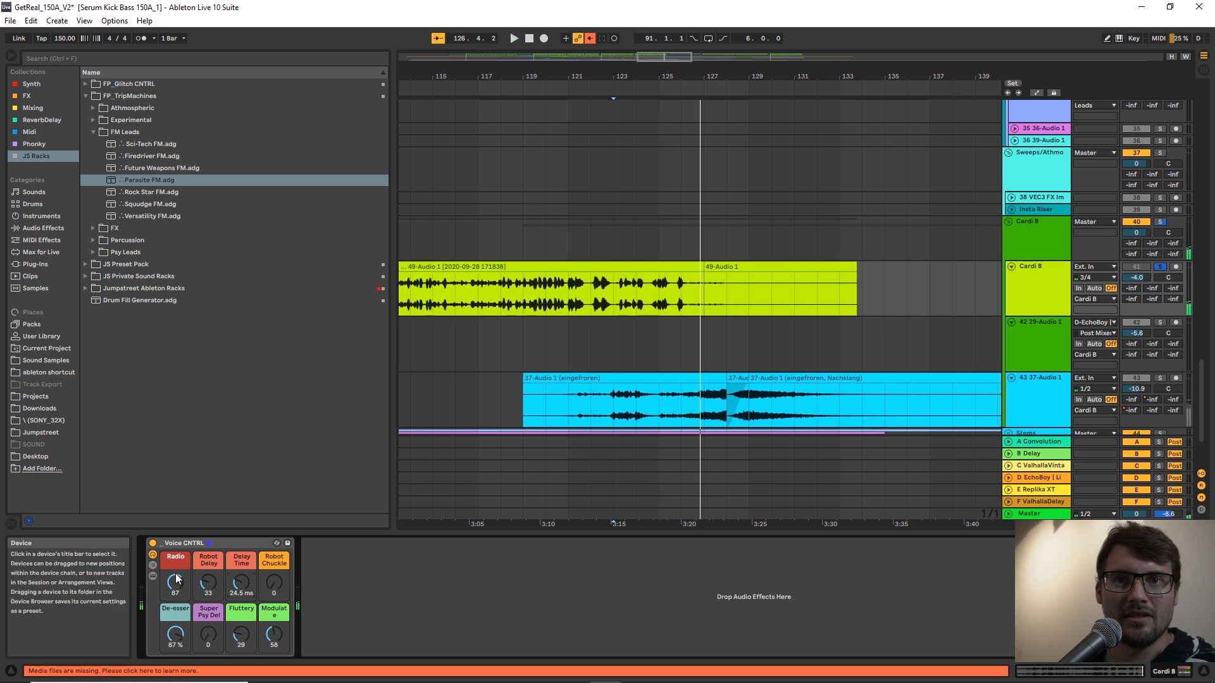
{"action": "double_click", "coordinate": [210, 583]}
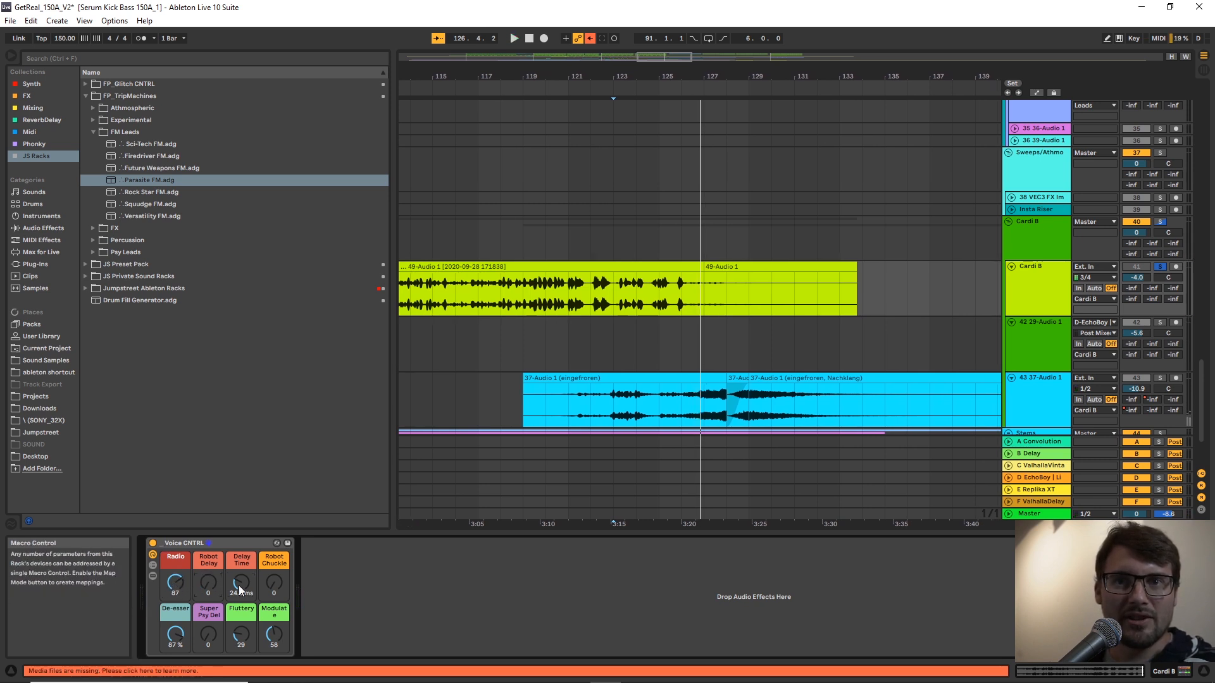
{"action": "double_click", "coordinate": [168, 642]}
{"action": "double_click", "coordinate": [174, 587]}
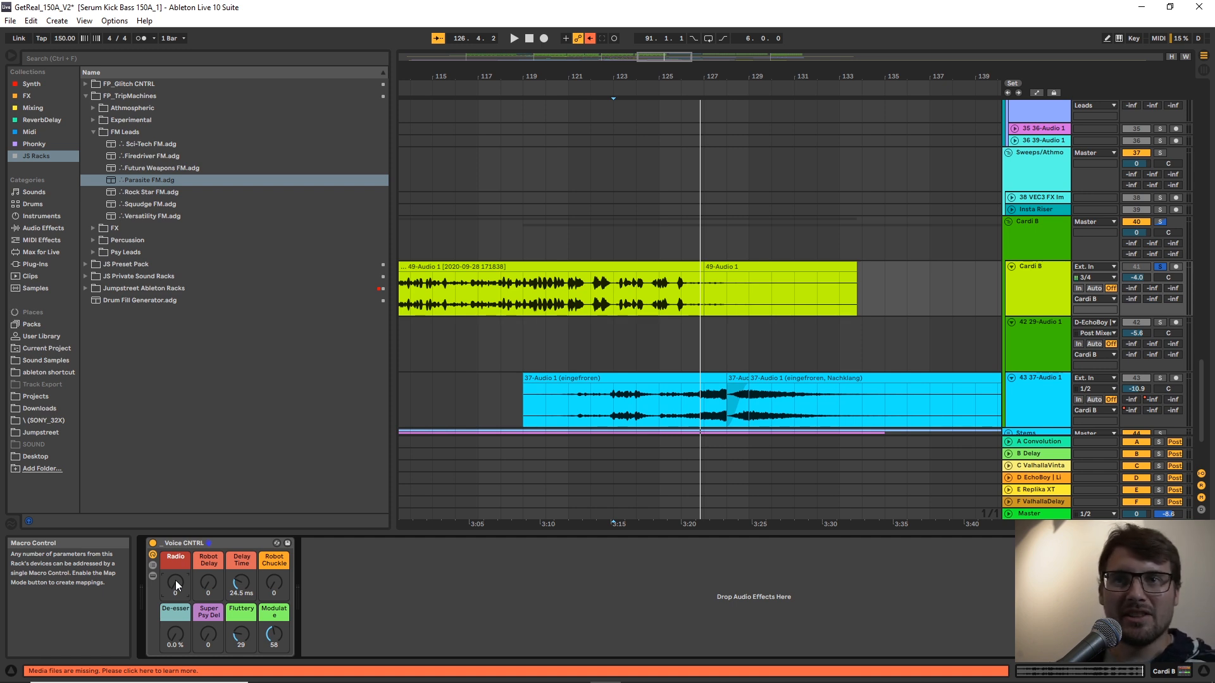
Audition the vocal from bar 123 while setting Radio to 95, Robot Delay to 55 and Fluttery to 0, and stop playback.
{"action": "key", "text": "space"}
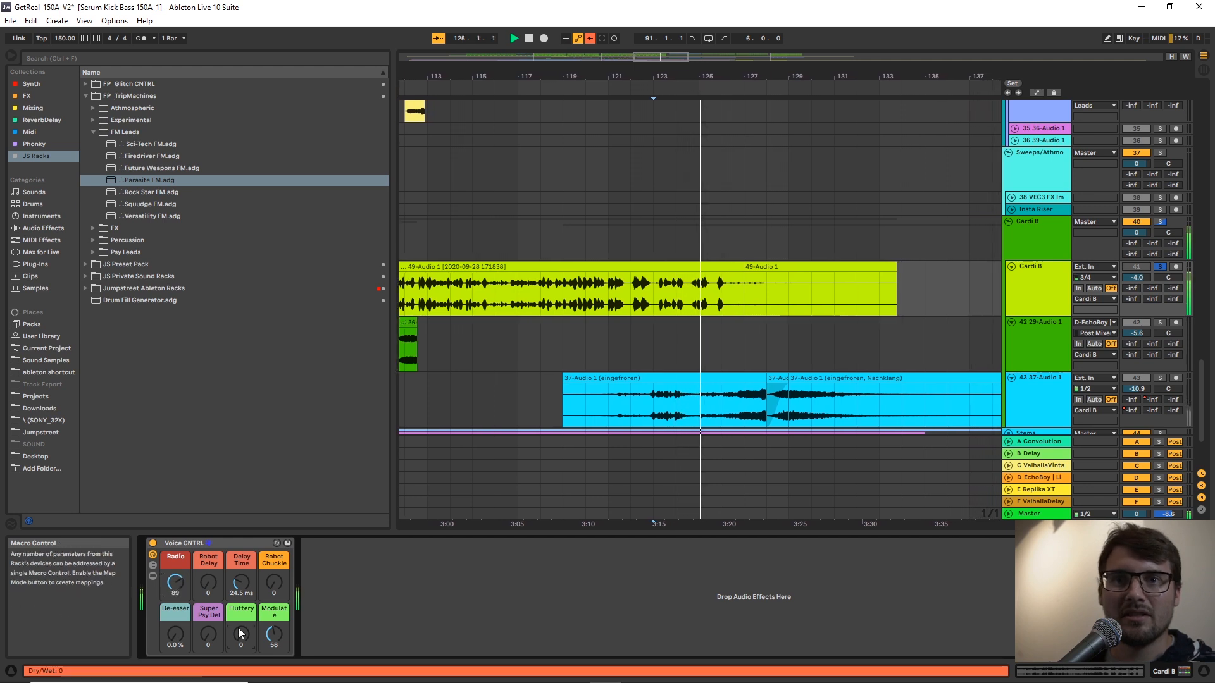
{"action": "left_click_drag", "start_coordinate": [175, 583], "coordinate": [175, 522]}
{"action": "key", "text": "space"}
{"action": "key", "text": "space"}
{"action": "key", "text": "space"}
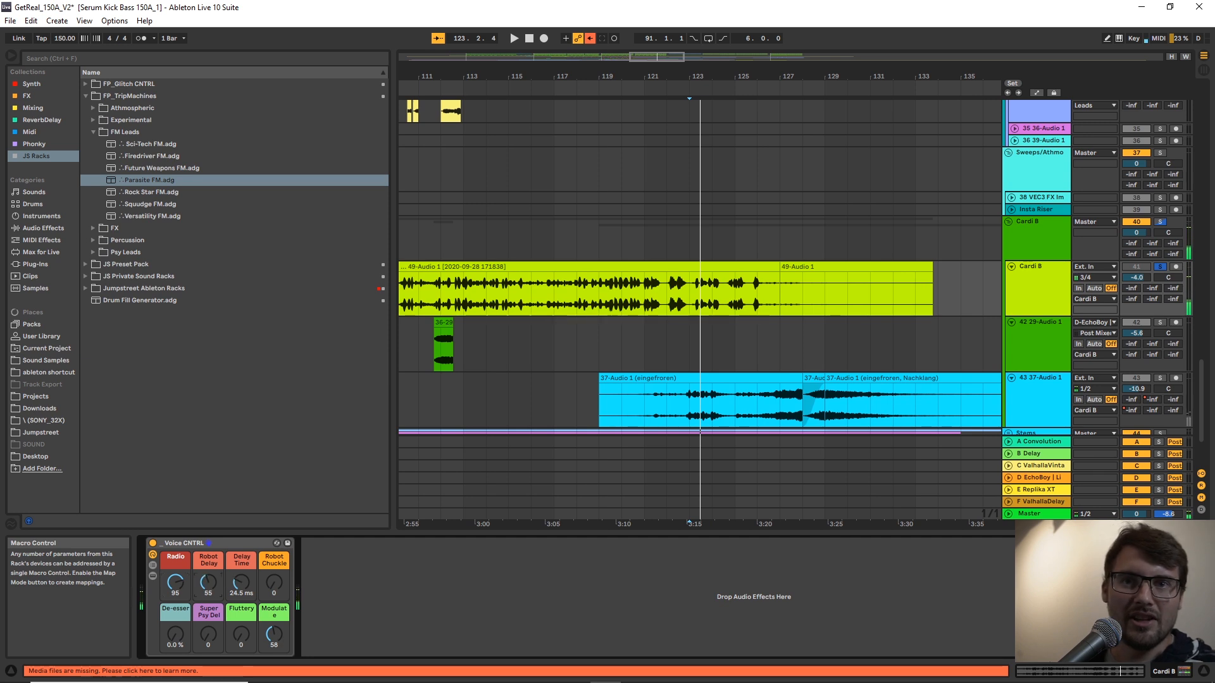
{"action": "key", "text": "space"}
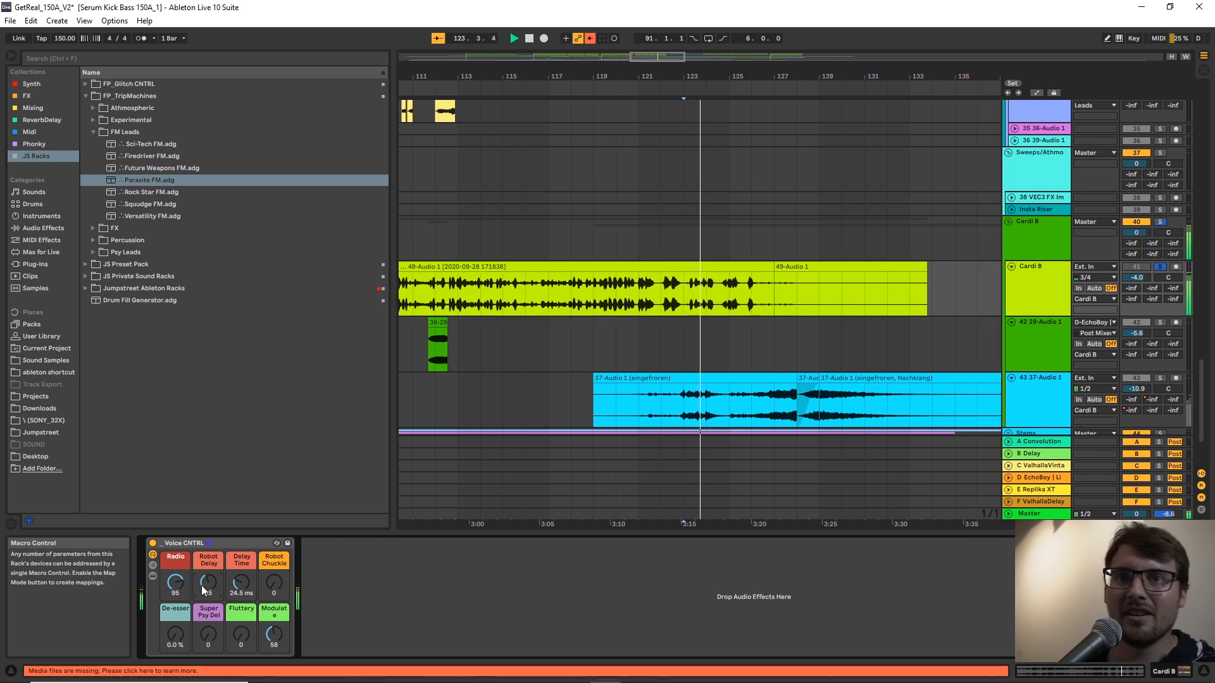
{"action": "key", "text": "space"}
Select the track 43 clip at bar 96 and play the full mix from there without solo.
{"action": "left_click_drag", "start_coordinate": [652, 69], "coordinate": [632, 58]}
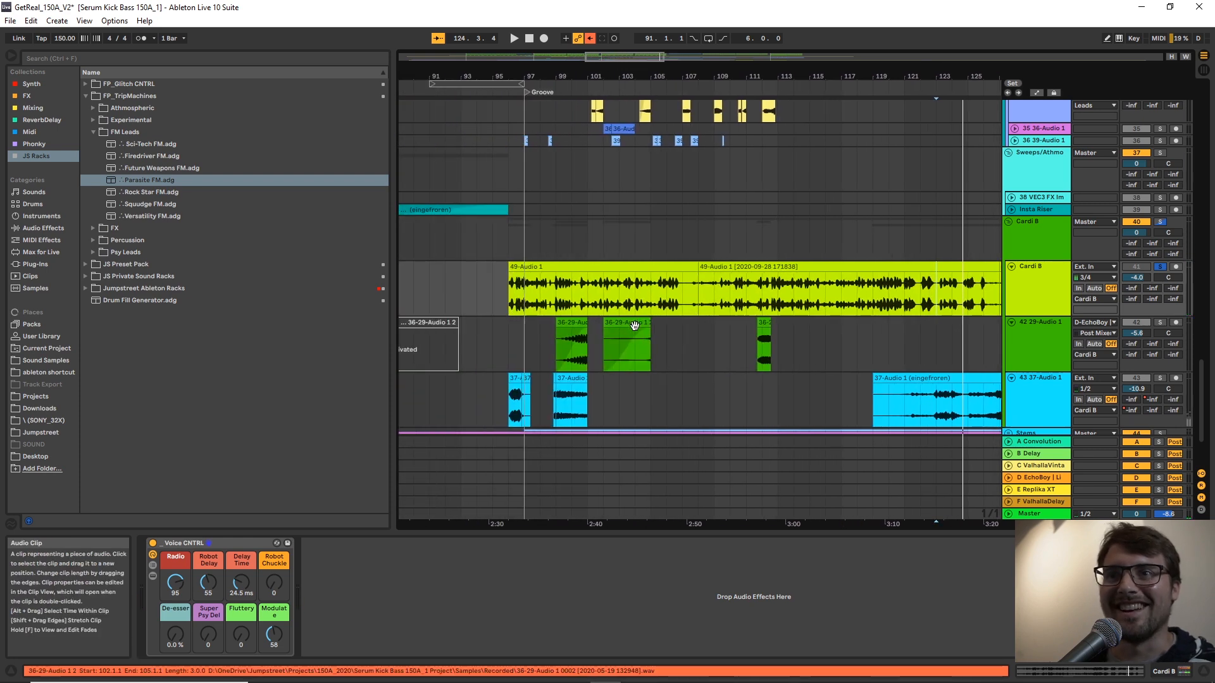
{"action": "left_click", "coordinate": [513, 378]}
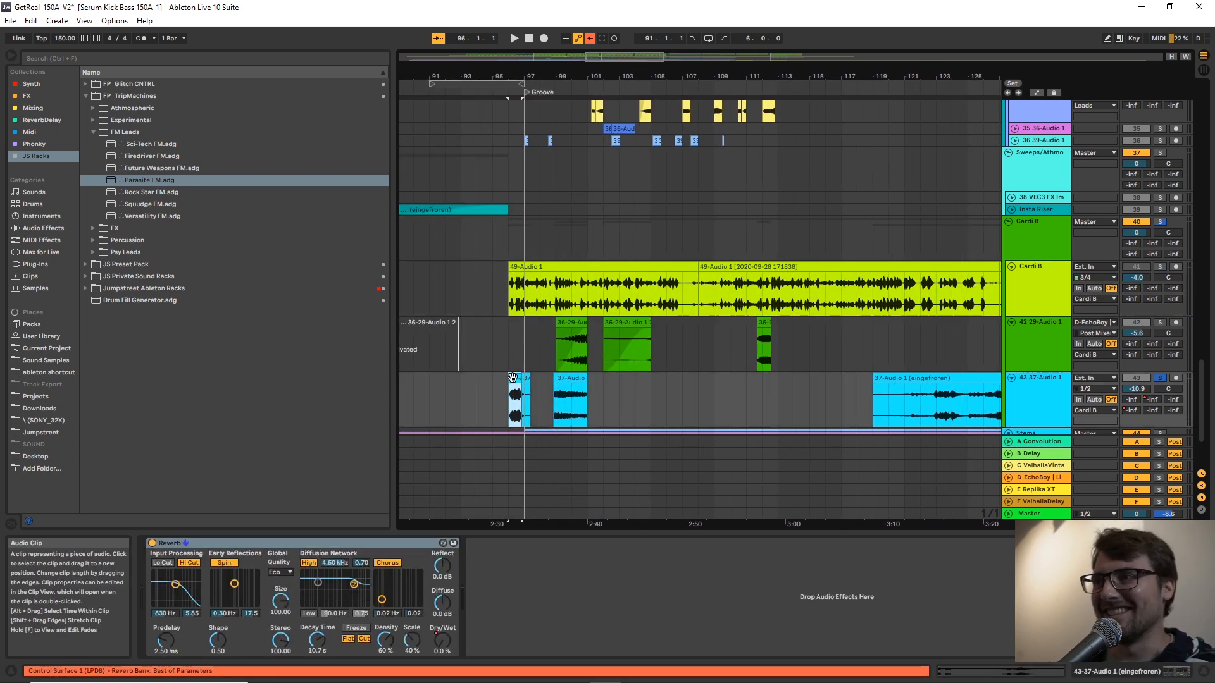
{"action": "key", "text": "space"}
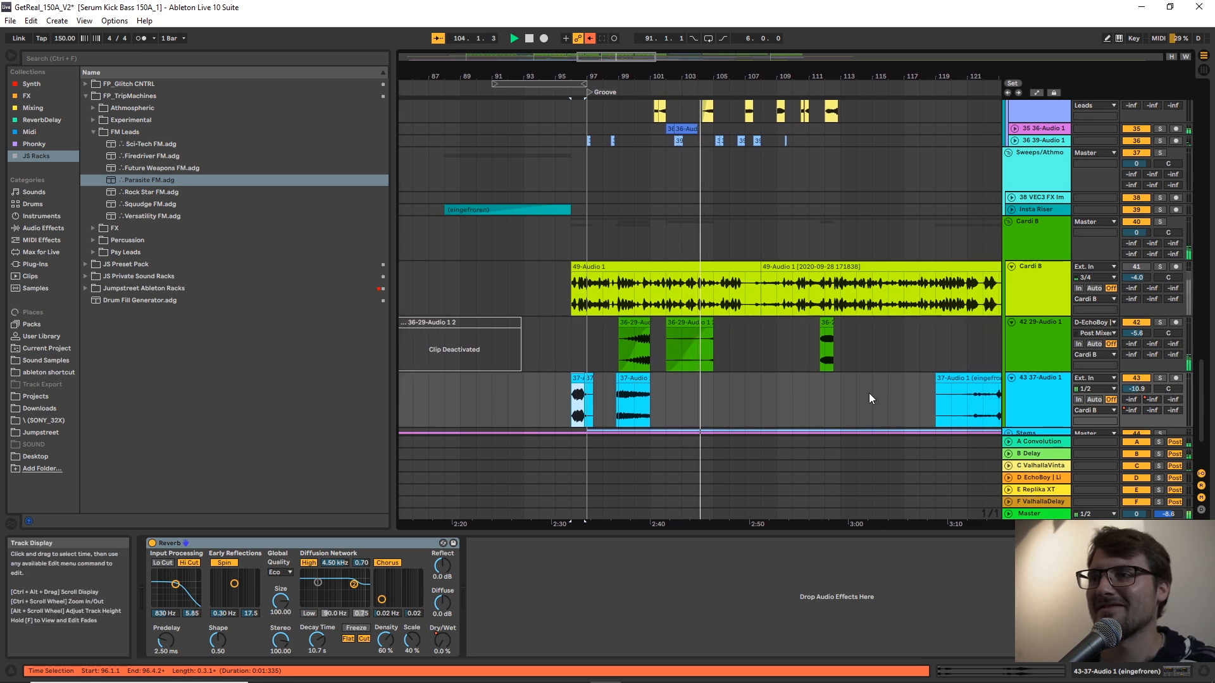
Look through the Cardi B and Leads tracks up to the track 32 clip at bar 113 while the mix plays.
{"action": "left_click", "coordinate": [773, 350]}
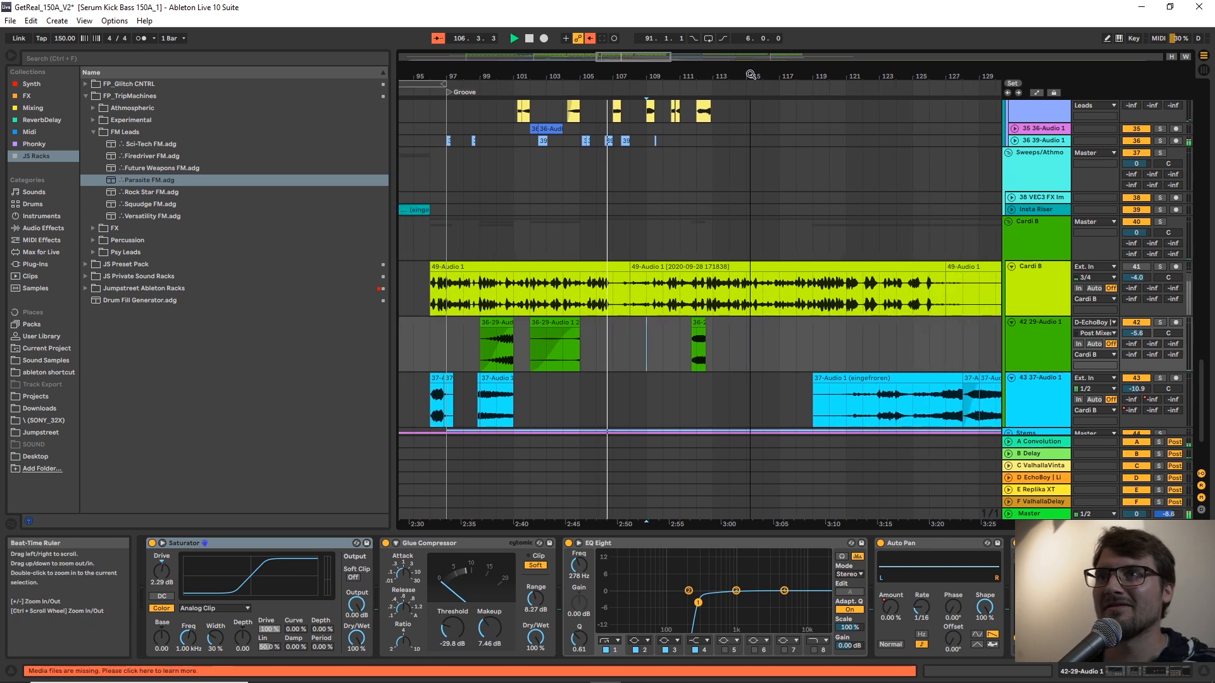
{"action": "scroll", "coordinate": [742, 206], "scroll_direction": "up", "scroll_amount": 3}
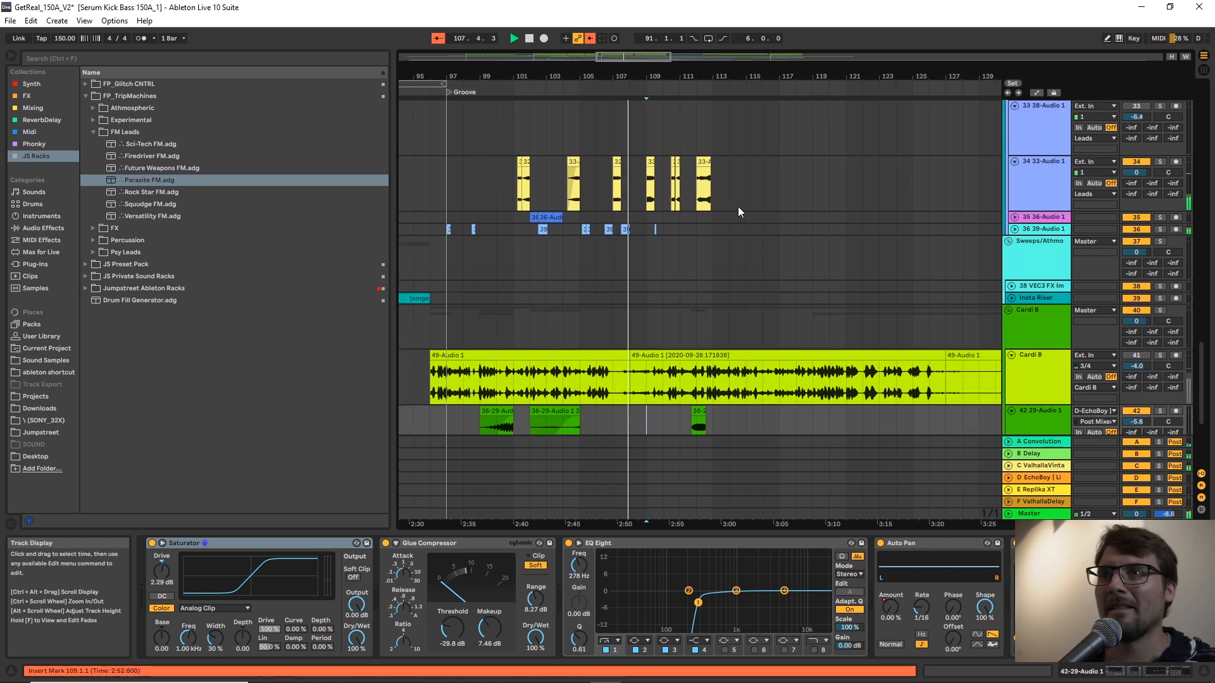
{"action": "scroll", "coordinate": [737, 206], "scroll_direction": "down", "scroll_amount": 1}
{"action": "scroll", "coordinate": [738, 206], "scroll_direction": "down", "scroll_amount": 1}
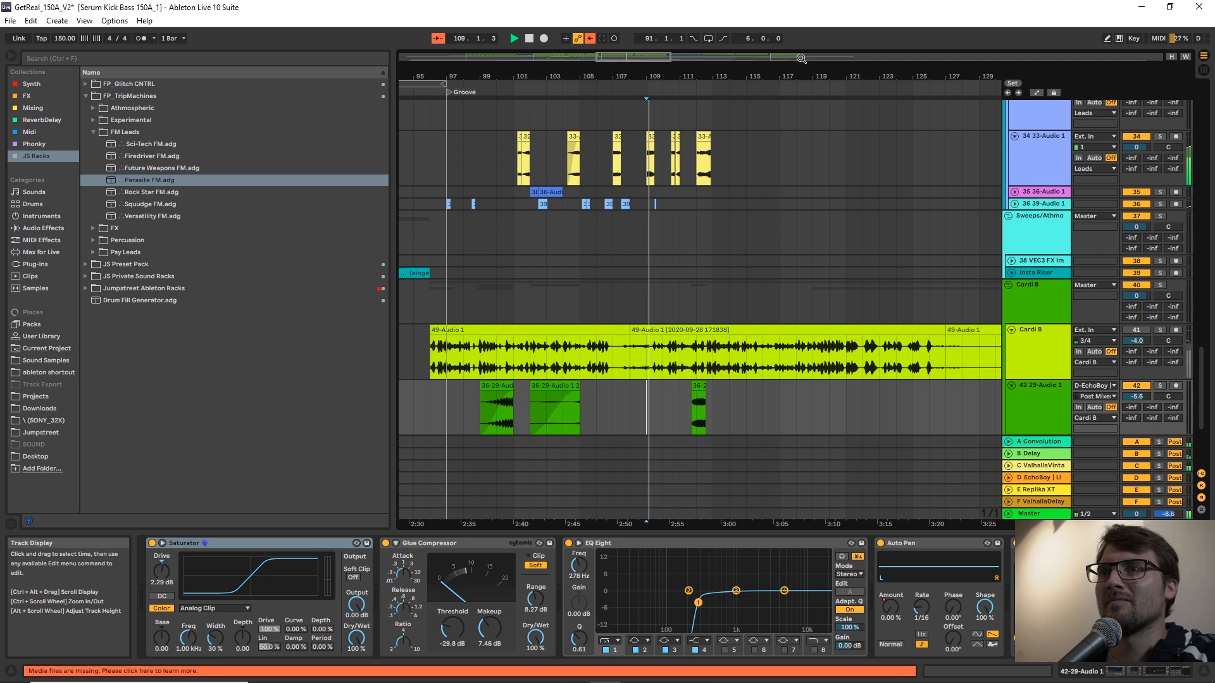
{"action": "scroll", "coordinate": [734, 166], "scroll_direction": "up", "scroll_amount": 2}
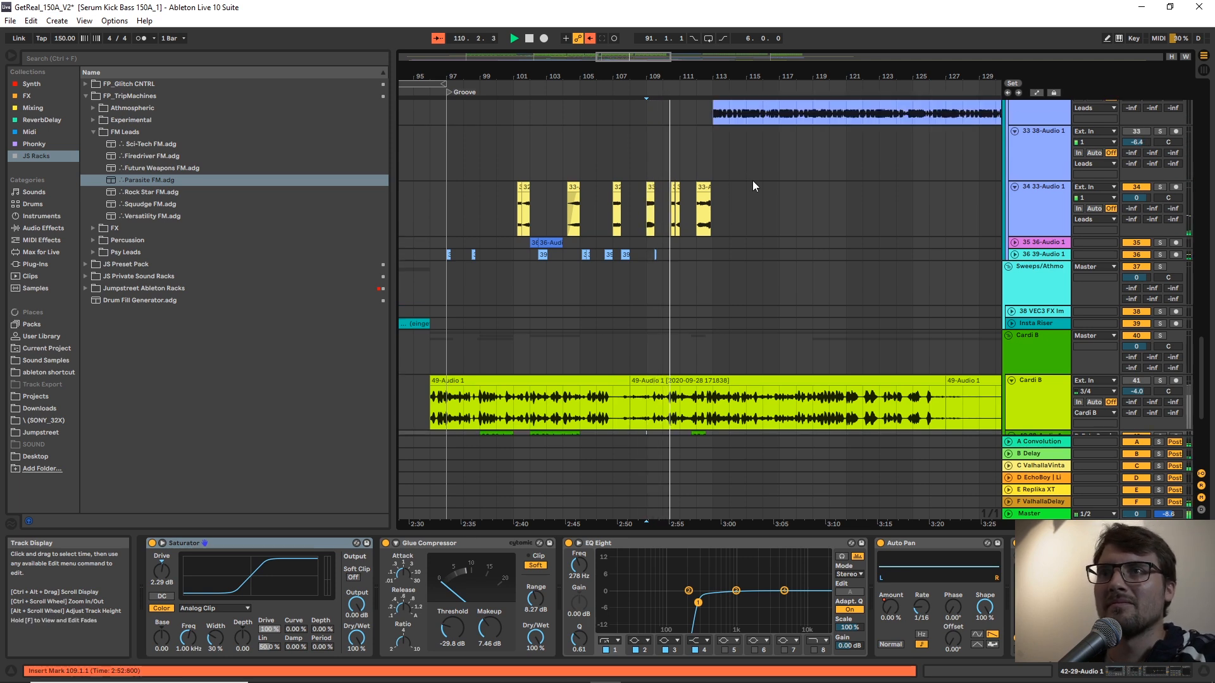
{"action": "scroll", "coordinate": [753, 181], "scroll_direction": "up", "scroll_amount": 3}
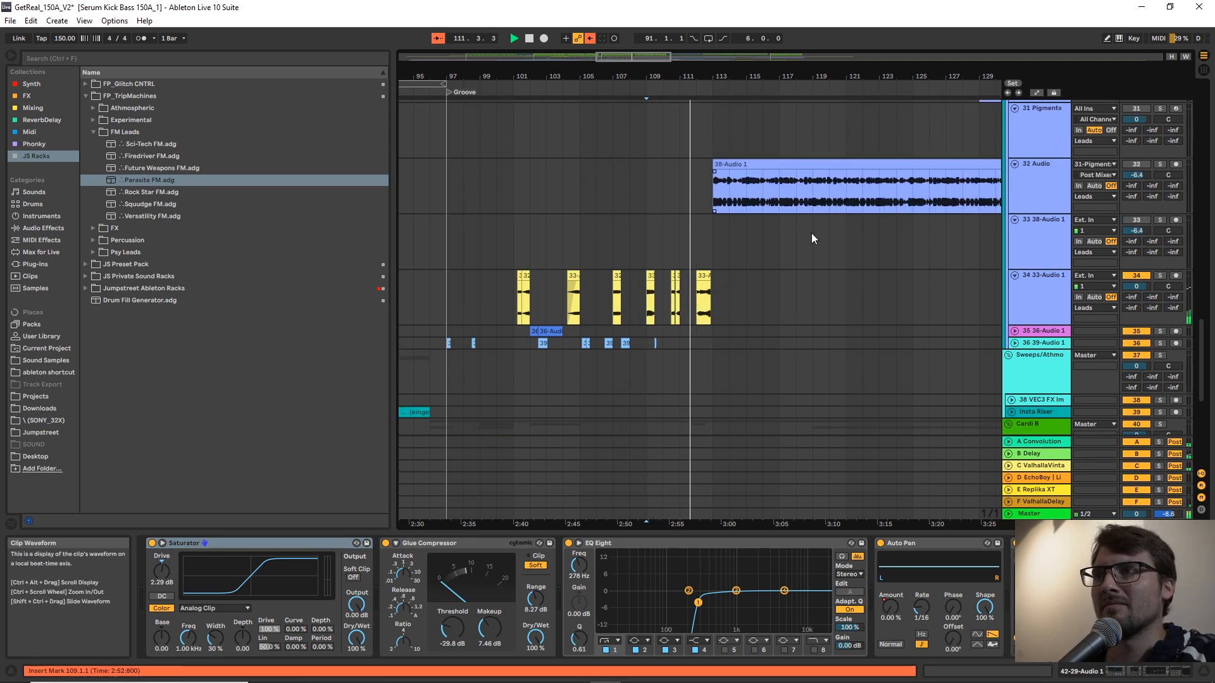
{"action": "left_click", "coordinate": [730, 210]}
{"action": "scroll", "coordinate": [909, 342], "scroll_direction": "down", "scroll_amount": 3}
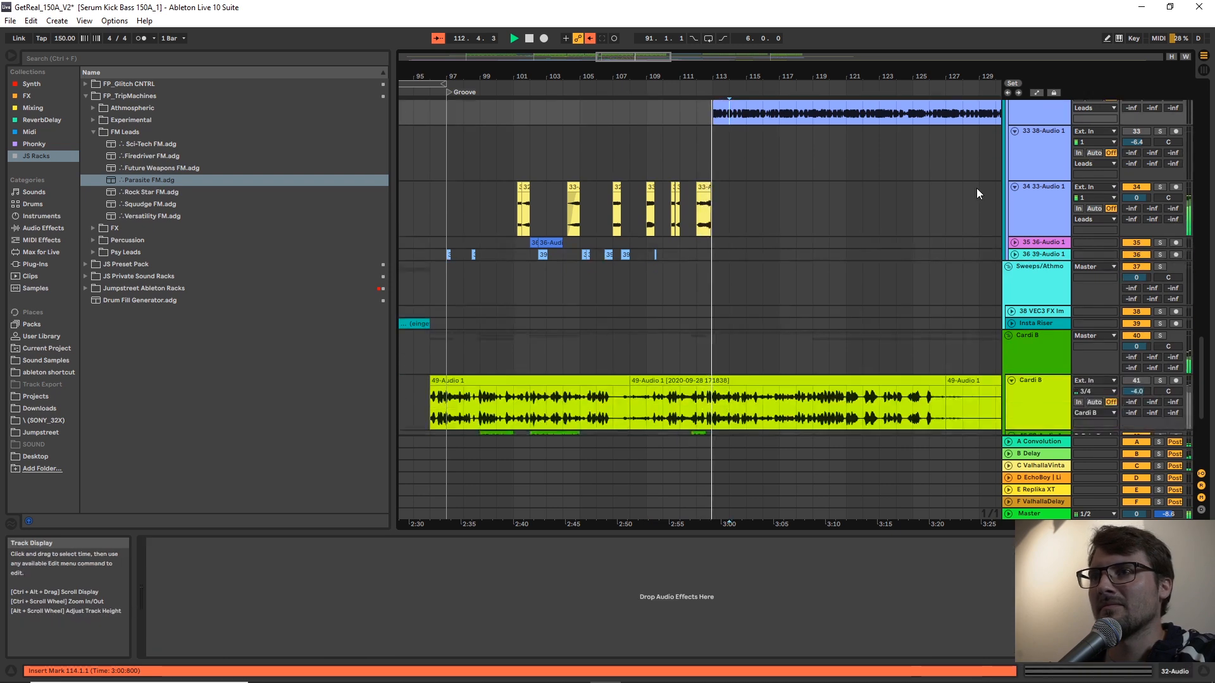
{"action": "left_click_drag", "start_coordinate": [909, 75], "coordinate": [724, 78]}
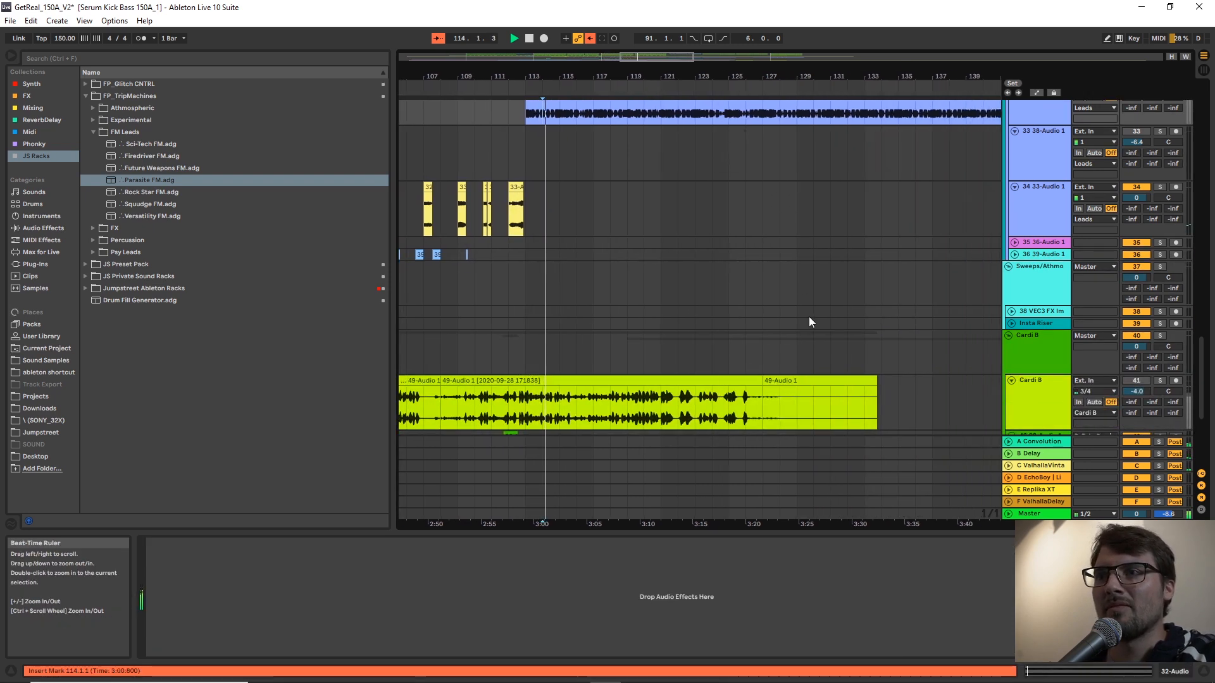
Go back to the Cardi B group's vocal clips and restart the full mix from bar 128.
{"action": "scroll", "coordinate": [820, 239], "scroll_direction": "down", "scroll_amount": 7}
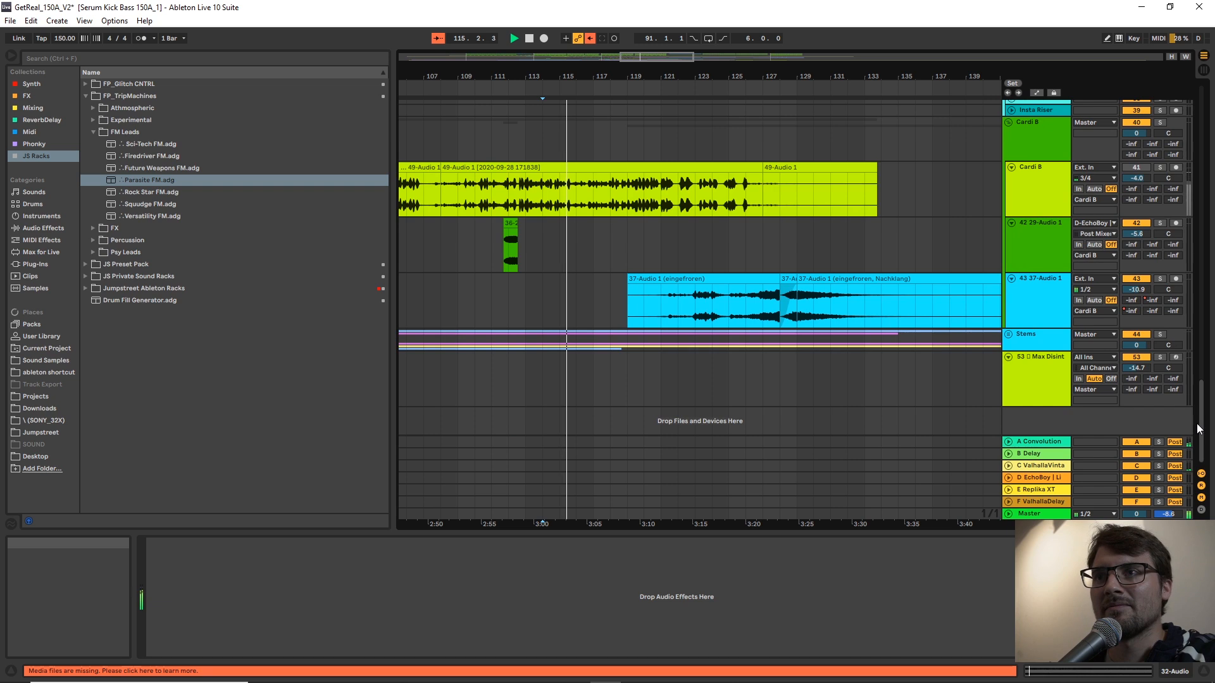
{"action": "scroll", "coordinate": [748, 311], "scroll_direction": "up", "scroll_amount": 2}
{"action": "left_click", "coordinate": [785, 313]}
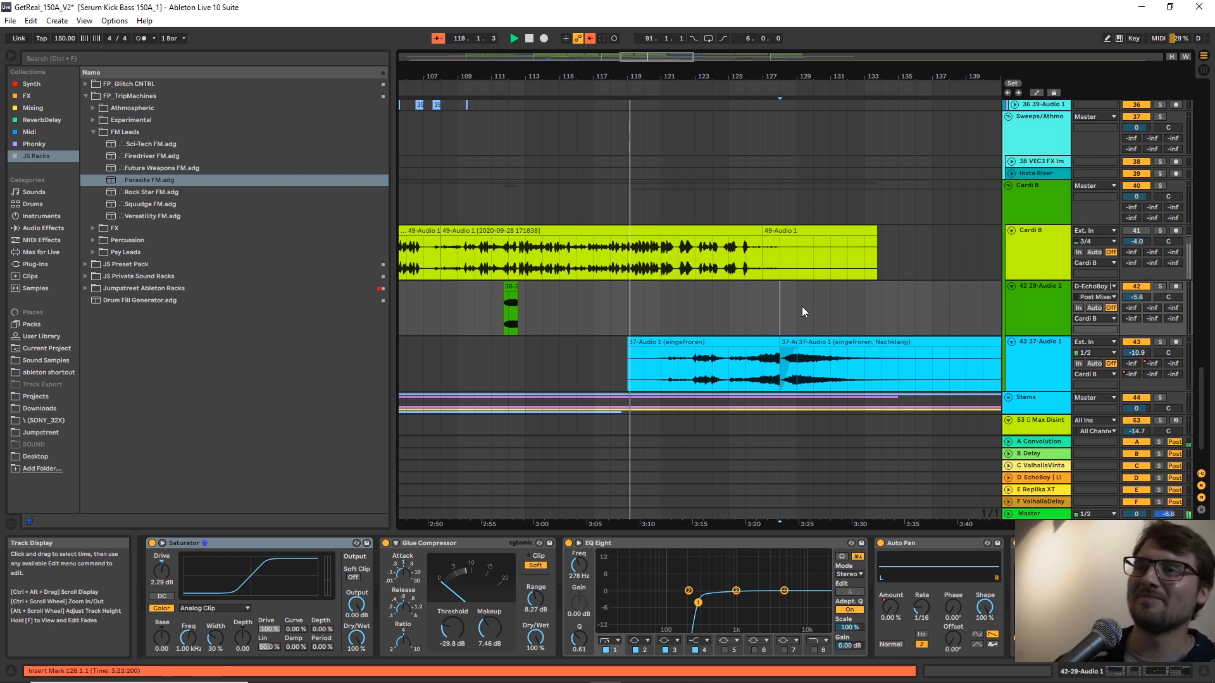
{"action": "key", "text": "space"}
{"action": "key", "text": "space"}
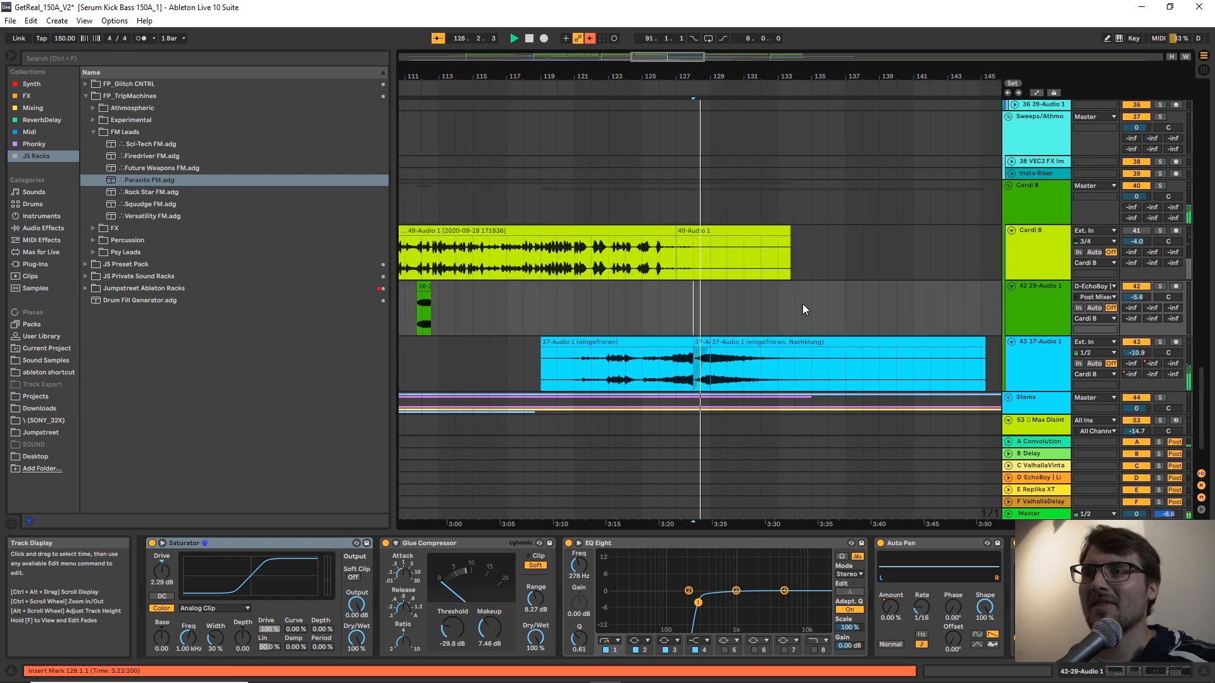
Show the Tentaclecaster rack on track 30 in the Leads group and play its clip soloed from bar 129.
{"action": "scroll", "coordinate": [767, 291], "scroll_direction": "down", "scroll_amount": 2}
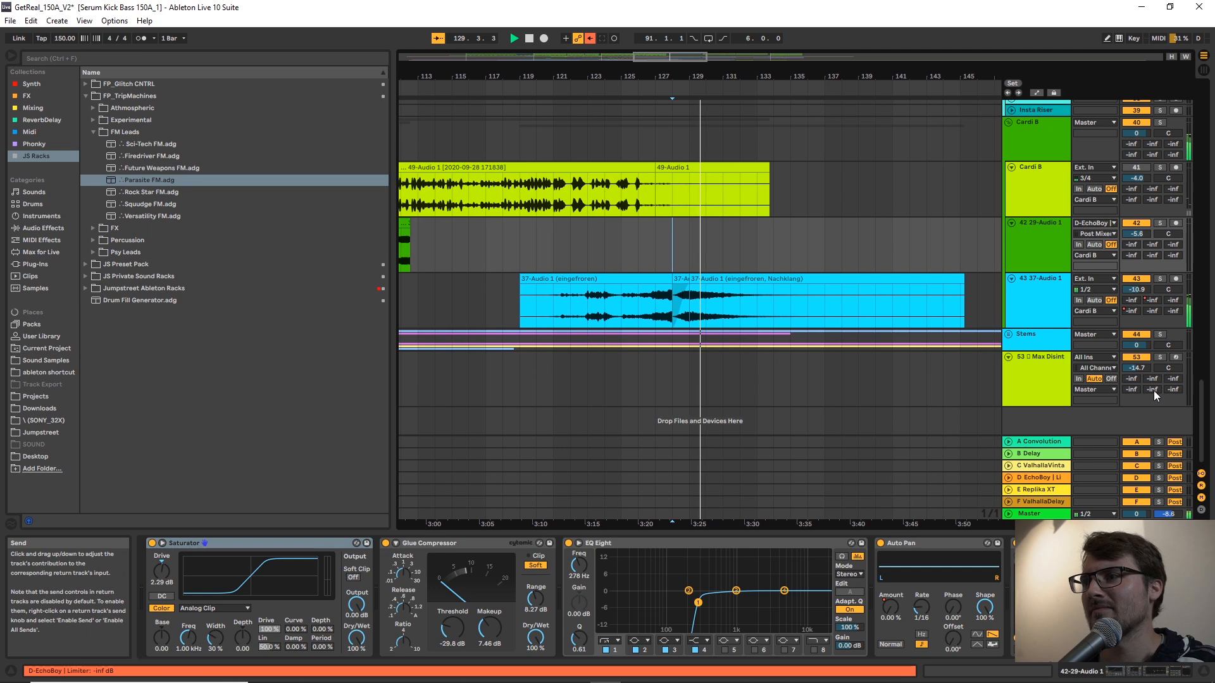
{"action": "left_click_drag", "start_coordinate": [1196, 419], "coordinate": [1196, 292]}
{"action": "left_click", "coordinate": [649, 339]}
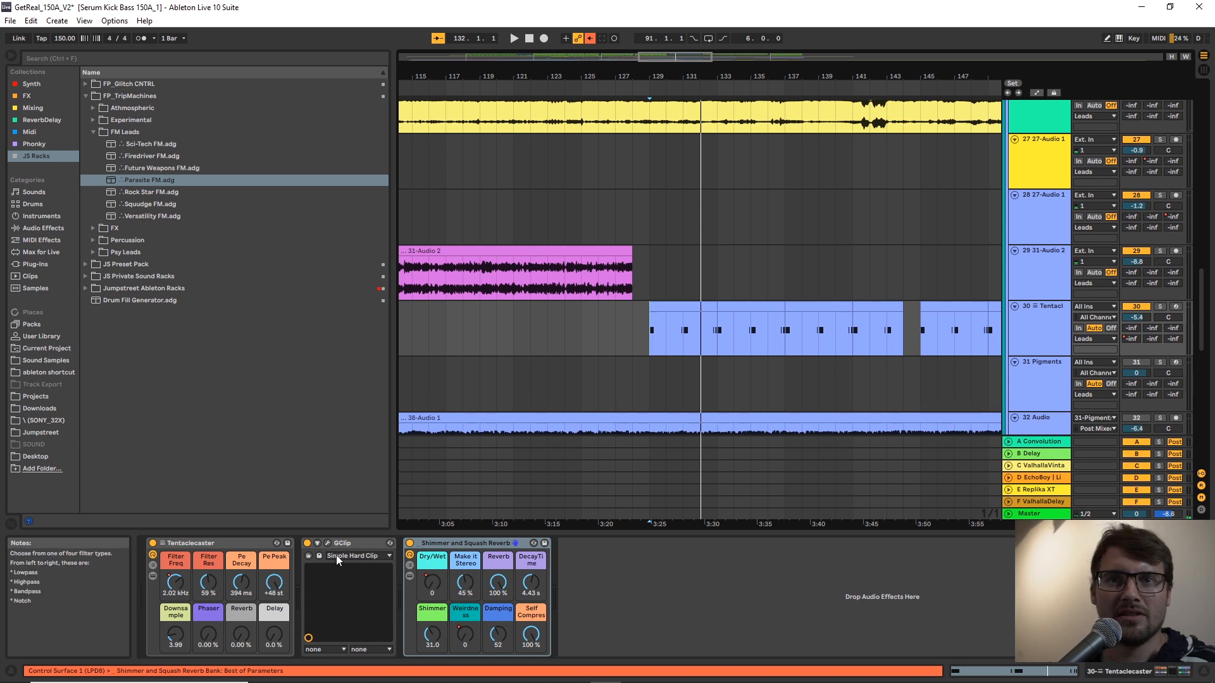
{"action": "left_click", "coordinate": [255, 542]}
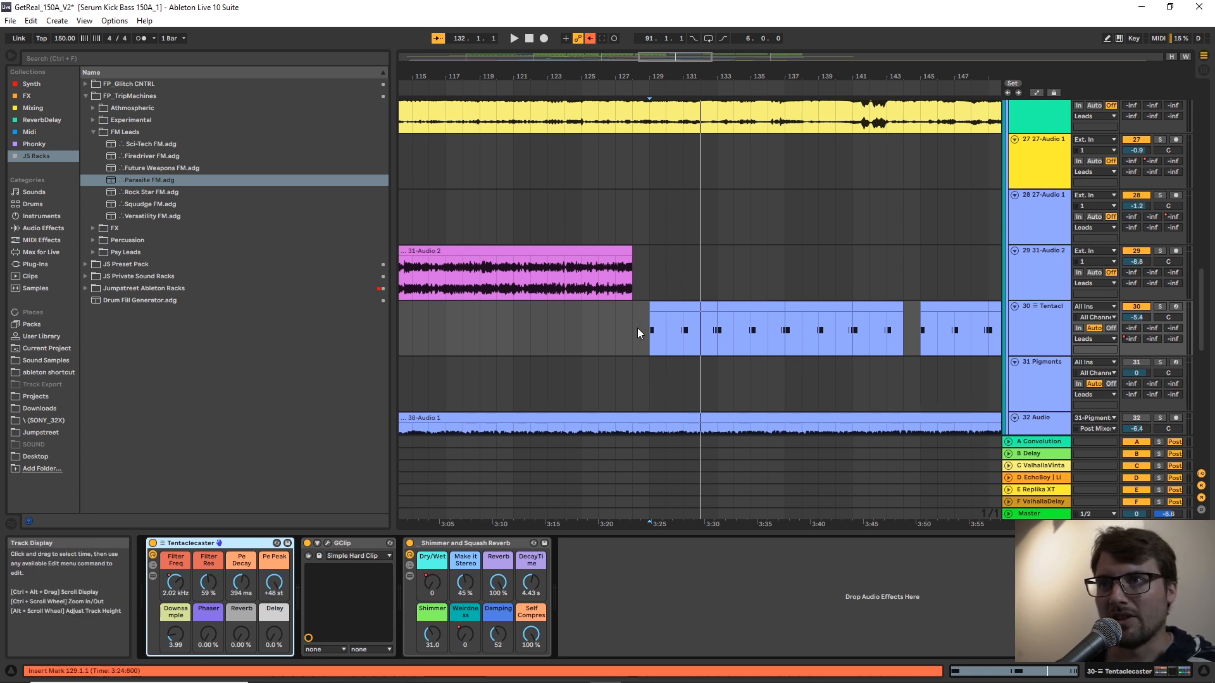
{"action": "key", "text": "space"}
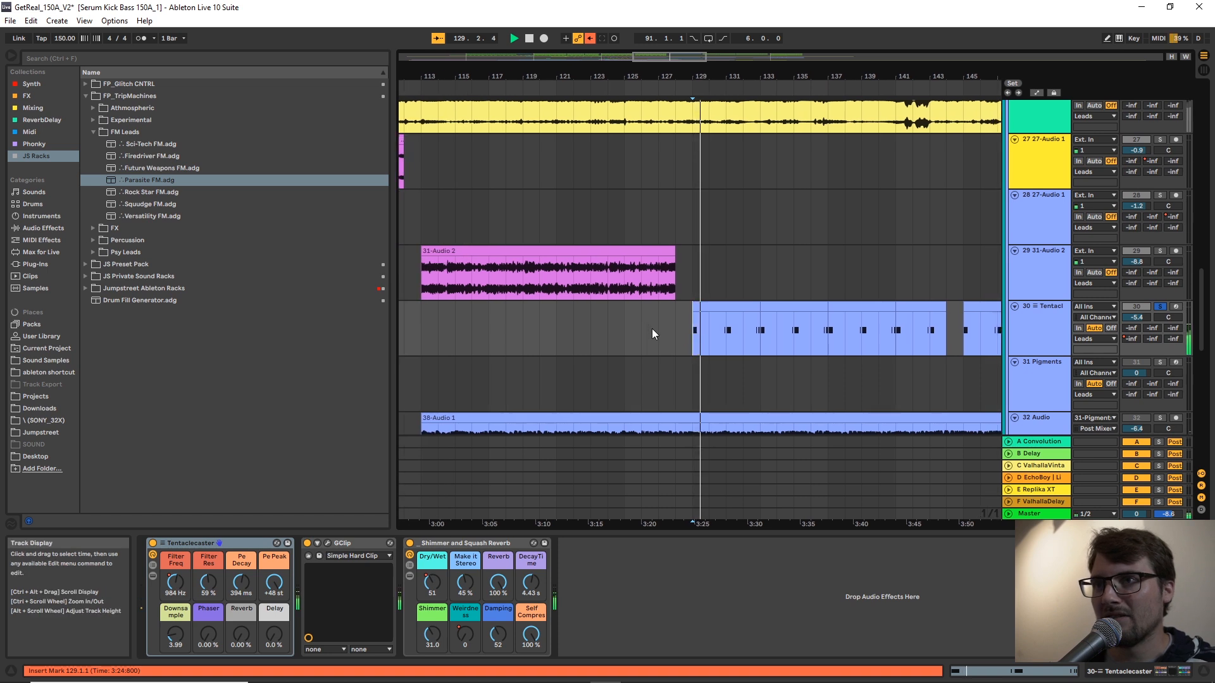
Compare track 30's soloed clip with the Shimmer and Squash Reverb's Self Compress at 0% and back at 100%.
{"action": "key", "text": "space"}
{"action": "left_click", "coordinate": [459, 544]}
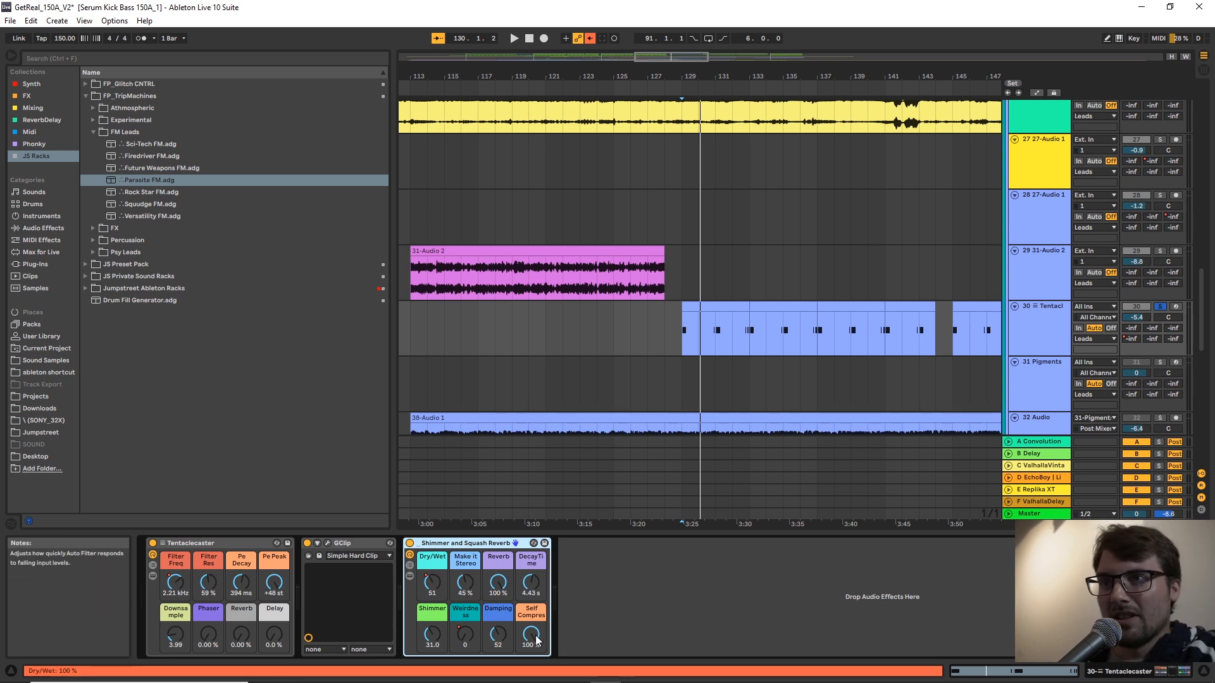
{"action": "mouse_move", "coordinate": [536, 639]}
{"action": "left_mouse_down"}
{"action": "mouse_move", "coordinate": [537, 652]}
{"action": "mouse_move", "coordinate": [522, 640]}
{"action": "left_mouse_up"}
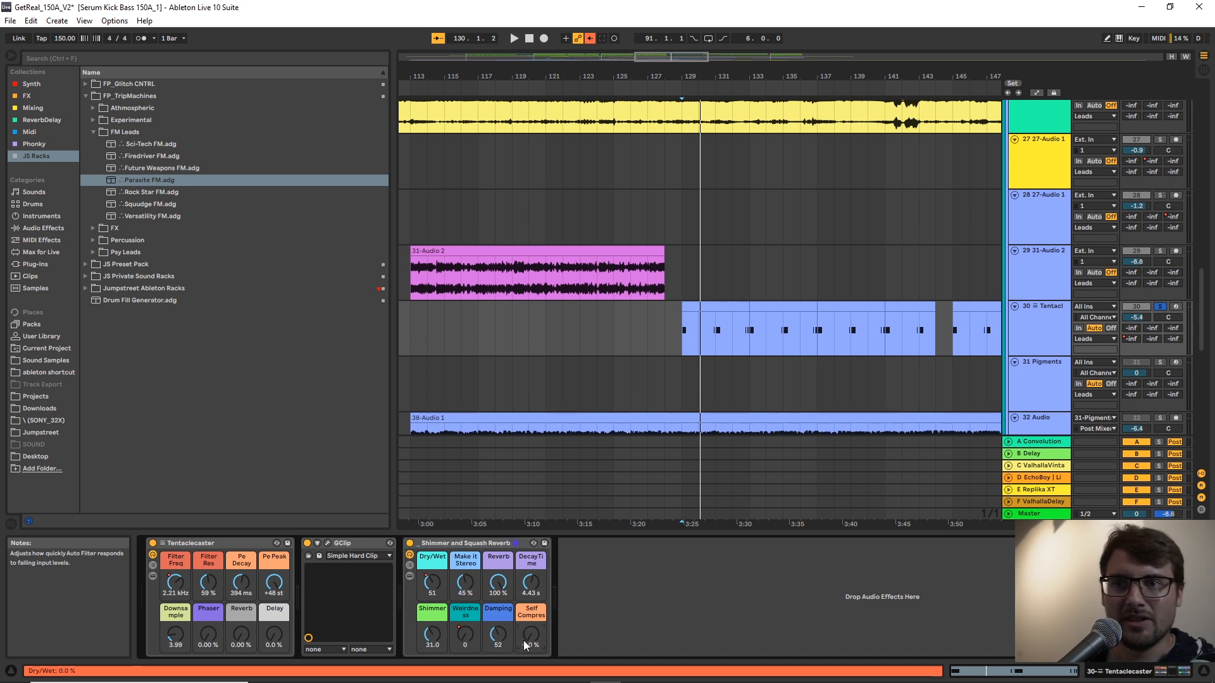
{"action": "key", "text": "space"}
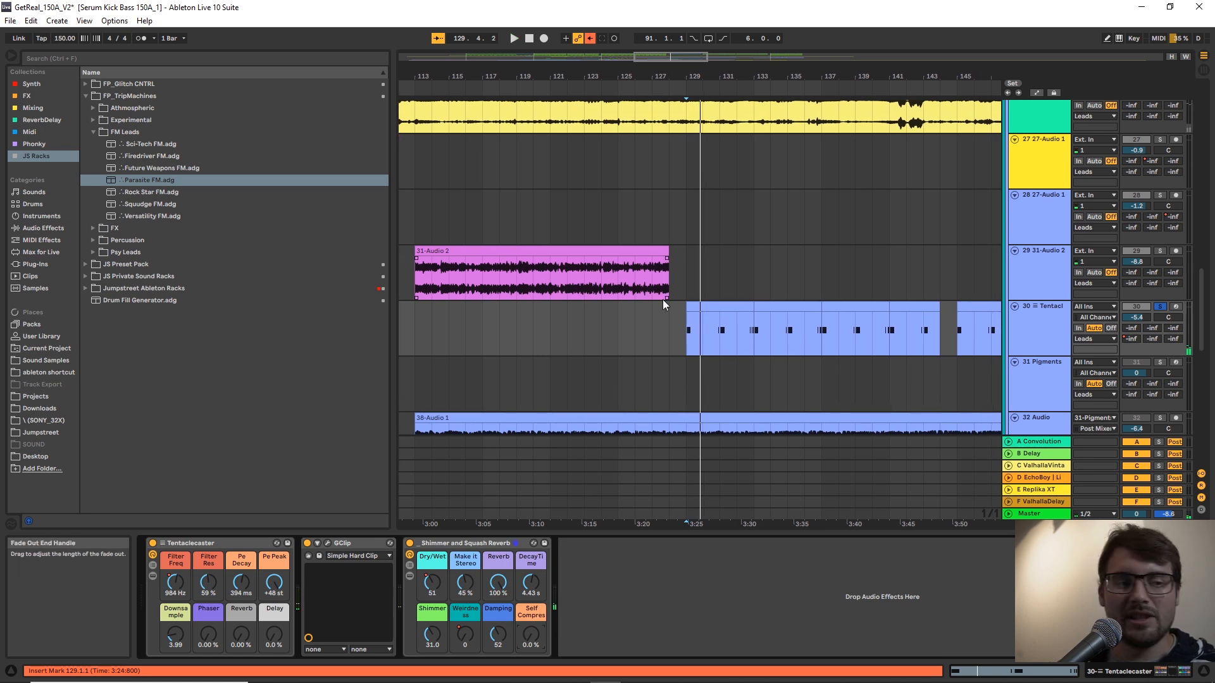
{"action": "left_click_drag", "start_coordinate": [533, 638], "coordinate": [533, 570]}
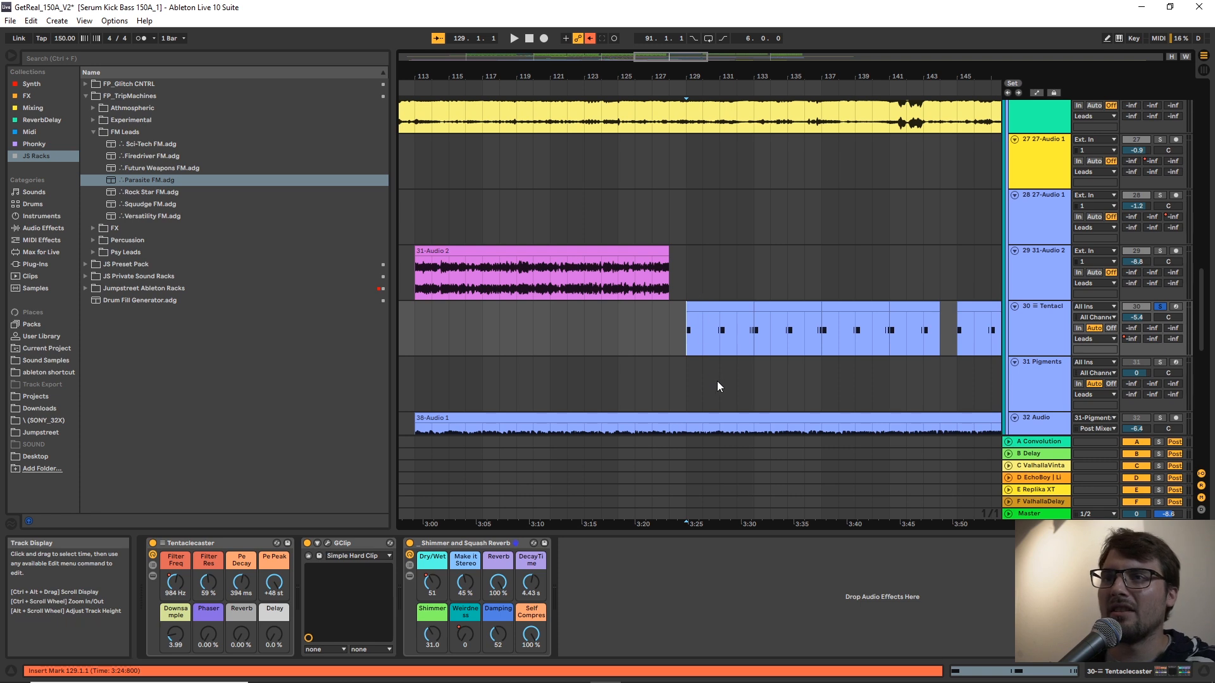
{"action": "key", "text": "space"}
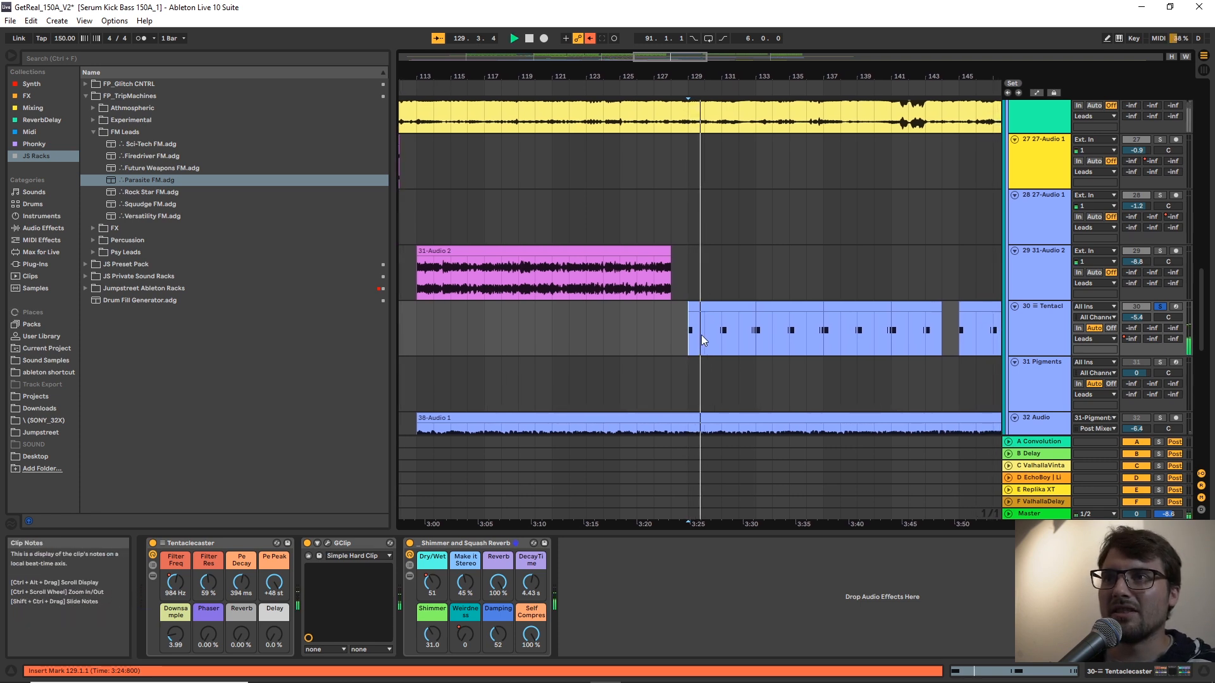
{"action": "key", "text": "space"}
Play the full mix from bar 129 with track 30 no longer soloed.
{"action": "left_click_drag", "start_coordinate": [699, 76], "coordinate": [645, 107]}
{"action": "key", "text": "space"}
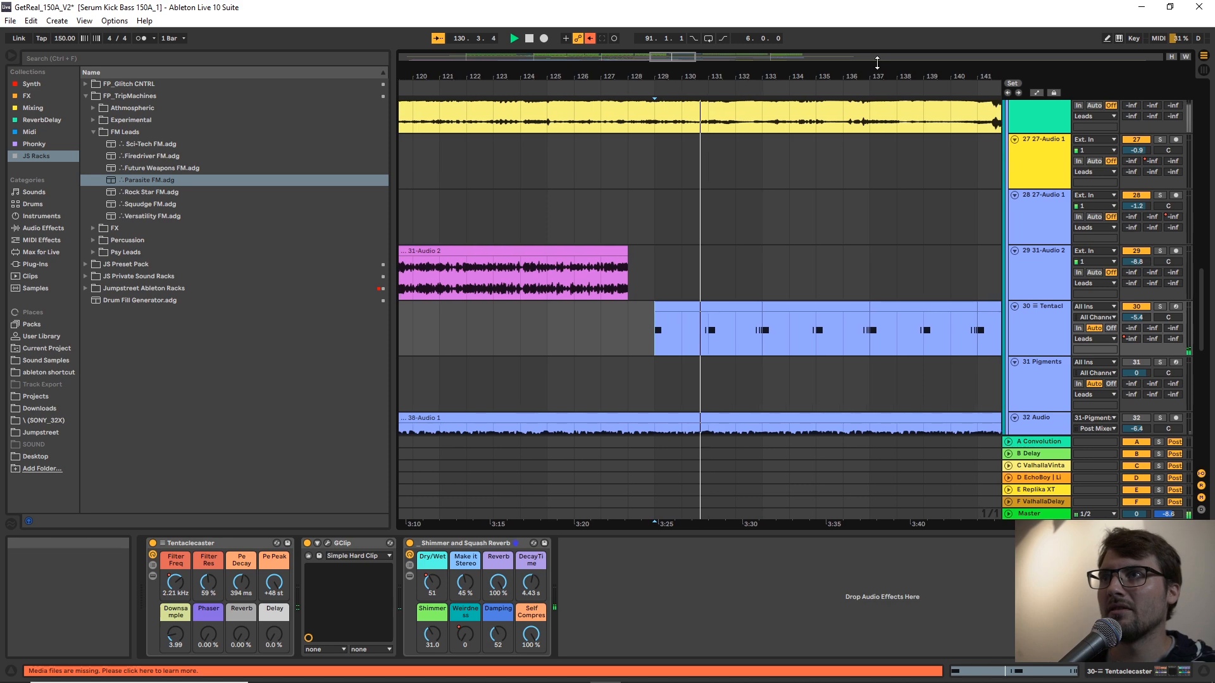
{"action": "left_click_drag", "start_coordinate": [771, 79], "coordinate": [560, 48]}
{"action": "key", "text": "space"}
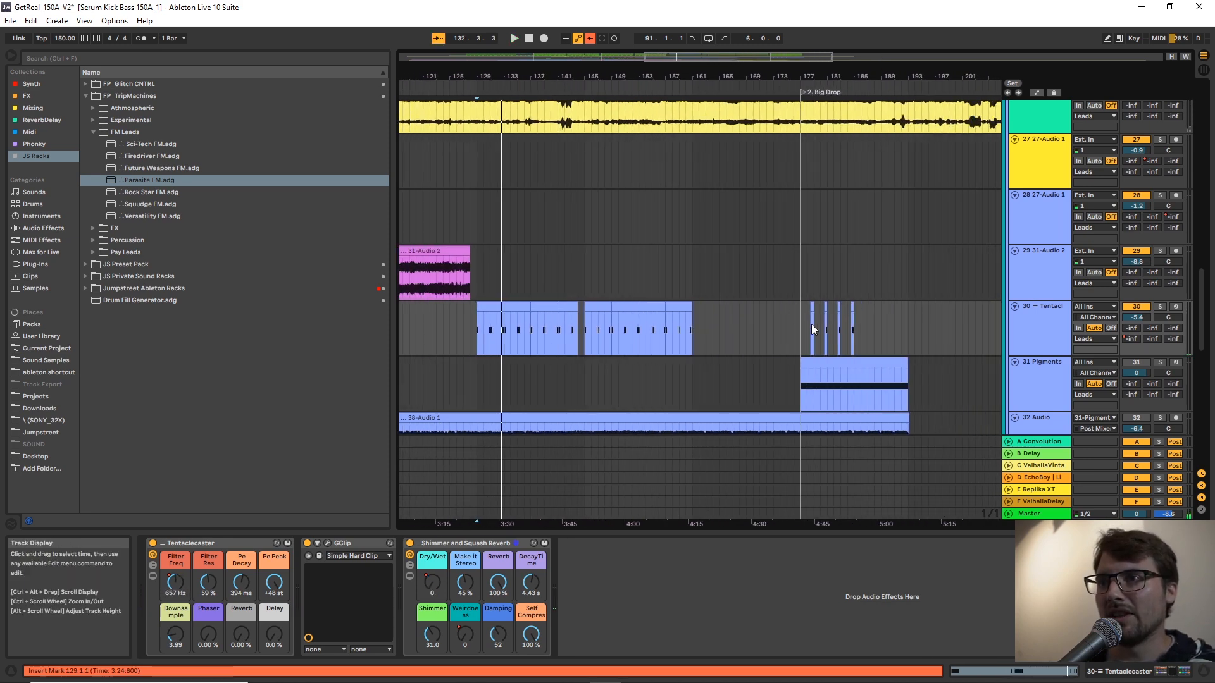
Play track 30's short clips after the Big Drop marker soloed, starting at bar 178 and again at bar 180.
{"action": "left_click", "coordinate": [811, 324]}
{"action": "left_click_drag", "start_coordinate": [845, 78], "coordinate": [729, 346]}
{"action": "key", "text": "space"}
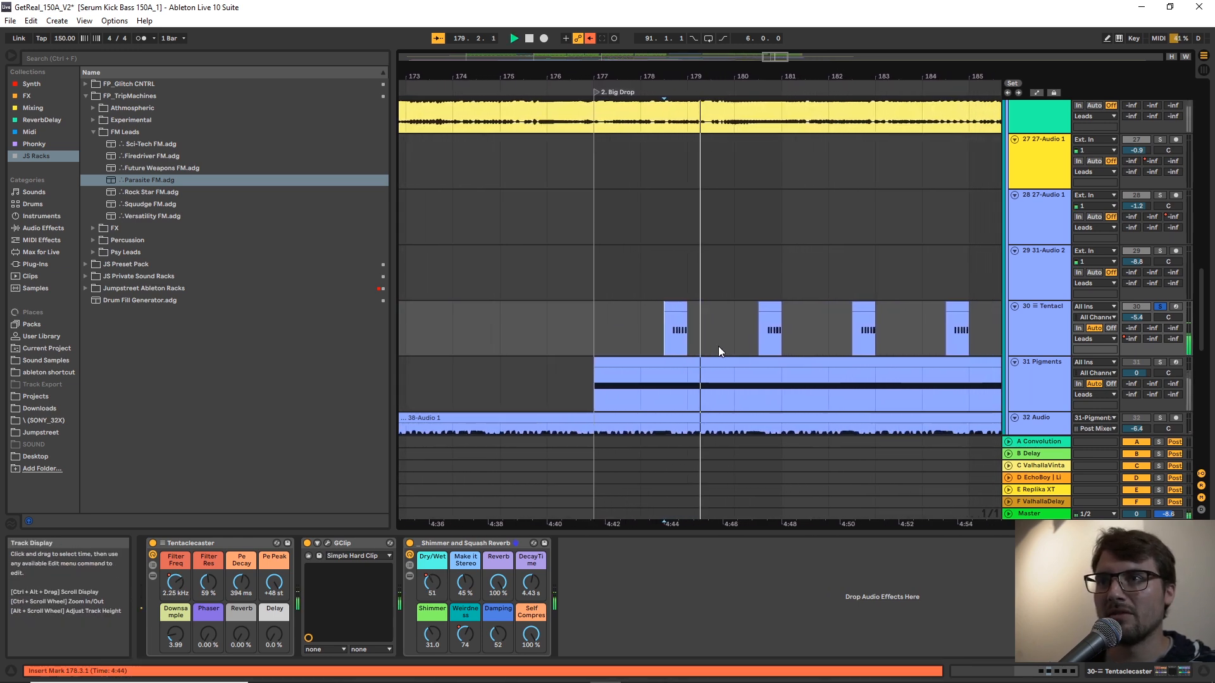
{"action": "left_click", "coordinate": [747, 333]}
{"action": "key", "text": "space"}
{"action": "key", "text": "space"}
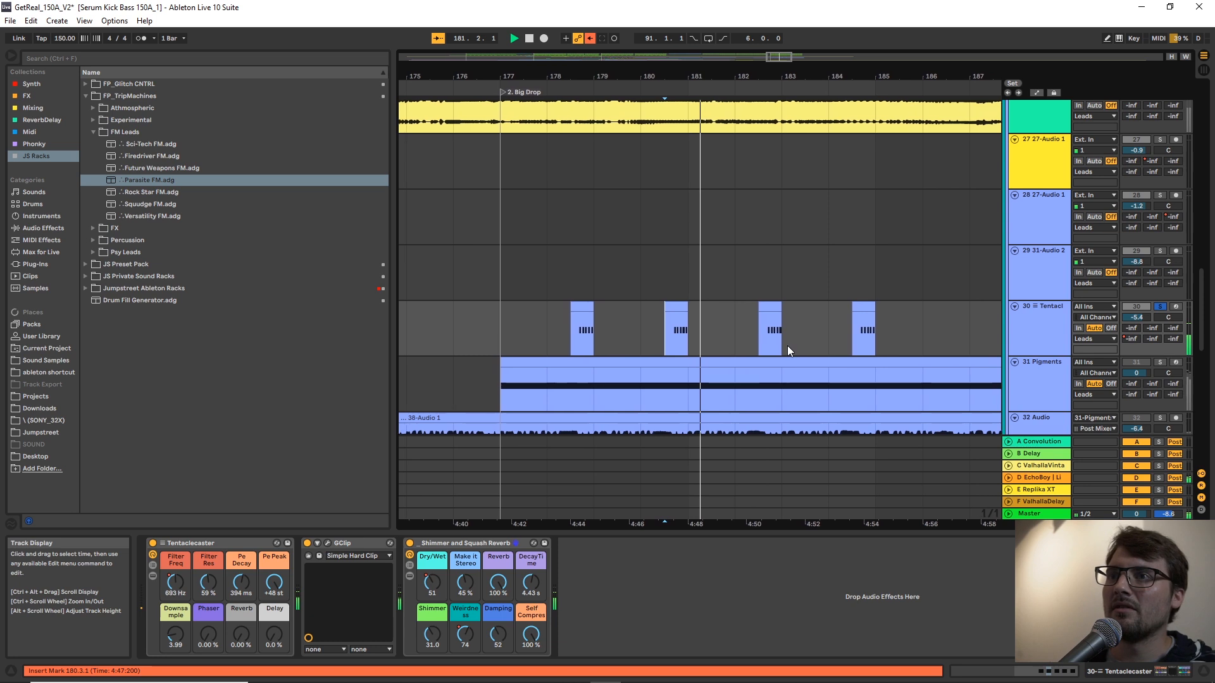
Unsolo track 30 and play the full mix from the Big Drop marker at bar 177.
{"action": "left_click", "coordinate": [576, 319]}
{"action": "key", "text": "space"}
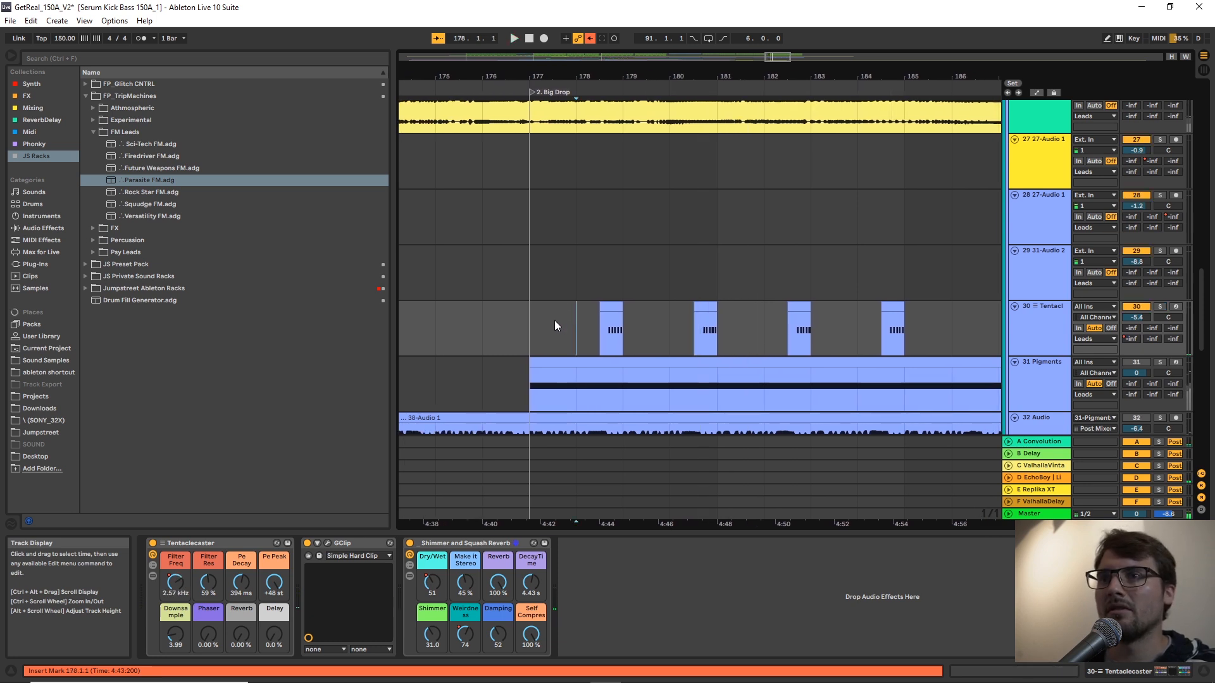
{"action": "left_click", "coordinate": [539, 325]}
{"action": "key", "text": "space"}
{"action": "scroll", "coordinate": [800, 279], "scroll_direction": "down", "scroll_amount": 3}
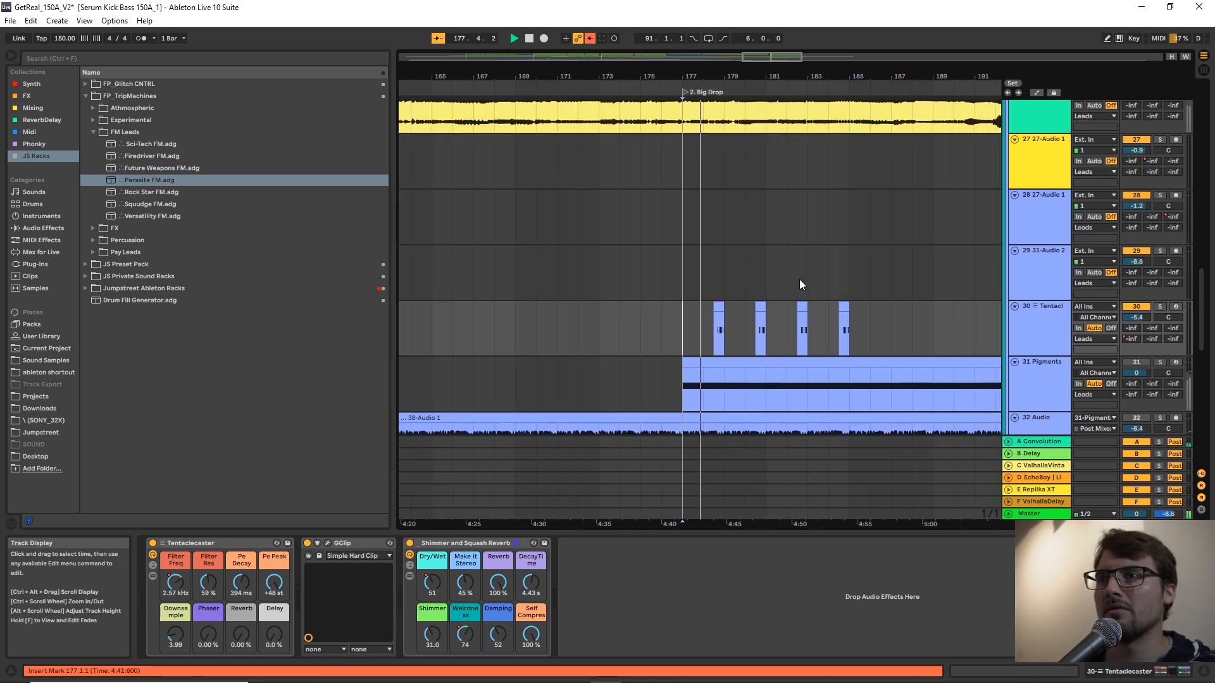
Loop bars 177 to 185 at the Big Drop and play the full mix from track 30's clip at bar 180.
{"action": "left_click_drag", "start_coordinate": [825, 328], "coordinate": [666, 328]}
{"action": "key", "text": "ctrl+l"}
{"action": "left_click", "coordinate": [741, 332]}
{"action": "left_click", "coordinate": [747, 334]}
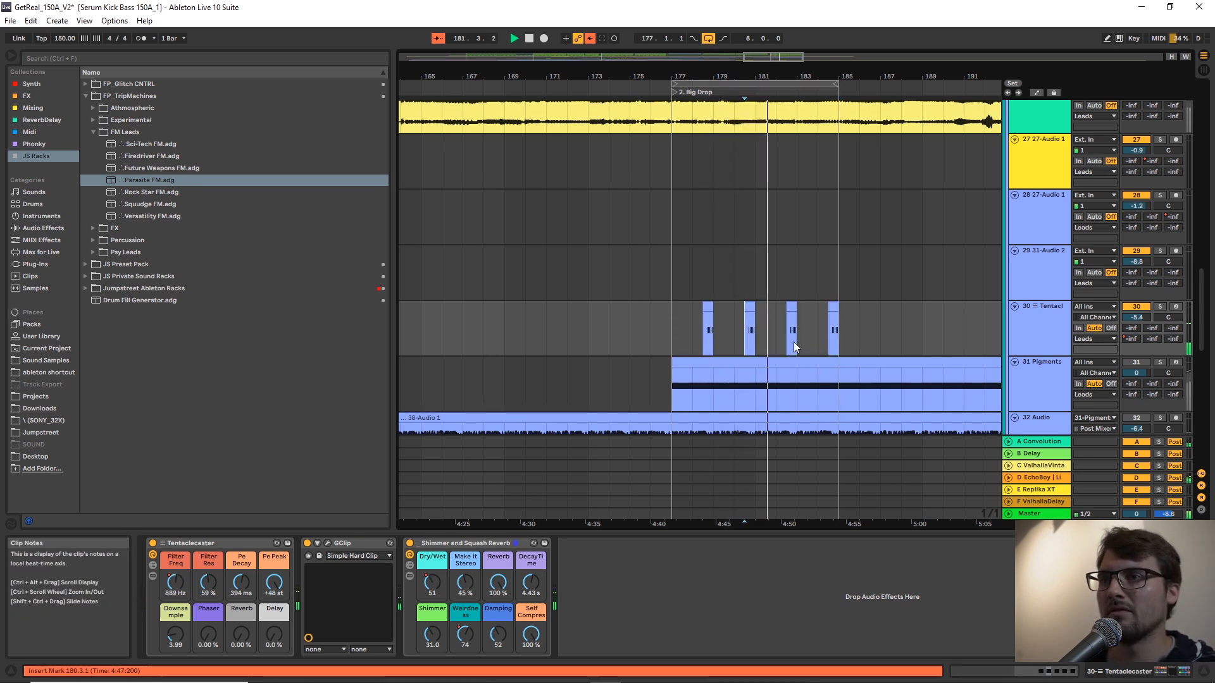
{"action": "scroll", "coordinate": [1202, 336], "scroll_direction": "down", "scroll_amount": 3}
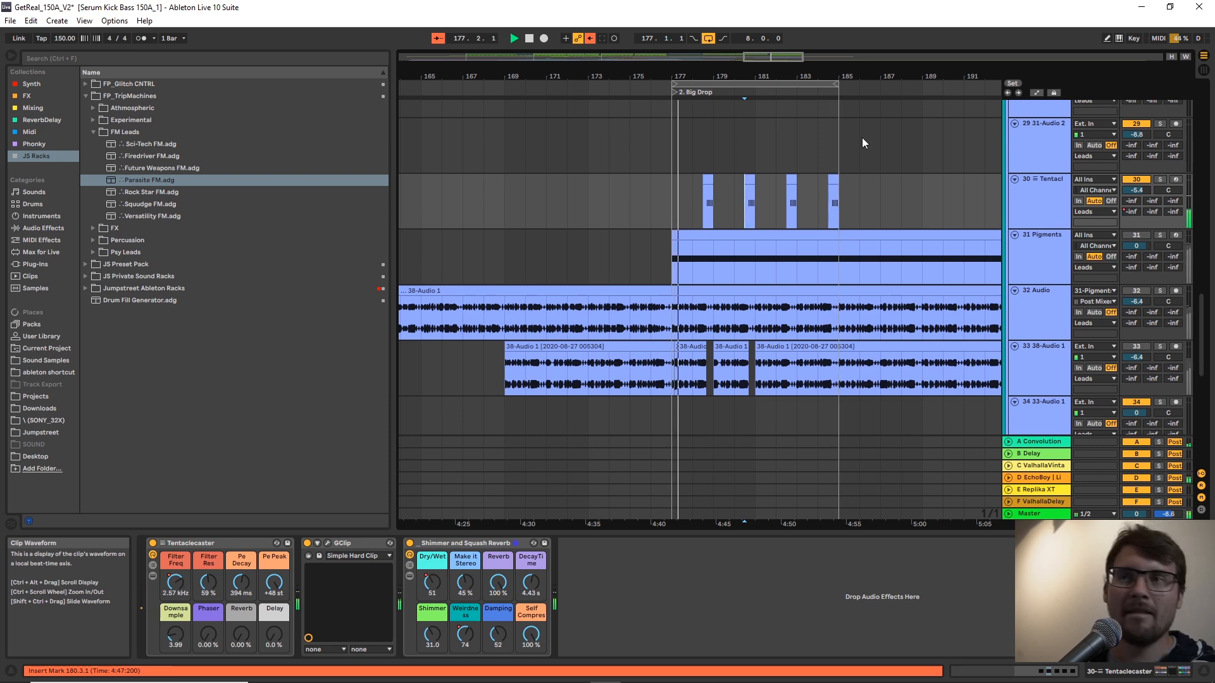
{"action": "left_click_drag", "start_coordinate": [748, 76], "coordinate": [868, 74]}
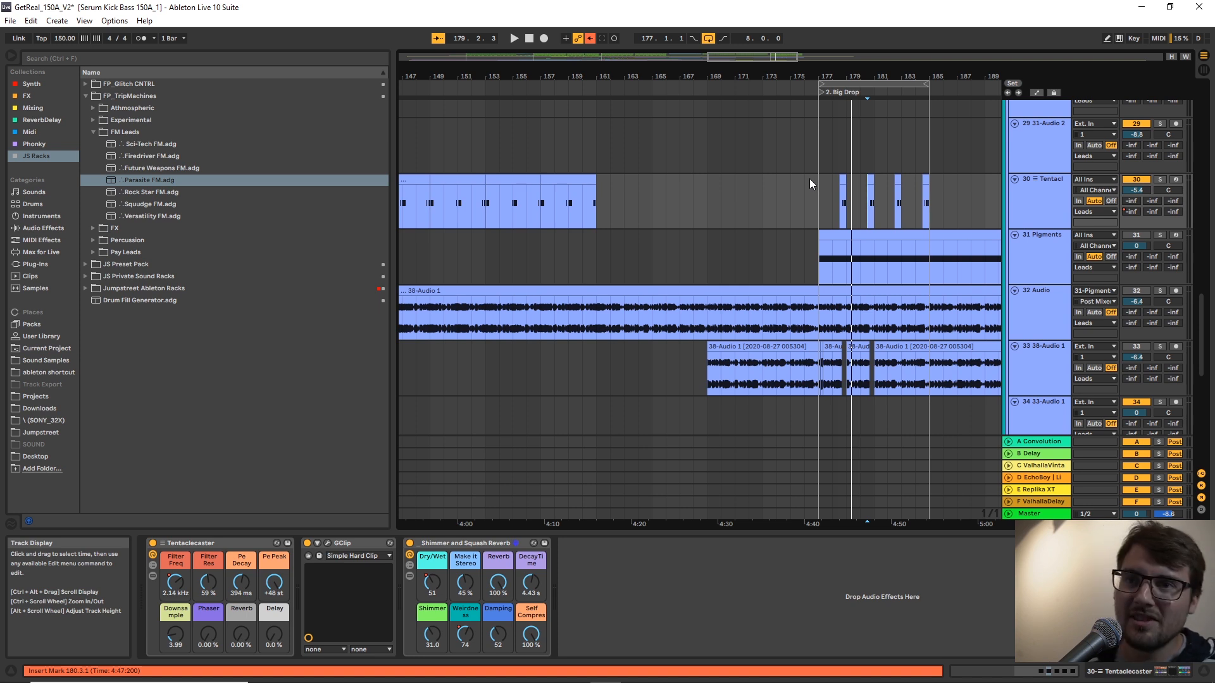
Select the Tentaclecaster rack and look through the tracks below it down to the Cardi B group.
{"action": "left_click", "coordinate": [244, 542]}
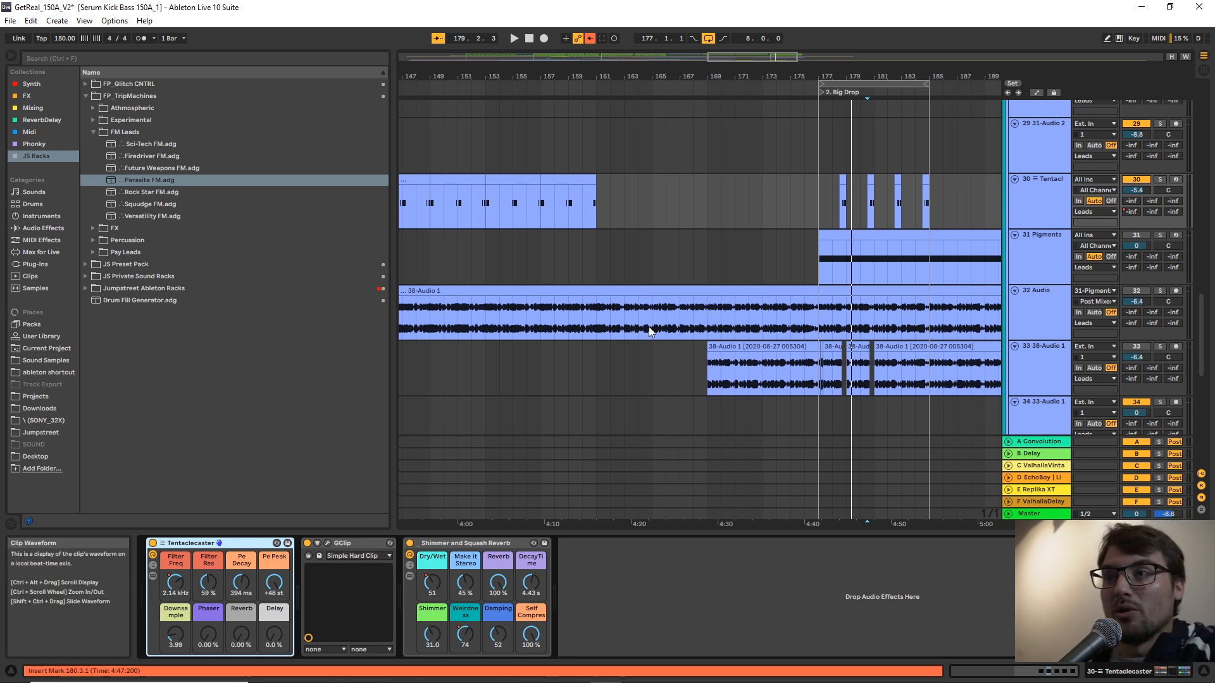
{"action": "scroll", "coordinate": [660, 308], "scroll_direction": "down", "scroll_amount": 3}
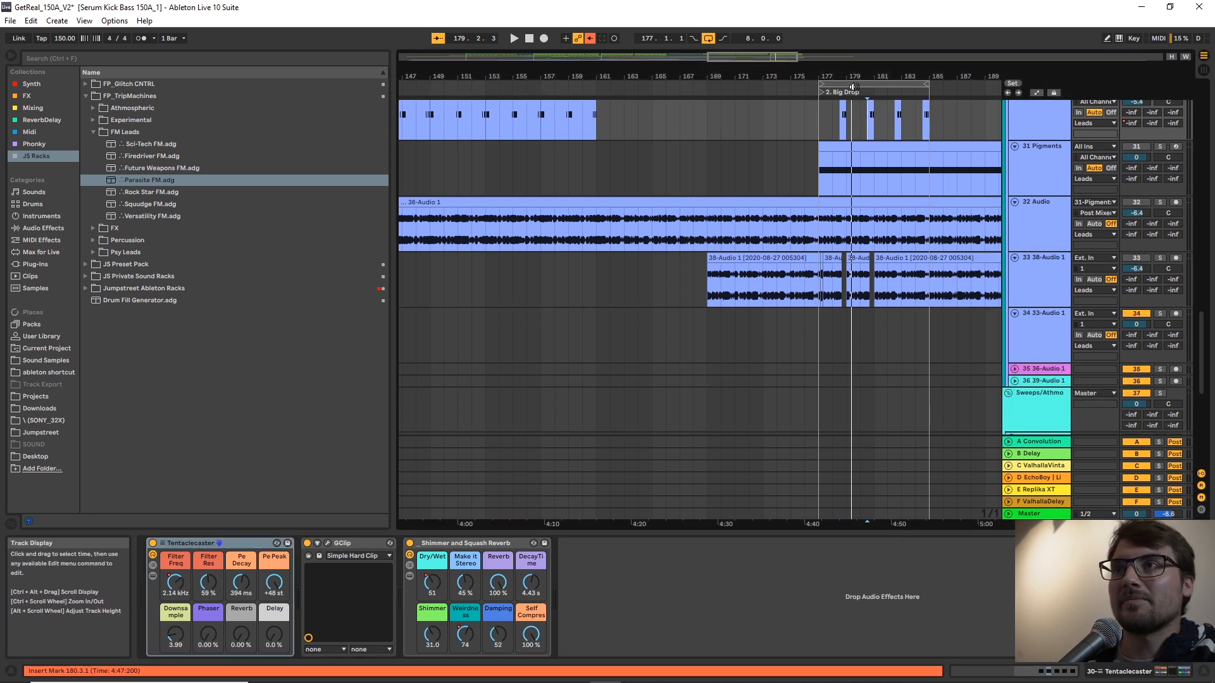
{"action": "left_click_drag", "start_coordinate": [856, 76], "coordinate": [896, 62]}
{"action": "scroll", "coordinate": [557, 340], "scroll_direction": "down", "scroll_amount": 5}
{"action": "scroll", "coordinate": [566, 342], "scroll_direction": "down", "scroll_amount": 2}
{"action": "scroll", "coordinate": [553, 282], "scroll_direction": "up", "scroll_amount": 10}
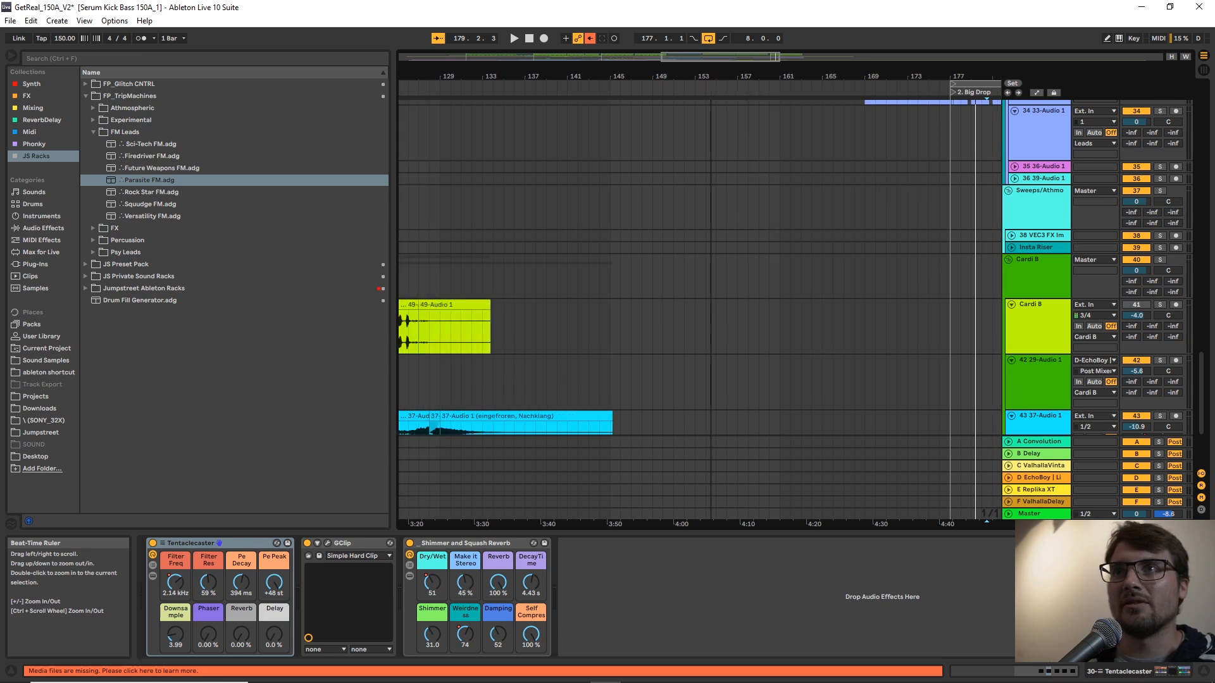
Play the full mix from bar 128 and look over the Leads tracks around track 30.
{"action": "left_click", "coordinate": [493, 241]}
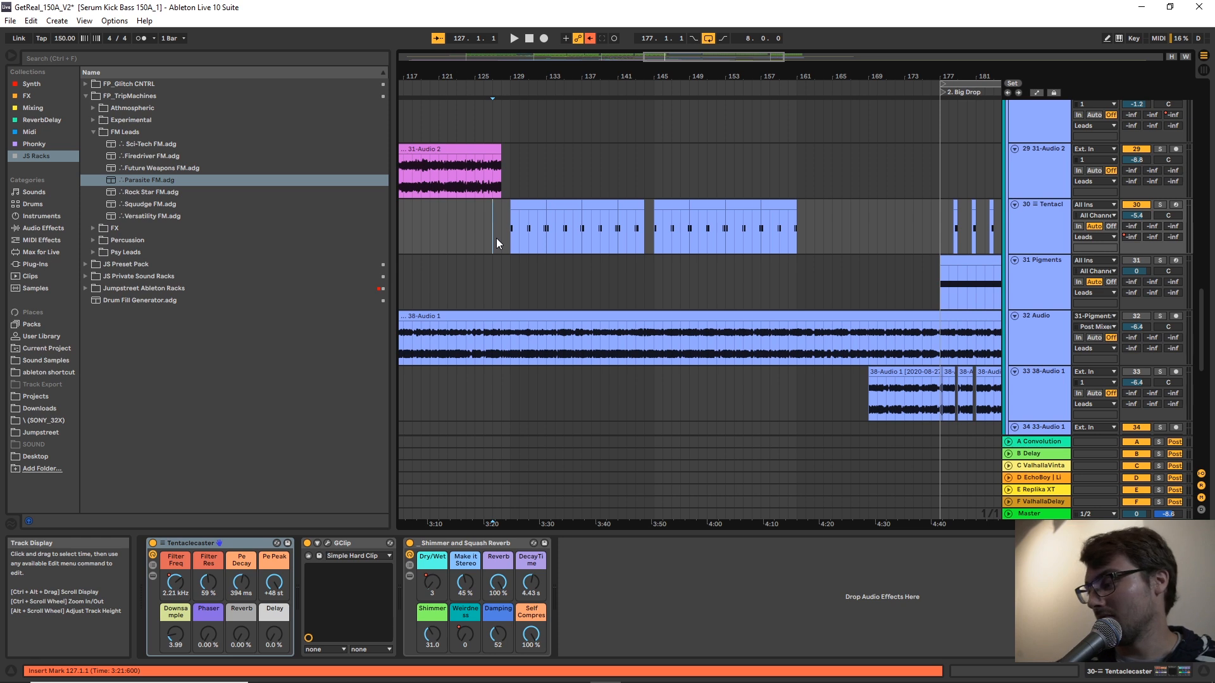
{"action": "left_click", "coordinate": [500, 226]}
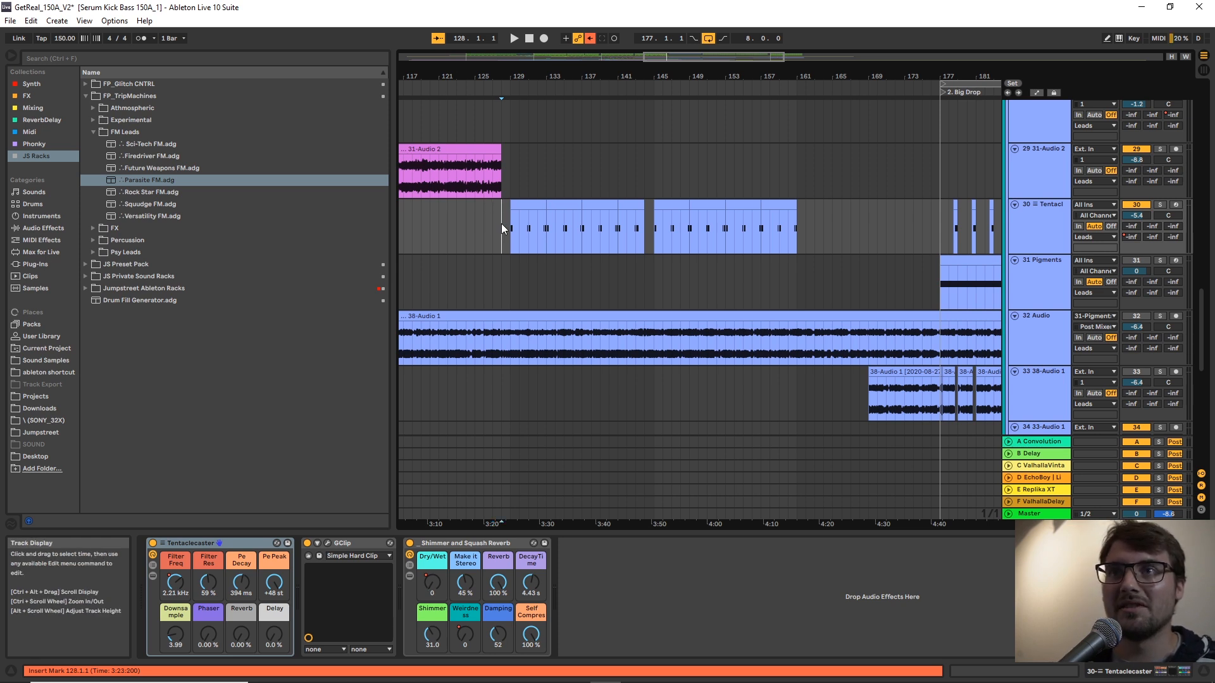
{"action": "key", "text": "space"}
{"action": "scroll", "coordinate": [748, 267], "scroll_direction": "down", "scroll_amount": 3}
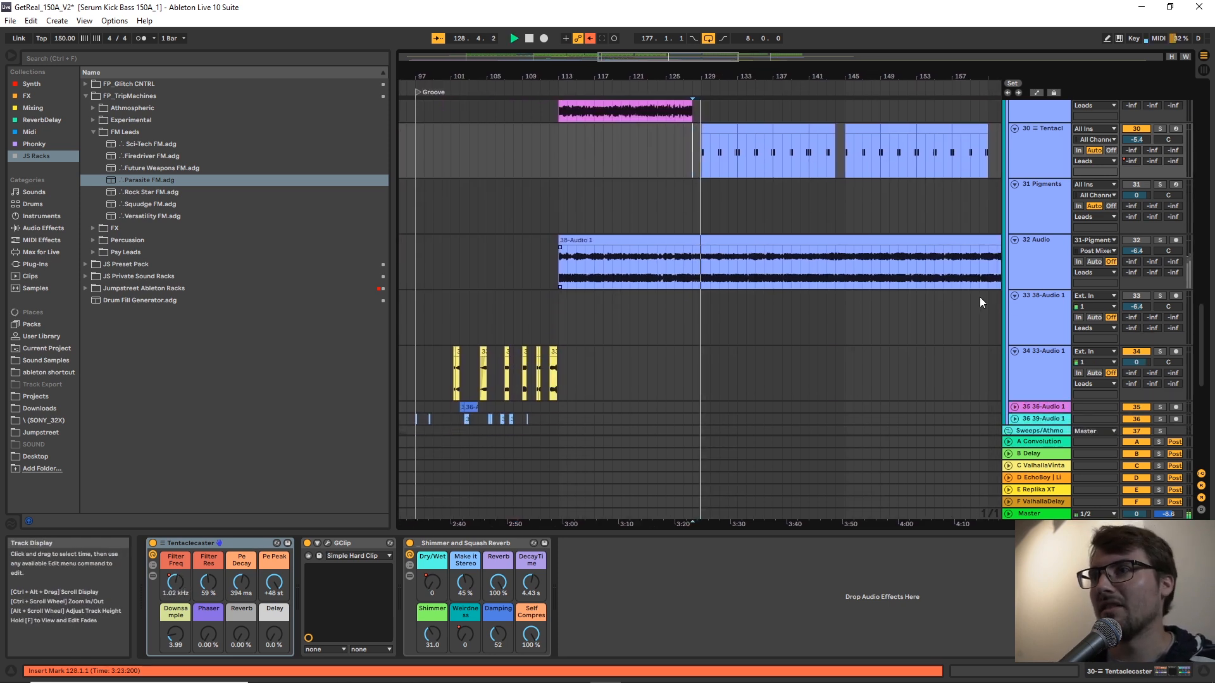
{"action": "scroll", "coordinate": [903, 269], "scroll_direction": "down", "scroll_amount": 3}
{"action": "left_click_drag", "start_coordinate": [1201, 381], "coordinate": [1194, 330]}
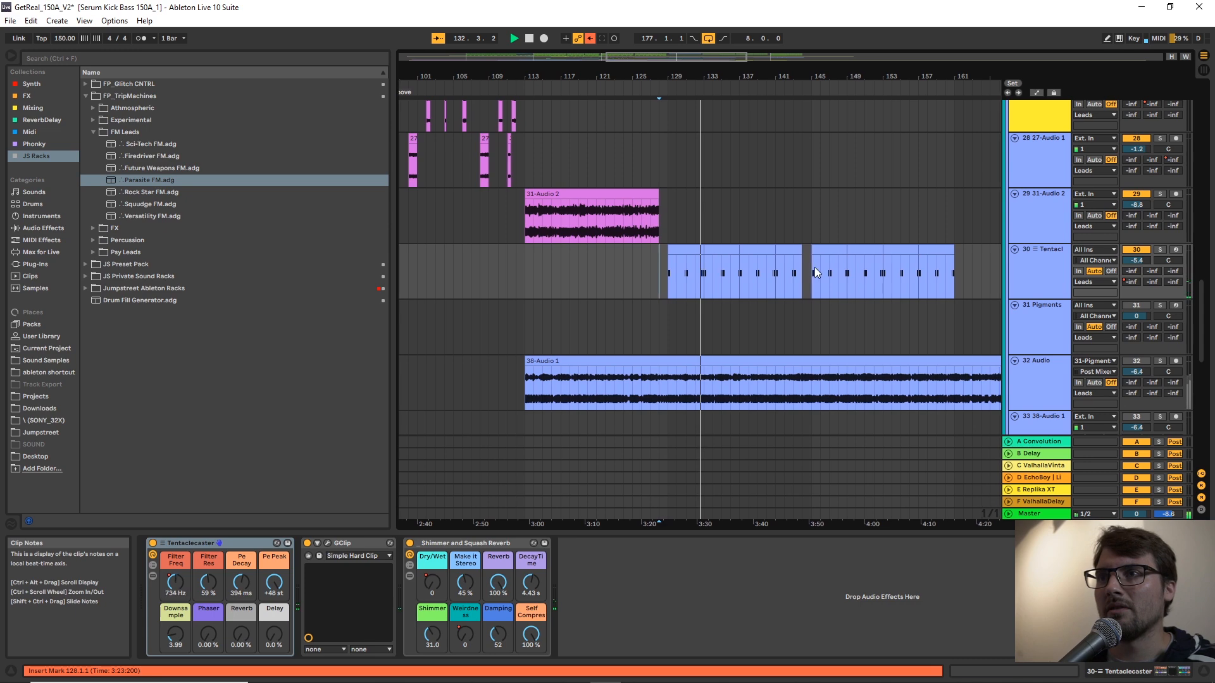
Loop bars 129 to 145 along track 30's first clip and insert a MIDI track below the Max Disintegration track.
{"action": "left_click_drag", "start_coordinate": [815, 272], "coordinate": [670, 267]}
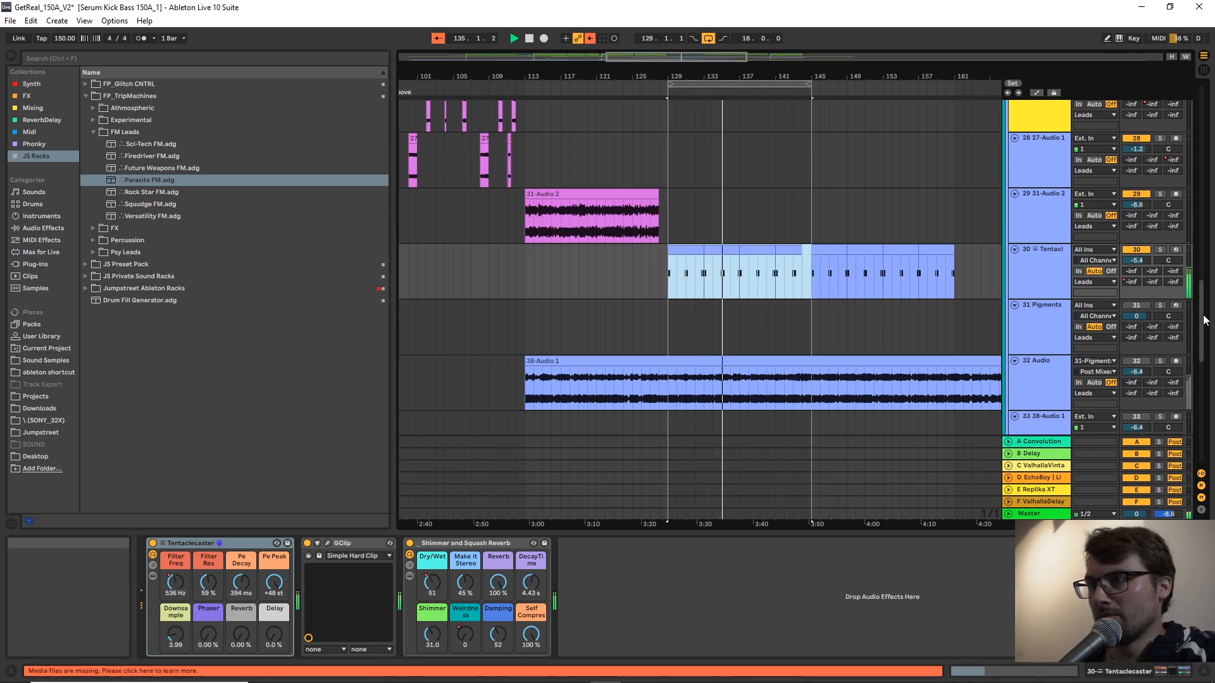
{"action": "left_click_drag", "start_coordinate": [1204, 319], "coordinate": [1204, 408]}
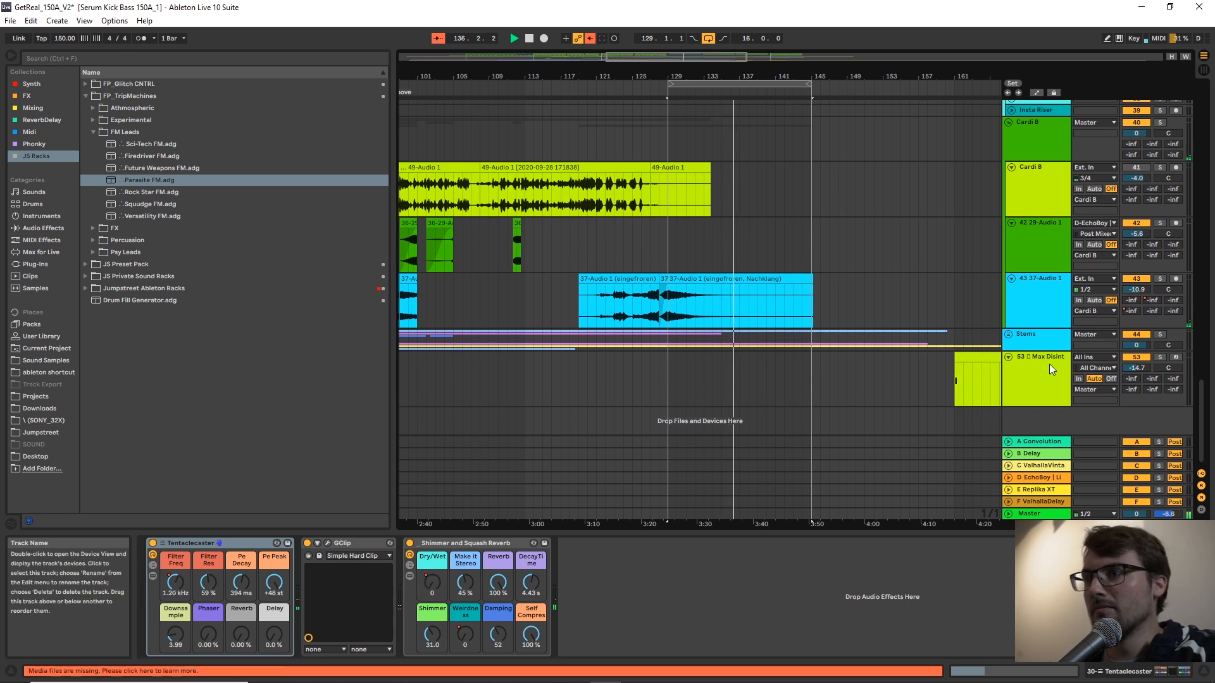
{"action": "right_click", "coordinate": [1054, 420]}
{"action": "left_click", "coordinate": [1065, 434]}
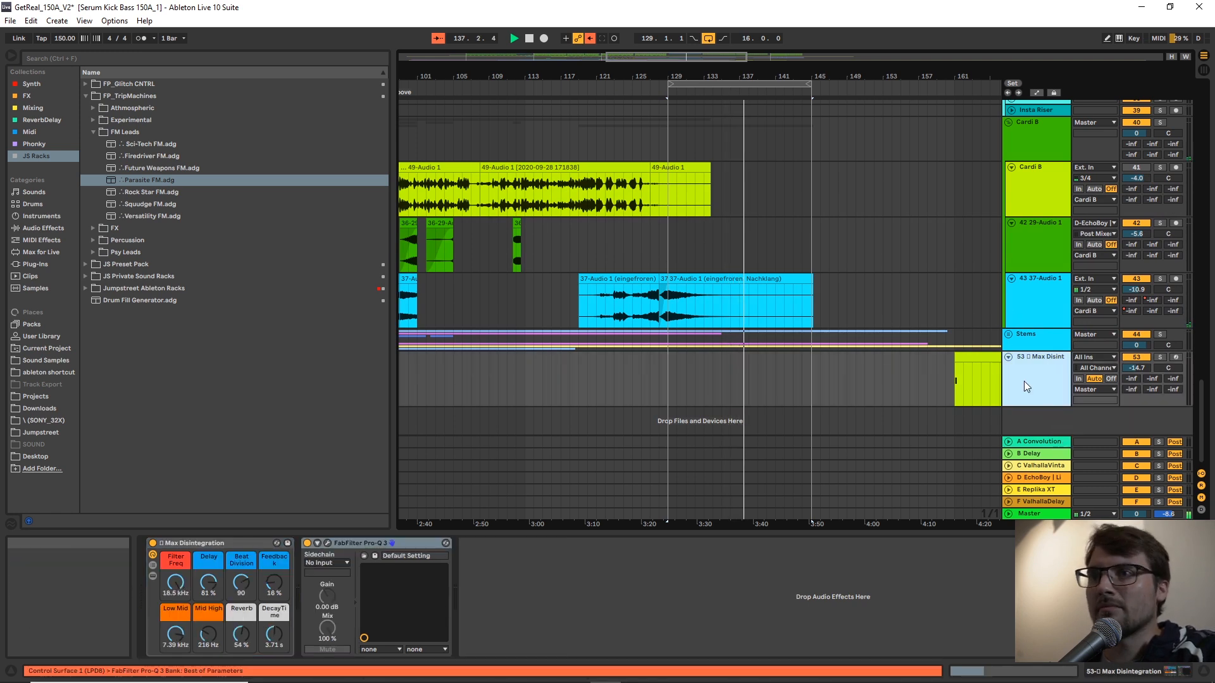
Stop playback and create an empty MIDI clip from bar 129 to 145 on the new MIDI track.
{"action": "left_click", "coordinate": [796, 83]}
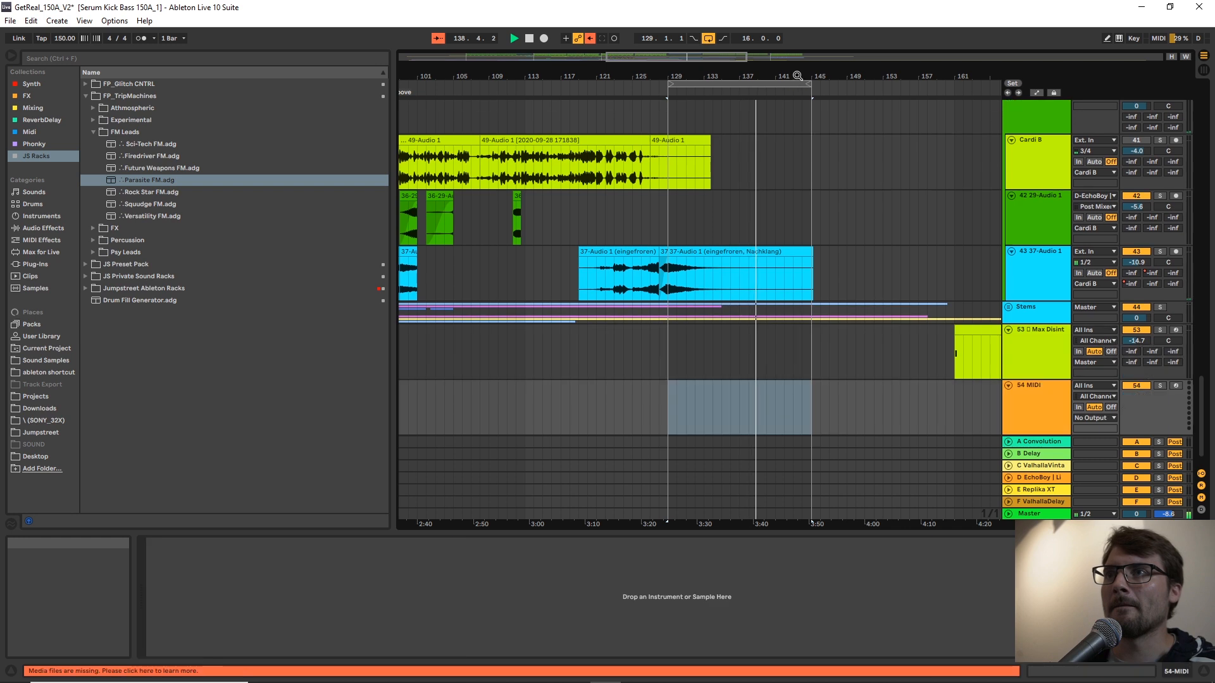
{"action": "left_click_drag", "start_coordinate": [799, 73], "coordinate": [798, 142]}
{"action": "key", "text": "space"}
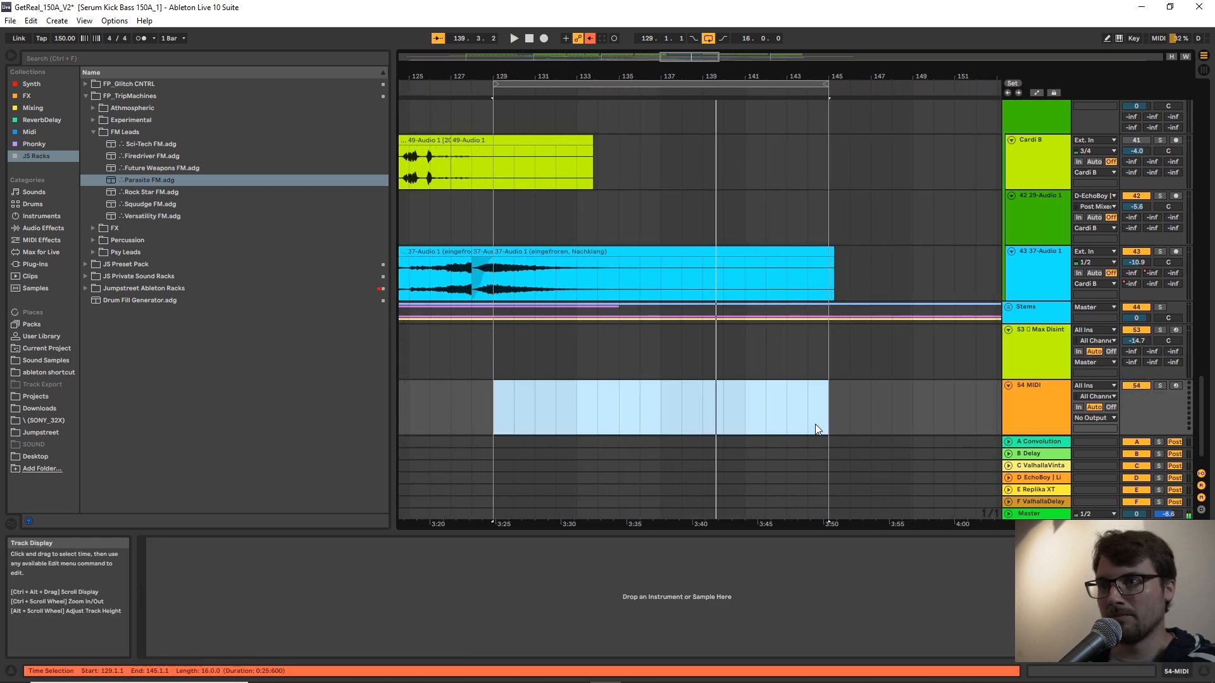
{"action": "left_click_drag", "start_coordinate": [835, 407], "coordinate": [499, 409]}
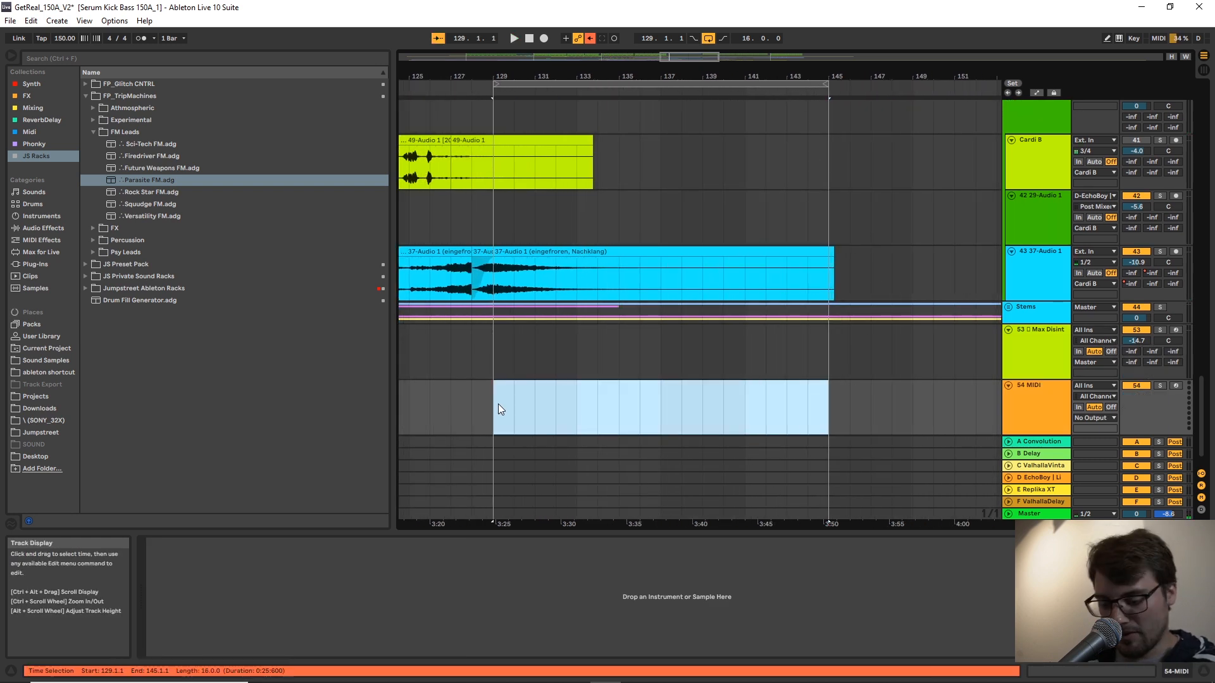
{"action": "key", "text": "ctrl+shift+m"}
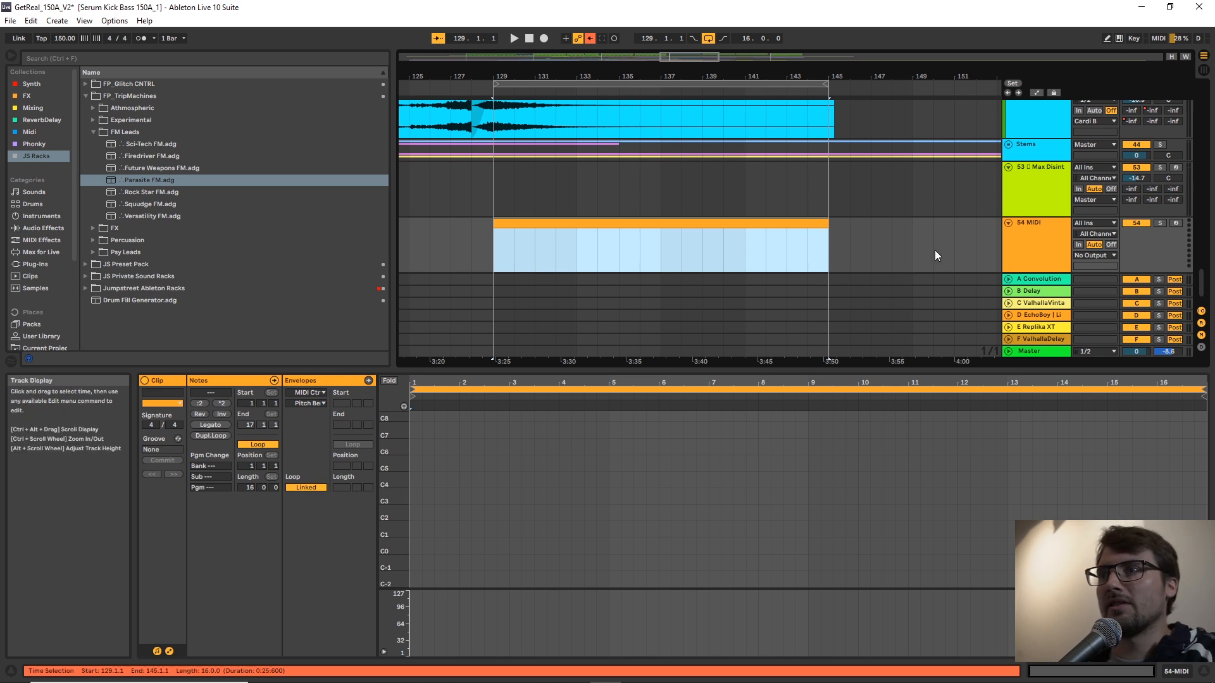
Load the Battling Magnets rack from the FP_TripMachines Experimental folder onto the new MIDI track.
{"action": "left_click", "coordinate": [1036, 238]}
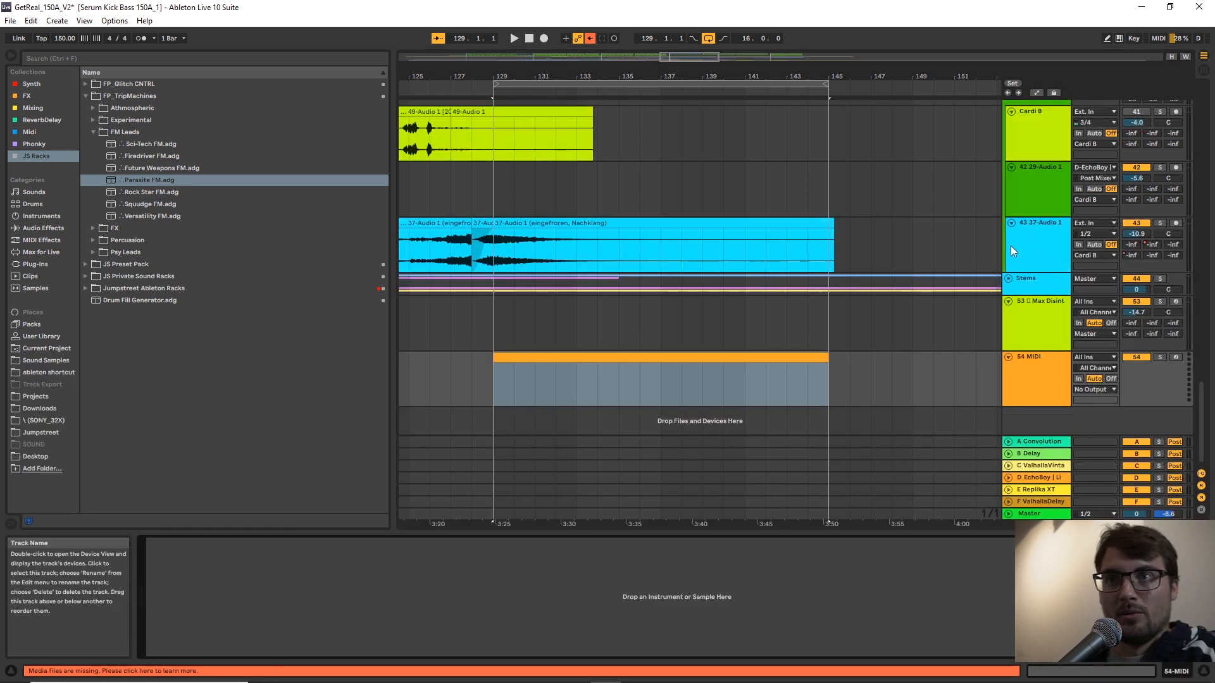
{"action": "left_click", "coordinate": [91, 131]}
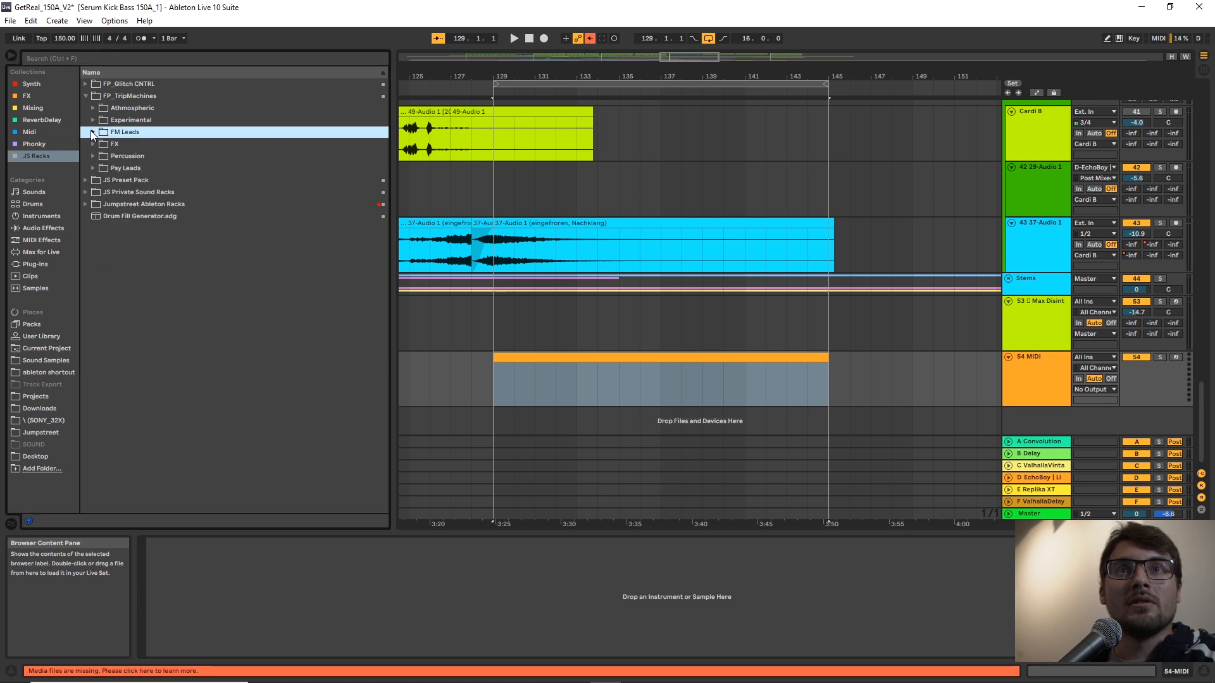
{"action": "left_click", "coordinate": [90, 122]}
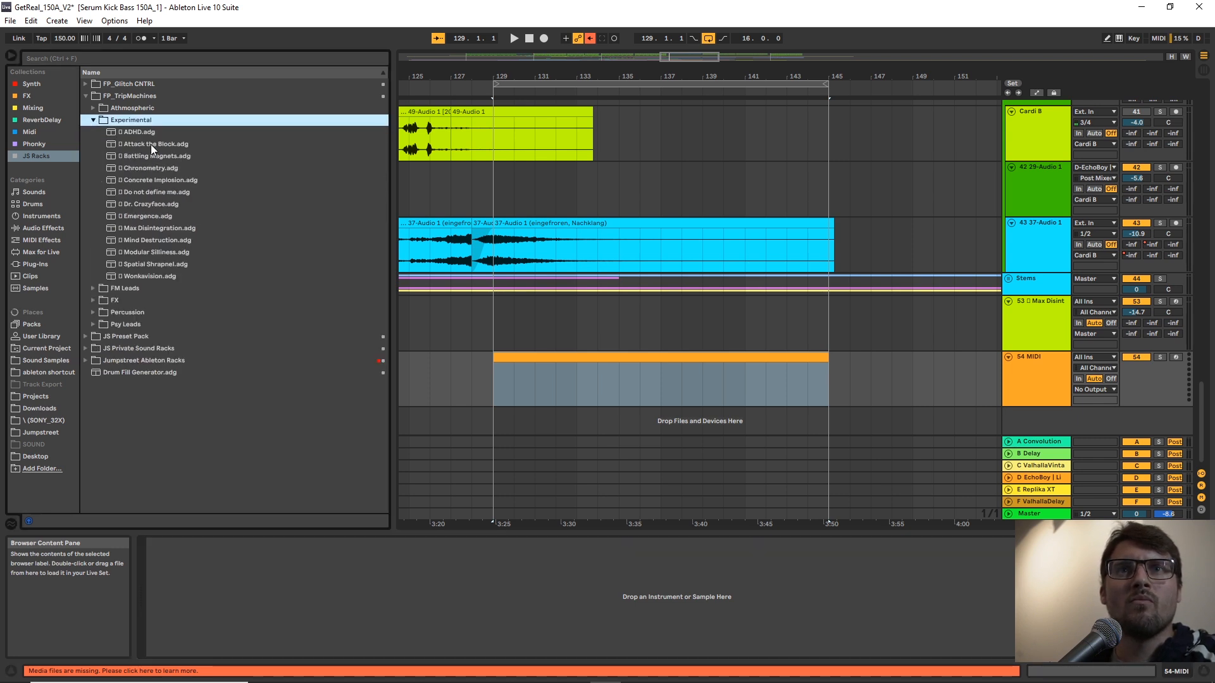
{"action": "left_click_drag", "start_coordinate": [153, 158], "coordinate": [312, 332]}
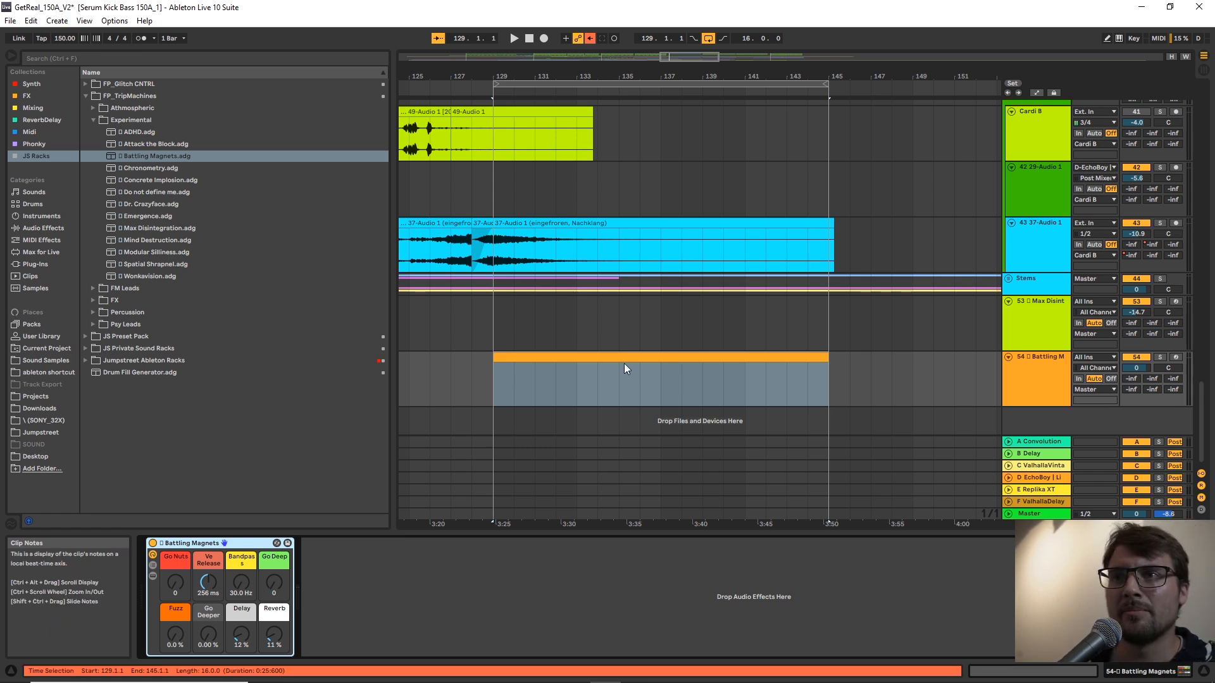
Add a C3 note spanning all 16 bars of the new MIDI clip and show the Battling Magnets rack again.
{"action": "double_click", "coordinate": [640, 355]}
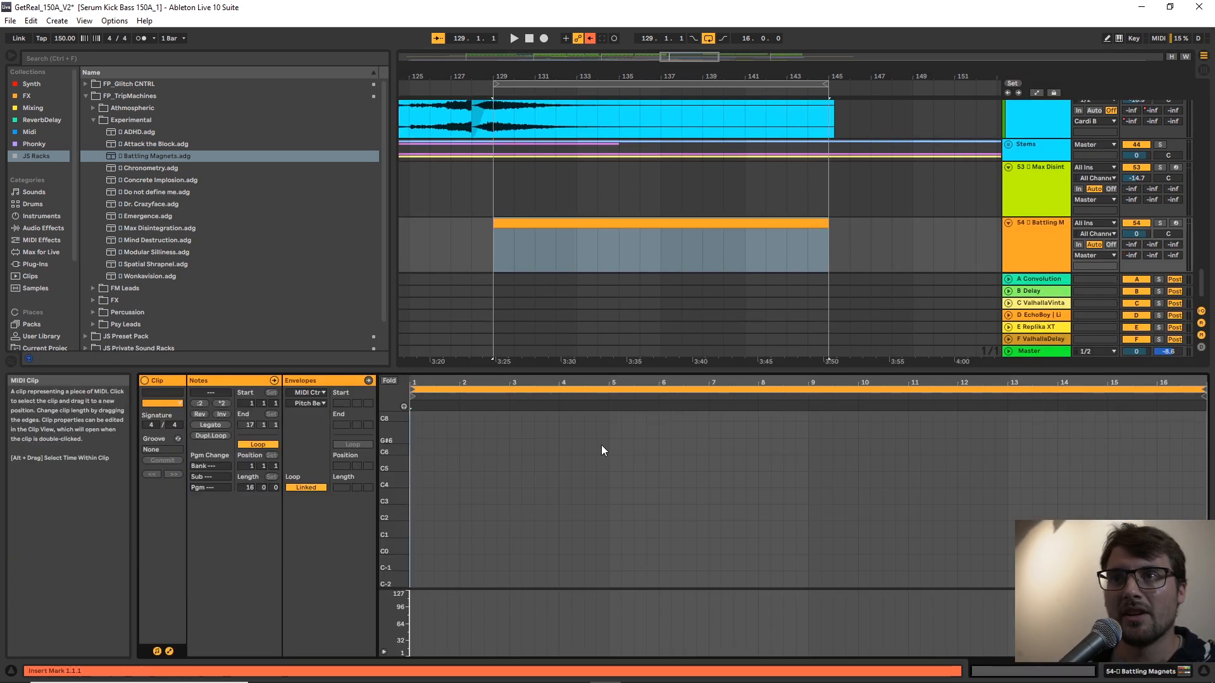
{"action": "left_click_drag", "start_coordinate": [388, 501], "coordinate": [1112, 495]}
{"action": "double_click", "coordinate": [415, 476]}
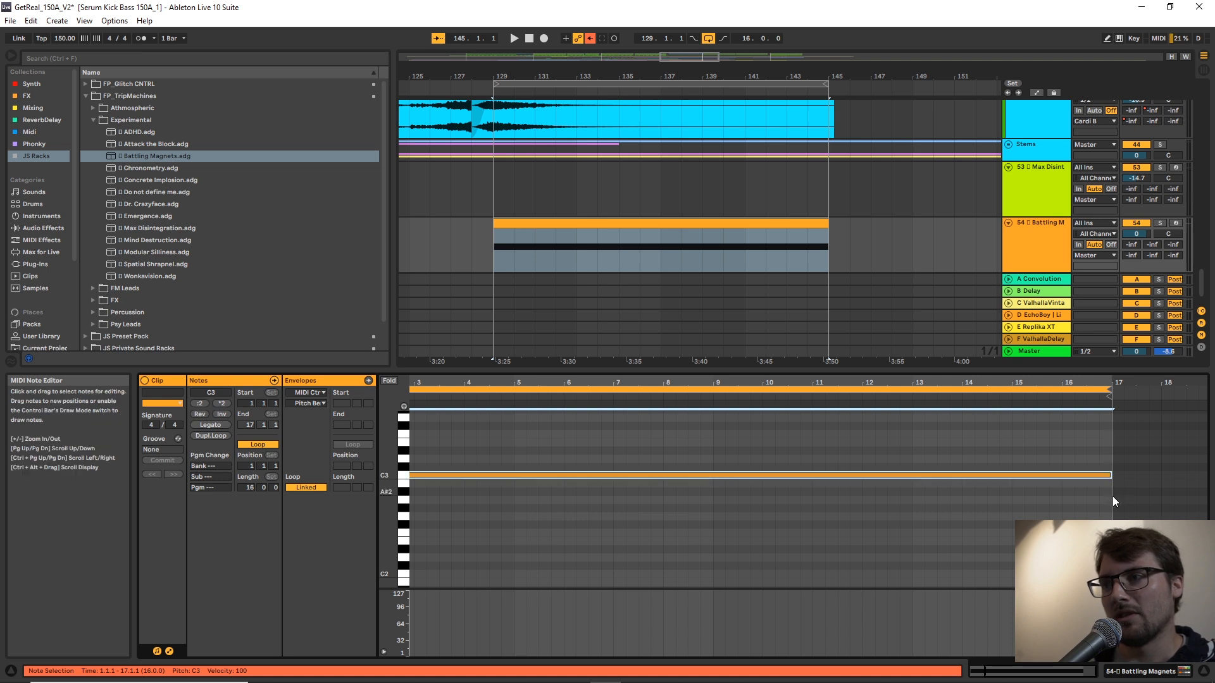
{"action": "double_click", "coordinate": [1034, 234]}
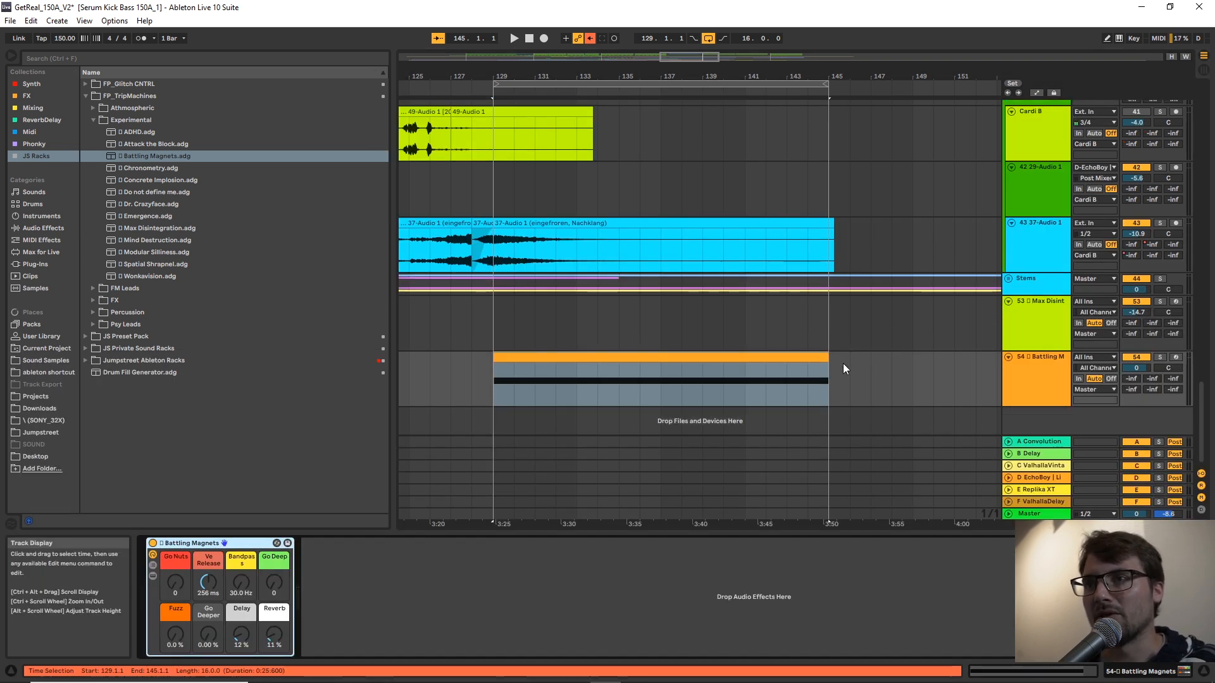
Play the Battling Magnets clip from bar 129 and set its track volume to -8.4.
{"action": "left_click", "coordinate": [778, 359]}
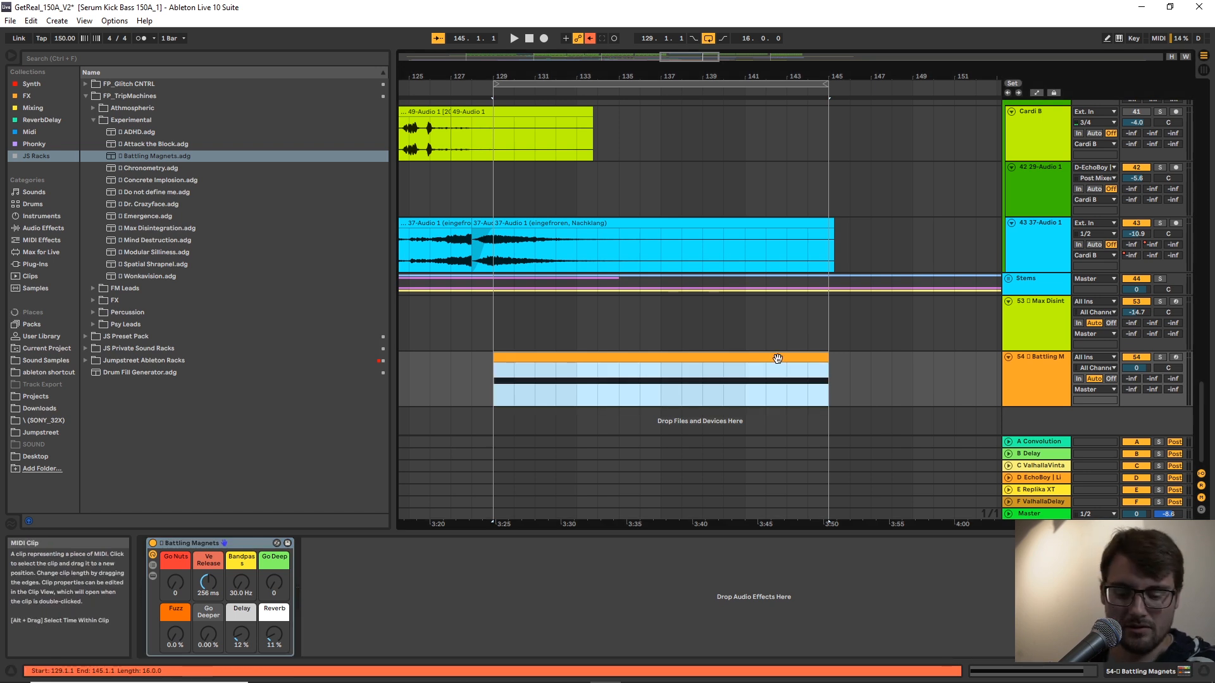
{"action": "key", "text": "space"}
{"action": "mouse_move", "coordinate": [1126, 369]}
{"action": "left_mouse_down"}
{"action": "mouse_move", "coordinate": [1127, 396]}
{"action": "mouse_move", "coordinate": [1143, 360]}
{"action": "left_mouse_up"}
{"action": "left_click", "coordinate": [1043, 378]}
{"action": "key", "text": "s"}
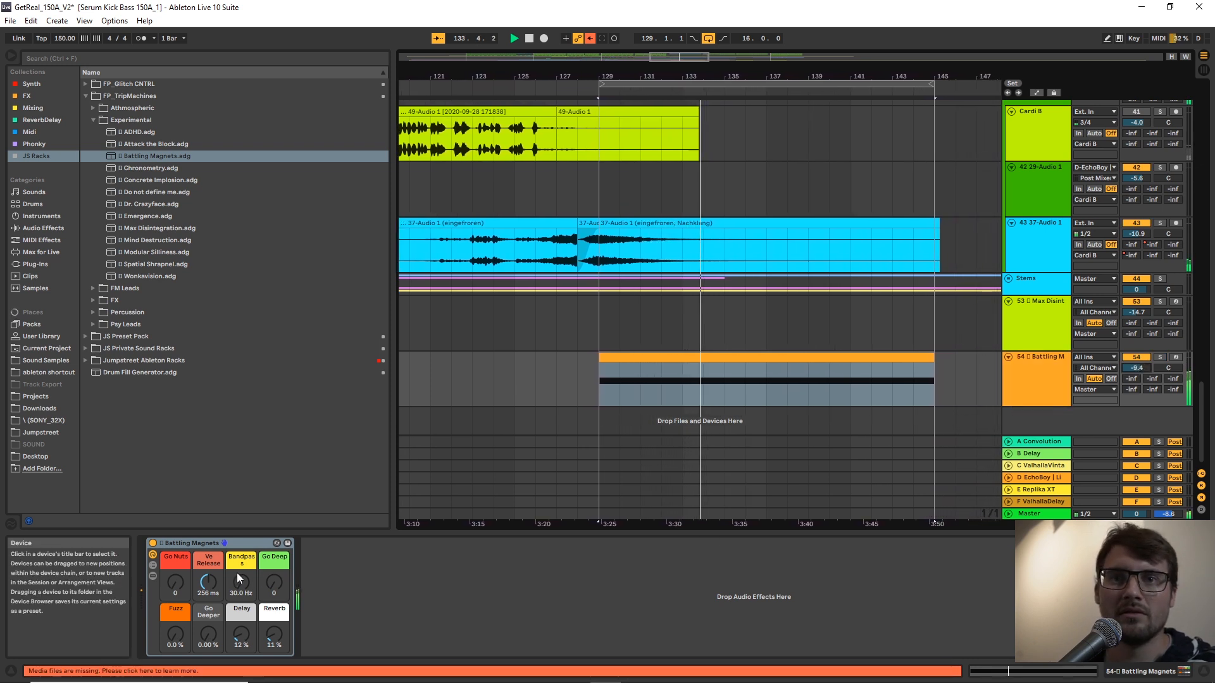
Try Go Nuts at 81, set it to 35 with Ve Release at 32.0 ms, and stop playback.
{"action": "left_click_drag", "start_coordinate": [177, 584], "coordinate": [177, 537]}
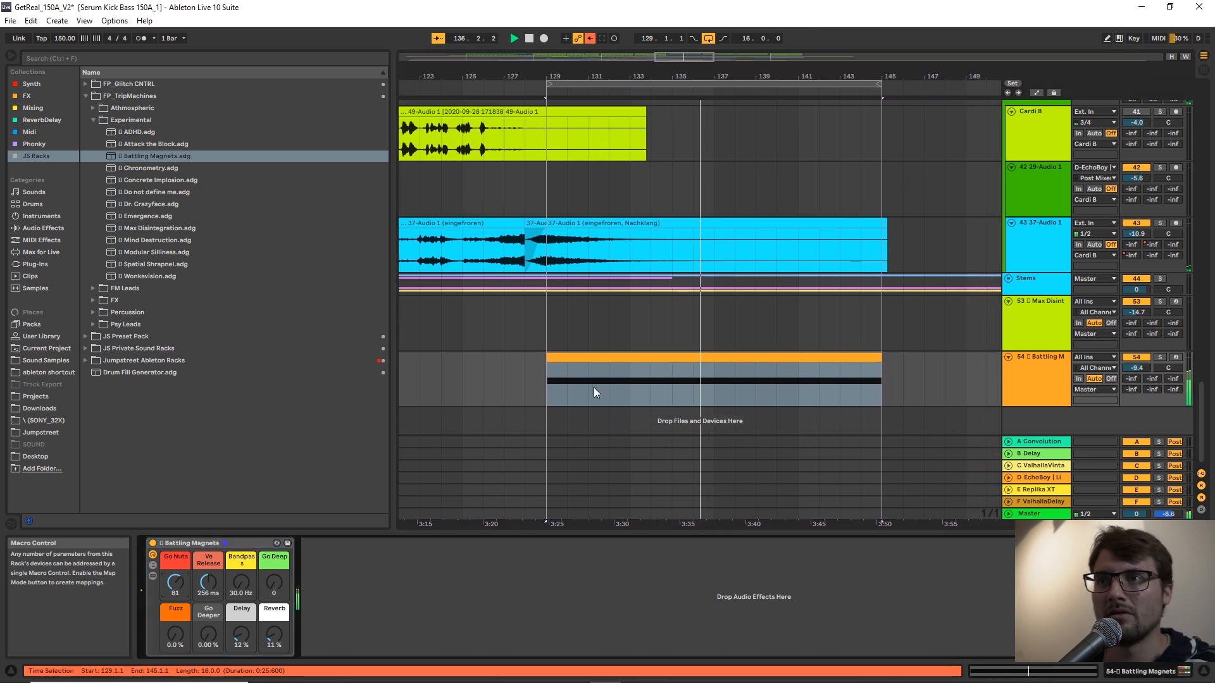
{"action": "left_click", "coordinate": [708, 392]}
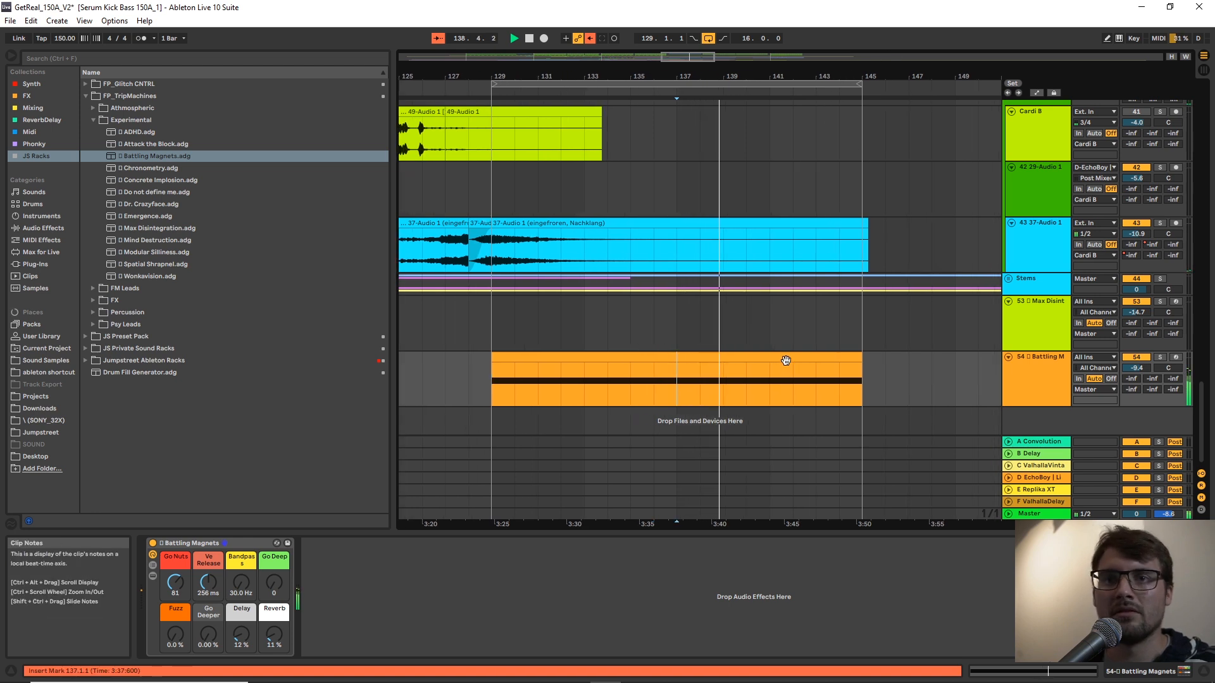
{"action": "left_click_drag", "start_coordinate": [175, 581], "coordinate": [209, 620]}
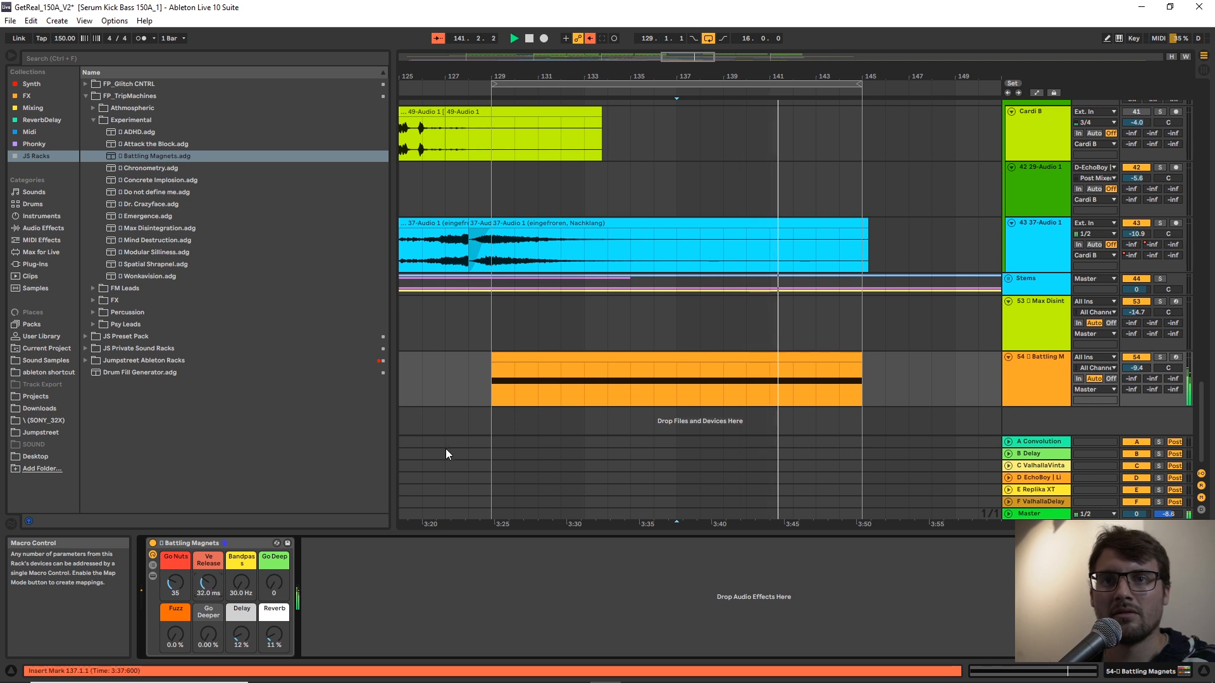
{"action": "left_click", "coordinate": [748, 375]}
{"action": "key", "text": "space"}
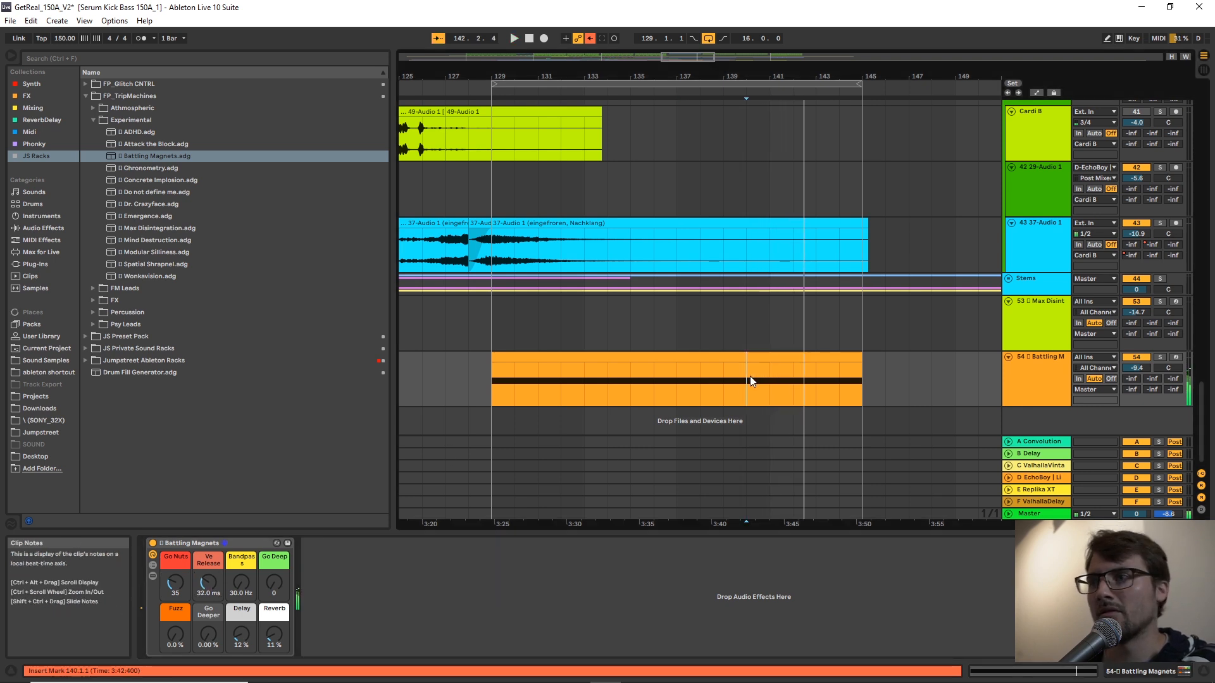
Show the devices inside the Battling Magnets rack and unfold the SpaceWar Simpler.
{"action": "left_click", "coordinate": [779, 357]}
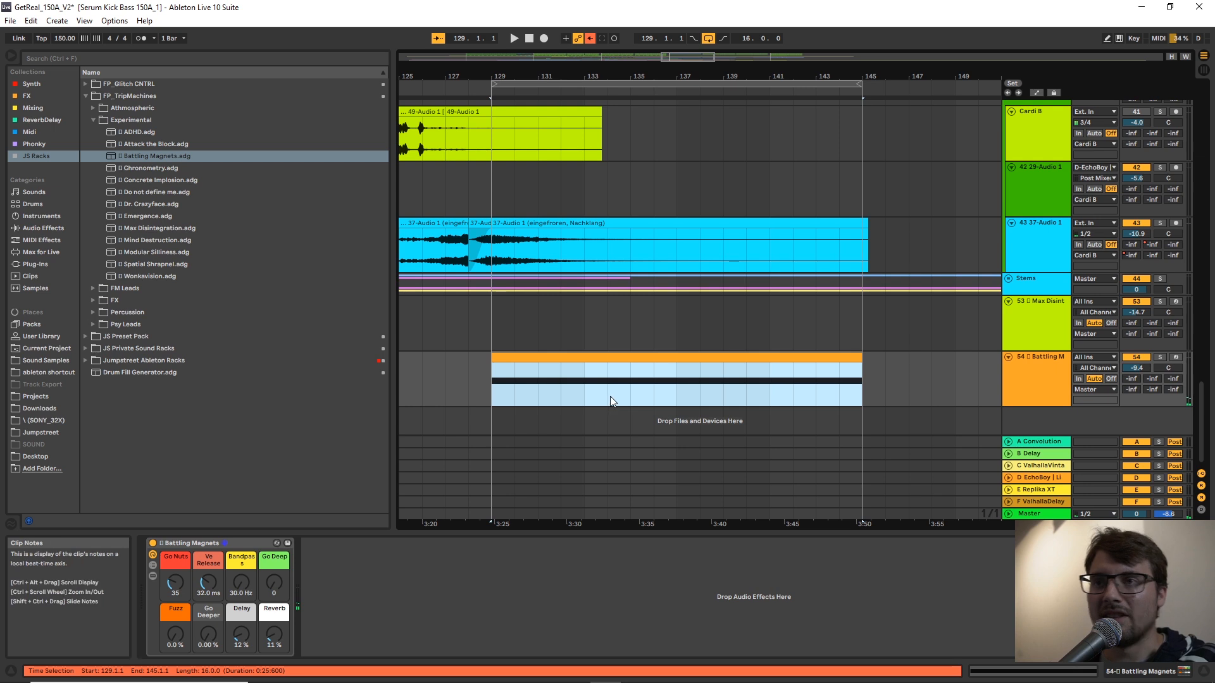
{"action": "left_click", "coordinate": [154, 576]}
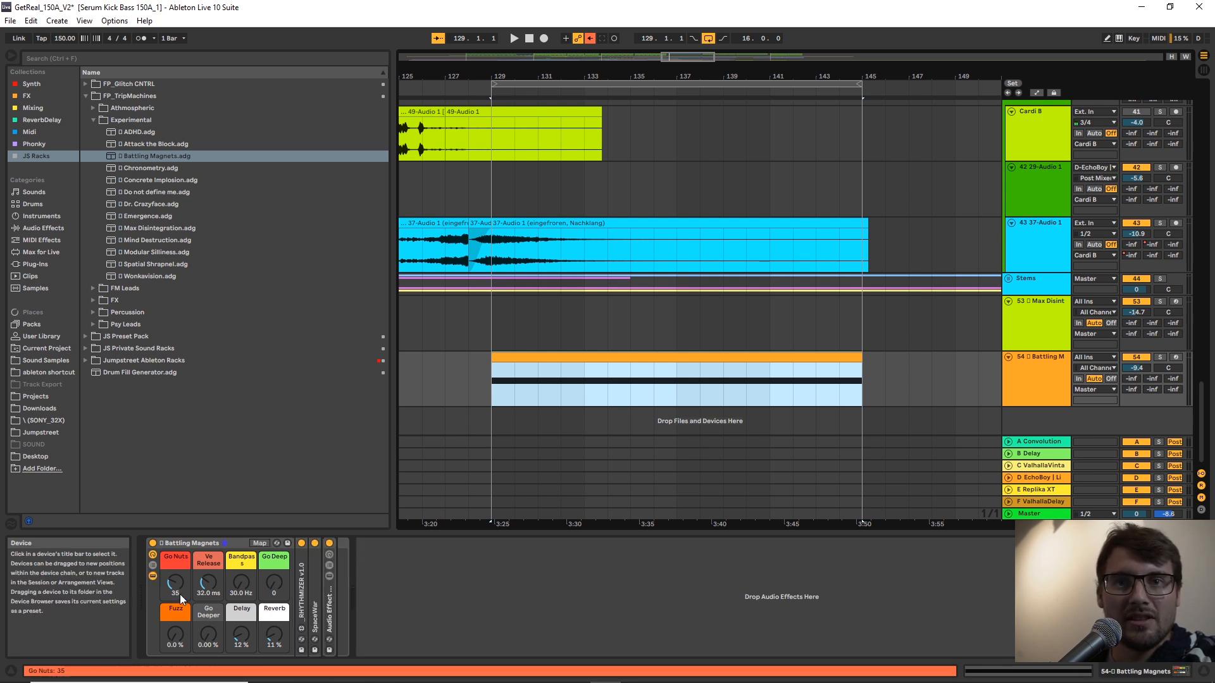
{"action": "double_click", "coordinate": [314, 591]}
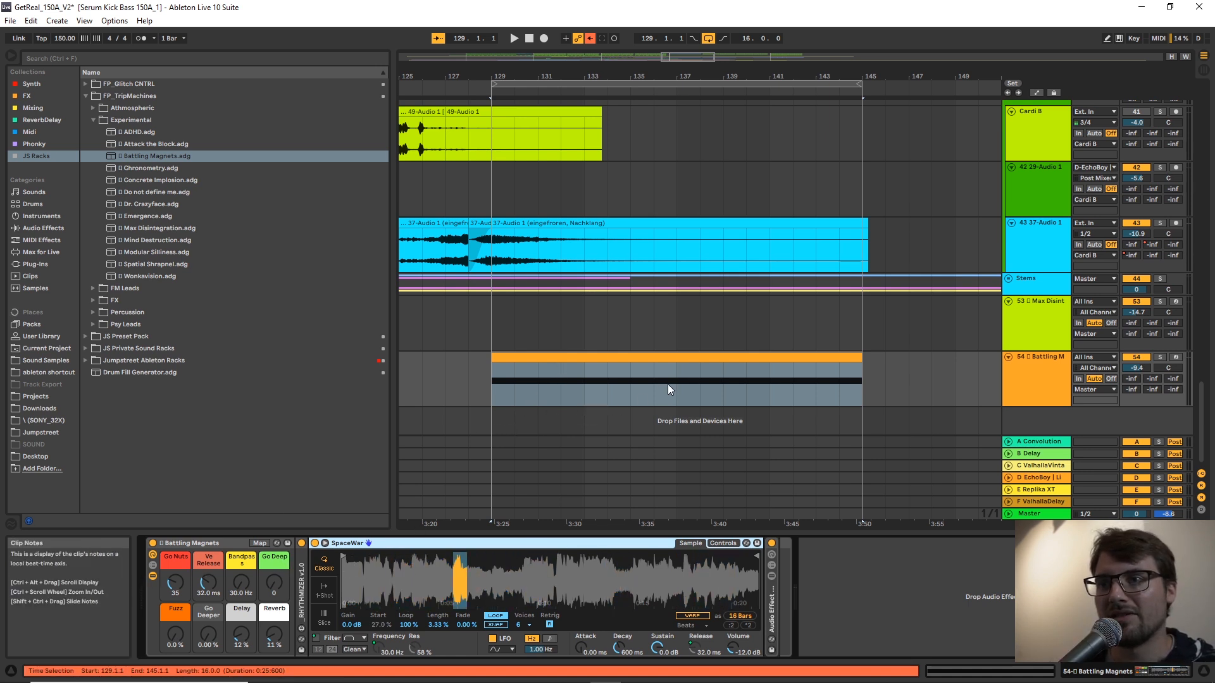
{"action": "right_click", "coordinate": [683, 396]}
{"action": "left_click", "coordinate": [682, 396]}
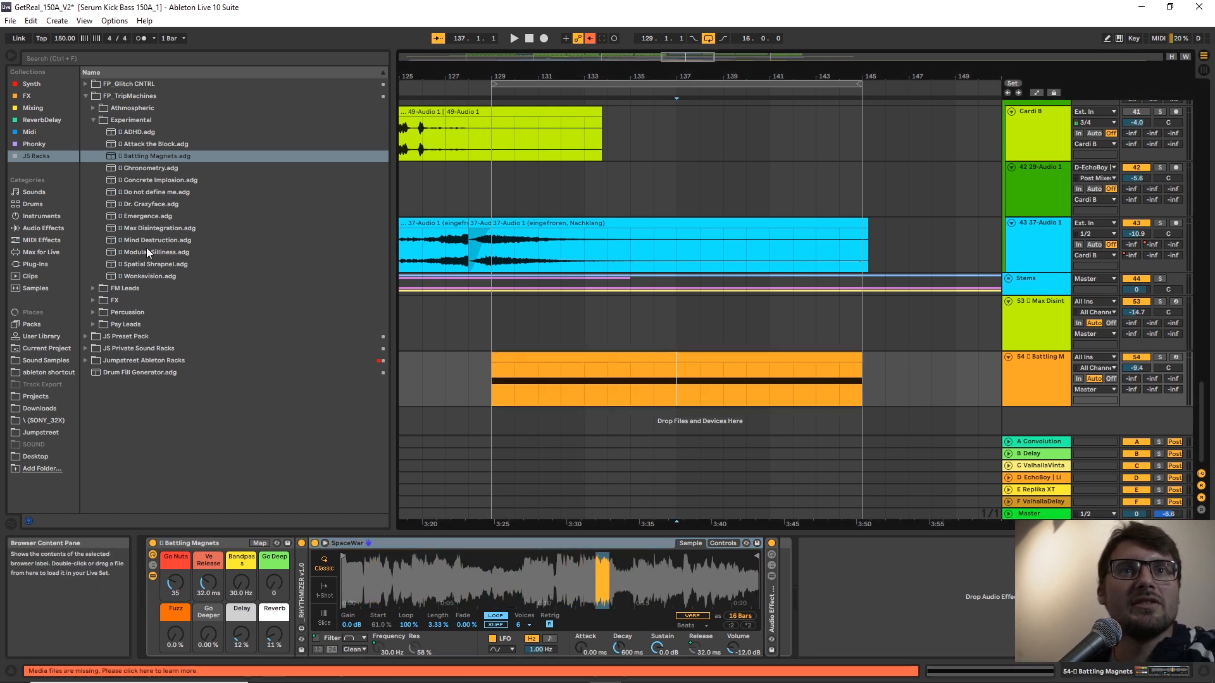
Audition samples from the Glitchland - 147BPM folder in Sound Samples and load 18 Glitchland - GCN1 Futurephonic.wav into the rack's Simpler.
{"action": "left_click", "coordinate": [49, 361]}
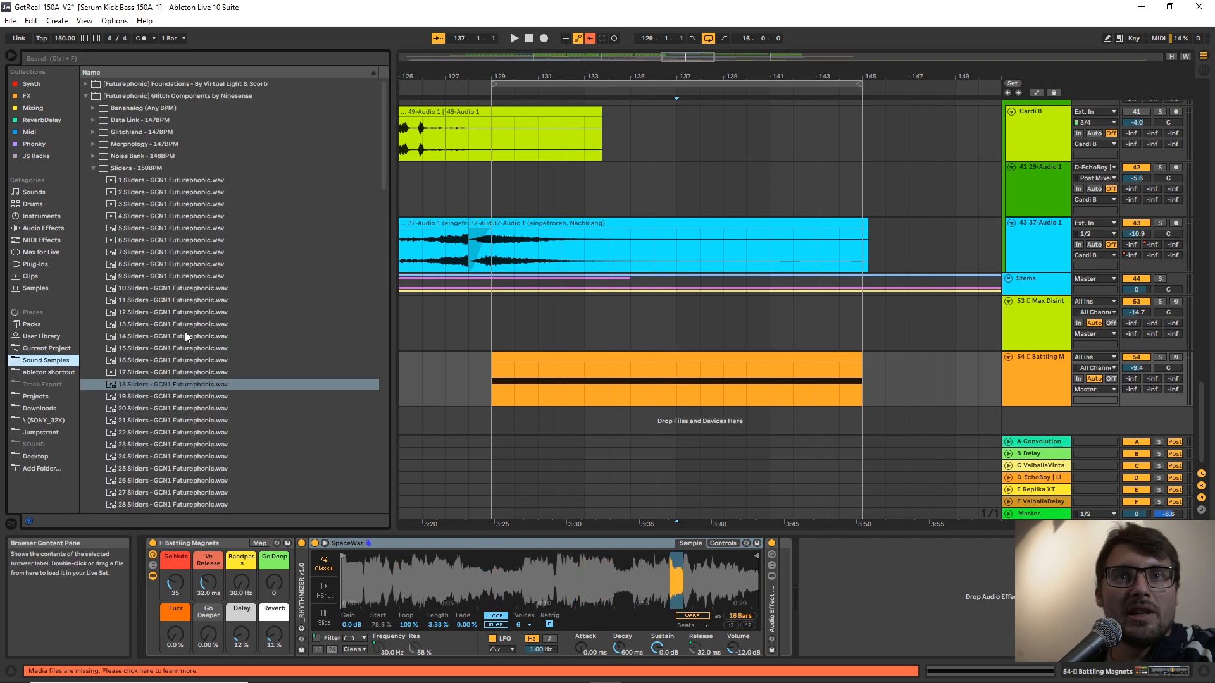
{"action": "left_click", "coordinate": [92, 131]}
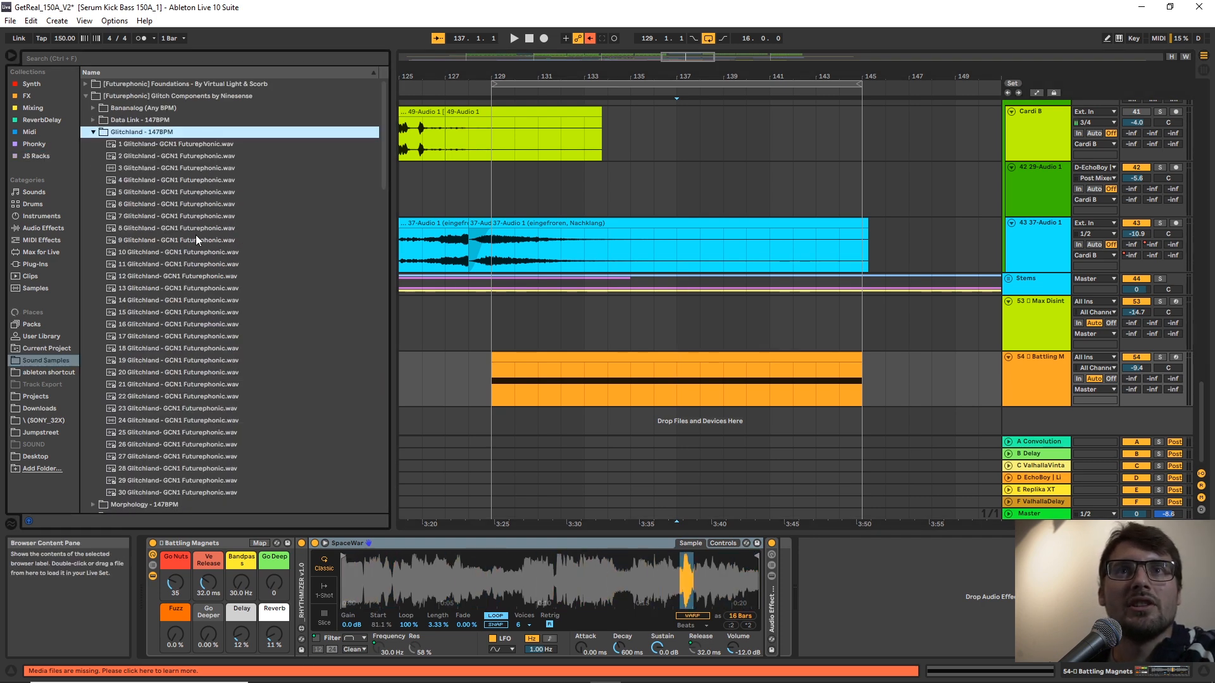
{"action": "scroll", "coordinate": [195, 236], "scroll_direction": "down", "scroll_amount": 1}
{"action": "scroll", "coordinate": [195, 235], "scroll_direction": "up", "scroll_amount": 1}
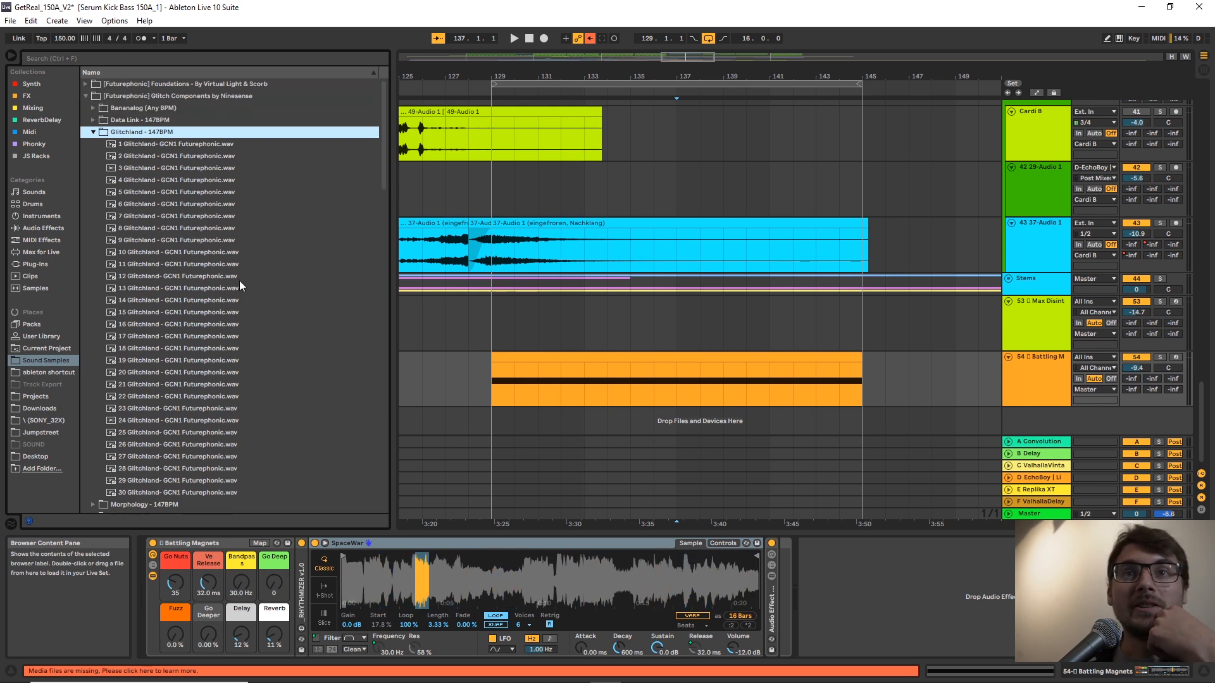
{"action": "scroll", "coordinate": [184, 231], "scroll_direction": "down", "scroll_amount": 1}
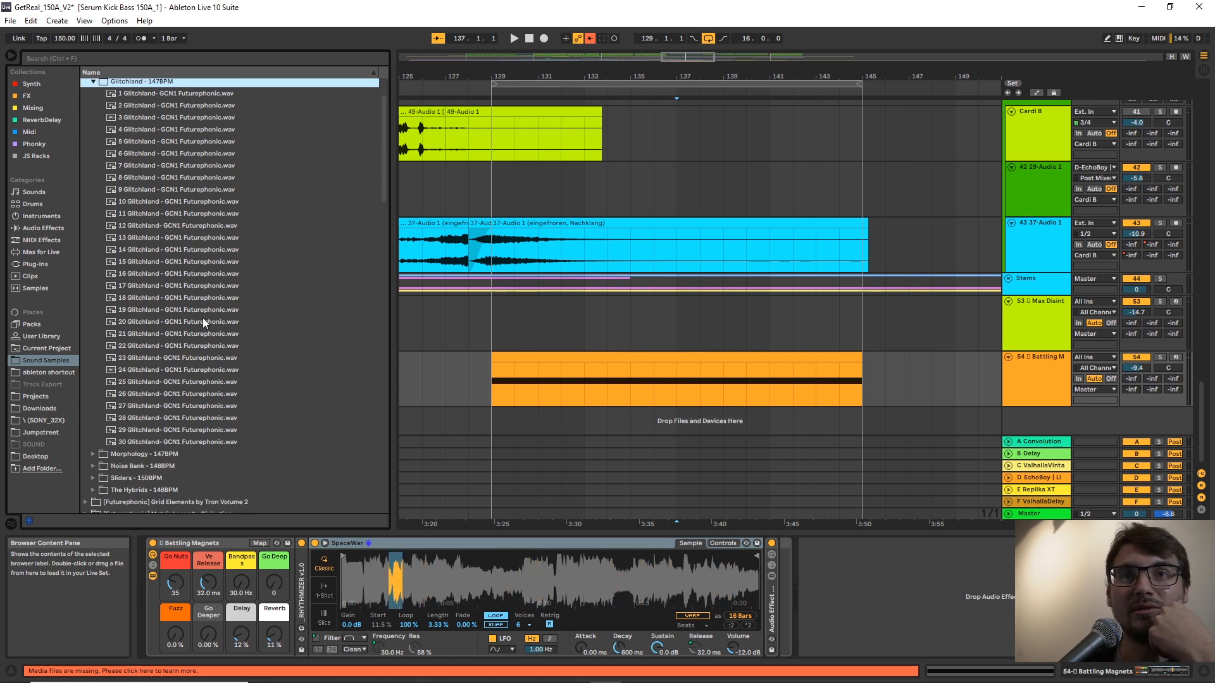
{"action": "left_click", "coordinate": [168, 310]}
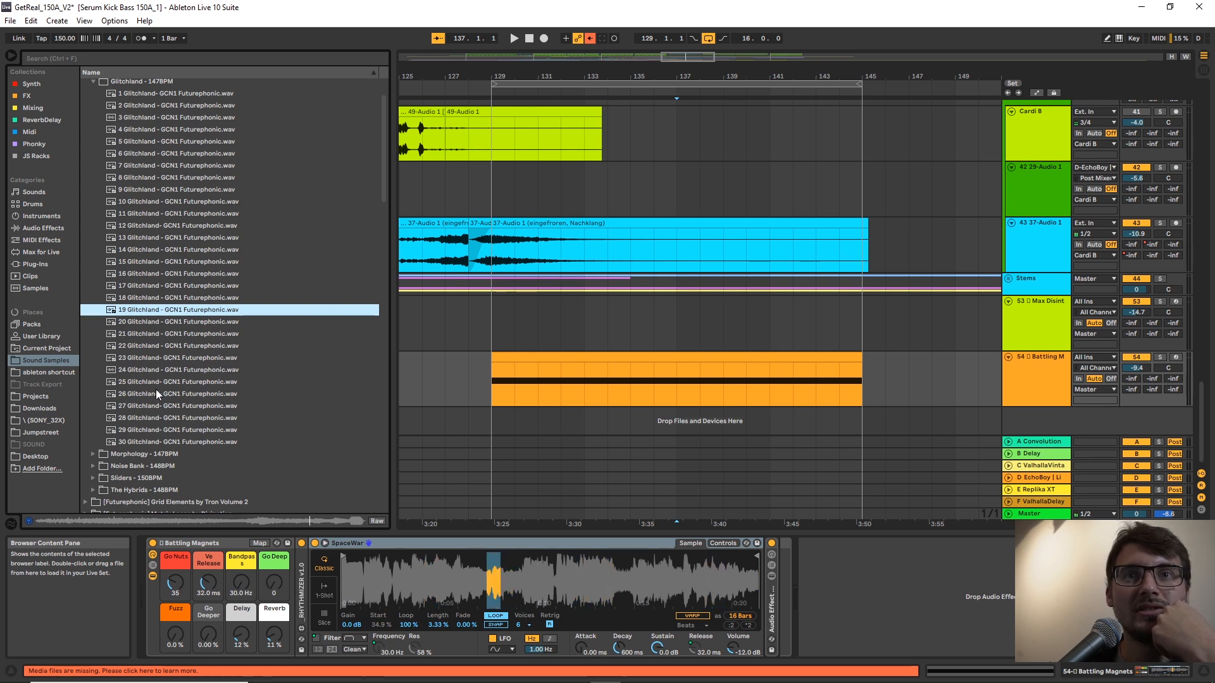
{"action": "left_click", "coordinate": [161, 324]}
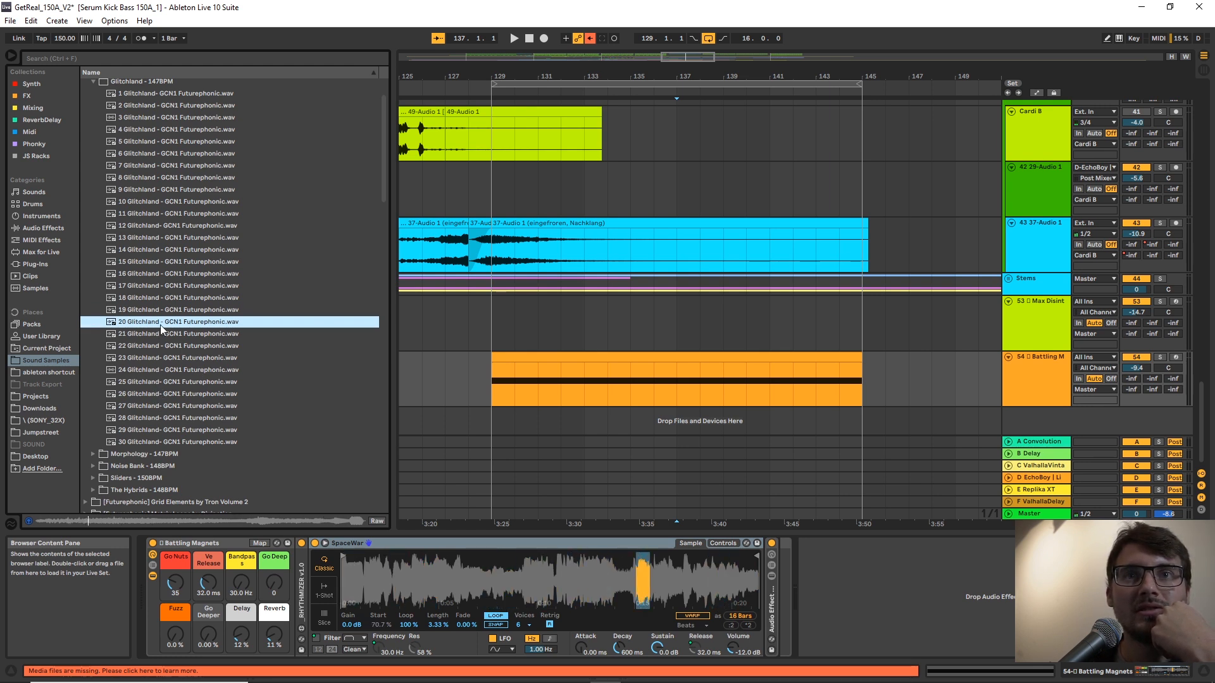
{"action": "left_click", "coordinate": [167, 338]}
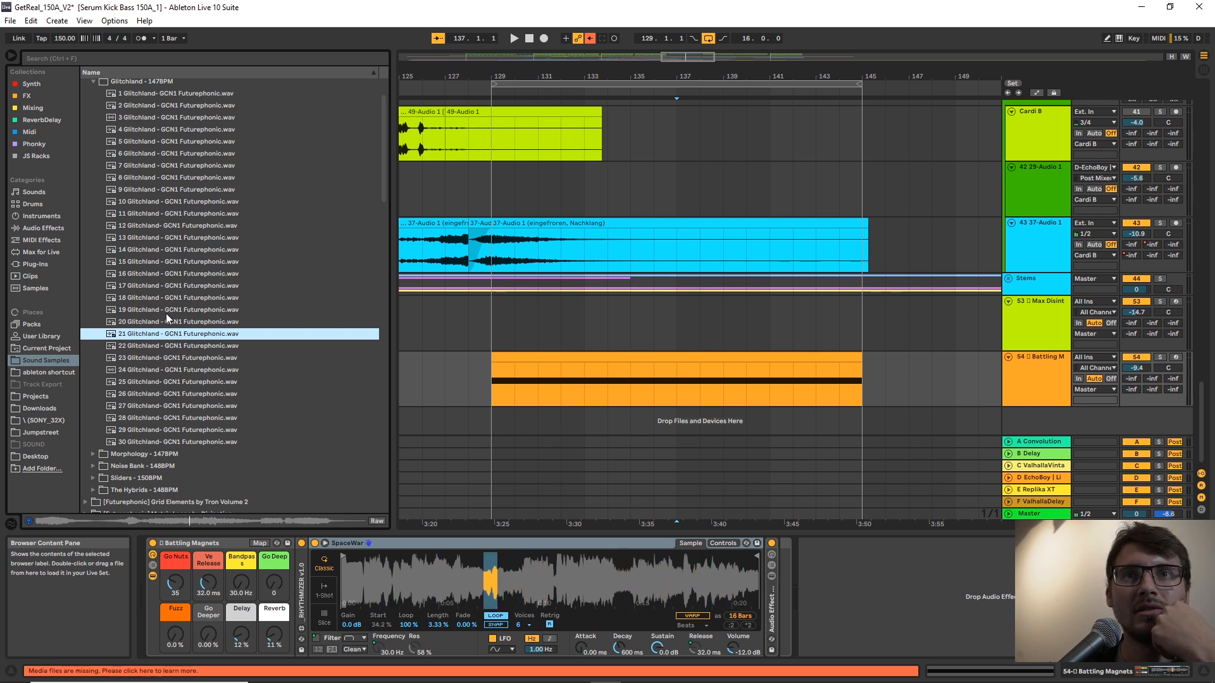
{"action": "left_click", "coordinate": [167, 313]}
{"action": "left_click", "coordinate": [172, 298]}
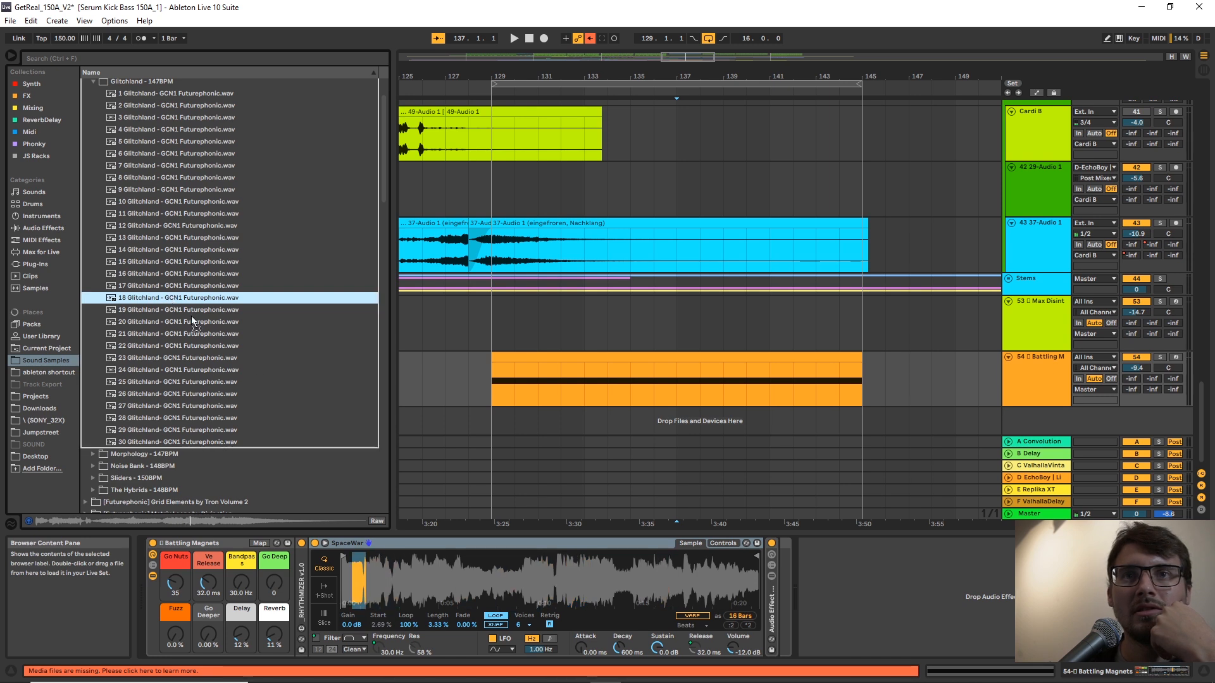
{"action": "left_click_drag", "start_coordinate": [514, 576], "coordinate": [513, 576]}
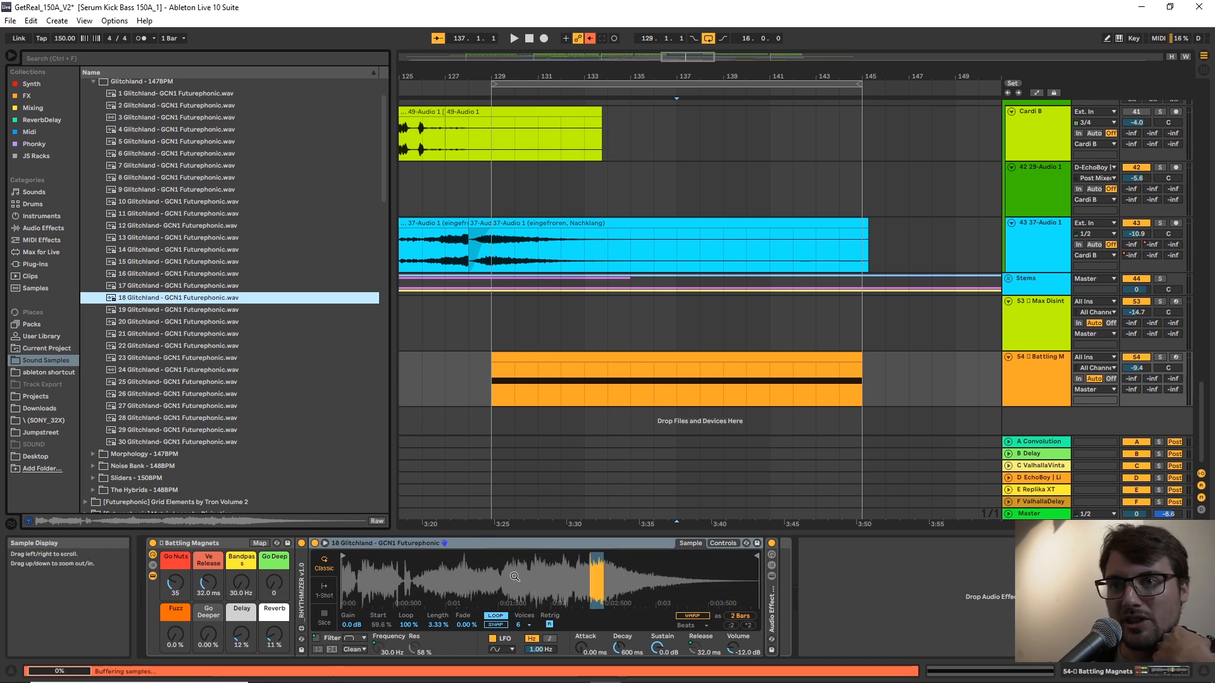
Play the Battling Magnets clip from bar 129 and shorten the Glitchland sample's end in the Simpler.
{"action": "left_click", "coordinate": [594, 360]}
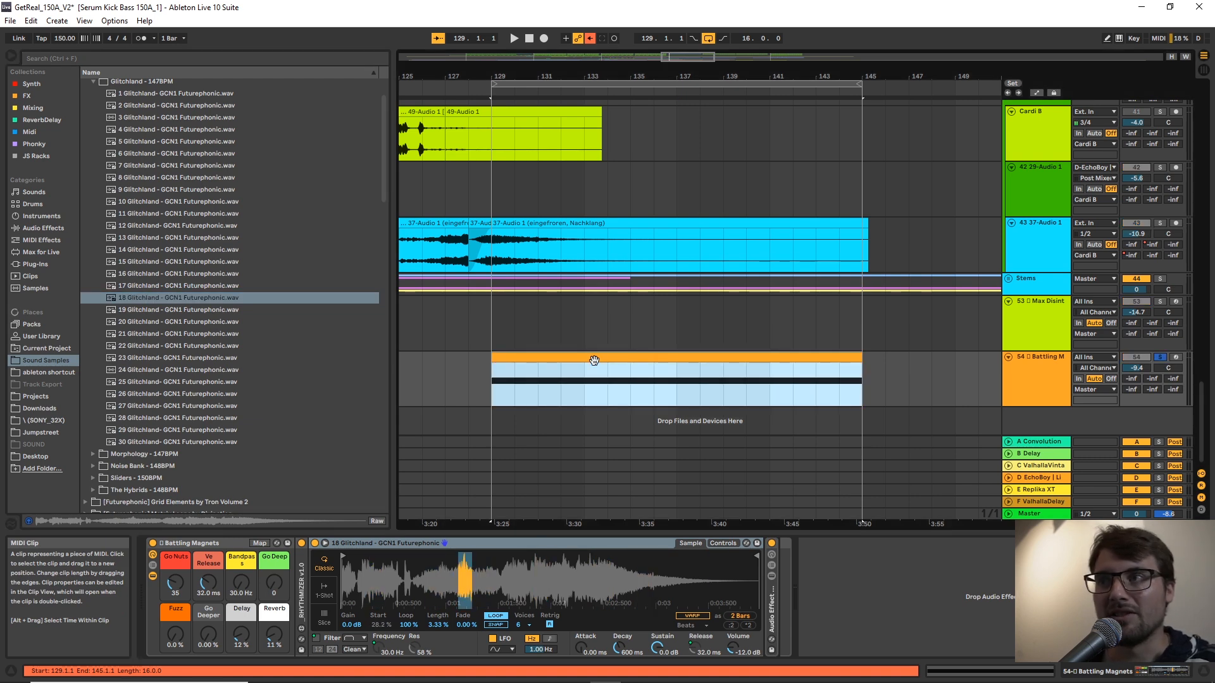
{"action": "key", "text": "space"}
{"action": "left_click_drag", "start_coordinate": [758, 557], "coordinate": [637, 559]}
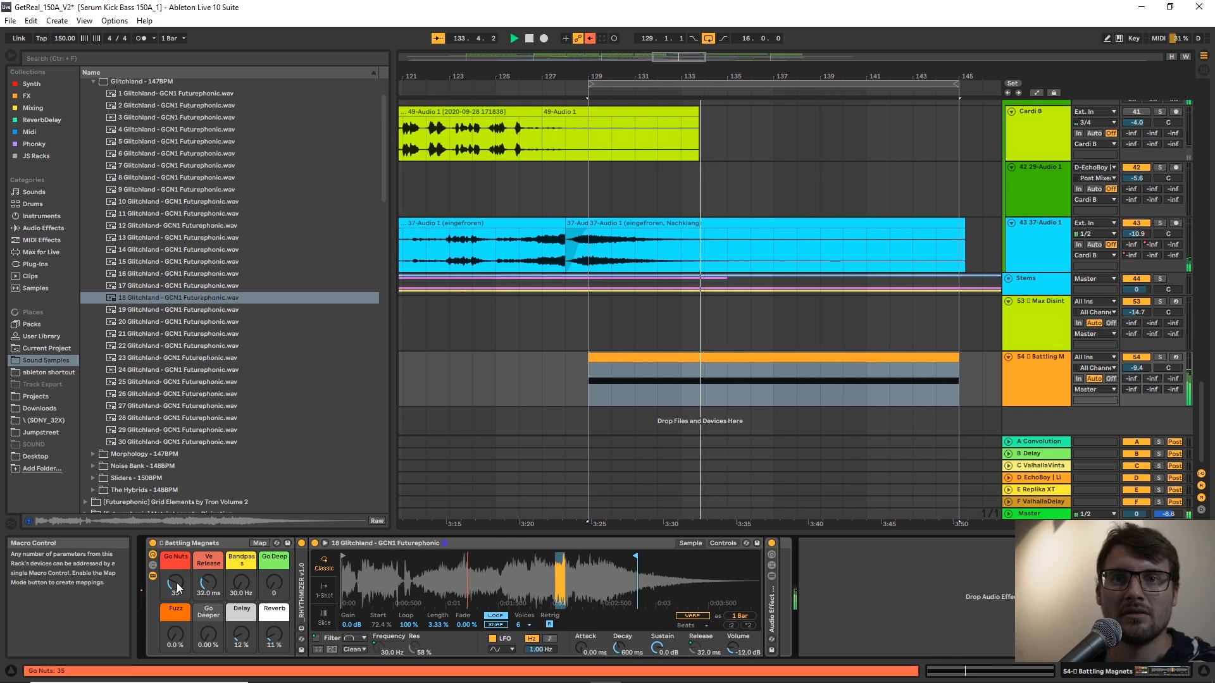
Set the rack's Go Nuts to 50, Go Deeper to 8.66 % and Reverb to 22 %, and stop playback.
{"action": "left_click_drag", "start_coordinate": [211, 640], "coordinate": [211, 607]}
{"action": "left_click_drag", "start_coordinate": [275, 640], "coordinate": [209, 659]}
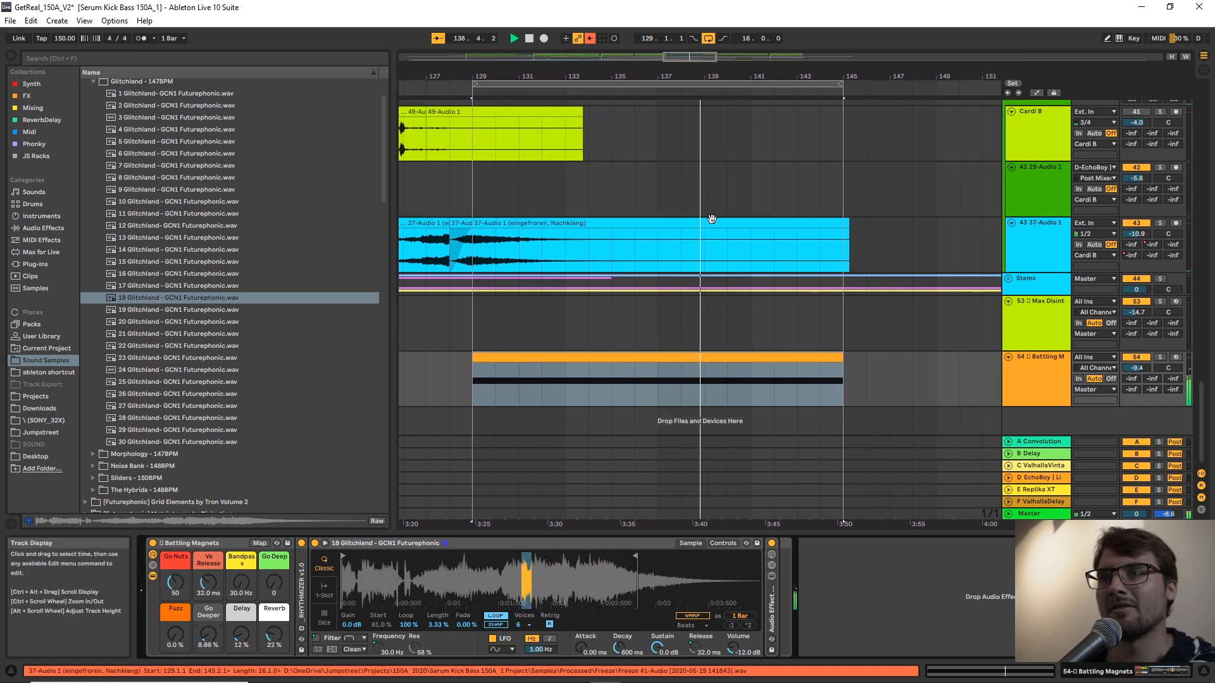
{"action": "key", "text": "space"}
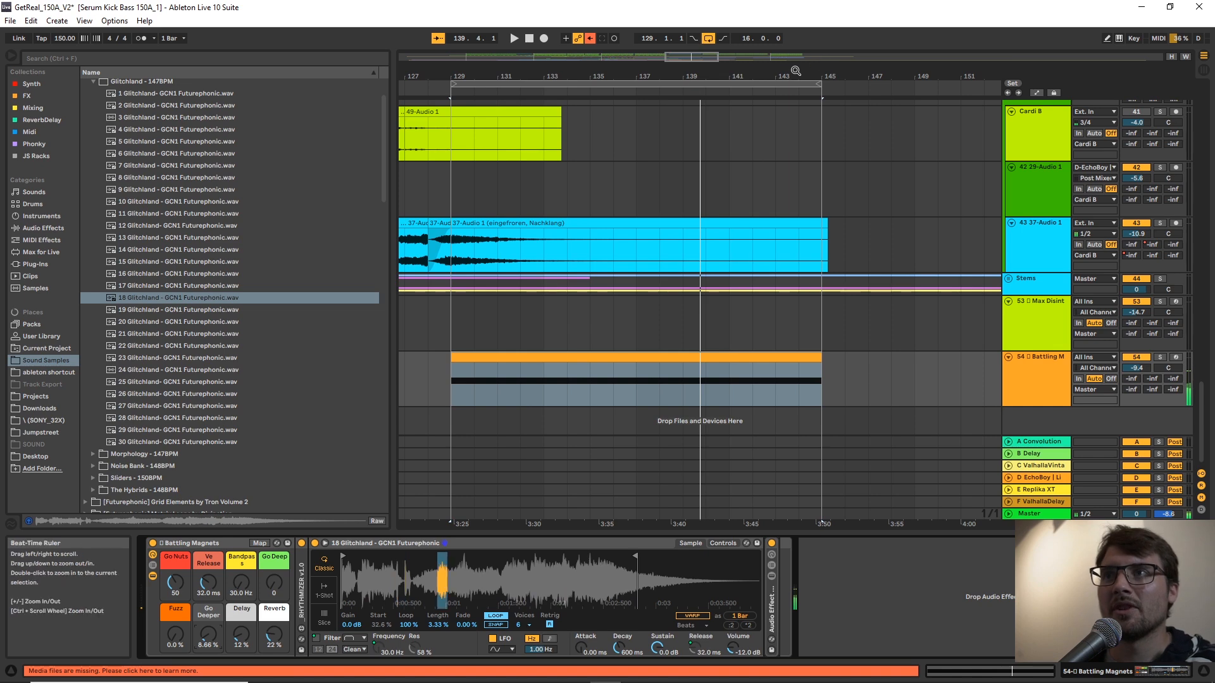
Solo the Cardi B vocal track, turn off its Voice CNTRL rack, and play the dry vocal from bar 112.
{"action": "left_click_drag", "start_coordinate": [794, 71], "coordinate": [835, 43]}
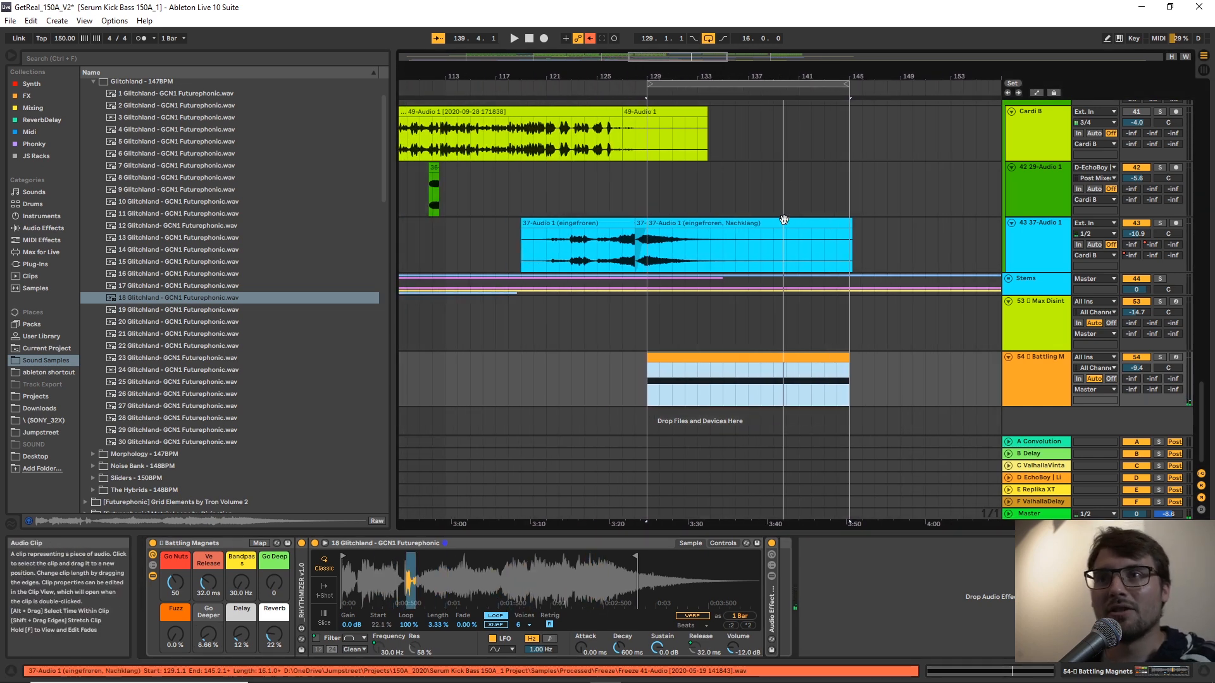
{"action": "scroll", "coordinate": [780, 226], "scroll_direction": "up", "scroll_amount": 2}
{"action": "scroll", "coordinate": [806, 234], "scroll_direction": "down", "scroll_amount": 2}
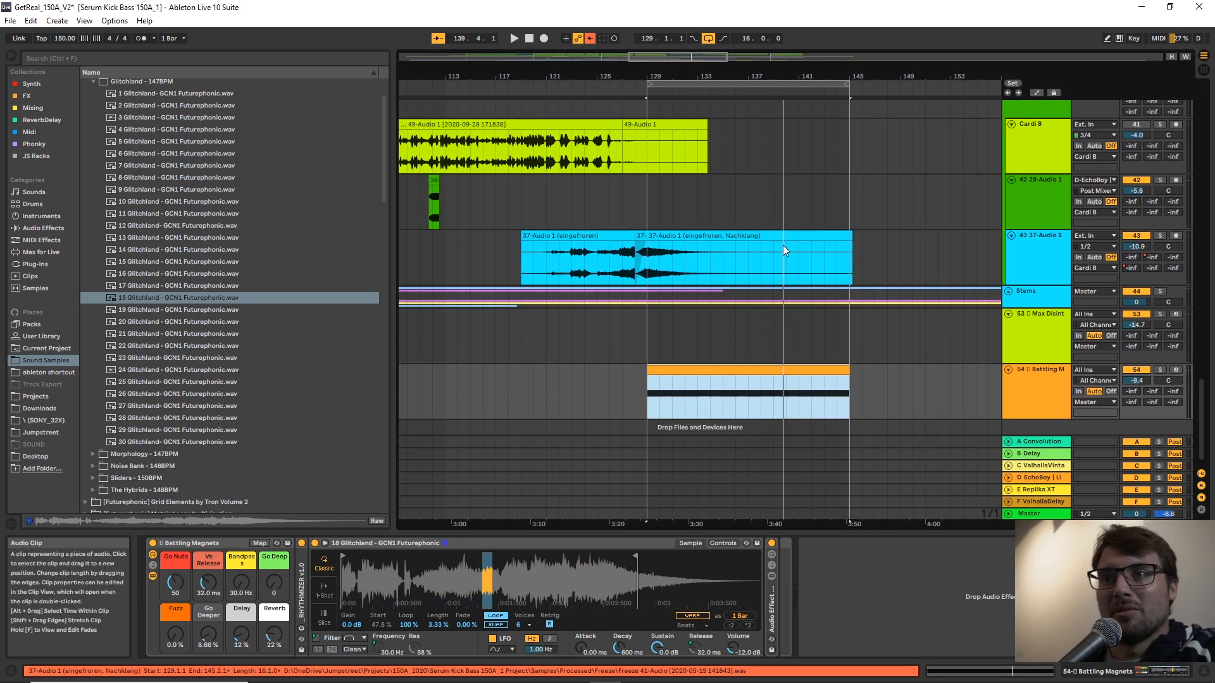
{"action": "scroll", "coordinate": [760, 247], "scroll_direction": "up", "scroll_amount": 2}
{"action": "scroll", "coordinate": [631, 89], "scroll_direction": "left", "scroll_amount": 5}
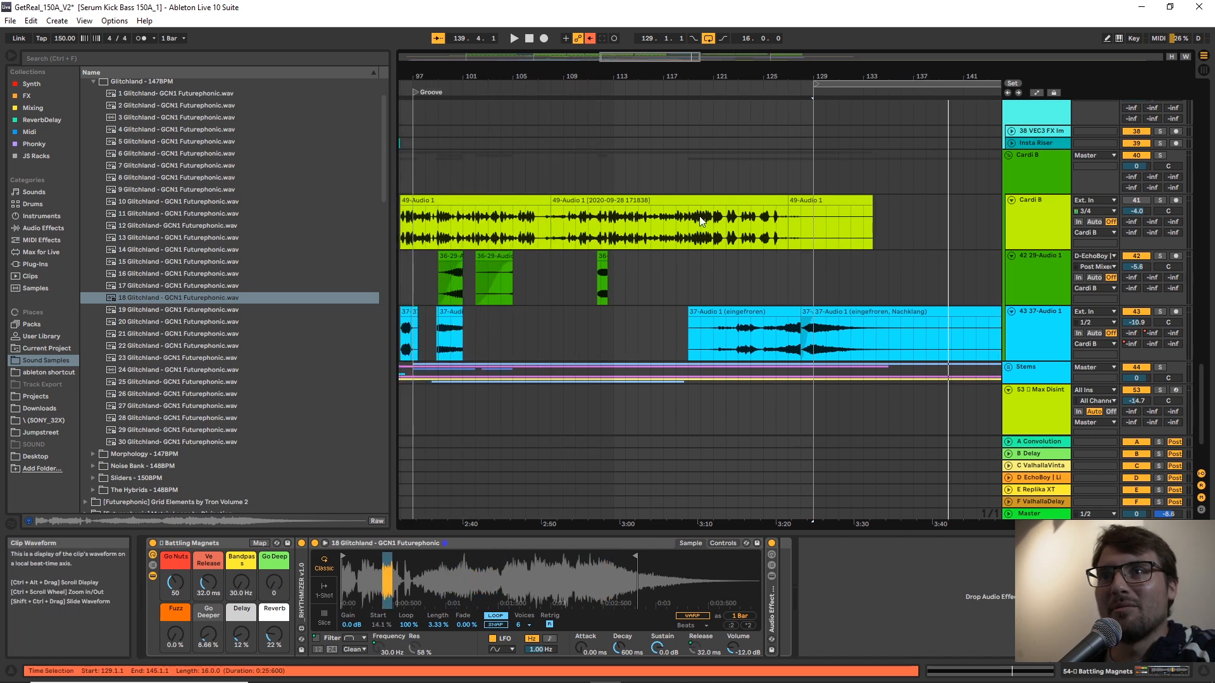
{"action": "left_click", "coordinate": [687, 222]}
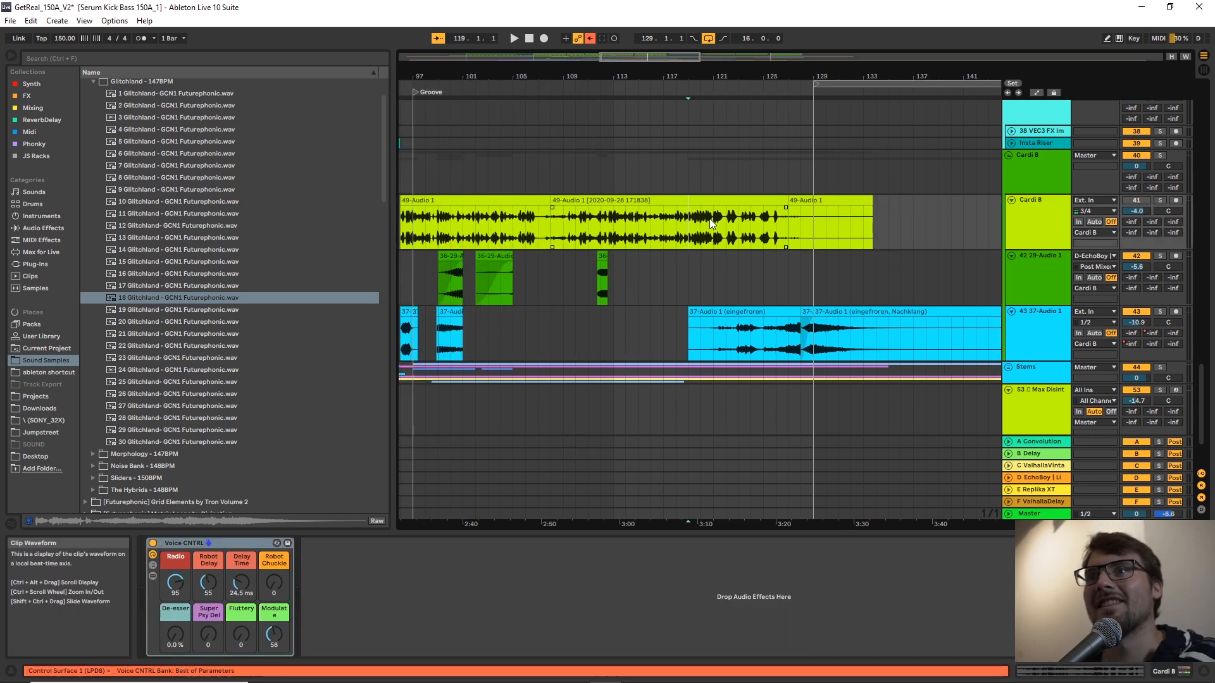
{"action": "scroll", "coordinate": [708, 222], "scroll_direction": "down", "scroll_amount": 3}
{"action": "left_click", "coordinate": [672, 143]}
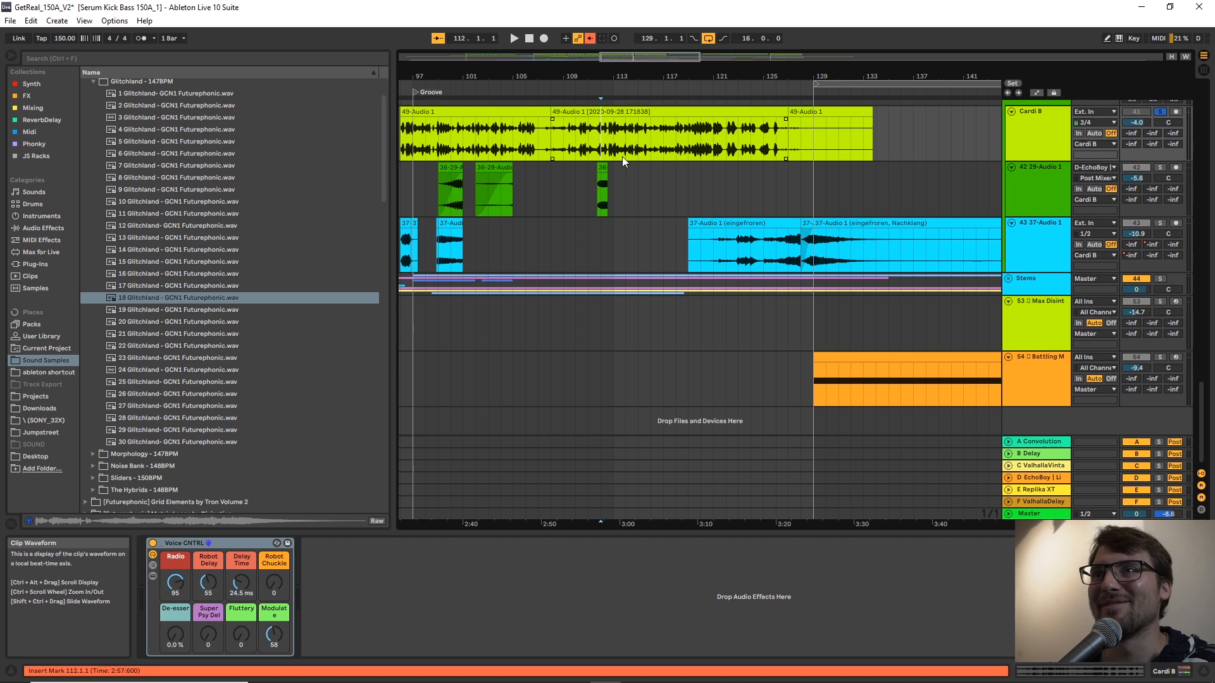
{"action": "scroll", "coordinate": [673, 150], "scroll_direction": "up", "scroll_amount": 2}
{"action": "left_click", "coordinate": [152, 543]}
{"action": "key", "text": "space"}
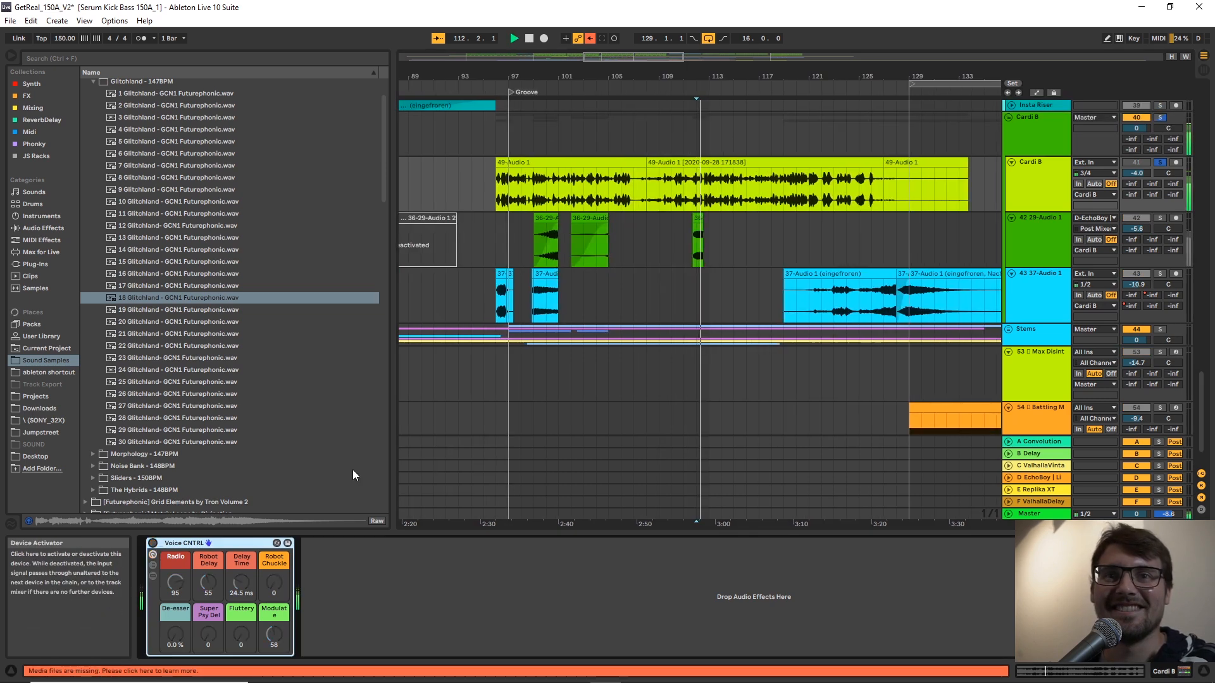
{"action": "scroll", "coordinate": [699, 285], "scroll_direction": "down", "scroll_amount": 2}
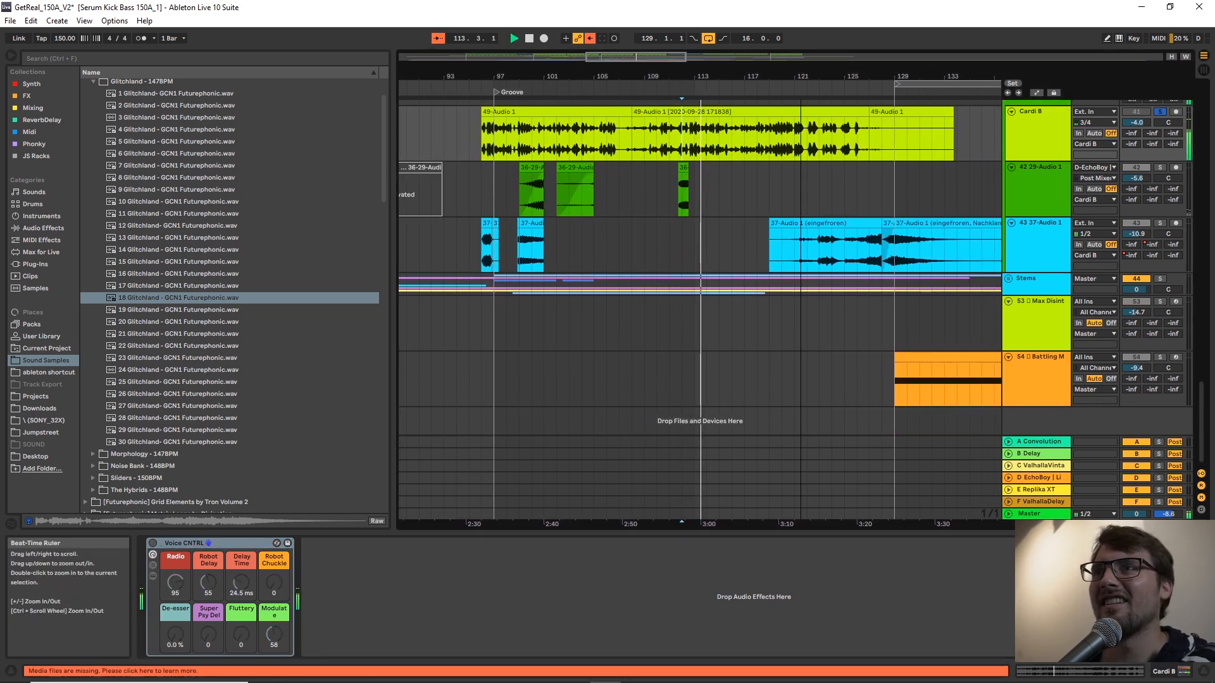
{"action": "left_click", "coordinate": [888, 381]}
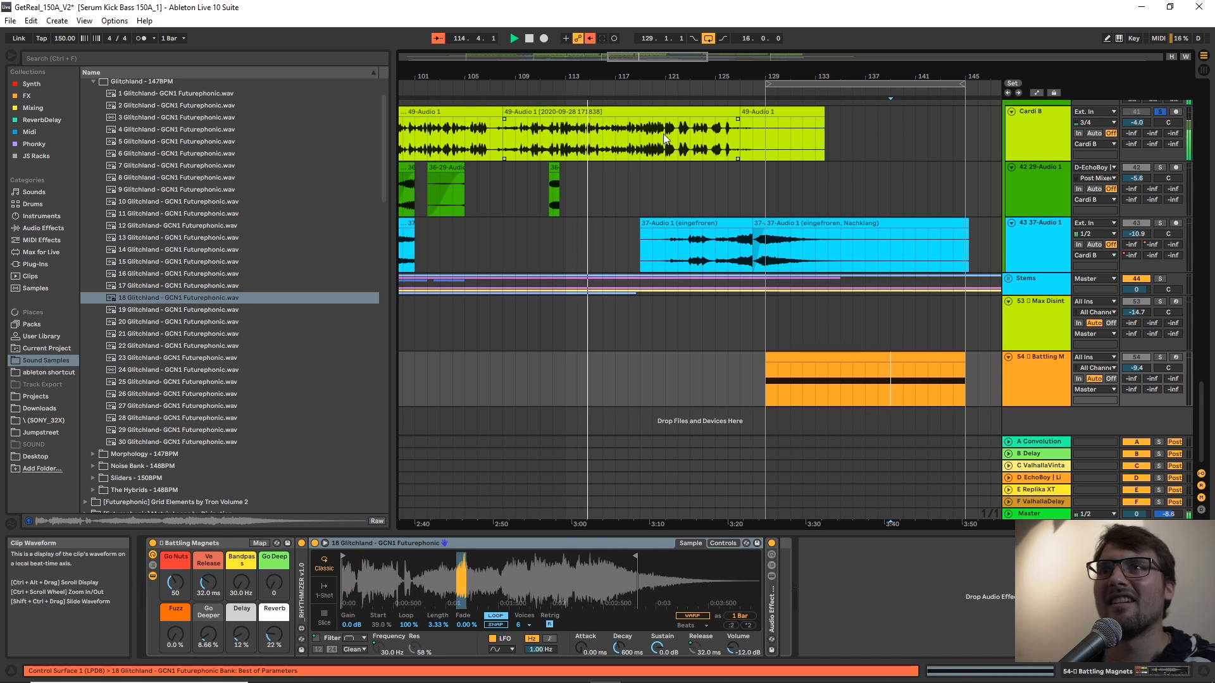
{"action": "left_click", "coordinate": [605, 132]}
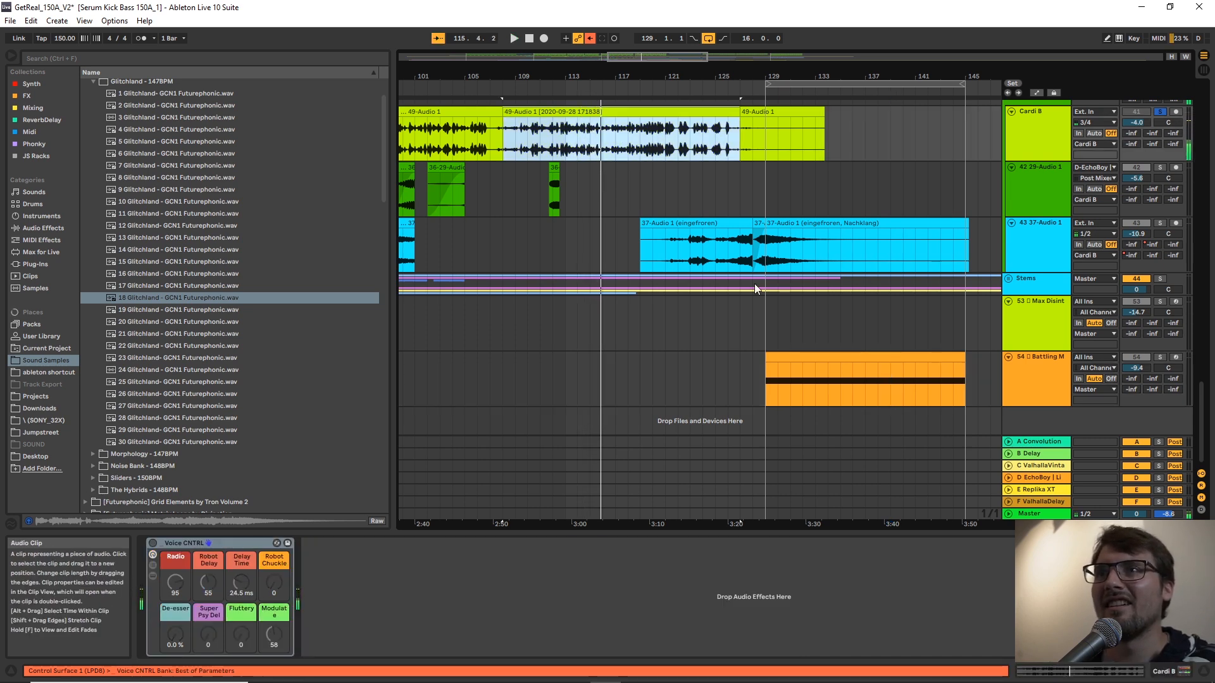
{"action": "left_click", "coordinate": [865, 370]}
{"action": "left_click_drag", "start_coordinate": [616, 109], "coordinate": [568, 588]}
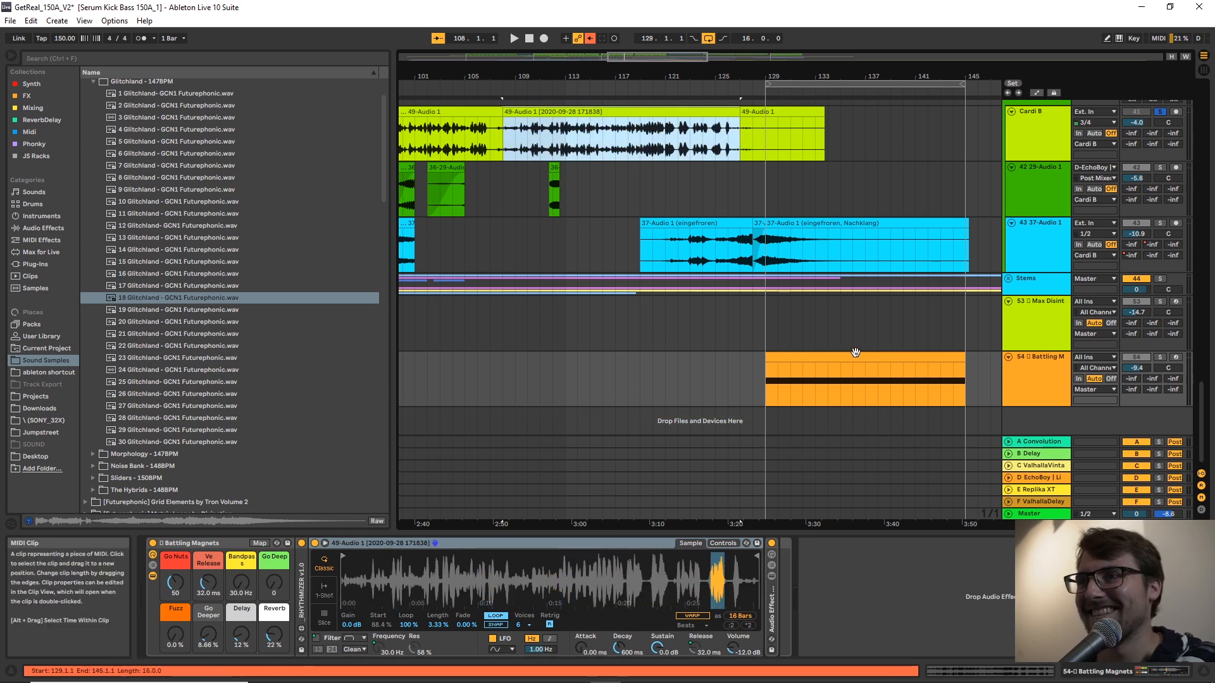
Play the Battling Magnets clip soloed with the vocal sample, setting Reverb to 0.0 % and Delay to 4.7 %.
{"action": "left_click", "coordinate": [863, 373]}
{"action": "key", "text": "space"}
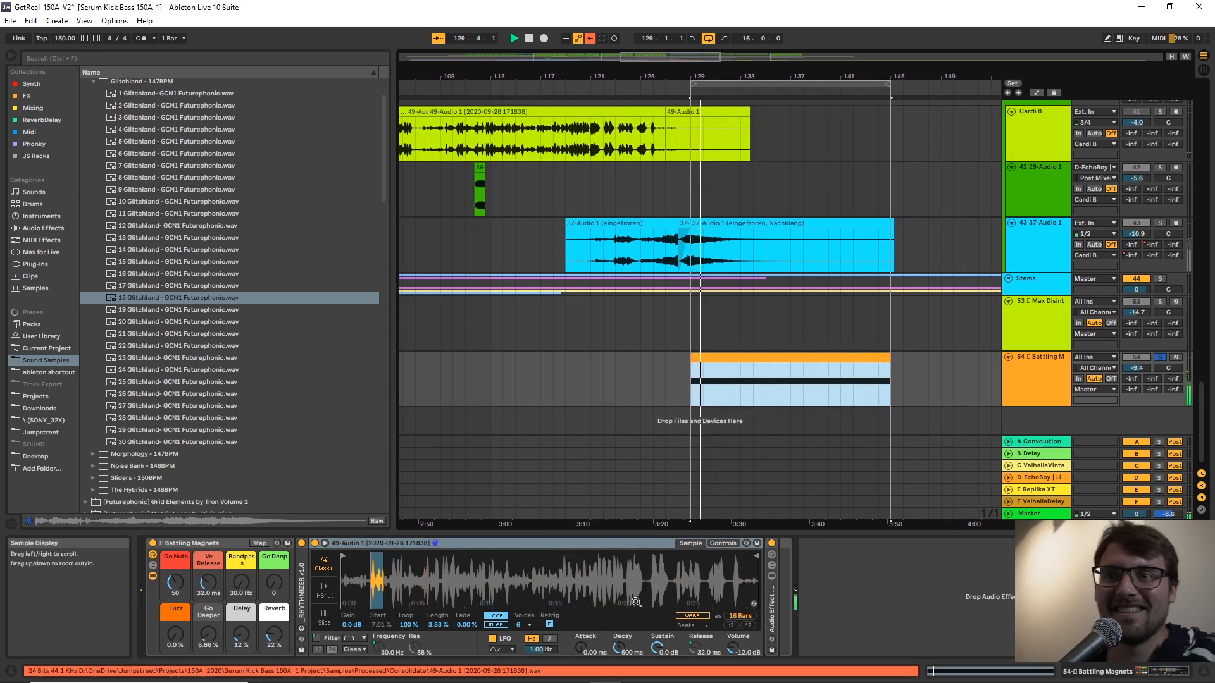
{"action": "left_click_drag", "start_coordinate": [270, 639], "coordinate": [240, 652]}
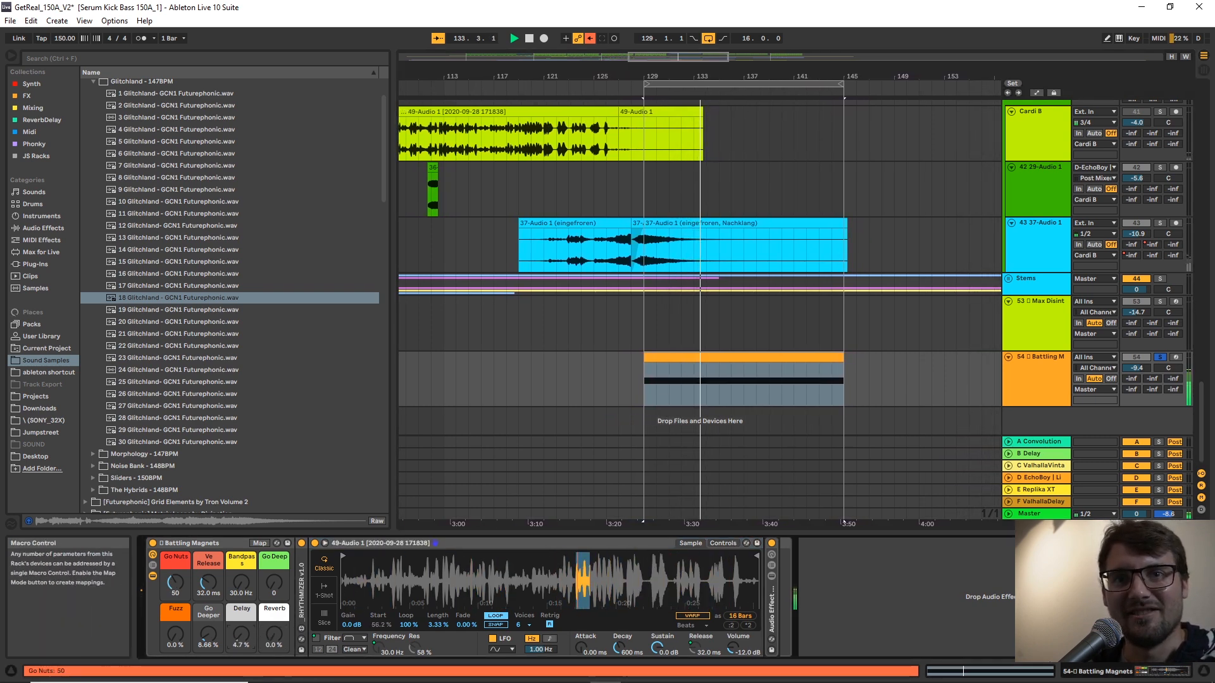
Set Go Nuts to 0, narrow the Simpler sample to its middle section, and play the clip.
{"action": "left_click_drag", "start_coordinate": [176, 583], "coordinate": [176, 623]}
{"action": "left_click_drag", "start_coordinate": [756, 557], "coordinate": [619, 558]}
{"action": "left_click_drag", "start_coordinate": [340, 556], "coordinate": [435, 556]}
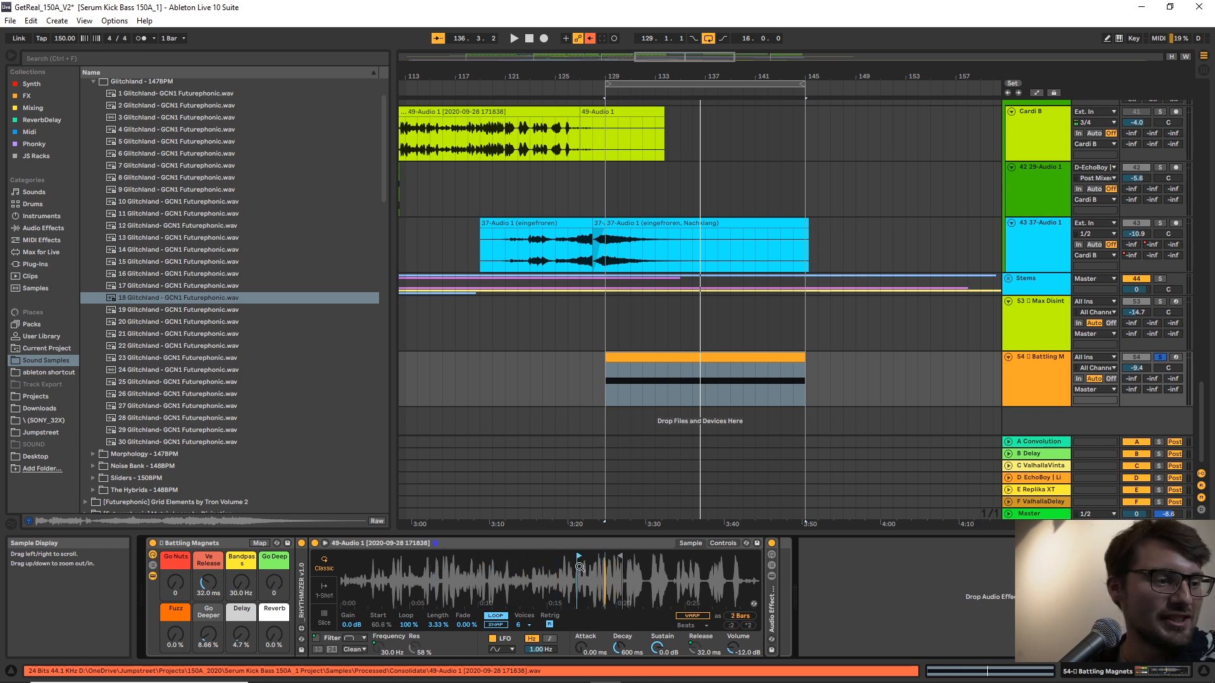
{"action": "key", "text": "space"}
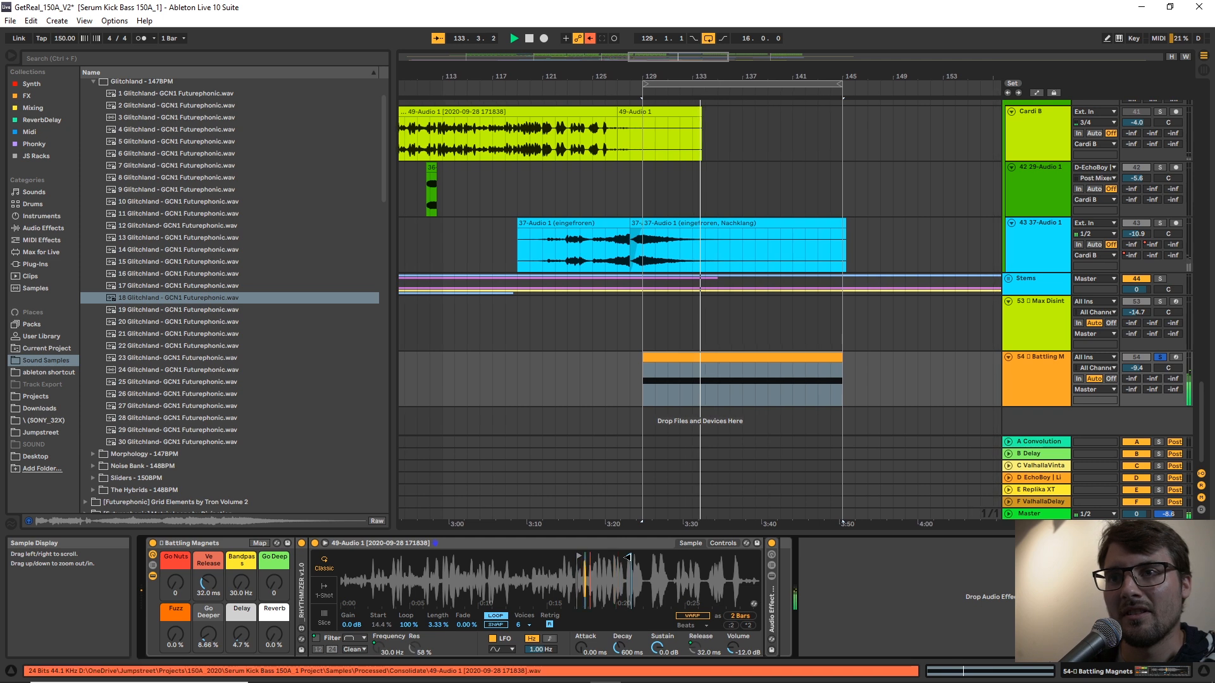
Audition Ve Release at 512 ms and 1.00 ms, keeping 1.00 ms, and play with Go Nuts set to 25.
{"action": "mouse_move", "coordinate": [219, 579]}
{"action": "left_mouse_down"}
{"action": "mouse_move", "coordinate": [219, 607]}
{"action": "mouse_move", "coordinate": [208, 529]}
{"action": "mouse_move", "coordinate": [211, 583]}
{"action": "left_mouse_up"}
{"action": "key", "text": "space"}
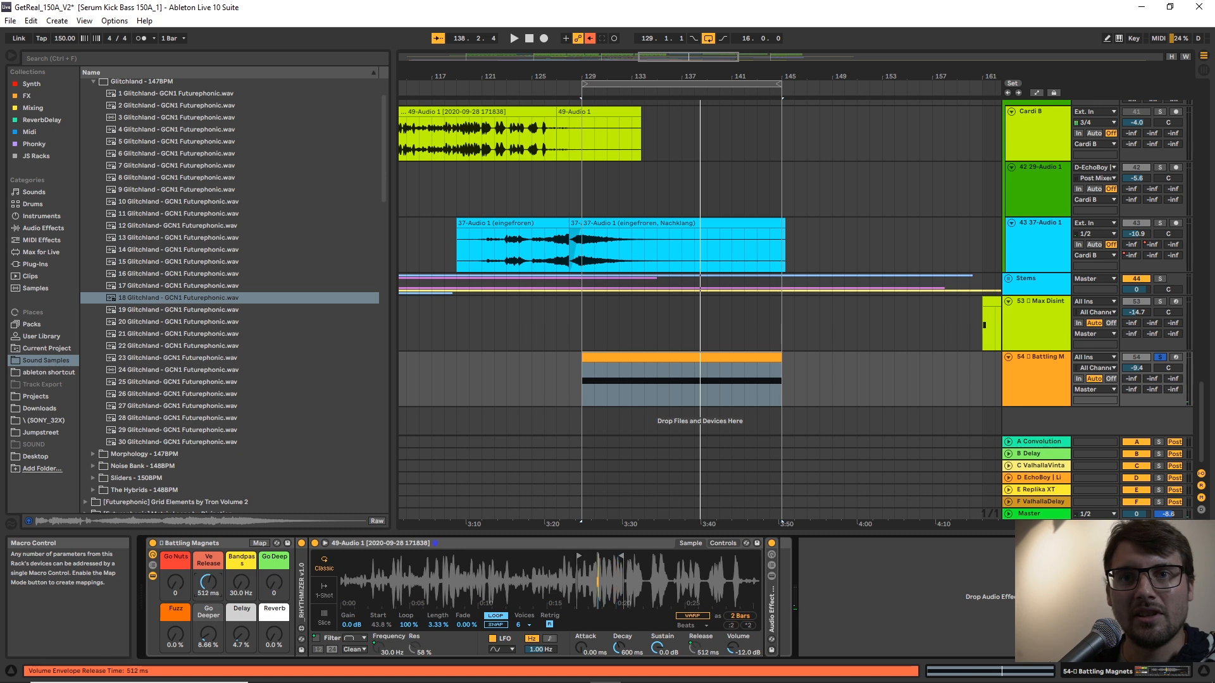
{"action": "key", "text": "space"}
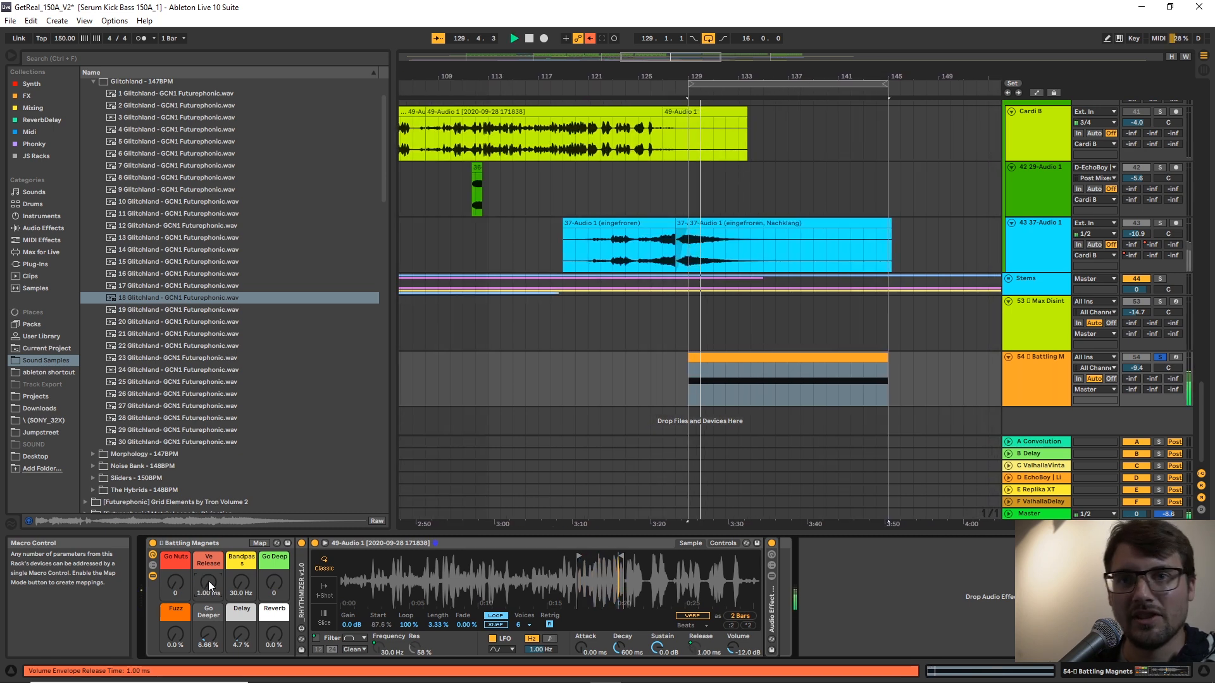
{"action": "key", "text": "space"}
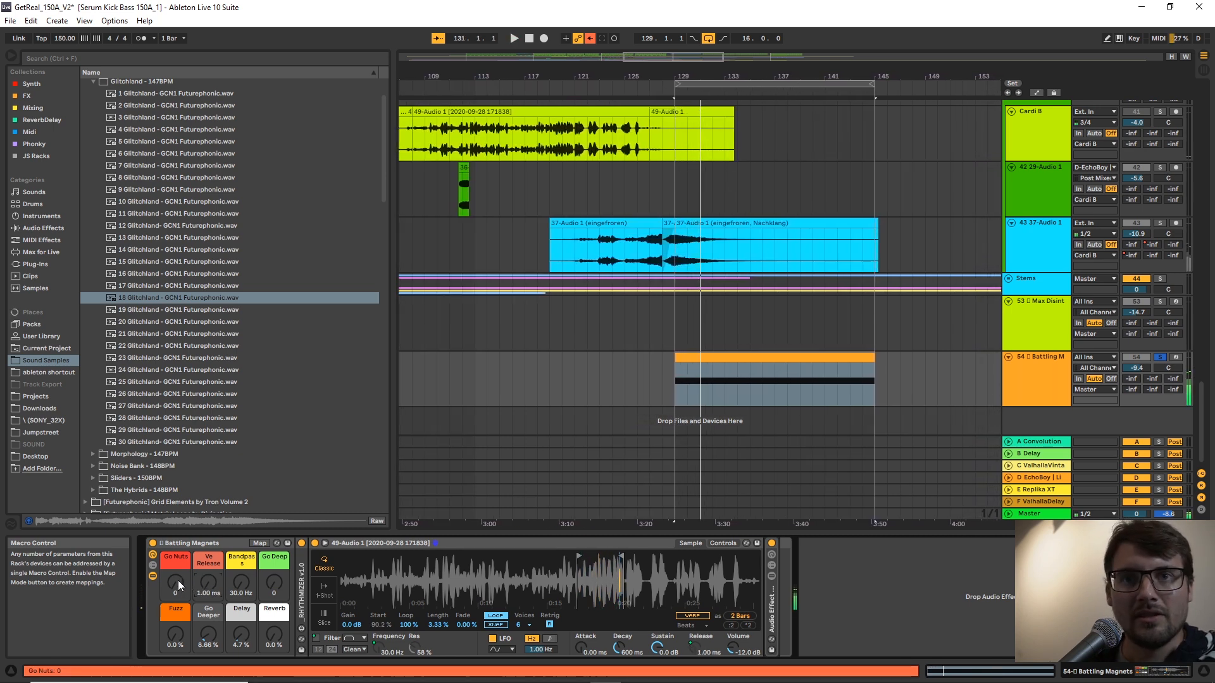
{"action": "left_click_drag", "start_coordinate": [180, 575], "coordinate": [177, 583]}
{"action": "key", "text": "space"}
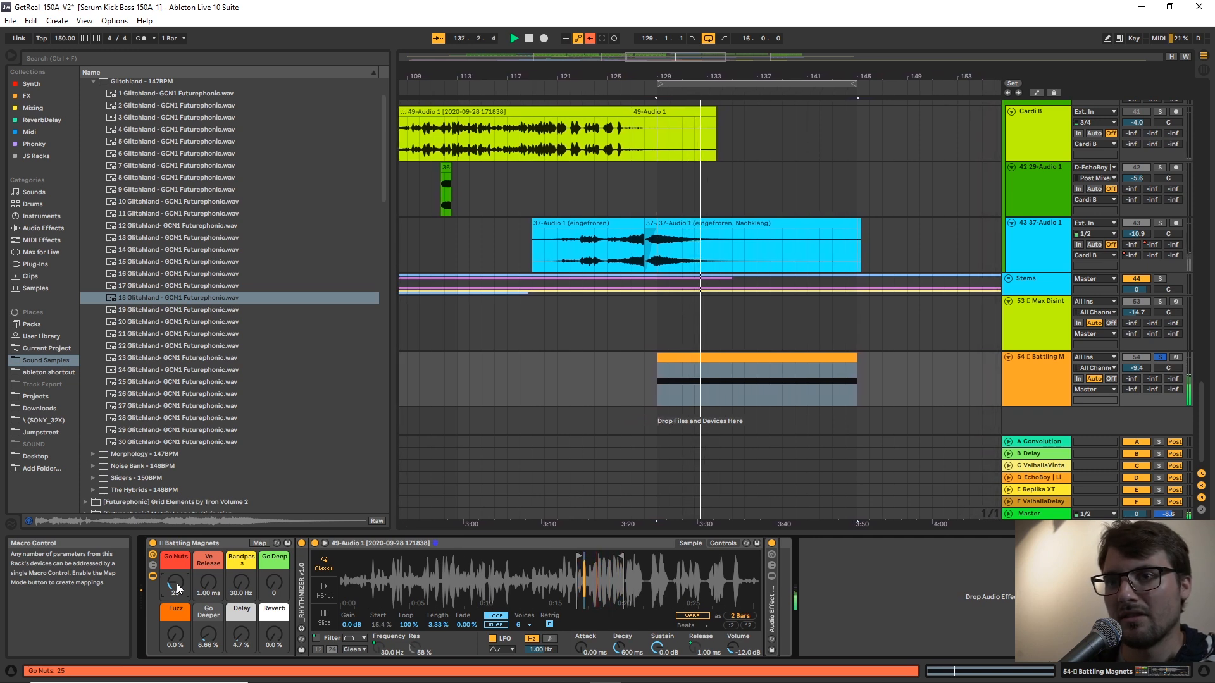
Enable Warp in Beats mode for the Simpler sample, adjust its transient loop mode, and play the clip.
{"action": "left_click", "coordinate": [692, 617]}
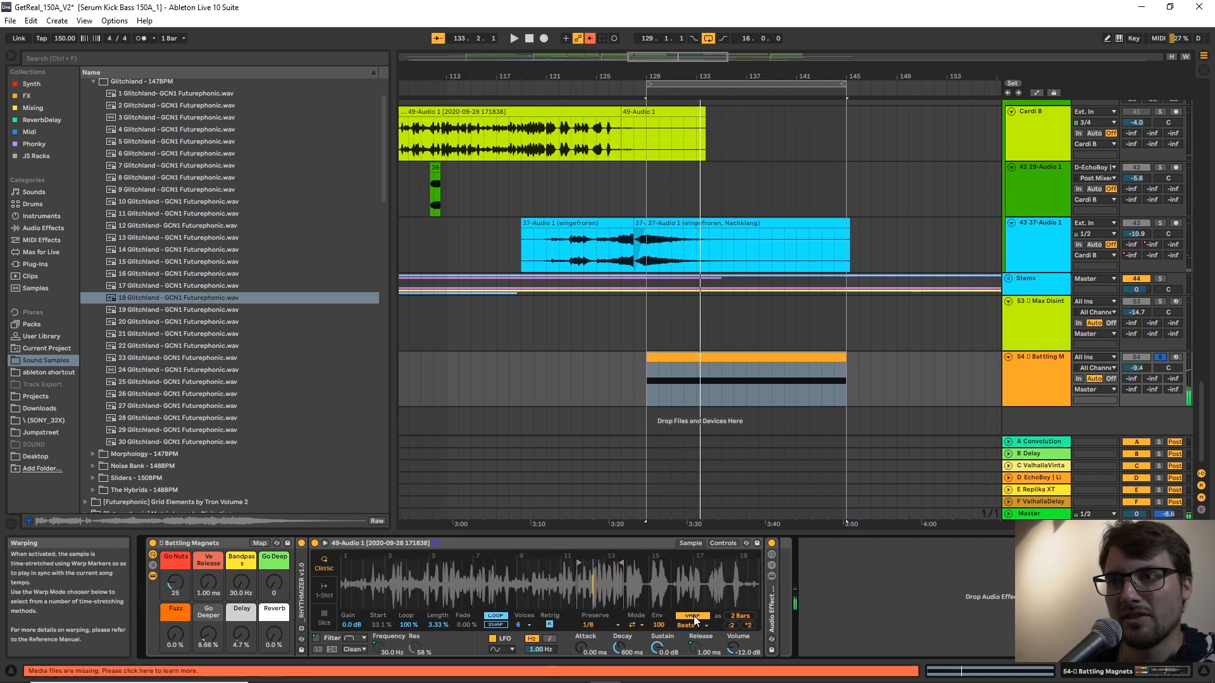
{"action": "left_click", "coordinate": [695, 624]}
{"action": "left_click", "coordinate": [694, 626]}
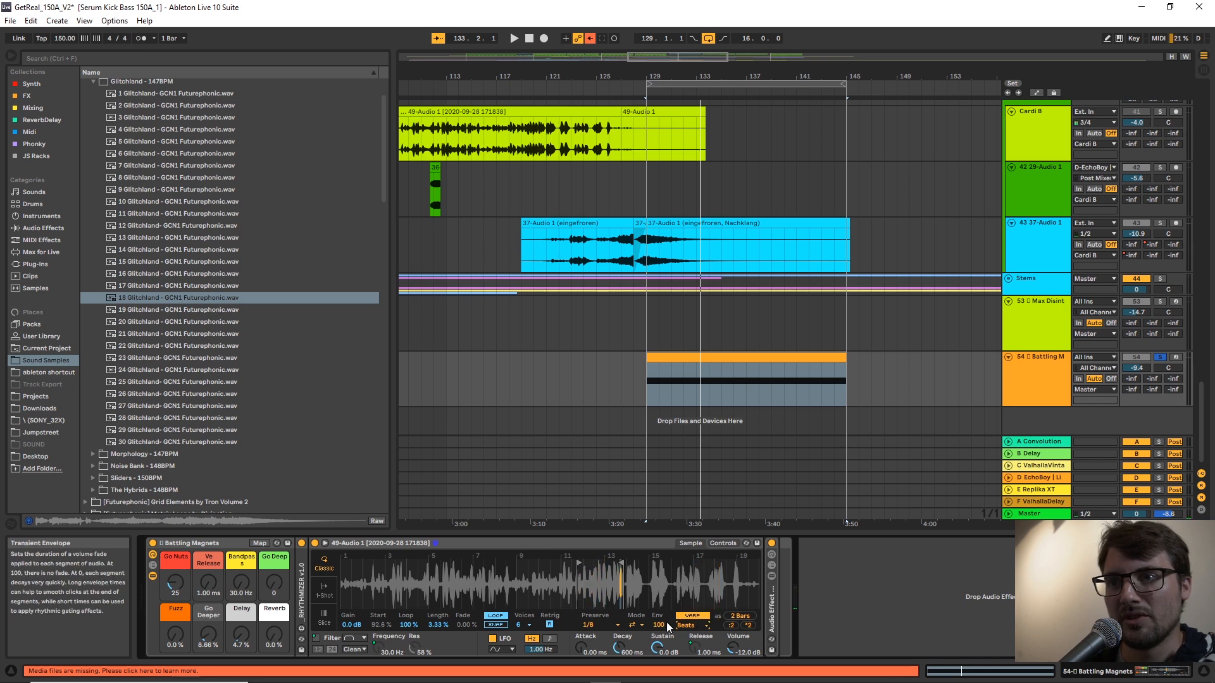
{"action": "left_click", "coordinate": [633, 625]}
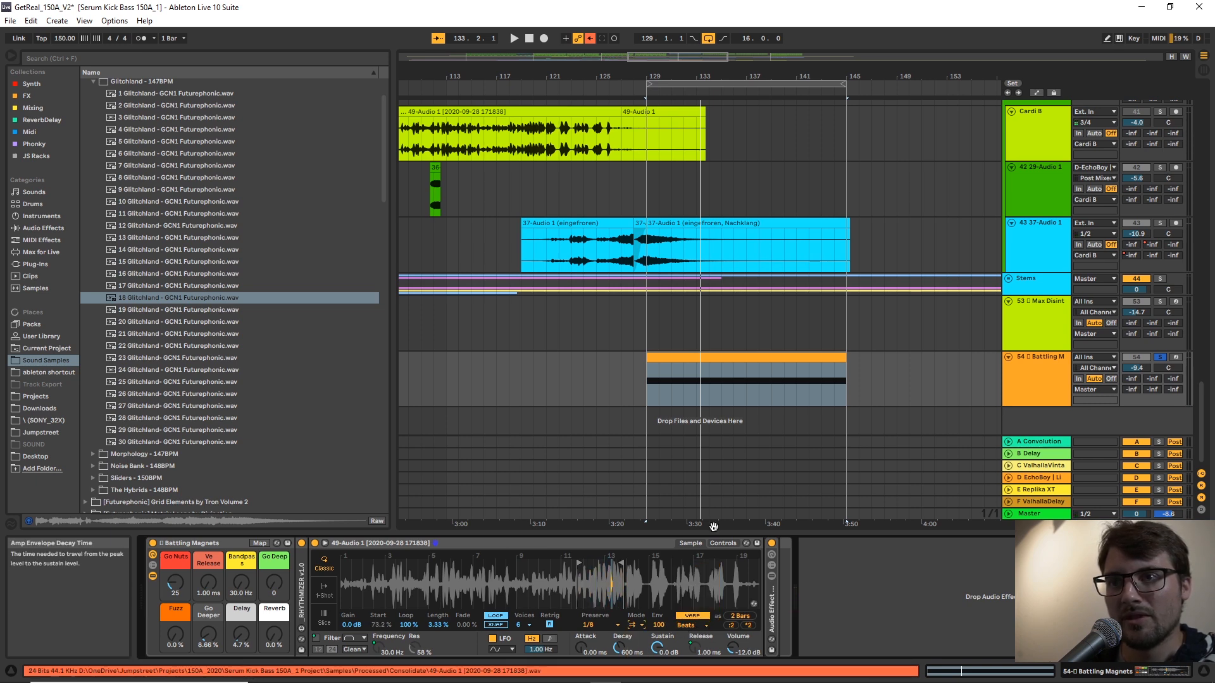
{"action": "key", "text": "space"}
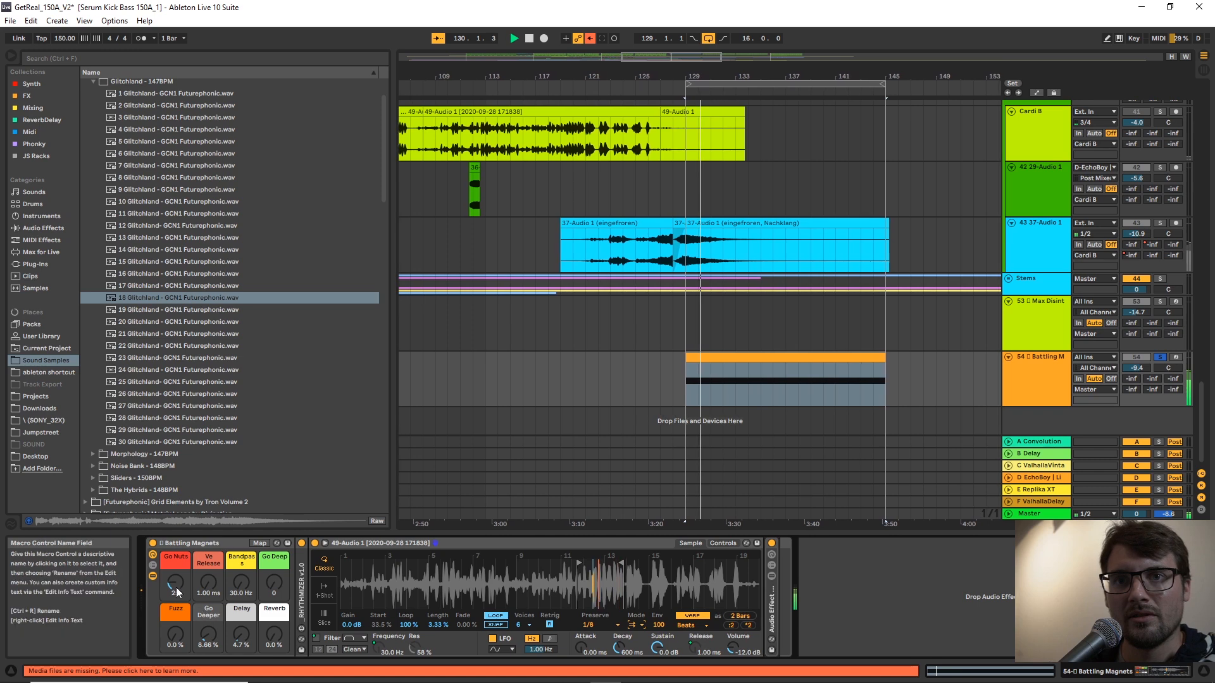
Set Go Nuts to 21 and Go Deep to 30 while playing the clip, switching from solo to the full mix.
{"action": "mouse_move", "coordinate": [176, 582]}
{"action": "left_mouse_down"}
{"action": "mouse_move", "coordinate": [176, 565]}
{"action": "mouse_move", "coordinate": [176, 595]}
{"action": "left_mouse_up"}
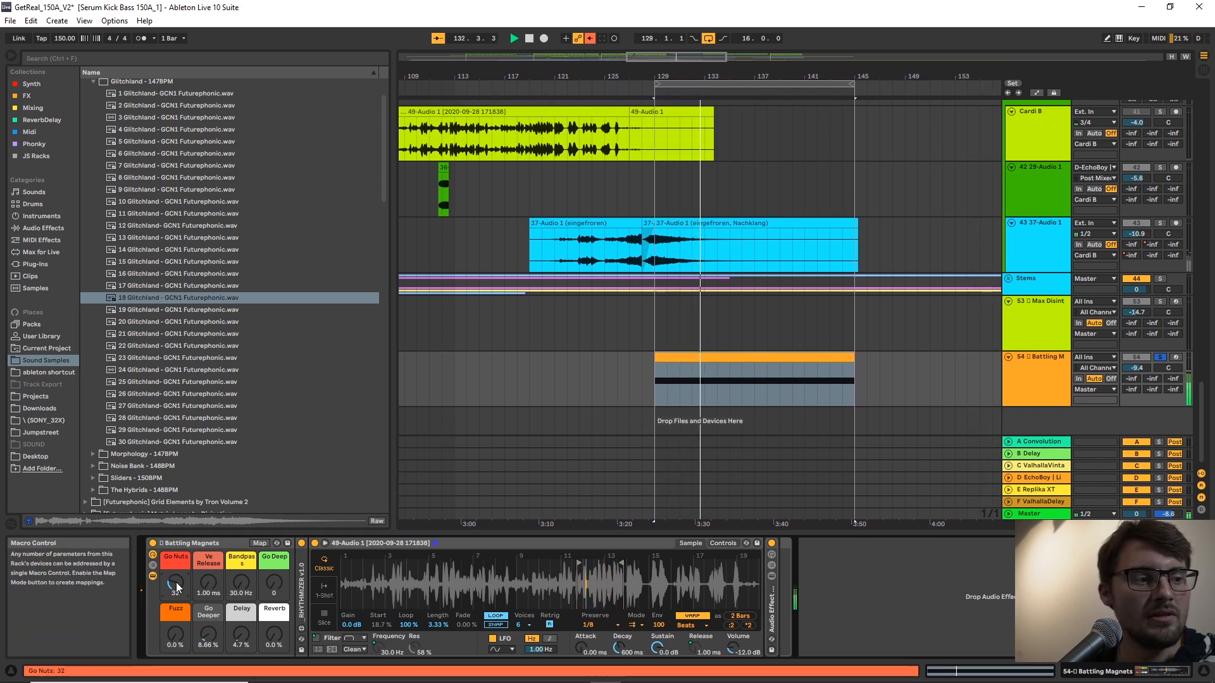
{"action": "key", "text": "space"}
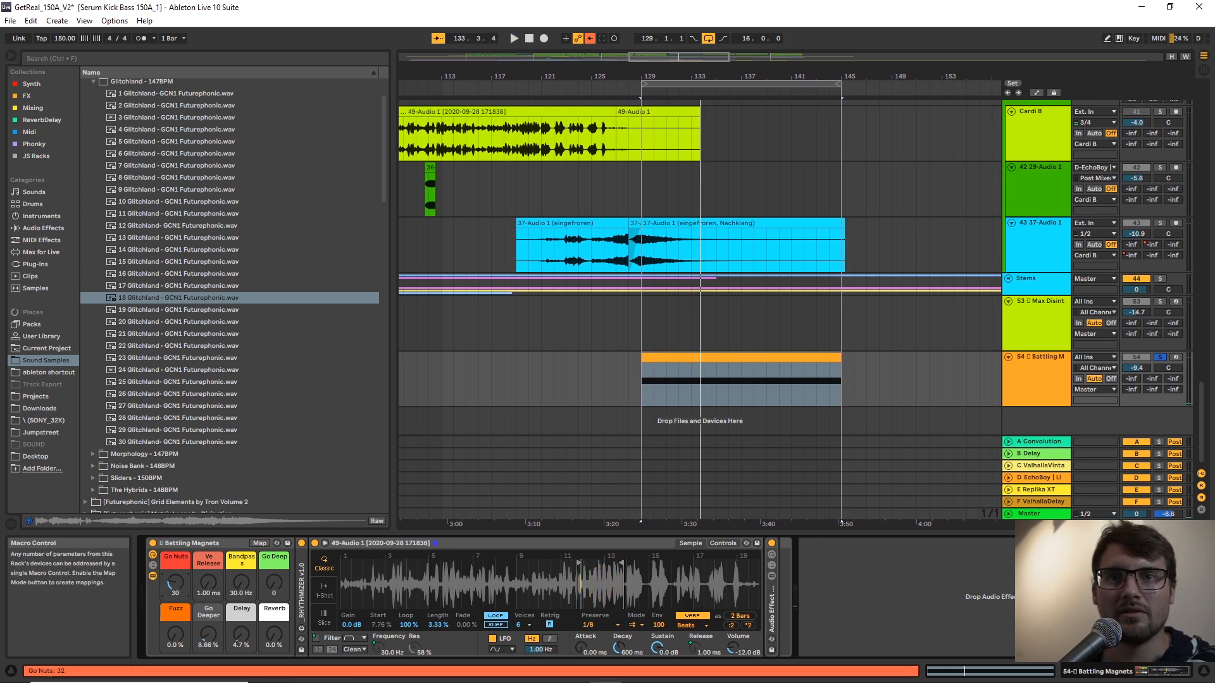
{"action": "key", "text": "space"}
{"action": "left_click_drag", "start_coordinate": [271, 585], "coordinate": [271, 544]}
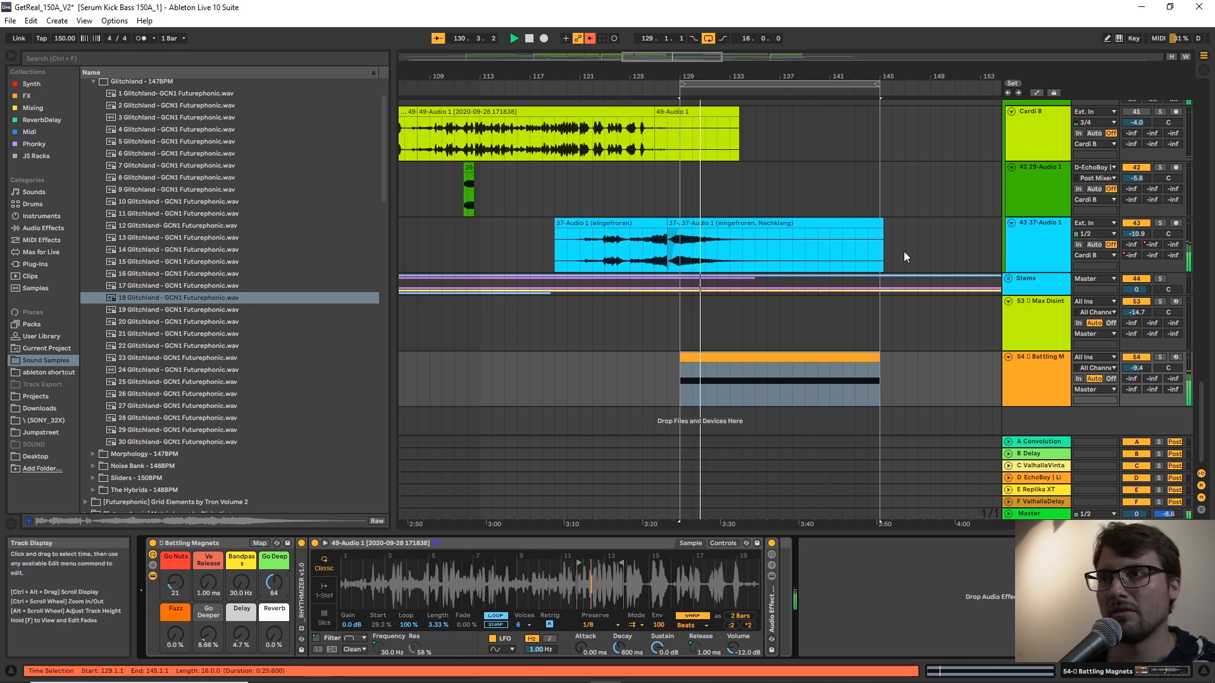
{"action": "scroll", "coordinate": [791, 357], "scroll_direction": "up", "scroll_amount": 2}
{"action": "scroll", "coordinate": [791, 358], "scroll_direction": "down", "scroll_amount": 2}
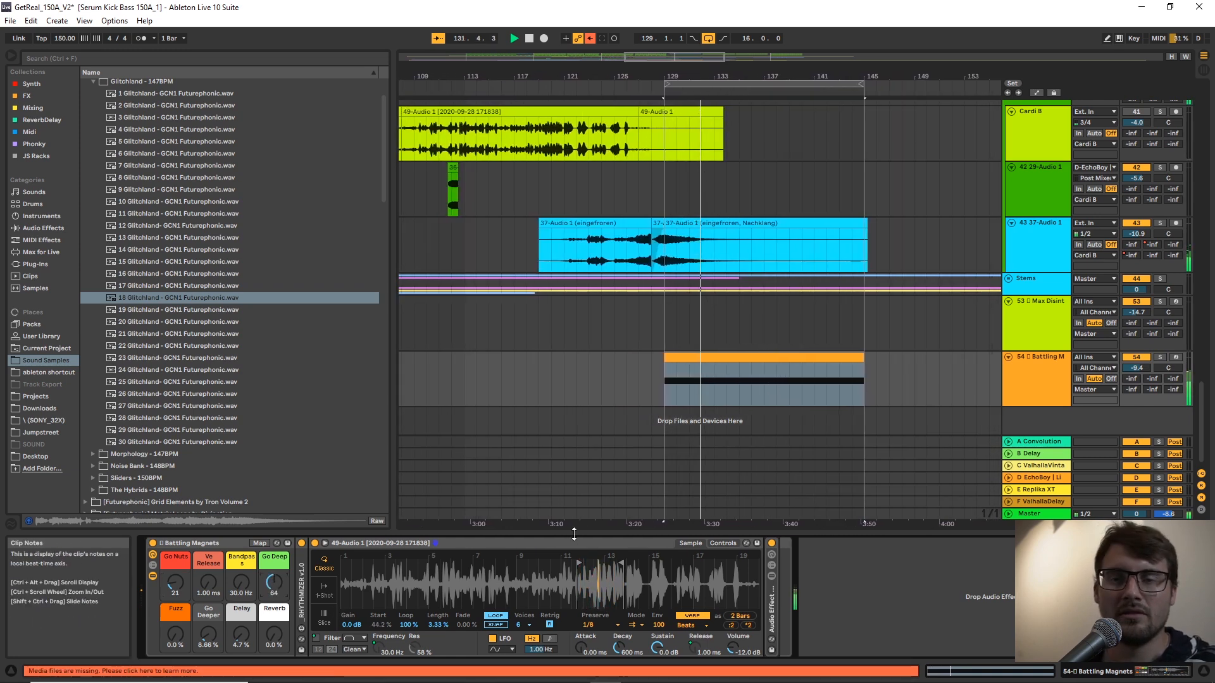
{"action": "left_click_drag", "start_coordinate": [279, 586], "coordinate": [279, 608]}
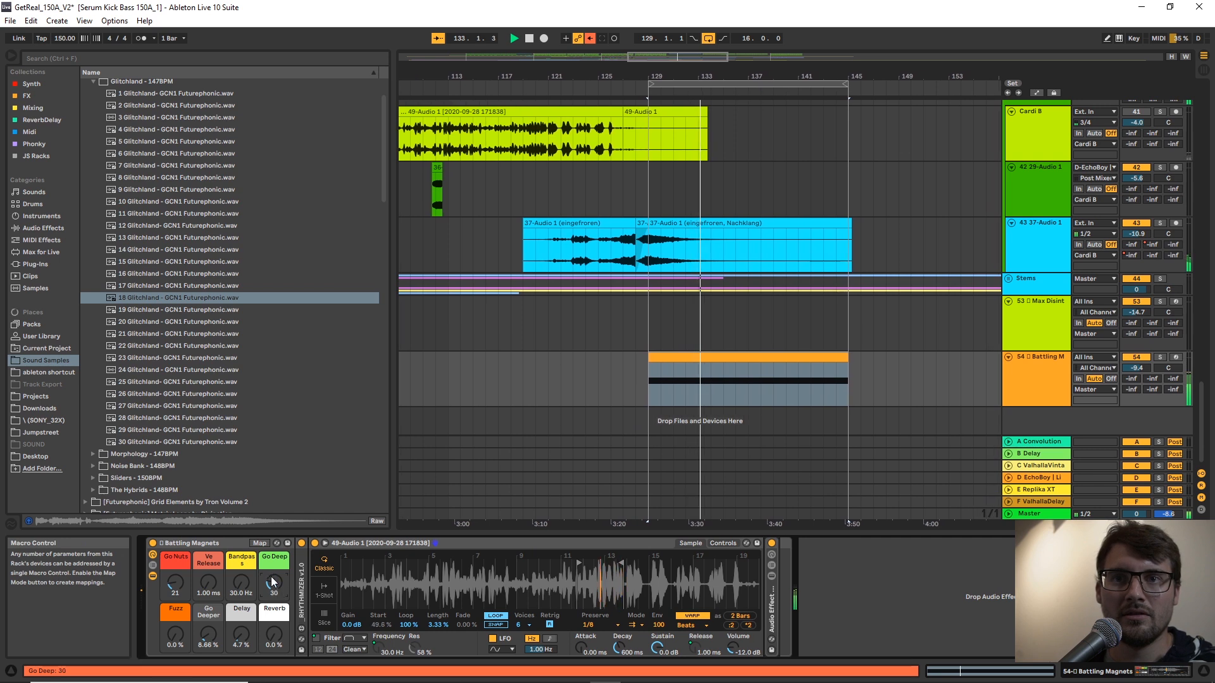
Set Fuzz to 28 %, Go Deeper to 28.3 % and Delay to 10 %, and select the Battling Magnets clip.
{"action": "left_click_drag", "start_coordinate": [165, 640], "coordinate": [207, 623]}
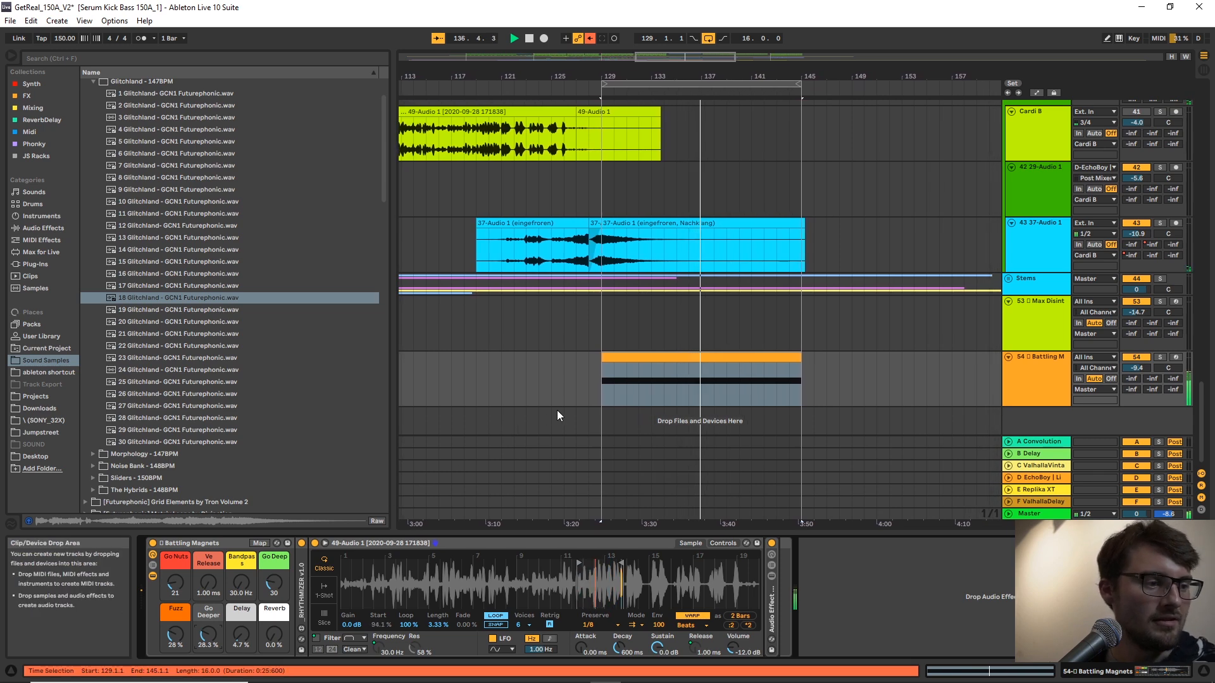
{"action": "scroll", "coordinate": [712, 320], "scroll_direction": "up", "scroll_amount": 1}
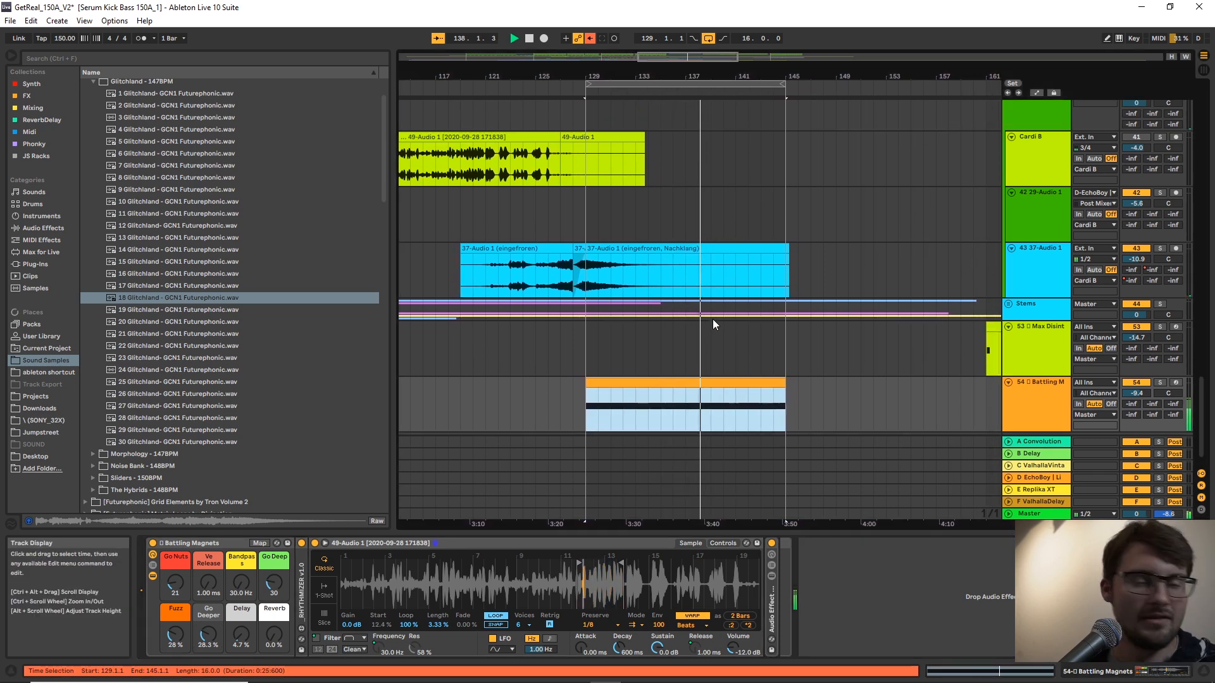
{"action": "left_click_drag", "start_coordinate": [242, 635], "coordinate": [241, 629]}
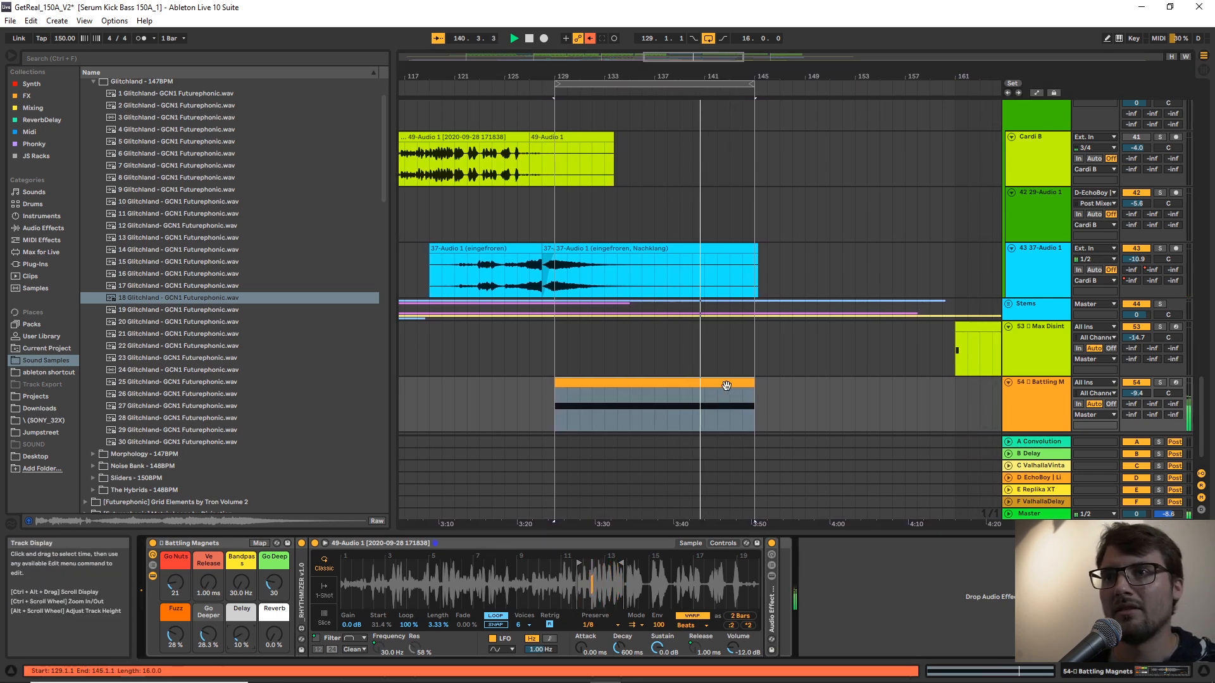
{"action": "left_click", "coordinate": [729, 413]}
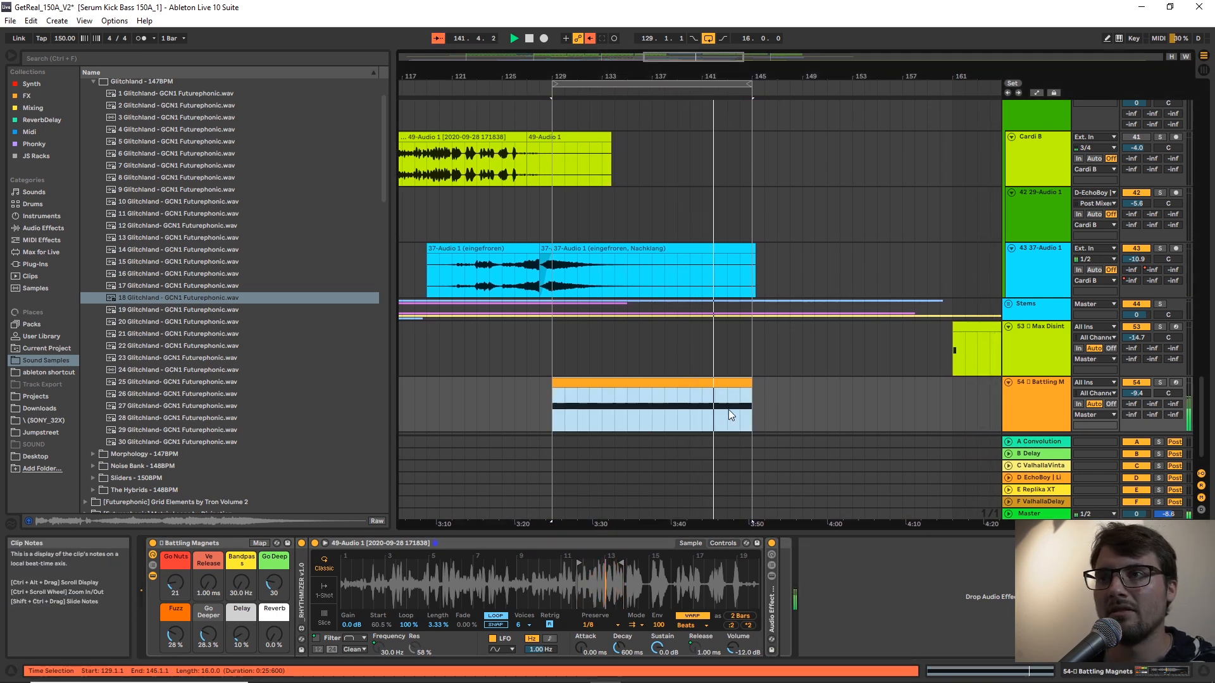
Unfold RHYTHMIZER and set its 1/8 Prob to 79 % while playing the Battling Magnets track soloed.
{"action": "double_click", "coordinate": [301, 588]}
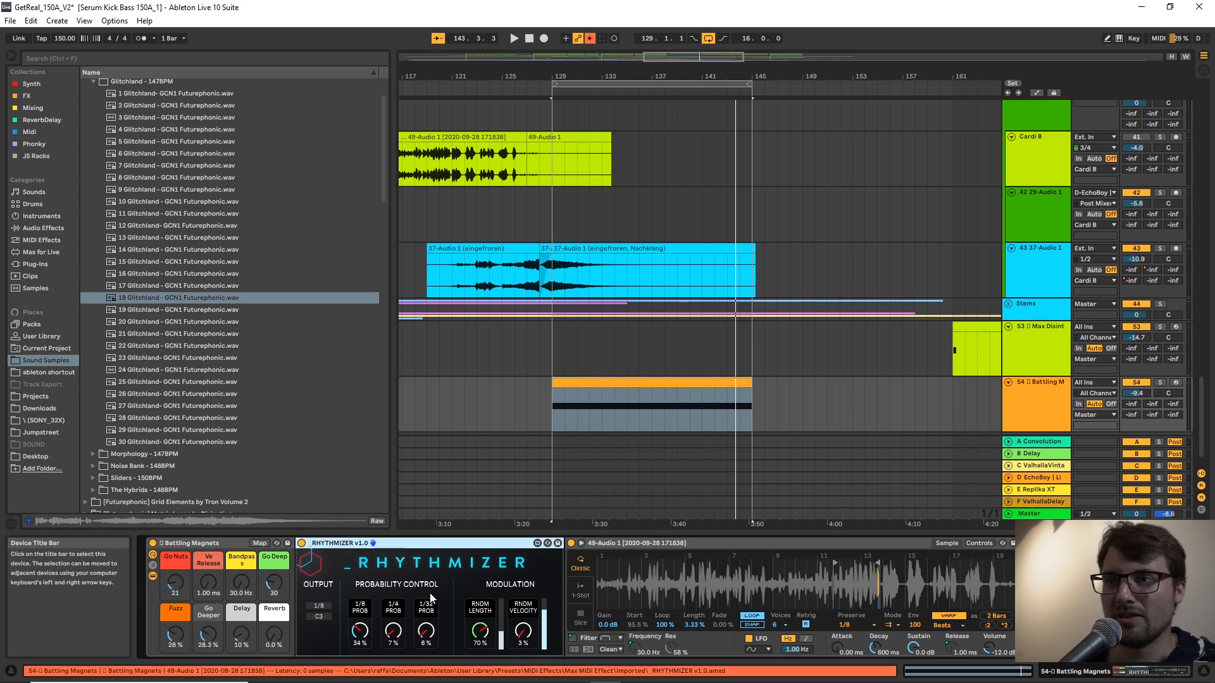
{"action": "left_click_drag", "start_coordinate": [361, 631], "coordinate": [361, 655]}
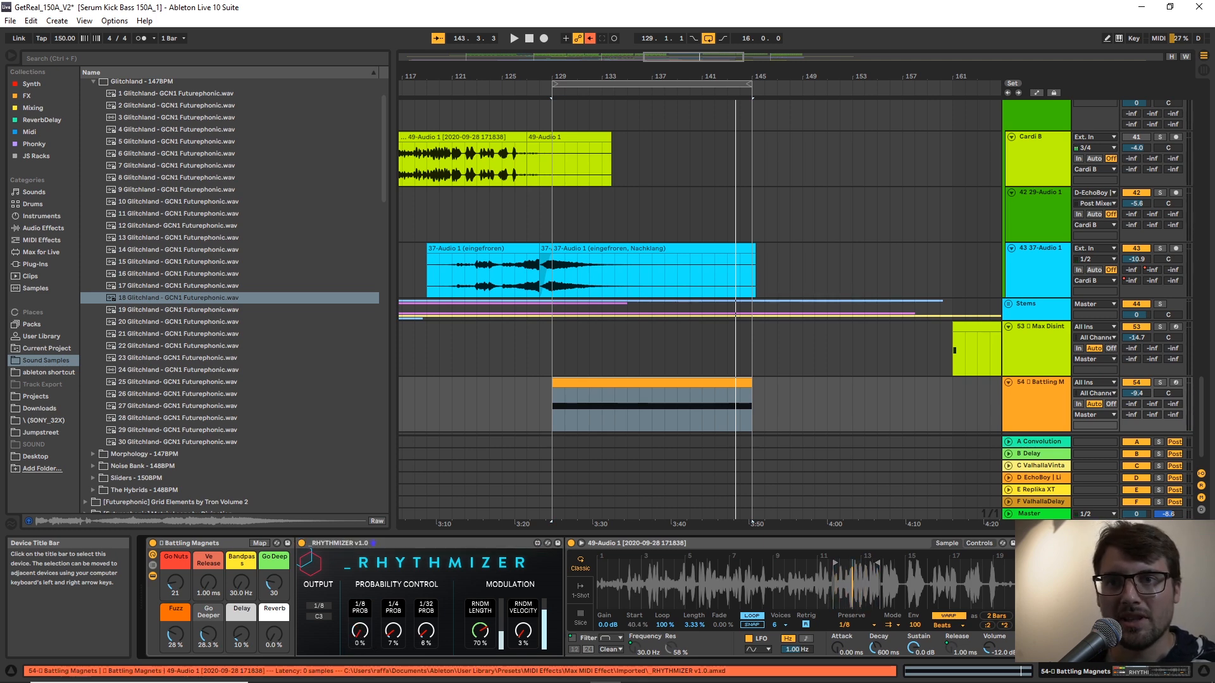
{"action": "key", "text": "space"}
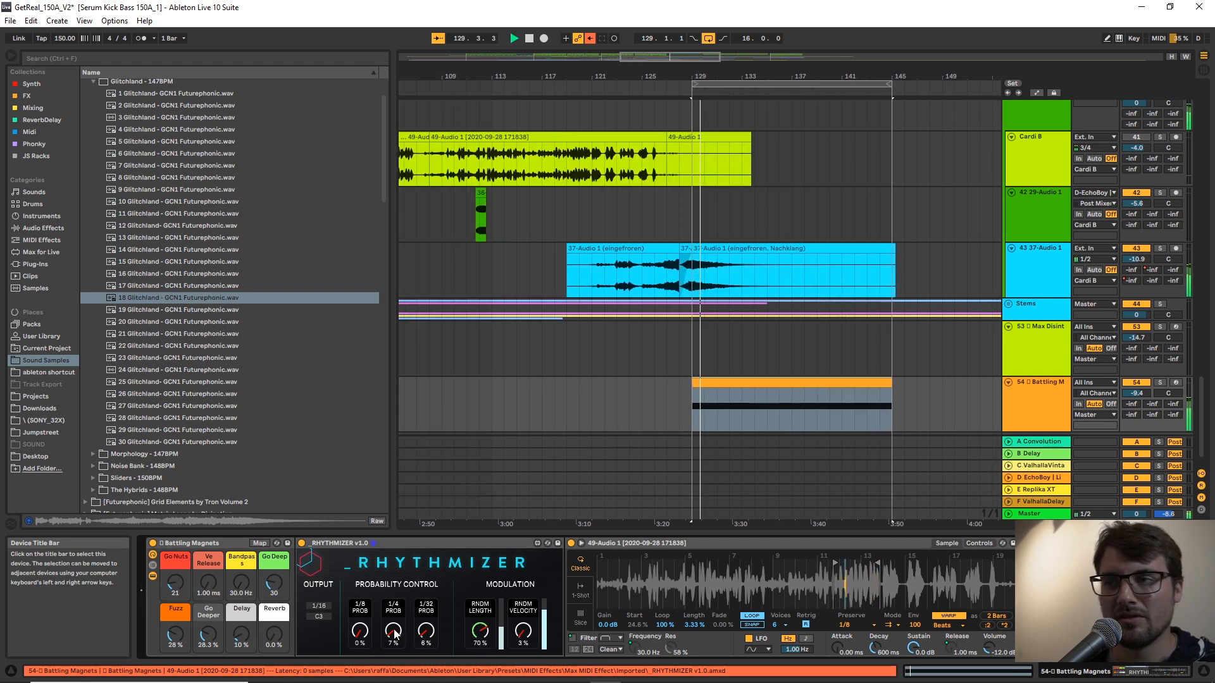
{"action": "key", "text": "s"}
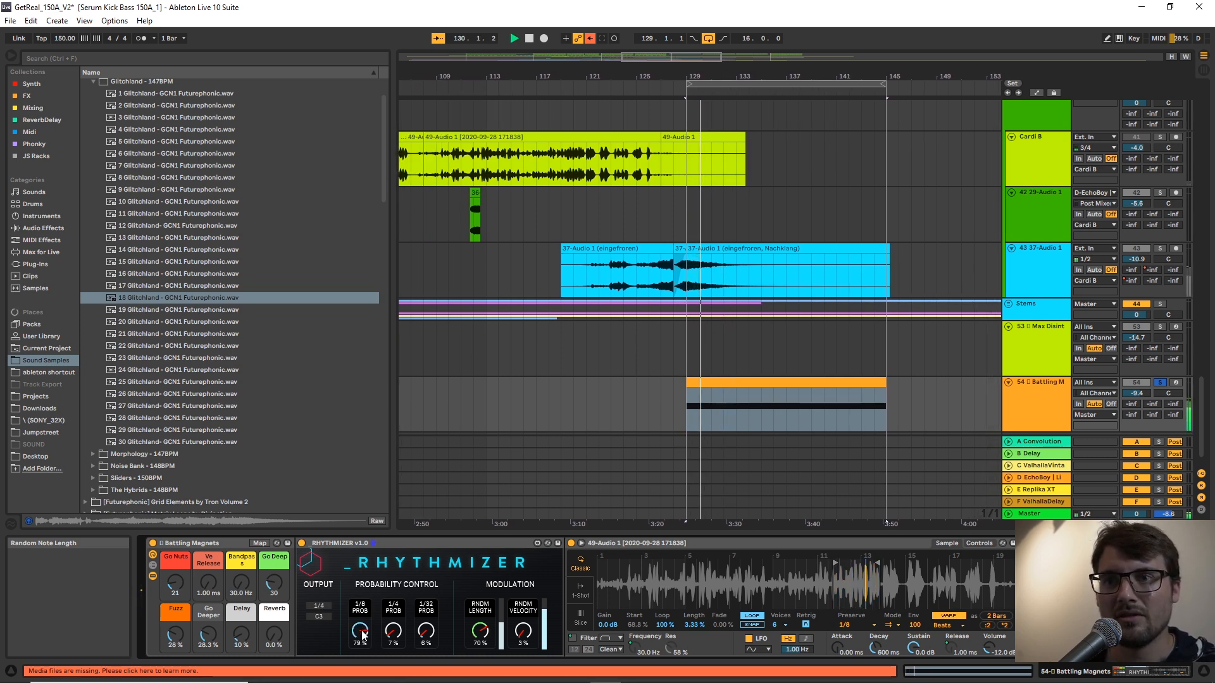
{"action": "left_click", "coordinate": [506, 547]}
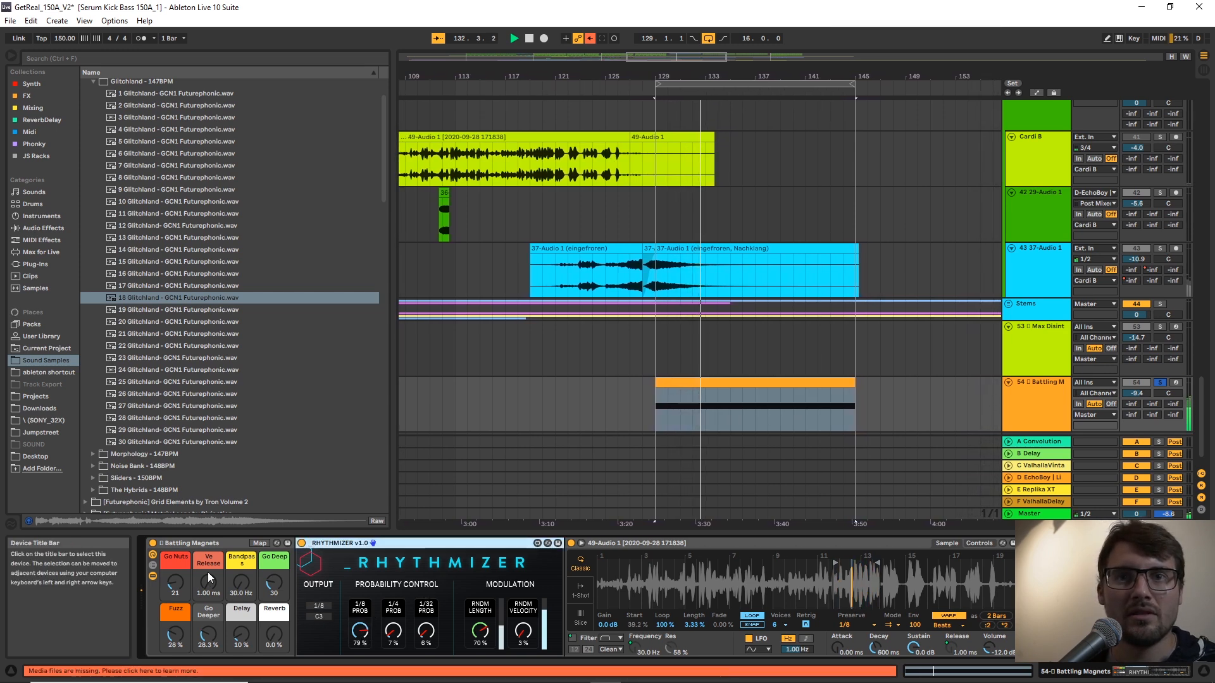
Set Go Nuts to 7, Ve Release to 6.73 ms, Go Deep to 22, Fuzz to 14 % and Go Deeper to 16.5 %, fold RHYTHMIZER and unsolo the track.
{"action": "left_click_drag", "start_coordinate": [178, 580], "coordinate": [176, 582]}
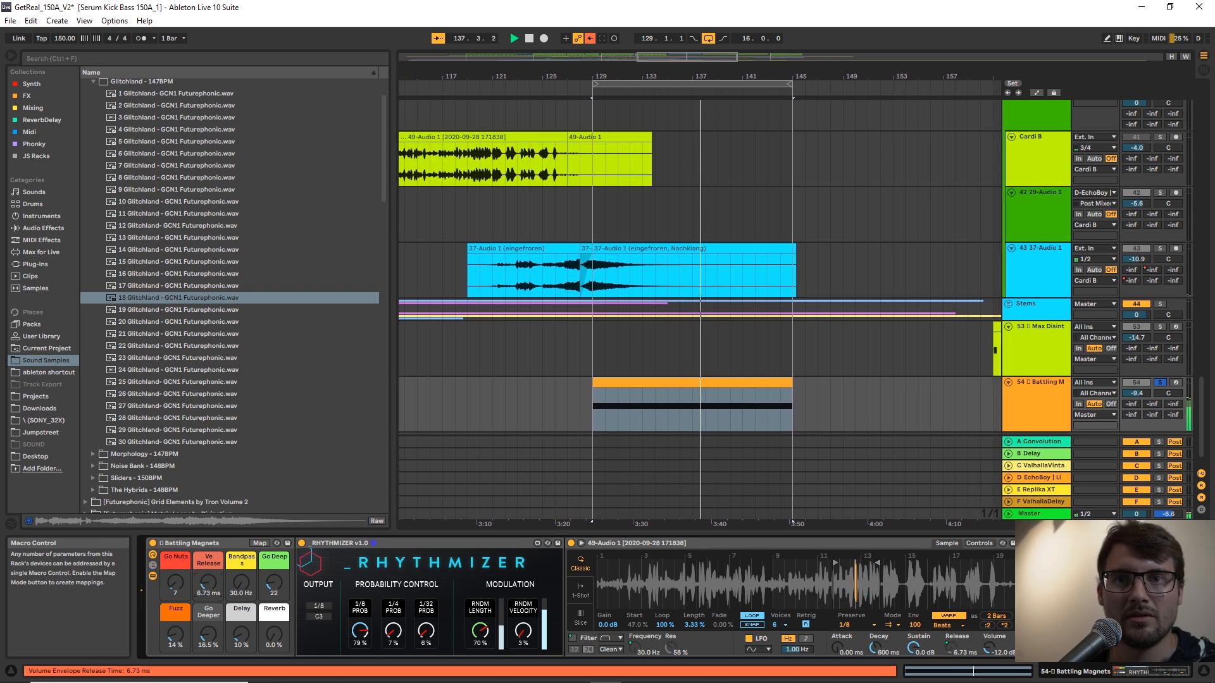
{"action": "double_click", "coordinate": [436, 543]}
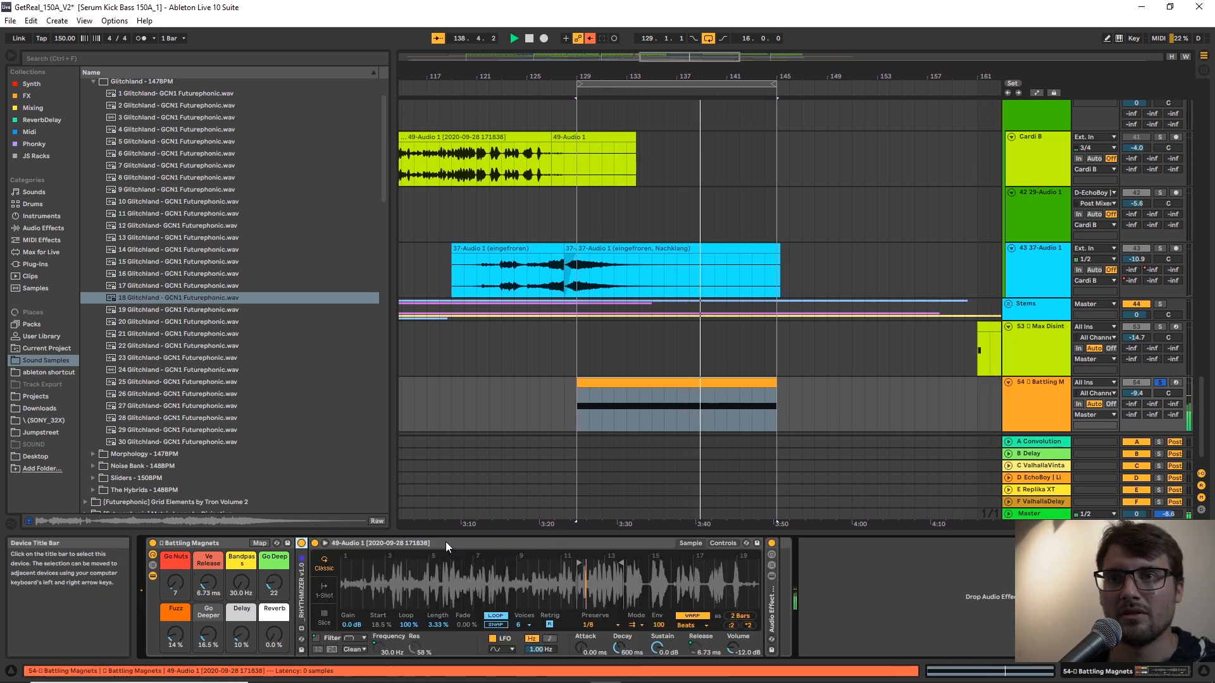
{"action": "left_click", "coordinate": [618, 386]}
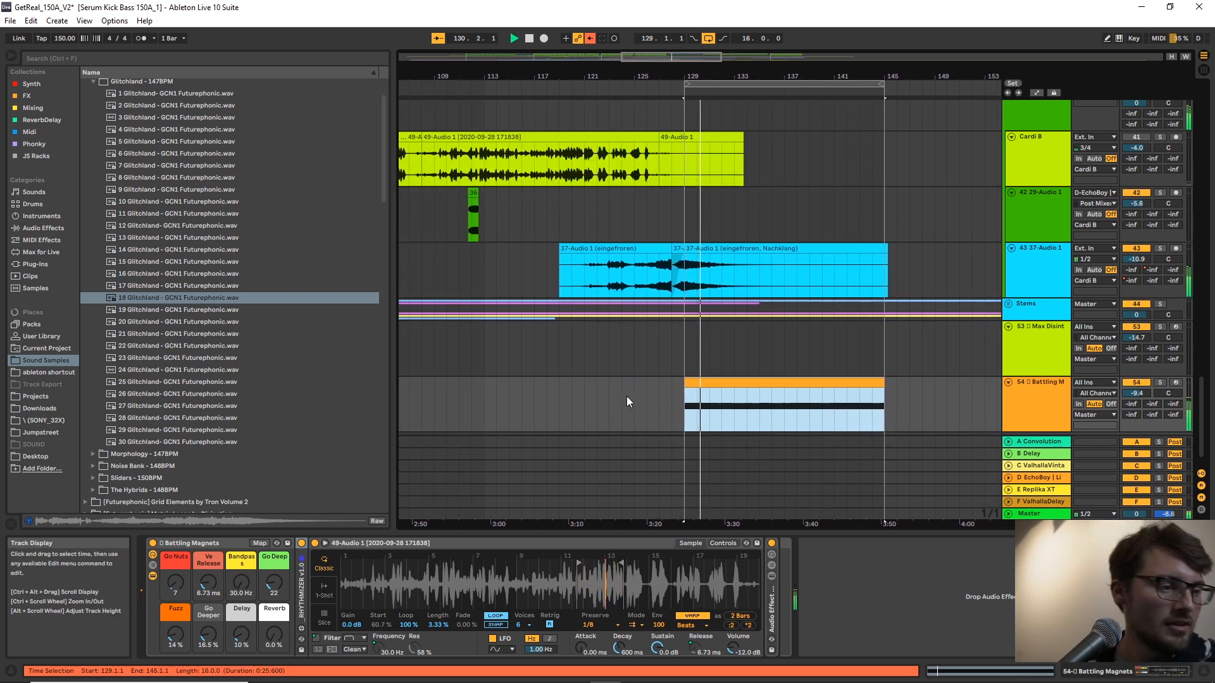
Set the Battling Magnets track volume to -8.5 and place the insert marker at bar 138 in its clip.
{"action": "left_click", "coordinate": [1131, 393]}
{"action": "left_click_drag", "start_coordinate": [1133, 393], "coordinate": [1133, 390]}
{"action": "left_click", "coordinate": [1018, 398]}
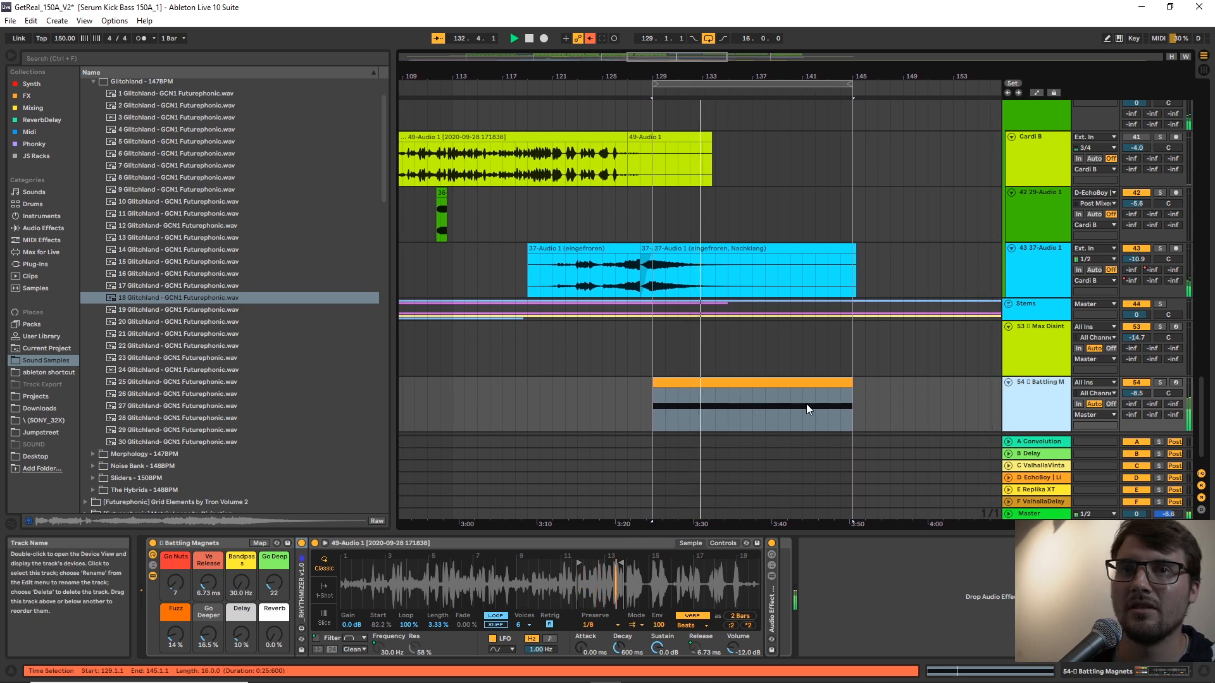
{"action": "scroll", "coordinate": [818, 401], "scroll_direction": "down", "scroll_amount": 1}
{"action": "left_click", "coordinate": [774, 370]}
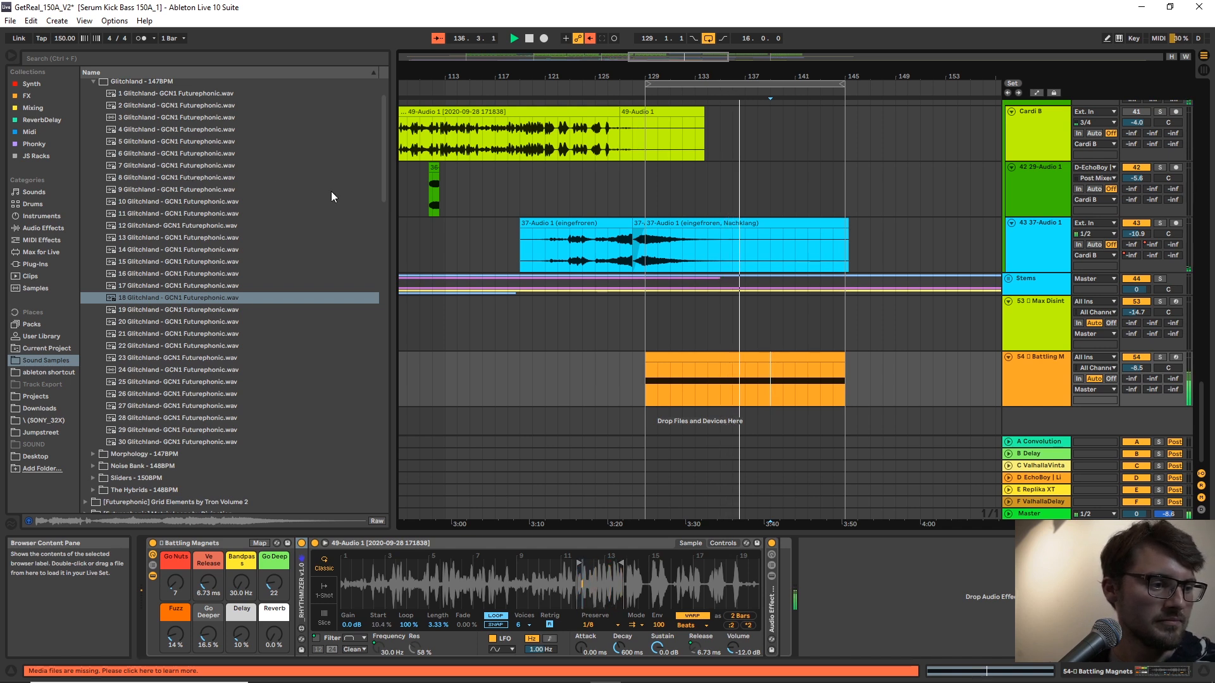
{"action": "left_click", "coordinate": [758, 380]}
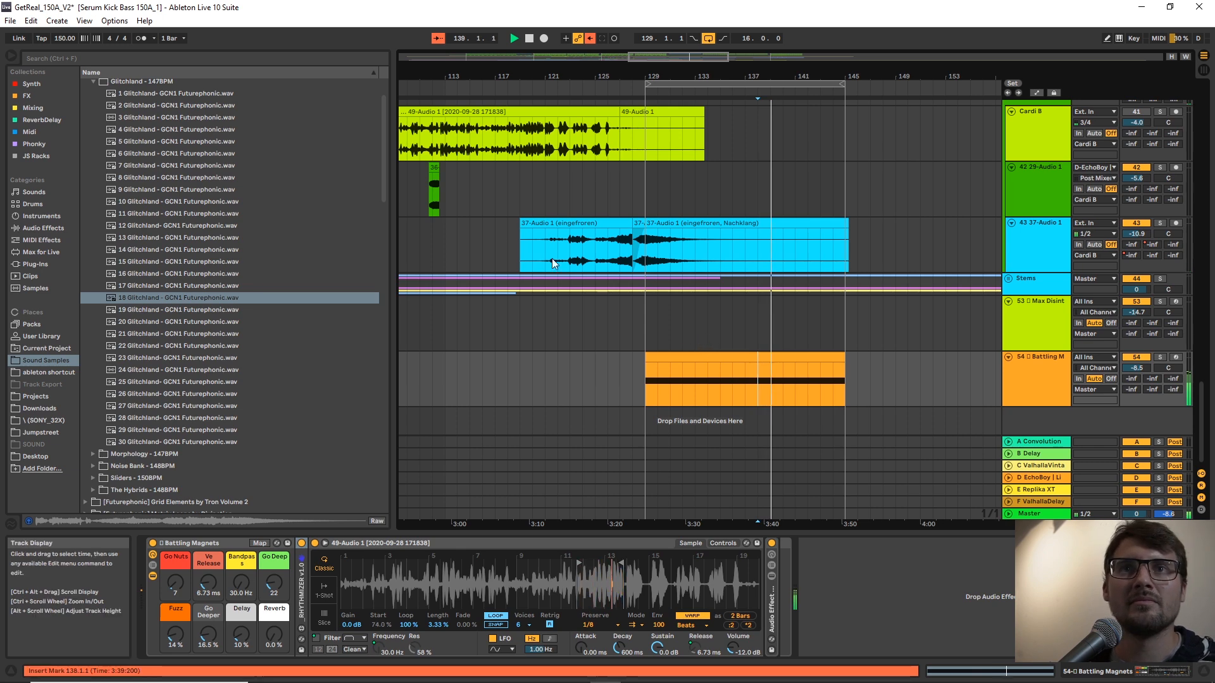
Stop playback and add the Data Crasher rack from the JS Racks FP_Glitch CNTRL folder to the Battling Magnets track.
{"action": "left_click", "coordinate": [48, 155]}
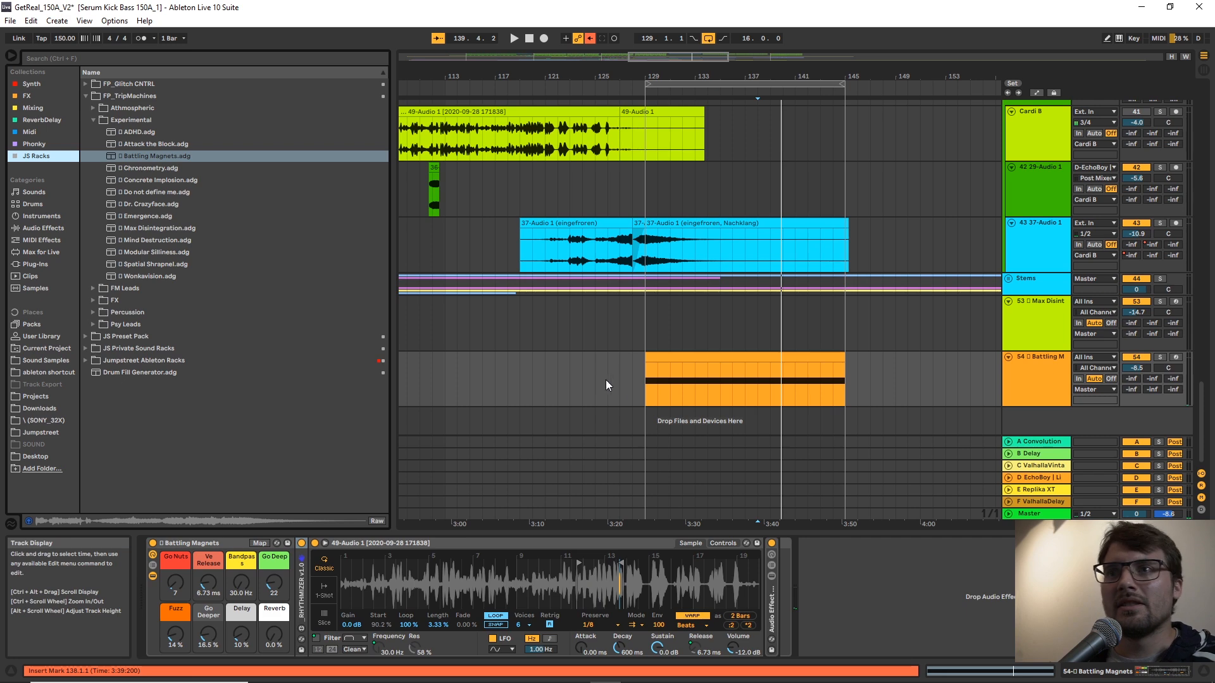
{"action": "key", "text": "space"}
{"action": "left_click", "coordinate": [86, 83]}
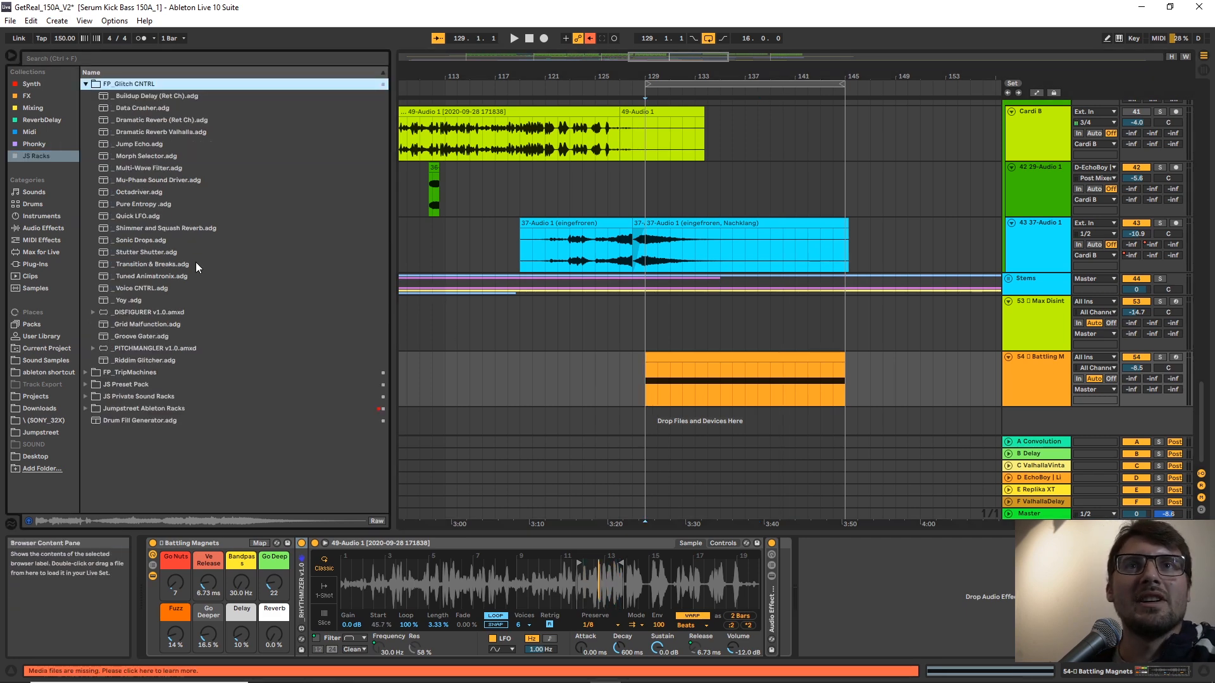
{"action": "left_click", "coordinate": [140, 109]}
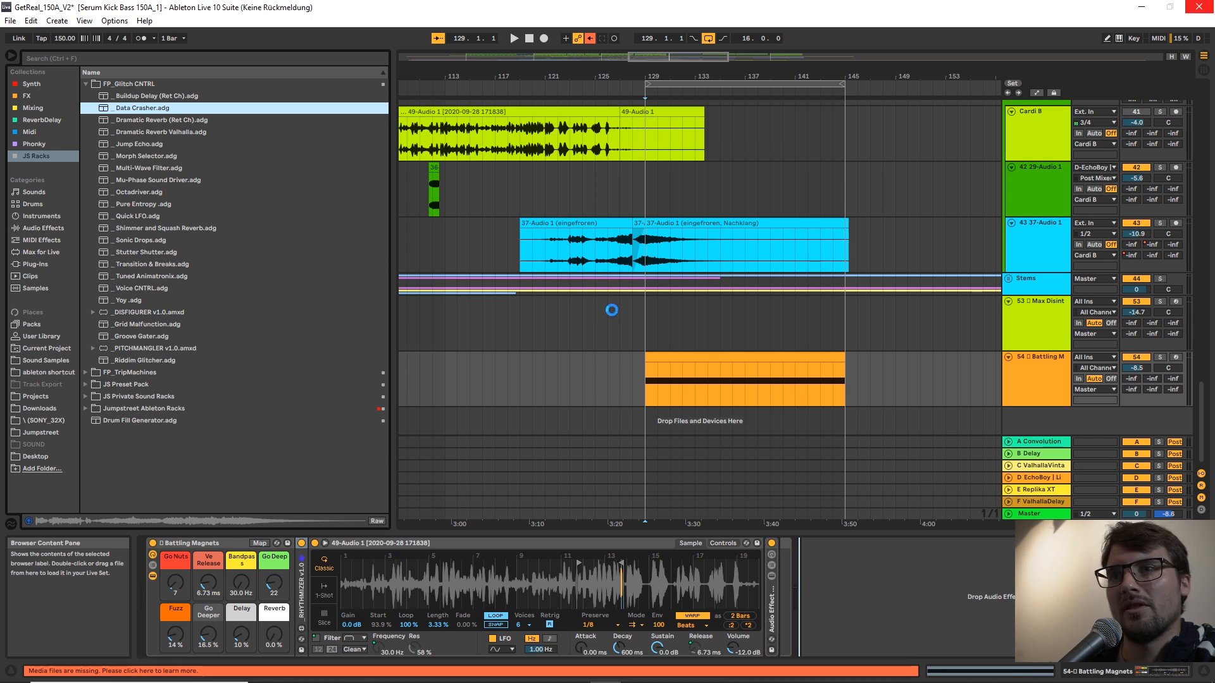
Play the clip from bar 129 and set Data Crasher's Phat to 88, Notch to 69 and Trouble to 33.
{"action": "key", "text": "space"}
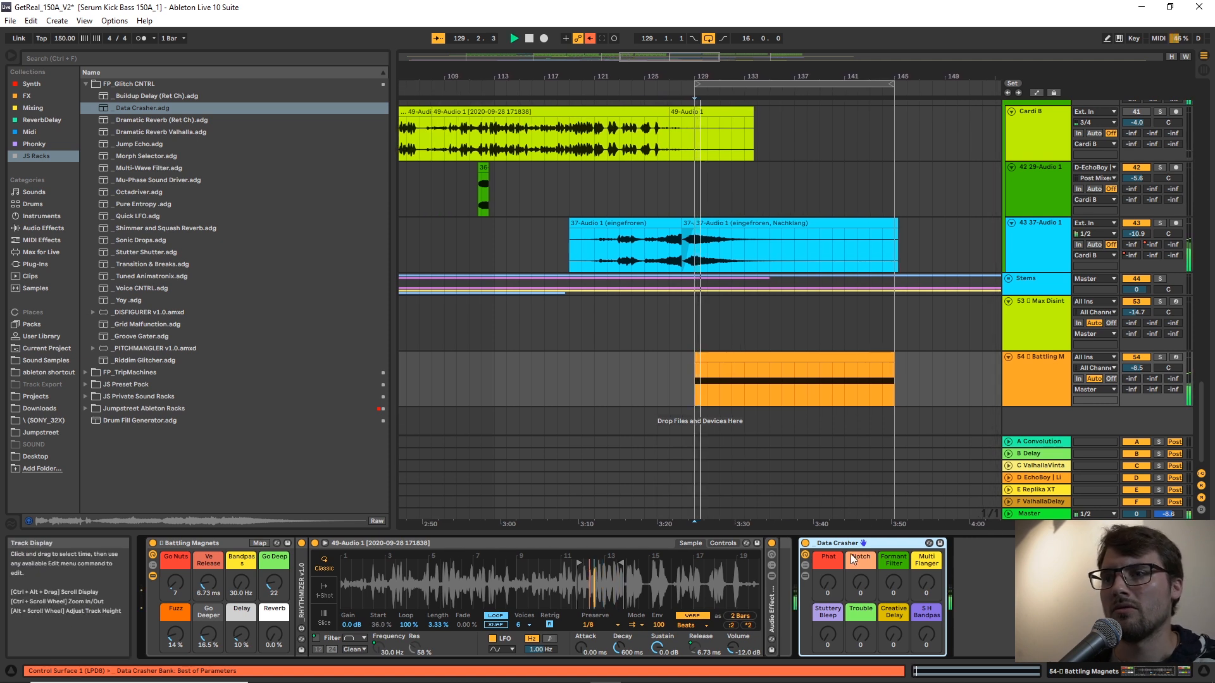
{"action": "left_click_drag", "start_coordinate": [828, 584], "coordinate": [828, 518]}
{"action": "left_click_drag", "start_coordinate": [861, 583], "coordinate": [861, 540]}
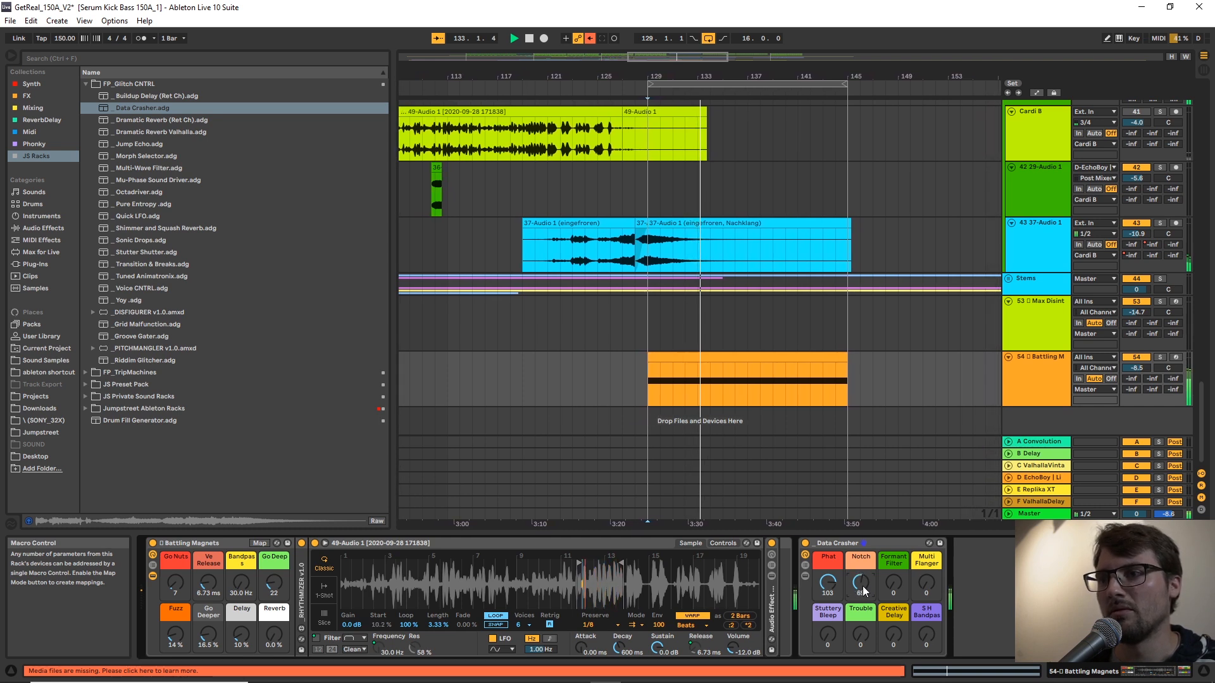
{"action": "left_click_drag", "start_coordinate": [829, 588], "coordinate": [829, 597]}
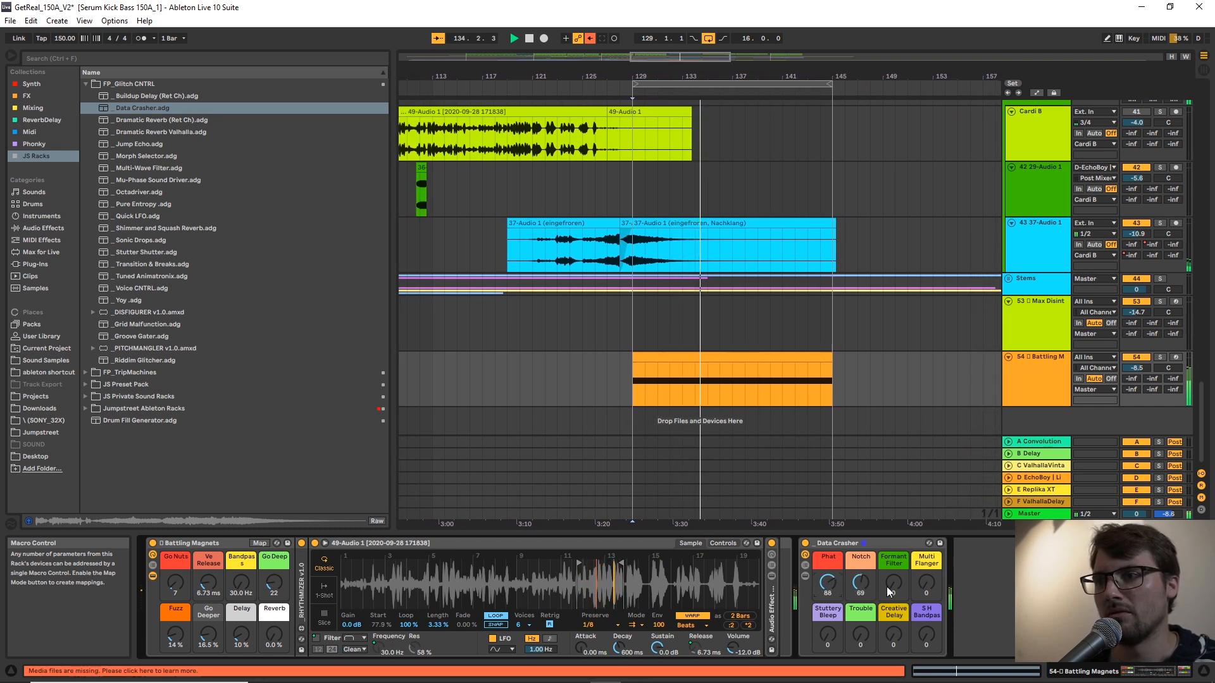
{"action": "mouse_move", "coordinate": [862, 640]}
{"action": "left_mouse_down"}
{"action": "mouse_move", "coordinate": [861, 617]}
{"action": "mouse_move", "coordinate": [863, 631]}
{"action": "left_mouse_up"}
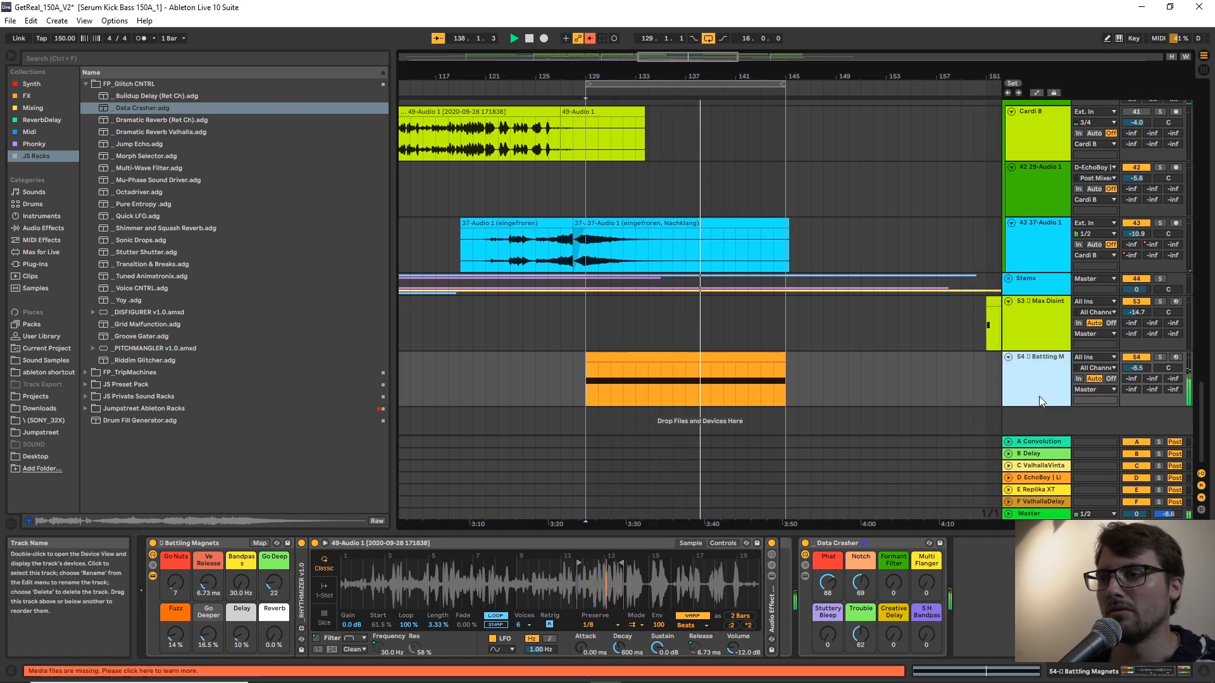
{"action": "left_click_drag", "start_coordinate": [864, 633], "coordinate": [863, 652]}
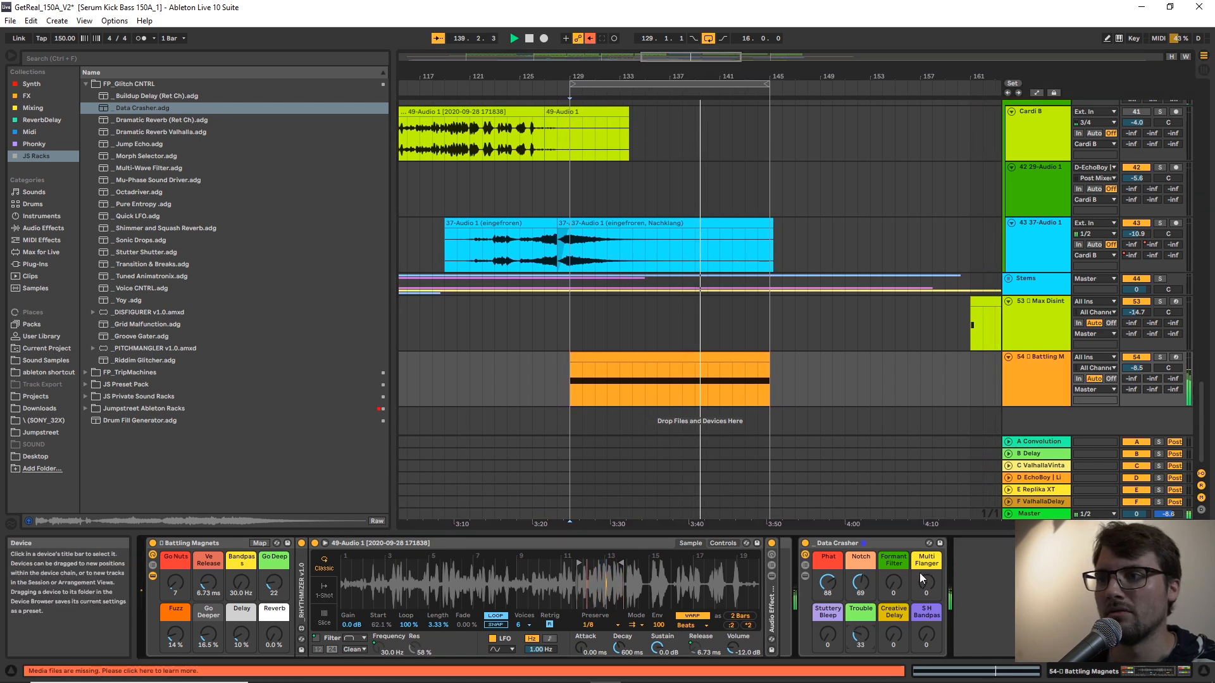
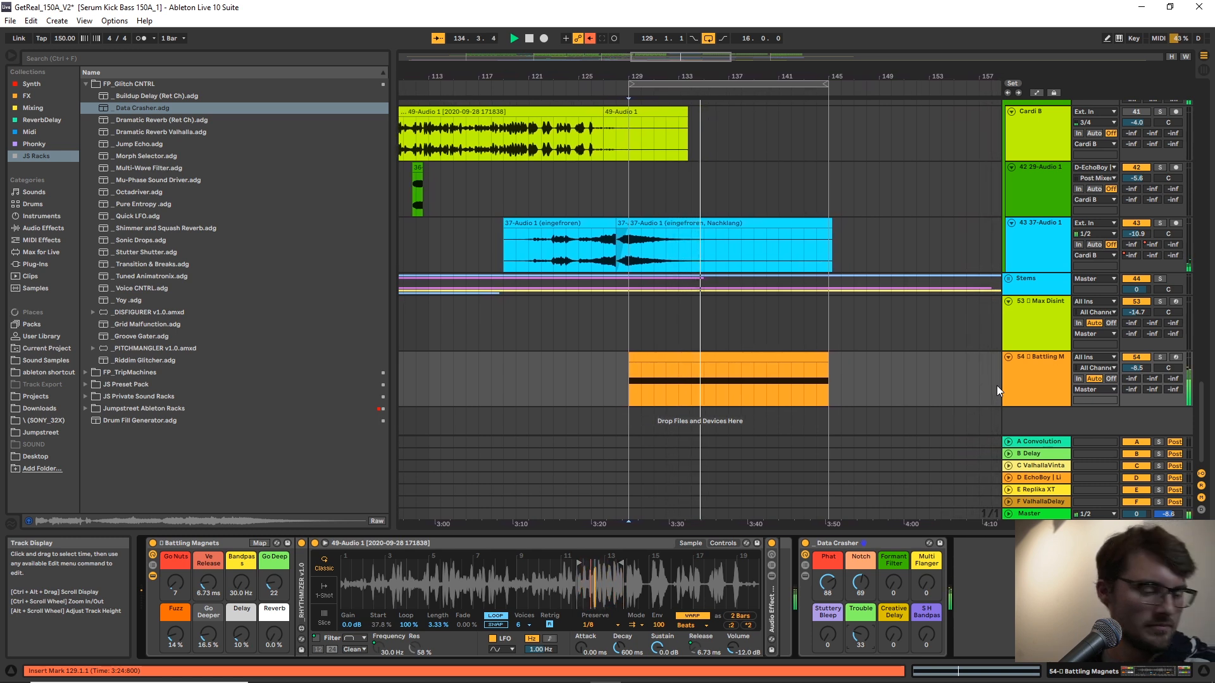
Set Data Crasher's Creative Delay to 81 and select the Battling Magnets track.
{"action": "left_click", "coordinate": [936, 374]}
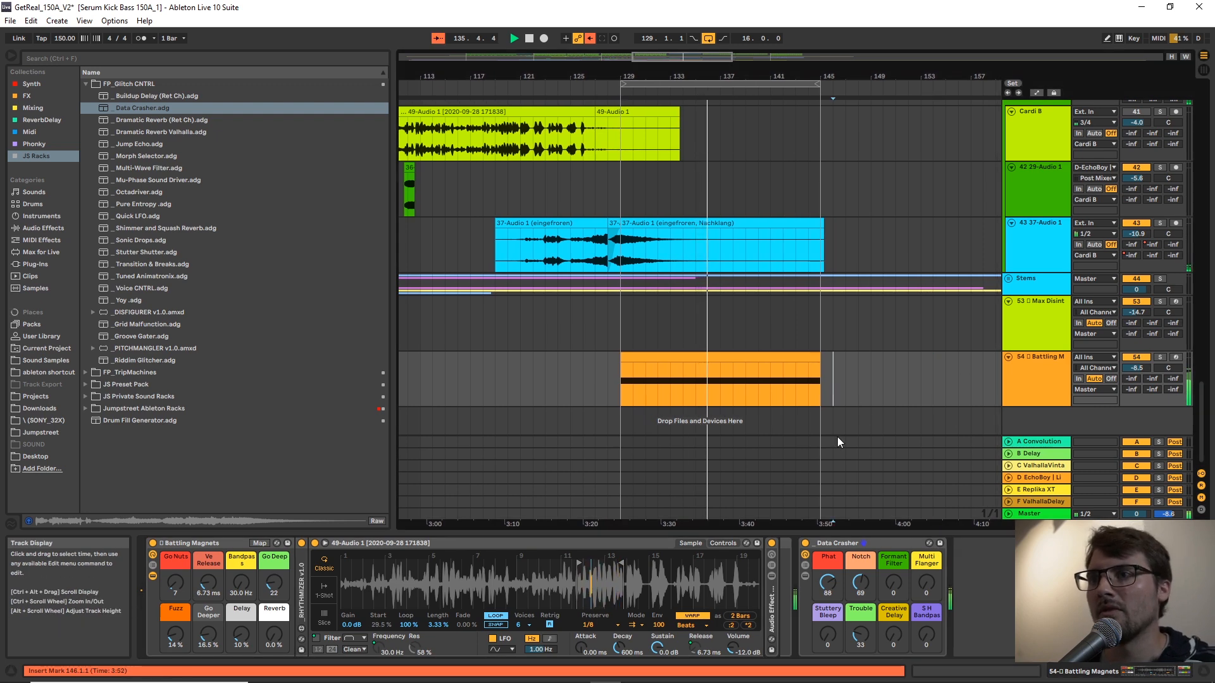
{"action": "left_click_drag", "start_coordinate": [900, 638], "coordinate": [901, 634]}
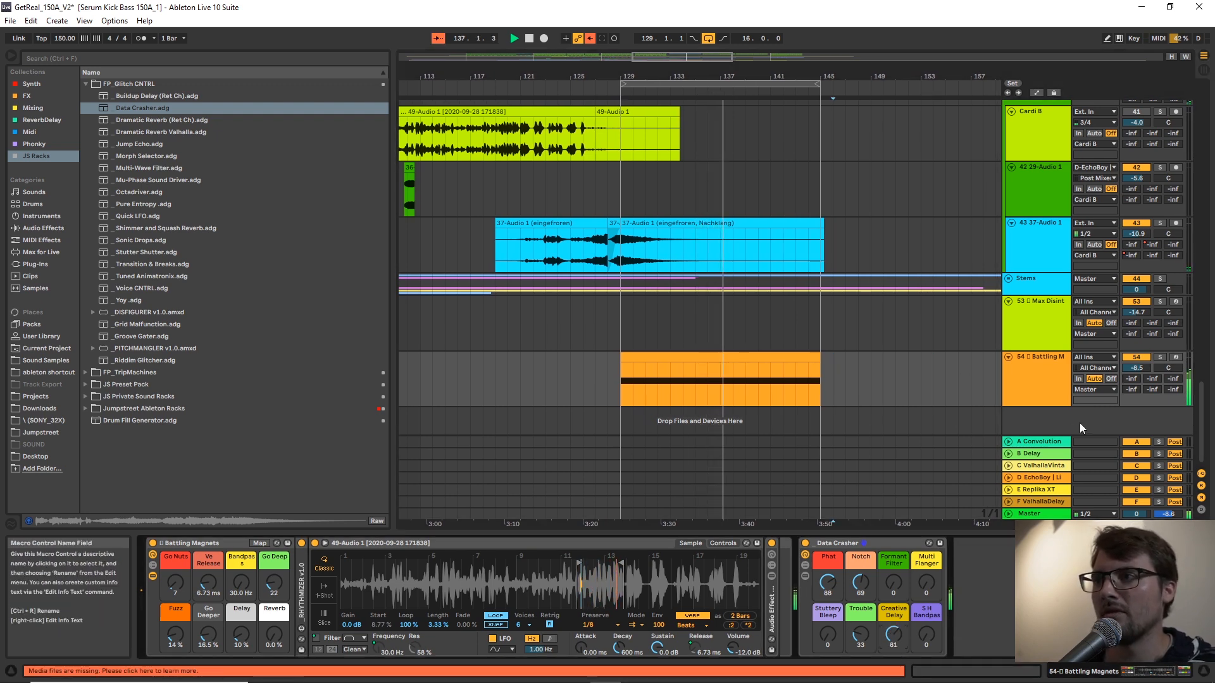
{"action": "left_click", "coordinate": [1039, 378]}
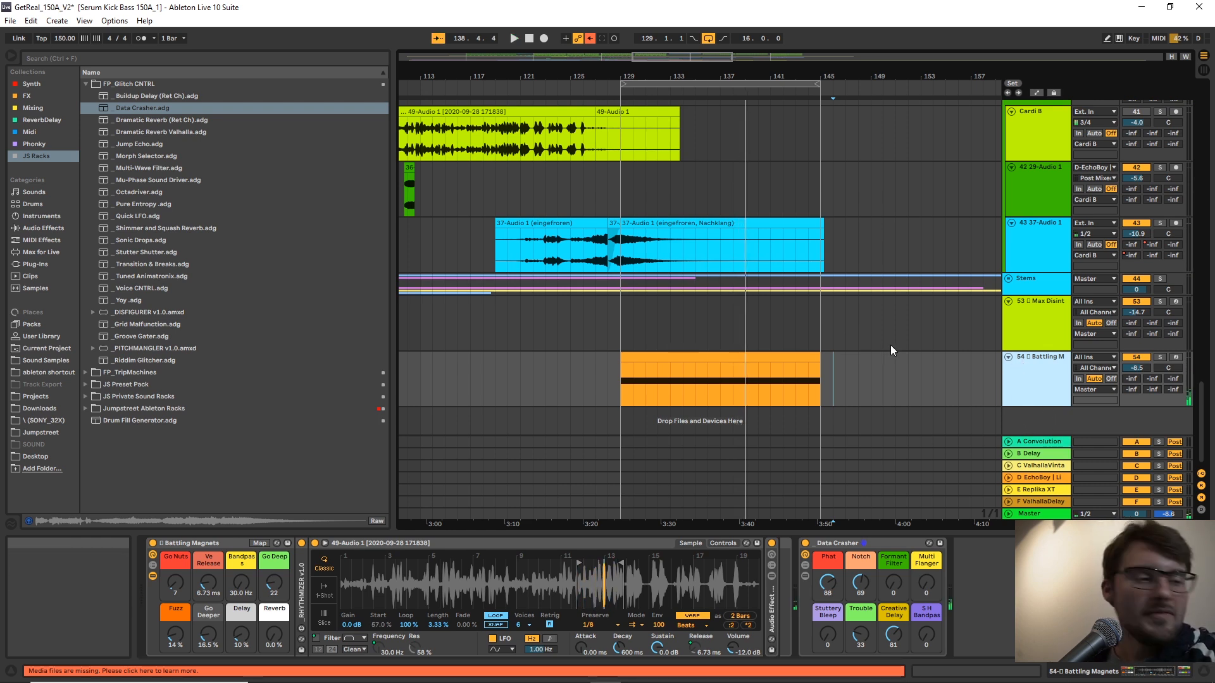
Add a MIDI track below Battling Magnets and create an empty 16-bar clip on it from bar 129 to bar 145.
{"action": "key", "text": "ctrl+shift+t"}
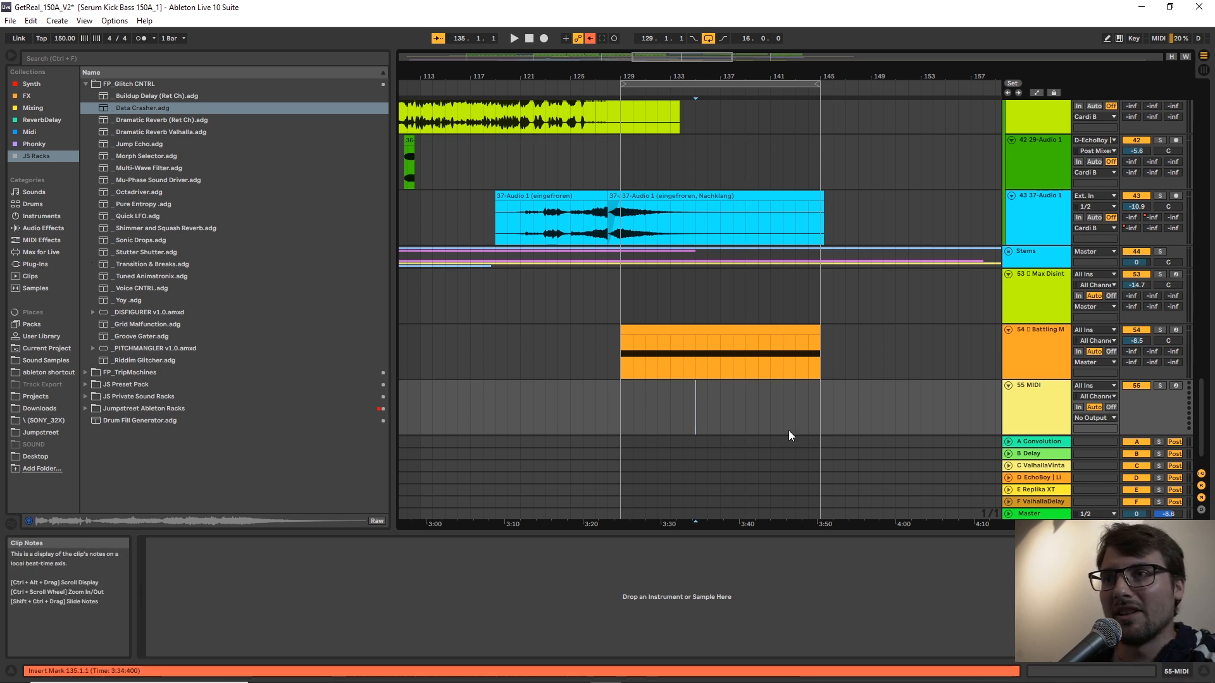
{"action": "left_click_drag", "start_coordinate": [821, 400], "coordinate": [586, 410]}
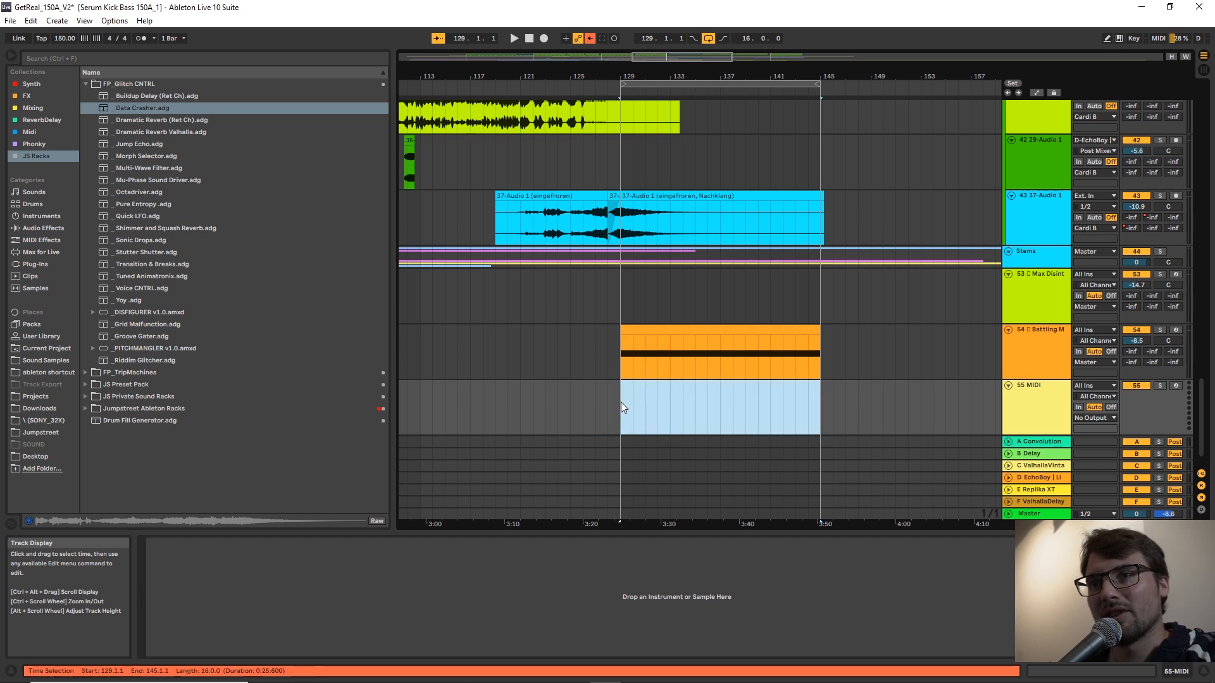
{"action": "key", "text": "ctrl+shift+m"}
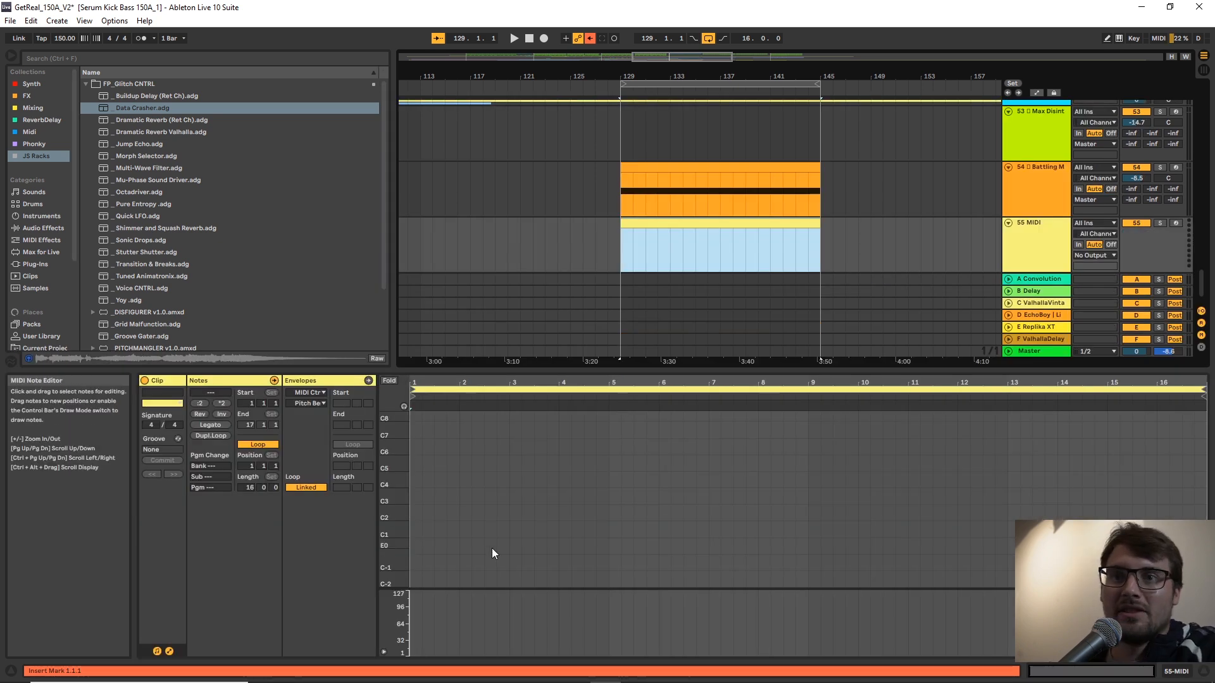
Draw an A1 note across the full 16 bars of the new MIDI clip.
{"action": "left_click", "coordinate": [430, 514]}
{"action": "right_click", "coordinate": [446, 520]}
{"action": "left_click", "coordinate": [501, 469]}
{"action": "scroll", "coordinate": [449, 498], "scroll_direction": "down", "scroll_amount": 3}
{"action": "scroll", "coordinate": [449, 499], "scroll_direction": "down", "scroll_amount": 4}
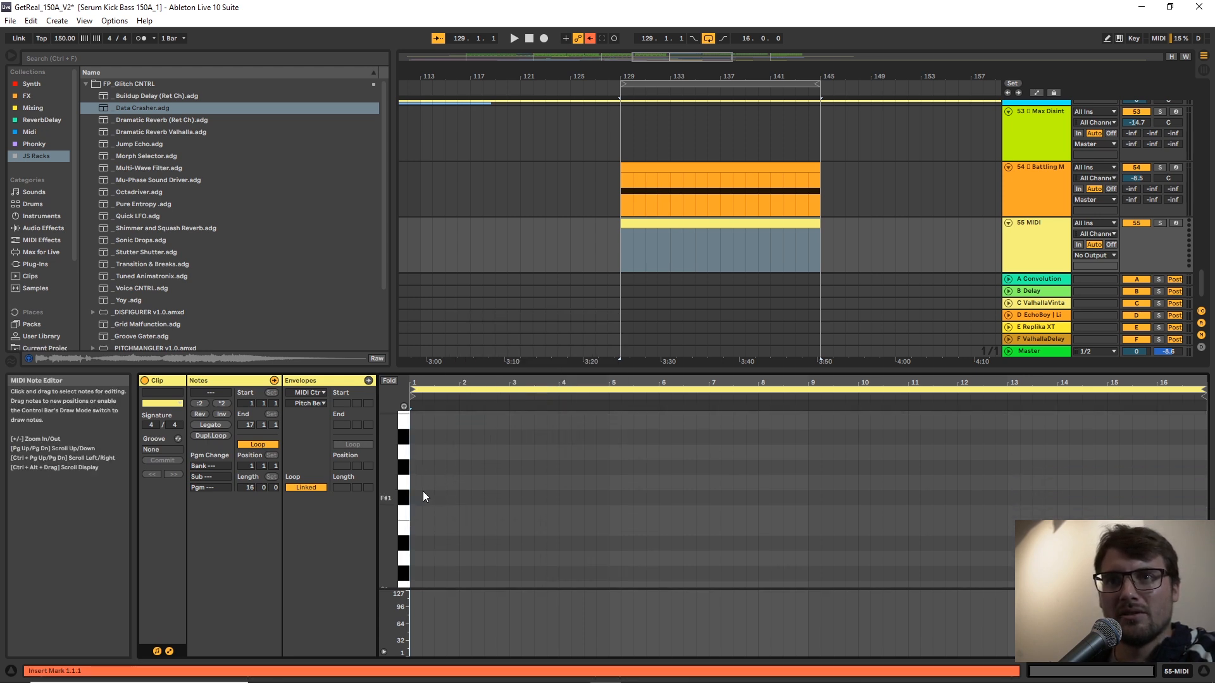
{"action": "scroll", "coordinate": [427, 499], "scroll_direction": "up", "scroll_amount": 1}
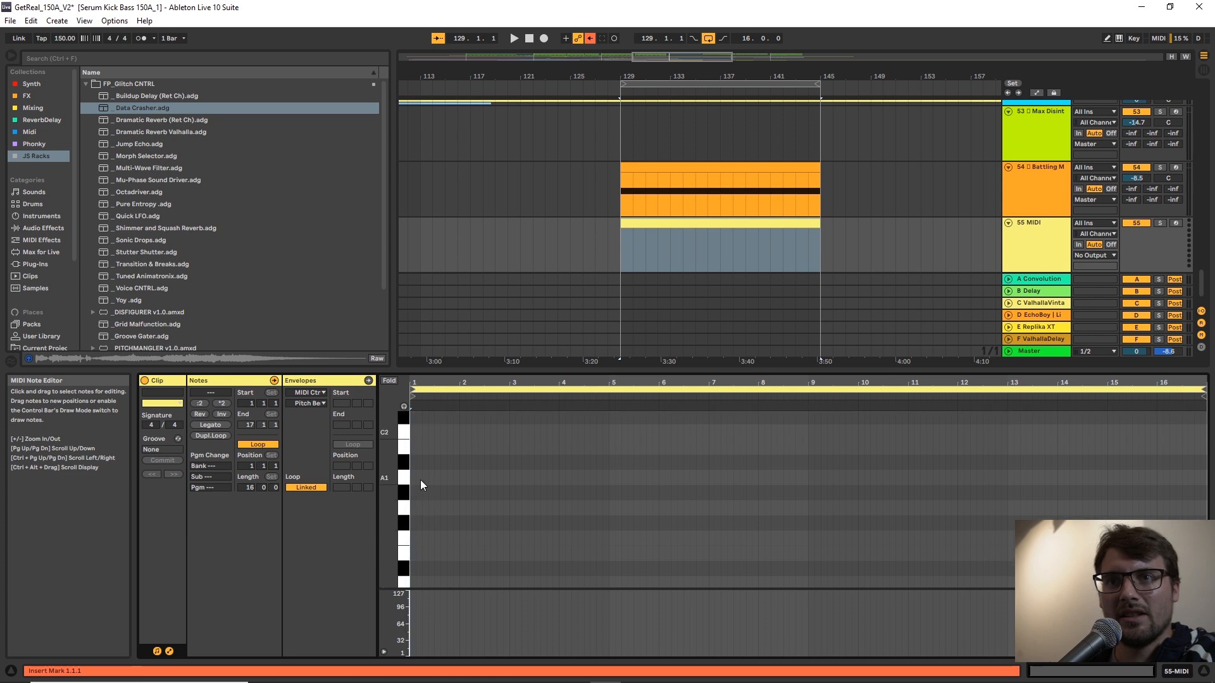
{"action": "mouse_move", "coordinate": [415, 478]}
{"action": "left_mouse_down"}
{"action": "mouse_move", "coordinate": [1202, 478]}
{"action": "mouse_move", "coordinate": [1165, 478]}
{"action": "mouse_move", "coordinate": [1185, 474]}
{"action": "left_mouse_up"}
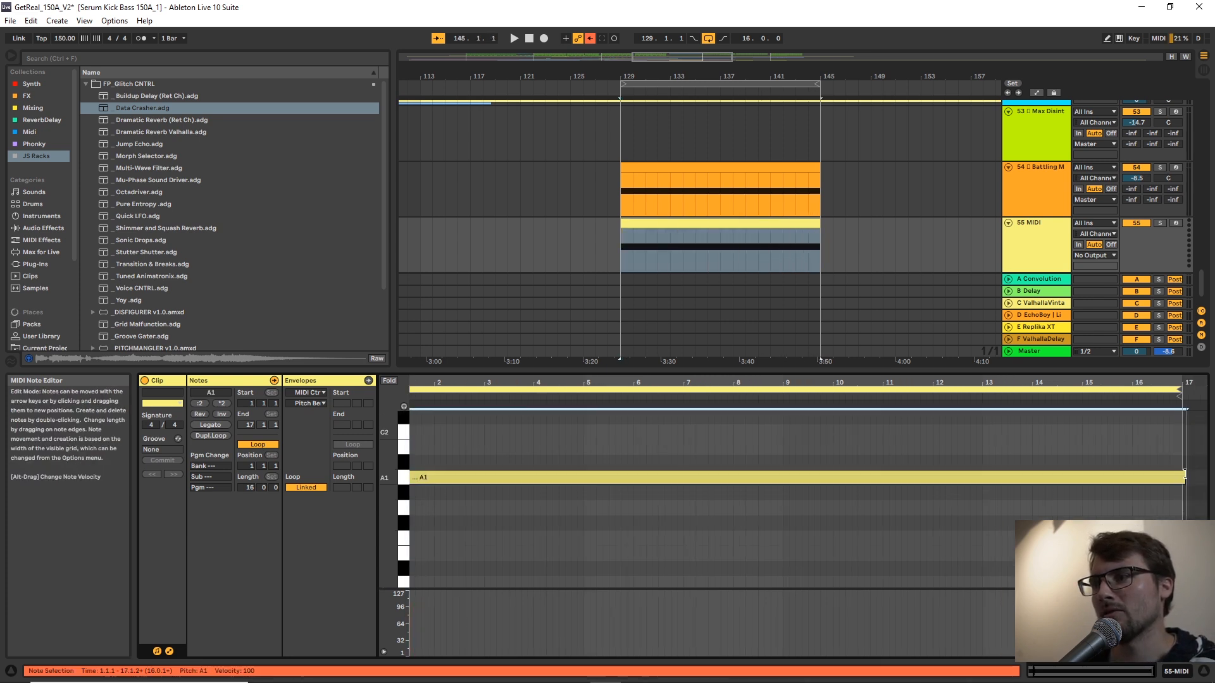
Load Serum_x64 from the Synth collection onto the new MIDI track and move its window off the track controls.
{"action": "double_click", "coordinate": [1036, 238]}
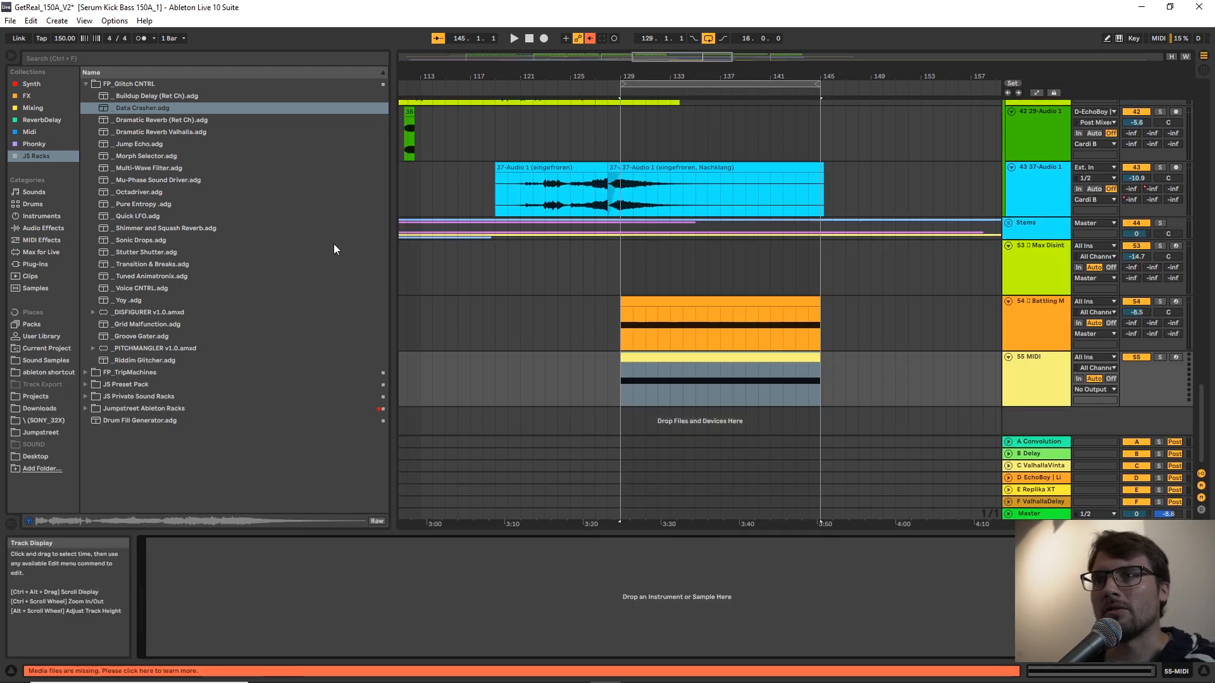
{"action": "left_click", "coordinate": [32, 84]}
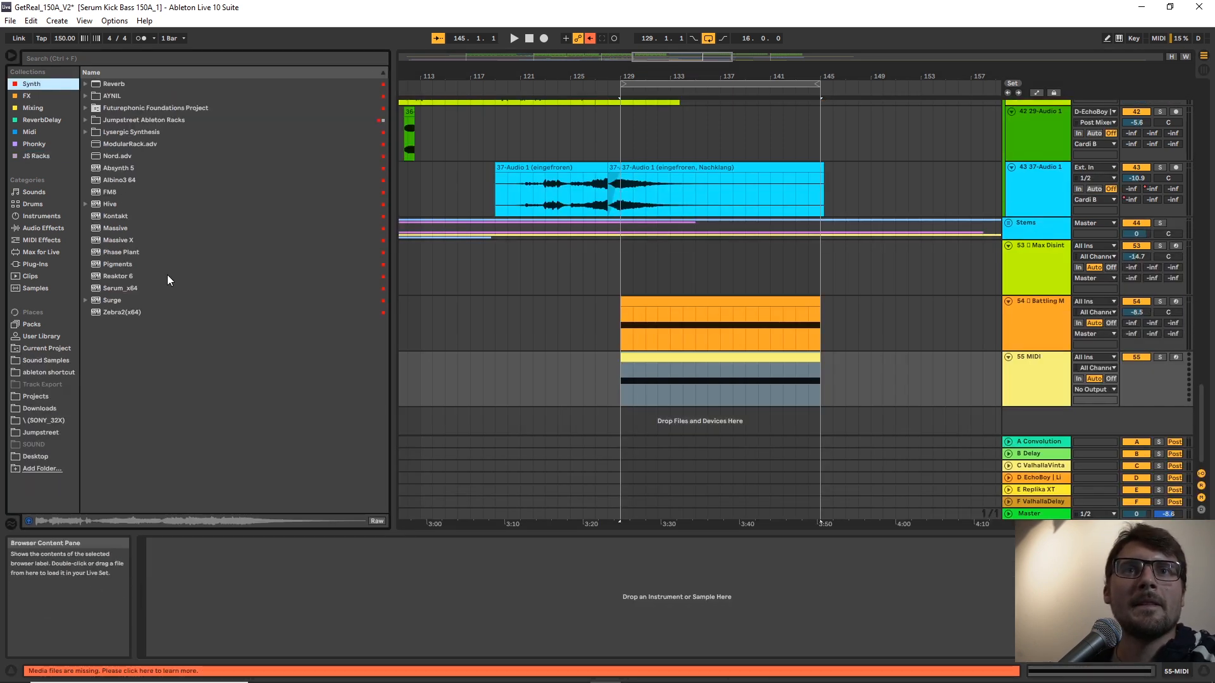
{"action": "double_click", "coordinate": [120, 289]}
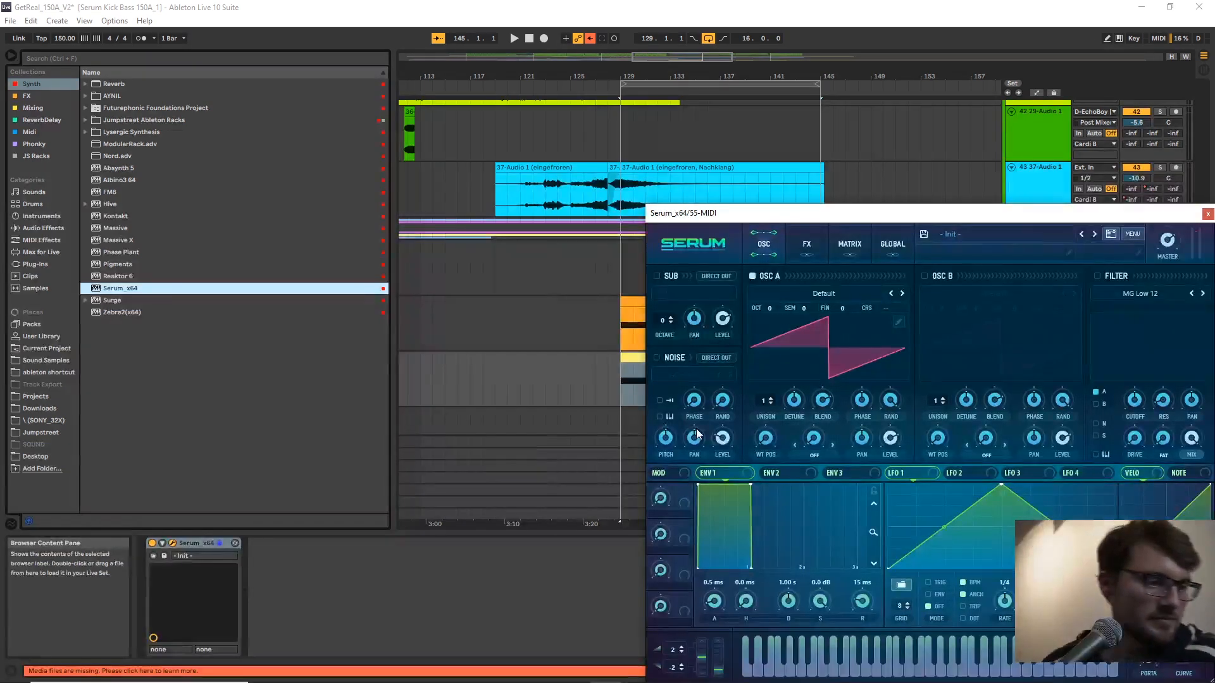
{"action": "left_click_drag", "start_coordinate": [949, 216], "coordinate": [586, 160]}
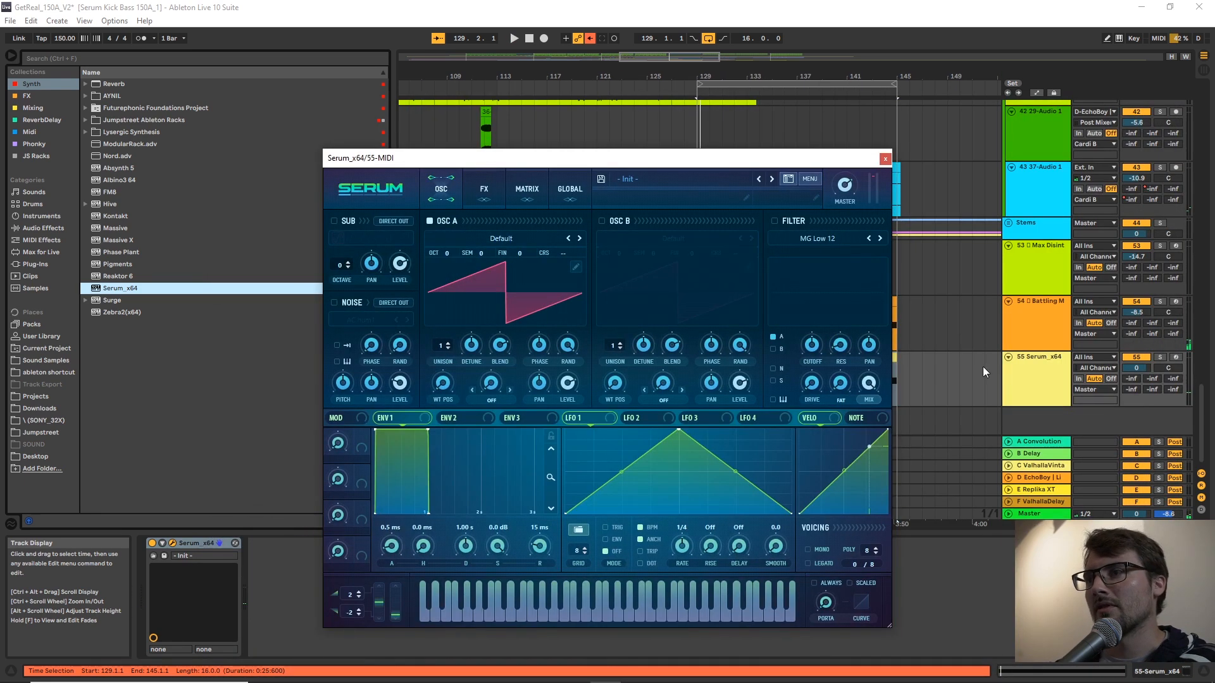
Solo the Serum track, play the clip and lower Oscillator A's octave to -1.
{"action": "left_click", "coordinate": [1026, 378]}
{"action": "key", "text": "s"}
{"action": "key", "text": "space"}
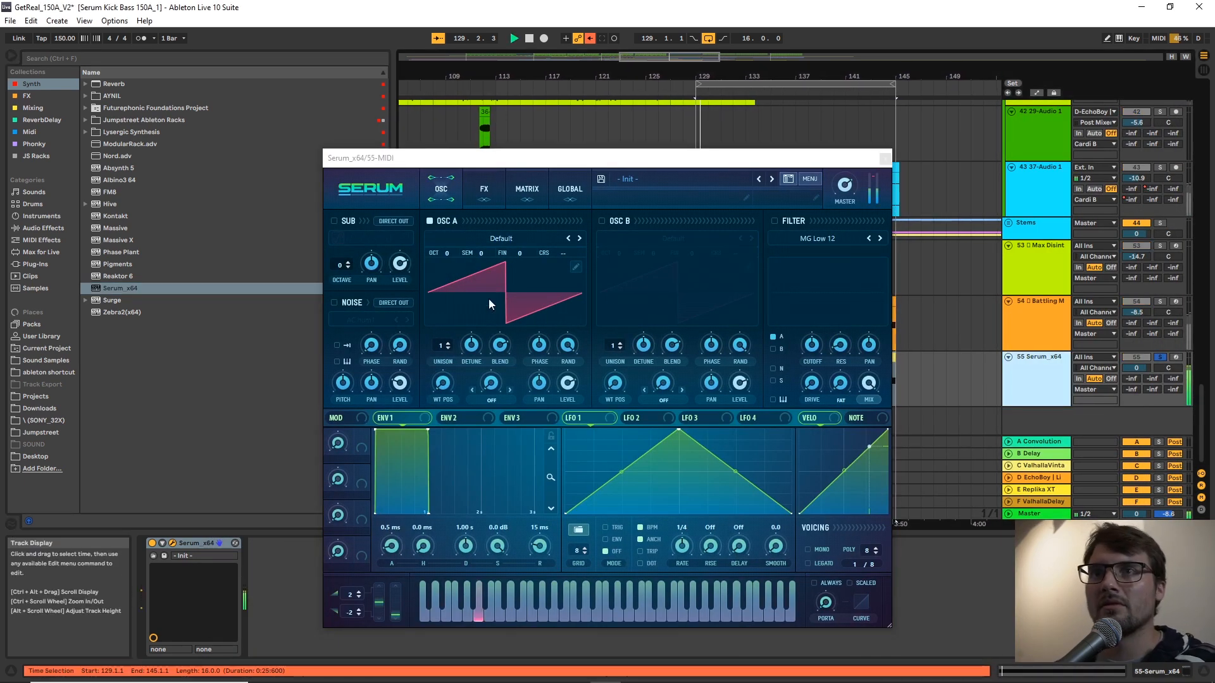
{"action": "left_click_drag", "start_coordinate": [443, 250], "coordinate": [446, 268]}
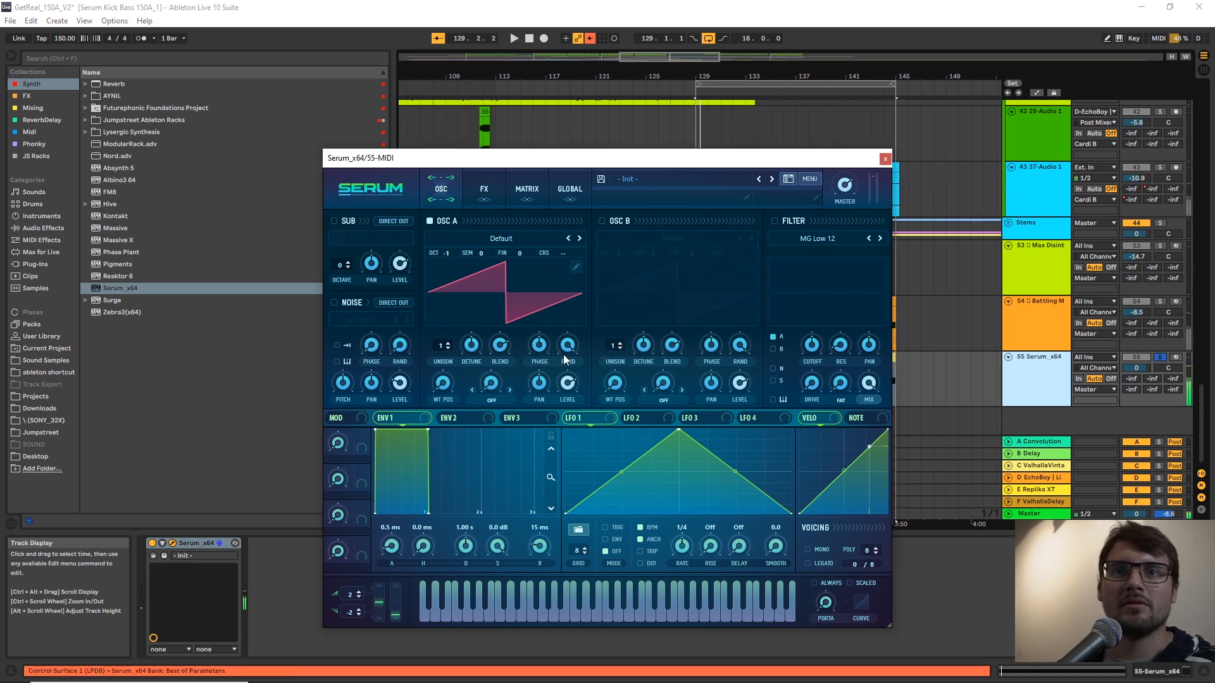
Load the FMKick wavetable from the FP folder of the User wavetables into Oscillator A.
{"action": "left_click_drag", "start_coordinate": [674, 164], "coordinate": [847, 121]}
{"action": "left_click", "coordinate": [689, 195]}
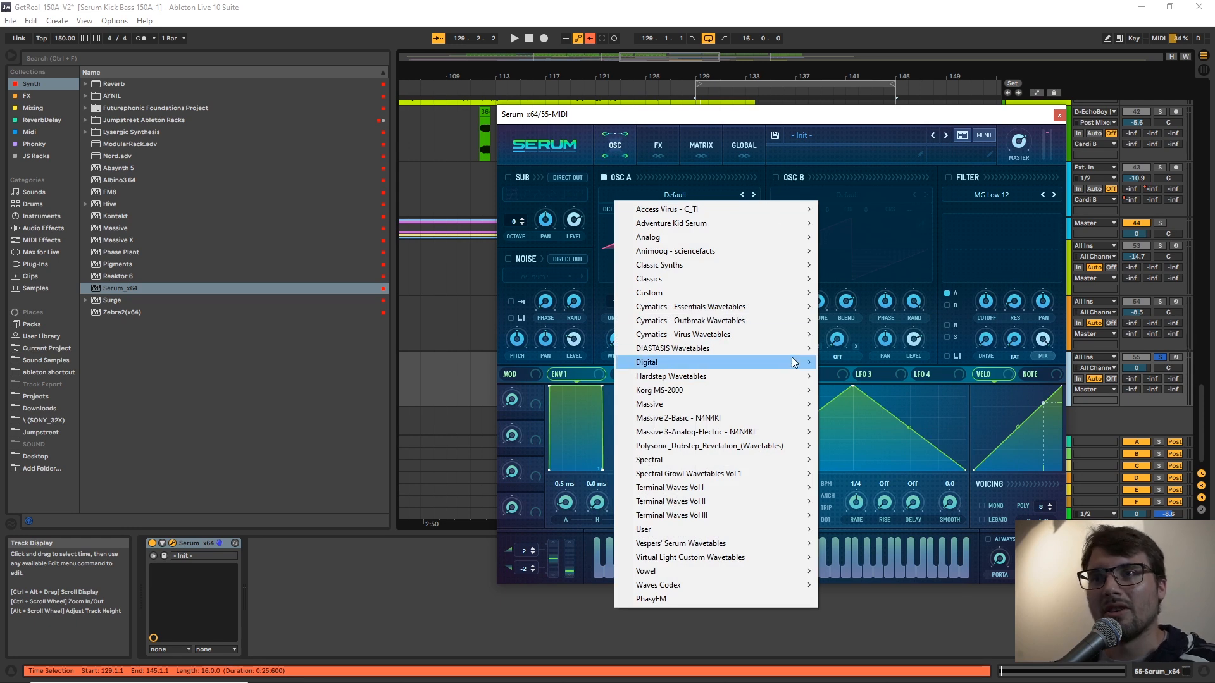
{"action": "mouse_move", "coordinate": [770, 533]}
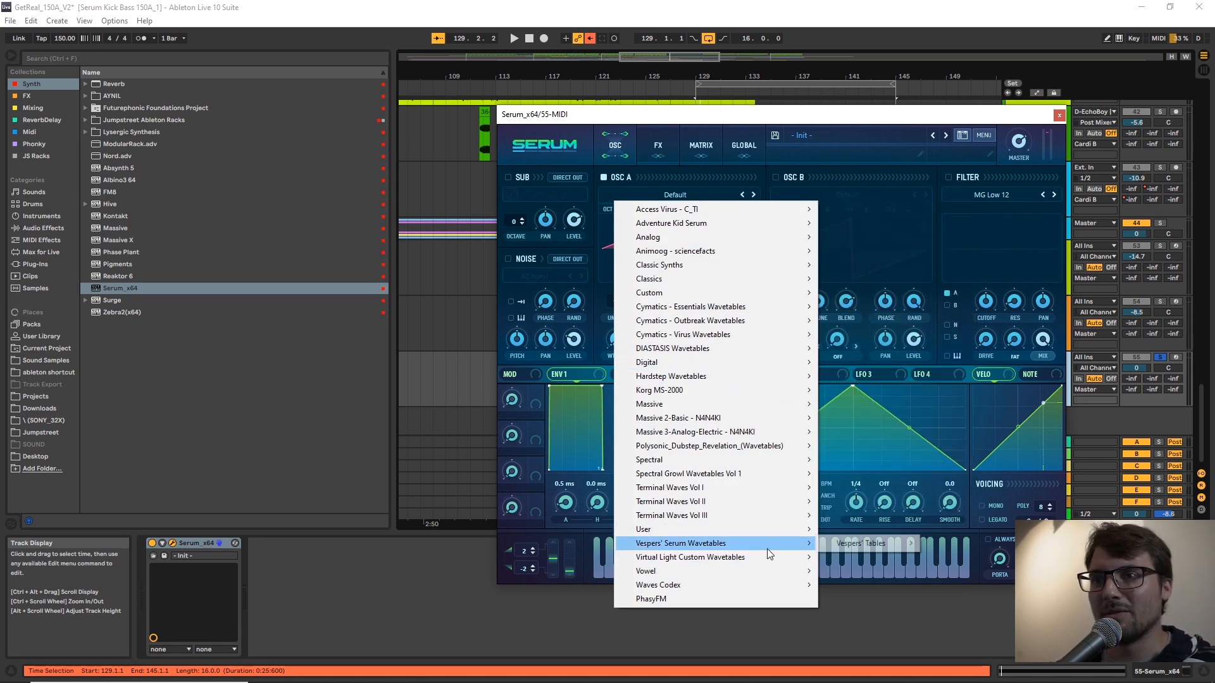
{"action": "mouse_move", "coordinate": [766, 560]}
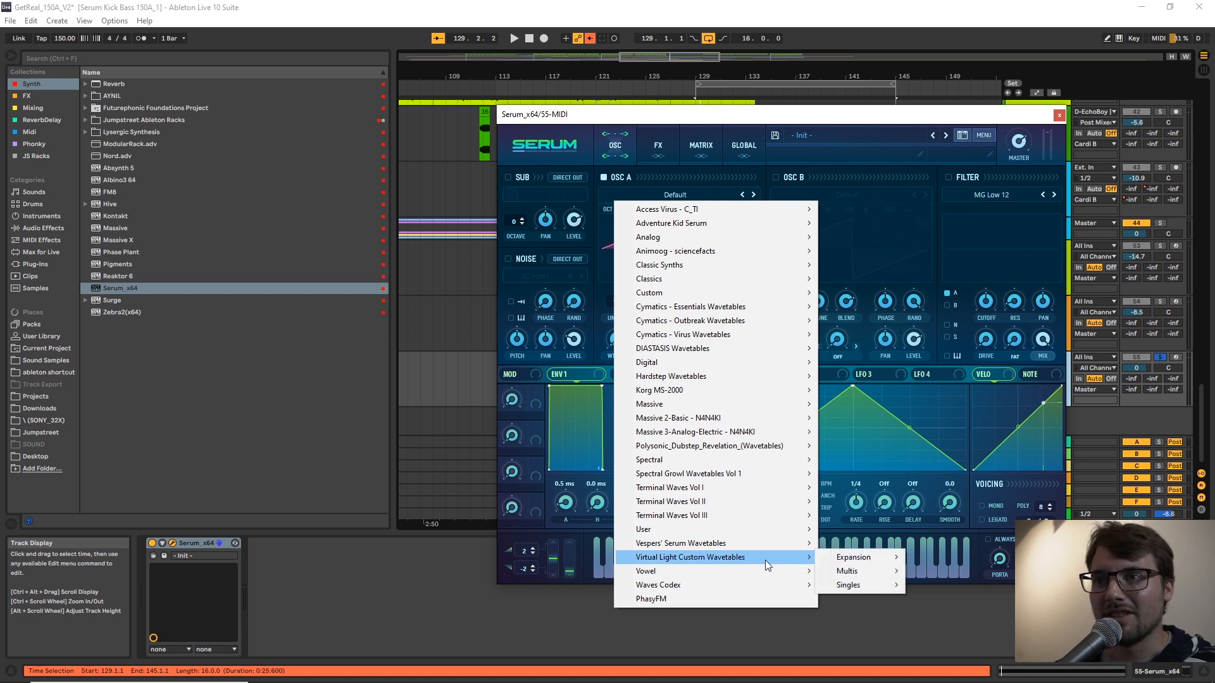
{"action": "mouse_move", "coordinate": [874, 570]}
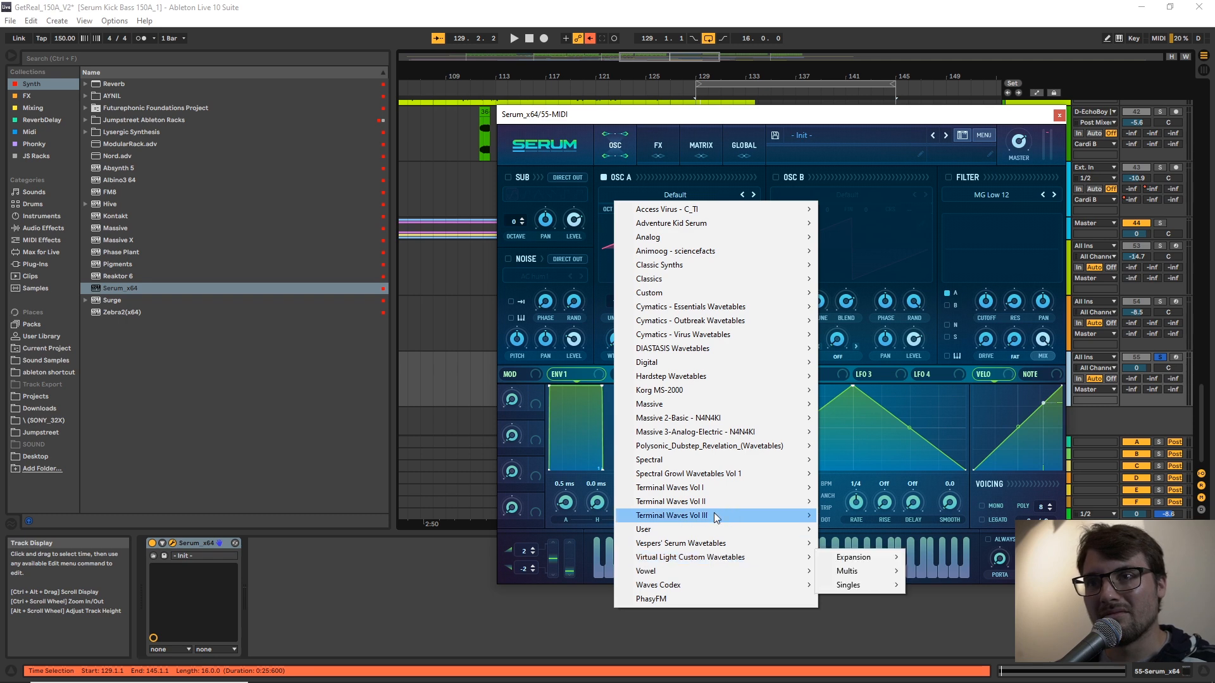
{"action": "mouse_move", "coordinate": [714, 533]}
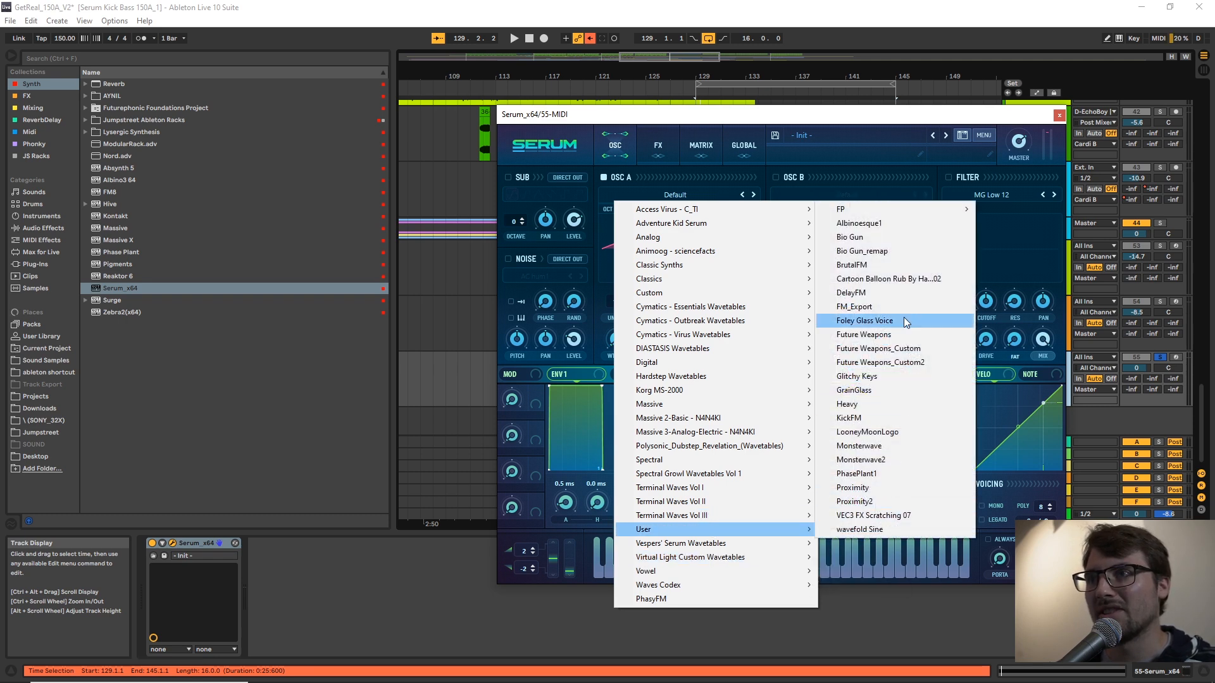
{"action": "mouse_move", "coordinate": [904, 214]}
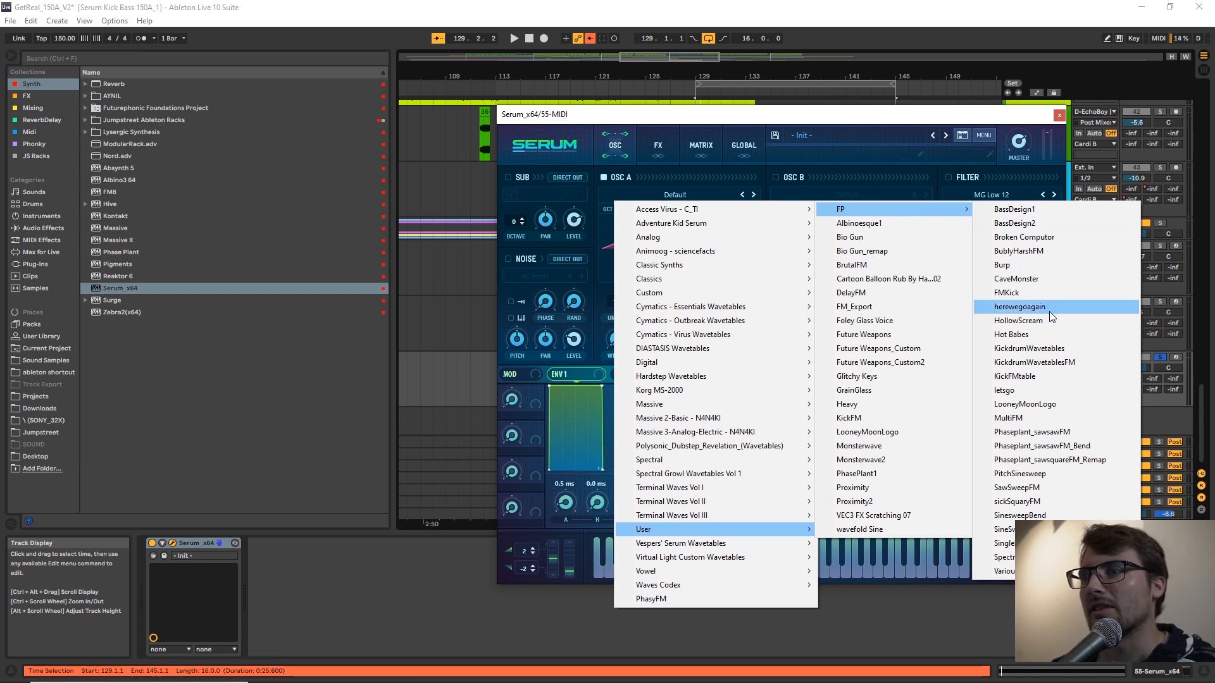
{"action": "left_click", "coordinate": [1010, 292]}
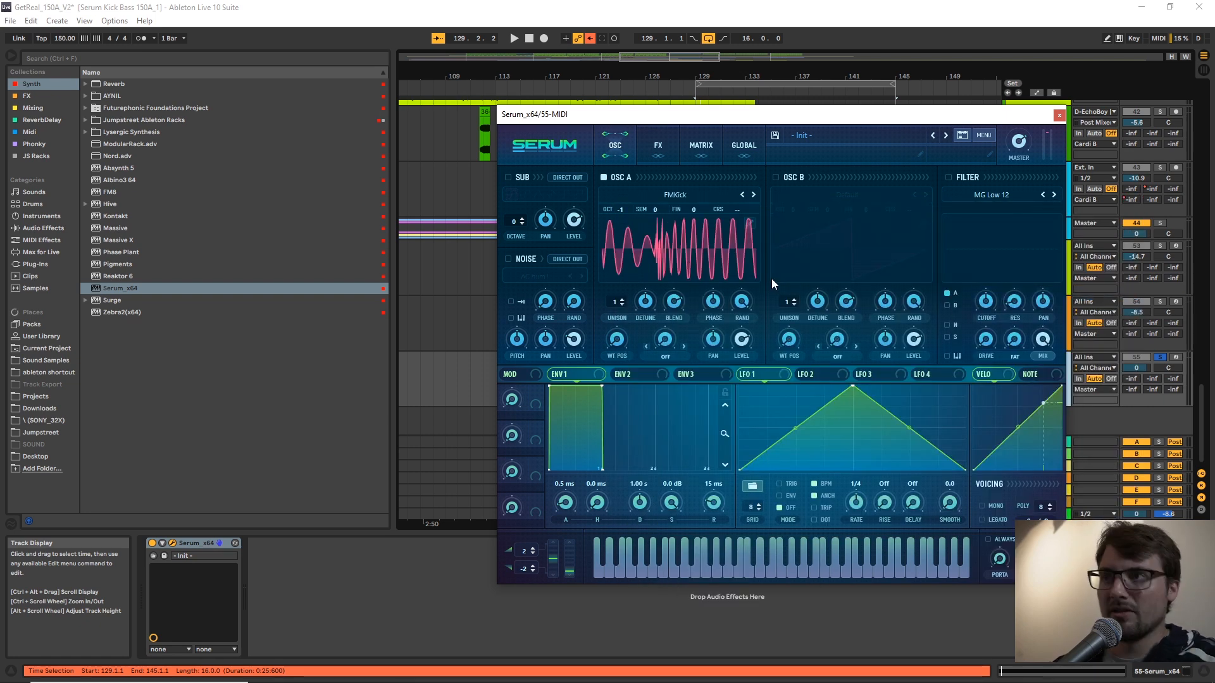
Arm the Serum track and audition FMKick while adjusting Oscillator A's wavetable position.
{"action": "left_click", "coordinate": [1175, 359]}
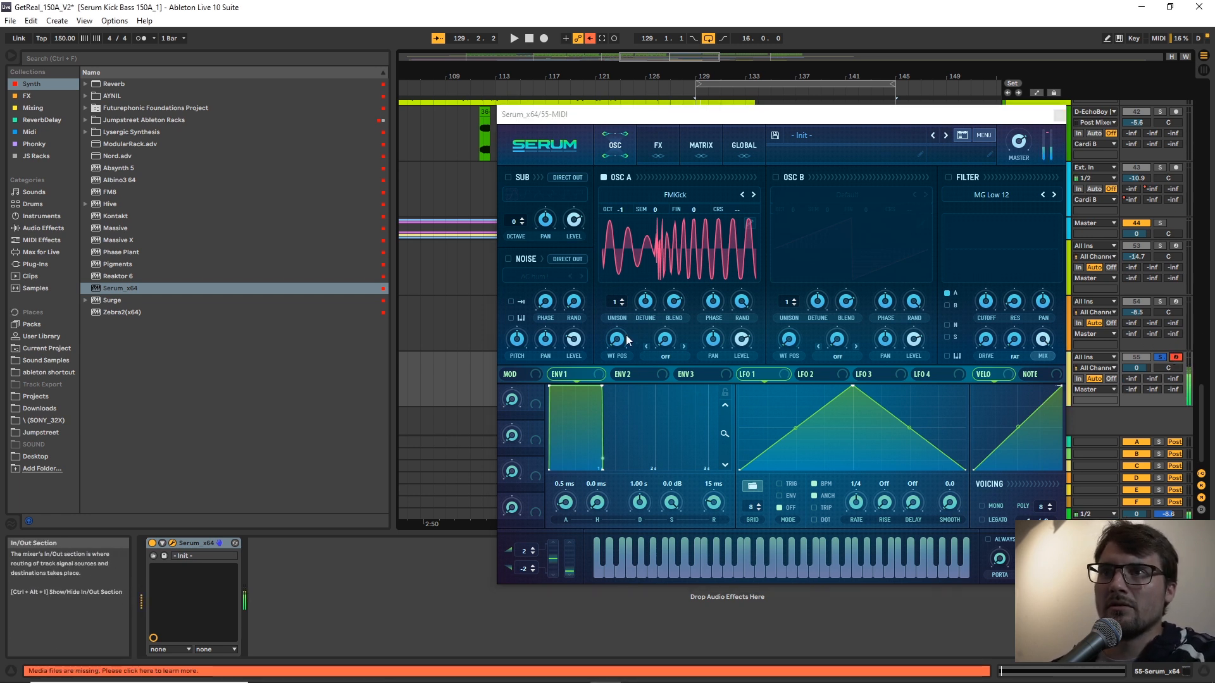
{"action": "mouse_move", "coordinate": [621, 338]}
{"action": "left_mouse_down"}
{"action": "mouse_move", "coordinate": [623, 302]}
{"action": "mouse_move", "coordinate": [622, 314]}
{"action": "left_mouse_up"}
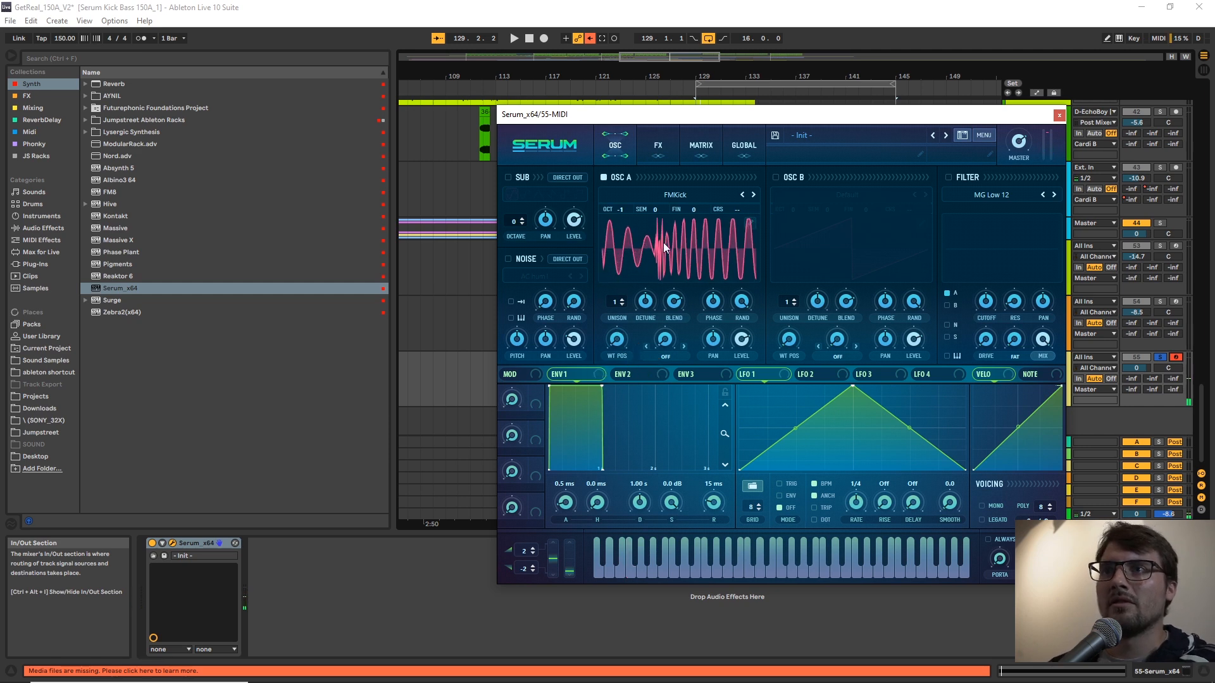
Uncover the Serum track in the arrangement and add an audio track below it.
{"action": "left_click_drag", "start_coordinate": [778, 121], "coordinate": [666, 123]}
{"action": "left_click", "coordinate": [1047, 412]}
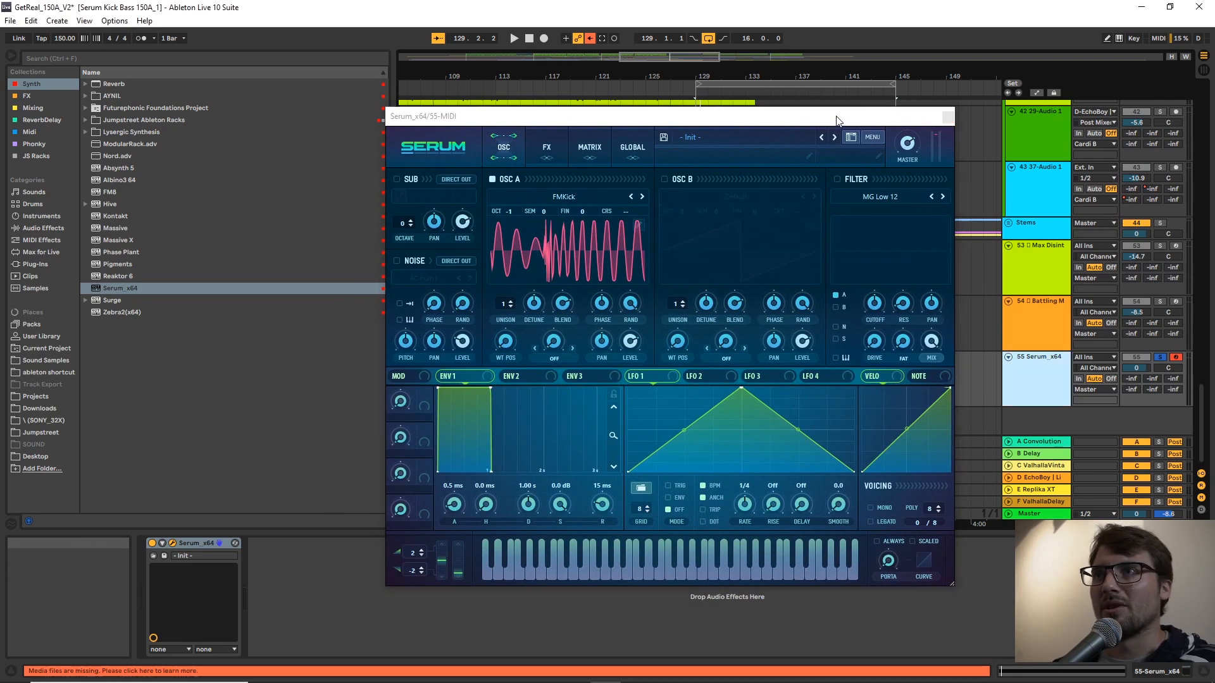
{"action": "key", "text": "ctrl+t"}
Place the 08 Cardiac Kick sample from the Foundations Kick Collection on the new audio track at bar 145.
{"action": "left_click_drag", "start_coordinate": [837, 120], "coordinate": [601, 139]}
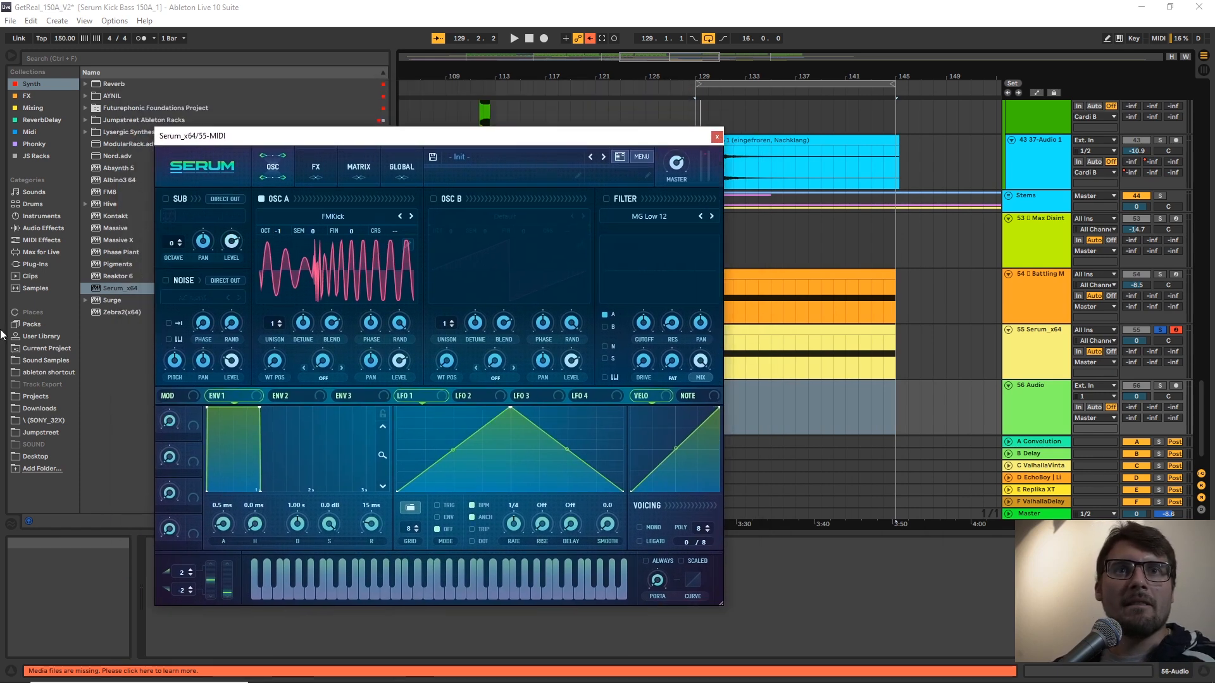
{"action": "left_click", "coordinate": [39, 359]}
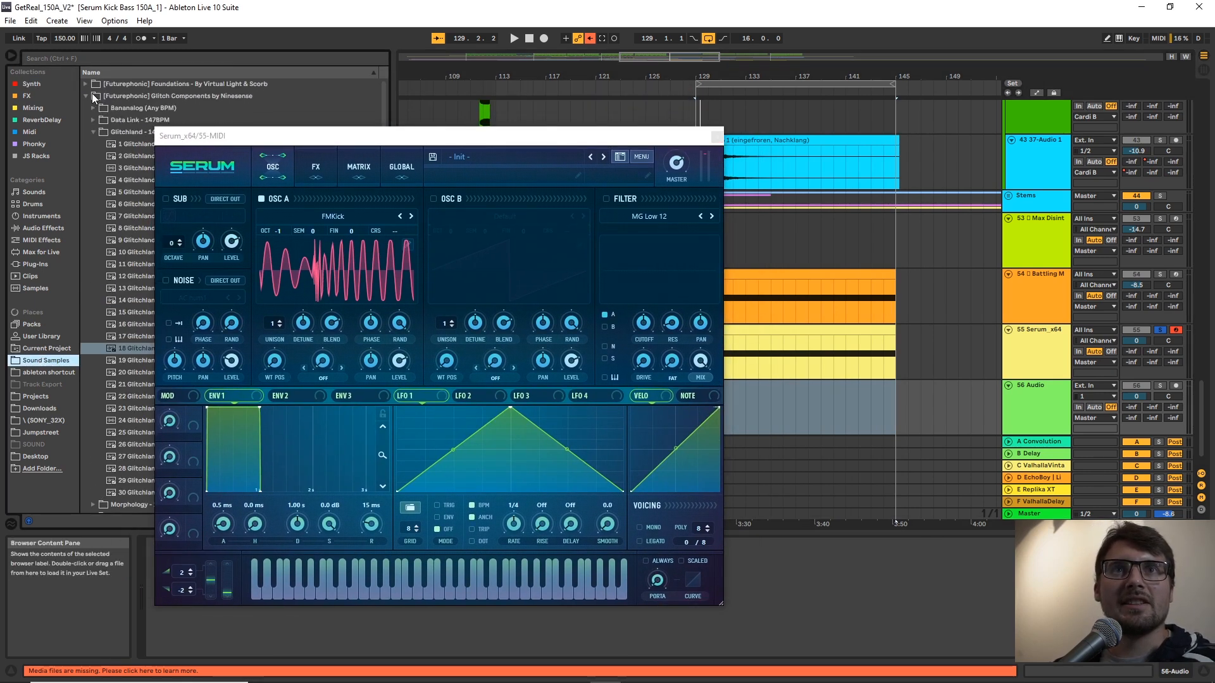
{"action": "left_click", "coordinate": [85, 83]}
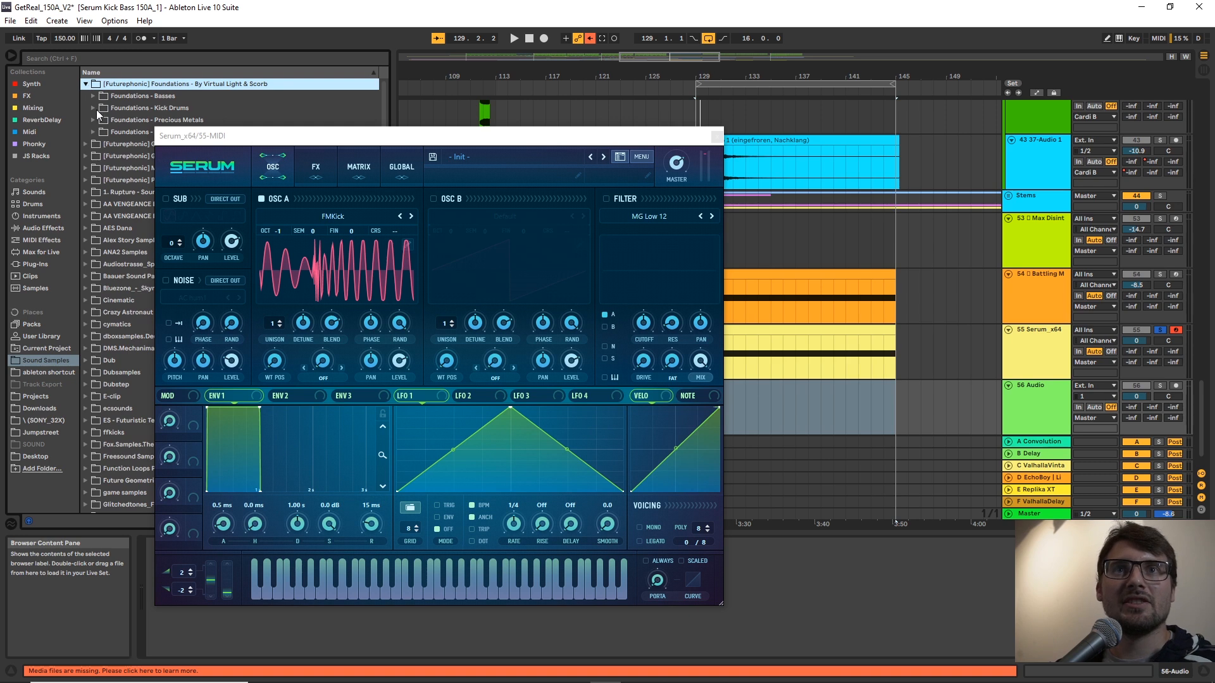
{"action": "left_click", "coordinate": [96, 109]}
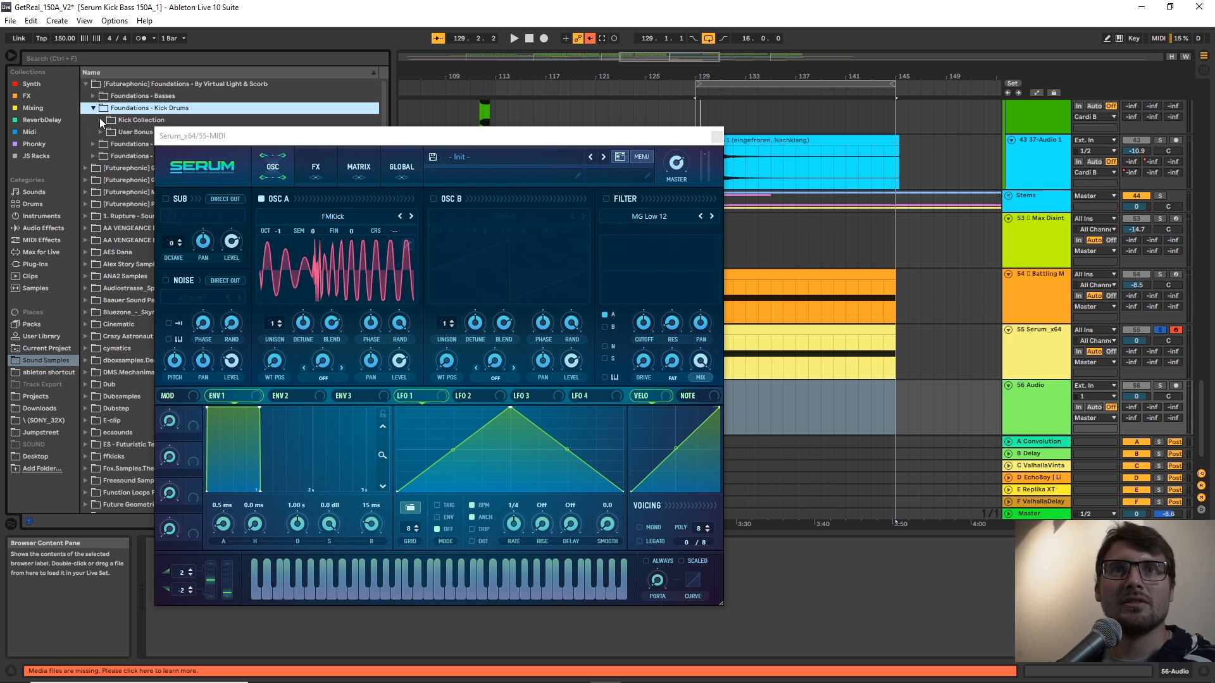
{"action": "left_click", "coordinate": [100, 117]}
{"action": "left_click", "coordinate": [133, 218]}
{"action": "left_click_drag", "start_coordinate": [138, 215], "coordinate": [899, 407]}
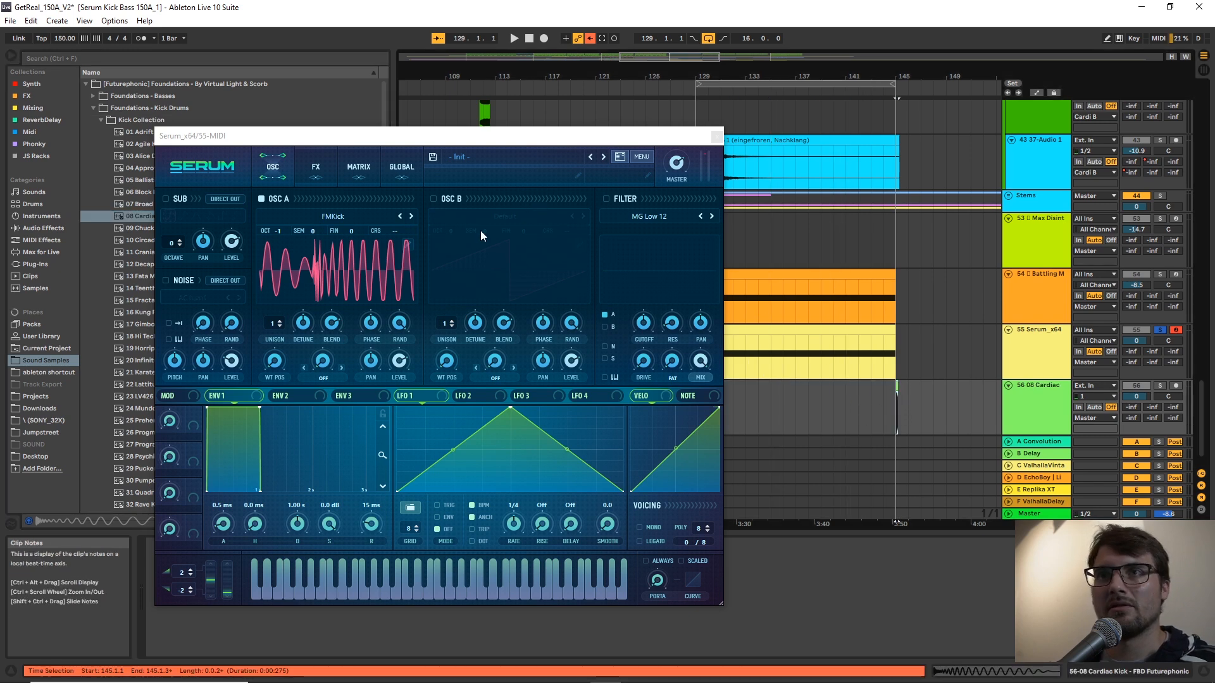
Switch Serum from Oscillator A to Oscillator B and open Oscillator B's wavetable editor.
{"action": "left_click", "coordinate": [433, 198]}
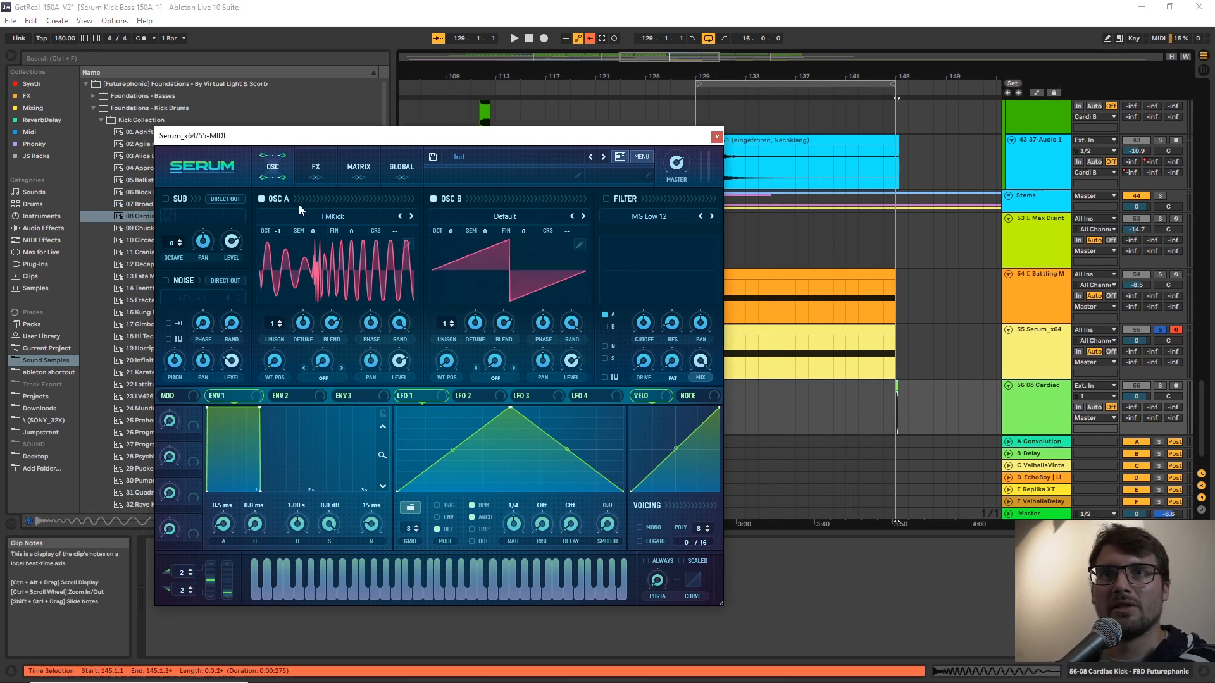
{"action": "left_click", "coordinate": [262, 199]}
{"action": "left_click", "coordinate": [579, 244]}
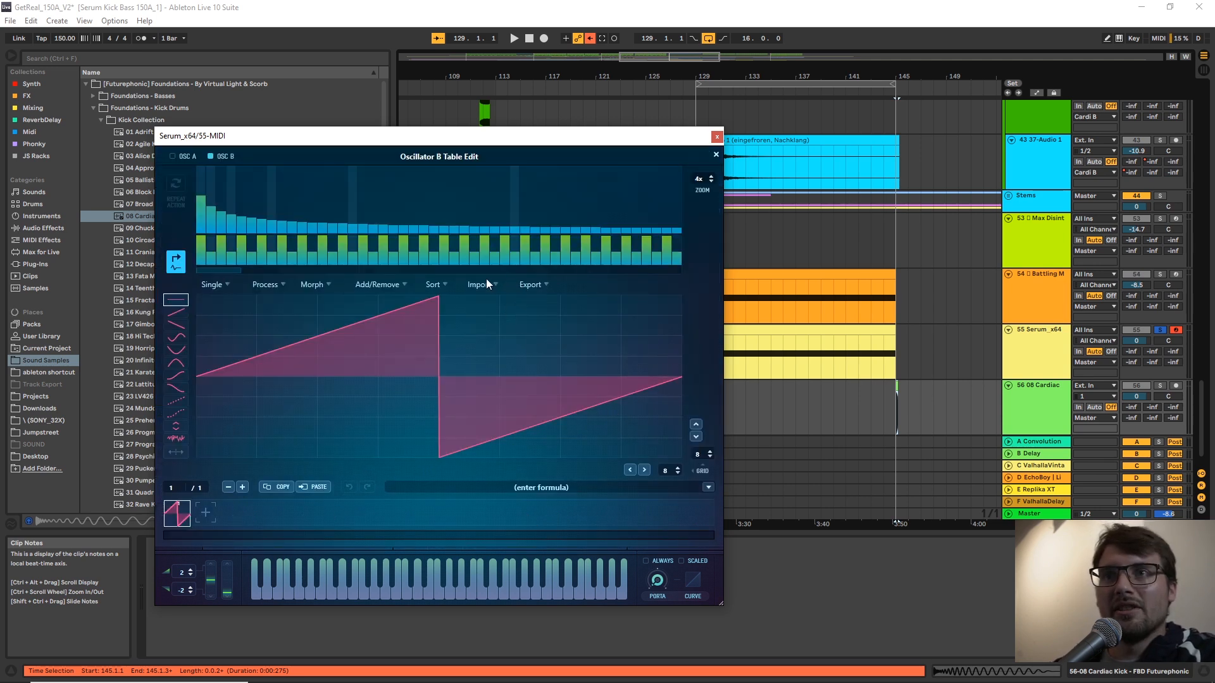
Import a kick sample from the Foundations - Kick Drums Kick Collection folder into Oscillator B as a single-cycle waveform.
{"action": "left_click", "coordinate": [900, 402]}
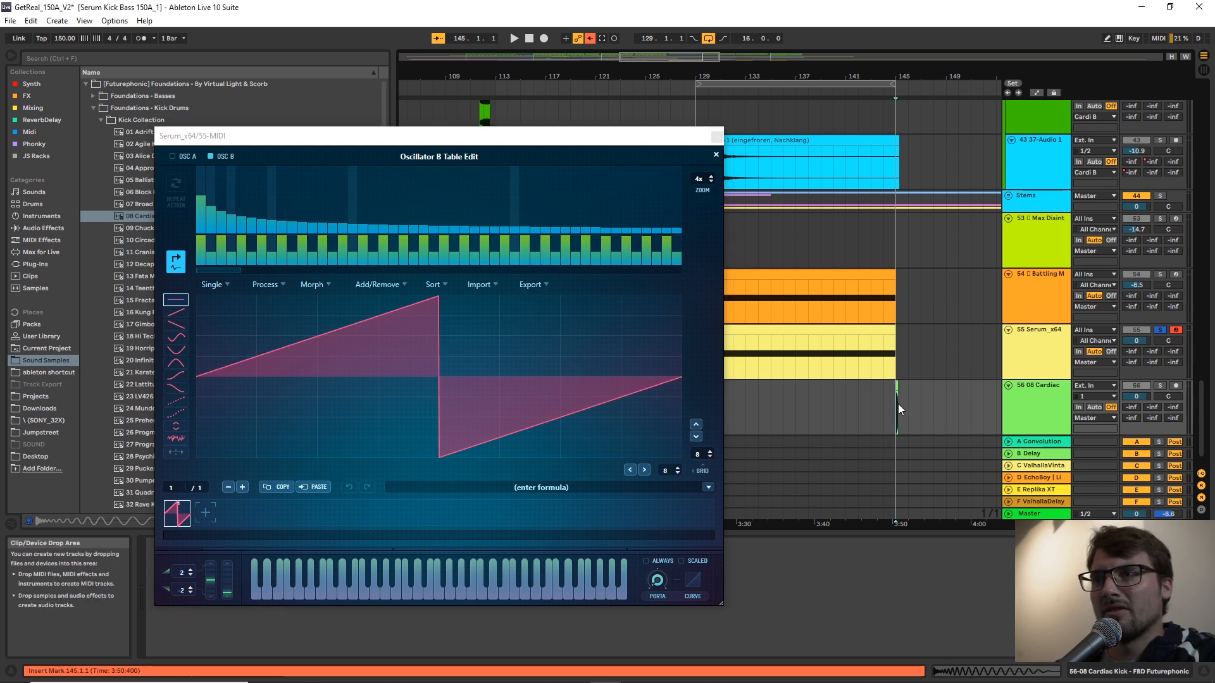
{"action": "left_click_drag", "start_coordinate": [905, 77], "coordinate": [904, 153]}
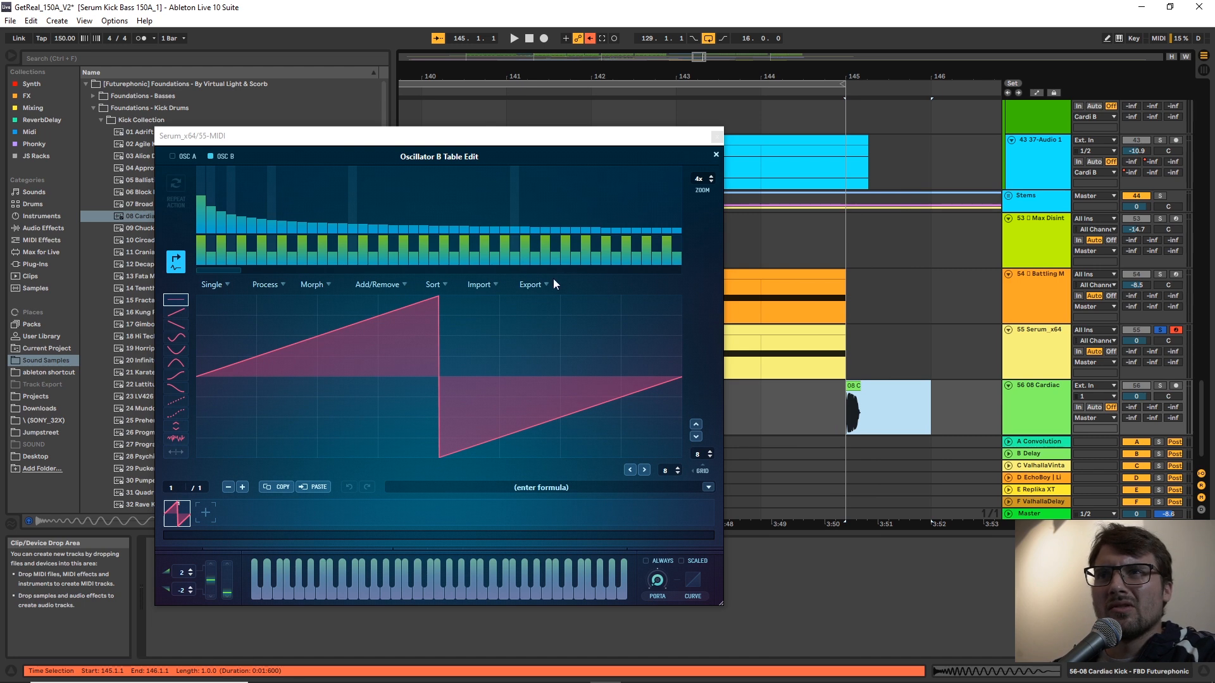
{"action": "left_click", "coordinate": [496, 286]}
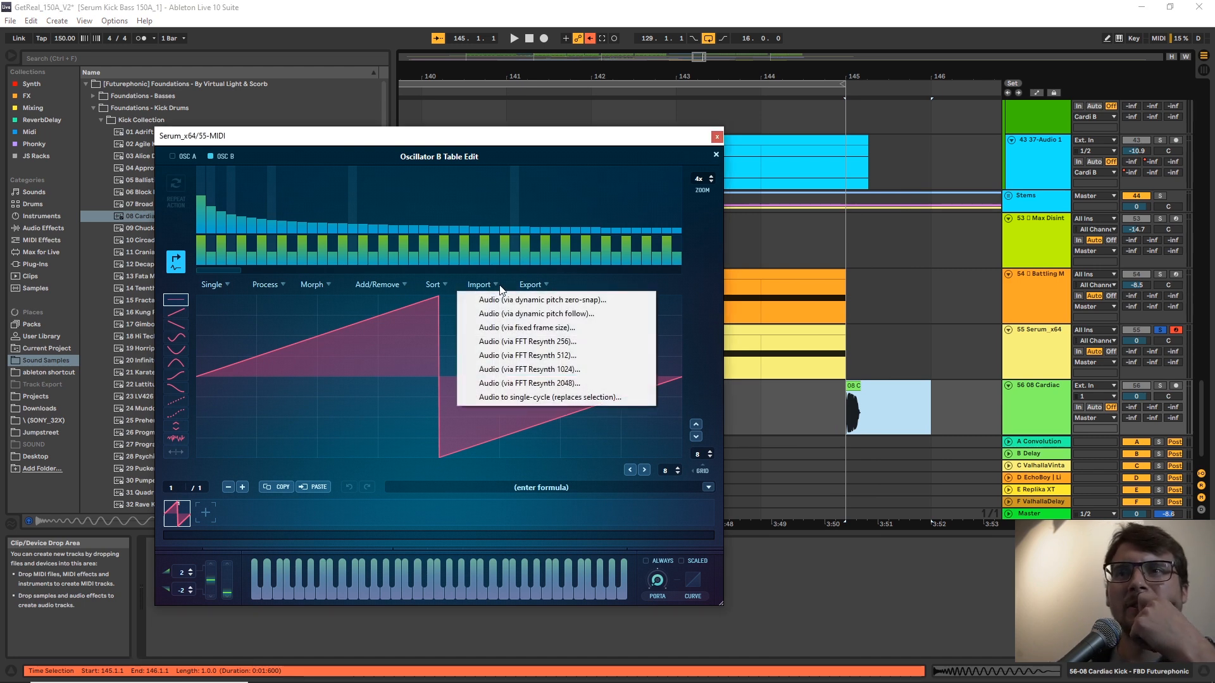
{"action": "left_click", "coordinate": [582, 398]}
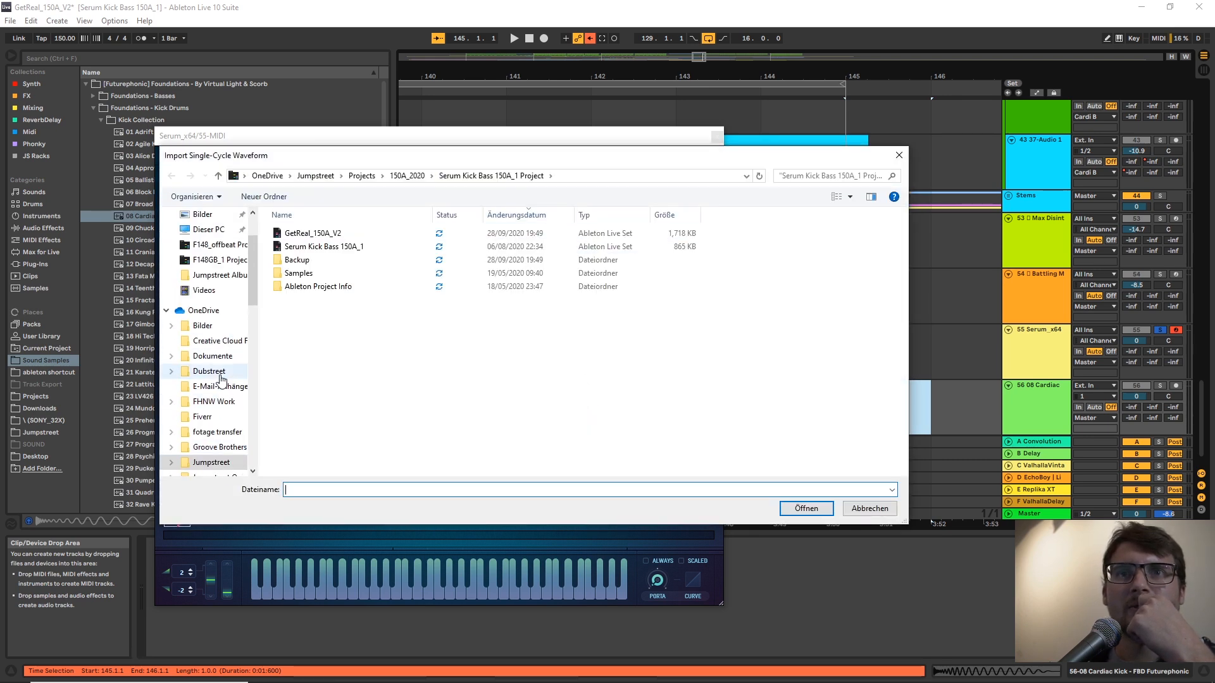
{"action": "left_click", "coordinate": [212, 232]}
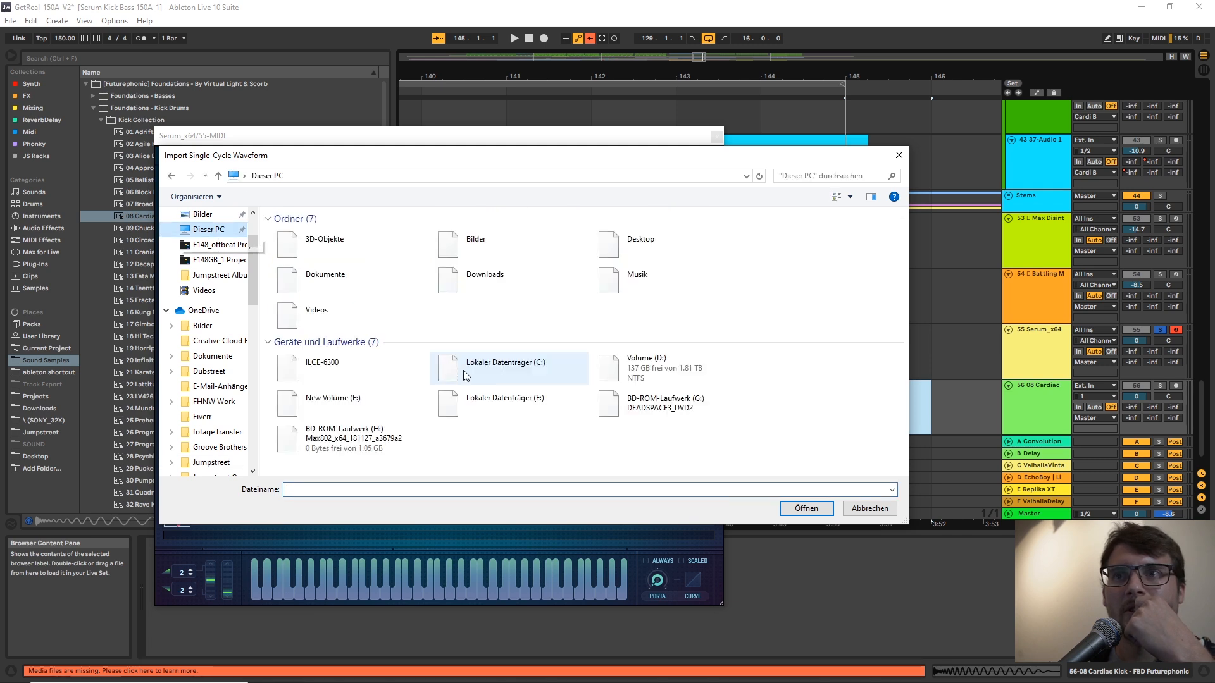
{"action": "double_click", "coordinate": [625, 360]}
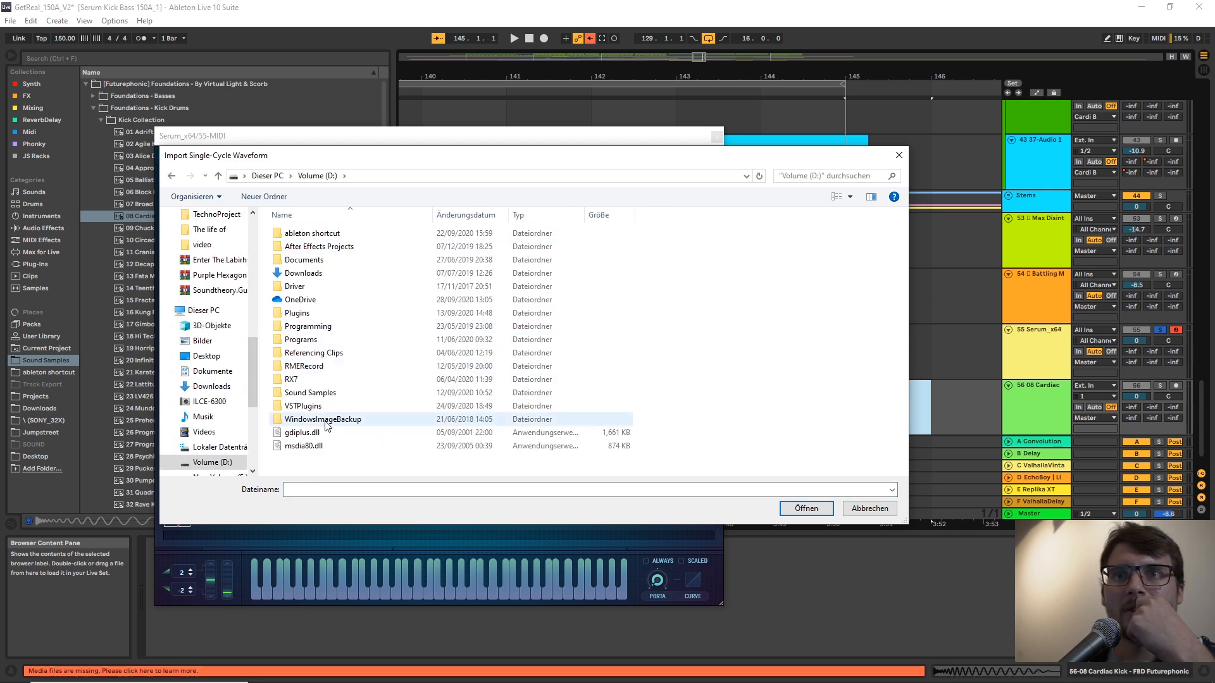
{"action": "double_click", "coordinate": [314, 392]}
{"action": "double_click", "coordinate": [346, 234]}
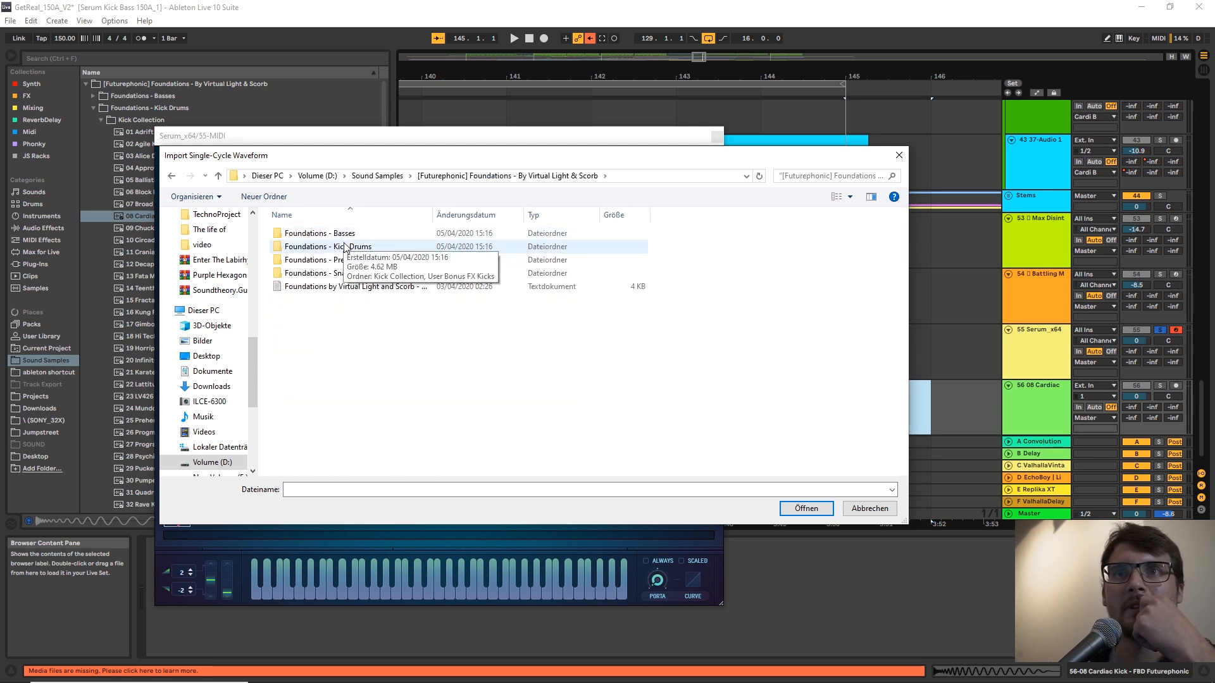
{"action": "double_click", "coordinate": [345, 246]}
{"action": "double_click", "coordinate": [336, 233]}
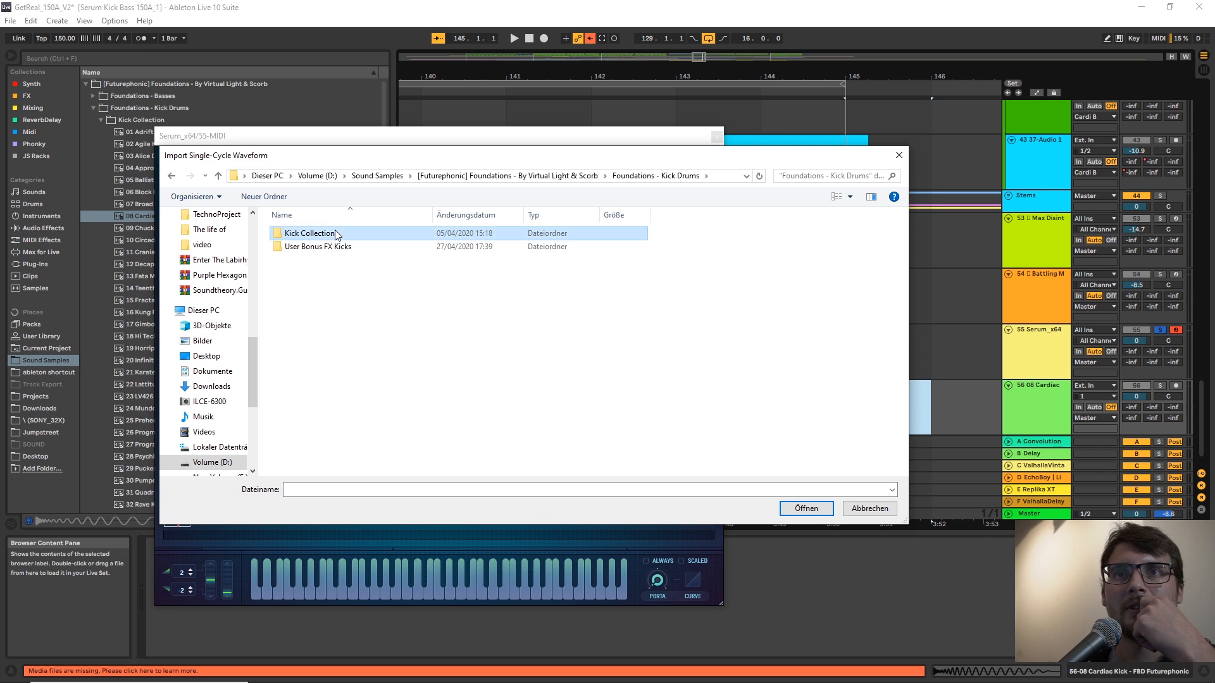
{"action": "double_click", "coordinate": [323, 262]}
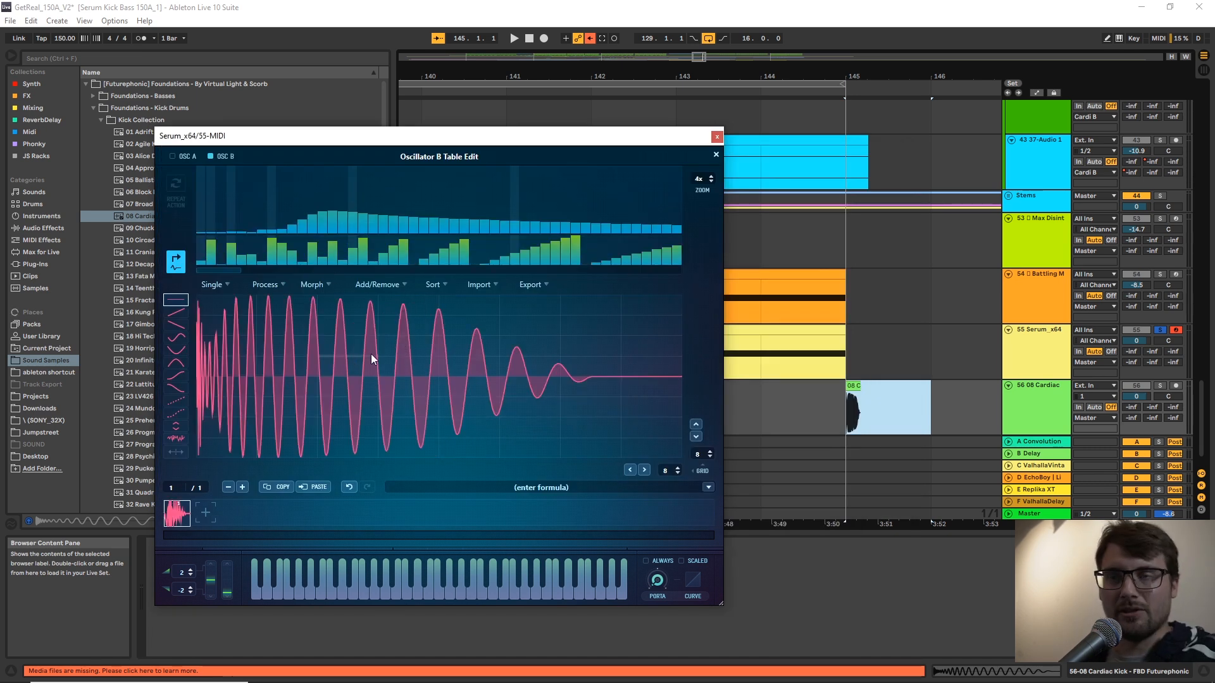
Close the wavetable editor and apply the Bend + warp mode to Oscillator B, adjusting its amount.
{"action": "left_click", "coordinate": [479, 284]}
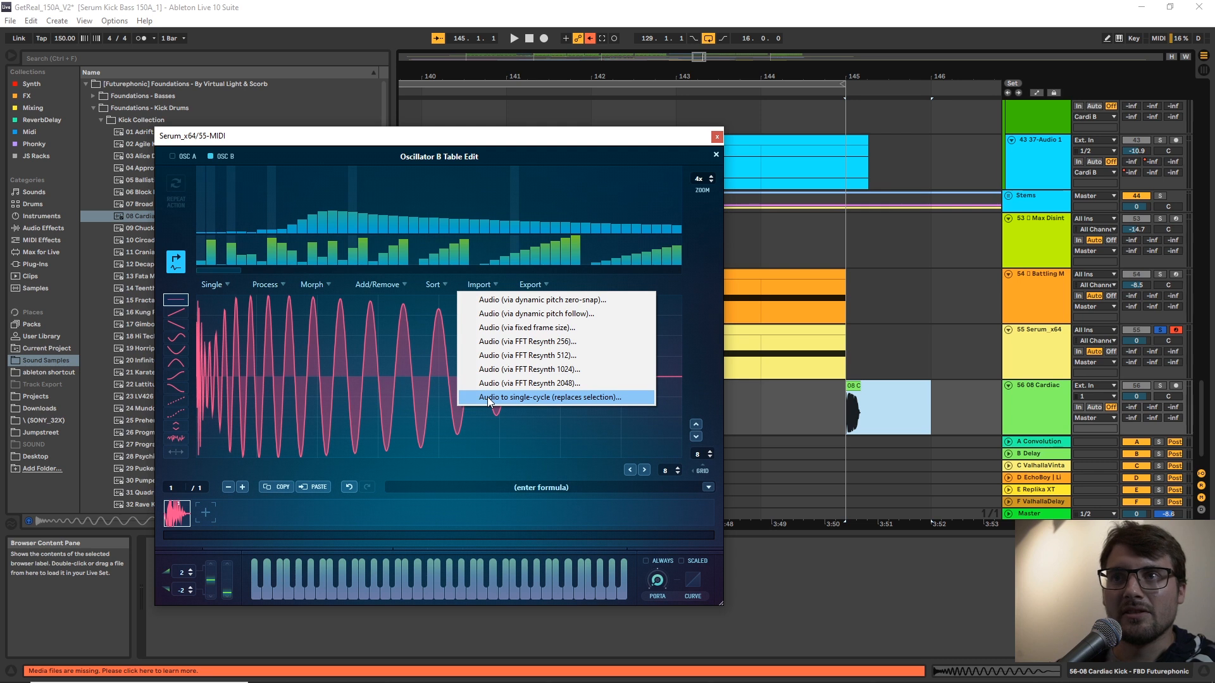
{"action": "left_click", "coordinate": [797, 411]}
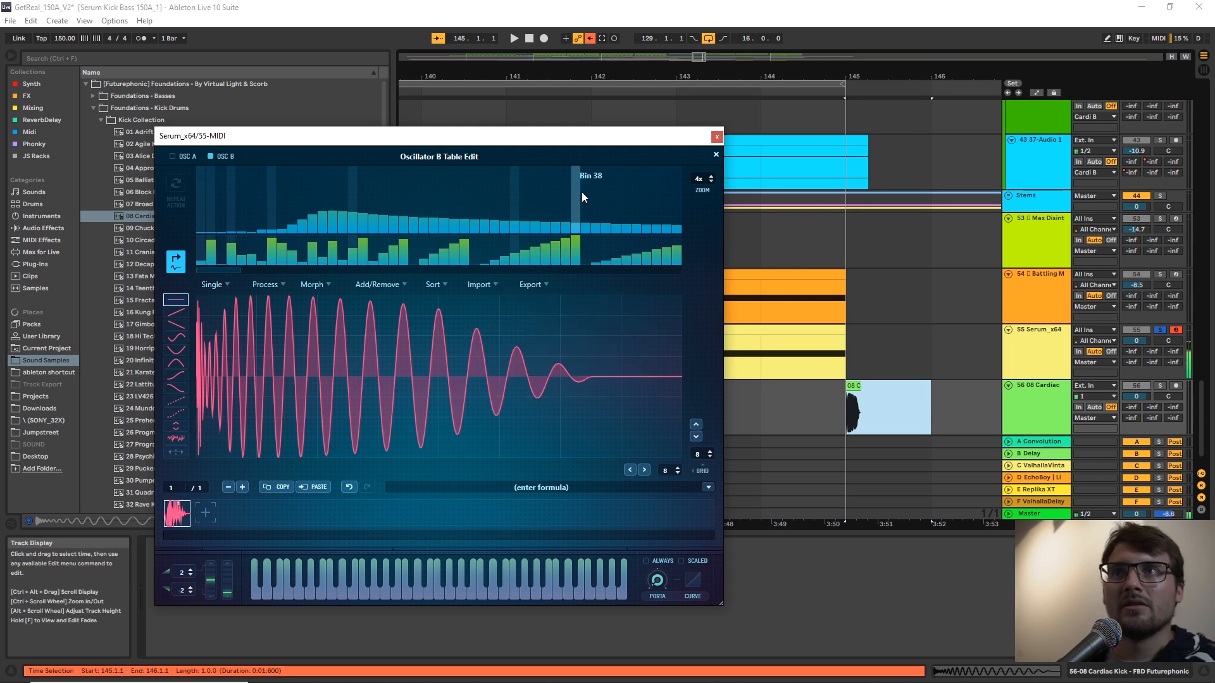
{"action": "left_click", "coordinate": [716, 155]}
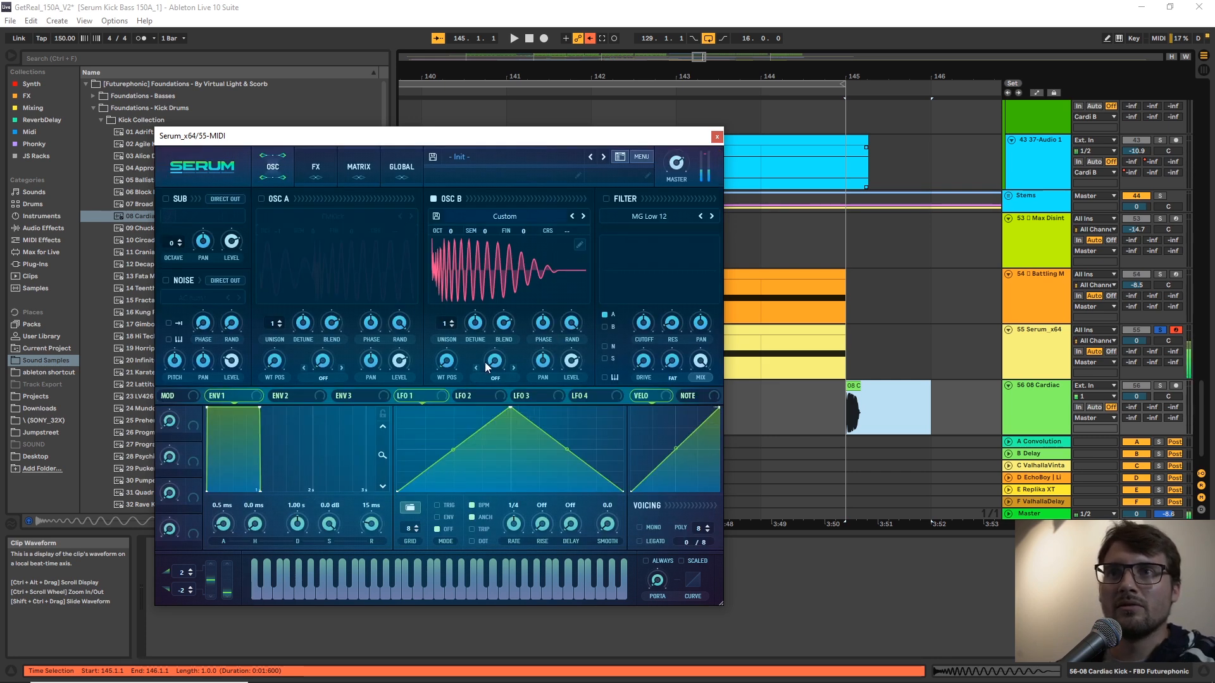
{"action": "left_click", "coordinate": [500, 377]}
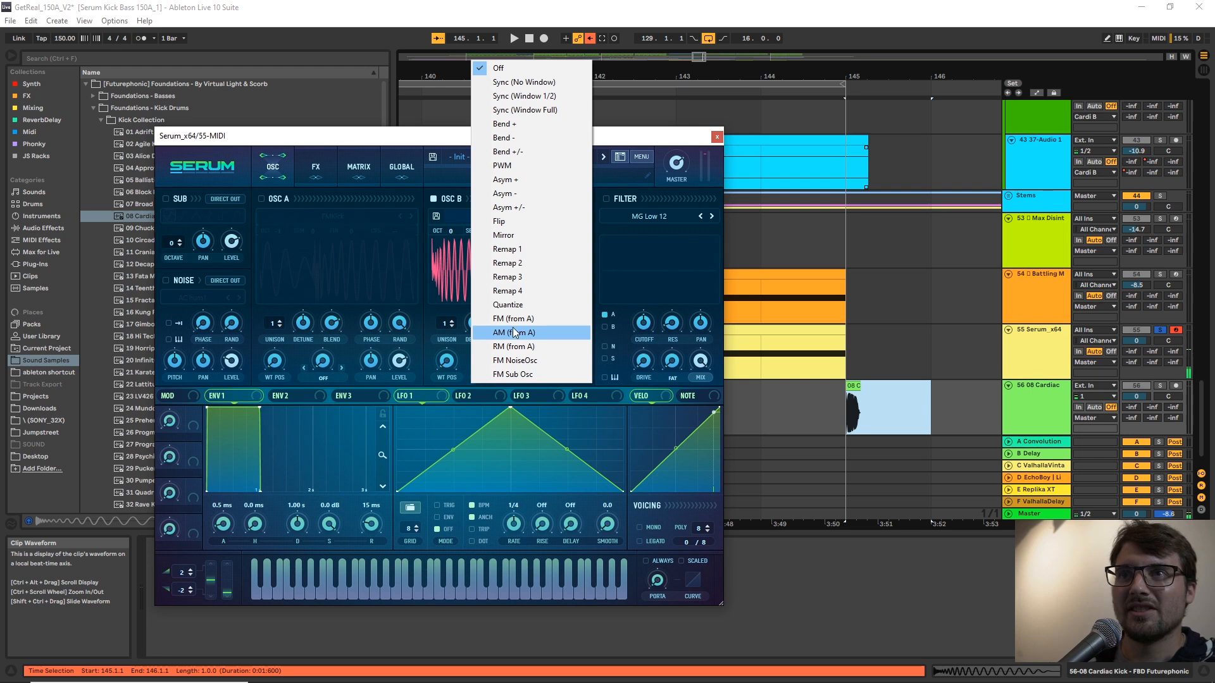
{"action": "left_click", "coordinate": [509, 124]}
{"action": "left_click_drag", "start_coordinate": [500, 363], "coordinate": [512, 302]}
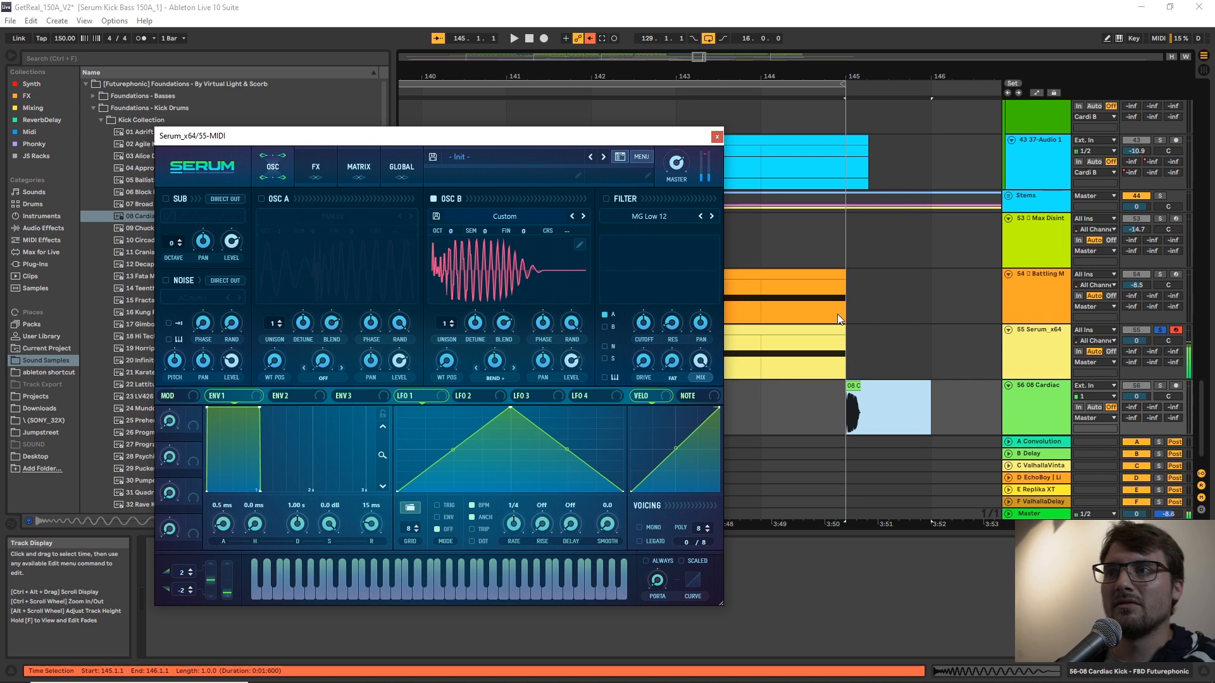
Uncover the Serum track in the arrangement and audition its MIDI clip from bar 129.
{"action": "left_click_drag", "start_coordinate": [673, 137], "coordinate": [991, 96]}
{"action": "left_click_drag", "start_coordinate": [587, 101], "coordinate": [917, 86]}
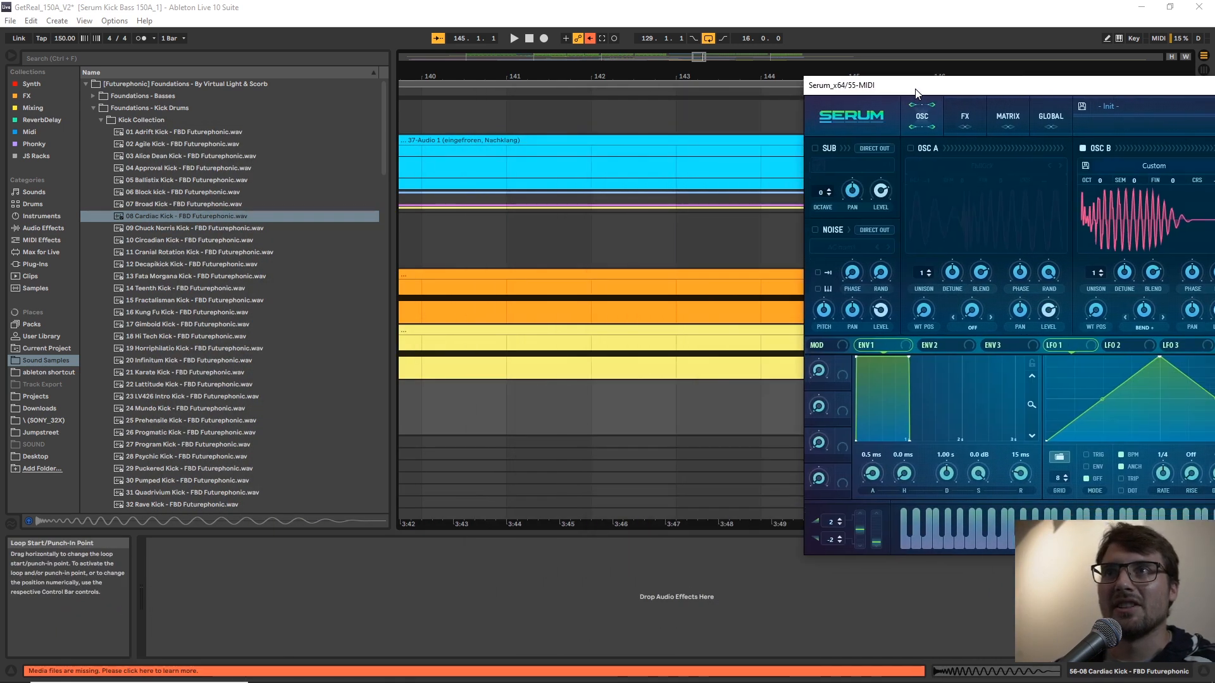
{"action": "left_click_drag", "start_coordinate": [605, 77], "coordinate": [720, 76]}
{"action": "left_click", "coordinate": [695, 328]}
{"action": "key", "text": "space"}
{"action": "key", "text": "space"}
{"action": "key", "text": "space"}
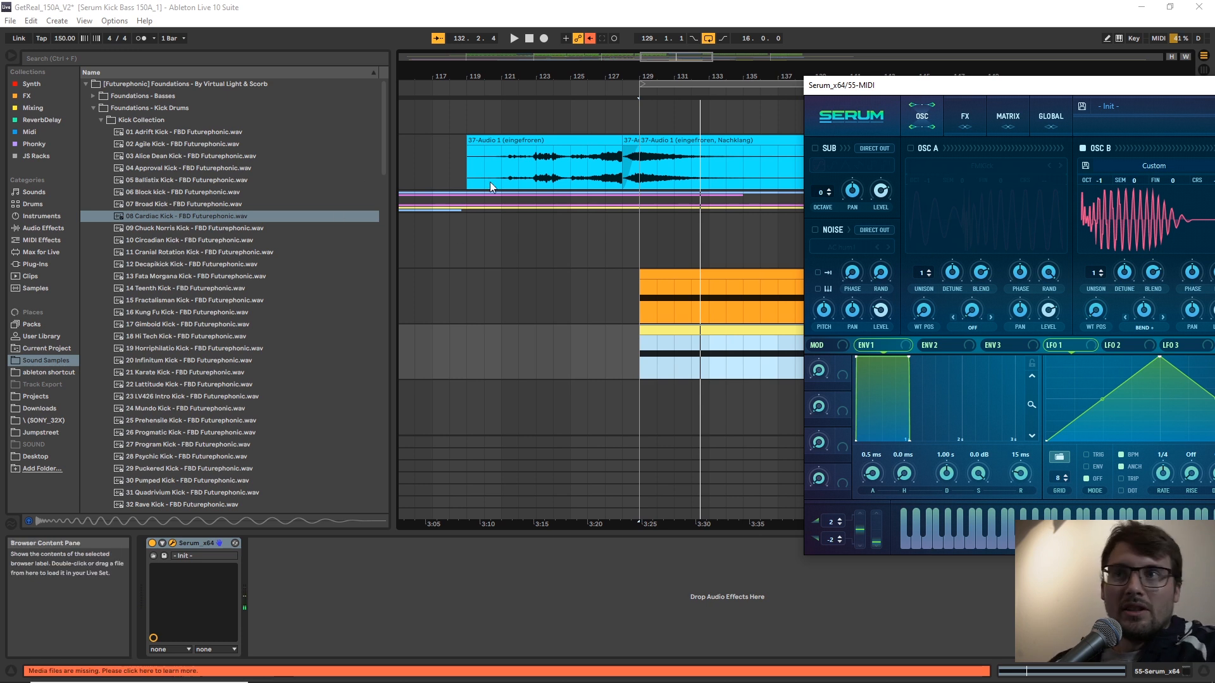
{"action": "left_click", "coordinate": [644, 366]}
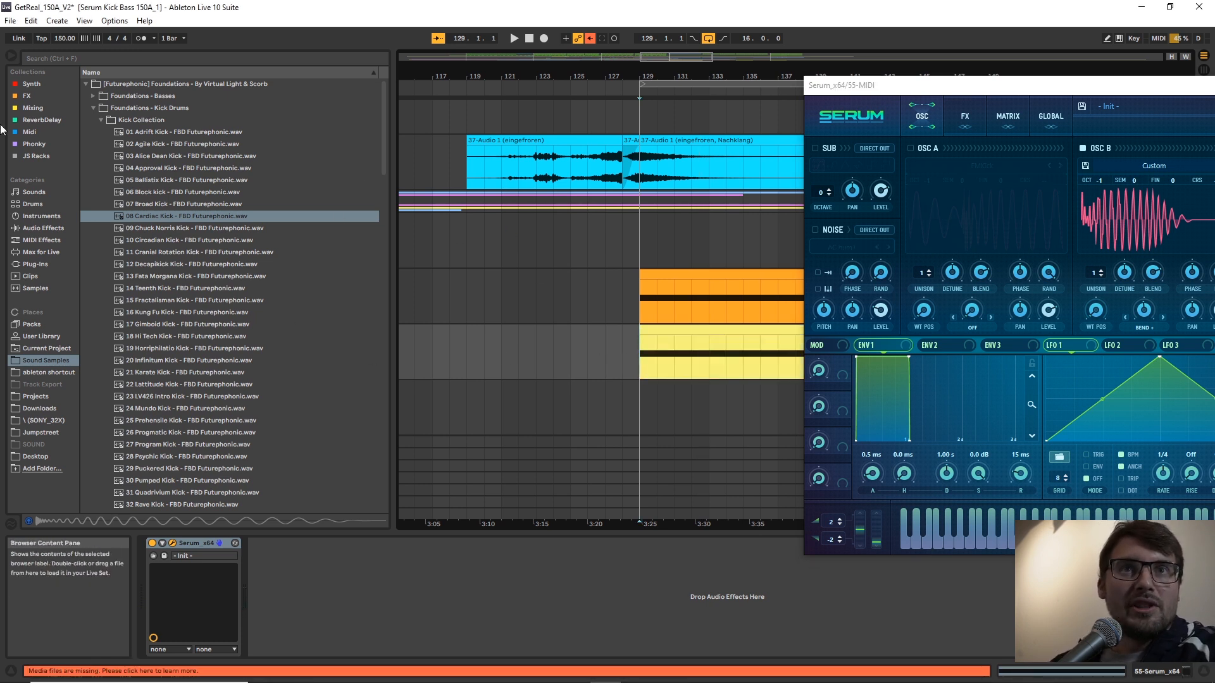
Add the _RHYTHMIZER v1.0 MIDI device before Serum and set its random length to 83% during playback.
{"action": "left_click", "coordinate": [29, 131]}
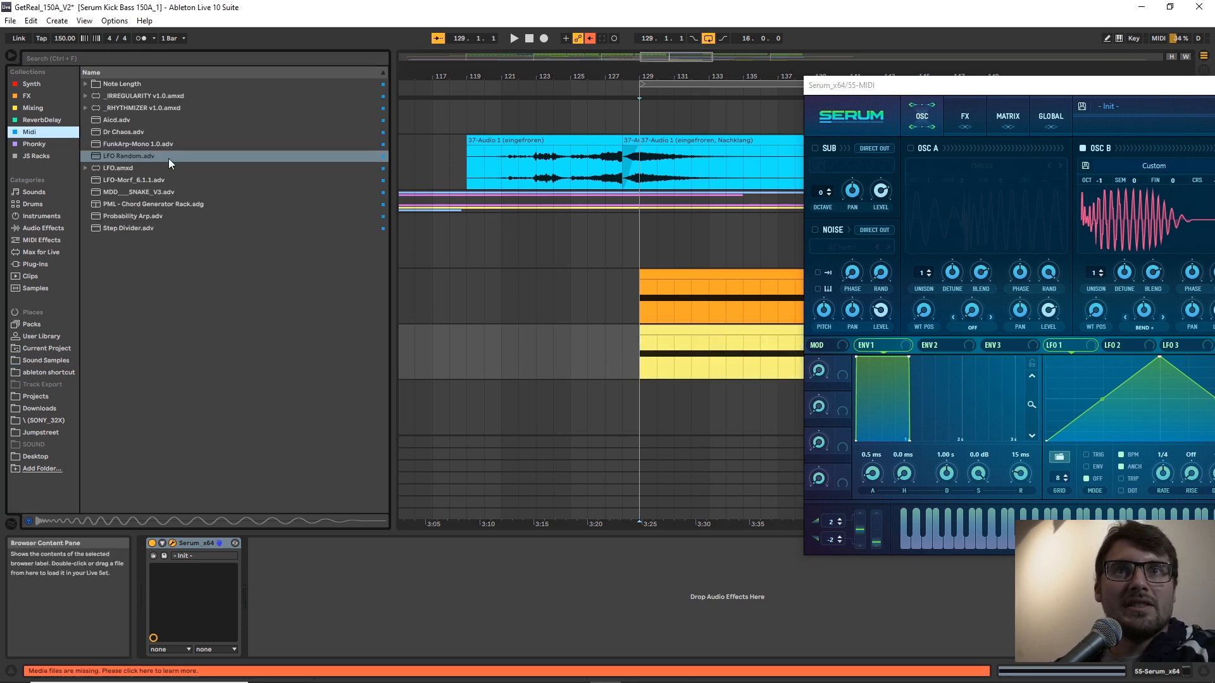
{"action": "left_click", "coordinate": [131, 109]}
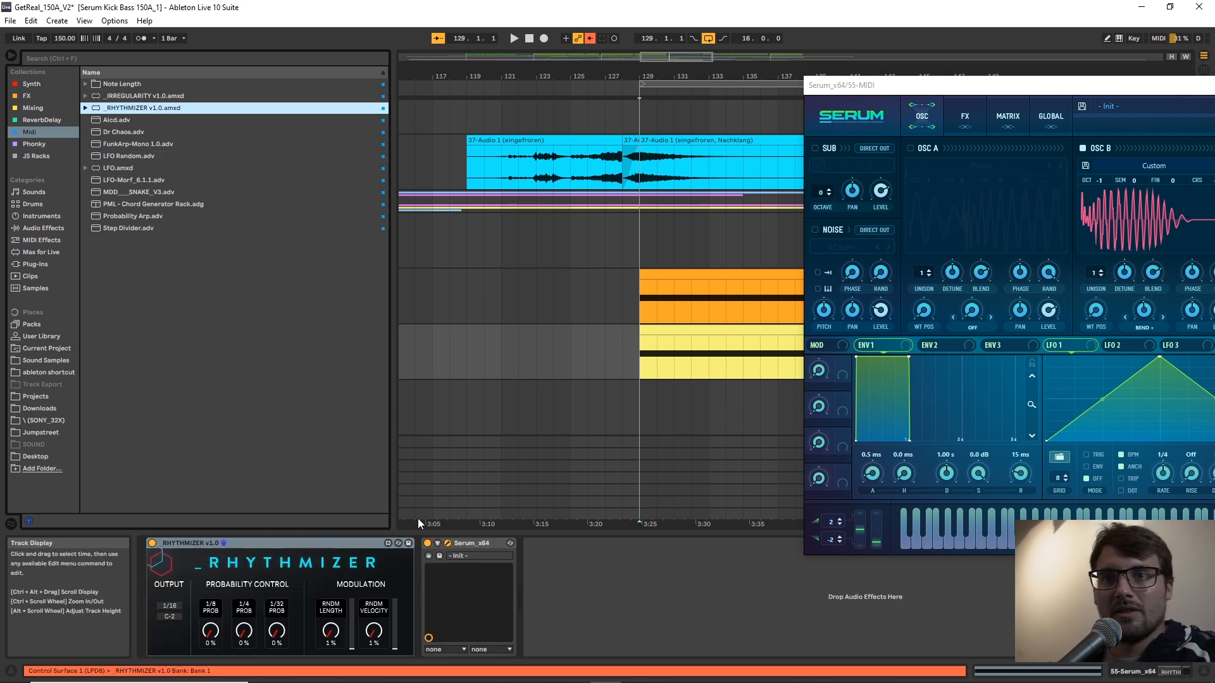
{"action": "key", "text": "space"}
{"action": "left_click_drag", "start_coordinate": [329, 633], "coordinate": [329, 578]}
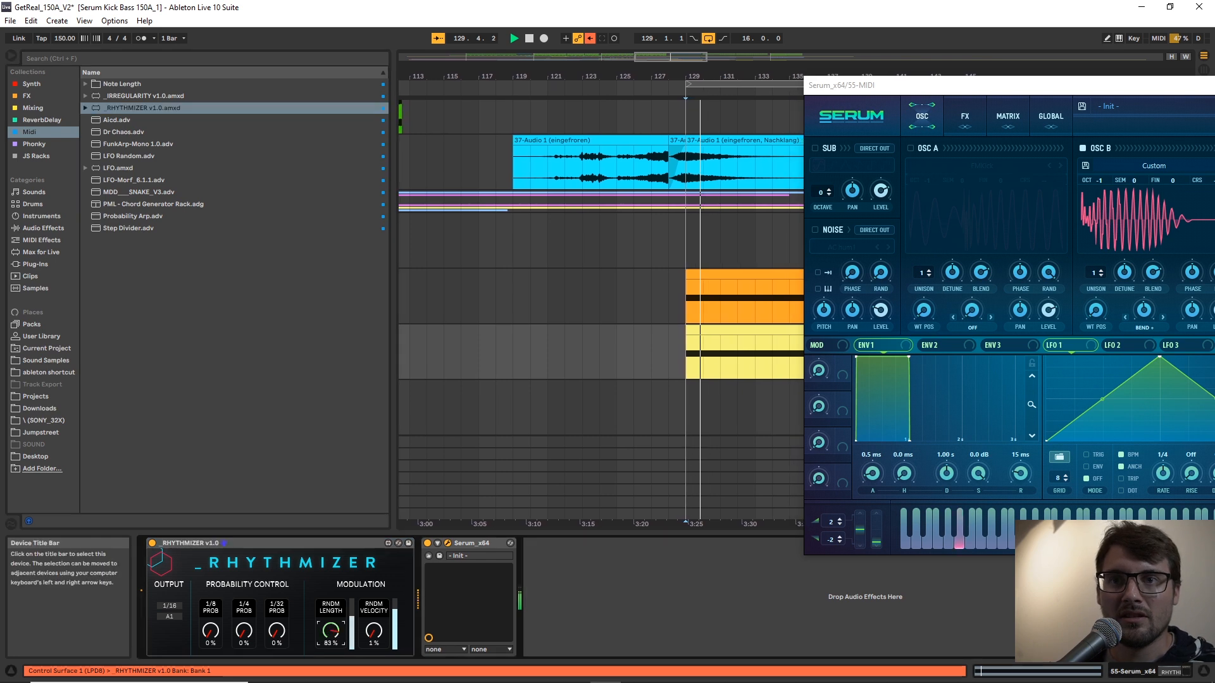
Turn on Serum's filter and set its type to High 24.
{"action": "left_click_drag", "start_coordinate": [1015, 91], "coordinate": [783, 95]}
{"action": "left_click", "coordinate": [1023, 150]}
{"action": "left_click", "coordinate": [1064, 169]}
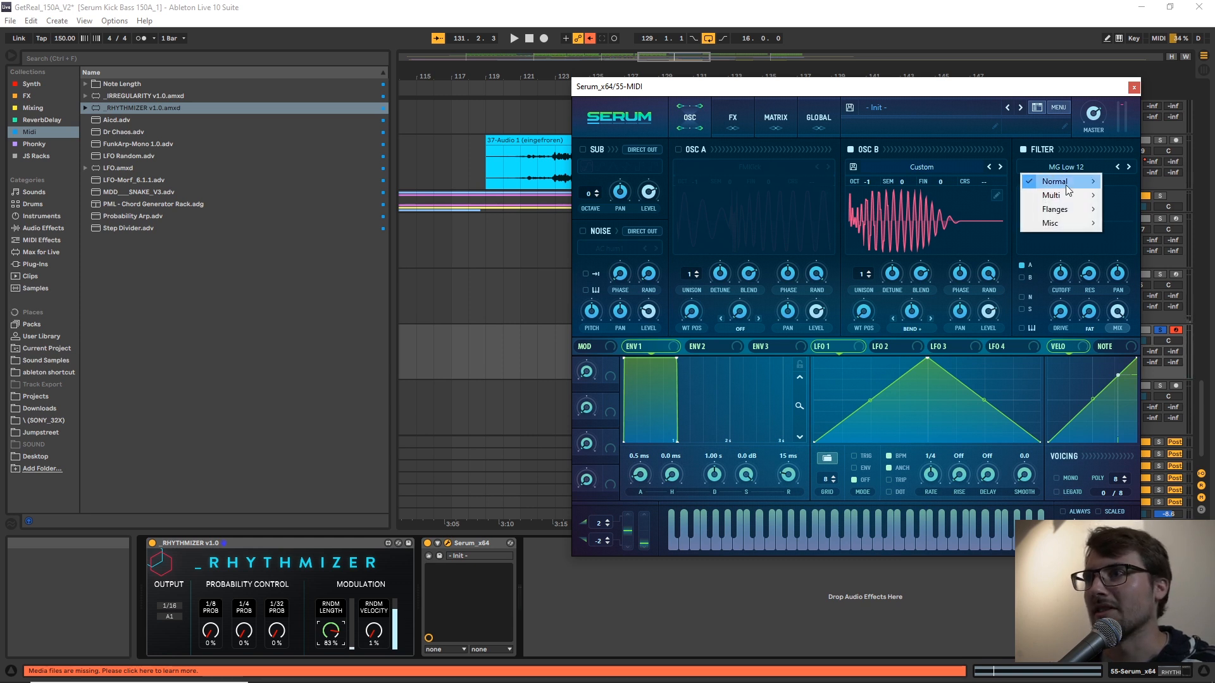
{"action": "mouse_move", "coordinate": [1066, 184]}
{"action": "left_click", "coordinate": [1139, 334]}
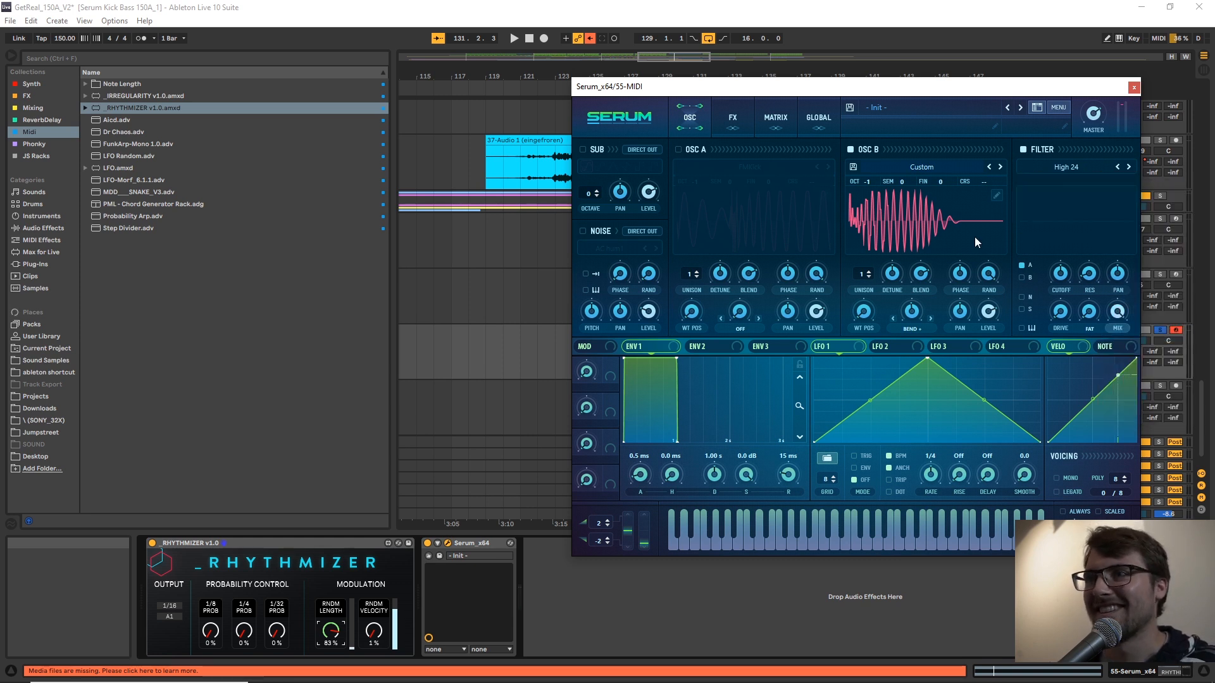
{"action": "left_click", "coordinate": [1069, 168]}
{"action": "mouse_move", "coordinate": [1065, 184]}
{"action": "left_click", "coordinate": [1139, 334]}
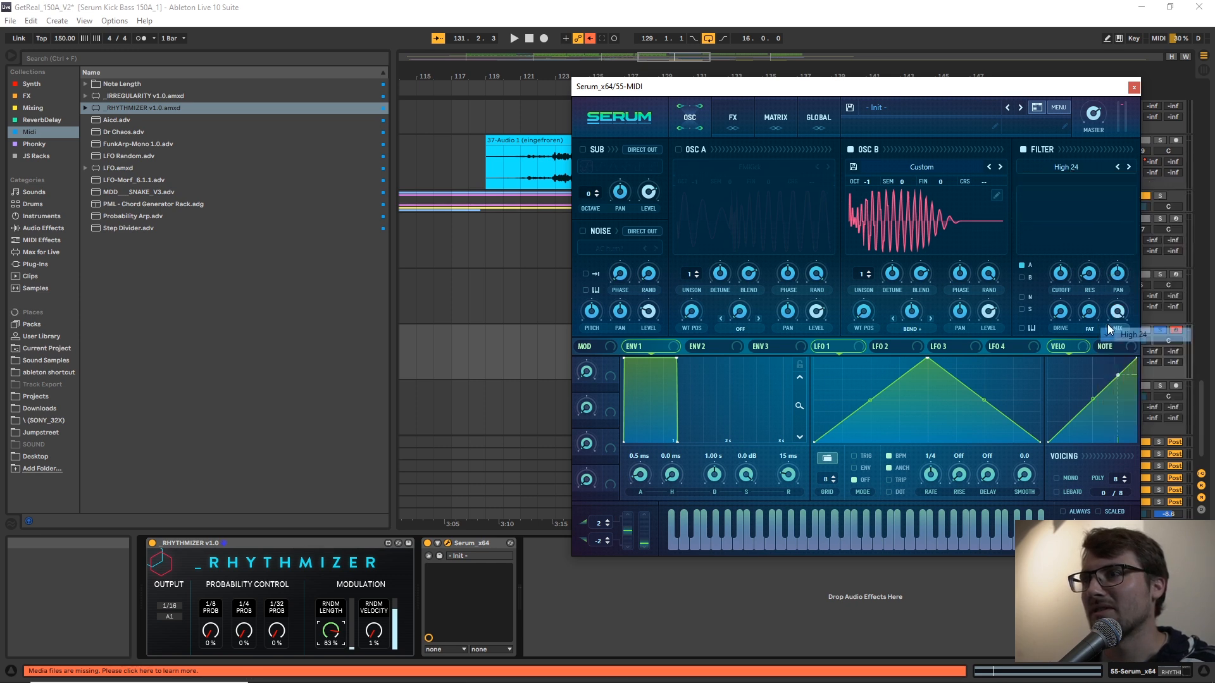
Route Oscillator B instead of Oscillator A through the filter and raise the cutoff slightly during playback.
{"action": "left_click", "coordinate": [1022, 277]}
{"action": "left_click", "coordinate": [1021, 265]}
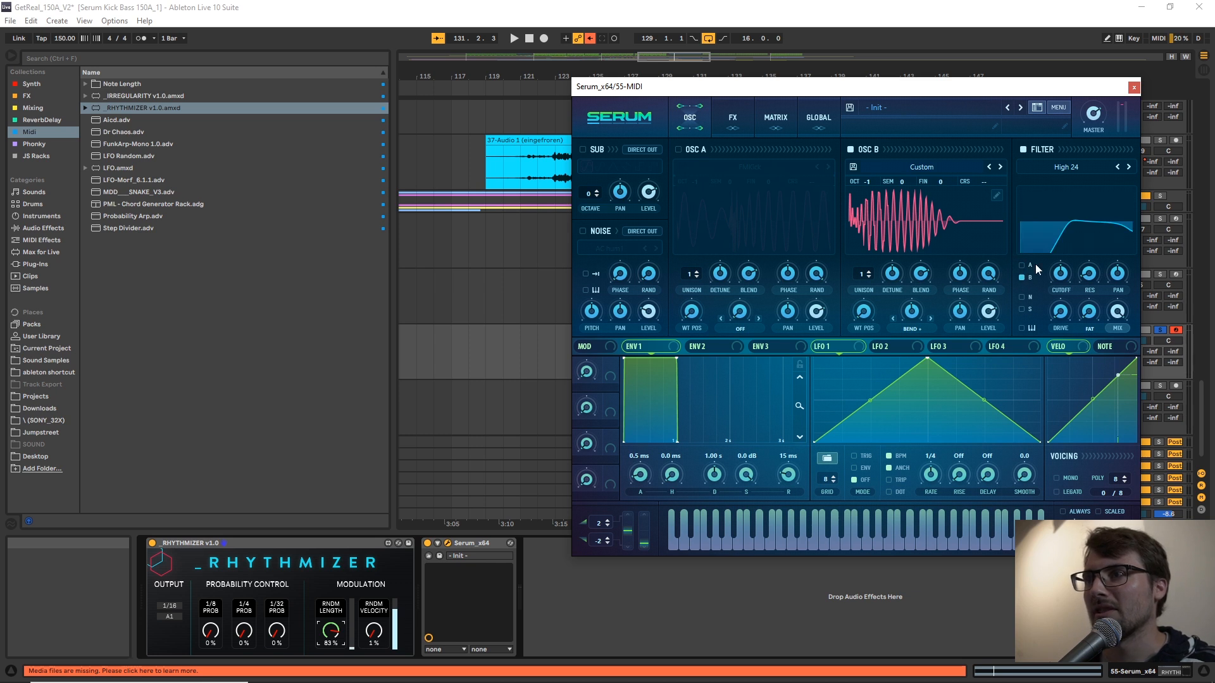
{"action": "key", "text": "space"}
{"action": "left_click_drag", "start_coordinate": [1060, 275], "coordinate": [1010, 288]}
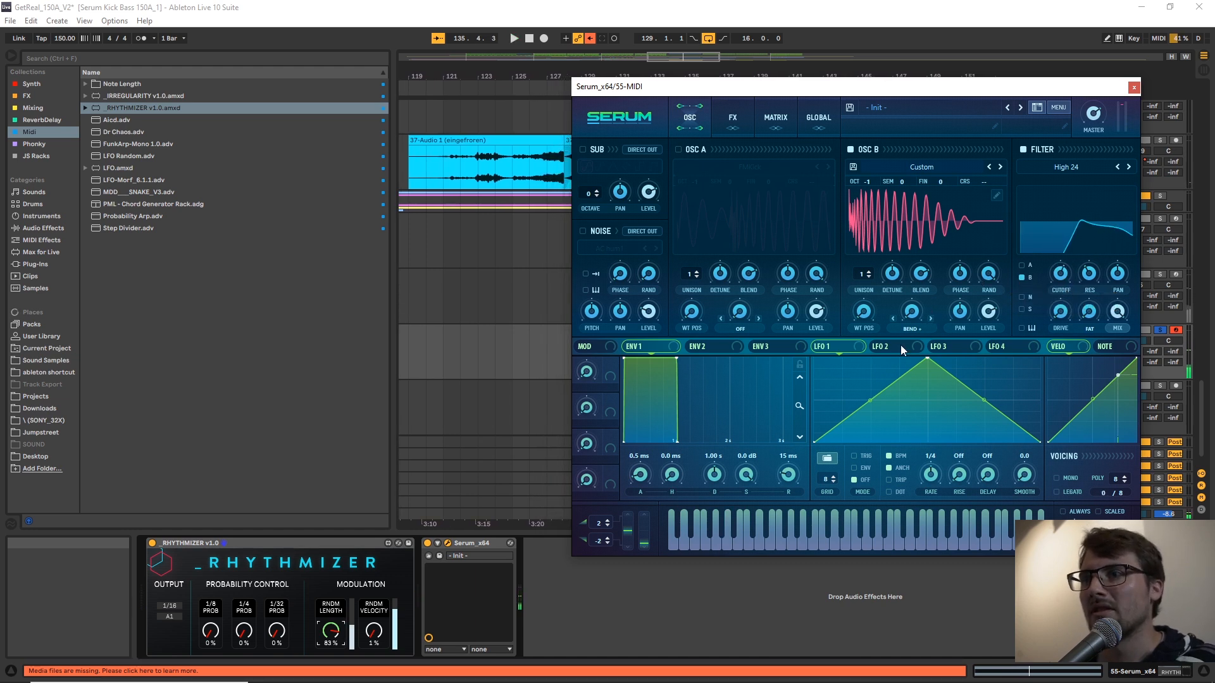
Change Oscillator B's warp mode to FM Sub Osc and enable the sub oscillator.
{"action": "left_click", "coordinate": [912, 329]}
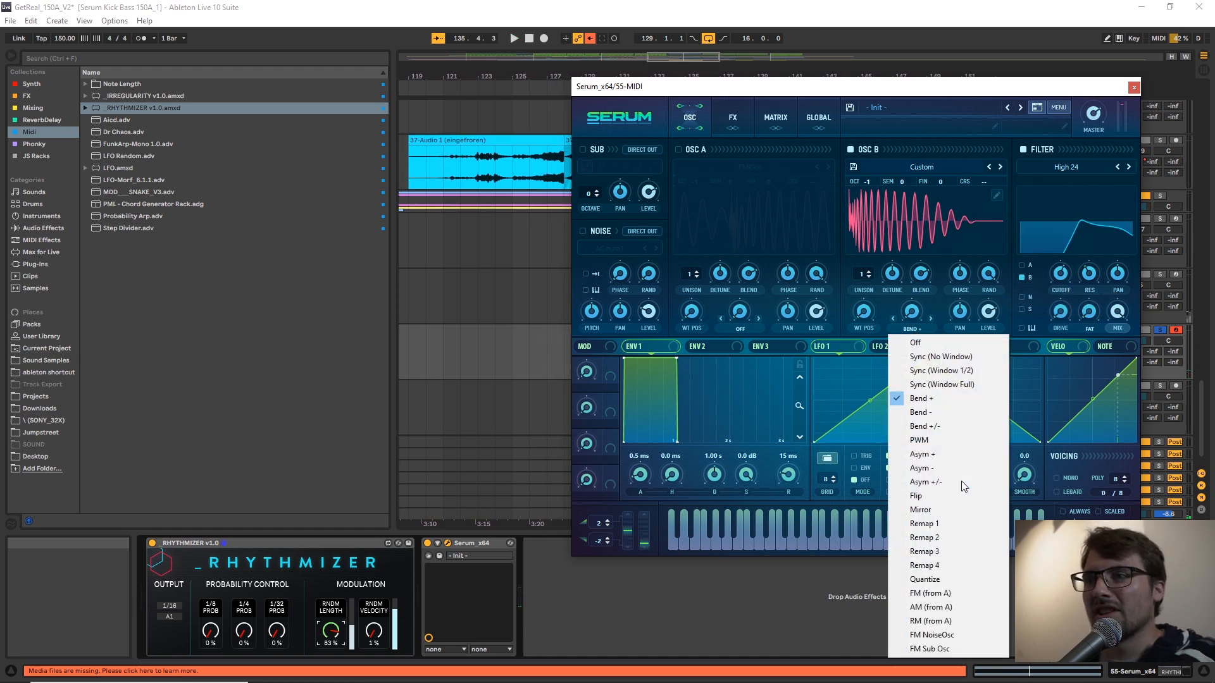
{"action": "left_click", "coordinate": [935, 649]}
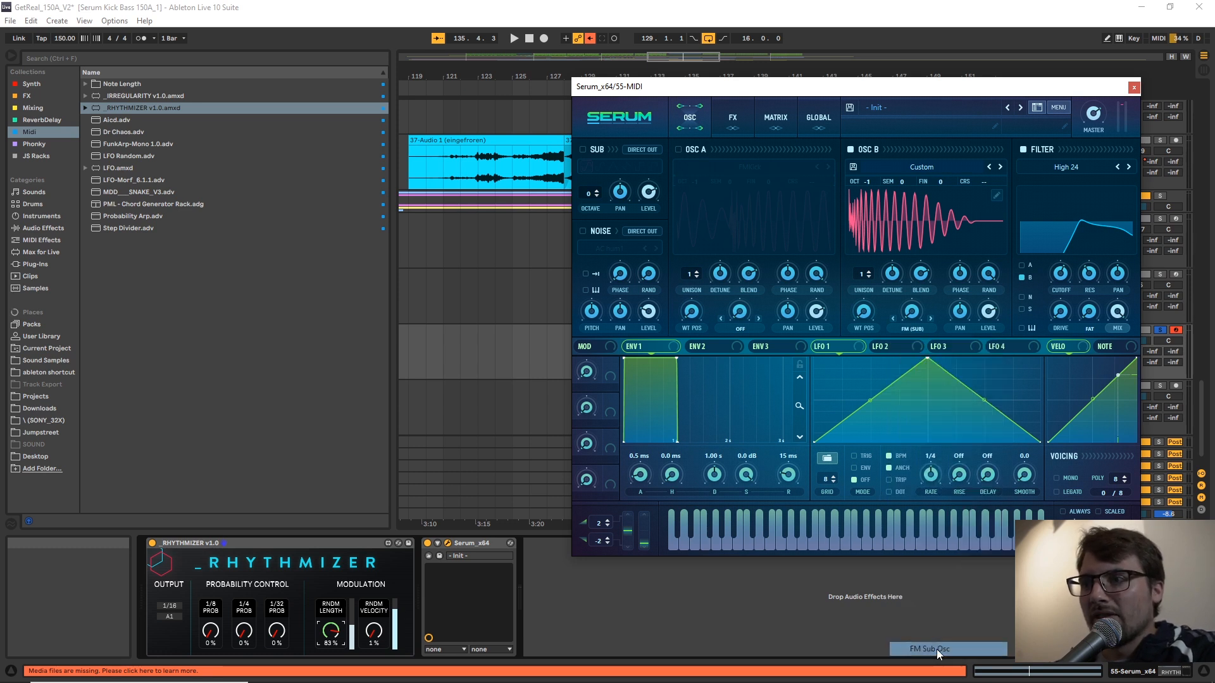
{"action": "left_click", "coordinate": [583, 150]}
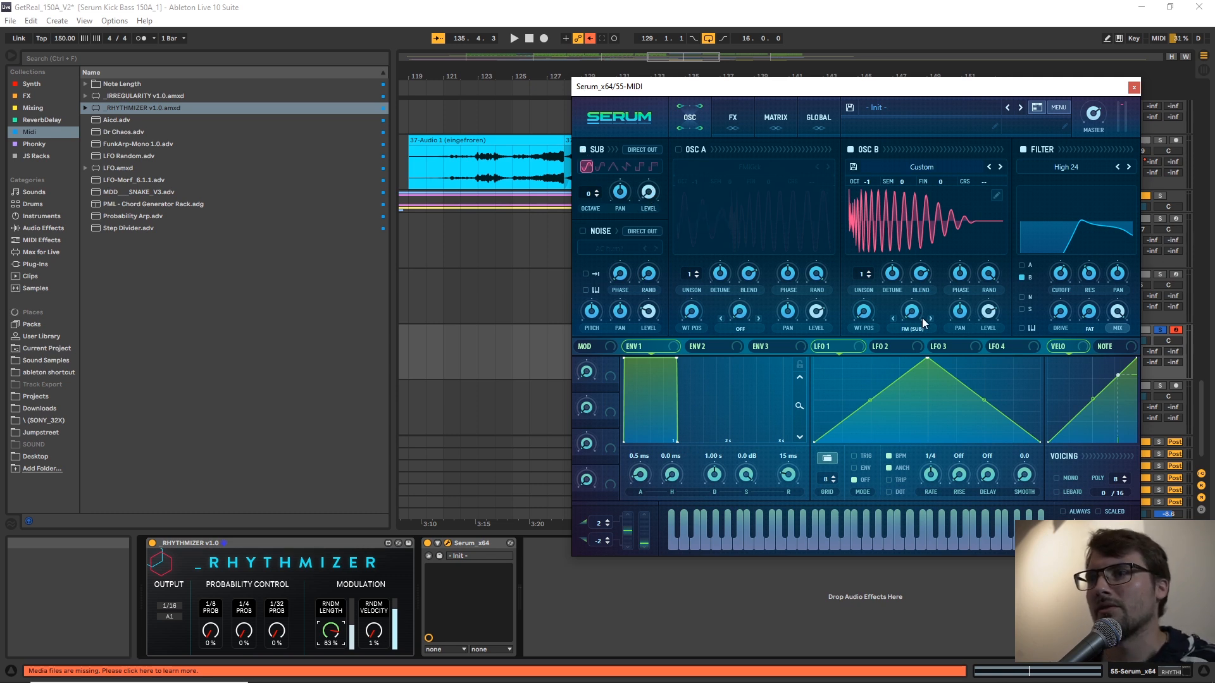
Adjust Oscillator B's FM amount and the high-pass filter cutoff while the clip plays.
{"action": "key", "text": "space"}
{"action": "left_click_drag", "start_coordinate": [912, 312], "coordinate": [907, 277]}
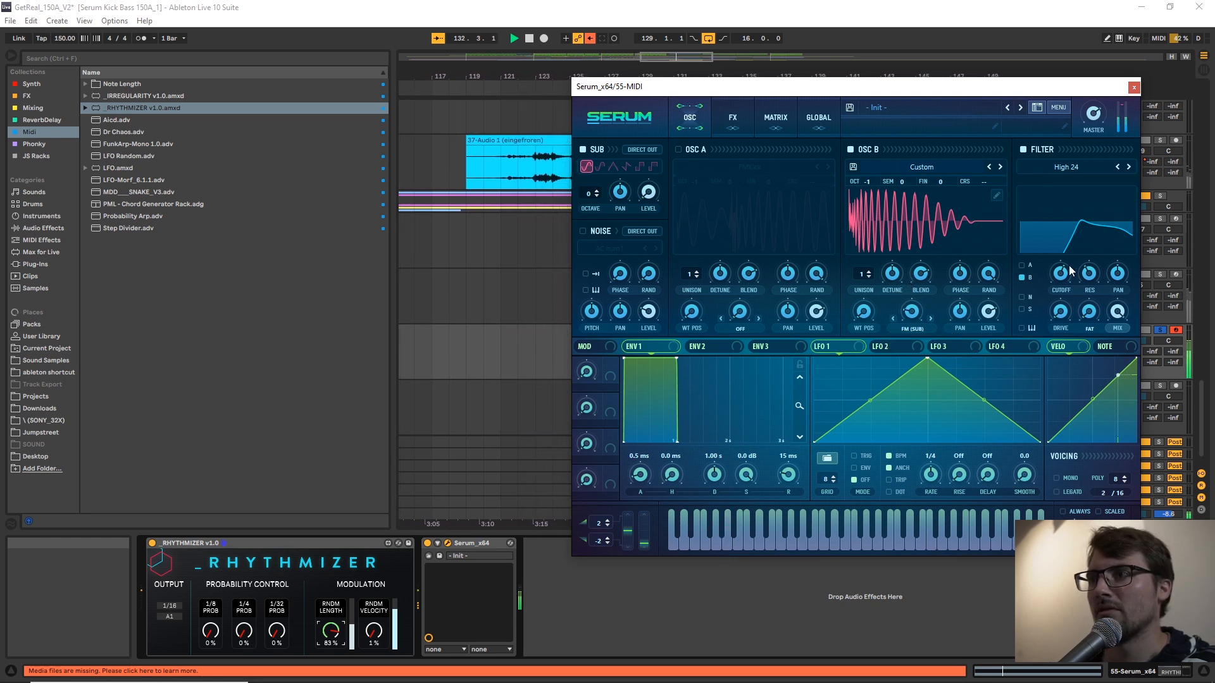
{"action": "left_click_drag", "start_coordinate": [1061, 281], "coordinate": [1060, 259]}
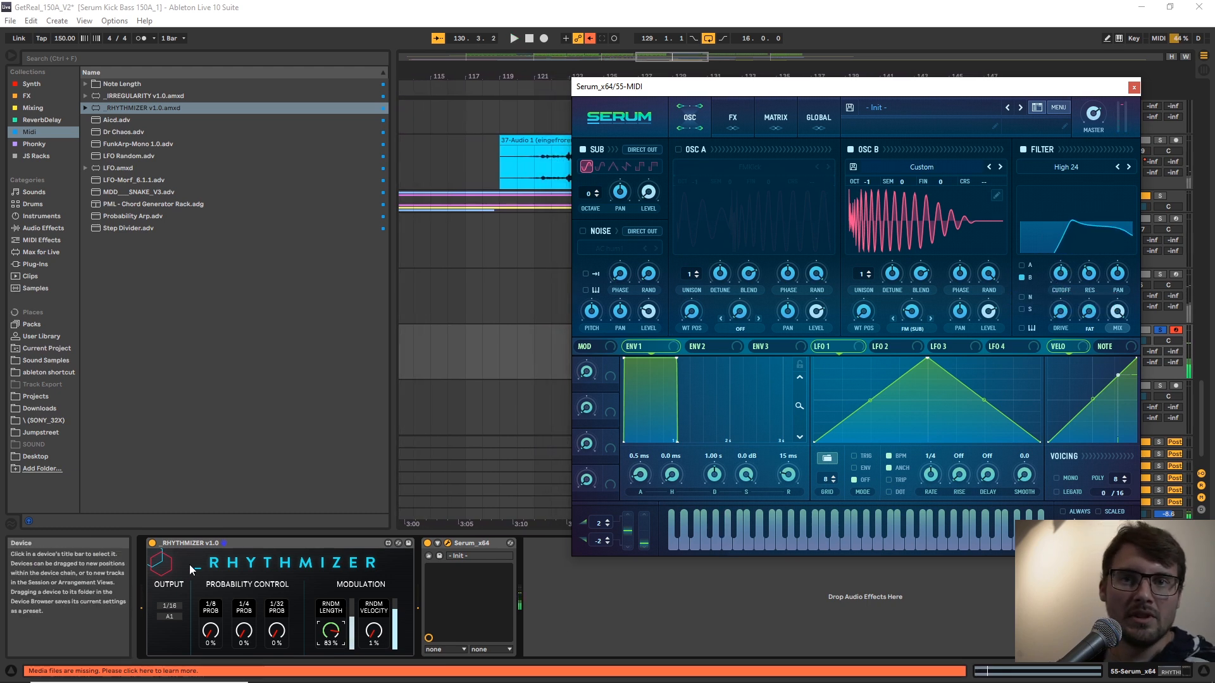
Set the Rhythmizer's 1/8 probability to 21% and its random velocity to 100% while auditioning the pattern.
{"action": "left_click_drag", "start_coordinate": [211, 636], "coordinate": [211, 631]}
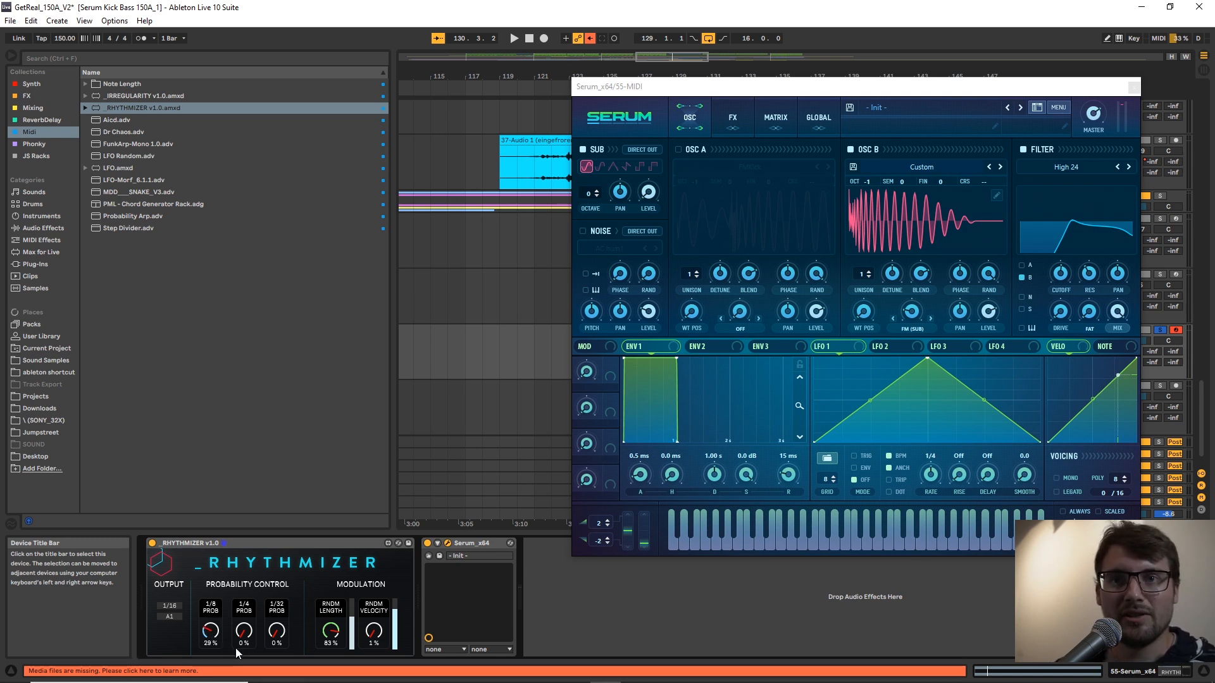
{"action": "key", "text": "space"}
{"action": "mouse_move", "coordinate": [211, 631]}
{"action": "left_mouse_down"}
{"action": "mouse_move", "coordinate": [211, 608]}
{"action": "mouse_move", "coordinate": [211, 625]}
{"action": "left_mouse_up"}
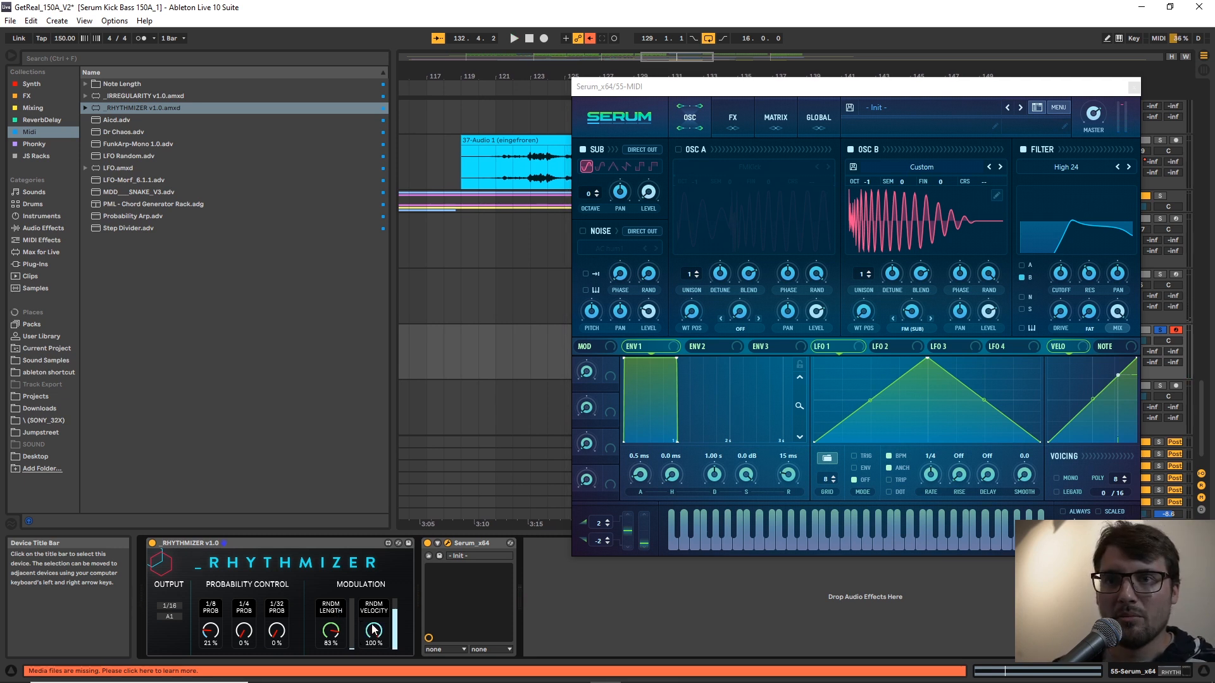
{"action": "key", "text": "space"}
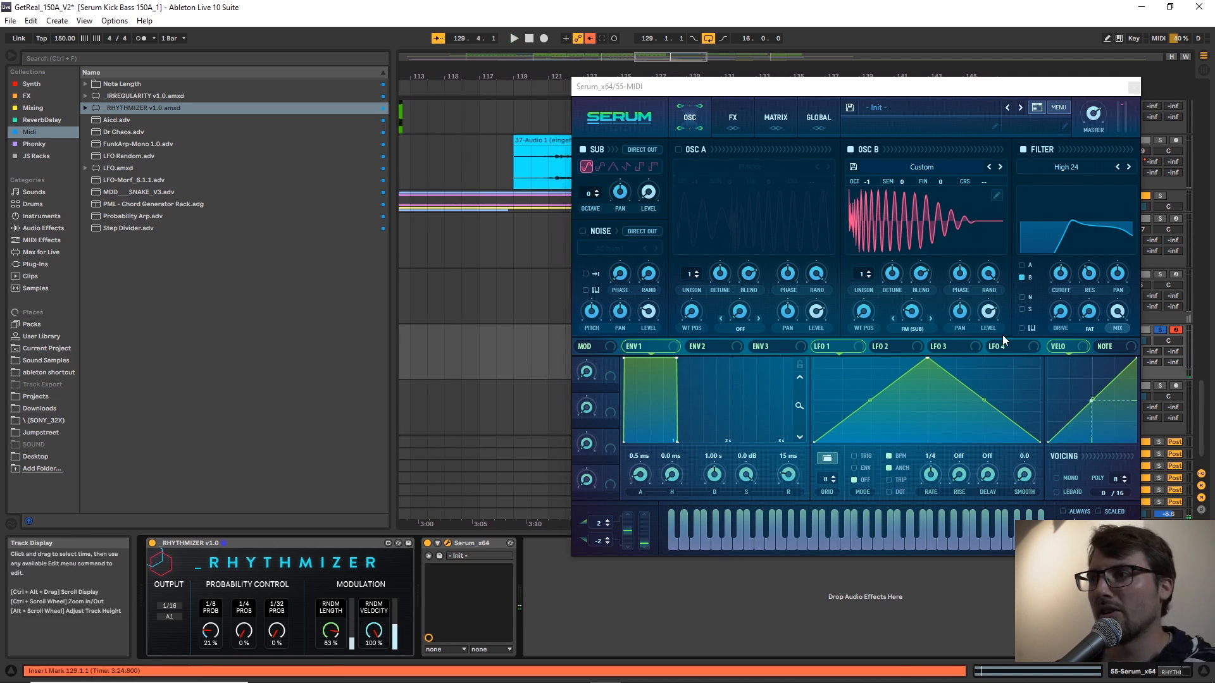
Assign velocity as a modulation source for Serum's filter cutoff and open Serum's effects page.
{"action": "left_click", "coordinate": [1076, 345]}
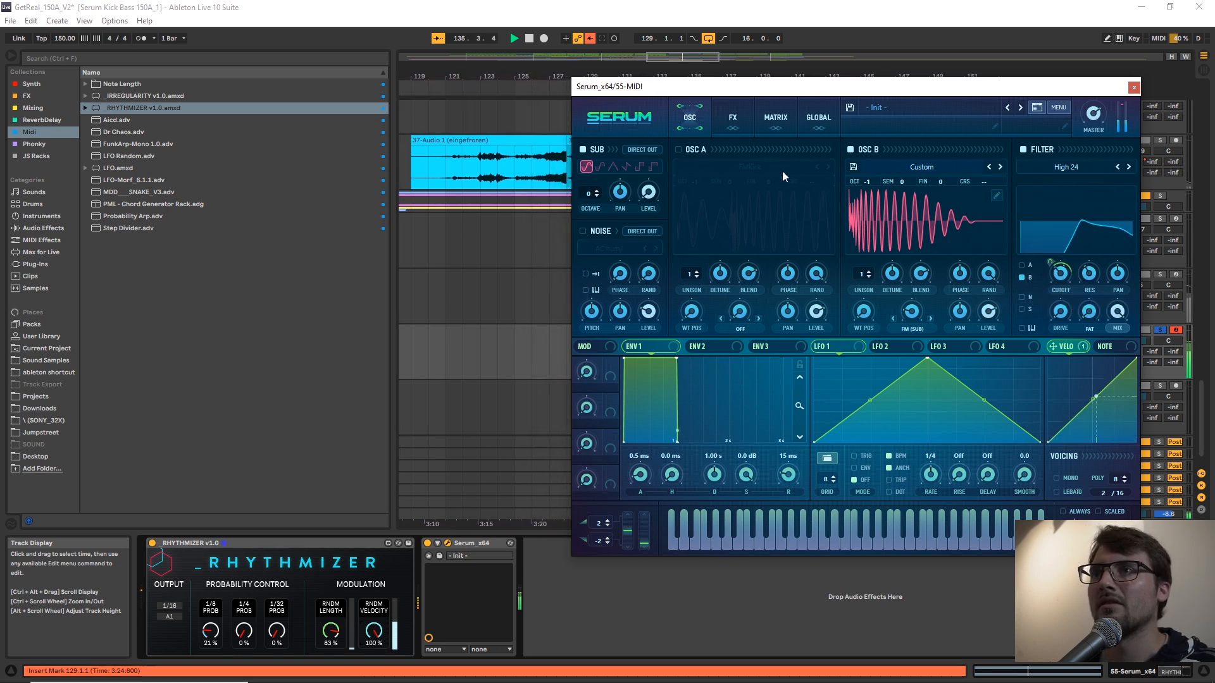
{"action": "key", "text": "space"}
{"action": "left_click", "coordinate": [732, 117]}
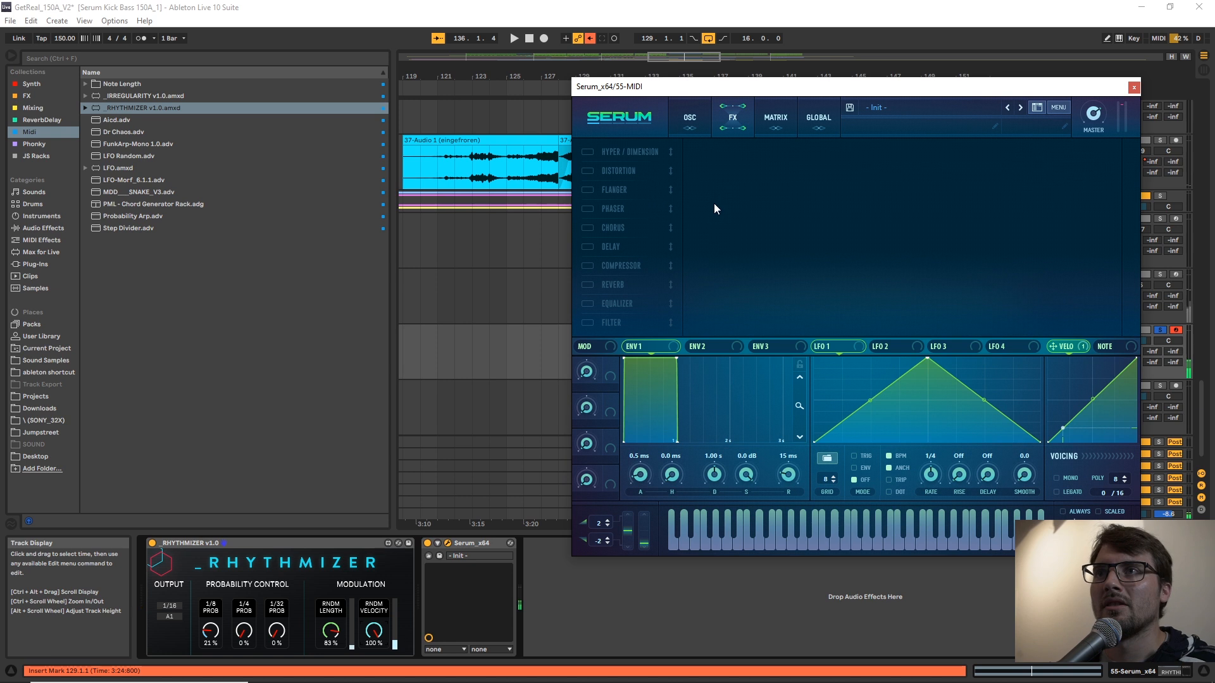
Enable Serum's Tube distortion with raised drive and add the compressor in multiband mode while the clip plays.
{"action": "key", "text": "space"}
{"action": "left_click", "coordinate": [587, 171]}
{"action": "left_click_drag", "start_coordinate": [990, 167], "coordinate": [990, 103]}
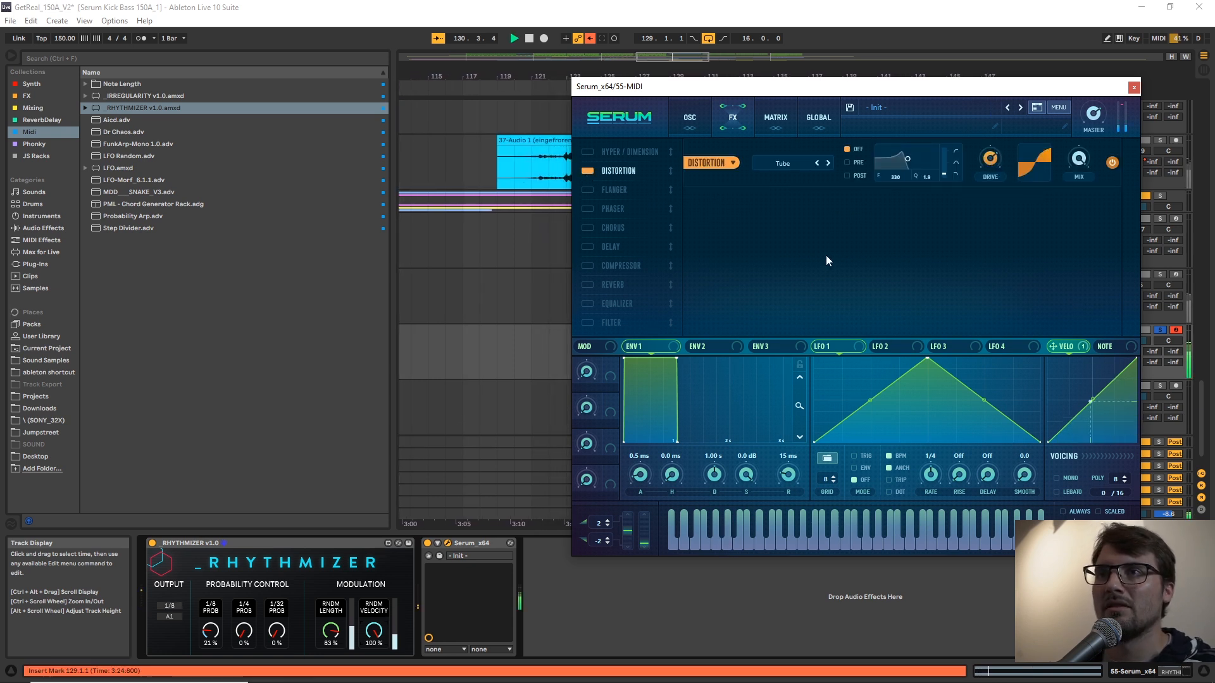
{"action": "left_click", "coordinate": [588, 267]}
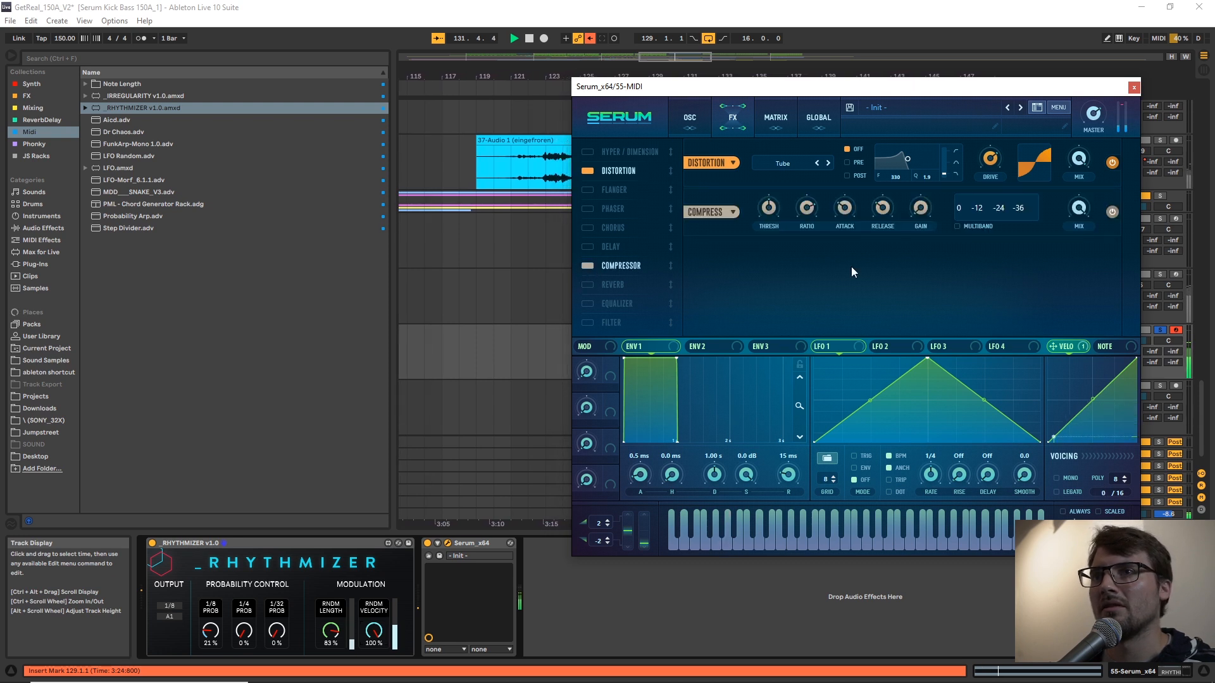
{"action": "left_click", "coordinate": [968, 226]}
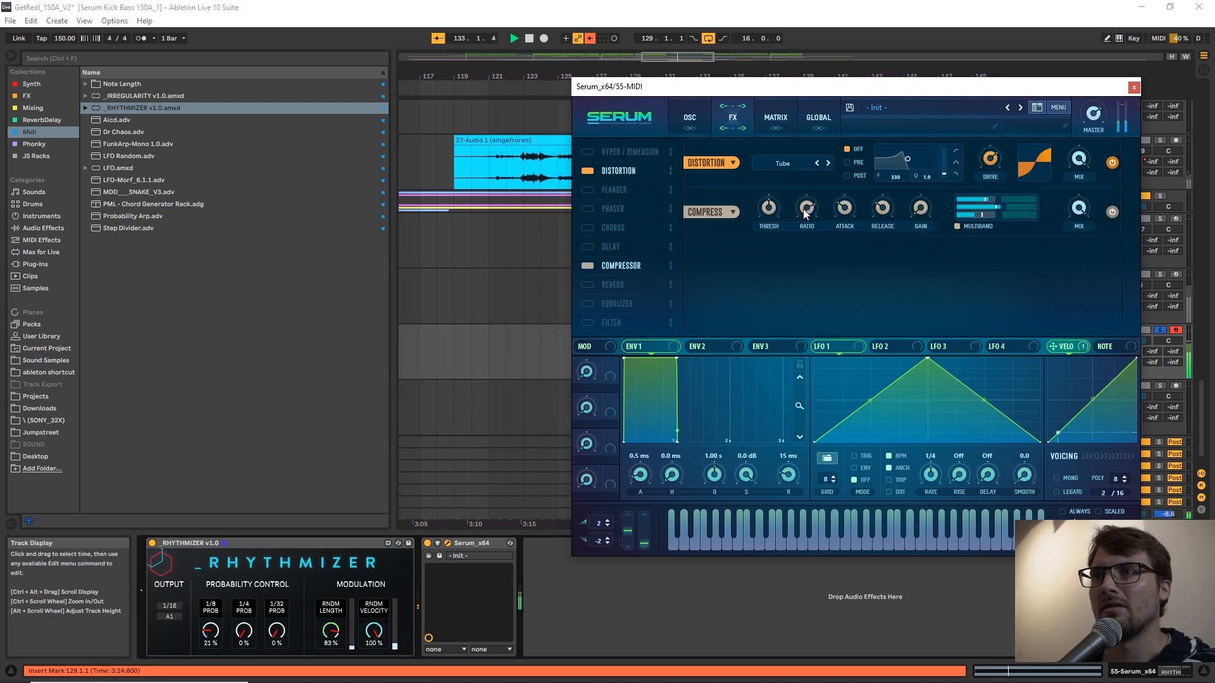
{"action": "mouse_move", "coordinate": [772, 227]}
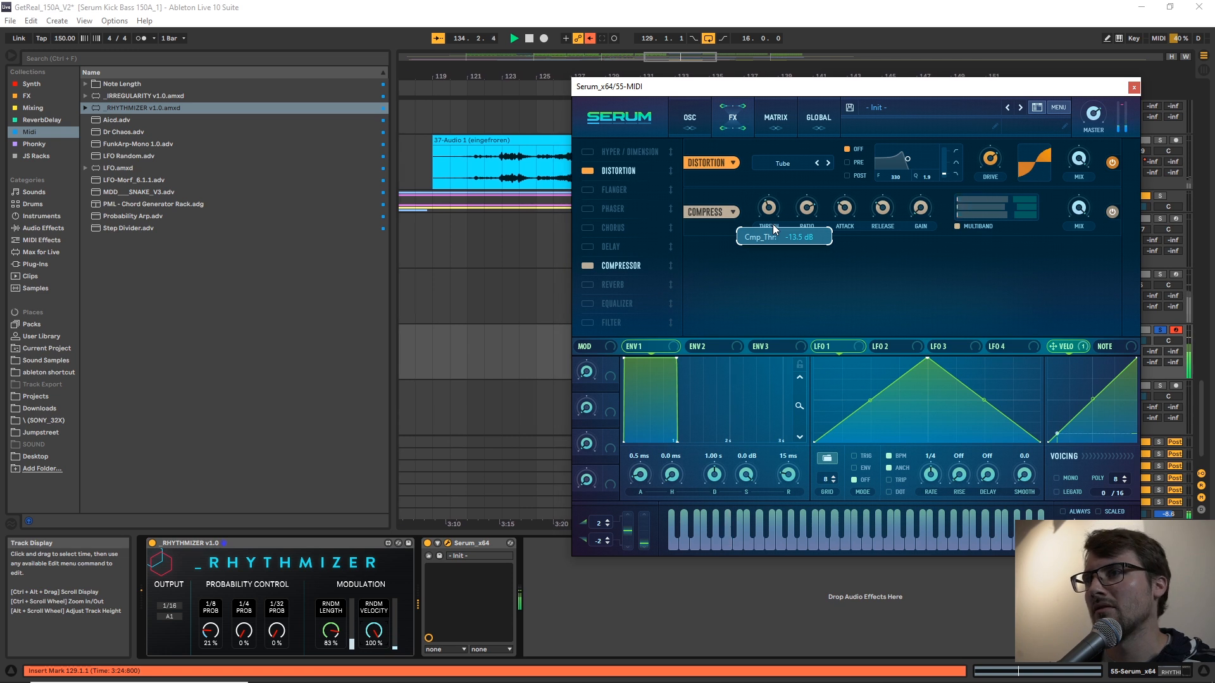
Add FabFilter Pro-Q 3 to the Serum track with a 24 dB/oct low cut at about 193 Hz, and close the plug-in windows.
{"action": "left_click", "coordinate": [1160, 331]}
{"action": "key", "text": "space"}
{"action": "left_click", "coordinate": [33, 108]}
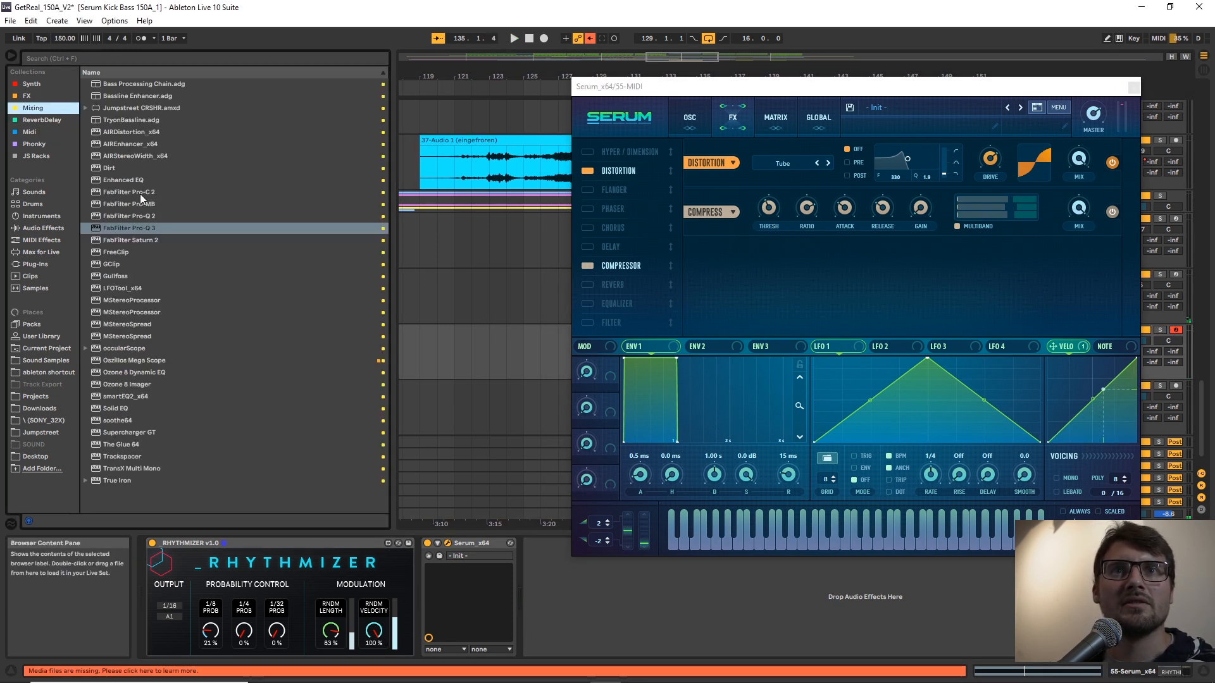
{"action": "double_click", "coordinate": [140, 231]}
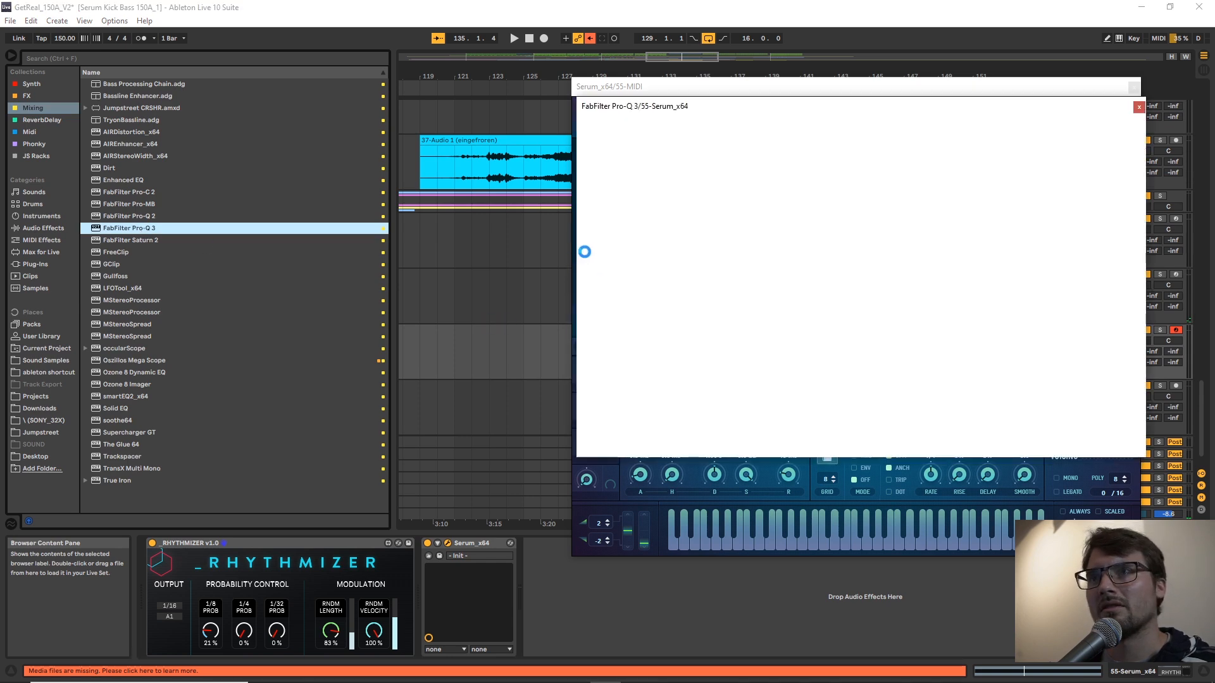
{"action": "key", "text": "space"}
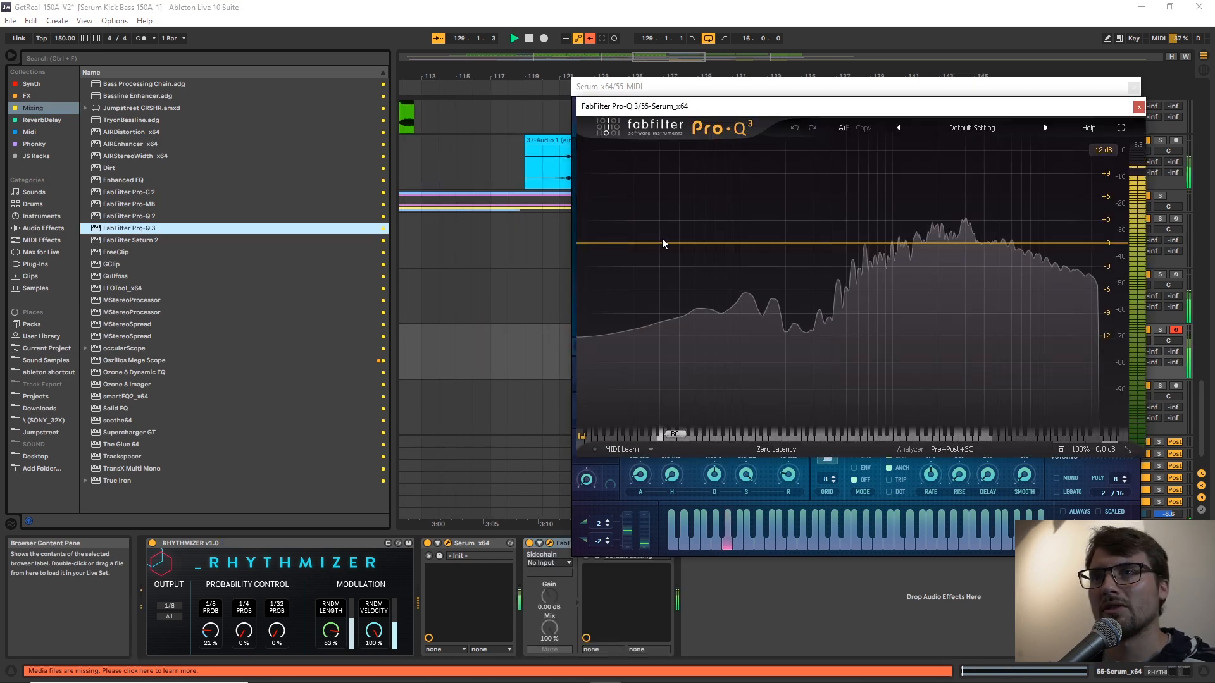
{"action": "left_click_drag", "start_coordinate": [594, 246], "coordinate": [784, 246]}
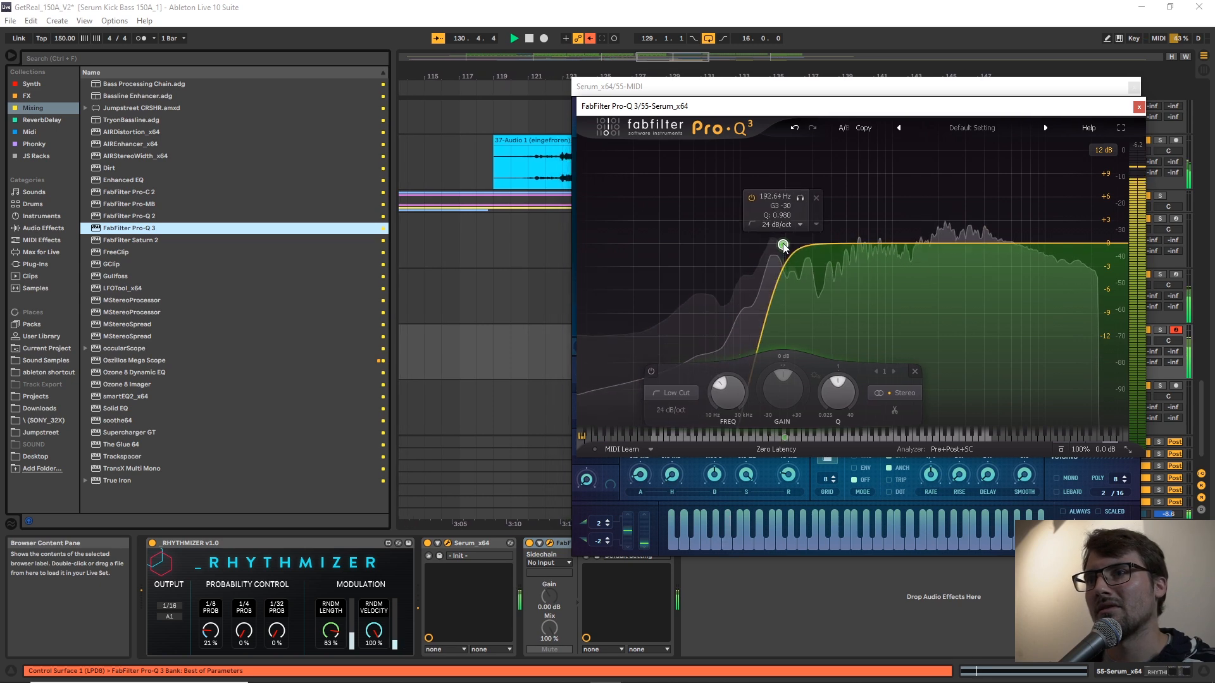
{"action": "left_click", "coordinate": [1139, 106]}
{"action": "left_click", "coordinate": [1134, 88]}
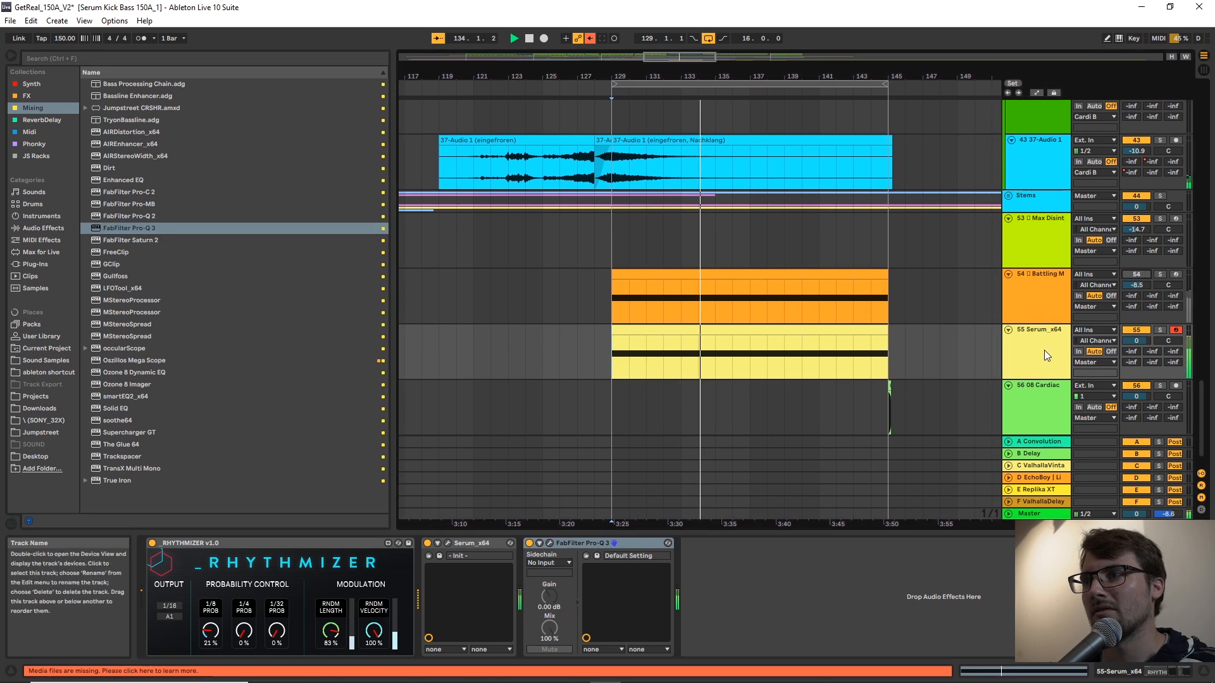
Reopen Serum and adjust the amount of velocity modulation on the High 24 filter's cutoff during playback.
{"action": "left_click", "coordinate": [447, 543]}
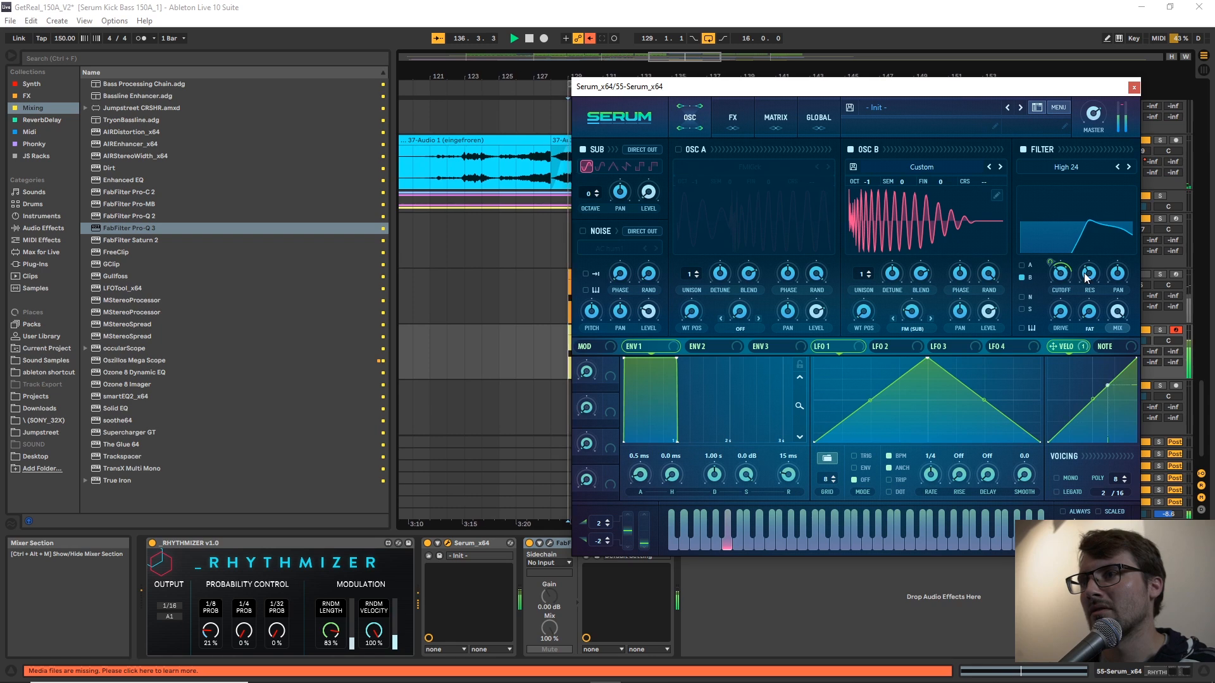
{"action": "mouse_move", "coordinate": [1088, 282]}
{"action": "mouse_move", "coordinate": [1062, 267]}
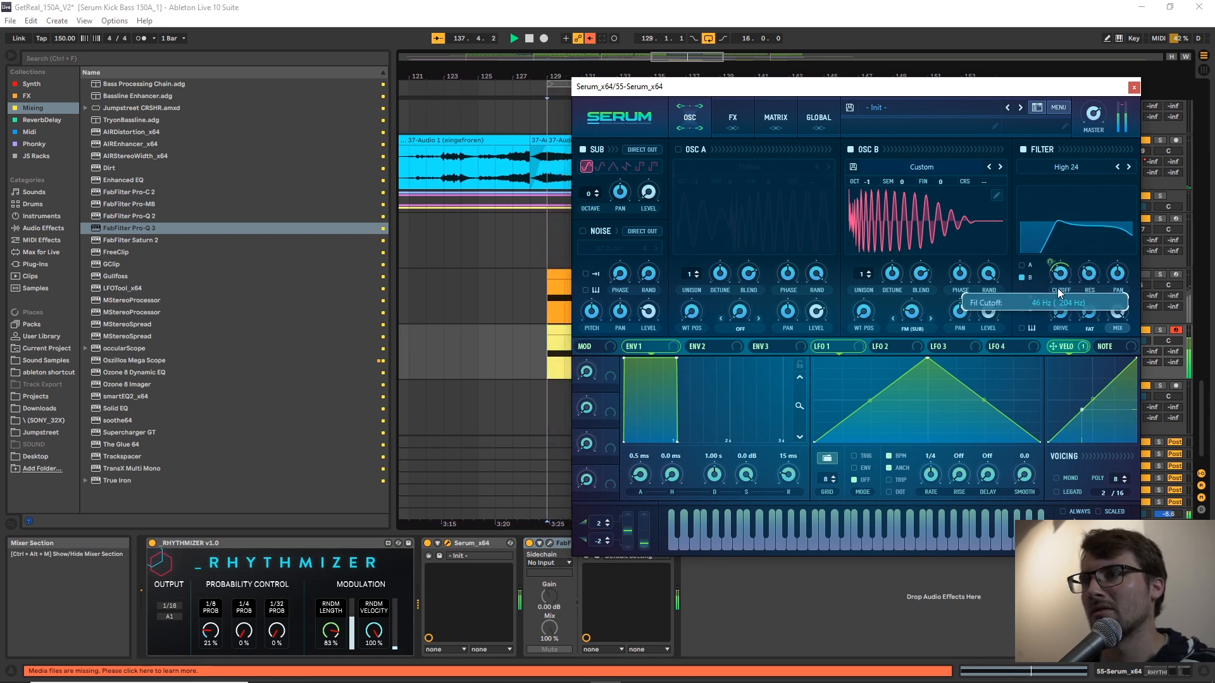
{"action": "left_click_drag", "start_coordinate": [1052, 266], "coordinate": [1054, 263]}
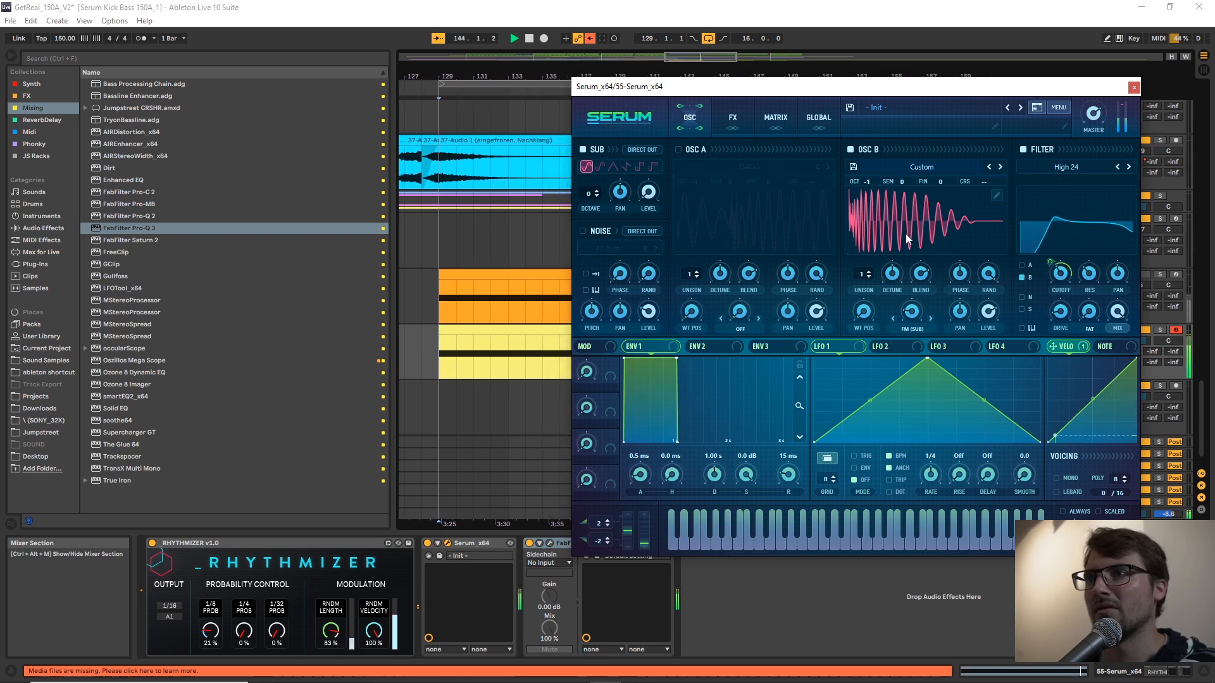
Switch off Oscillator B, enable Oscillator A with its FMKick wavetable, and raise Oscillator A's wavetable position.
{"action": "left_click", "coordinate": [849, 148]}
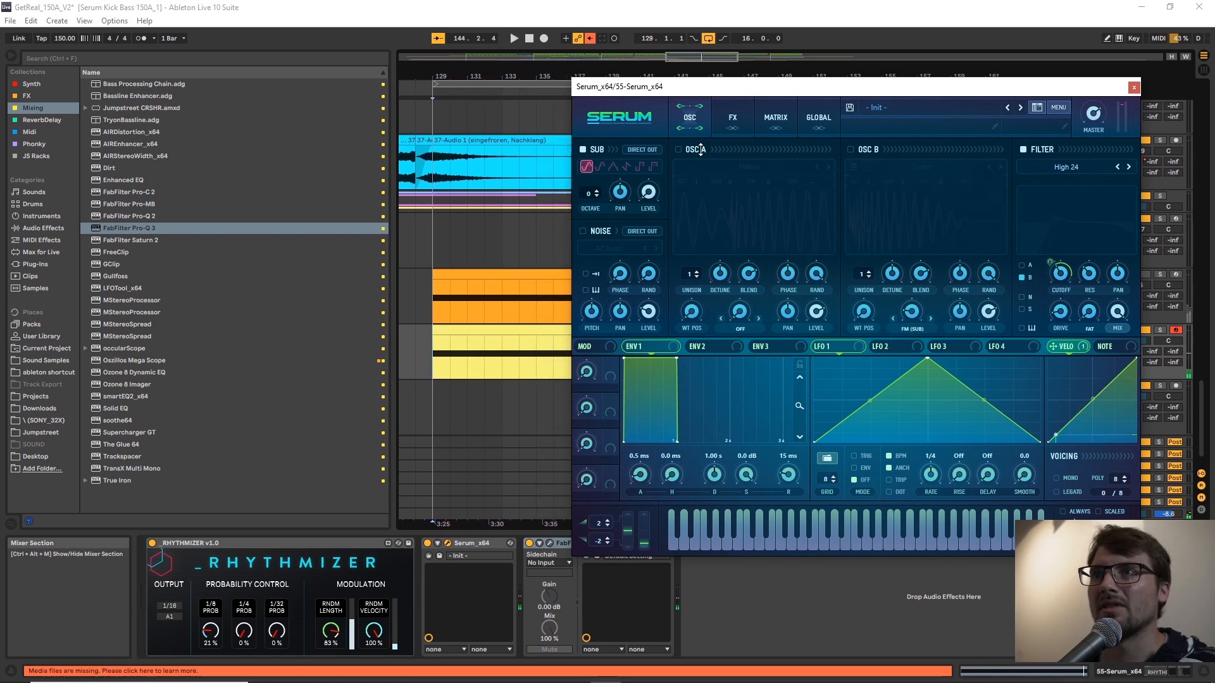
{"action": "left_click", "coordinate": [687, 150]}
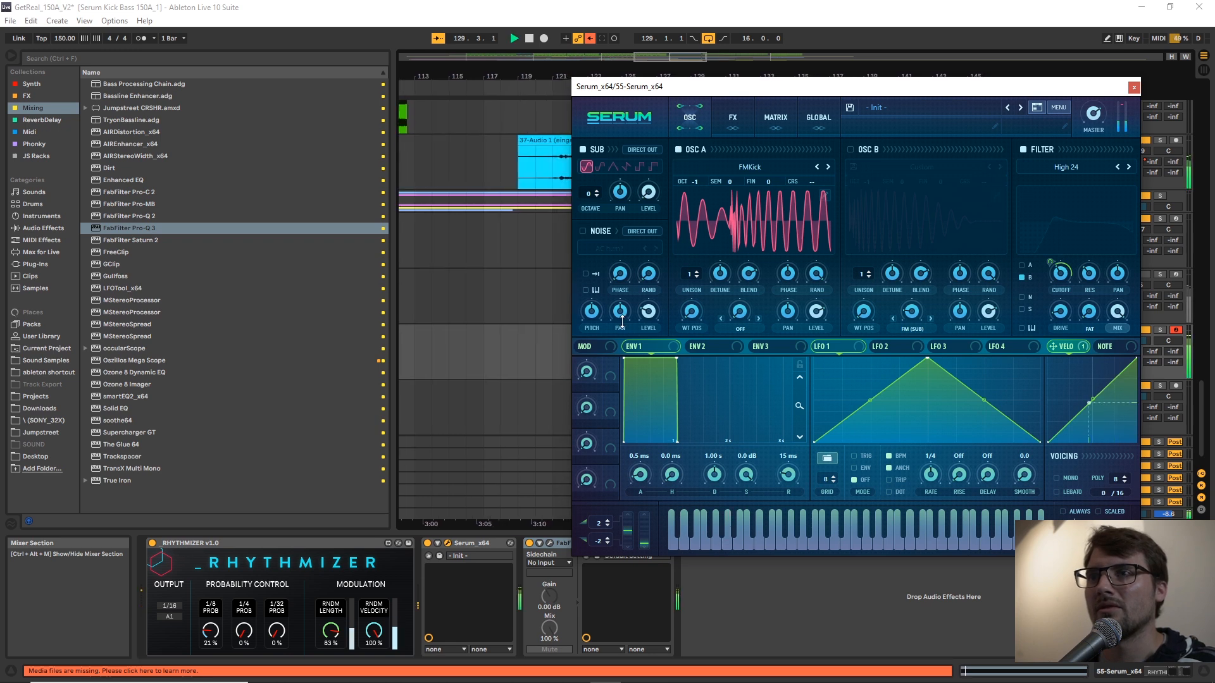
{"action": "left_click_drag", "start_coordinate": [691, 312], "coordinate": [703, 233]}
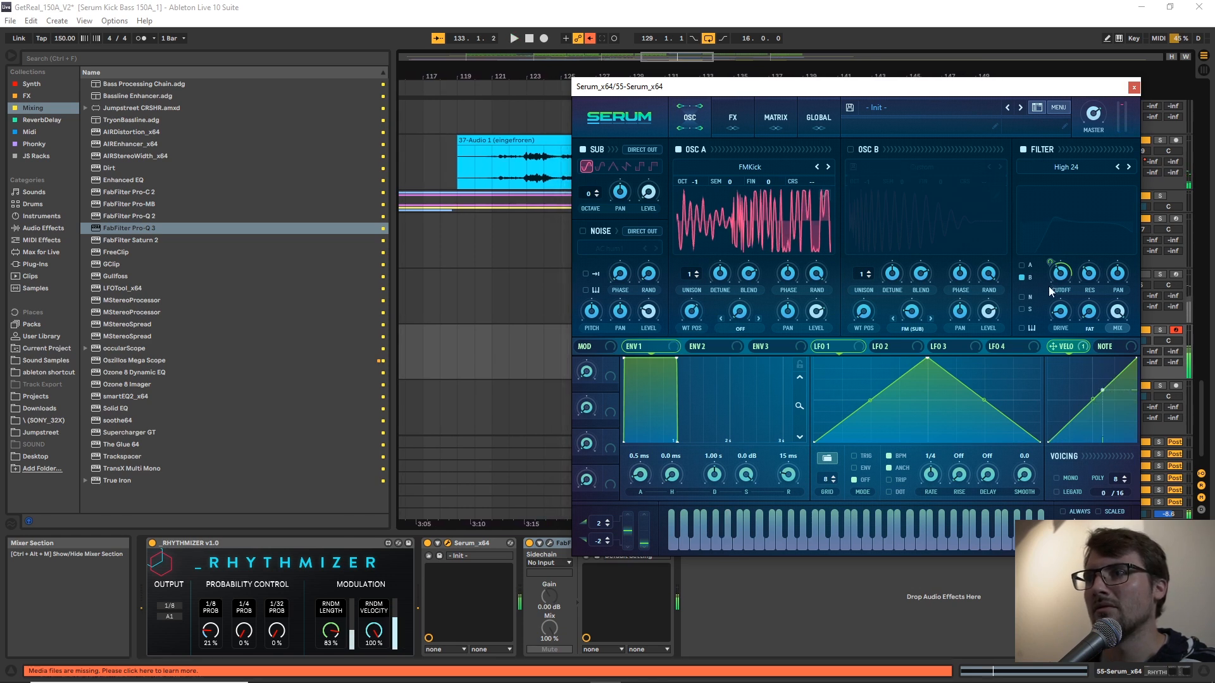
Route Oscillator A through the high-pass filter and readjust the velocity modulation on the filter cutoff.
{"action": "left_click", "coordinate": [1022, 265]}
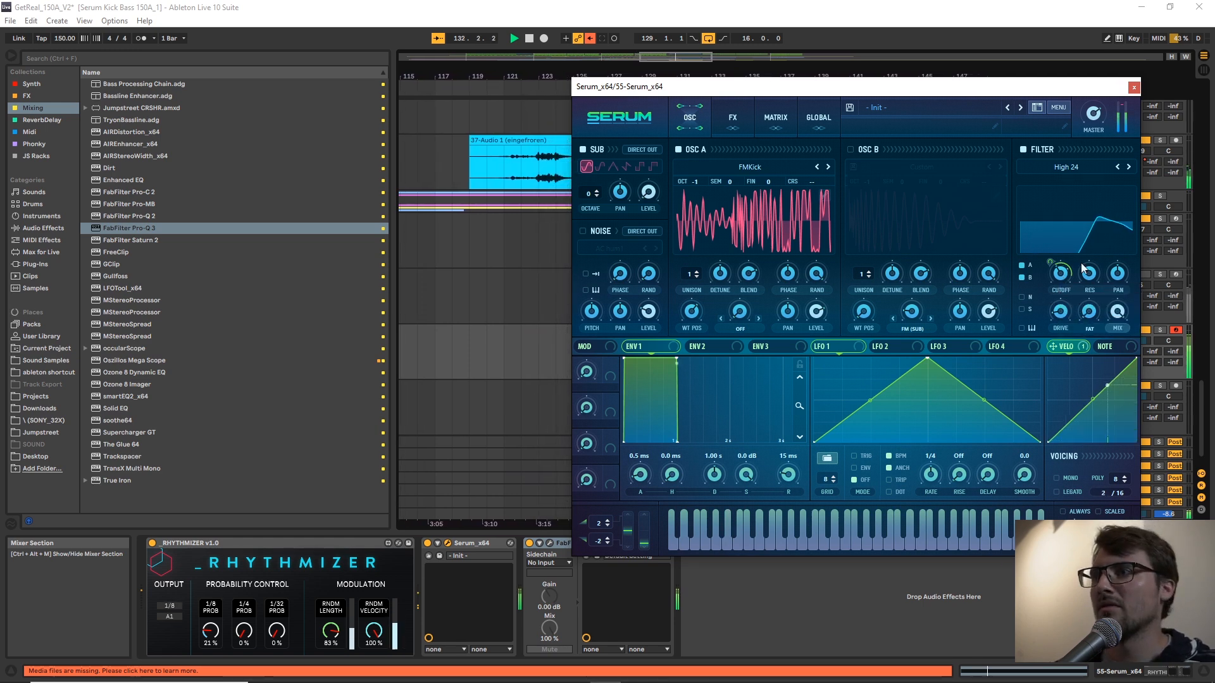
{"action": "left_click_drag", "start_coordinate": [1052, 265], "coordinate": [1054, 276]}
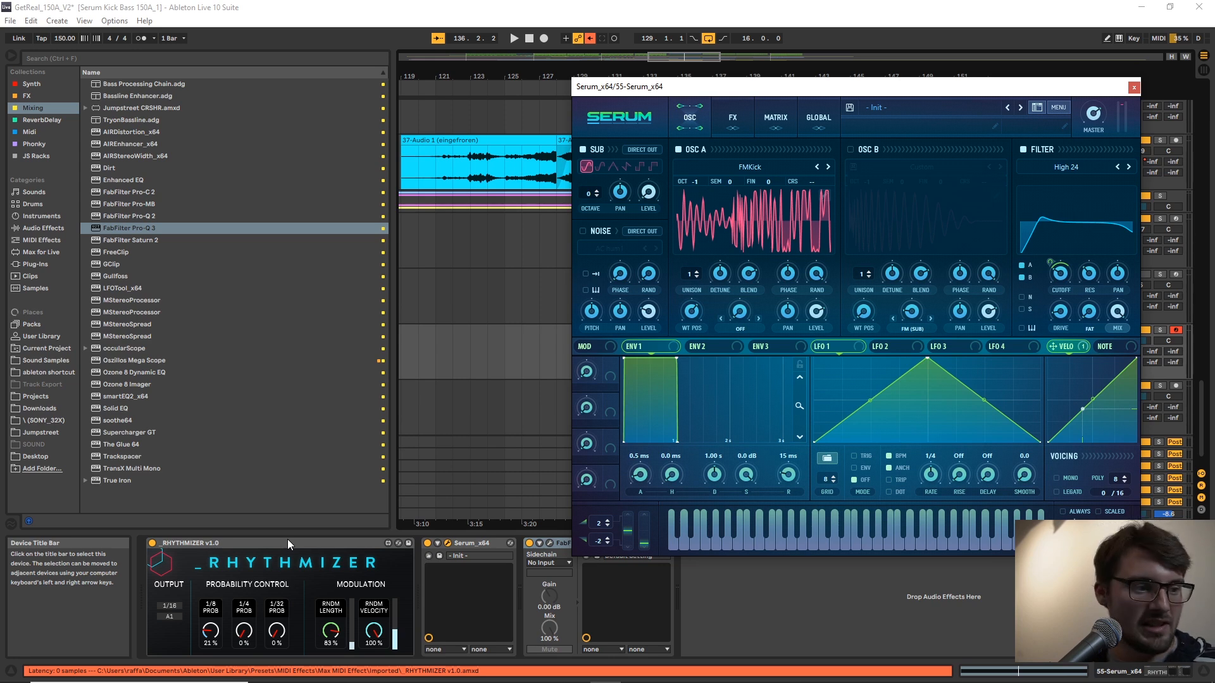
Move the Serum window clear of the mixer and lower the Serum track's volume to -7.2 dB during playback.
{"action": "left_click", "coordinate": [168, 542]}
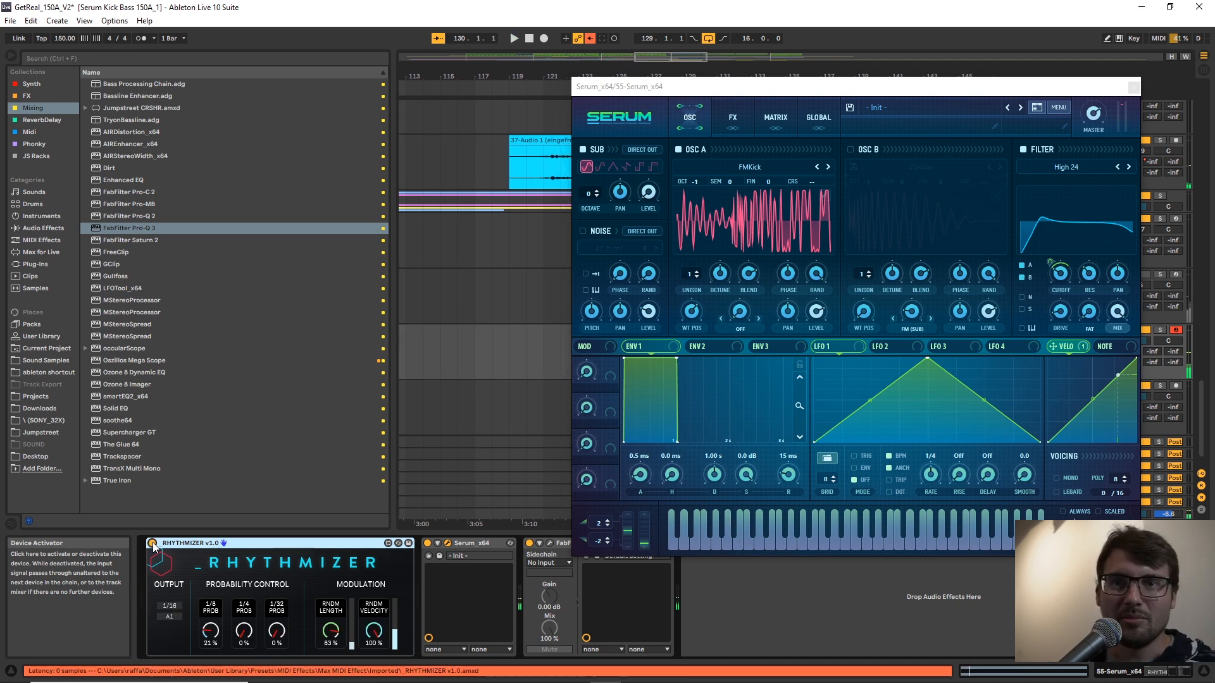
{"action": "key", "text": "space"}
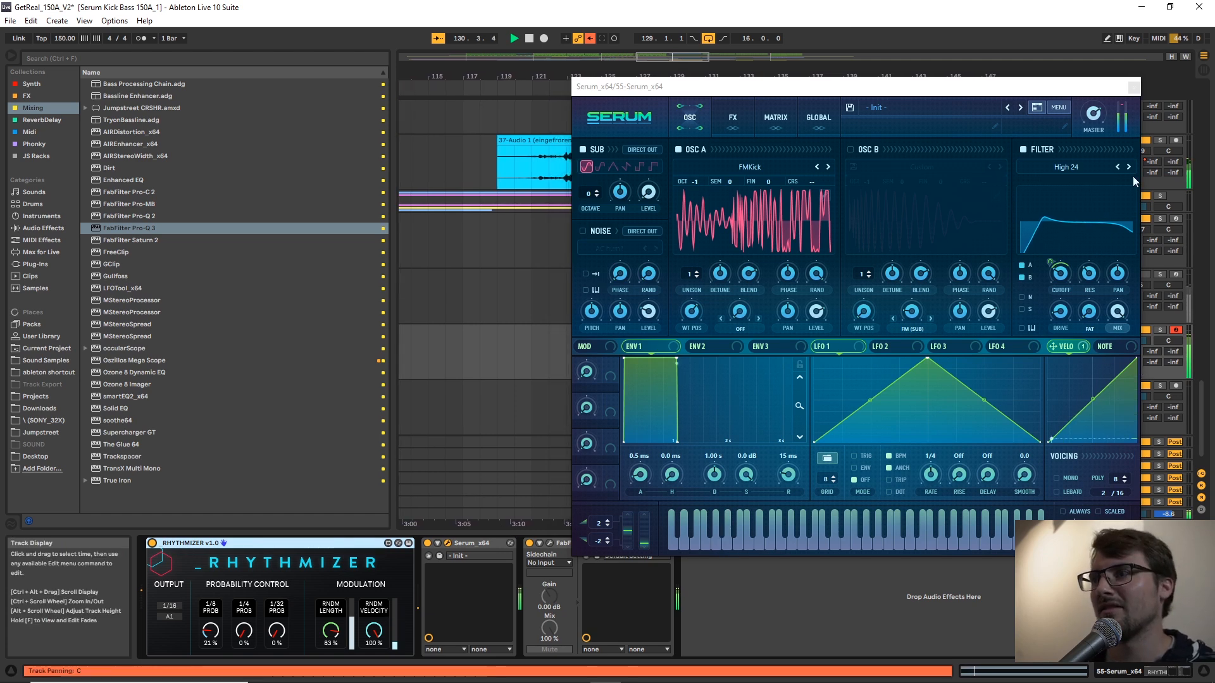
{"action": "left_click_drag", "start_coordinate": [1110, 87], "coordinate": [954, 59]}
{"action": "mouse_move", "coordinate": [1141, 342]}
{"action": "left_mouse_down"}
{"action": "mouse_move", "coordinate": [1141, 361]}
{"action": "mouse_move", "coordinate": [1141, 340]}
{"action": "left_mouse_up"}
{"action": "left_click", "coordinate": [906, 218]}
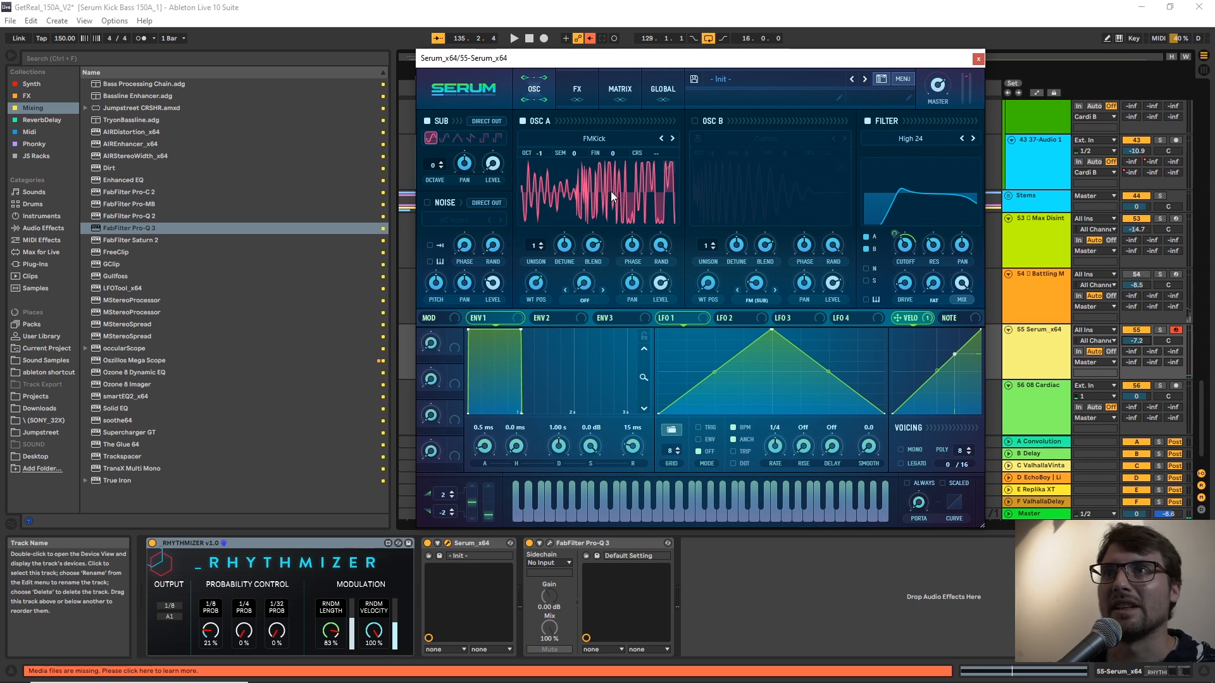
Insert an audio track below the Serum track, arm it for recording, and set its input to 55-Serum_x64, Post Mixer.
{"action": "left_click", "coordinate": [978, 60]}
{"action": "right_click", "coordinate": [1047, 359]}
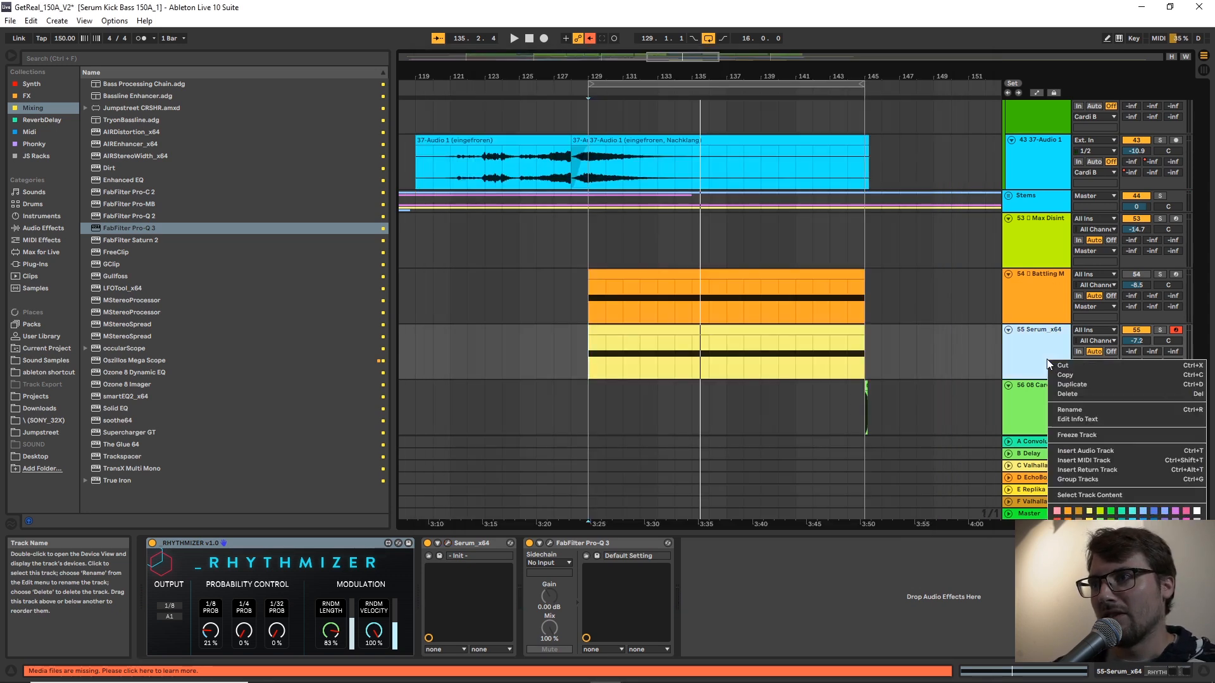
{"action": "left_click", "coordinate": [1090, 453]}
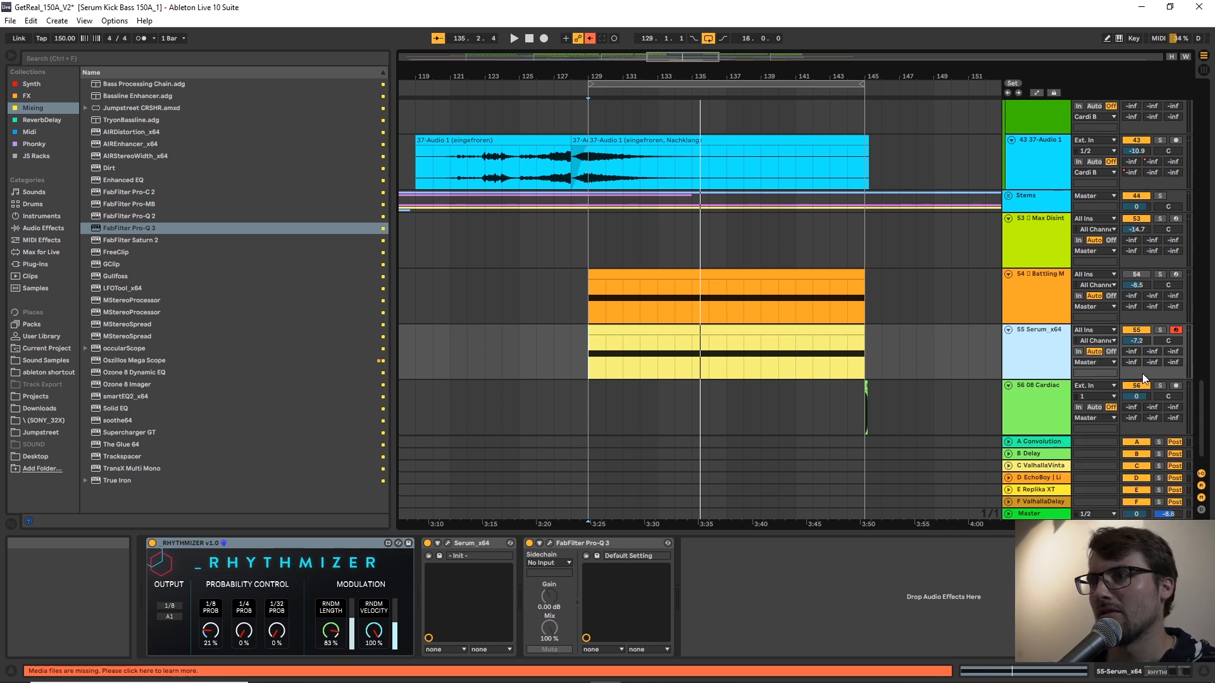
{"action": "left_click", "coordinate": [1177, 387]}
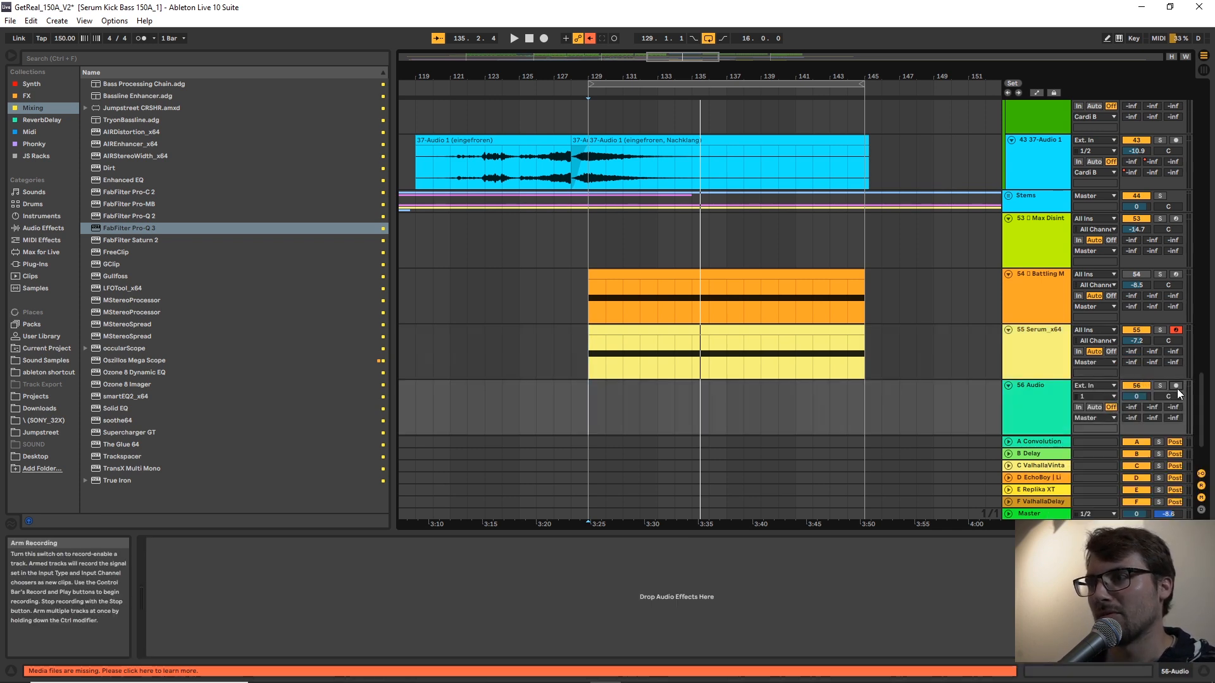
{"action": "left_click", "coordinate": [1100, 386]}
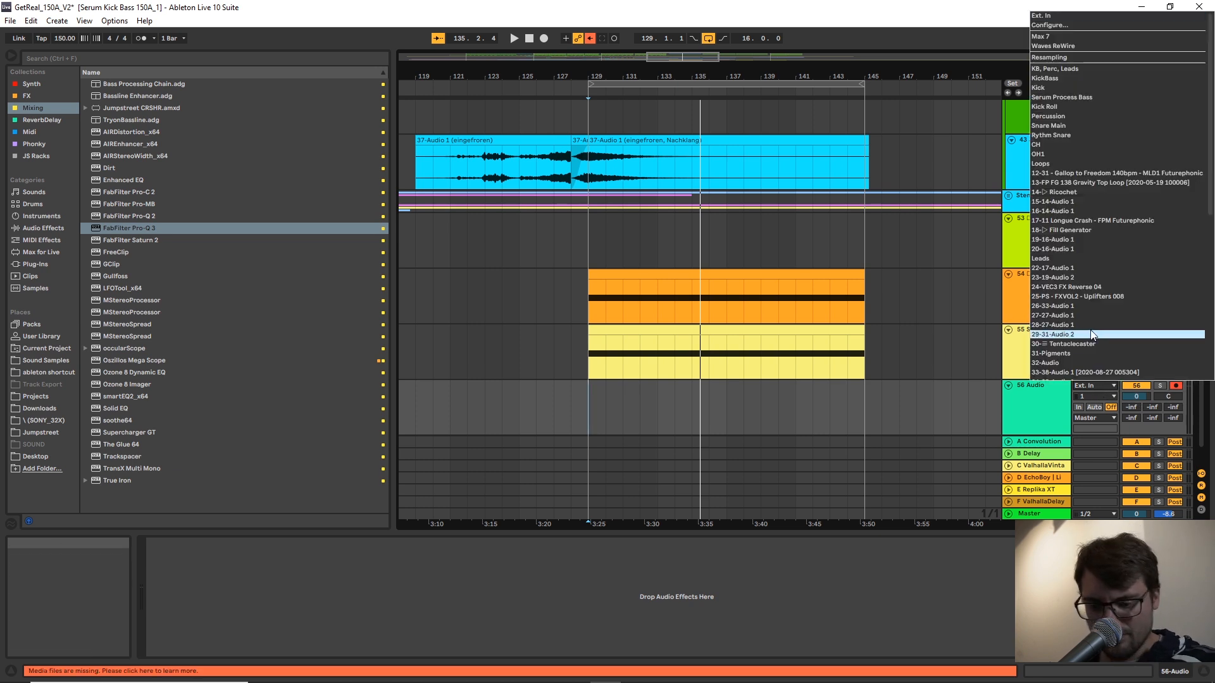
{"action": "key", "text": "Escape"}
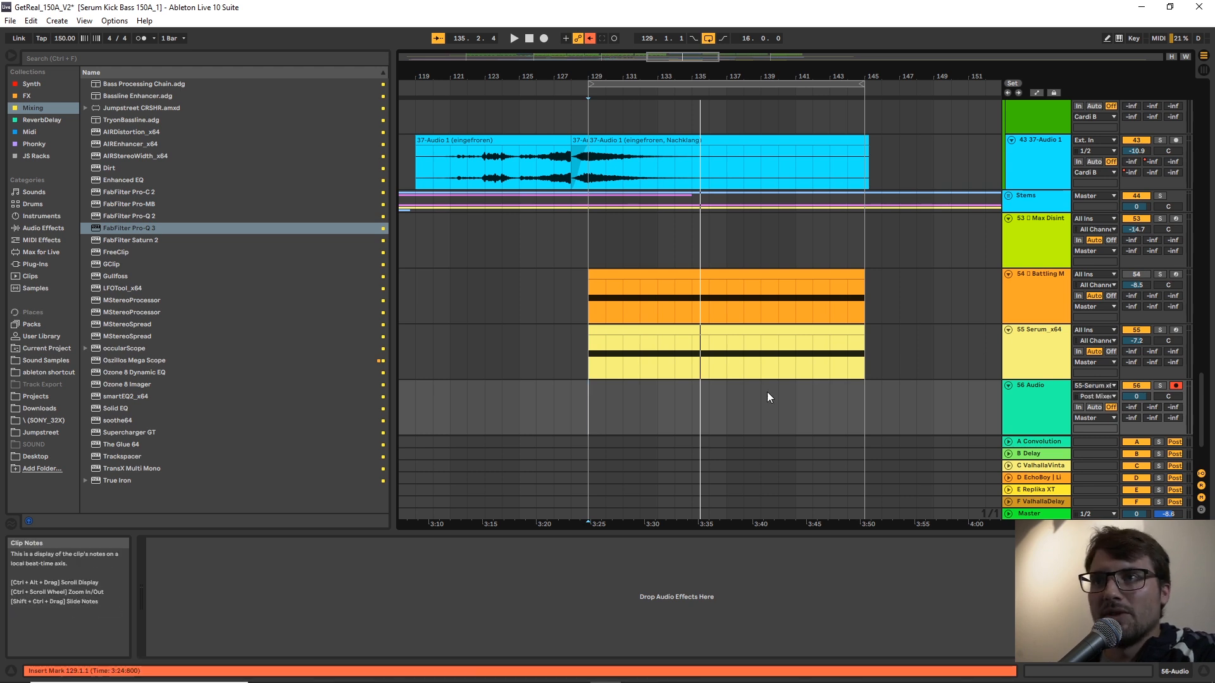
Insert the Stutter Shutter rack from the JS Racks collection between Serum and Pro-Q 3 on the Serum track.
{"action": "left_click", "coordinate": [582, 346]}
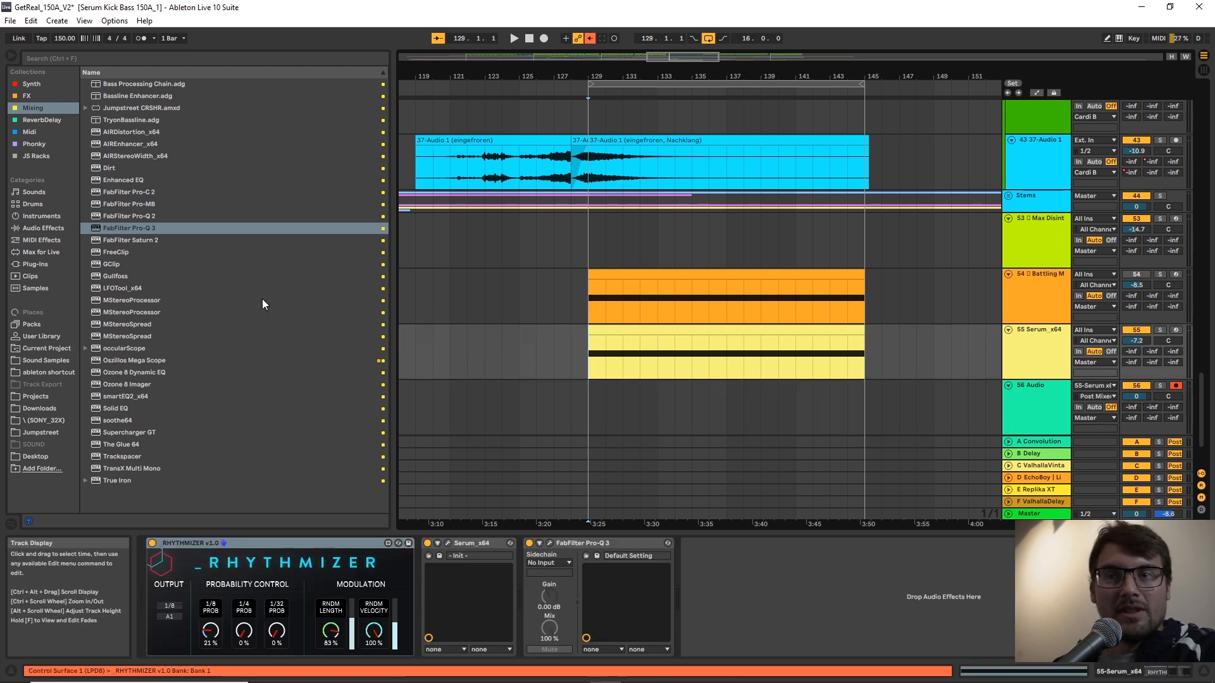
{"action": "left_click", "coordinate": [26, 97]}
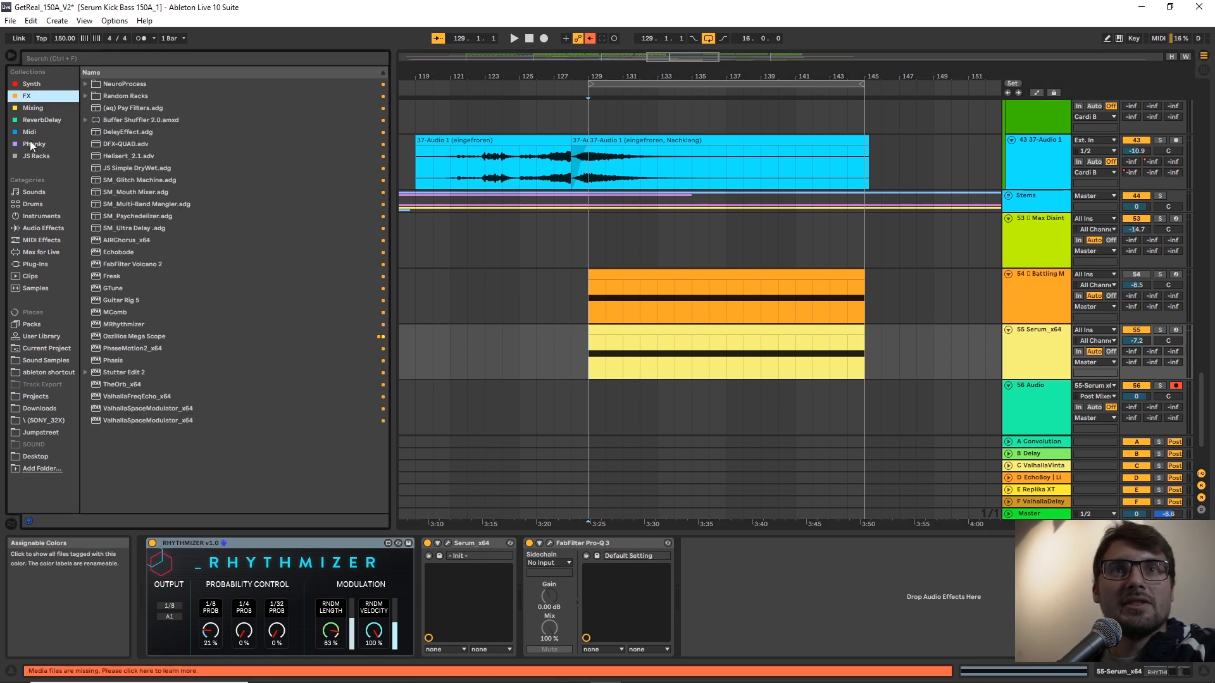
{"action": "left_click", "coordinate": [36, 156]}
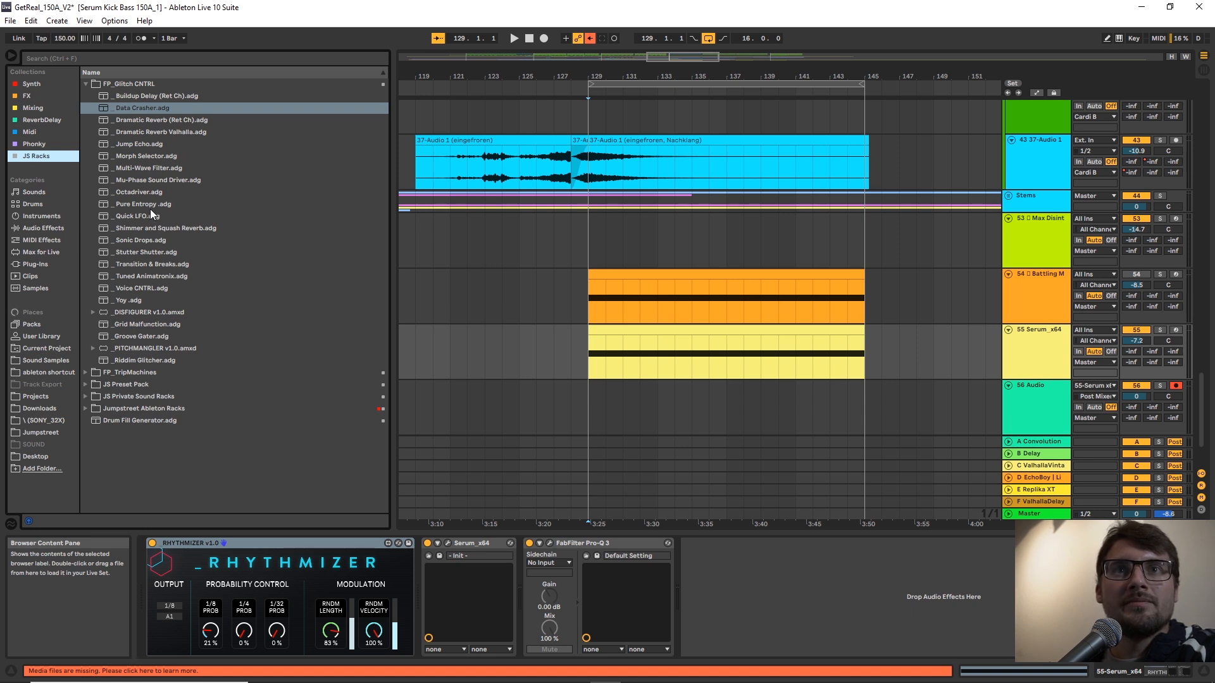
{"action": "left_click_drag", "start_coordinate": [129, 249], "coordinate": [545, 573]}
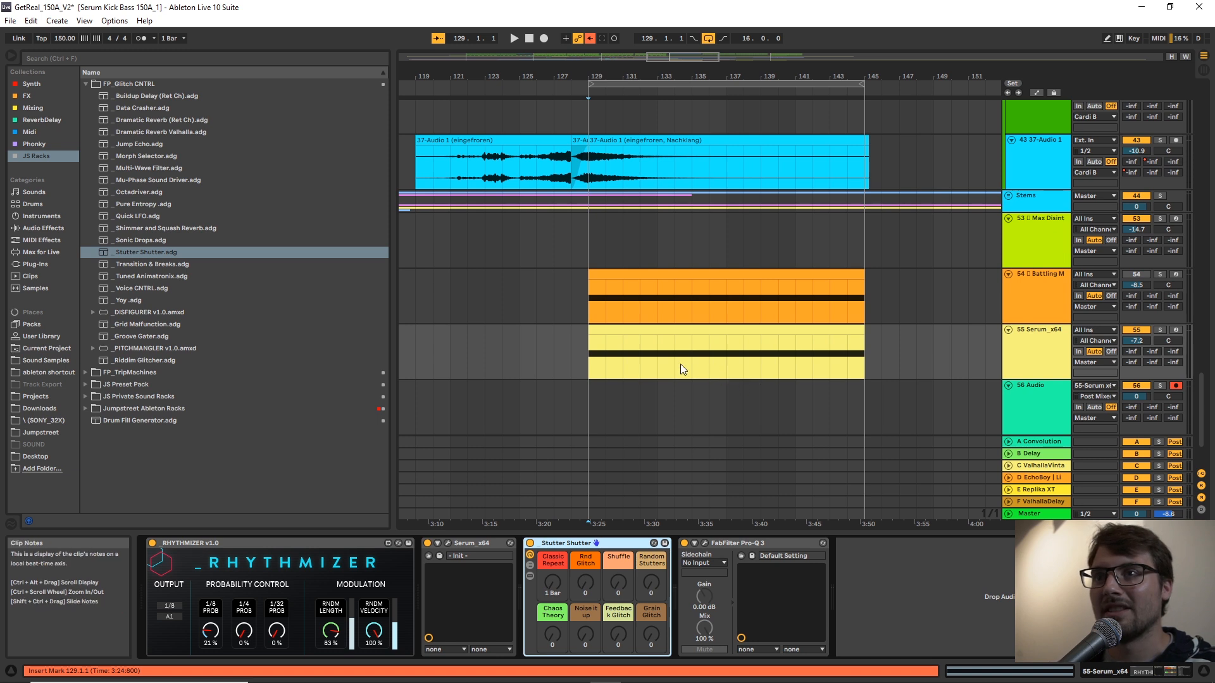
Briefly test playback from bar 128, and start recording onto the new audio track from bar 129.
{"action": "left_click", "coordinate": [569, 357]}
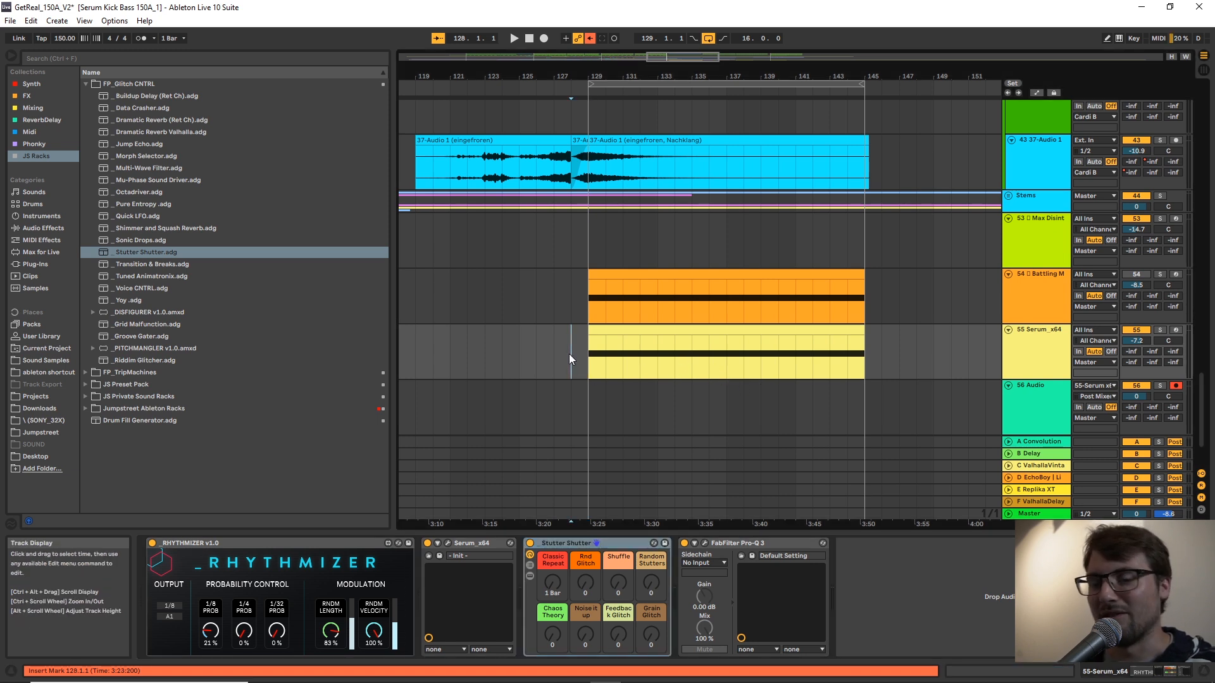
{"action": "key", "text": "space"}
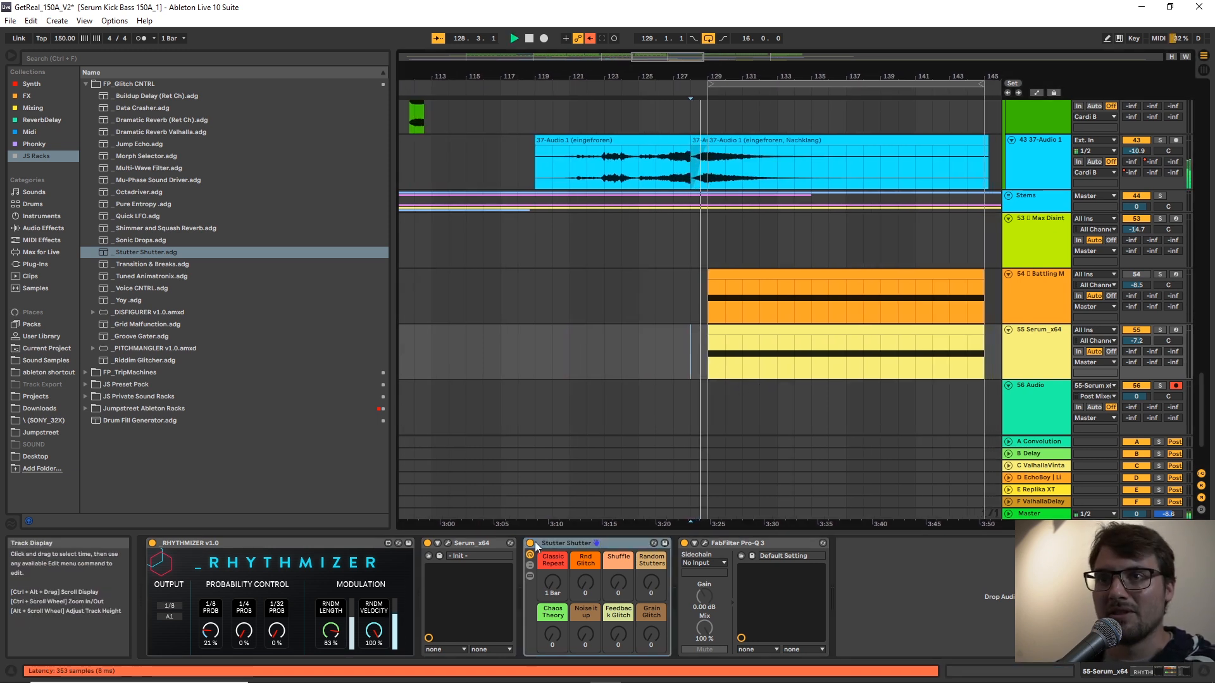
{"action": "key", "text": "space"}
{"action": "left_click", "coordinate": [711, 418]}
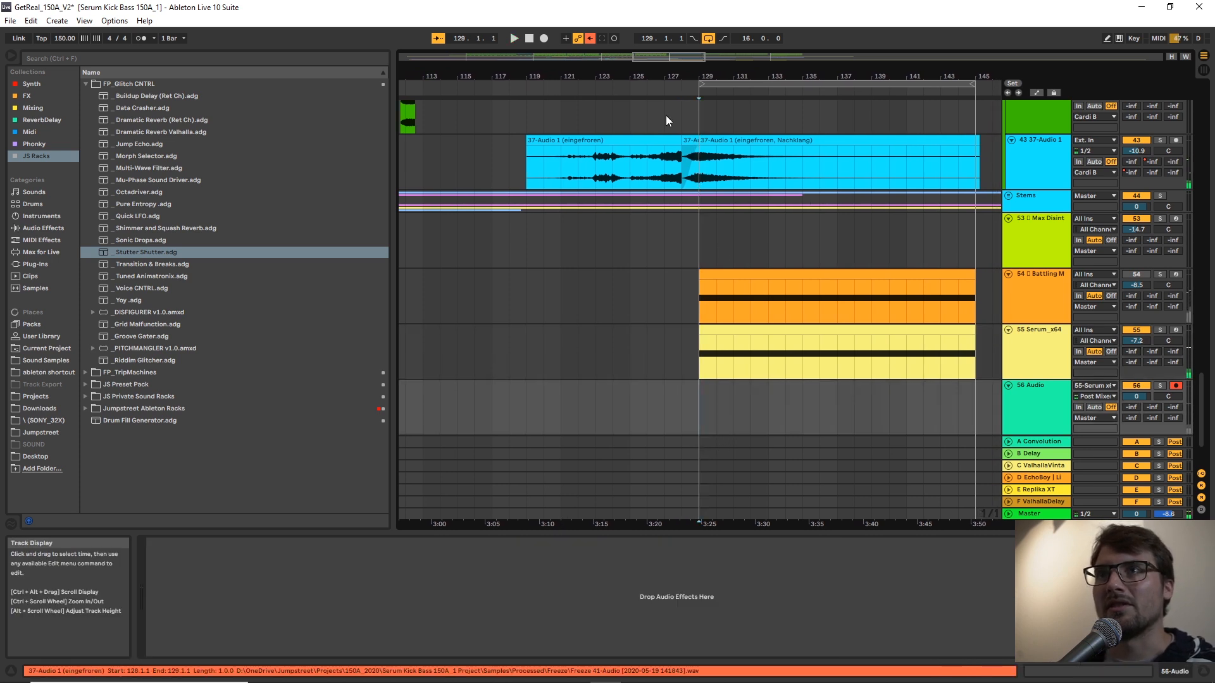
{"action": "left_click", "coordinate": [544, 39]}
Show the Serum track's devices and, while recording, vary Stutter Shutter's Rnd Glitch and Classic Repeat macros and raise Shuffle to 127.
{"action": "left_click", "coordinate": [1036, 339]}
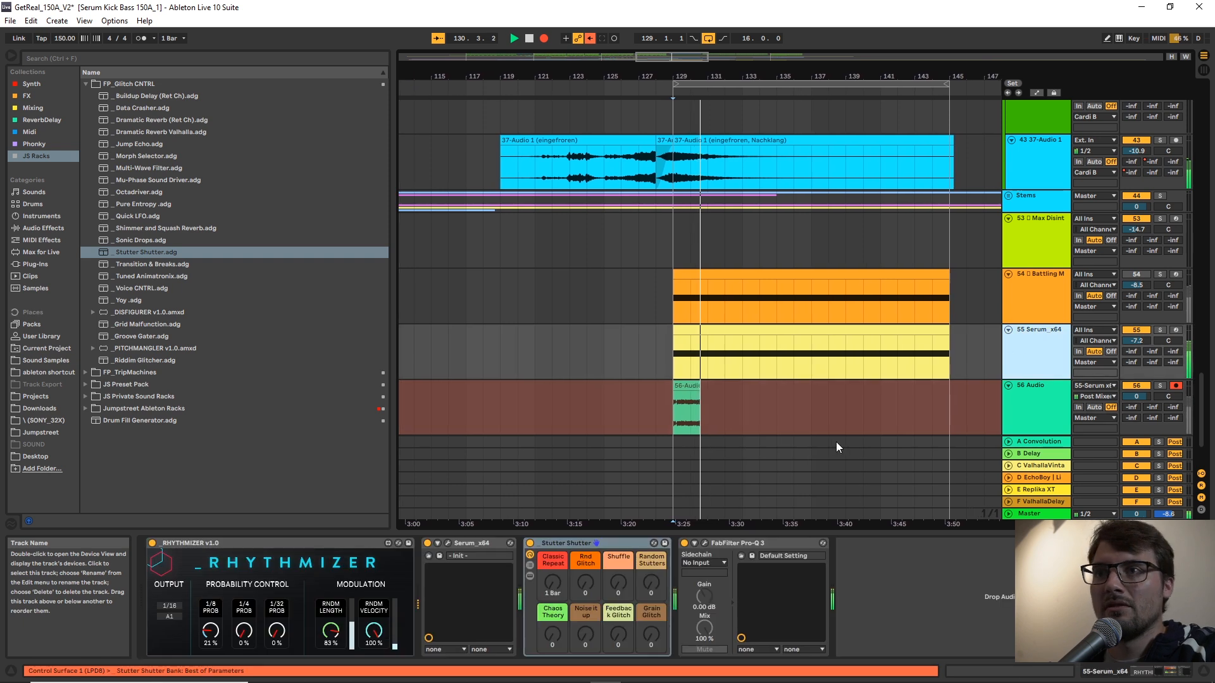
{"action": "left_click_drag", "start_coordinate": [577, 592], "coordinate": [586, 587]}
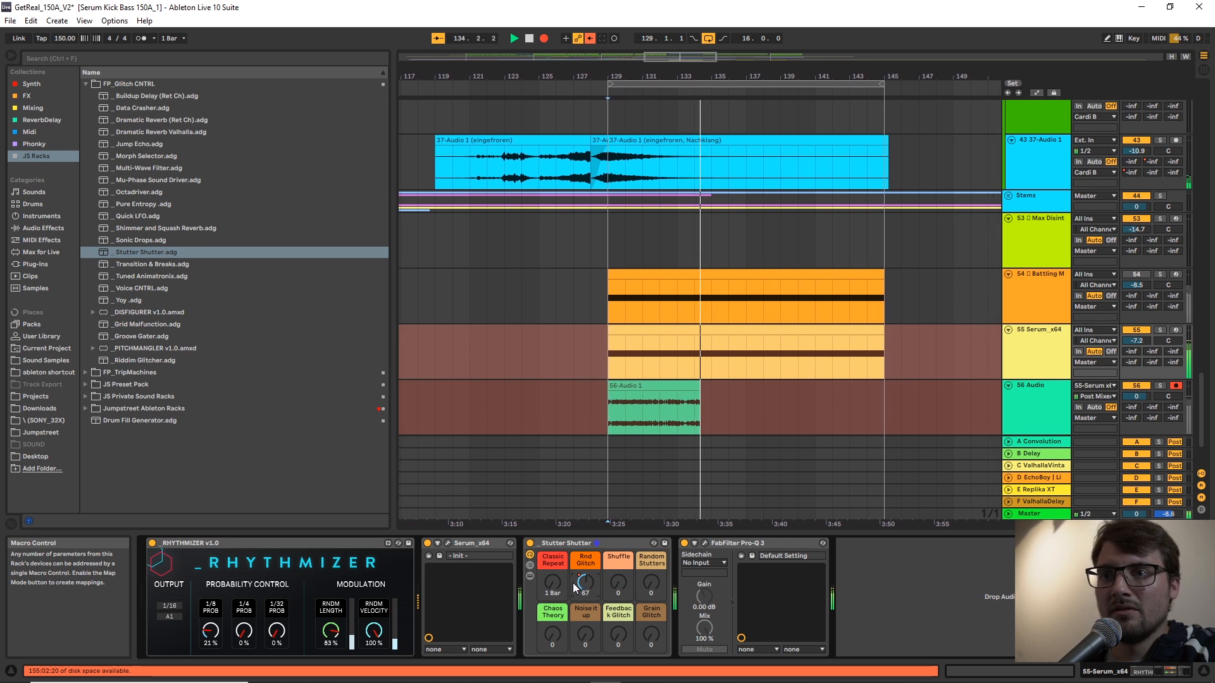
{"action": "mouse_move", "coordinate": [552, 582]}
{"action": "left_mouse_down"}
{"action": "mouse_move", "coordinate": [551, 552]}
{"action": "mouse_move", "coordinate": [586, 605]}
{"action": "mouse_move", "coordinate": [558, 556]}
{"action": "mouse_move", "coordinate": [584, 599]}
{"action": "mouse_move", "coordinate": [553, 597]}
{"action": "left_mouse_up"}
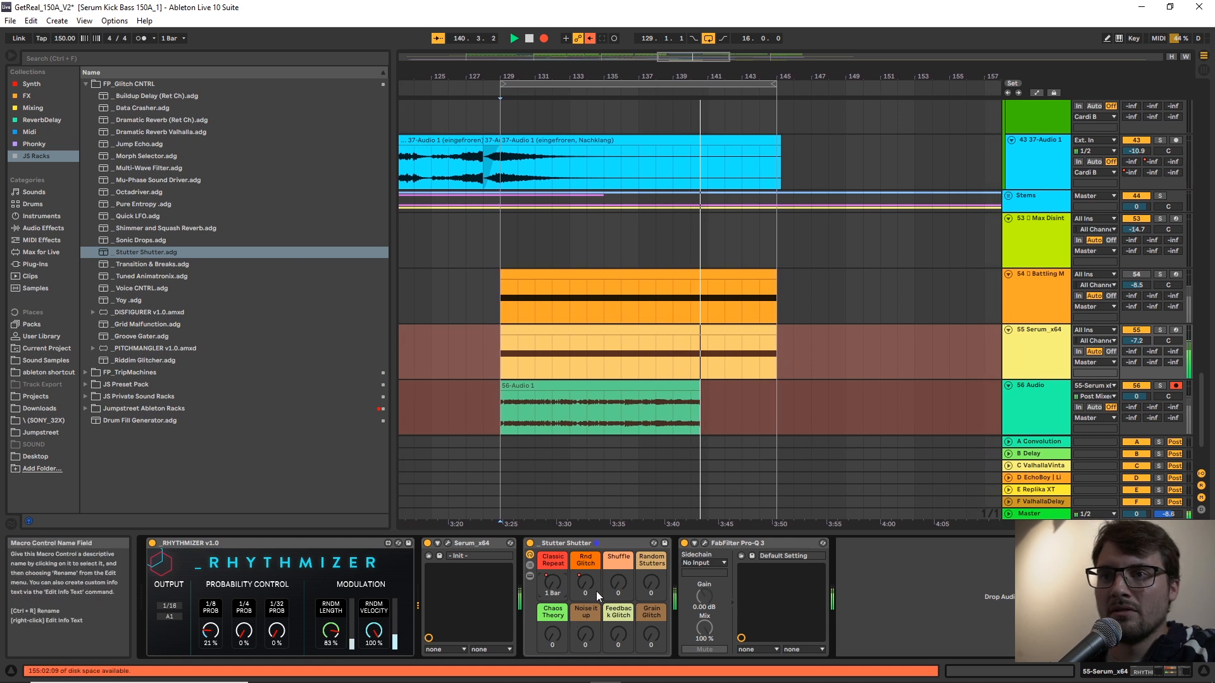
{"action": "left_click_drag", "start_coordinate": [624, 582], "coordinate": [623, 538]}
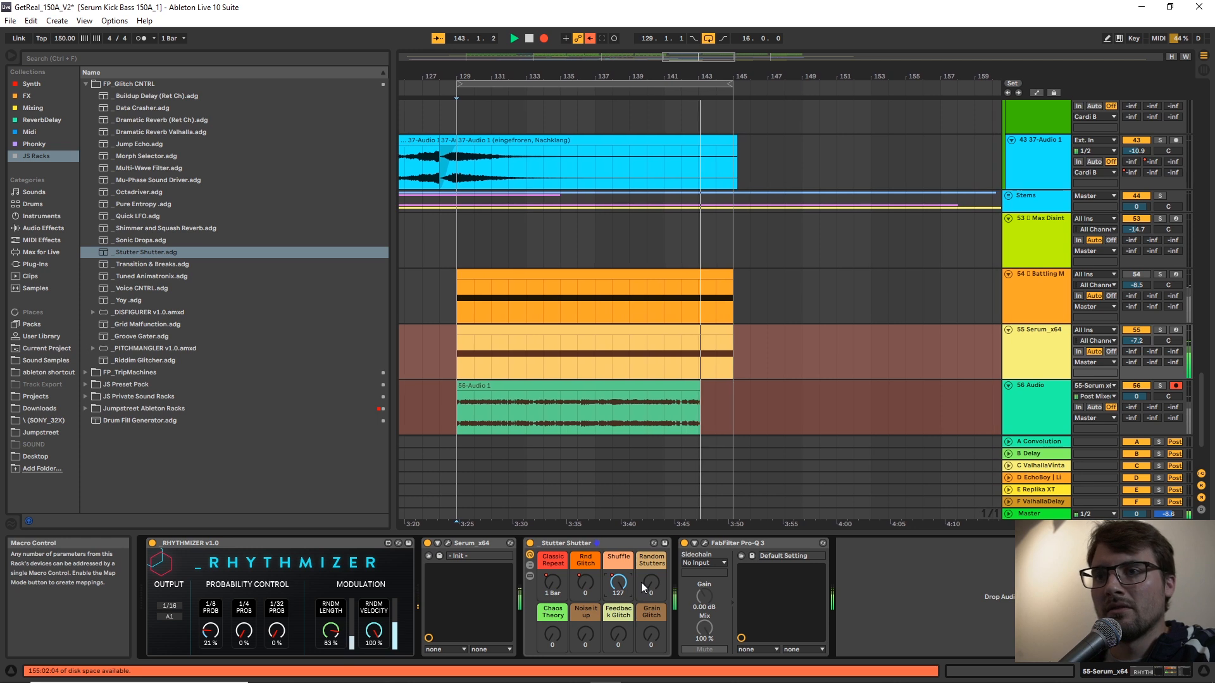
Keep recording live Stutter Shutter changes: vary Random Stutters and set Chaos Theory to 13, Grain Glitch to 22 and Rnd Glitch to 42.
{"action": "mouse_move", "coordinate": [644, 583]}
{"action": "left_mouse_down"}
{"action": "mouse_move", "coordinate": [648, 572]}
{"action": "mouse_move", "coordinate": [658, 588]}
{"action": "left_mouse_up"}
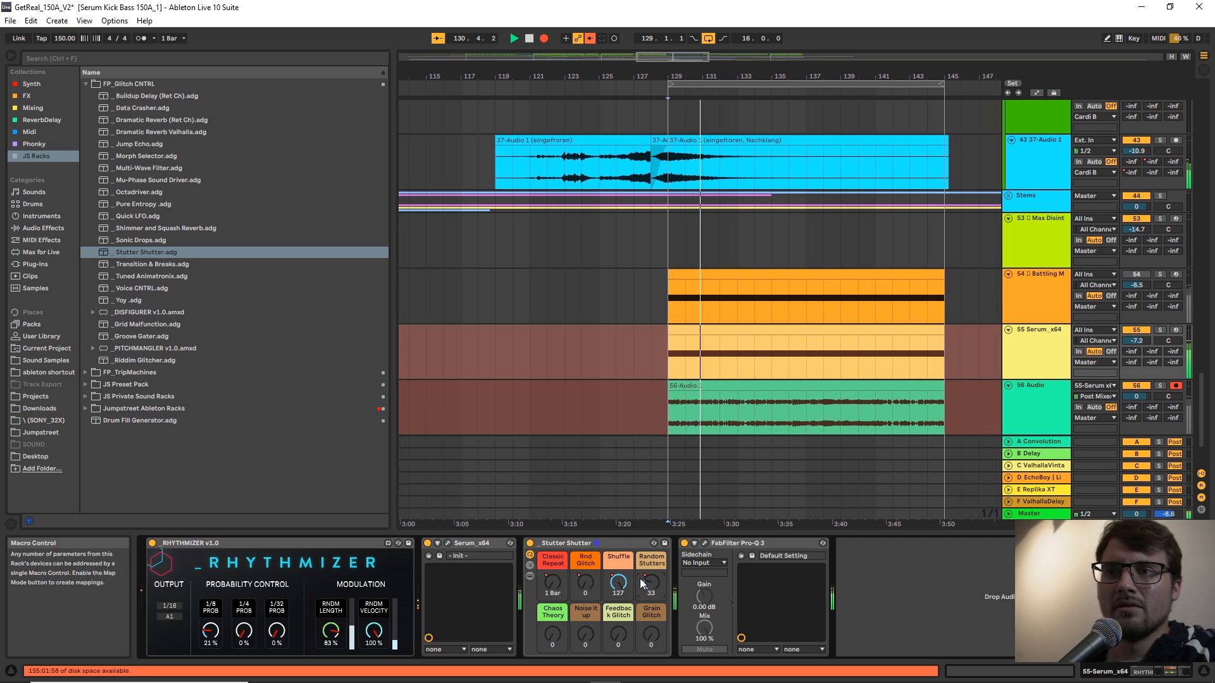
{"action": "left_click_drag", "start_coordinate": [653, 585], "coordinate": [618, 663]}
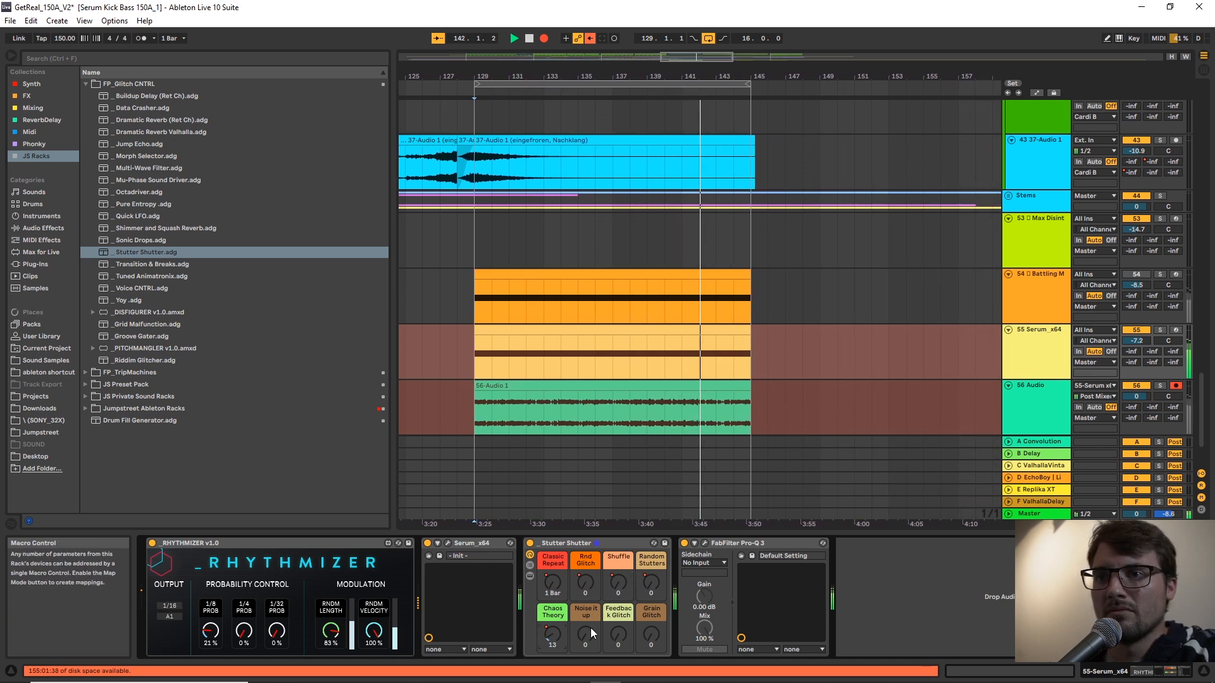
{"action": "left_click_drag", "start_coordinate": [650, 636], "coordinate": [650, 622]}
{"action": "left_click_drag", "start_coordinate": [587, 587], "coordinate": [587, 561]}
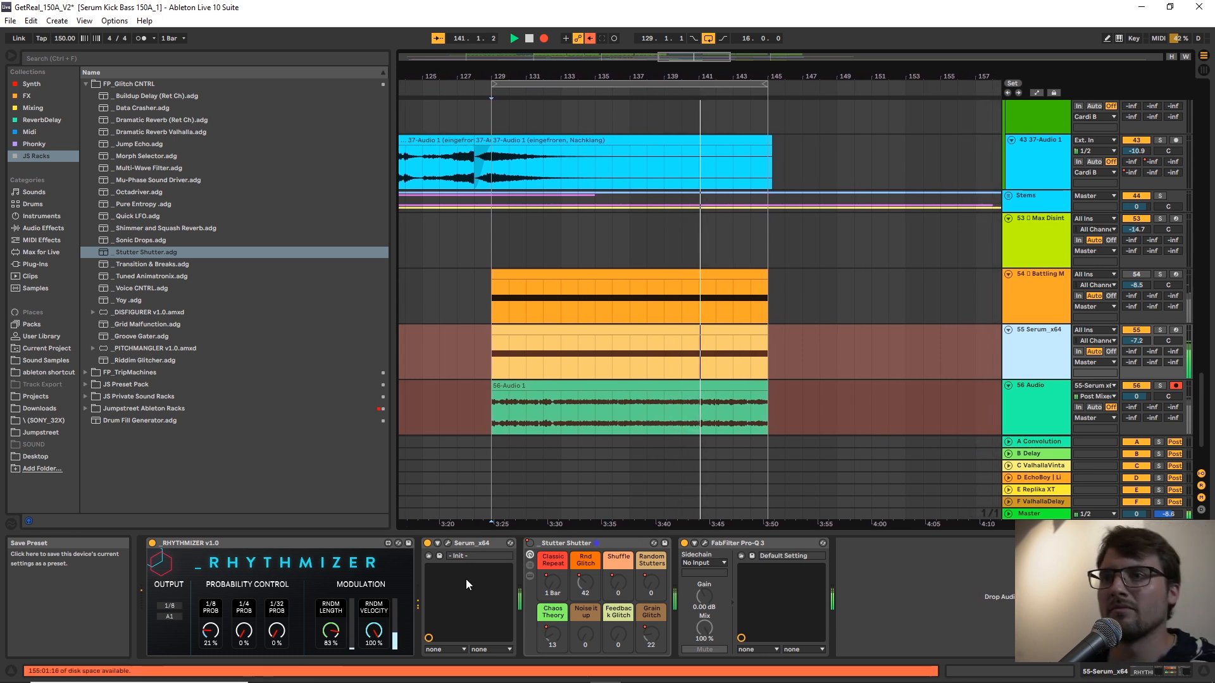
While recording, open Serum, vary oscillator A's wavetable position, set its warp mode to Bend + and adjust the warp amount.
{"action": "left_click", "coordinate": [447, 543]}
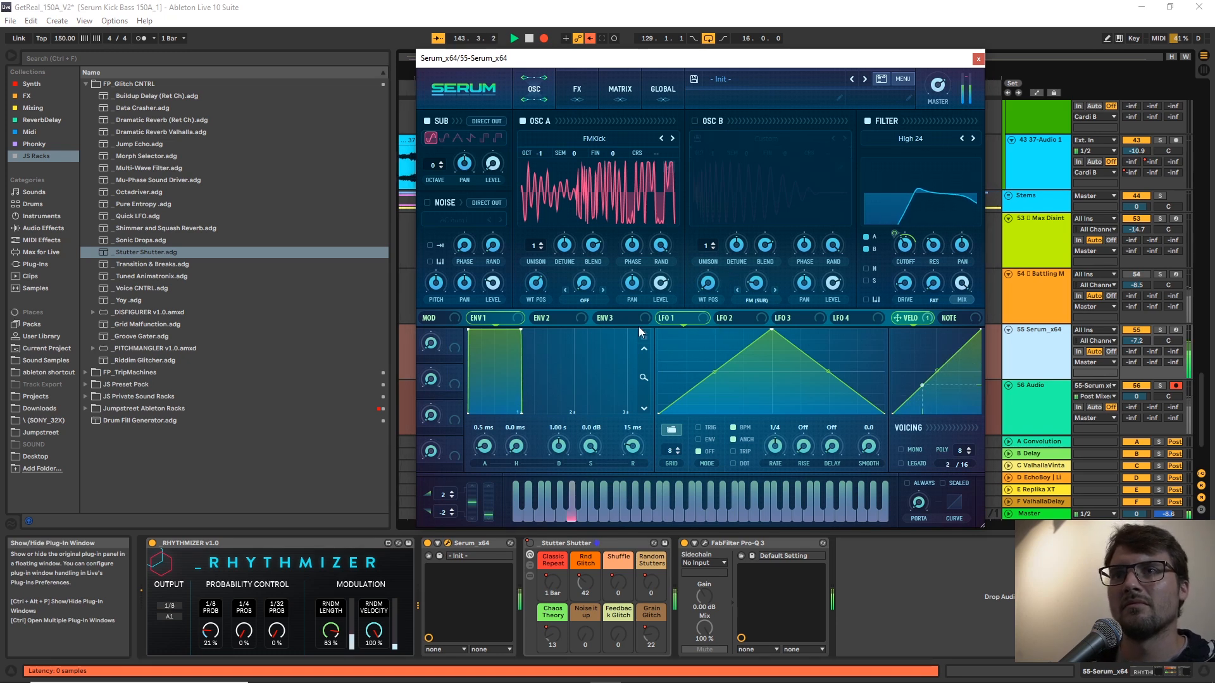
{"action": "left_click_drag", "start_coordinate": [536, 283], "coordinate": [543, 266]}
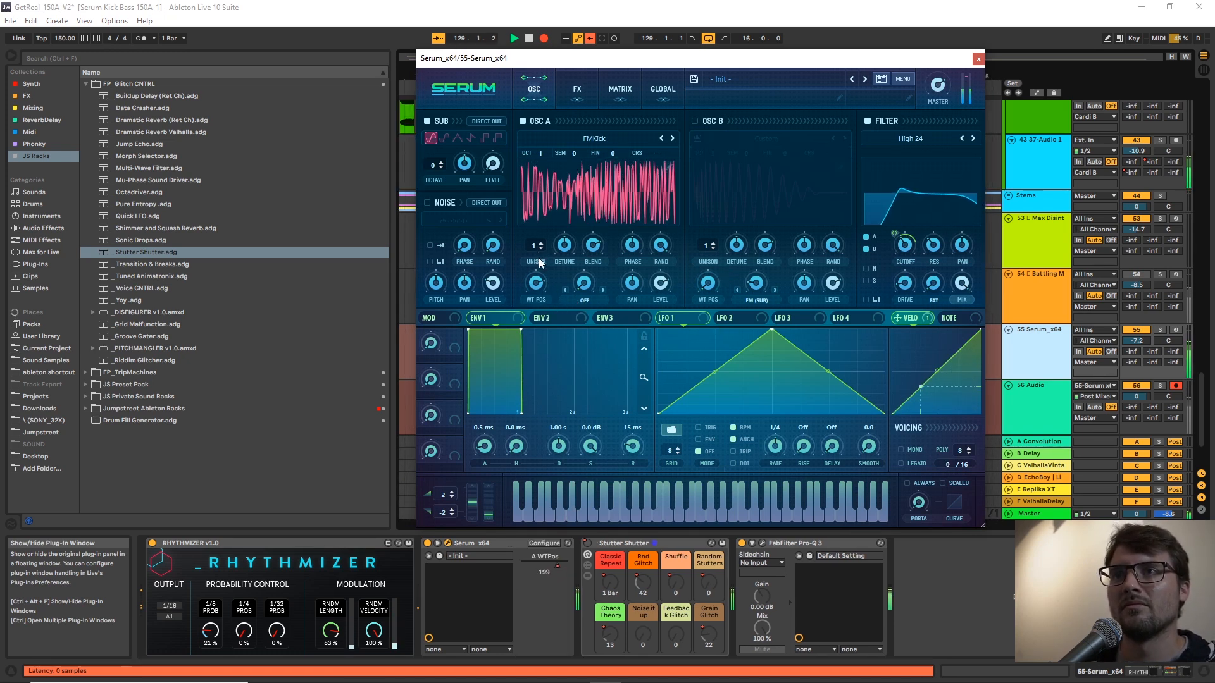
{"action": "left_click", "coordinate": [585, 300]}
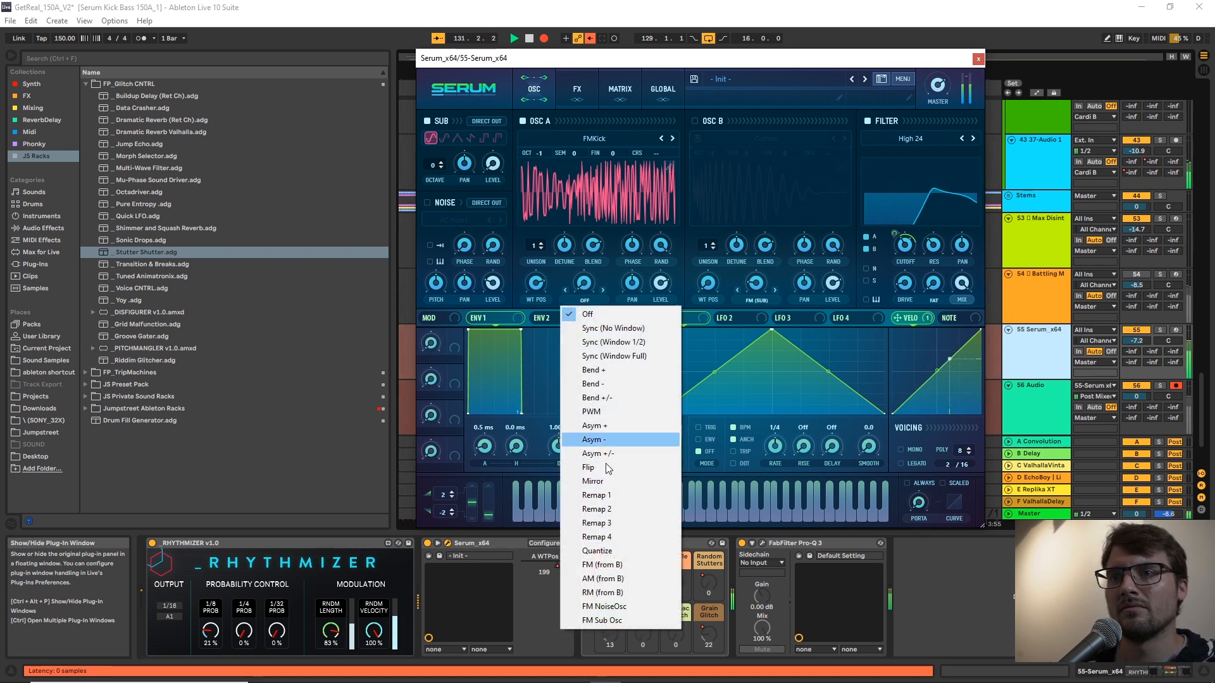
{"action": "left_click", "coordinate": [591, 369]}
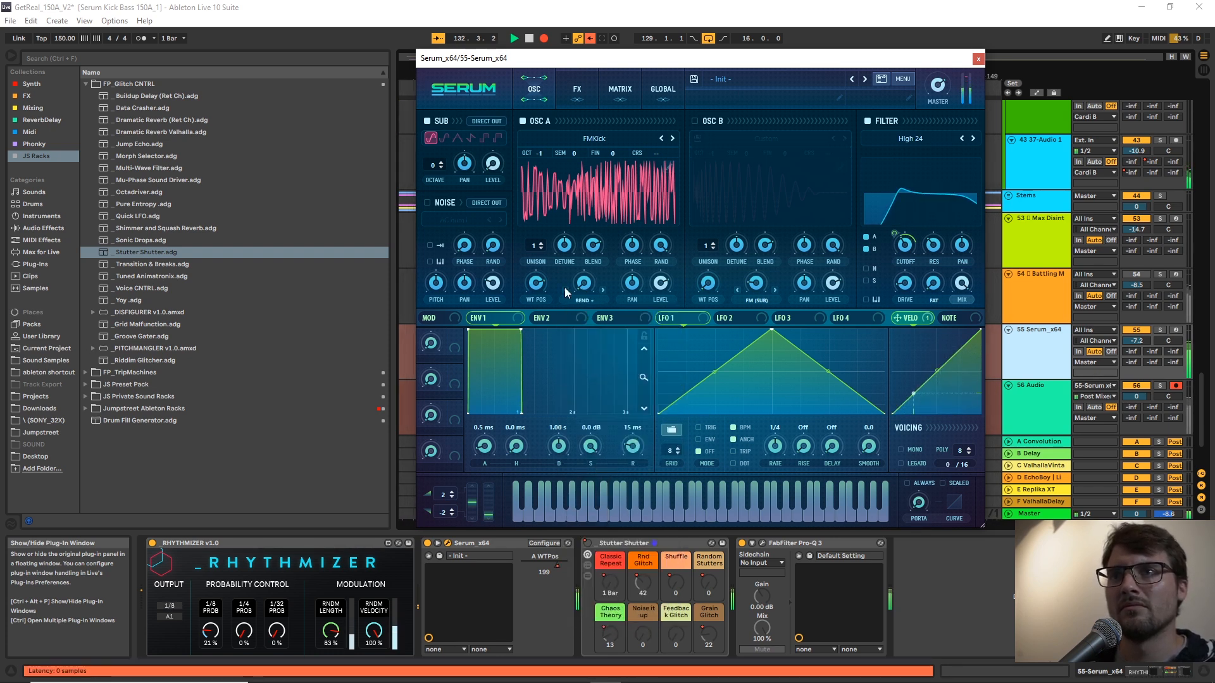
{"action": "left_click_drag", "start_coordinate": [583, 286], "coordinate": [592, 339]}
{"action": "left_click_drag", "start_coordinate": [584, 282], "coordinate": [584, 279]}
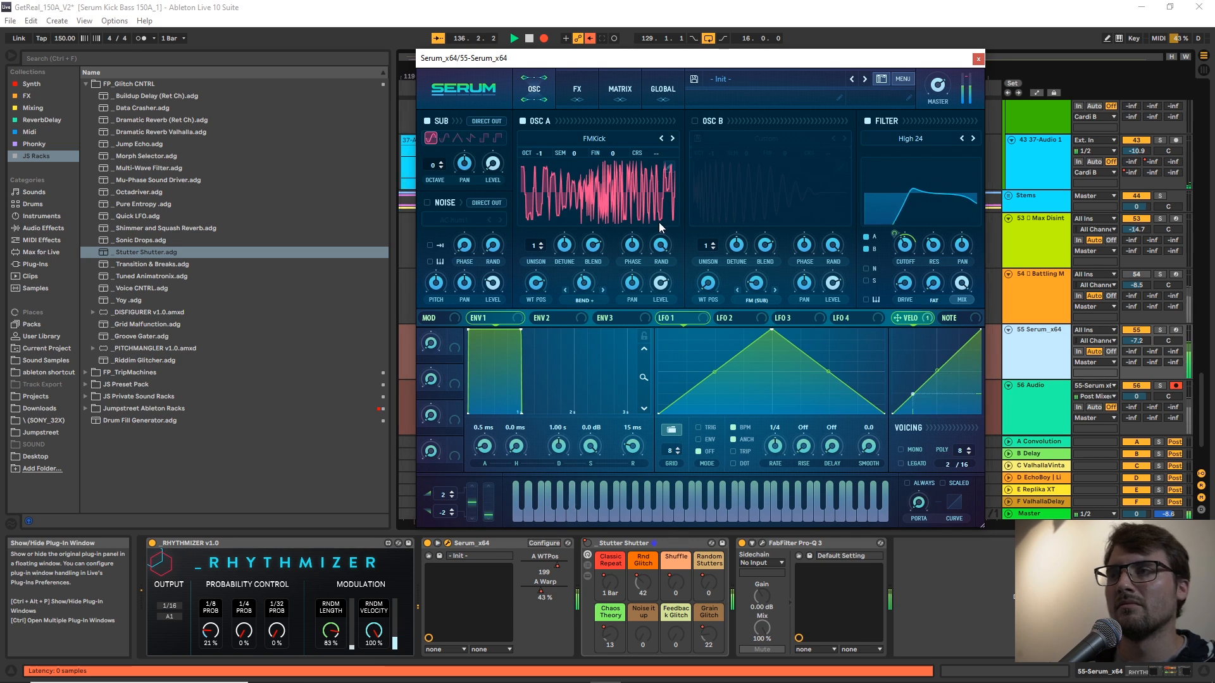
Move the Serum window aside, close it and stop the recording.
{"action": "left_click_drag", "start_coordinate": [941, 63], "coordinate": [763, 81]}
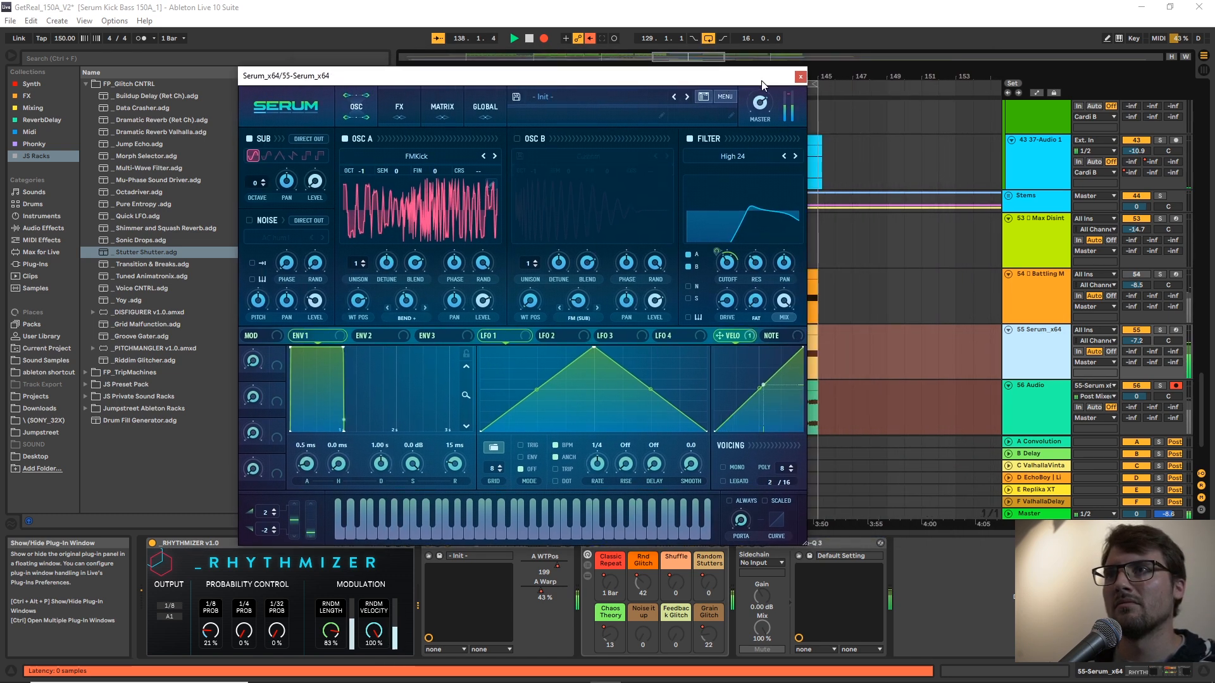
{"action": "left_click", "coordinate": [798, 77]}
{"action": "key", "text": "space"}
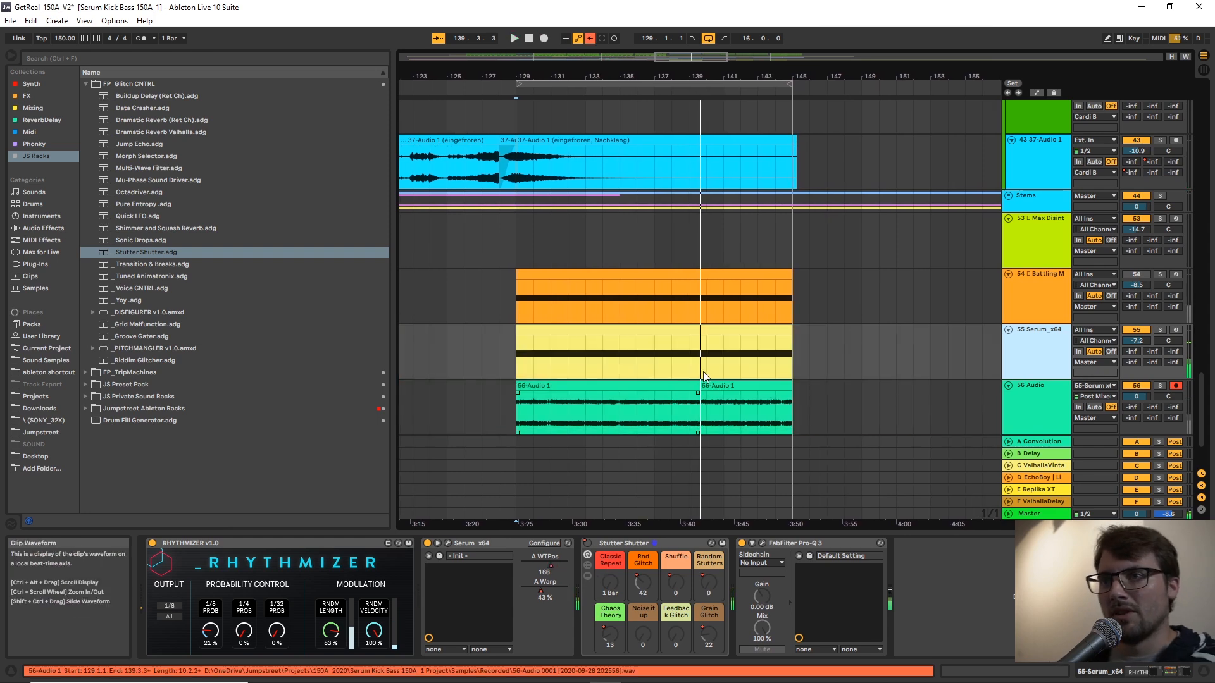
Move the longer recorded clip on the audio track to start at bar 149 and delete the leftover recorded clip.
{"action": "left_click_drag", "start_coordinate": [556, 402], "coordinate": [902, 392]}
{"action": "left_click", "coordinate": [738, 377]}
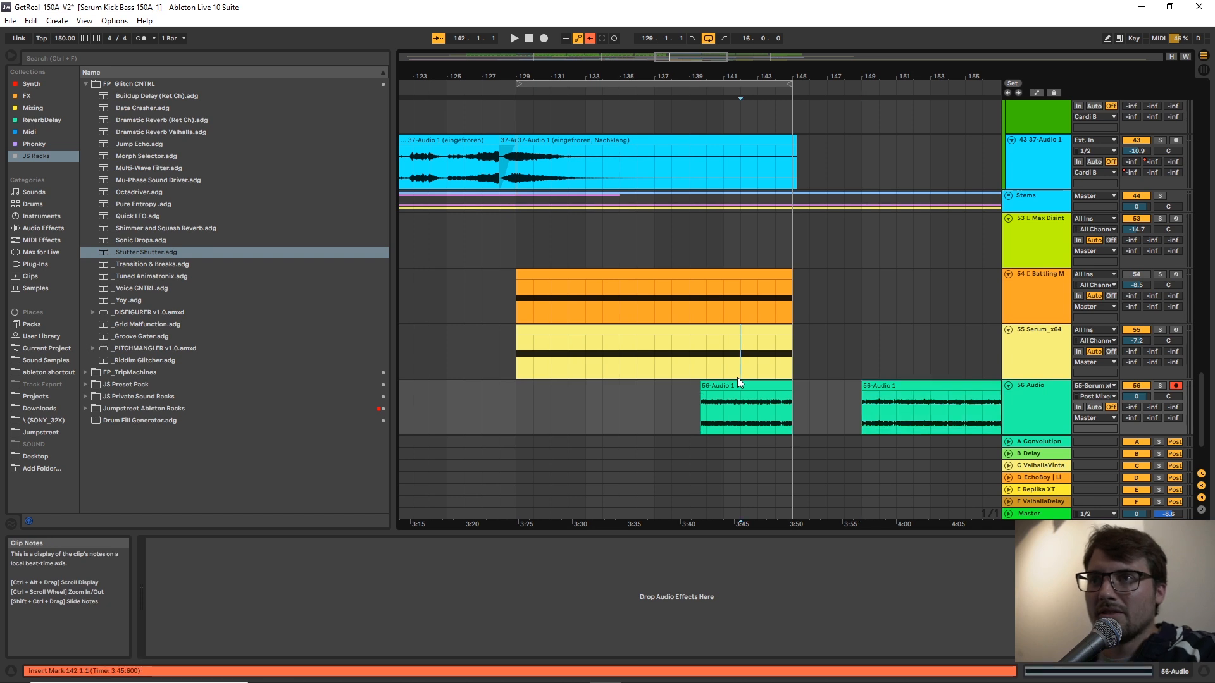
{"action": "left_click", "coordinate": [728, 386]}
{"action": "key", "text": "Delete"}
Reset the Stutter Shutter macros on the Serum track to 0, raise Shuffle to 127 and play from bar 129.
{"action": "left_click", "coordinate": [647, 329]}
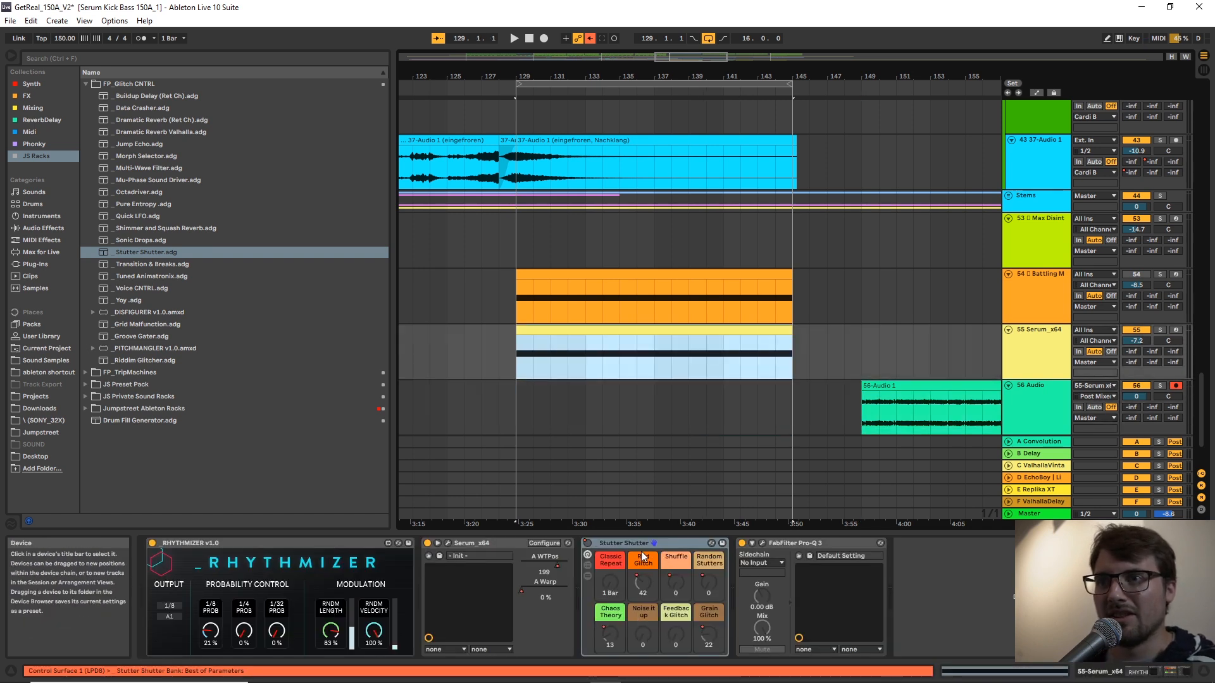
{"action": "left_click", "coordinate": [588, 544]}
{"action": "left_click_drag", "start_coordinate": [634, 585], "coordinate": [635, 627]}
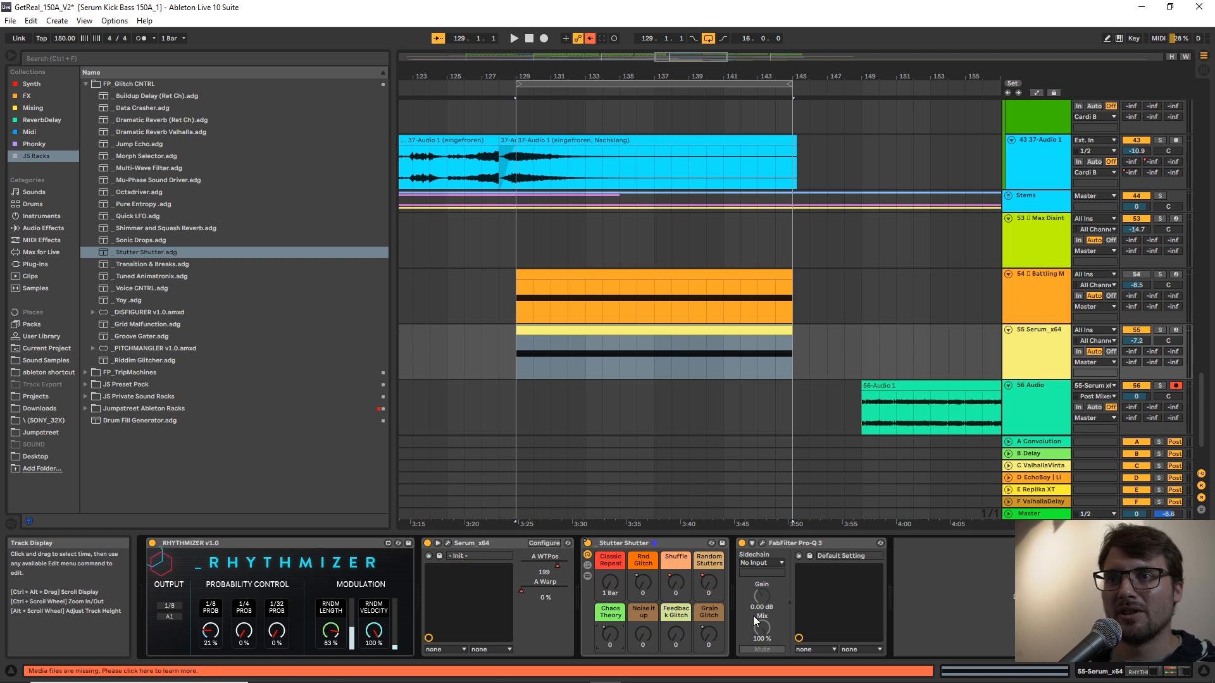
{"action": "left_click_drag", "start_coordinate": [679, 584], "coordinate": [679, 544]}
{"action": "left_click", "coordinate": [515, 366]}
{"action": "key", "text": "space"}
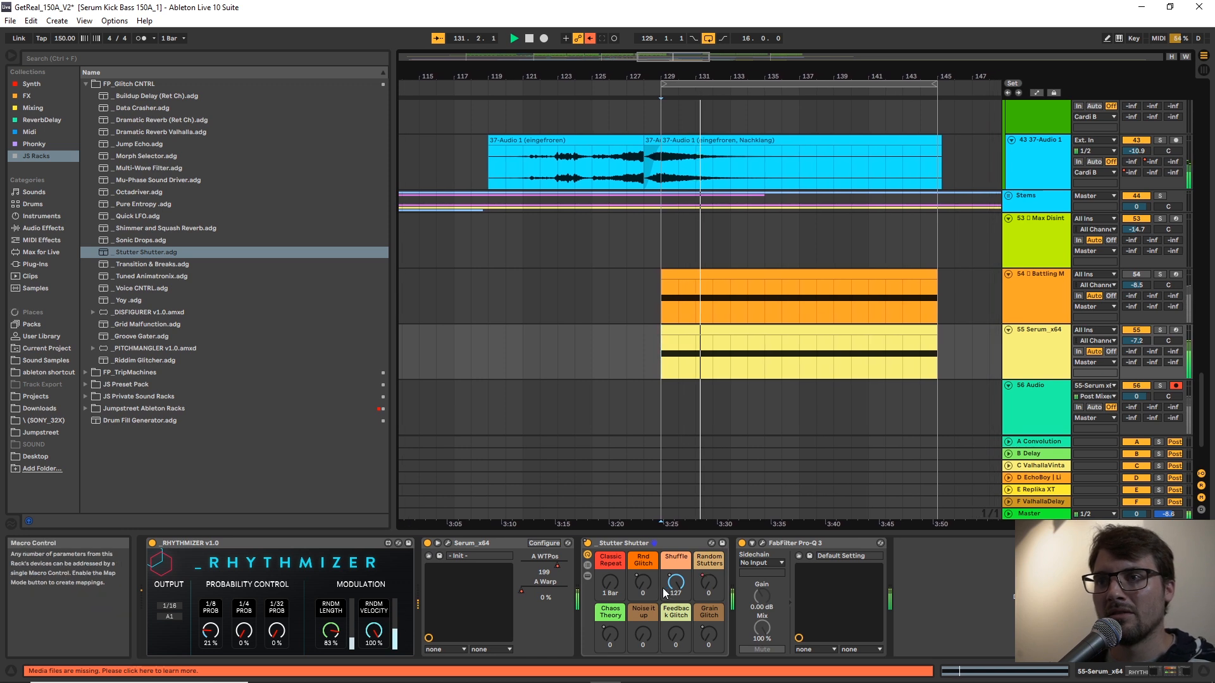
Restart playback from bar 129 and try out the Shuffle and Rnd Glitch macros on Stutter Shutter.
{"action": "key", "text": "space"}
{"action": "left_click_drag", "start_coordinate": [676, 582], "coordinate": [676, 611]}
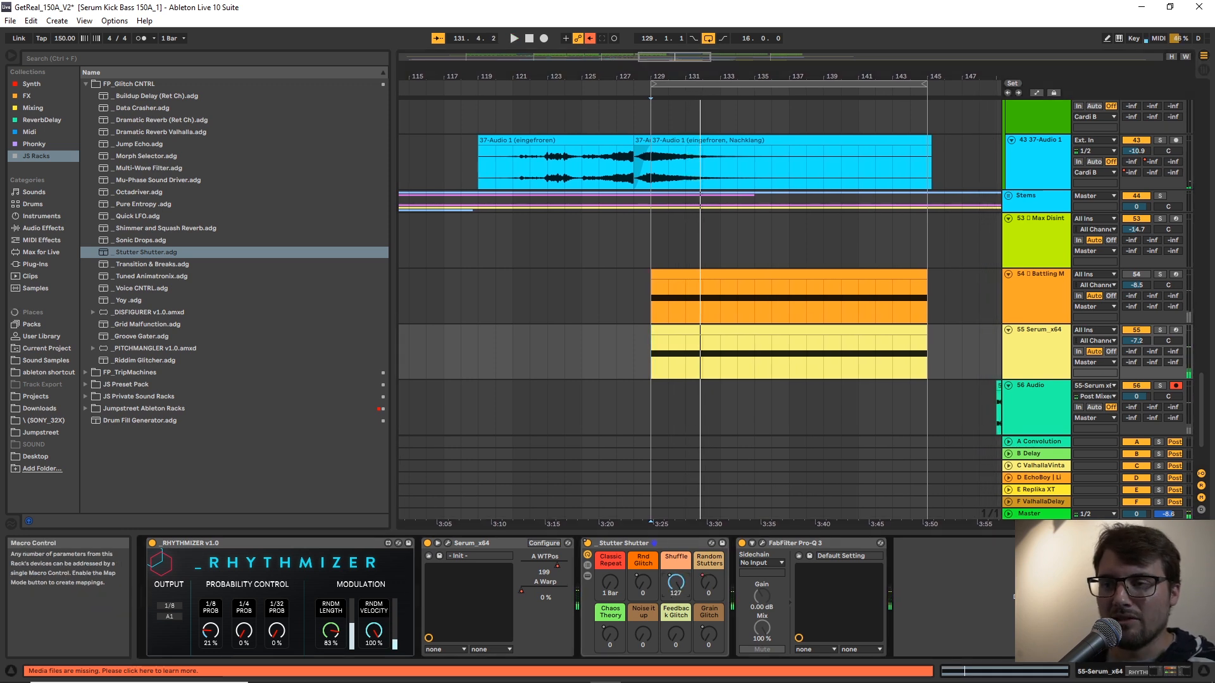
{"action": "left_click", "coordinate": [647, 355]}
{"action": "key", "text": "space"}
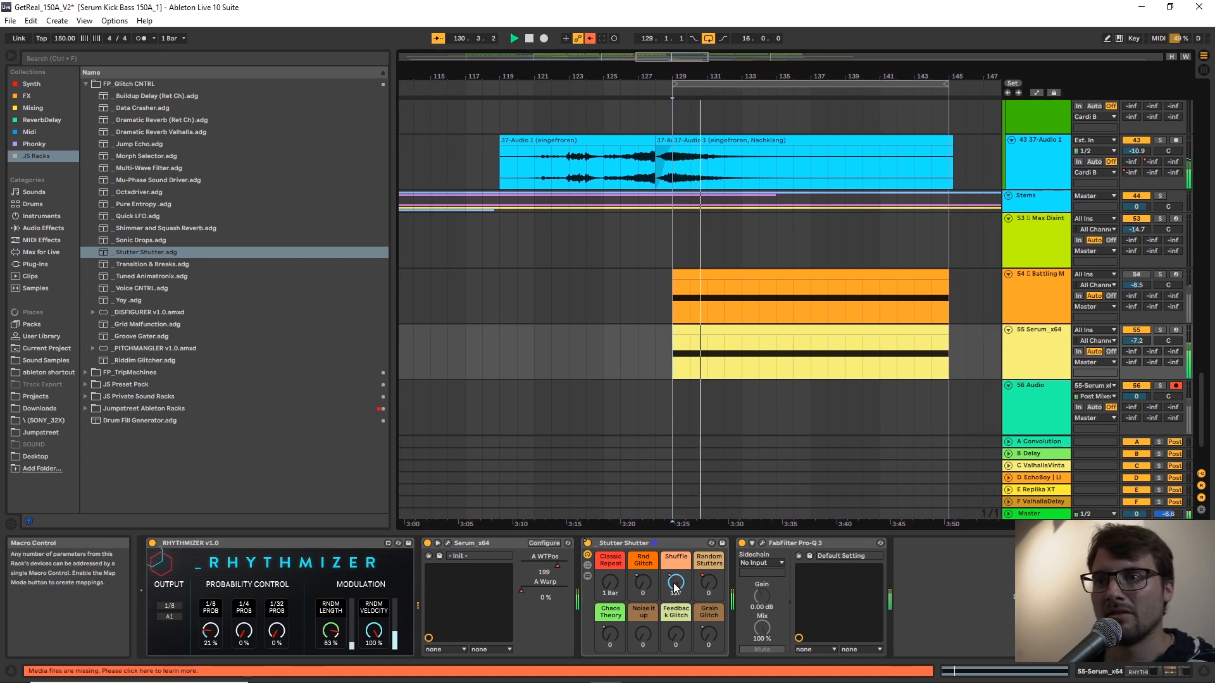
{"action": "left_click_drag", "start_coordinate": [644, 585], "coordinate": [647, 586]}
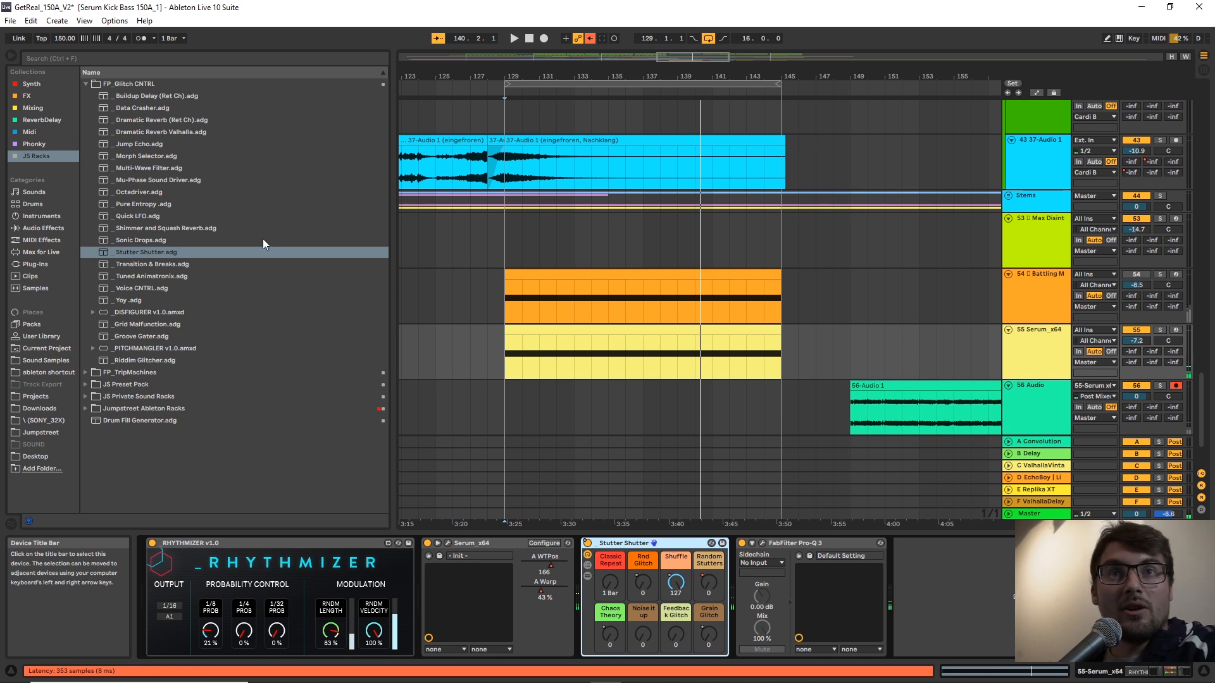
Replace the Stutter Shutter rack with the Data Crasher rack between Serum and Pro-Q 3 on the Serum track.
{"action": "key", "text": "Delete"}
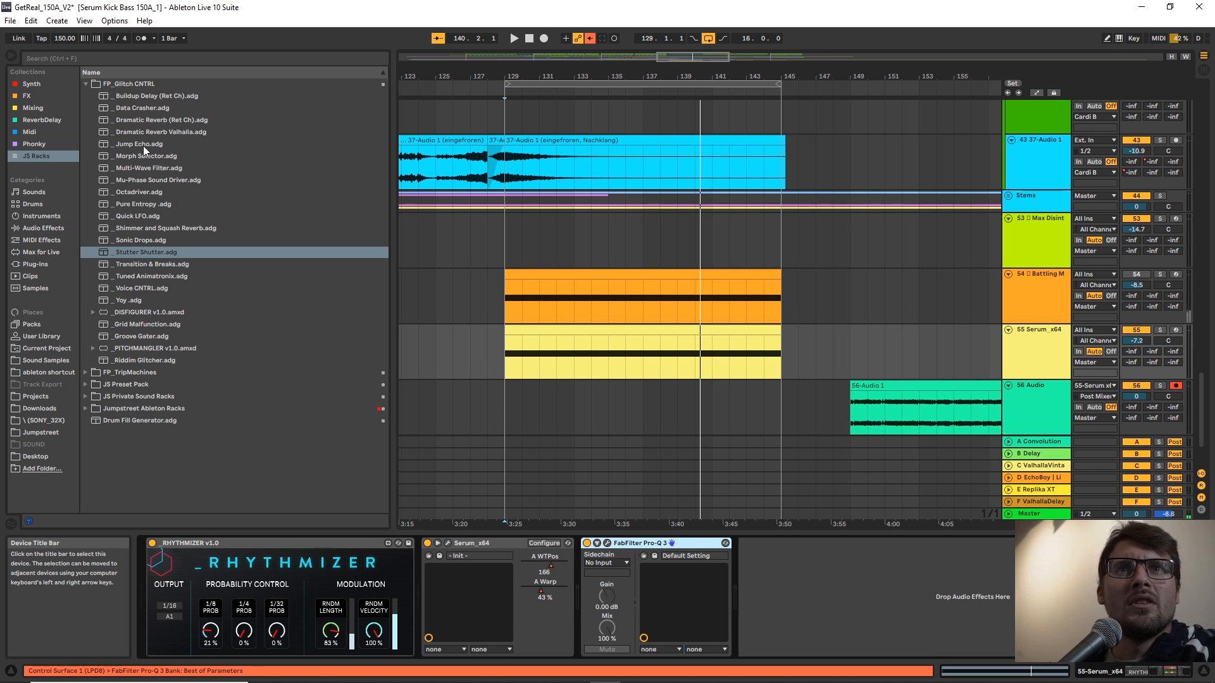
{"action": "left_click", "coordinate": [146, 105]}
{"action": "left_click", "coordinate": [136, 102]}
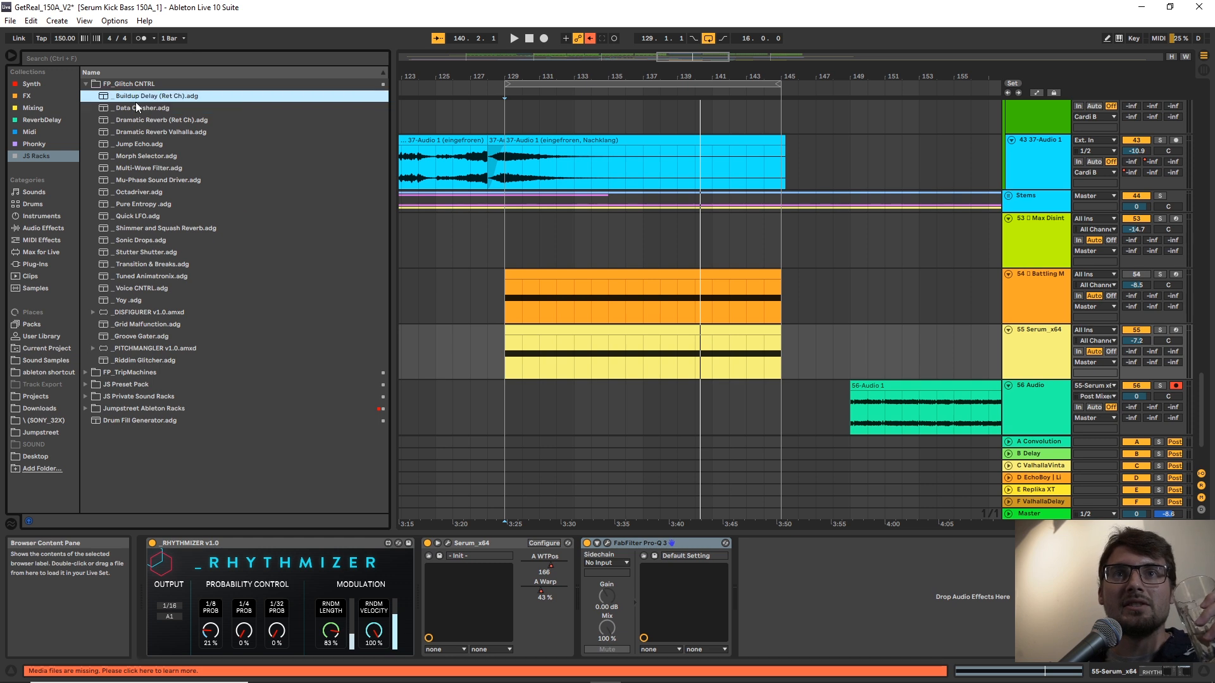
{"action": "left_click", "coordinate": [134, 109]}
{"action": "left_click_drag", "start_coordinate": [513, 511], "coordinate": [578, 557]}
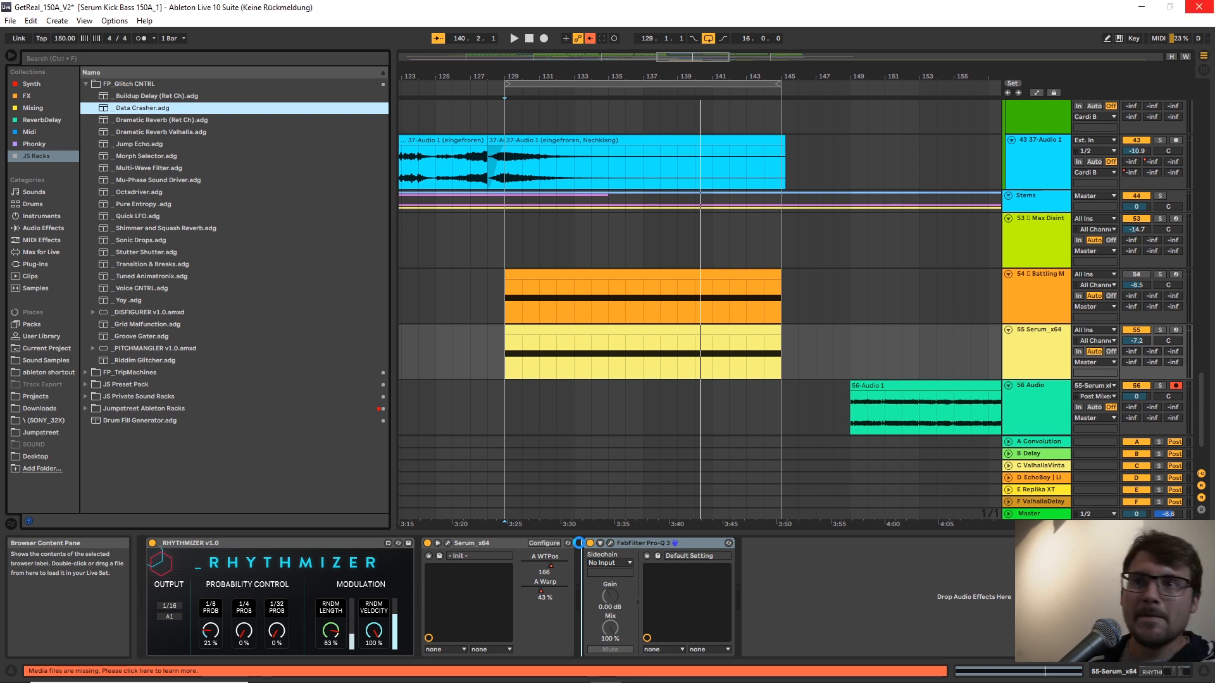
During playback, set Data Crasher's Phat to 97 and Trouble to 76, and lower the Serum track's volume to -8.5 dB.
{"action": "key", "text": "space"}
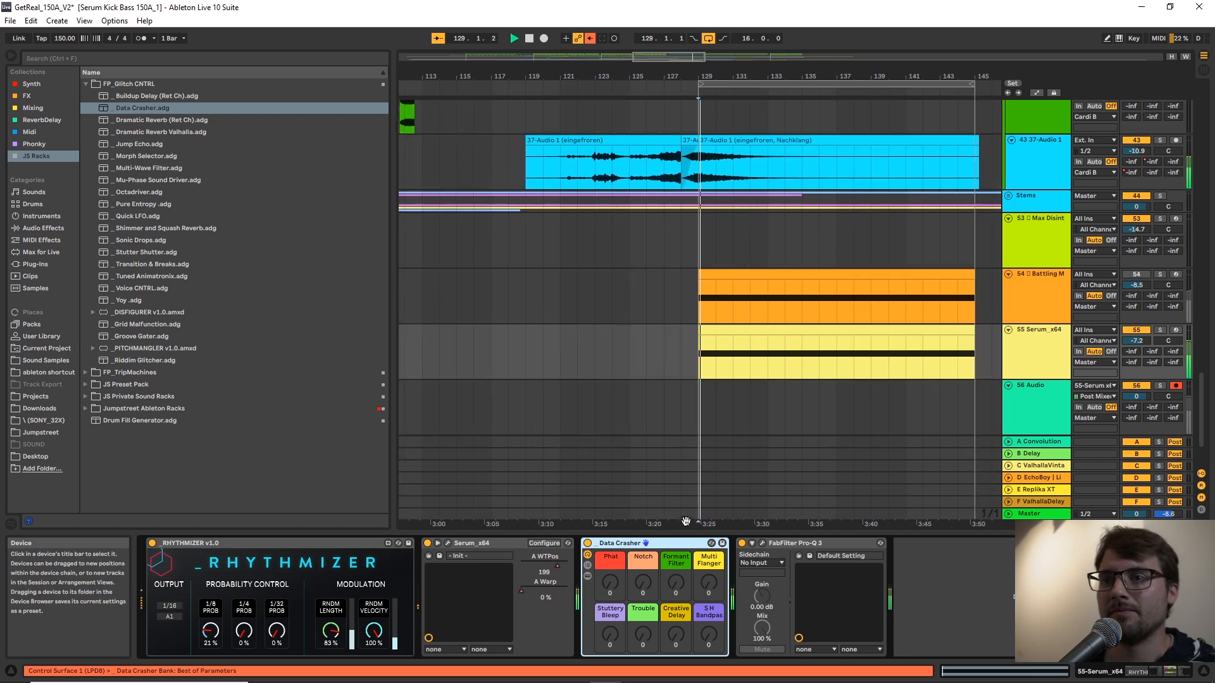
{"action": "left_click_drag", "start_coordinate": [613, 582], "coordinate": [613, 525]}
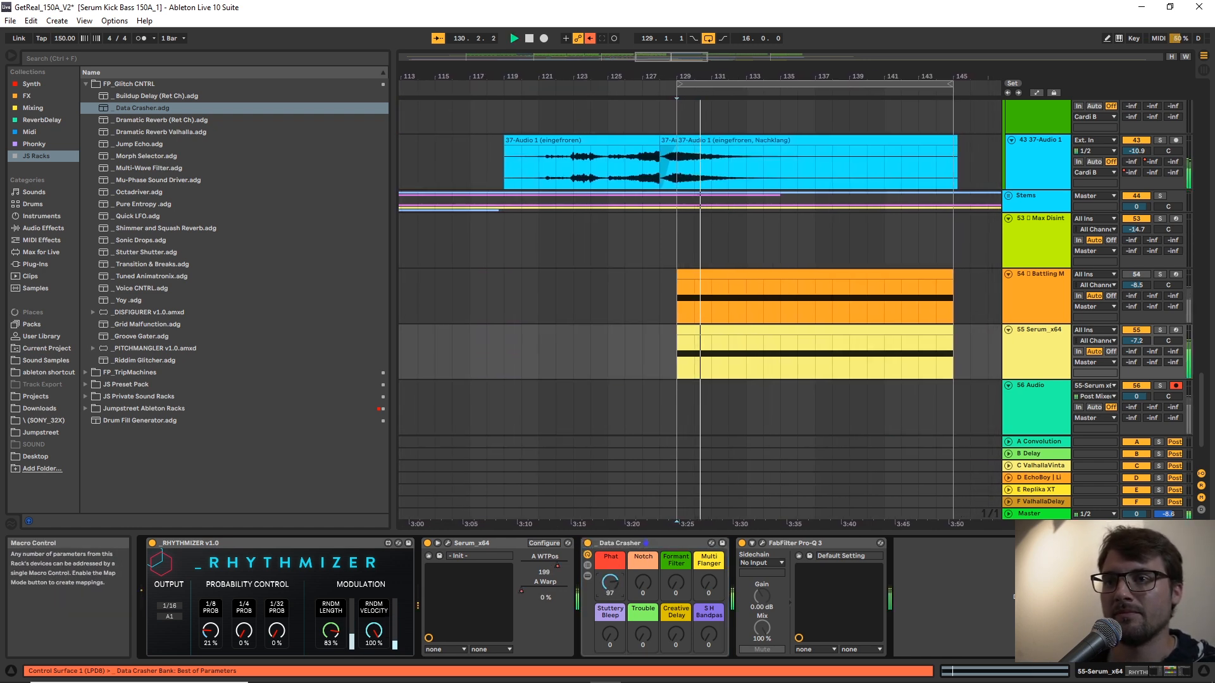
{"action": "left_click", "coordinate": [1058, 330]}
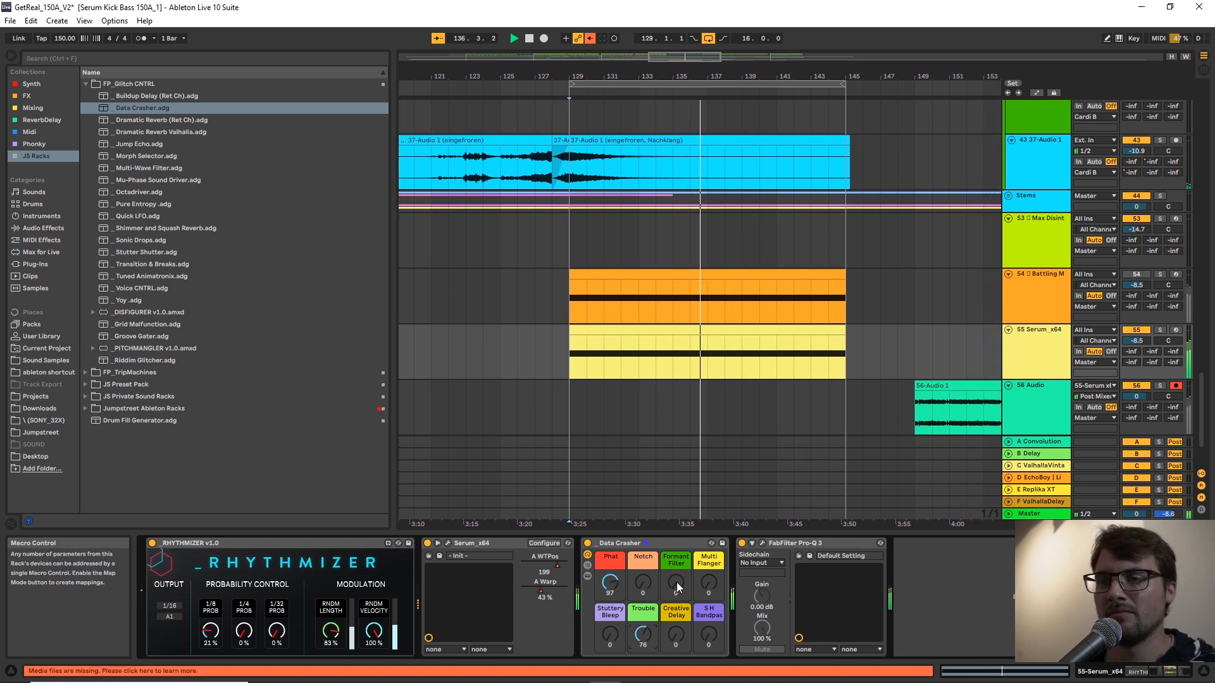
{"action": "key", "text": "space"}
Record a new take from bar 129 while setting Data Crasher's Trouble to 65, Notch to 127, Multi Flanger to 41 and S H Bandpas to 99.
{"action": "left_click", "coordinate": [543, 39]}
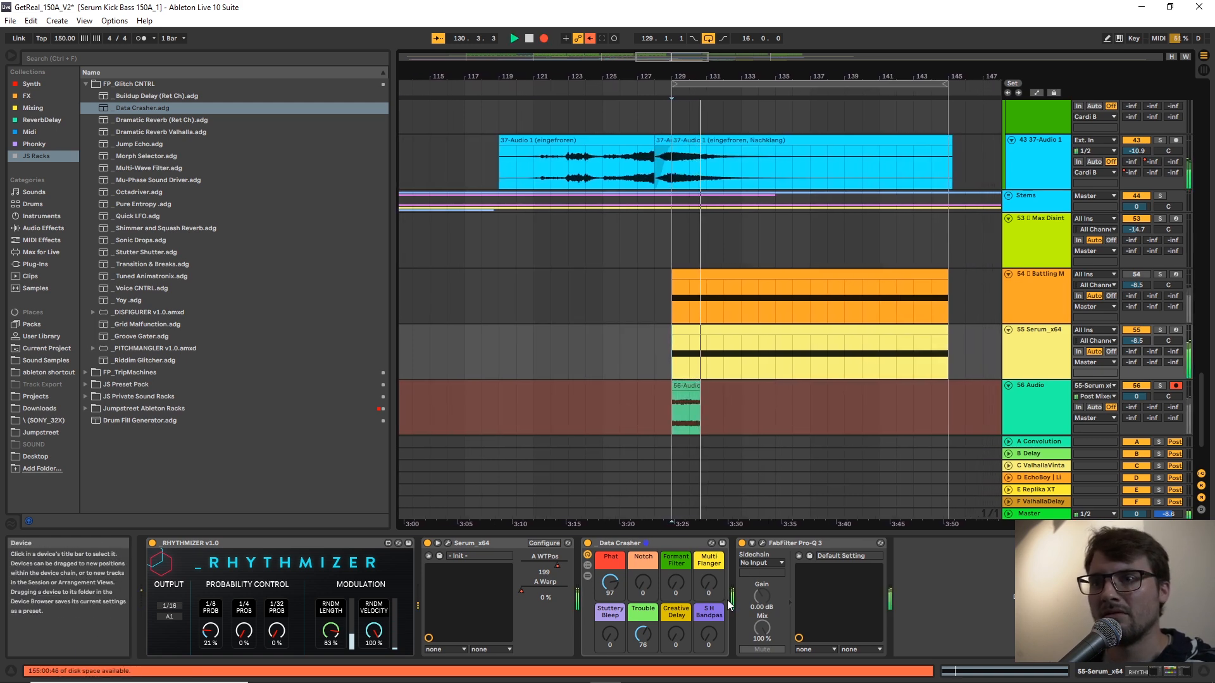
{"action": "left_click_drag", "start_coordinate": [650, 645], "coordinate": [650, 649]}
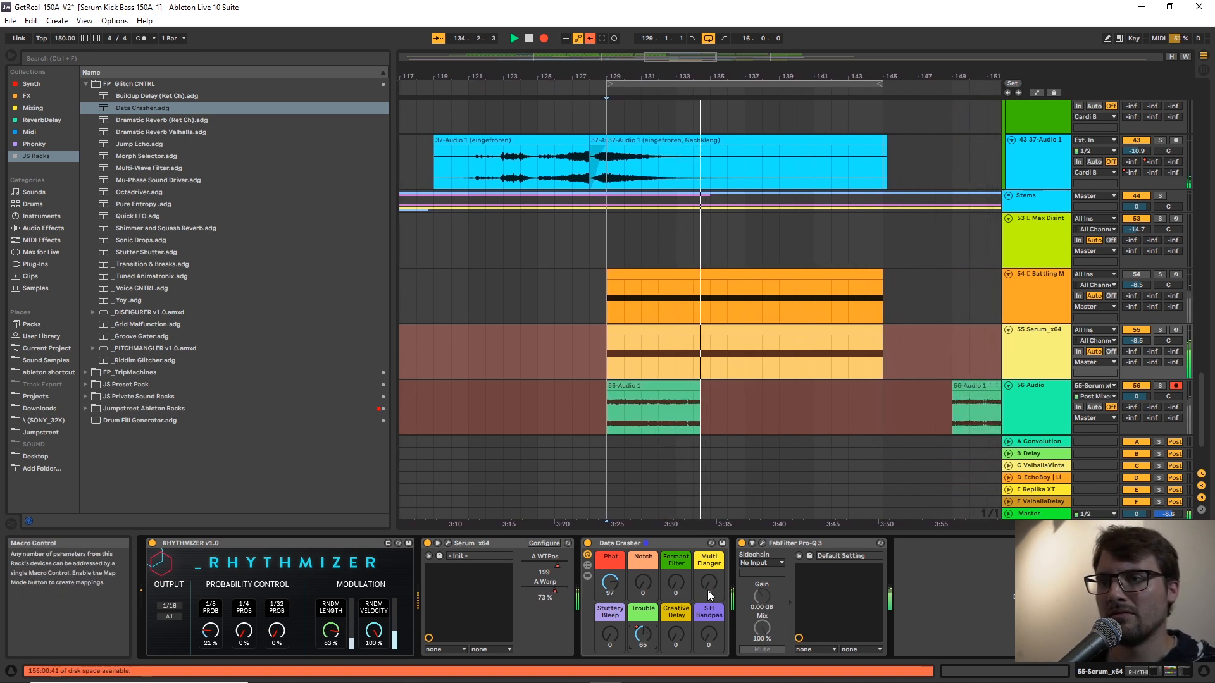
{"action": "left_click_drag", "start_coordinate": [709, 589], "coordinate": [709, 574]}
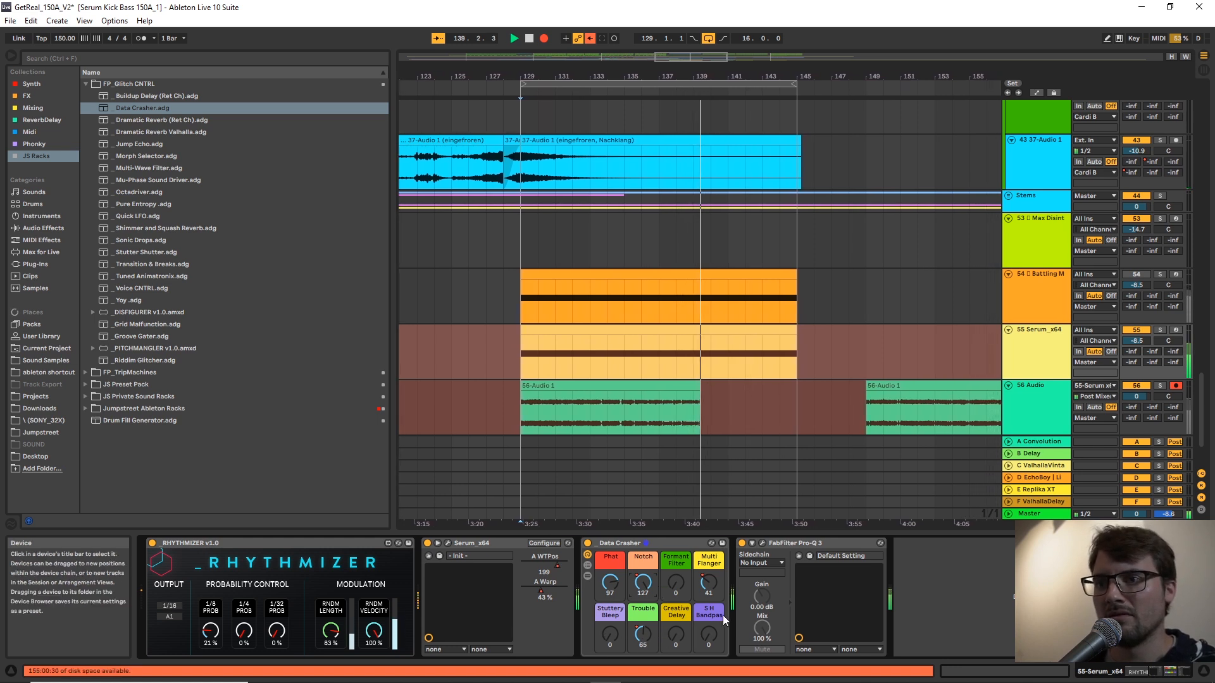
{"action": "left_click_drag", "start_coordinate": [713, 632], "coordinate": [713, 506]}
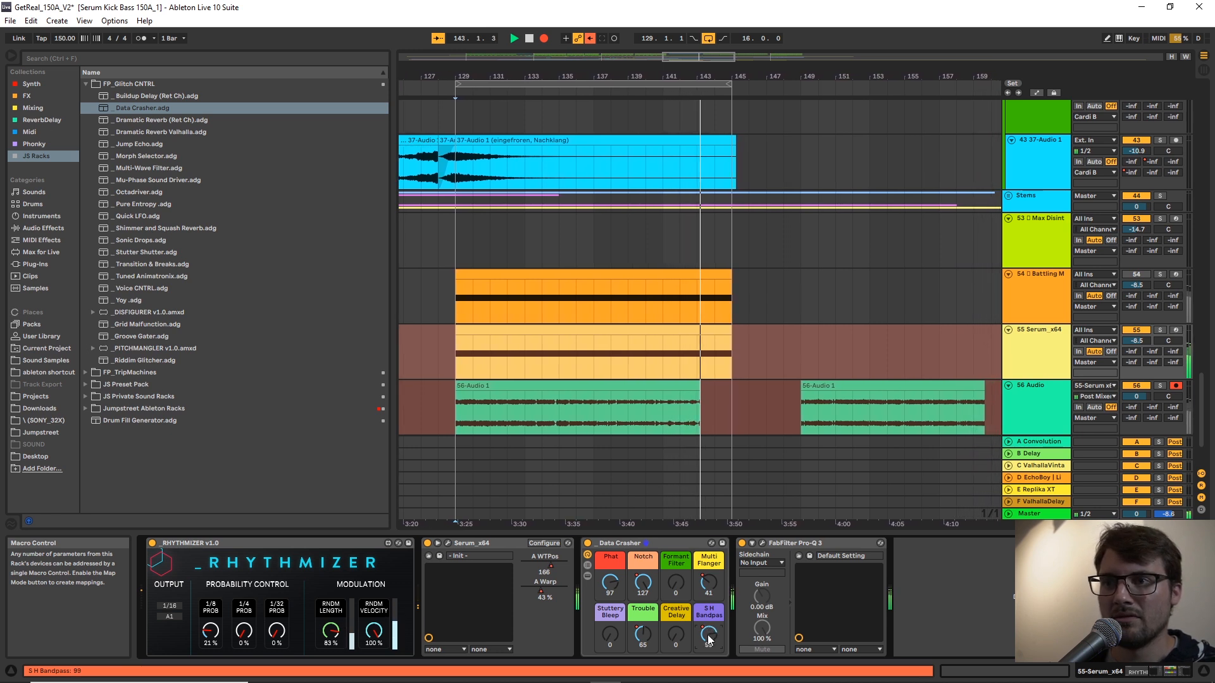
Continue the take, varying Data Crasher's Creative Delay between 49 and 92, setting S H Bandpas to 103 and working the Stuttery Bleep macro.
{"action": "left_click_drag", "start_coordinate": [681, 642], "coordinate": [681, 588]}
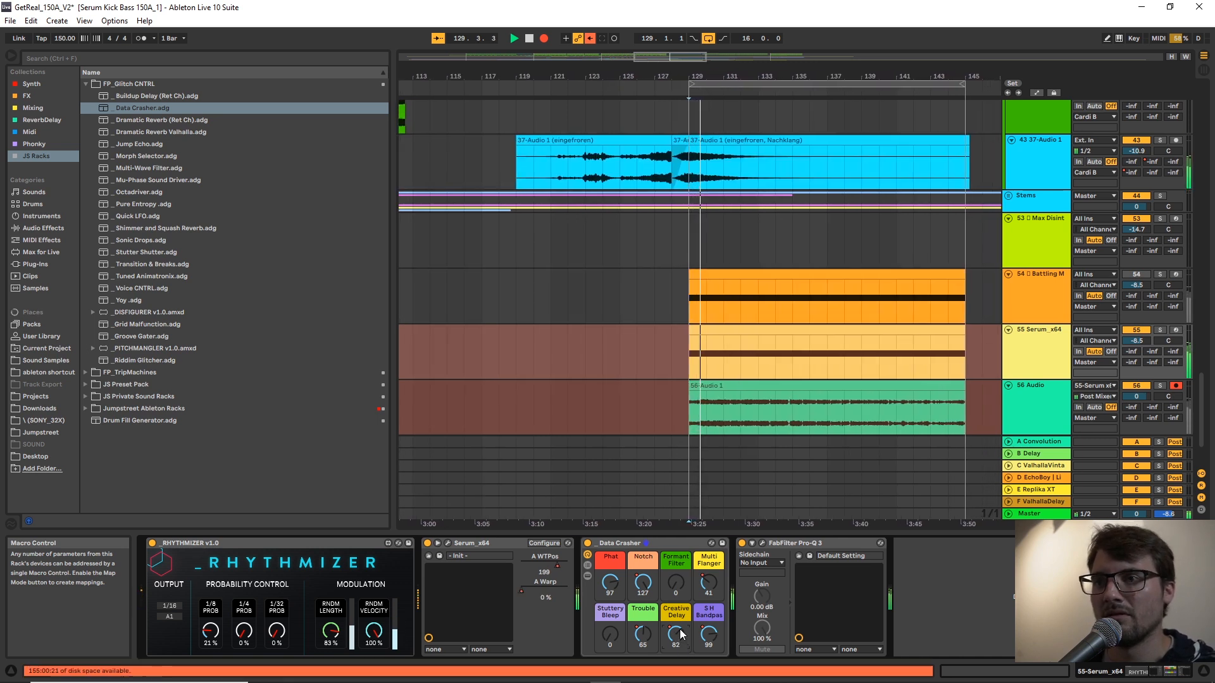
{"action": "left_click_drag", "start_coordinate": [679, 635], "coordinate": [710, 638]}
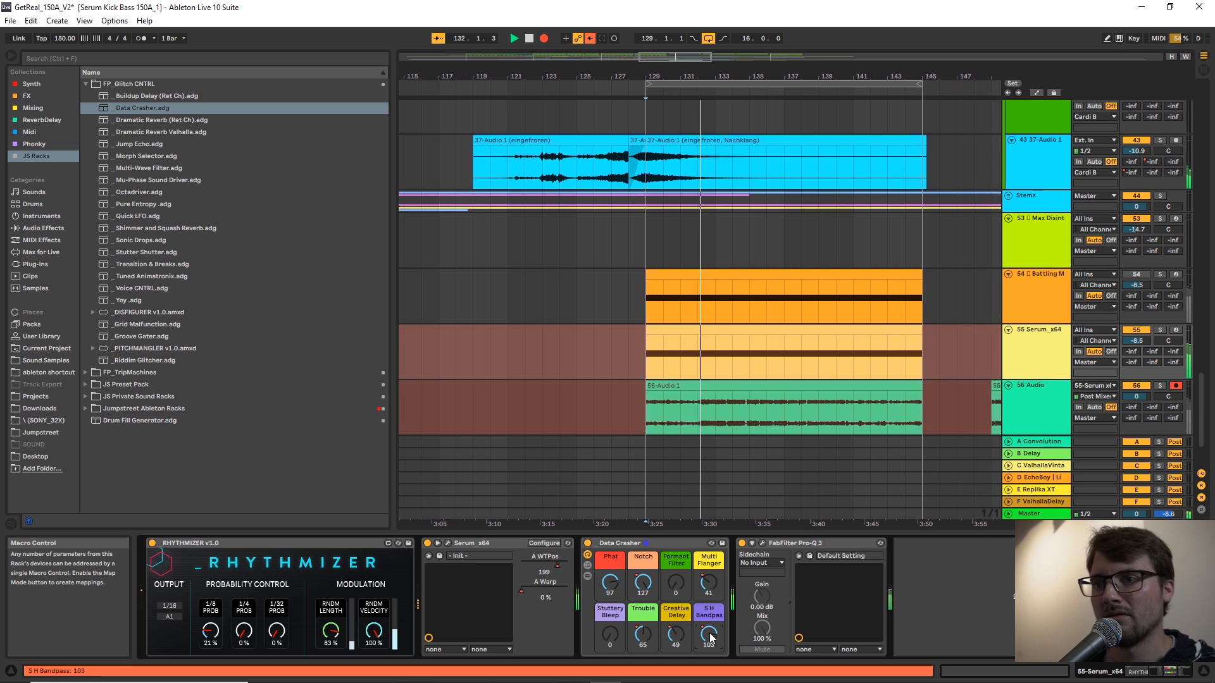
{"action": "left_click", "coordinate": [790, 542]}
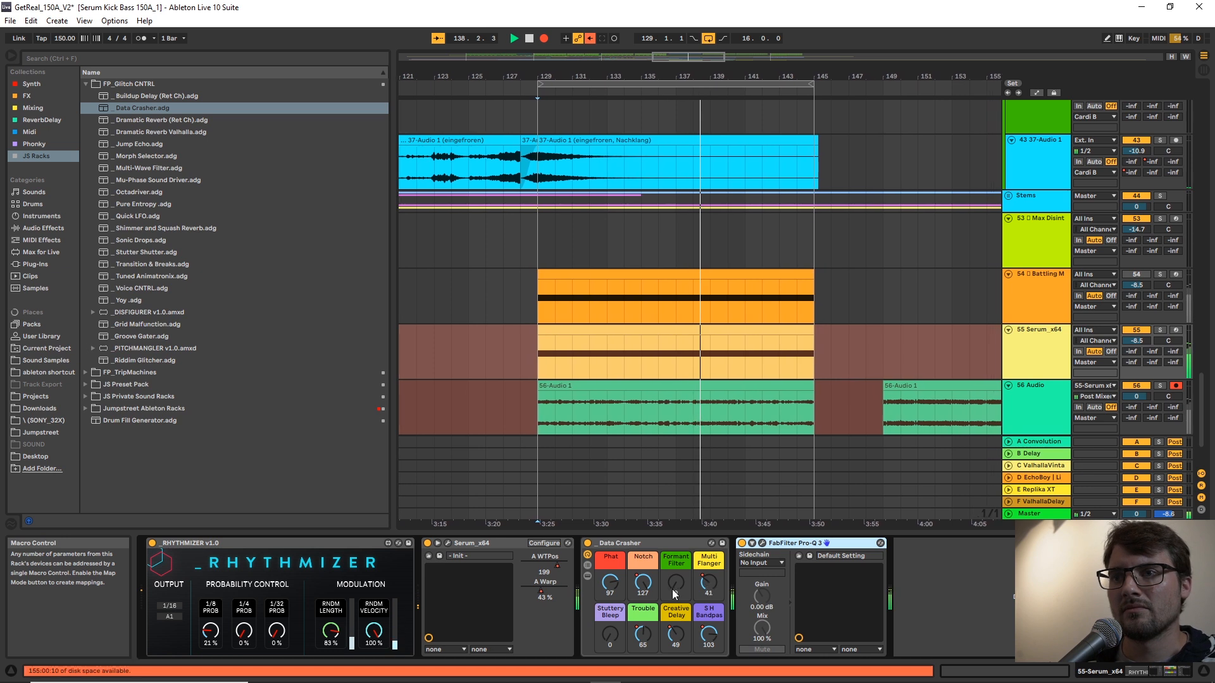
{"action": "left_click_drag", "start_coordinate": [609, 635], "coordinate": [650, 660]}
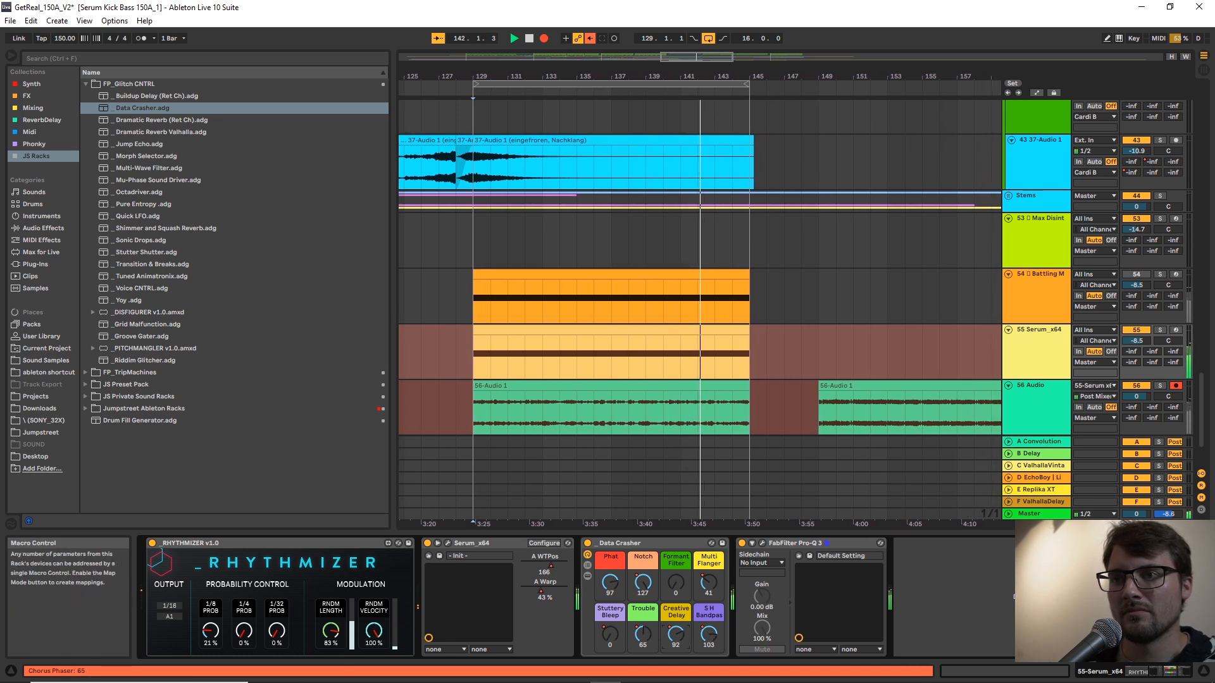
Continue the take, raising Data Crasher's Multi Flanger to 127 and resetting it to 0, and stop recording.
{"action": "left_click_drag", "start_coordinate": [709, 584], "coordinate": [709, 532]}
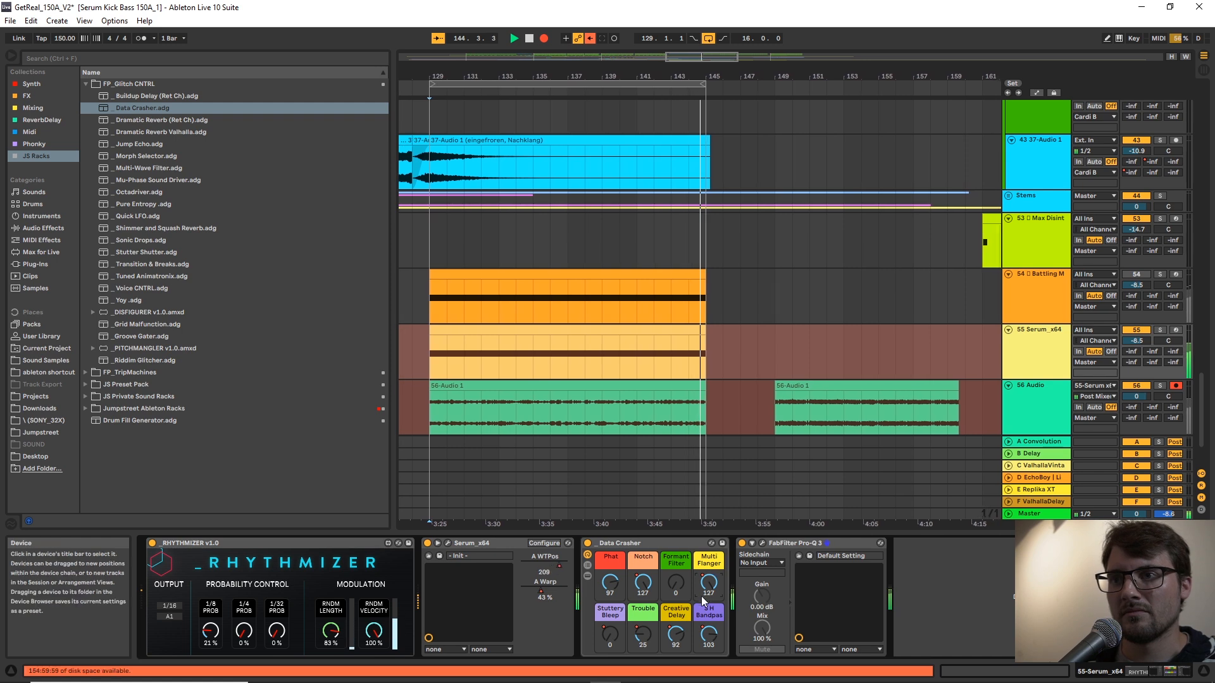
{"action": "double_click", "coordinate": [709, 583]}
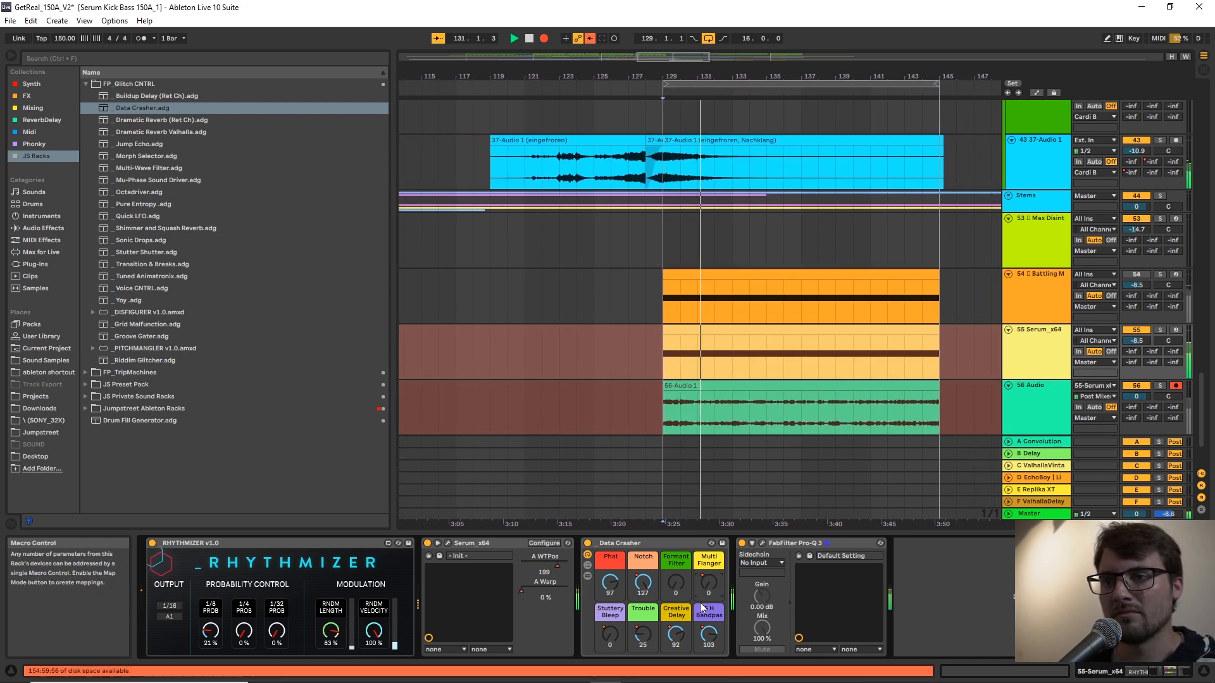
{"action": "key", "text": "space"}
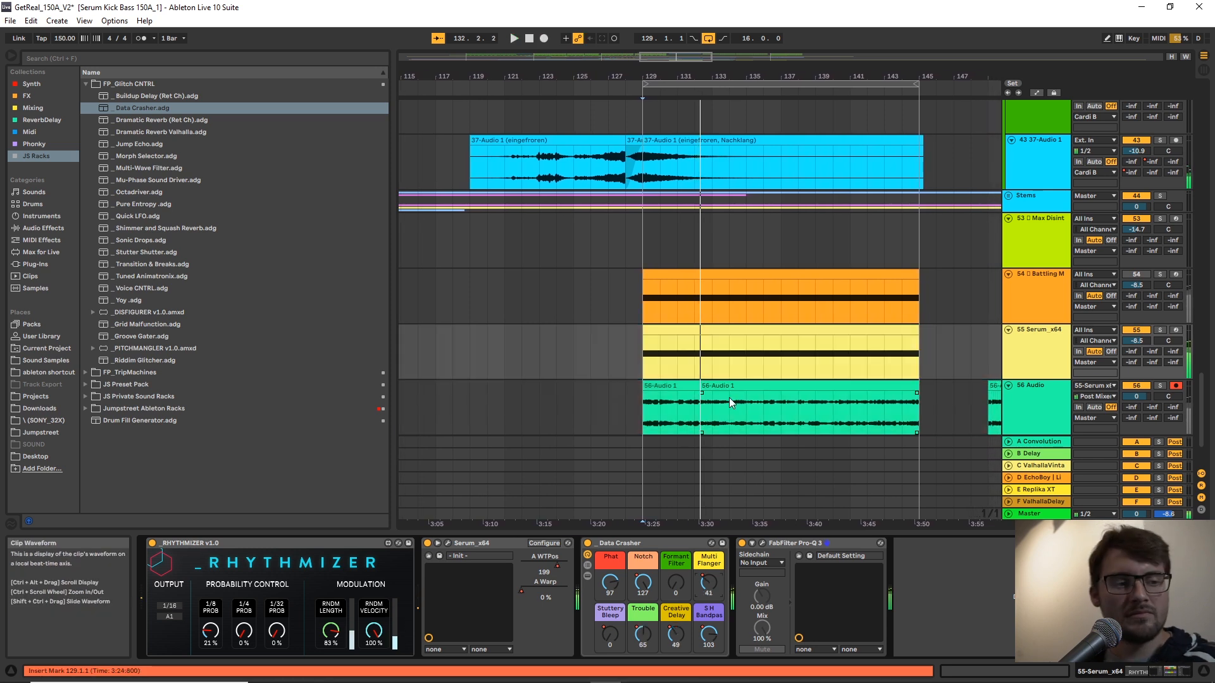
Extend the start of the newly recorded clip on the 56 Audio track to reveal its earlier passes and move it to bar 67.
{"action": "left_click", "coordinate": [669, 545]}
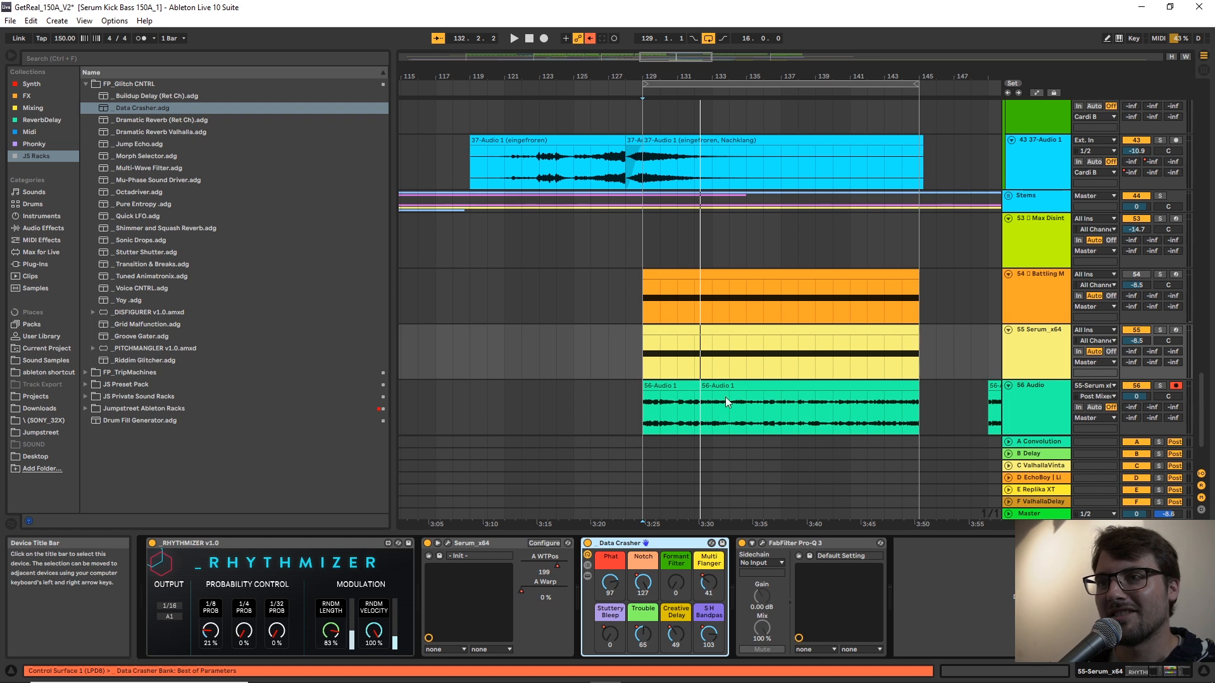
{"action": "left_click", "coordinate": [694, 408]}
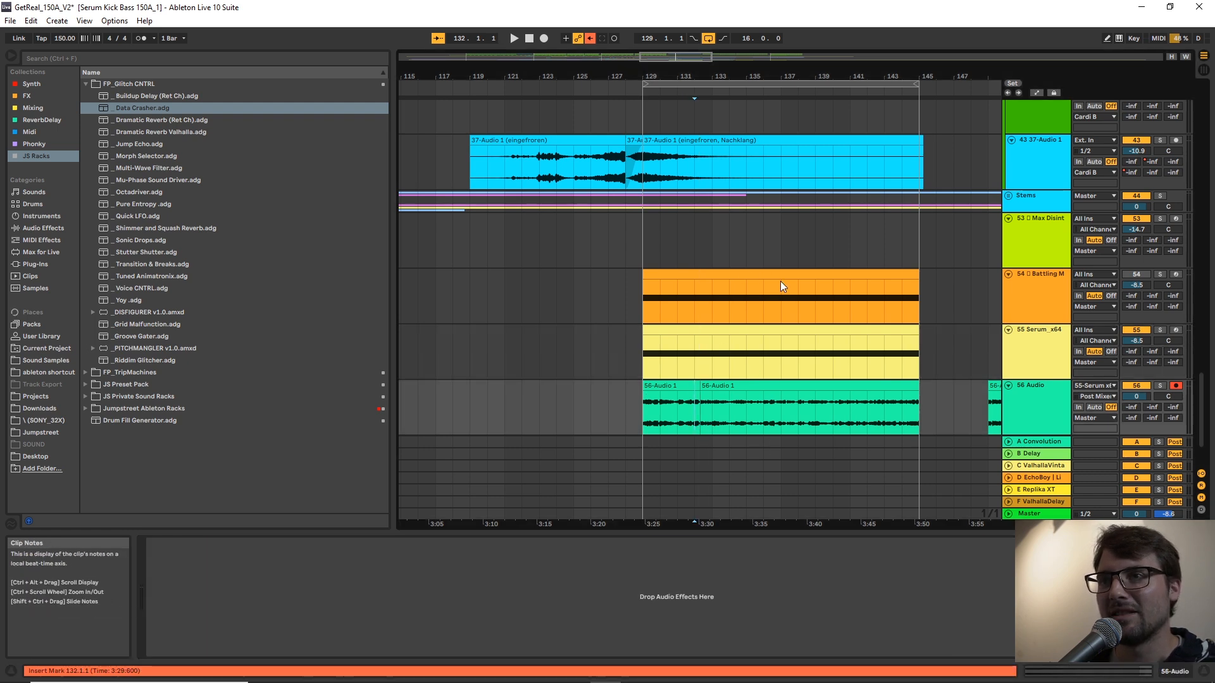
{"action": "left_click", "coordinate": [726, 361]}
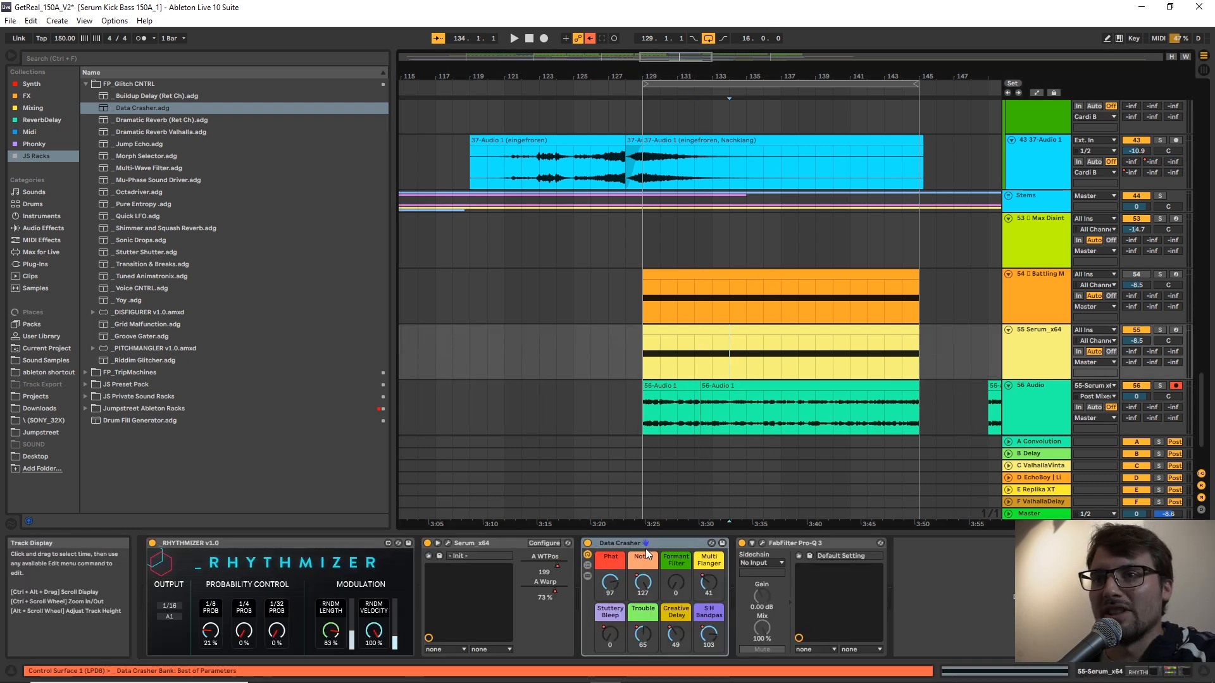
{"action": "left_click_drag", "start_coordinate": [701, 383], "coordinate": [501, 364]}
{"action": "left_click_drag", "start_coordinate": [773, 77], "coordinate": [953, 281]}
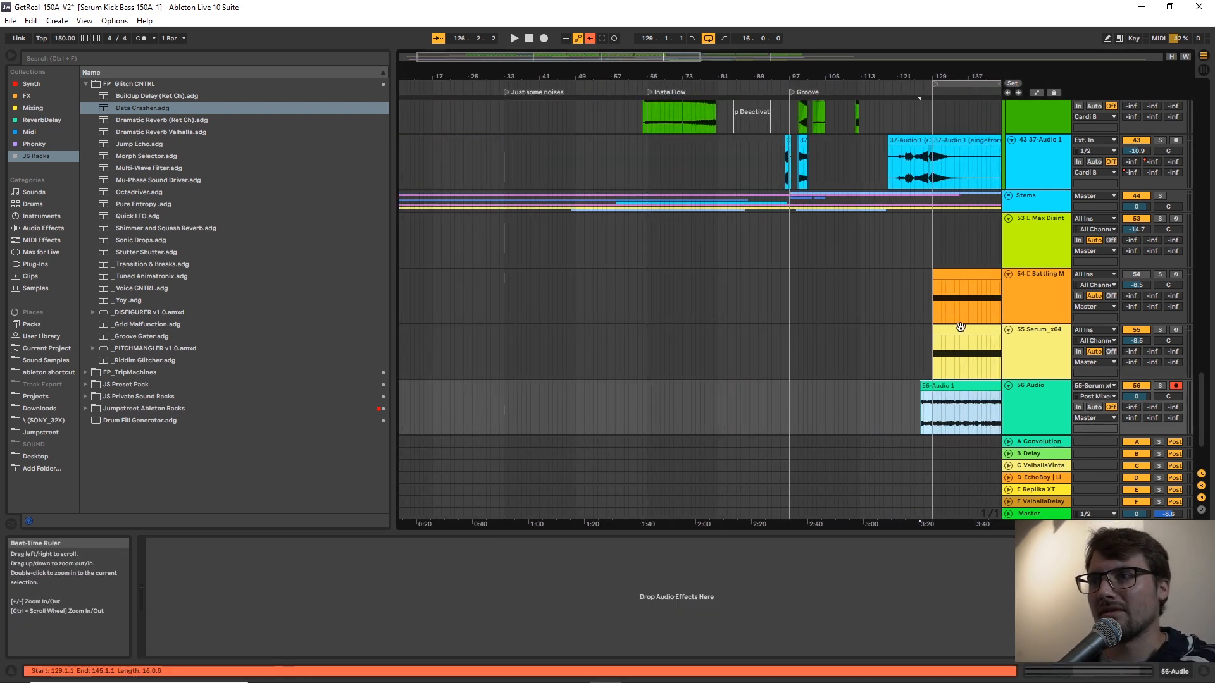
{"action": "left_click_drag", "start_coordinate": [920, 389], "coordinate": [784, 385]}
{"action": "left_click_drag", "start_coordinate": [947, 391], "coordinate": [741, 395]}
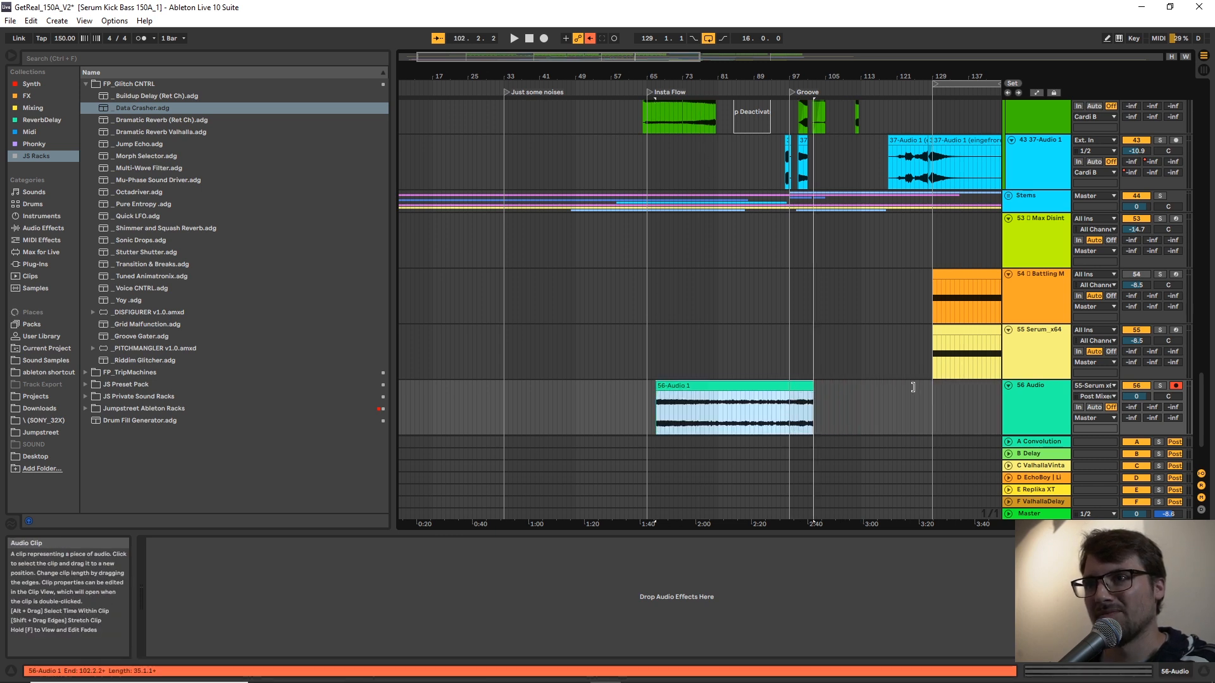
Extend the start of the older take after the loop on the 56 Audio track and move that clip to bar 157.
{"action": "left_click_drag", "start_coordinate": [960, 73], "coordinate": [727, 71]}
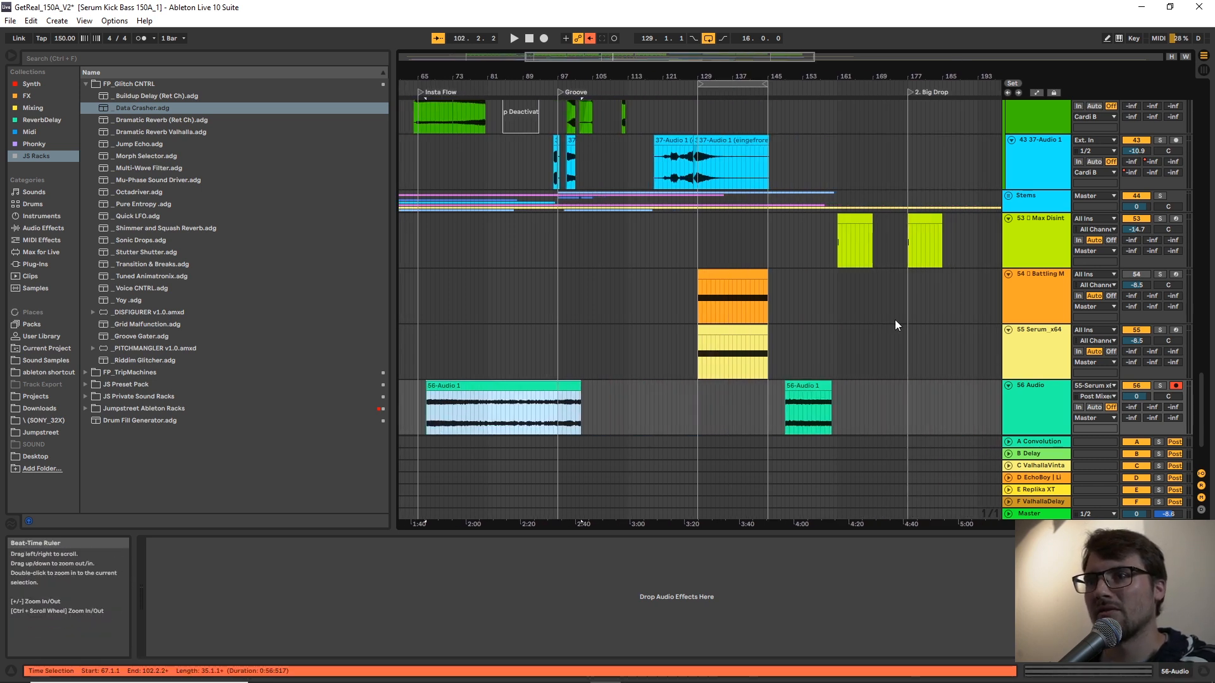
{"action": "left_click_drag", "start_coordinate": [785, 390], "coordinate": [624, 394]}
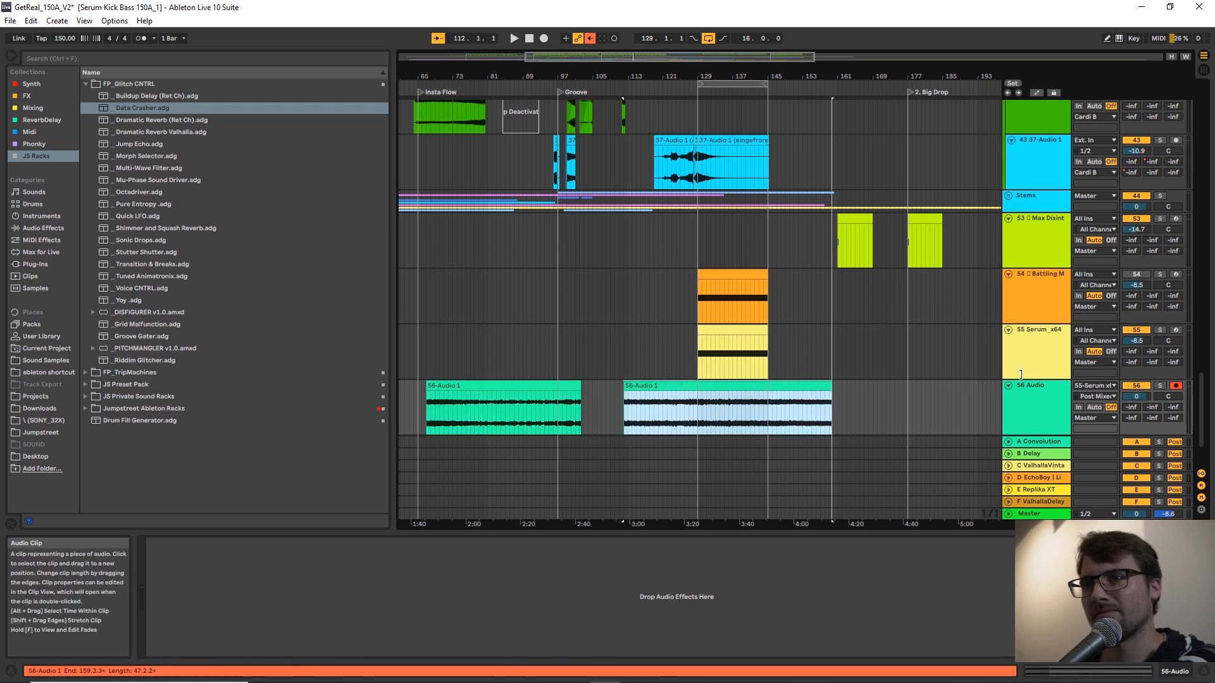
{"action": "left_click_drag", "start_coordinate": [1021, 374], "coordinate": [1016, 375]}
{"action": "mouse_move", "coordinate": [626, 389]}
{"action": "left_mouse_down"}
{"action": "mouse_move", "coordinate": [579, 387]}
{"action": "mouse_move", "coordinate": [628, 386]}
{"action": "mouse_move", "coordinate": [614, 386]}
{"action": "left_mouse_up"}
{"action": "left_click_drag", "start_coordinate": [727, 385], "coordinate": [851, 381]}
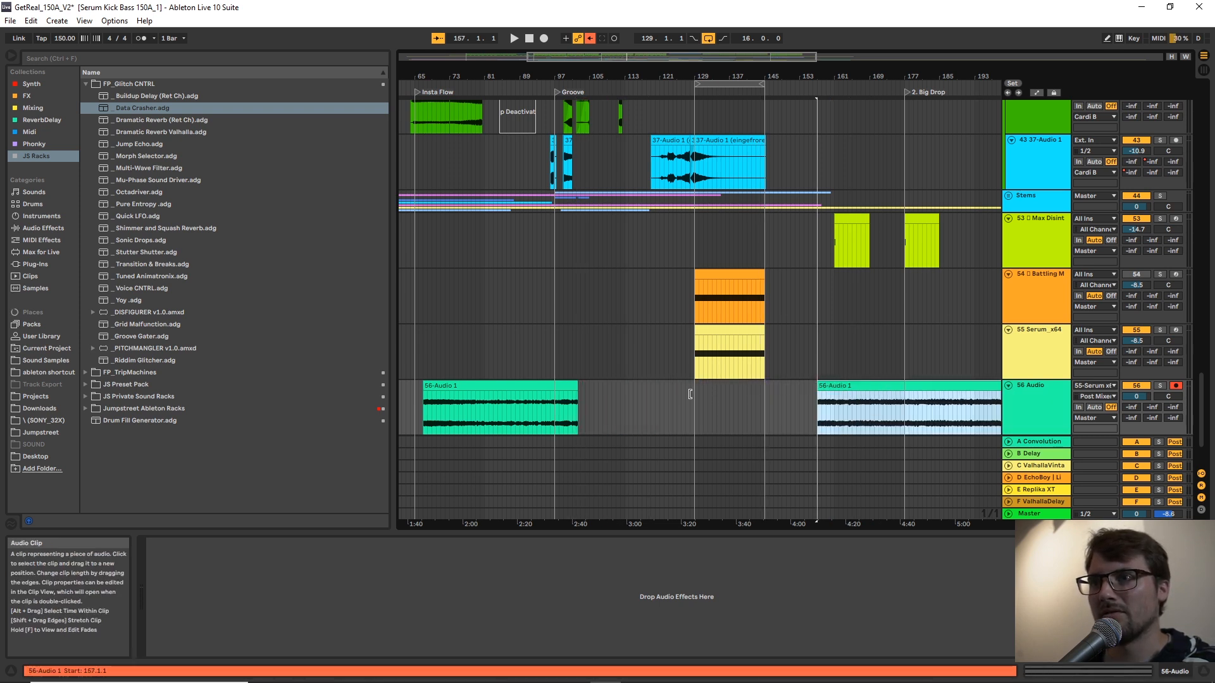
{"action": "left_click_drag", "start_coordinate": [577, 385], "coordinate": [700, 385]}
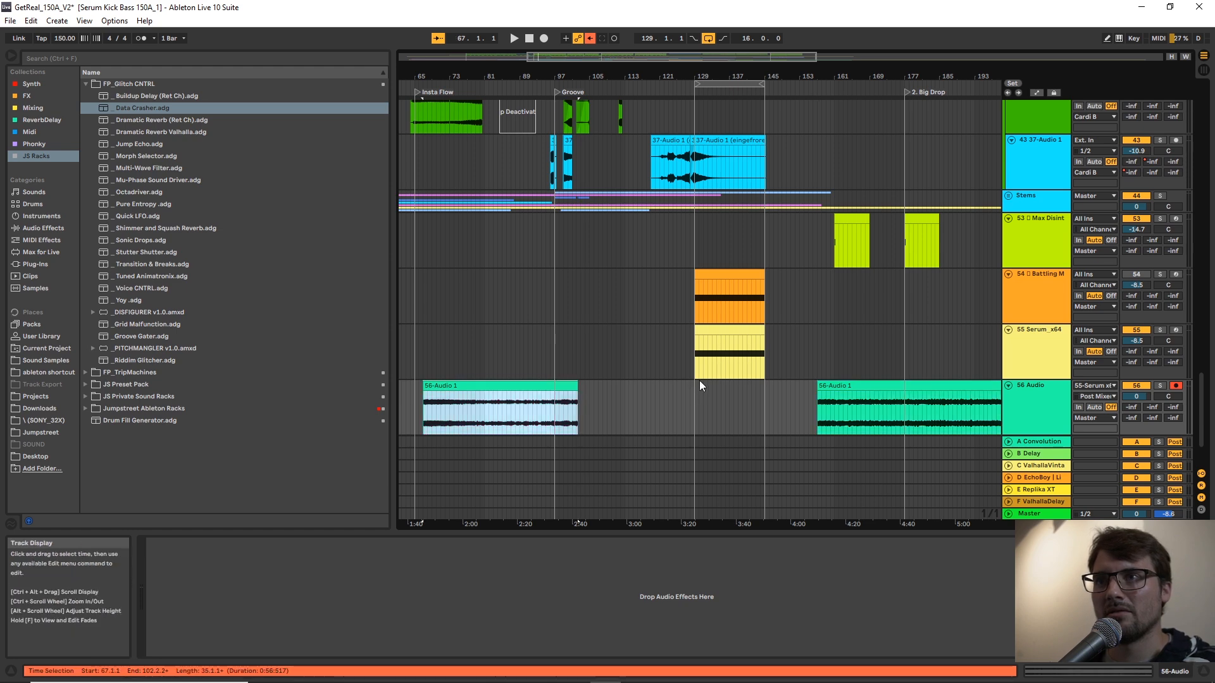
Delete all devices from the Serum track, from Rhythmizer through FabFilter Pro-Q 3.
{"action": "left_click", "coordinate": [707, 367]}
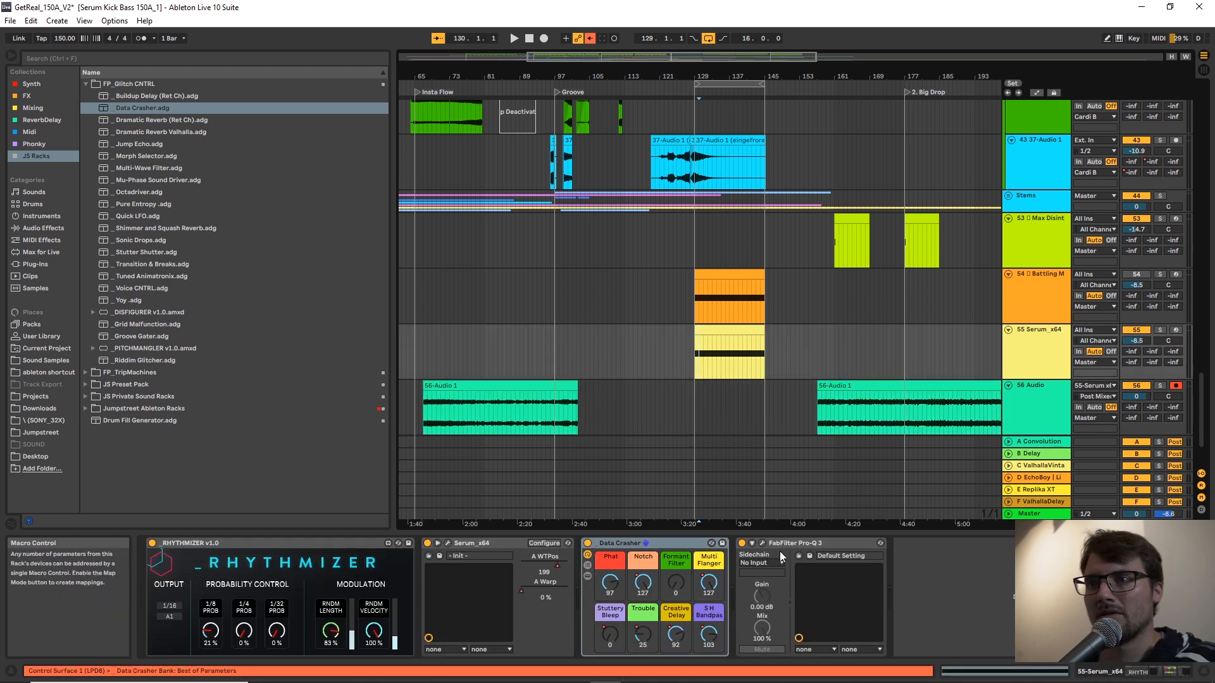
{"action": "left_click", "coordinate": [817, 543]}
{"action": "left_click", "coordinate": [384, 545]}
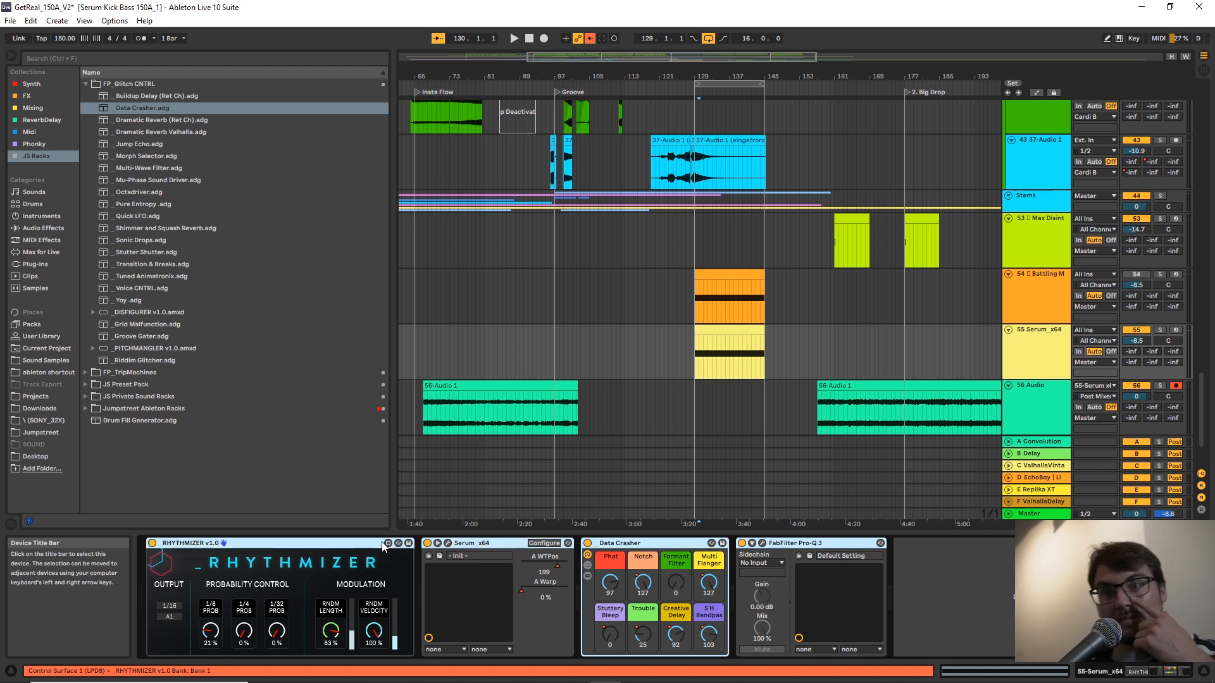
{"action": "key", "text": "ctrl+a"}
{"action": "key", "text": "Delete"}
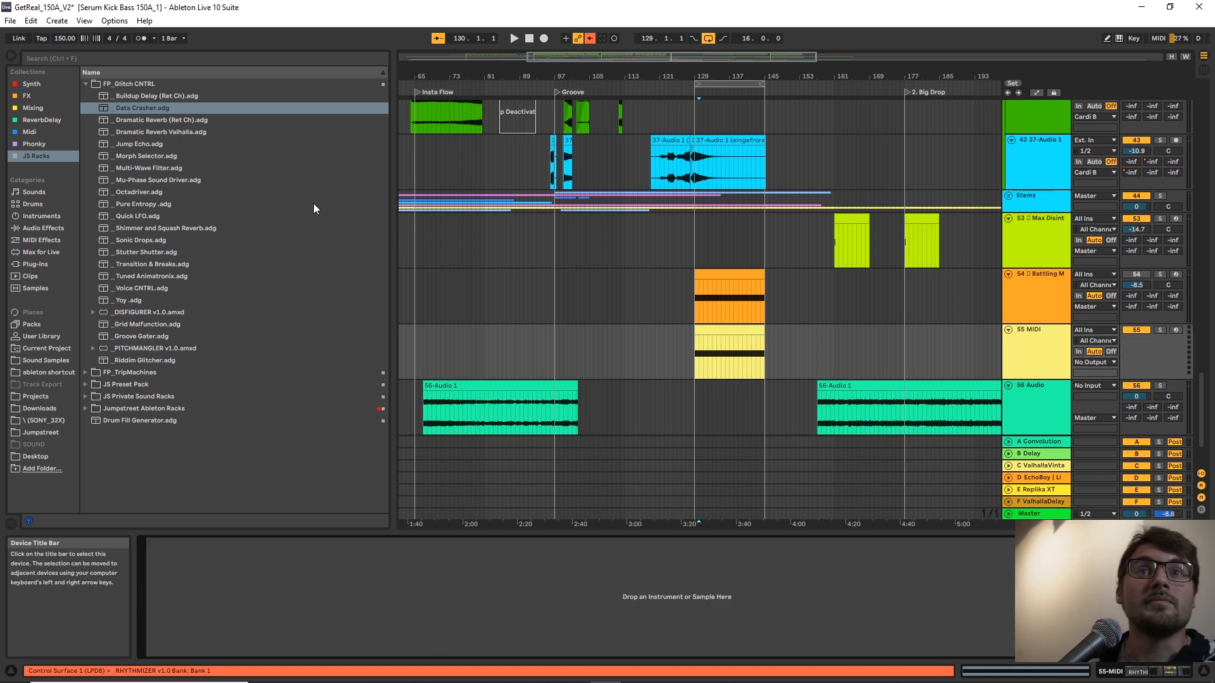
Load the Parasite FM rack from the FM Leads folder of FP_TripMachines onto the emptied MIDI track.
{"action": "left_click", "coordinate": [86, 373]}
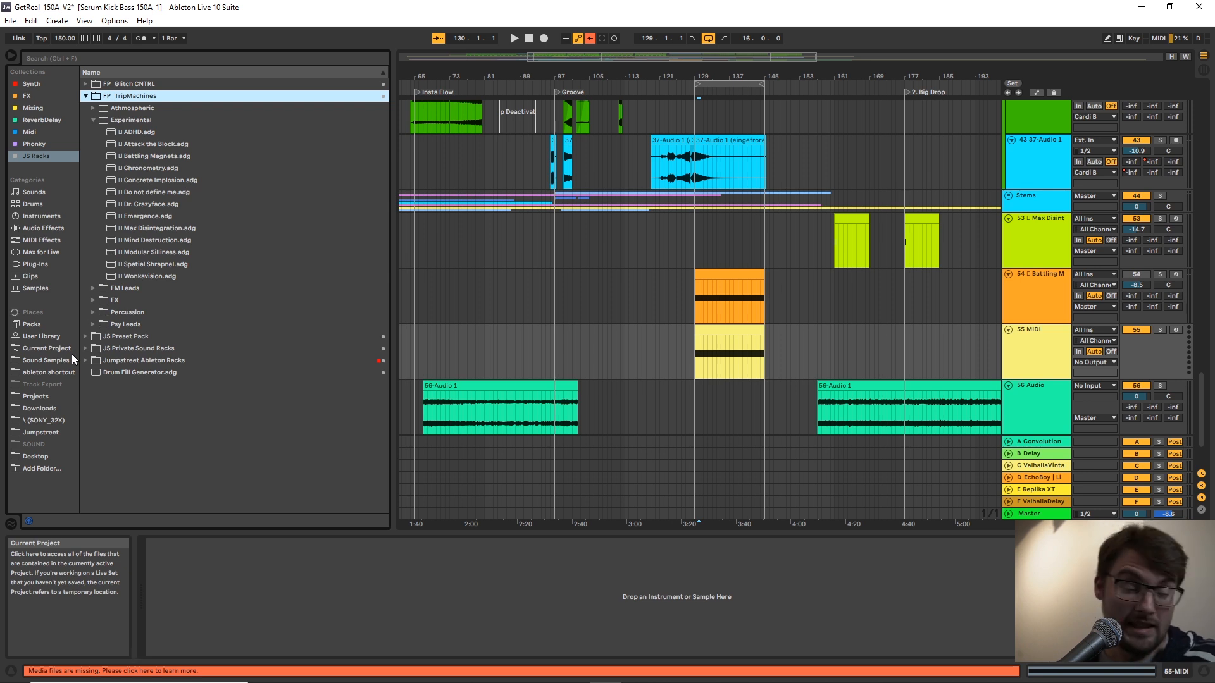
{"action": "left_click", "coordinate": [708, 371]}
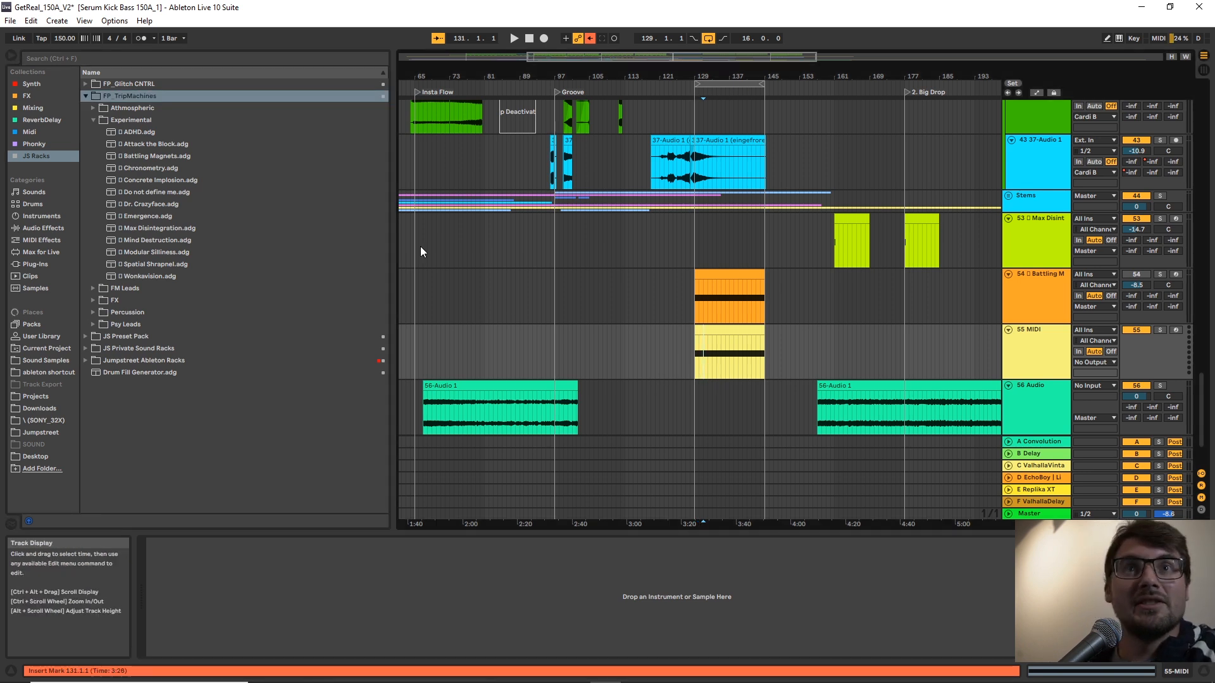
{"action": "left_click", "coordinate": [89, 119]}
{"action": "left_click", "coordinate": [95, 131]}
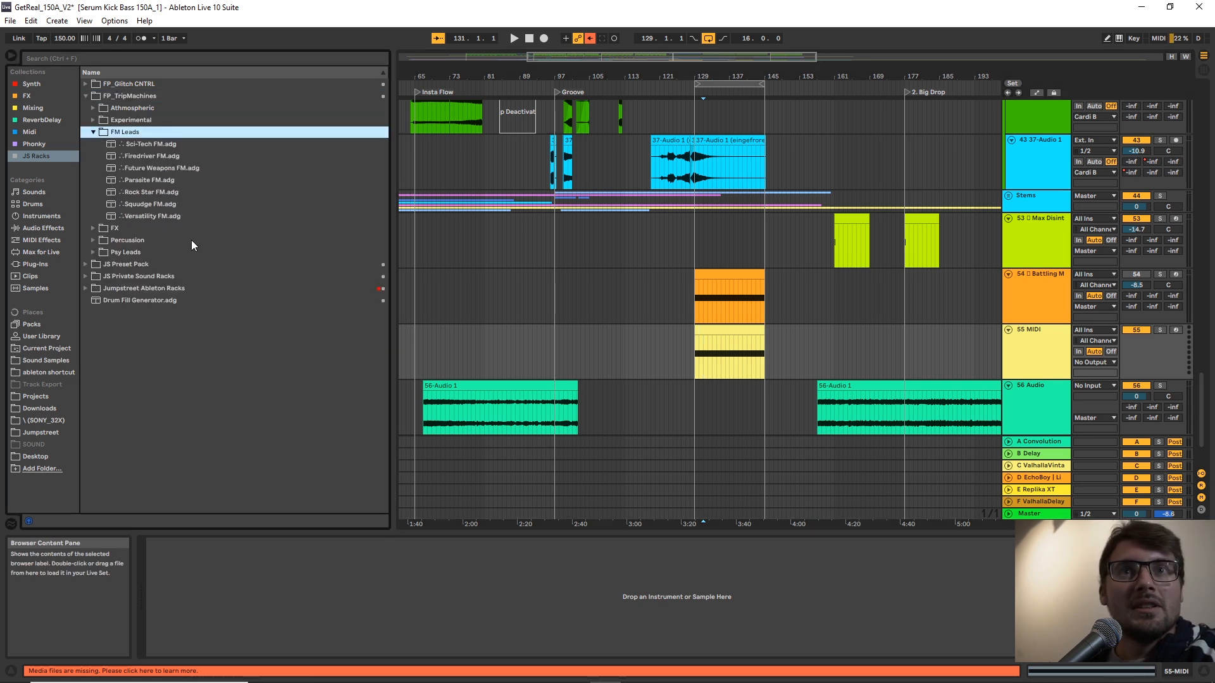
{"action": "left_click", "coordinate": [143, 181]}
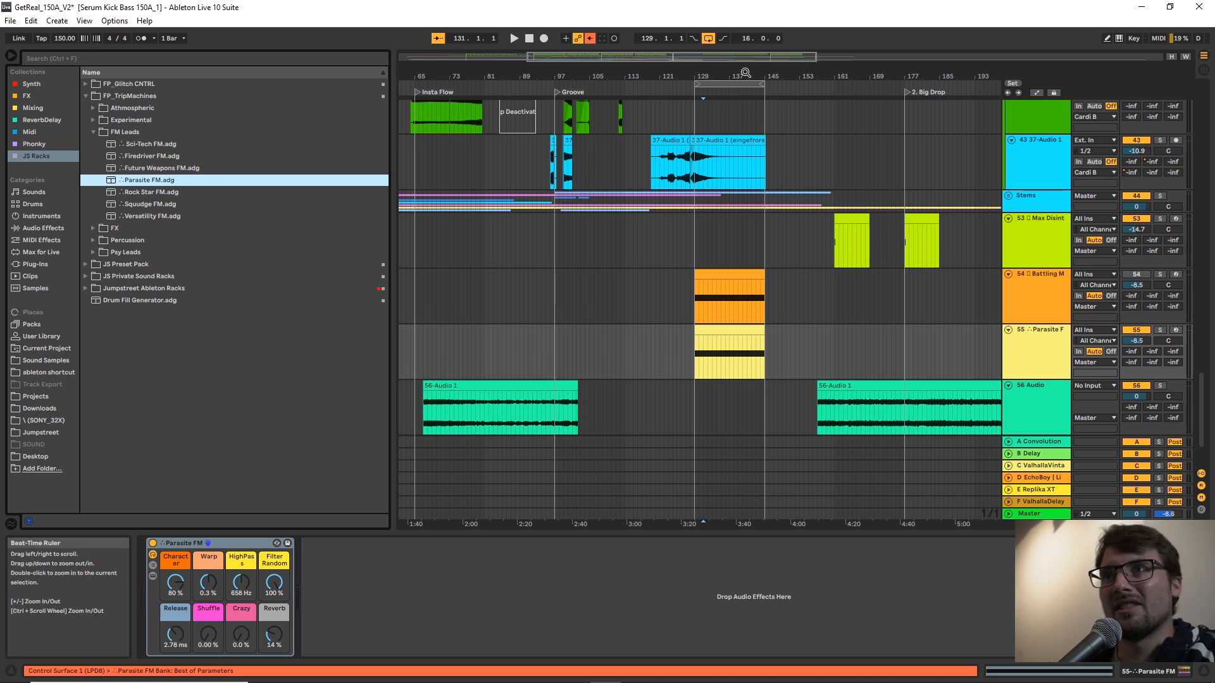
Place the insert marker at bar 129, route the Parasite FM track into the 56 Audio track and arm that track for recording.
{"action": "left_click_drag", "start_coordinate": [746, 76], "coordinate": [746, 120]}
{"action": "left_click", "coordinate": [627, 416]}
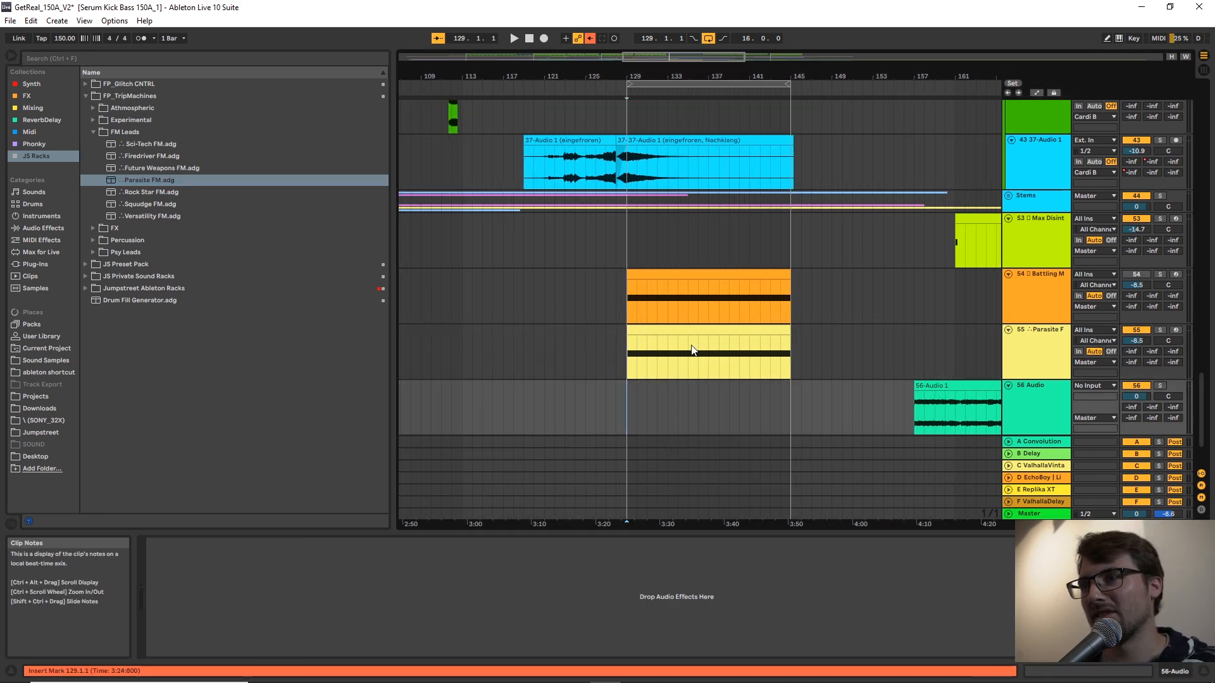
{"action": "left_click", "coordinate": [1033, 361]}
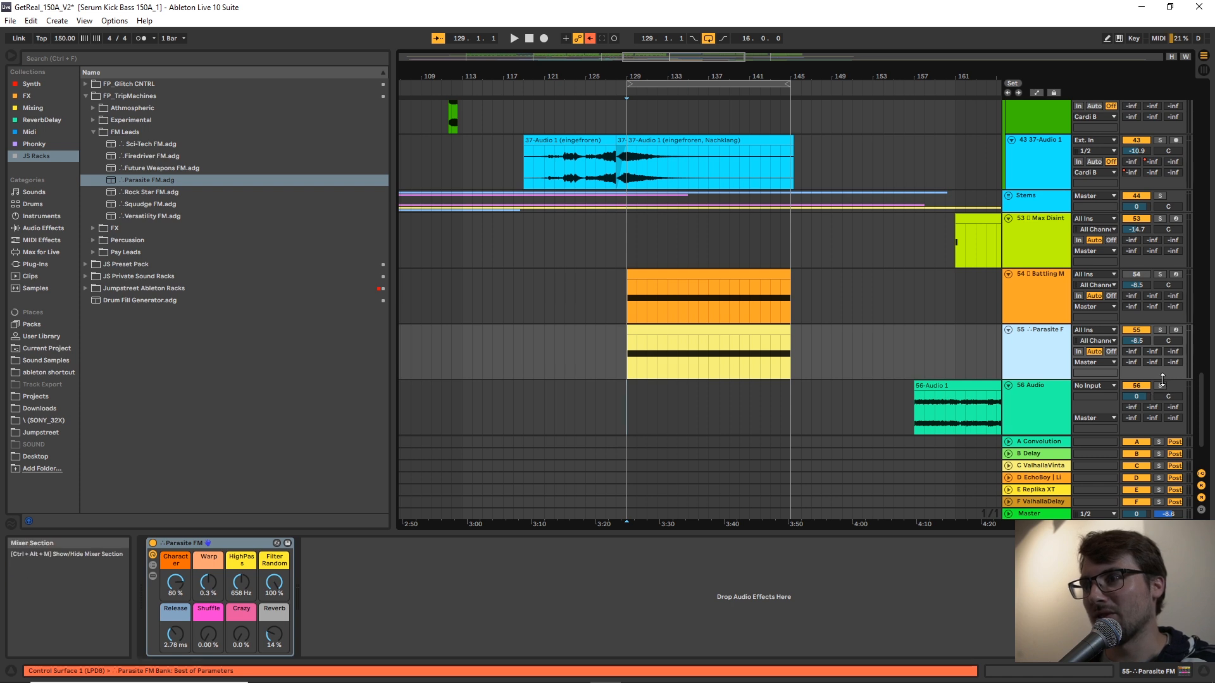
{"action": "left_click", "coordinate": [1099, 385]}
{"action": "key", "text": "Down"}
{"action": "key", "text": "Down"}
{"action": "key", "text": "Return"}
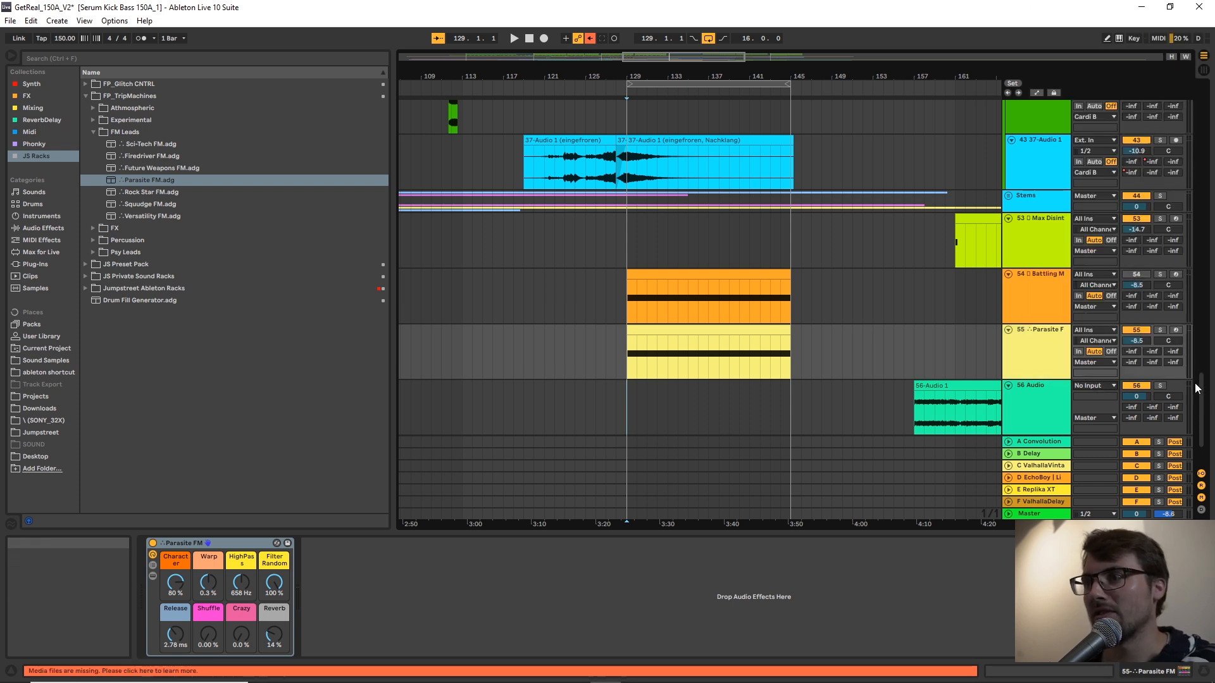
{"action": "left_click", "coordinate": [1173, 385]}
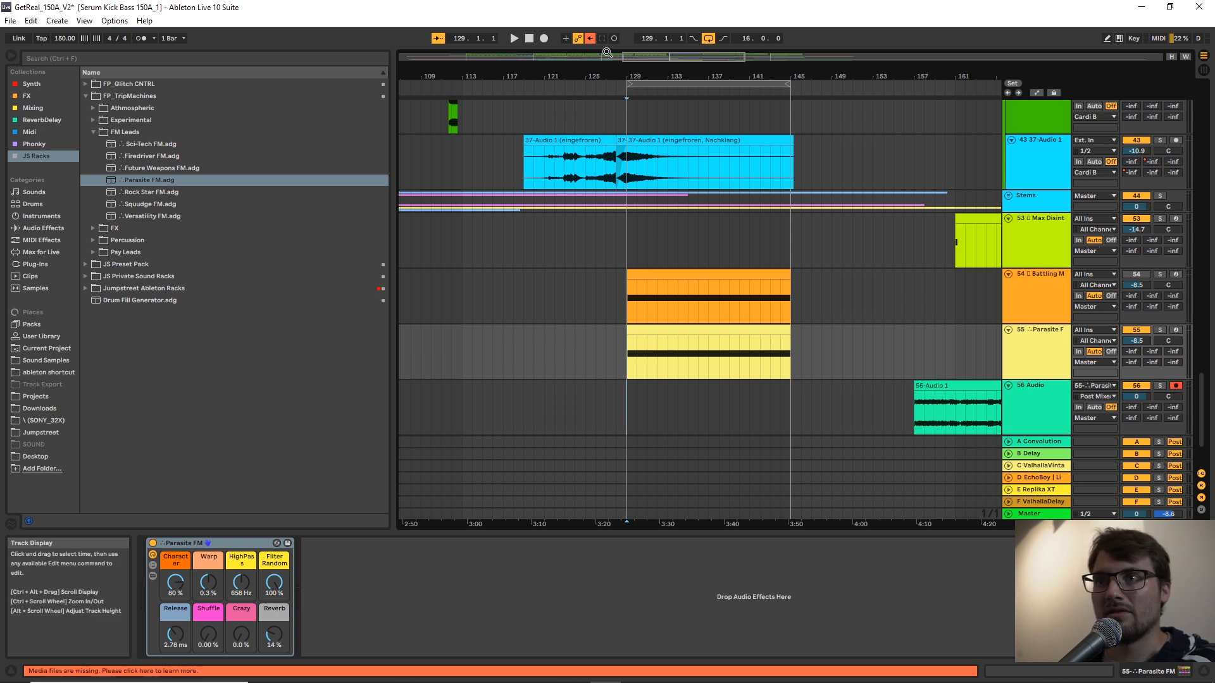
Record a take from bar 129, varying Parasite FM's Character between 41 % and 87 %, working Warp, and setting Shuffle and Crazy to 100 %.
{"action": "left_click", "coordinate": [543, 40]}
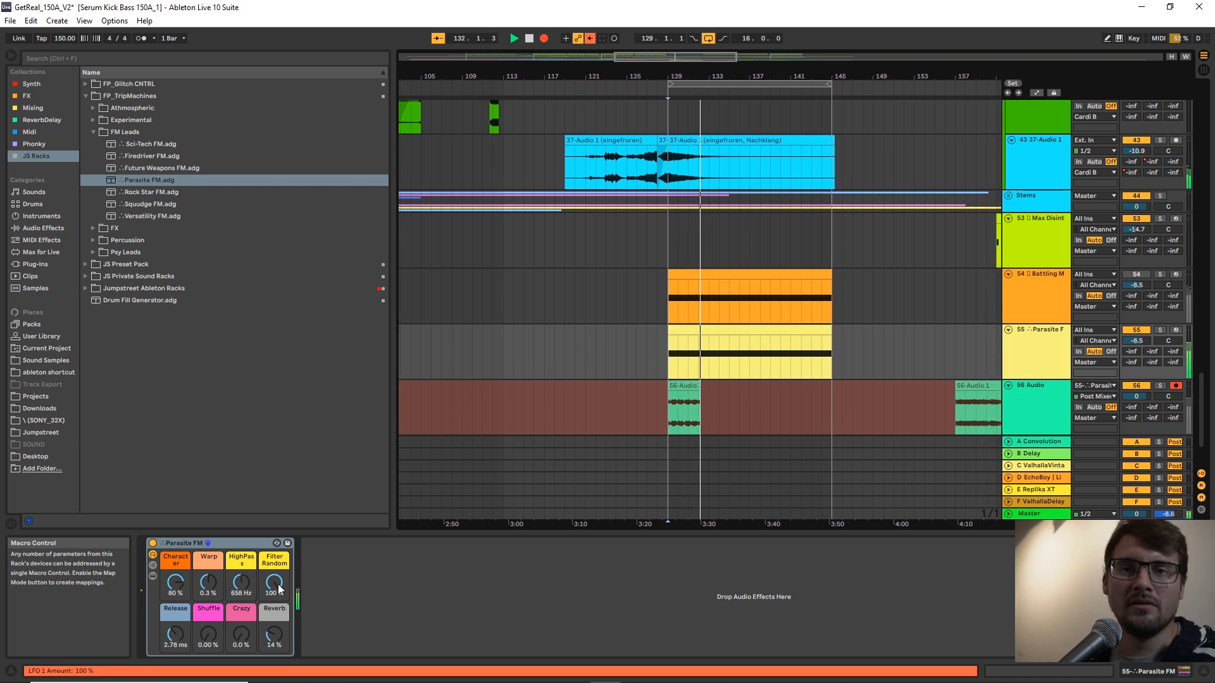
{"action": "left_click_drag", "start_coordinate": [175, 585], "coordinate": [207, 564]}
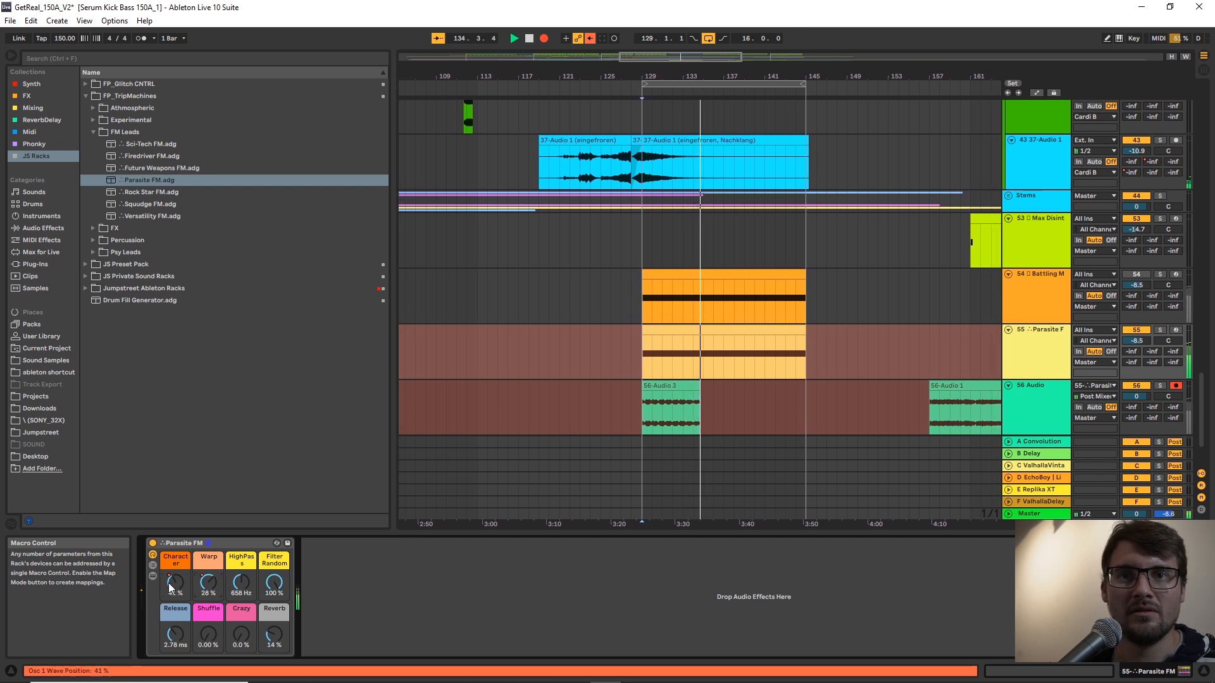
{"action": "left_click_drag", "start_coordinate": [208, 636], "coordinate": [211, 640]}
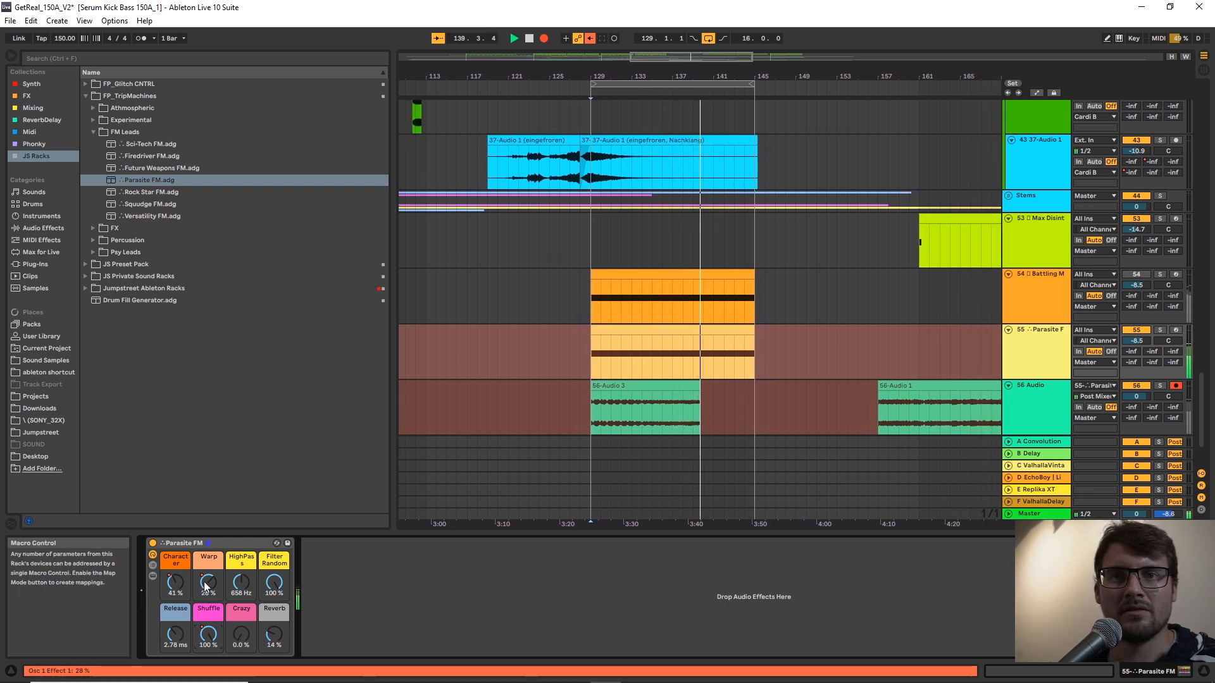
{"action": "left_click_drag", "start_coordinate": [164, 580], "coordinate": [178, 587]}
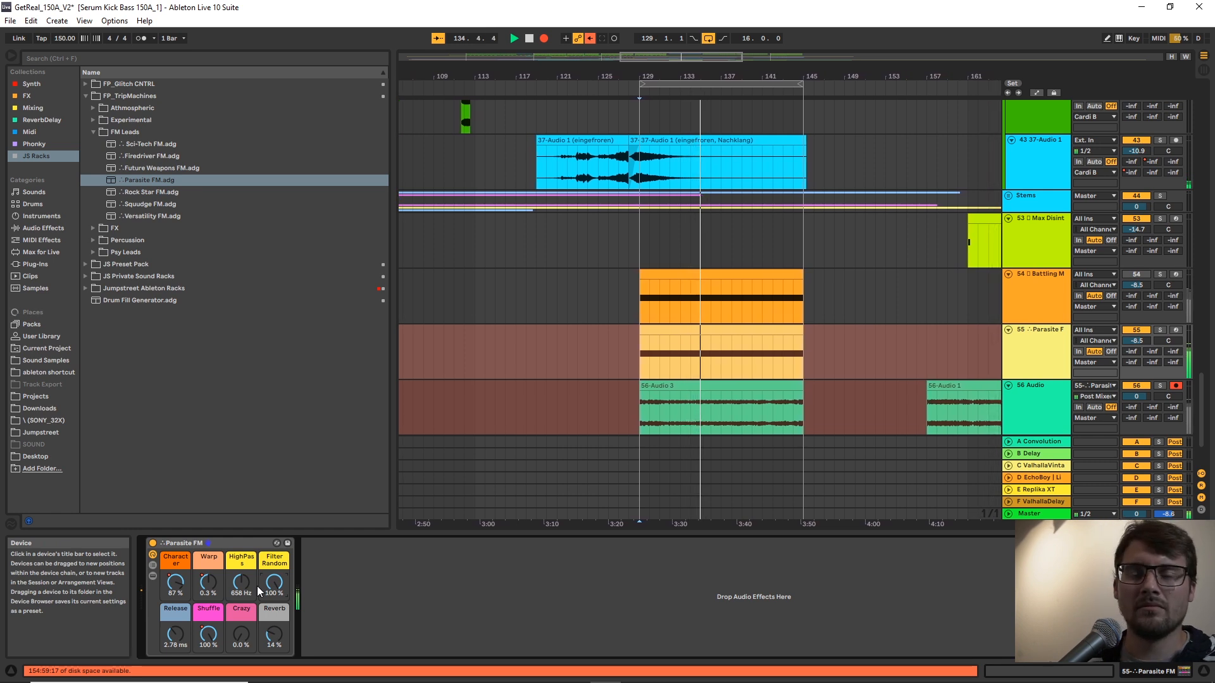
{"action": "left_click_drag", "start_coordinate": [208, 582], "coordinate": [208, 573]}
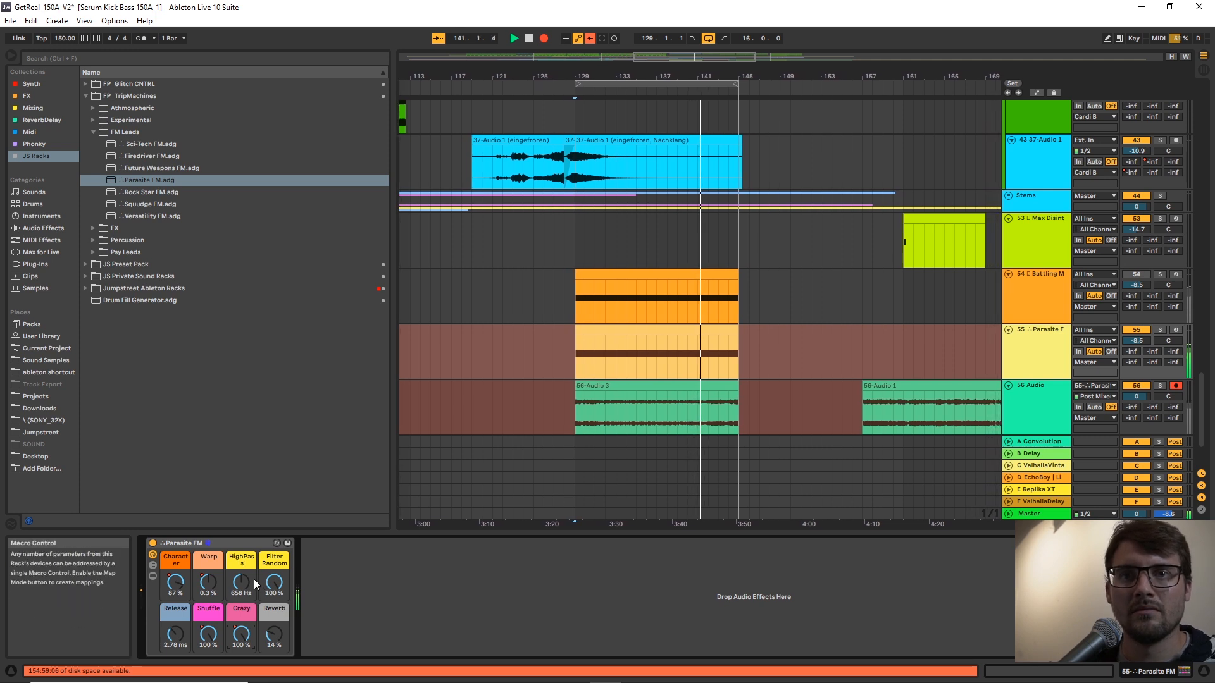
Solo the Parasite FM track, continue the take with Crazy and Shuffle lowered to 0 %, and stop recording.
{"action": "left_click", "coordinate": [1040, 329]}
{"action": "key", "text": "s"}
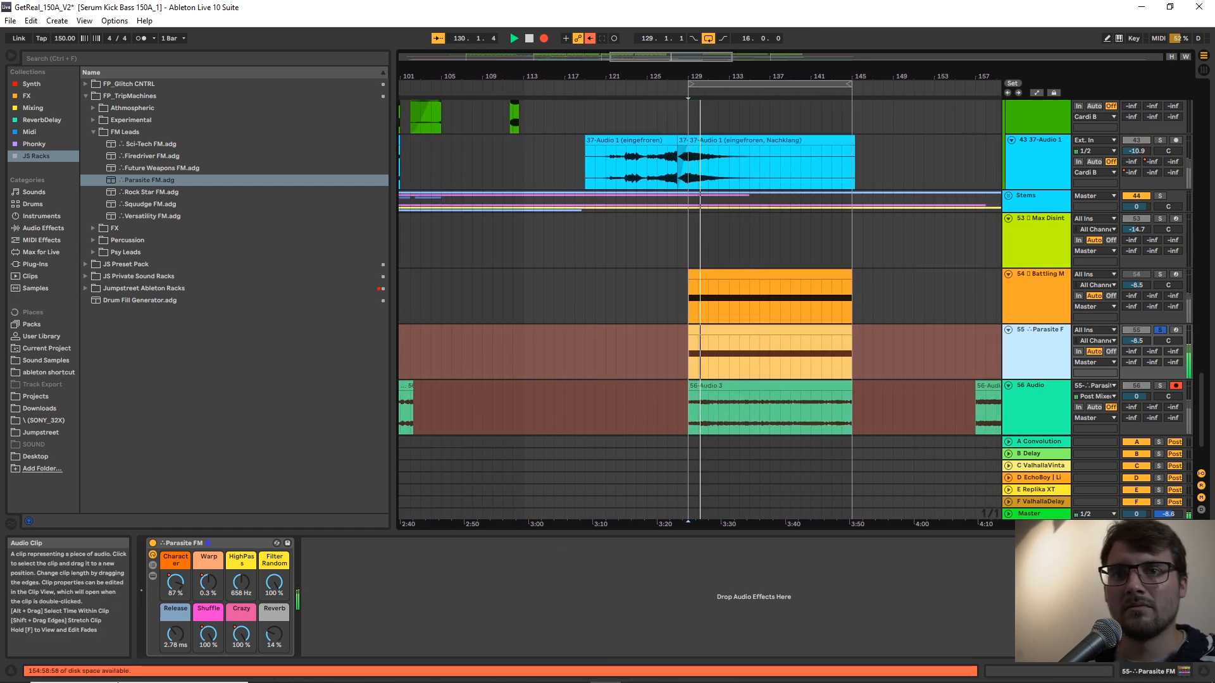
{"action": "left_click_drag", "start_coordinate": [241, 635], "coordinate": [242, 682]}
{"action": "left_click_drag", "start_coordinate": [209, 634], "coordinate": [205, 680]}
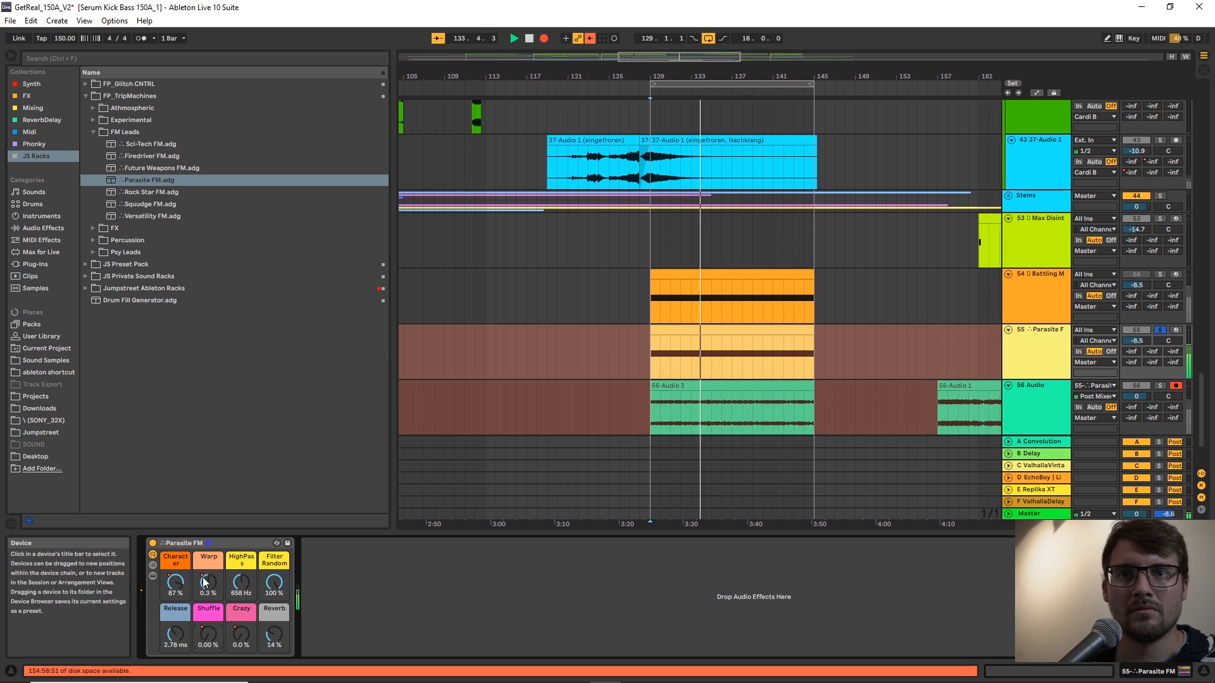
{"action": "key", "text": "space"}
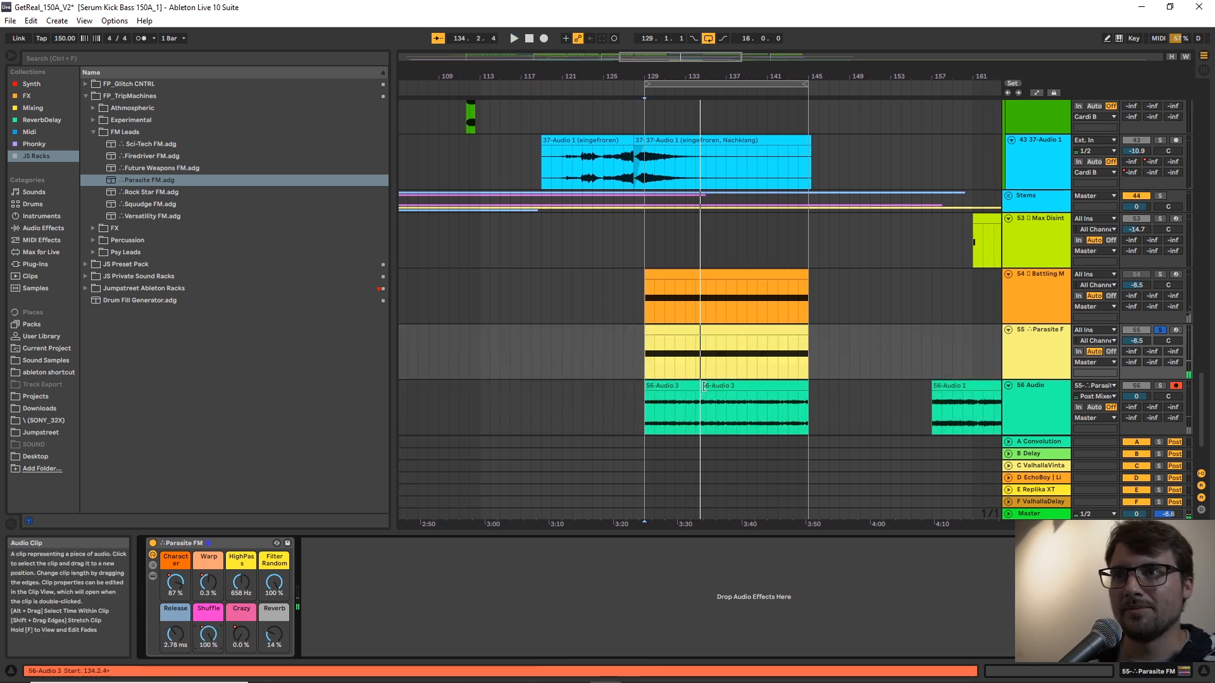
Extend the start of the new Parasite FM take and move the clip ahead of the loop, returning the insert marker to bar 129.
{"action": "left_click_drag", "start_coordinate": [702, 386], "coordinate": [572, 395]}
{"action": "left_click_drag", "start_coordinate": [721, 389], "coordinate": [536, 392]}
{"action": "left_click", "coordinate": [646, 359]}
{"action": "left_click", "coordinate": [644, 355]}
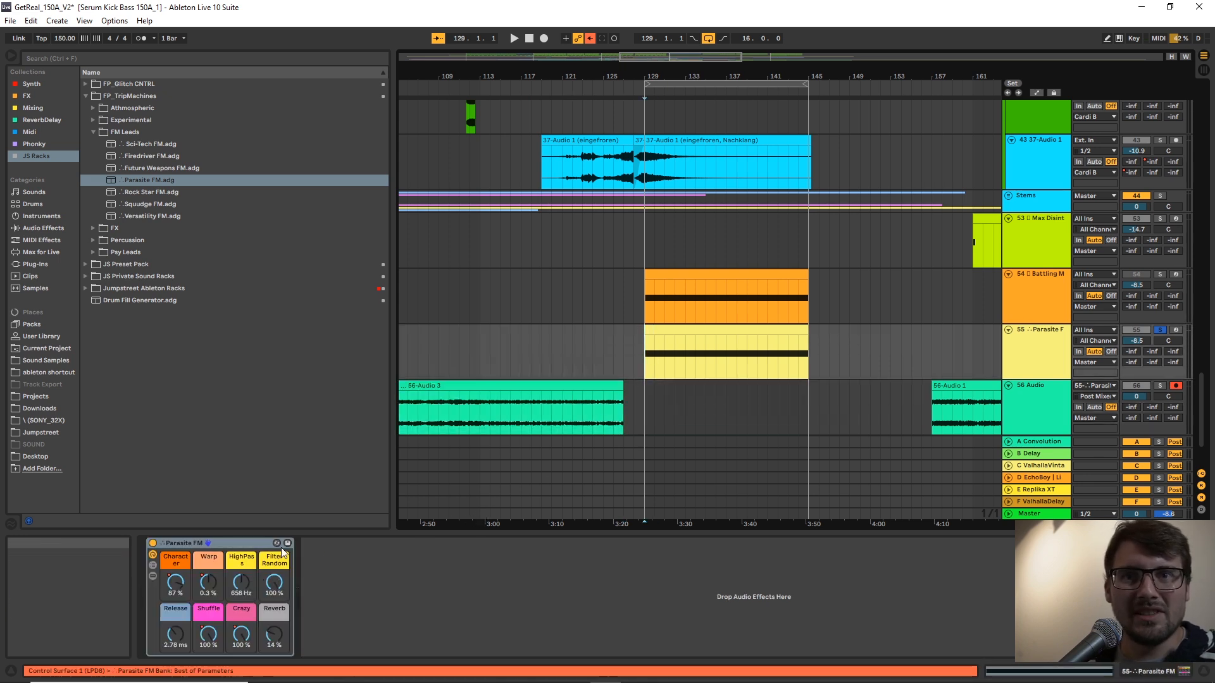
Show the devices inside the Parasite FM rack.
{"action": "left_click", "coordinate": [239, 544]}
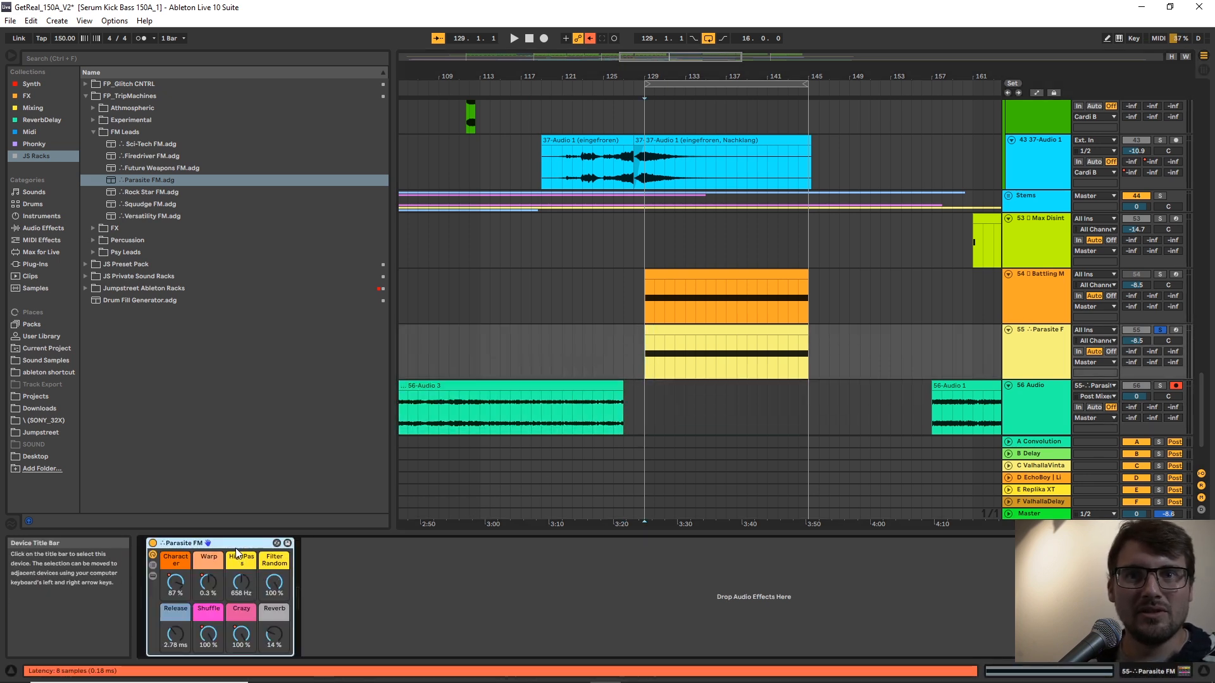
{"action": "left_click", "coordinate": [644, 359]}
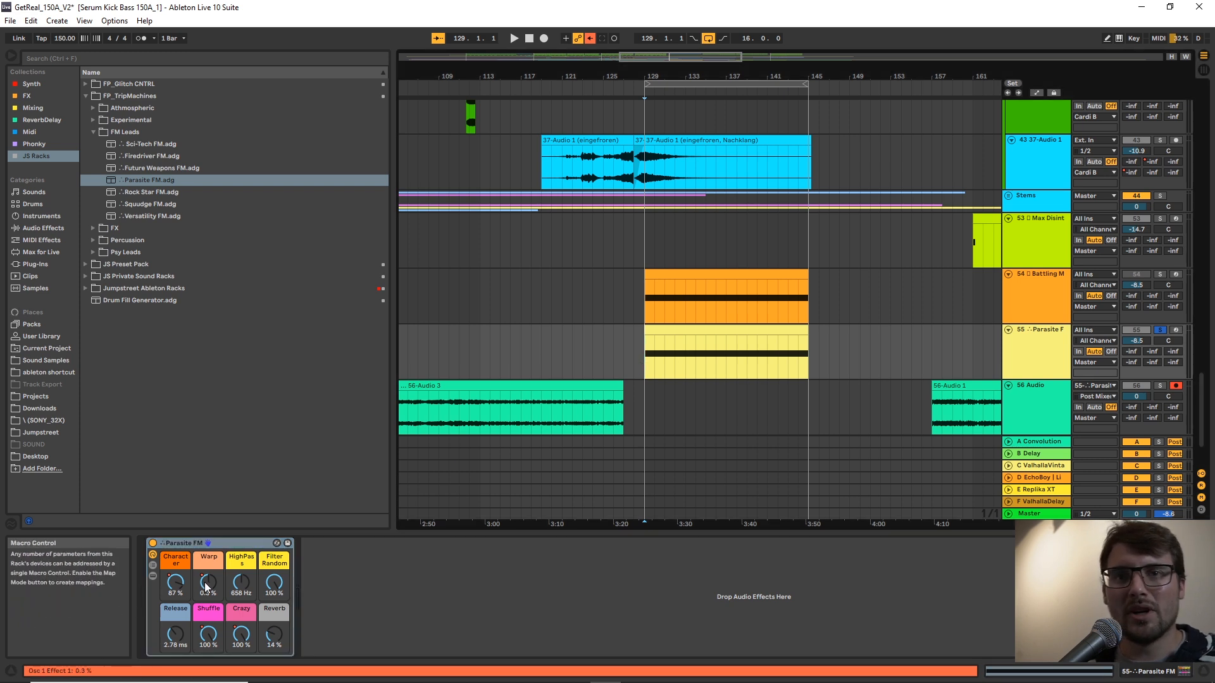
{"action": "left_click", "coordinate": [152, 575]}
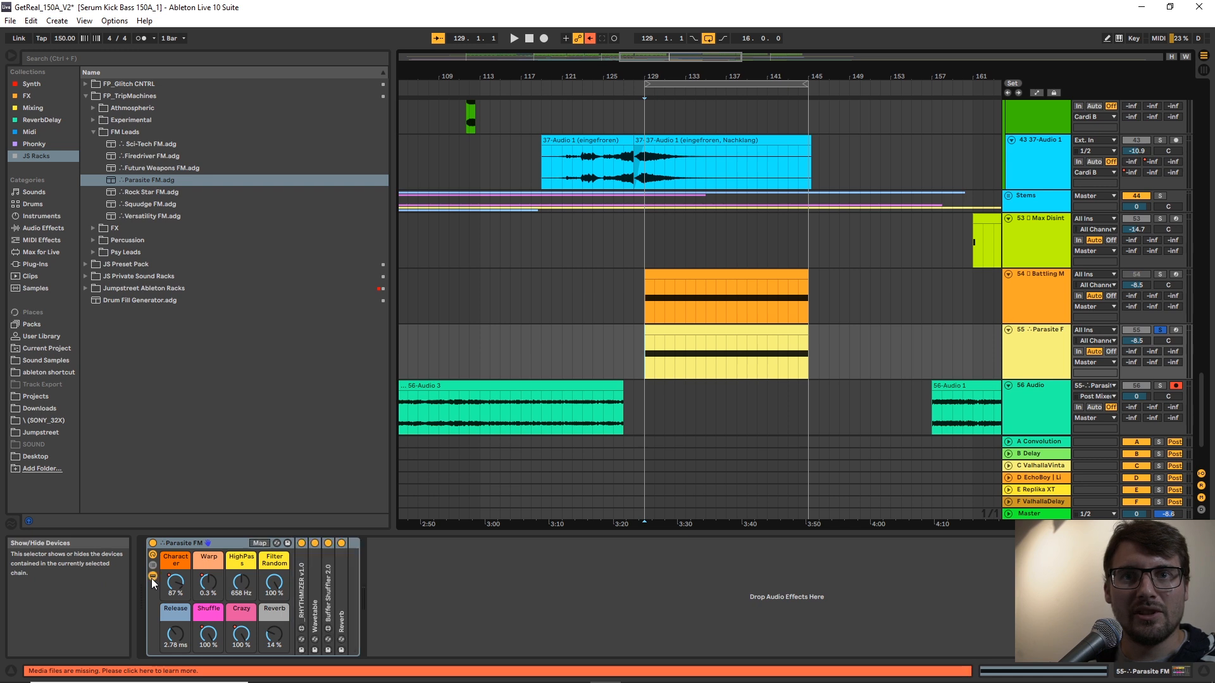
Unfold the Wavetable device in the Parasite FM rack, set Character to 56 %, and inspect both oscillators.
{"action": "double_click", "coordinate": [313, 586]}
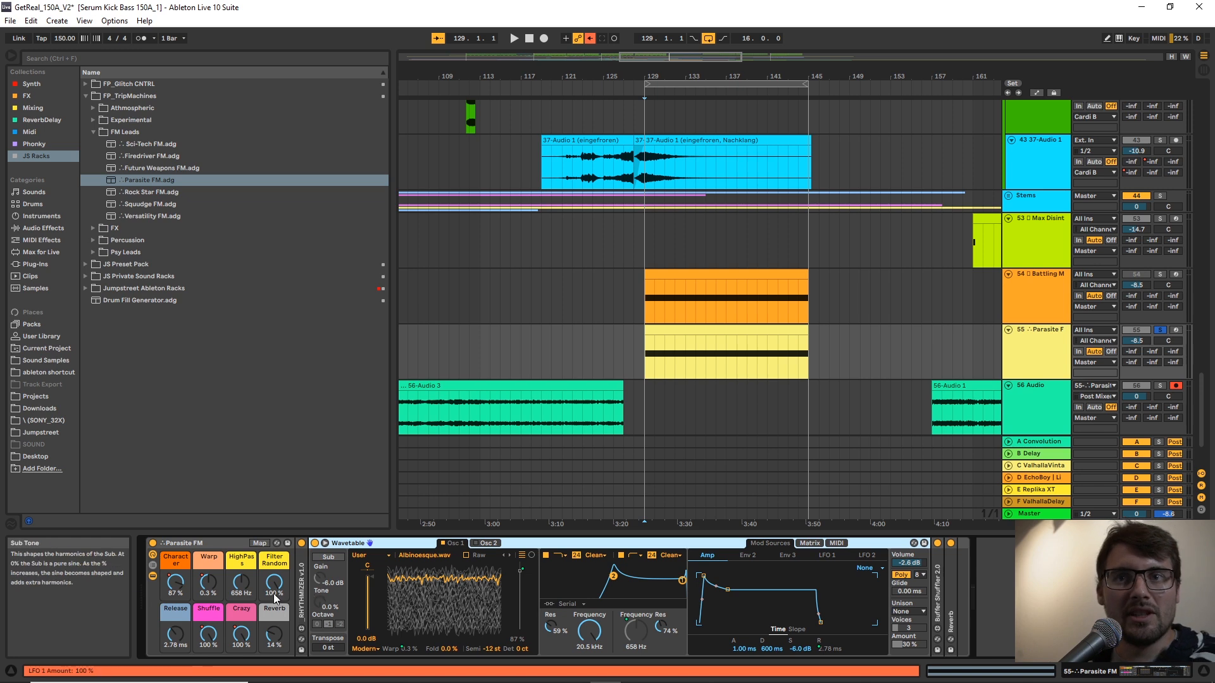
{"action": "left_click_drag", "start_coordinate": [175, 583], "coordinate": [175, 606]}
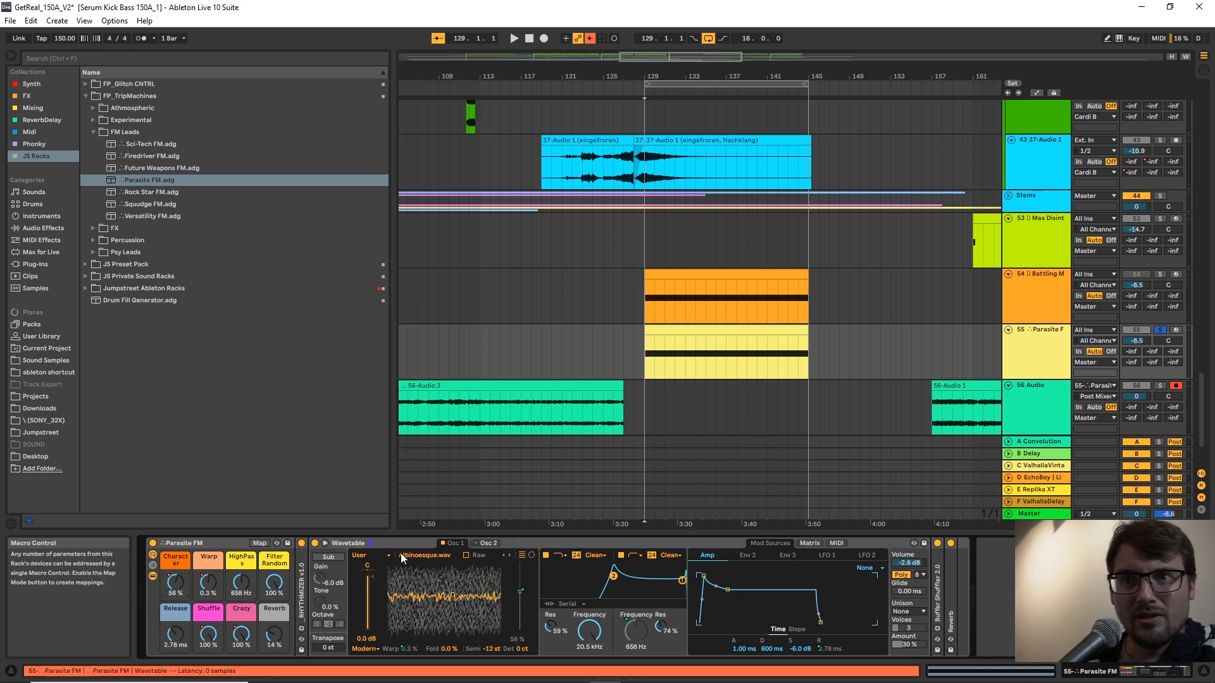
{"action": "left_click", "coordinate": [486, 543]}
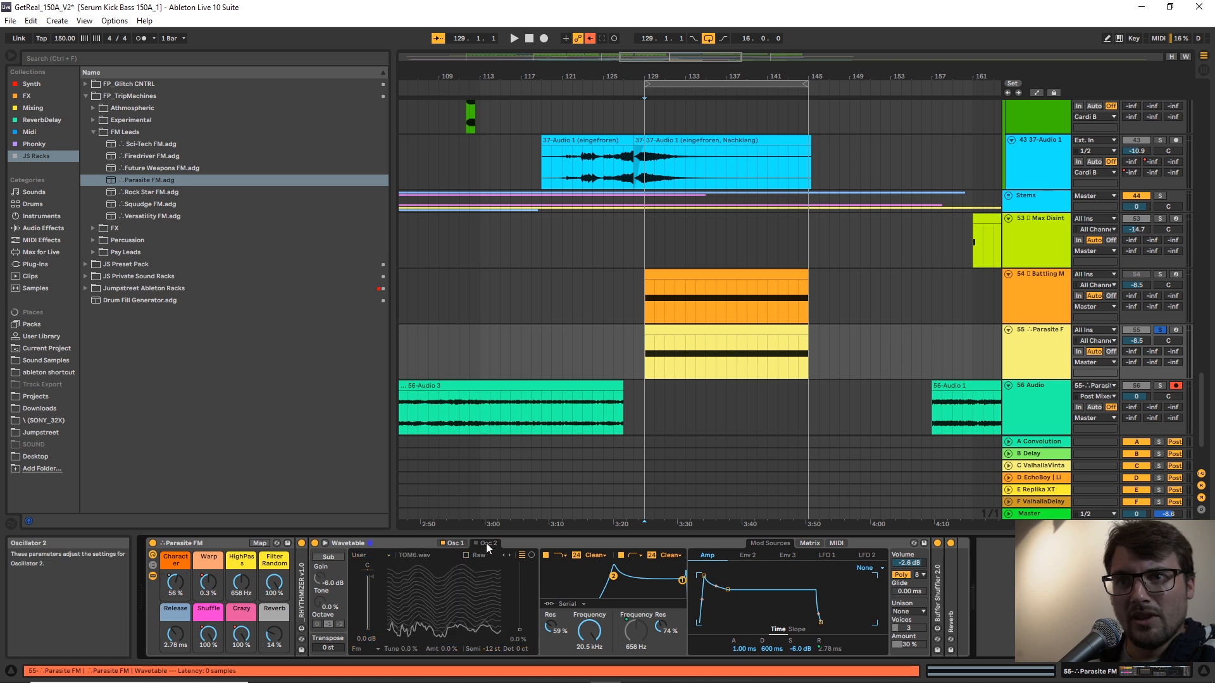
{"action": "left_click", "coordinate": [455, 543]}
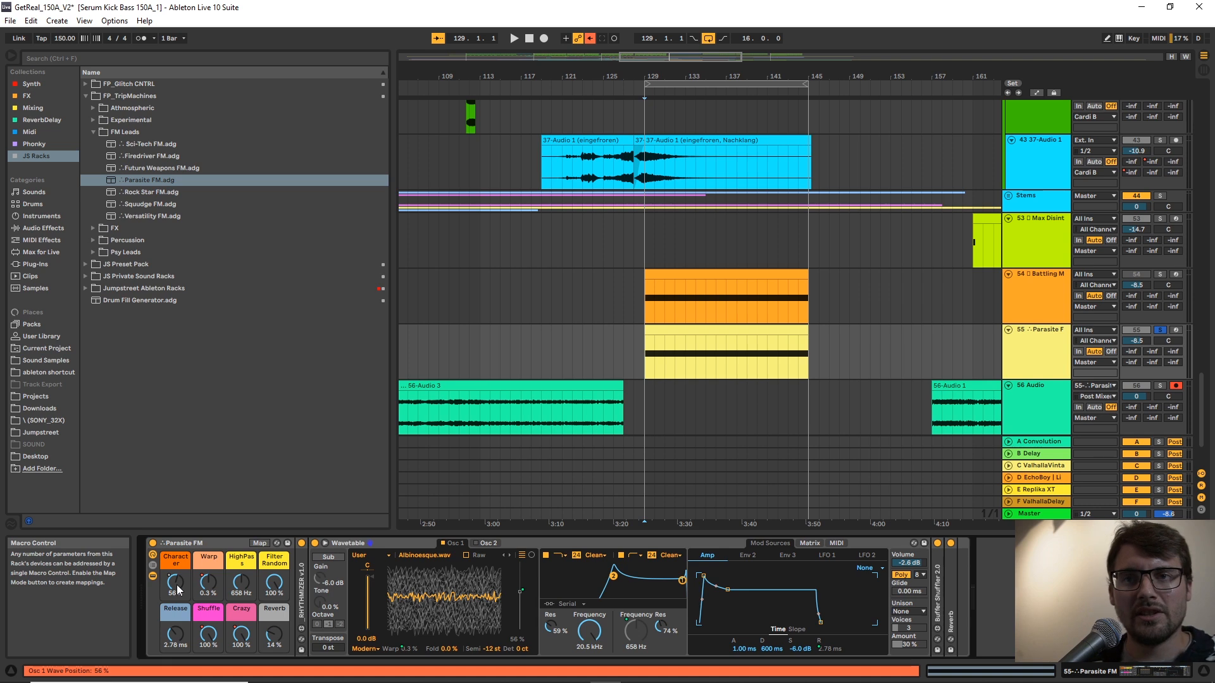
Audition the Parasite FM track from bar 129 while lowering Character to 5.5 % and resetting Crazy to 0 %.
{"action": "key", "text": "space"}
{"action": "left_click_drag", "start_coordinate": [176, 582], "coordinate": [175, 630]}
{"action": "key", "text": "space"}
{"action": "double_click", "coordinate": [241, 634]}
{"action": "key", "text": "space"}
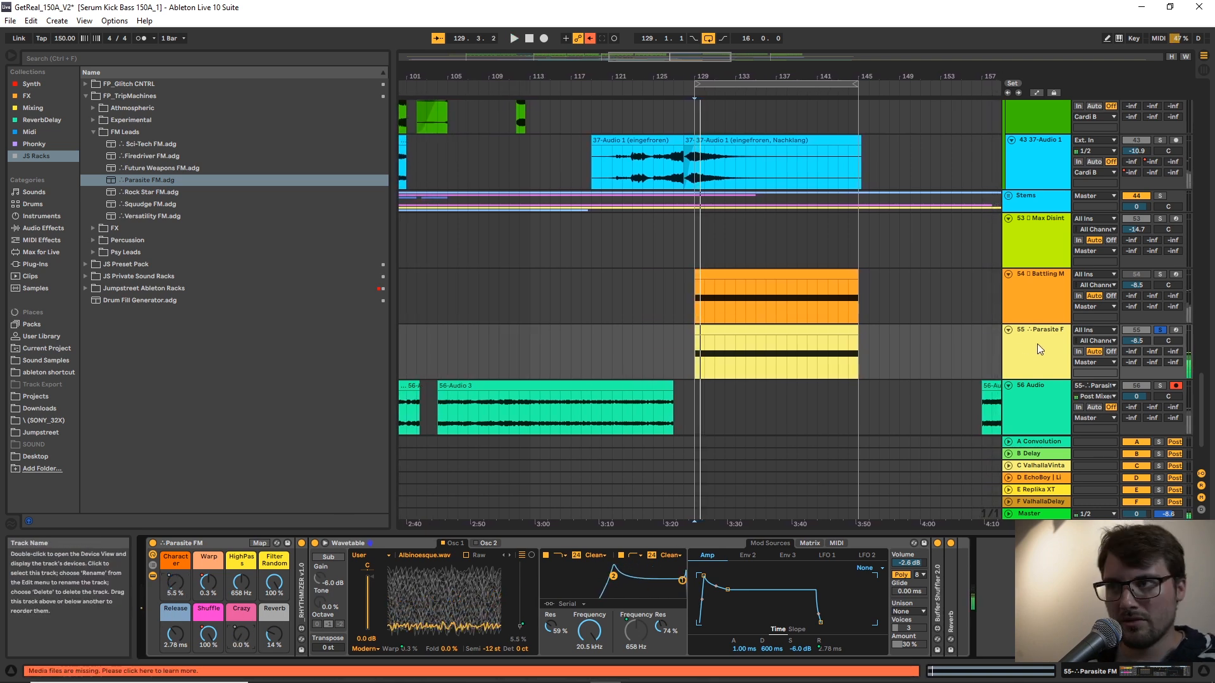
Clear all automation envelopes on the Parasite FM track and hide the automation again.
{"action": "key", "text": "a"}
{"action": "right_click", "coordinate": [1042, 367]}
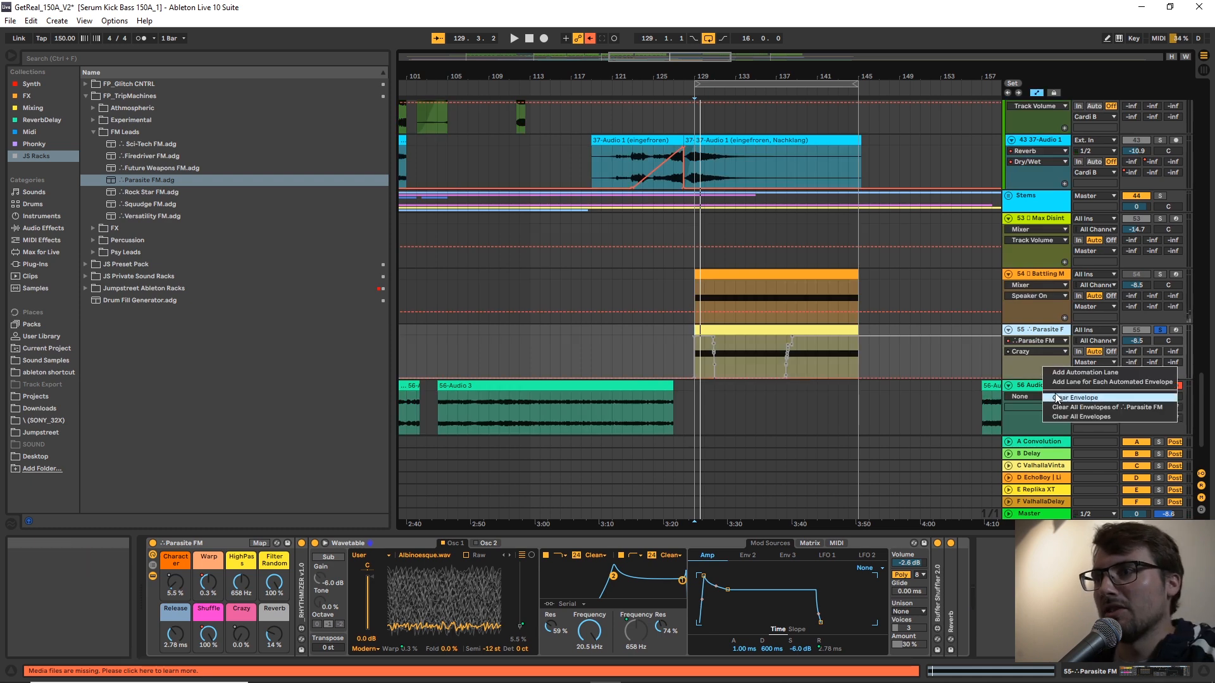
{"action": "left_click", "coordinate": [1073, 417]}
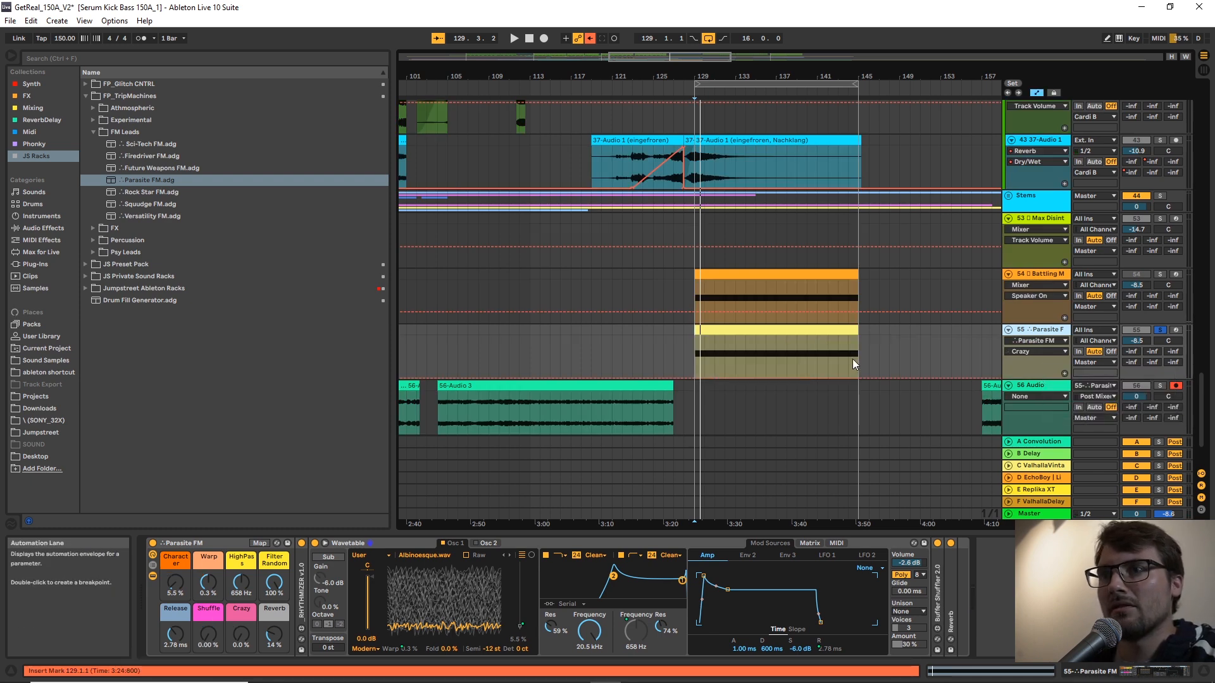
{"action": "key", "text": "a"}
Play the Parasite FM loop from bar 129 while raising Character to 46 % and settling it at 51 %.
{"action": "key", "text": "space"}
{"action": "left_click_drag", "start_coordinate": [177, 586], "coordinate": [210, 547]}
{"action": "double_click", "coordinate": [212, 587]}
{"action": "key", "text": "space"}
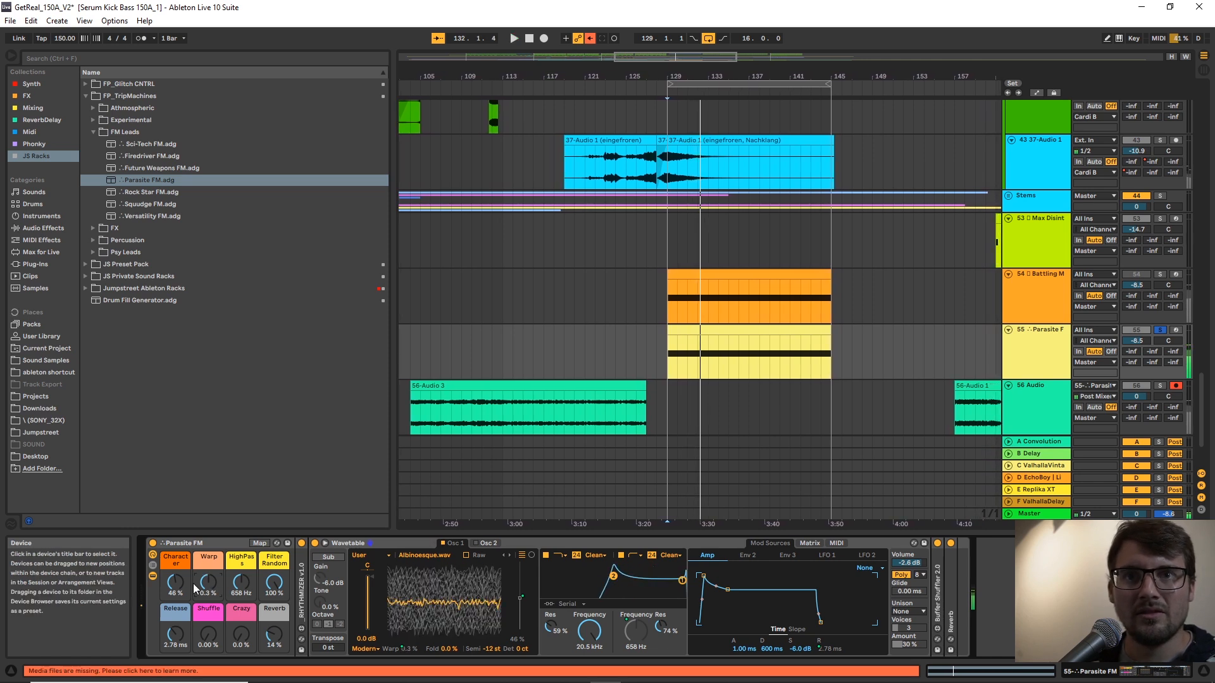
{"action": "left_click_drag", "start_coordinate": [172, 587], "coordinate": [171, 583]}
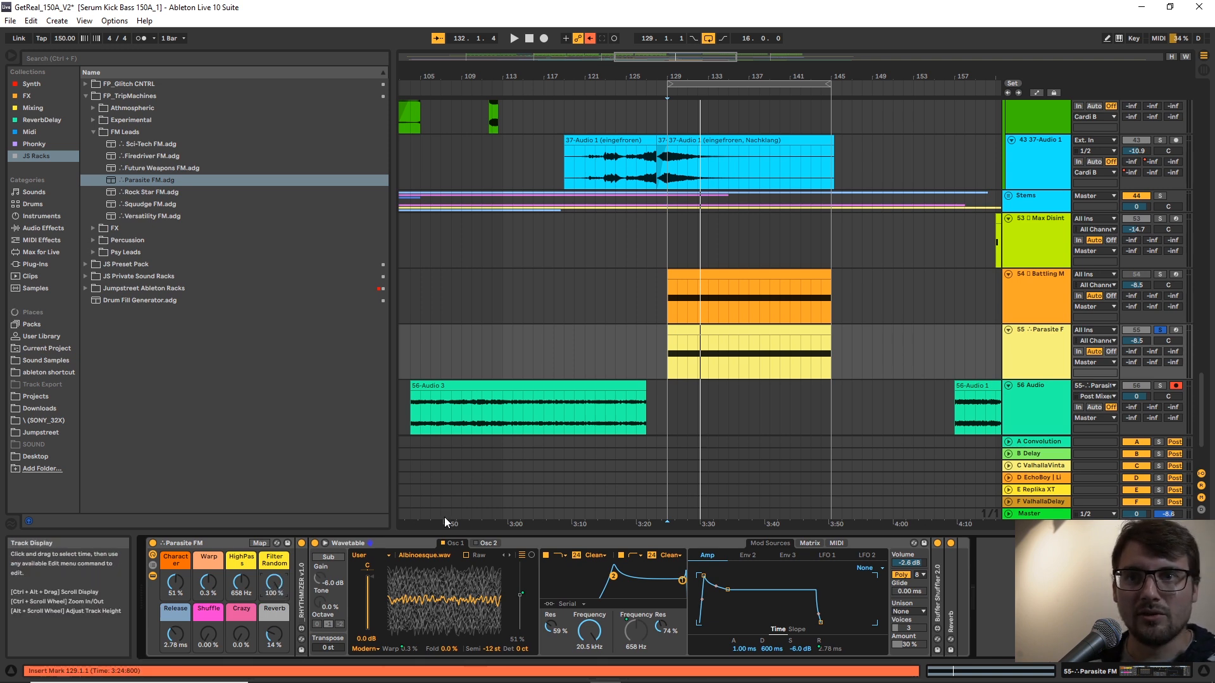
{"action": "key", "text": "space"}
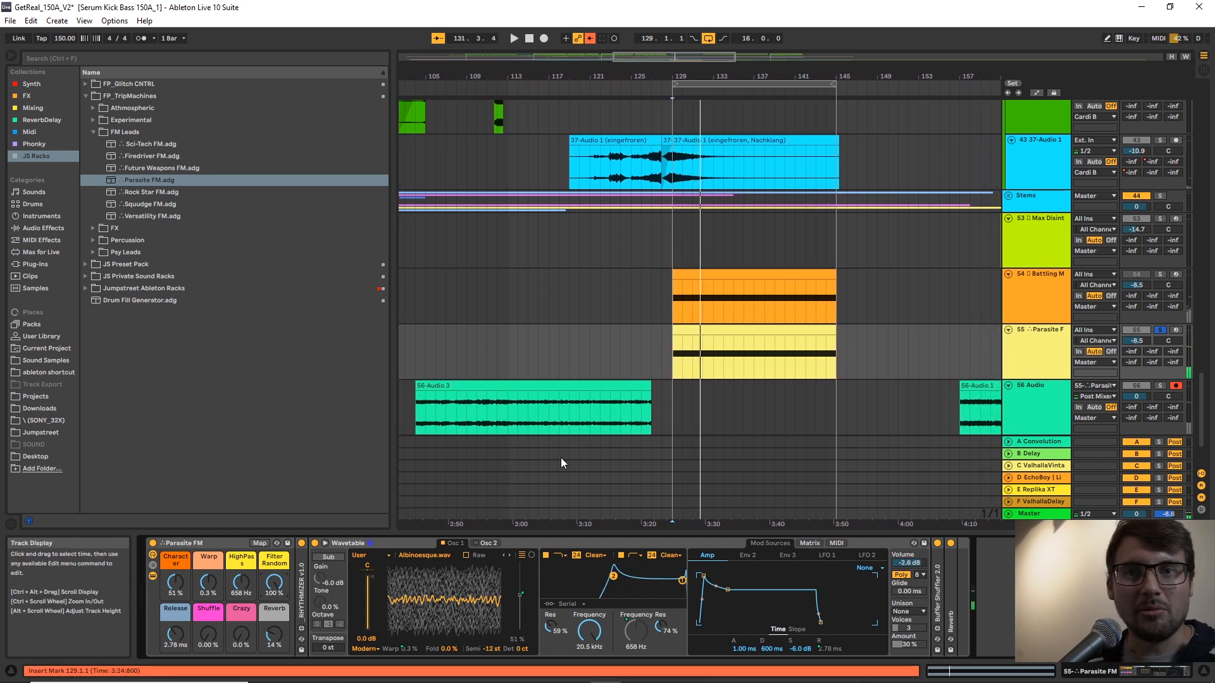
Set Filter Random to 0 % and lower HighPass to 128 Hz while auditioning the Parasite FM loop.
{"action": "left_click_drag", "start_coordinate": [271, 584], "coordinate": [270, 664]}
{"action": "key", "text": "space"}
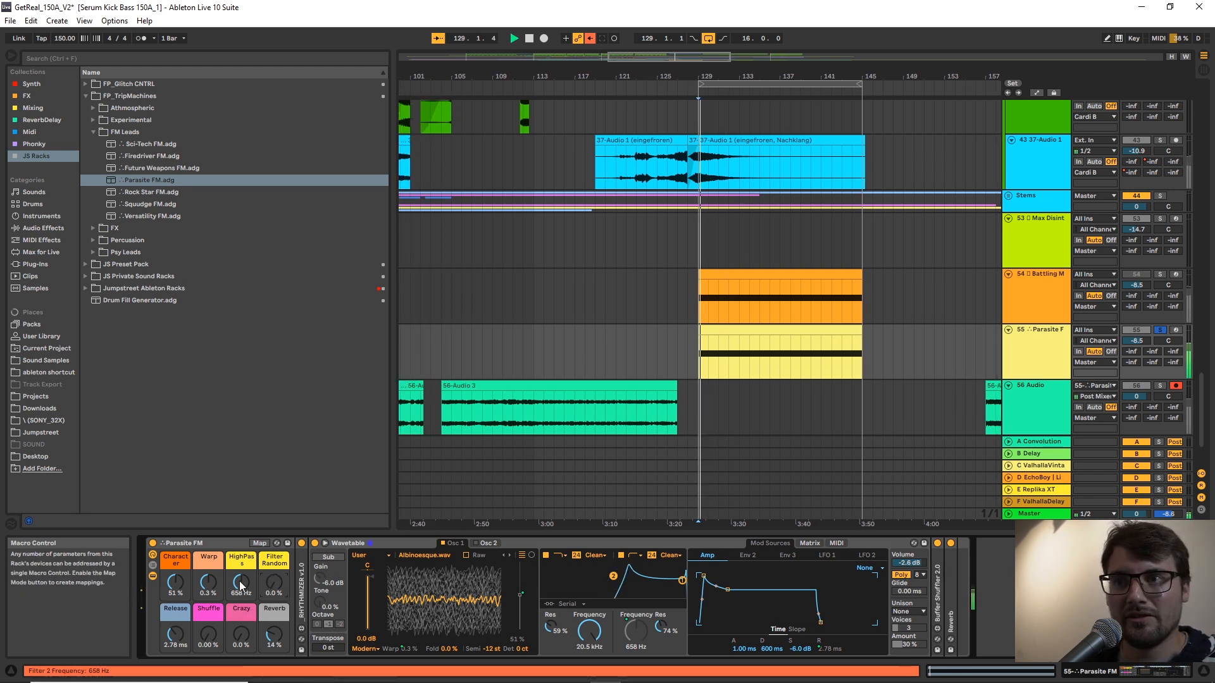
{"action": "mouse_move", "coordinate": [240, 580]}
{"action": "left_mouse_down"}
{"action": "mouse_move", "coordinate": [240, 601]}
{"action": "mouse_move", "coordinate": [241, 580]}
{"action": "left_mouse_up"}
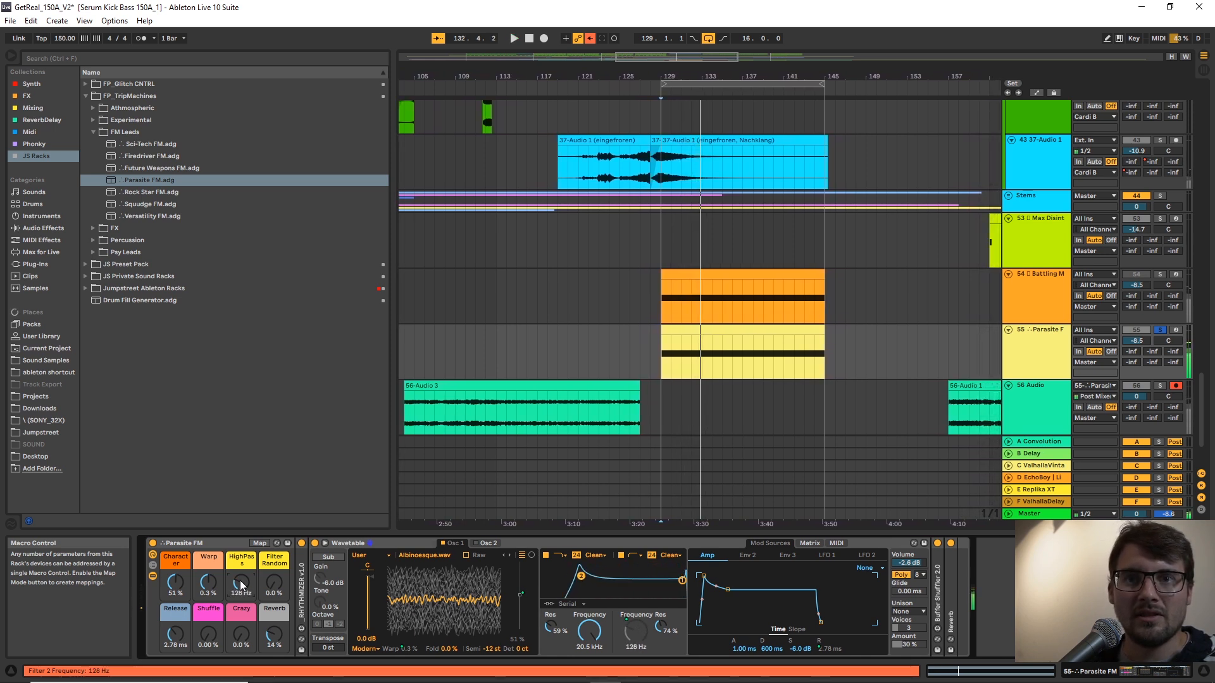
Raise Crazy to 100 % and HighPass to 964 Hz while replaying the Parasite FM loop, and stop playback.
{"action": "left_click_drag", "start_coordinate": [217, 635], "coordinate": [242, 604]}
{"action": "left_click_drag", "start_coordinate": [209, 634], "coordinate": [246, 625]}
{"action": "key", "text": "space"}
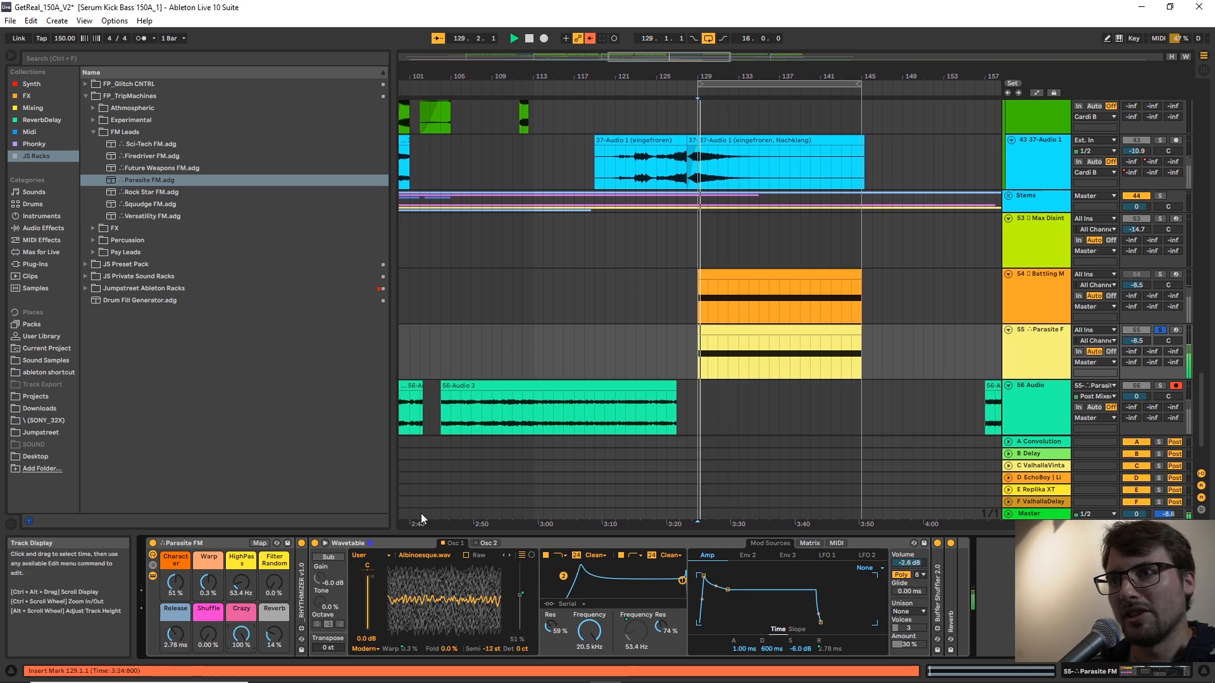
{"action": "mouse_move", "coordinate": [240, 583]}
{"action": "left_mouse_down"}
{"action": "mouse_move", "coordinate": [240, 565]}
{"action": "mouse_move", "coordinate": [241, 586]}
{"action": "left_mouse_up"}
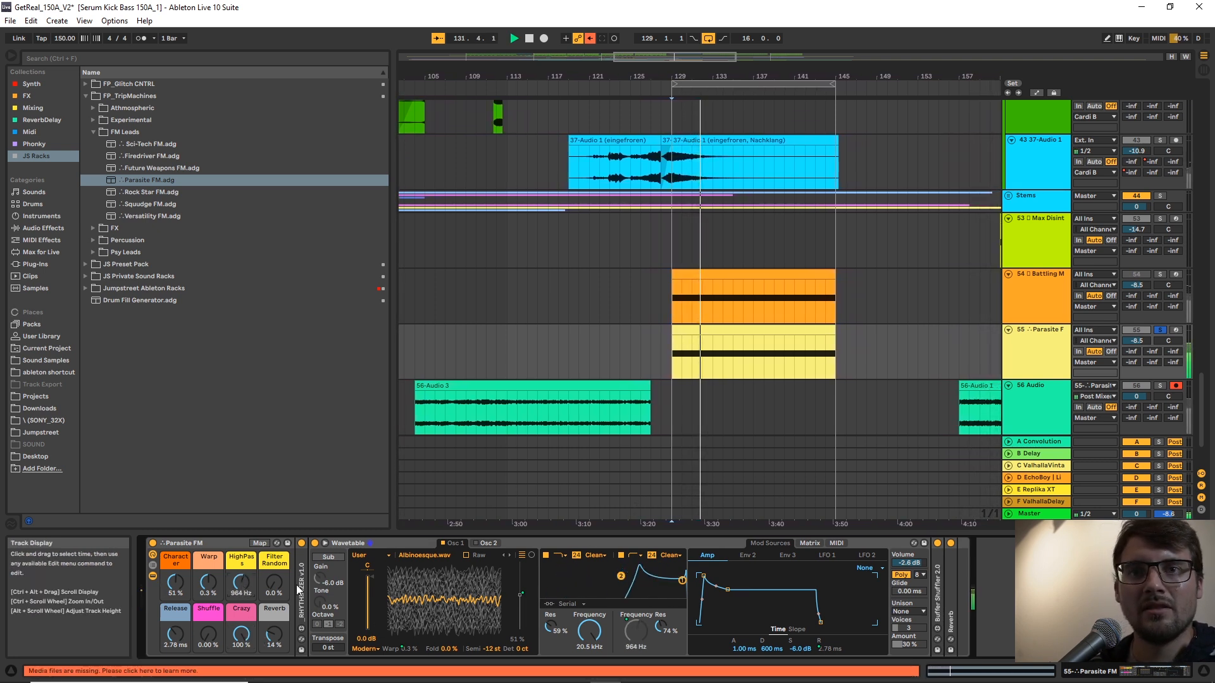
{"action": "key", "text": "space"}
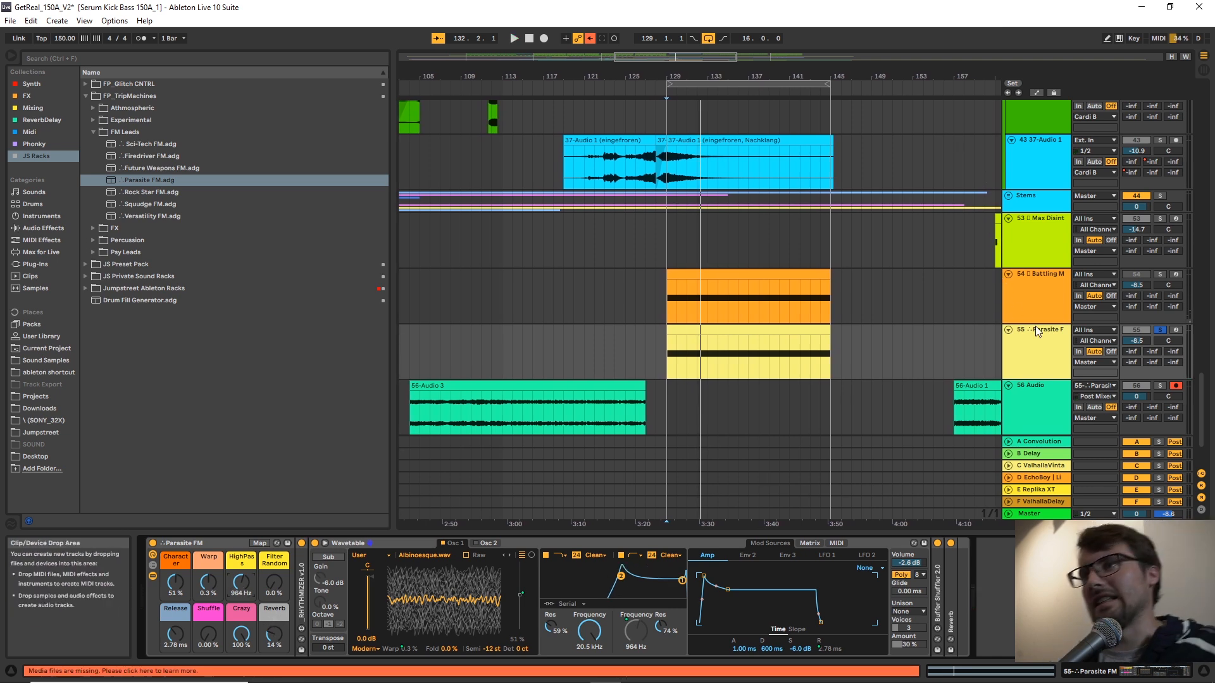
Replace the Parasite FM rack on track 55 with the Future Weapons FM rack.
{"action": "left_click", "coordinate": [1042, 342]}
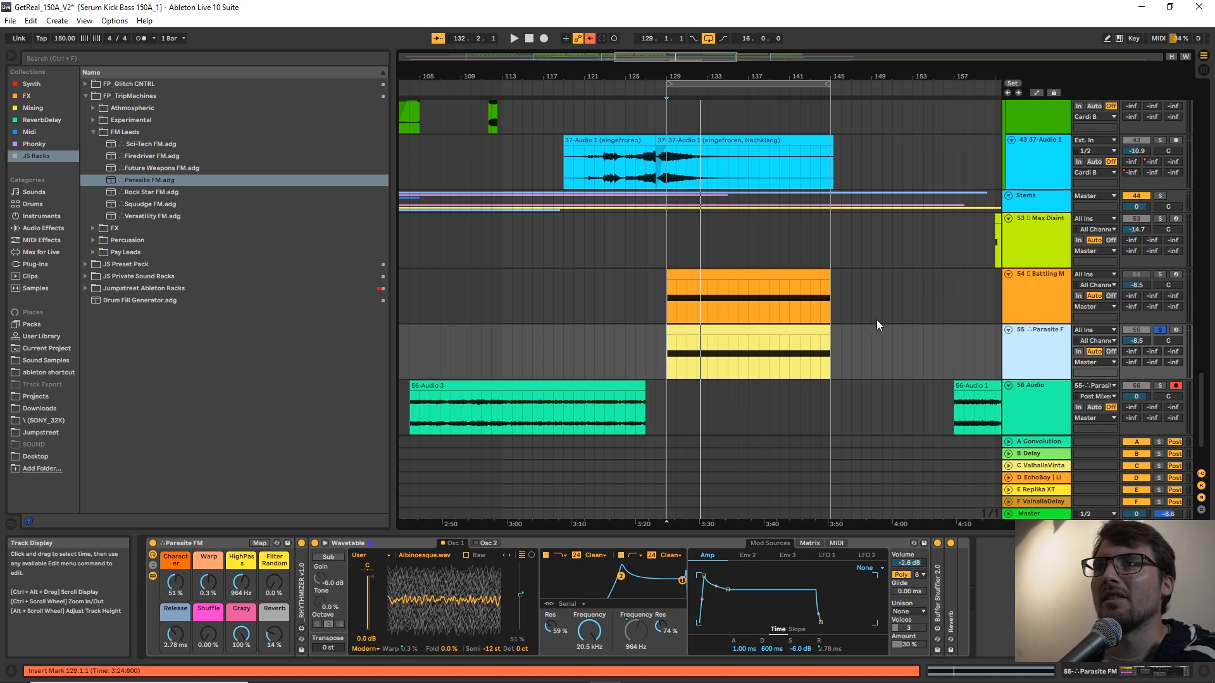
{"action": "left_click_drag", "start_coordinate": [764, 76], "coordinate": [720, 76]}
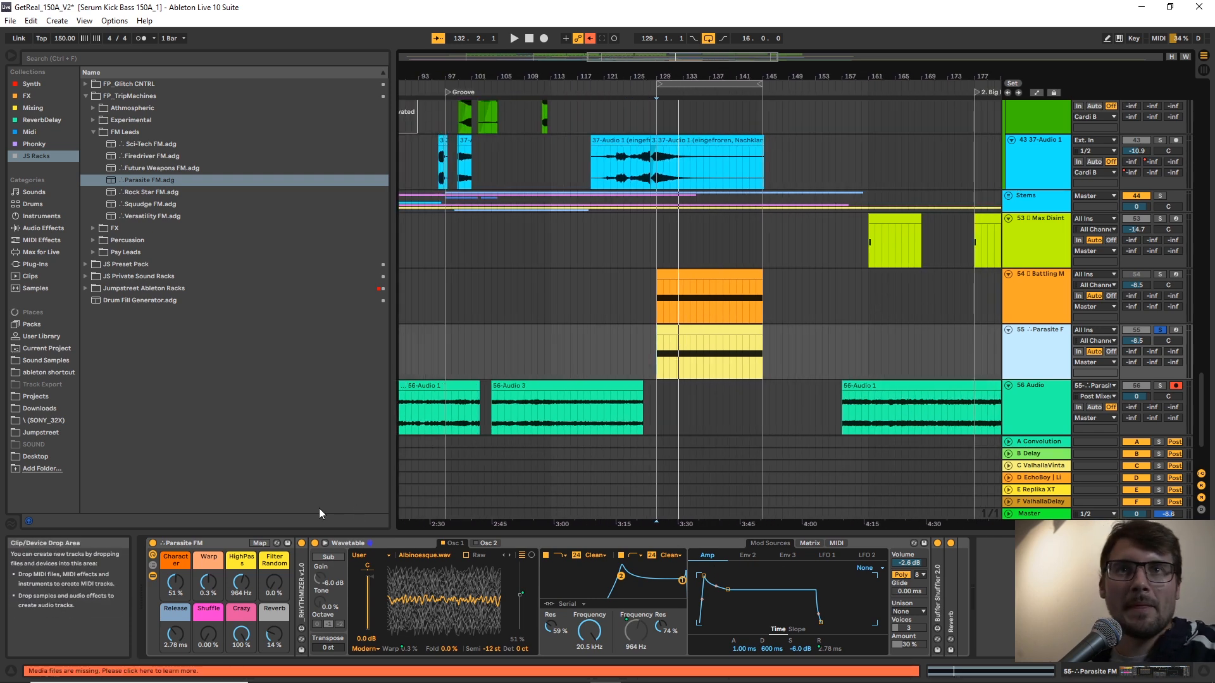
{"action": "left_click", "coordinate": [208, 543]}
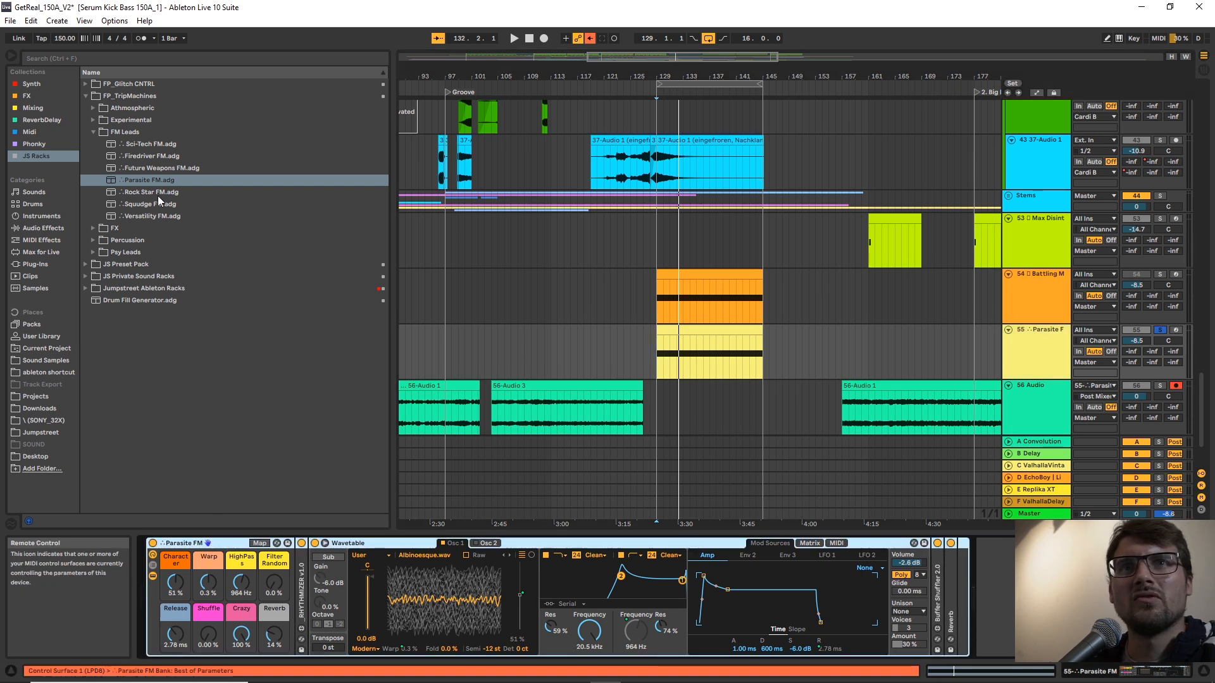
{"action": "key", "text": "Delete"}
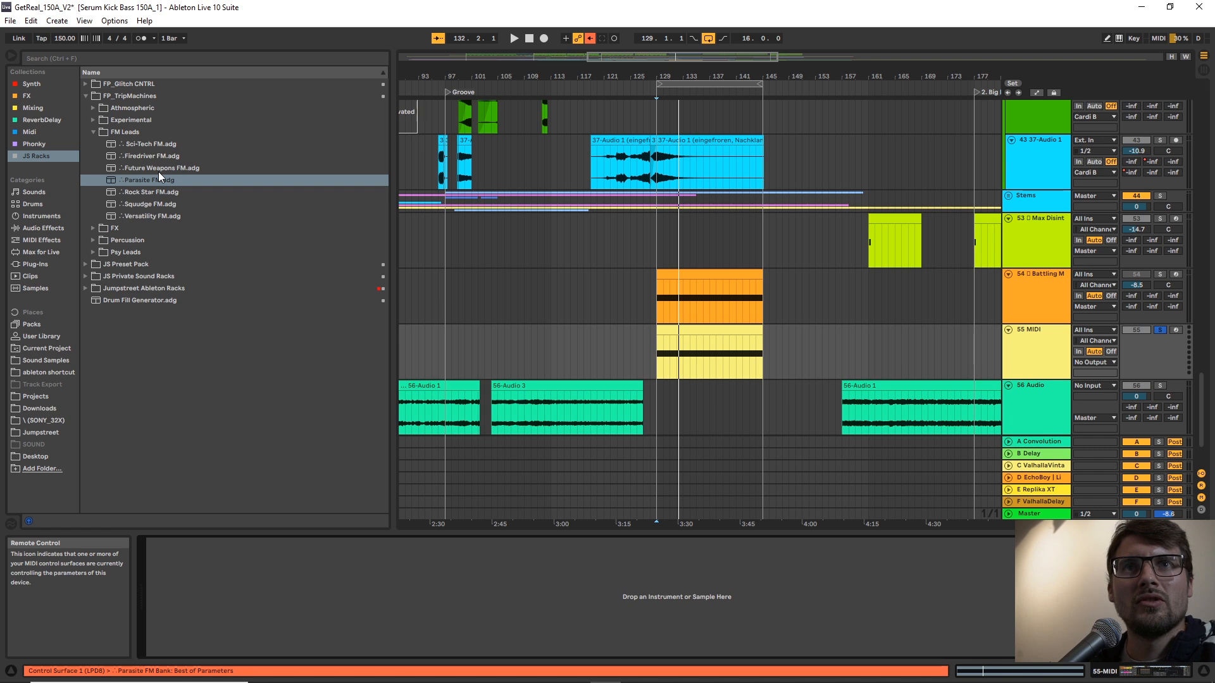
{"action": "left_click", "coordinate": [158, 170]}
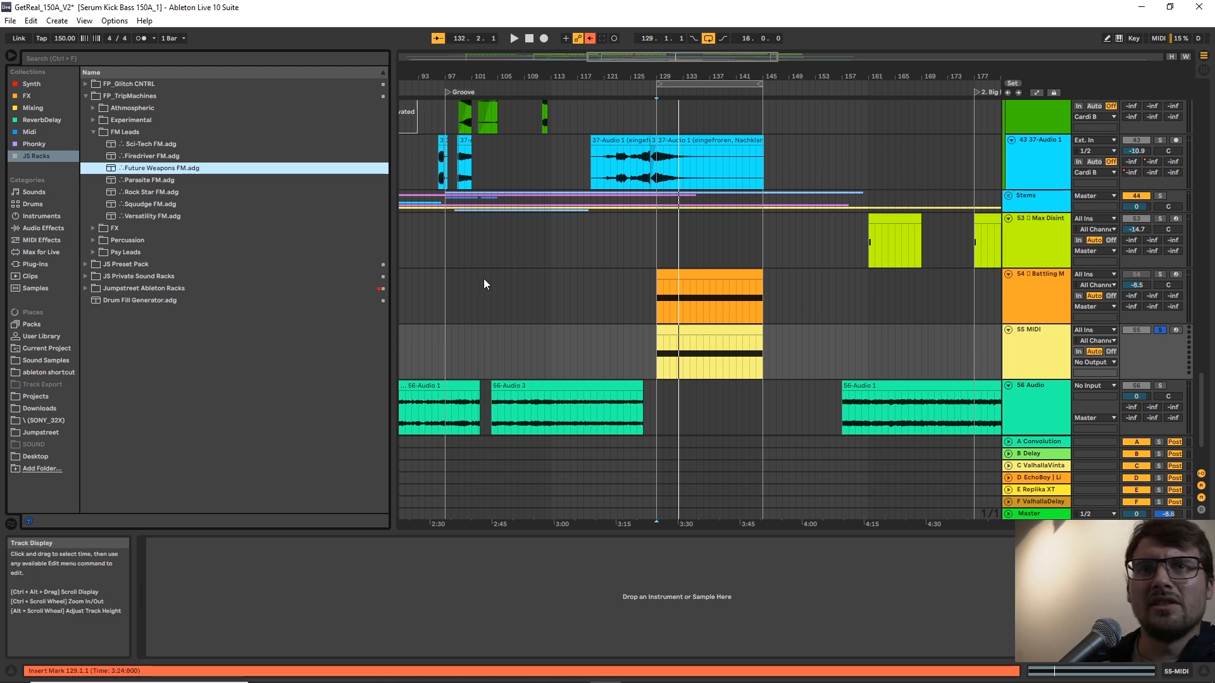
{"action": "double_click", "coordinate": [155, 166]}
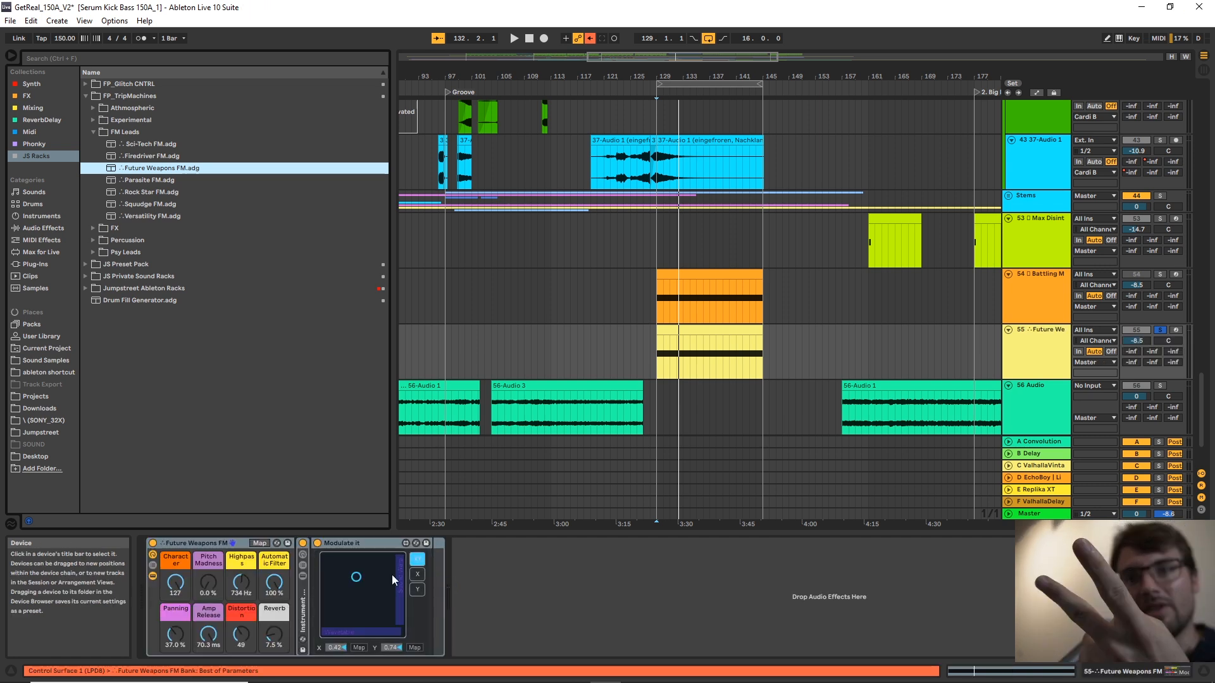
Set the Future Weapons FM rack's Automatic Filter to 0 %, Highpass to 1.34 kHz and Reverb to 0 %.
{"action": "left_click", "coordinate": [266, 559]}
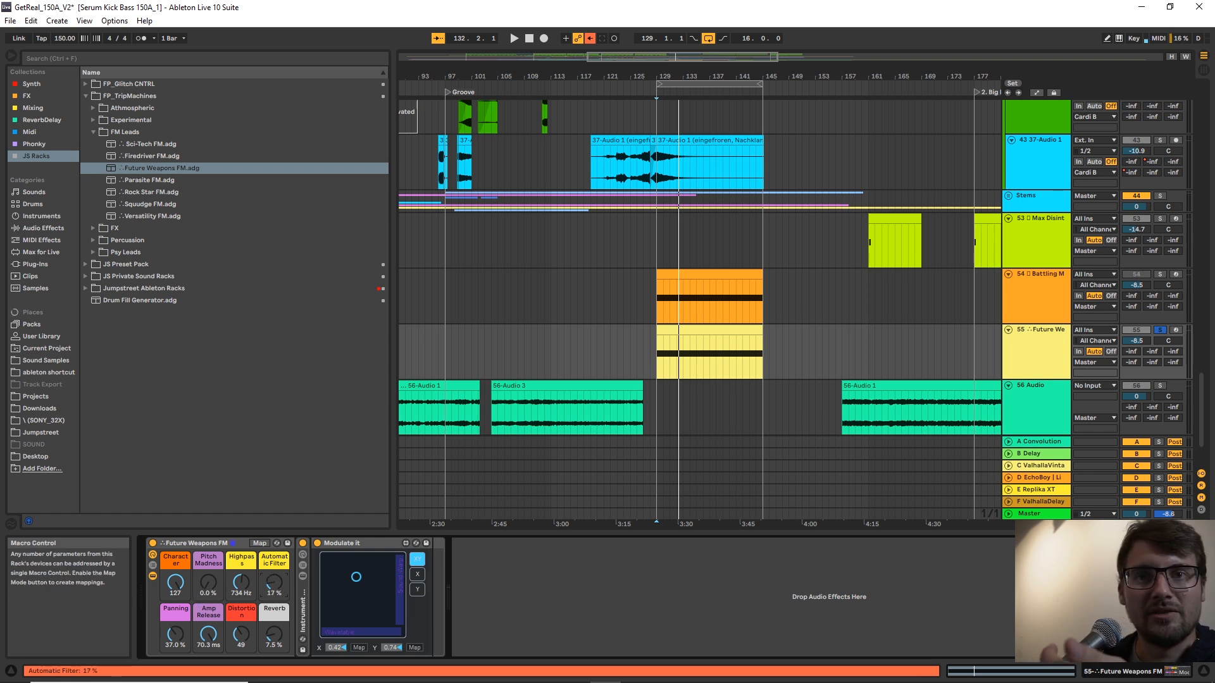
{"action": "left_click_drag", "start_coordinate": [274, 585], "coordinate": [236, 564]}
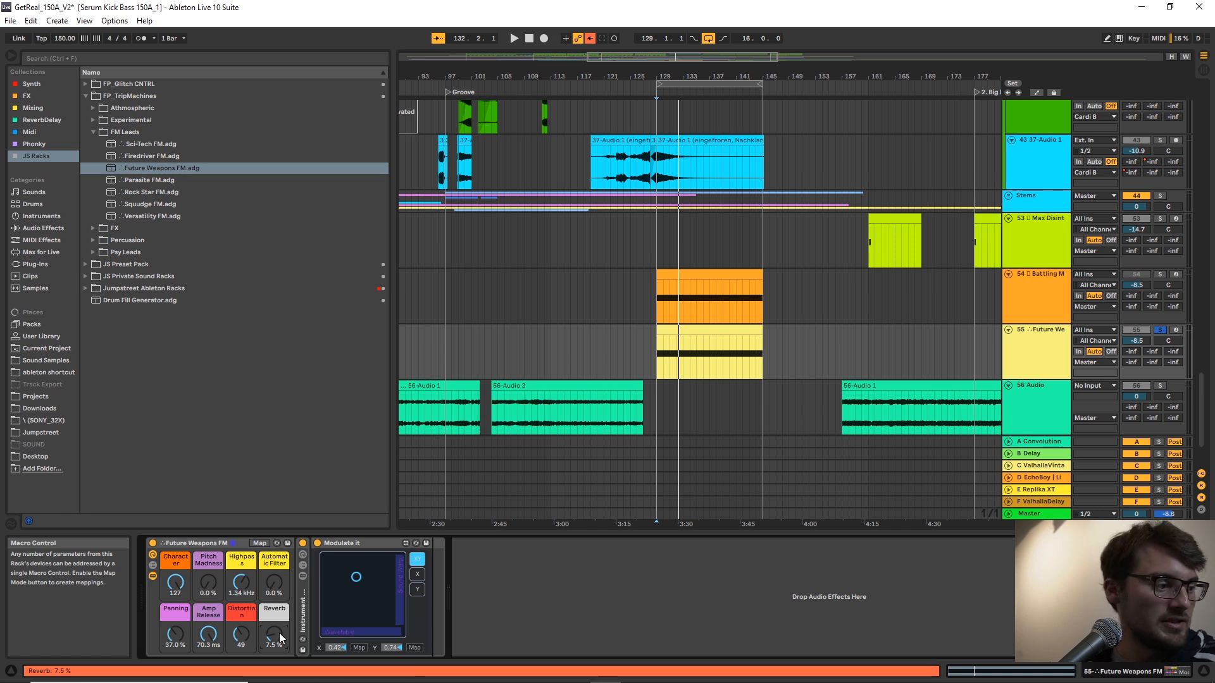
{"action": "left_click_drag", "start_coordinate": [279, 633], "coordinate": [279, 642]}
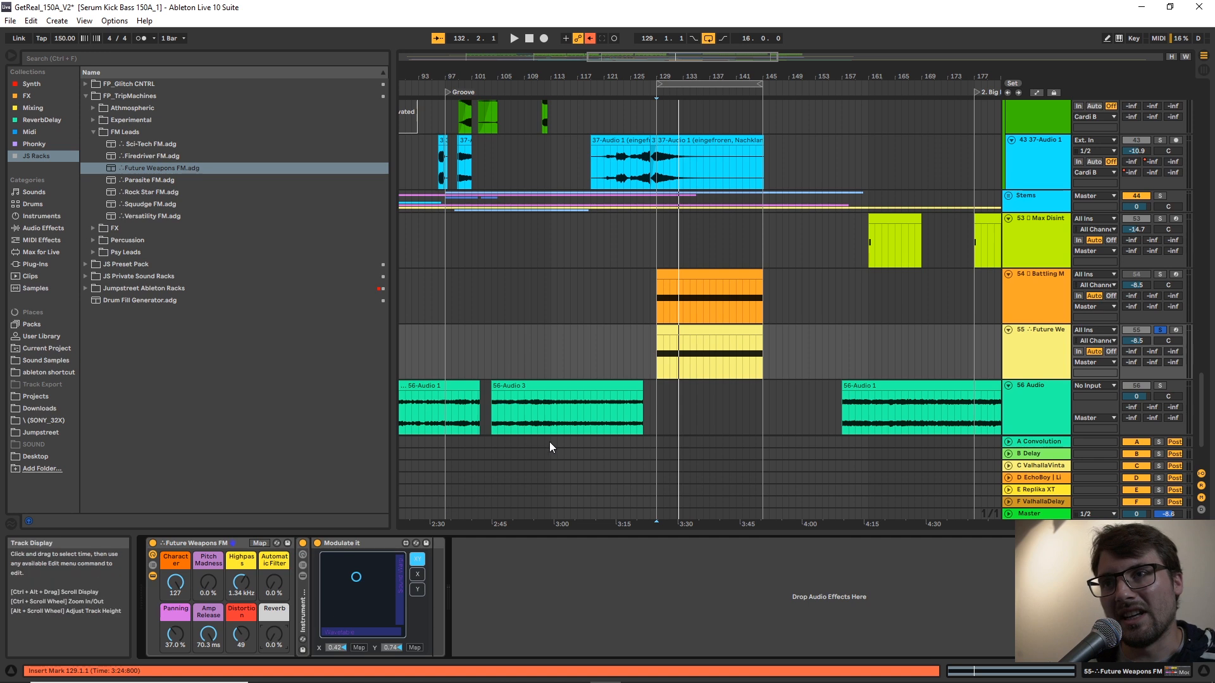
Audition the recorded take on track 56 in solo from bar 119, and return the insert marker to bar 129 on track 55.
{"action": "left_click", "coordinate": [601, 420]}
{"action": "left_click", "coordinate": [696, 352]}
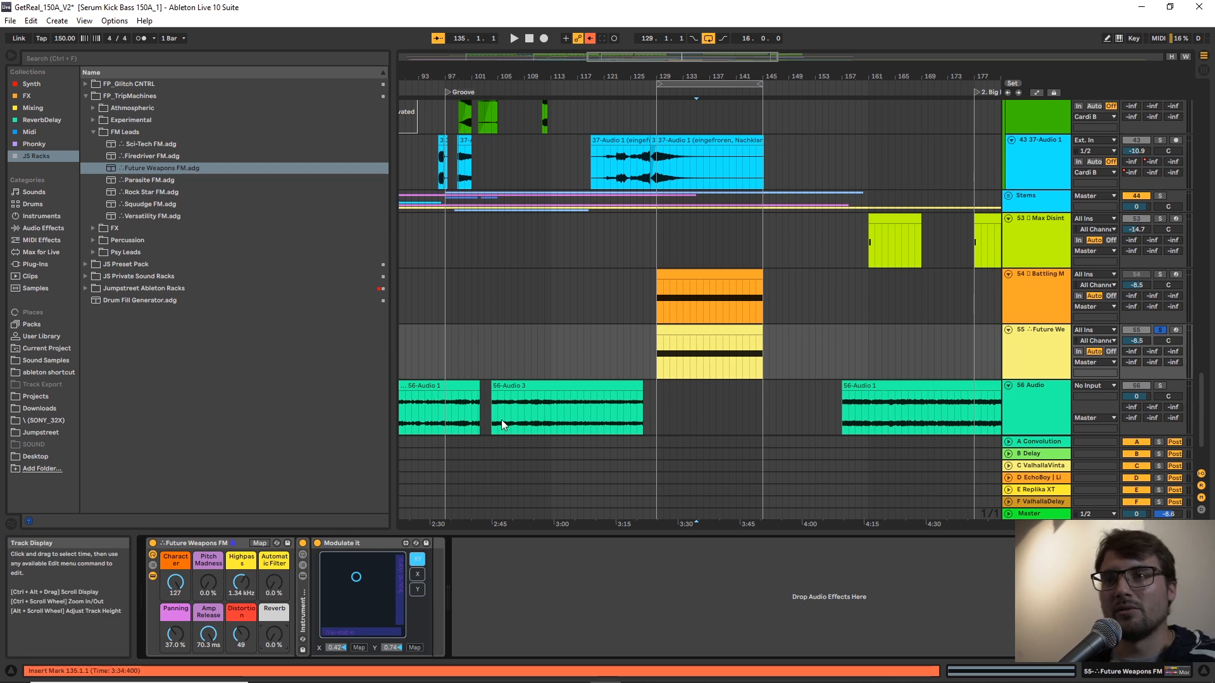
{"action": "left_click", "coordinate": [591, 410]}
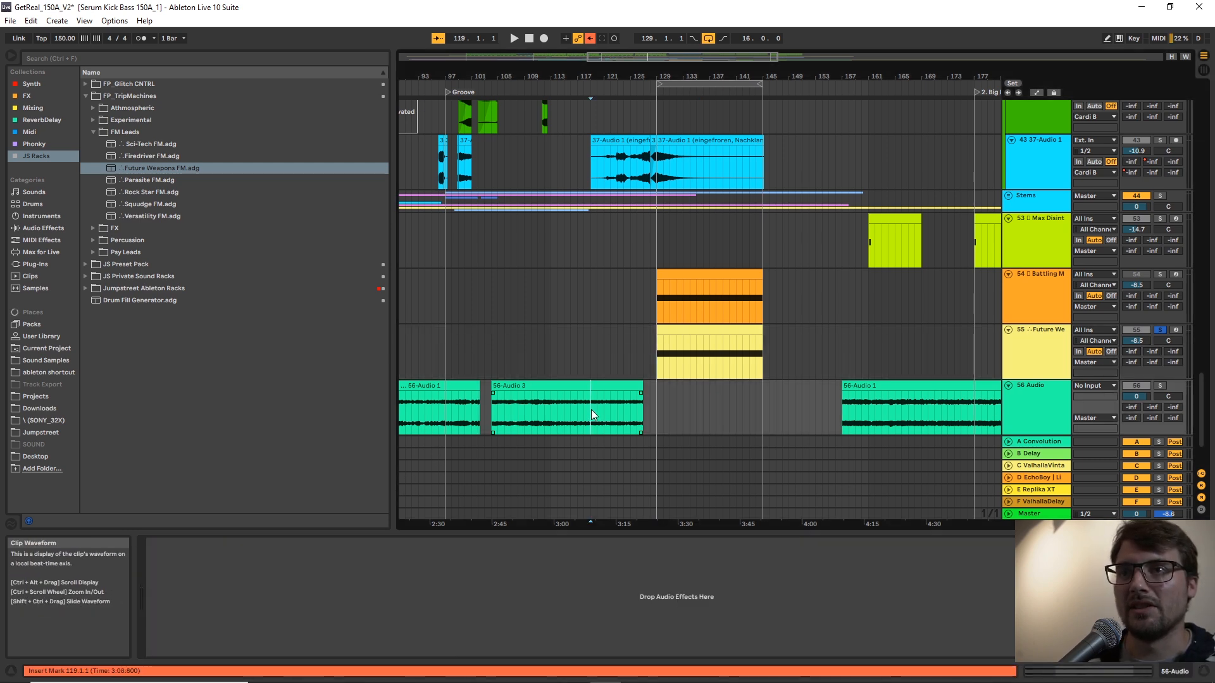
{"action": "key", "text": "space"}
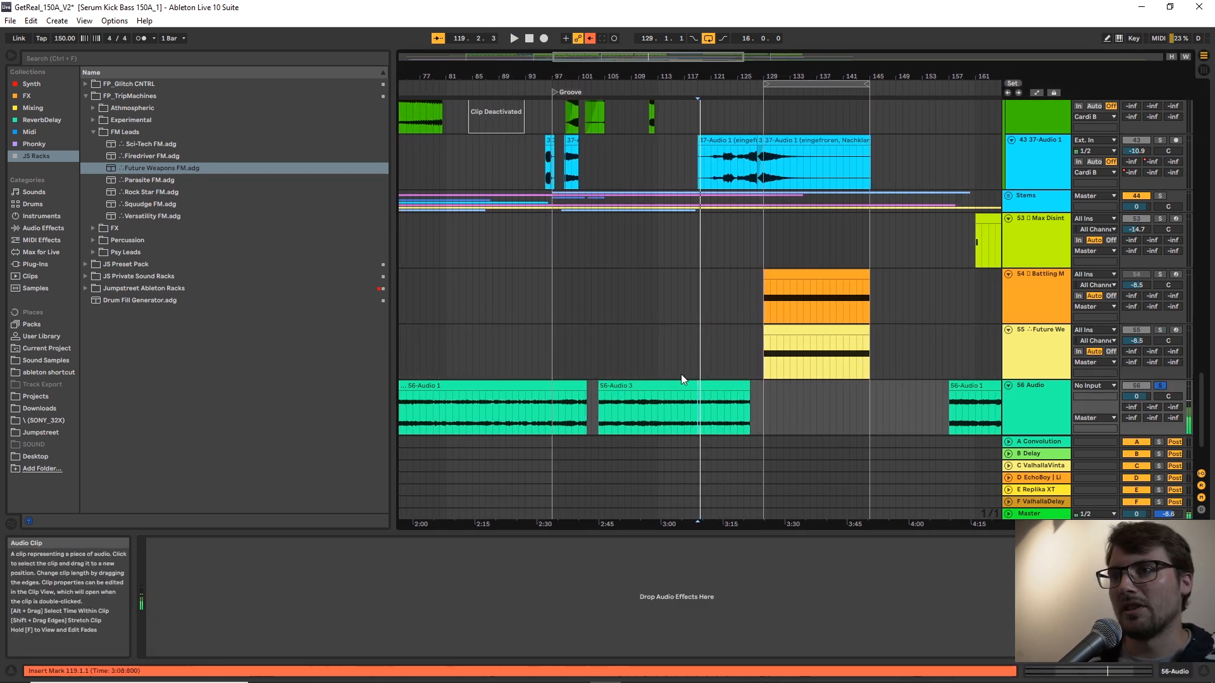
{"action": "key", "text": "space"}
{"action": "left_click", "coordinate": [764, 352]}
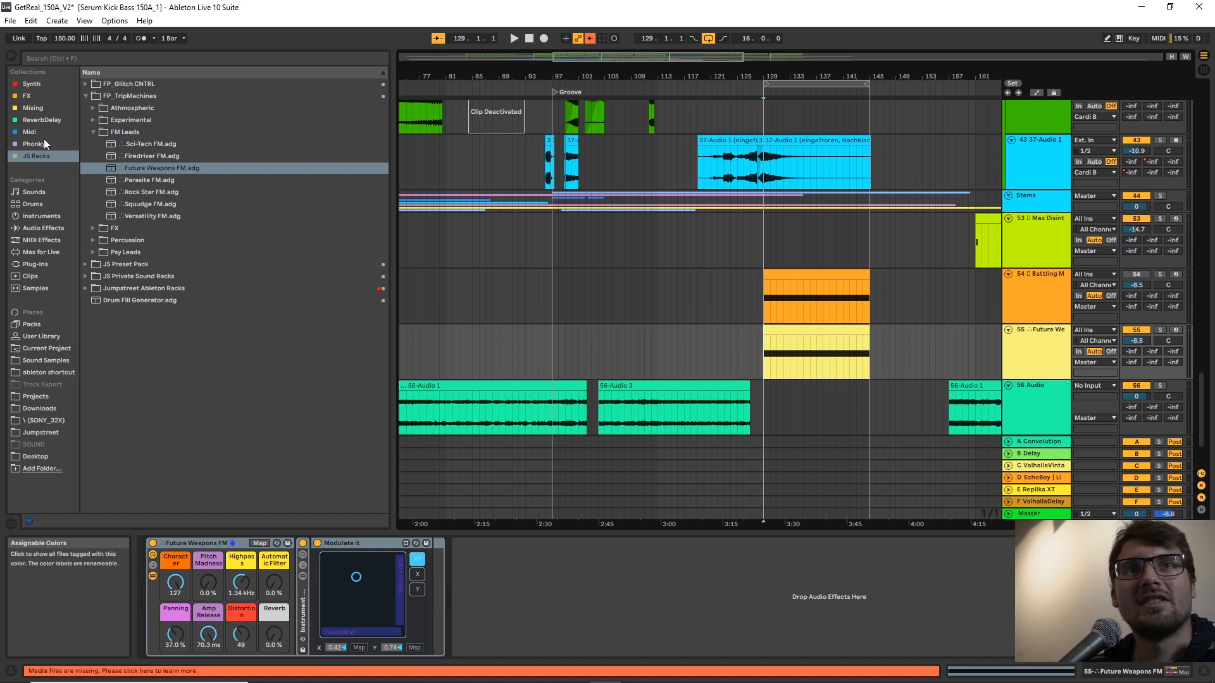
Look through the Synth, FX, Mixing and ReverbDelay collections to review the tagged instruments and effects.
{"action": "left_click", "coordinate": [33, 84]}
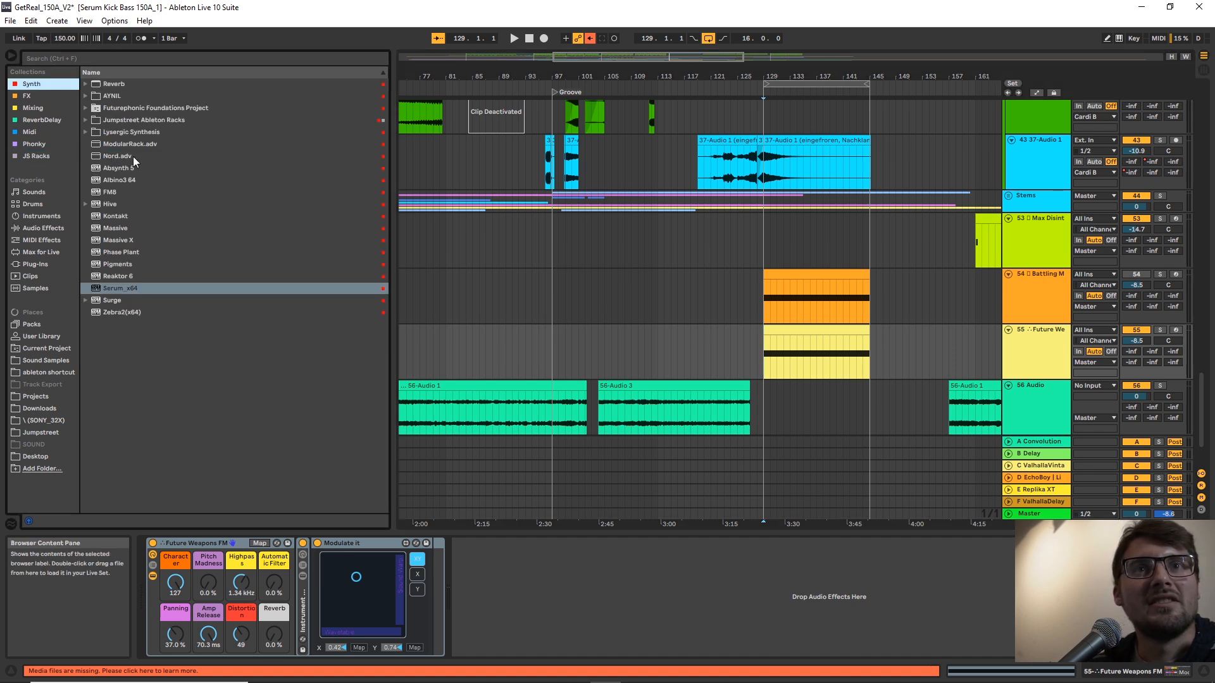
{"action": "left_click", "coordinate": [127, 287]}
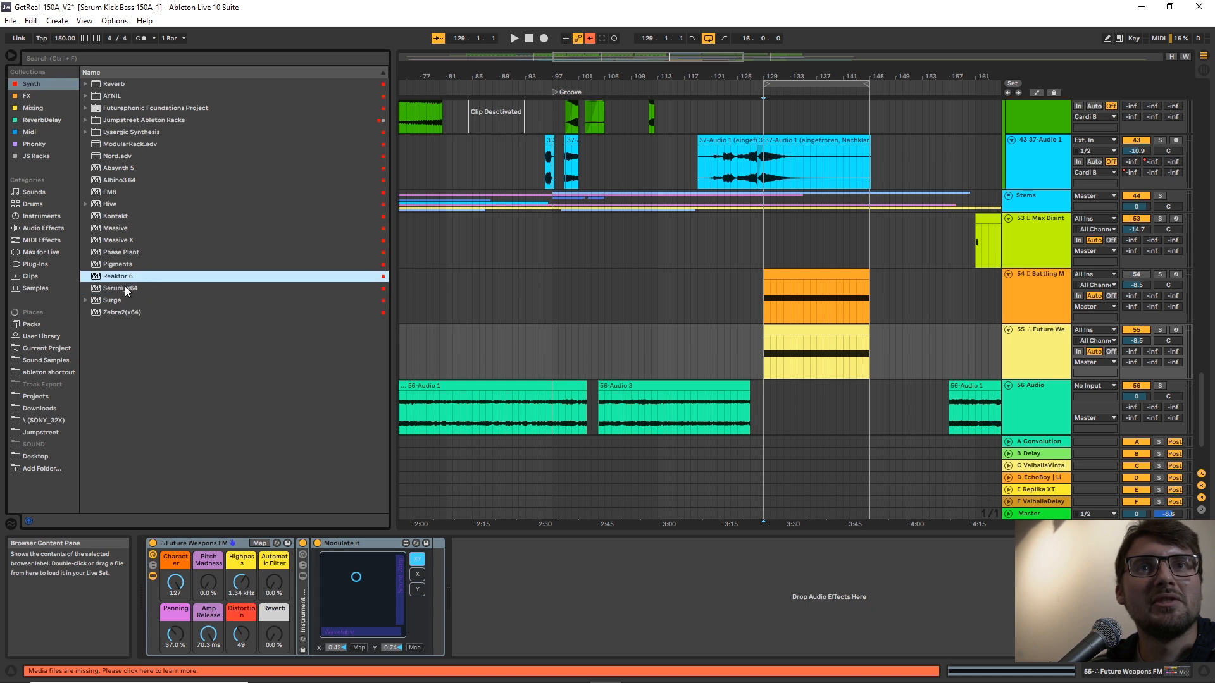
{"action": "left_click", "coordinate": [26, 97]}
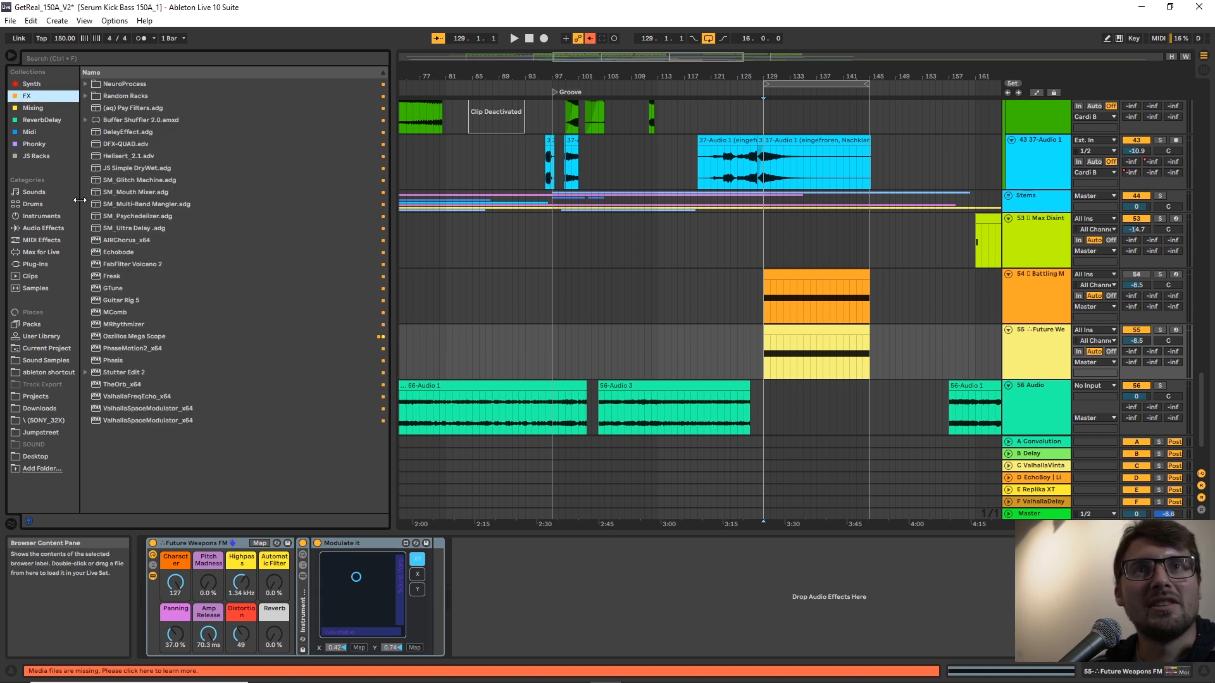
{"action": "left_click", "coordinate": [40, 108]}
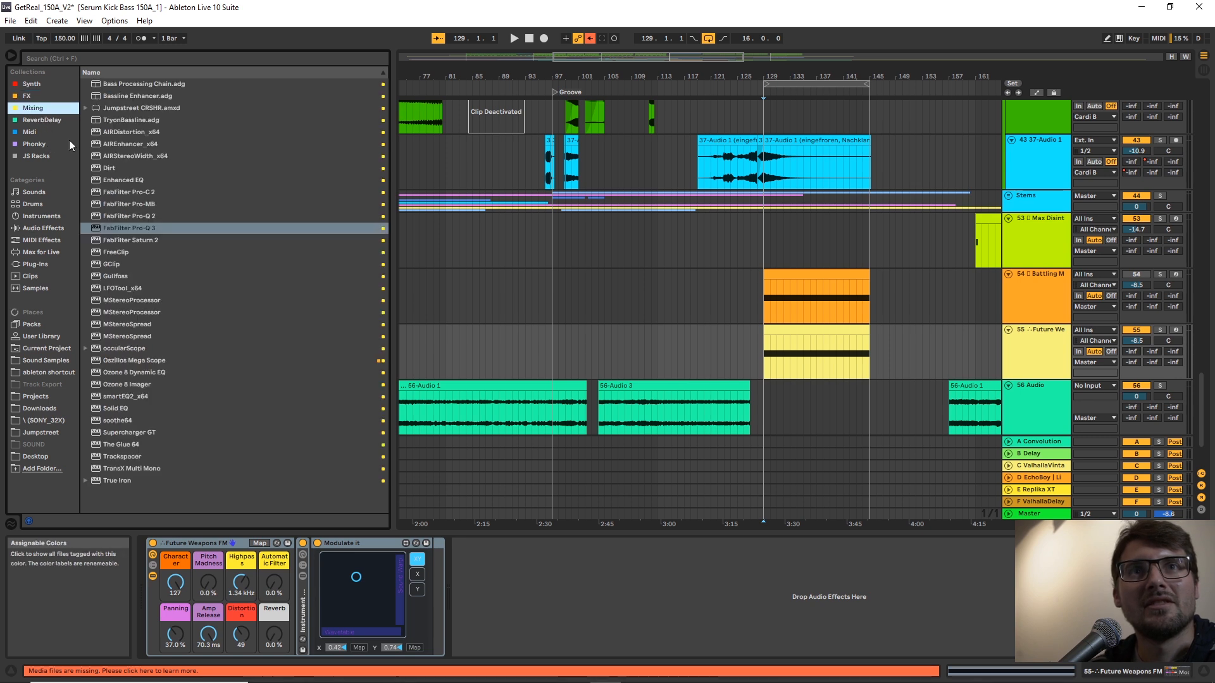
{"action": "left_click", "coordinate": [143, 232]}
{"action": "left_click", "coordinate": [132, 189]}
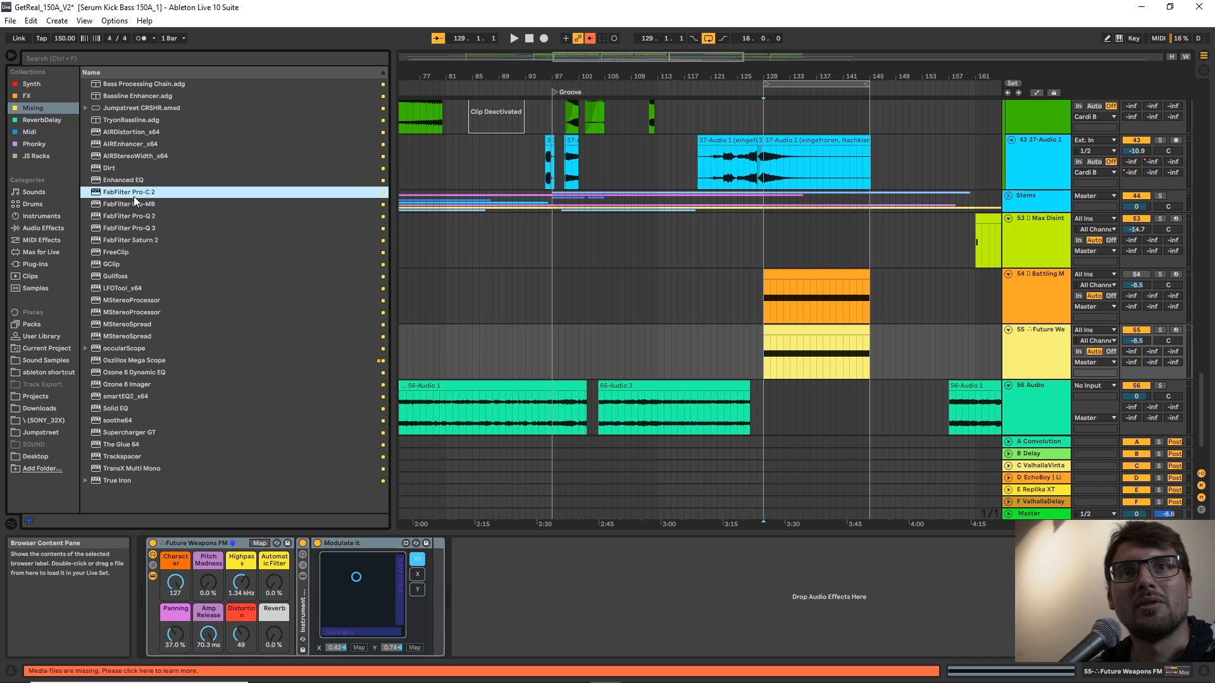
{"action": "left_click", "coordinate": [40, 119]}
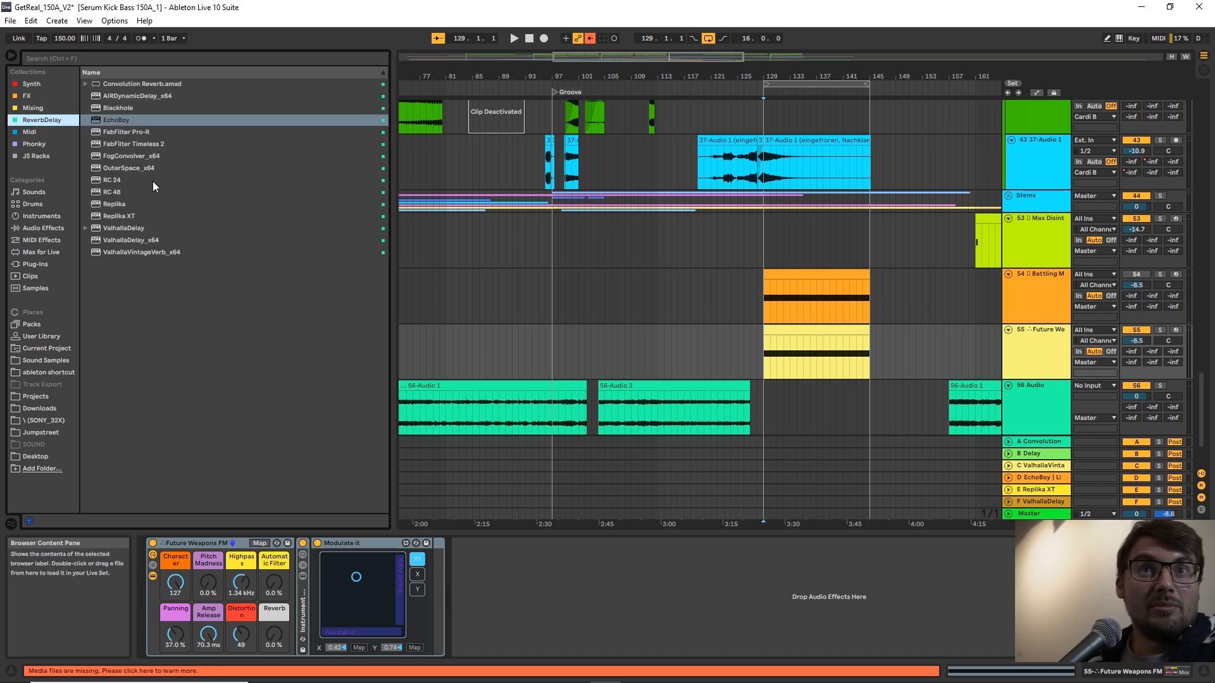
{"action": "left_click", "coordinate": [157, 203]}
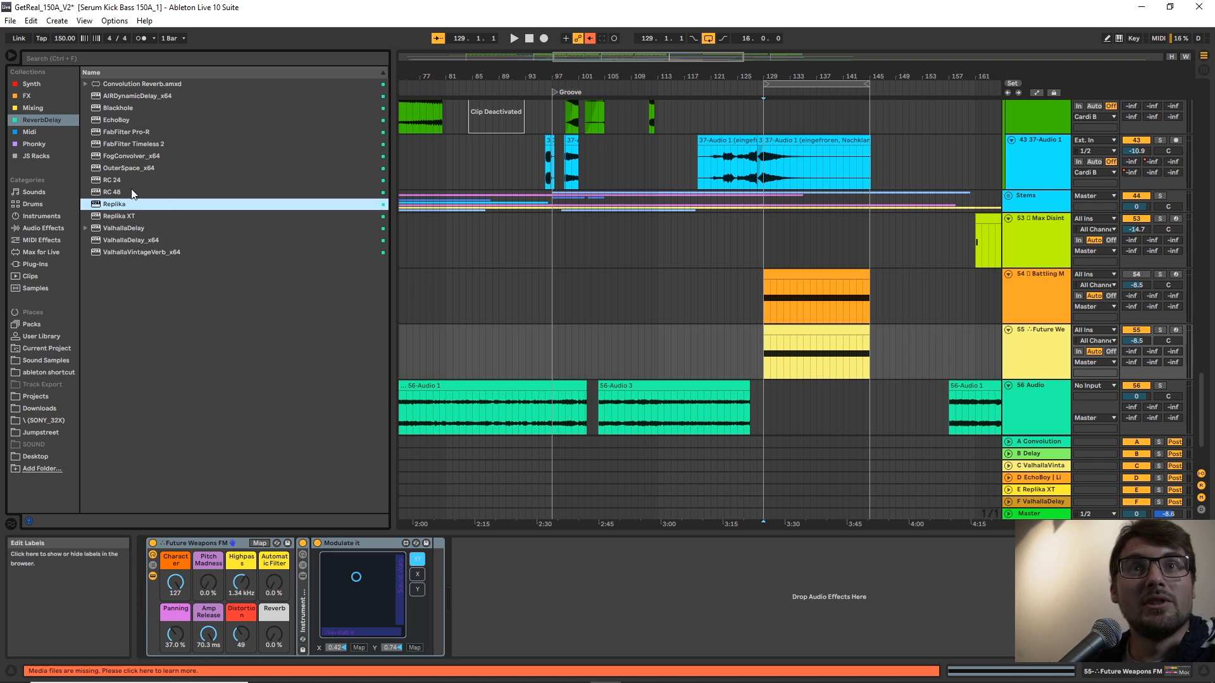
Look through the Midi, Phonky and JS Racks collections, and collapse the FM Leads folder.
{"action": "left_click", "coordinate": [37, 132]}
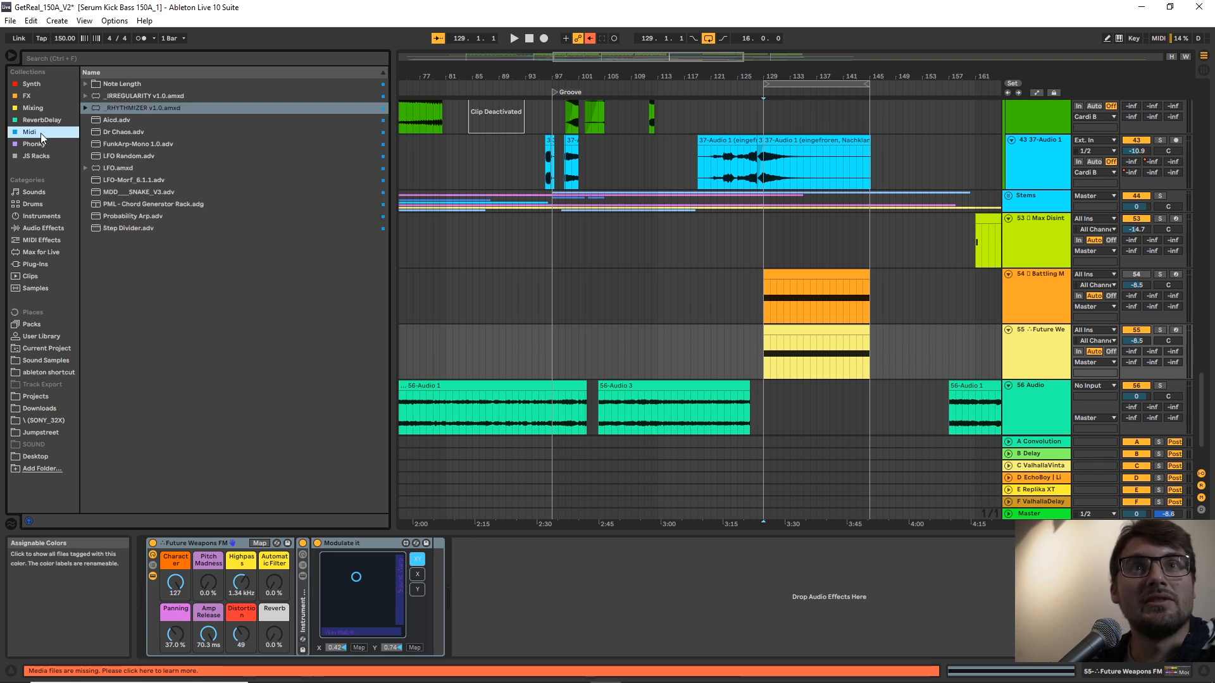
{"action": "left_click", "coordinate": [123, 105]}
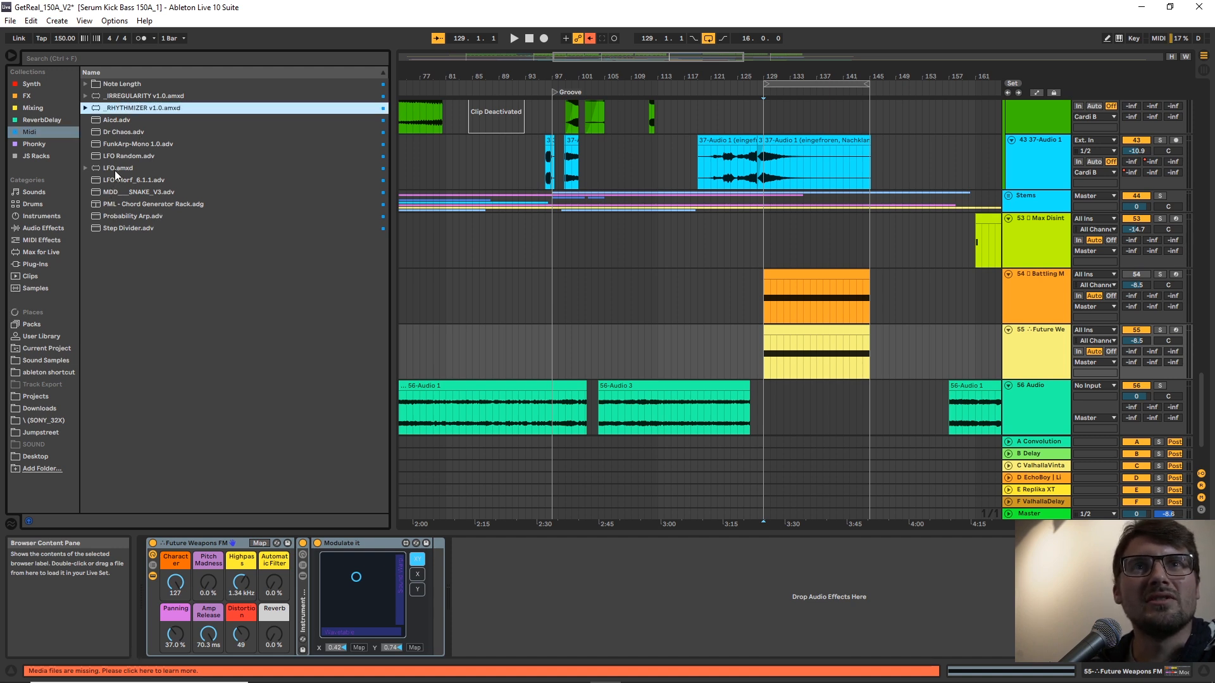
{"action": "left_click", "coordinate": [36, 143]}
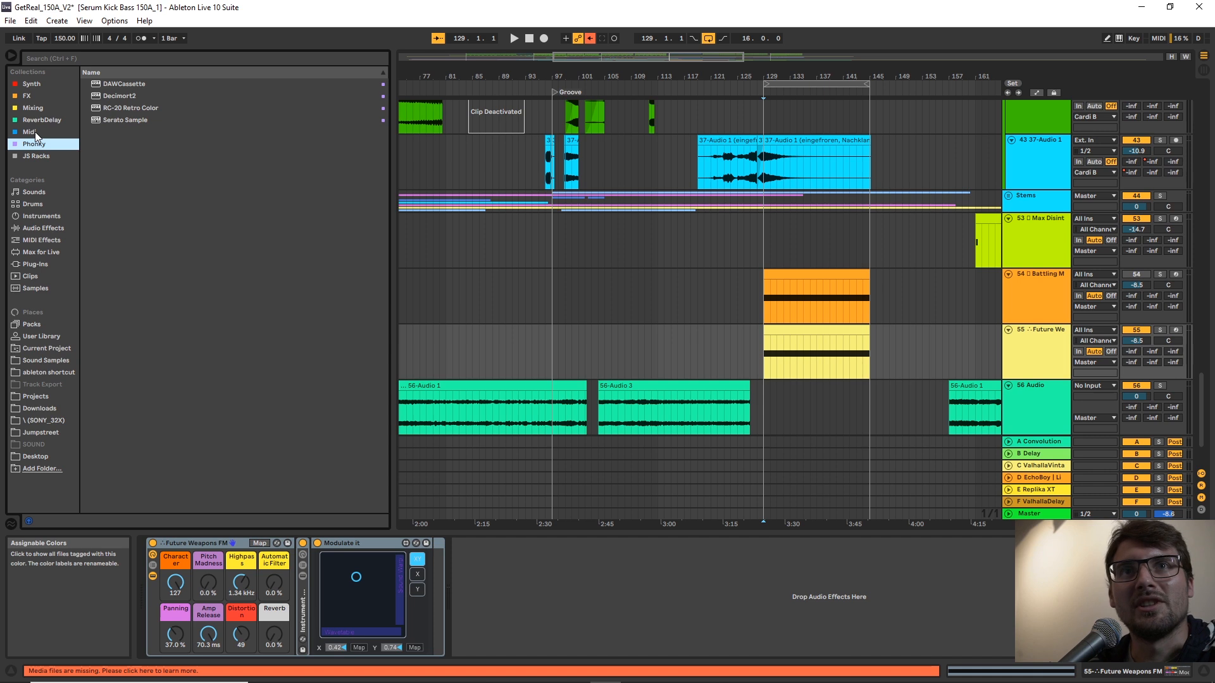
{"action": "left_click", "coordinate": [35, 132]}
{"action": "left_click", "coordinate": [38, 158]}
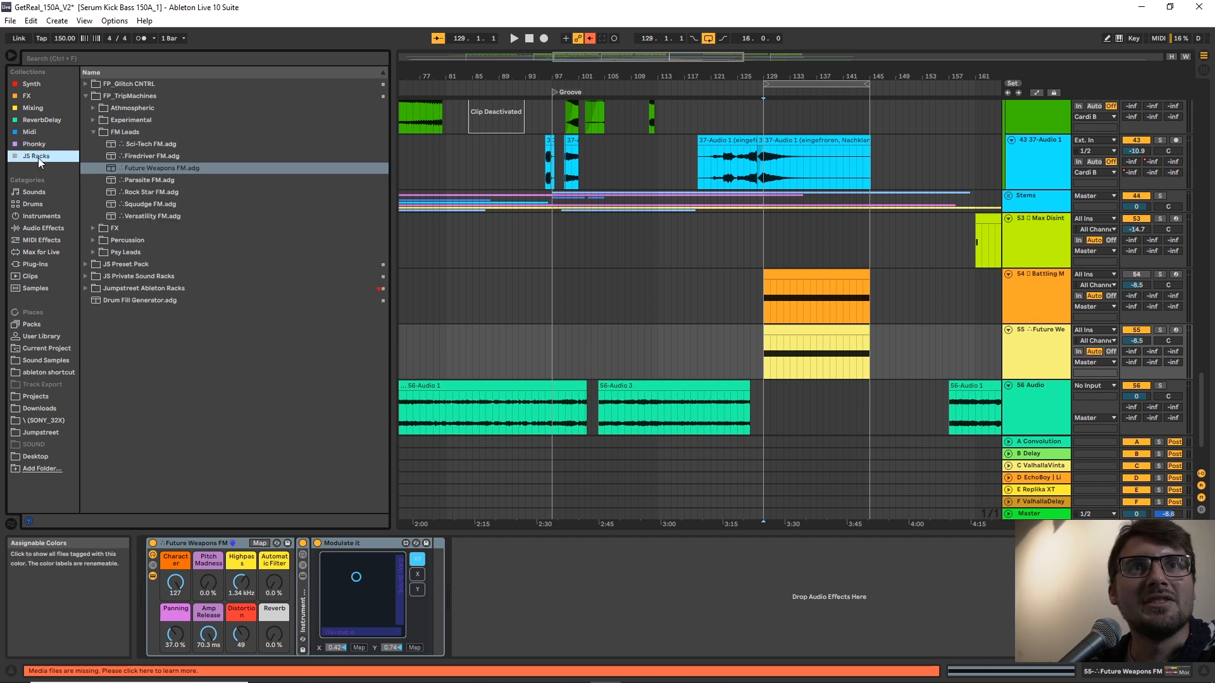
{"action": "left_click", "coordinate": [94, 132]}
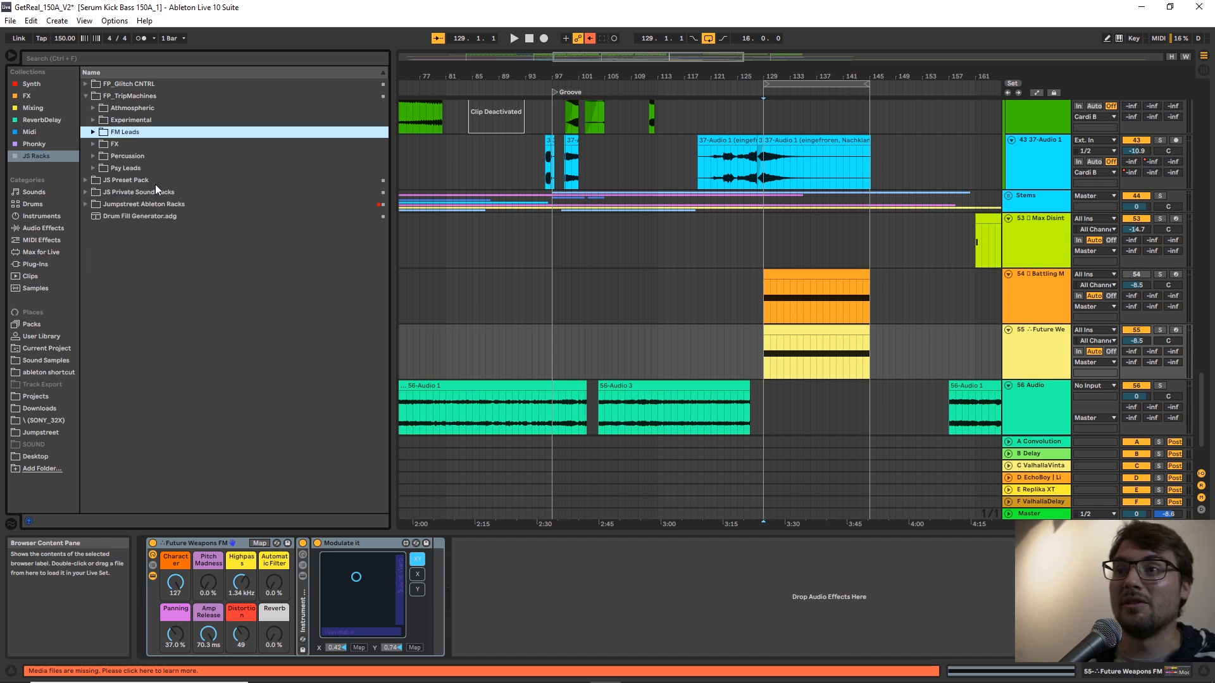
Select the Future Weapons FM clip on track 55 and audition it in solo from bar 129.
{"action": "left_click", "coordinate": [833, 328]}
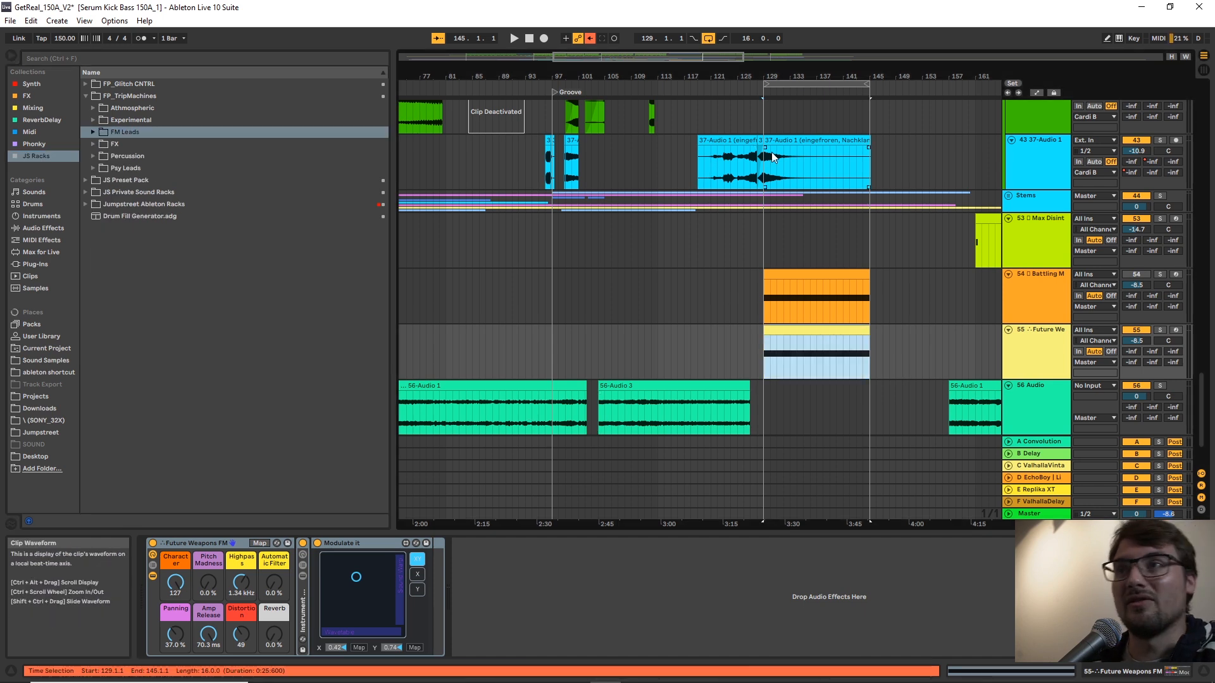
{"action": "left_click_drag", "start_coordinate": [821, 70], "coordinate": [759, 120]}
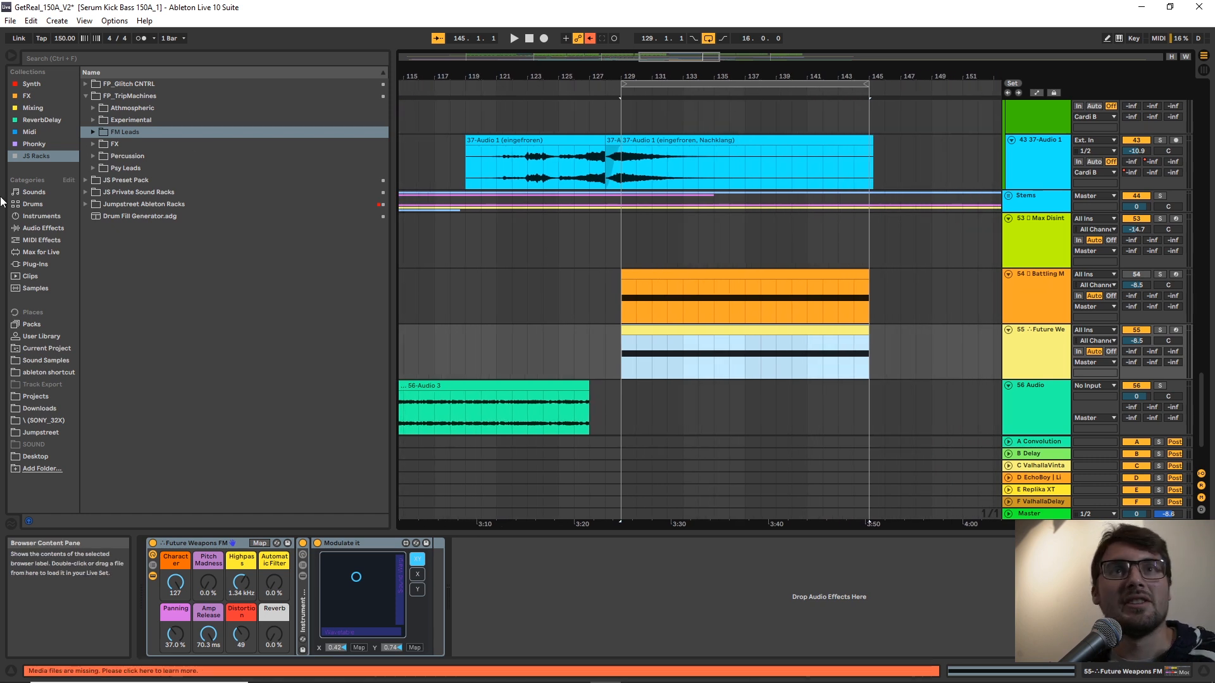
{"action": "left_click", "coordinate": [38, 96]}
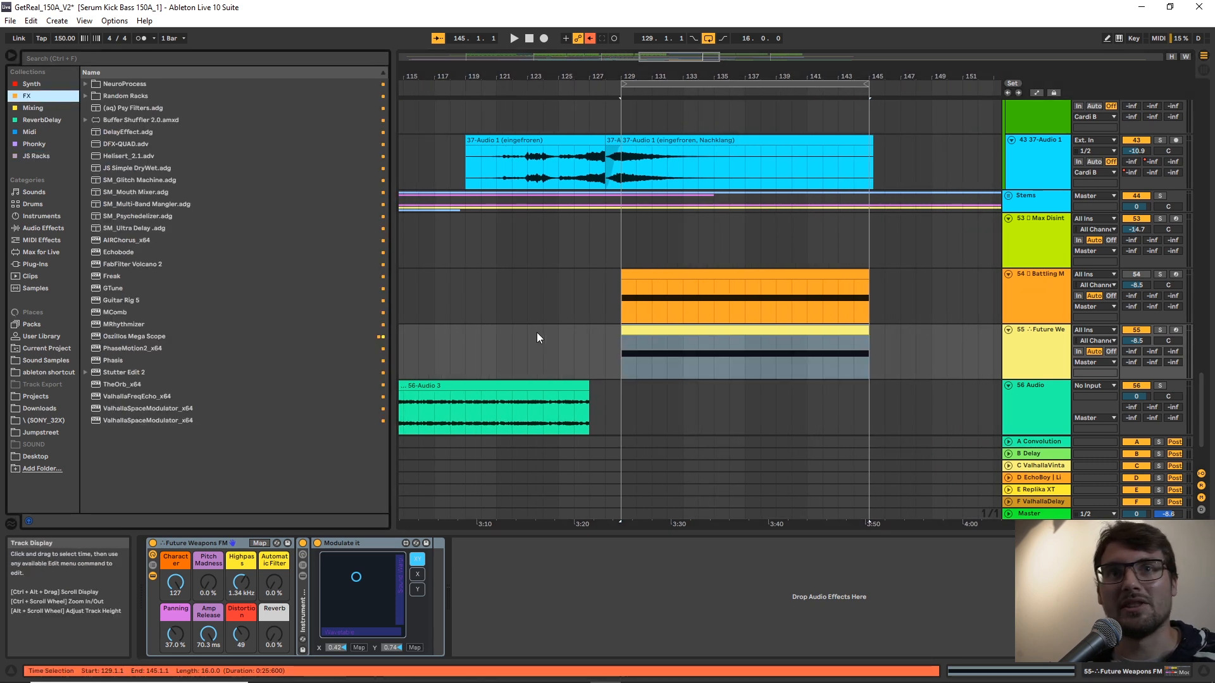
{"action": "left_click", "coordinate": [36, 153]}
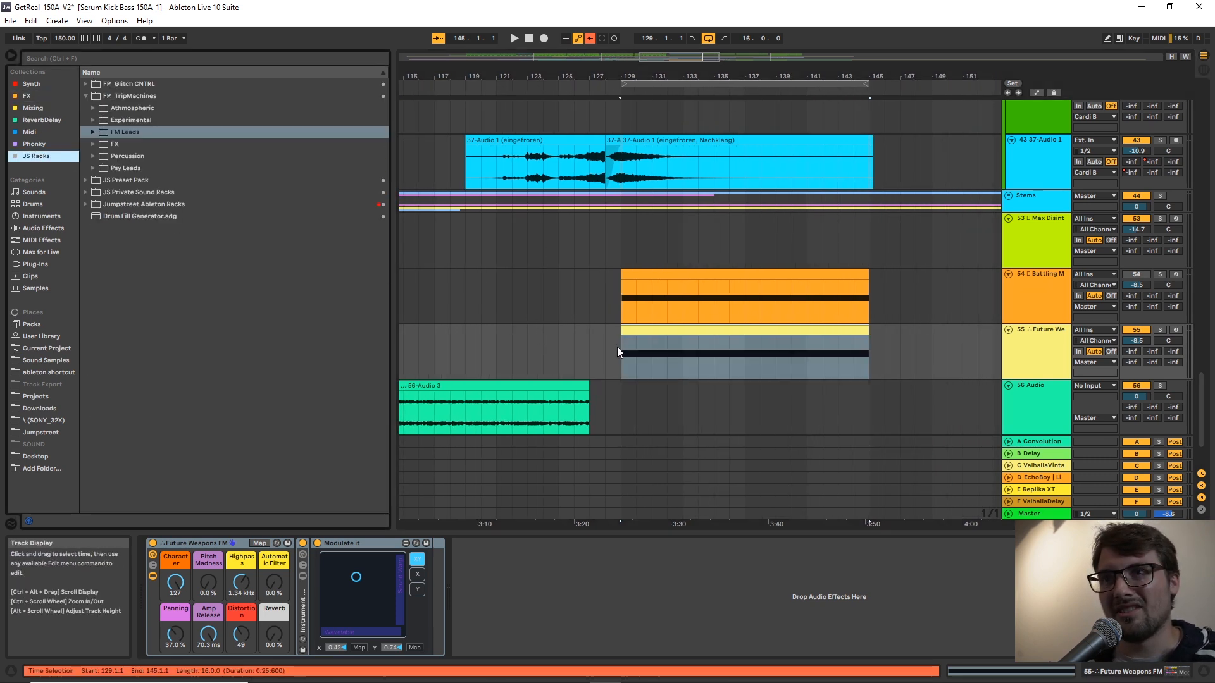
{"action": "left_click", "coordinate": [629, 360]}
{"action": "scroll", "coordinate": [637, 356], "scroll_direction": "left", "scroll_amount": 3}
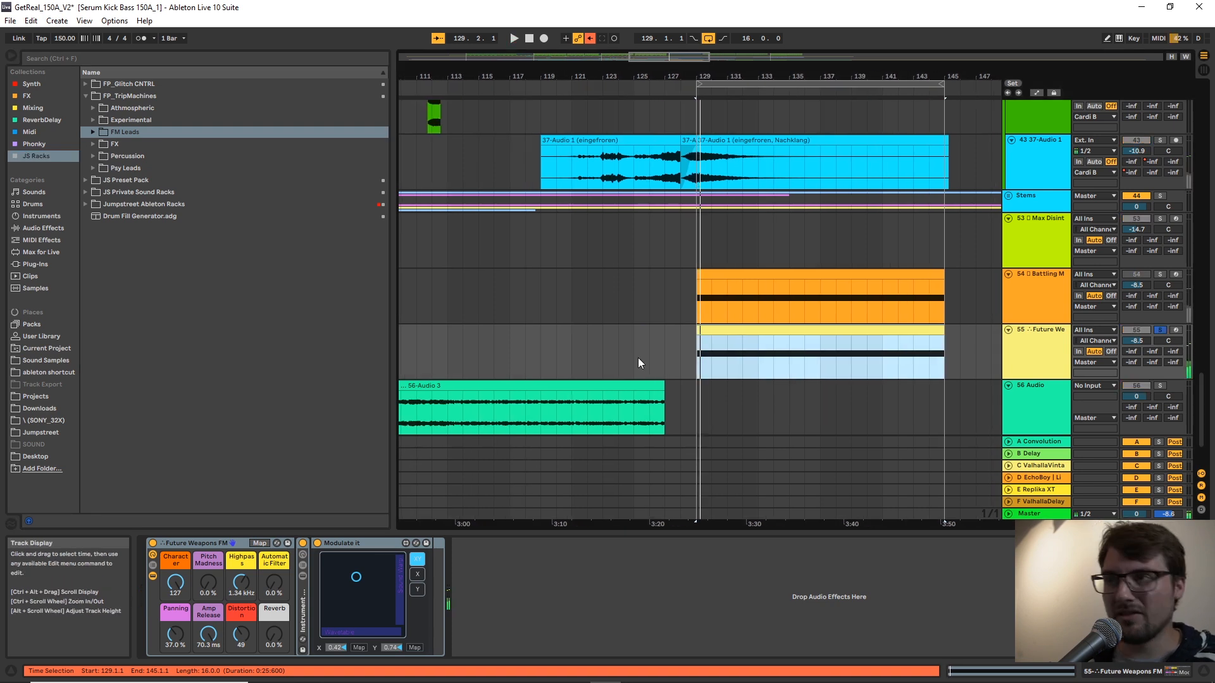
Set the Future Weapons FM rack's Character to 75 and its Modulate it pad to X 0.84, Y 0.30 while auditioning.
{"action": "mouse_move", "coordinate": [179, 589]}
{"action": "left_mouse_down"}
{"action": "mouse_move", "coordinate": [179, 625]}
{"action": "mouse_move", "coordinate": [179, 590]}
{"action": "left_mouse_up"}
{"action": "left_click_drag", "start_coordinate": [356, 577], "coordinate": [384, 603]}
{"action": "key", "text": "space"}
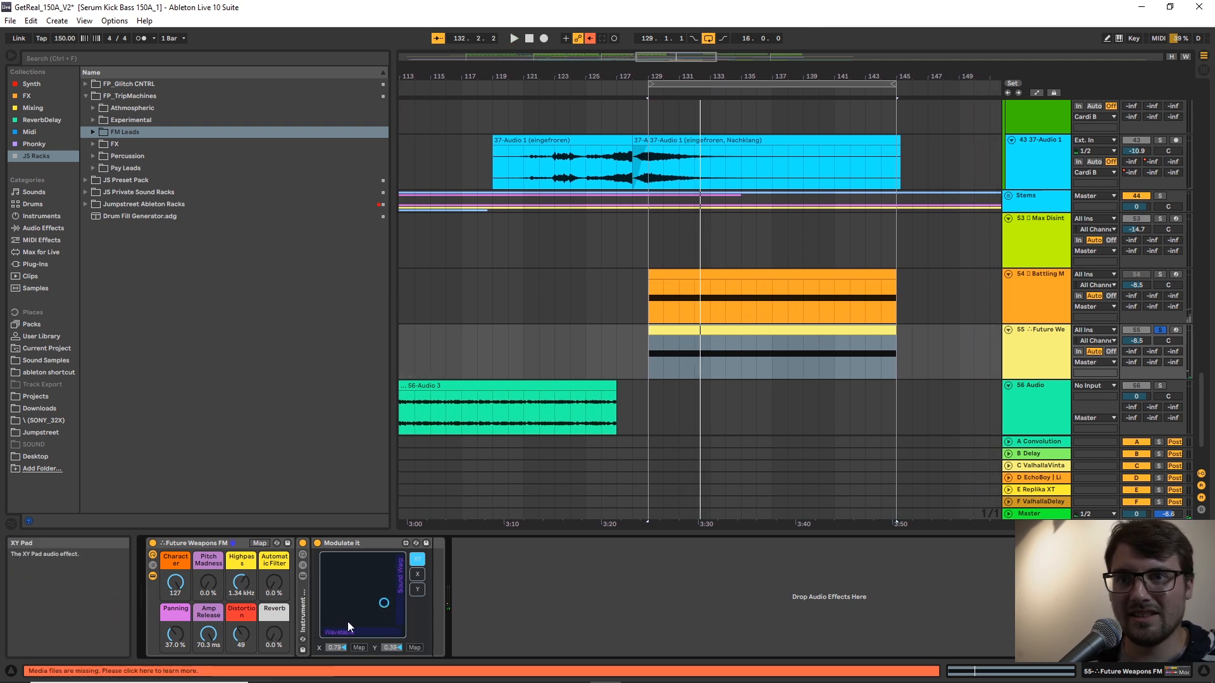
{"action": "left_click_drag", "start_coordinate": [176, 584], "coordinate": [176, 595]}
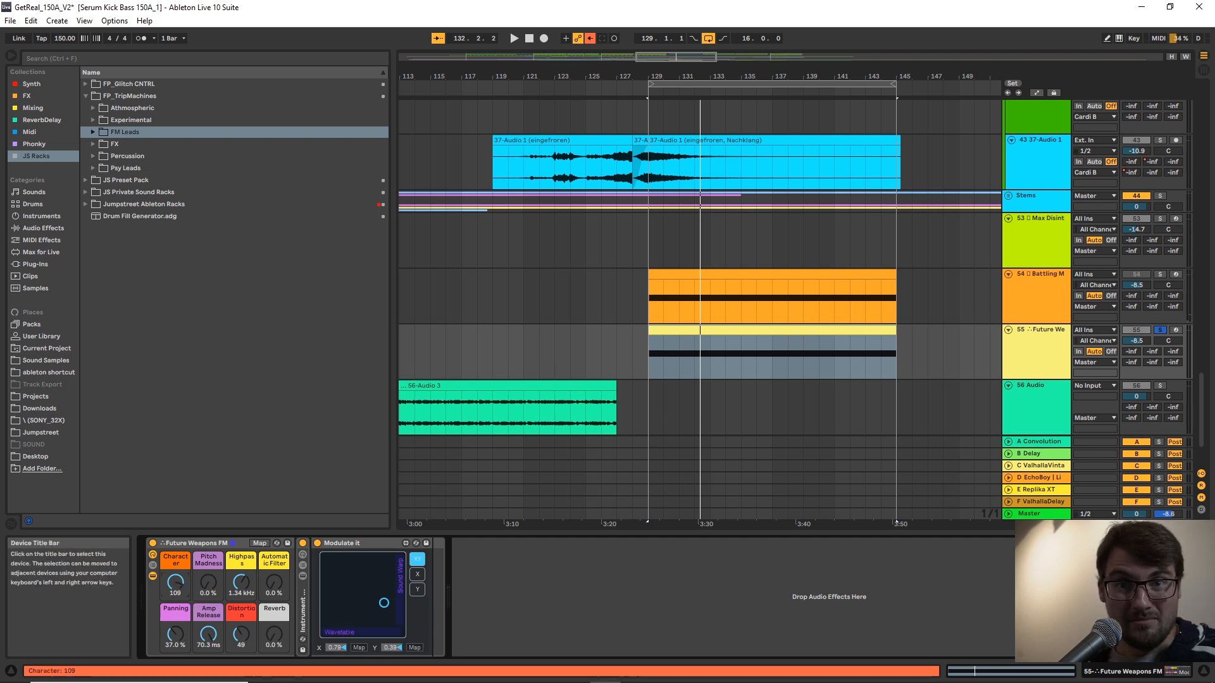
{"action": "key", "text": "space"}
{"action": "mouse_move", "coordinate": [383, 604]}
{"action": "left_mouse_down"}
{"action": "mouse_move", "coordinate": [334, 629]}
{"action": "mouse_move", "coordinate": [407, 621]}
{"action": "mouse_move", "coordinate": [388, 610]}
{"action": "left_mouse_up"}
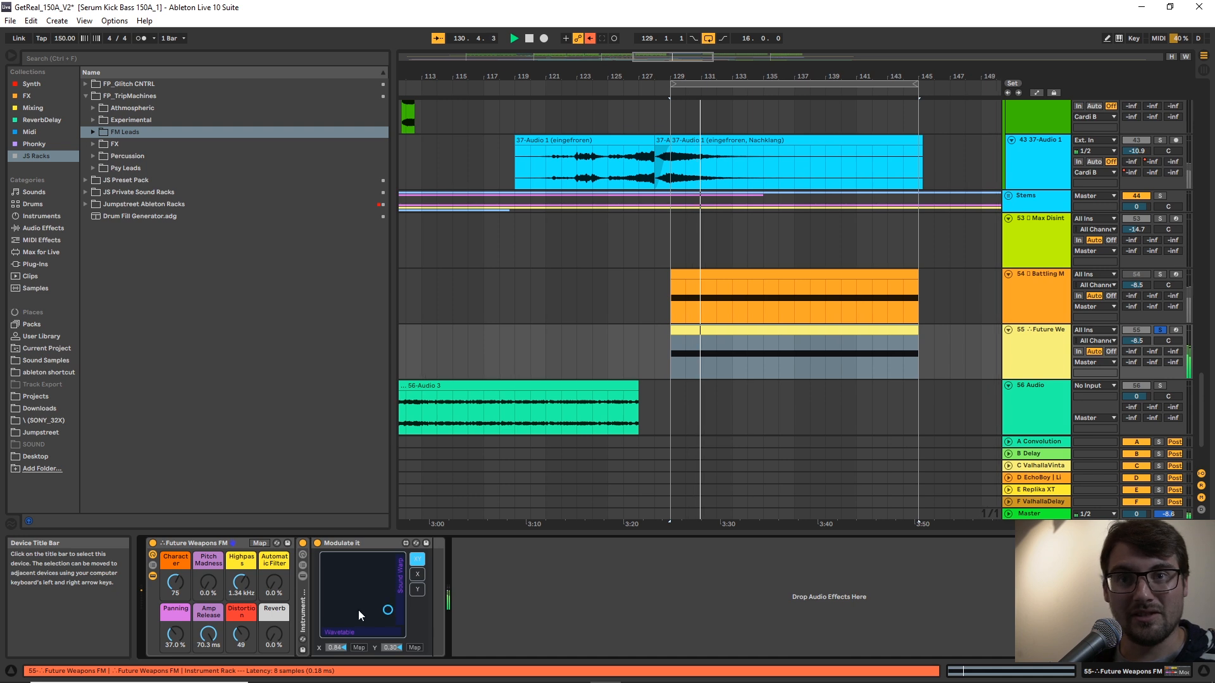
Set Automatic Filter to 100 %, Highpass to 529 Hz, Panning to 67.7 % and the Modulate it pad to about X 0.29, Y 0.48.
{"action": "left_click_drag", "start_coordinate": [274, 584], "coordinate": [274, 503]}
{"action": "left_click_drag", "start_coordinate": [389, 609], "coordinate": [347, 596]}
{"action": "mouse_move", "coordinate": [242, 586]}
{"action": "left_mouse_down"}
{"action": "mouse_move", "coordinate": [242, 615]}
{"action": "mouse_move", "coordinate": [243, 598]}
{"action": "left_mouse_up"}
{"action": "left_click_drag", "start_coordinate": [177, 636], "coordinate": [177, 612]}
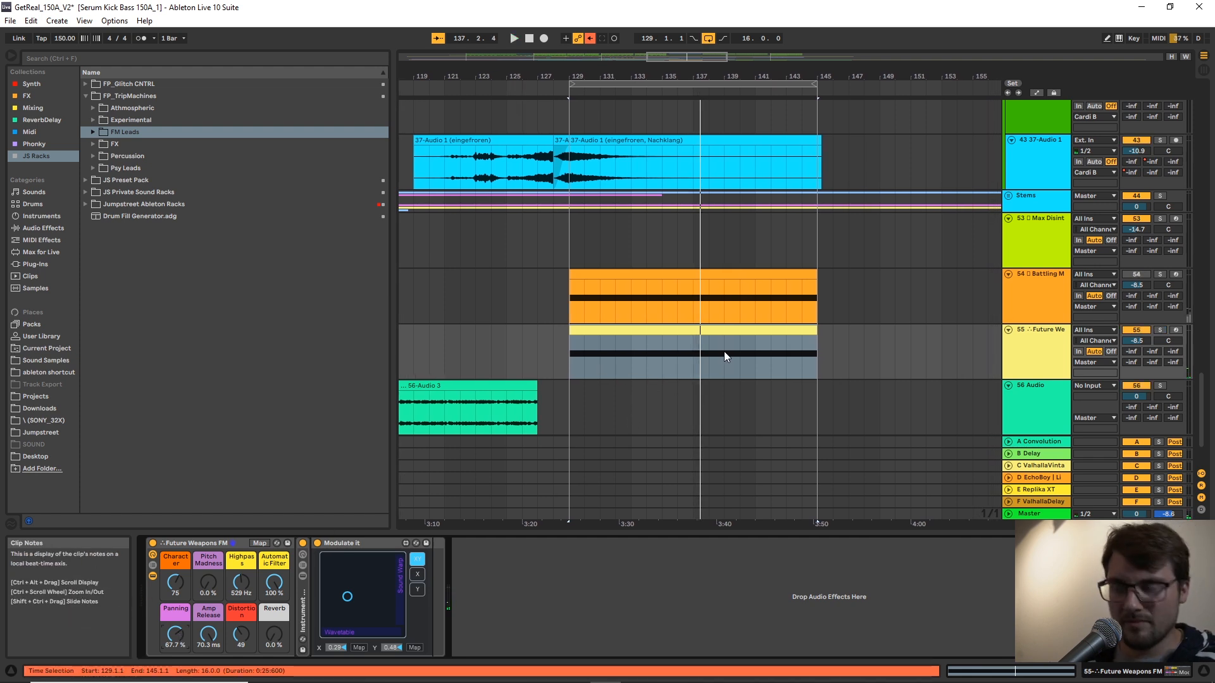
During unsoloed playback, set track 55's volume to -3.5, Highpass to 2.19 kHz and the Modulate it pad to X 0.53, Y 0.71.
{"action": "key", "text": "space"}
{"action": "left_click_drag", "start_coordinate": [1137, 341], "coordinate": [1137, 329]}
{"action": "left_click_drag", "start_coordinate": [239, 576], "coordinate": [239, 564]}
{"action": "mouse_move", "coordinate": [348, 596]}
{"action": "left_mouse_down"}
{"action": "mouse_move", "coordinate": [377, 596]}
{"action": "mouse_move", "coordinate": [365, 579]}
{"action": "left_mouse_up"}
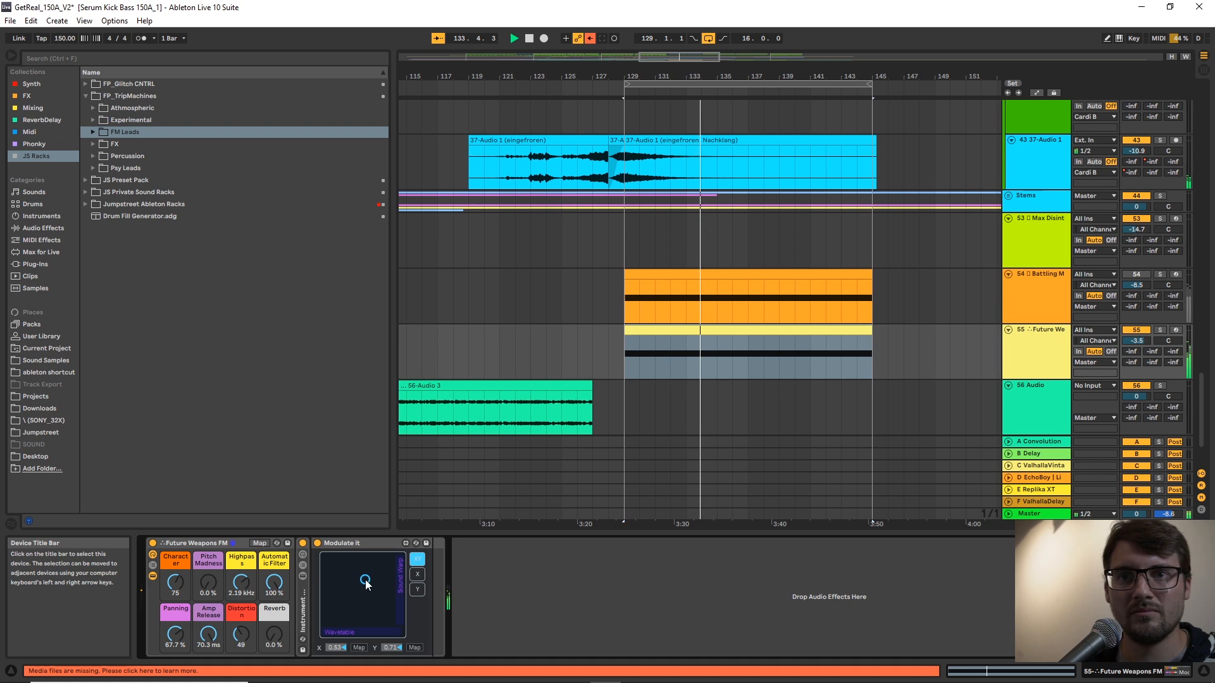
Set the rack's Amp Release to 2.18 ms, Distortion to 74 and Reverb to 9.4 %, and select the track 55 clip.
{"action": "left_click_drag", "start_coordinate": [208, 633], "coordinate": [239, 608]}
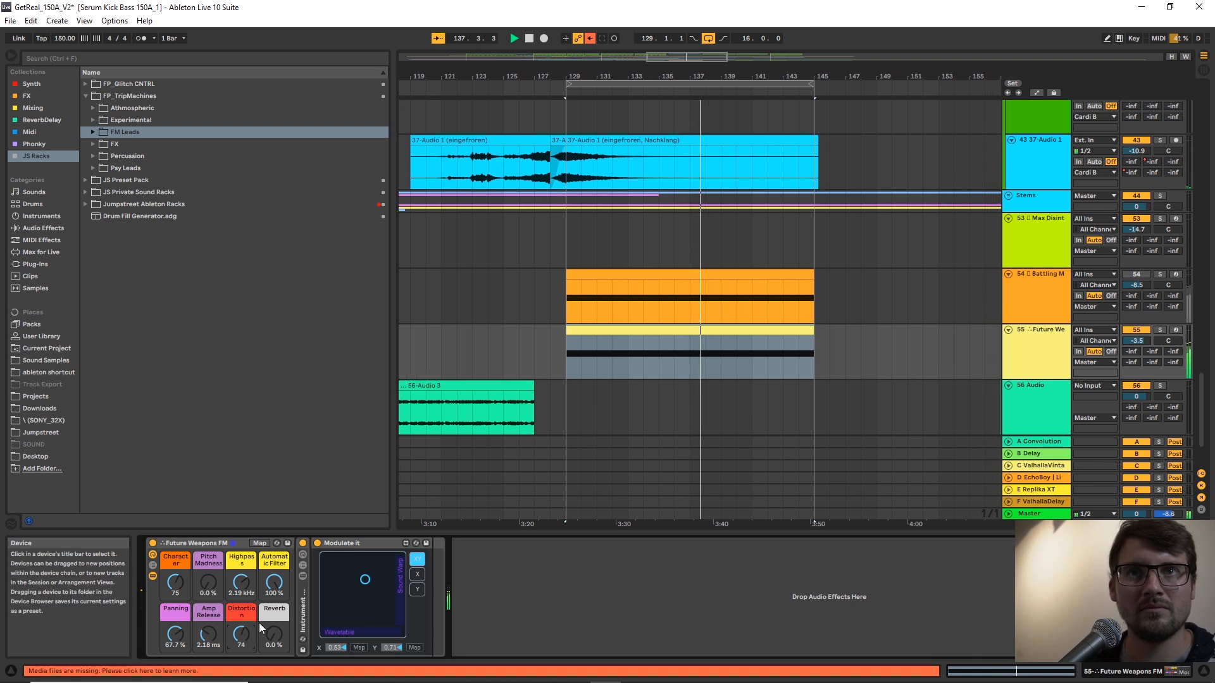
{"action": "left_click", "coordinate": [725, 322]}
{"action": "left_click", "coordinate": [724, 329]}
Route track 55's output into audio track 56 as its input and arm track 56 for recording.
{"action": "left_click_drag", "start_coordinate": [882, 73], "coordinate": [823, 67]}
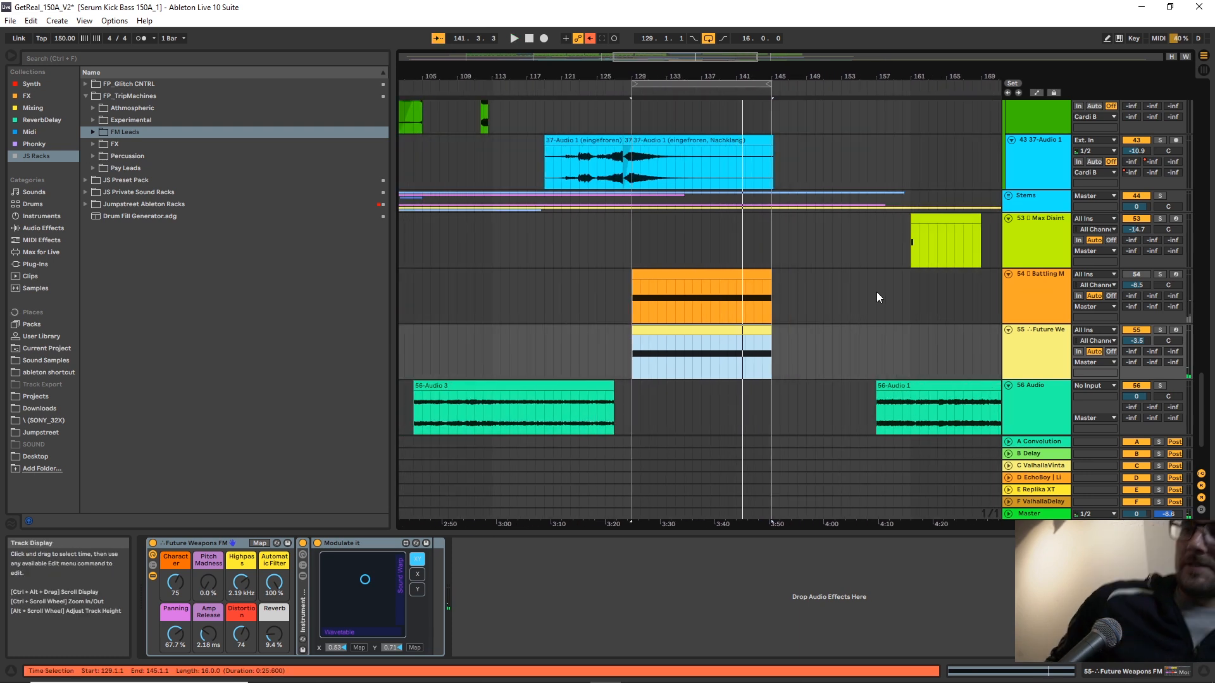
{"action": "mouse_move", "coordinate": [766, 72]}
{"action": "left_mouse_down"}
{"action": "mouse_move", "coordinate": [766, 60]}
{"action": "mouse_move", "coordinate": [767, 74]}
{"action": "left_mouse_up"}
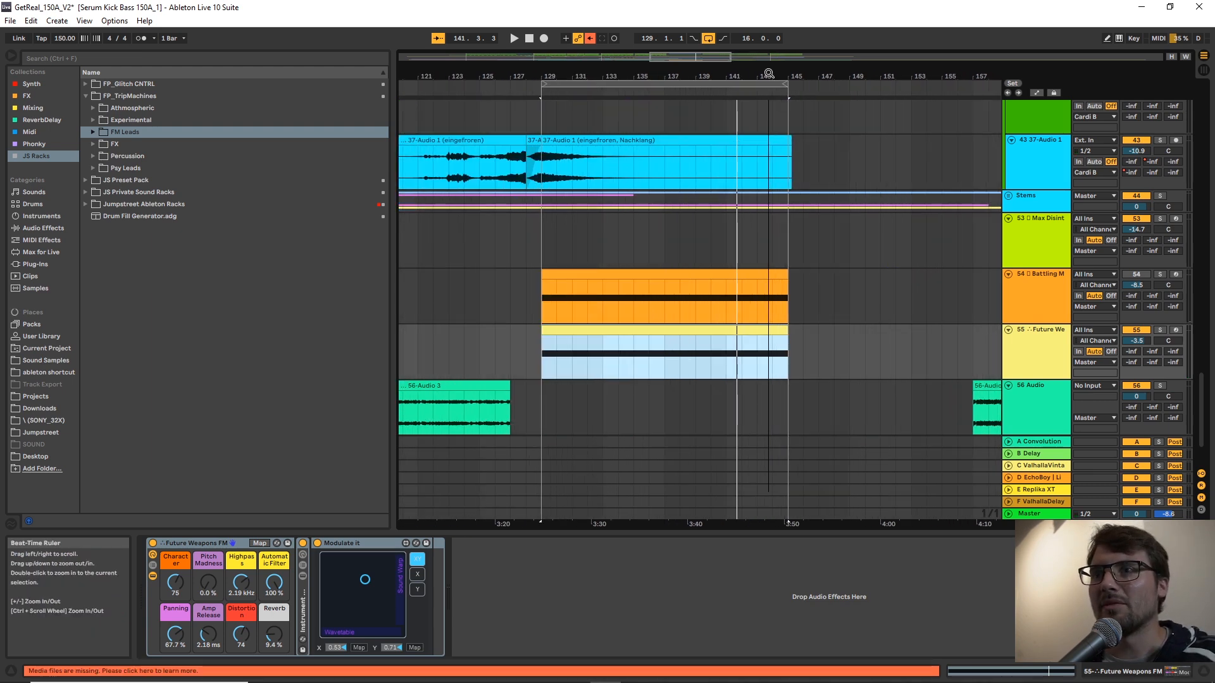
{"action": "left_click", "coordinate": [535, 405]}
{"action": "left_click", "coordinate": [536, 371]}
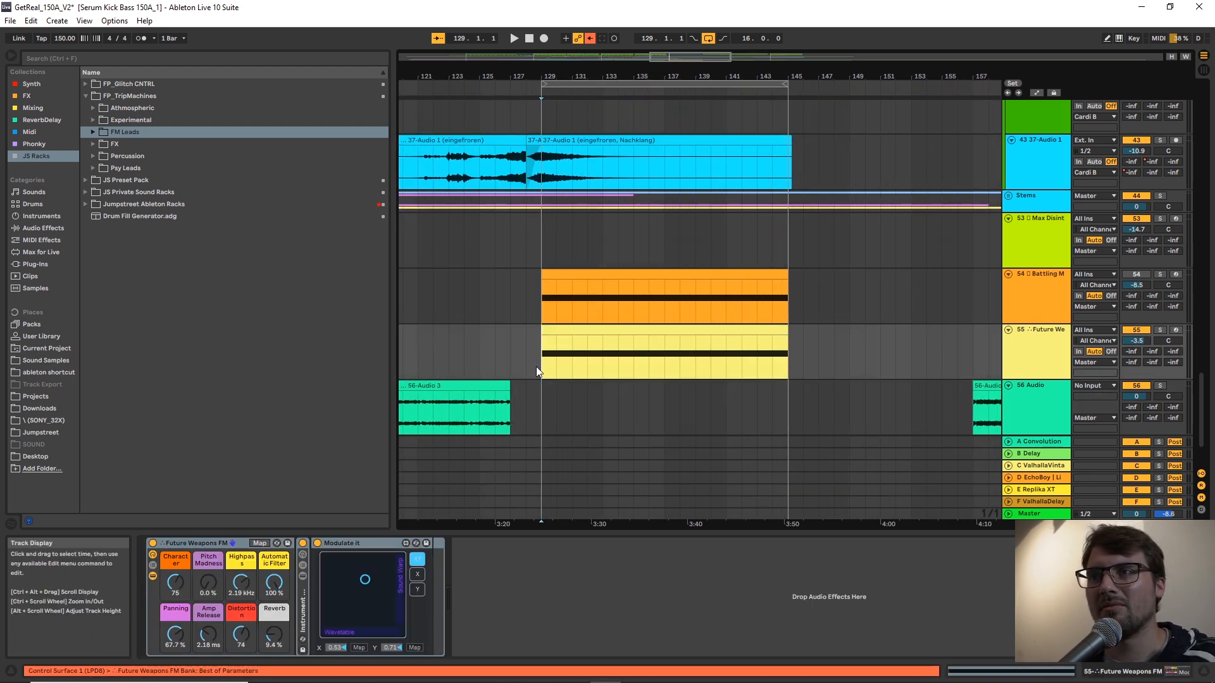
{"action": "left_click", "coordinate": [537, 442]}
{"action": "left_click", "coordinate": [550, 410]}
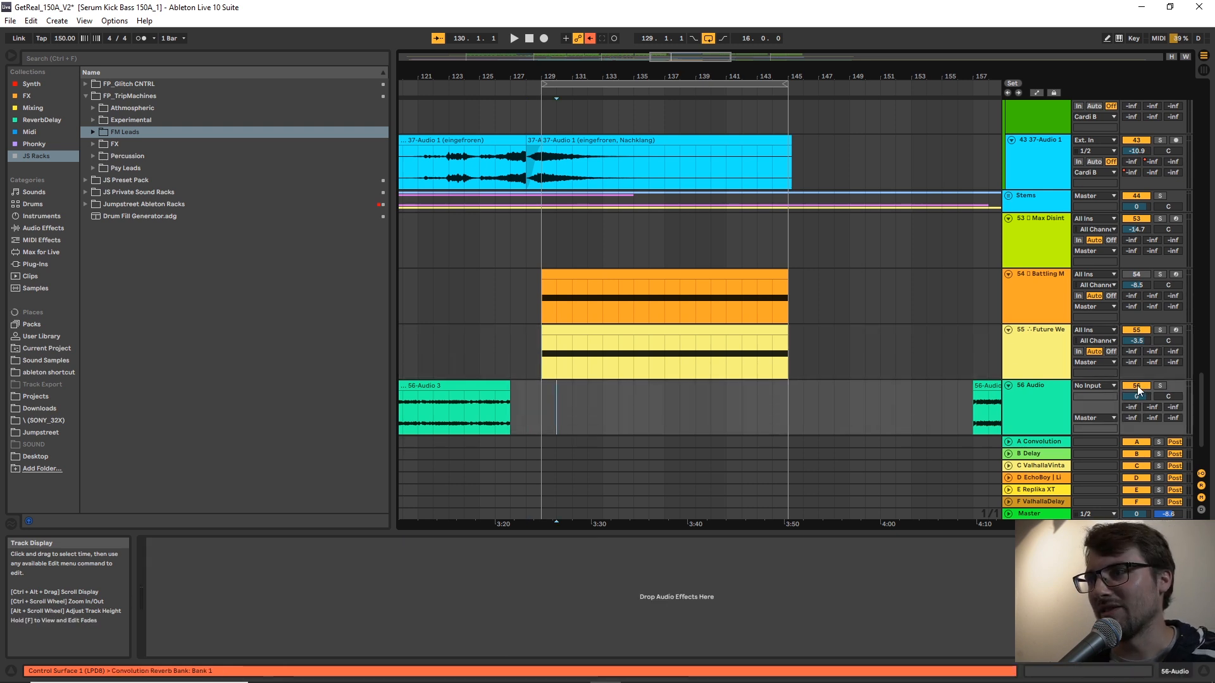
{"action": "left_click", "coordinate": [1111, 386]}
{"action": "type", "text": "55"}
{"action": "key", "text": "Return"}
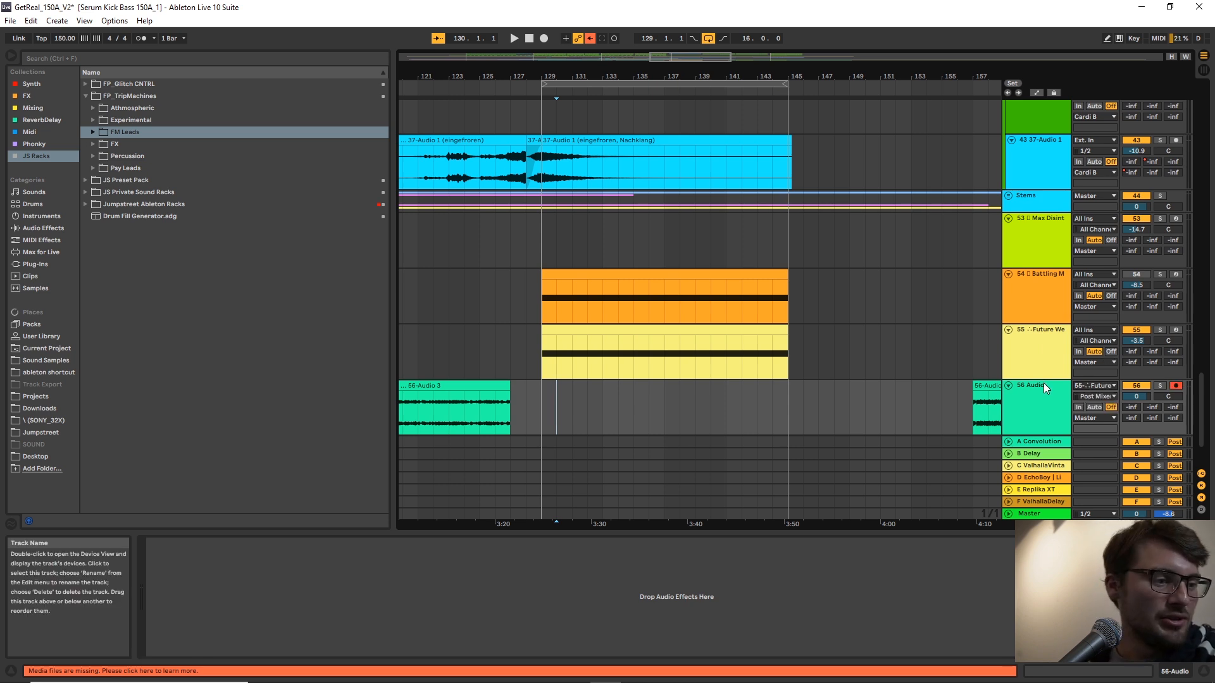
Unfold the Stems group to show its recorded audio tracks across the whole arrangement.
{"action": "left_click_drag", "start_coordinate": [789, 79], "coordinate": [788, 51]}
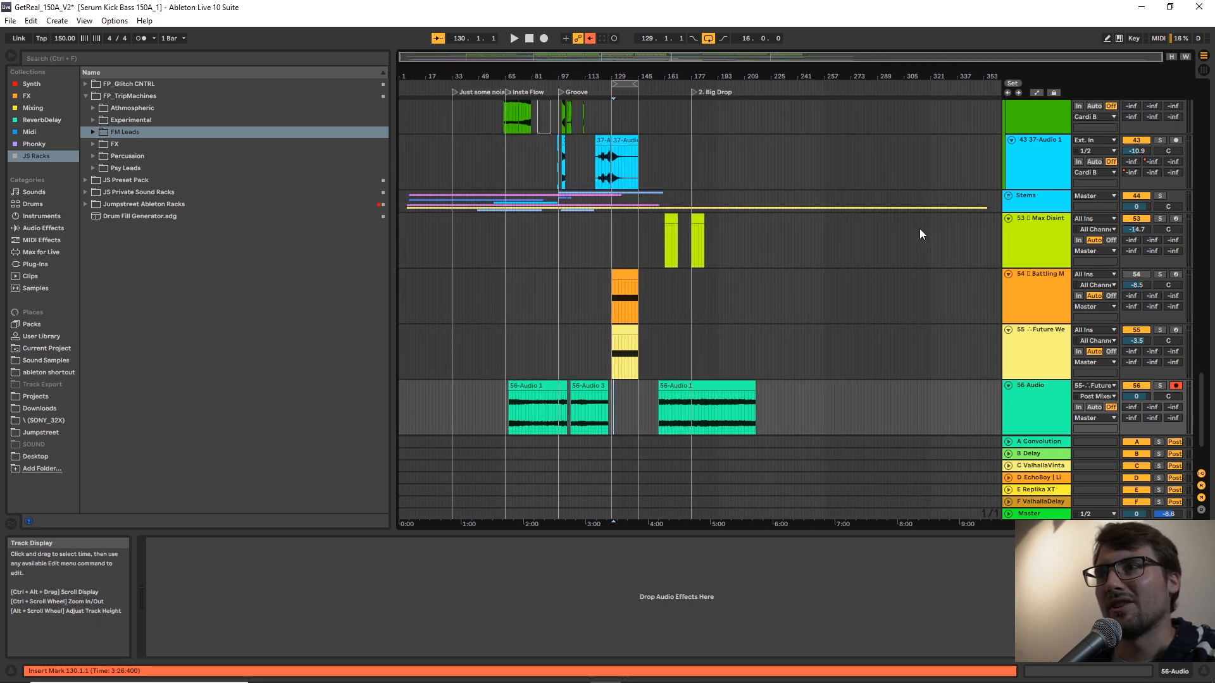
{"action": "left_click", "coordinate": [1010, 200]}
{"action": "left_click", "coordinate": [1009, 197]}
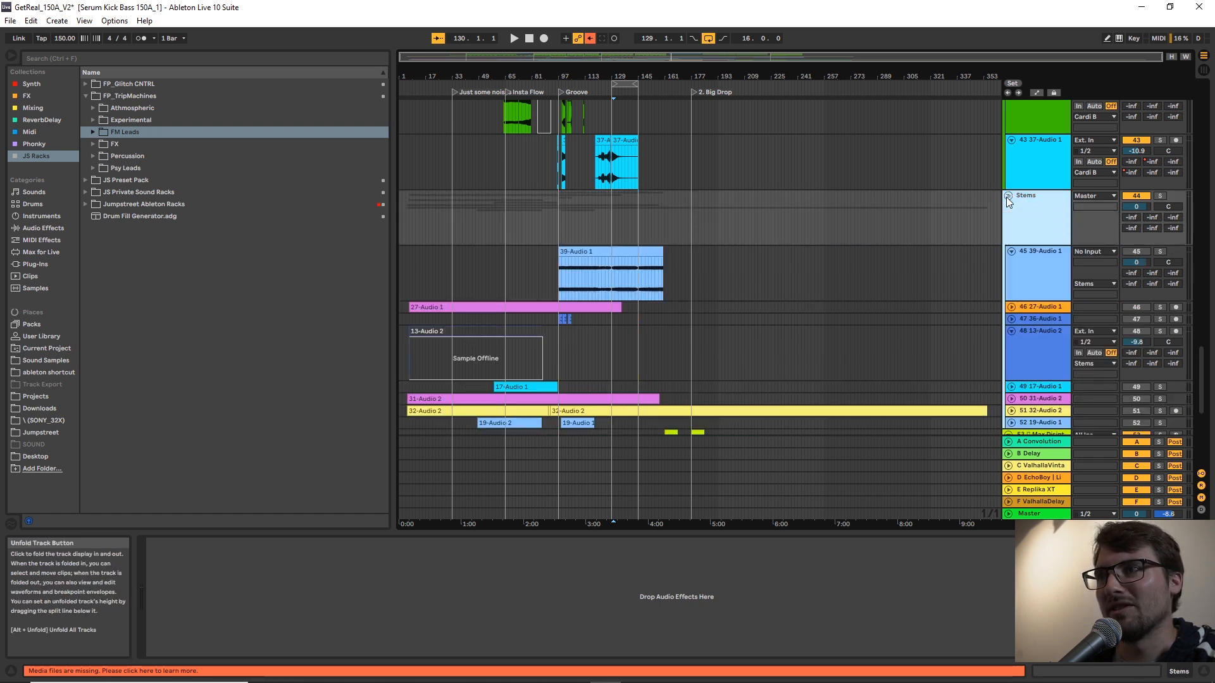
{"action": "scroll", "coordinate": [726, 348], "scroll_direction": "down", "scroll_amount": 2}
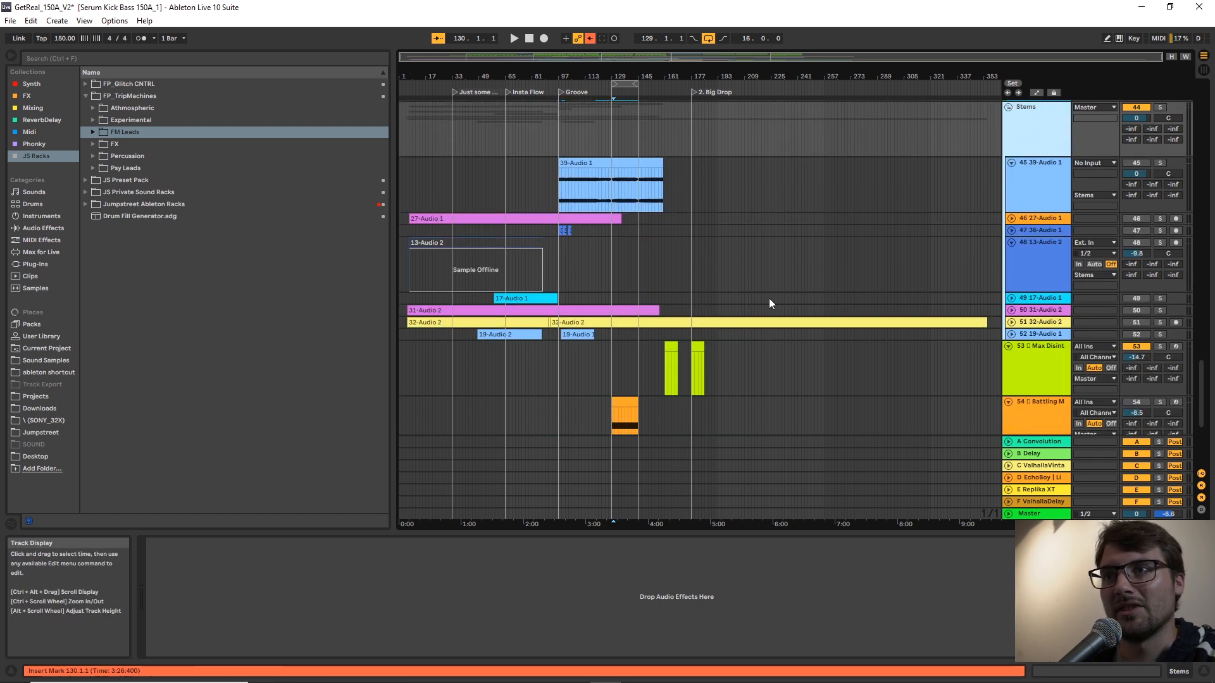
Unfold track 51 in the Stems group and audition its long recording in solo from bar 206.
{"action": "left_click", "coordinate": [1012, 322]}
{"action": "left_click", "coordinate": [831, 352]}
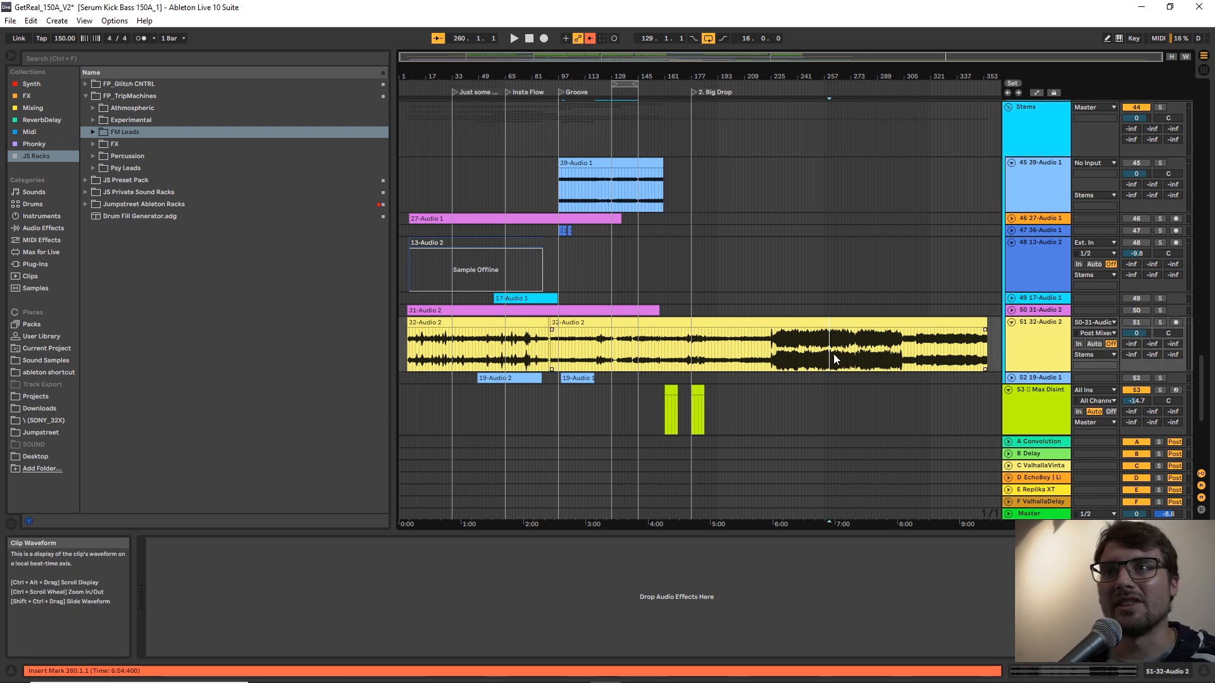
{"action": "left_click", "coordinate": [740, 358]}
{"action": "key", "text": "space"}
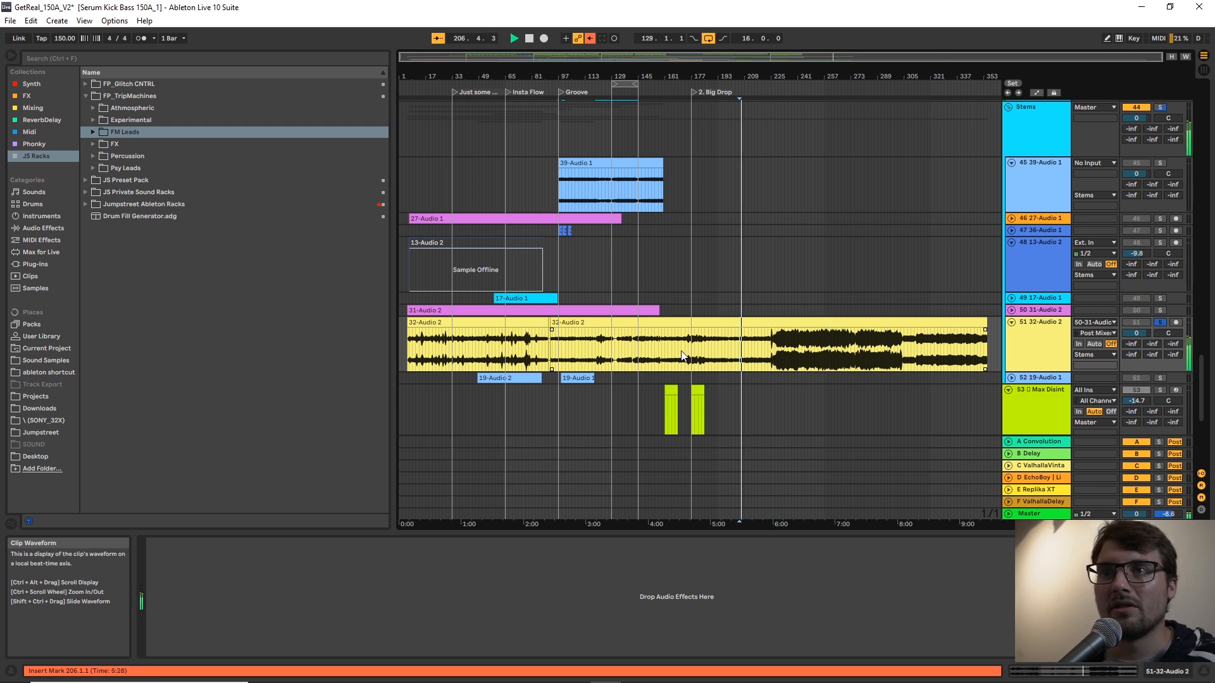
{"action": "left_click", "coordinate": [522, 345]}
{"action": "key", "text": "space"}
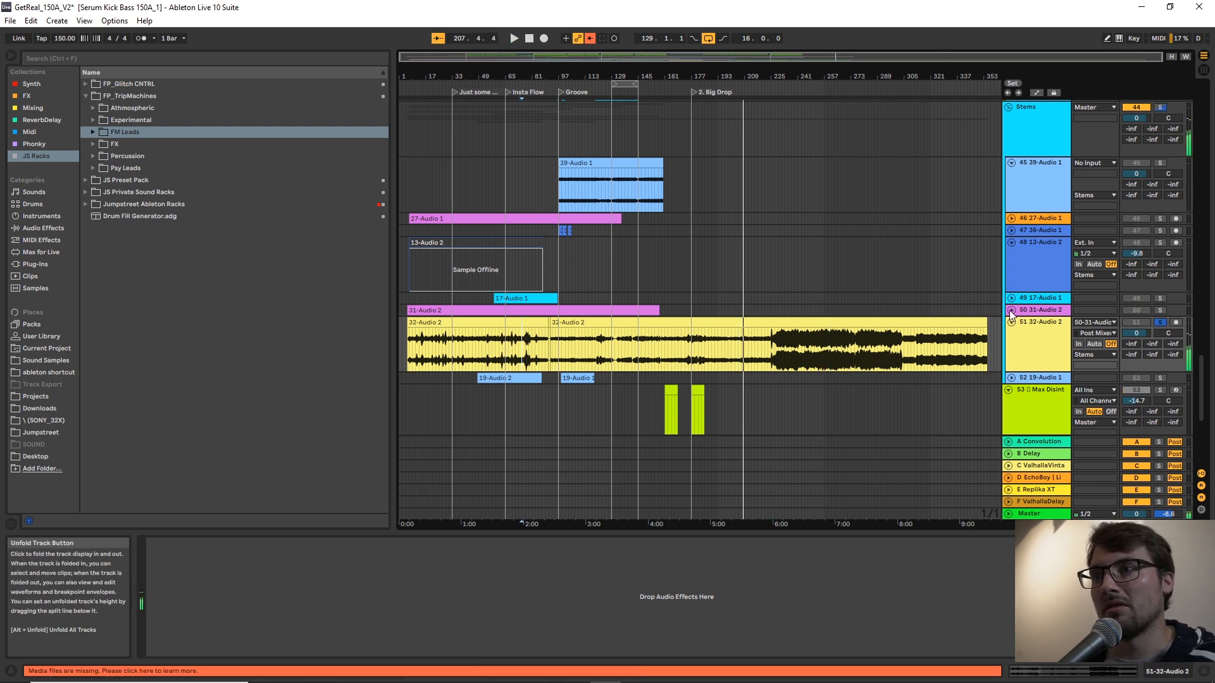
Unfold track 50 and audition its recording in solo from bars 85 and 66.
{"action": "left_click", "coordinate": [1012, 310]}
{"action": "key", "text": "space"}
{"action": "left_click", "coordinate": [537, 339]}
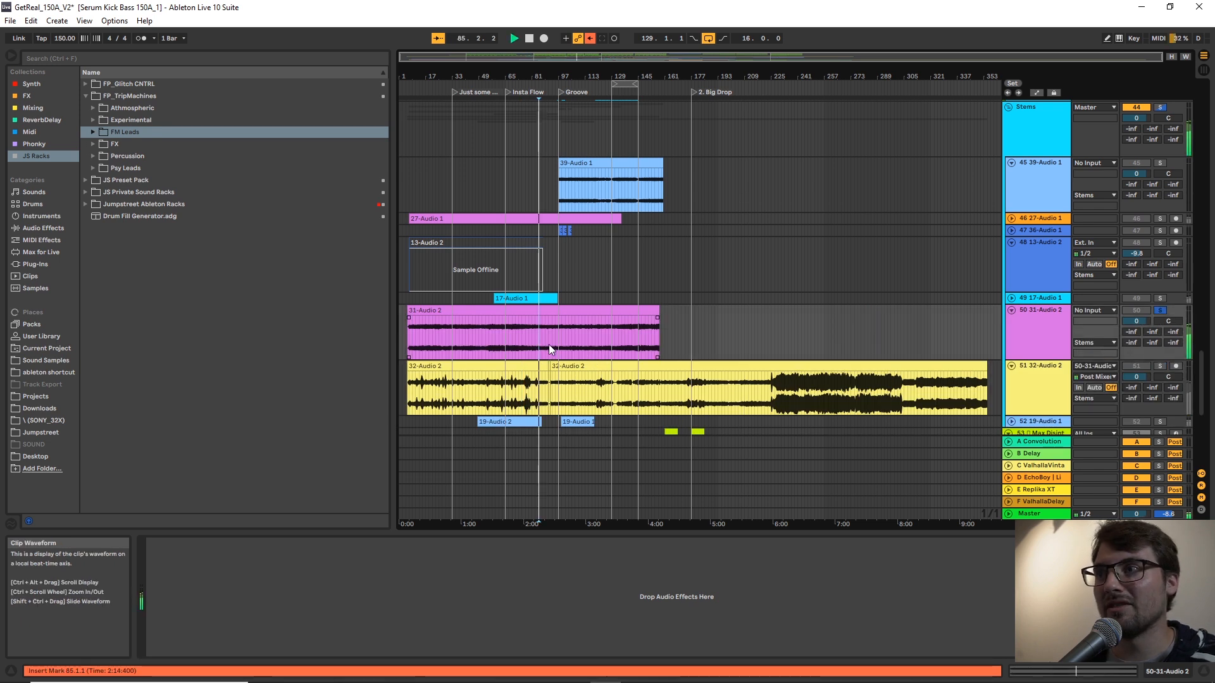
{"action": "left_click", "coordinate": [615, 327]}
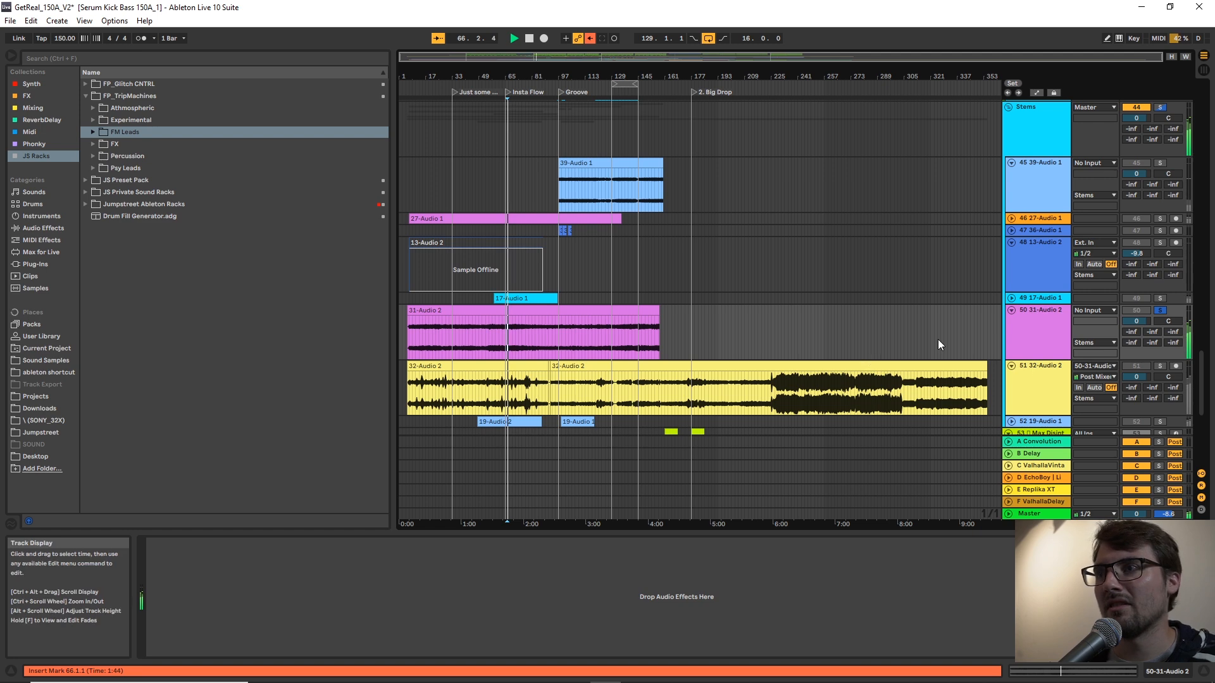
{"action": "left_click", "coordinate": [1043, 326]}
{"action": "key", "text": "space"}
{"action": "key", "text": "s"}
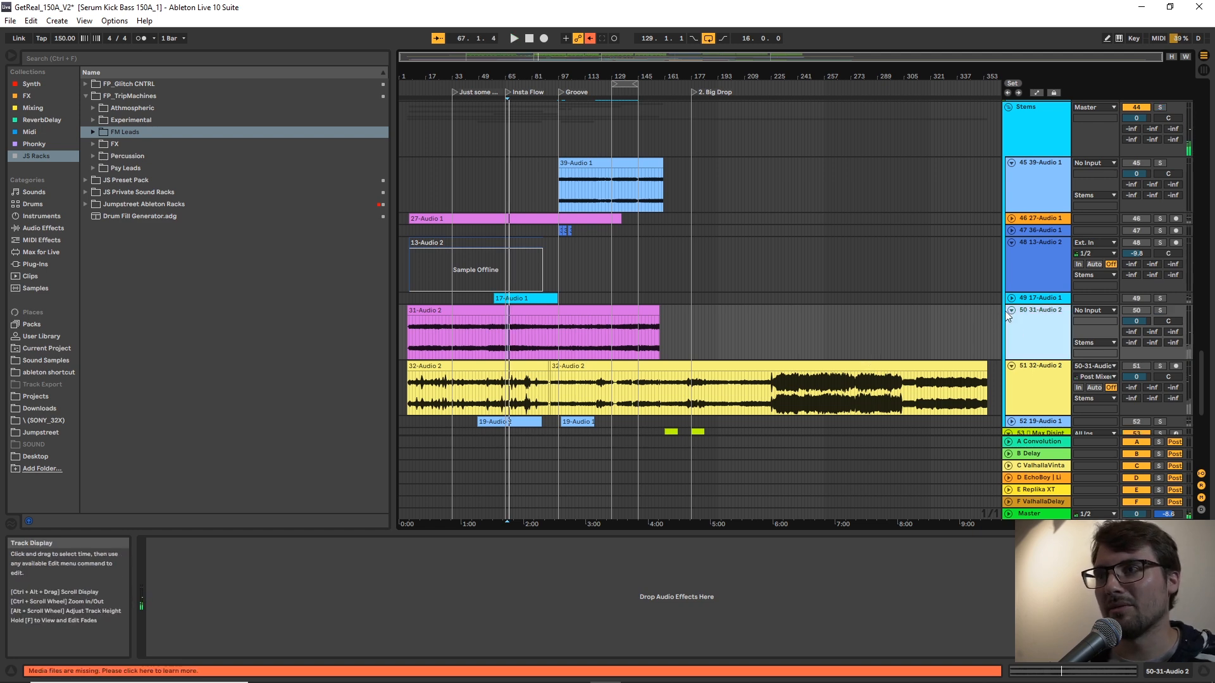
Fold track 50, unfold track 49 and audition its clip in solo from bar 77.
{"action": "left_click", "coordinate": [1012, 310]}
{"action": "left_click", "coordinate": [1011, 298]}
{"action": "left_click", "coordinate": [525, 317]}
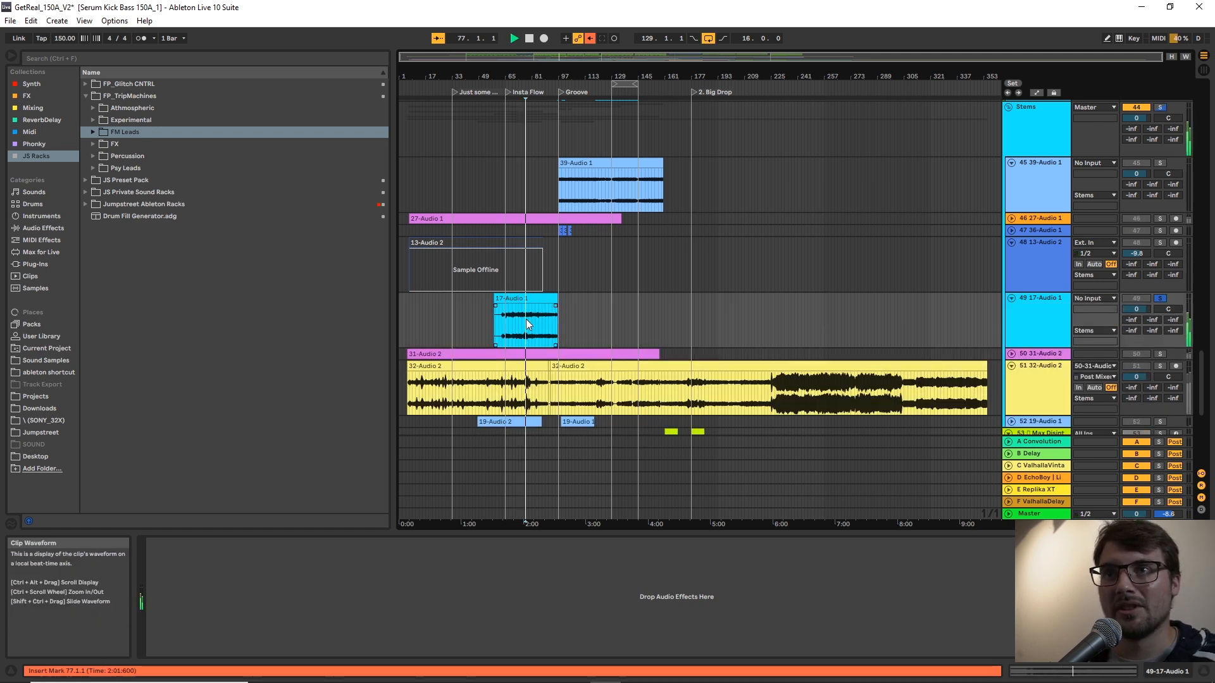
{"action": "key", "text": "s"}
{"action": "key", "text": "space"}
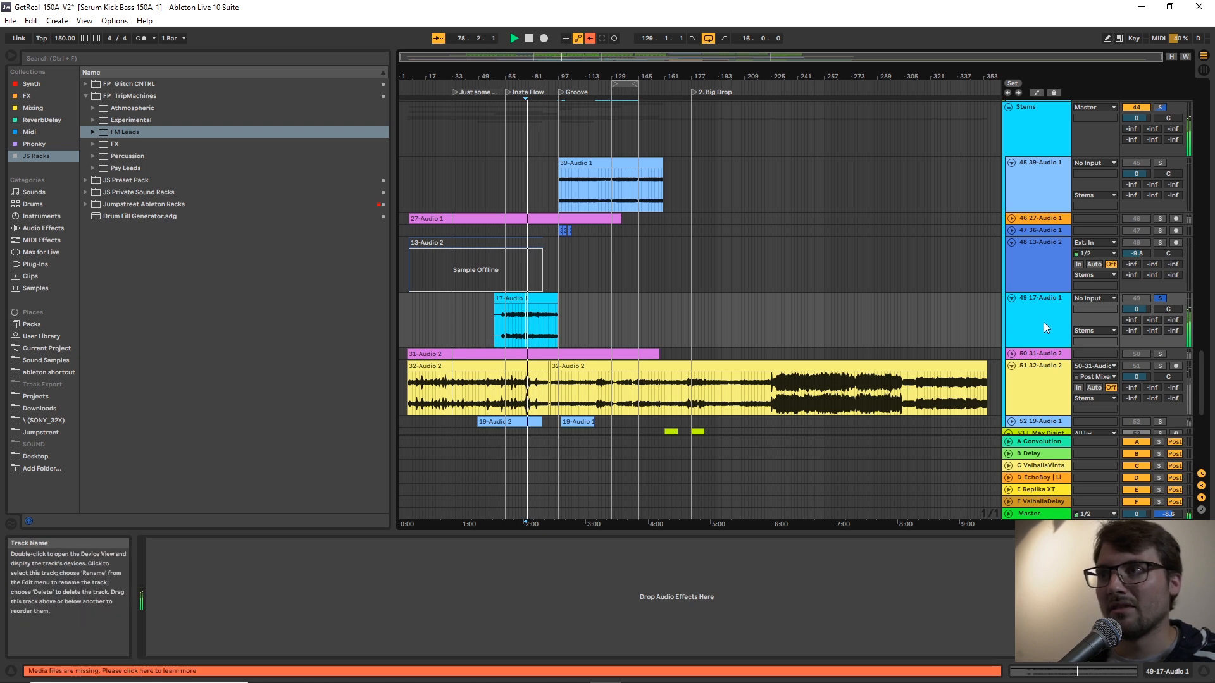
Fold track 49 and the Stems group, and return to the lead and recording tracks 54 to 56.
{"action": "left_click", "coordinate": [1011, 298]}
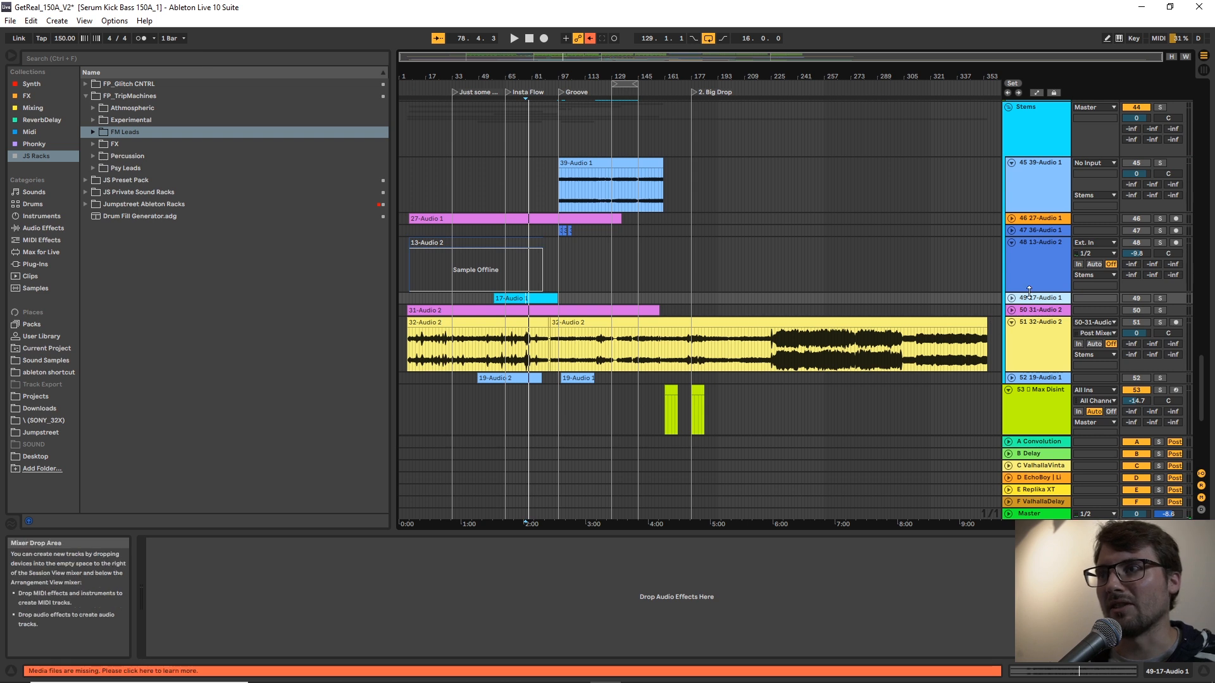
{"action": "scroll", "coordinate": [1019, 222], "scroll_direction": "up", "scroll_amount": 3}
{"action": "left_click", "coordinate": [1017, 257]}
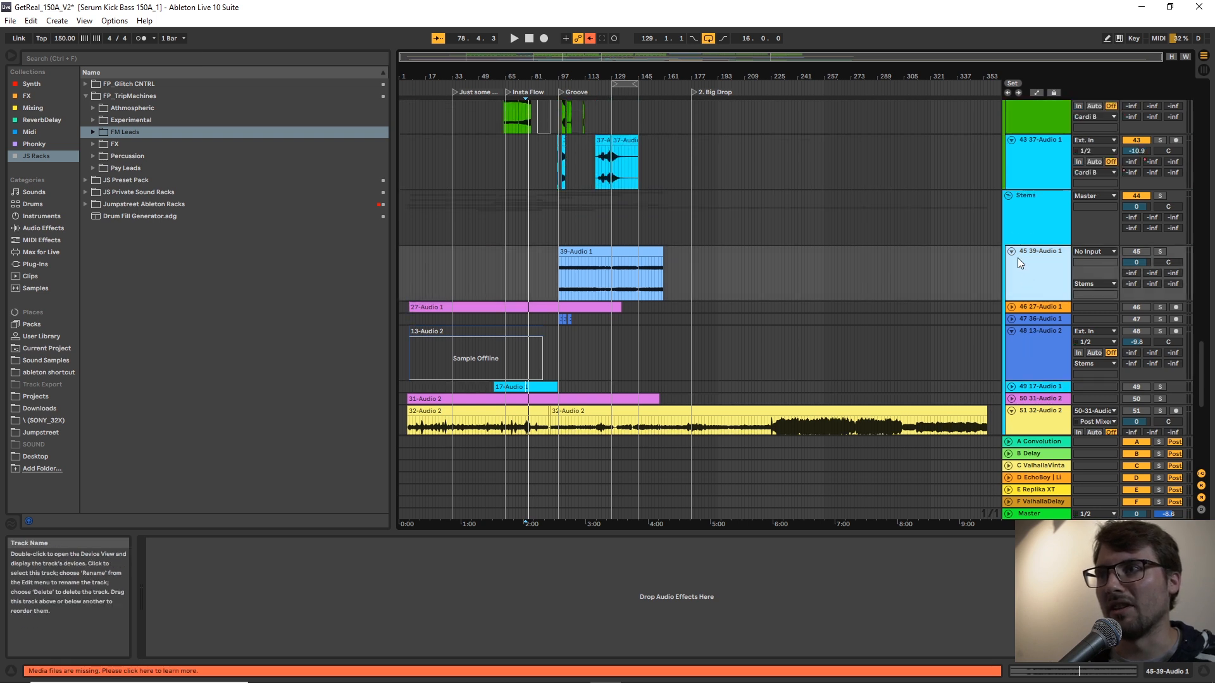
{"action": "left_click", "coordinate": [1009, 196]}
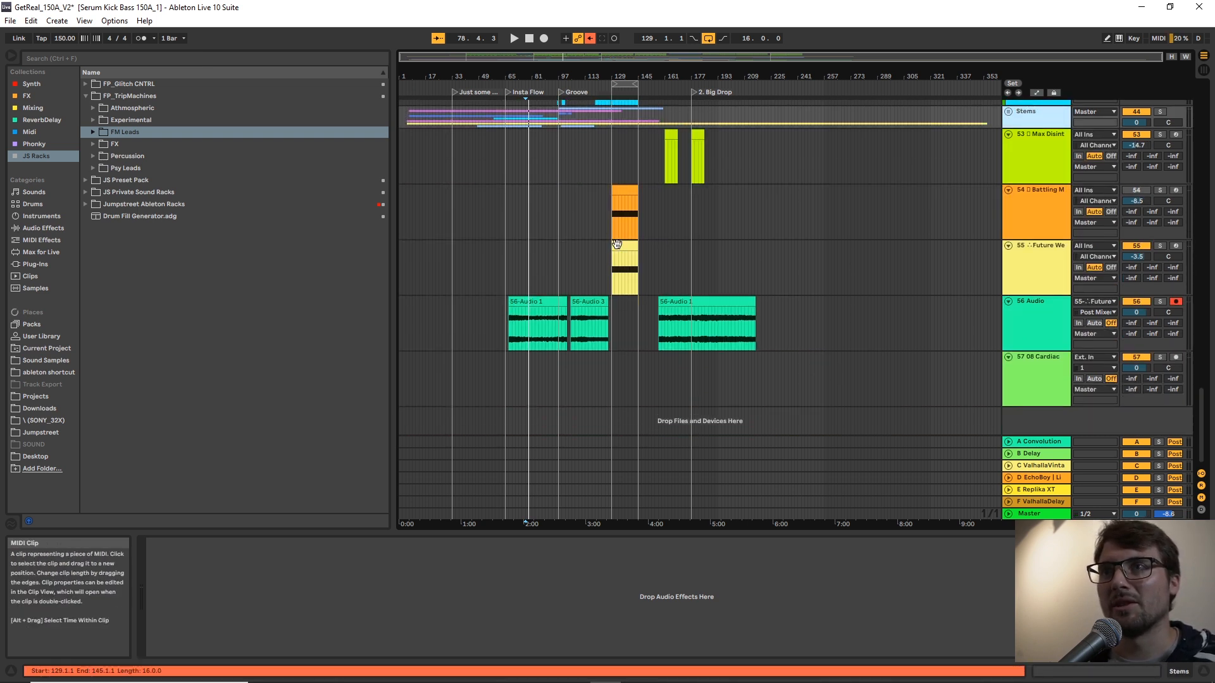
Start arrangement recording into track 56 from bar 128, just ahead of the Future Weapons FM lead clip.
{"action": "left_click", "coordinate": [617, 245]}
{"action": "left_click_drag", "start_coordinate": [612, 77], "coordinate": [609, 126]}
{"action": "key", "text": "space"}
{"action": "left_click", "coordinate": [597, 306]}
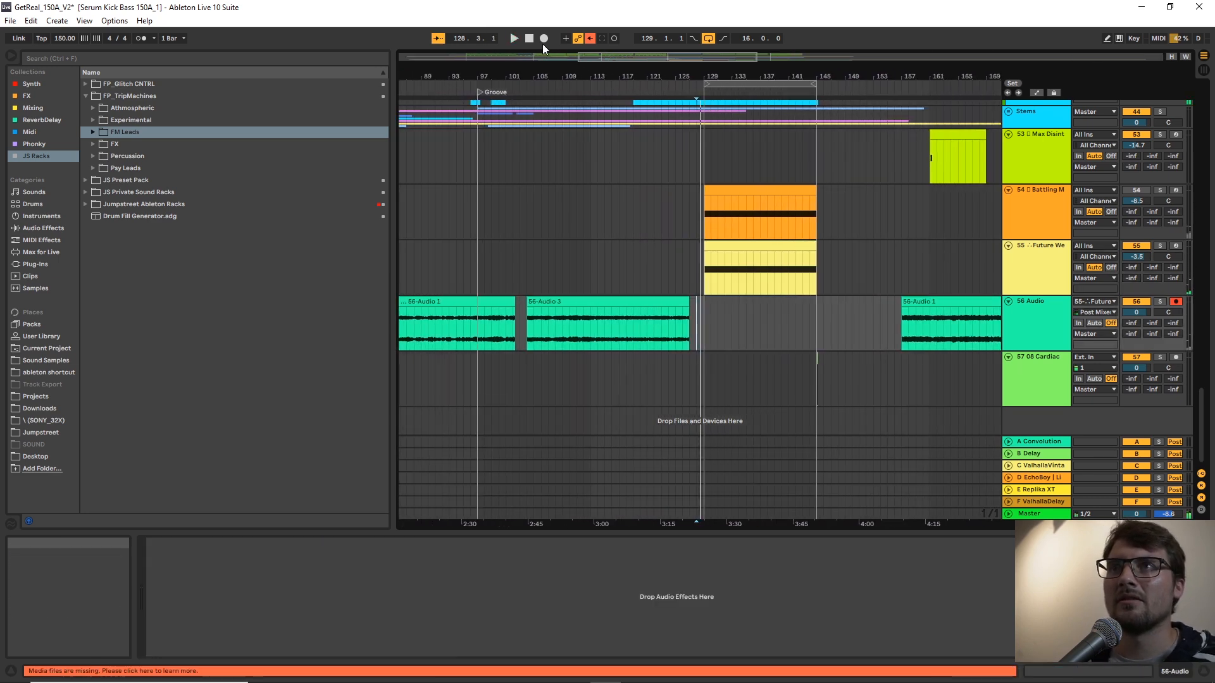
{"action": "left_click", "coordinate": [545, 38]}
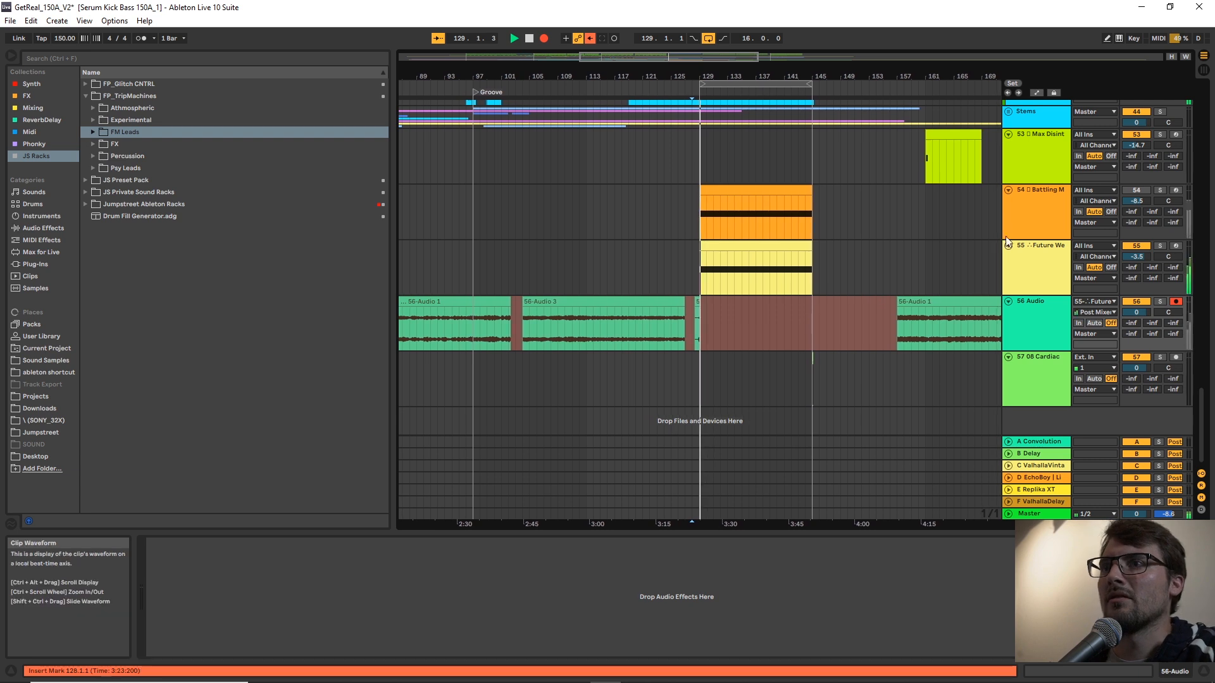
While recording, set the lead's Distortion to 77 and Character to 96, and sweep the XY pad to about X 0.52, Y 0.73.
{"action": "left_click", "coordinate": [1032, 260]}
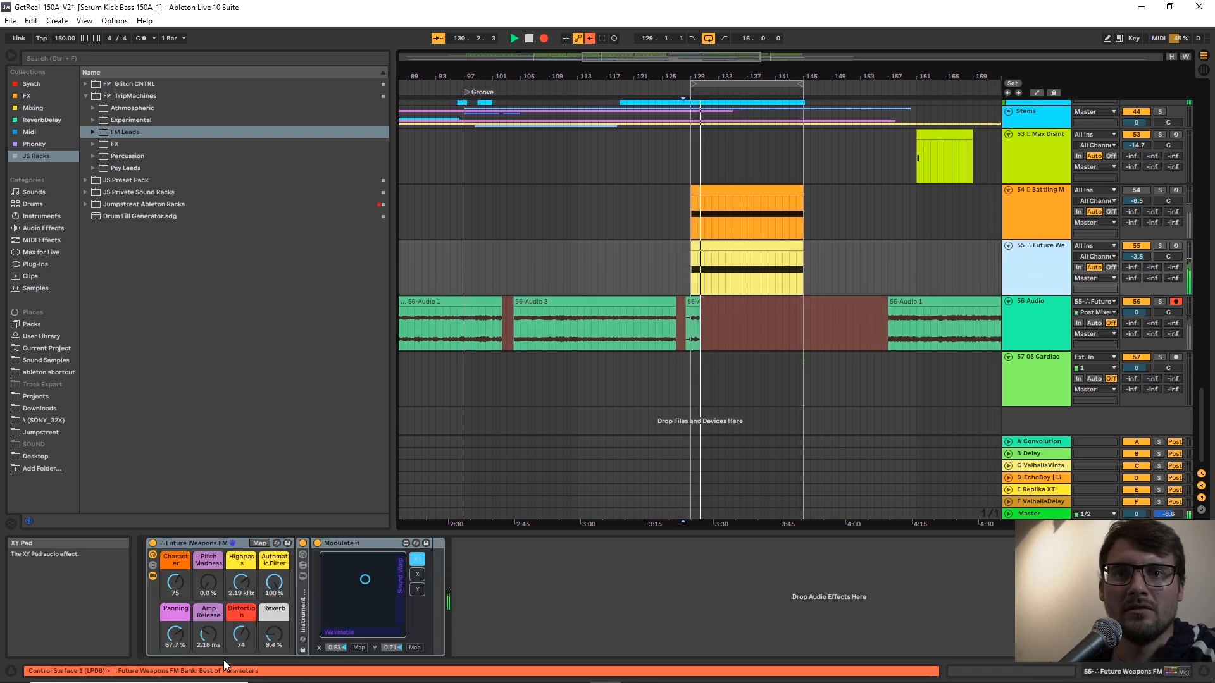
{"action": "left_click_drag", "start_coordinate": [241, 635], "coordinate": [241, 632]}
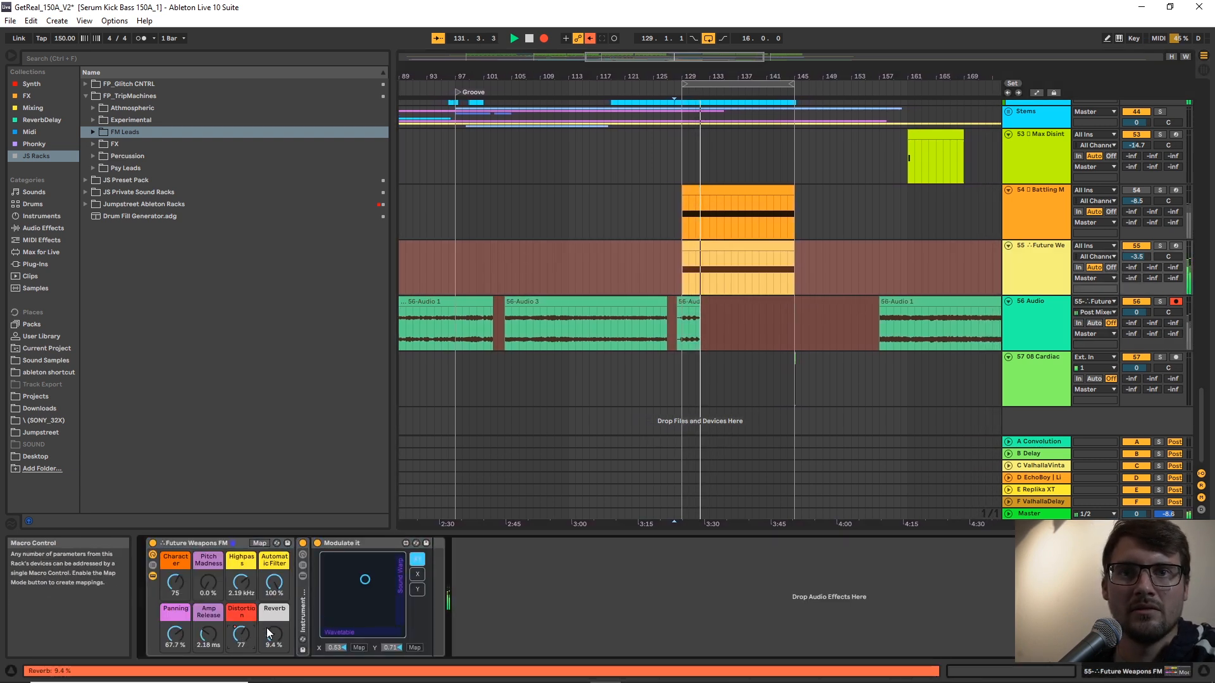
{"action": "left_click", "coordinate": [351, 589]}
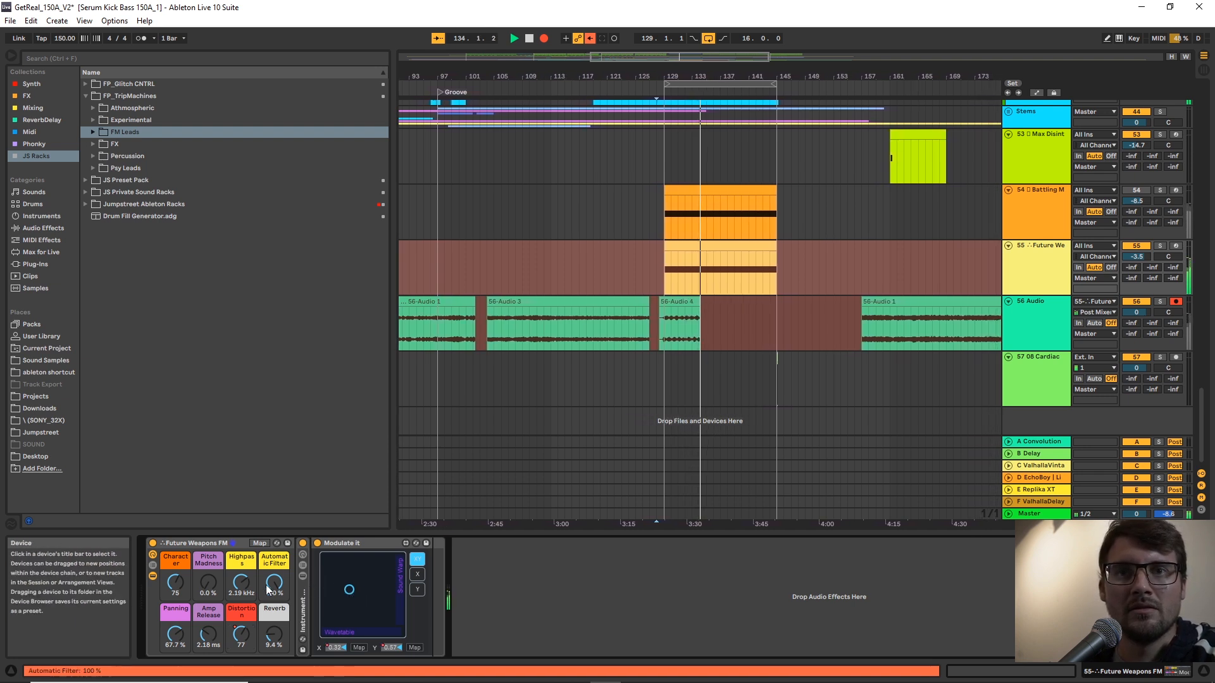
{"action": "left_click_drag", "start_coordinate": [174, 587], "coordinate": [174, 573]}
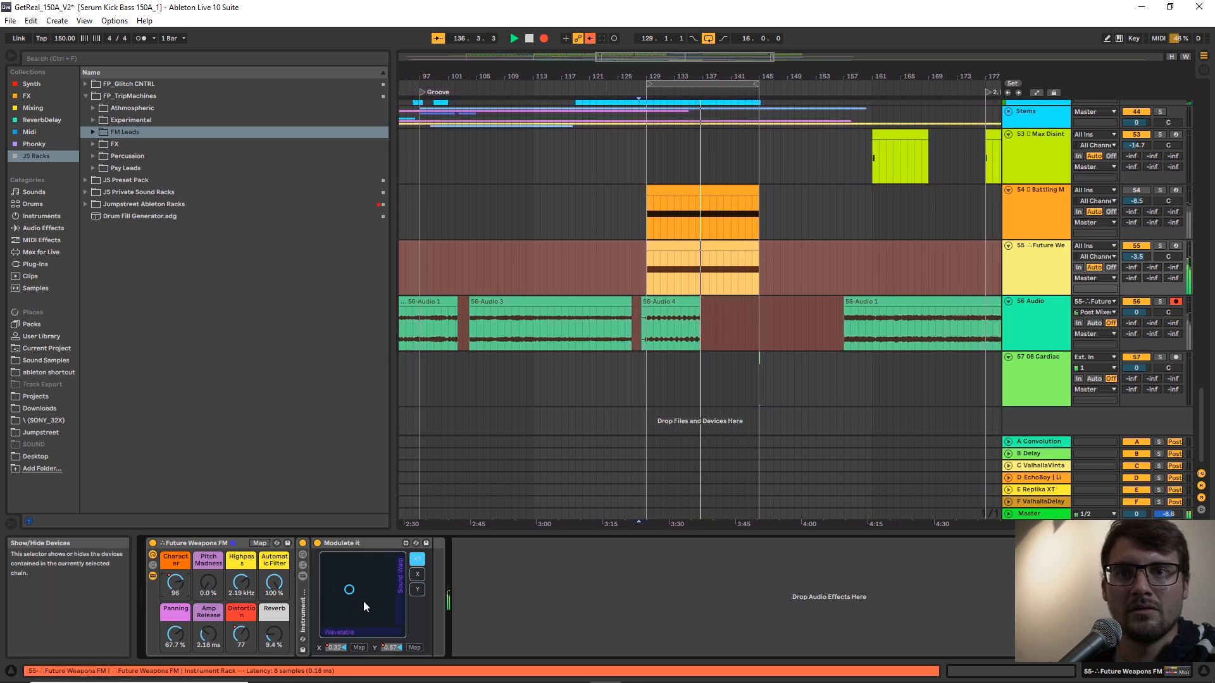
{"action": "left_click_drag", "start_coordinate": [377, 597], "coordinate": [366, 583]}
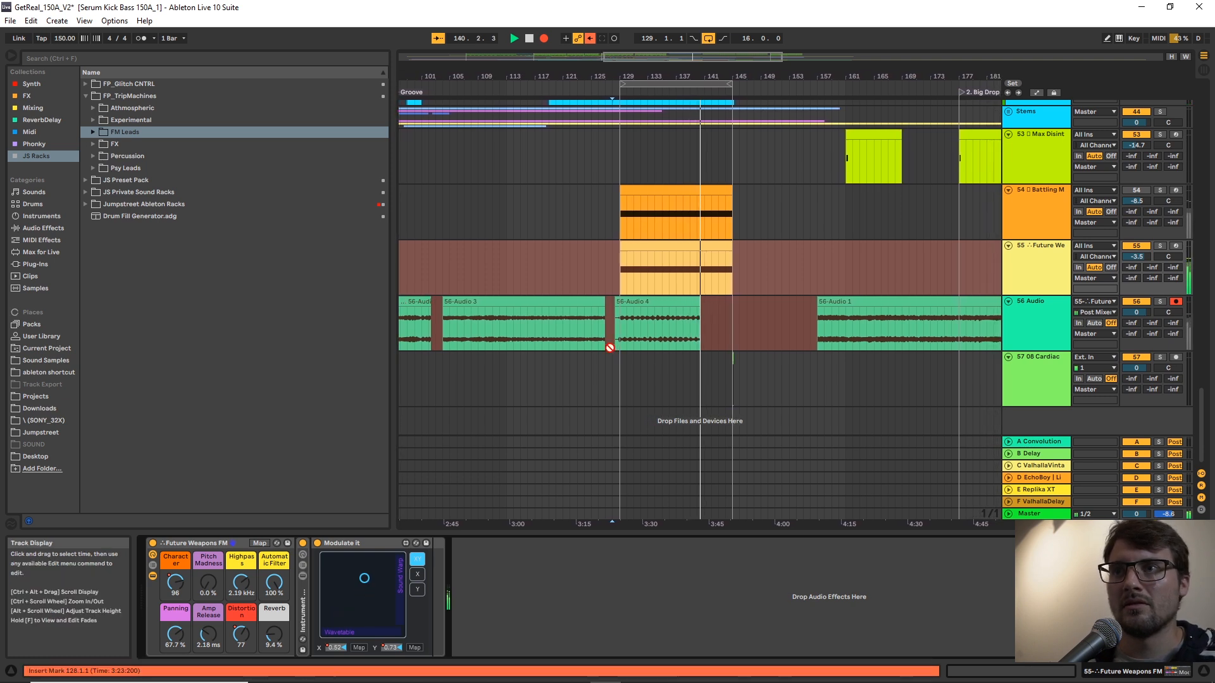
Stop recording and move the new take on track 56 so it starts at bar 145.
{"action": "key", "text": "space"}
{"action": "left_click", "coordinate": [646, 303]}
{"action": "left_click_drag", "start_coordinate": [646, 303], "coordinate": [763, 305]}
Examine the note pattern in the MIDI clip on track 55 and return to the lead's device chain.
{"action": "left_click", "coordinate": [674, 250]}
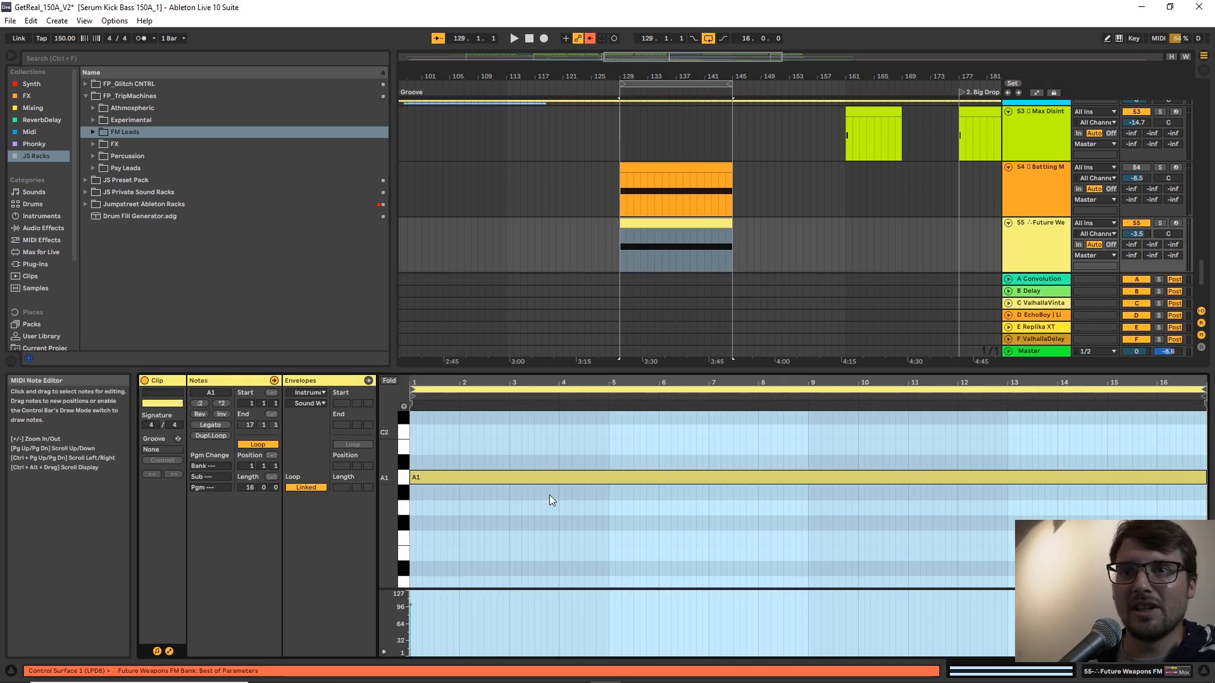
{"action": "left_click", "coordinate": [558, 443]}
{"action": "left_click", "coordinate": [1038, 252]}
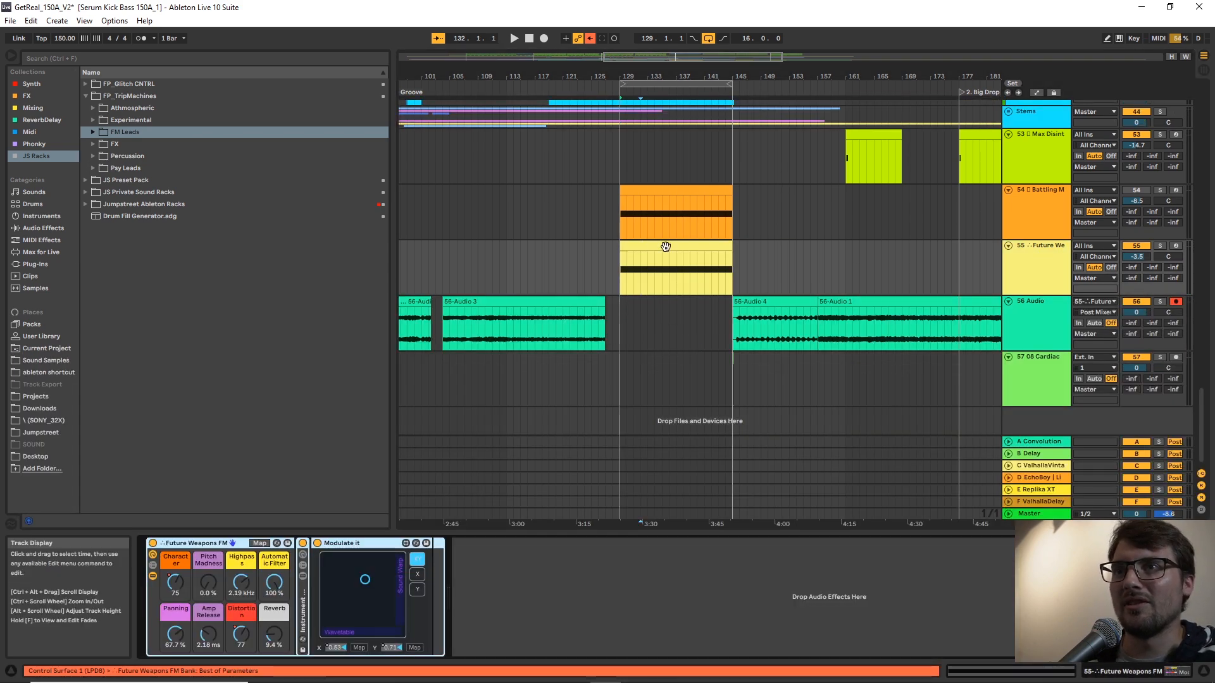
{"action": "left_click", "coordinate": [644, 273]}
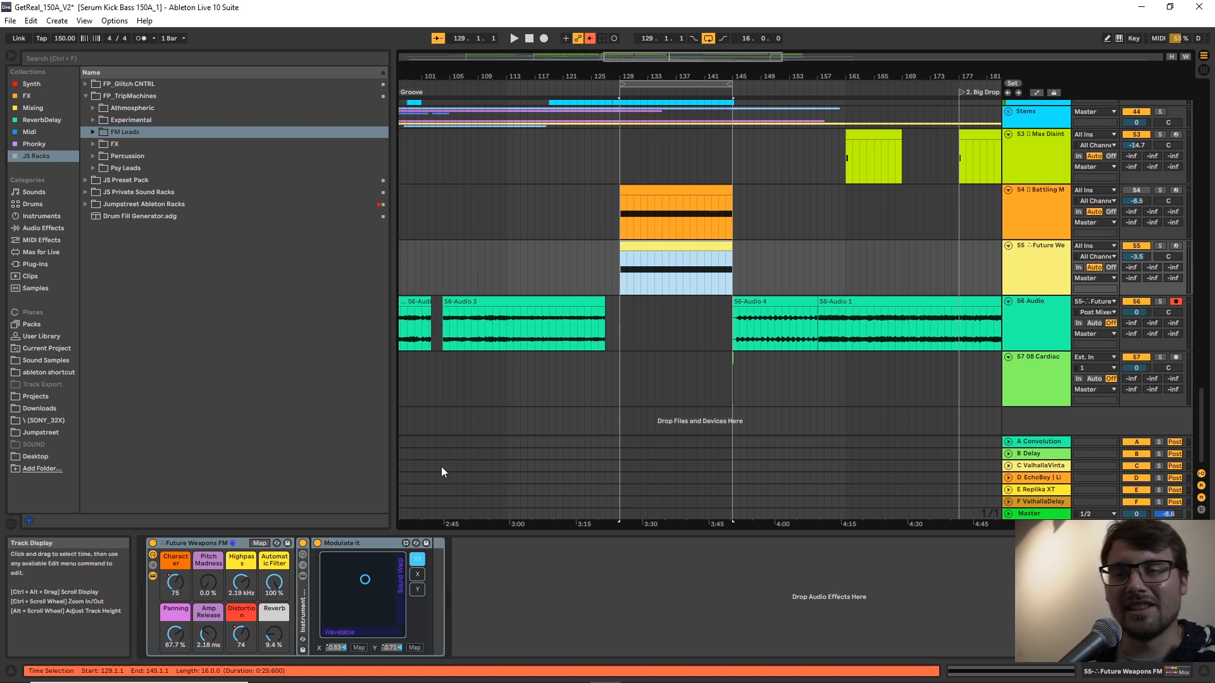
Reveal the devices nested in the Future Weapons FM rack, unfold the Arpeggiator and bypass it.
{"action": "left_click", "coordinate": [303, 602]}
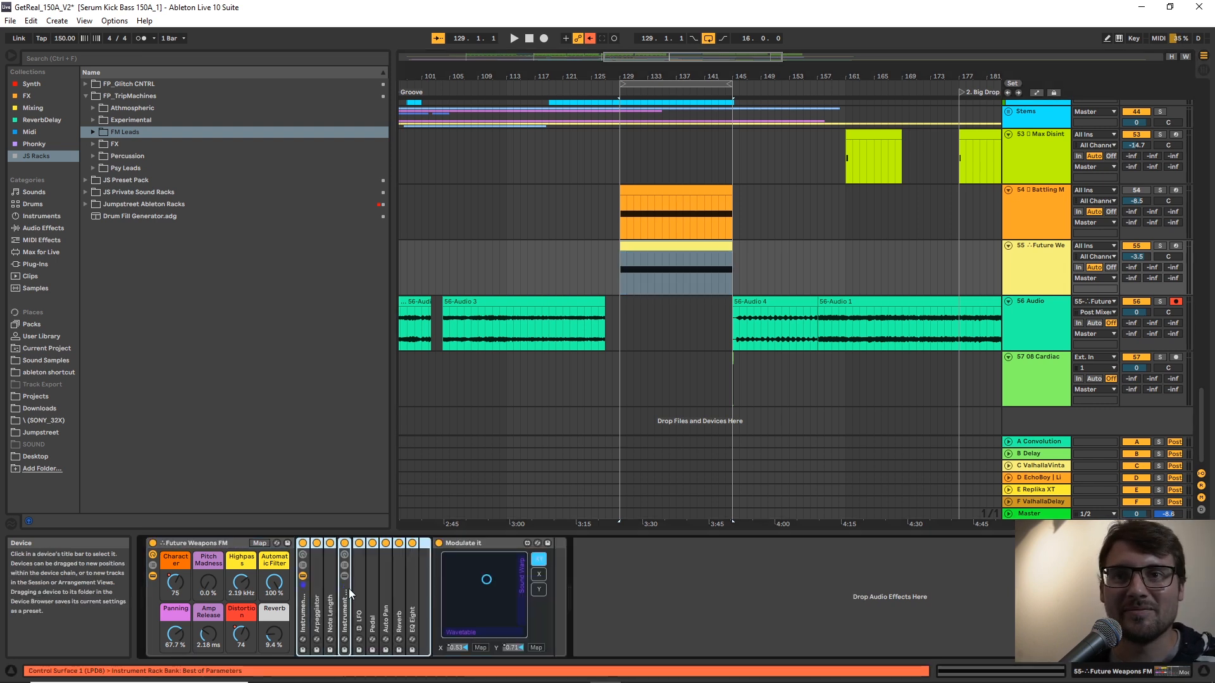
{"action": "left_click", "coordinate": [685, 246]}
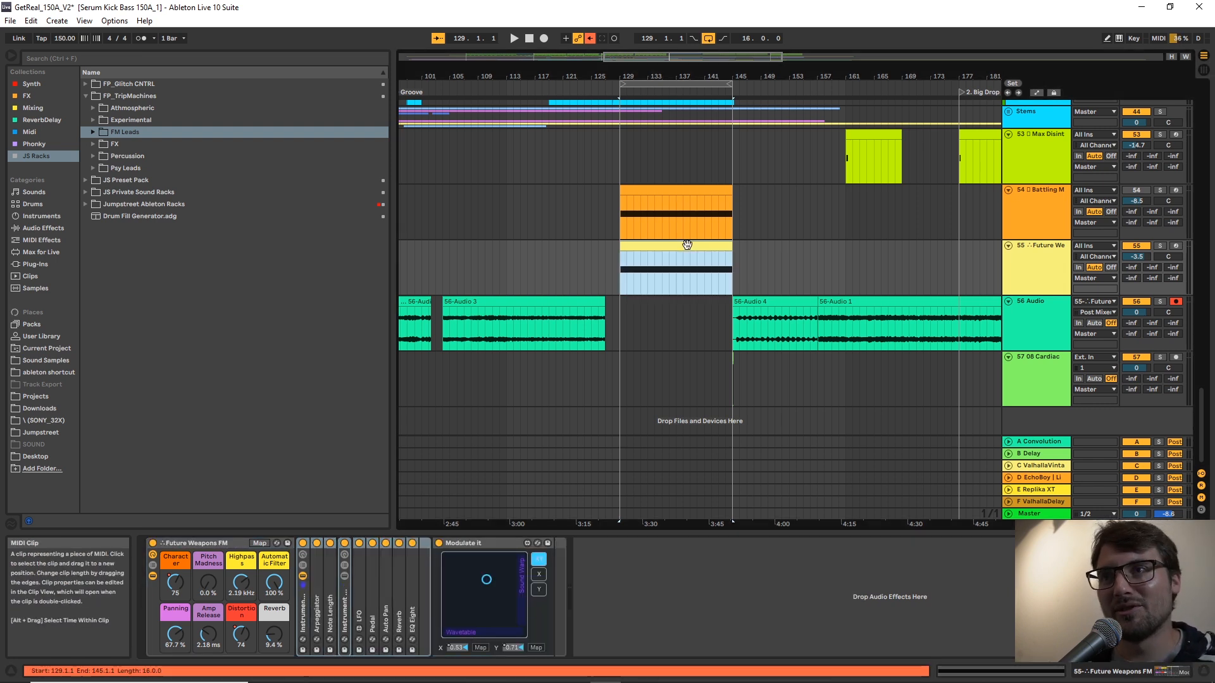
{"action": "double_click", "coordinate": [320, 578]}
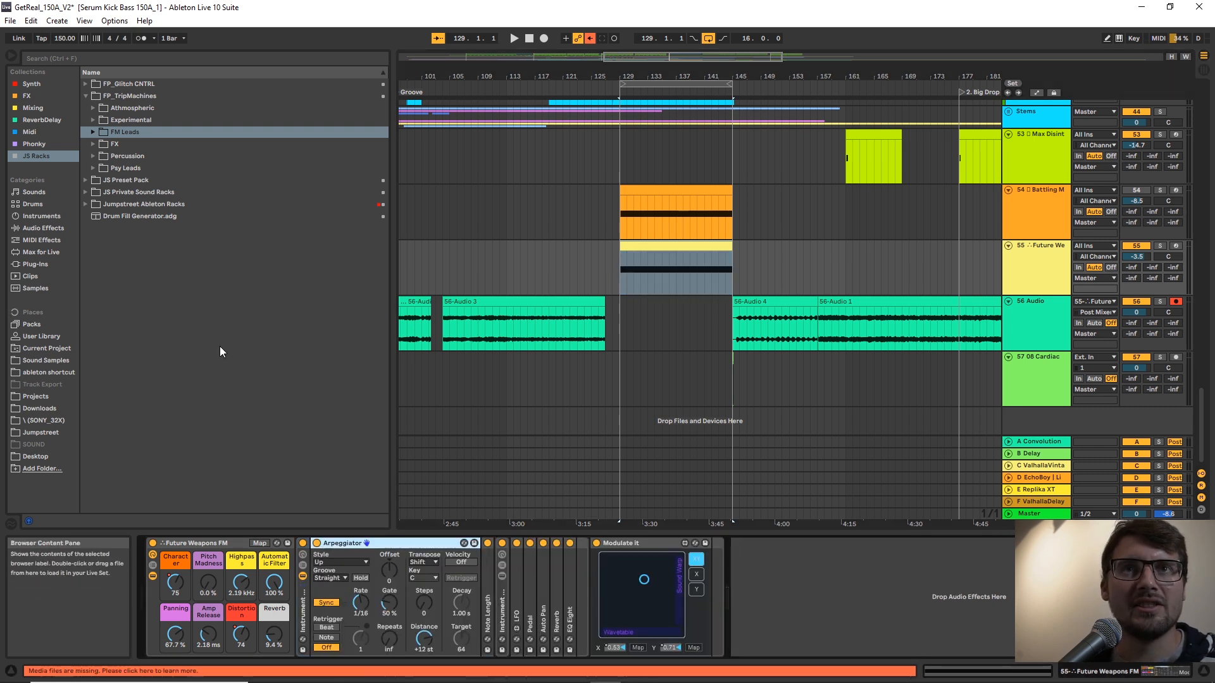
{"action": "left_click", "coordinate": [316, 543]}
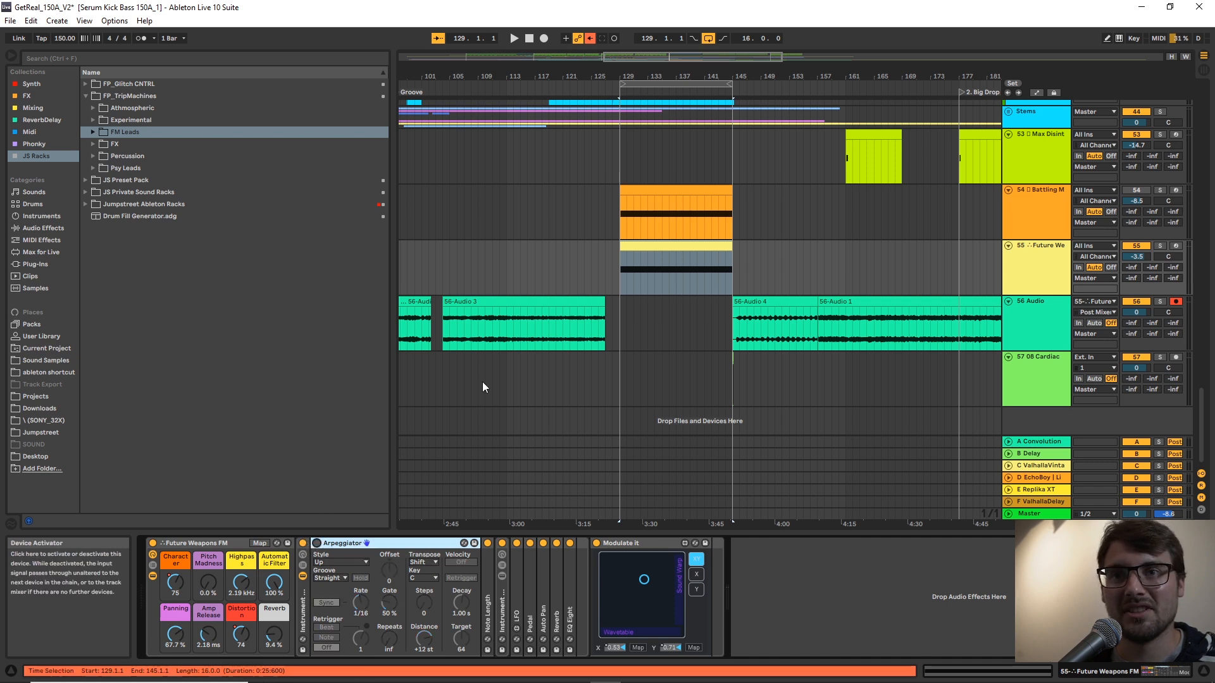
Audition the lead live without the Arpeggiator and raise its Amp Release macro to 24.9 ms.
{"action": "left_click", "coordinate": [591, 286]}
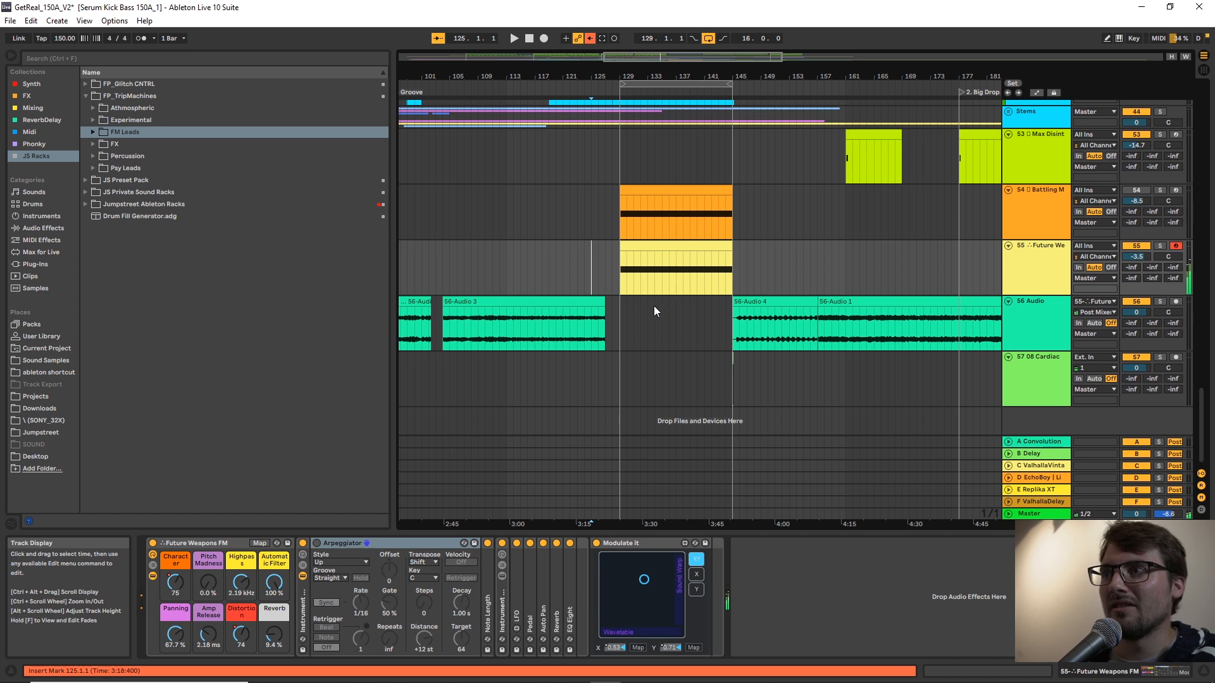
{"action": "left_click_drag", "start_coordinate": [211, 636], "coordinate": [210, 627]}
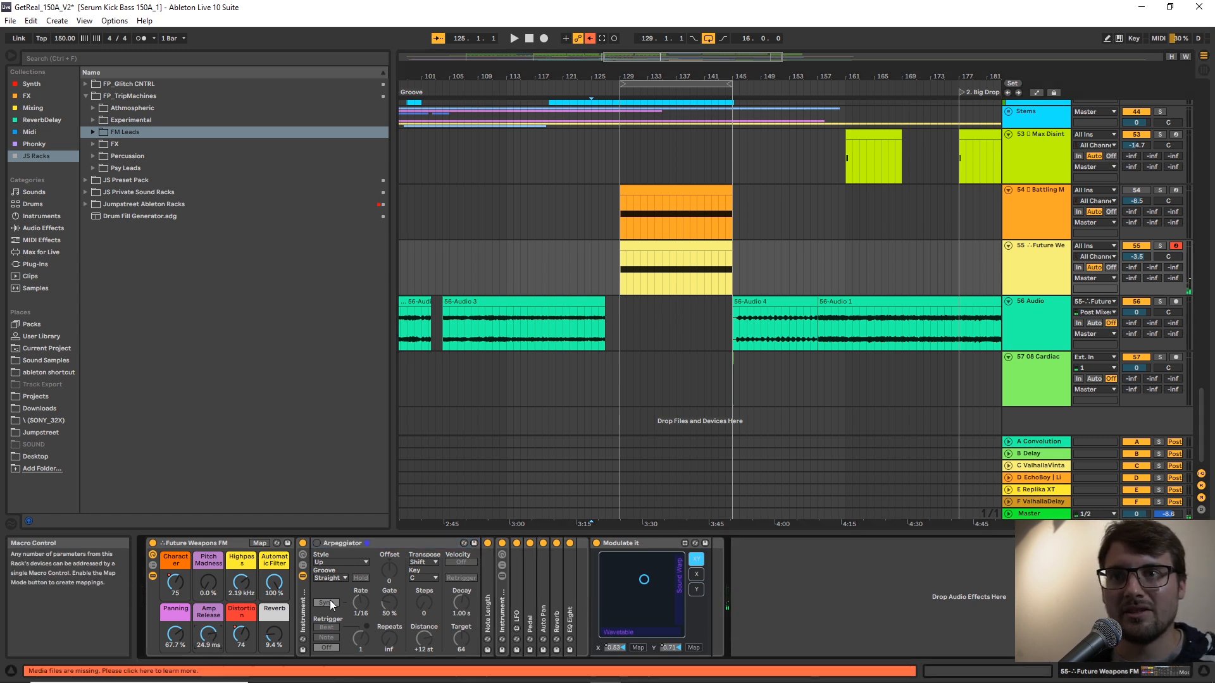
Unfold and bypass Note Length, then reactivate both Note Length and the Arpeggiator and fold them.
{"action": "double_click", "coordinate": [487, 583]}
{"action": "left_click", "coordinate": [487, 543]}
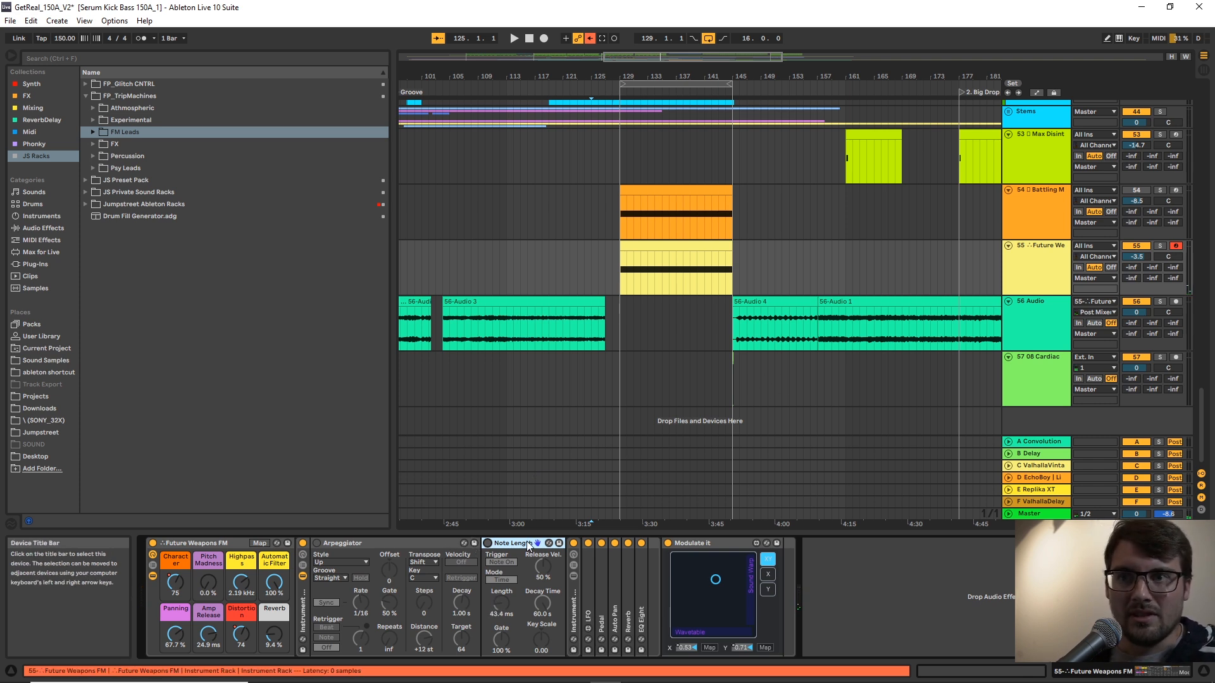
{"action": "double_click", "coordinate": [493, 543]}
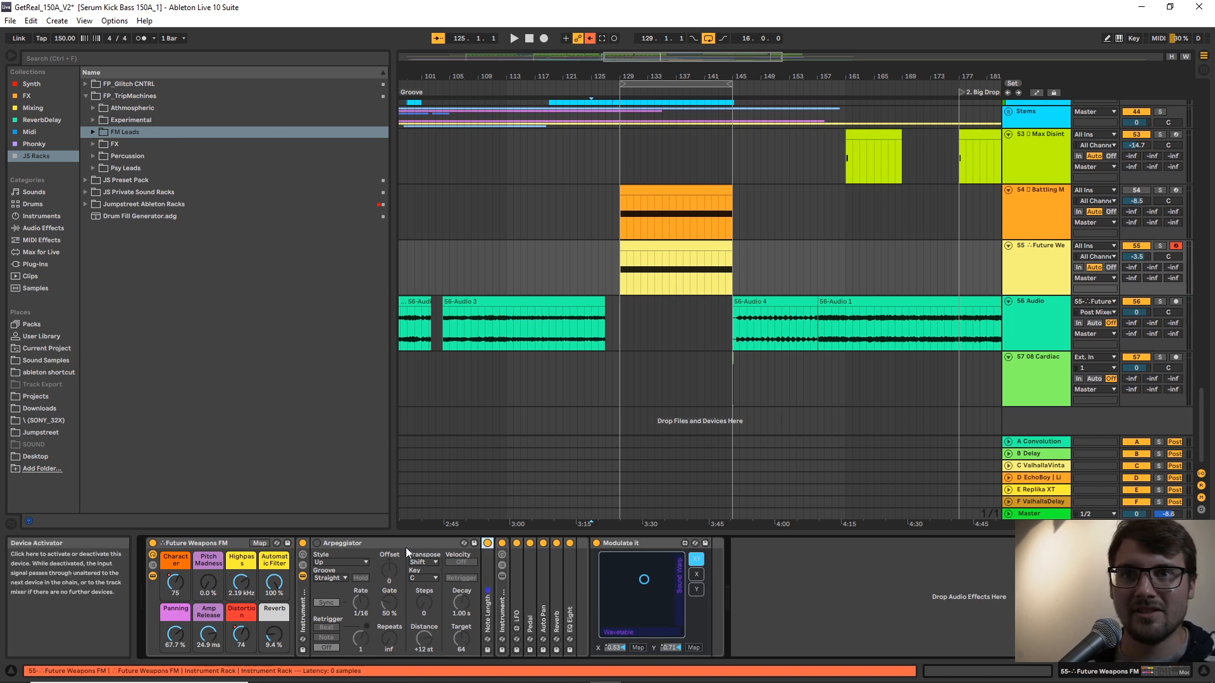
{"action": "double_click", "coordinate": [401, 543]}
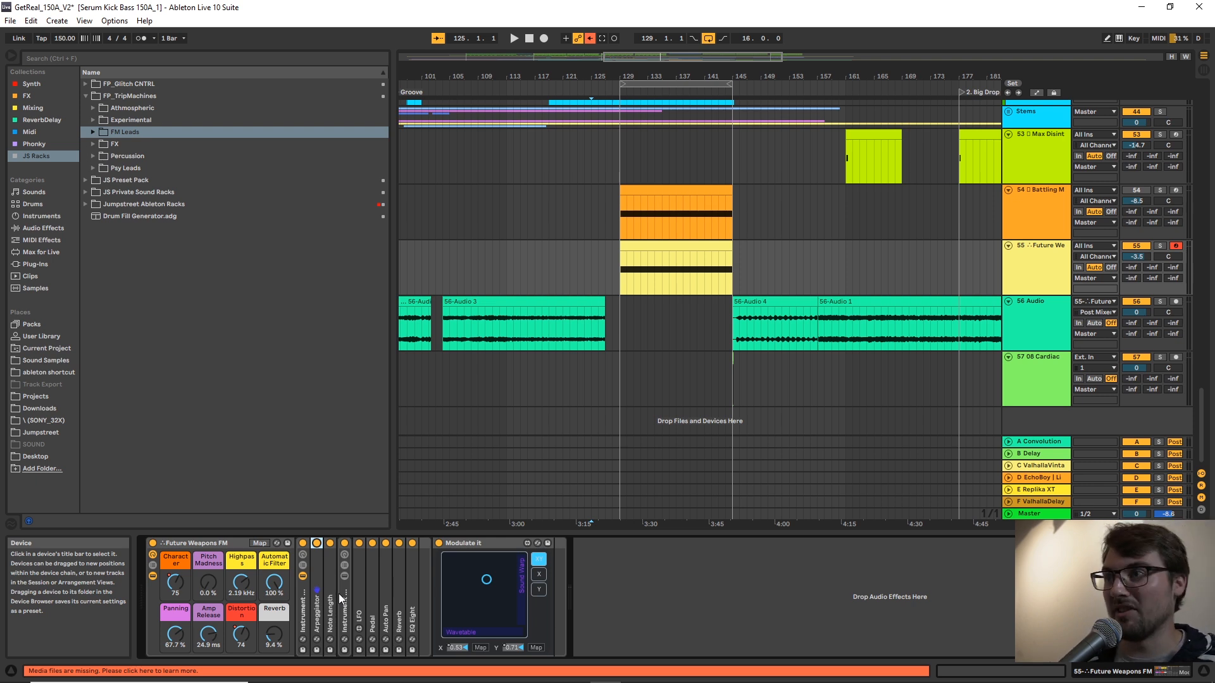
Try a recording from bar 127 with the lead track 55 armed, and stop it at bar 129.
{"action": "key", "text": "space"}
{"action": "left_click", "coordinate": [722, 340]}
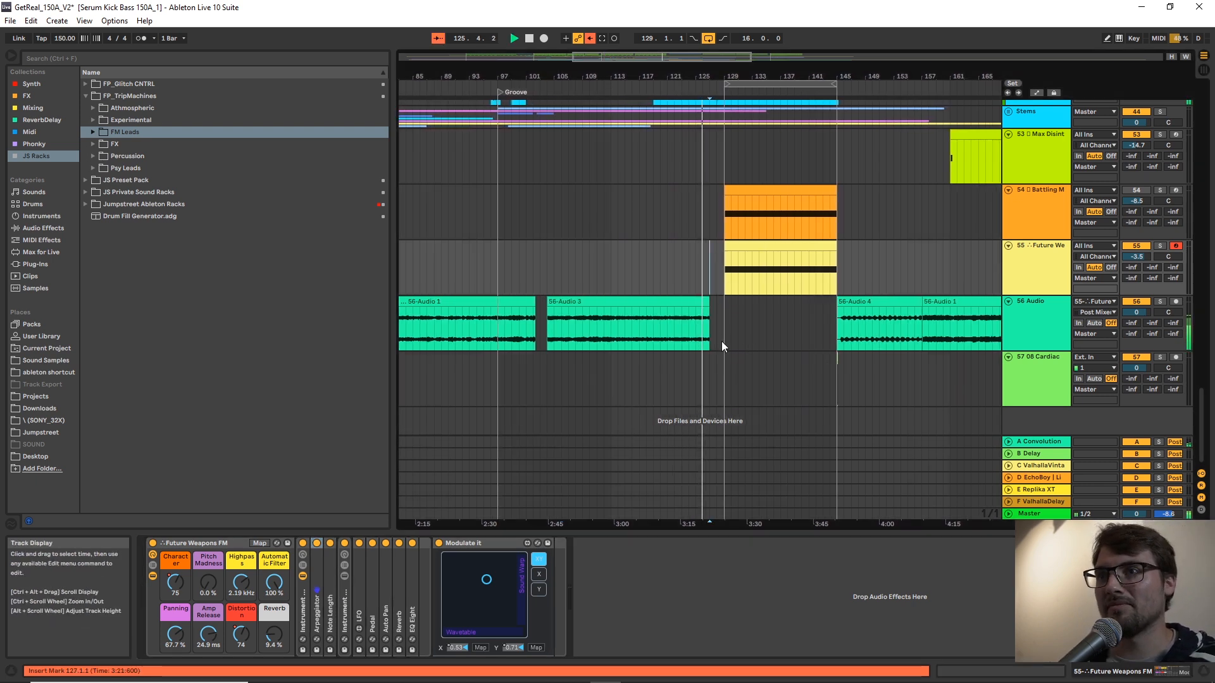
{"action": "left_click", "coordinate": [544, 38]}
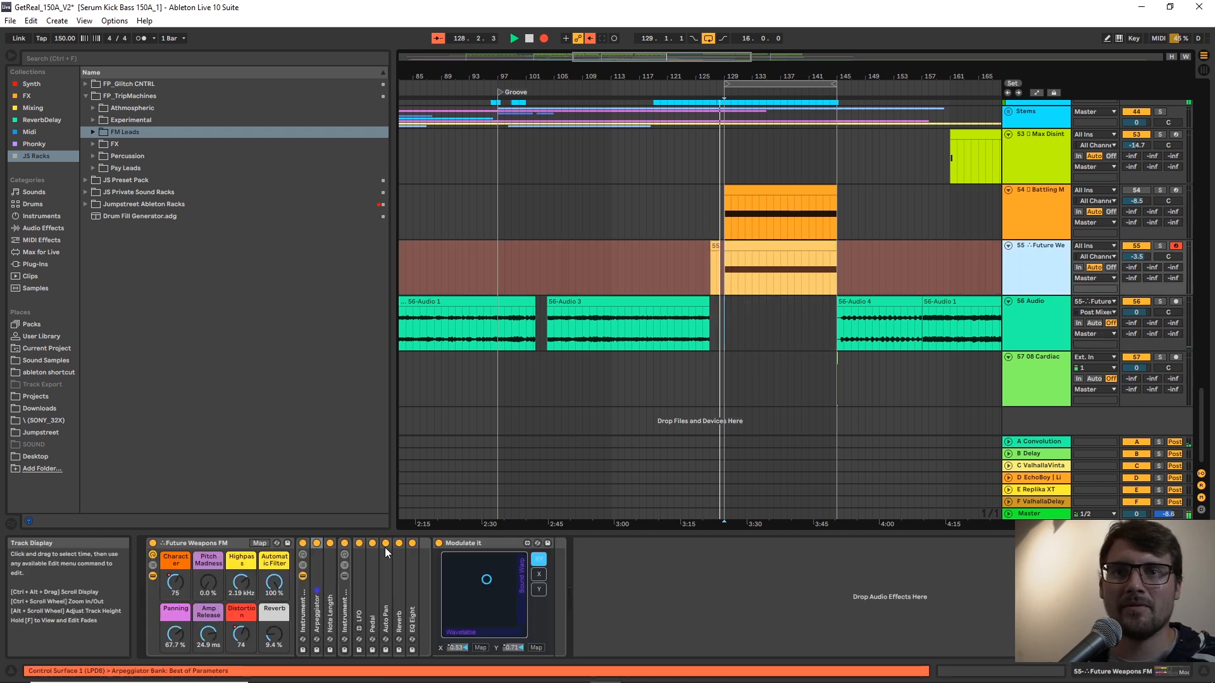
{"action": "key", "text": "space"}
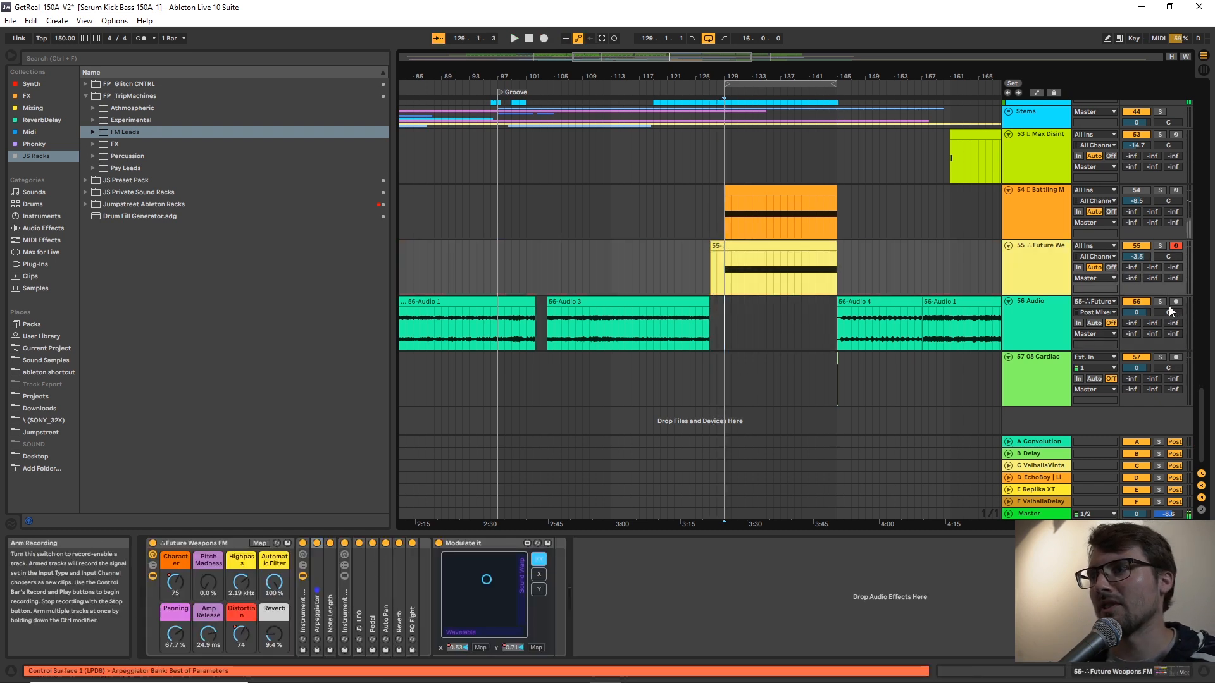
Arm track 56 in place of track 55 and start recording from bar 128.
{"action": "left_click", "coordinate": [1176, 301]}
{"action": "left_click", "coordinate": [710, 252]}
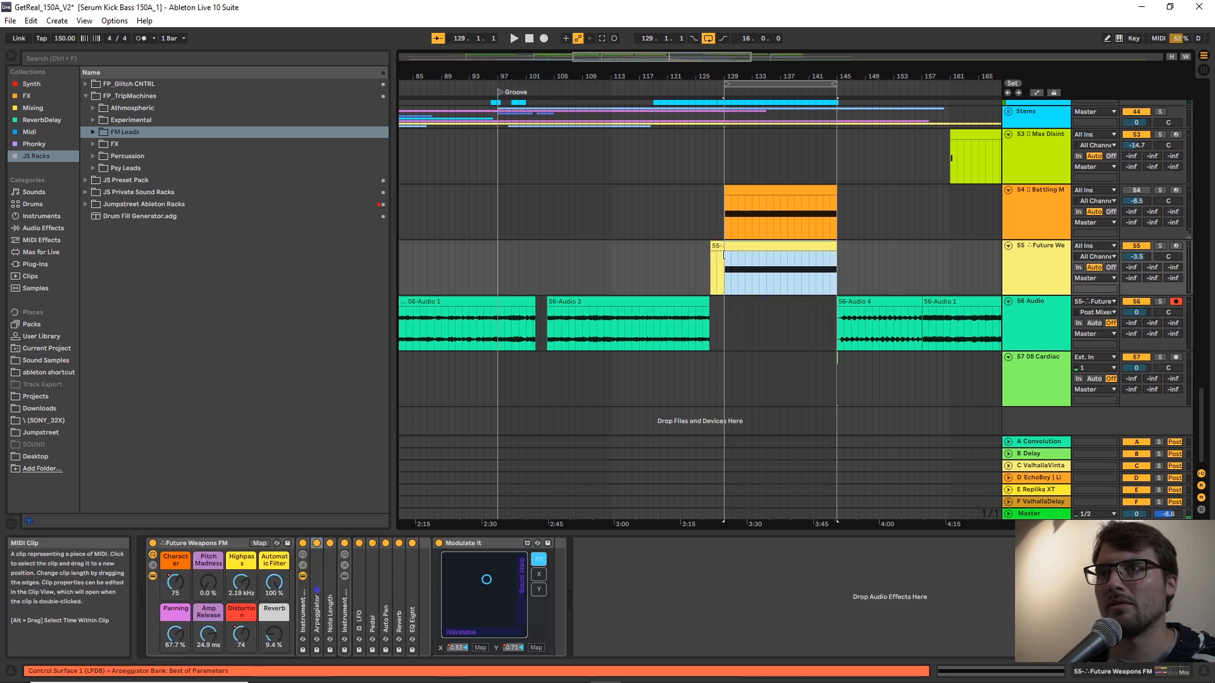
{"action": "left_click", "coordinate": [717, 311]}
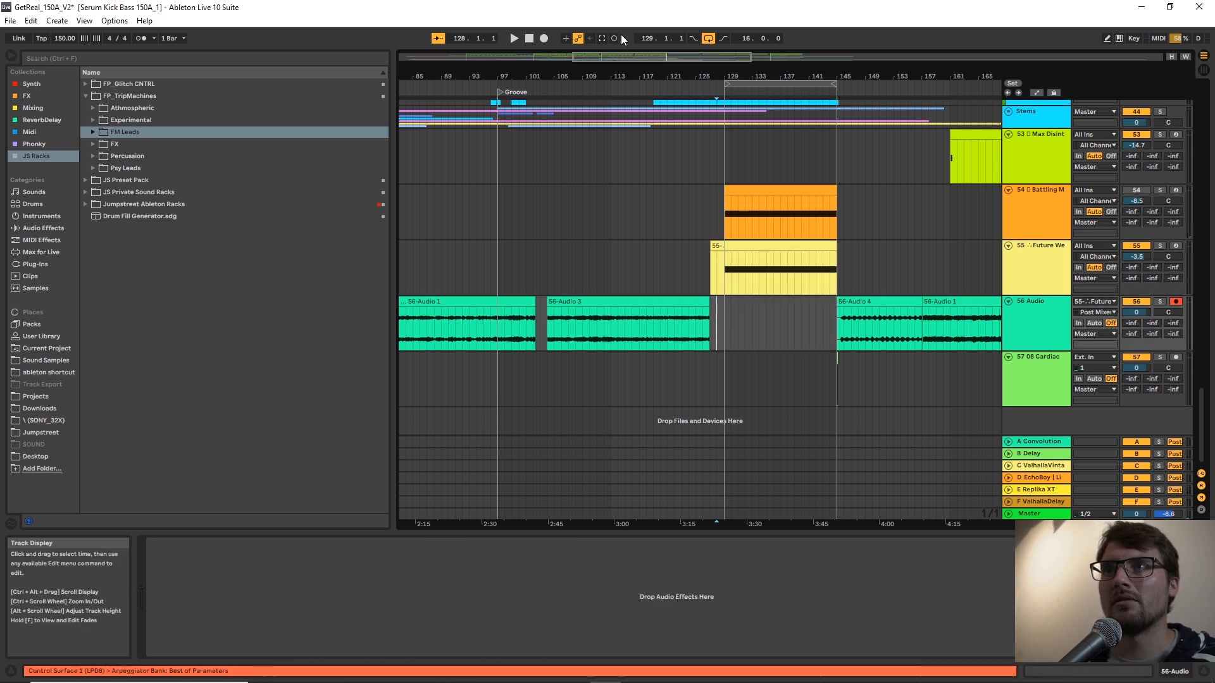
{"action": "left_click", "coordinate": [544, 38]}
While recording, move the lead's XY pad to about X 0.48, Y 0.73 and set Panning to 0%, Amp Release to 4.29 ms and Distortion to 98.
{"action": "left_click", "coordinate": [1016, 294]}
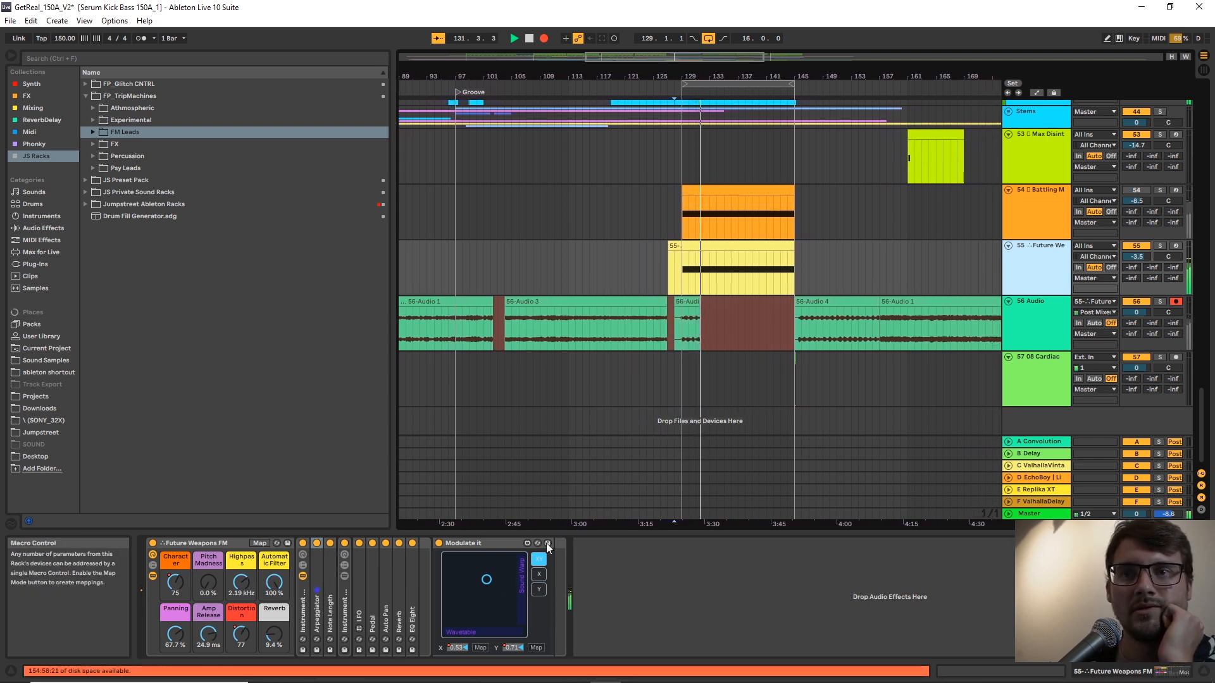
{"action": "mouse_move", "coordinate": [484, 580]}
{"action": "left_mouse_down"}
{"action": "mouse_move", "coordinate": [483, 593]}
{"action": "mouse_move", "coordinate": [499, 570]}
{"action": "mouse_move", "coordinate": [510, 592]}
{"action": "mouse_move", "coordinate": [478, 575]}
{"action": "mouse_move", "coordinate": [496, 567]}
{"action": "mouse_move", "coordinate": [482, 578]}
{"action": "left_mouse_up"}
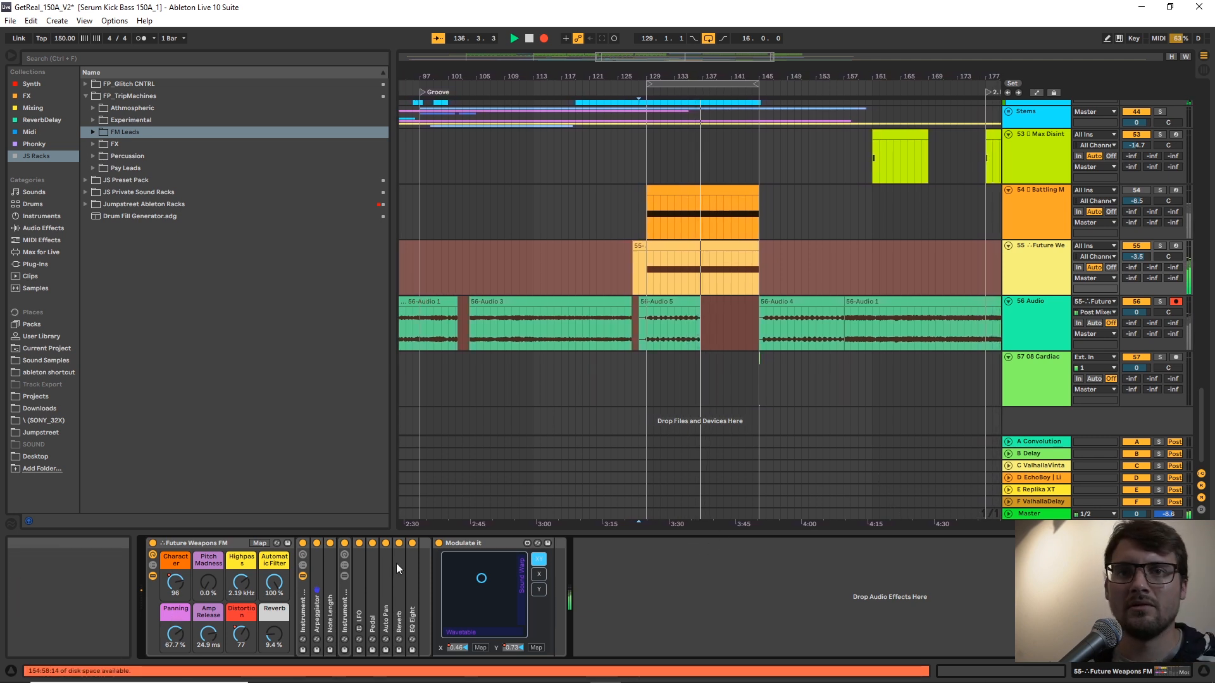
{"action": "left_click_drag", "start_coordinate": [176, 635], "coordinate": [175, 682]}
{"action": "left_click_drag", "start_coordinate": [205, 639], "coordinate": [238, 617]}
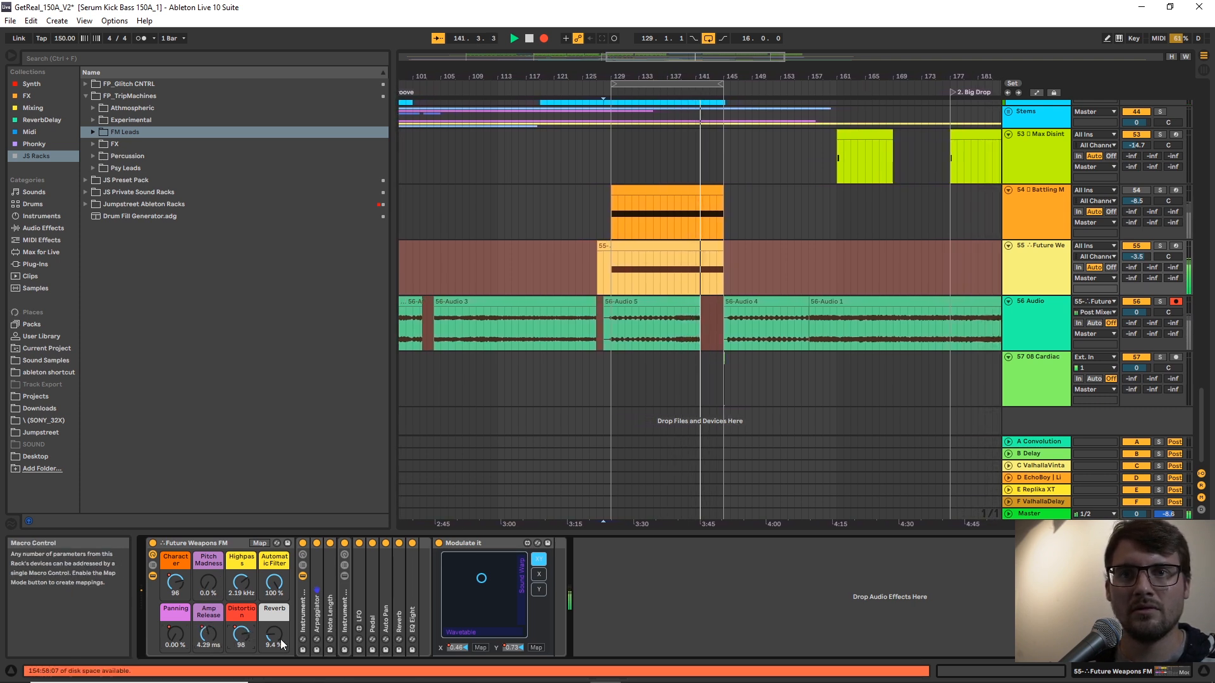
Lower Character to 57, move the XY pad to about X 0.42, Y 0.63, and stop the recording after the looped take.
{"action": "left_click_drag", "start_coordinate": [171, 590], "coordinate": [171, 587]}
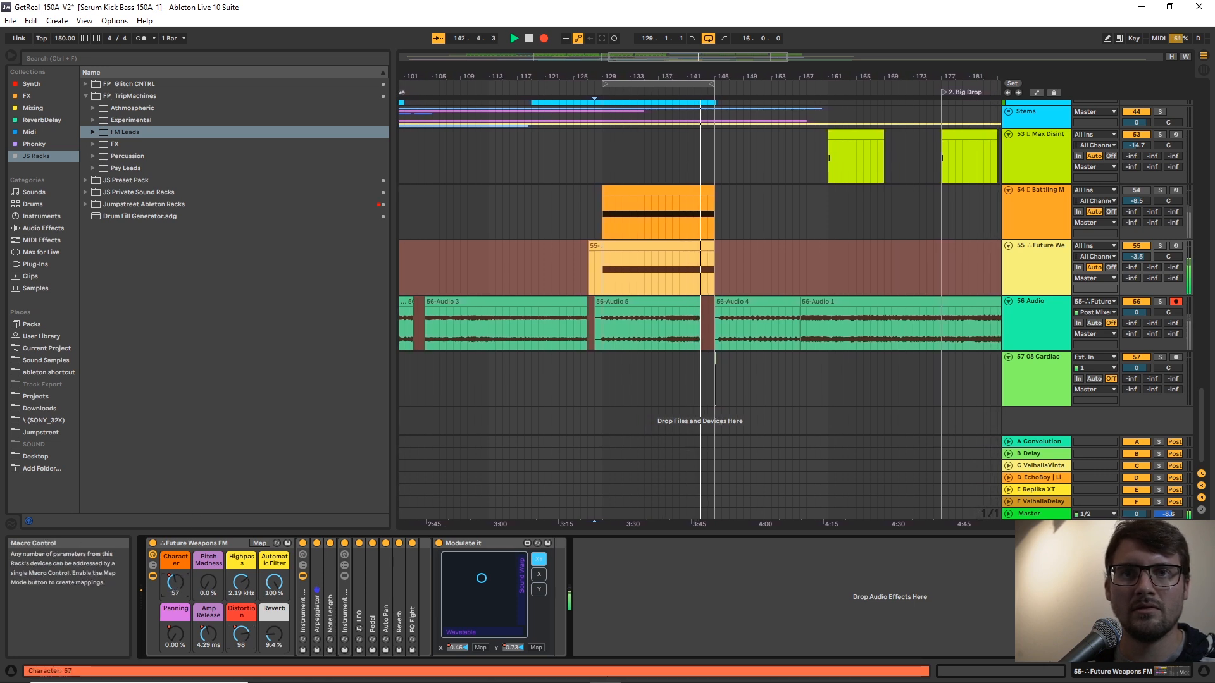
{"action": "mouse_move", "coordinate": [486, 583]}
{"action": "left_mouse_down"}
{"action": "mouse_move", "coordinate": [500, 600]}
{"action": "mouse_move", "coordinate": [494, 570]}
{"action": "mouse_move", "coordinate": [478, 586]}
{"action": "left_mouse_up"}
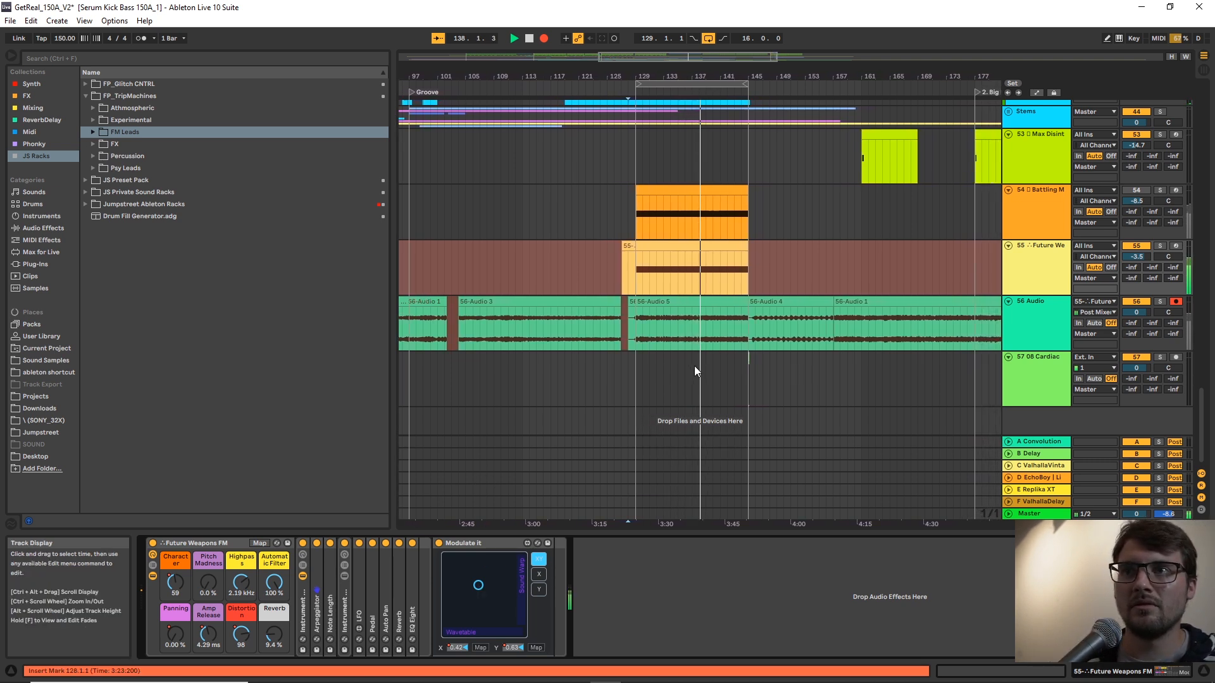
{"action": "key", "text": "space"}
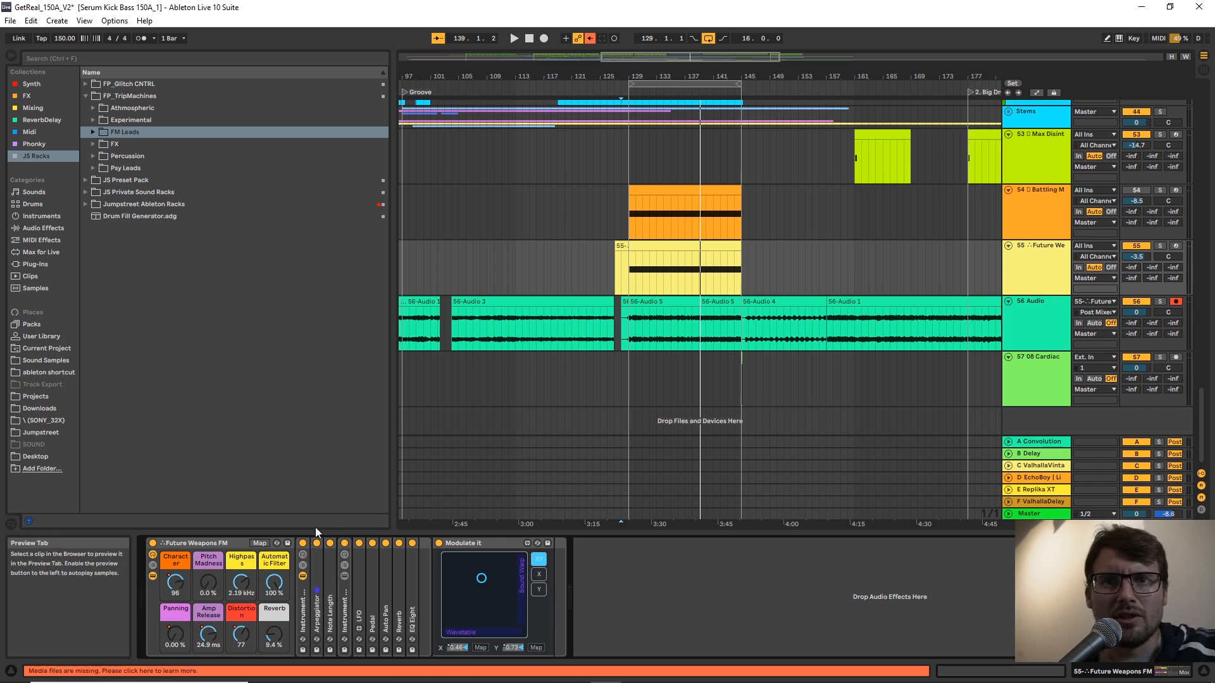
Examine the Future Weapons FM rack's inner structure by unfolding its nested Instrument Rack and the Wavetable synth.
{"action": "left_click", "coordinate": [153, 576]}
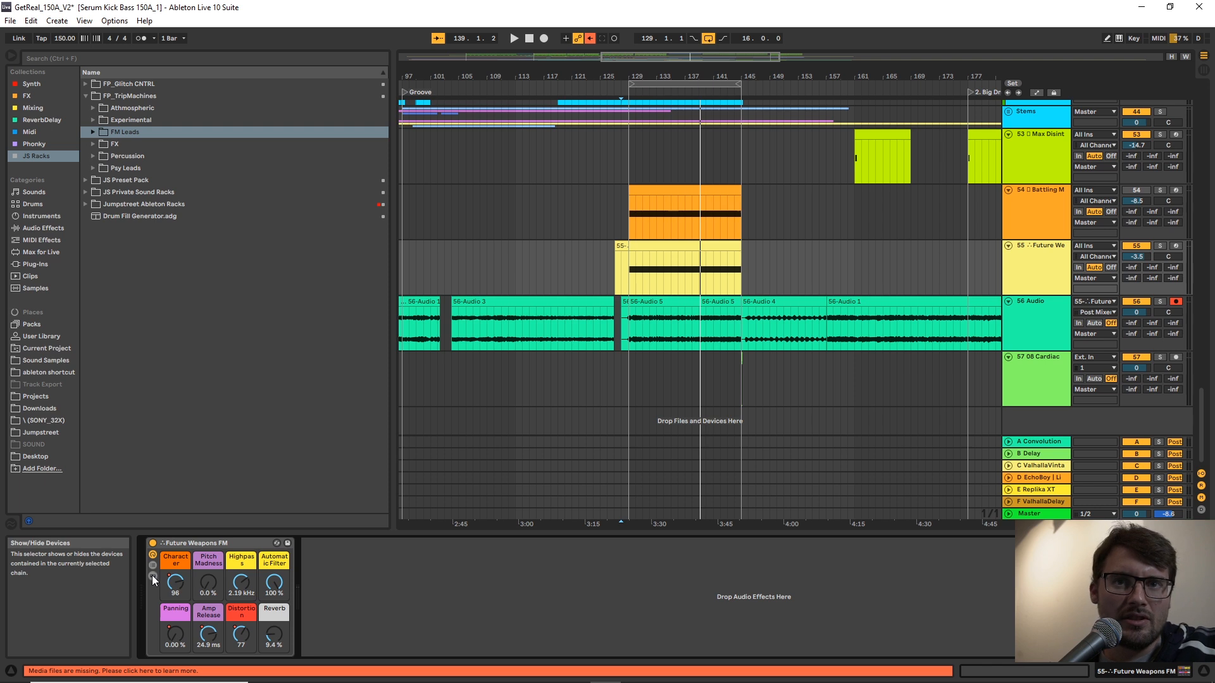
{"action": "left_click", "coordinate": [152, 576]}
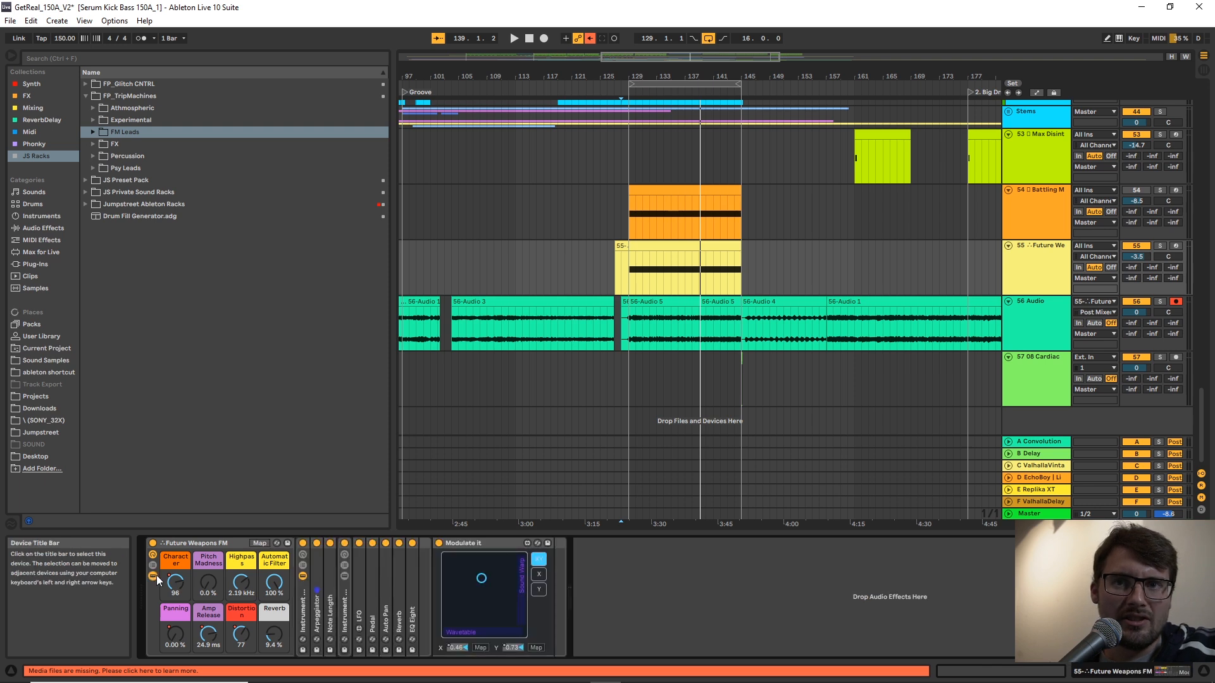
{"action": "left_click", "coordinate": [345, 607]}
{"action": "double_click", "coordinate": [345, 607]}
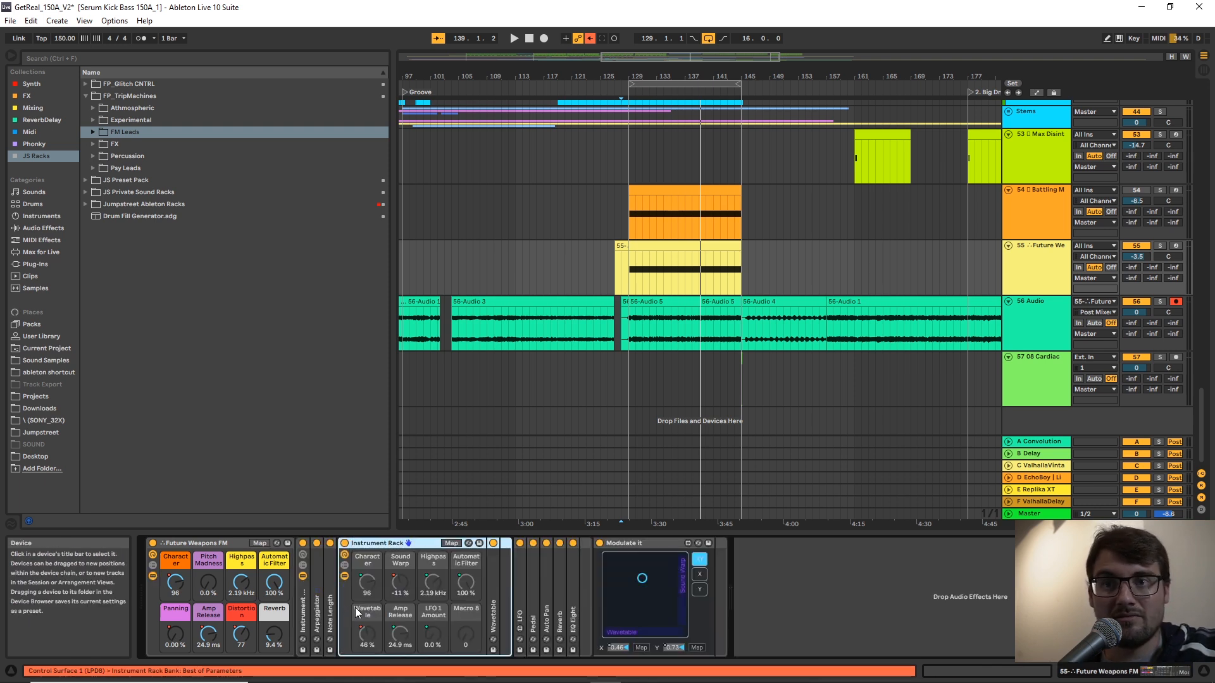
{"action": "left_click", "coordinate": [494, 598]}
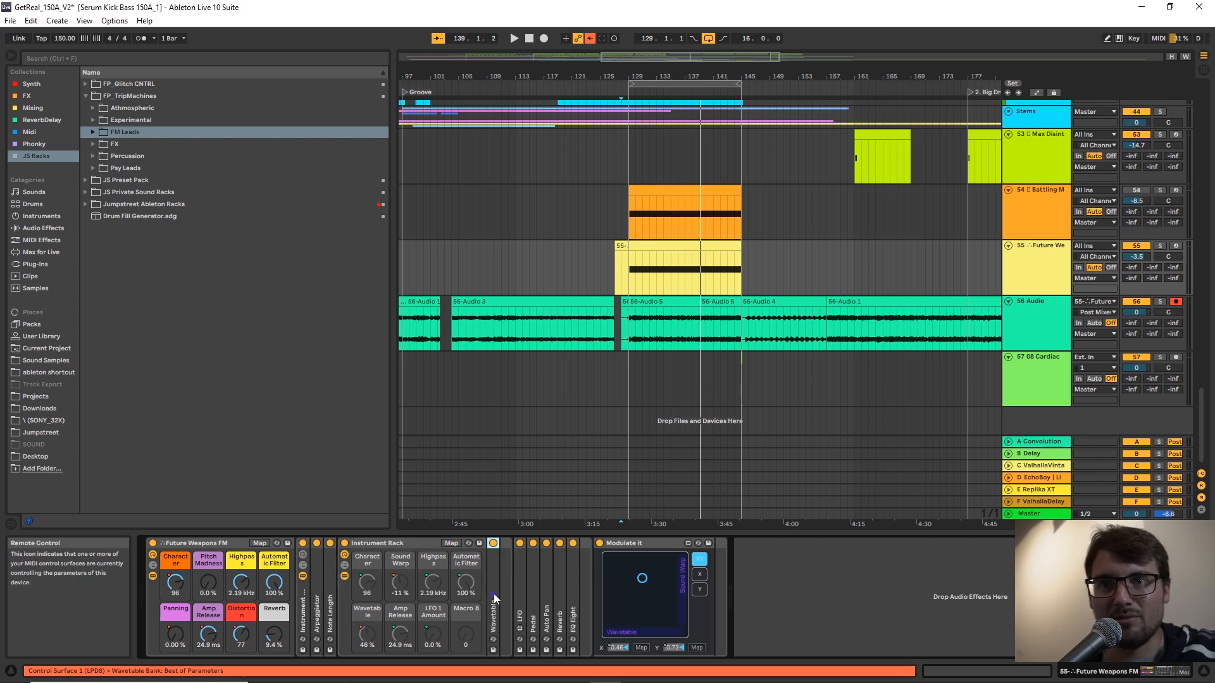
{"action": "double_click", "coordinate": [494, 595]}
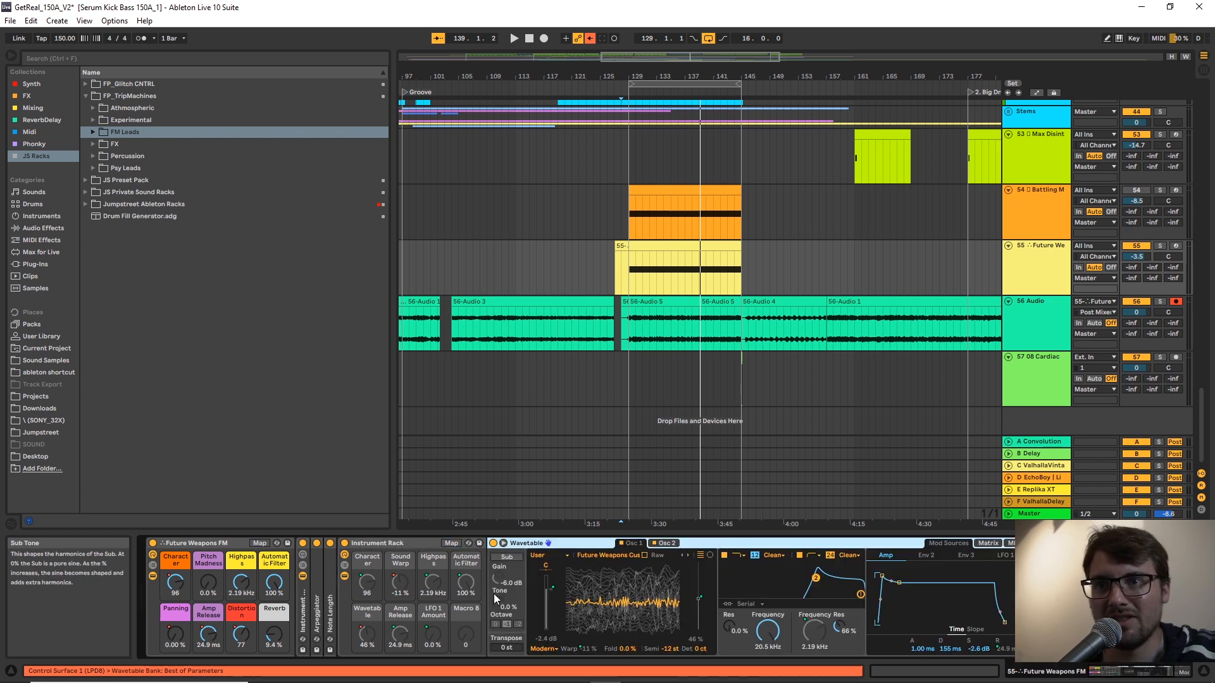
Fold the Wavetable synth and the nested Instrument Rack, and hide the Future Weapons FM rack's inner devices.
{"action": "double_click", "coordinate": [565, 545]}
{"action": "double_click", "coordinate": [417, 542]}
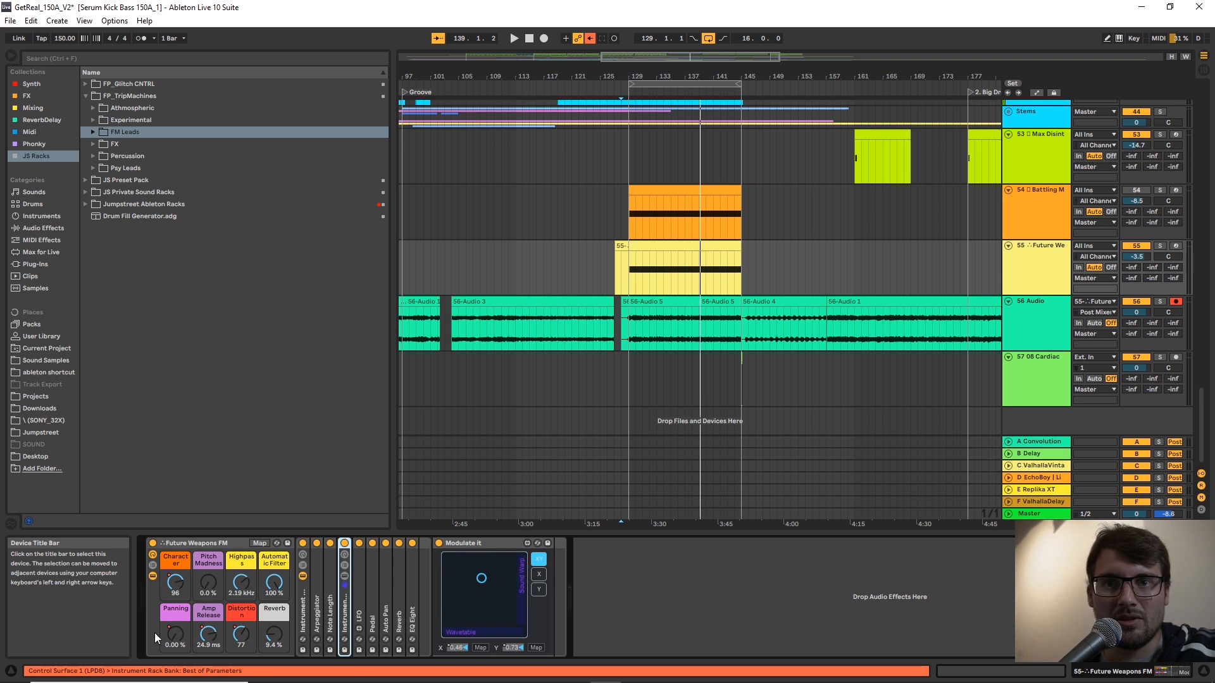
{"action": "left_click", "coordinate": [152, 574]}
{"action": "left_click", "coordinate": [152, 575]}
{"action": "left_click", "coordinate": [152, 575]}
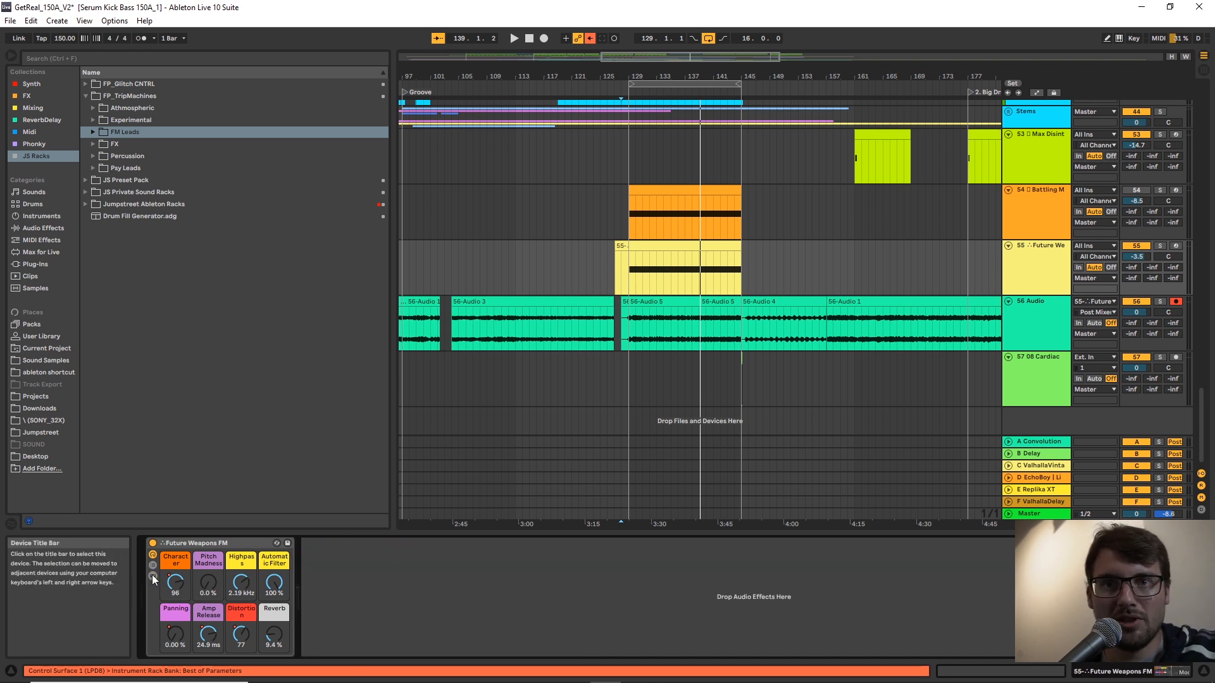
Examine the Future Weapons FM rack's chain list and hide it again, leaving only the macro controls shown.
{"action": "left_click", "coordinate": [152, 565]}
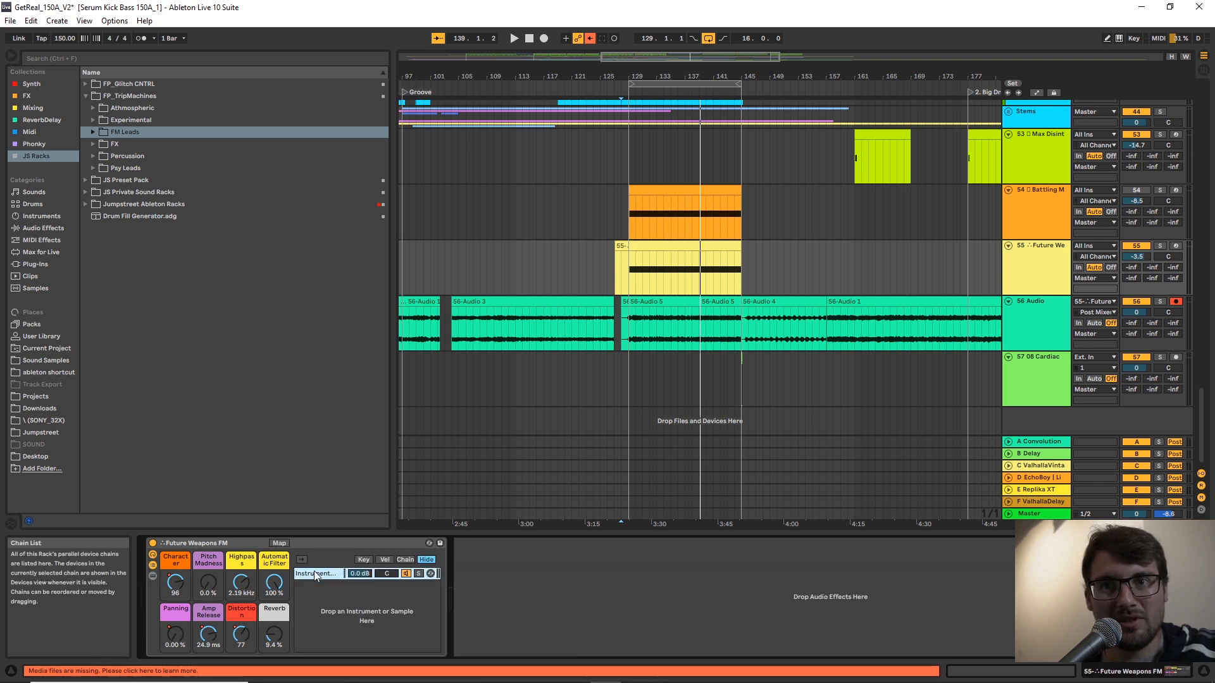
{"action": "left_click", "coordinate": [152, 566]}
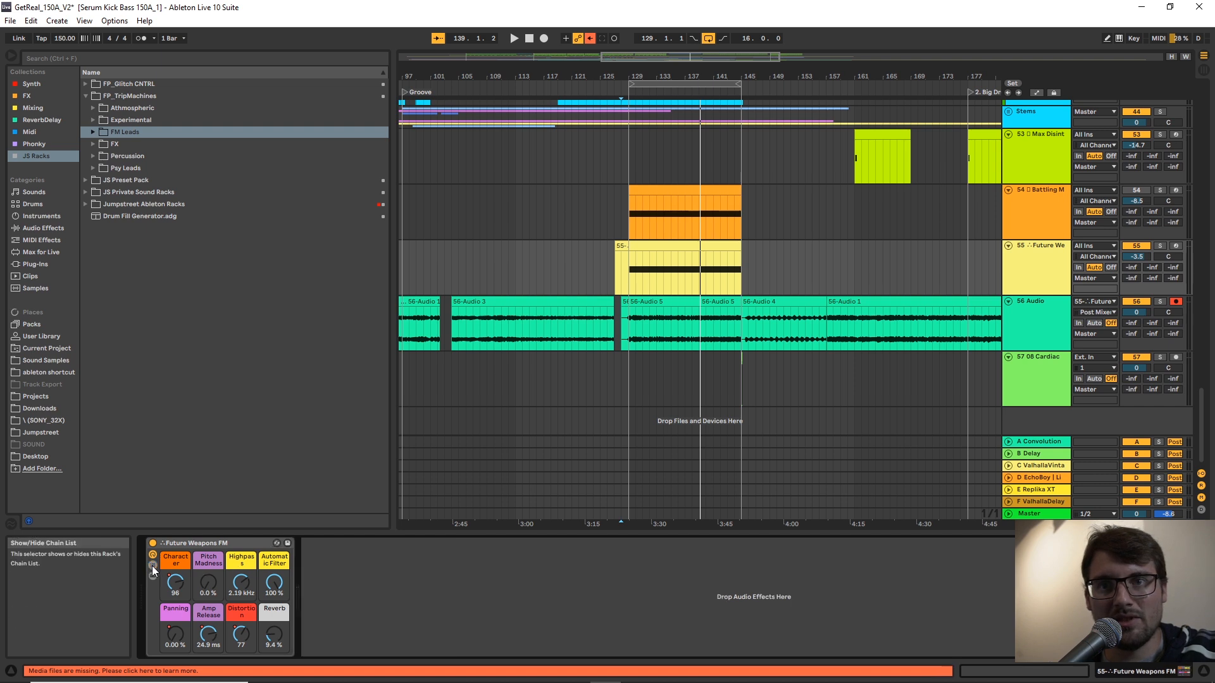
{"action": "left_click", "coordinate": [152, 565]}
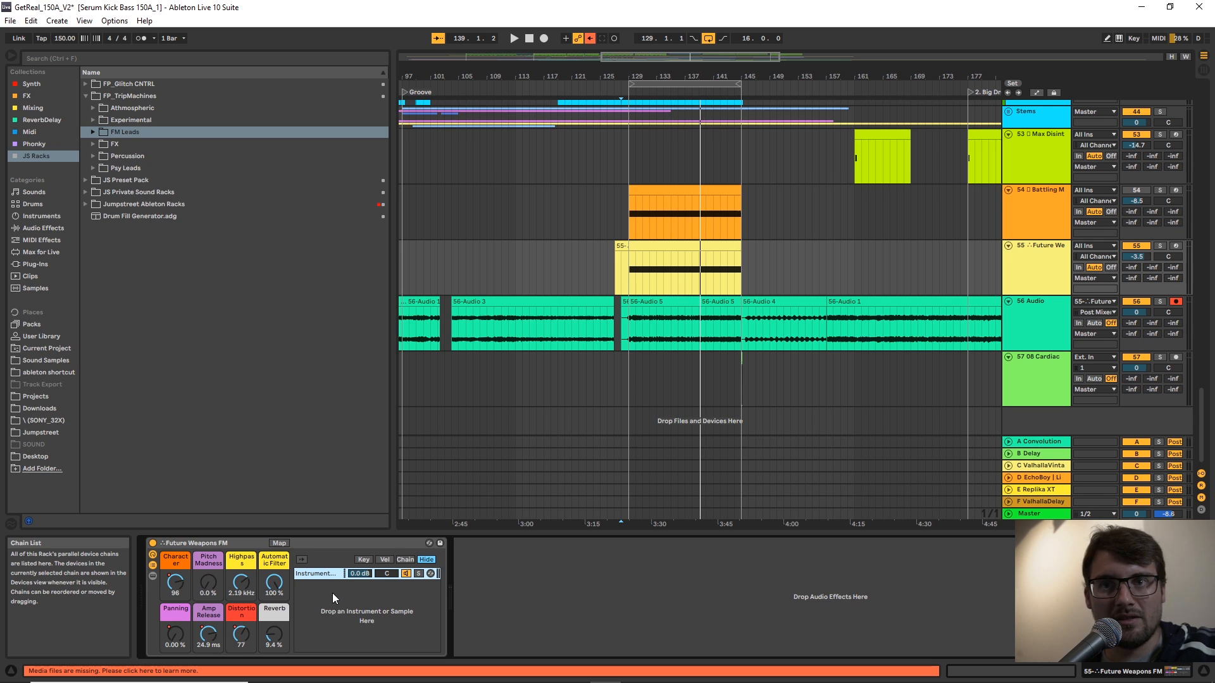
{"action": "left_click", "coordinate": [152, 565]}
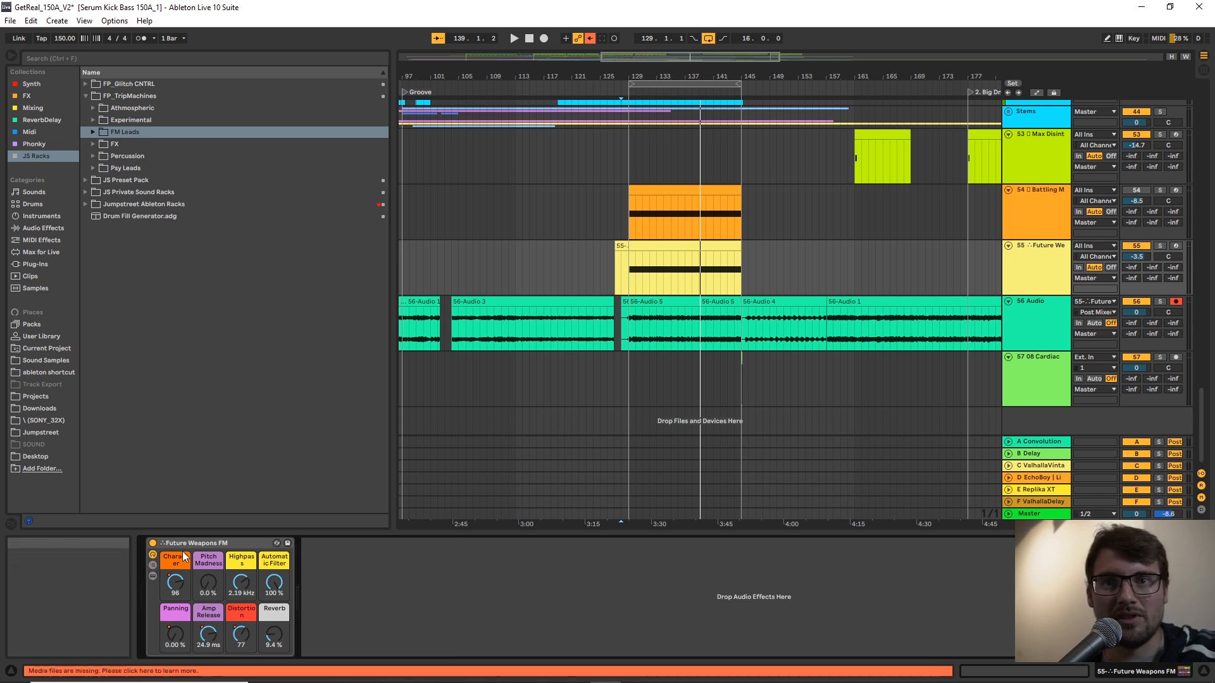
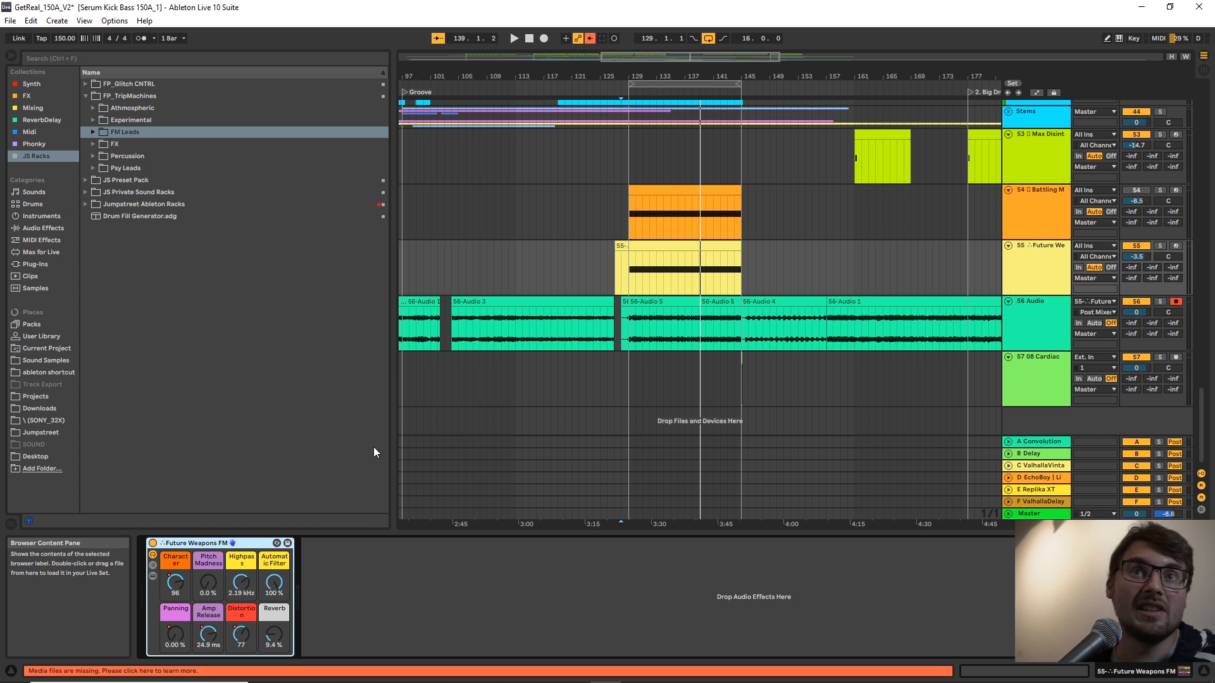
Collapse the FP_TripMachines folder and examine the contents of the FP_Glitch CNTRL folder, folding it again.
{"action": "left_click", "coordinate": [84, 96]}
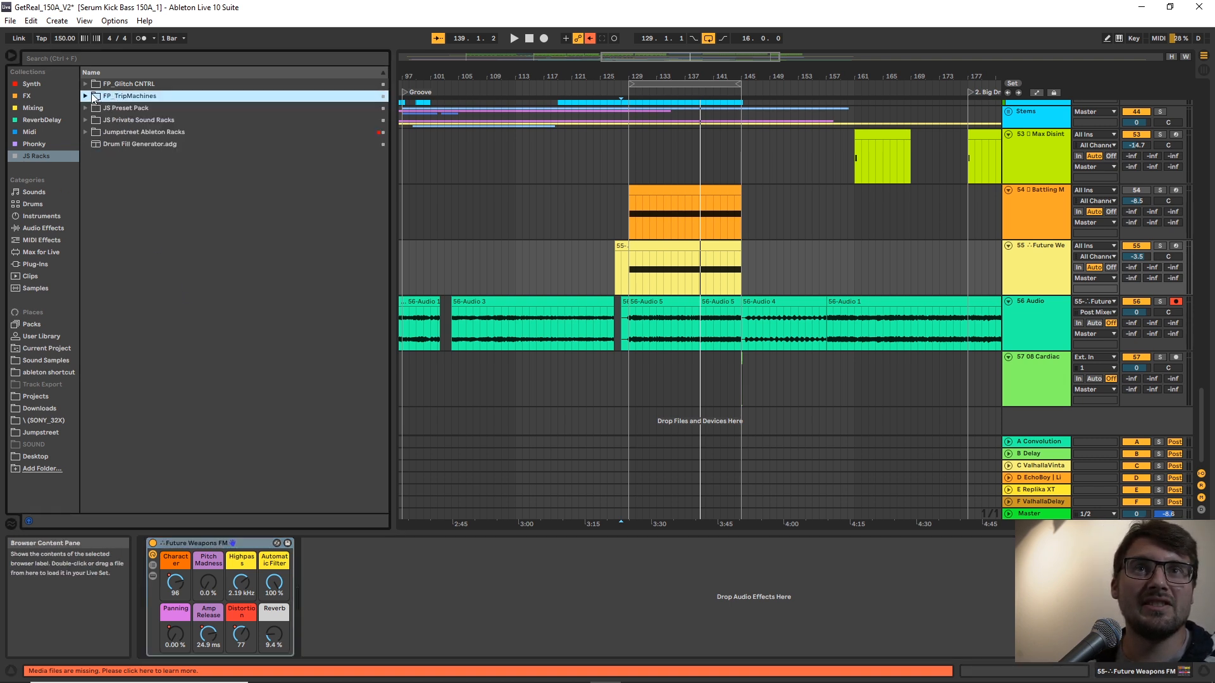
{"action": "left_click", "coordinate": [256, 544]}
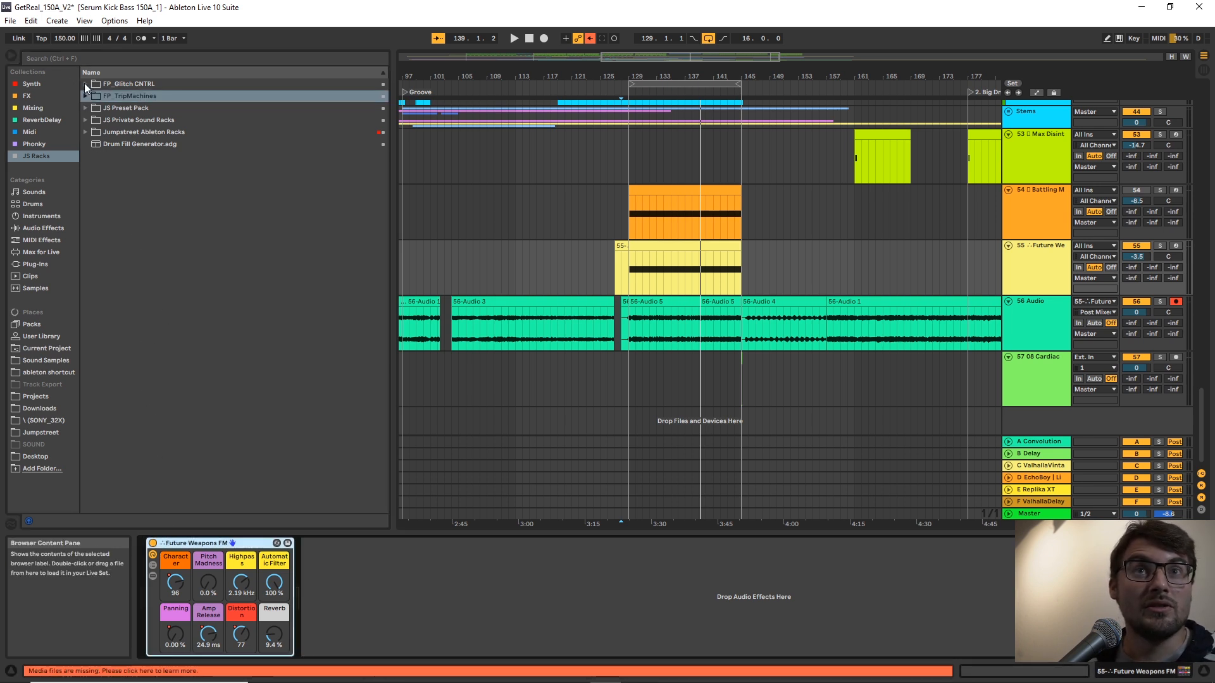
{"action": "left_click", "coordinate": [104, 85]}
{"action": "left_click", "coordinate": [85, 84]}
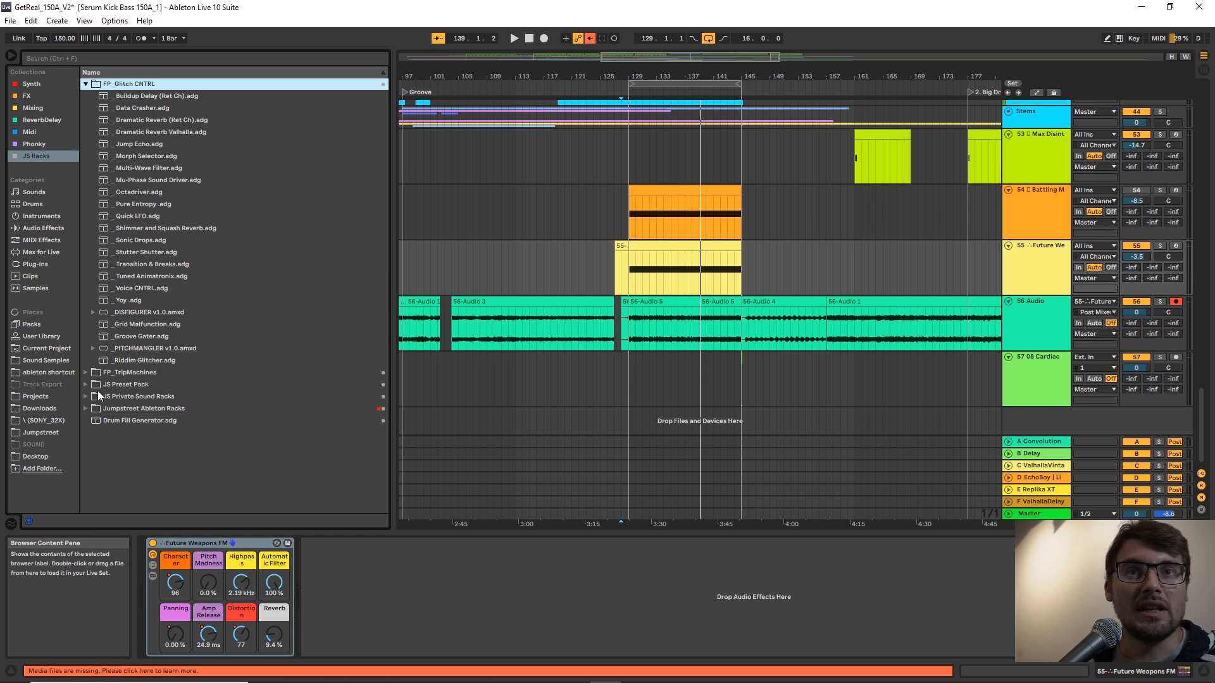
{"action": "left_click", "coordinate": [138, 354]}
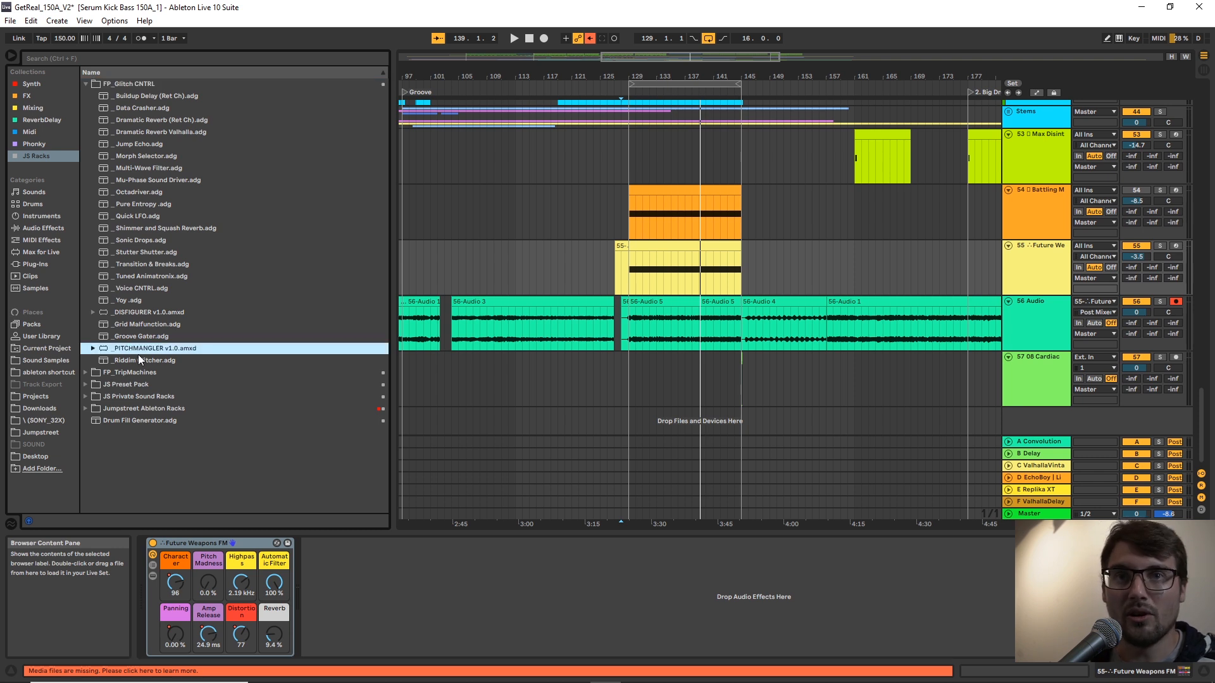
{"action": "left_click", "coordinate": [86, 84]}
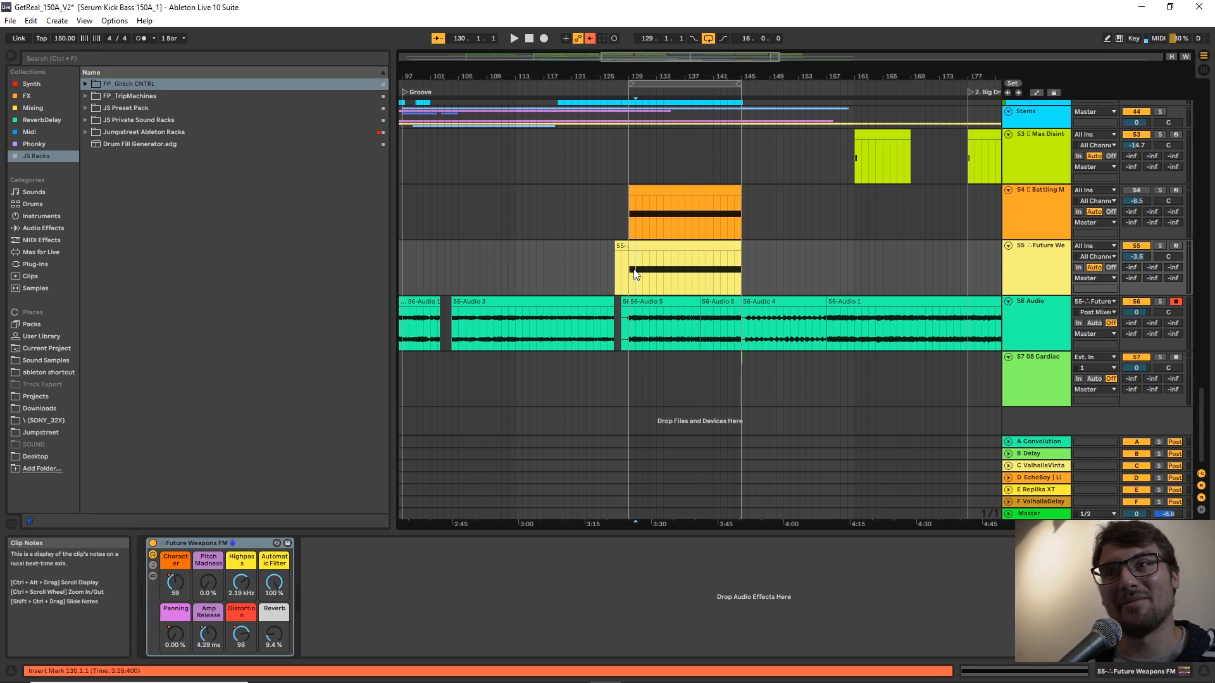
Extend the second 56-Audio 5 clip on track 56 back to bar 129 so it spans bars 129 to 145.
{"action": "left_click", "coordinate": [658, 241]}
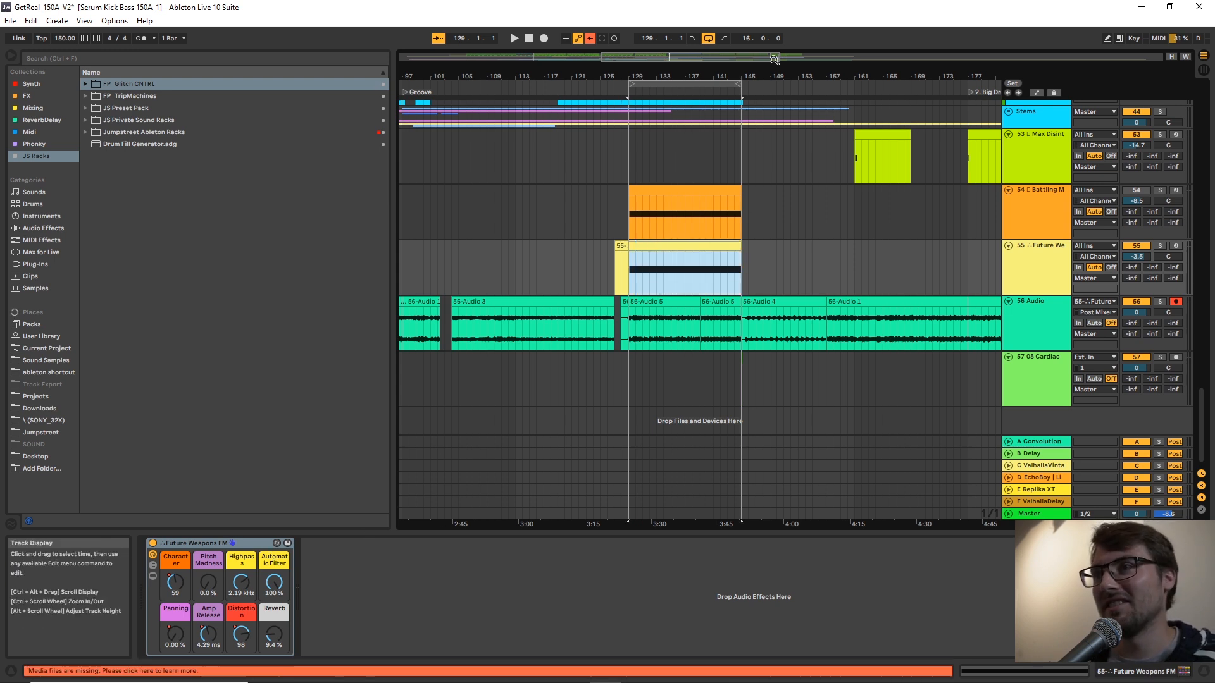
{"action": "left_click_drag", "start_coordinate": [734, 77], "coordinate": [734, 120]}
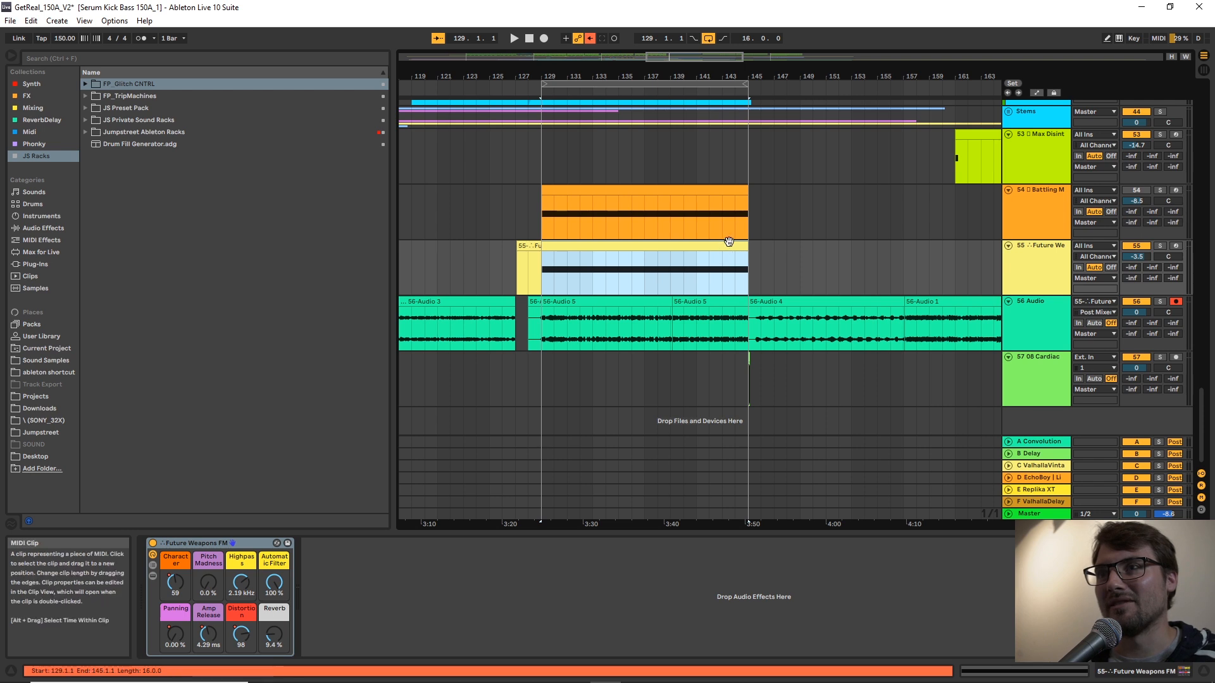
{"action": "left_click", "coordinate": [723, 305]}
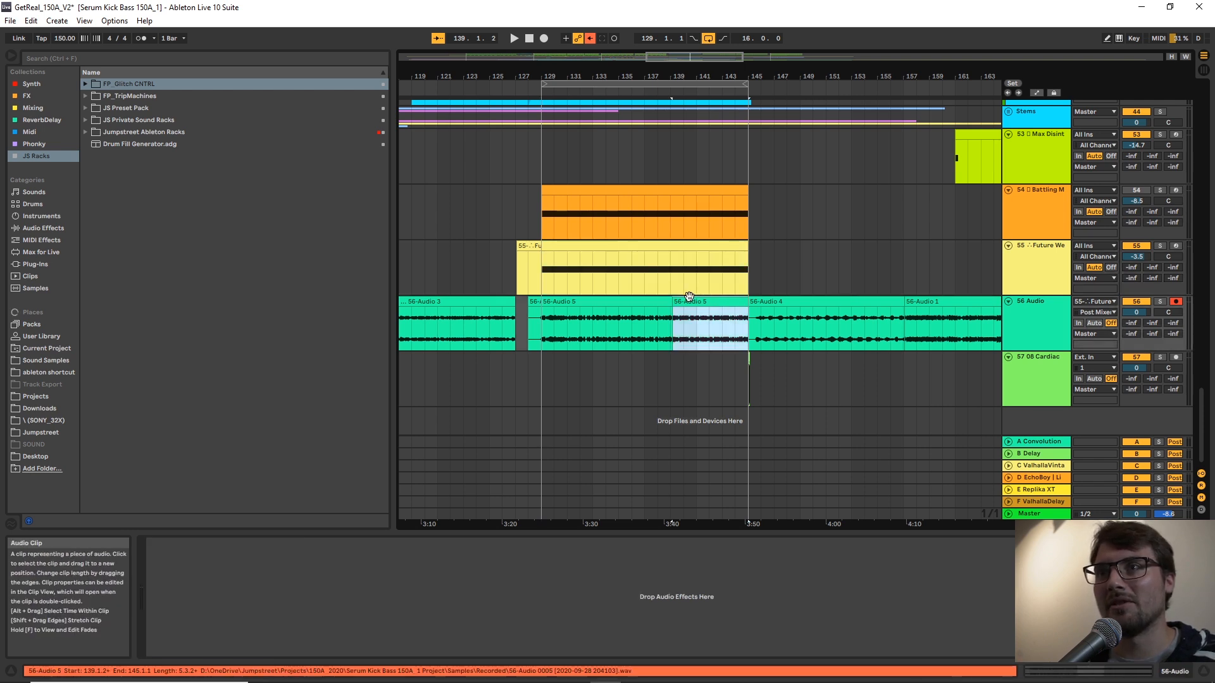
{"action": "left_click_drag", "start_coordinate": [674, 298], "coordinate": [542, 300]}
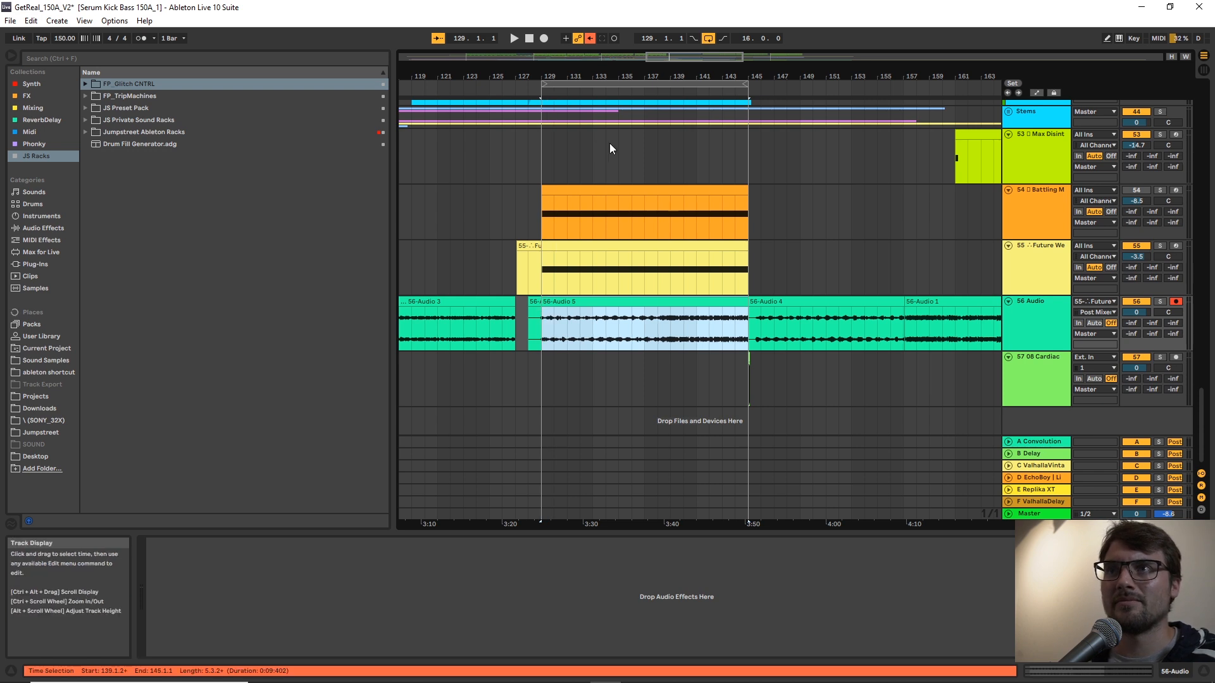
Insert a new audio track directly below the recorded takes on track 56.
{"action": "left_click_drag", "start_coordinate": [669, 76], "coordinate": [699, 76]}
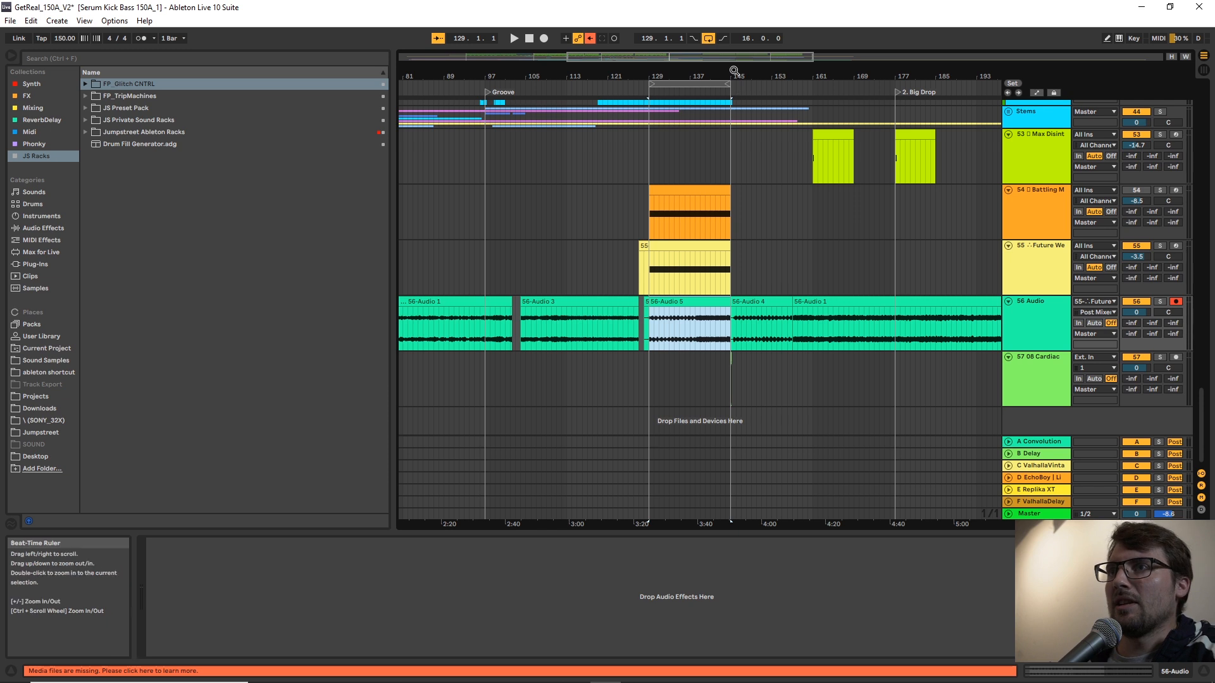
{"action": "key", "text": "z"}
{"action": "right_click", "coordinate": [1028, 329]}
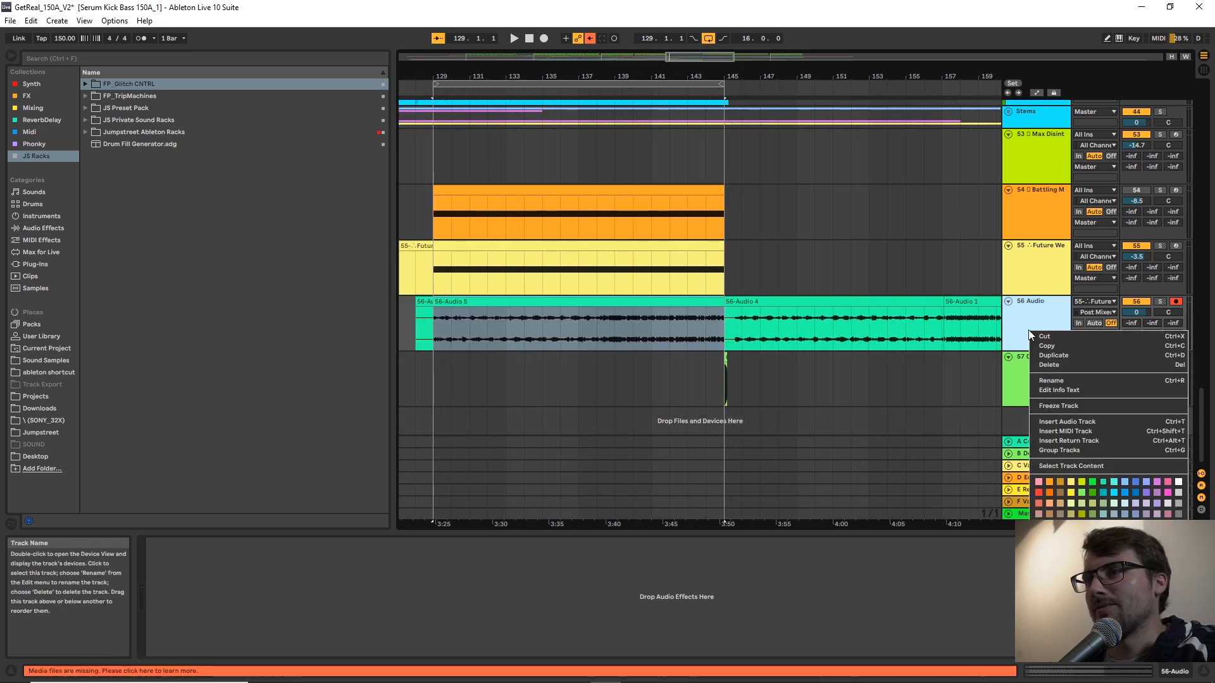
{"action": "key", "text": "Escape"}
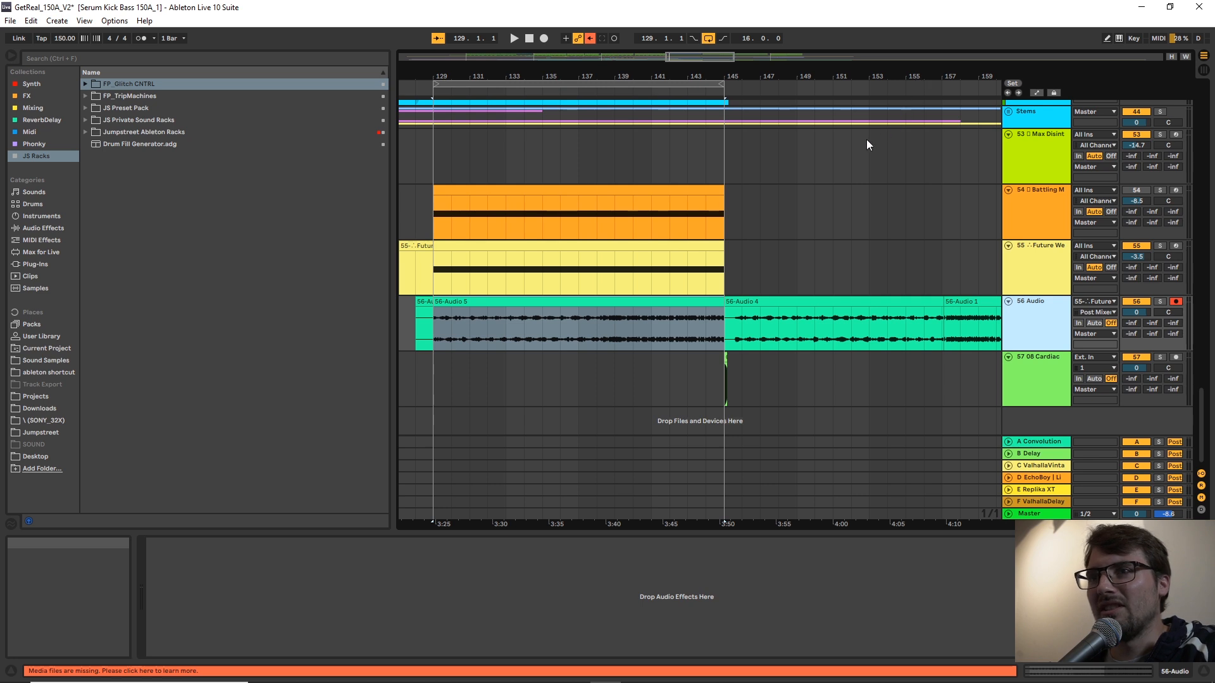
{"action": "key", "text": "ctrl+t"}
Shorten the arrangement loop to four bars from bar 129 and place the insert marker at bar 129 on track 57.
{"action": "left_click_drag", "start_coordinate": [889, 77], "coordinate": [1089, 79]}
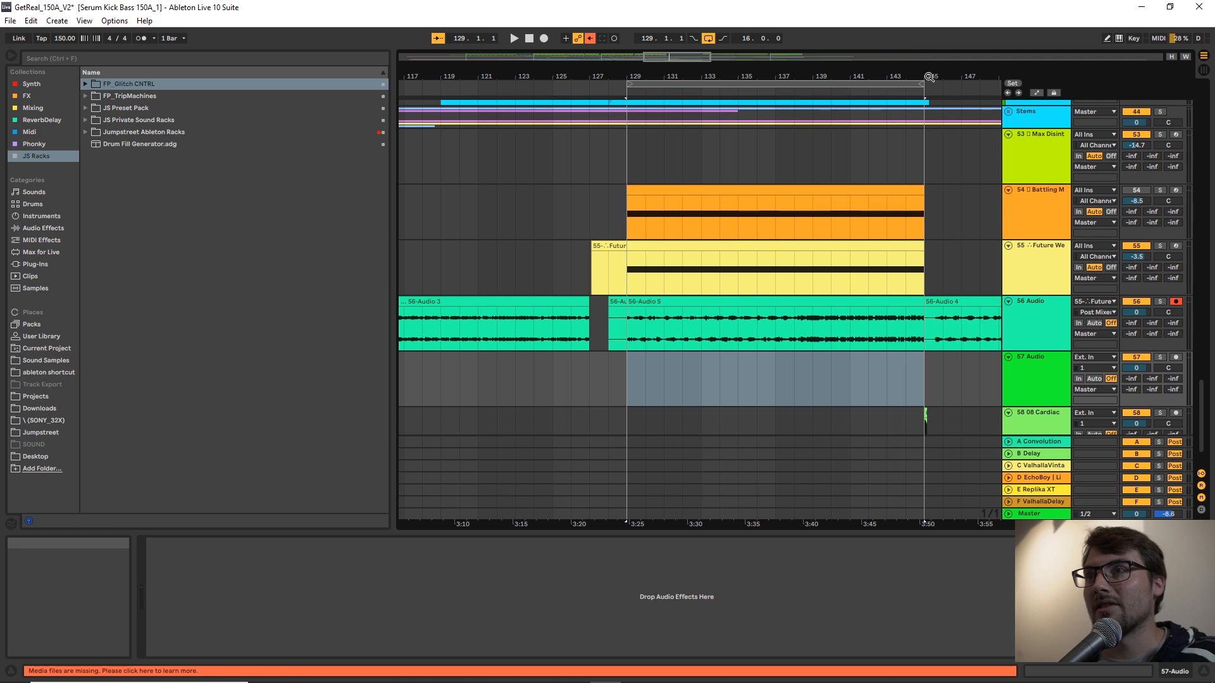
{"action": "left_click_drag", "start_coordinate": [922, 83], "coordinate": [700, 184]}
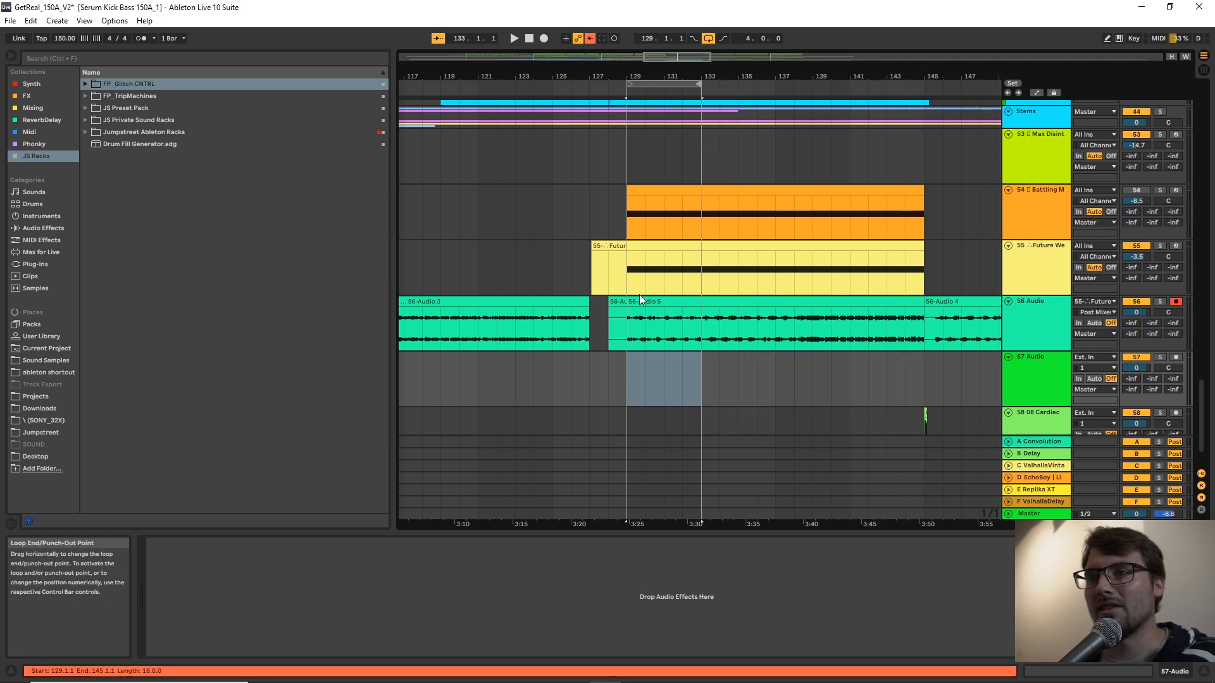
{"action": "left_click", "coordinate": [624, 378]}
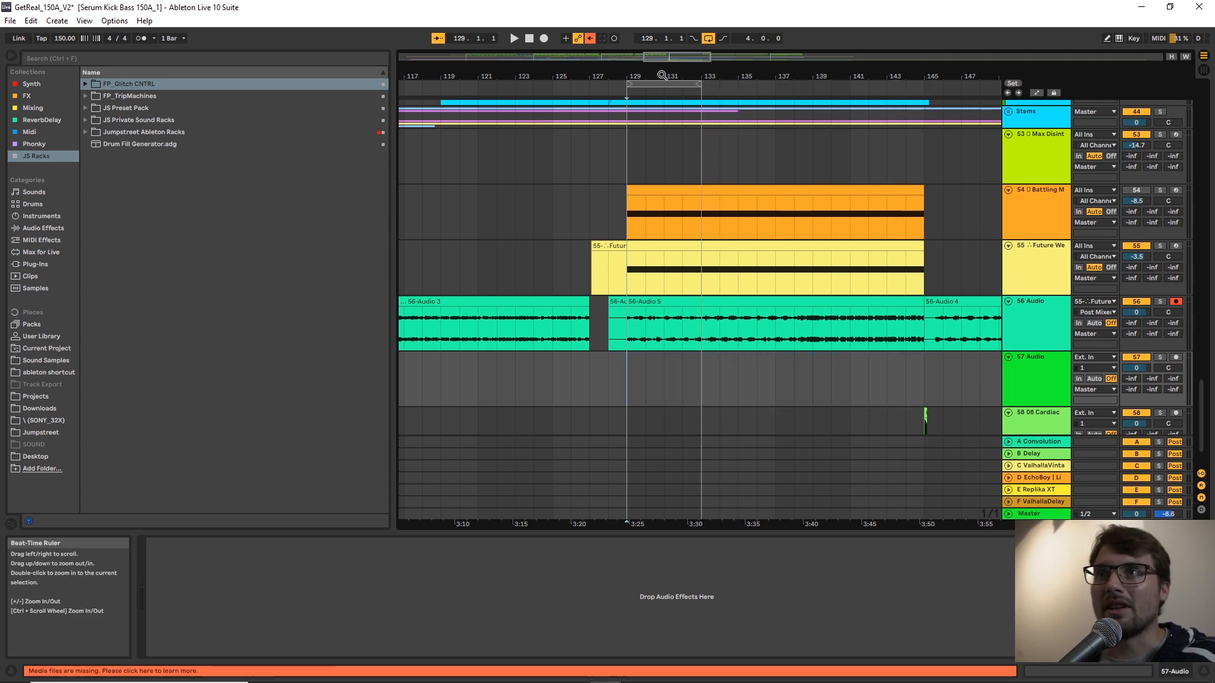
{"action": "left_click_drag", "start_coordinate": [662, 75], "coordinate": [662, 146]}
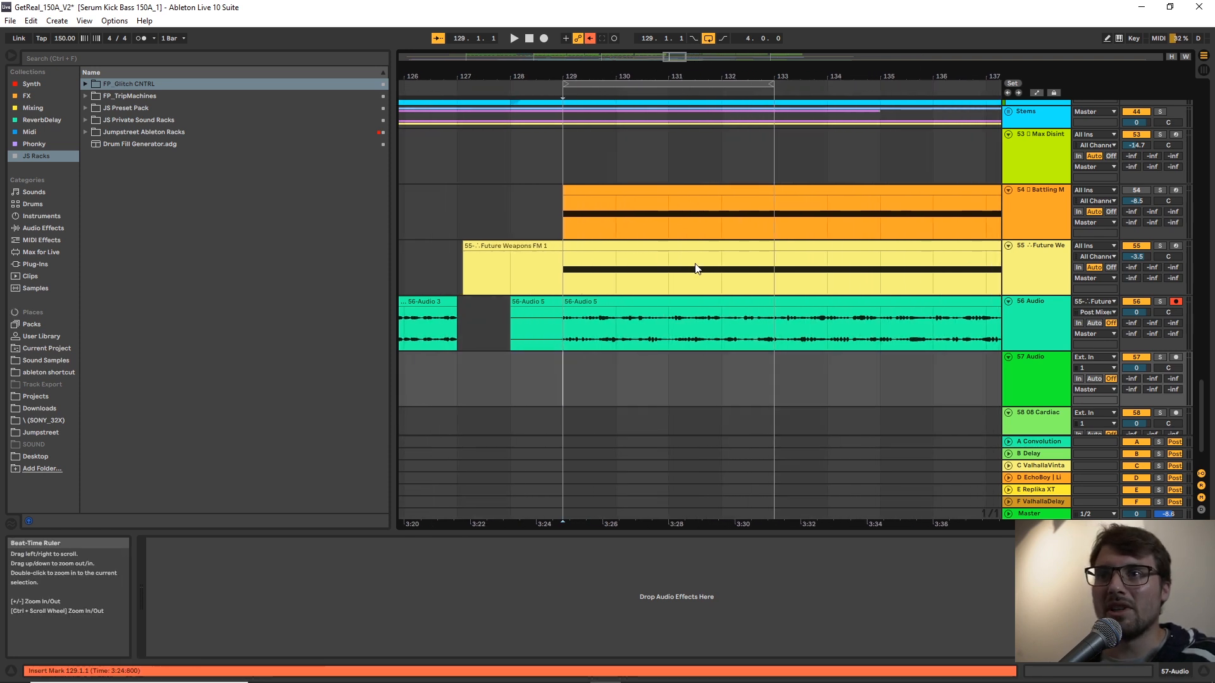
Load the Pure Entropy rack from the FP_Glitch CNTRL folder onto the empty audio track 57.
{"action": "left_click", "coordinate": [86, 84]}
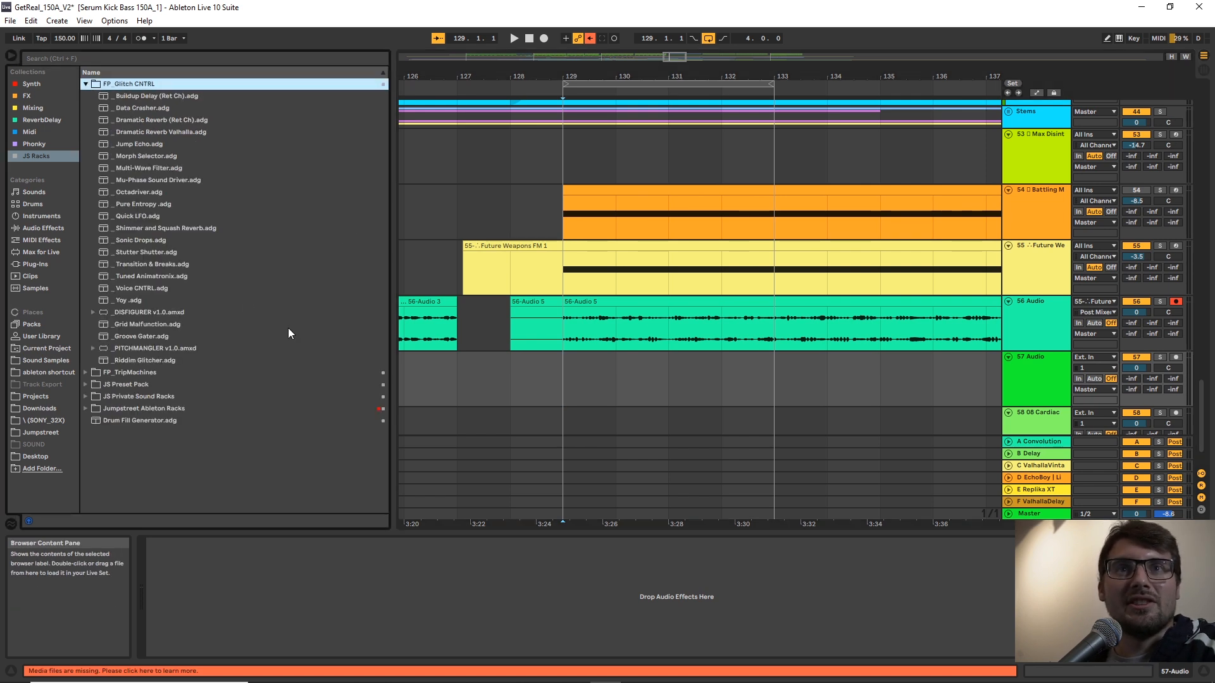
{"action": "left_click", "coordinate": [574, 279]}
{"action": "left_click", "coordinate": [601, 399]}
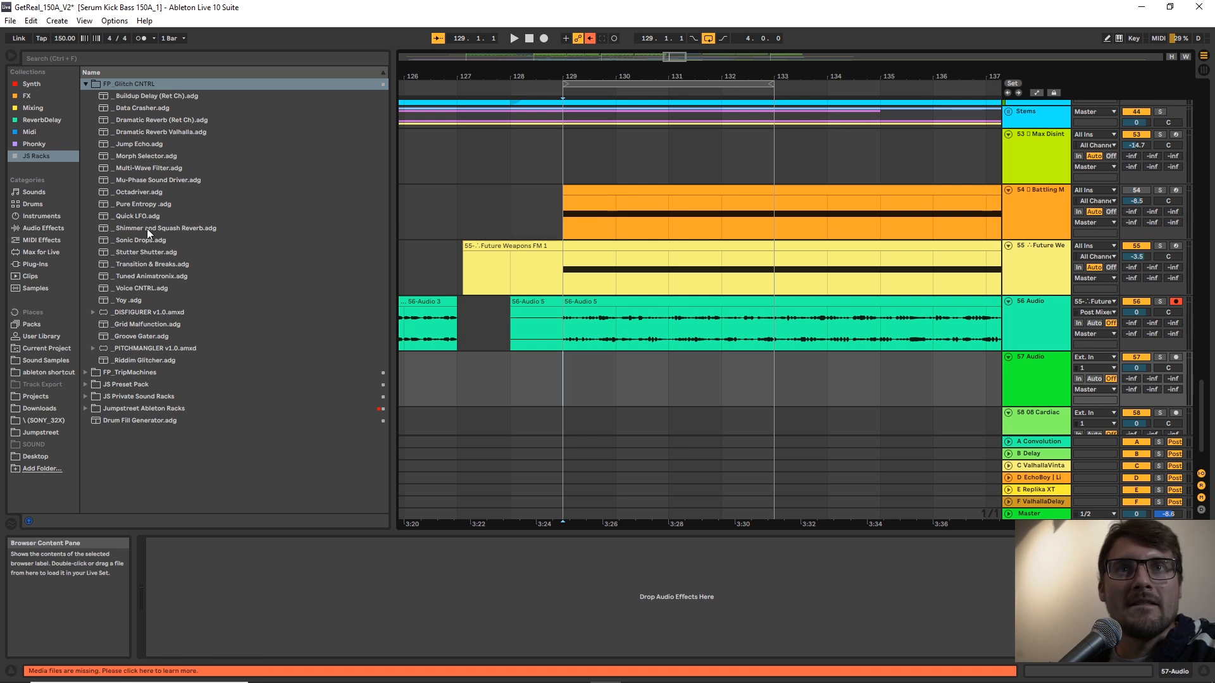
{"action": "left_click", "coordinate": [139, 205]}
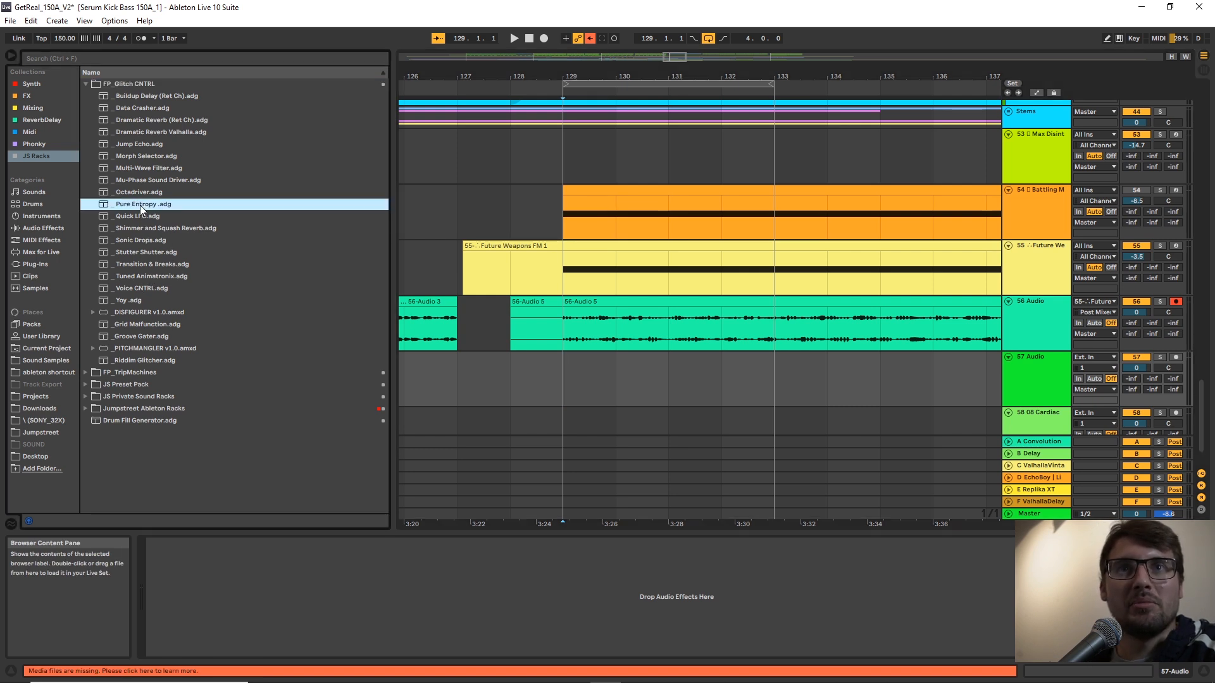
{"action": "left_click_drag", "start_coordinate": [491, 583], "coordinate": [514, 576]}
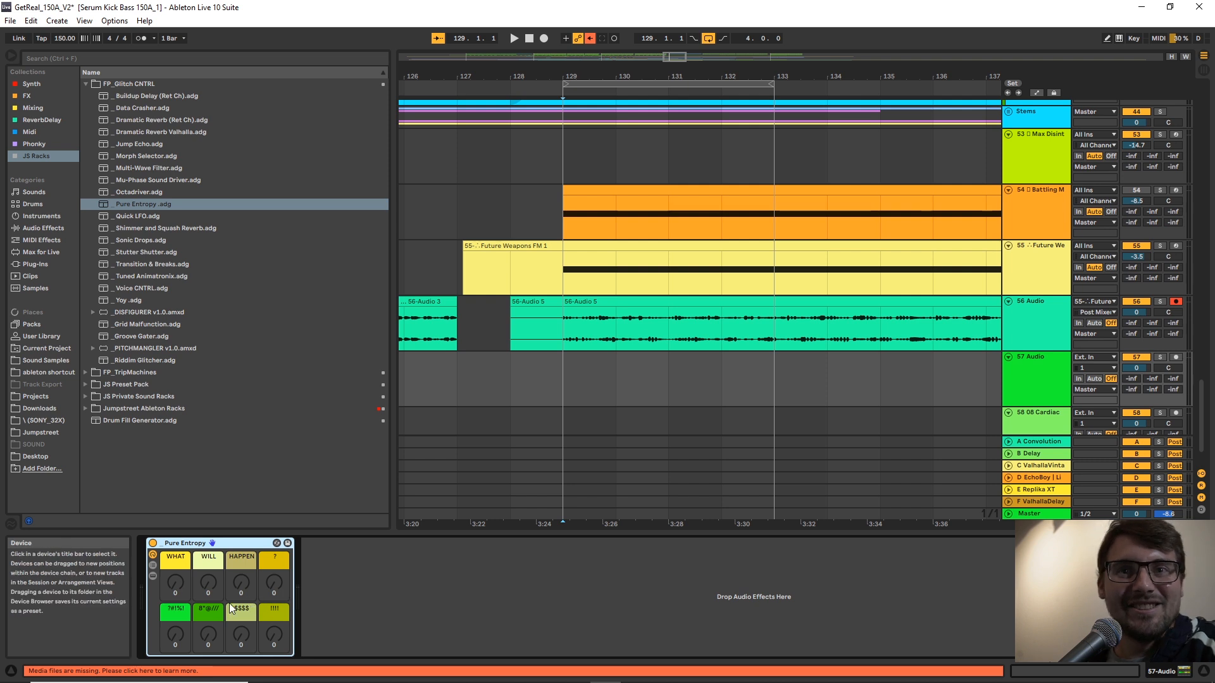
Set the arrangement's fixed grid to 1/4 and audition the track 56 take around bar 132 in solo.
{"action": "right_click", "coordinate": [729, 338]}
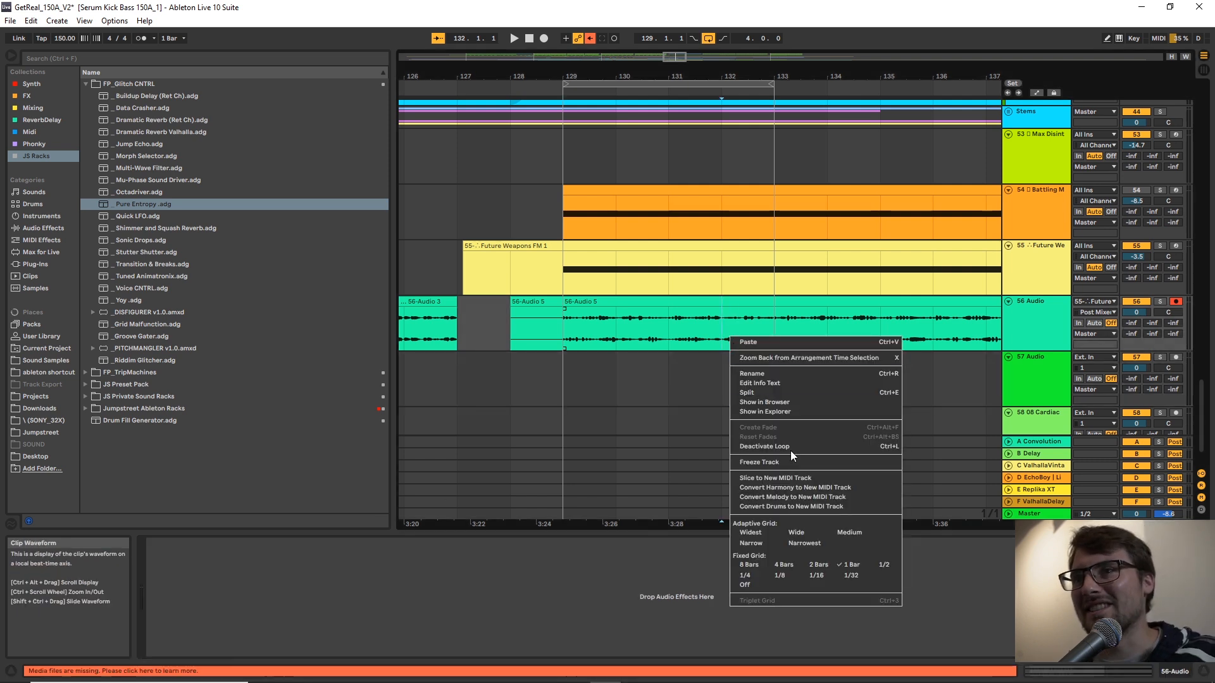
{"action": "left_click", "coordinate": [740, 573]}
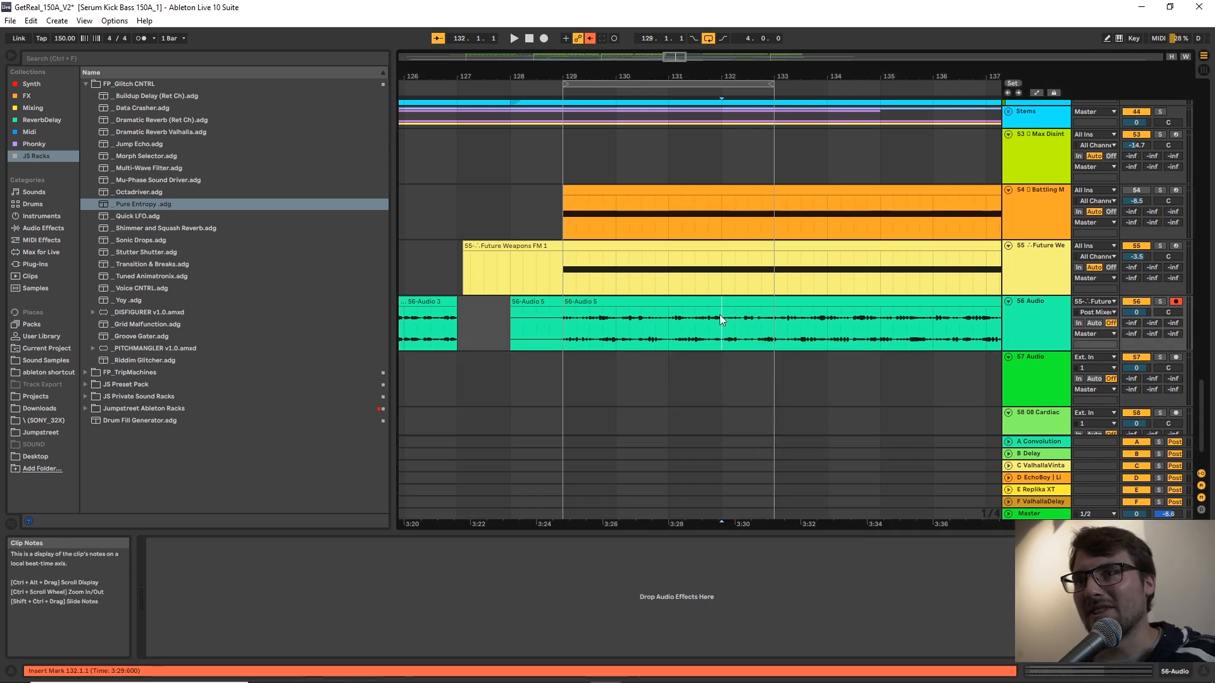
{"action": "key", "text": "space"}
Copy the one-beat slice at 131.3.1 from the 56-Audio 5 clip to the start of bar 129 on track 57.
{"action": "key", "text": "space"}
{"action": "key", "text": "space"}
{"action": "left_click_drag", "start_coordinate": [691, 321], "coordinate": [684, 323]}
{"action": "key", "text": "space"}
{"action": "key", "text": "space"}
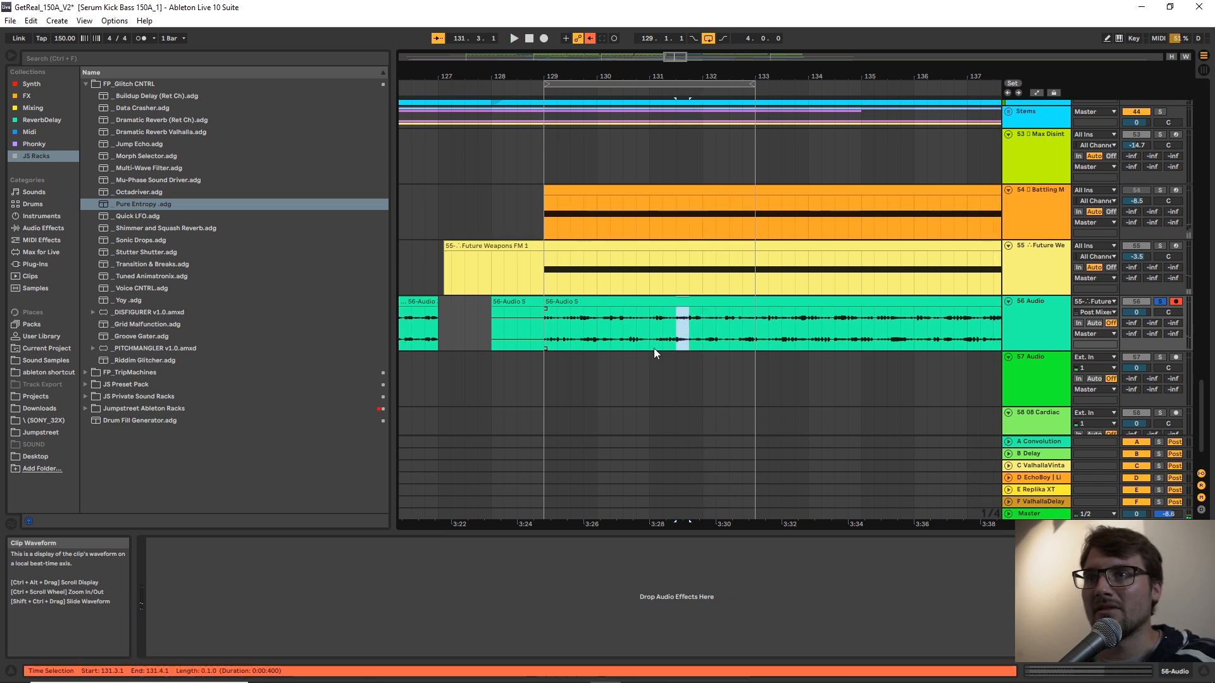
{"action": "left_click", "coordinate": [543, 386]}
{"action": "key", "text": "ctrl+v"}
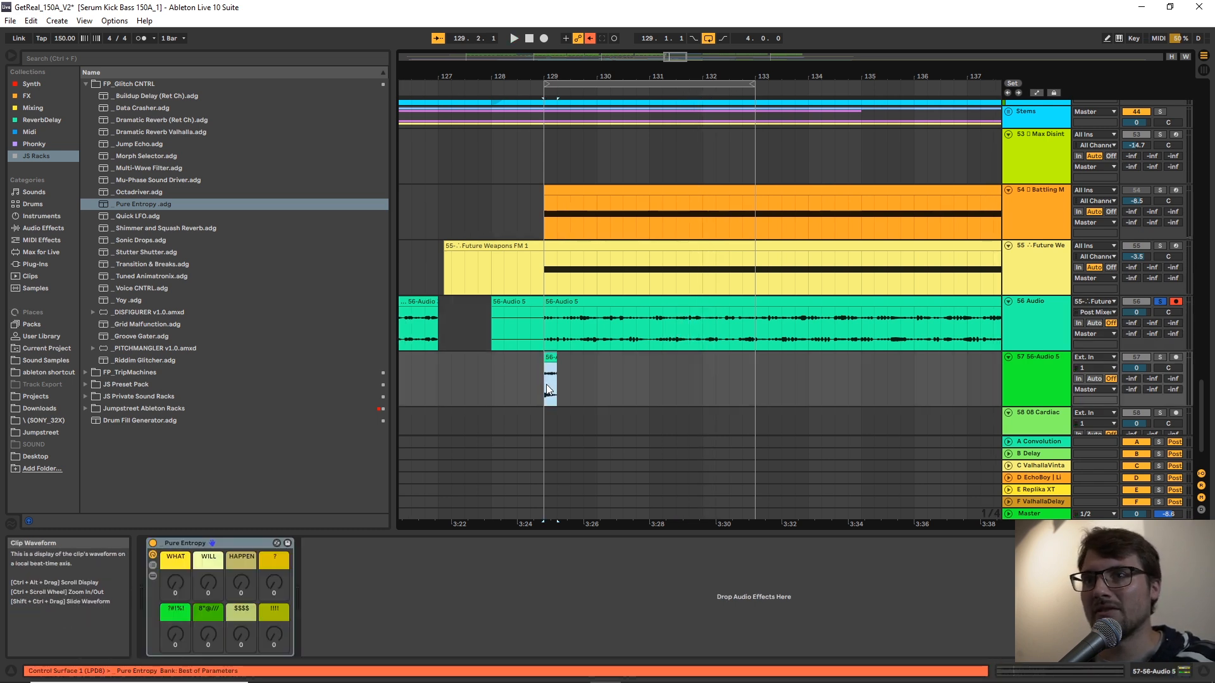
Solo track 57 and insert another audio track directly below it.
{"action": "scroll", "coordinate": [1004, 401], "scroll_direction": "down", "scroll_amount": 1}
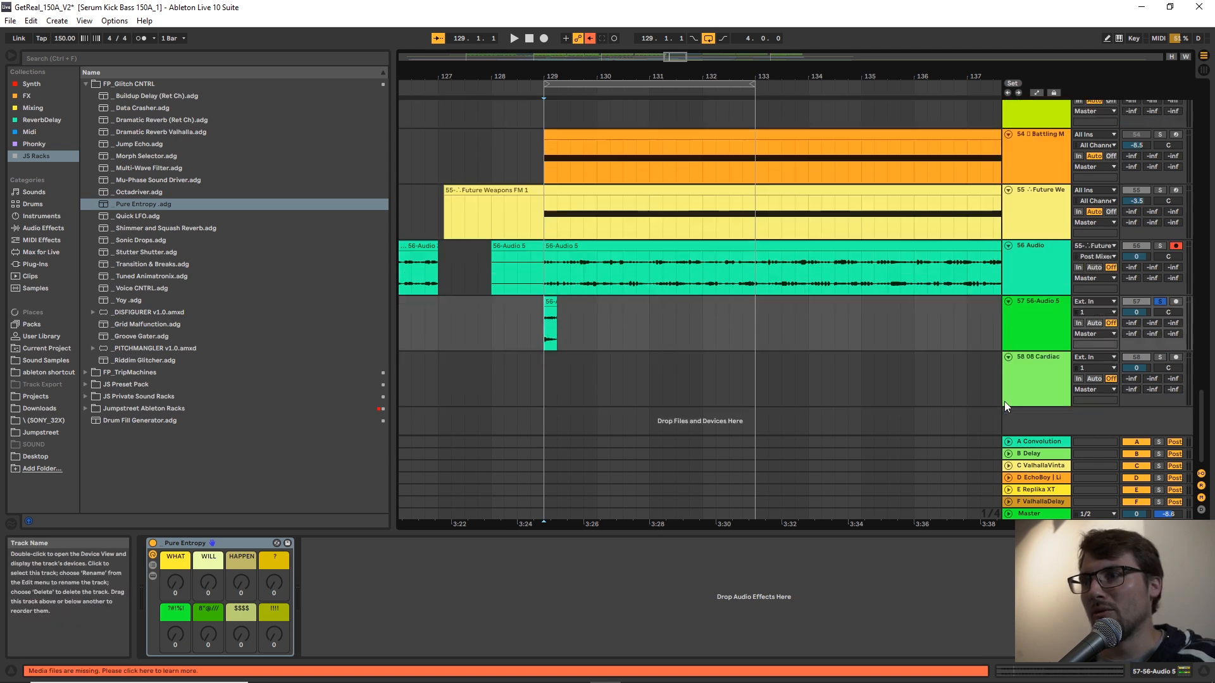
{"action": "right_click", "coordinate": [1030, 333]}
{"action": "left_click", "coordinate": [1061, 430]}
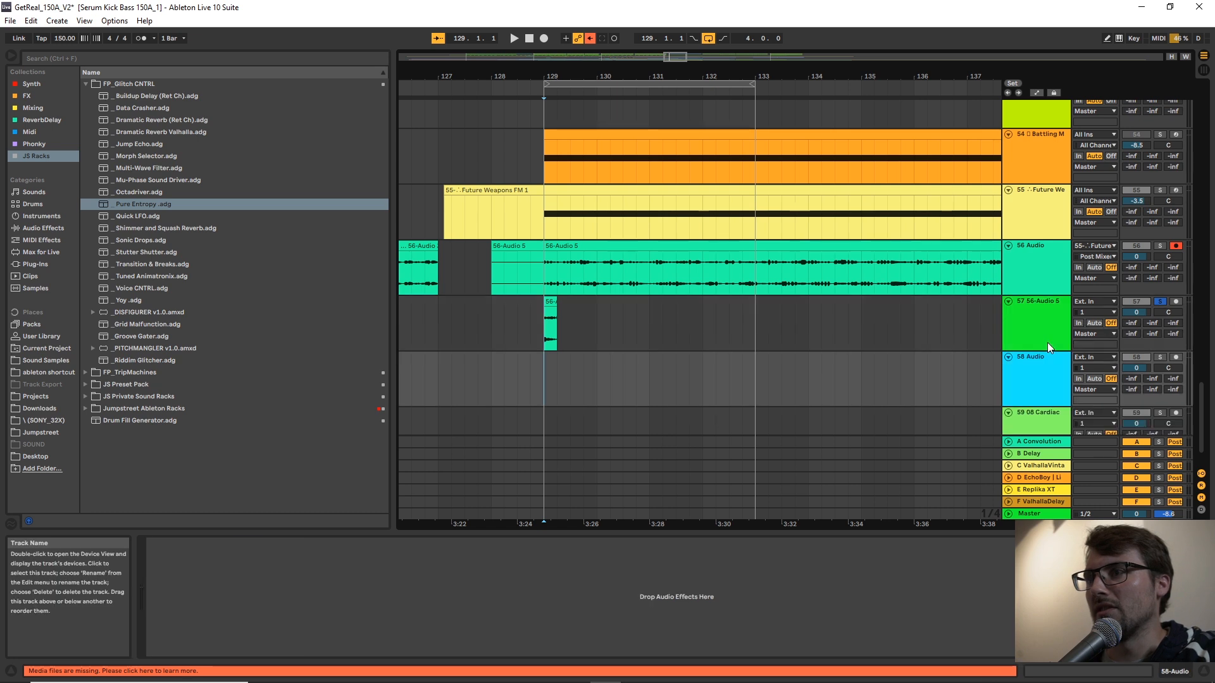
Arm the new audio track 58 and set its audio input to track 57.
{"action": "left_click", "coordinate": [1177, 357]}
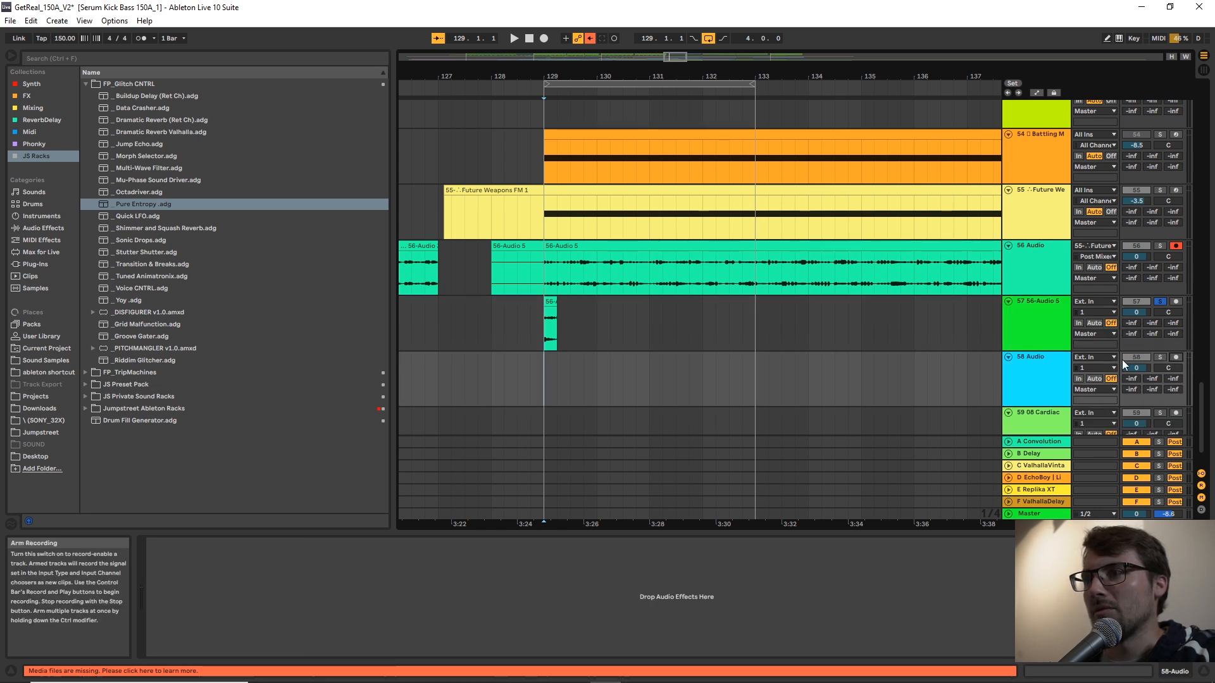
{"action": "left_click", "coordinate": [1103, 357]}
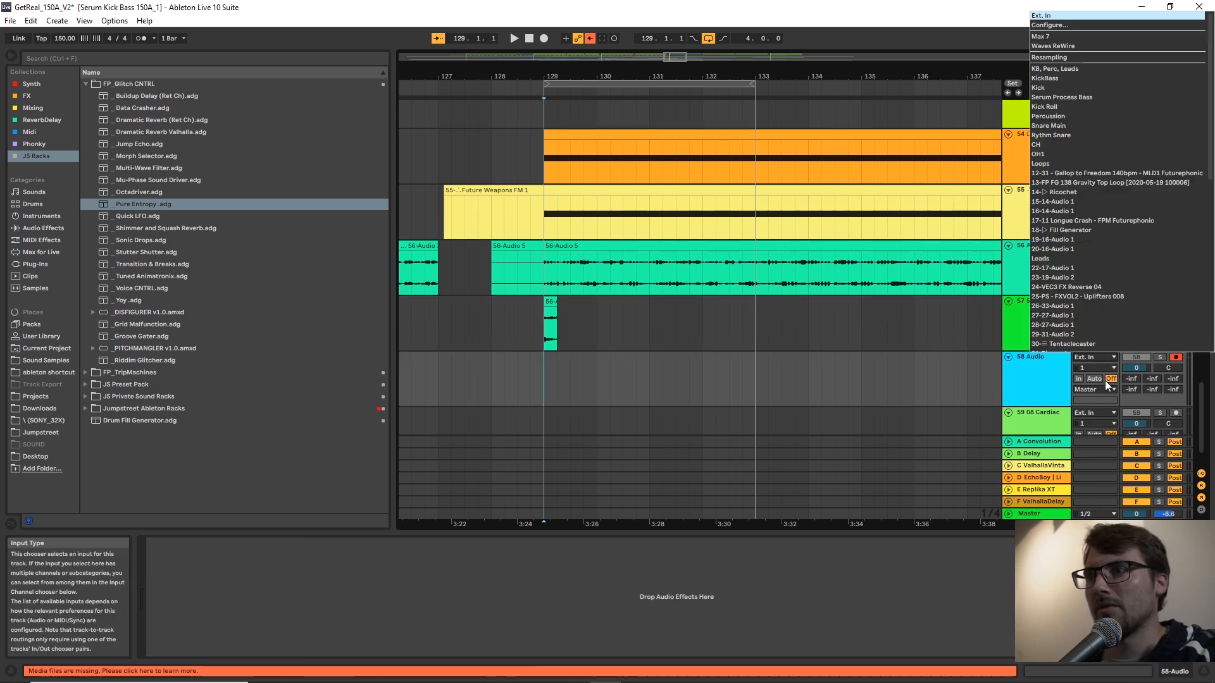
{"action": "scroll", "coordinate": [1098, 268], "scroll_direction": "down", "scroll_amount": 8}
{"action": "left_click", "coordinate": [1099, 268]}
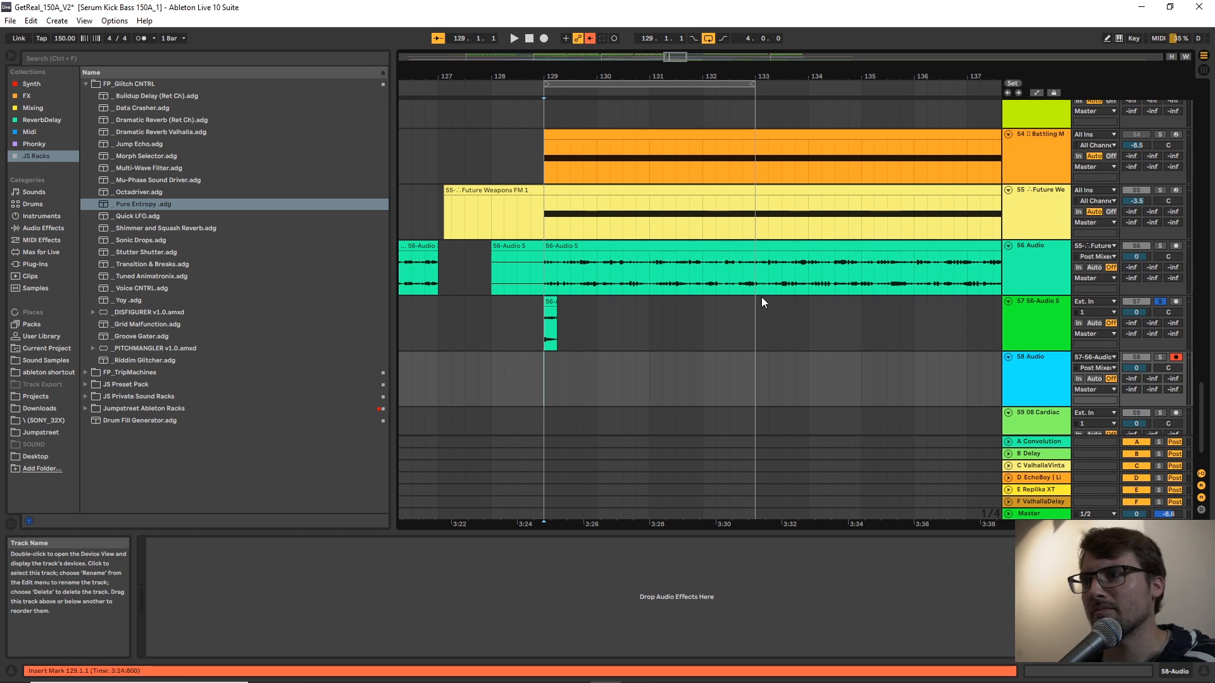
Select track 57's Pure Entropy rack, start recording into track 58, and shorten the loop to 2.1.0 from bar 129.
{"action": "left_click", "coordinate": [539, 338]}
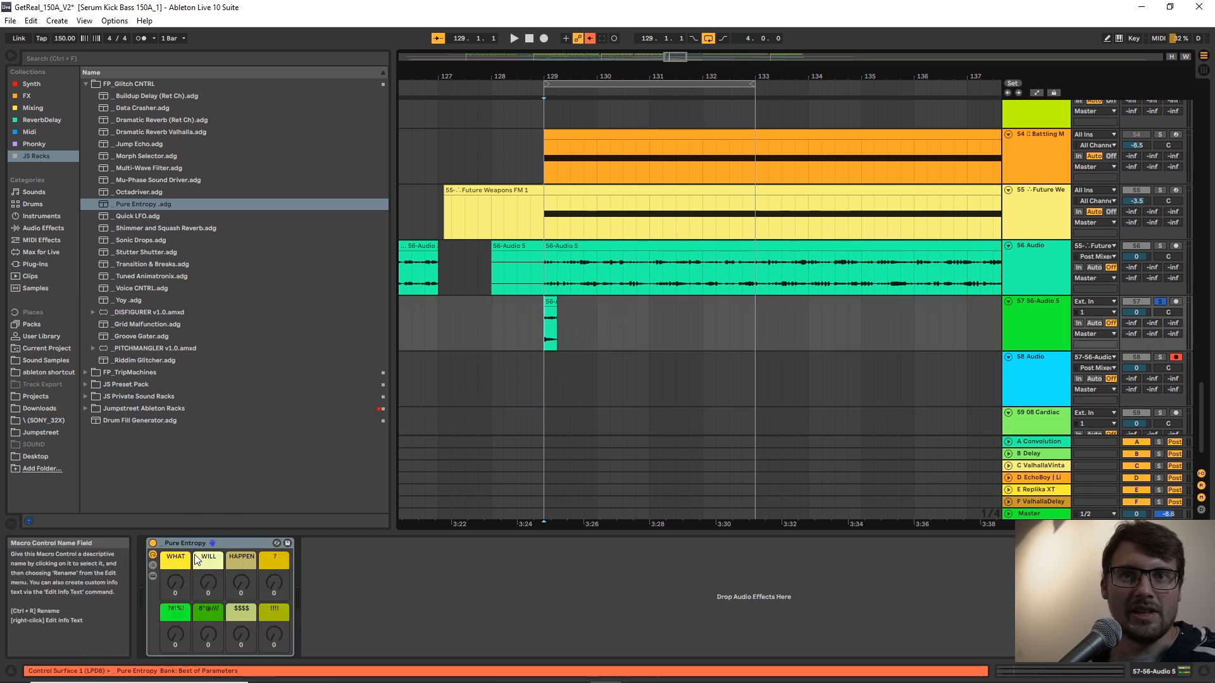
{"action": "left_click", "coordinate": [217, 544]}
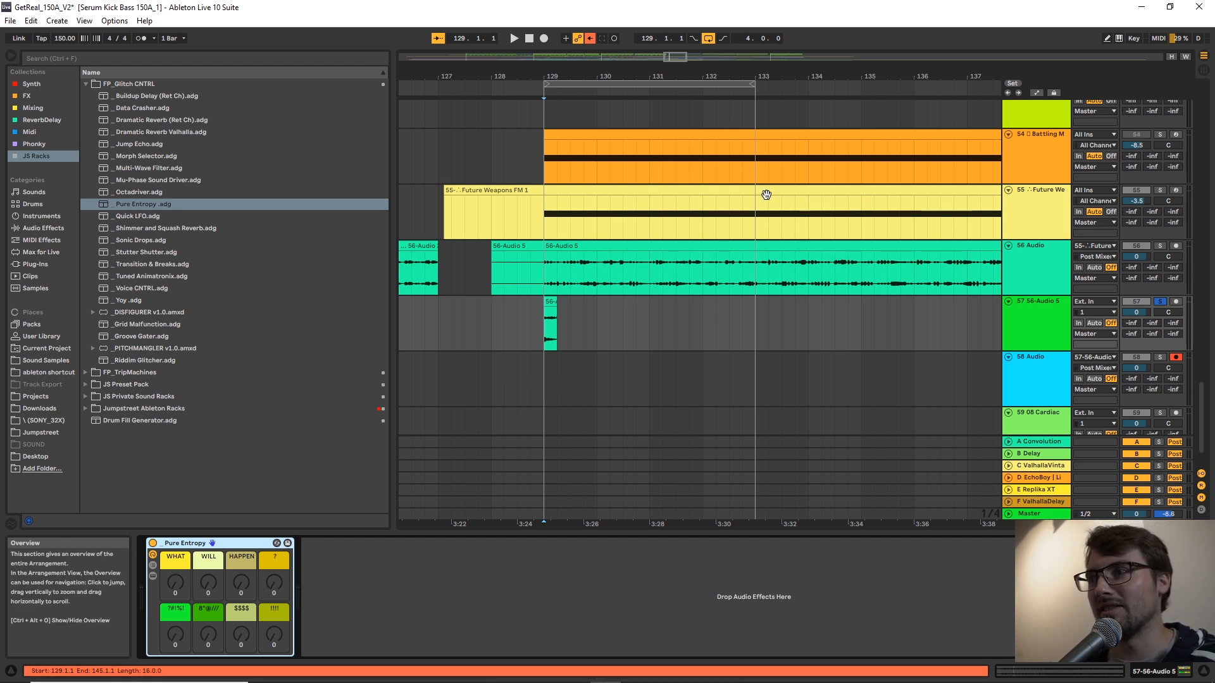
{"action": "left_click", "coordinate": [544, 38]}
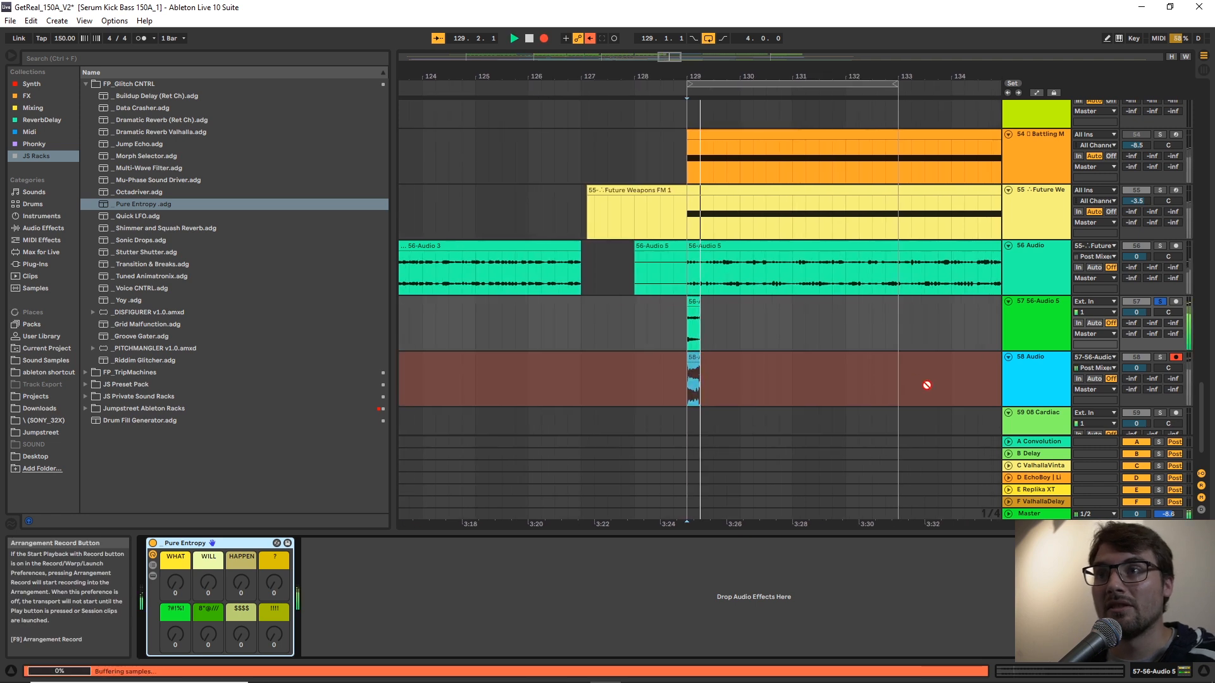
{"action": "left_click", "coordinate": [828, 84]}
{"action": "left_click_drag", "start_coordinate": [824, 83], "coordinate": [744, 84]}
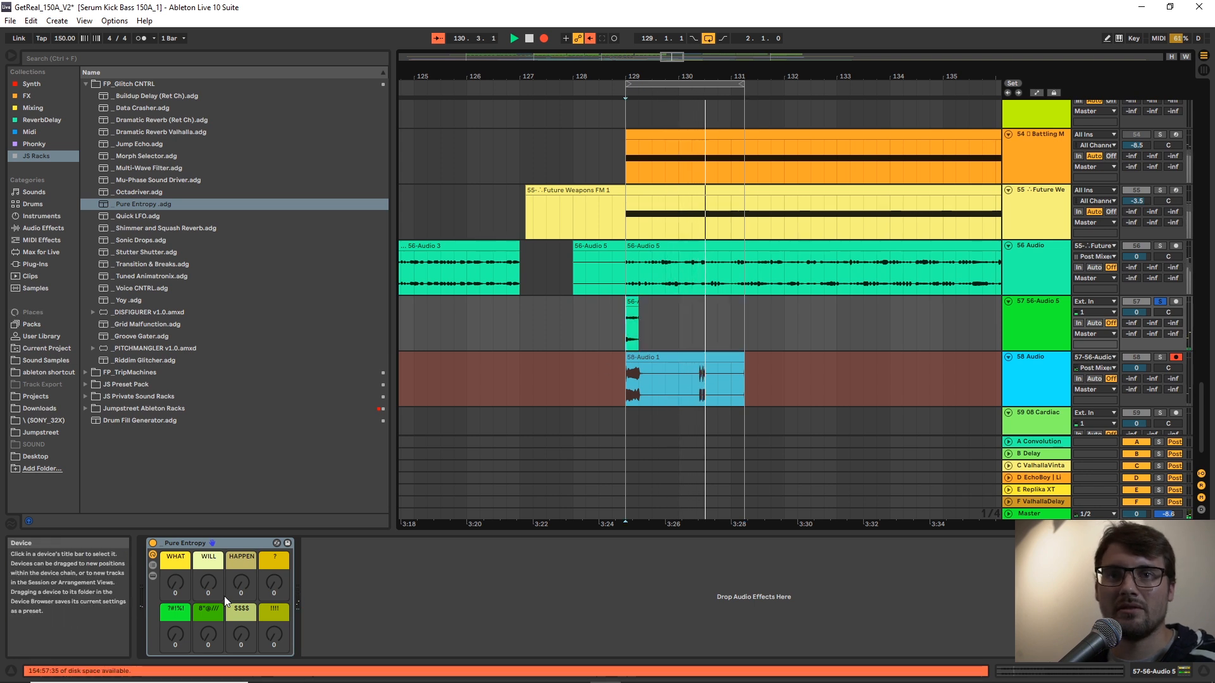
While recording, raise the Pure Entropy macros WHAT to 78, WILL to 62 and HAPPEN to 104, and tweak three lower-row macros to 21, 70 and 112.
{"action": "left_click_drag", "start_coordinate": [209, 583], "coordinate": [208, 557]}
{"action": "left_click_drag", "start_coordinate": [280, 629], "coordinate": [279, 595]}
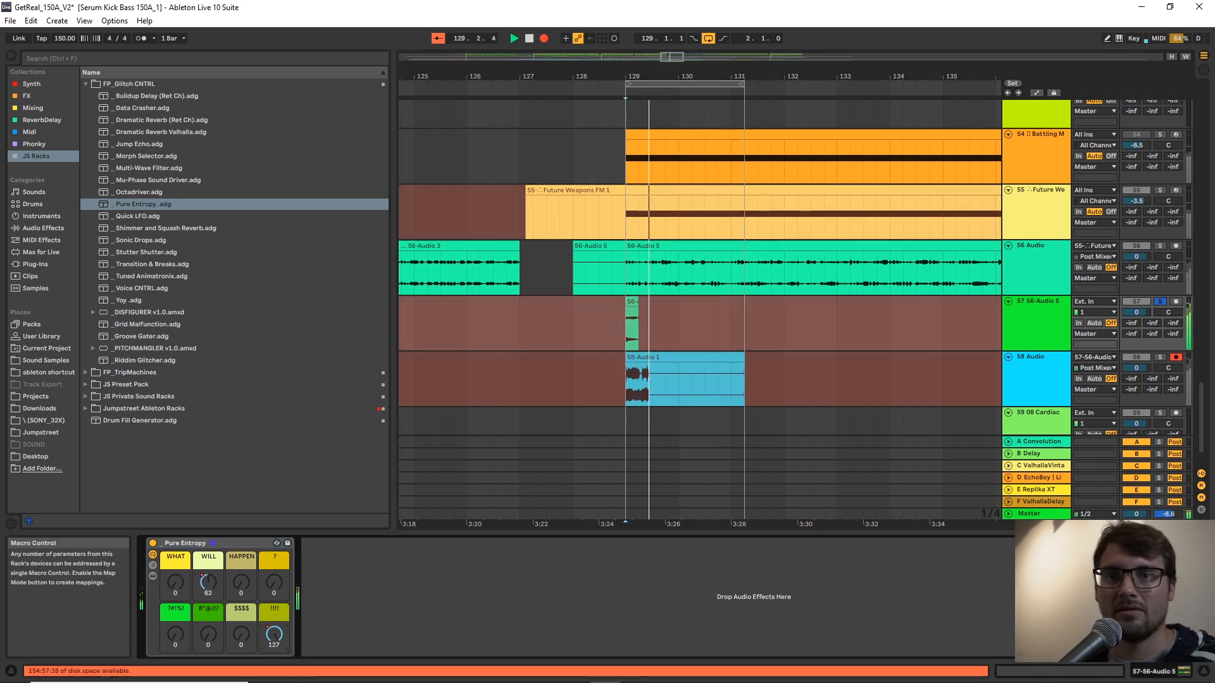
{"action": "mouse_move", "coordinate": [173, 636]}
{"action": "left_mouse_down"}
{"action": "mouse_move", "coordinate": [173, 619]}
{"action": "mouse_move", "coordinate": [176, 638]}
{"action": "left_mouse_up"}
{"action": "left_click_drag", "start_coordinate": [176, 583], "coordinate": [176, 545]}
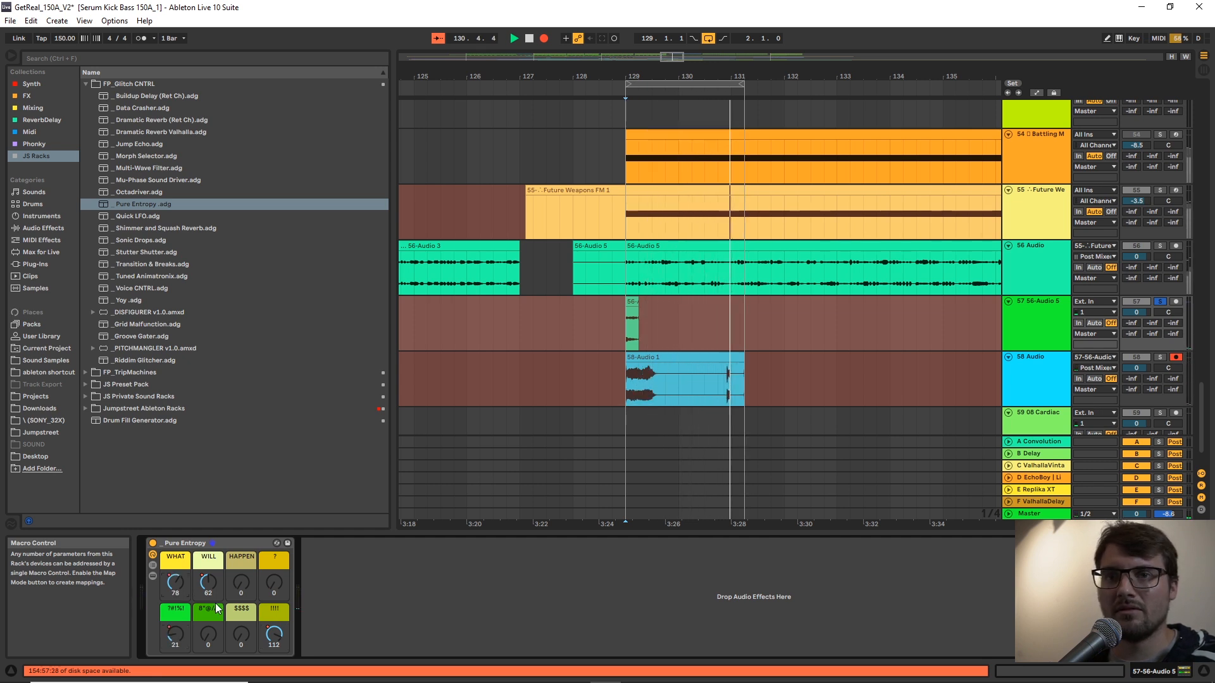
{"action": "left_click_drag", "start_coordinate": [206, 636], "coordinate": [245, 524]}
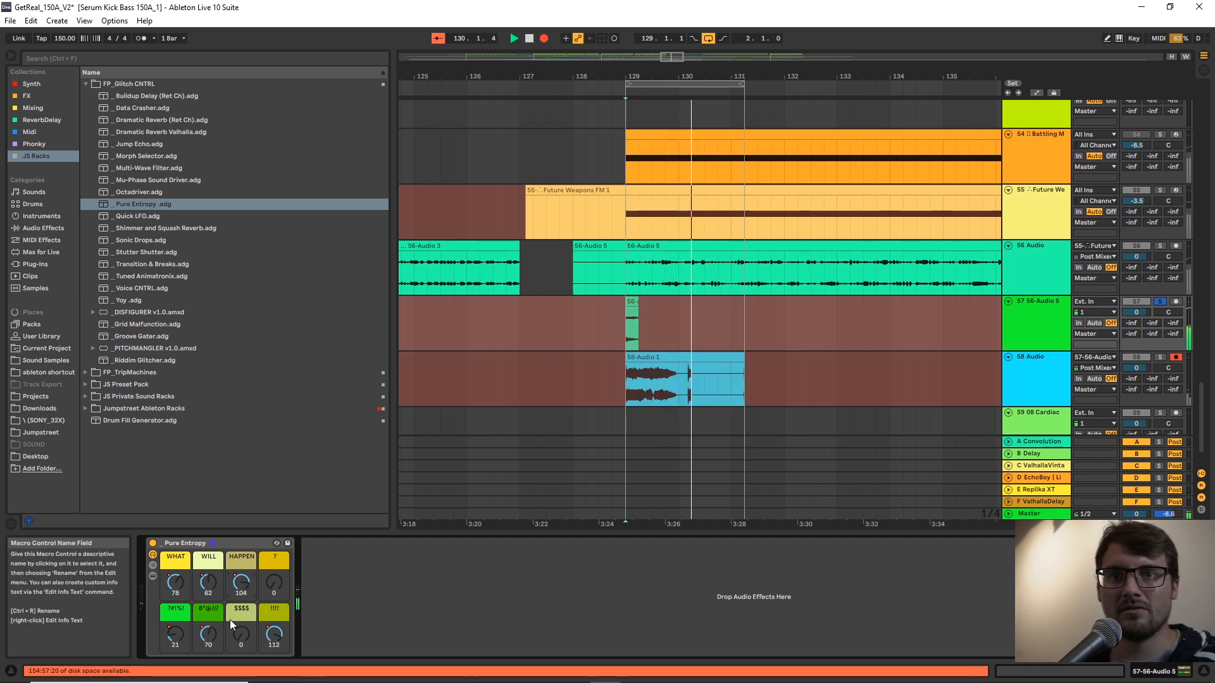
Mangle the loop further with WHAT at 16, WILL at 118, HAPPEN at 49, ? at 57 and $$$$ raised, and stop recording.
{"action": "double_click", "coordinate": [214, 633]}
{"action": "left_click_drag", "start_coordinate": [275, 586], "coordinate": [175, 621]}
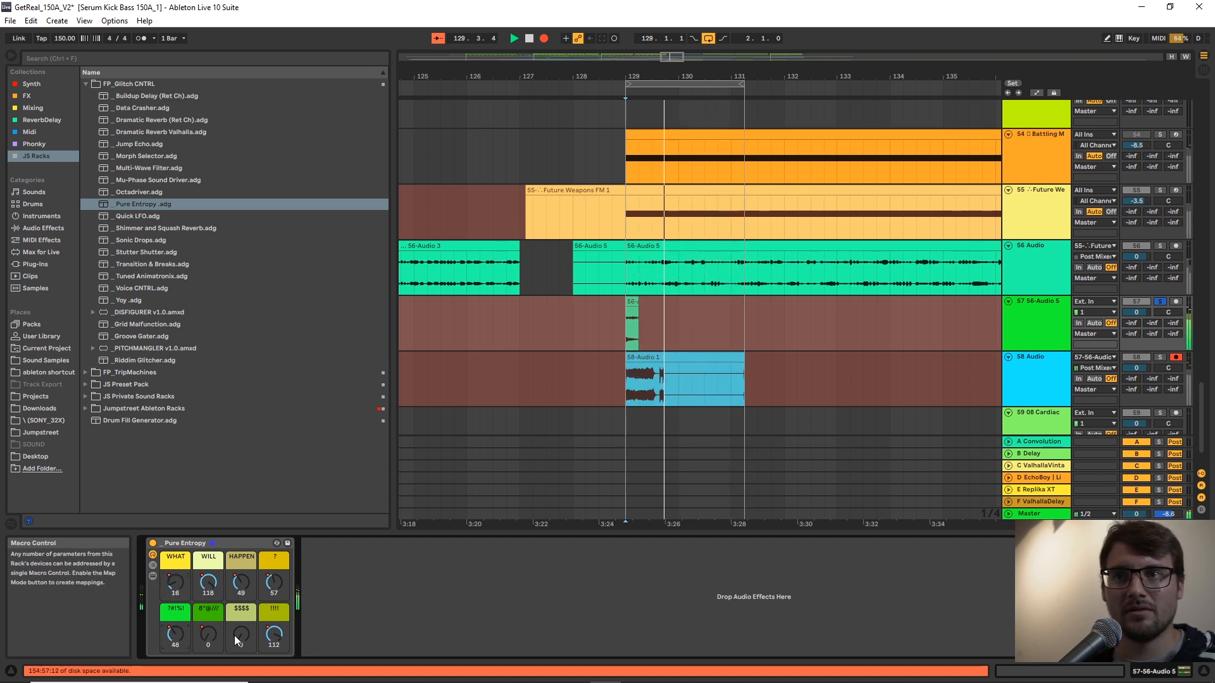
{"action": "mouse_move", "coordinate": [253, 636]}
{"action": "left_mouse_down"}
{"action": "mouse_move", "coordinate": [264, 622]}
{"action": "mouse_move", "coordinate": [263, 646]}
{"action": "mouse_move", "coordinate": [241, 625]}
{"action": "left_mouse_up"}
{"action": "key", "text": "space"}
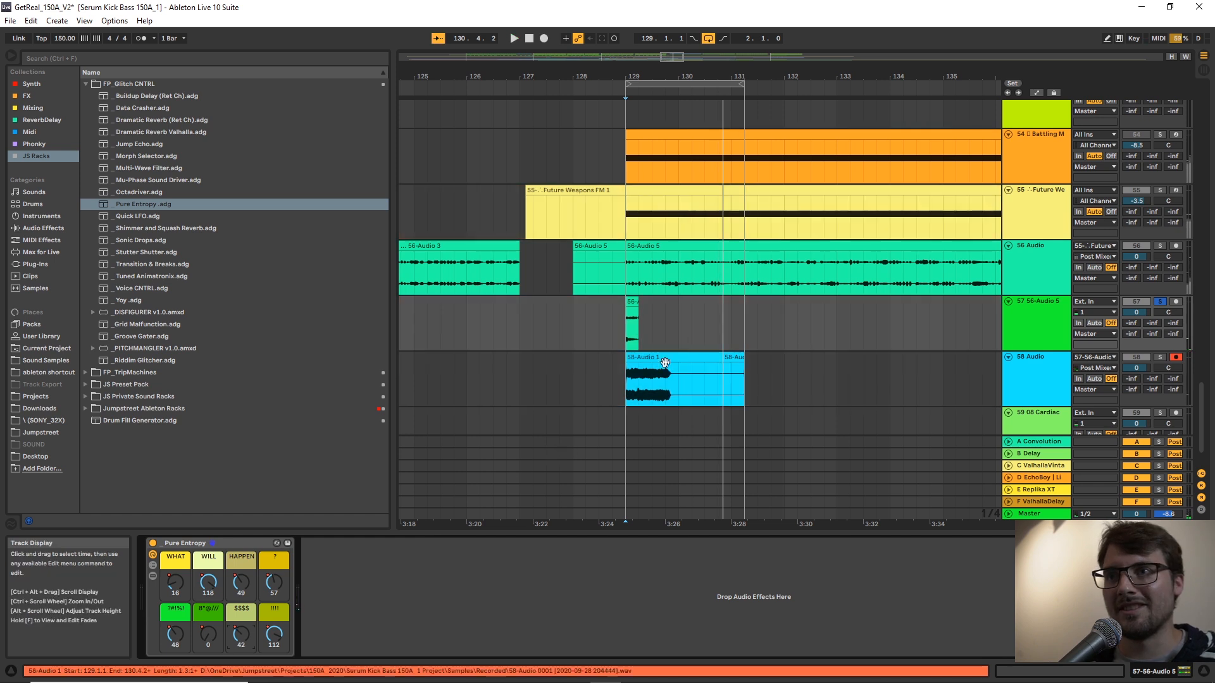
Move the recorded take on track 58 to just after the loop's end and delete the leftover fragment.
{"action": "left_click", "coordinate": [655, 356]}
{"action": "left_click_drag", "start_coordinate": [656, 356], "coordinate": [730, 361]}
{"action": "key", "text": "Delete"}
{"action": "left_click", "coordinate": [632, 305]}
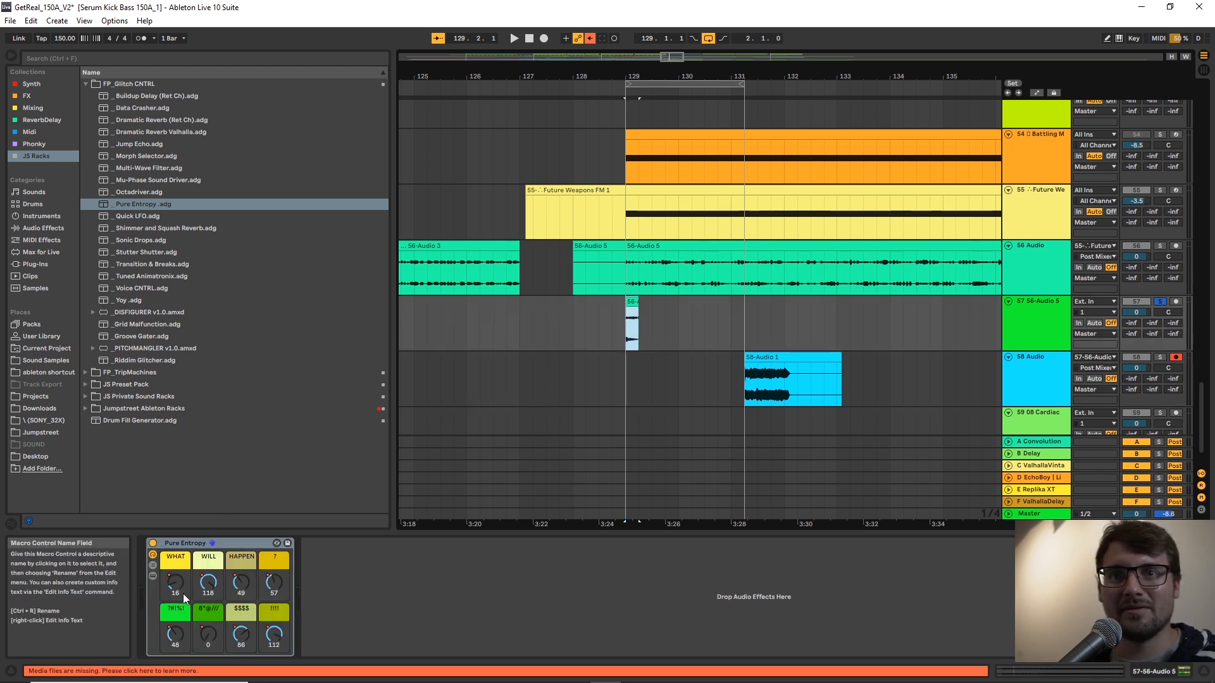
Turn off Warp for the one-beat slice on track 57 and record into track 58 again from 128.4.1.
{"action": "double_click", "coordinate": [644, 298]}
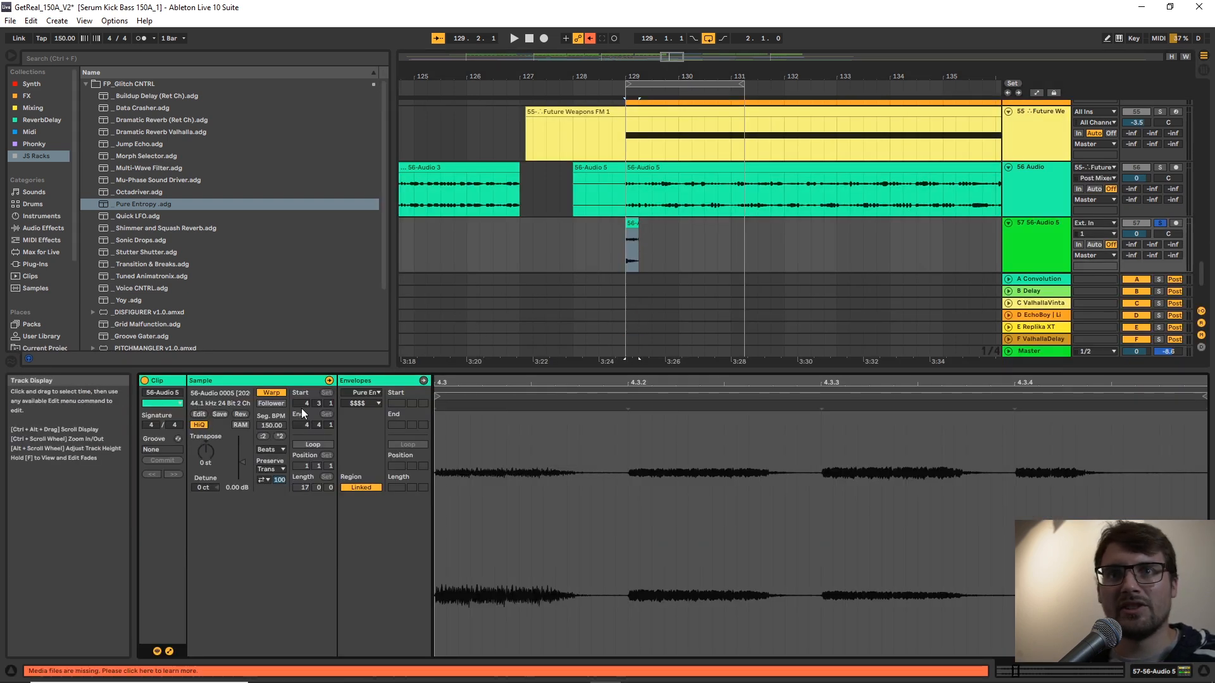
{"action": "left_click", "coordinate": [275, 393]}
{"action": "scroll", "coordinate": [648, 249], "scroll_direction": "down", "scroll_amount": 1}
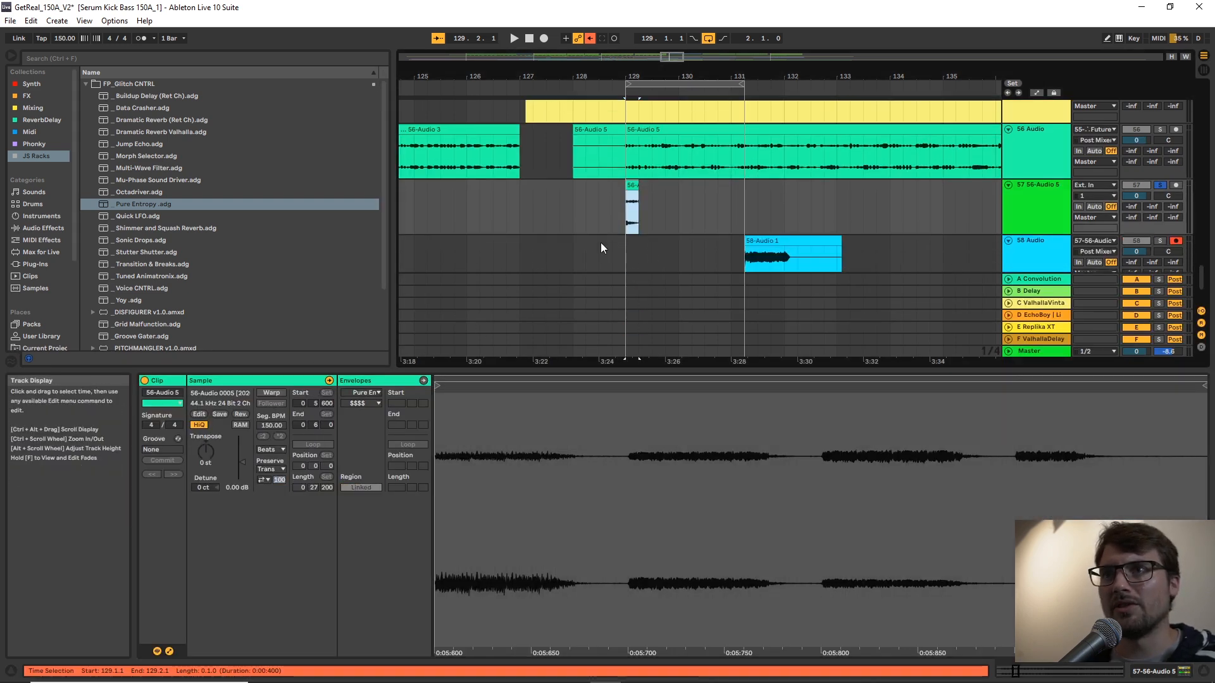
{"action": "left_click", "coordinate": [613, 213]}
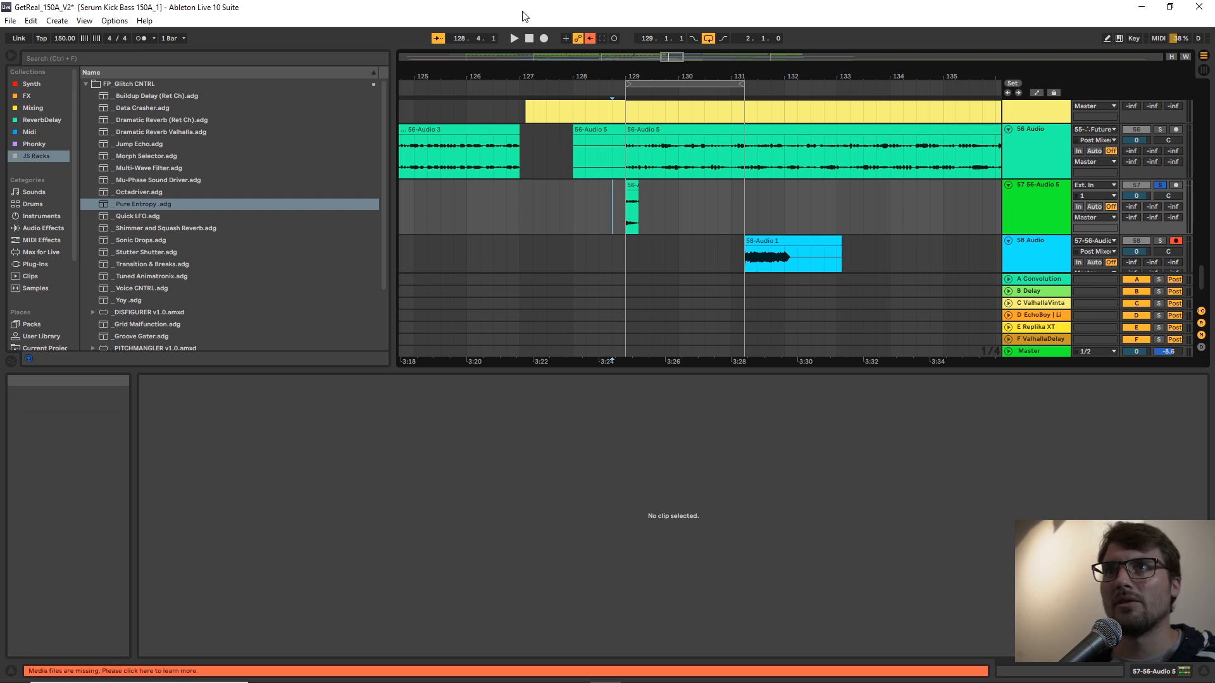
{"action": "left_click", "coordinate": [544, 38]}
{"action": "left_click", "coordinate": [1007, 216]}
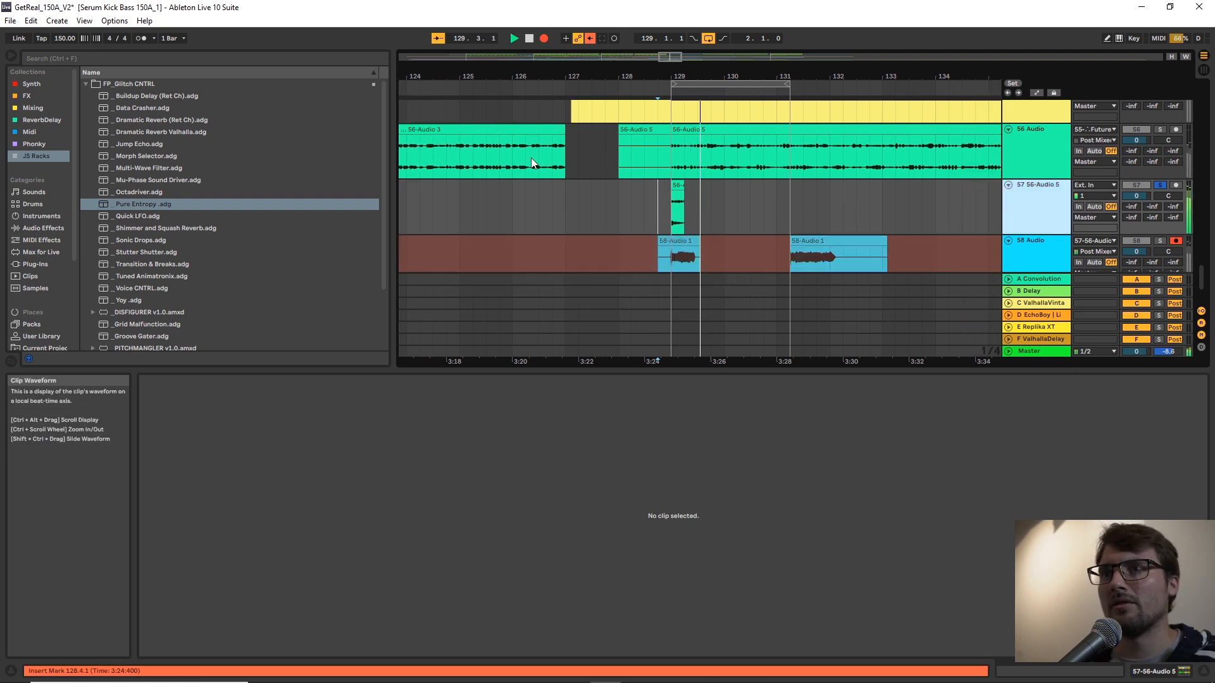
{"action": "left_click", "coordinate": [652, 193]}
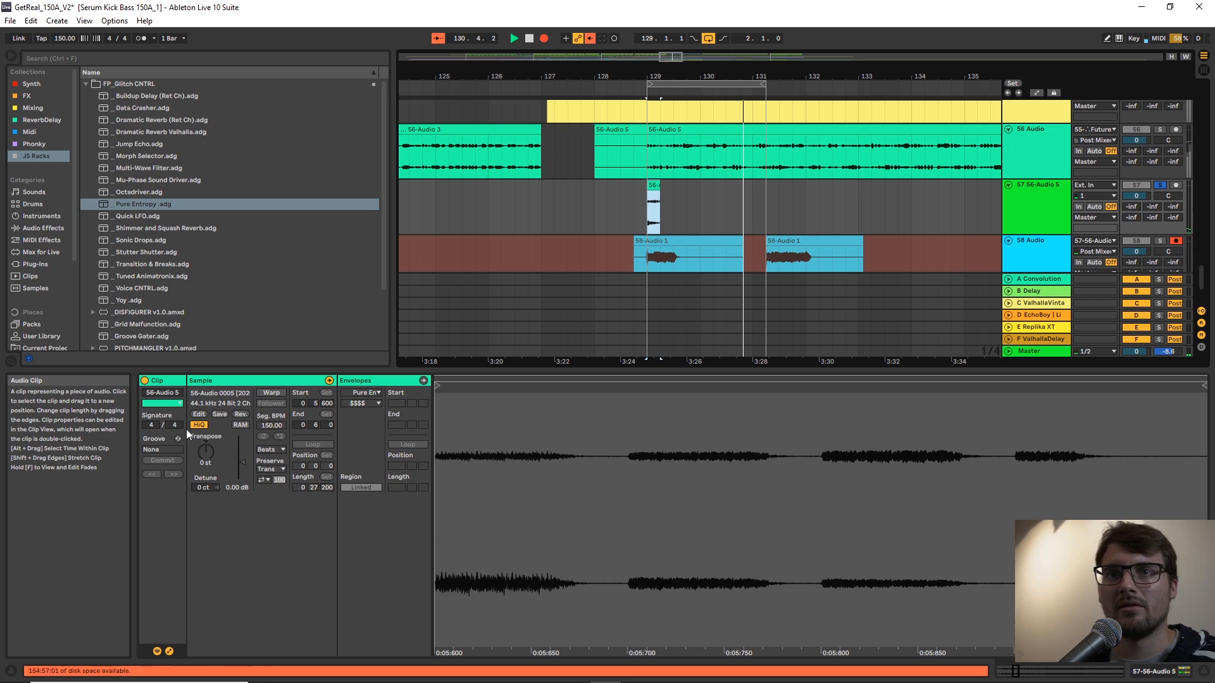
Try transposing the unwarped slice to -24 st while recording, and reset the transposition.
{"action": "mouse_move", "coordinate": [206, 451]}
{"action": "left_mouse_down"}
{"action": "mouse_move", "coordinate": [206, 502]}
{"action": "mouse_move", "coordinate": [205, 472]}
{"action": "left_mouse_up"}
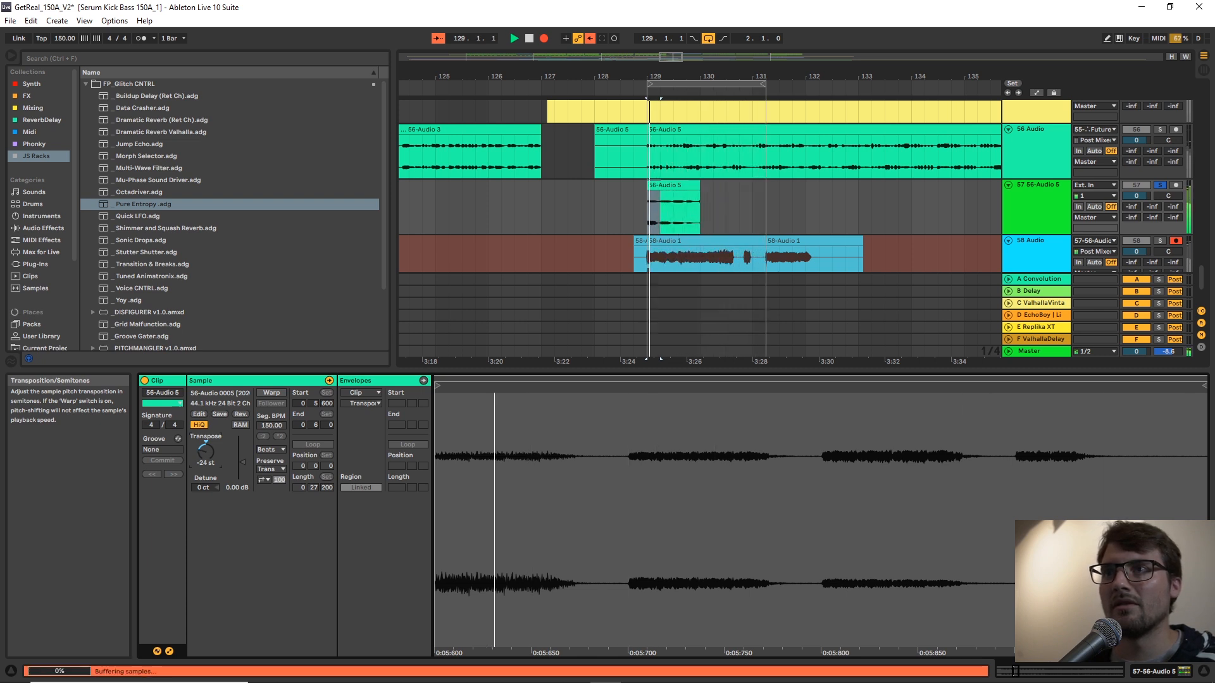
{"action": "key", "text": "Delete"}
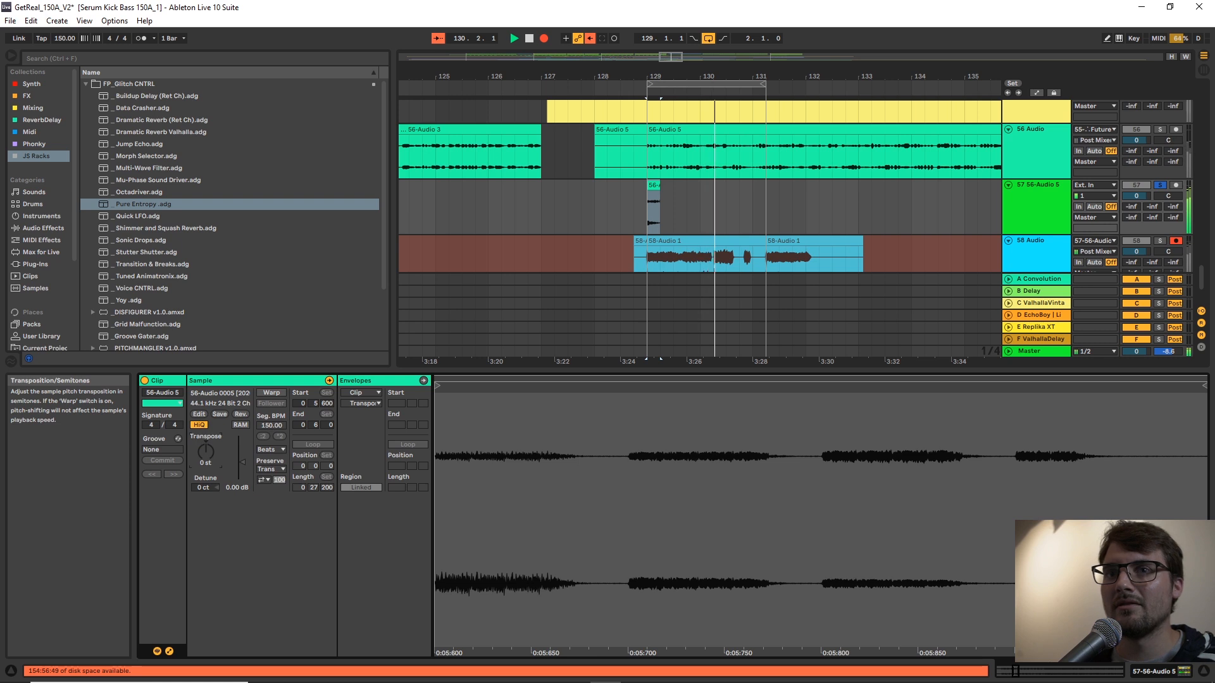
Warp the slice again keeping its current timing, transpose it to -4 st and stretch it to about 130.3.3.
{"action": "left_click", "coordinate": [271, 393]}
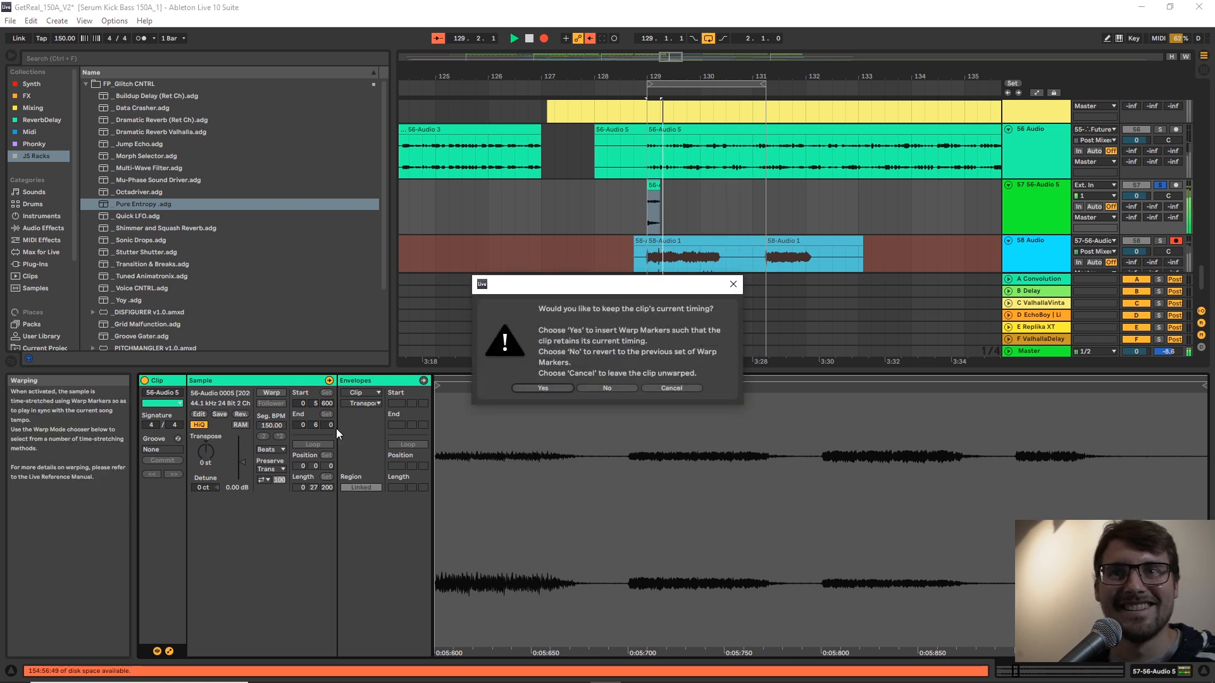
{"action": "left_click", "coordinate": [545, 387]}
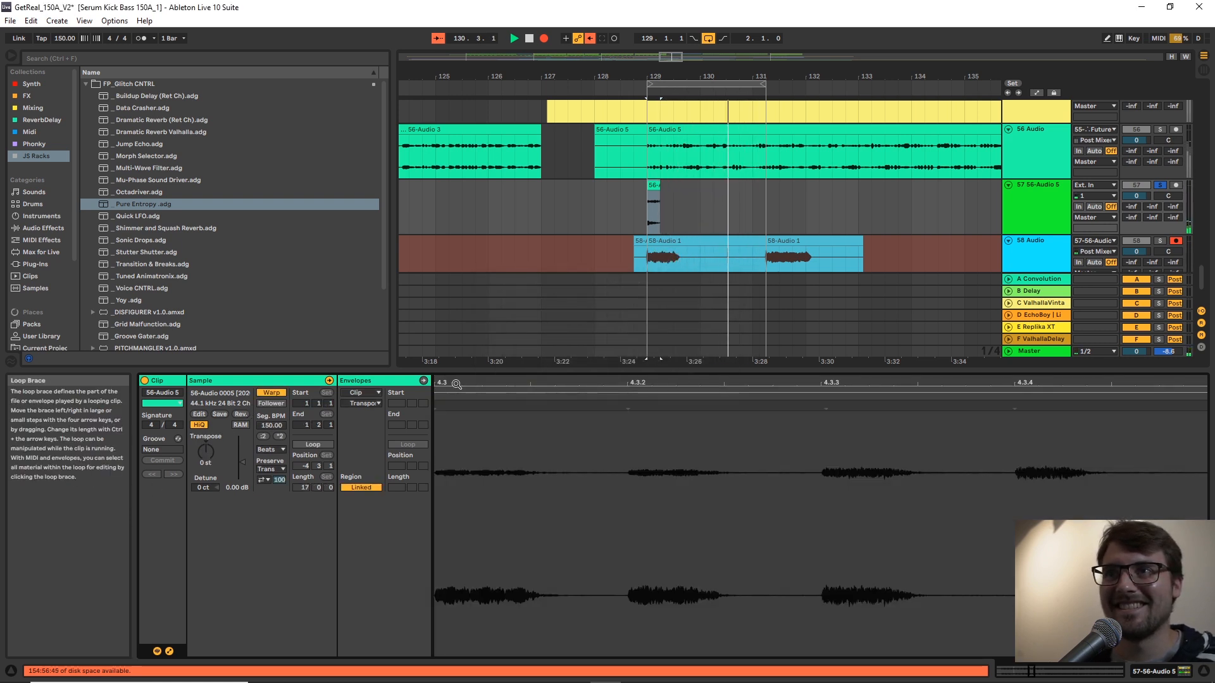
{"action": "left_click_drag", "start_coordinate": [204, 445], "coordinate": [204, 453]}
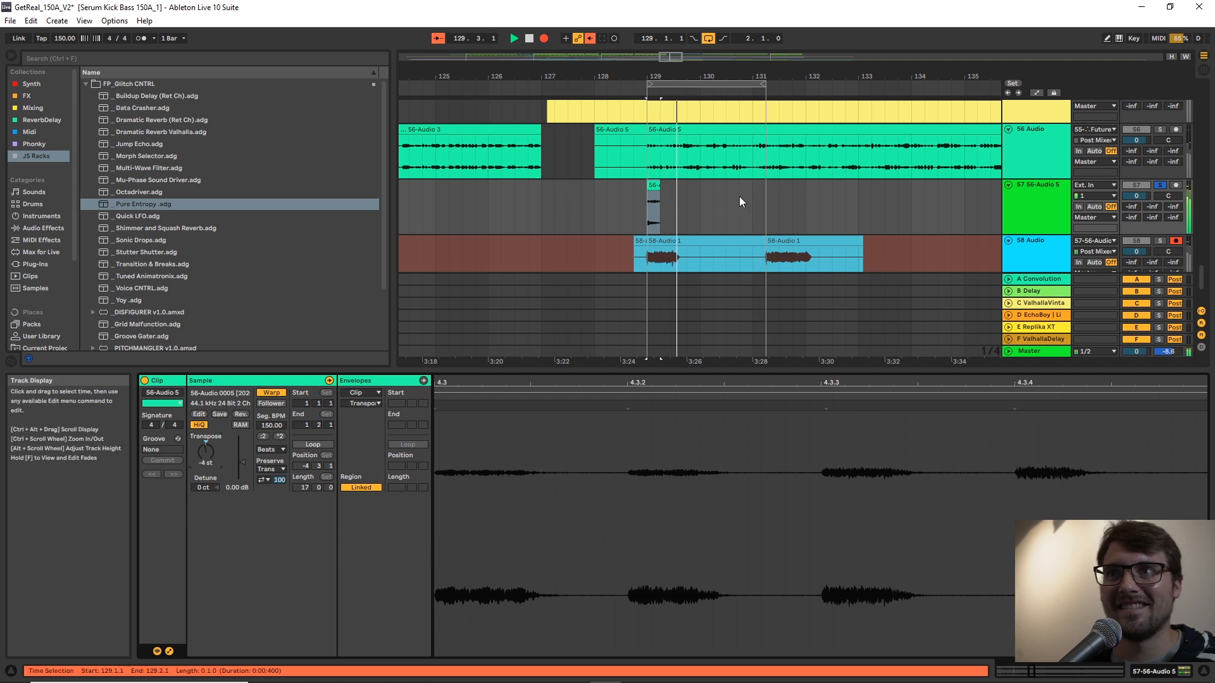
{"action": "left_click_drag", "start_coordinate": [661, 190], "coordinate": [777, 188]}
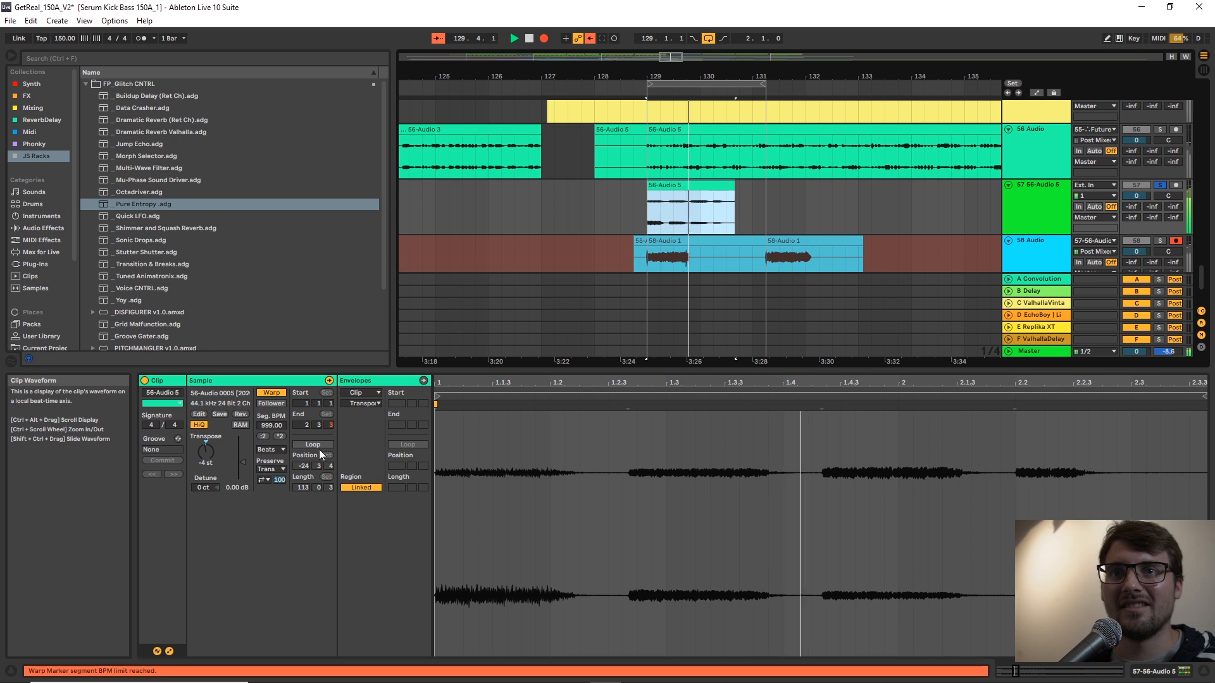
Return to track 57's Pure Entropy rack, reset WHAT, WILL and ? to 0, and lower HAPPEN to 18.
{"action": "double_click", "coordinate": [1042, 254]}
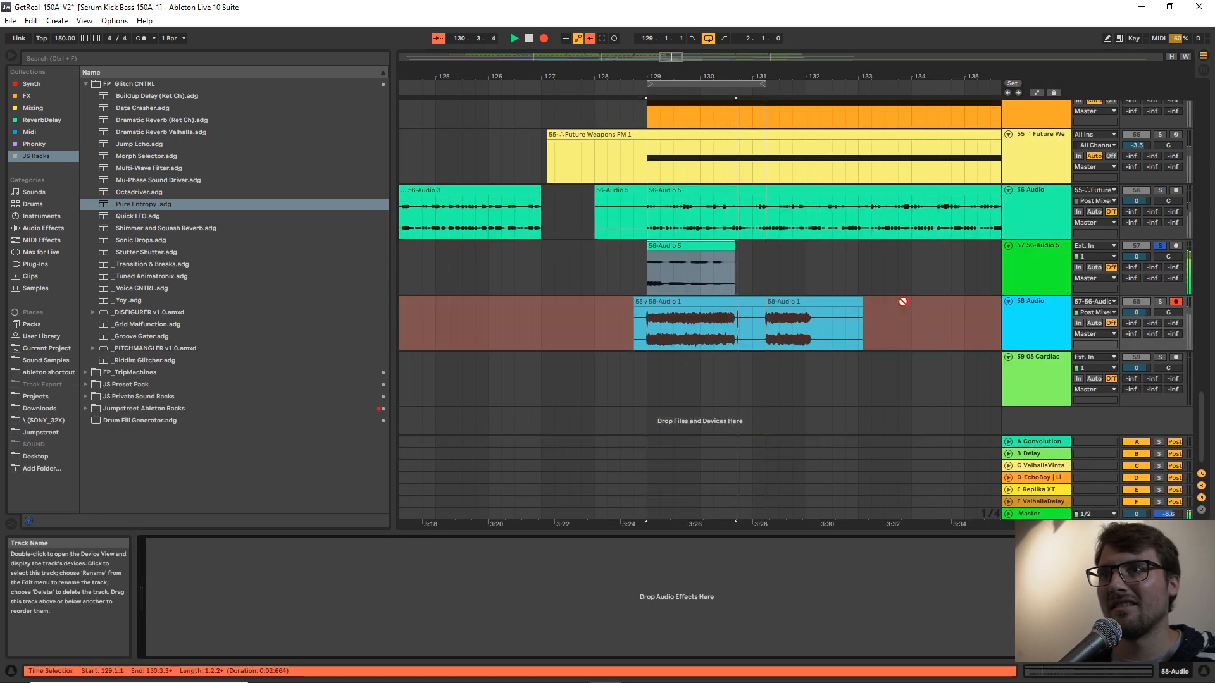
{"action": "left_click", "coordinate": [1028, 282]}
{"action": "double_click", "coordinate": [185, 584]}
{"action": "double_click", "coordinate": [210, 585]}
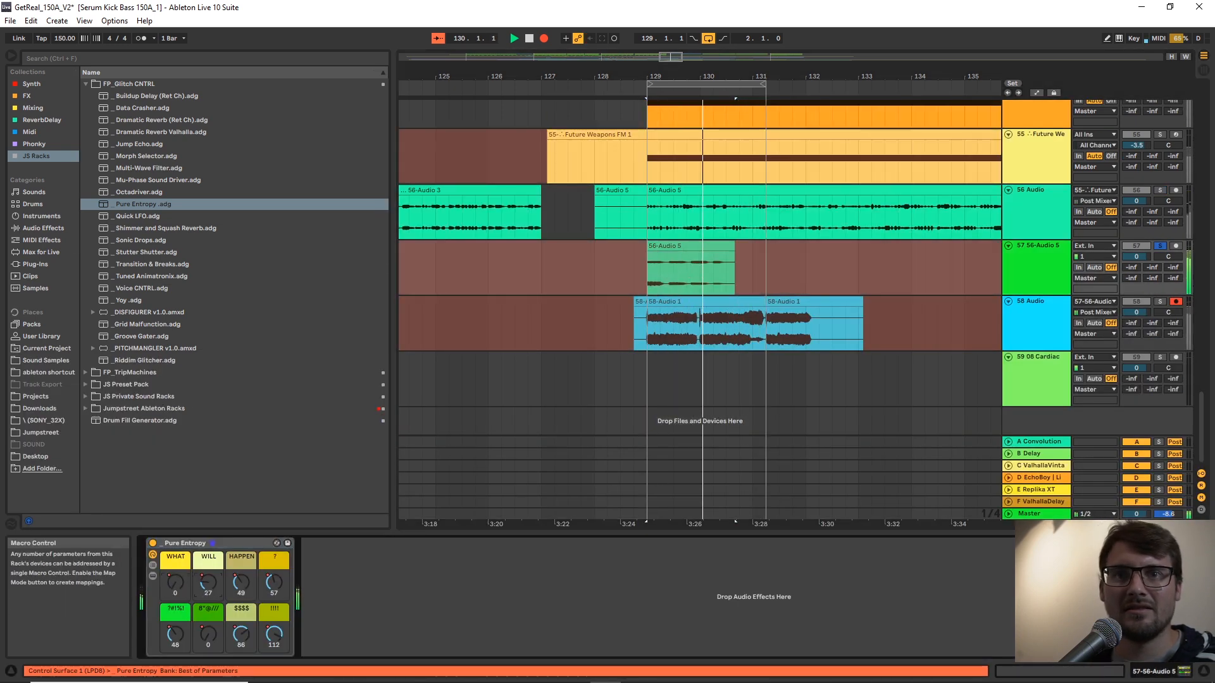
{"action": "double_click", "coordinate": [274, 588]}
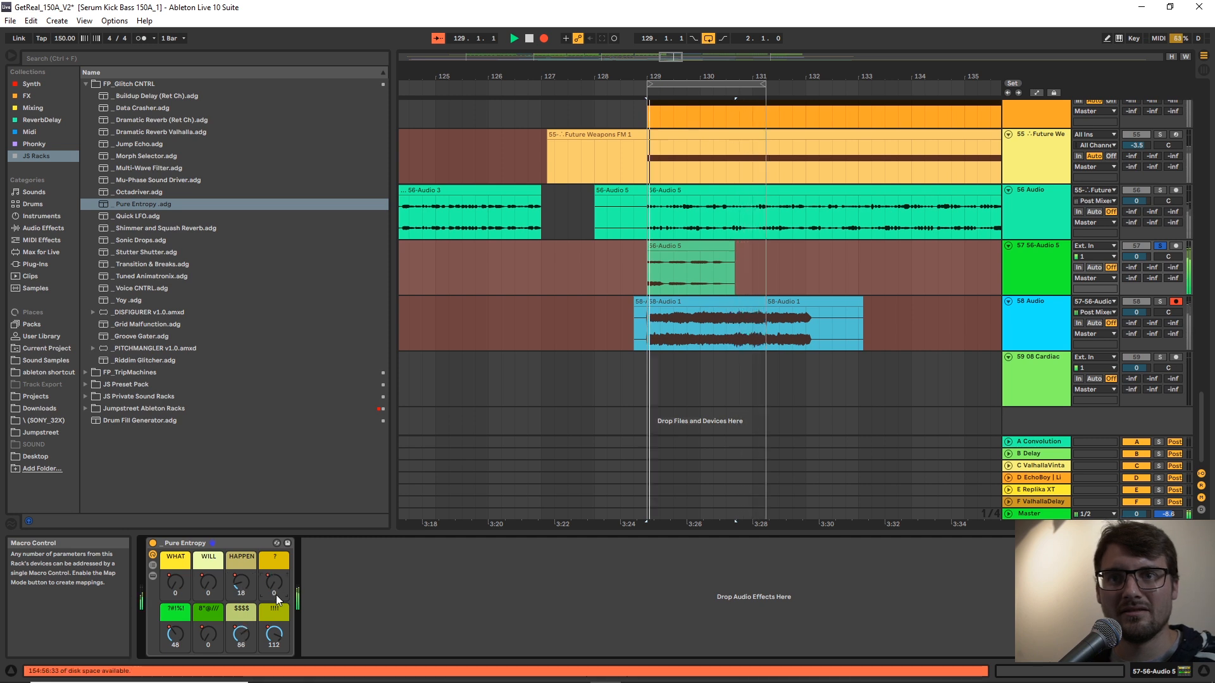
Reset the $$$$ and !!!! macros to 0, set HAPPEN to 37 and the two lower-row macros to 21 and 84, and stop recording.
{"action": "double_click", "coordinate": [241, 634]}
{"action": "left_click_drag", "start_coordinate": [215, 633], "coordinate": [208, 580]}
{"action": "double_click", "coordinate": [276, 643]}
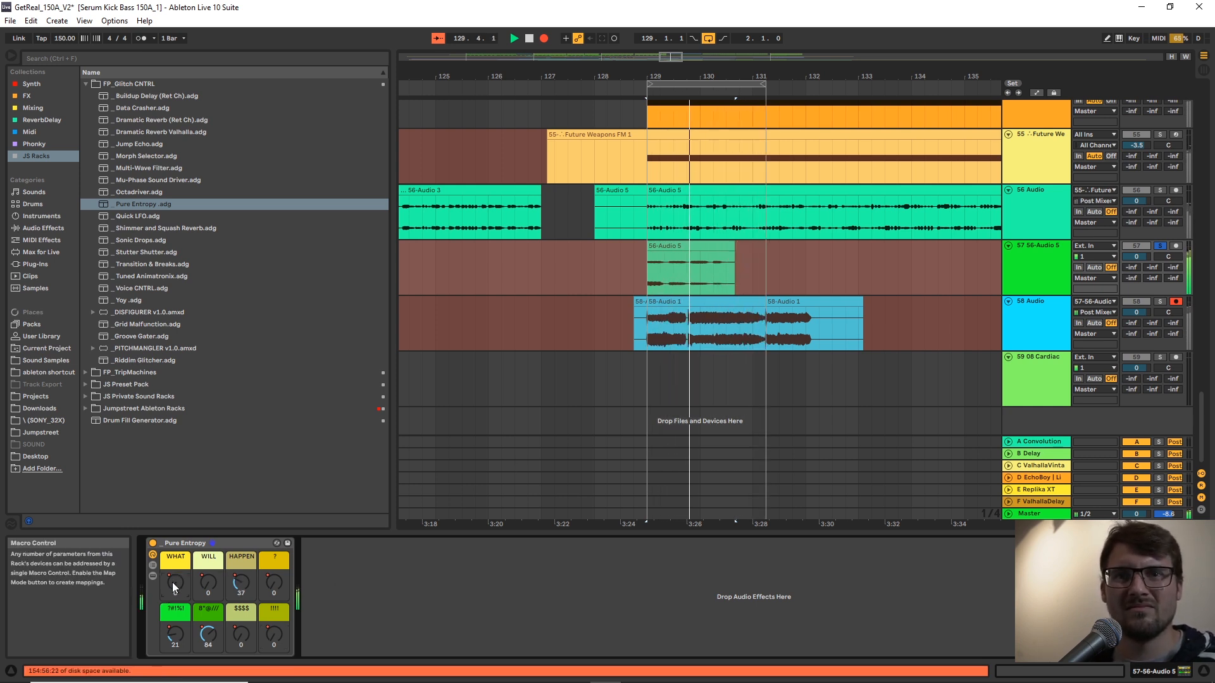
{"action": "double_click", "coordinate": [210, 579]}
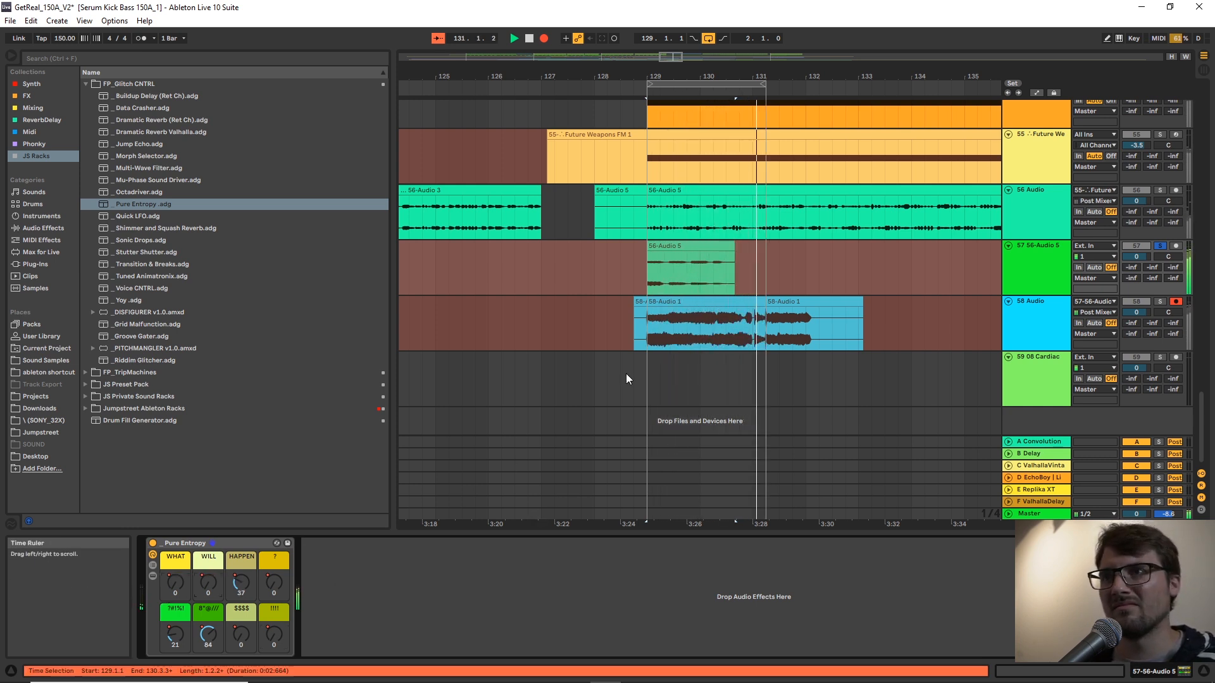
{"action": "key", "text": "space"}
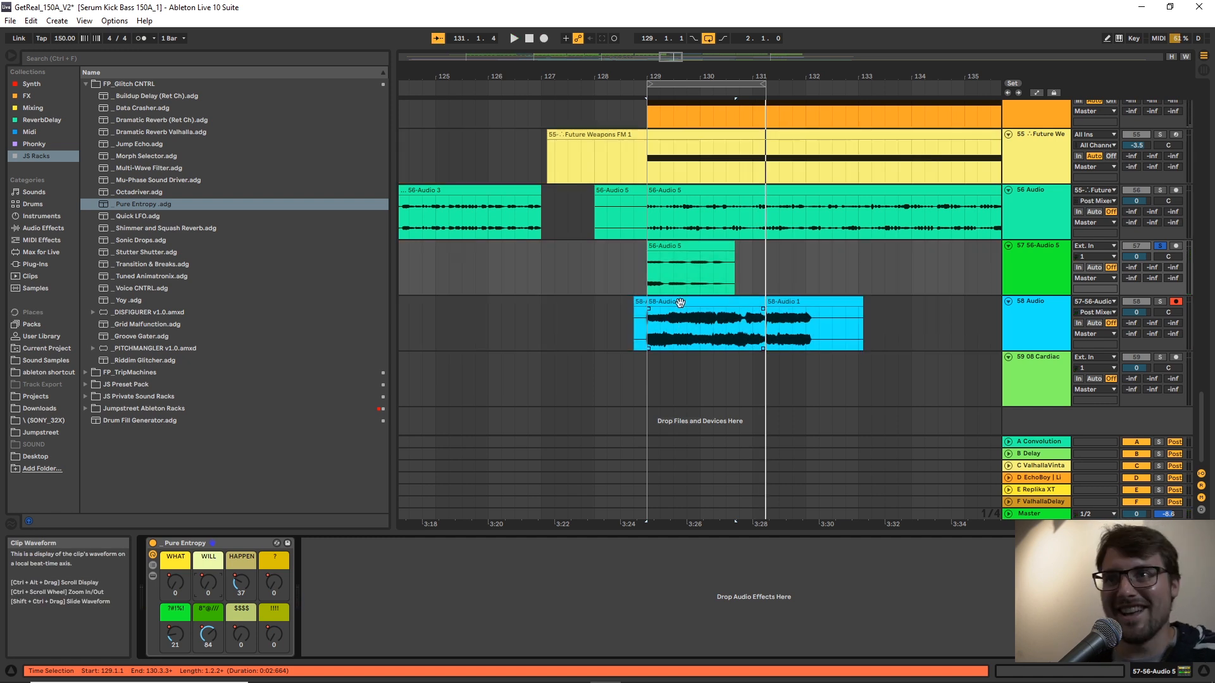
Move the newest take on track 58 to 134.2.1 and extend the earlier take's start back to about 119.2 to uncover all its loop passes.
{"action": "left_click_drag", "start_coordinate": [683, 311], "coordinate": [962, 311]}
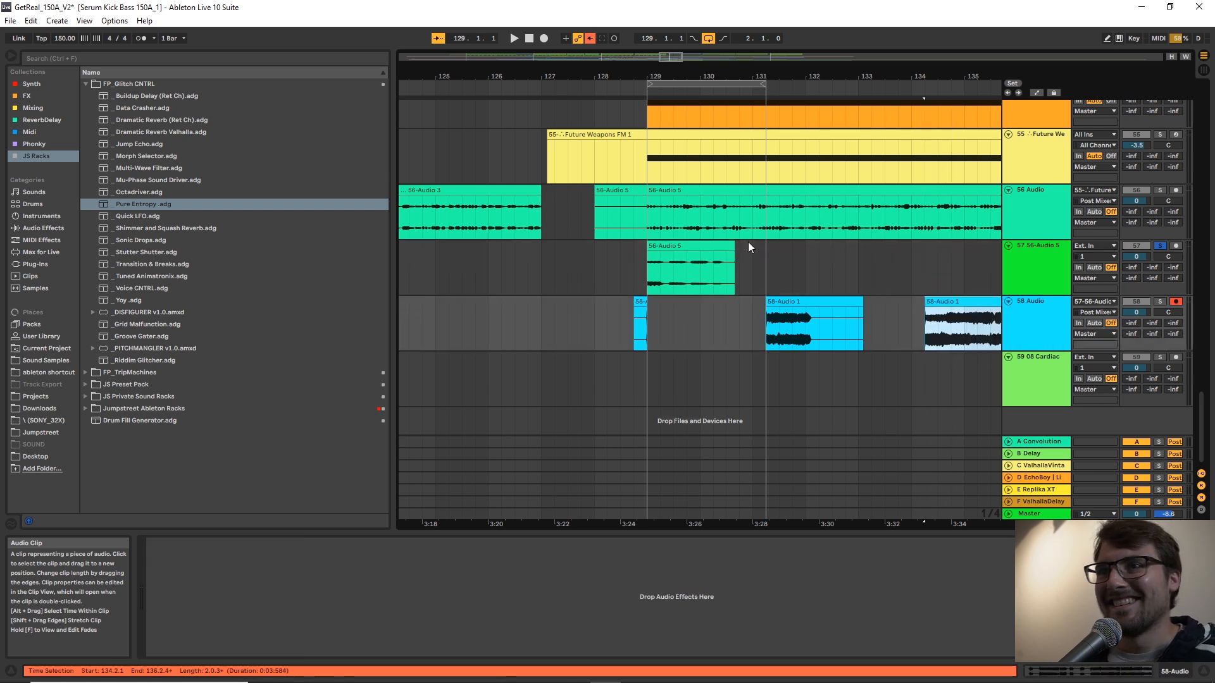
{"action": "left_click_drag", "start_coordinate": [787, 77], "coordinate": [696, 76]}
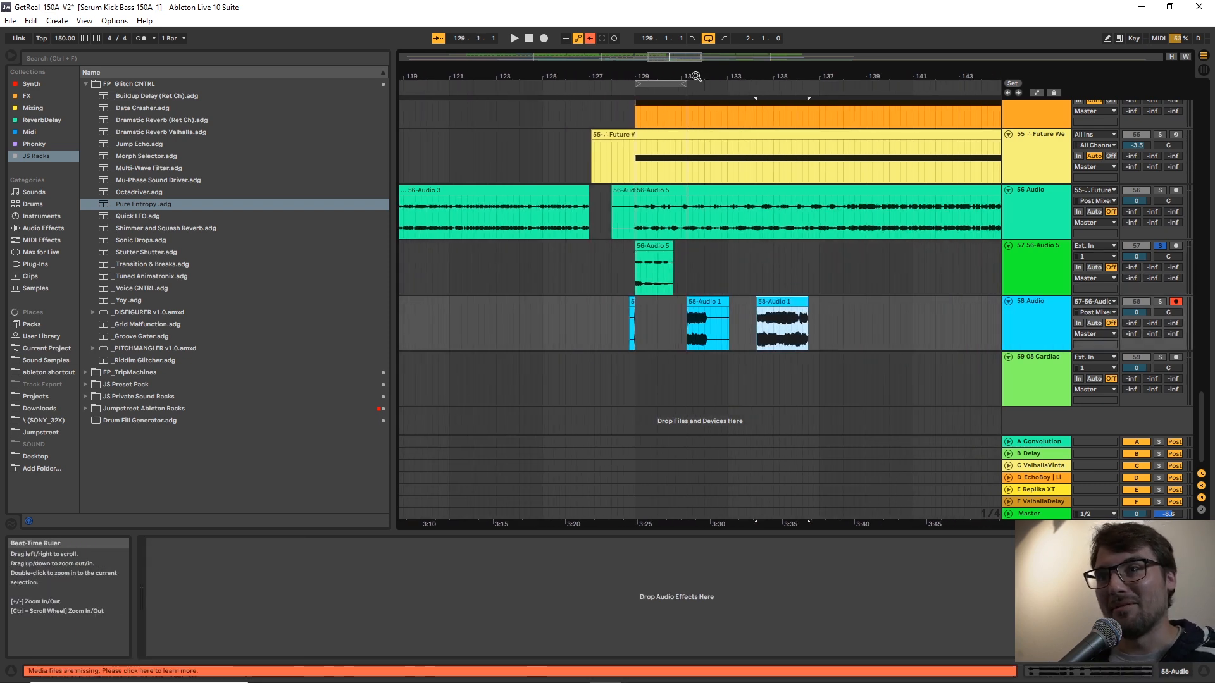
{"action": "left_click_drag", "start_coordinate": [688, 312], "coordinate": [409, 314]}
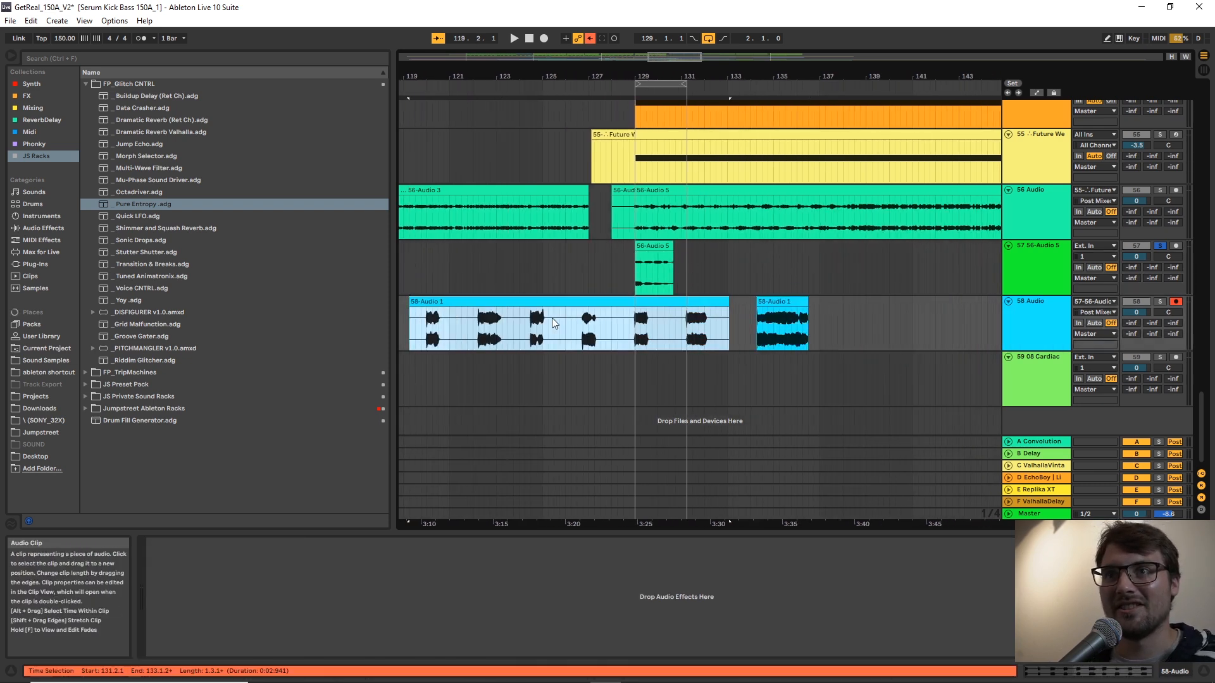
Solo track 58 and audition the individual recorded passes of the extended take between bars 122 and 129.
{"action": "left_click", "coordinate": [500, 325]}
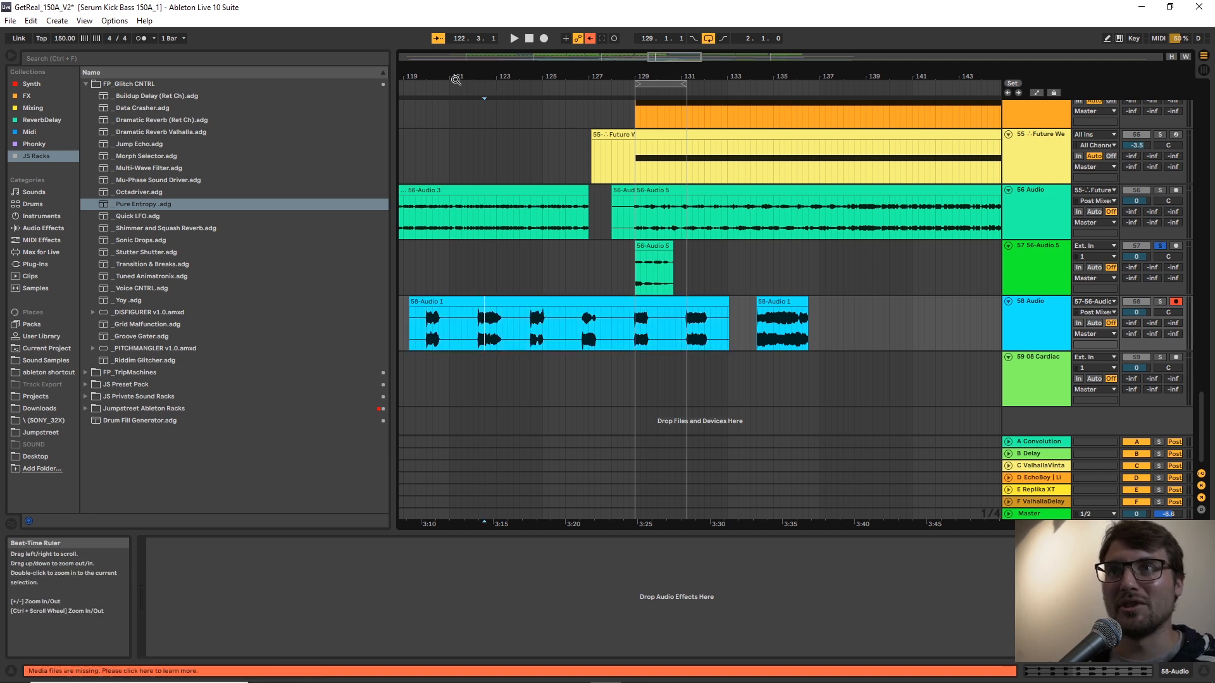
{"action": "left_click_drag", "start_coordinate": [476, 76], "coordinate": [587, 268]}
{"action": "key", "text": "space"}
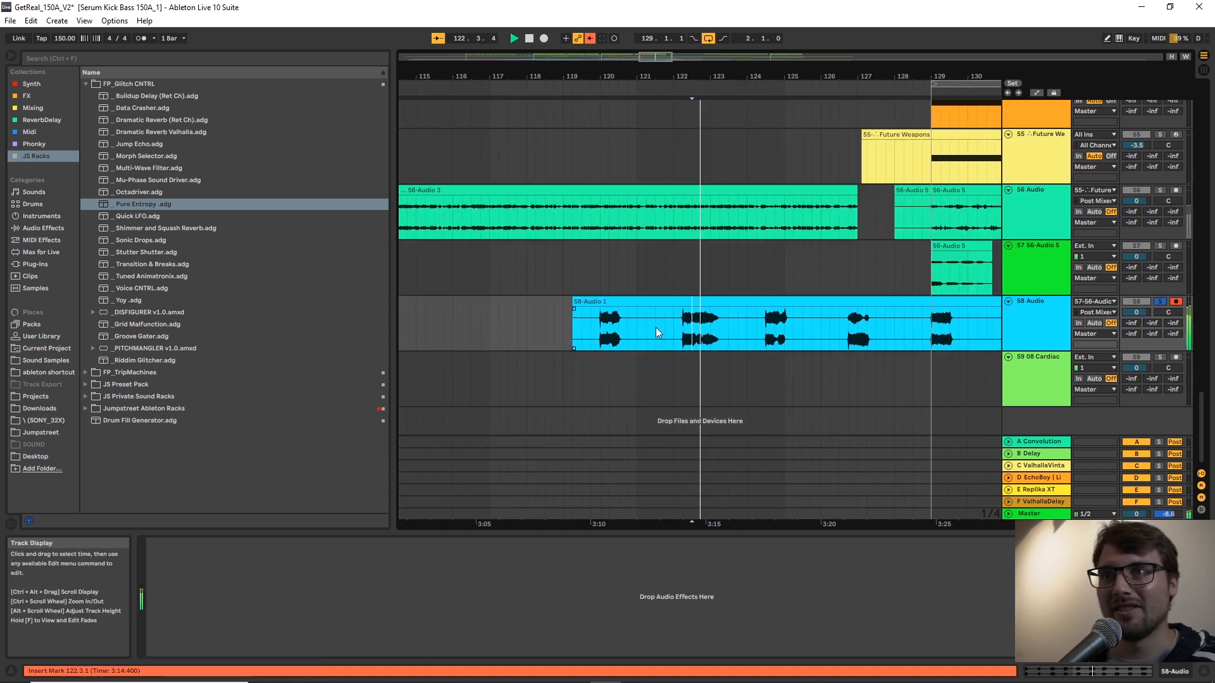
{"action": "left_click", "coordinate": [754, 325]}
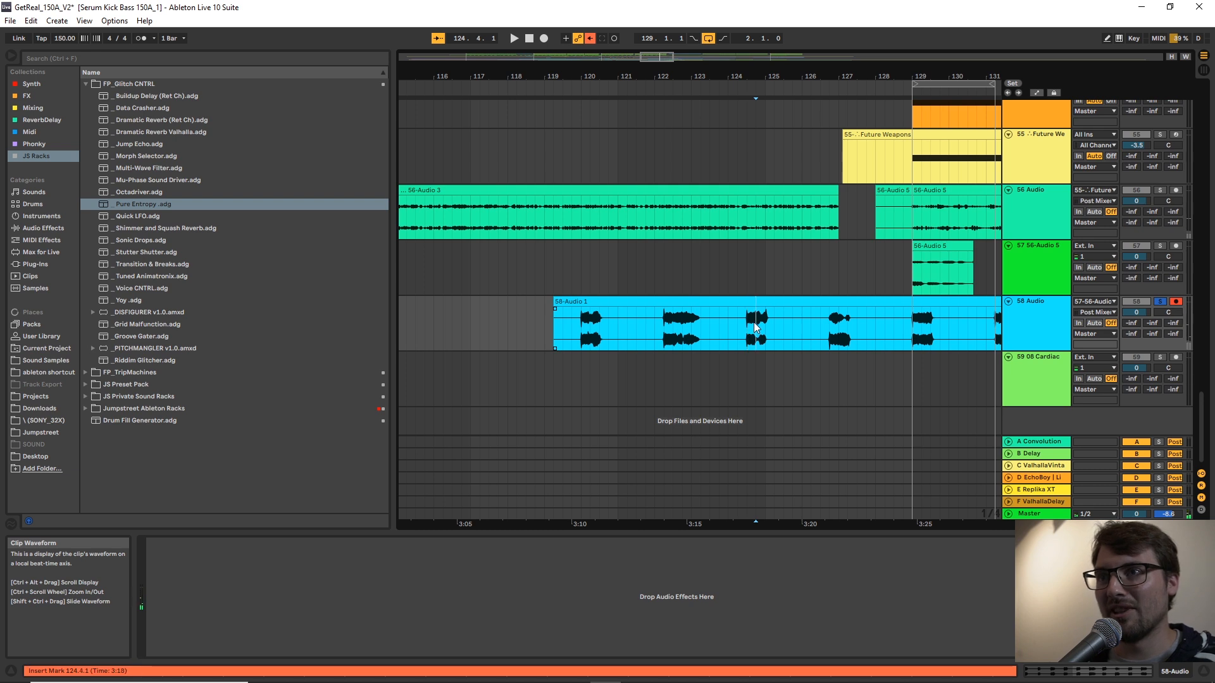
{"action": "key", "text": "space"}
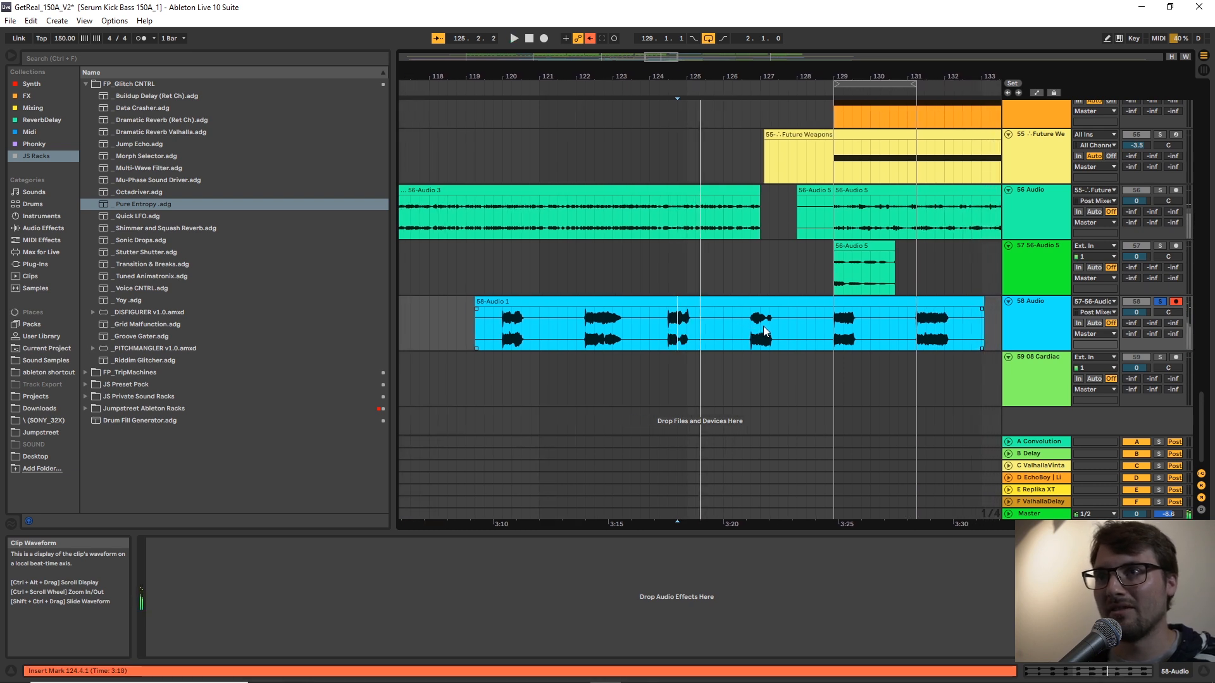
{"action": "left_click", "coordinate": [762, 328]}
{"action": "key", "text": "space"}
{"action": "left_click", "coordinate": [767, 328]}
{"action": "key", "text": "space"}
{"action": "key", "text": "space"}
{"action": "left_click", "coordinate": [667, 326]}
{"action": "left_click", "coordinate": [673, 323]}
{"action": "key", "text": "space"}
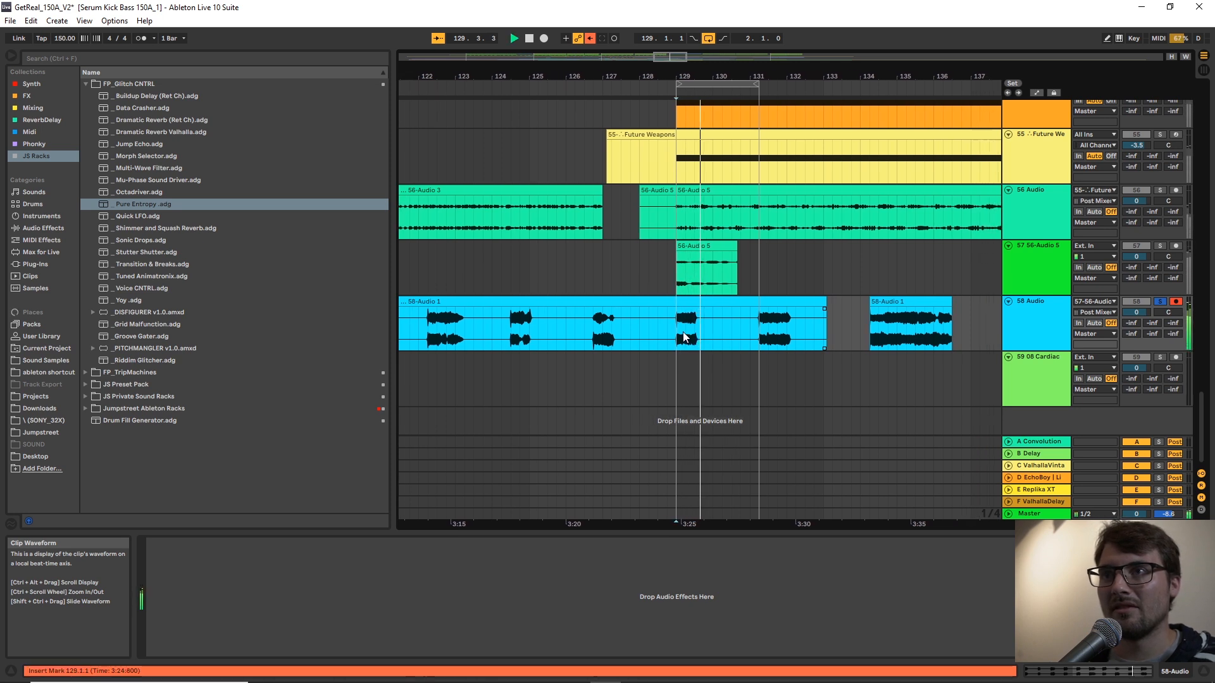
{"action": "left_click", "coordinate": [603, 327]}
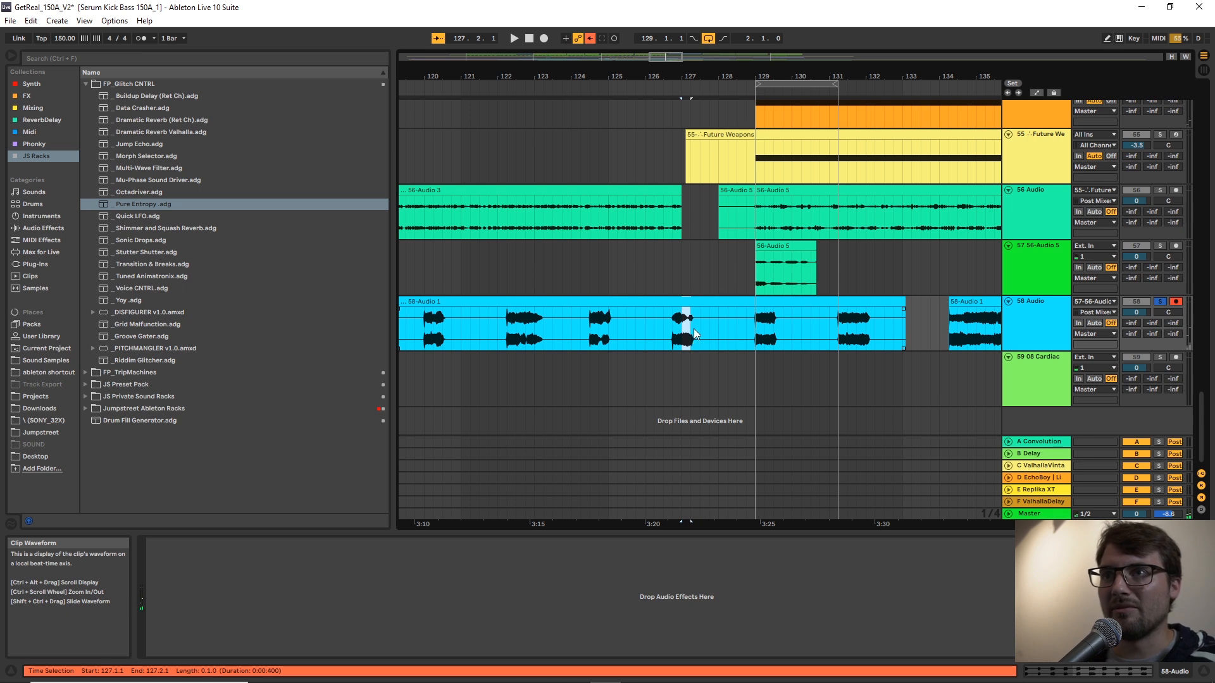
Unsolo track 58 and deactivate tracks 56 to 59.
{"action": "key", "text": "s"}
{"action": "left_click", "coordinate": [1134, 302]}
{"action": "left_click", "coordinate": [1134, 359]}
{"action": "left_click", "coordinate": [1138, 245]}
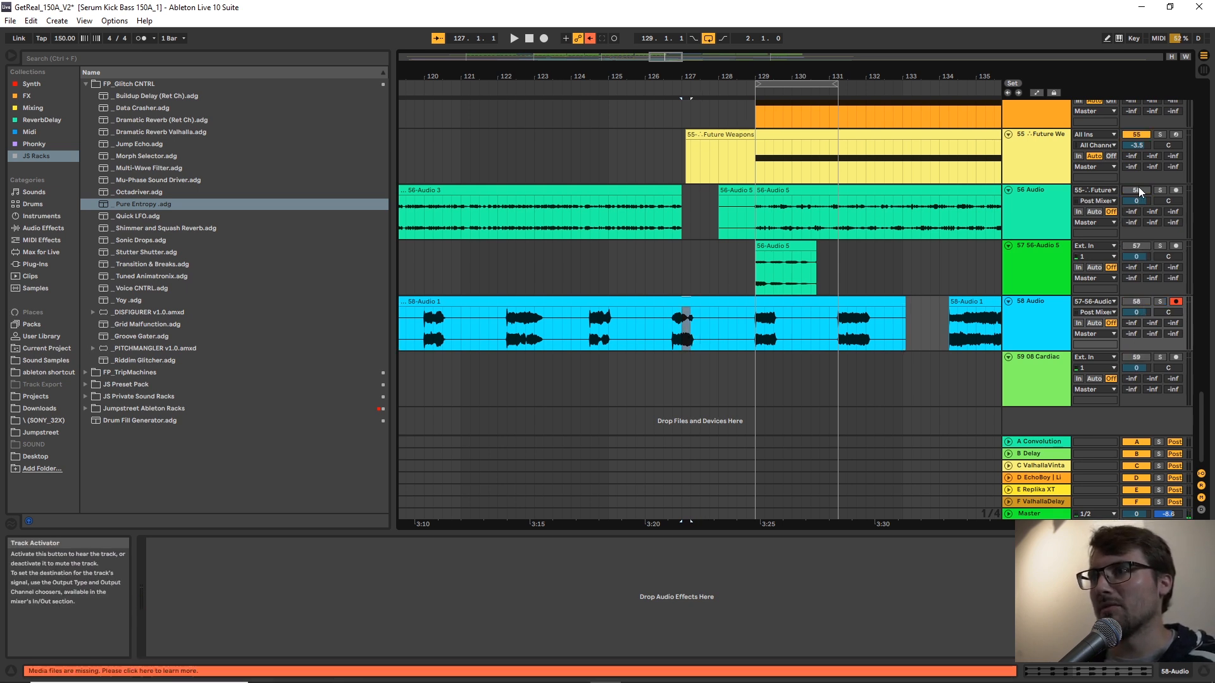
Play the arrangement from 128.4.1 and lengthen the loop to 8 bars from bar 129.
{"action": "scroll", "coordinate": [1015, 194], "scroll_direction": "up", "scroll_amount": 4}
{"action": "left_click", "coordinate": [736, 217]}
{"action": "key", "text": "space"}
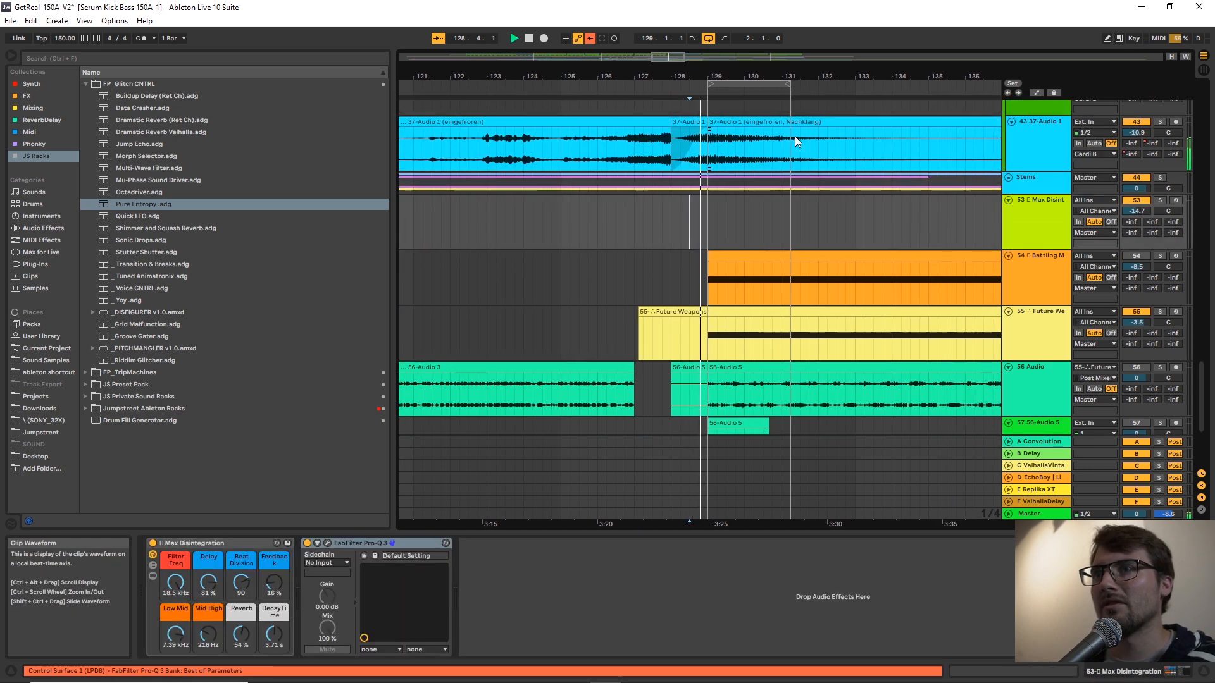
{"action": "scroll", "coordinate": [795, 135], "scroll_direction": "up", "scroll_amount": 1}
{"action": "left_click_drag", "start_coordinate": [752, 82], "coordinate": [958, 117]}
{"action": "left_click_drag", "start_coordinate": [953, 76], "coordinate": [855, 75]}
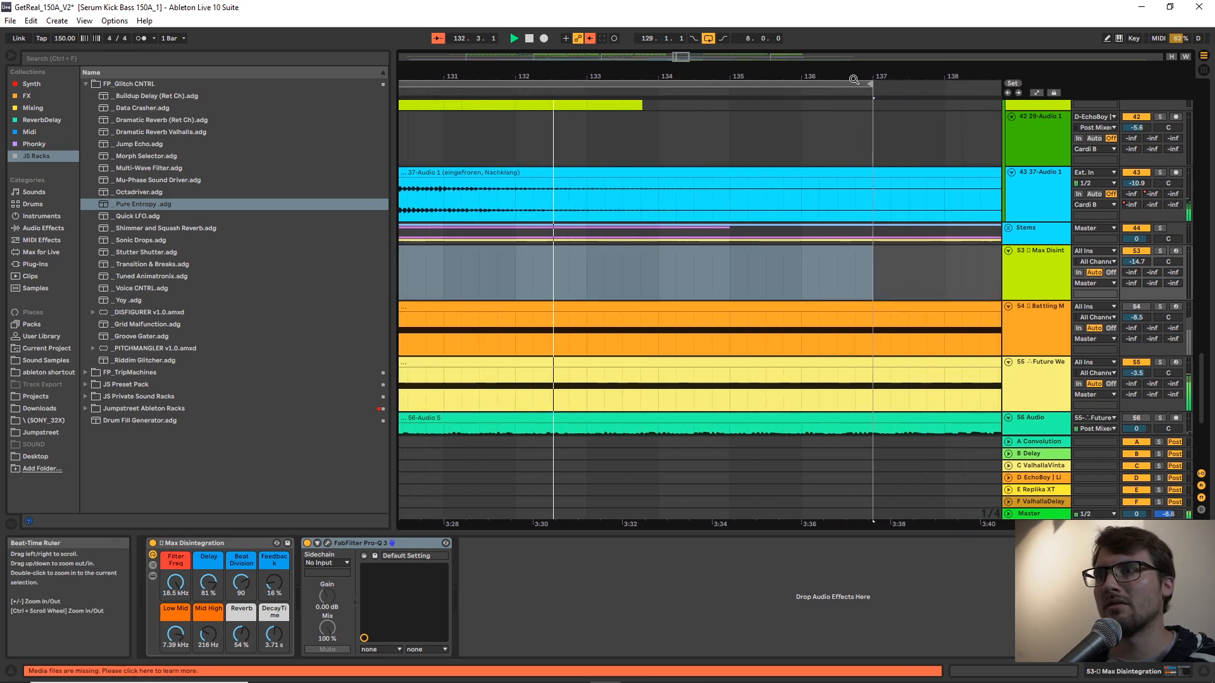
Insert a new audio track below track 56 and paste the copied one-beat glitch slice onto it at 136.4.1.
{"action": "scroll", "coordinate": [833, 310], "scroll_direction": "down", "scroll_amount": 3}
{"action": "right_click", "coordinate": [1032, 261]}
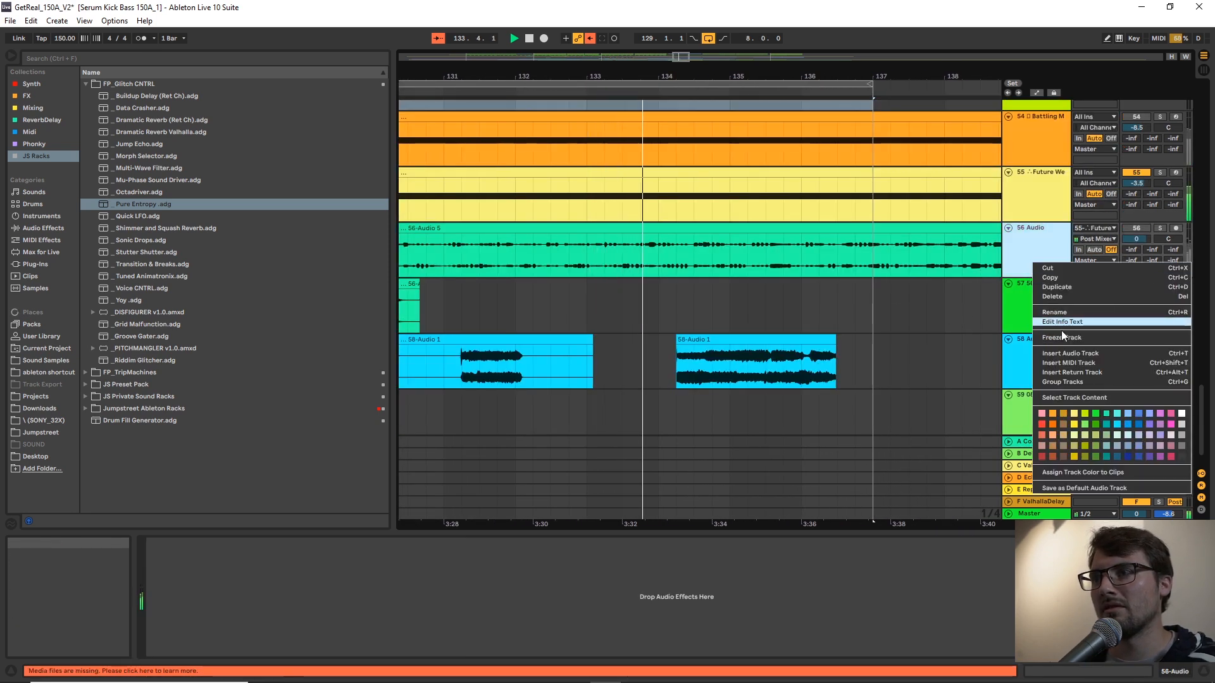
{"action": "left_click", "coordinate": [1065, 351]}
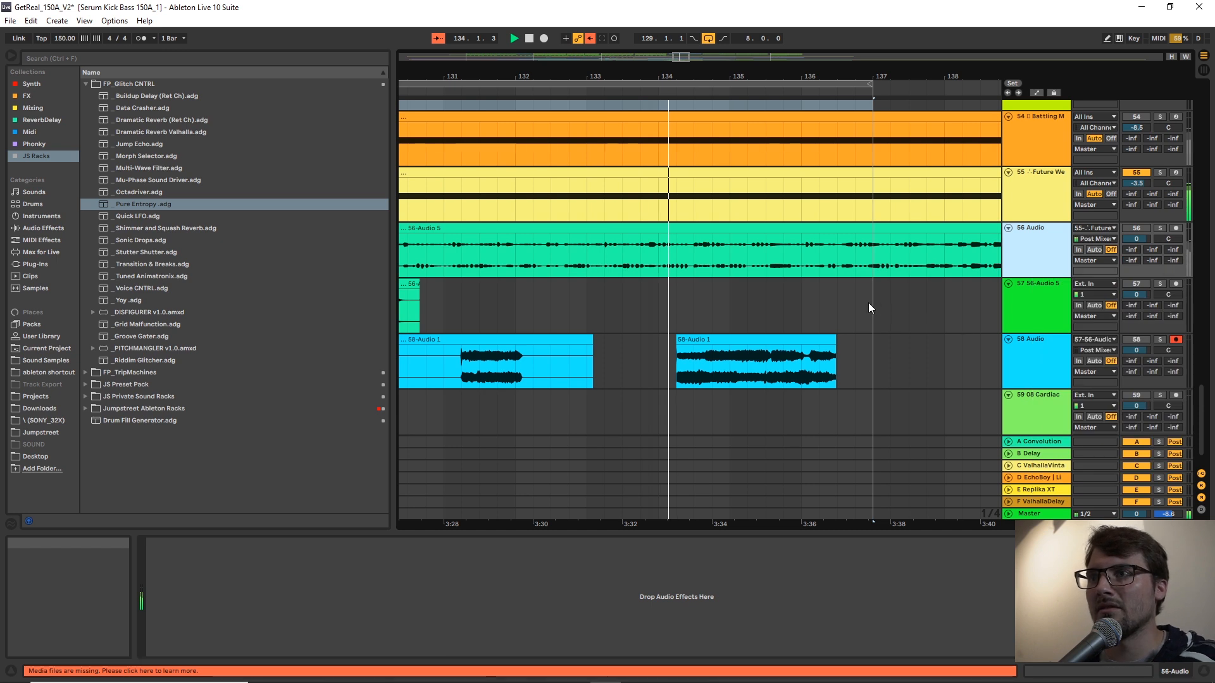
{"action": "key", "text": "ctrl+t"}
{"action": "double_click", "coordinate": [840, 300]}
{"action": "left_click", "coordinate": [842, 300]}
{"action": "key", "text": "ctrl+v"}
{"action": "left_click", "coordinate": [855, 291]}
{"action": "key", "text": "ctrl+v"}
{"action": "left_click_drag", "start_coordinate": [872, 241], "coordinate": [873, 244]}
{"action": "scroll", "coordinate": [906, 271], "scroll_direction": "up", "scroll_amount": 1}
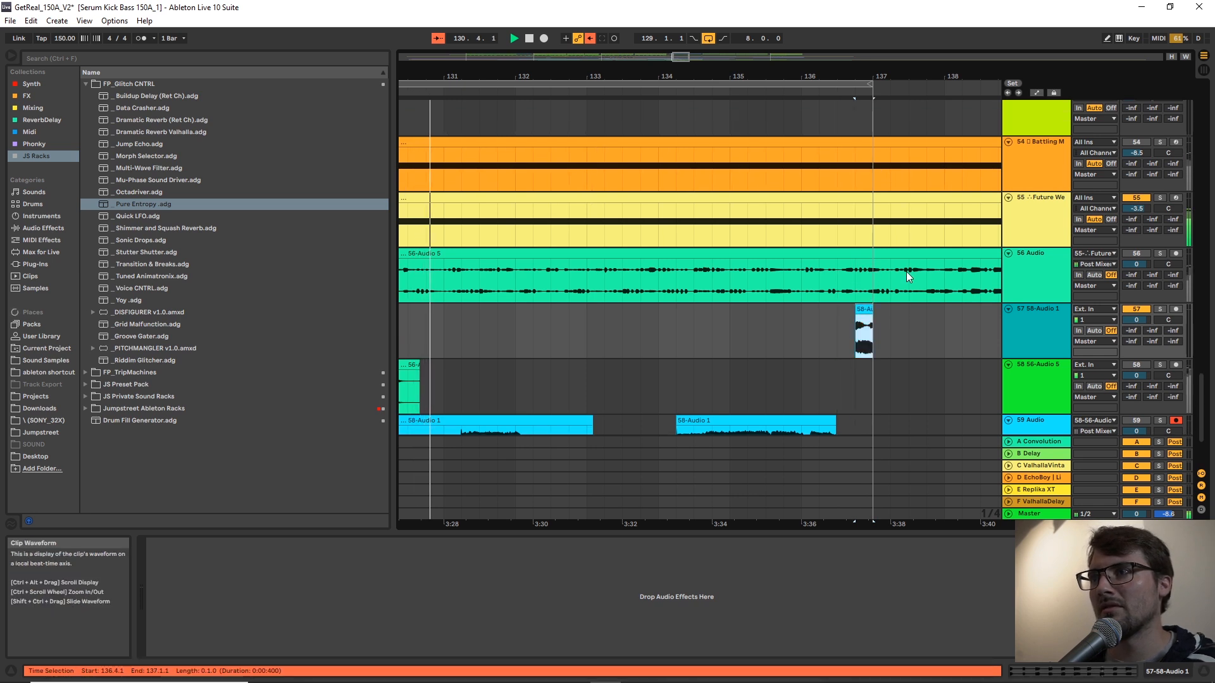
Deactivate track 55, activate track 56, and delete the track 56 audio between 136.4.1 and 137.1.1.
{"action": "left_click", "coordinate": [1136, 197]}
{"action": "left_click", "coordinate": [1144, 252]}
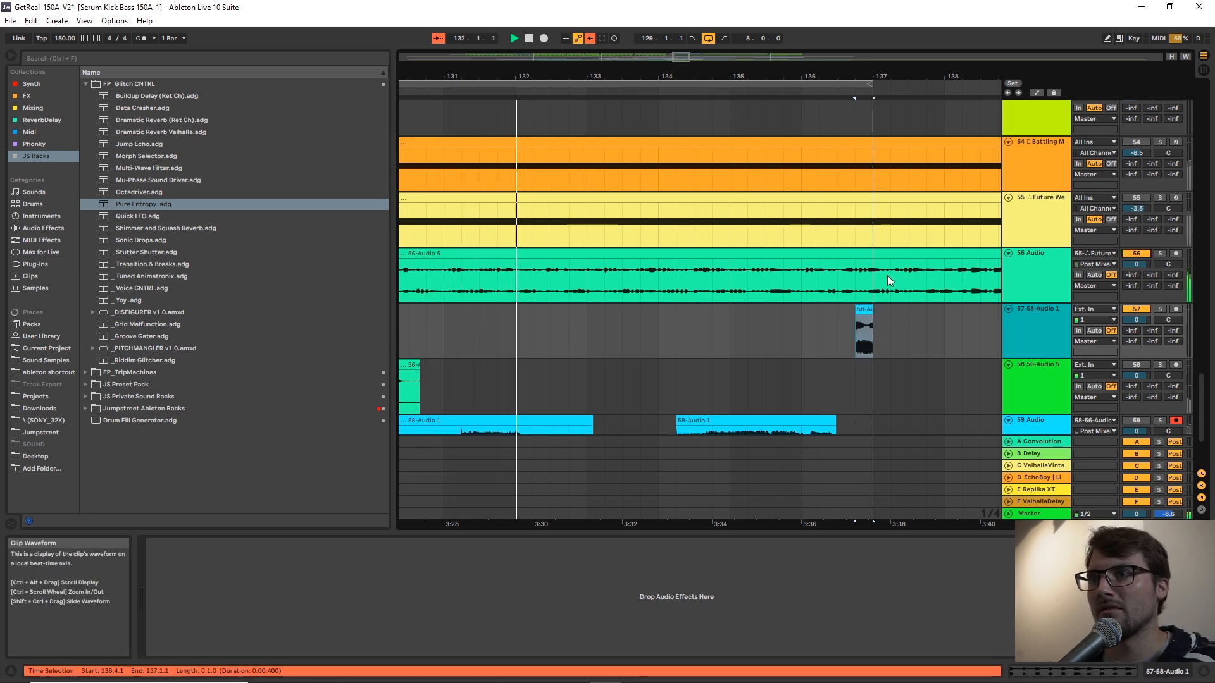
{"action": "mouse_move", "coordinate": [870, 287]}
{"action": "left_mouse_down"}
{"action": "mouse_move", "coordinate": [846, 295]}
{"action": "mouse_move", "coordinate": [871, 285]}
{"action": "left_mouse_up"}
{"action": "left_click", "coordinate": [846, 290]}
{"action": "key", "text": "Delete"}
Raise the clip gain of 56-Audio 5 before the gap and lower track 57's volume to -5.5 dB.
{"action": "double_click", "coordinate": [827, 254]}
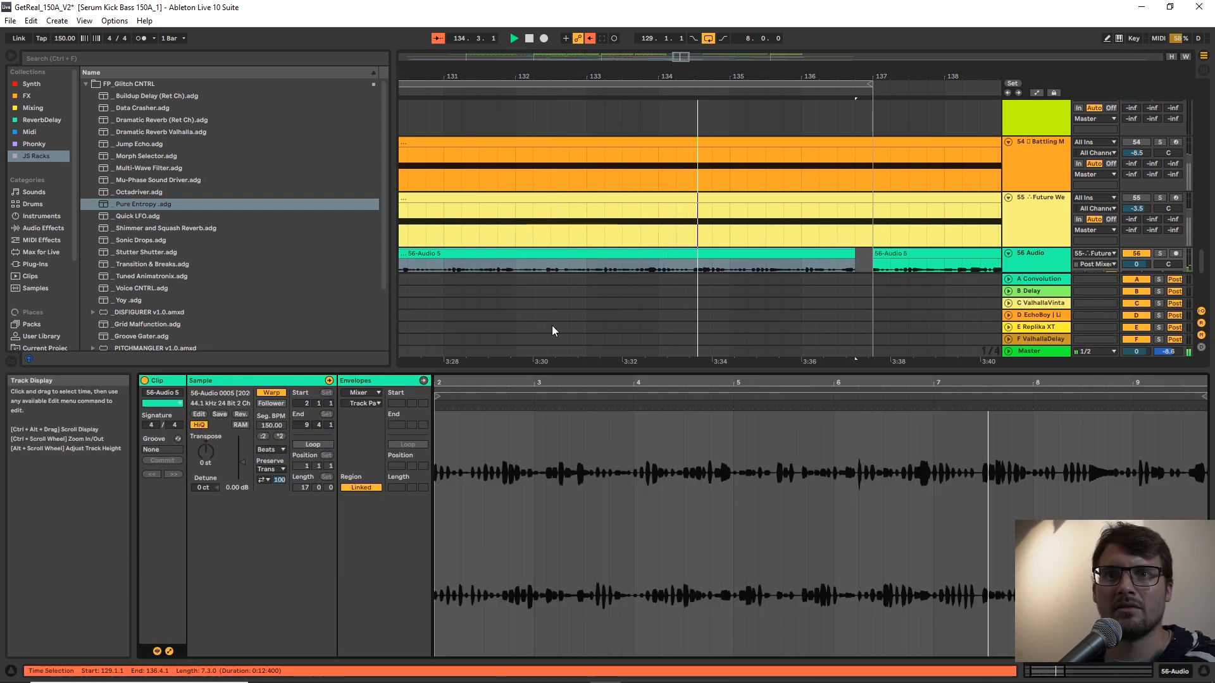
{"action": "left_click_drag", "start_coordinate": [245, 455], "coordinate": [245, 437]}
{"action": "double_click", "coordinate": [1028, 264]}
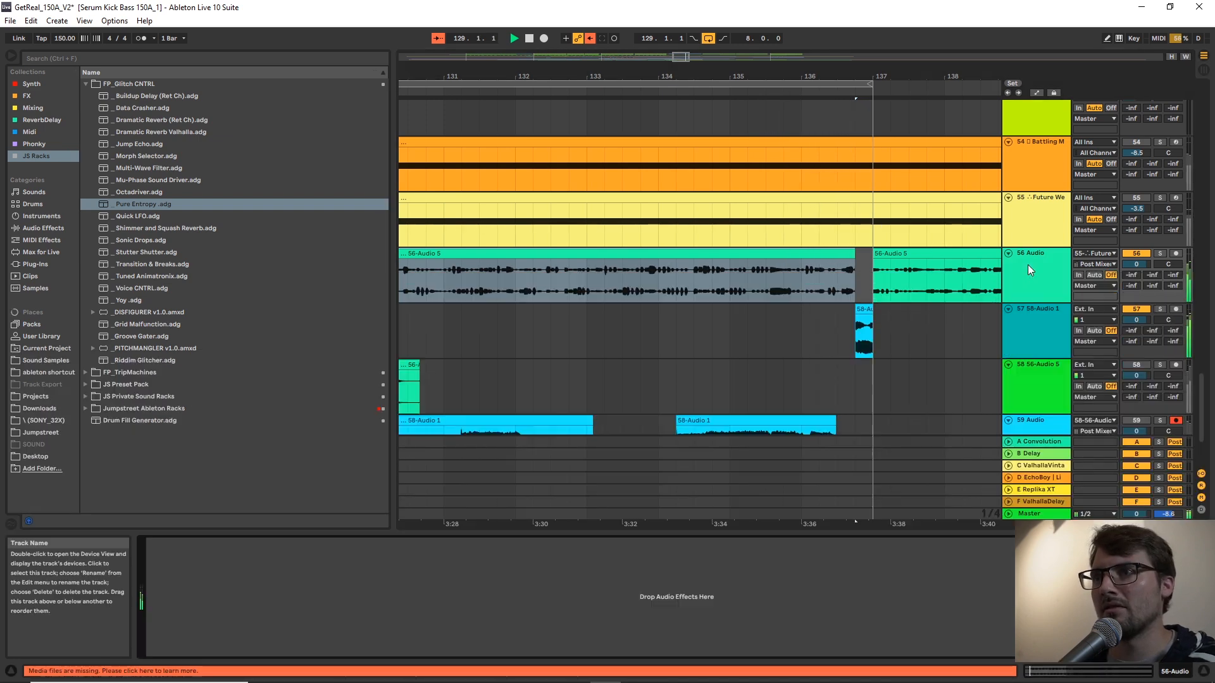
{"action": "left_click_drag", "start_coordinate": [1139, 320], "coordinate": [1139, 329]}
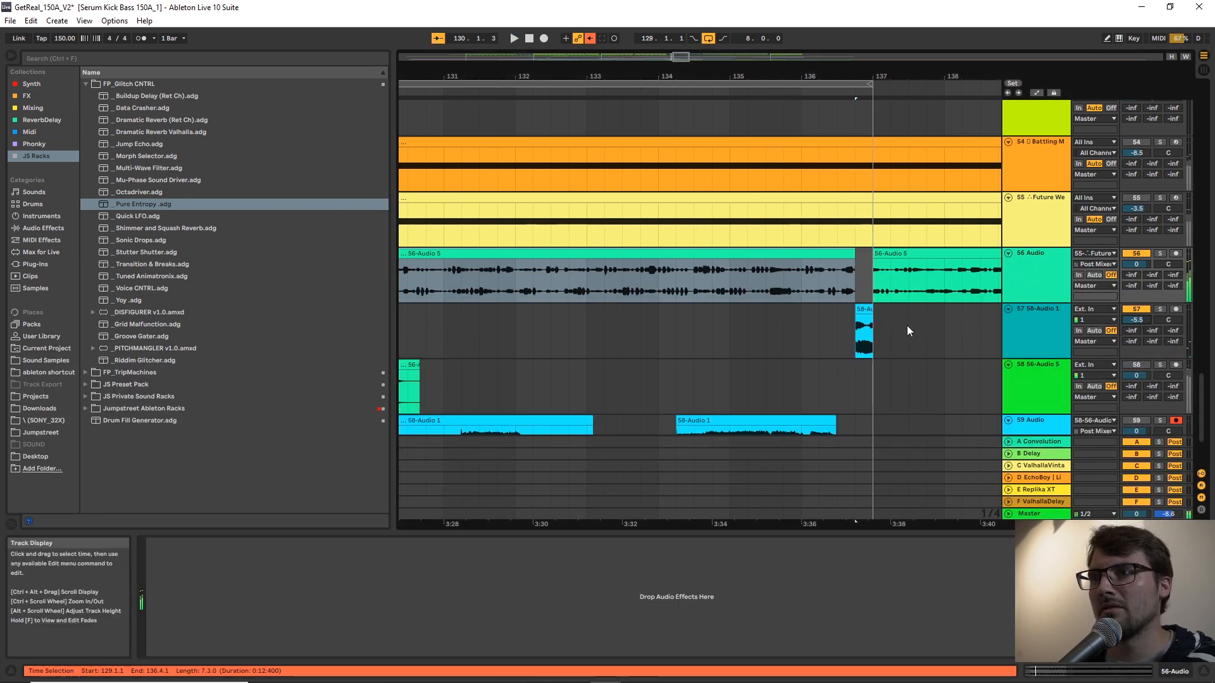
Stop playback, extend the track 57 glitch clip's start back to 136.3.1 and trim the track 56 clip's end to 136.3.1.
{"action": "key", "text": "space"}
{"action": "left_click_drag", "start_coordinate": [857, 310], "coordinate": [842, 318]}
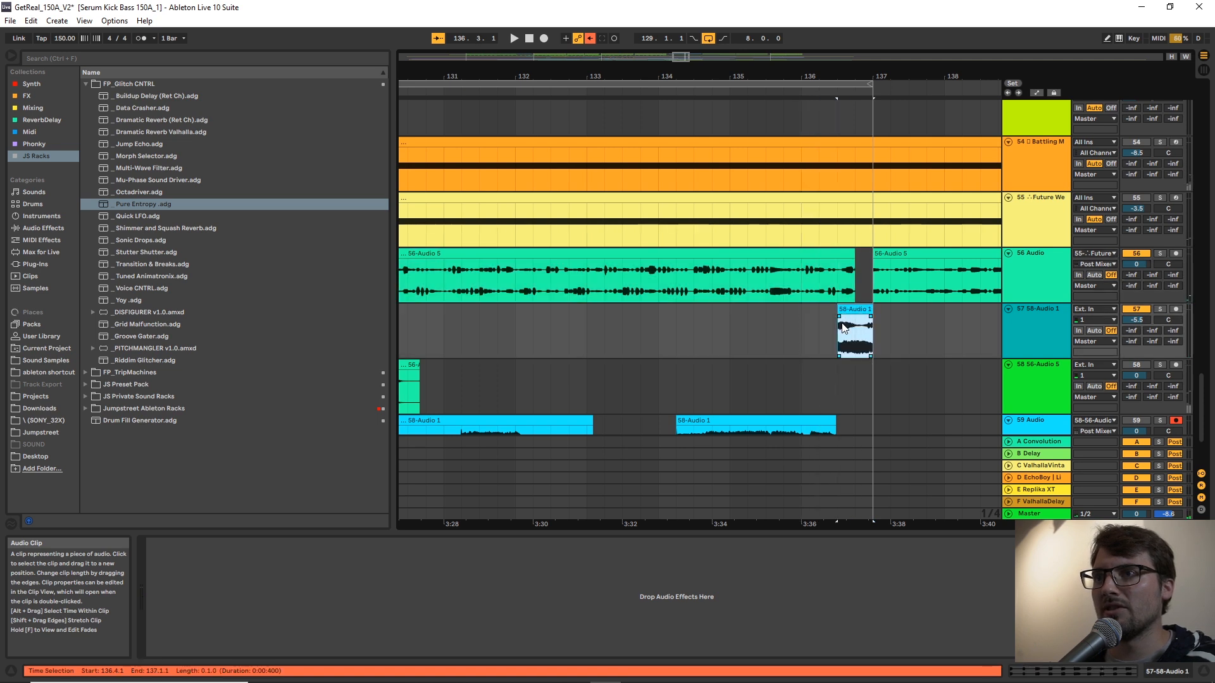
{"action": "left_click", "coordinate": [853, 256]}
{"action": "left_click_drag", "start_coordinate": [853, 255], "coordinate": [838, 255]}
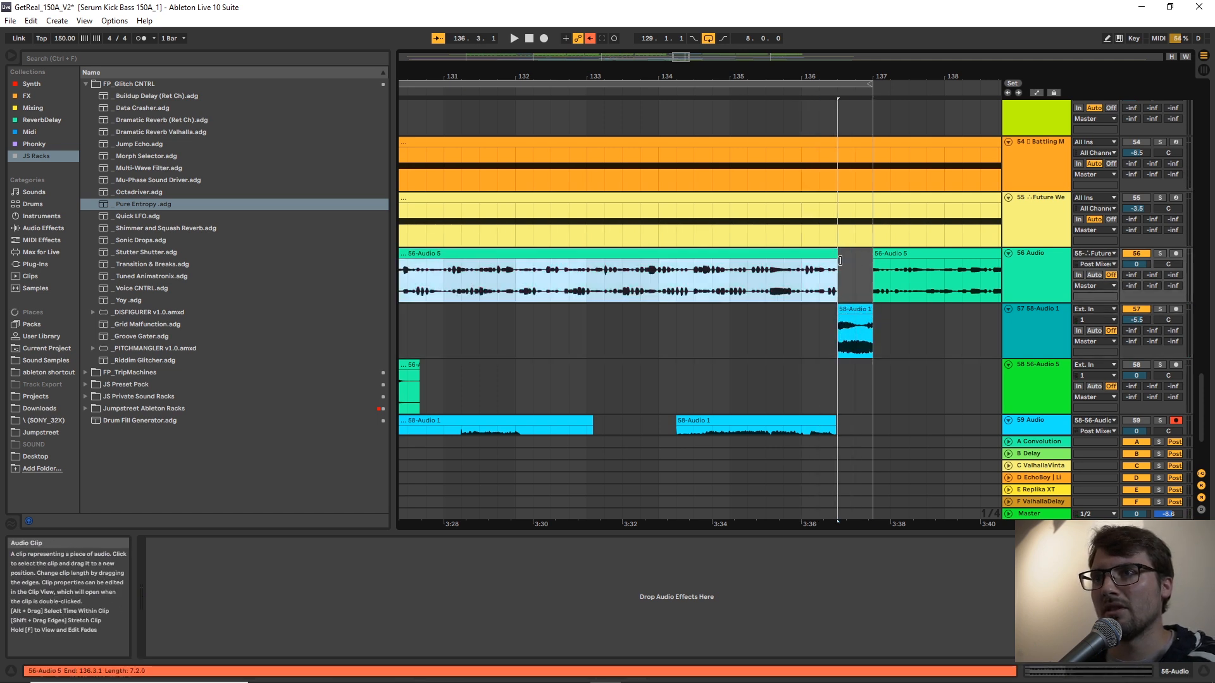
{"action": "left_click", "coordinate": [841, 329]}
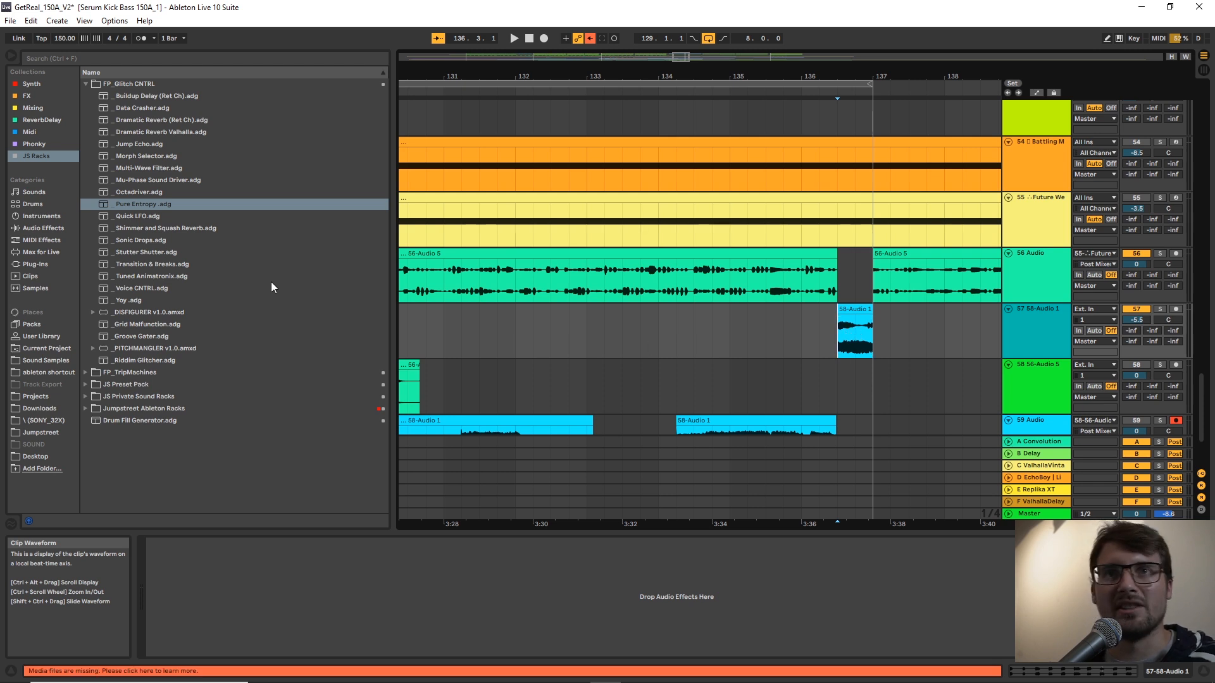
Add the Utility audio effect to track 57 with a stereo width of 18%.
{"action": "left_click", "coordinate": [45, 226]}
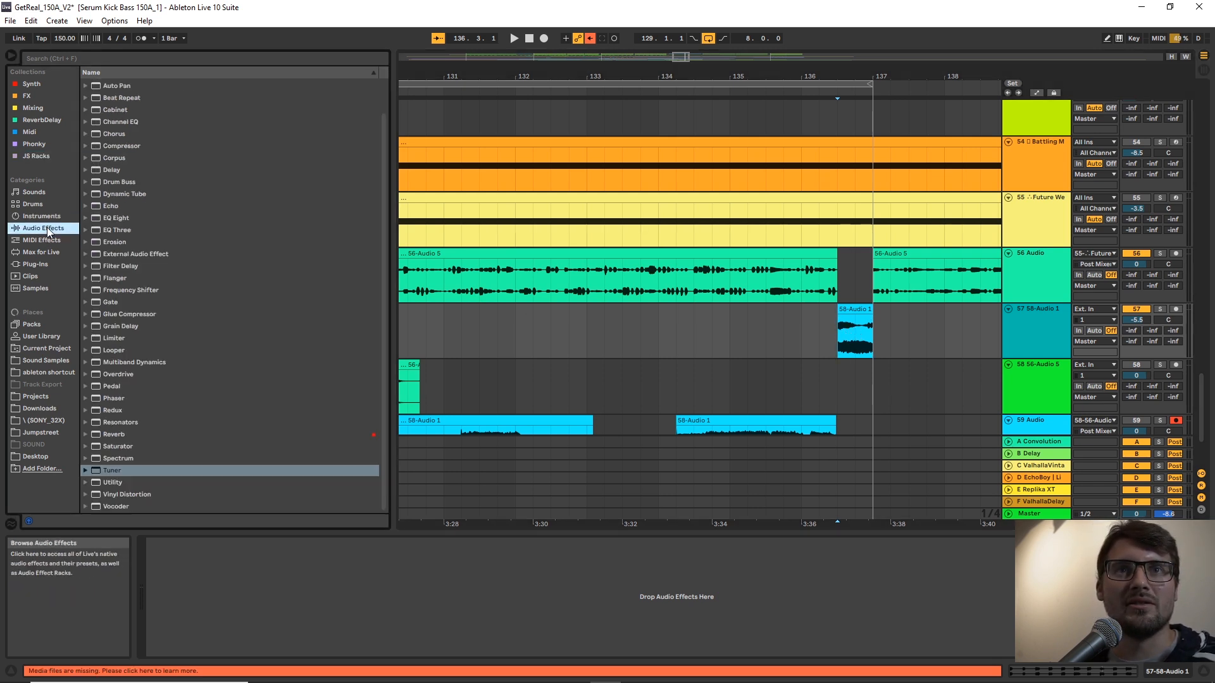
{"action": "left_click", "coordinate": [136, 484]}
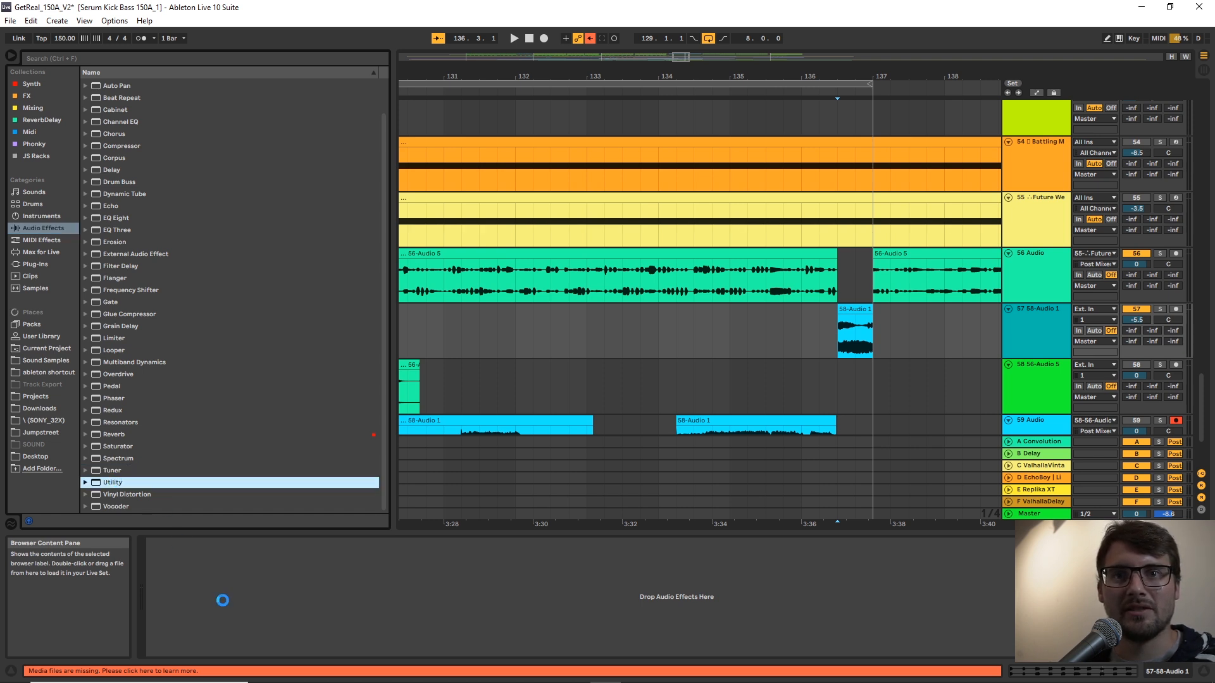
{"action": "left_click_drag", "start_coordinate": [222, 600], "coordinate": [218, 601]}
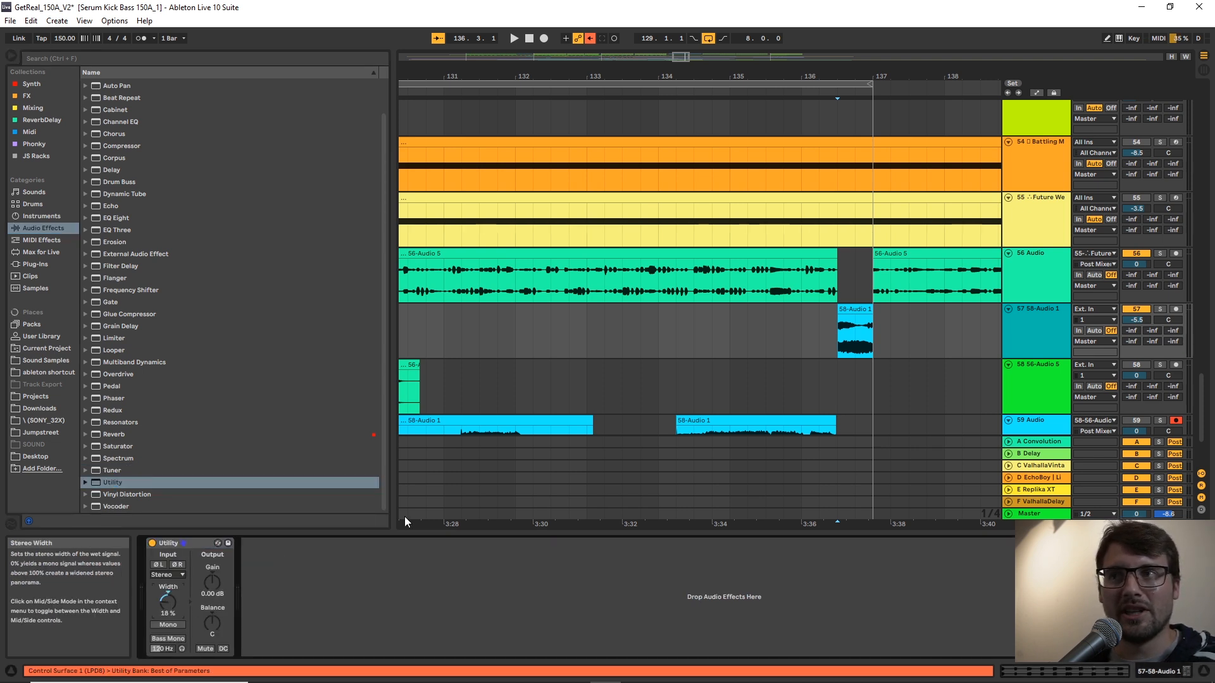
During playback, trim the track 57 glitch clip's start to 136.4.1 and turn off playback follow.
{"action": "key", "text": "space"}
{"action": "left_click_drag", "start_coordinate": [926, 76], "coordinate": [662, 61]}
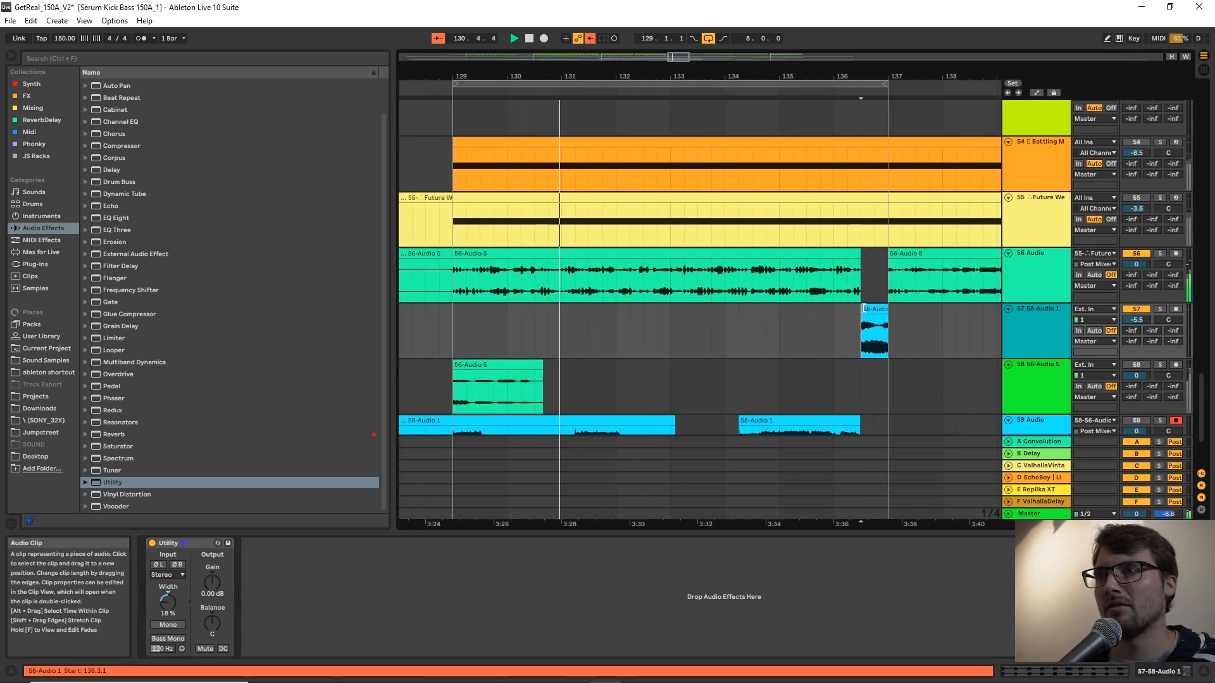
{"action": "left_click", "coordinate": [873, 319]}
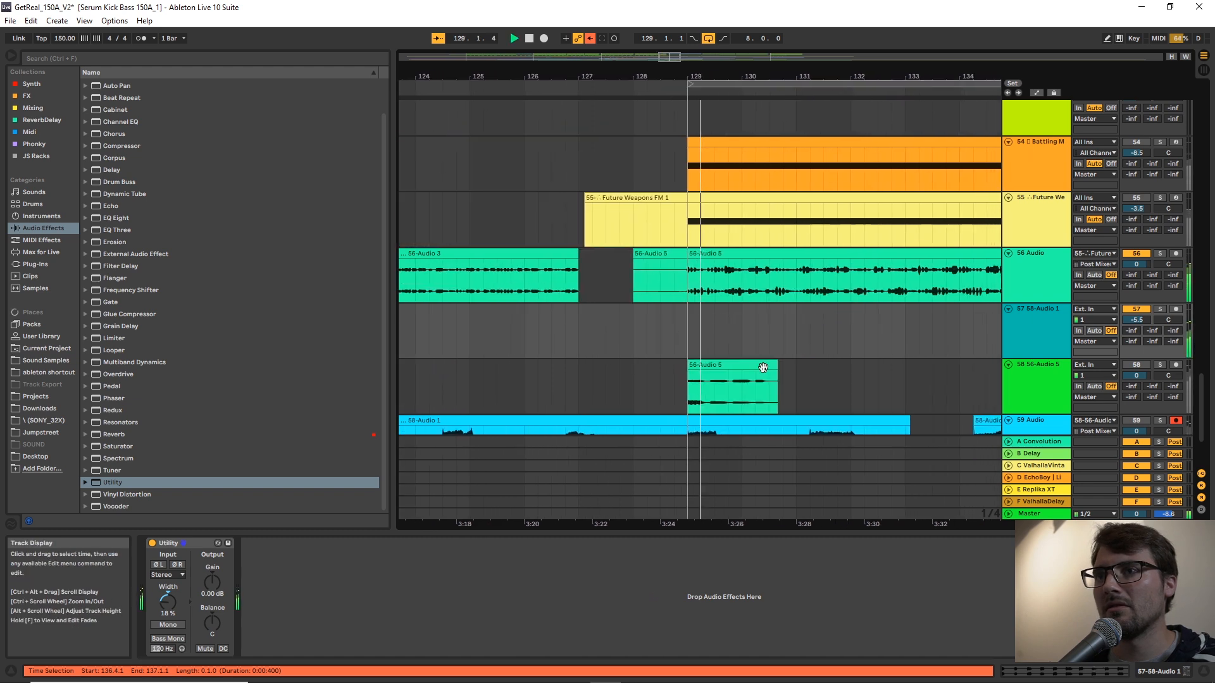
{"action": "left_click", "coordinate": [435, 43]}
{"action": "left_click_drag", "start_coordinate": [861, 74], "coordinate": [763, 74]}
Copy the track 59 recording from 131.3.1 to 132.1.1 to track 57 at 132.3.1, and delete the overlapping track 56 audio.
{"action": "scroll", "coordinate": [892, 266], "scroll_direction": "down", "scroll_amount": 2}
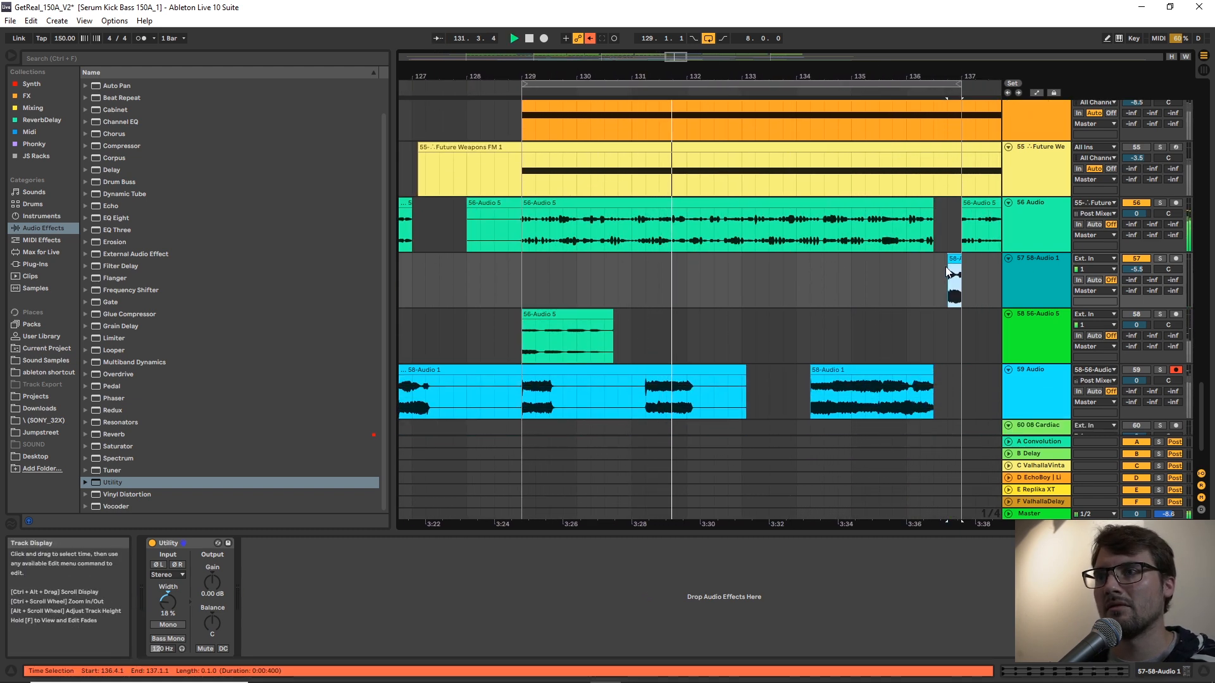
{"action": "left_click", "coordinate": [676, 413]}
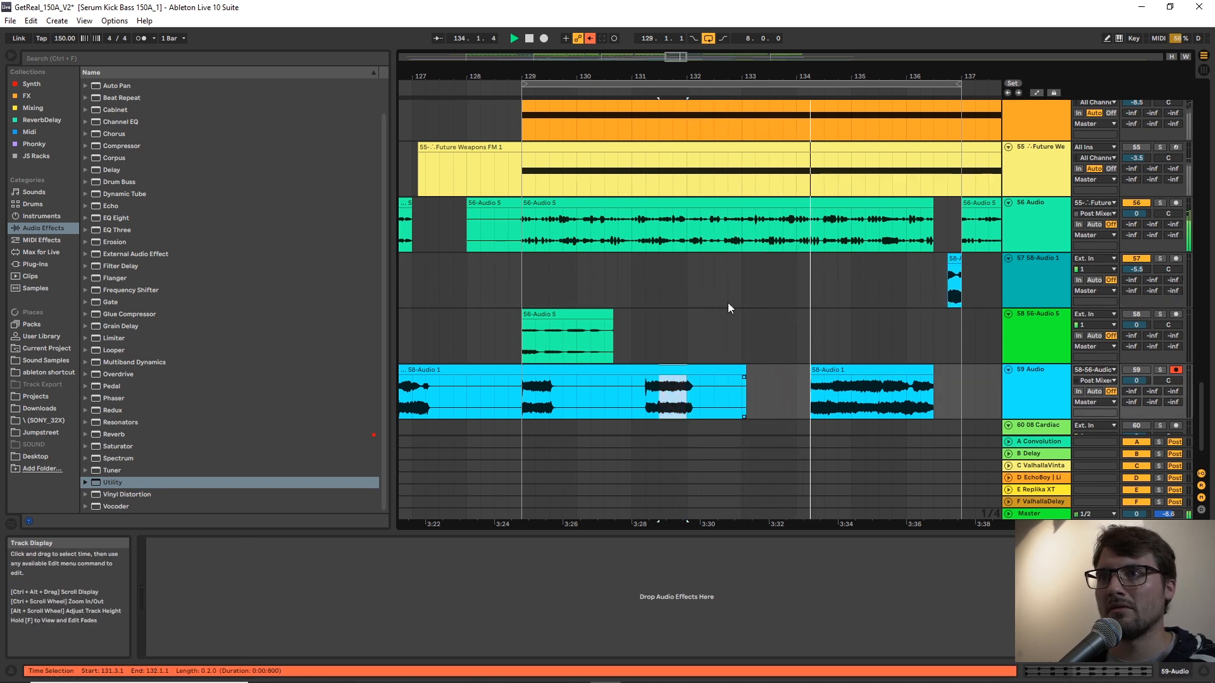
{"action": "left_click", "coordinate": [715, 287]}
{"action": "key", "text": "ctrl+v"}
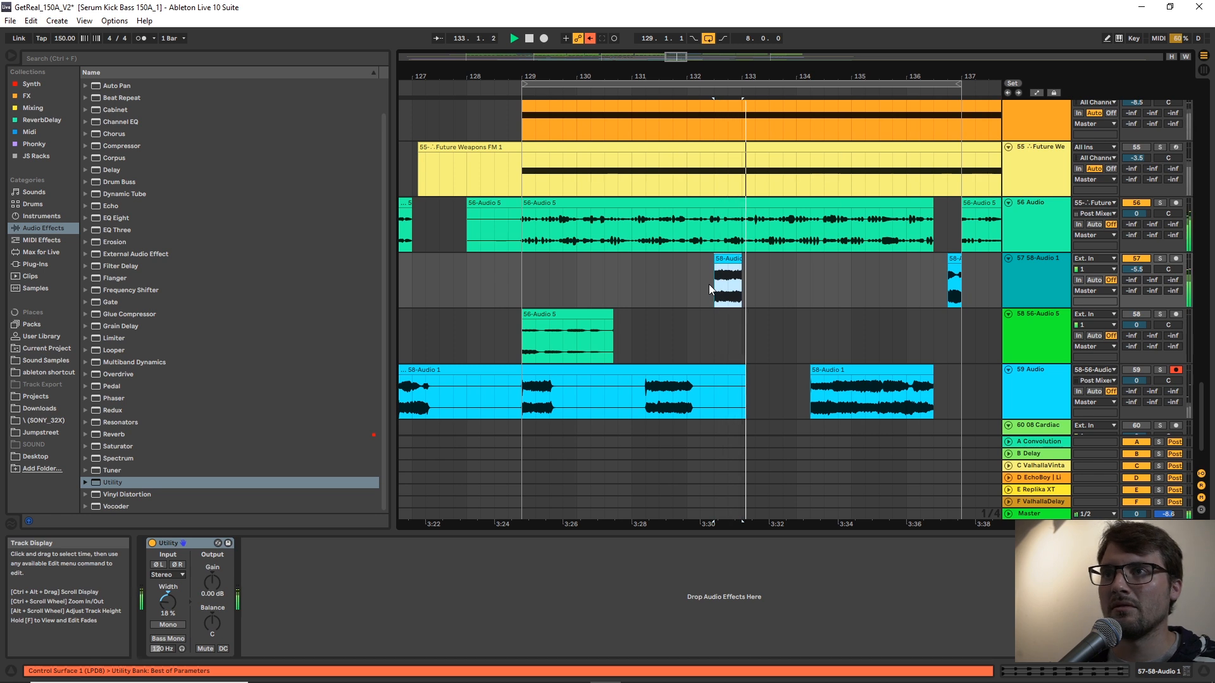
{"action": "left_click_drag", "start_coordinate": [739, 219], "coordinate": [713, 222]}
{"action": "key", "text": "Delete"}
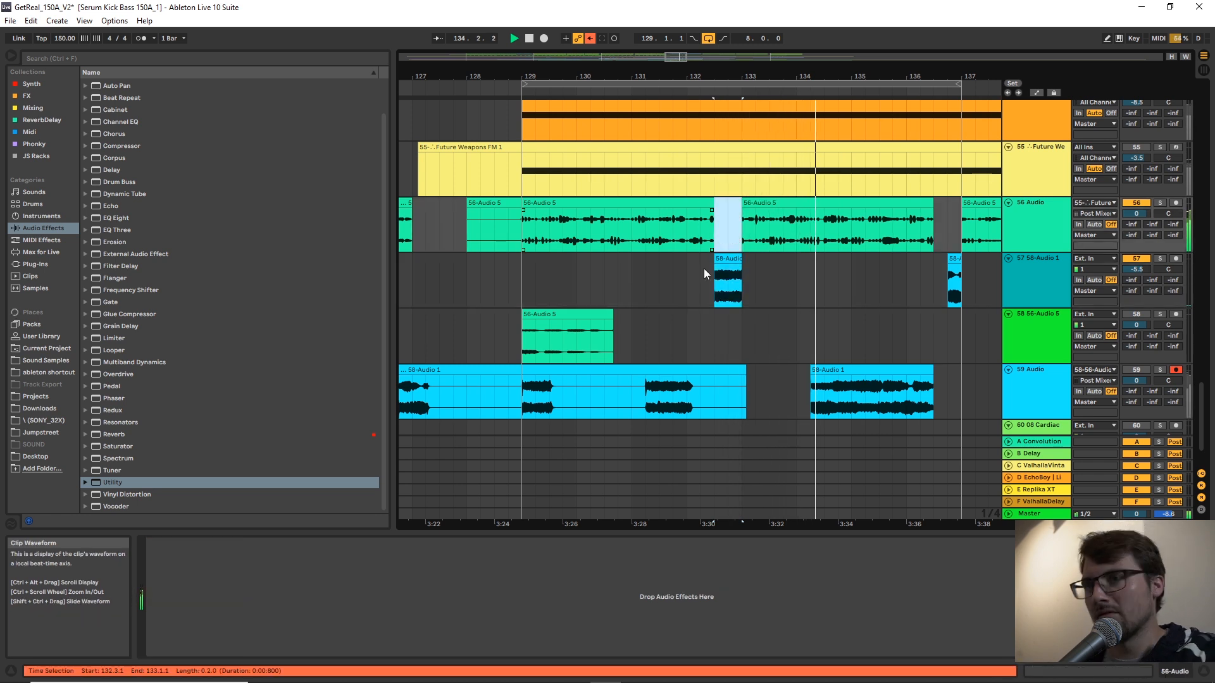
Apply a full-length fade-in to the glitch clip at 132.3.1 on track 57 and play it back.
{"action": "left_click_drag", "start_coordinate": [716, 266], "coordinate": [747, 269]}
{"action": "key", "text": "space"}
{"action": "key", "text": "space"}
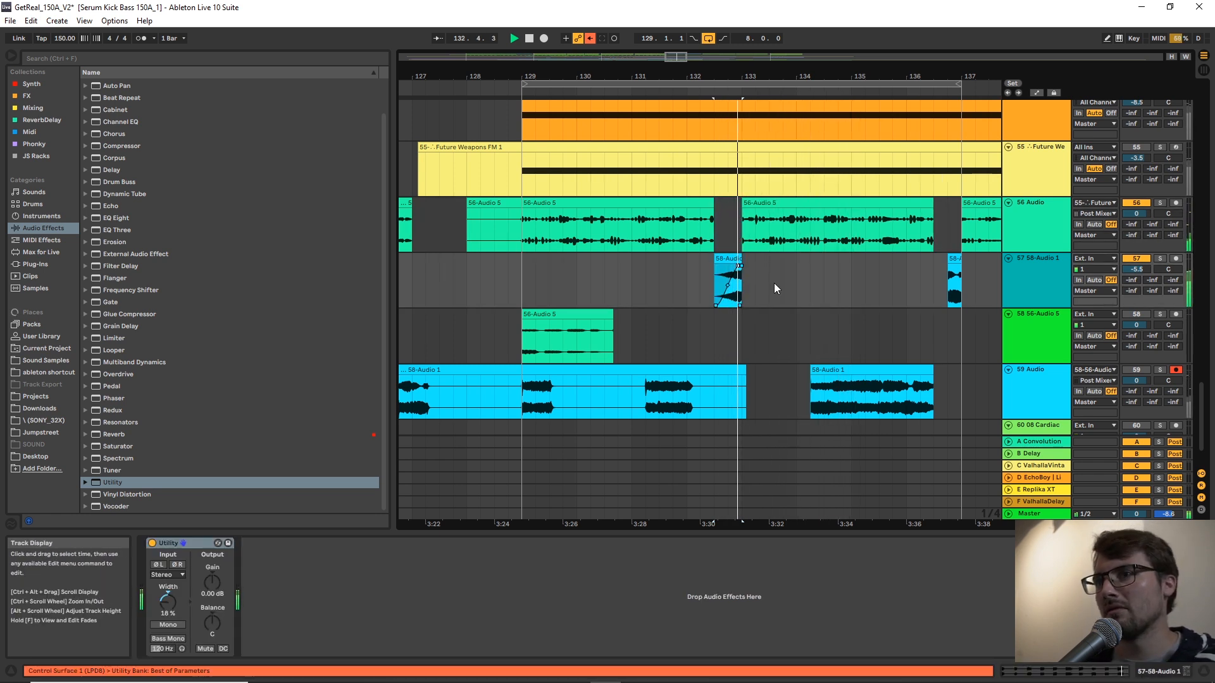
Copy the track 59 beat from 135.1.1 to 135.2.1 to track 57 at 134.4.1, and delete the overlapping track 56 audio.
{"action": "key", "text": "ctrl+c"}
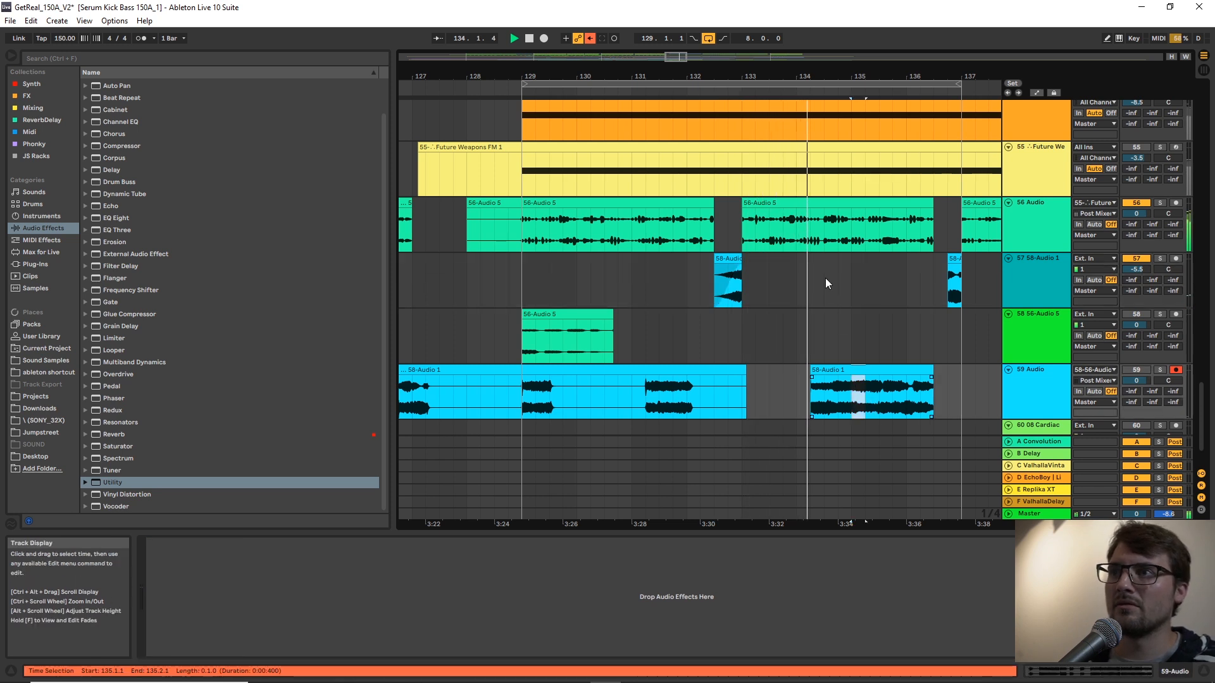
{"action": "left_click", "coordinate": [841, 280]}
{"action": "key", "text": "ctrl+v"}
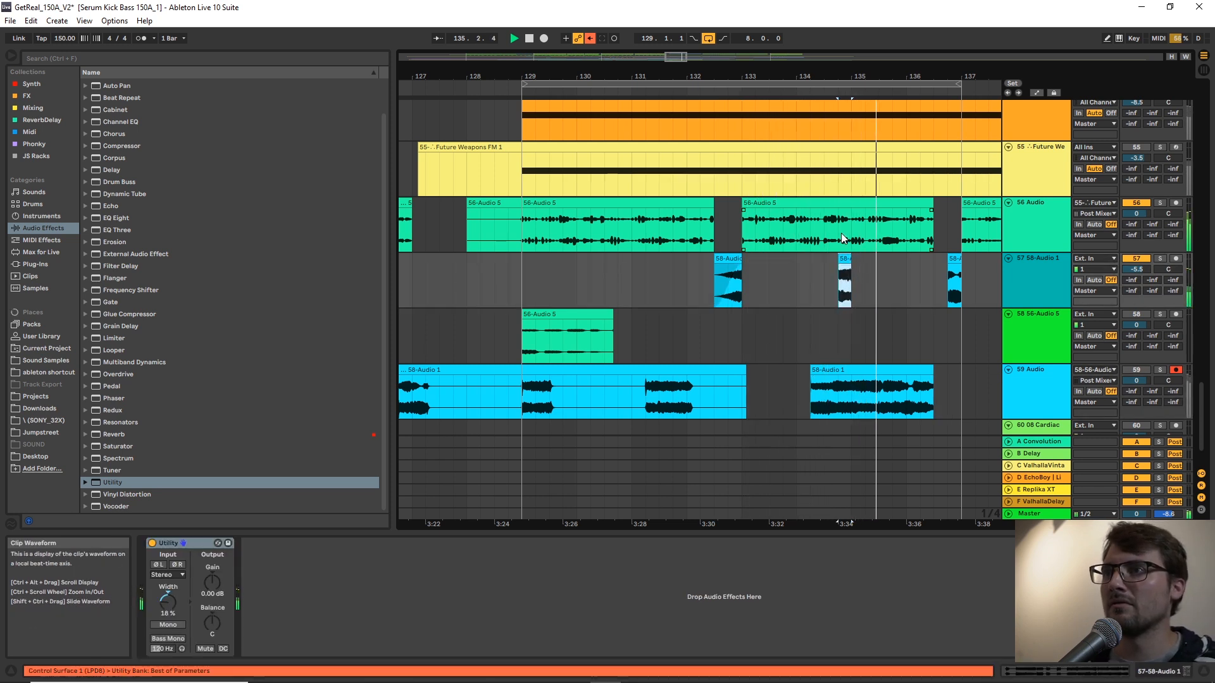
{"action": "left_click_drag", "start_coordinate": [839, 232], "coordinate": [851, 233]}
{"action": "key", "text": "Delete"}
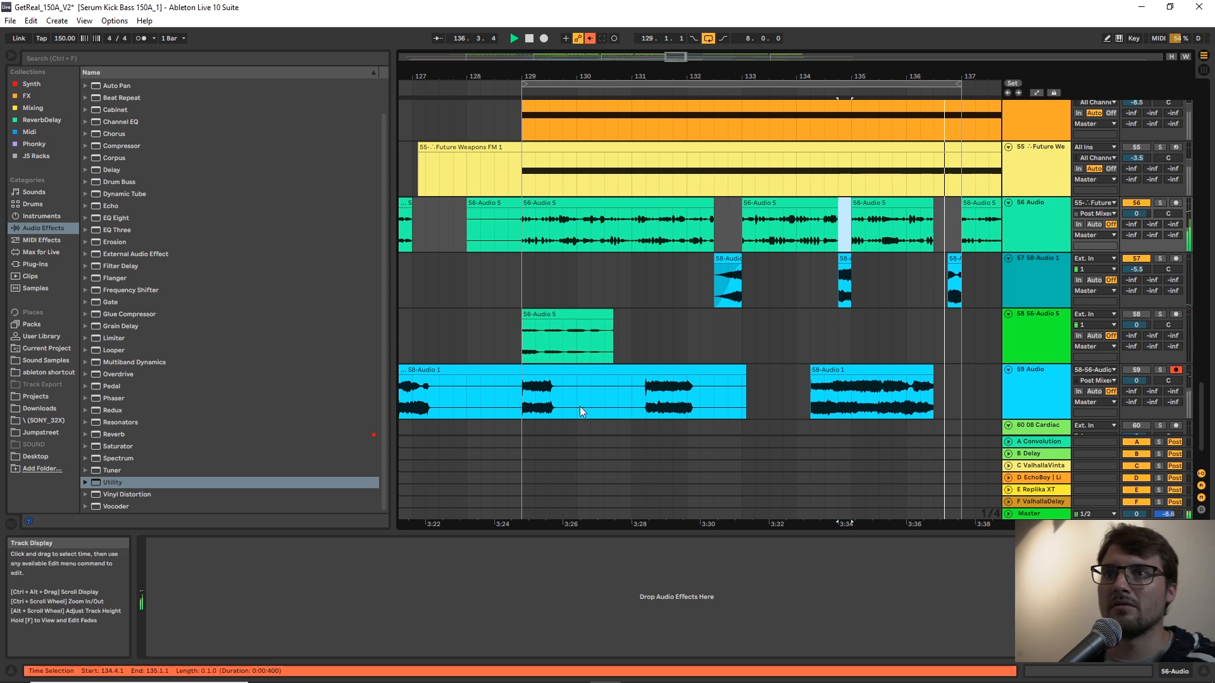
Copy the track 59 beat from 129.2.1 to 129.3.1 to track 57 at 130.4.1, and delete the overlapping track 56 audio.
{"action": "left_click", "coordinate": [617, 283]}
{"action": "key", "text": "ctrl+v"}
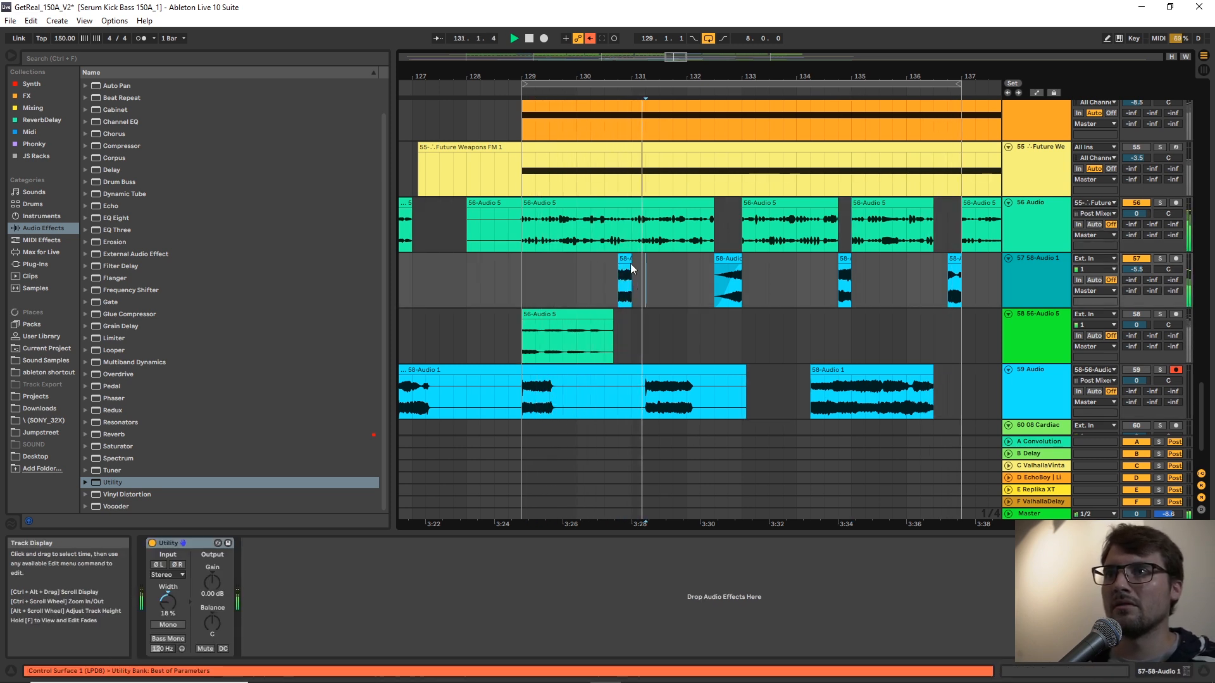
{"action": "key", "text": "Delete"}
Extend the end of the track 56 clip that starts at bar 131 to 132.4.1.
{"action": "left_click", "coordinate": [729, 241]}
{"action": "scroll", "coordinate": [734, 243], "scroll_direction": "down", "scroll_amount": 2}
{"action": "scroll", "coordinate": [738, 250], "scroll_direction": "up", "scroll_amount": 2}
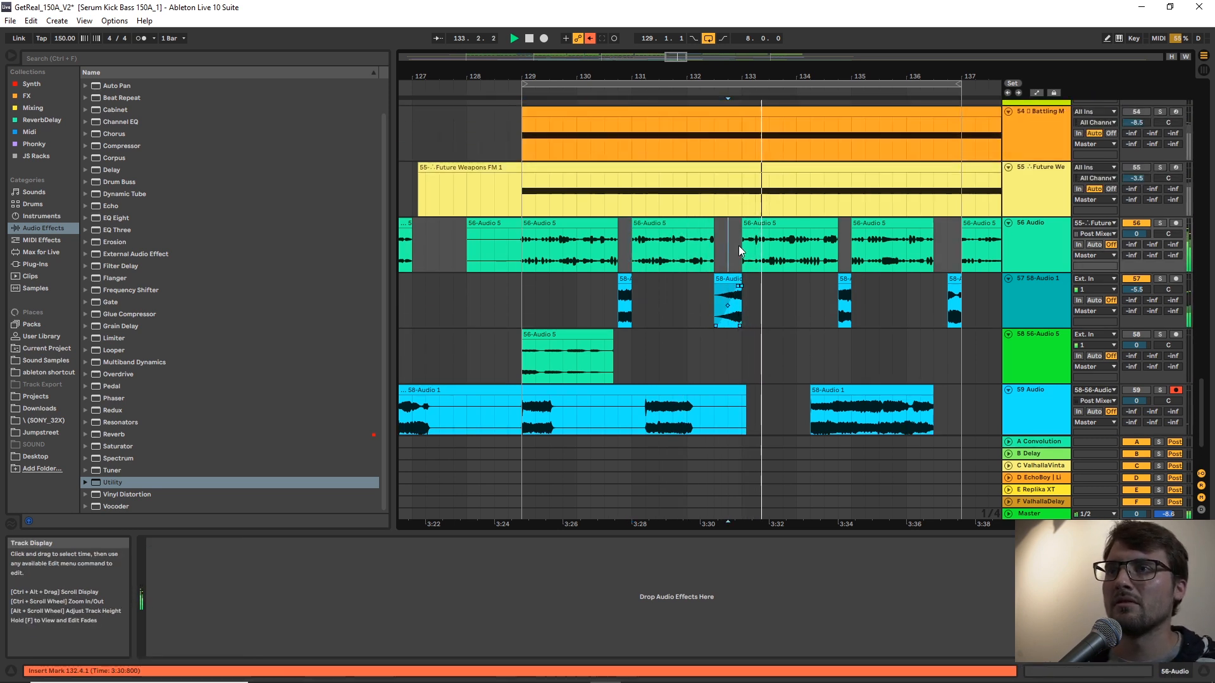
{"action": "left_click", "coordinate": [715, 223]}
{"action": "left_click_drag", "start_coordinate": [719, 220], "coordinate": [729, 221]}
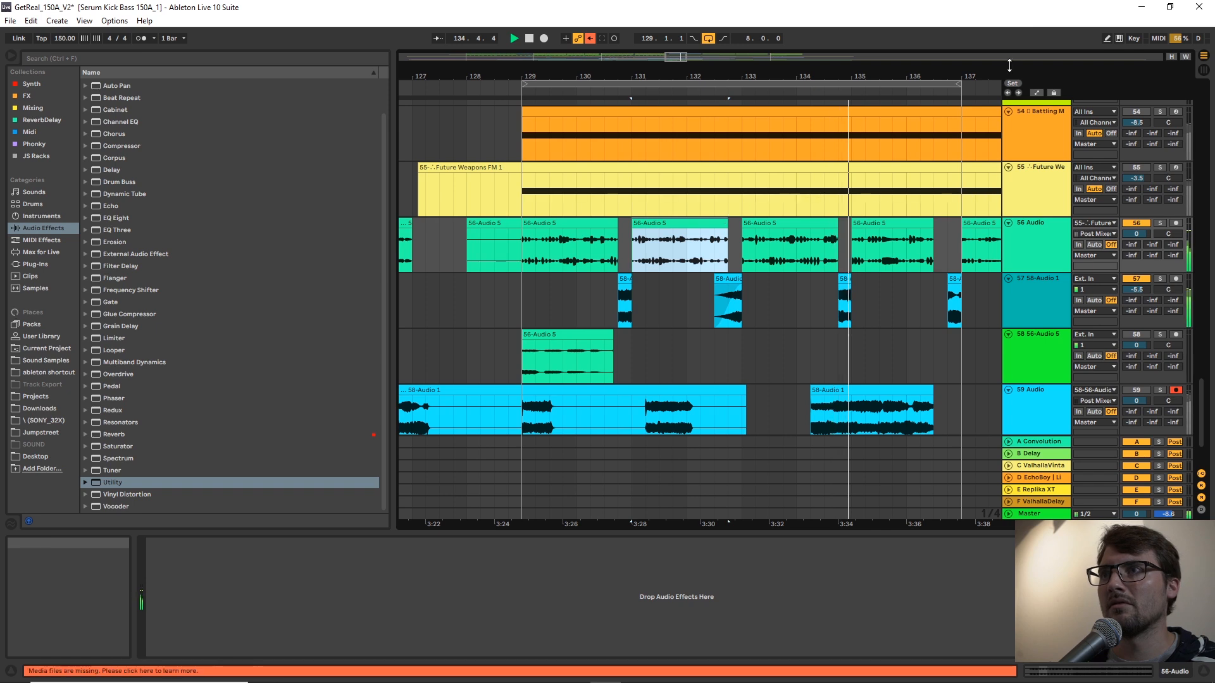
Solo track 56 and audition its long 56-Audio 1 clip around the Big Drop marker for usable material.
{"action": "left_click_drag", "start_coordinate": [960, 76], "coordinate": [726, 16]}
{"action": "key", "text": "s"}
{"action": "key", "text": "space"}
{"action": "left_click", "coordinate": [948, 252]}
{"action": "left_click_drag", "start_coordinate": [971, 75], "coordinate": [728, 50]}
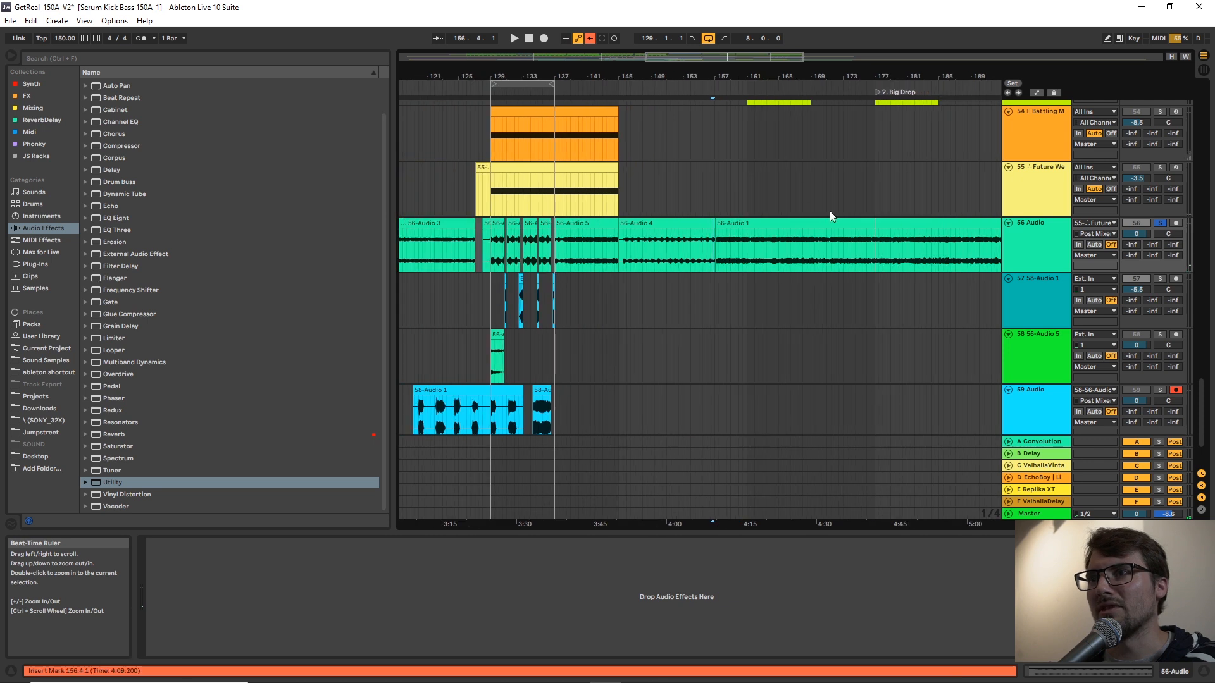
{"action": "left_click", "coordinate": [901, 264]}
{"action": "key", "text": "space"}
{"action": "left_click_drag", "start_coordinate": [937, 76], "coordinate": [842, 70]}
{"action": "left_click", "coordinate": [760, 256]}
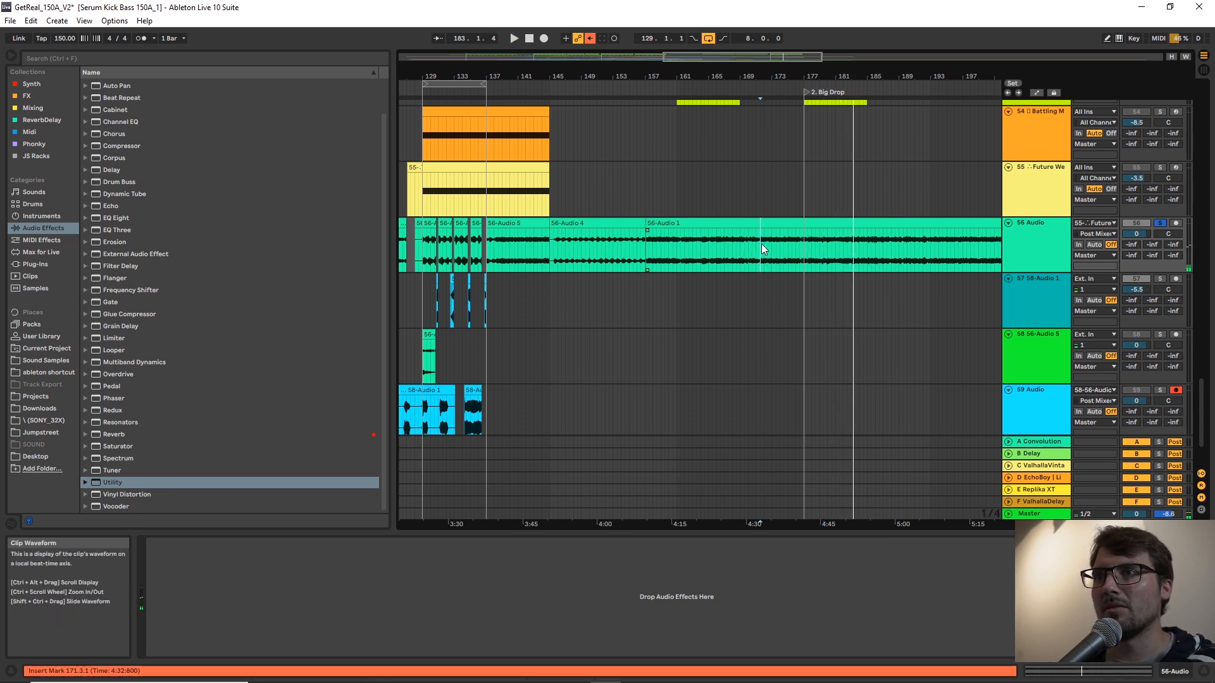
Copy 171.4.1 to 181.1.1 of 56-Audio 1 onto a new audio track below track 56, starting at 129.1.1.
{"action": "left_click_drag", "start_coordinate": [761, 242], "coordinate": [812, 242]}
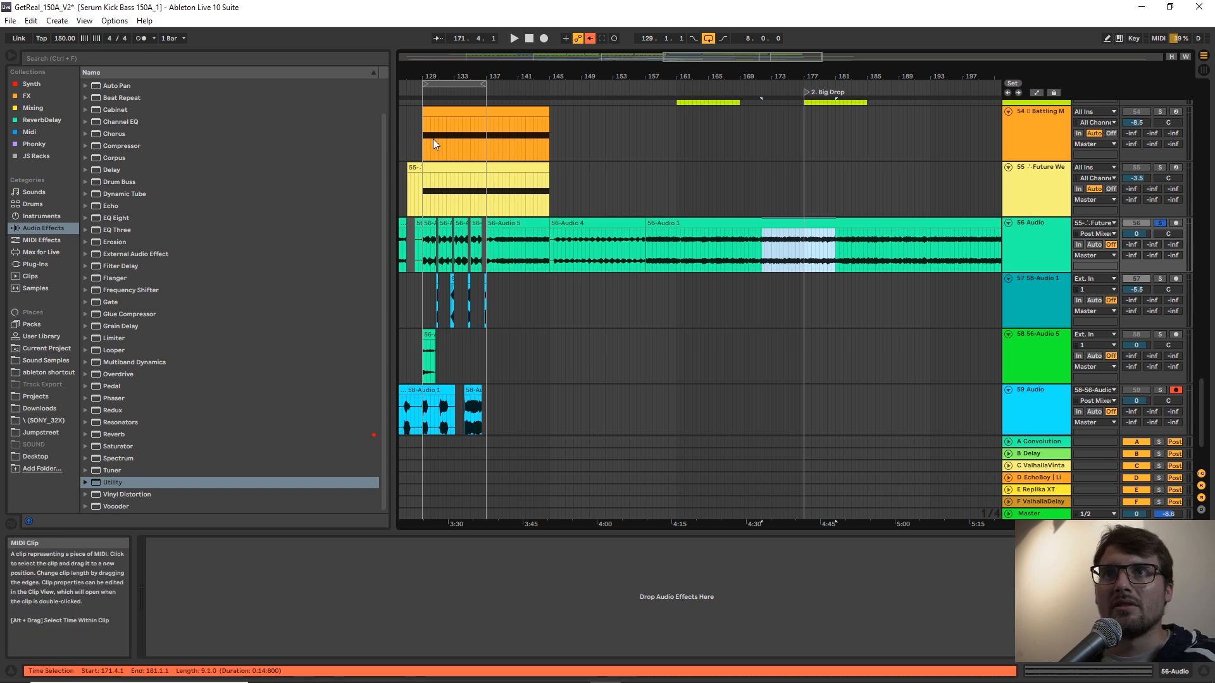
{"action": "left_click_drag", "start_coordinate": [526, 77], "coordinate": [970, 291]}
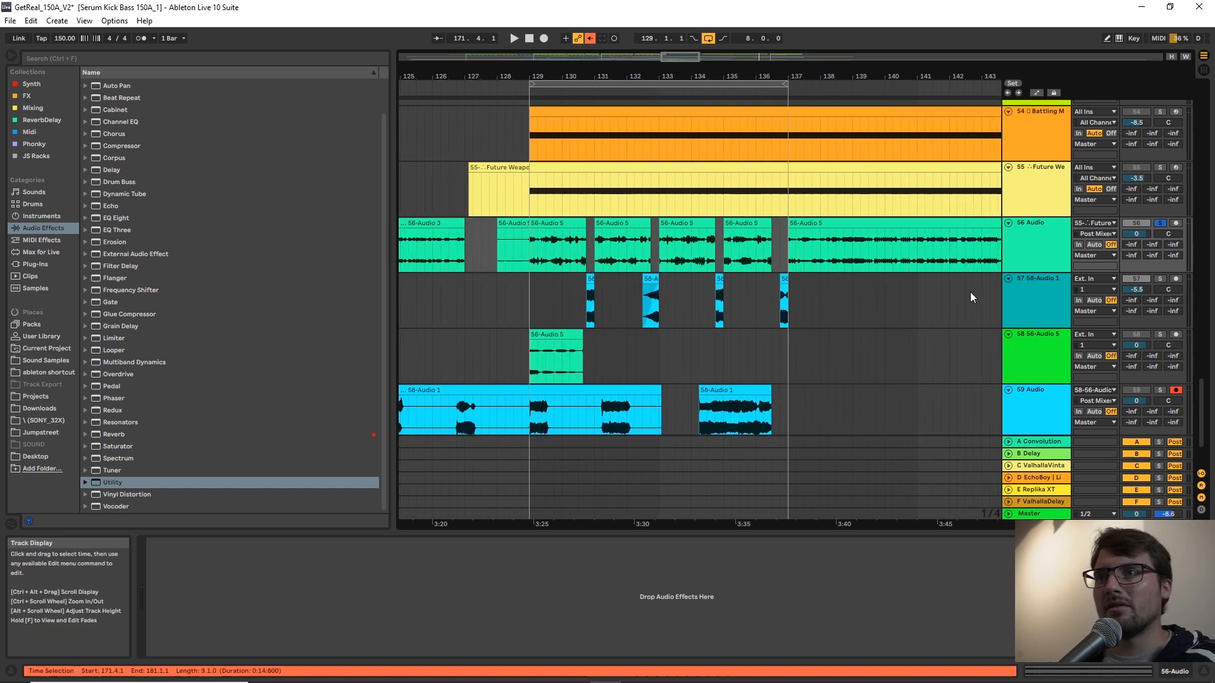
{"action": "right_click", "coordinate": [1038, 245]}
{"action": "key", "text": "Escape"}
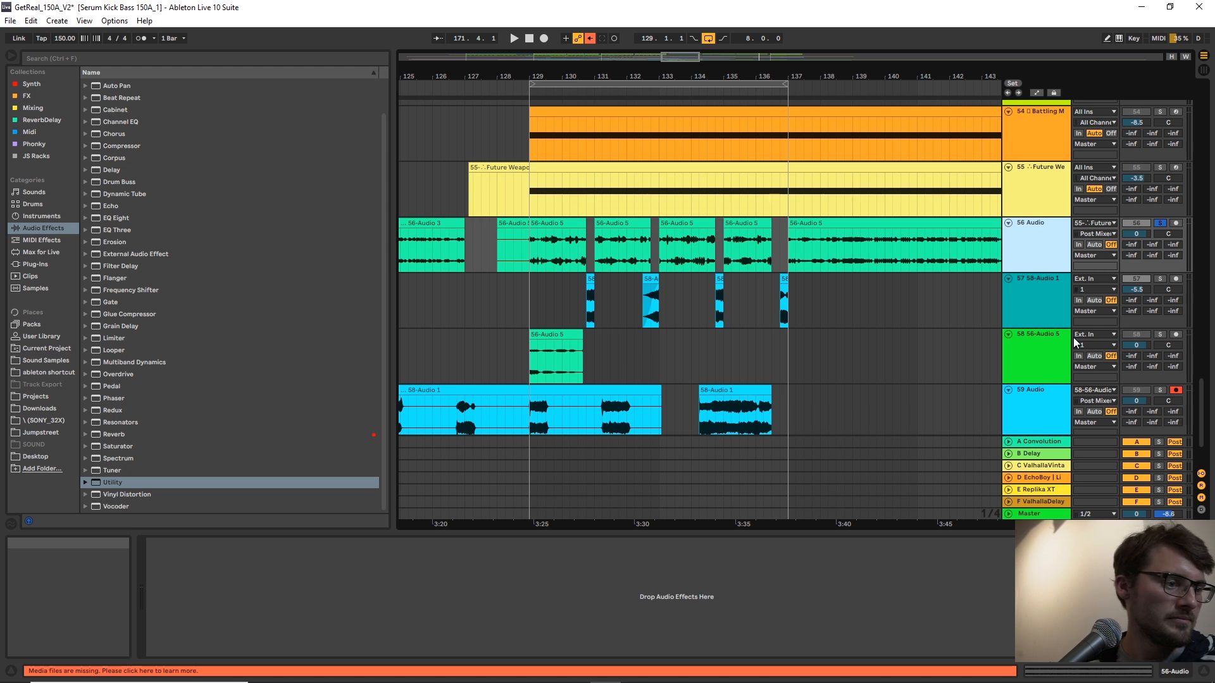
{"action": "key", "text": "ctrl+t"}
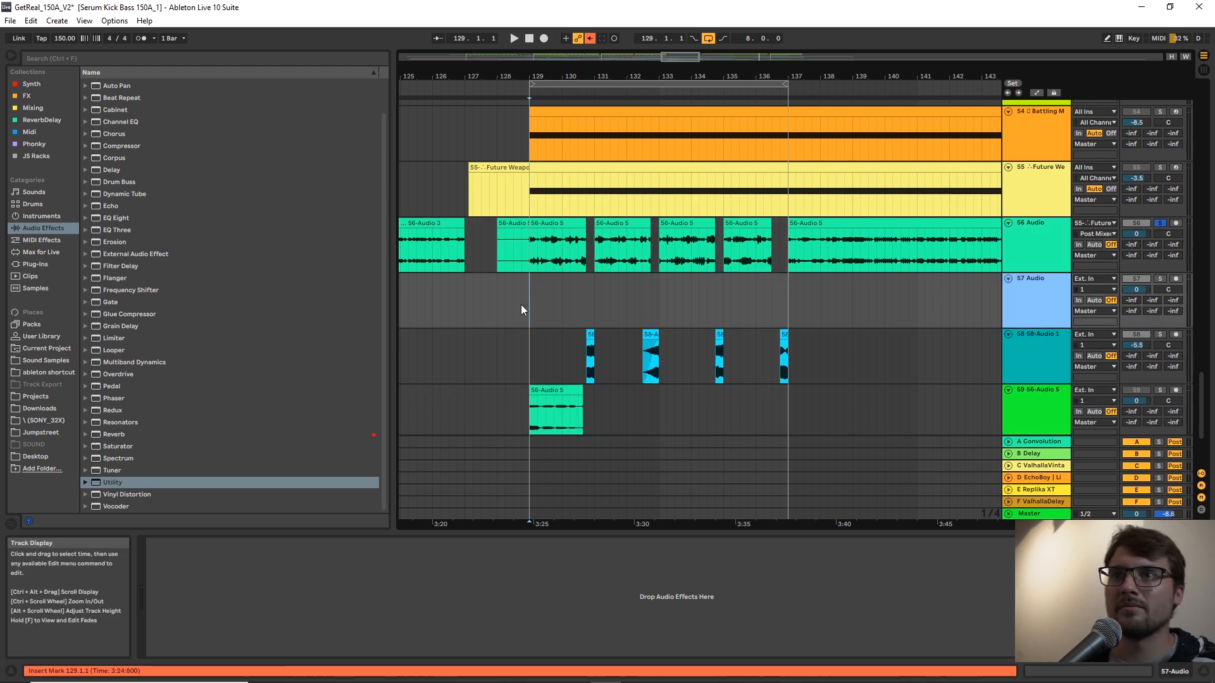
{"action": "key", "text": "ctrl+v"}
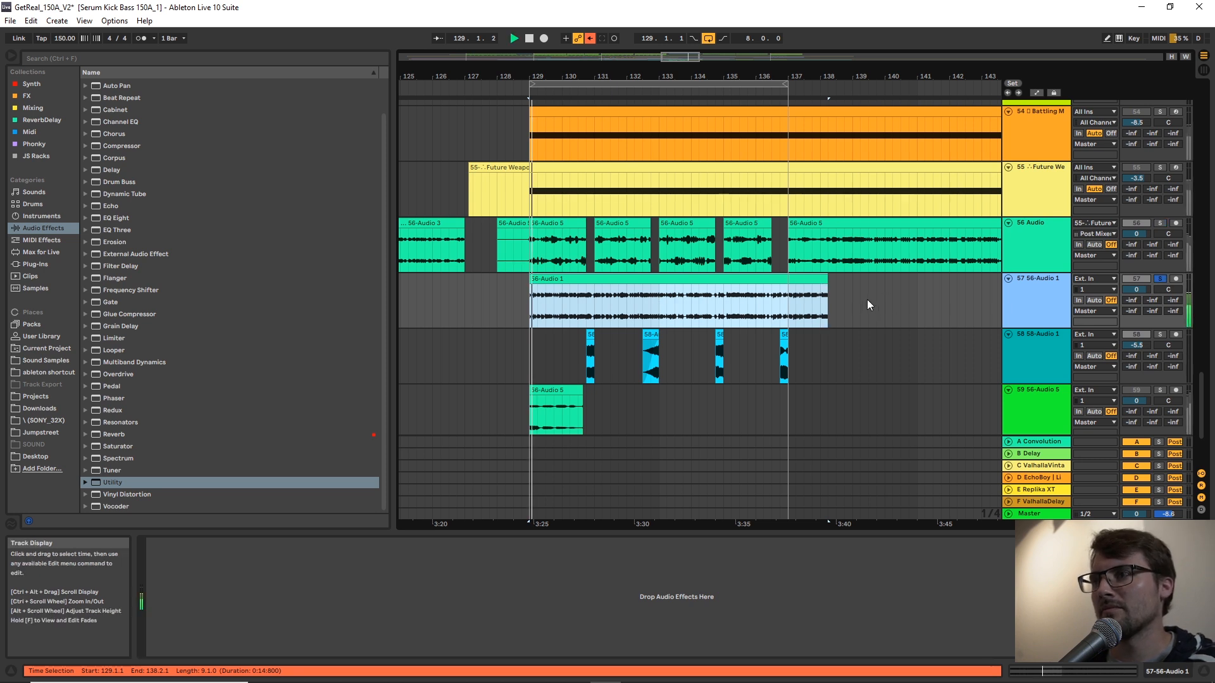
Unsolo track 57 and deactivate track 56 to hear the pasted audio with the arrangement.
{"action": "key", "text": "s"}
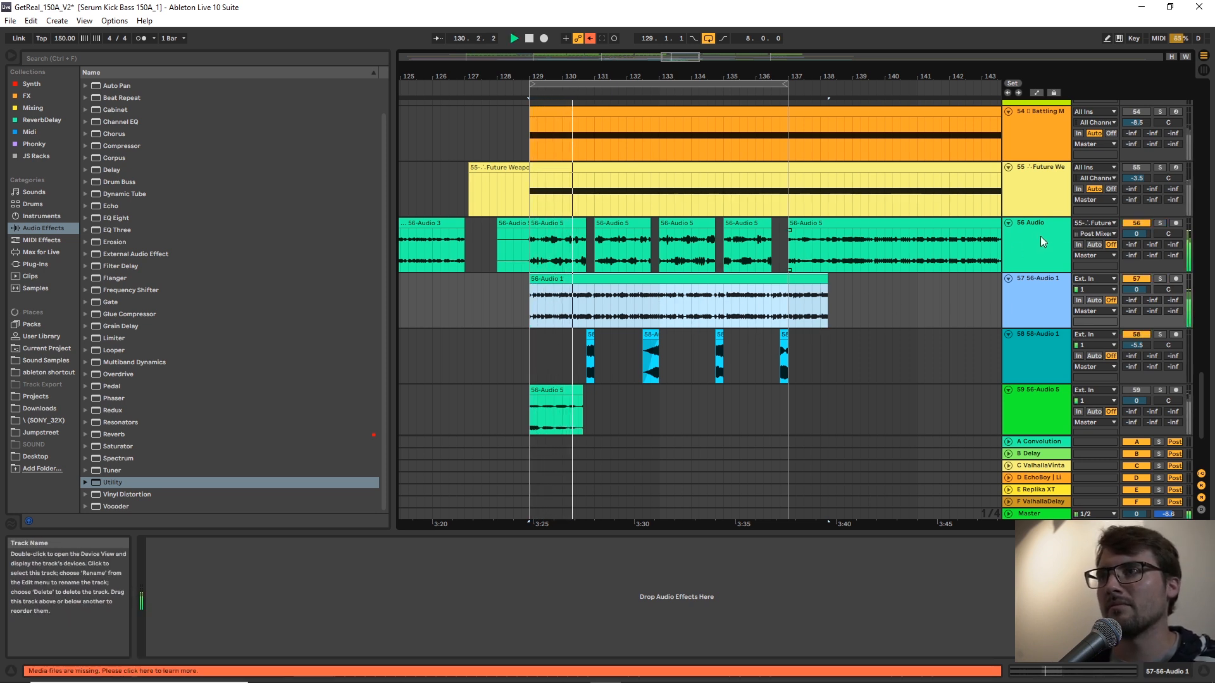
{"action": "left_click", "coordinate": [1133, 223]}
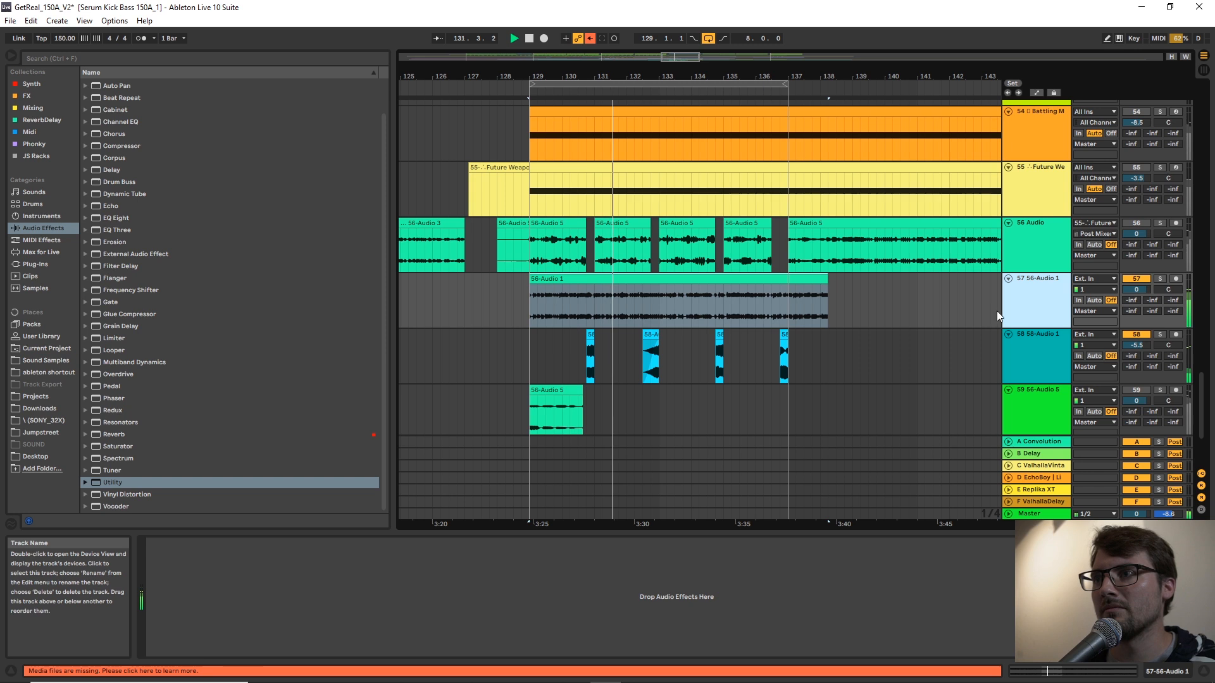
Set track 57's volume to -2.9 dB and audition it both soloed and with the full arrangement.
{"action": "left_click", "coordinate": [606, 279]}
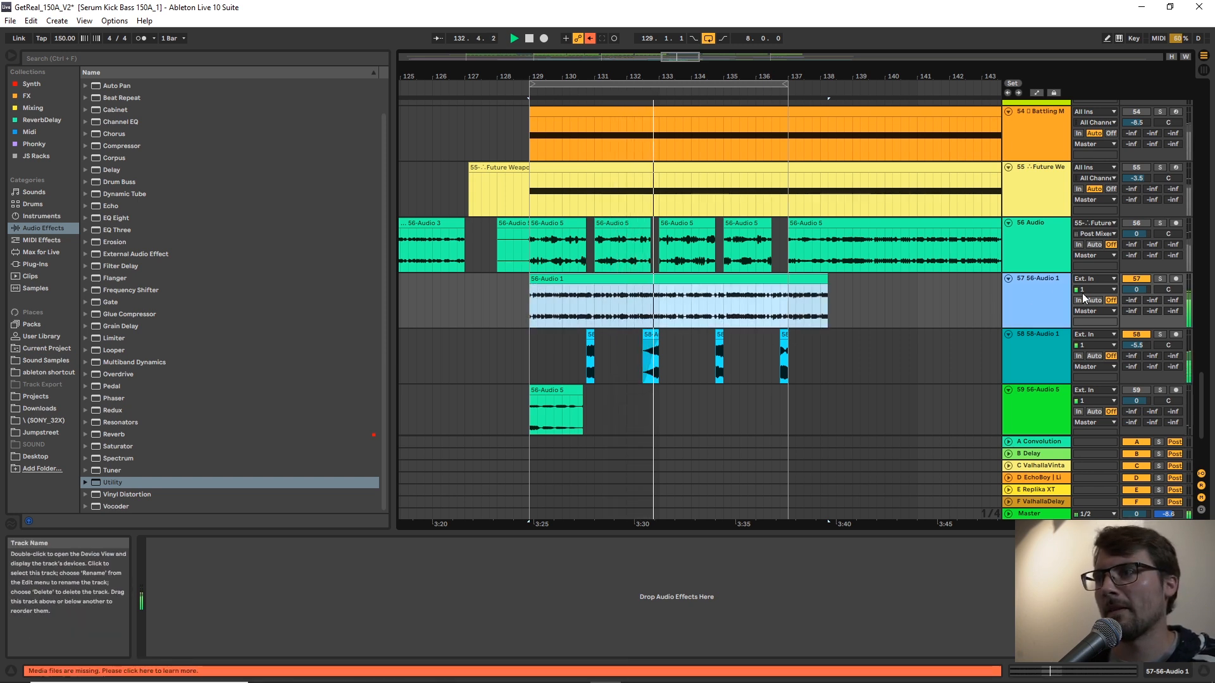
{"action": "left_click_drag", "start_coordinate": [1137, 290], "coordinate": [1137, 297]}
{"action": "key", "text": "space"}
{"action": "left_click", "coordinate": [624, 279]}
{"action": "left_click", "coordinate": [578, 313]}
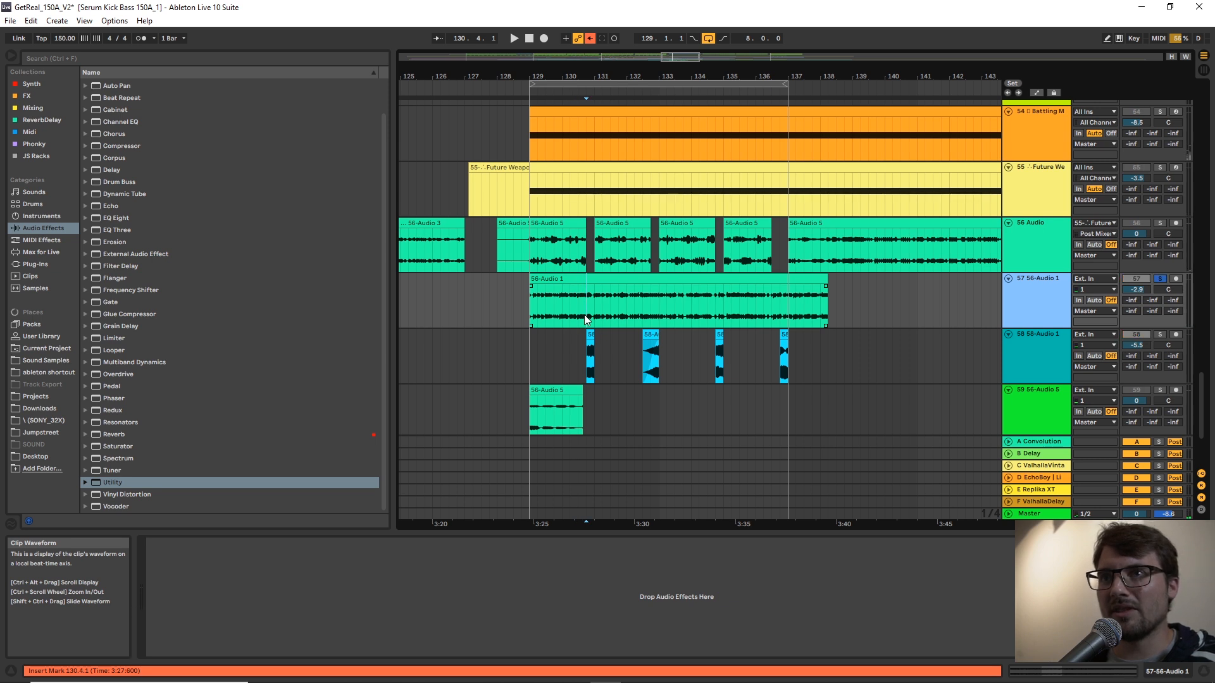
{"action": "key", "text": "space"}
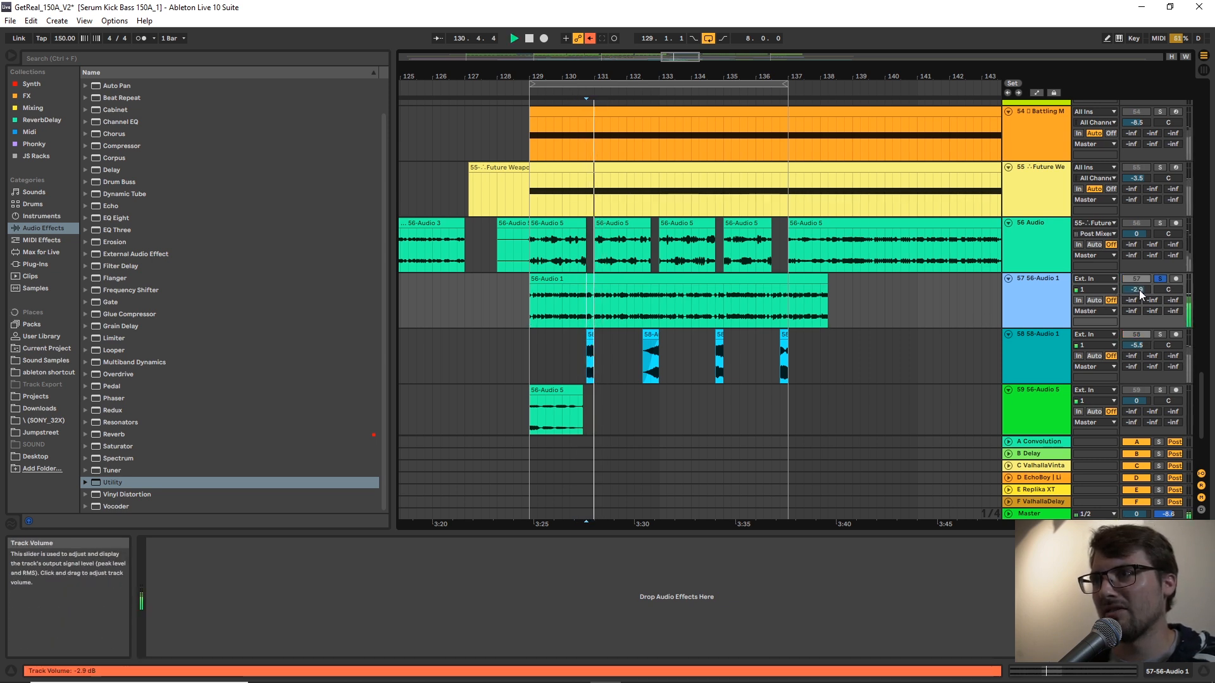
{"action": "left_click", "coordinate": [1158, 281]}
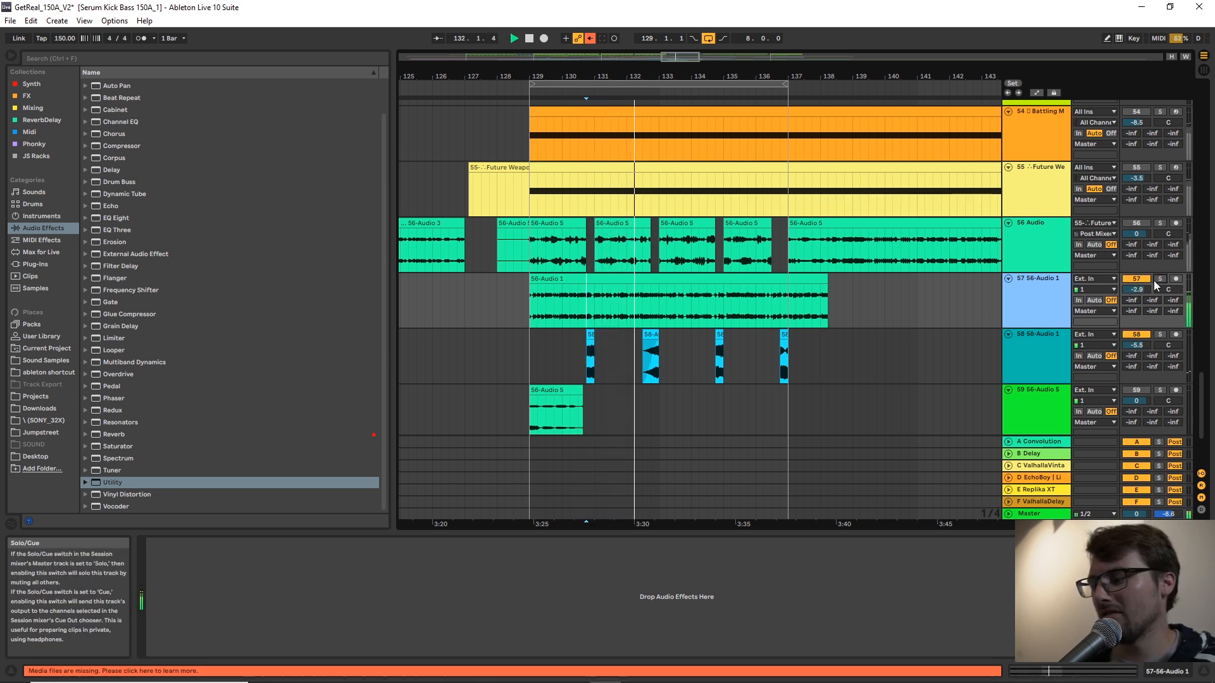
{"action": "key", "text": "space"}
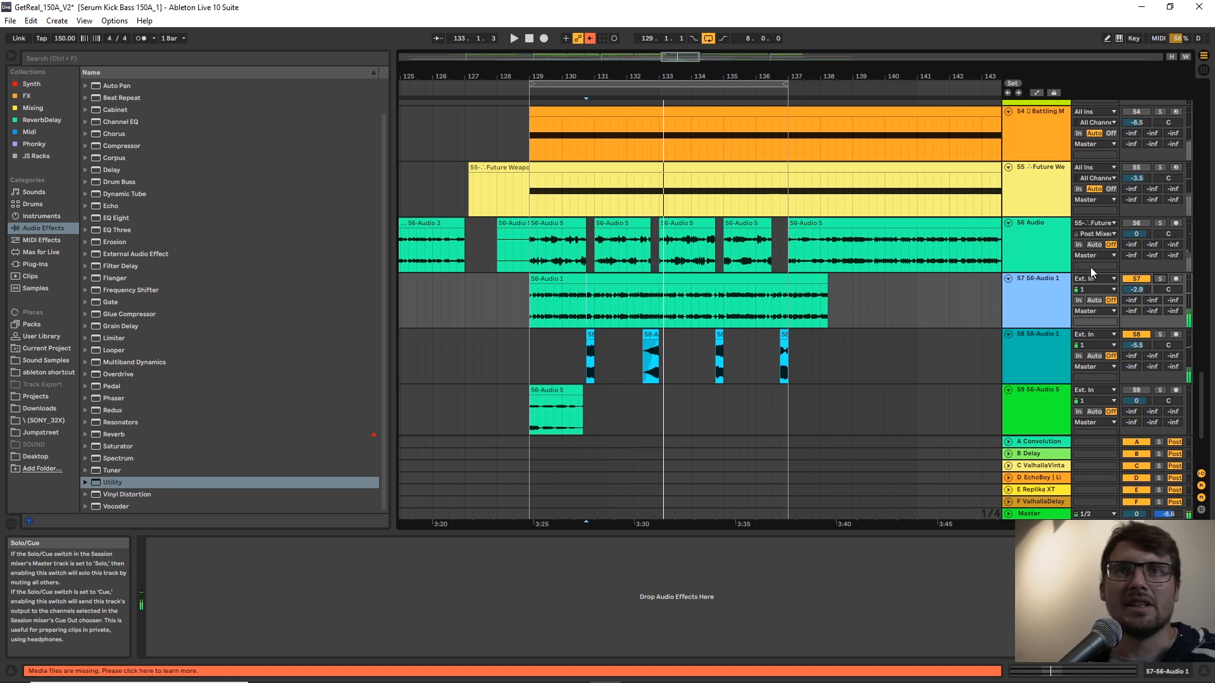
Add the Mu-Phase Sound Driver rack from JS Racks to track 57, with Push at 28 and Output Limiter at -6.99 dB.
{"action": "left_click", "coordinate": [28, 155]}
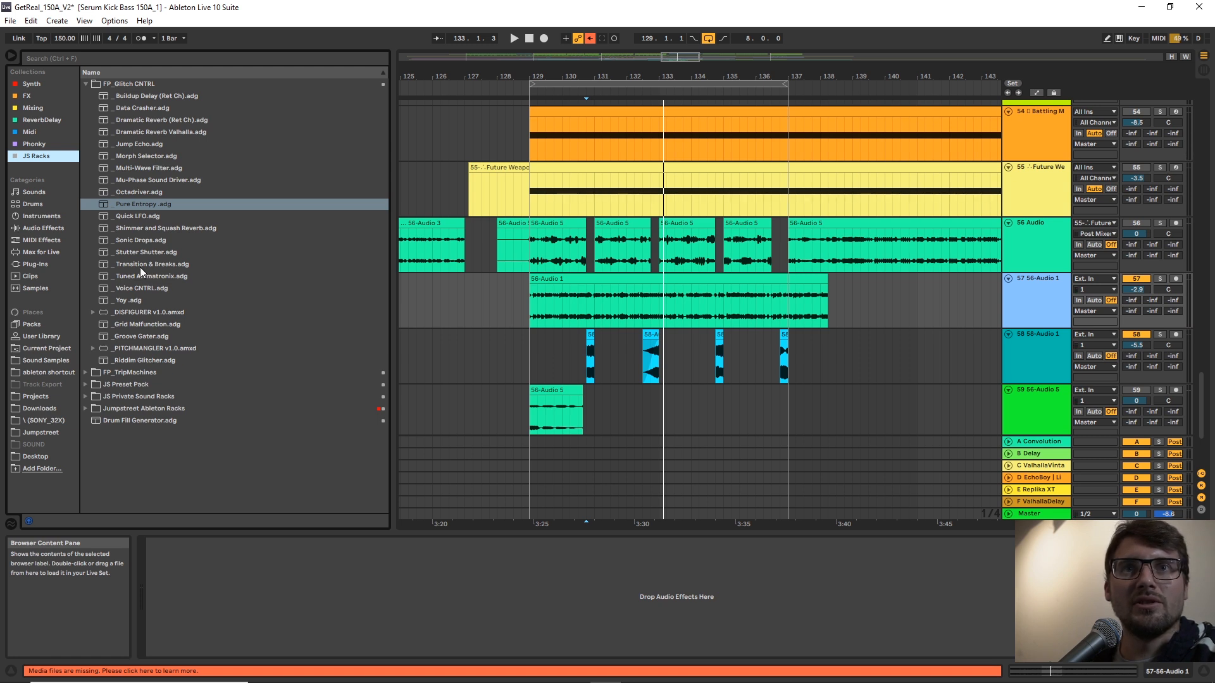
{"action": "left_click", "coordinate": [136, 180]}
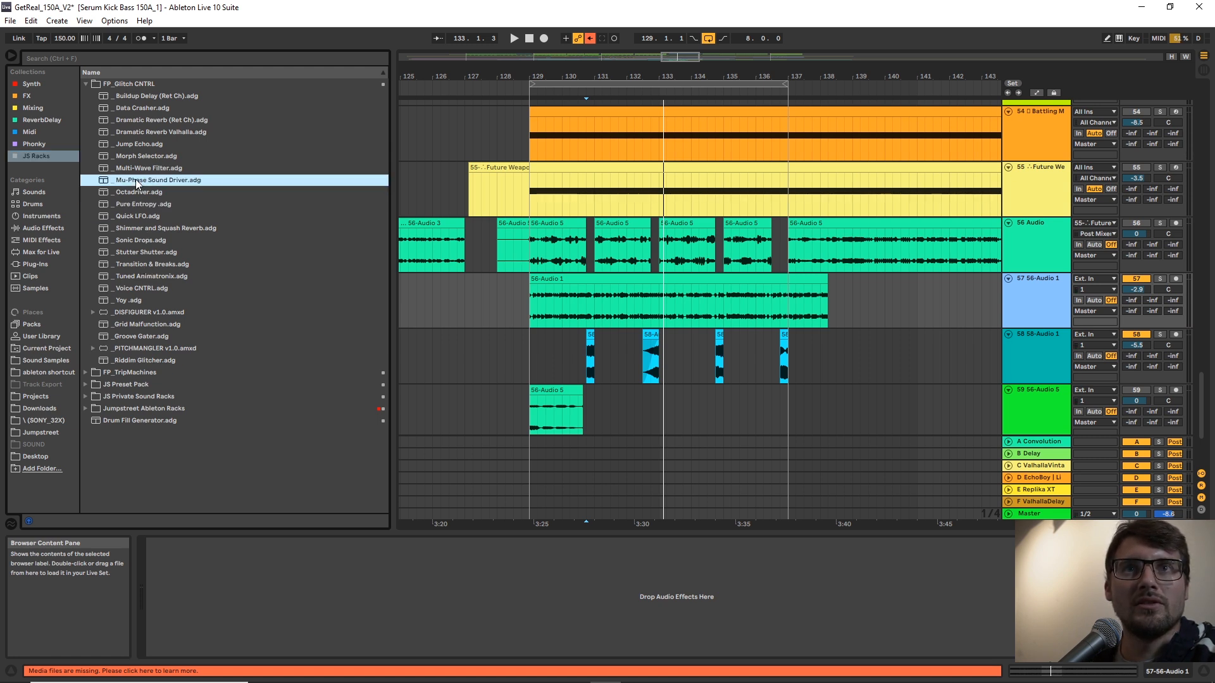
{"action": "left_click", "coordinate": [613, 315]}
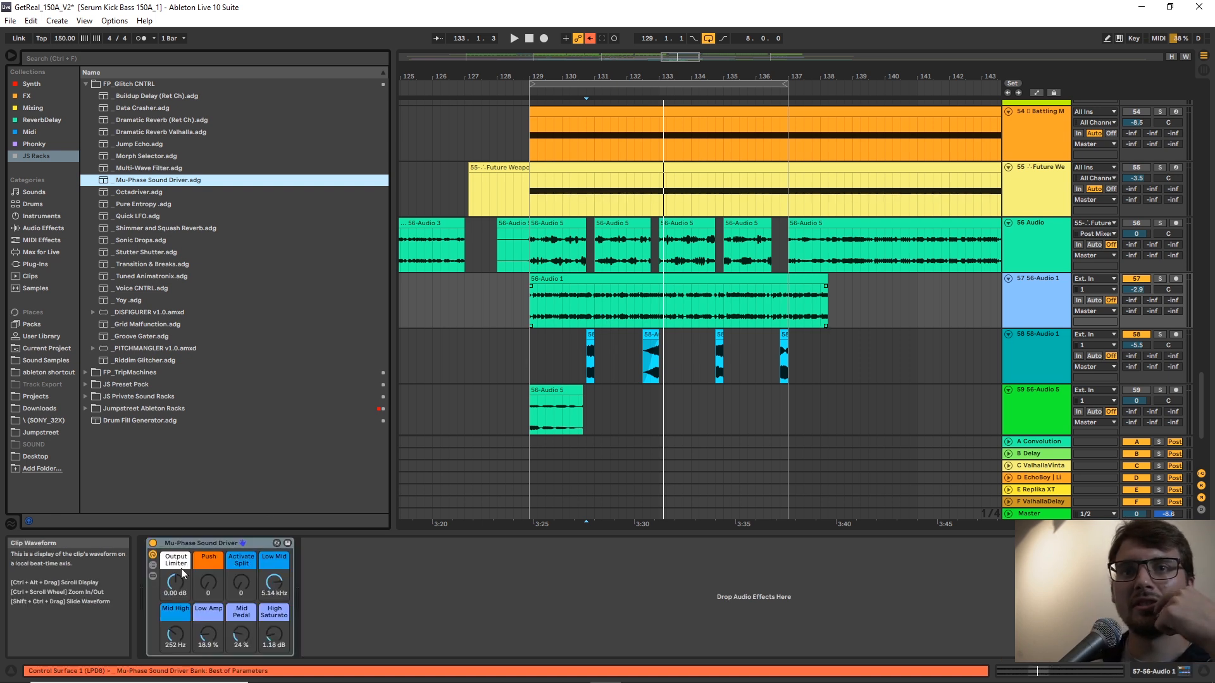
{"action": "key", "text": "space"}
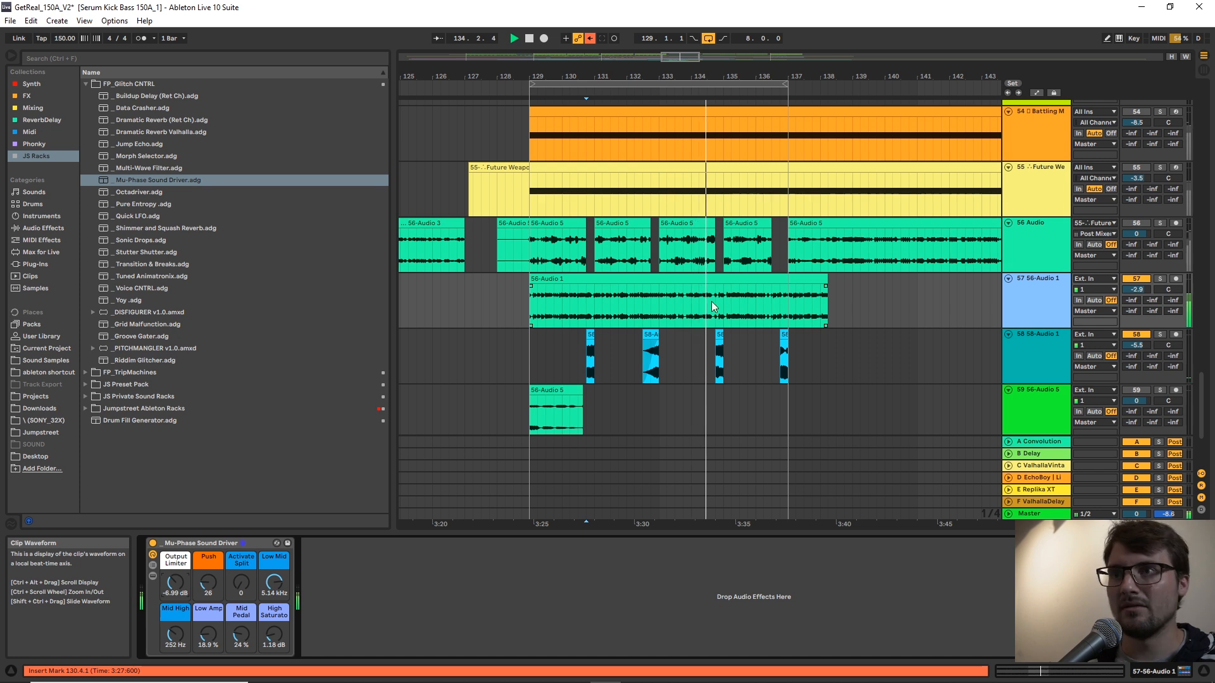
Set the rack's Output Limiter to -5.86 dB and Push to 33, comparing soloed track 57 with the rack bypassed and active.
{"action": "left_click", "coordinate": [528, 362]}
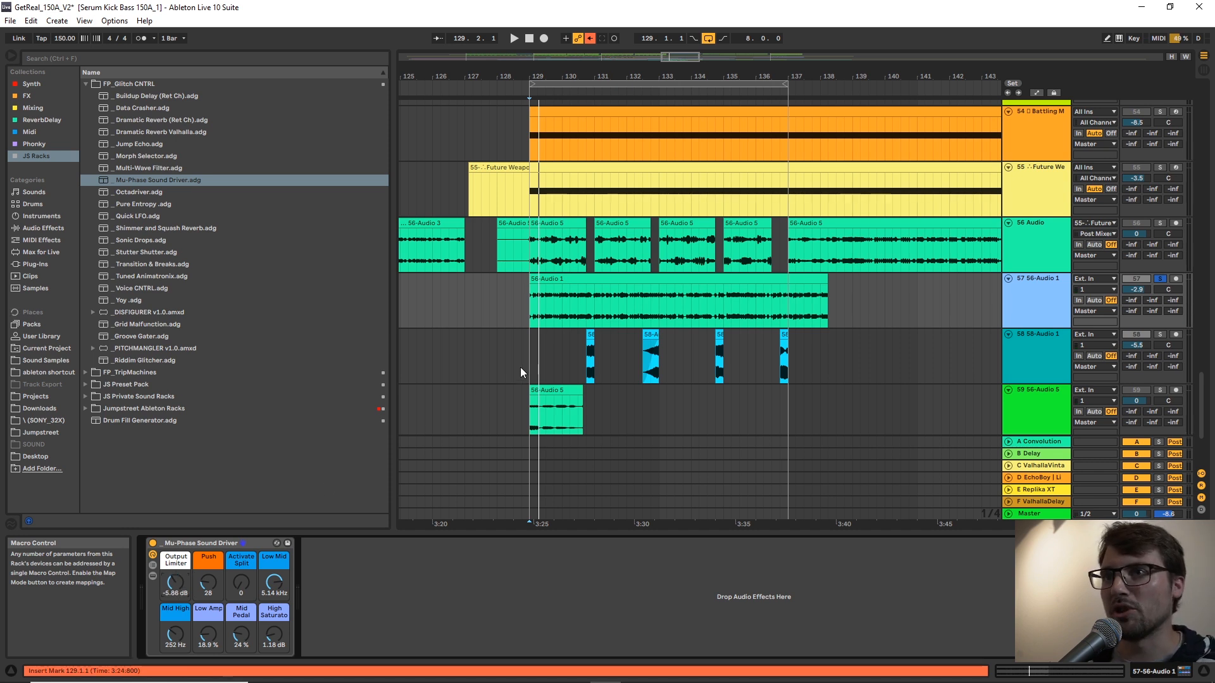
{"action": "key", "text": "space"}
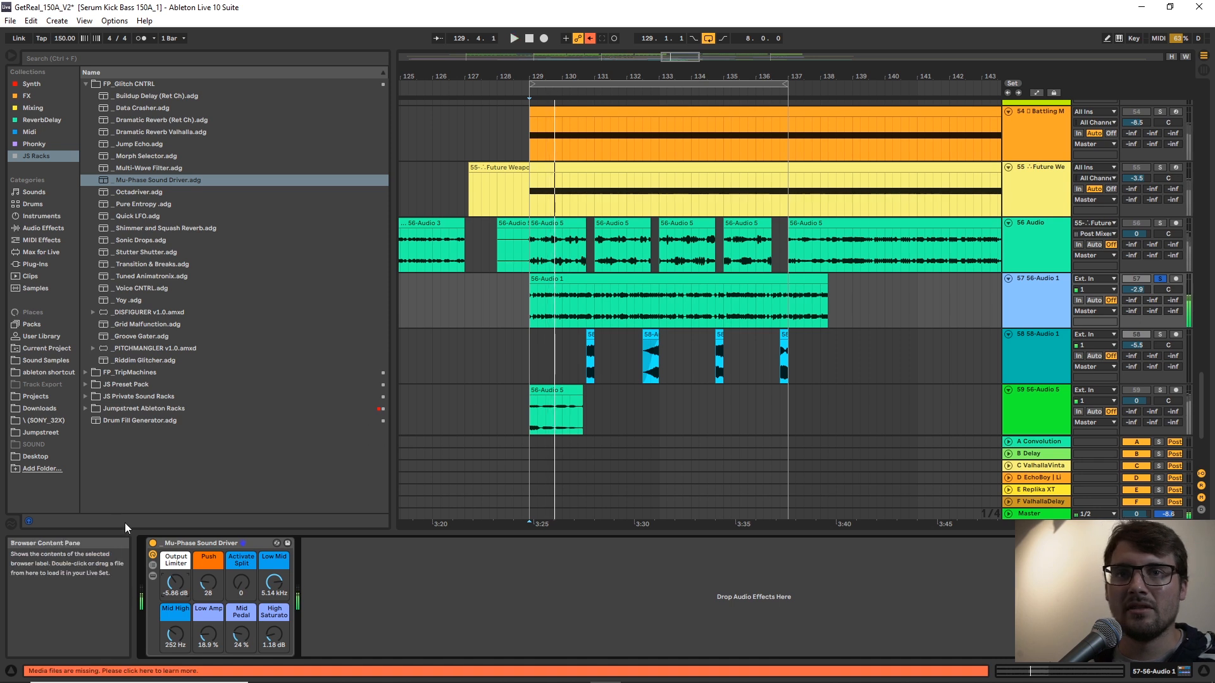
{"action": "key", "text": "space"}
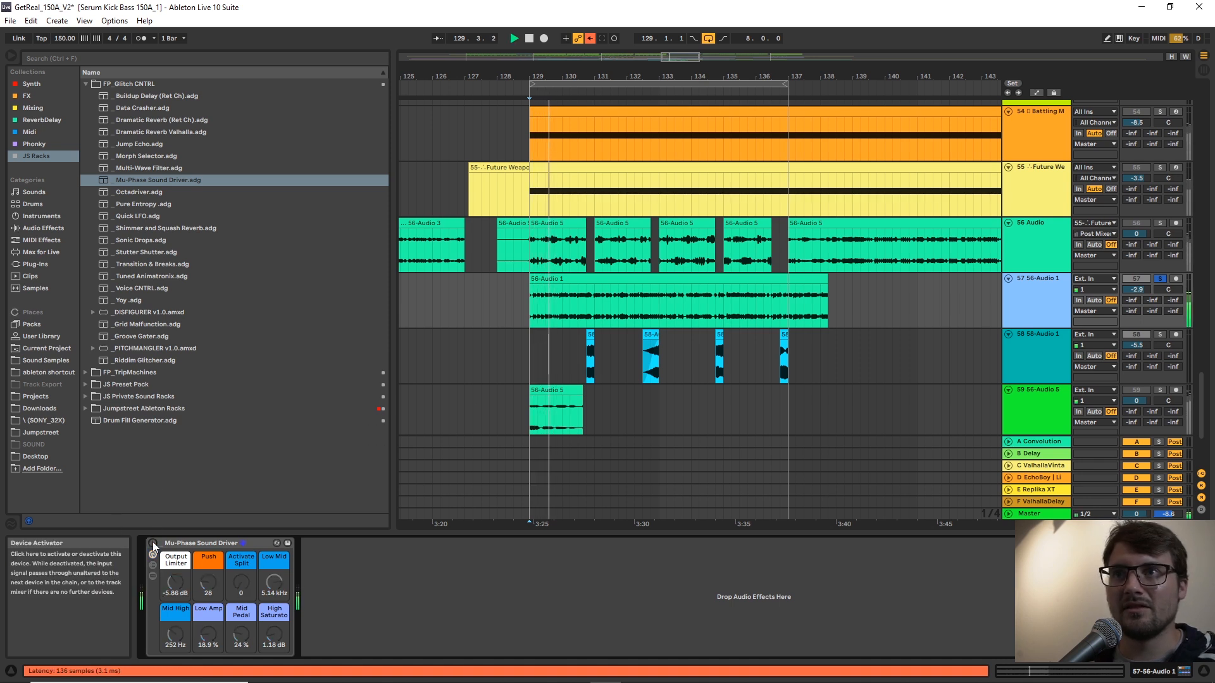
{"action": "left_click", "coordinate": [152, 543]}
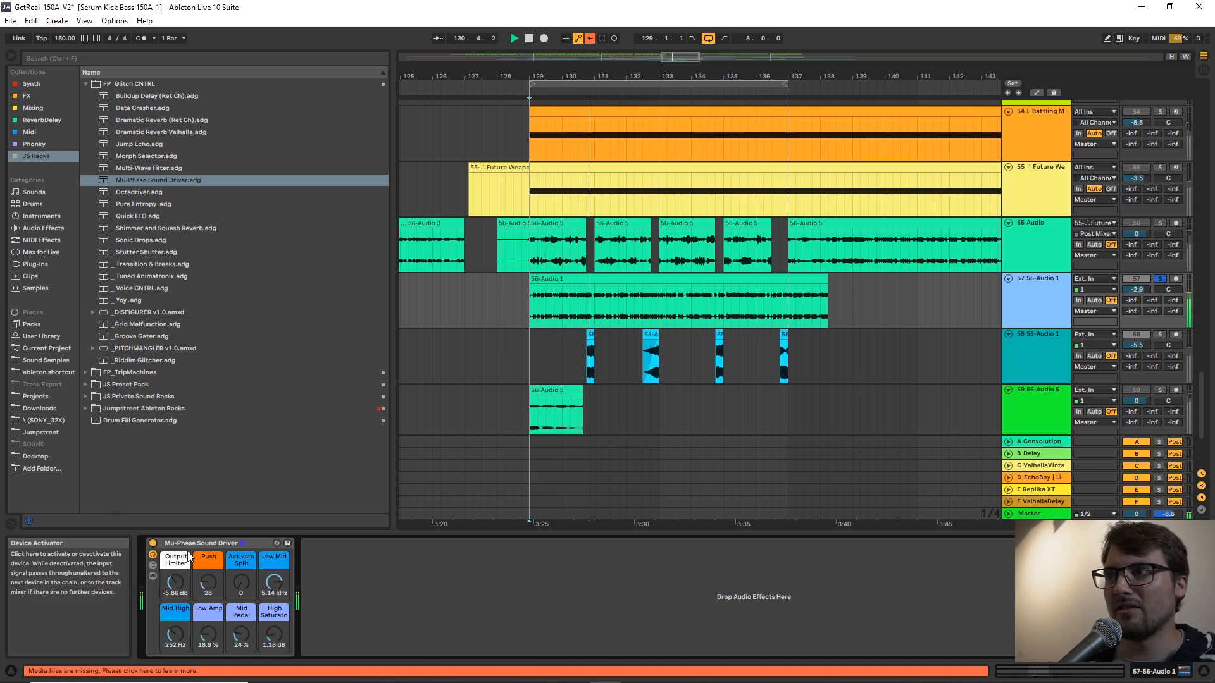
{"action": "left_click_drag", "start_coordinate": [207, 584], "coordinate": [207, 579]}
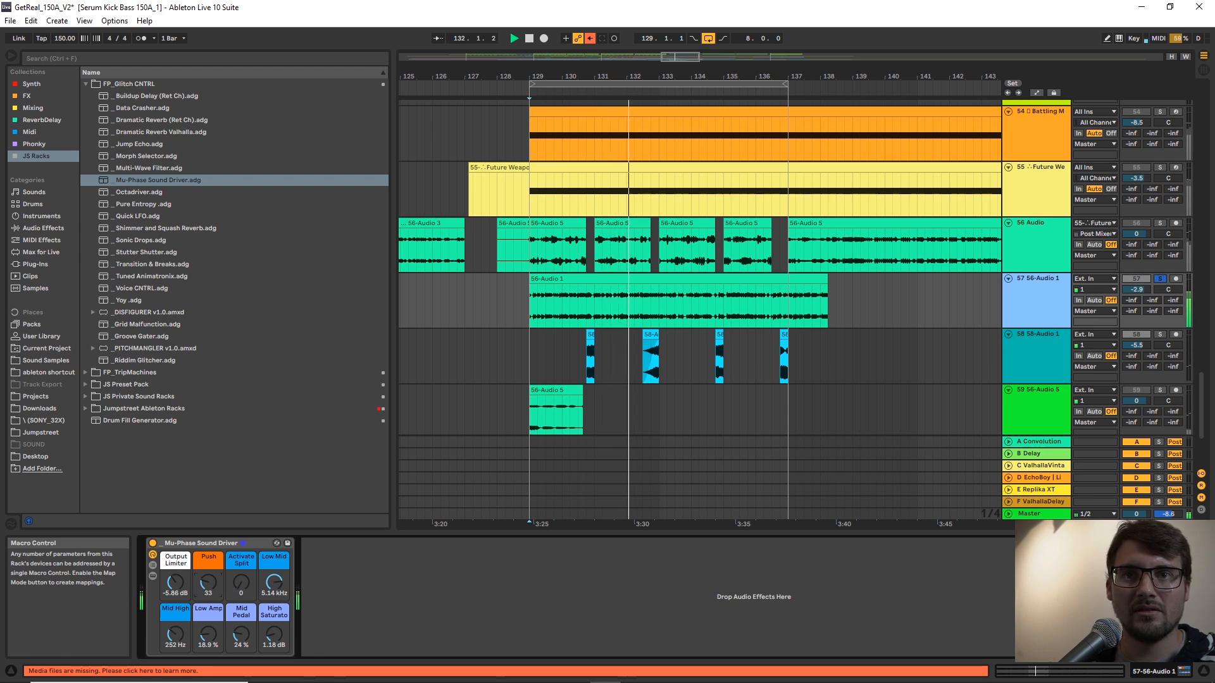
{"action": "key", "text": "s"}
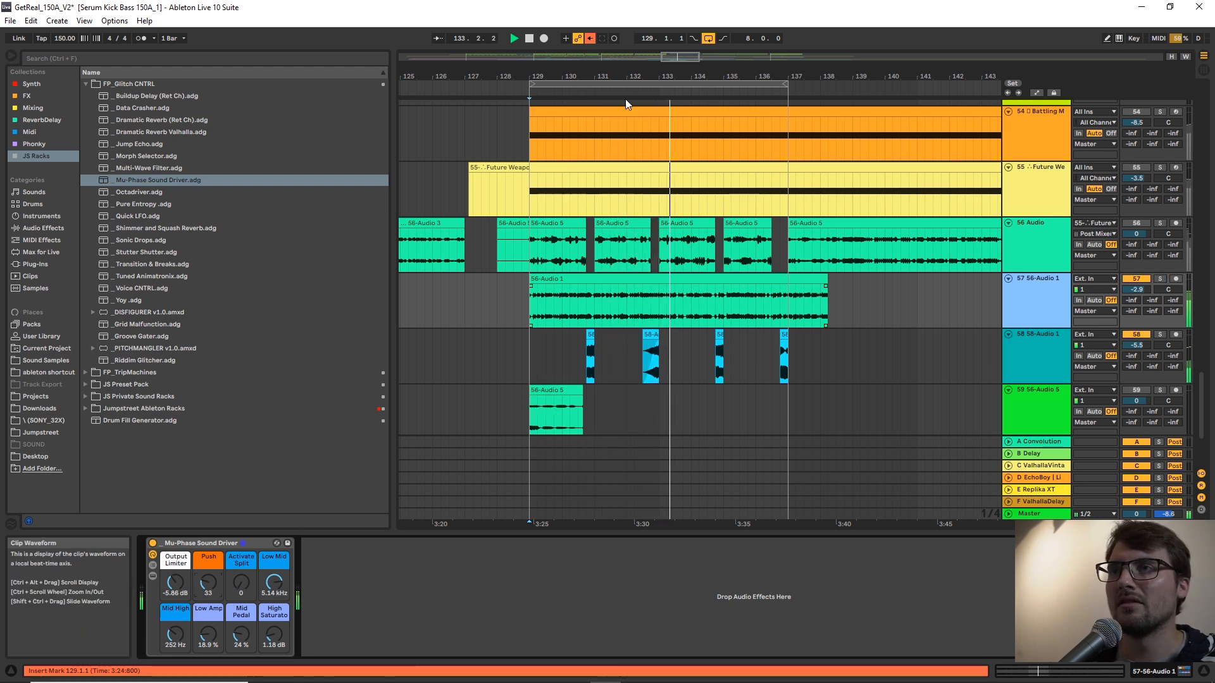
Cut gaps into the track 57 clip at 134.4.1 to 135.1.1 and 136.4.1 to 137.1.1.
{"action": "left_click_drag", "start_coordinate": [680, 76], "coordinate": [681, 96]}
{"action": "left_click", "coordinate": [738, 310]}
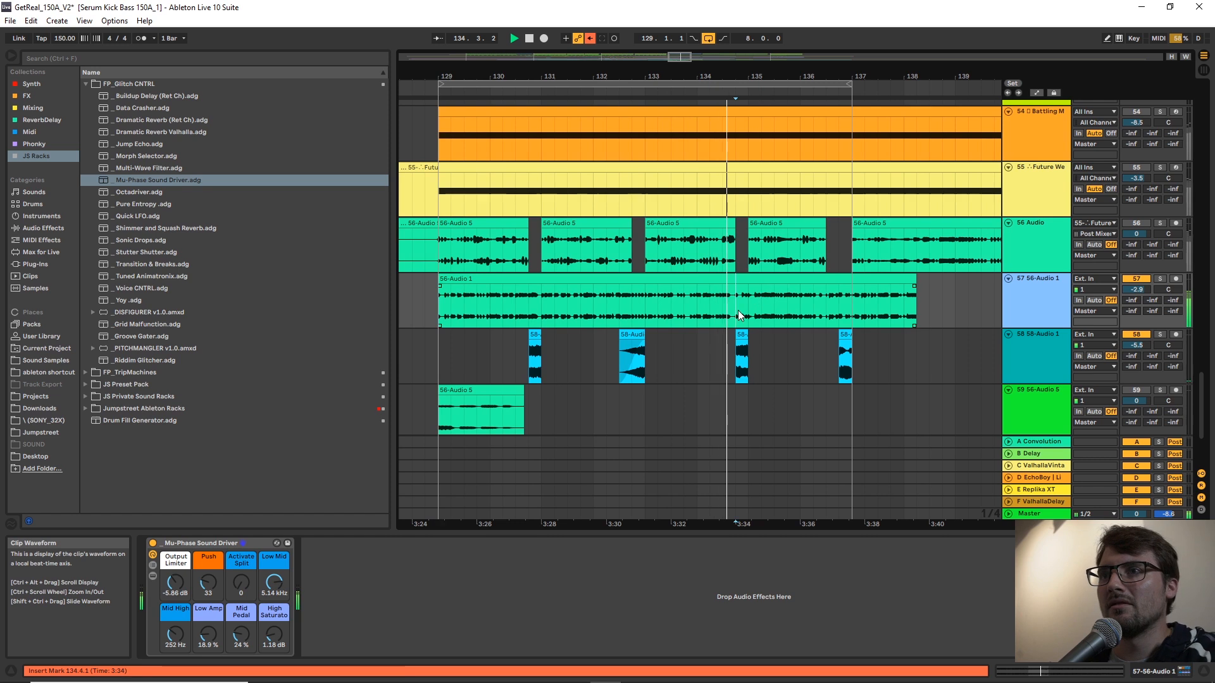
{"action": "left_click_drag", "start_coordinate": [746, 306], "coordinate": [747, 307]}
{"action": "key", "text": "Delete"}
{"action": "left_click_drag", "start_coordinate": [829, 310], "coordinate": [839, 306]}
{"action": "left_click", "coordinate": [846, 305]}
{"action": "key", "text": "Delete"}
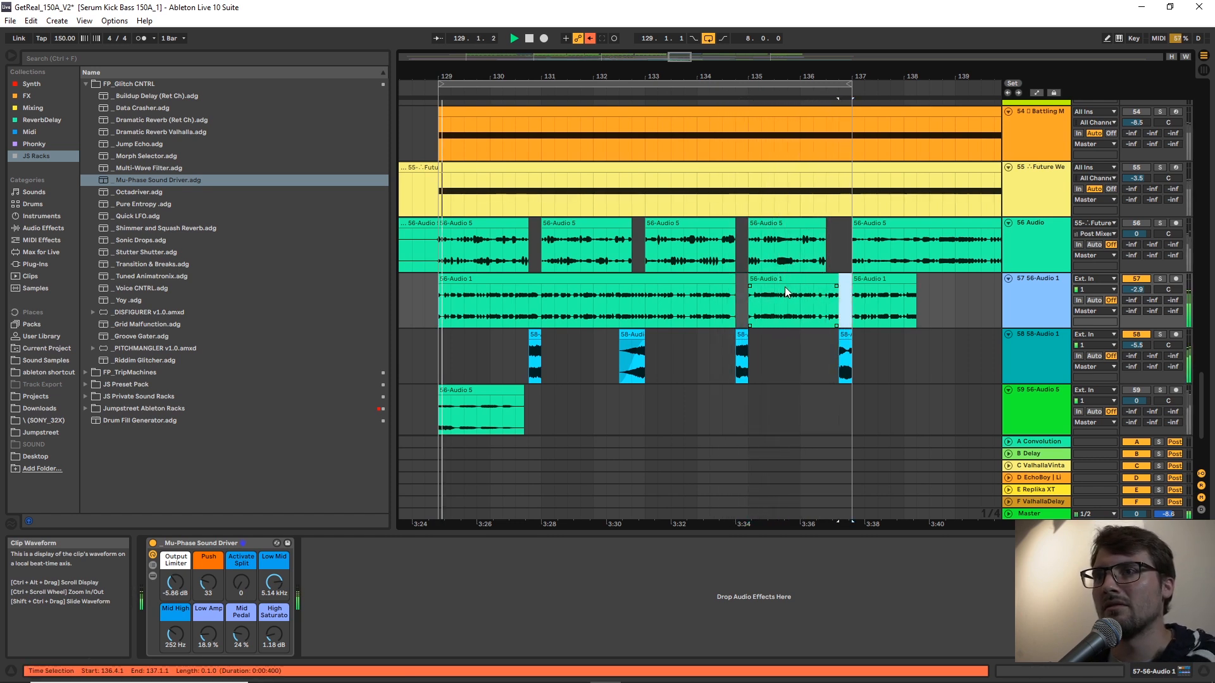
Move the start marker of the track 57 clip at 135.1.1 to 21.4.3 and extend the clip's end to 136.4.1.
{"action": "left_click", "coordinate": [787, 282]}
{"action": "double_click", "coordinate": [787, 280]}
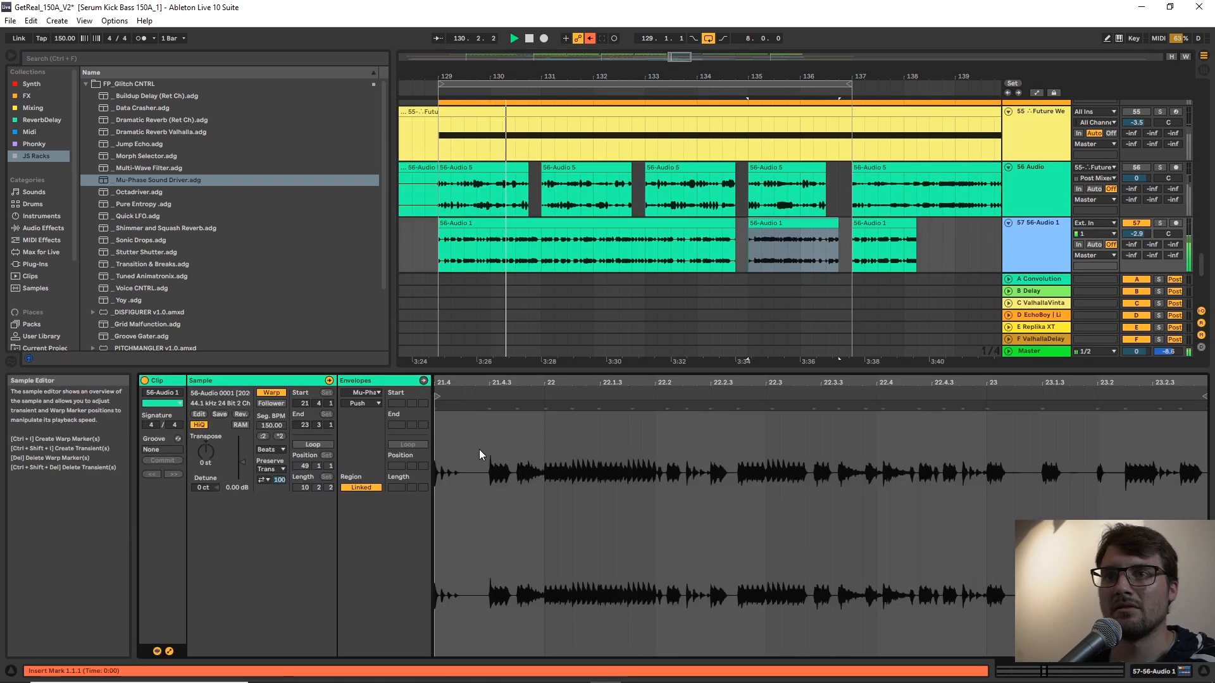
{"action": "left_click_drag", "start_coordinate": [438, 397], "coordinate": [495, 406]}
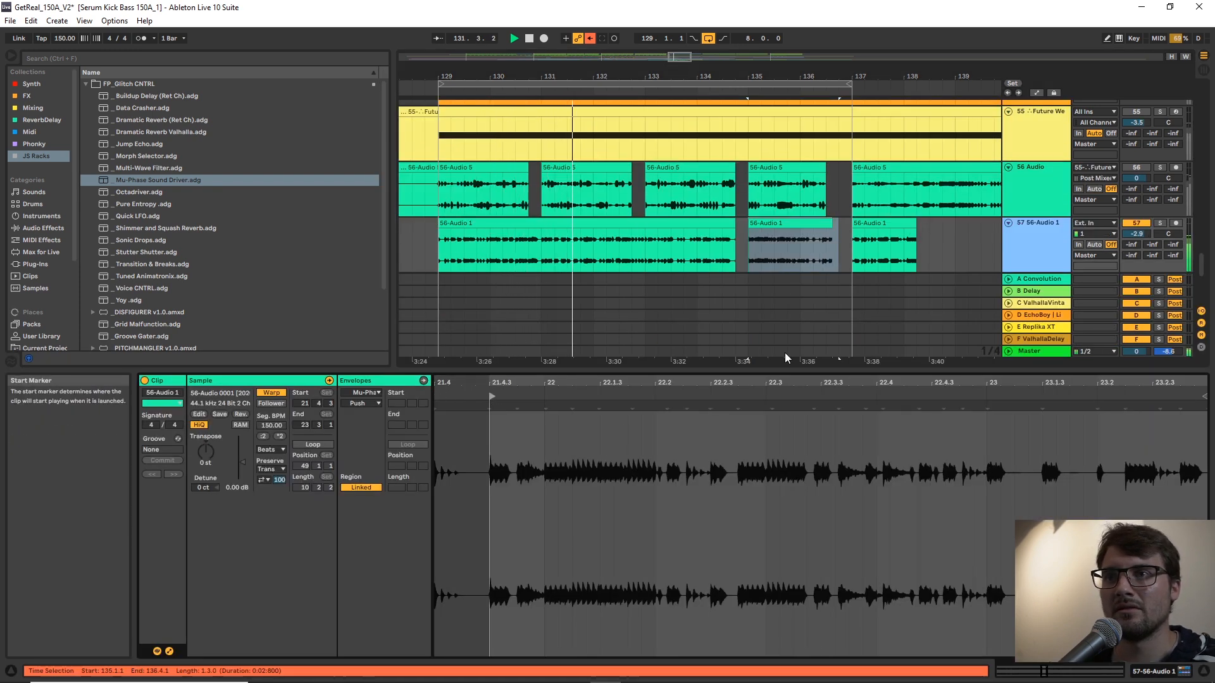
{"action": "left_click", "coordinate": [888, 243]}
{"action": "left_click", "coordinate": [1067, 248]}
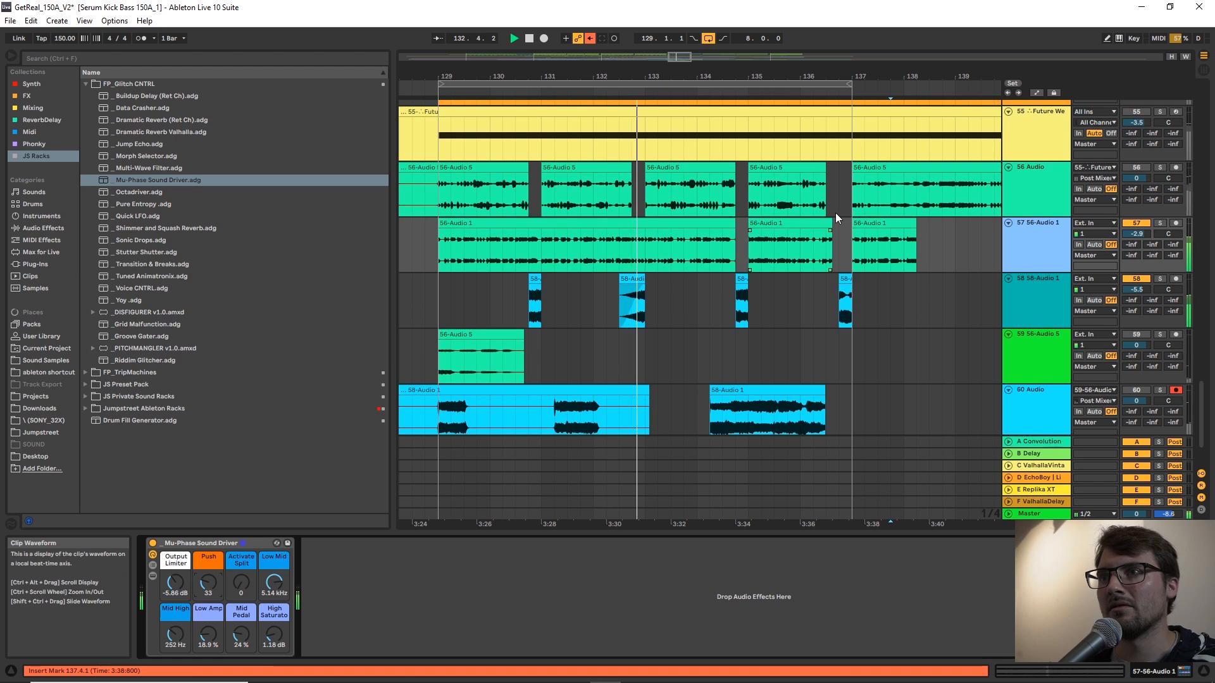
{"action": "left_click_drag", "start_coordinate": [832, 222], "coordinate": [838, 224]}
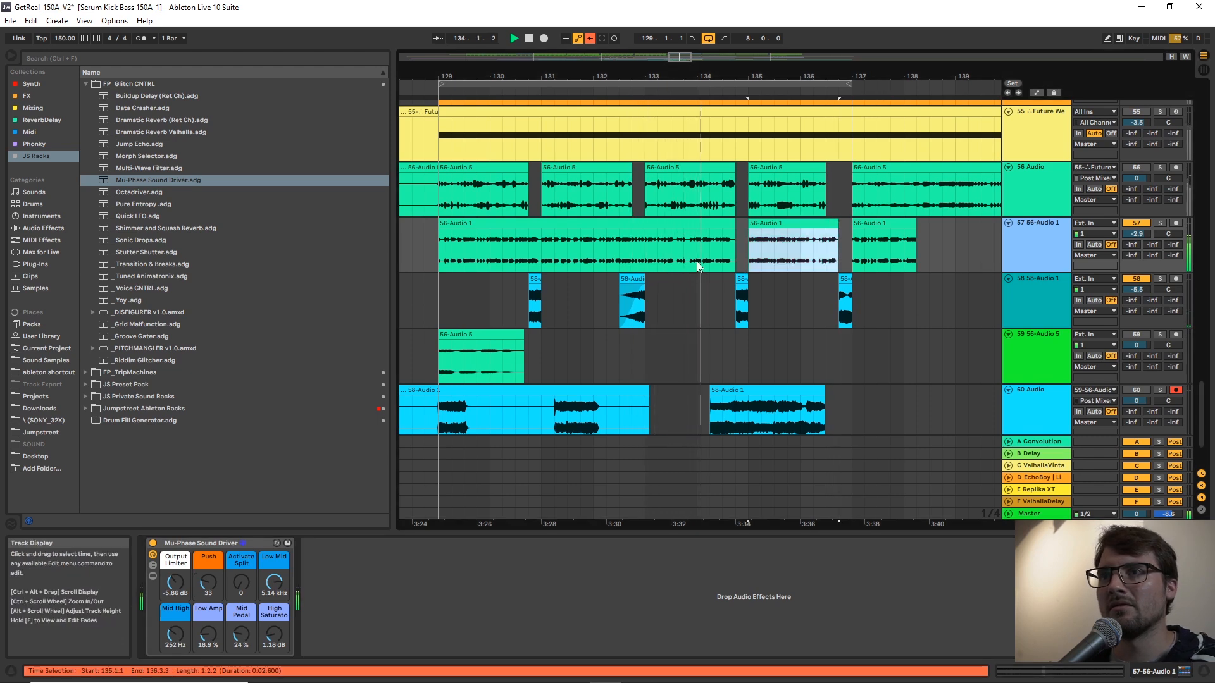
Delete 132.3.1 to 133.1.1 from track 57 and extend the end of the preceding clip to 132.4.1.
{"action": "left_click_drag", "start_coordinate": [643, 253], "coordinate": [617, 273]}
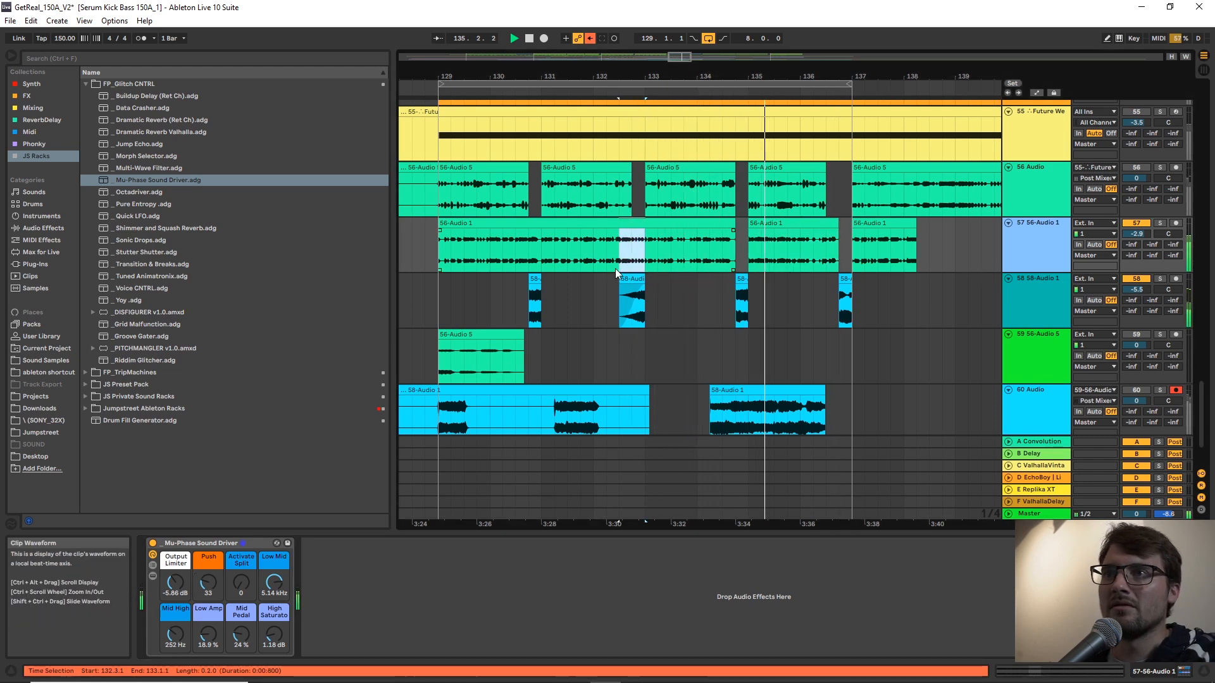
{"action": "key", "text": "Delete"}
{"action": "left_click_drag", "start_coordinate": [618, 223], "coordinate": [632, 224]}
{"action": "key", "text": "space"}
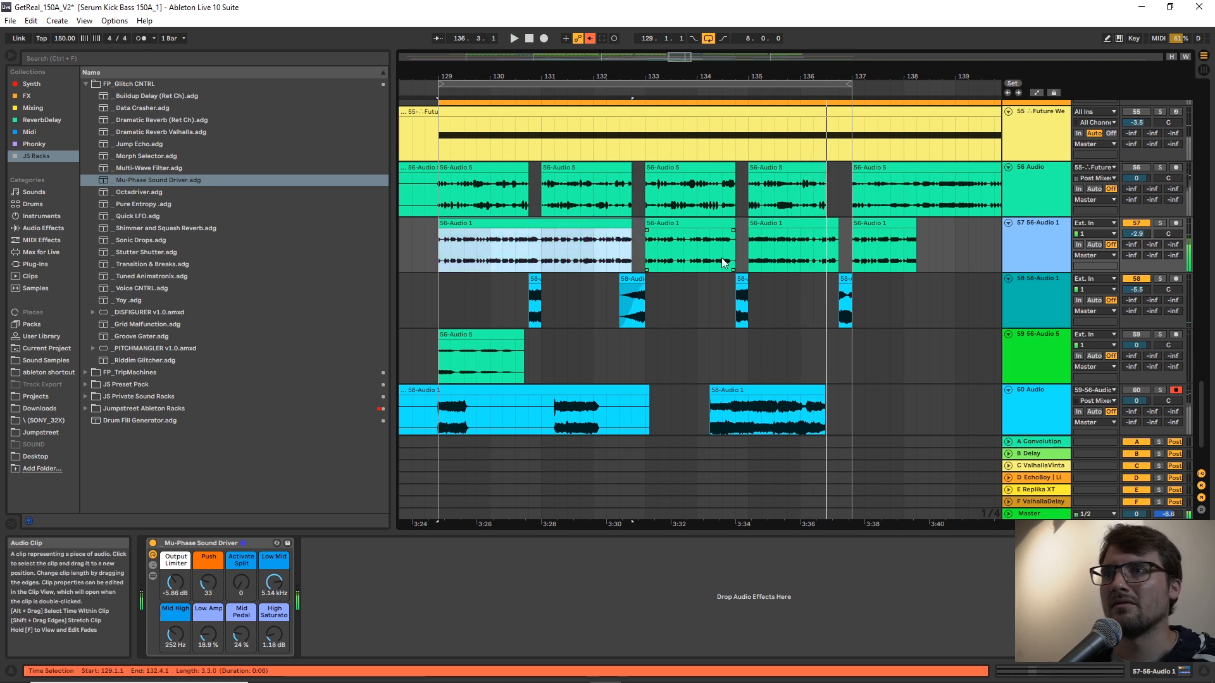
Play the edited track 57 clips with the fills from 135.1.1.
{"action": "left_click", "coordinate": [807, 239]}
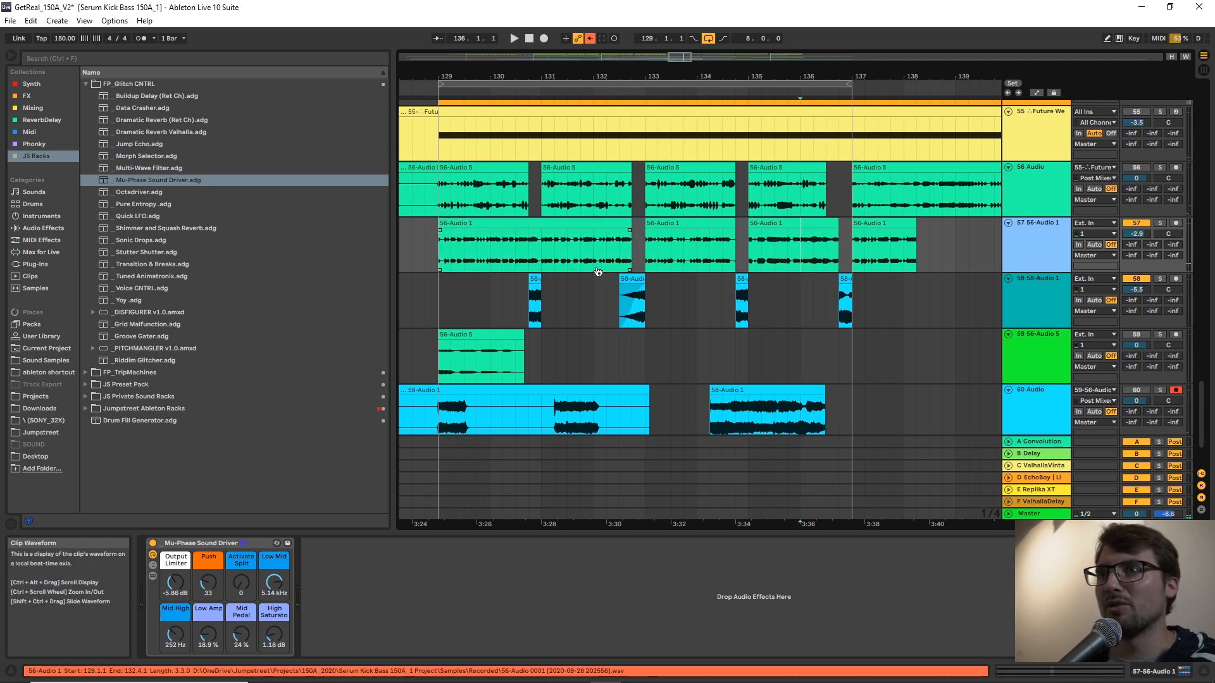
{"action": "left_click", "coordinate": [750, 253]}
{"action": "key", "text": "space"}
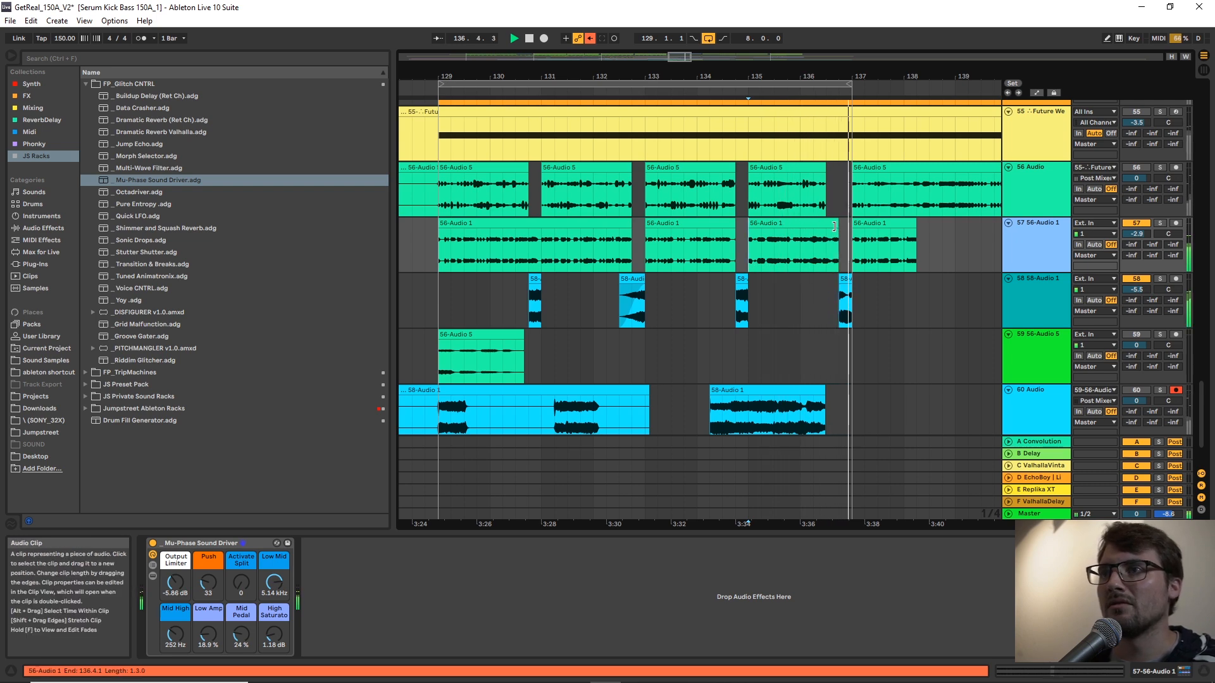
Cut a gap into the track 57 clip from 130.4.1 to 131.1.1.
{"action": "left_click_drag", "start_coordinate": [547, 75], "coordinate": [551, 130]}
{"action": "left_click_drag", "start_coordinate": [512, 253], "coordinate": [553, 252]}
{"action": "key", "text": "Delete"}
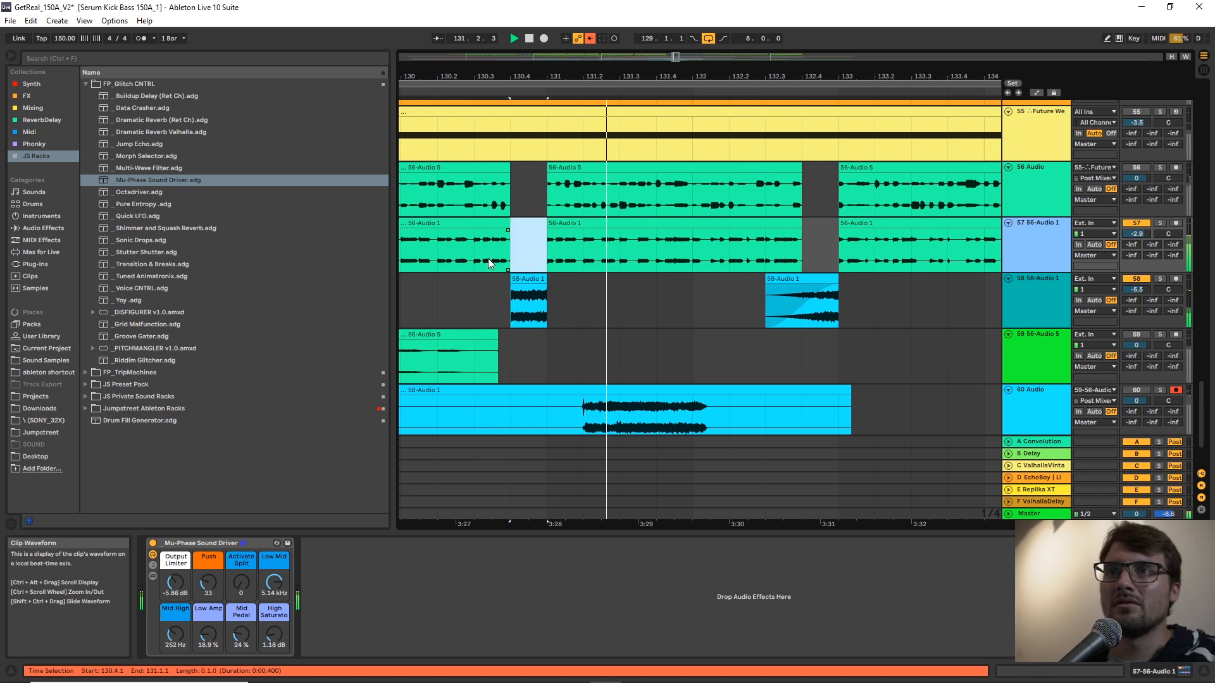
Switch to a 1/8 grid and split the first track 57 clip at 130.3.3.
{"action": "right_click", "coordinate": [489, 261]}
{"action": "left_click", "coordinate": [573, 499]}
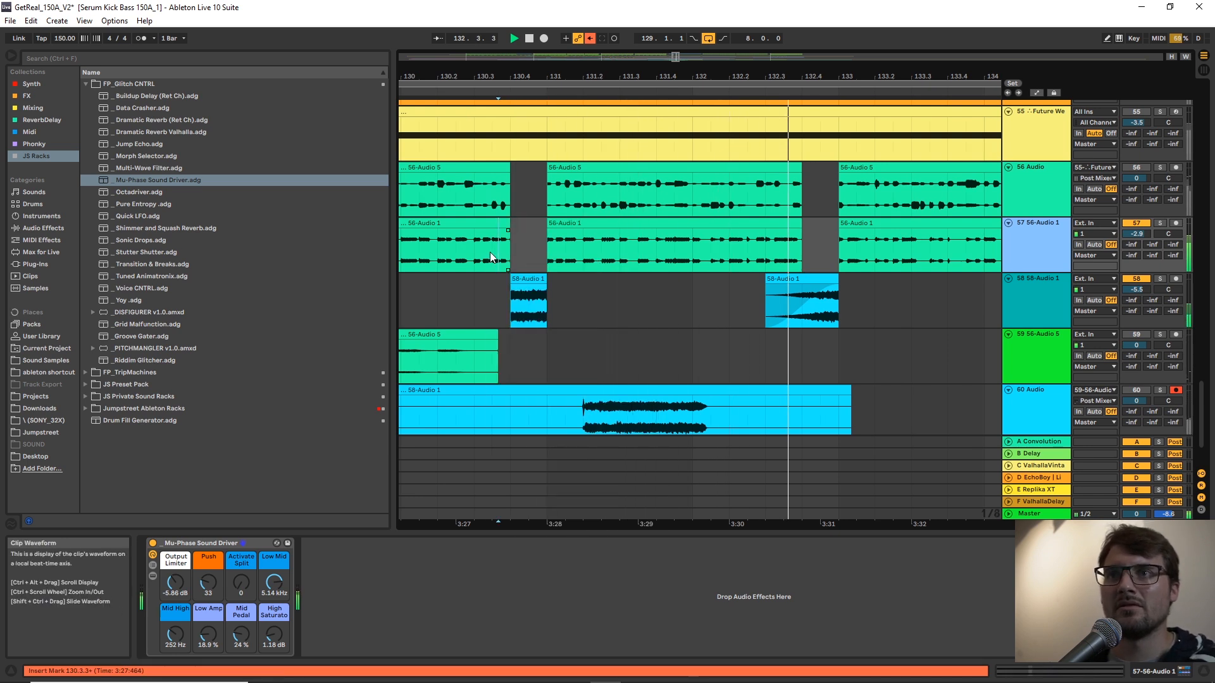
{"action": "left_click_drag", "start_coordinate": [487, 253], "coordinate": [479, 261]}
{"action": "key", "text": "ctrl+e"}
{"action": "left_click", "coordinate": [453, 246]}
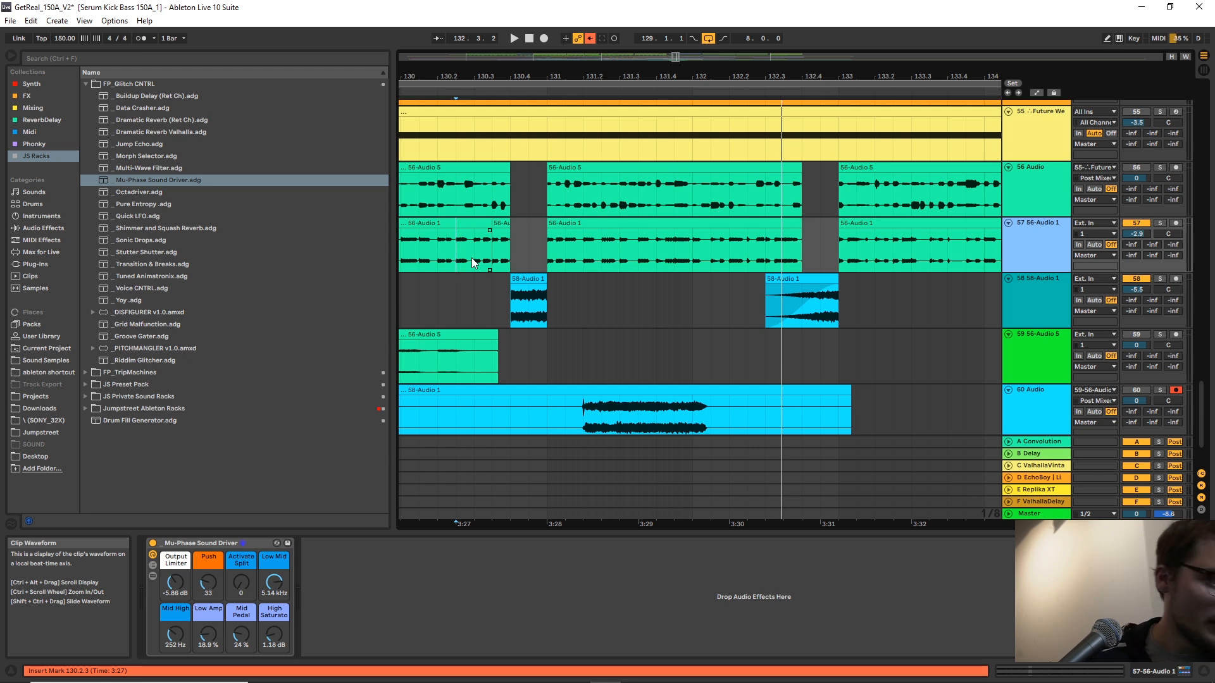
Play the section from just before bar 129 and set the volumes of tracks 57 and 58 to -4.1 dB each.
{"action": "left_click_drag", "start_coordinate": [775, 77], "coordinate": [719, 41]}
{"action": "left_click", "coordinate": [522, 252]}
{"action": "key", "text": "space"}
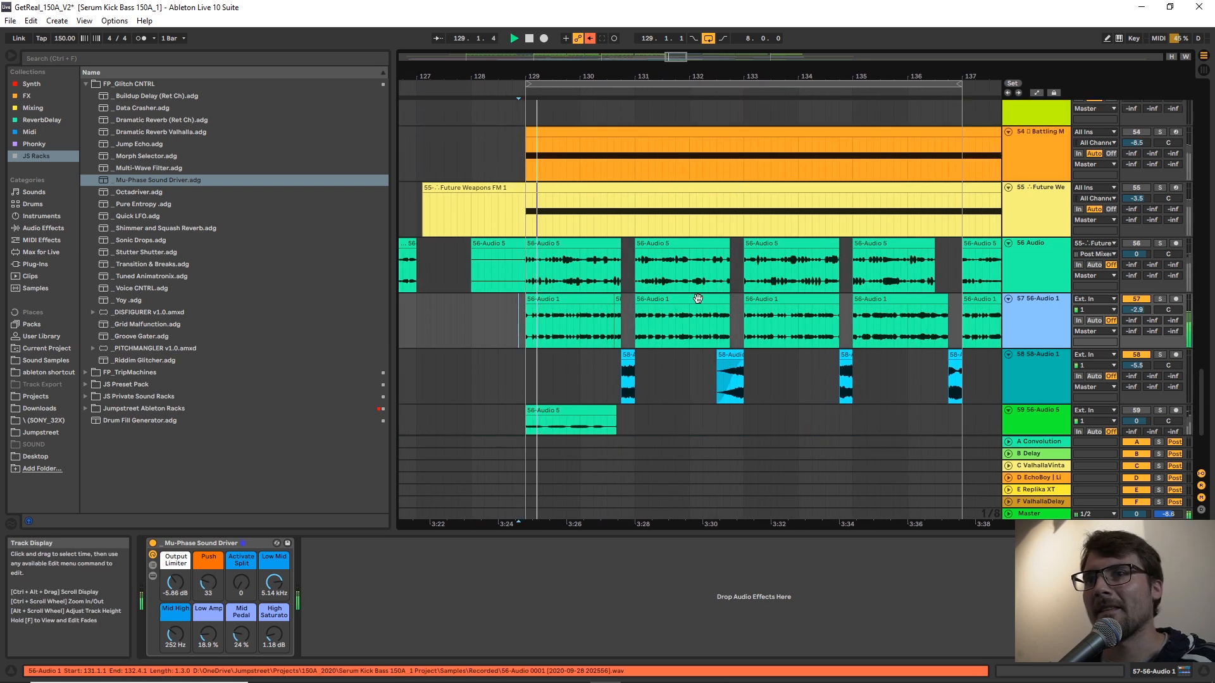
{"action": "left_click", "coordinate": [621, 301]}
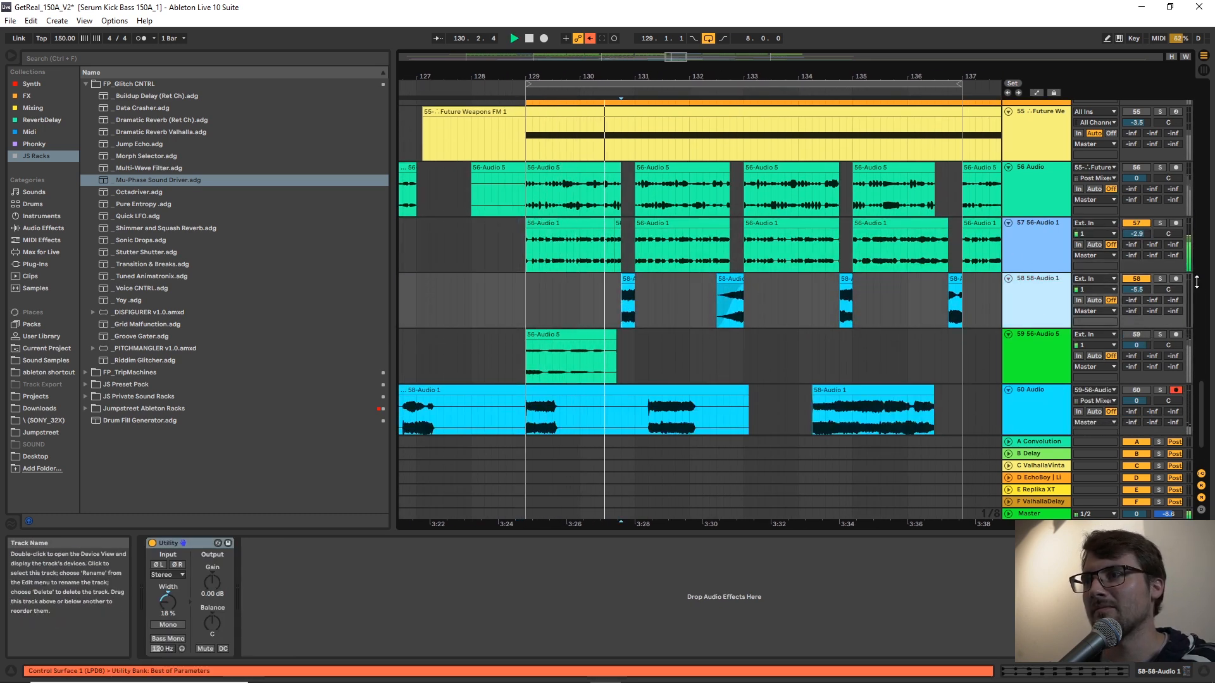
{"action": "left_click_drag", "start_coordinate": [1140, 234], "coordinate": [1141, 240]}
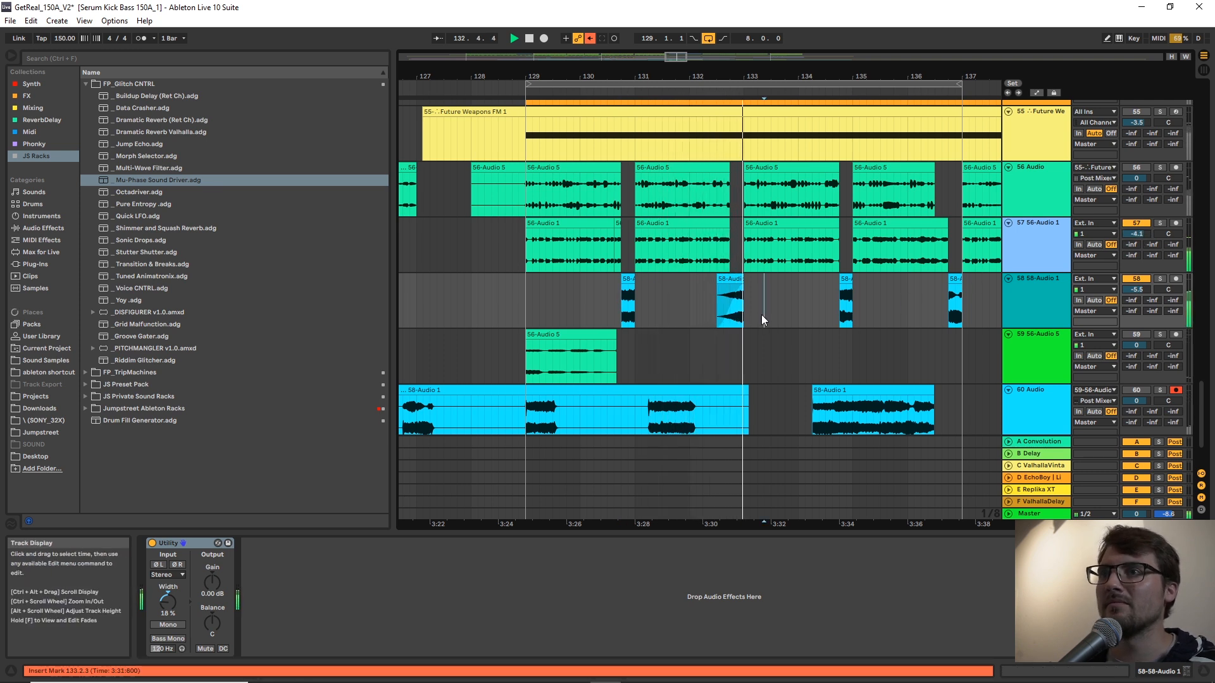
{"action": "left_click_drag", "start_coordinate": [1136, 290], "coordinate": [1137, 283]}
{"action": "mouse_move", "coordinate": [886, 75]}
{"action": "left_mouse_down"}
{"action": "mouse_move", "coordinate": [770, 69]}
{"action": "mouse_move", "coordinate": [766, 45]}
{"action": "left_mouse_up"}
{"action": "left_click", "coordinate": [806, 305]}
{"action": "scroll", "coordinate": [798, 131], "scroll_direction": "up", "scroll_amount": 2, "text": "ctrl"}
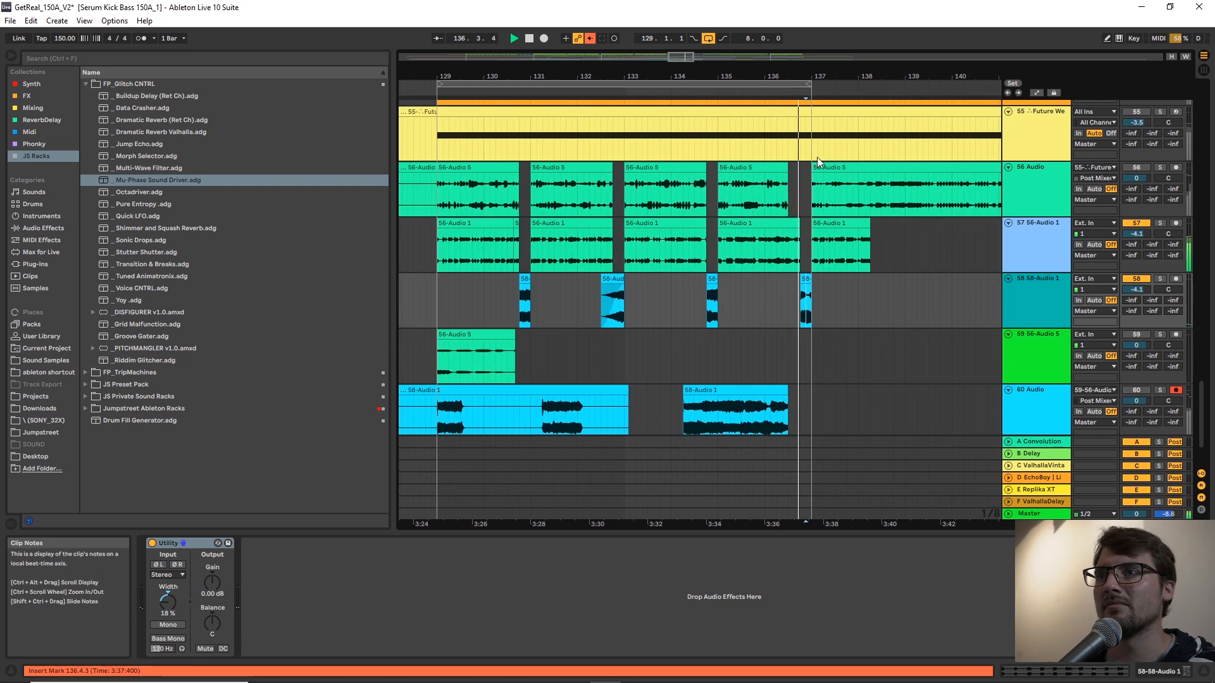
Duplicate the track 58 fills from 129.1.1 to 137.1.1 into the eight bars starting at 137.1.1.
{"action": "left_click_drag", "start_coordinate": [817, 309], "coordinate": [525, 317]}
{"action": "key", "text": "space"}
{"action": "left_click_drag", "start_coordinate": [812, 301], "coordinate": [412, 308]}
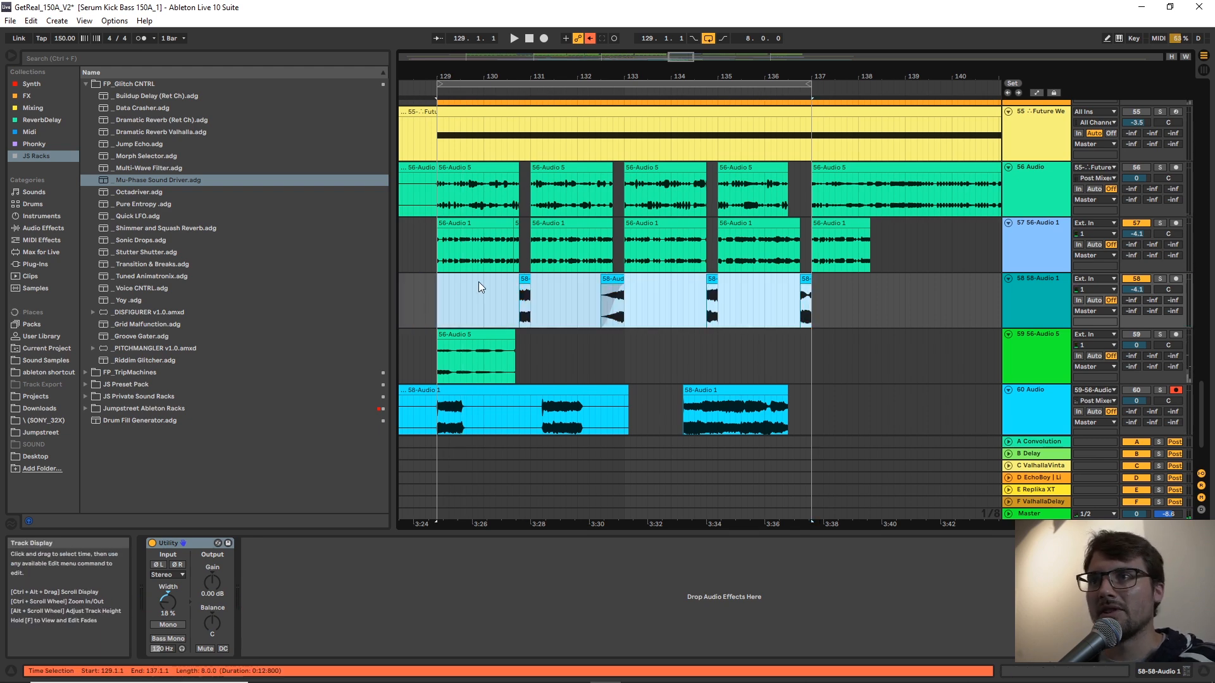
{"action": "key", "text": "ctrl+d"}
Delete the leftover 56-Audio 1 clip on track 57 that starts at 137.1.1.
{"action": "left_click_drag", "start_coordinate": [515, 76], "coordinate": [763, 73]}
{"action": "left_click", "coordinate": [785, 225]}
{"action": "key", "text": "Delete"}
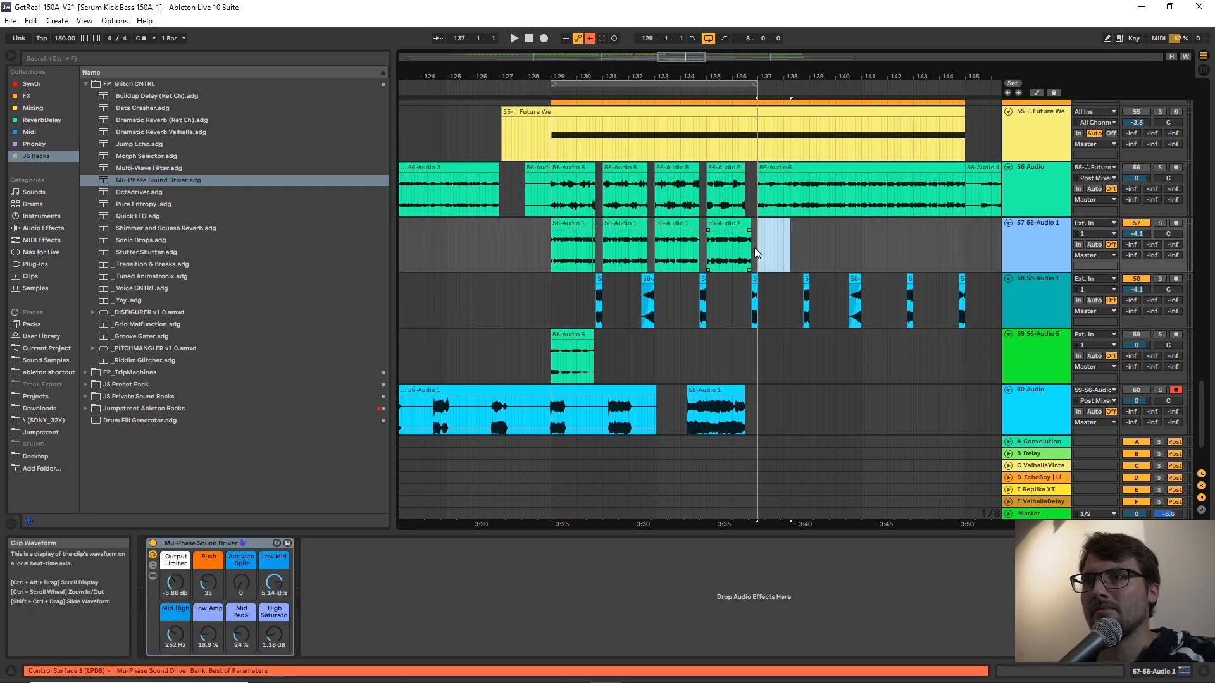
Switch to a 1 Bar grid and duplicate the track 57 clips from 129.1.1 to 137.1.1 into the following eight bars.
{"action": "right_click", "coordinate": [755, 246]}
{"action": "left_click", "coordinate": [876, 380]}
{"action": "left_click_drag", "start_coordinate": [752, 237], "coordinate": [583, 250]}
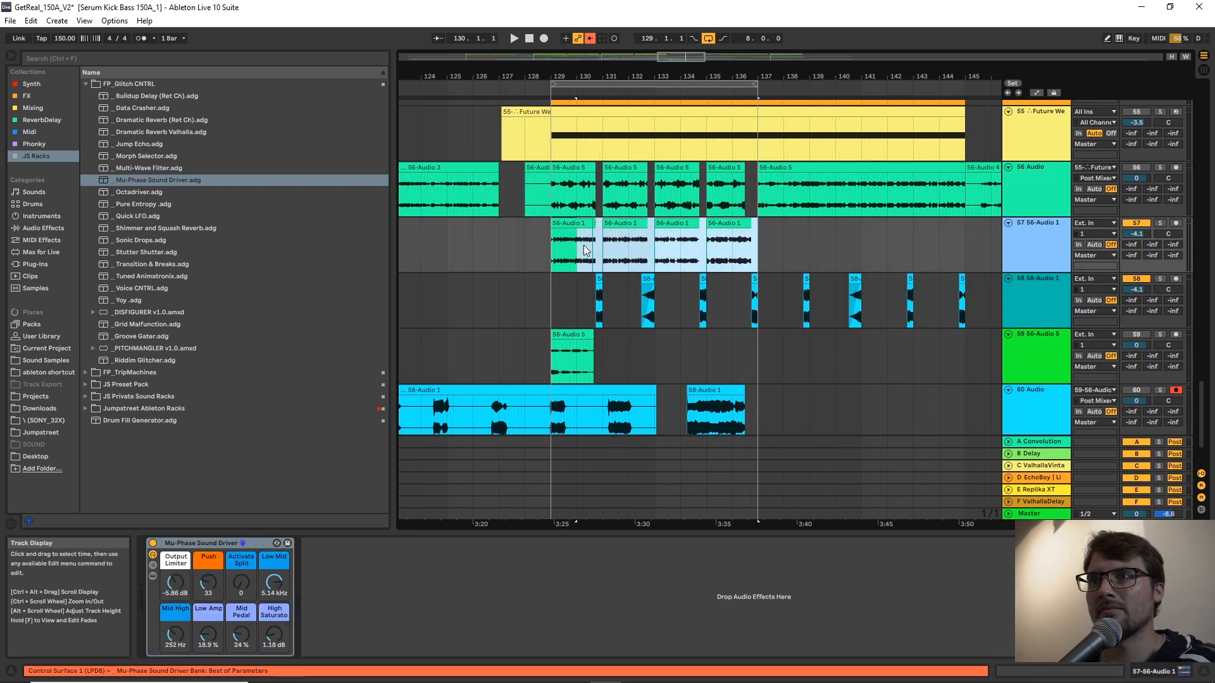
{"action": "key", "text": "ctrl+d"}
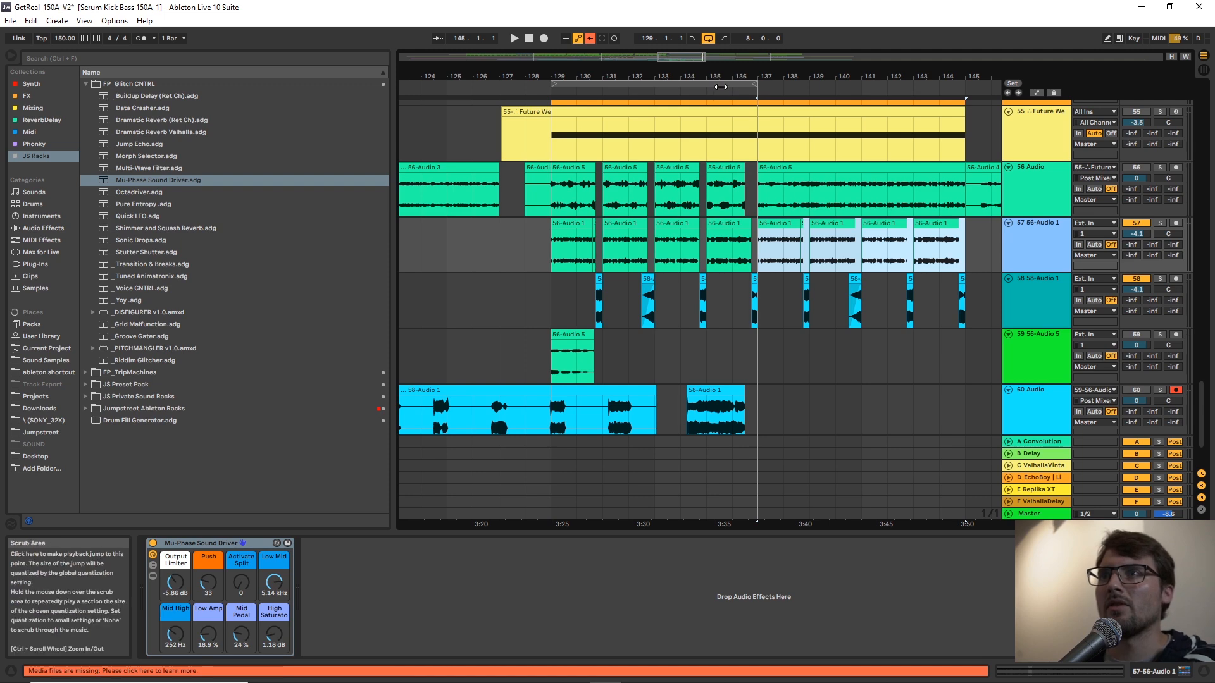
Loop the eight bars from 137.1.1 and play the duplicated track 57 and 58 pattern.
{"action": "key", "text": "ctrl+l"}
{"action": "key", "text": "space"}
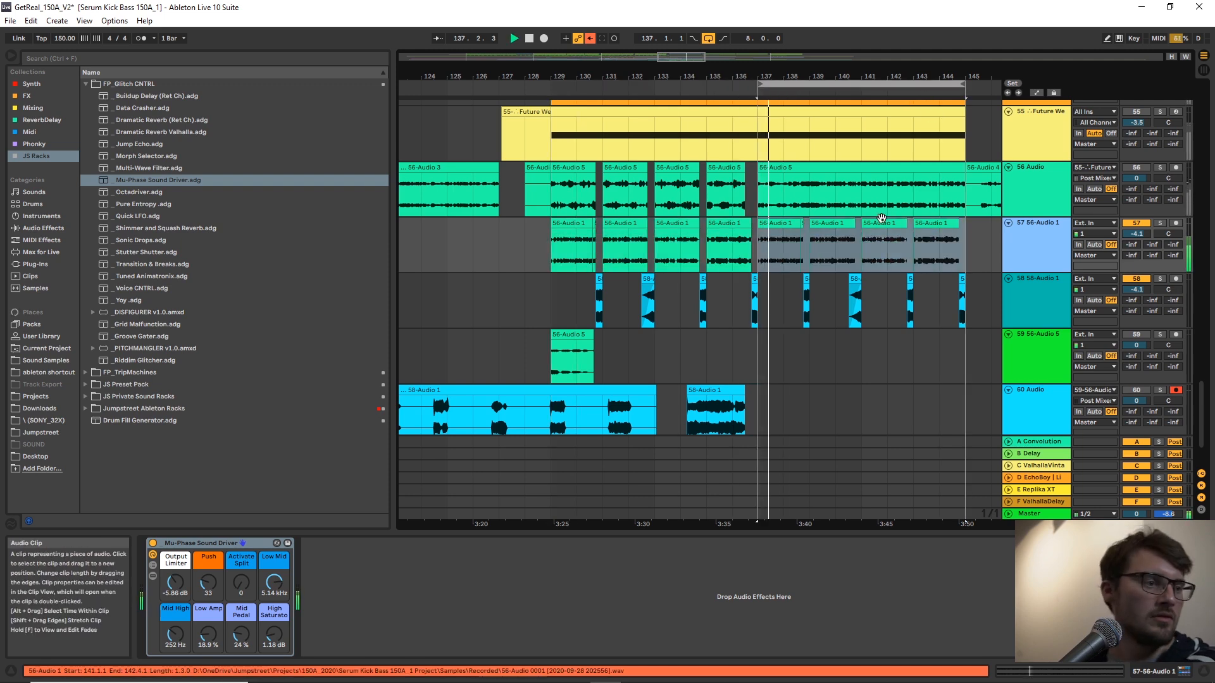
{"action": "left_click_drag", "start_coordinate": [906, 77], "coordinate": [830, 135]}
{"action": "left_click", "coordinate": [721, 268]}
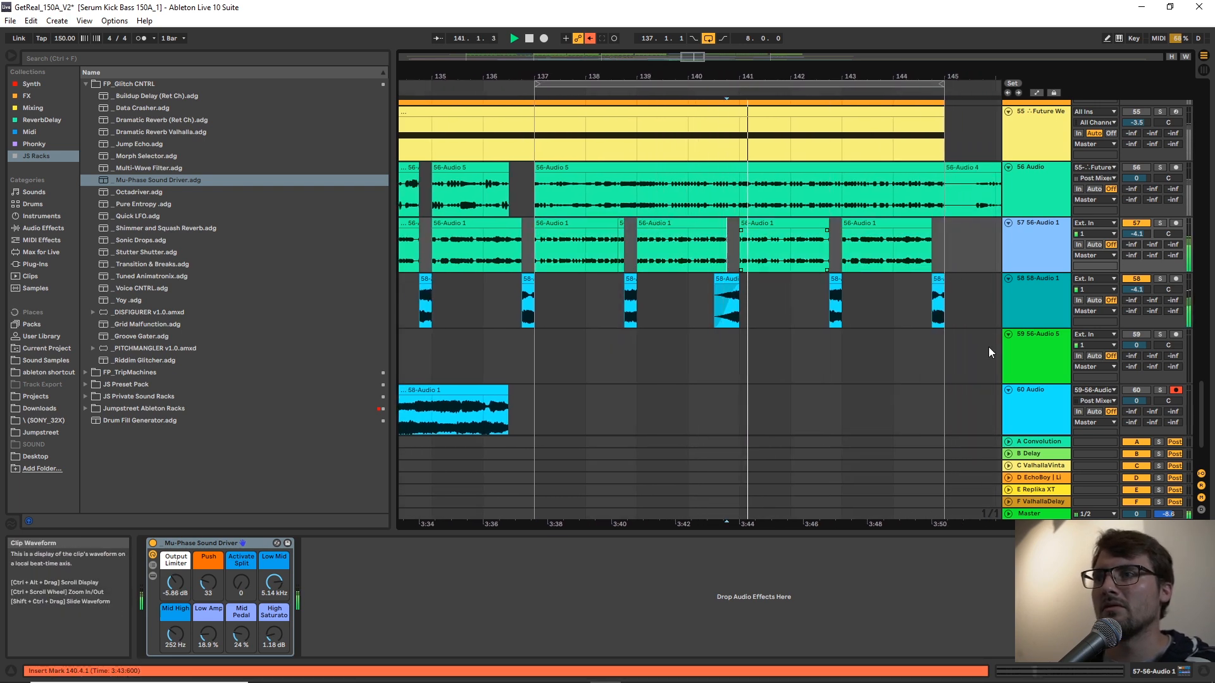
{"action": "key", "text": "space"}
Copy the closed-hat clip at bar 145 on the CH track to 137.1.1 and play it.
{"action": "left_click_drag", "start_coordinate": [1201, 411], "coordinate": [1165, 150]}
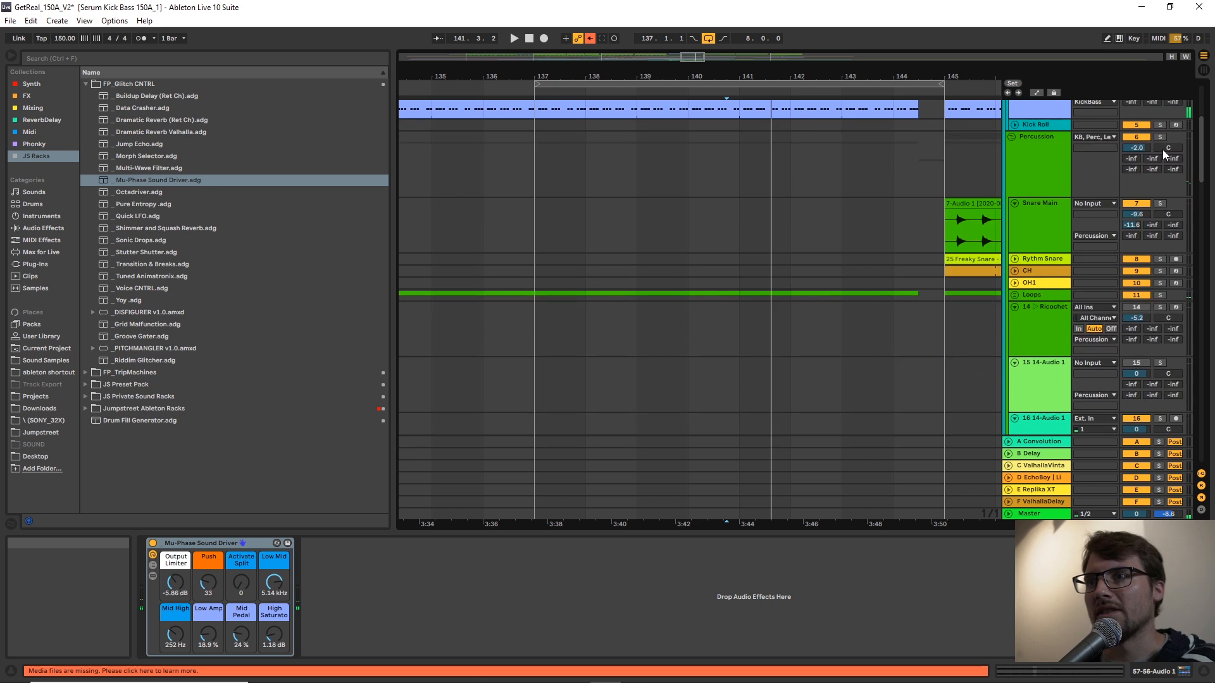
{"action": "left_click", "coordinate": [971, 271]}
{"action": "left_click", "coordinate": [531, 266]}
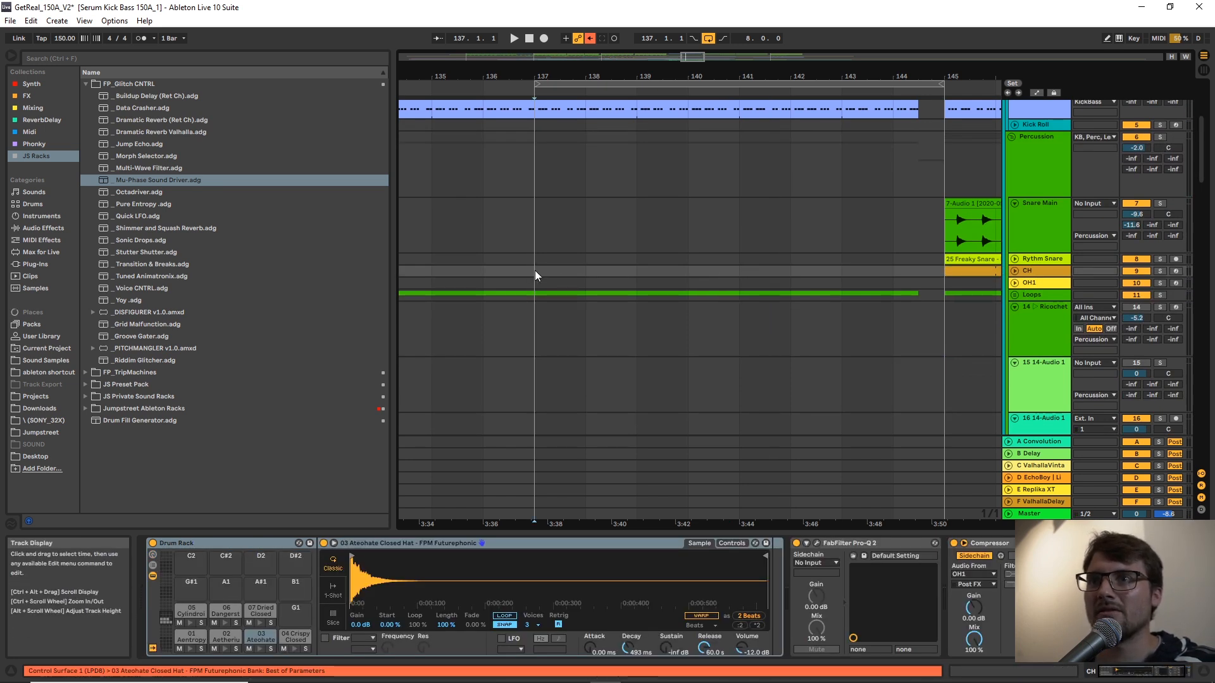
{"action": "key", "text": "ctrl+v"}
{"action": "key", "text": "space"}
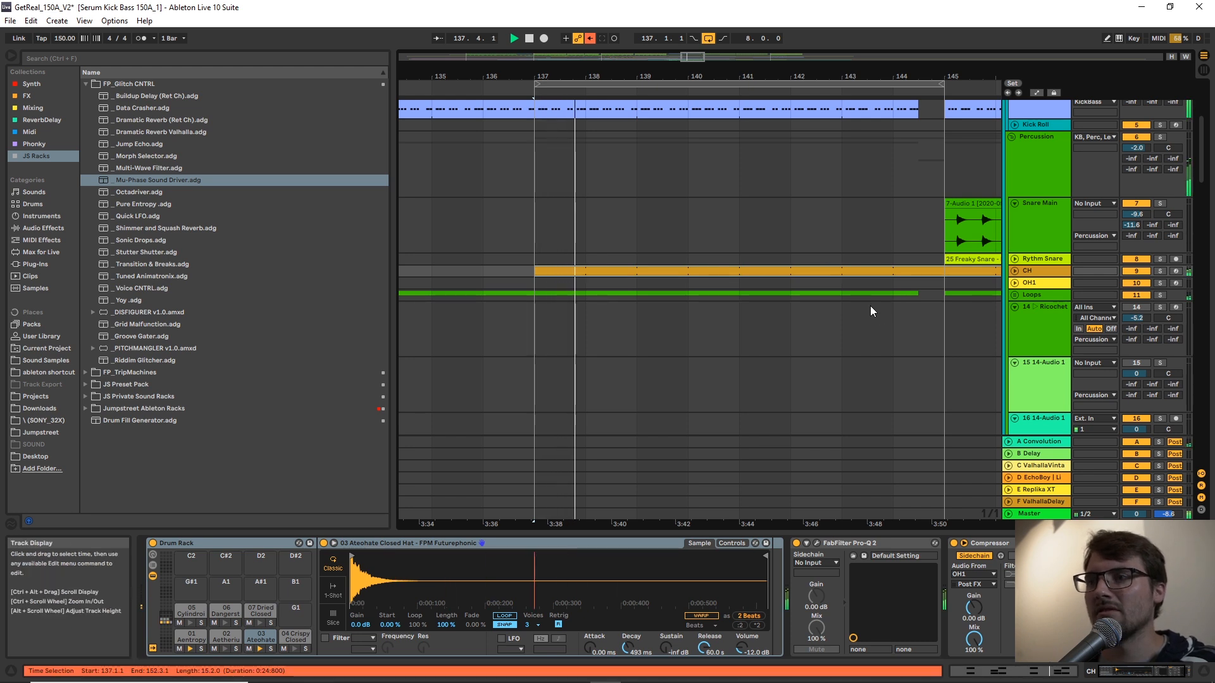
Expand the CH track, trim the pasted hats to end at 144.3.1, and paste the hat pattern again at bar 145.
{"action": "left_click", "coordinate": [1010, 270]}
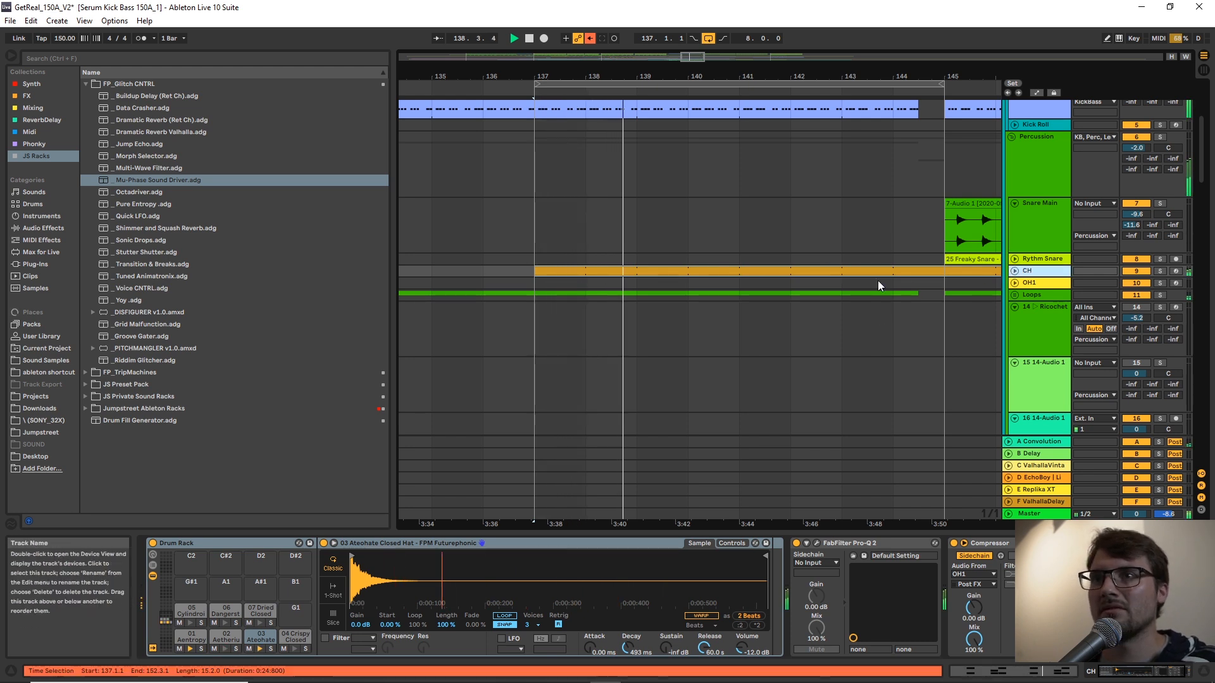
{"action": "left_click", "coordinate": [1015, 271]}
{"action": "left_click_drag", "start_coordinate": [926, 81], "coordinate": [723, 55]}
{"action": "left_click_drag", "start_coordinate": [917, 296], "coordinate": [721, 304]}
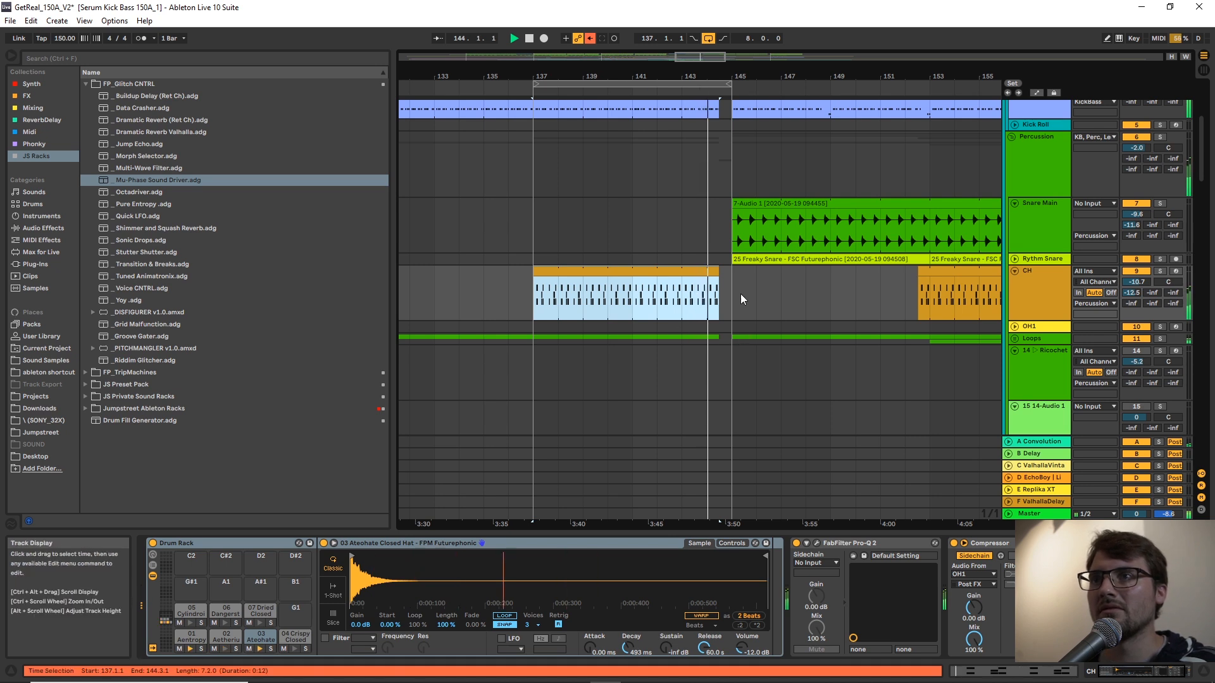
{"action": "left_click", "coordinate": [738, 293]}
{"action": "key", "text": "ctrl+v"}
Move the eight-bar loop to start at 145.1.1 and stop playback.
{"action": "left_click_drag", "start_coordinate": [680, 84], "coordinate": [879, 121]}
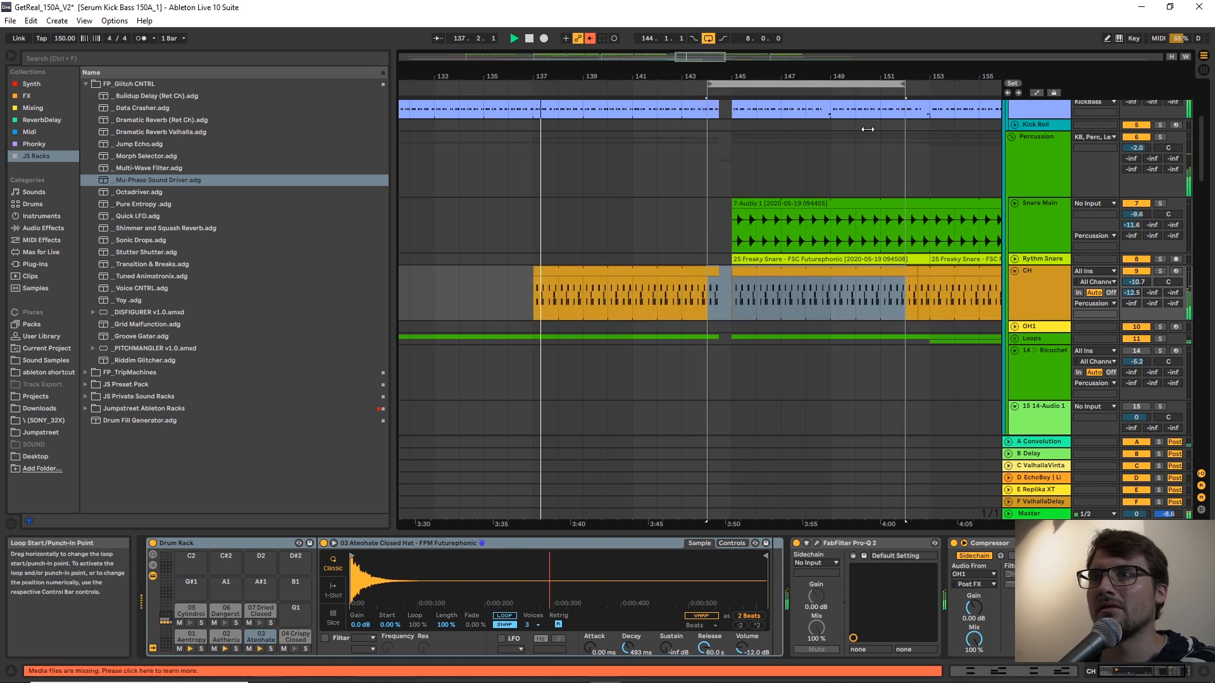
{"action": "left_click_drag", "start_coordinate": [1202, 162], "coordinate": [1190, 443]}
{"action": "scroll", "coordinate": [745, 314], "scroll_direction": "up", "scroll_amount": 2}
{"action": "left_click", "coordinate": [635, 89]}
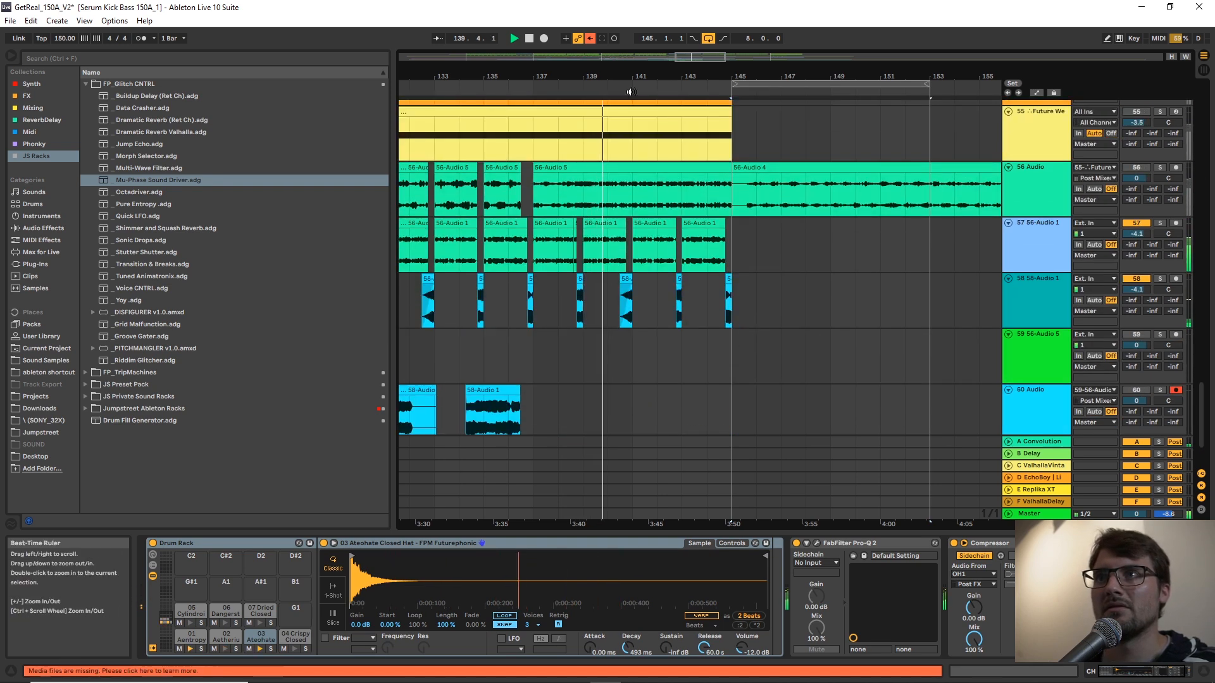
{"action": "left_click_drag", "start_coordinate": [634, 89], "coordinate": [491, 208]}
{"action": "left_click_drag", "start_coordinate": [509, 78], "coordinate": [642, 77]}
{"action": "left_click", "coordinate": [548, 256]}
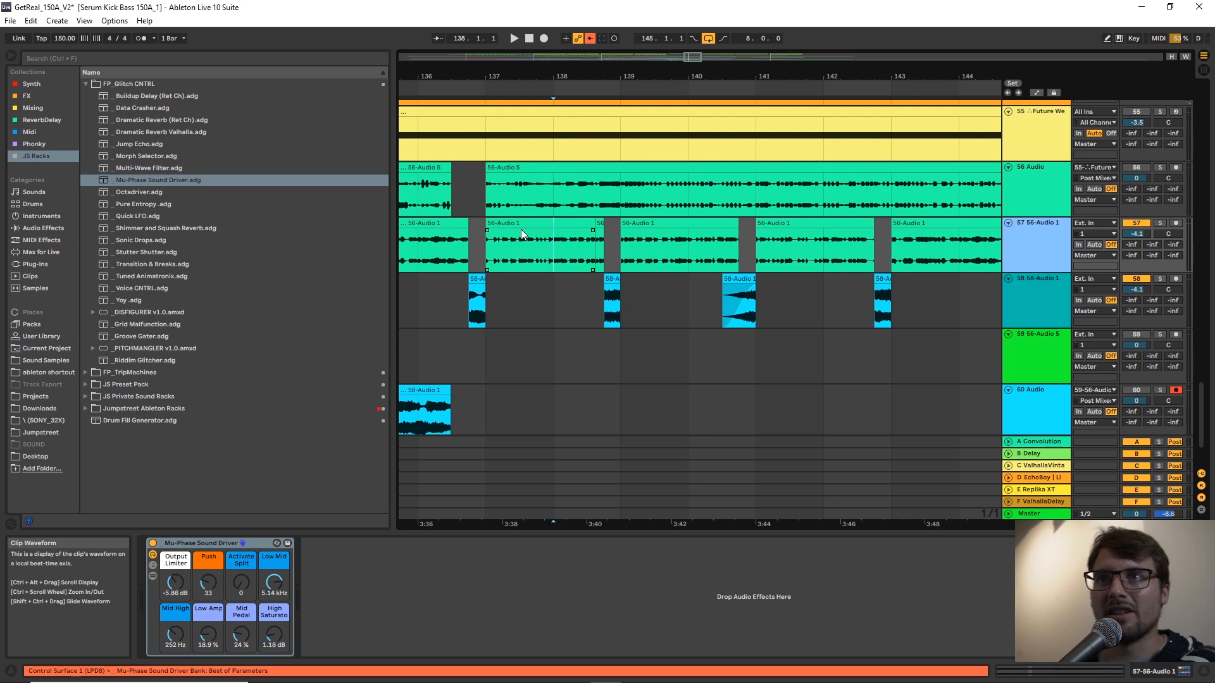
Play the track 57 and 58 bass pattern from 137.1.1.
{"action": "left_click", "coordinate": [467, 222]}
{"action": "left_click", "coordinate": [503, 225]}
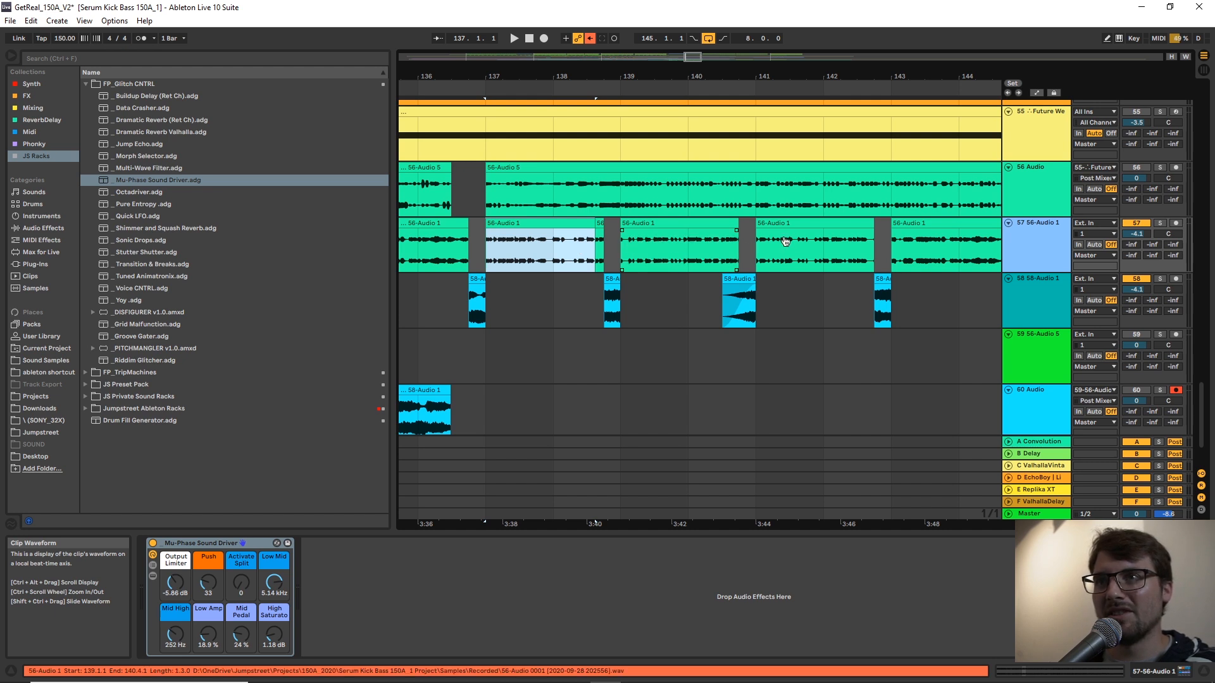
{"action": "left_click", "coordinate": [476, 255]}
{"action": "key", "text": "space"}
Switch to a 1/4 grid and split the track 57 clip at 140.3.1, where the longer track 58 fill begins.
{"action": "right_click", "coordinate": [519, 296]}
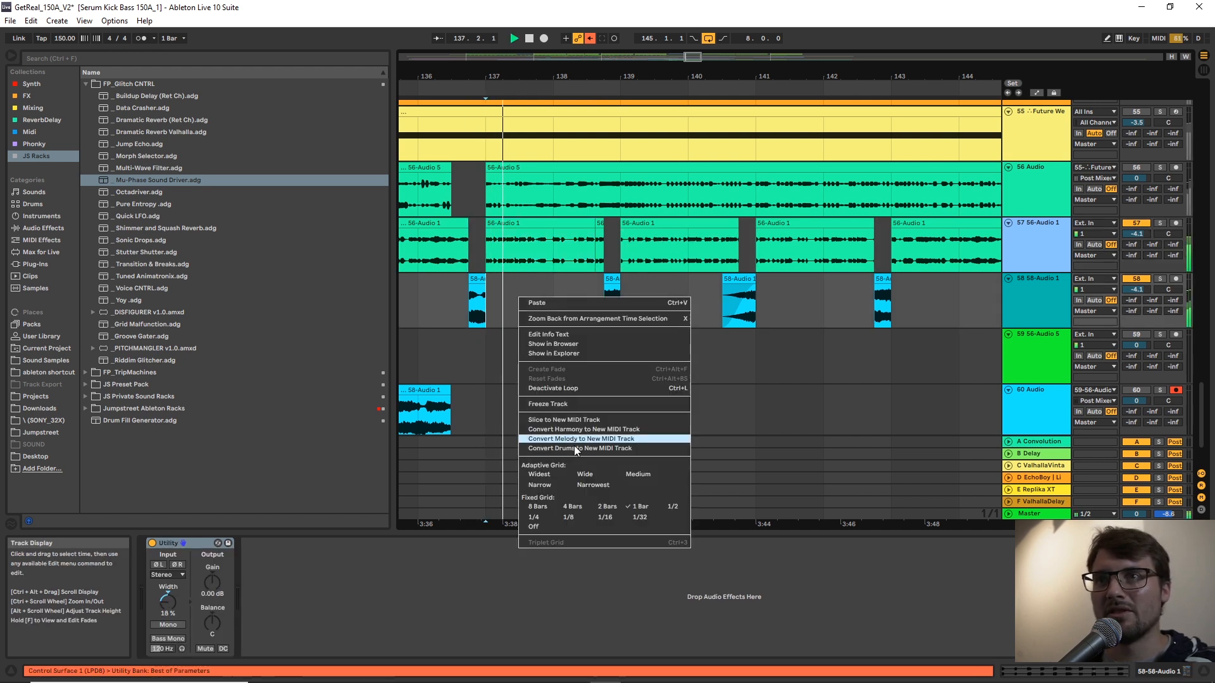
{"action": "left_click", "coordinate": [569, 292]}
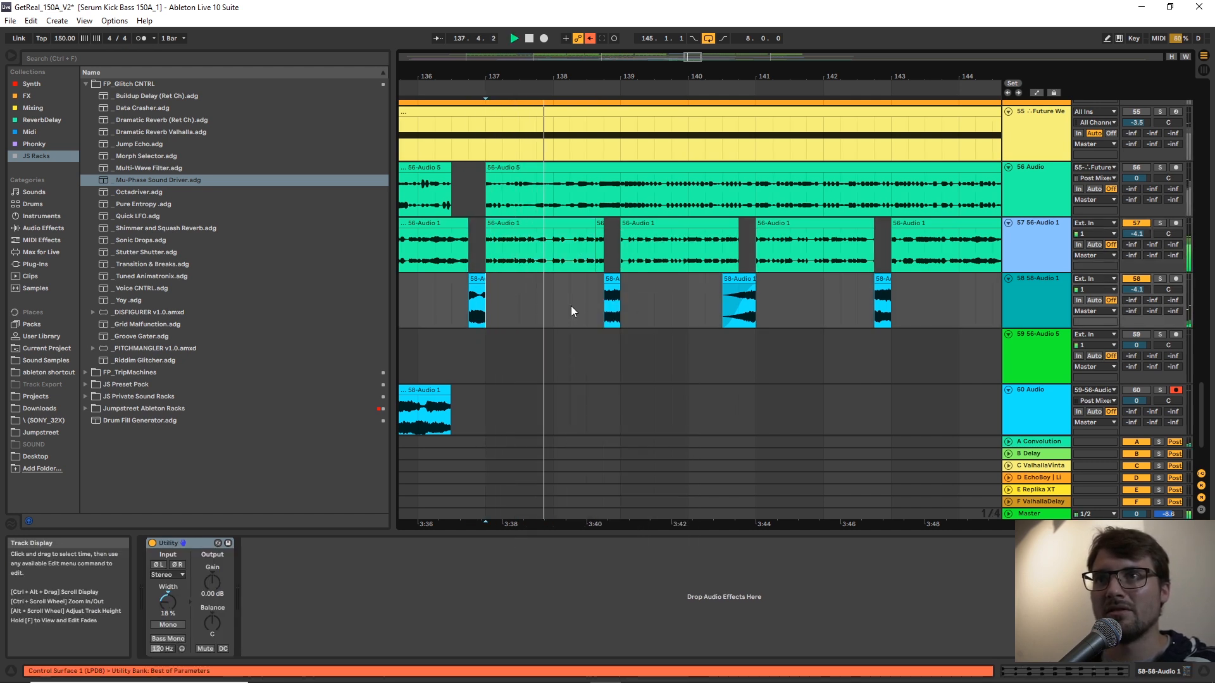
{"action": "left_click", "coordinate": [582, 264]}
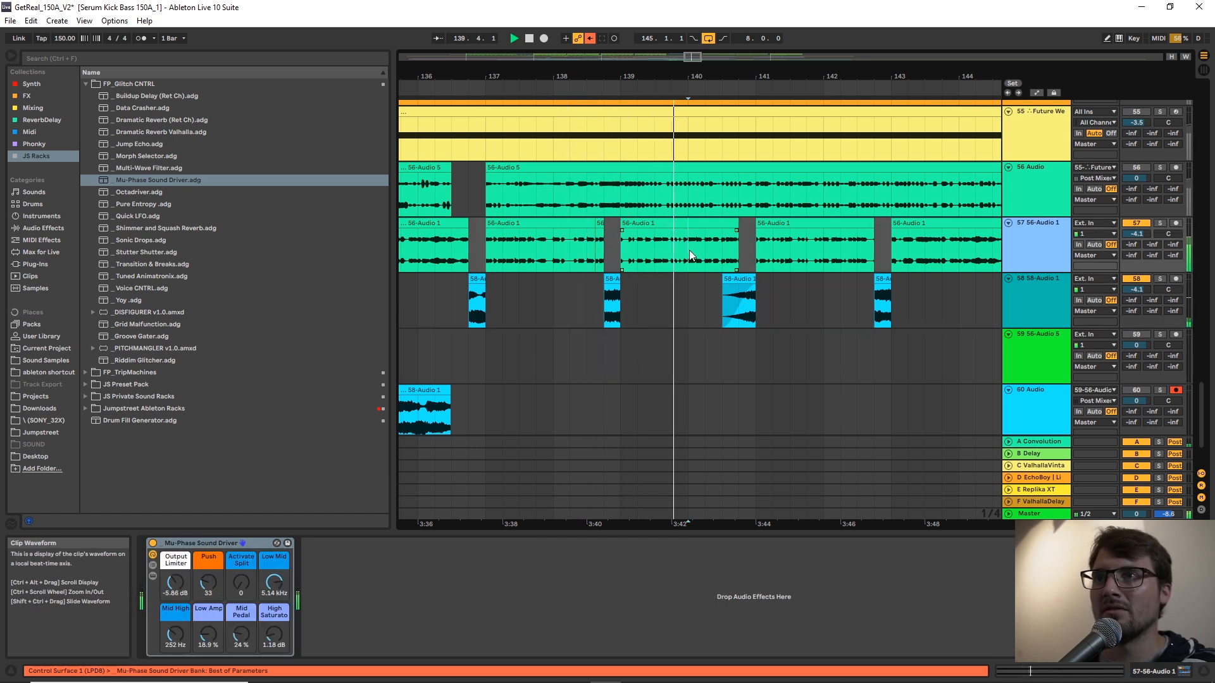
{"action": "left_click_drag", "start_coordinate": [723, 251], "coordinate": [744, 250]}
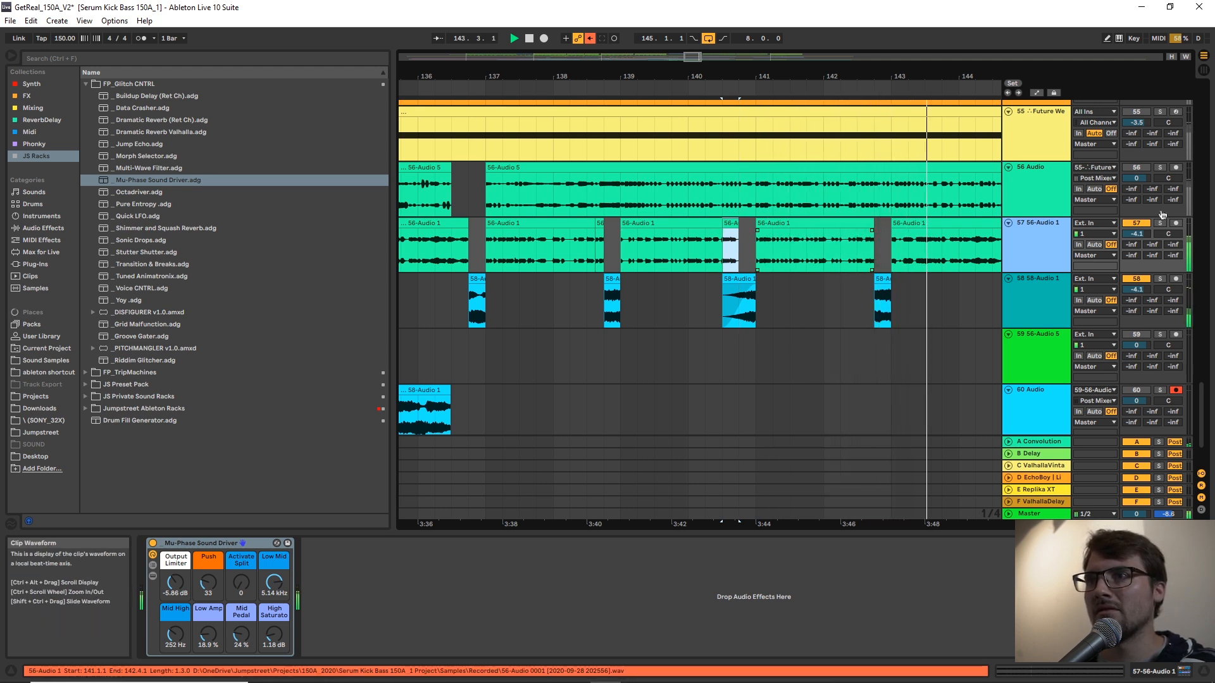
Play the rest of the bass pattern from 141.3.1 up to bar 145 and stop.
{"action": "left_click", "coordinate": [784, 253]}
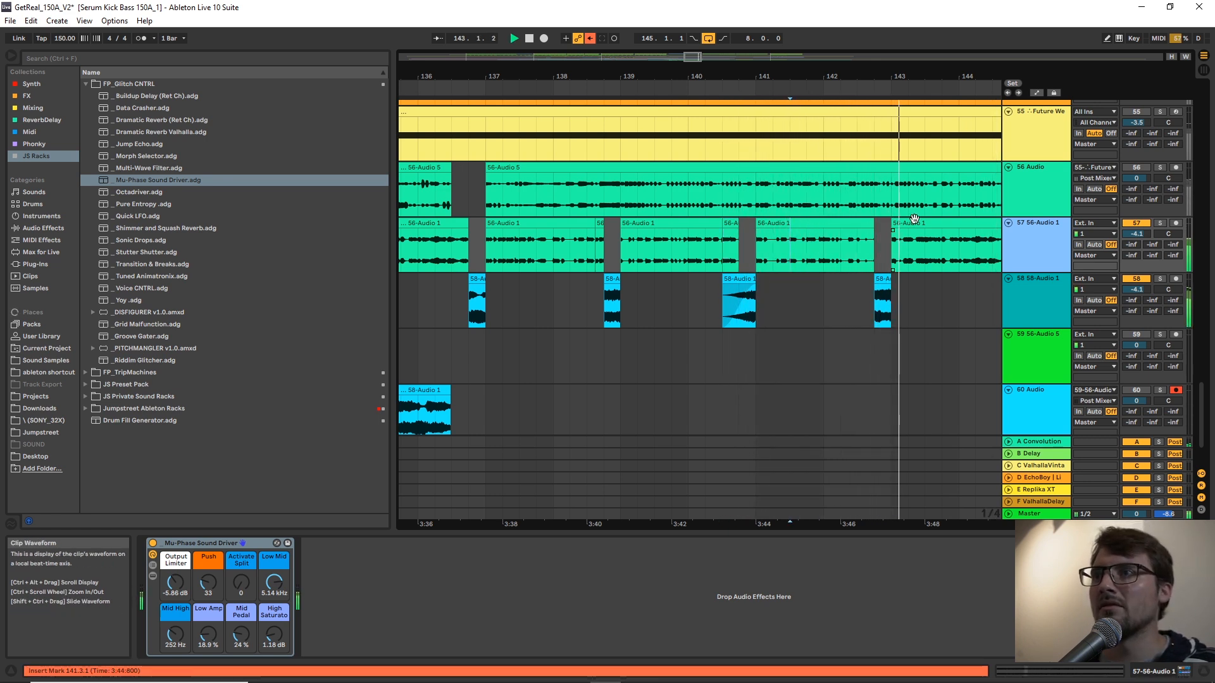
{"action": "left_click_drag", "start_coordinate": [974, 76], "coordinate": [824, 48]}
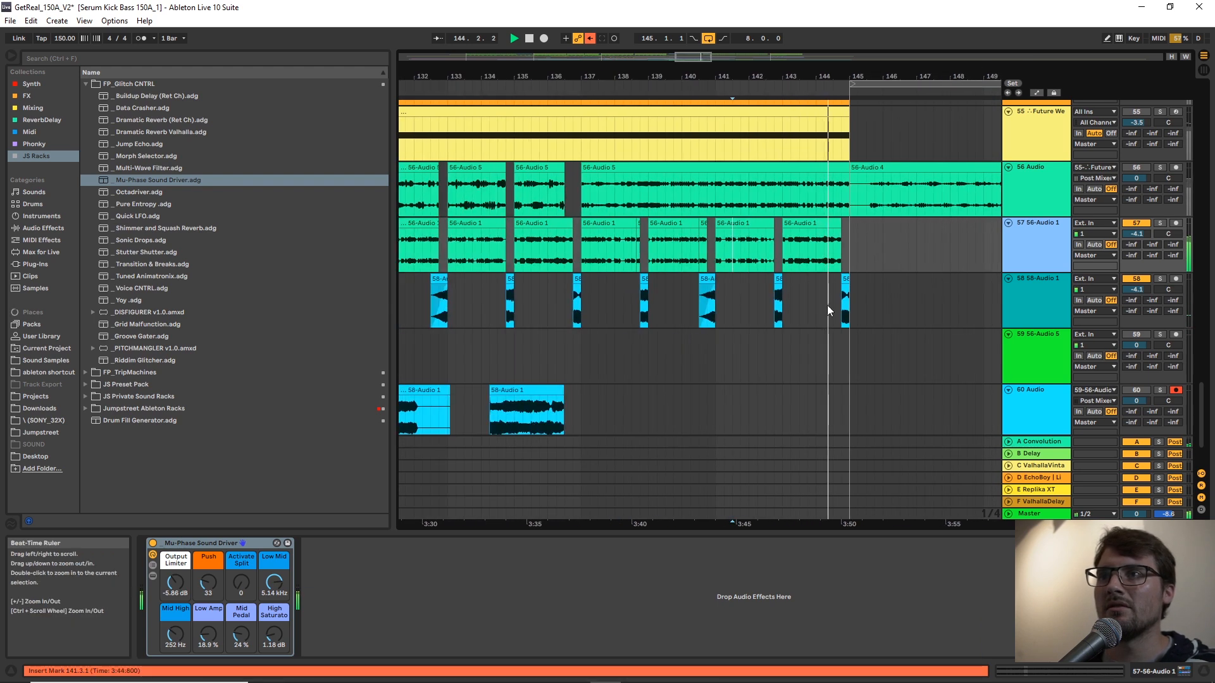
{"action": "left_click", "coordinate": [829, 304]}
{"action": "key", "text": "space"}
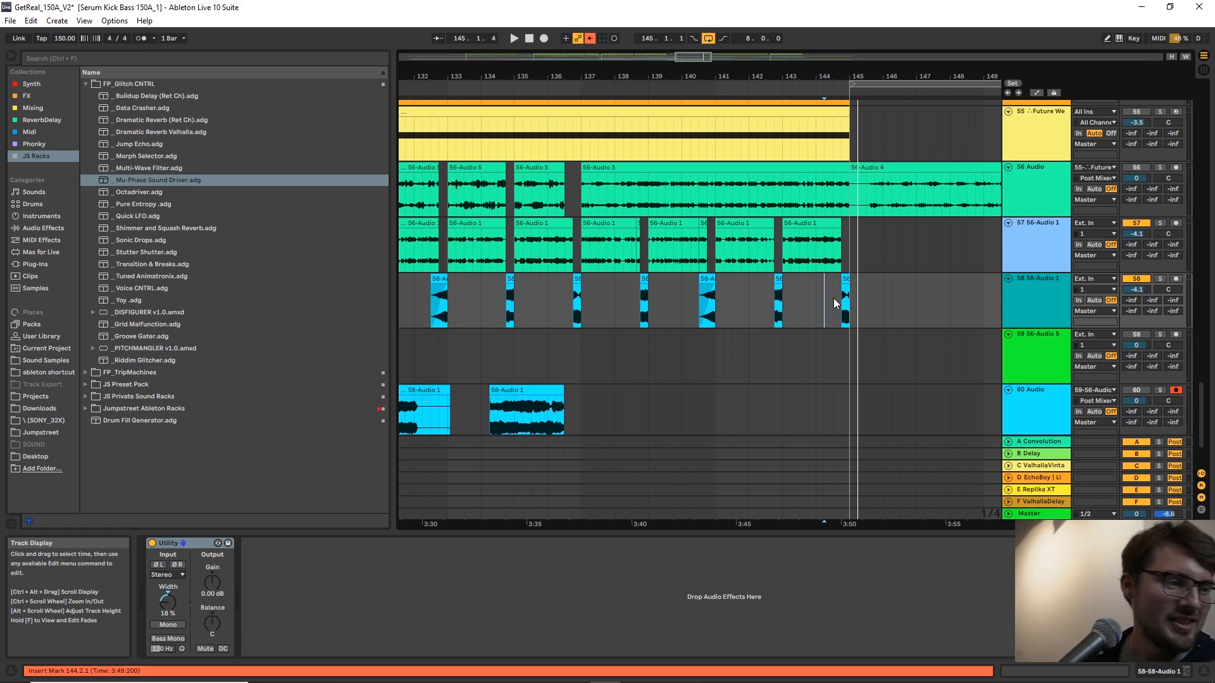
Select the 49-Audio 1 vocal clip ending at bar 127 on the Cardi B track and solo that track.
{"action": "left_click_drag", "start_coordinate": [832, 76], "coordinate": [874, 49]}
{"action": "scroll", "coordinate": [833, 234], "scroll_direction": "up", "scroll_amount": 5}
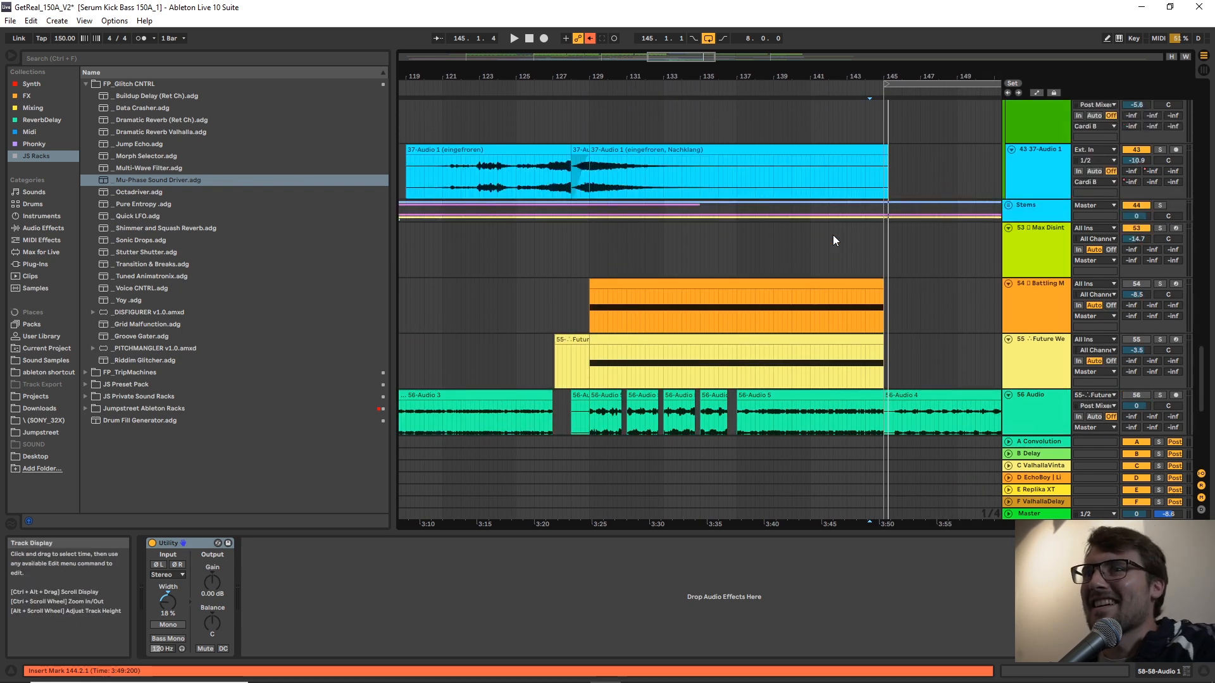
{"action": "scroll", "coordinate": [833, 234], "scroll_direction": "up", "scroll_amount": 3}
{"action": "left_click", "coordinate": [447, 131]}
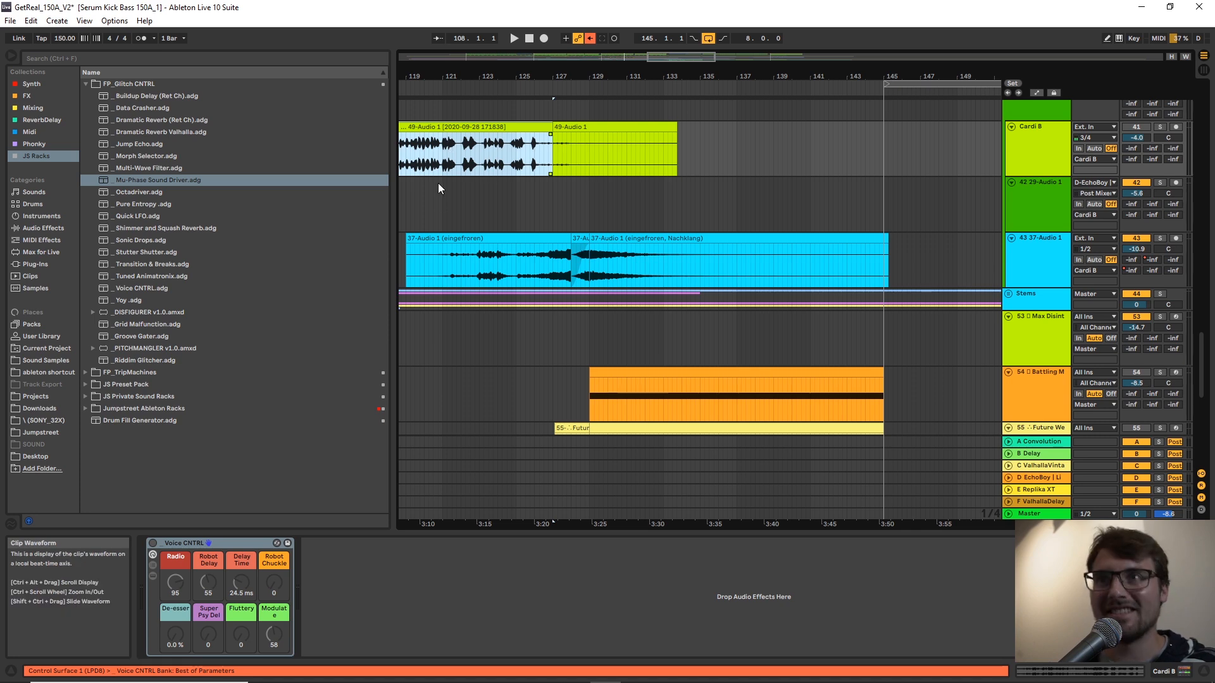
{"action": "key", "text": "s"}
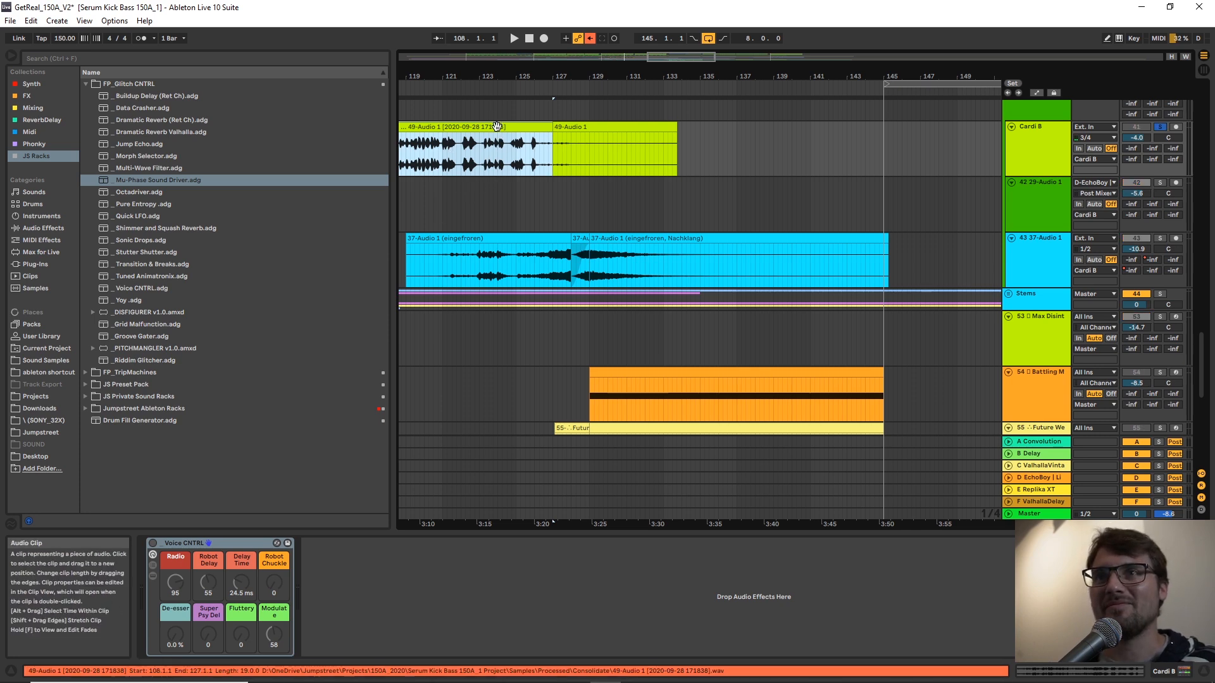
Insert a new audio track directly below track 58.
{"action": "scroll", "coordinate": [658, 262], "scroll_direction": "down", "scroll_amount": 5}
{"action": "scroll", "coordinate": [987, 329], "scroll_direction": "down", "scroll_amount": 1}
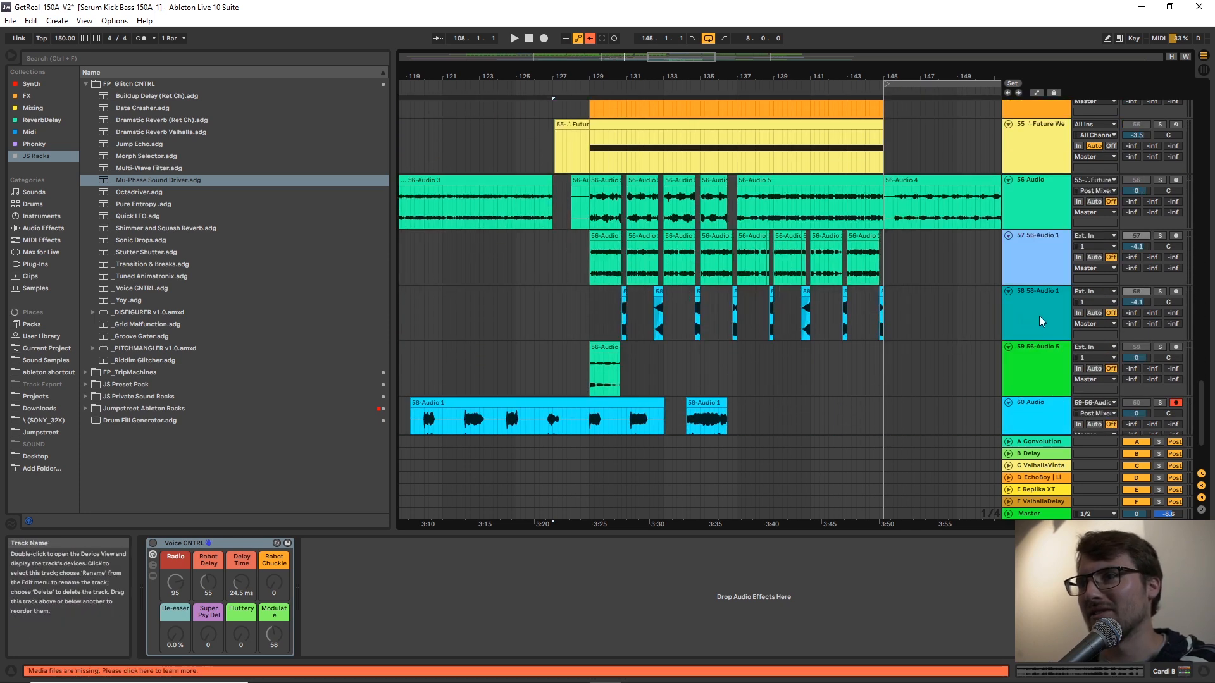
{"action": "right_click", "coordinate": [1039, 316]}
{"action": "left_click", "coordinate": [822, 337]}
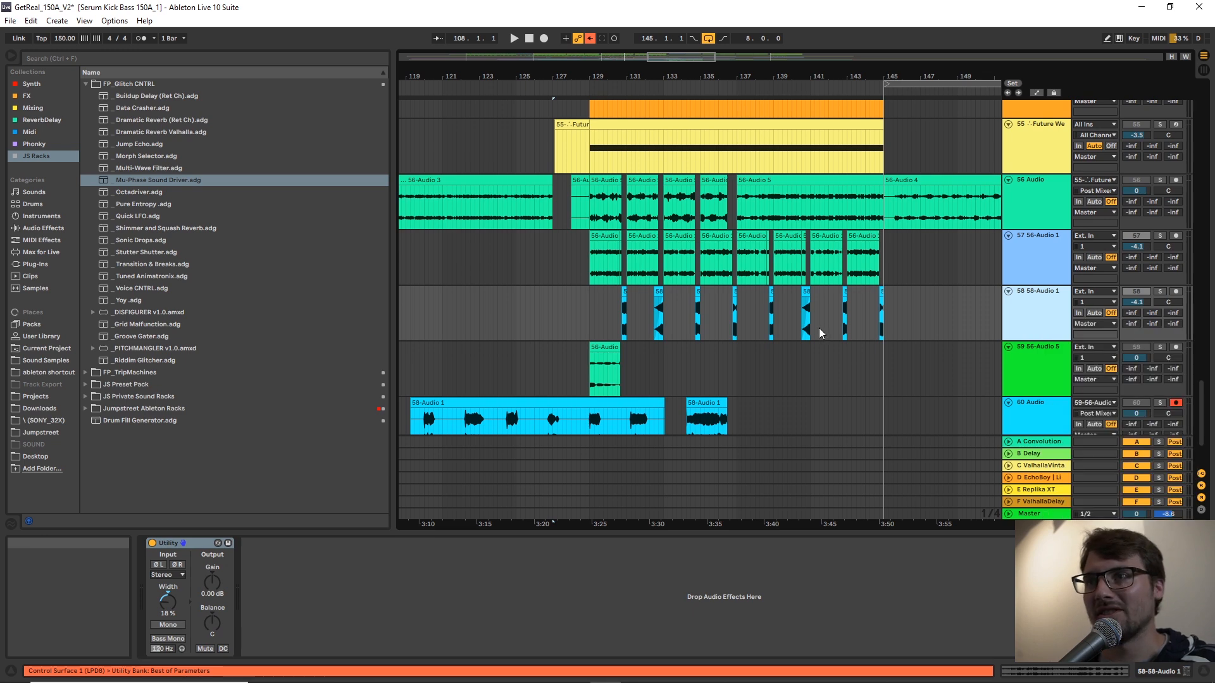
{"action": "key", "text": "ctrl+t"}
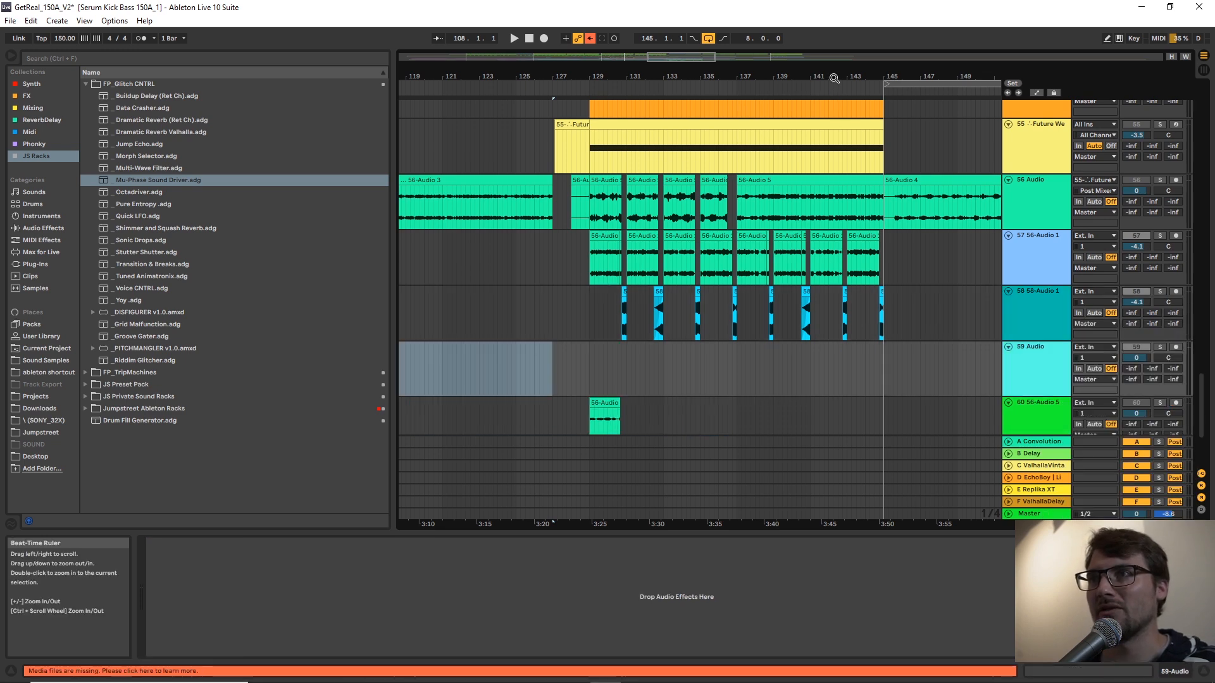
Paste the 49-Audio 1 vocal clip at 129.1.1 on the new track 59 and solo that track.
{"action": "left_click_drag", "start_coordinate": [834, 76], "coordinate": [834, 113]}
{"action": "left_click", "coordinate": [430, 358]}
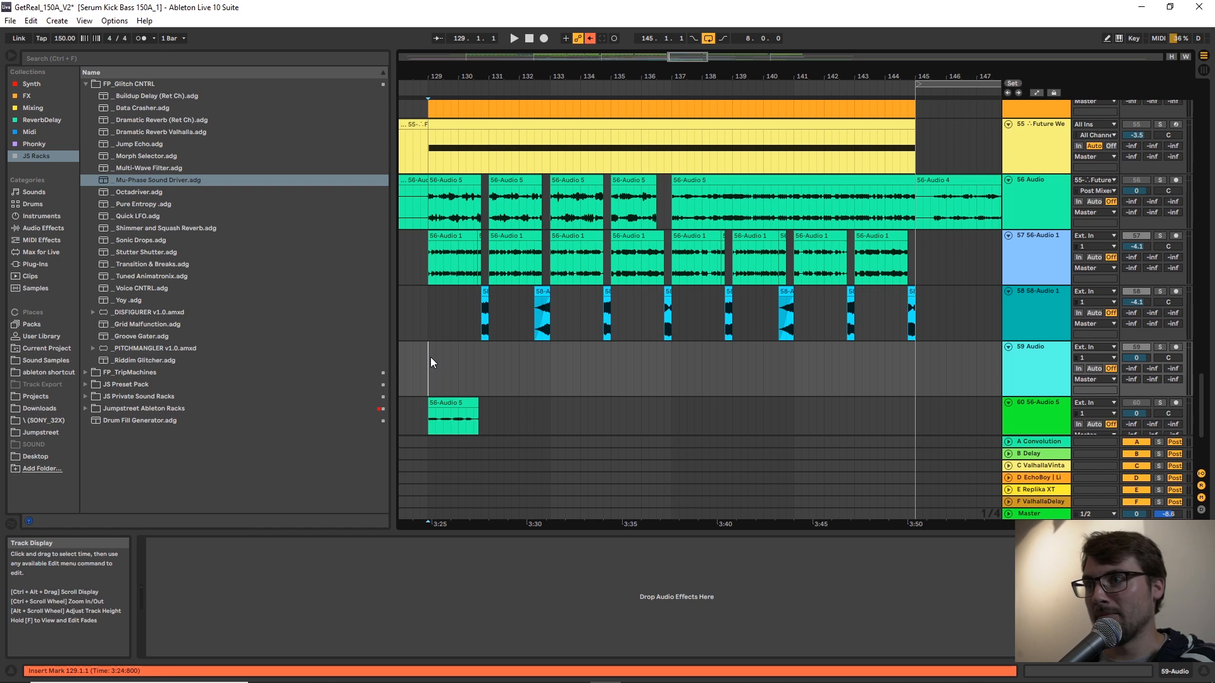
{"action": "key", "text": "ctrl+v"}
{"action": "left_click", "coordinate": [1044, 378]}
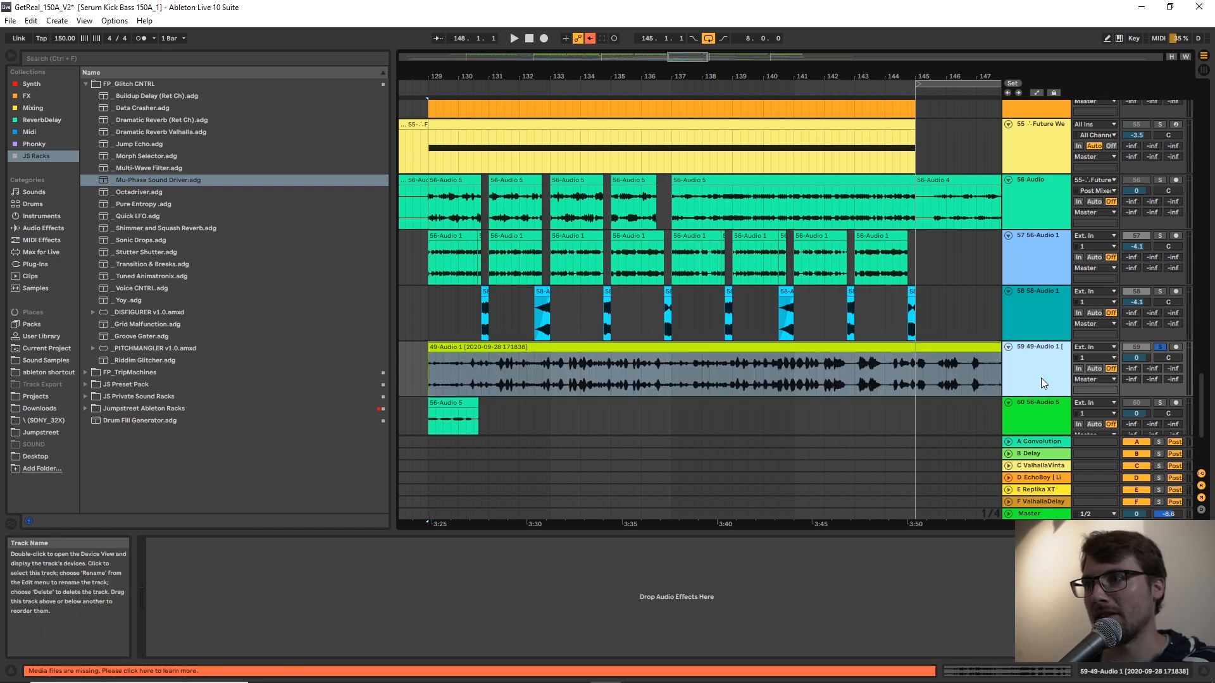
Play the soloed vocal clip on track 59 from 129.1.1 to find where the first phrase ends.
{"action": "key", "text": "space"}
{"action": "left_click_drag", "start_coordinate": [734, 84], "coordinate": [658, 68]}
{"action": "left_click", "coordinate": [506, 367]}
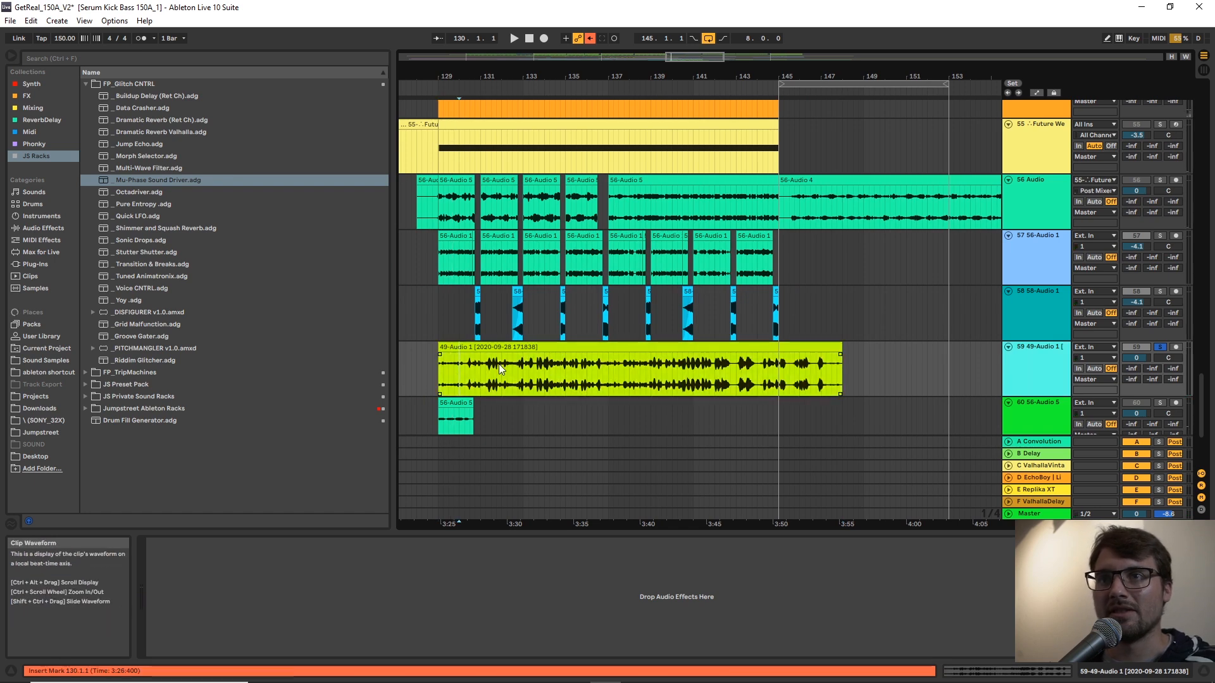
{"action": "left_click", "coordinate": [438, 365]}
{"action": "key", "text": "space"}
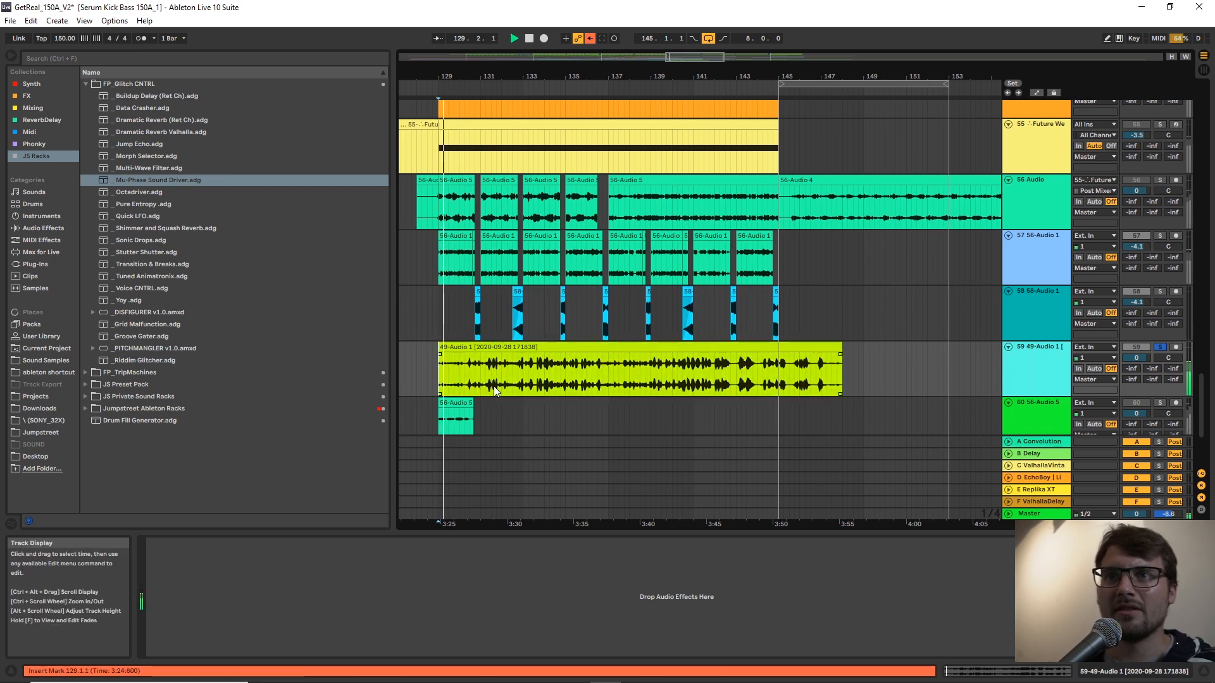
{"action": "left_click_drag", "start_coordinate": [486, 77], "coordinate": [655, 104]}
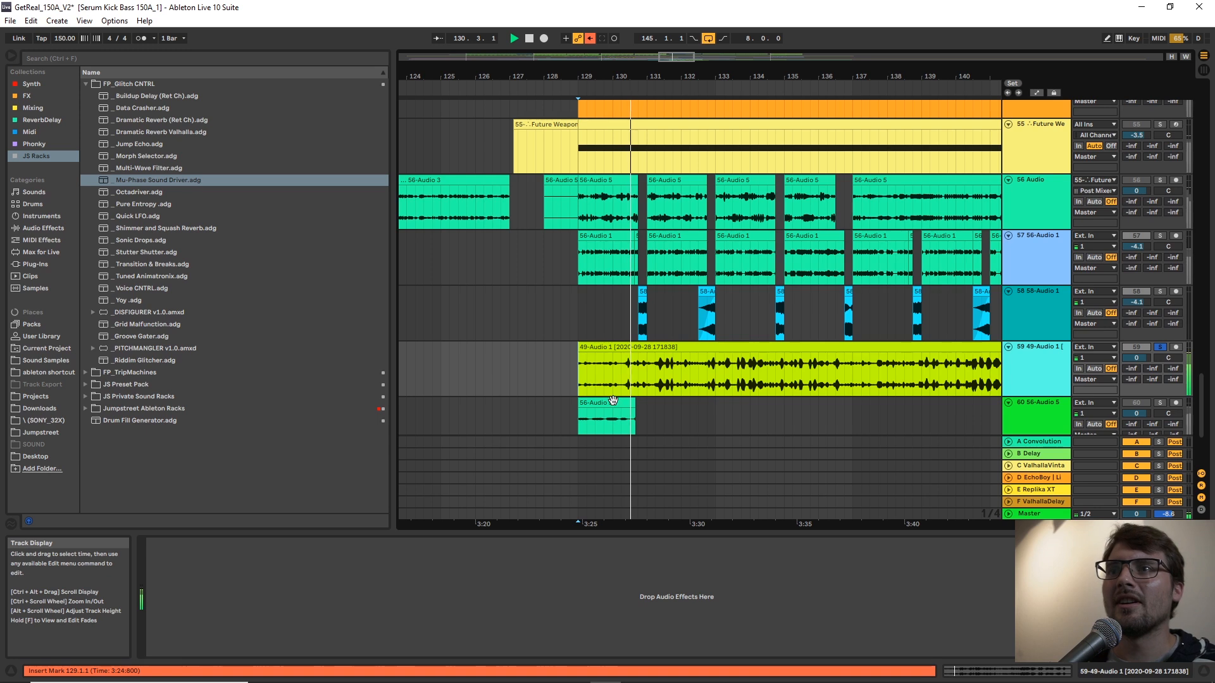
{"action": "left_click", "coordinate": [678, 370]}
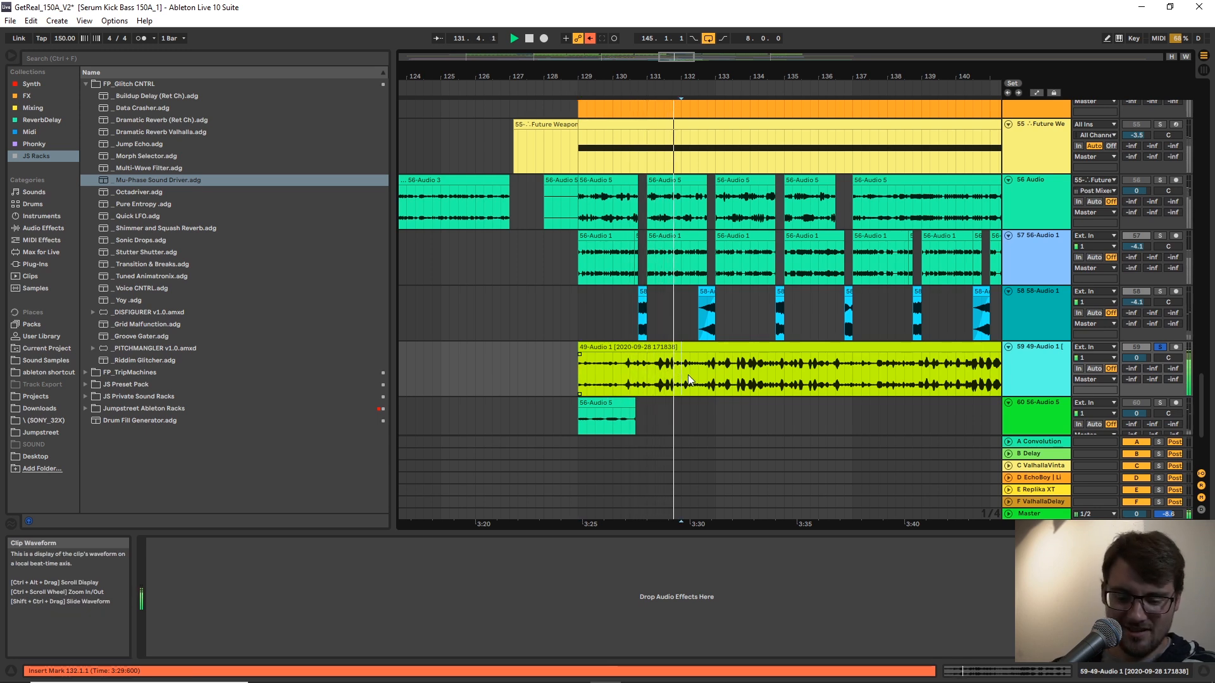
Split the track 59 vocal clip at 133.1.1 and move the remaining part to 155.2.1, keeping the first four bars selected.
{"action": "left_click", "coordinate": [717, 375]}
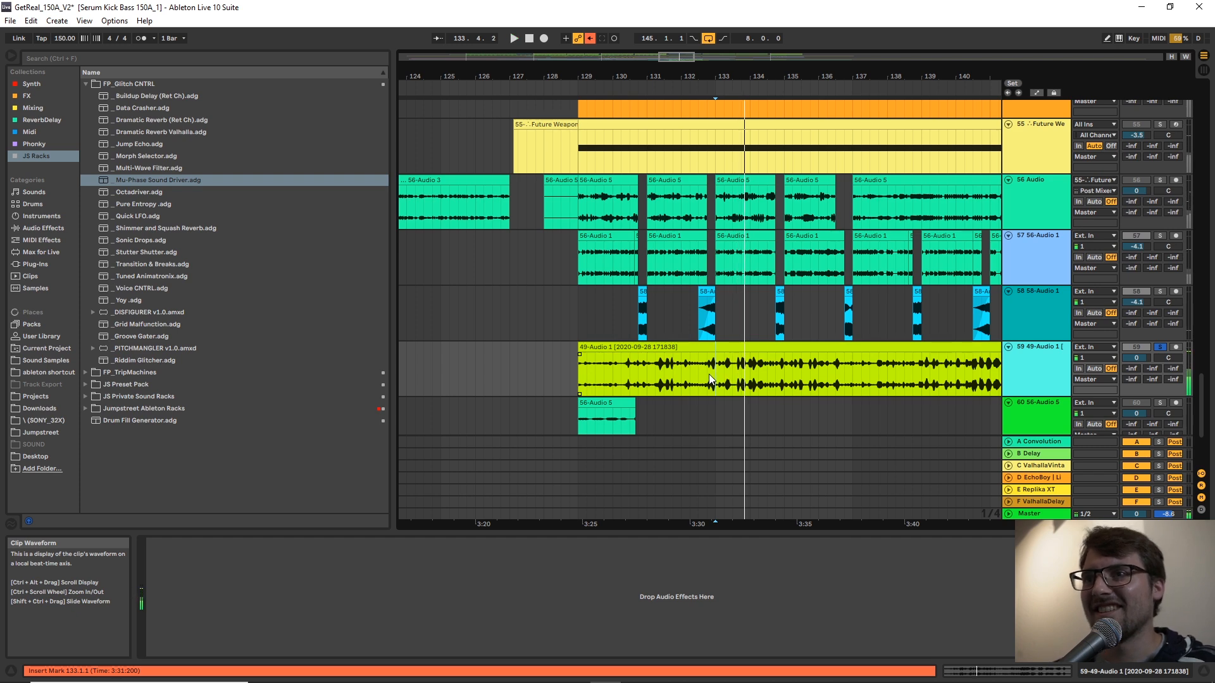
{"action": "key", "text": "ctrl+e"}
{"action": "left_click", "coordinate": [727, 347]}
{"action": "left_click_drag", "start_coordinate": [888, 75], "coordinate": [658, 50]}
{"action": "left_click_drag", "start_coordinate": [628, 360], "coordinate": [910, 361]}
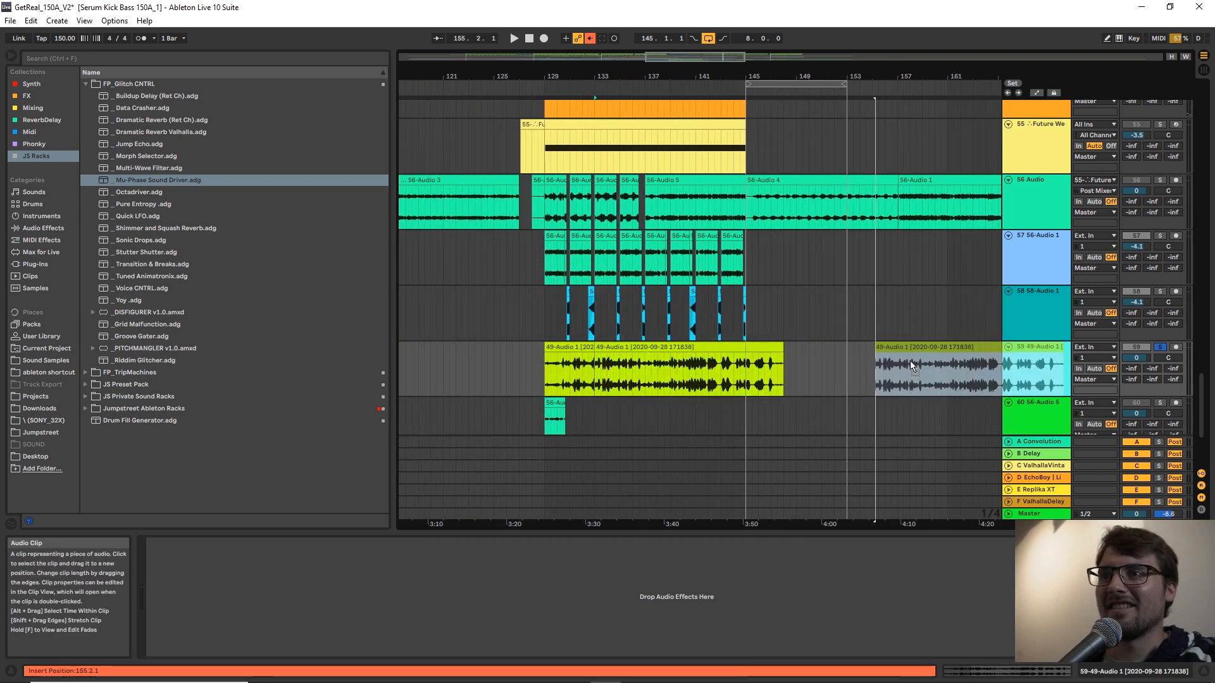
{"action": "left_click", "coordinate": [592, 348]}
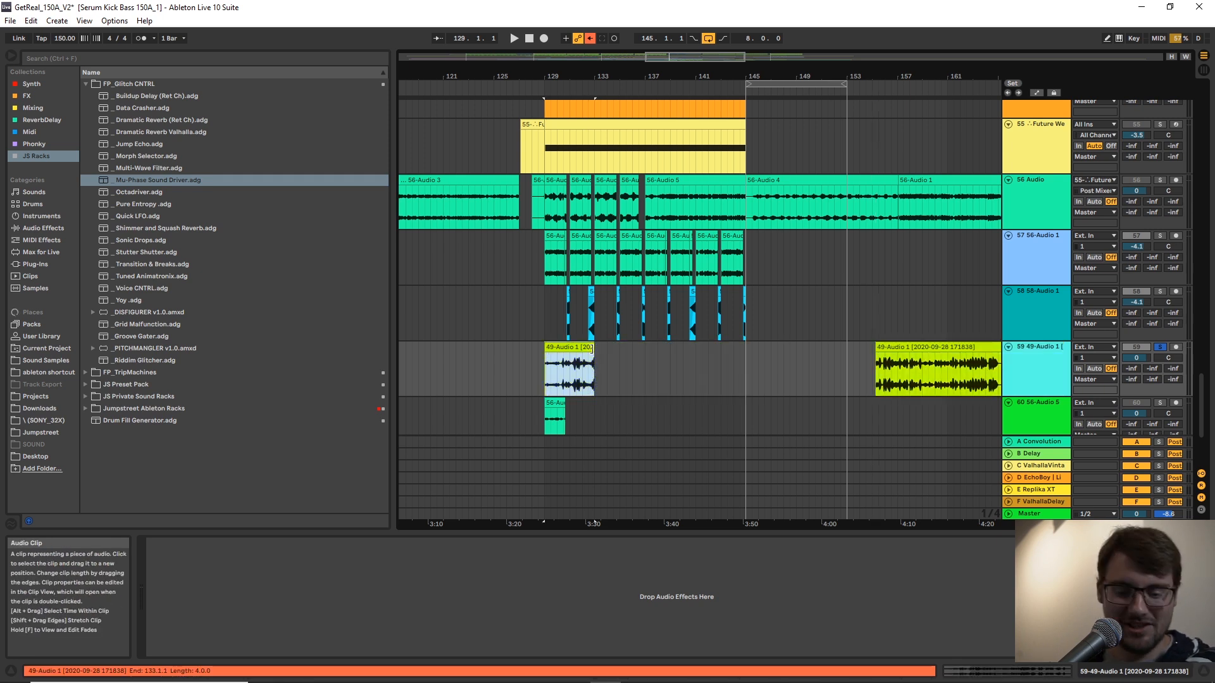
Time-stretch the four-bar vocal clip on track 59 so it ends at 154.3.1, and play it from its start.
{"action": "left_click_drag", "start_coordinate": [654, 351], "coordinate": [865, 349]}
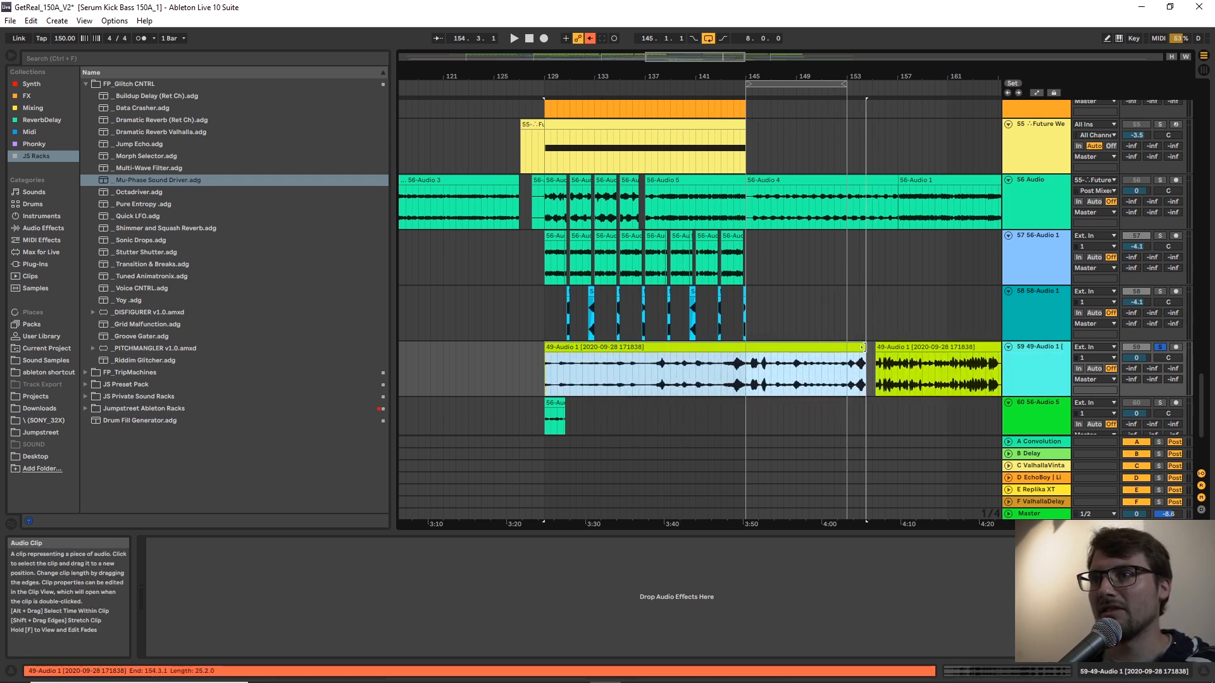
{"action": "left_click", "coordinate": [598, 348]}
{"action": "left_click", "coordinate": [598, 348]}
{"action": "key", "text": "space"}
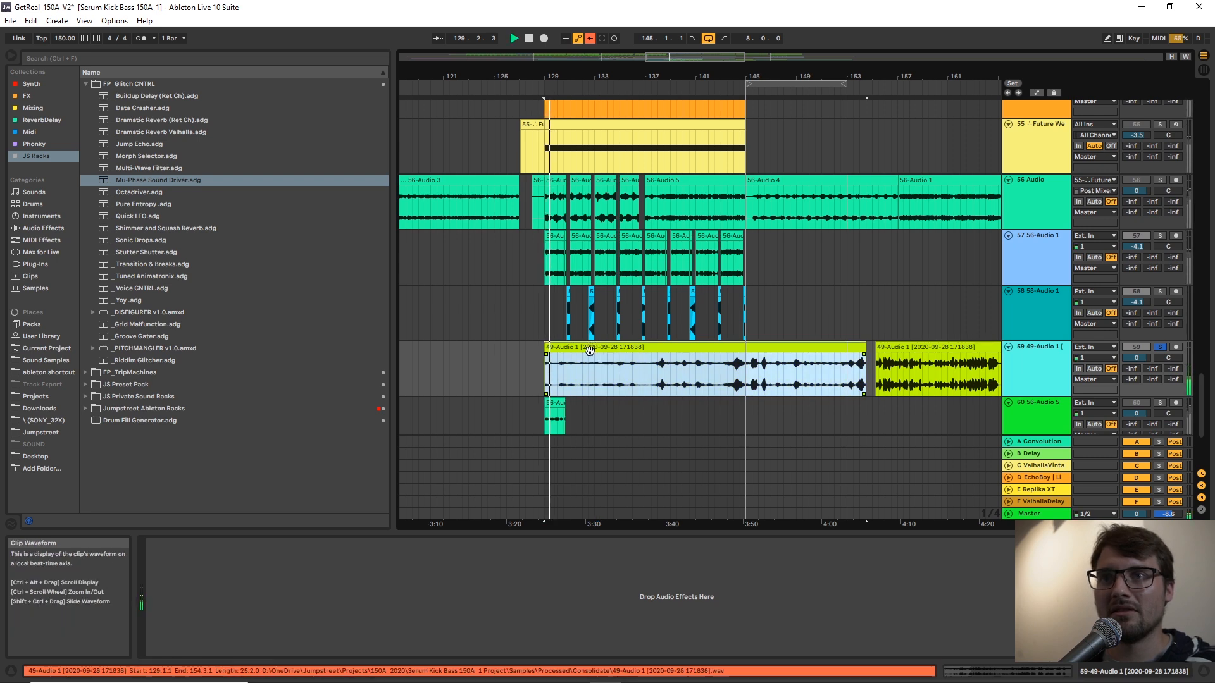
Change the stretched vocal clip's warp mode to Texture, and return to track 59's device chain.
{"action": "double_click", "coordinate": [583, 347]}
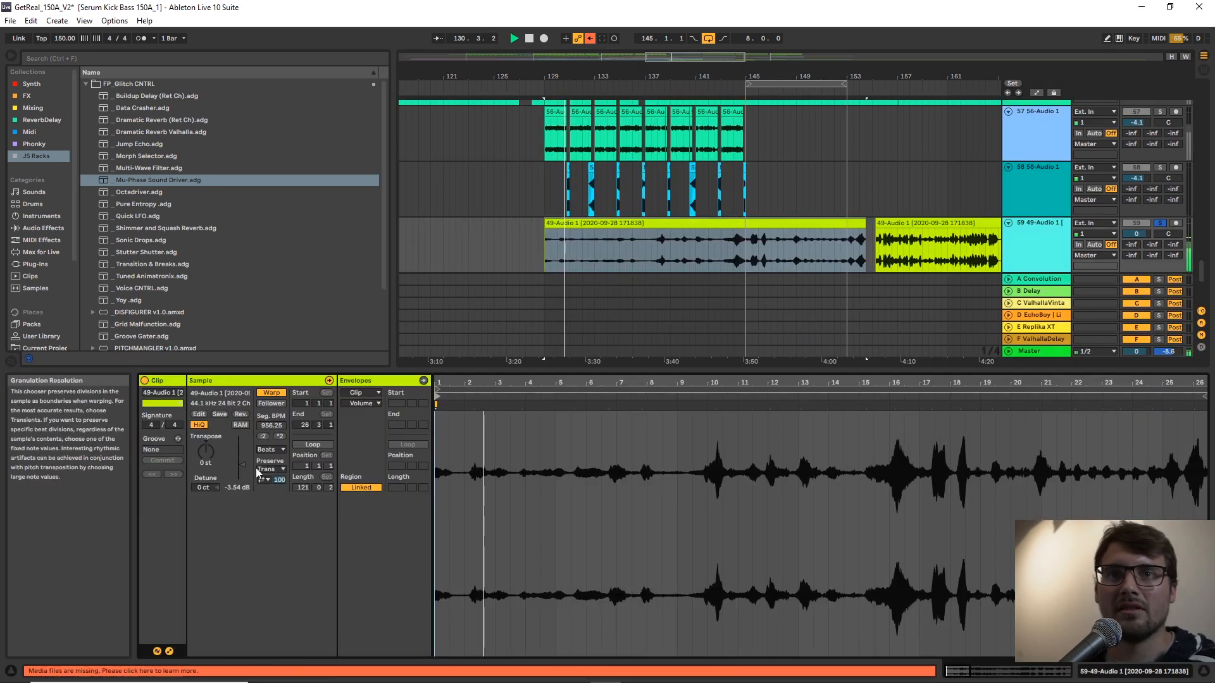
{"action": "left_click", "coordinate": [277, 450]}
{"action": "left_click", "coordinate": [272, 478]}
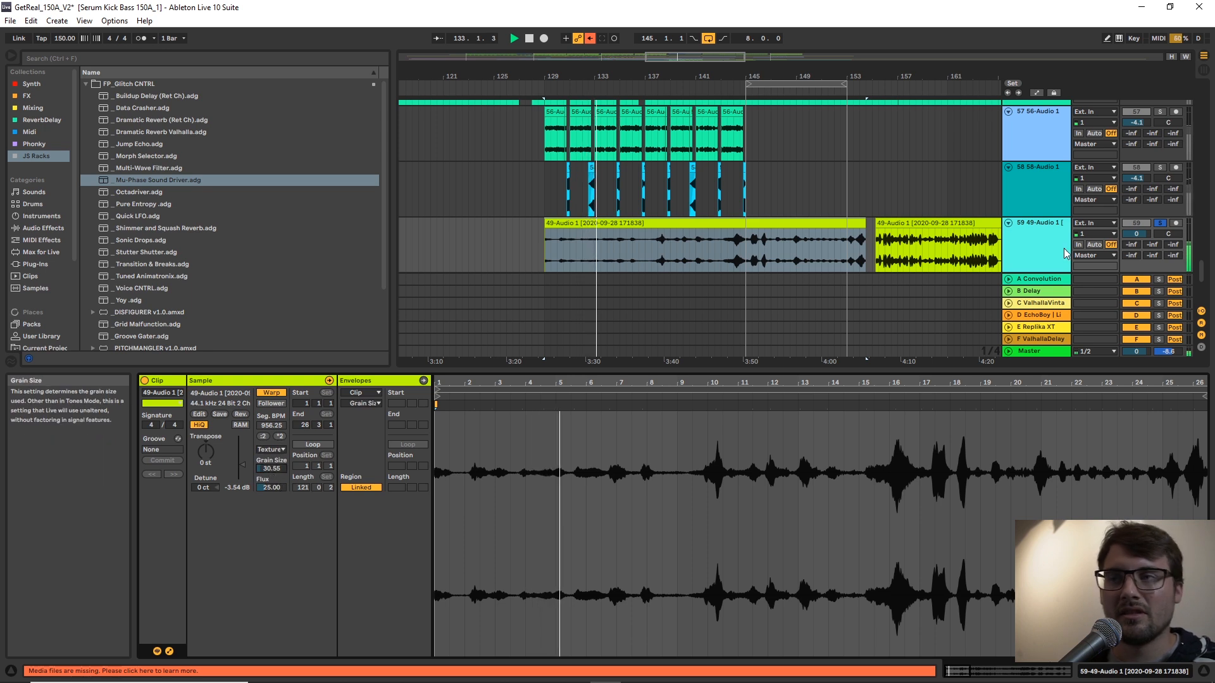
{"action": "left_click", "coordinate": [1016, 235]}
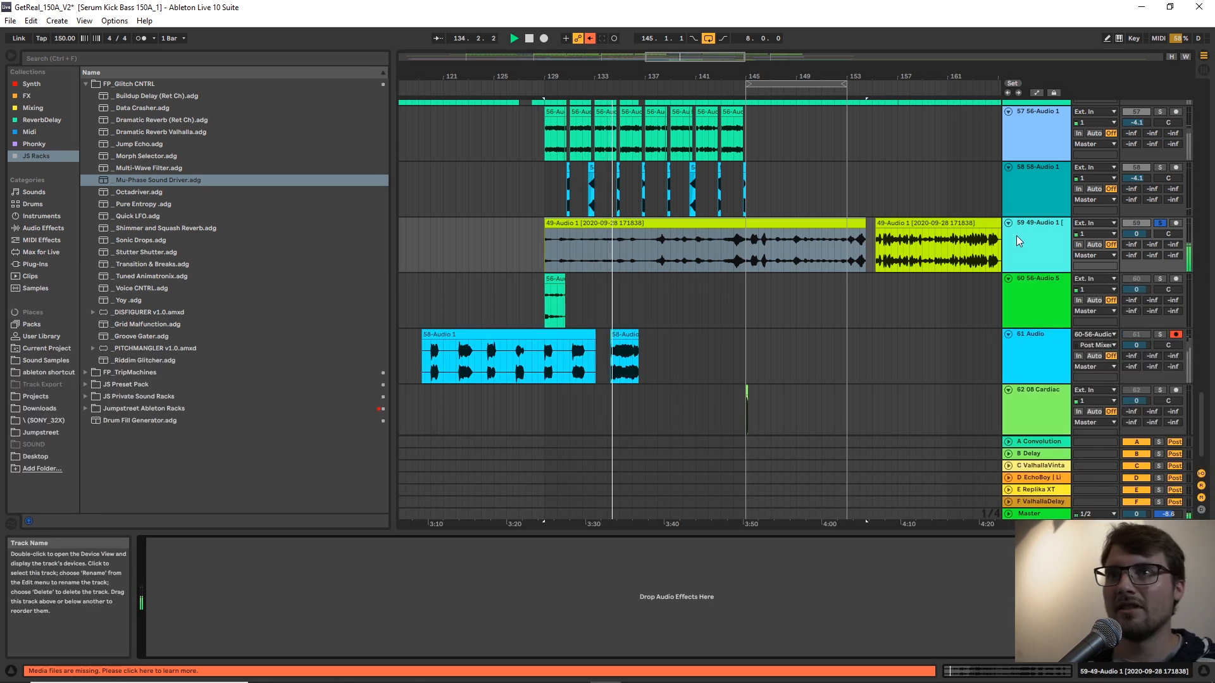
Stop playback and load the Mu-Phase Sound Driver rack onto the track 59 vocal.
{"action": "left_click_drag", "start_coordinate": [604, 74], "coordinate": [603, 95]}
{"action": "left_click", "coordinate": [585, 245]}
{"action": "key", "text": "space"}
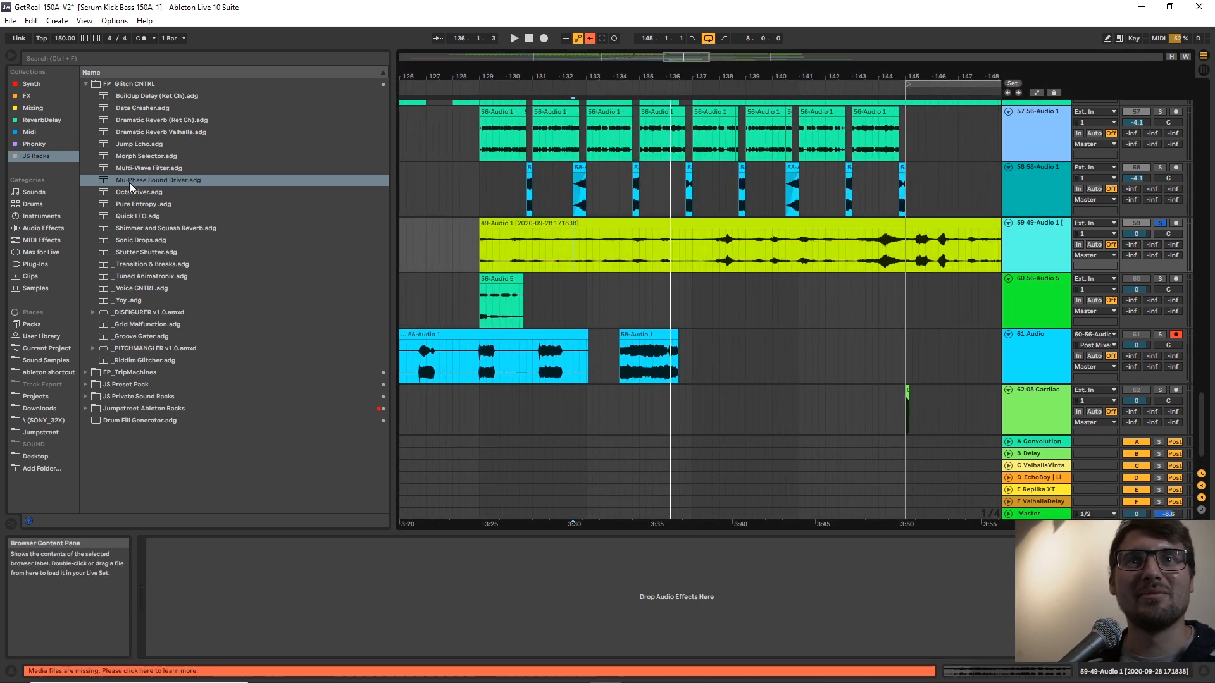
{"action": "left_click_drag", "start_coordinate": [129, 181], "coordinate": [601, 242]}
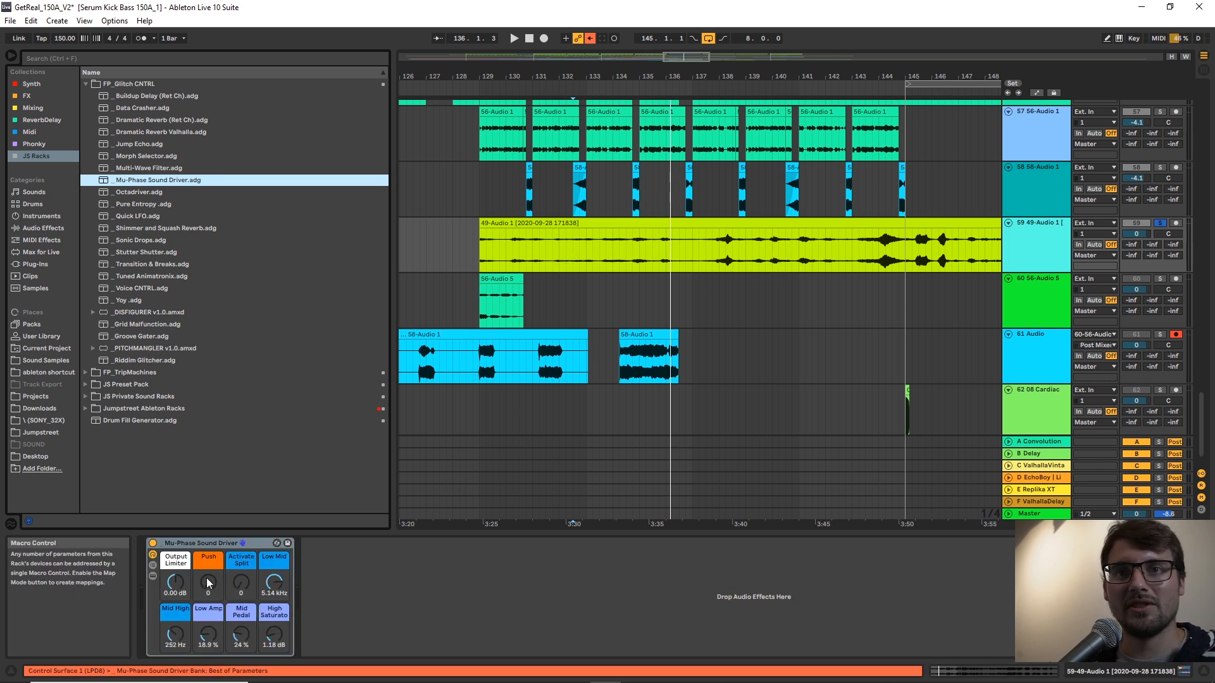
Set Mu-Phase Sound Driver's Push to 51 and its Output Limiter to -11.1 dB while auditioning the vocal.
{"action": "left_click_drag", "start_coordinate": [206, 586], "coordinate": [207, 574]}
{"action": "key", "text": "space"}
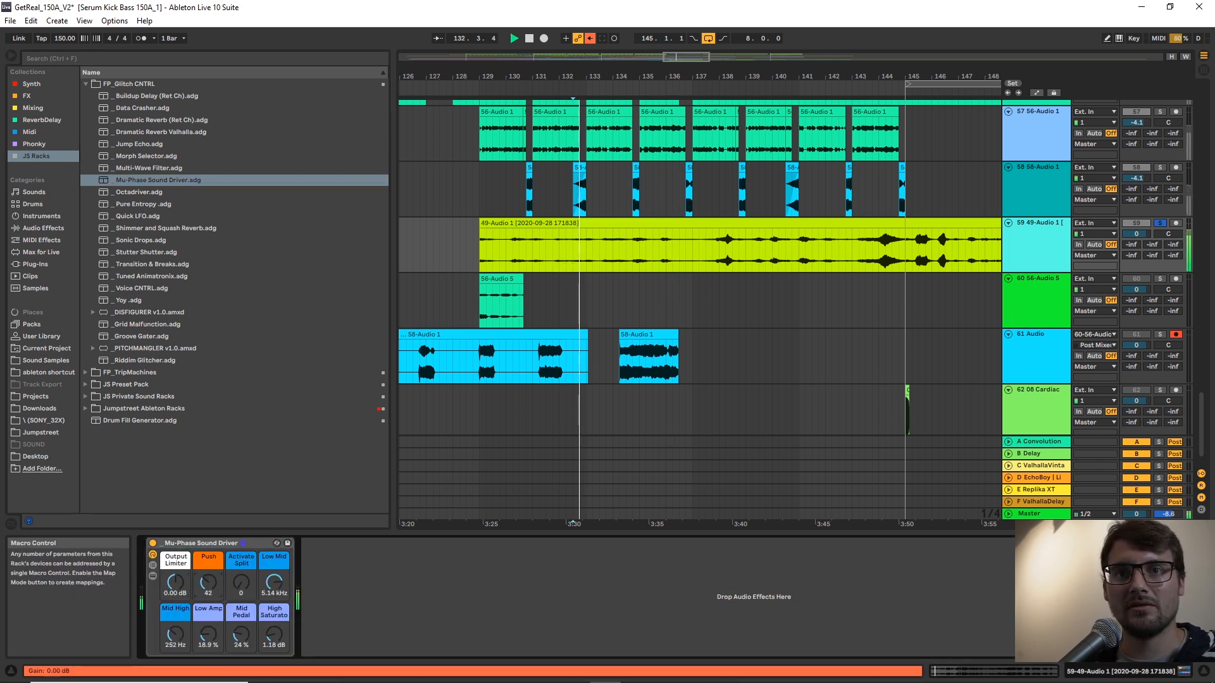
{"action": "left_click_drag", "start_coordinate": [177, 582], "coordinate": [205, 576]}
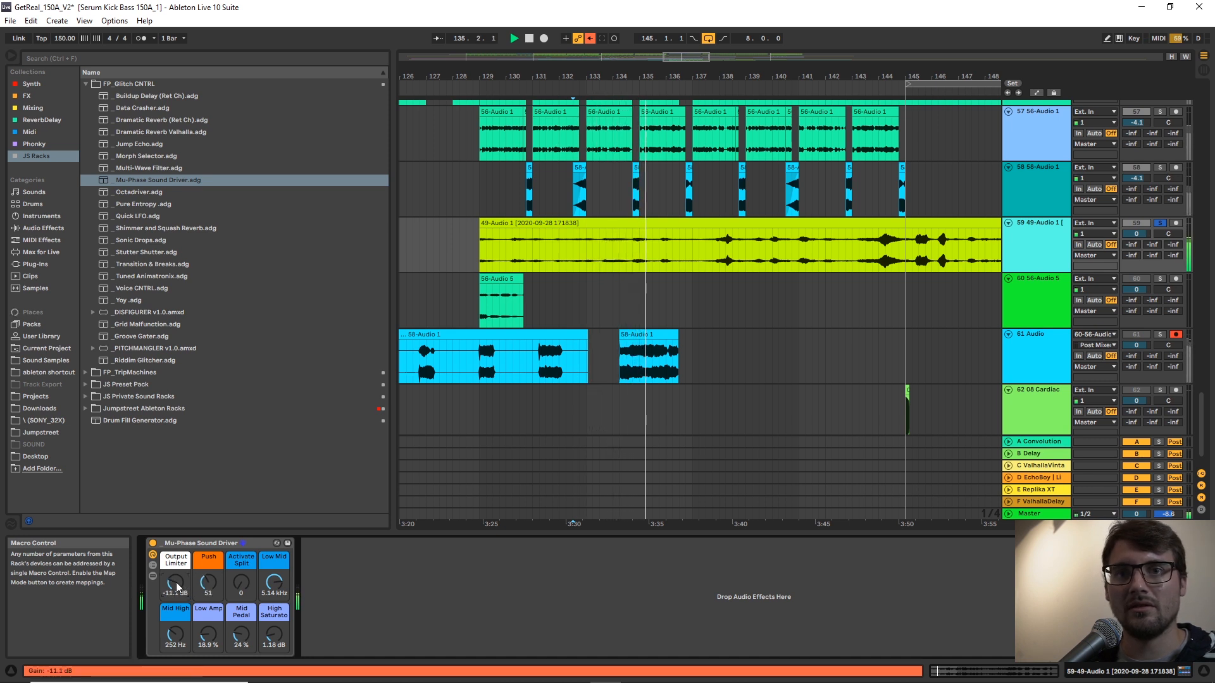
{"action": "left_click", "coordinate": [761, 221]}
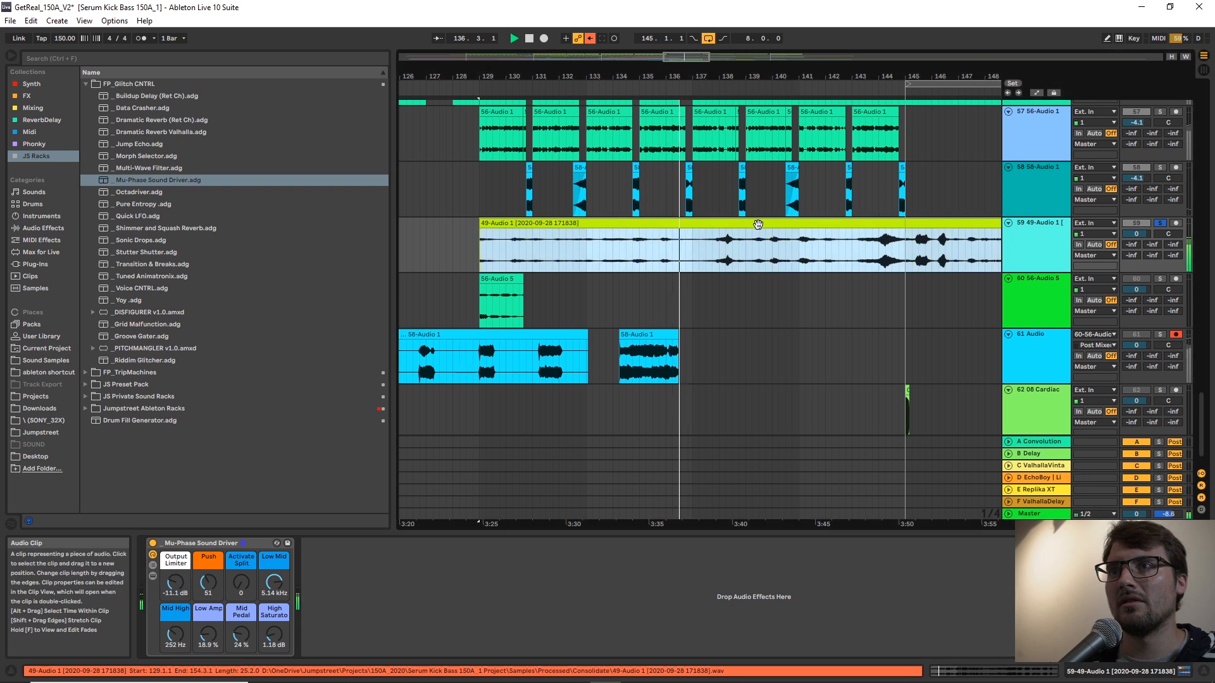
{"action": "key", "text": "space"}
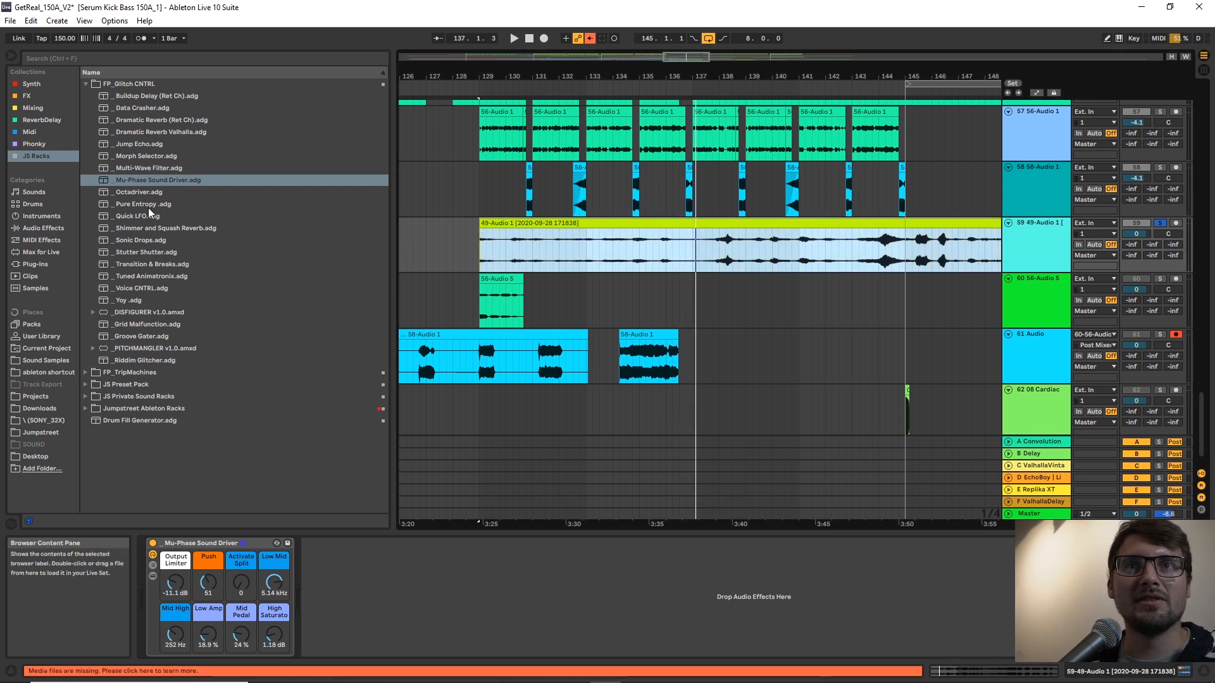
Insert PITCHMANGLER v1.0 before Mu-Phase Sound Driver, set it to Linked mode, and audition different master pitch shifts on the vocal.
{"action": "left_click_drag", "start_coordinate": [134, 346], "coordinate": [155, 571]}
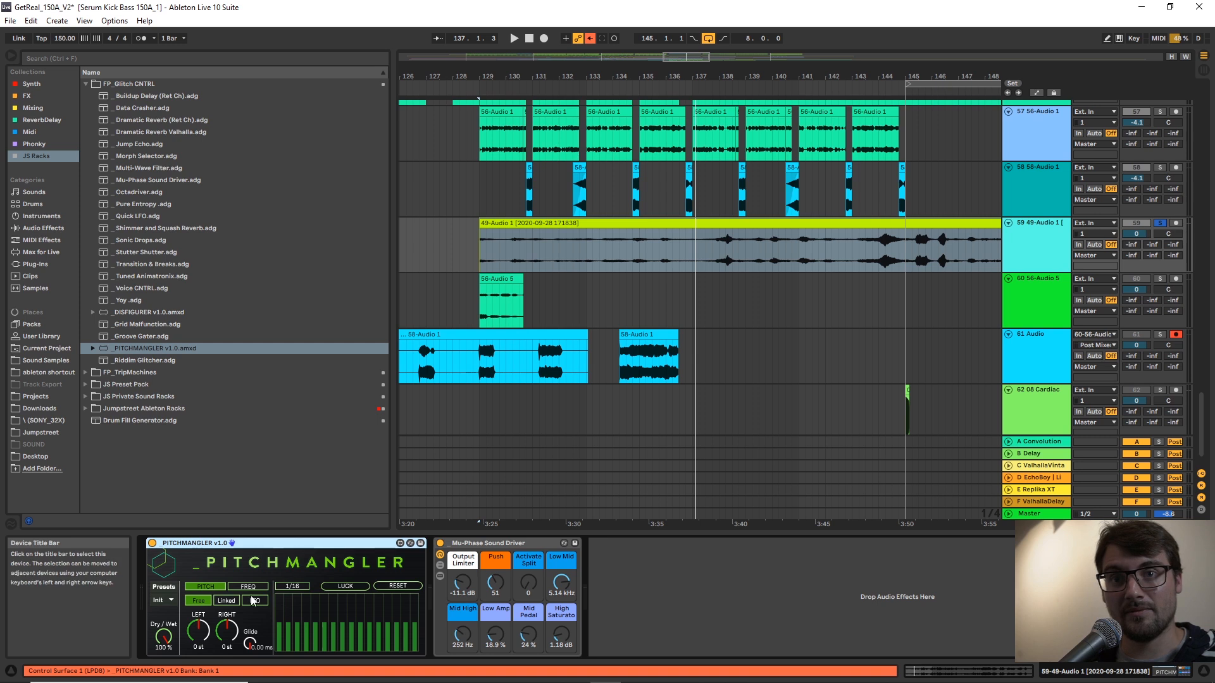
{"action": "left_click", "coordinate": [248, 600]}
{"action": "left_click", "coordinate": [225, 601]}
{"action": "key", "text": "space"}
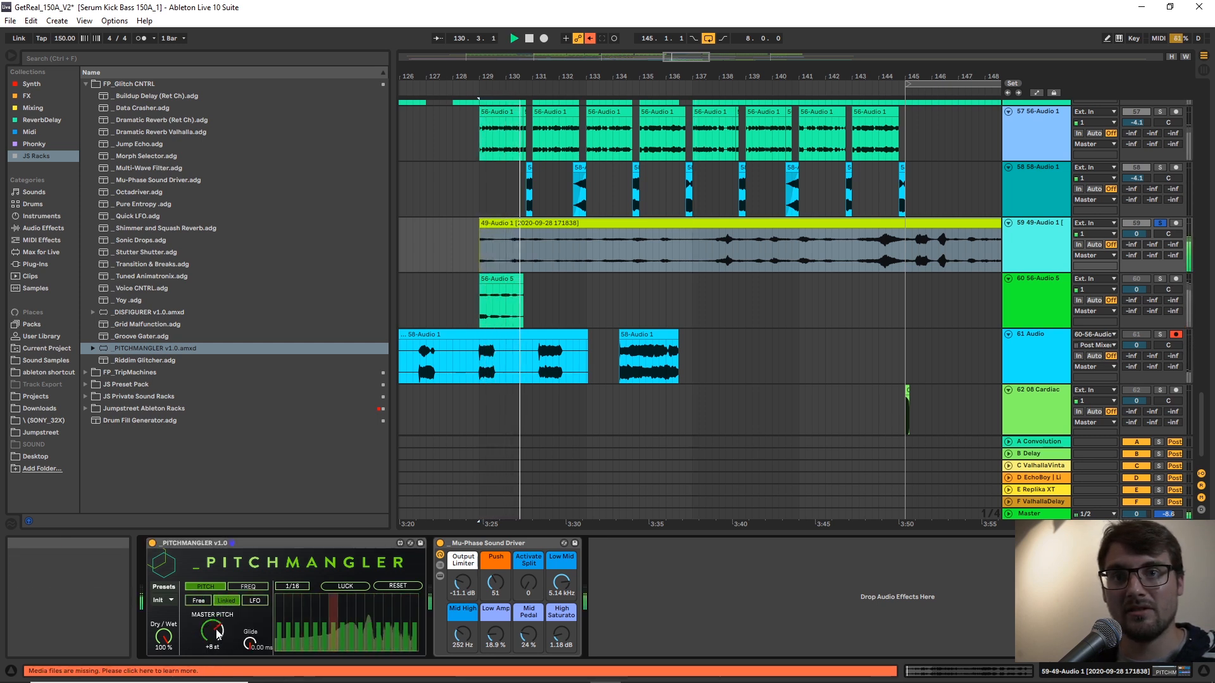
{"action": "left_click_drag", "start_coordinate": [213, 631], "coordinate": [213, 650]}
{"action": "left_click_drag", "start_coordinate": [830, 77], "coordinate": [782, 71]}
{"action": "mouse_move", "coordinate": [212, 631]}
{"action": "left_mouse_down"}
{"action": "mouse_move", "coordinate": [218, 648]}
{"action": "mouse_move", "coordinate": [217, 618]}
{"action": "left_mouse_up"}
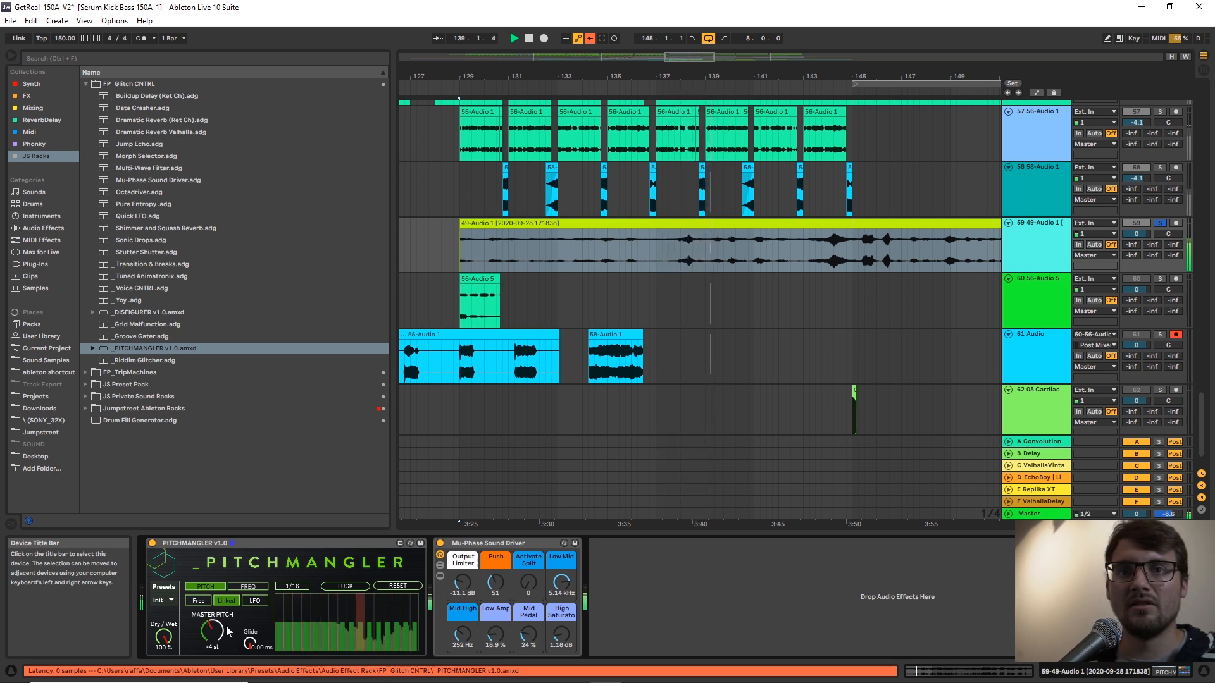
Switch PITCHMANGLER to LFO mode with a rate of 0.16 Hz, depth of +9 st and offset of -11 %.
{"action": "left_click", "coordinate": [254, 601]}
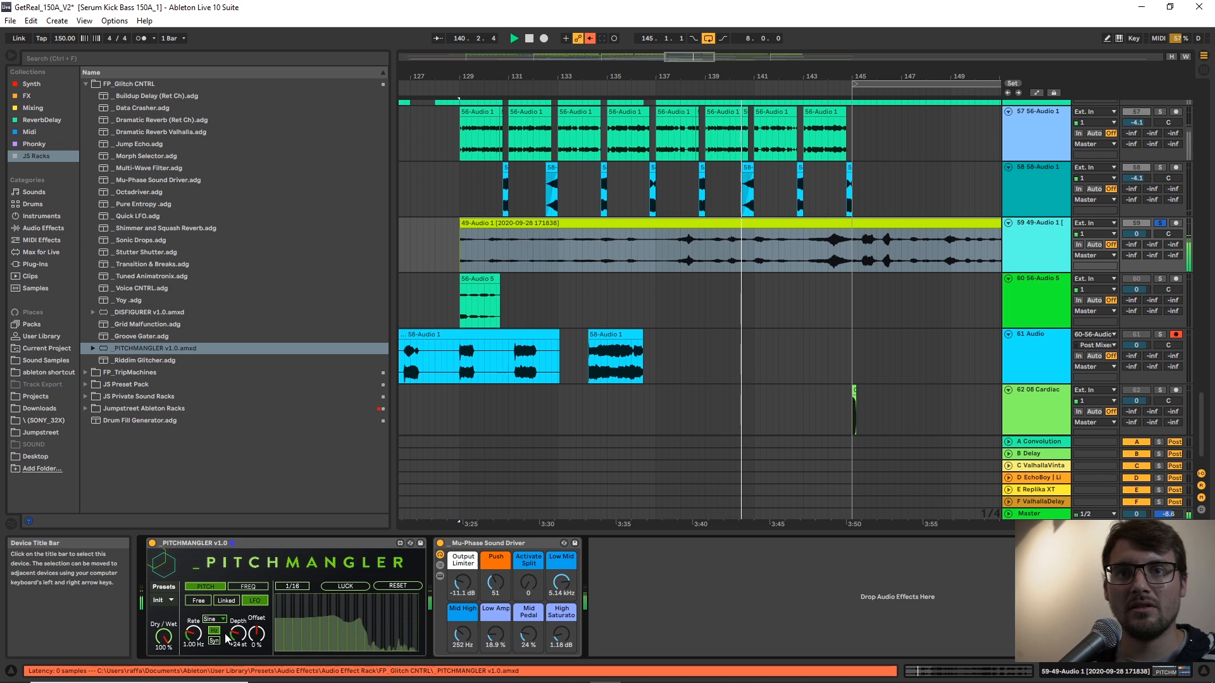
{"action": "left_click_drag", "start_coordinate": [256, 634], "coordinate": [193, 645]}
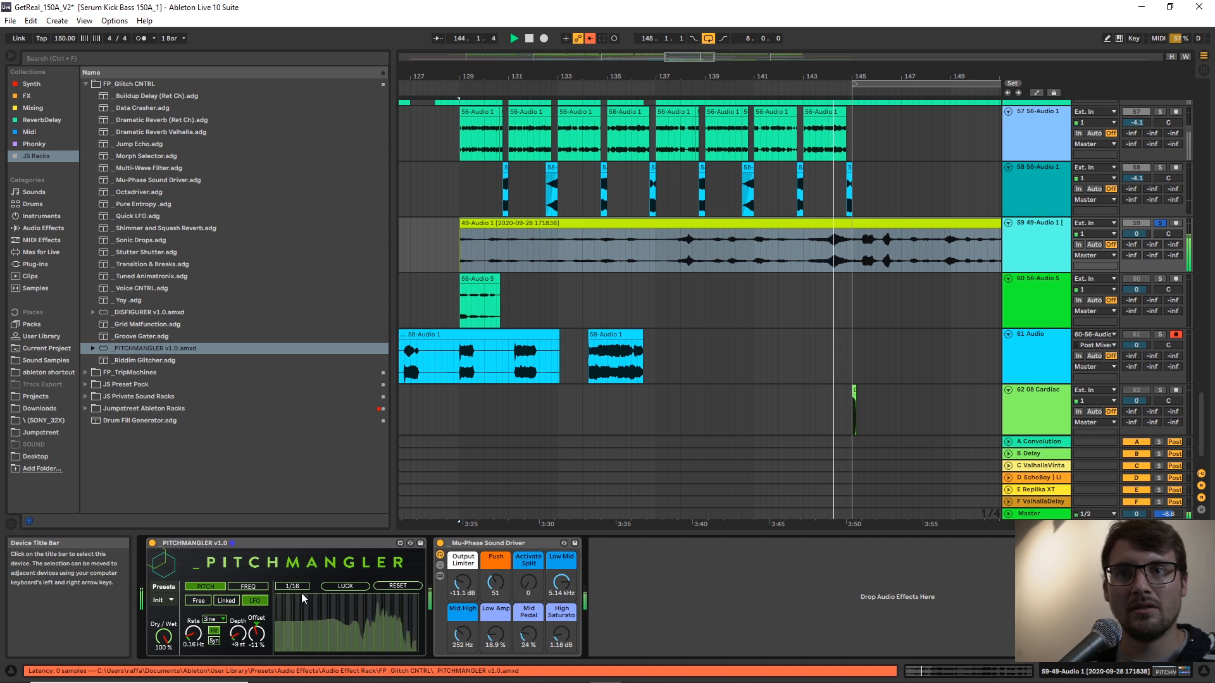
{"action": "key", "text": "space"}
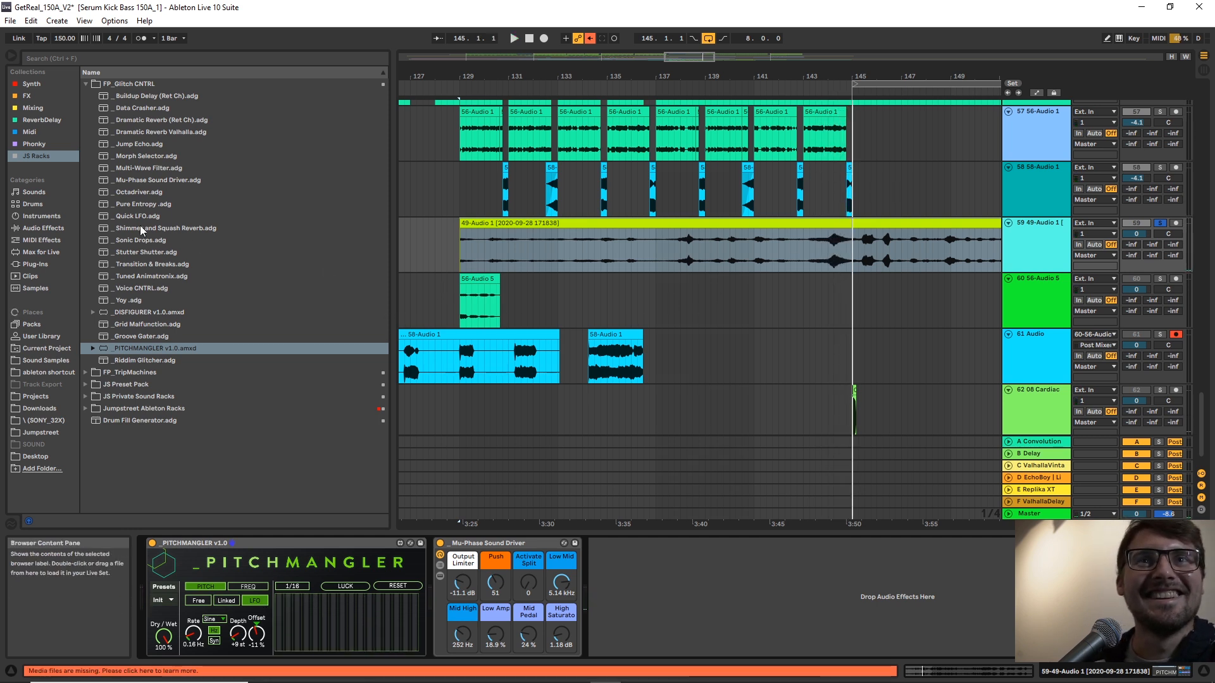
Insert a new audio track directly below track 59.
{"action": "right_click", "coordinate": [1034, 258]}
{"action": "left_click", "coordinate": [1077, 352]}
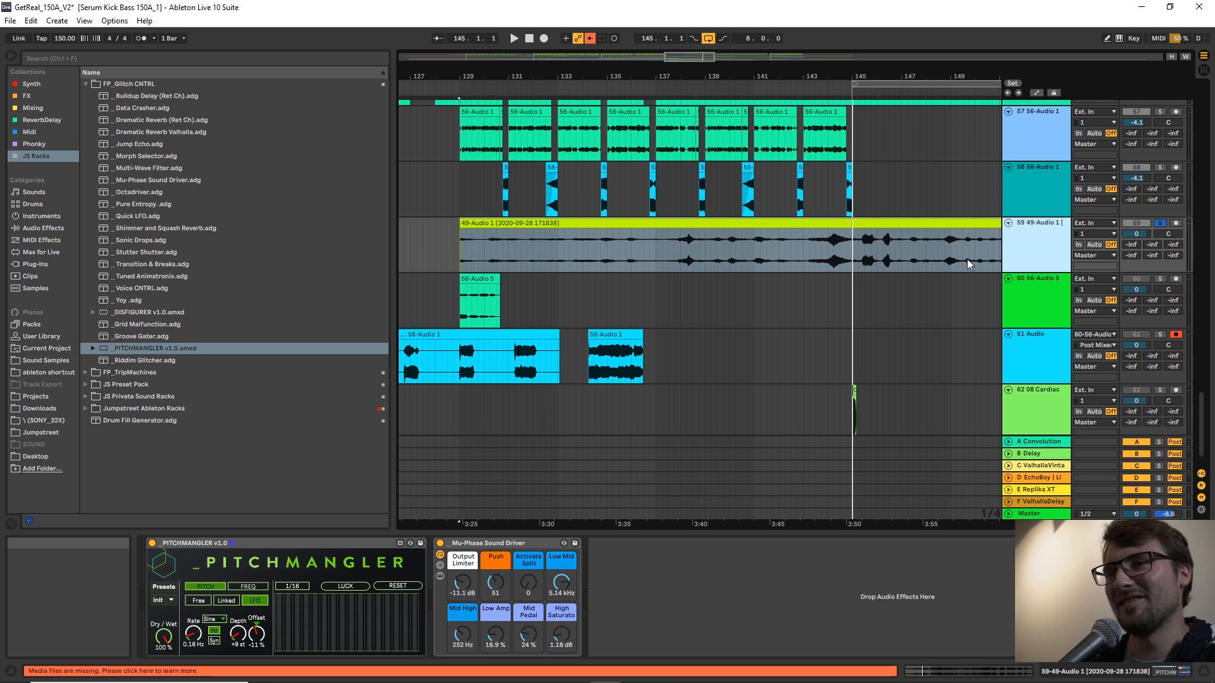
{"action": "key", "text": "ctrl+t"}
Add Grid Malfunction after Mu-Phase Sound Driver on track 59, with Morph Fx at 81, Extra Glitch at 66.1 % and Chaos at 67.
{"action": "left_click", "coordinate": [594, 266]}
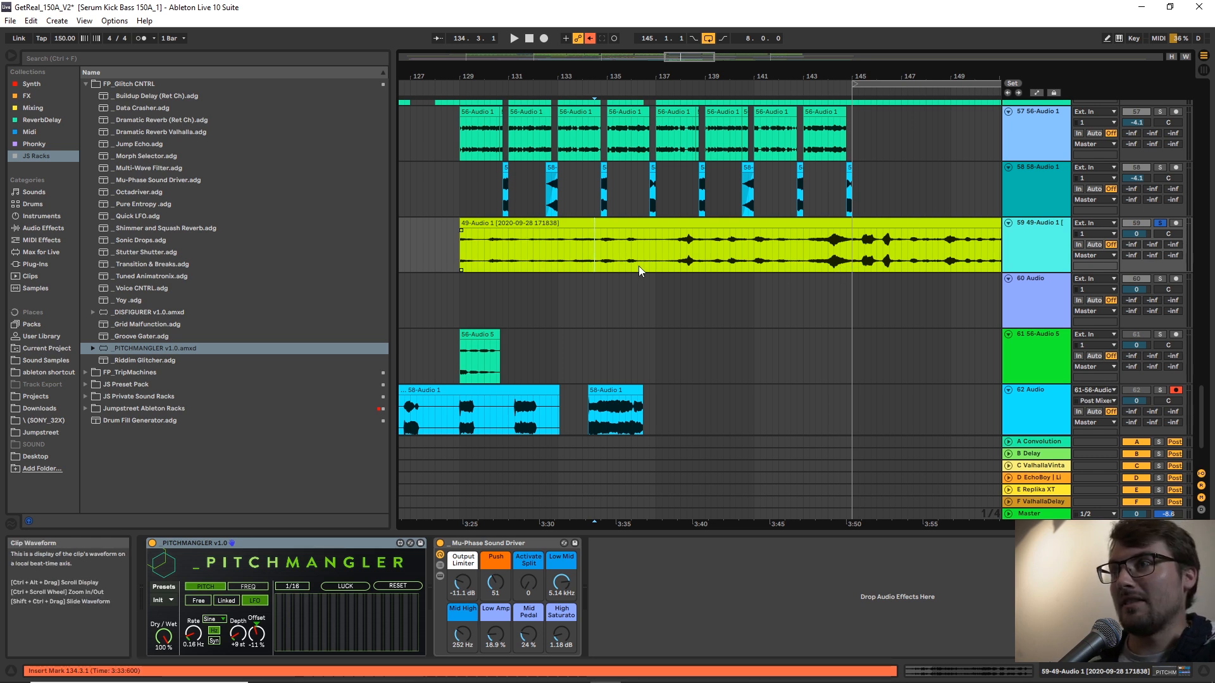
{"action": "left_click", "coordinate": [662, 264]}
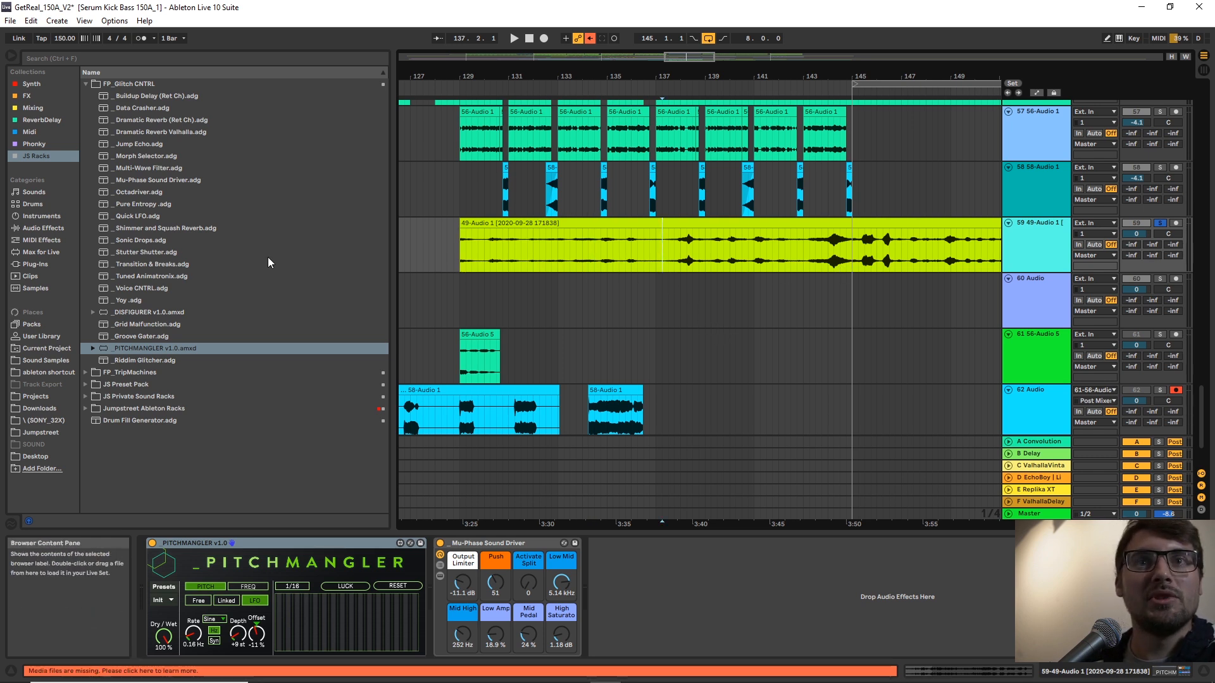
{"action": "left_click", "coordinate": [132, 324]}
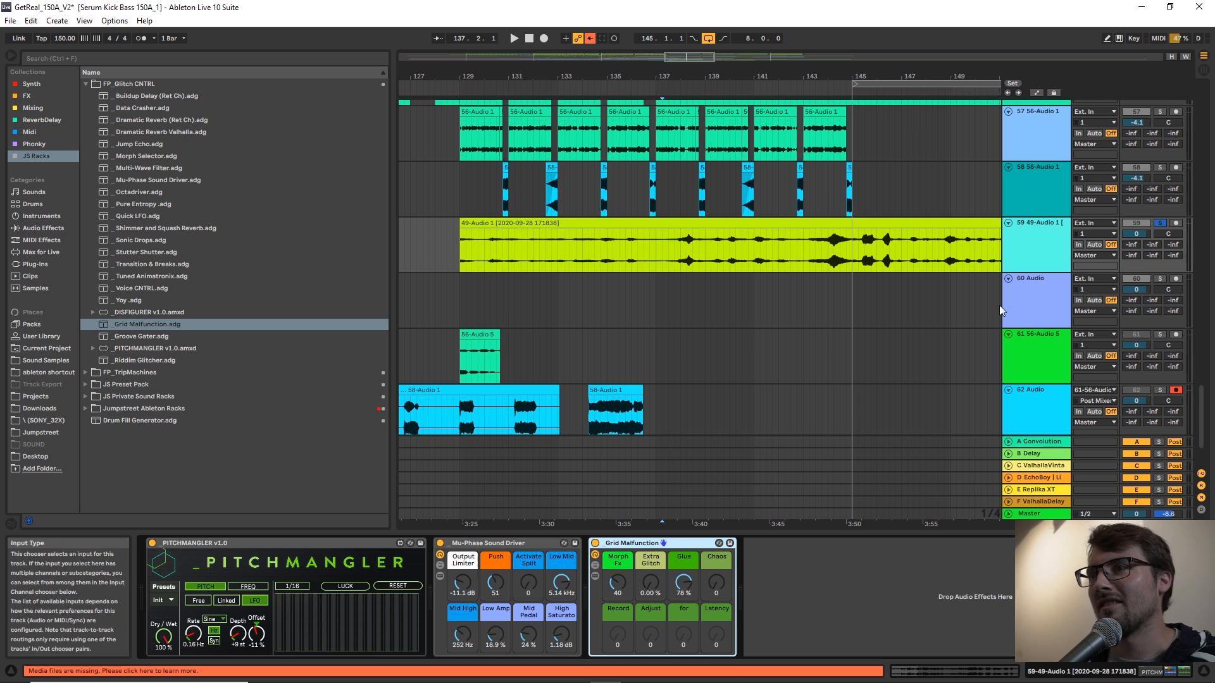
{"action": "key", "text": "space"}
{"action": "left_click_drag", "start_coordinate": [653, 585], "coordinate": [653, 528]}
{"action": "left_click_drag", "start_coordinate": [620, 587], "coordinate": [620, 561]}
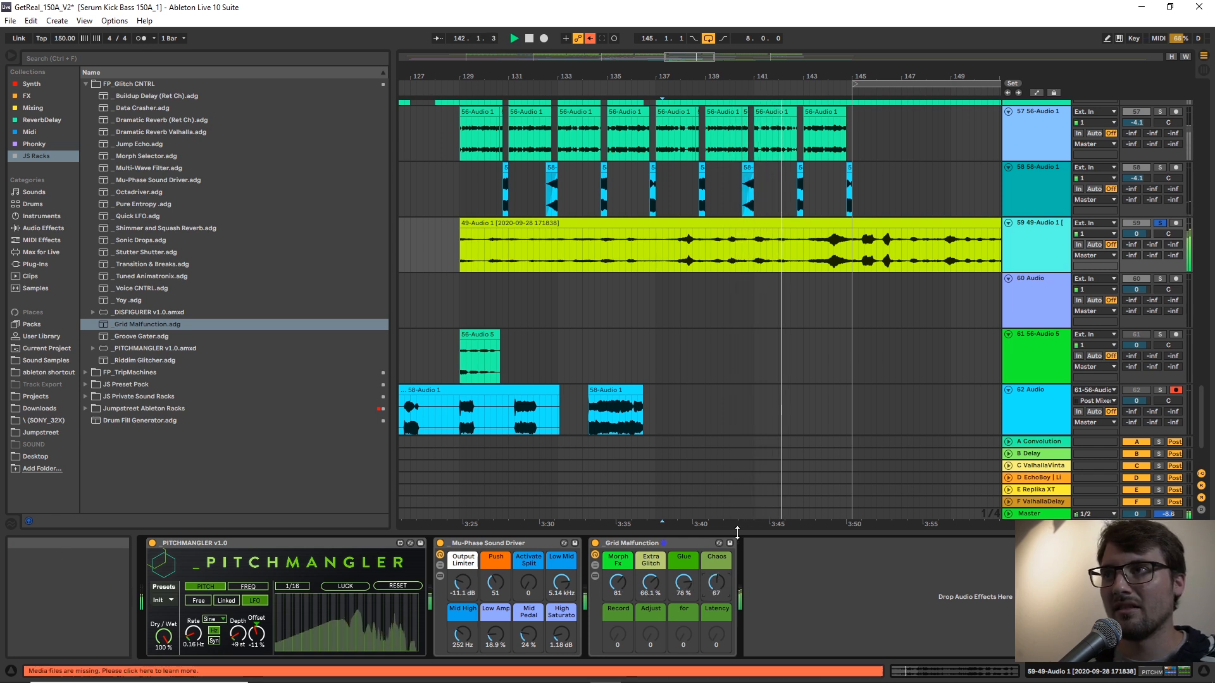
Lower track 59's volume to -4.8 dB and select its stretched vocal clip starting at 129.1.1.
{"action": "left_click_drag", "start_coordinate": [1142, 228], "coordinate": [1142, 253]}
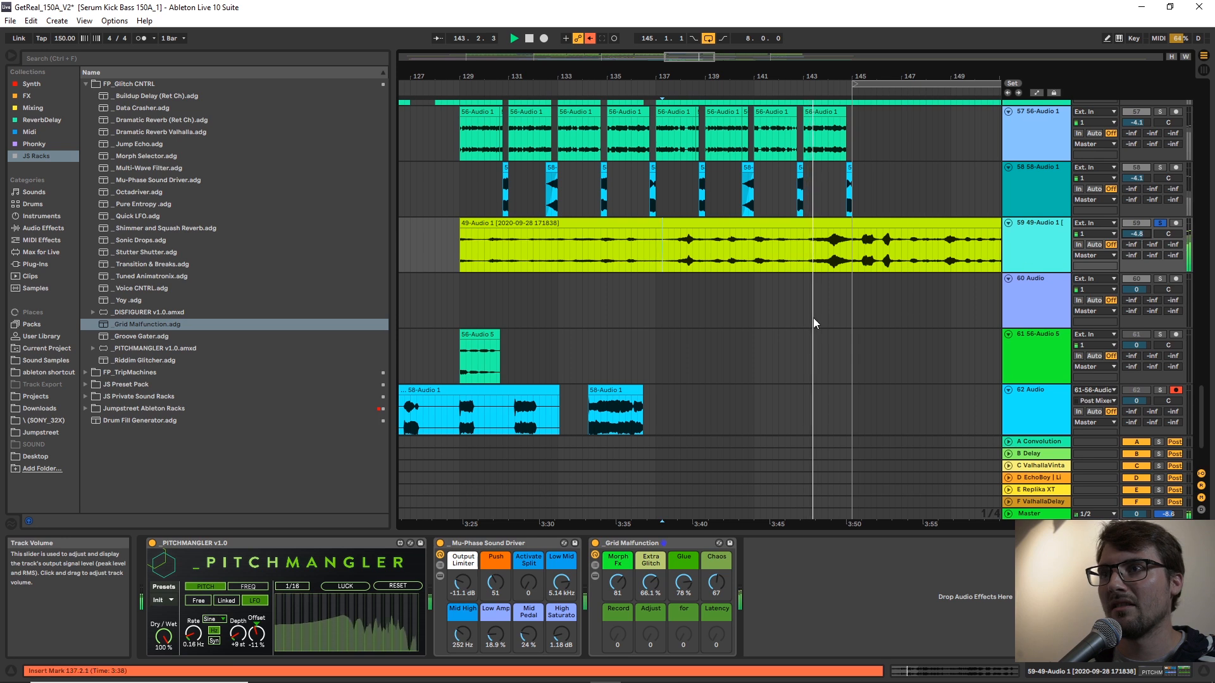
{"action": "left_click", "coordinate": [850, 258]}
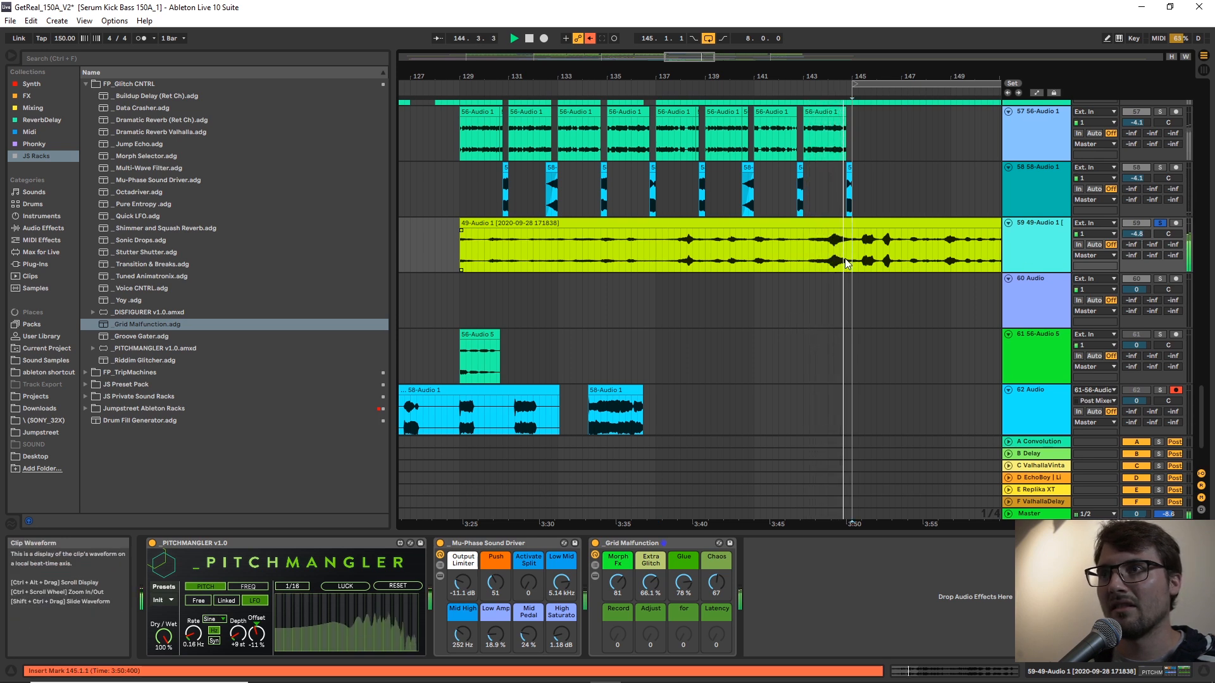
{"action": "left_click", "coordinate": [499, 221]}
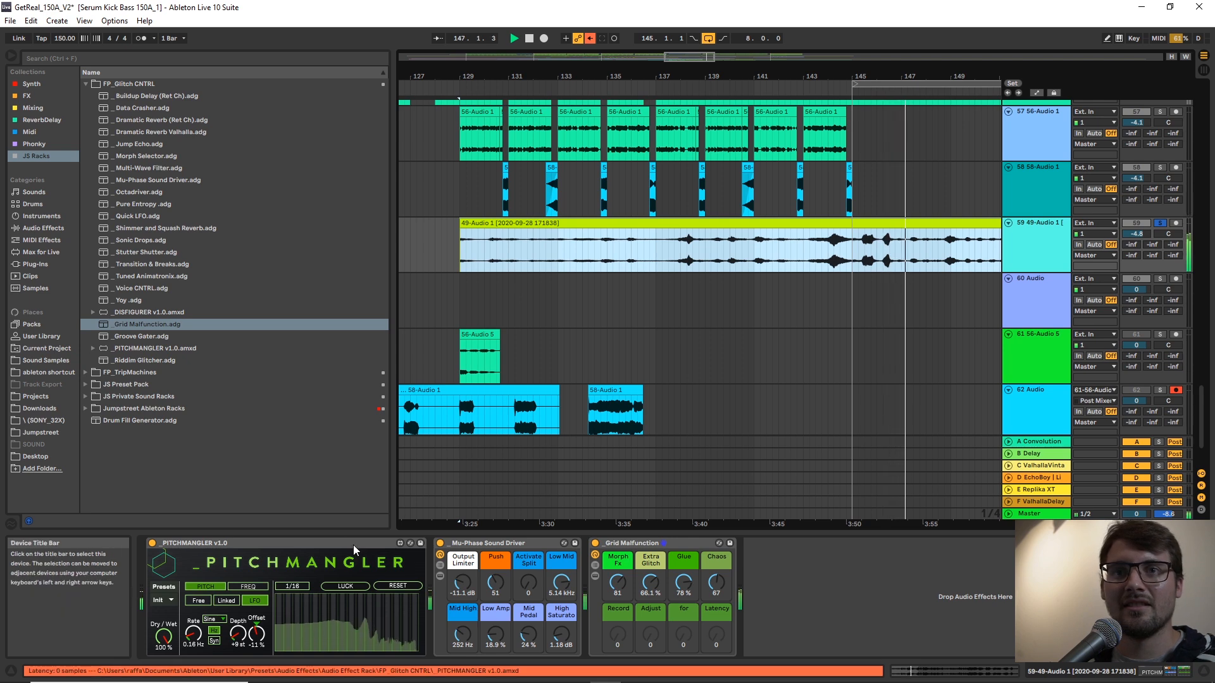
{"action": "left_click_drag", "start_coordinate": [951, 71], "coordinate": [921, 61]}
Set track 60's audio input to track 59 post mixer and arm track 60 for recording.
{"action": "right_click", "coordinate": [1055, 253]}
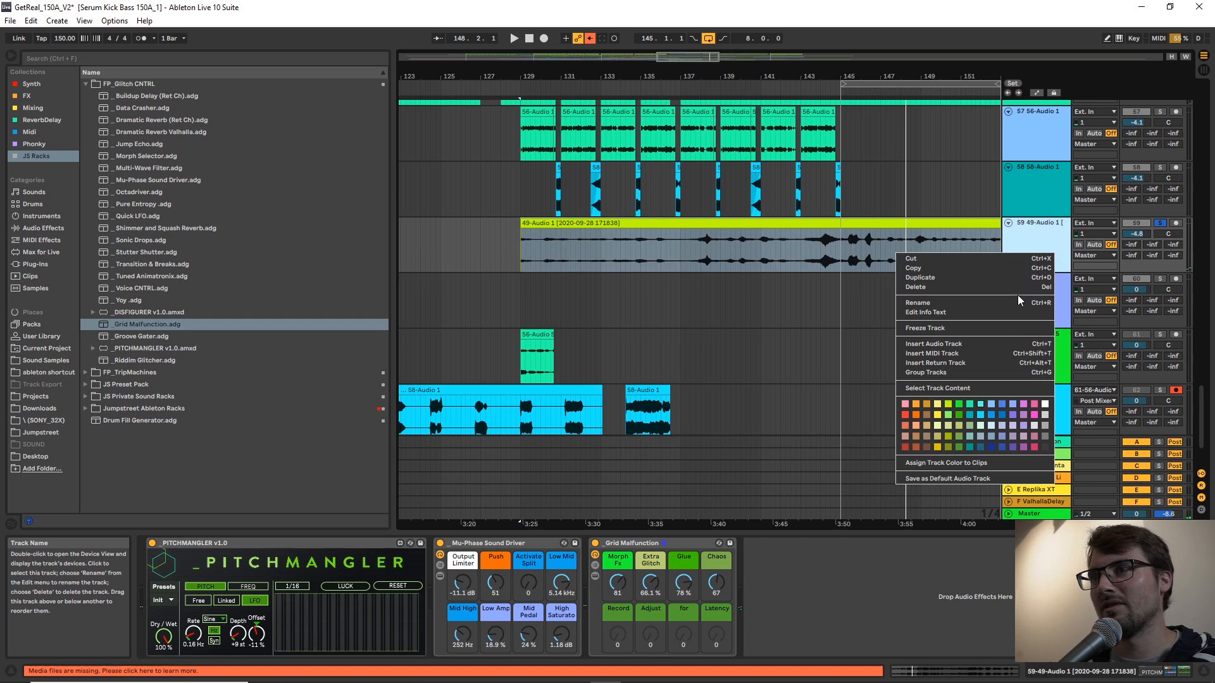
{"action": "left_click", "coordinate": [1043, 239]}
{"action": "left_click", "coordinate": [1062, 281]}
{"action": "left_click", "coordinate": [1088, 280]}
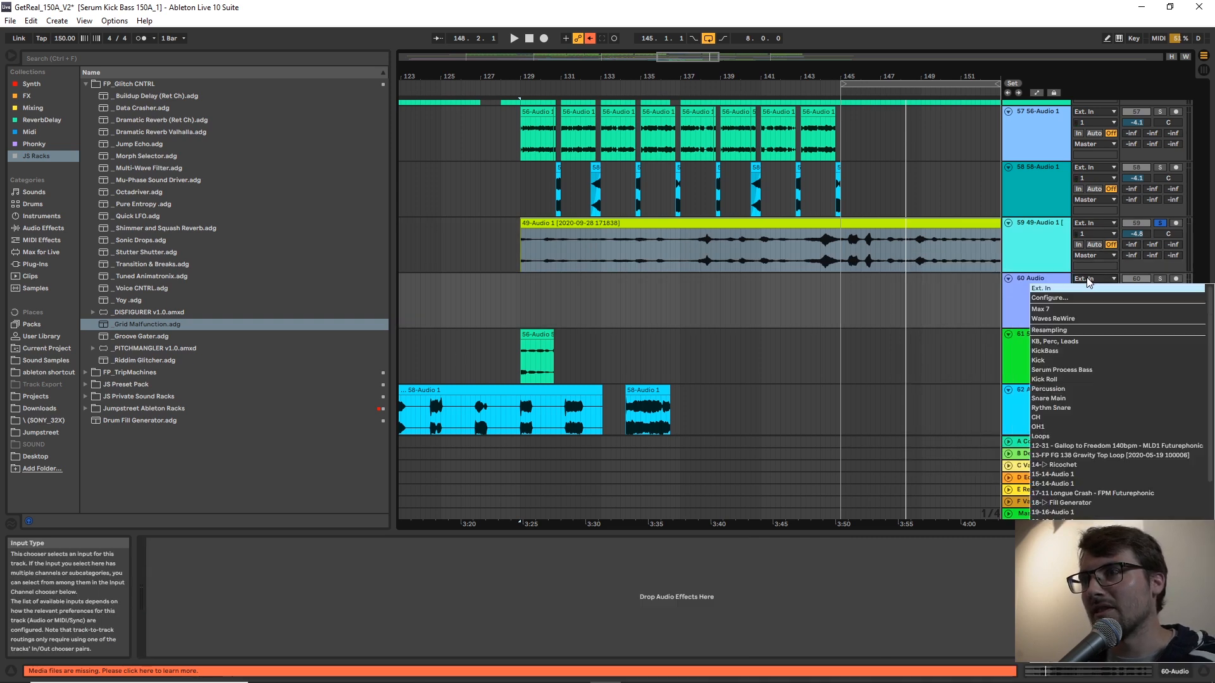
{"action": "scroll", "coordinate": [1101, 401], "scroll_direction": "down", "scroll_amount": 10}
{"action": "left_click", "coordinate": [1102, 401]}
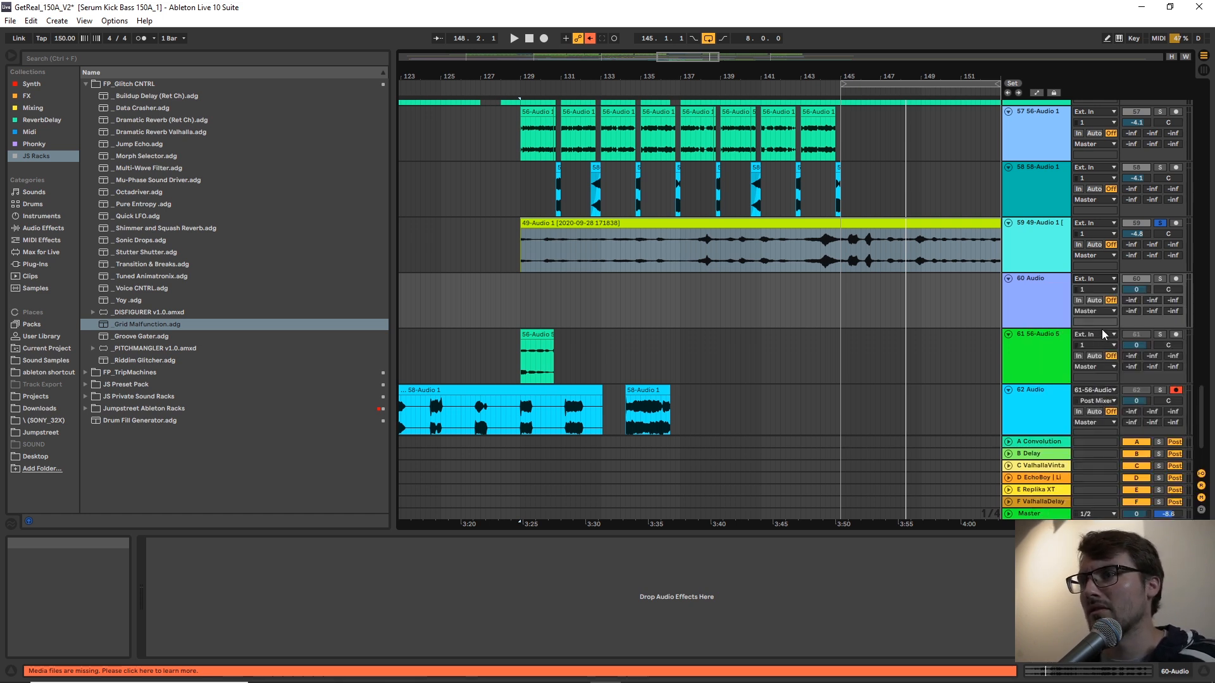
{"action": "left_click", "coordinate": [1176, 279]}
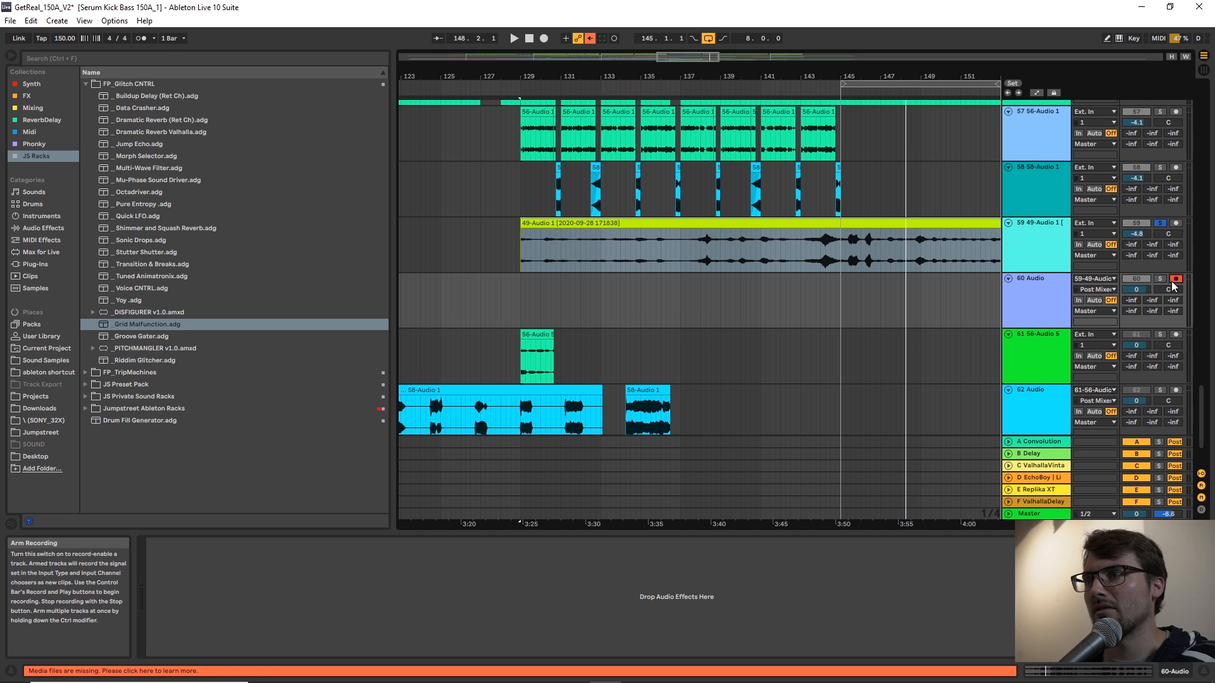
Start recording the processed vocal onto track 60 from 129.1.1 and show track 59's effects.
{"action": "left_click", "coordinate": [693, 249]}
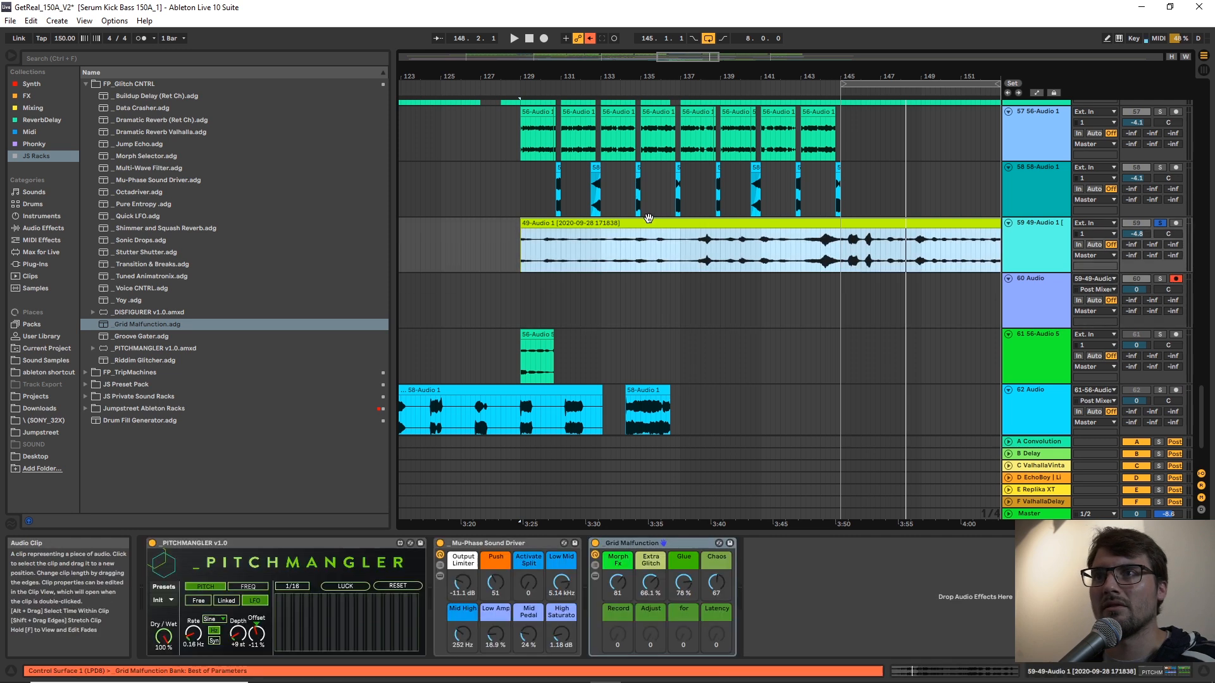
{"action": "left_click", "coordinate": [544, 38]}
{"action": "left_click", "coordinate": [1028, 236]}
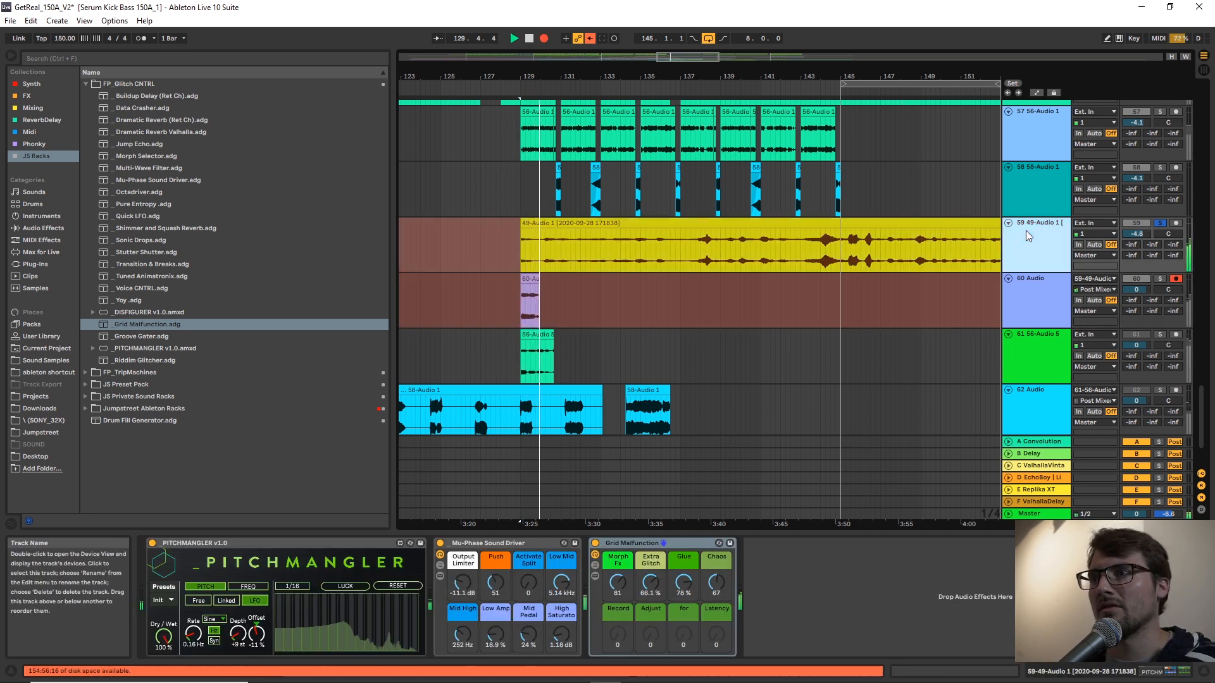
While recording, switch PITCHMANGLER to Linked mode, sweep its master pitch, and change it to frequency shifting at about 909 Hz.
{"action": "left_click", "coordinate": [225, 601]}
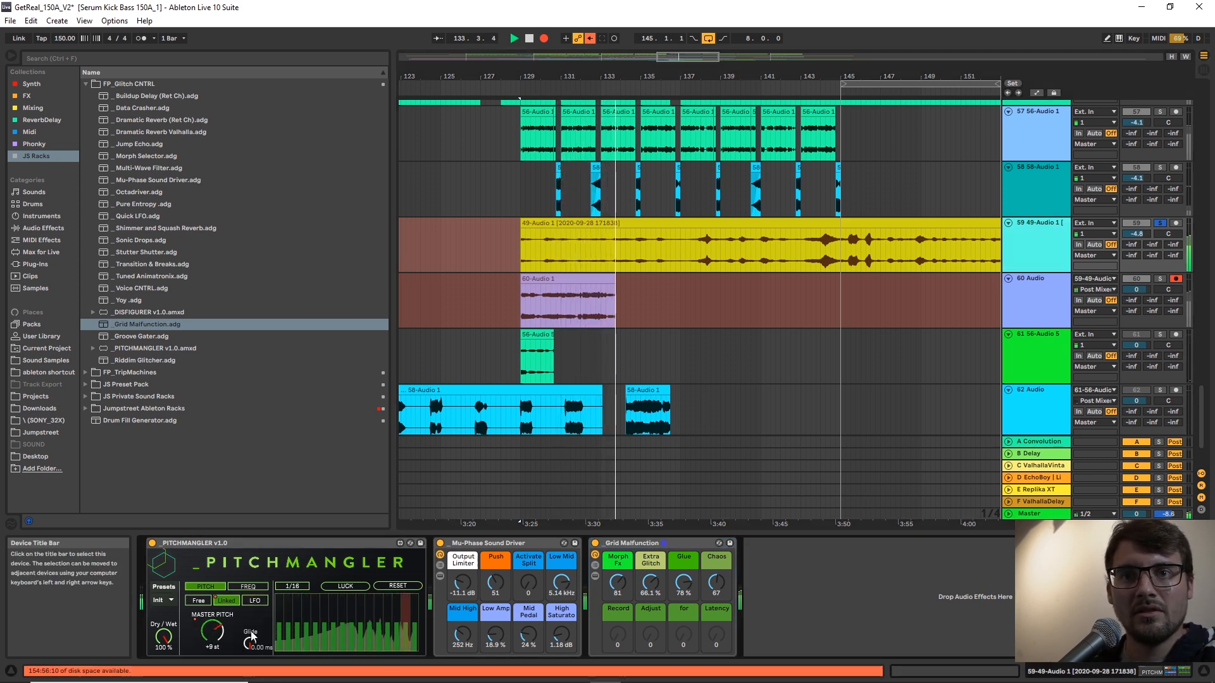
{"action": "left_click_drag", "start_coordinate": [212, 631], "coordinate": [212, 662]}
{"action": "left_click", "coordinate": [249, 587]}
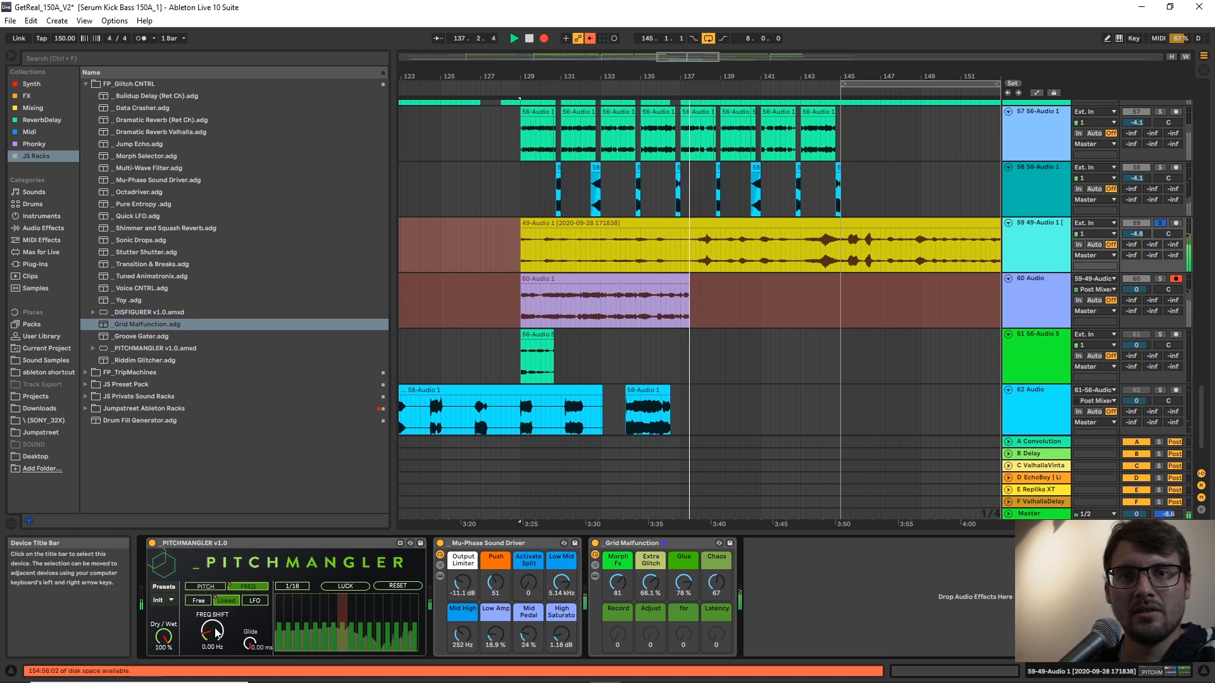
{"action": "left_click_drag", "start_coordinate": [213, 631], "coordinate": [212, 611]}
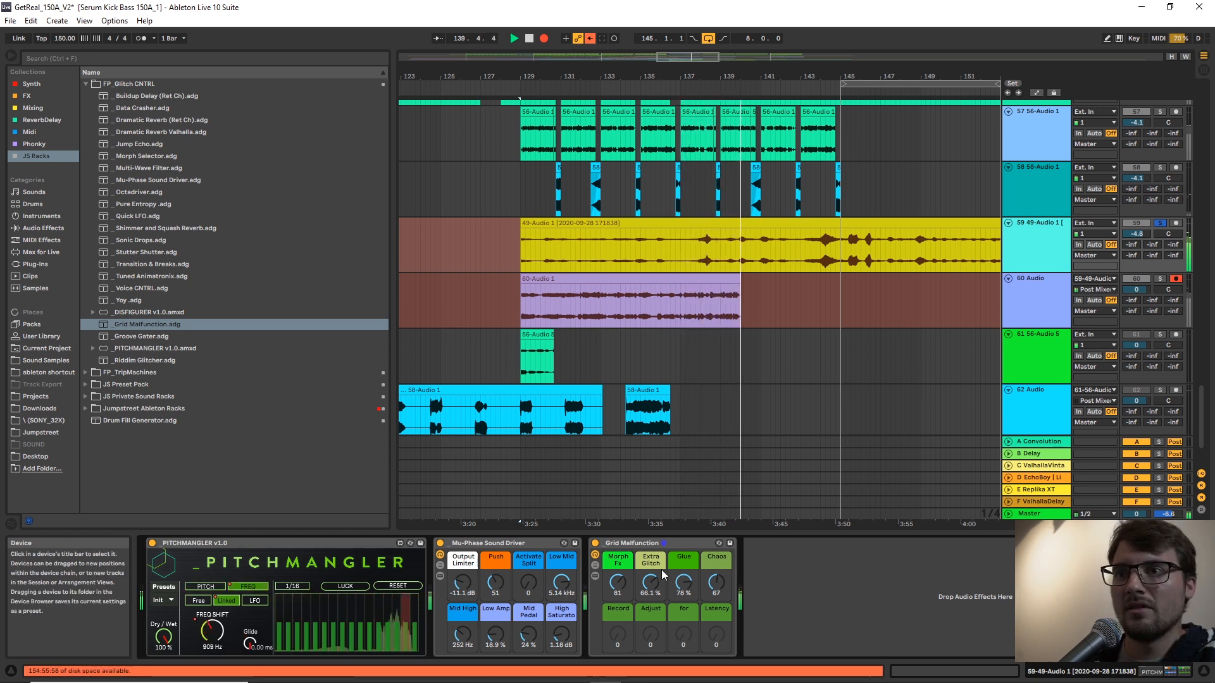
Lower Grid Malfunction's Extra Glitch to 40.9 % and Chaos to 0 during the recording.
{"action": "left_click_drag", "start_coordinate": [651, 583], "coordinate": [650, 604]}
{"action": "left_click_drag", "start_coordinate": [717, 584], "coordinate": [718, 627]}
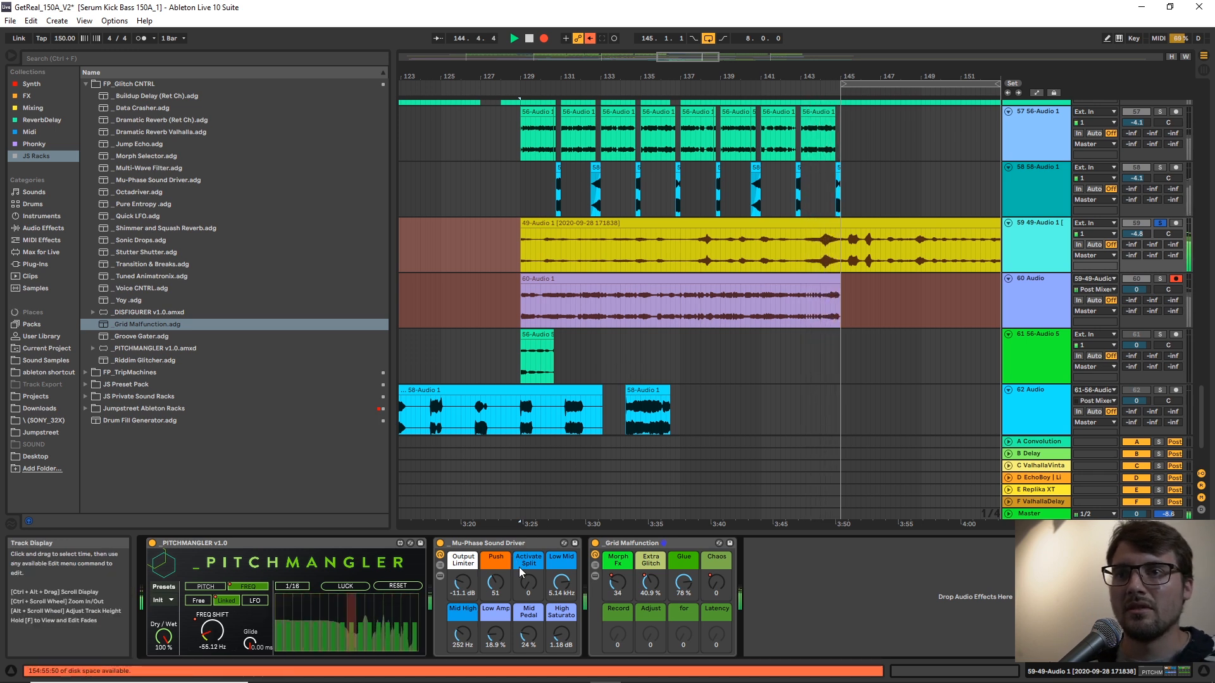
While recording, switch PITCHMANGLER back to pitch mode, raise its master pitch, reset it to 0, and lower it to -13 st.
{"action": "left_click", "coordinate": [210, 588]}
{"action": "left_click_drag", "start_coordinate": [216, 635], "coordinate": [215, 613]}
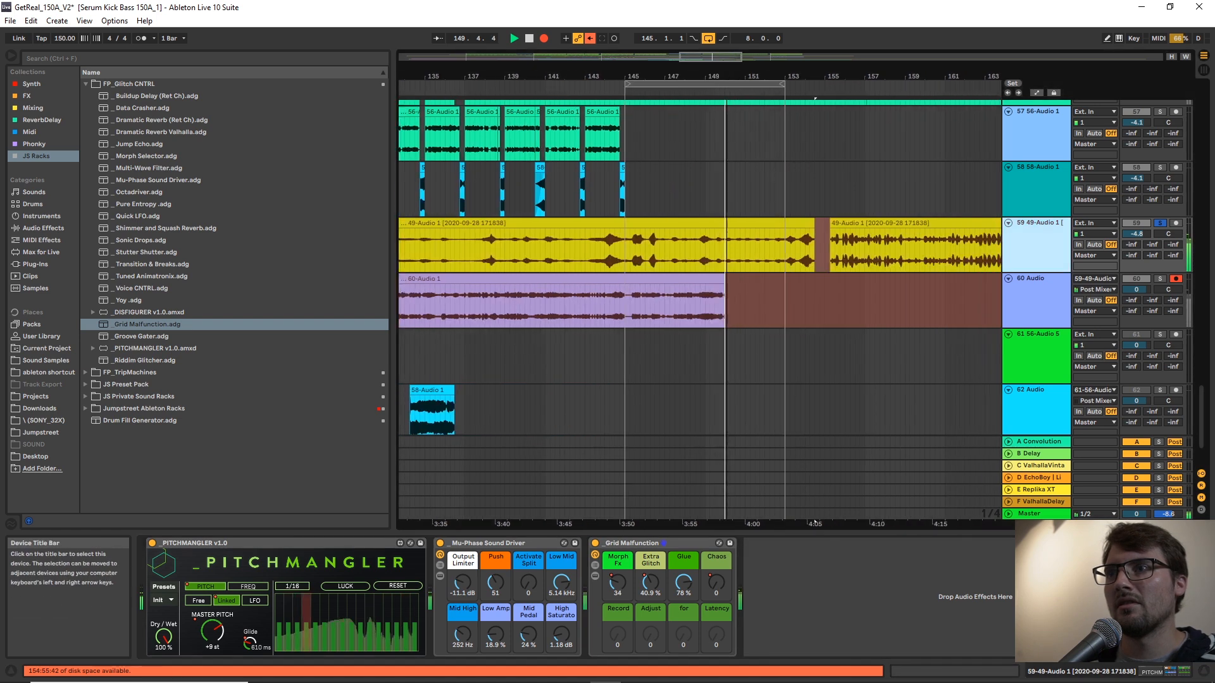
{"action": "double_click", "coordinate": [212, 632]}
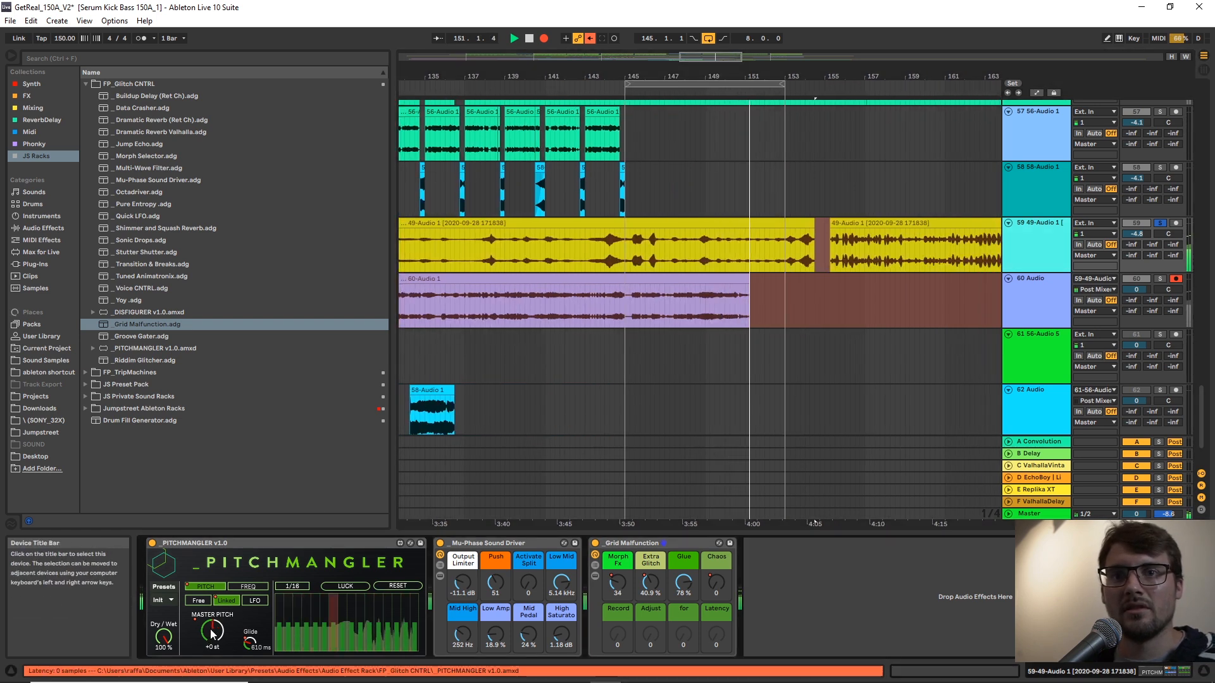
{"action": "left_click_drag", "start_coordinate": [211, 635], "coordinate": [211, 659]}
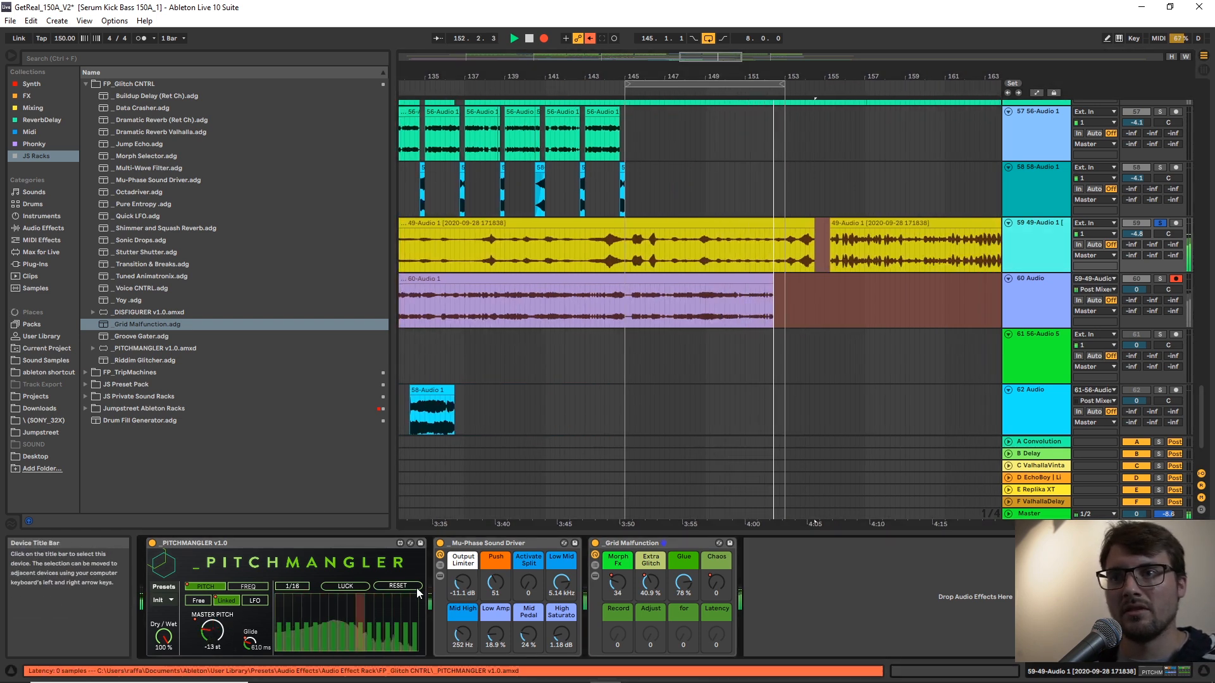
Set Grid Malfunction's Morph Fx to 107, Extra Glitch to 0 %, Glue to 100 % and Chaos to 55, and stop recording.
{"action": "left_click_drag", "start_coordinate": [634, 582], "coordinate": [688, 567]}
{"action": "left_click_drag", "start_coordinate": [614, 579], "coordinate": [614, 519]}
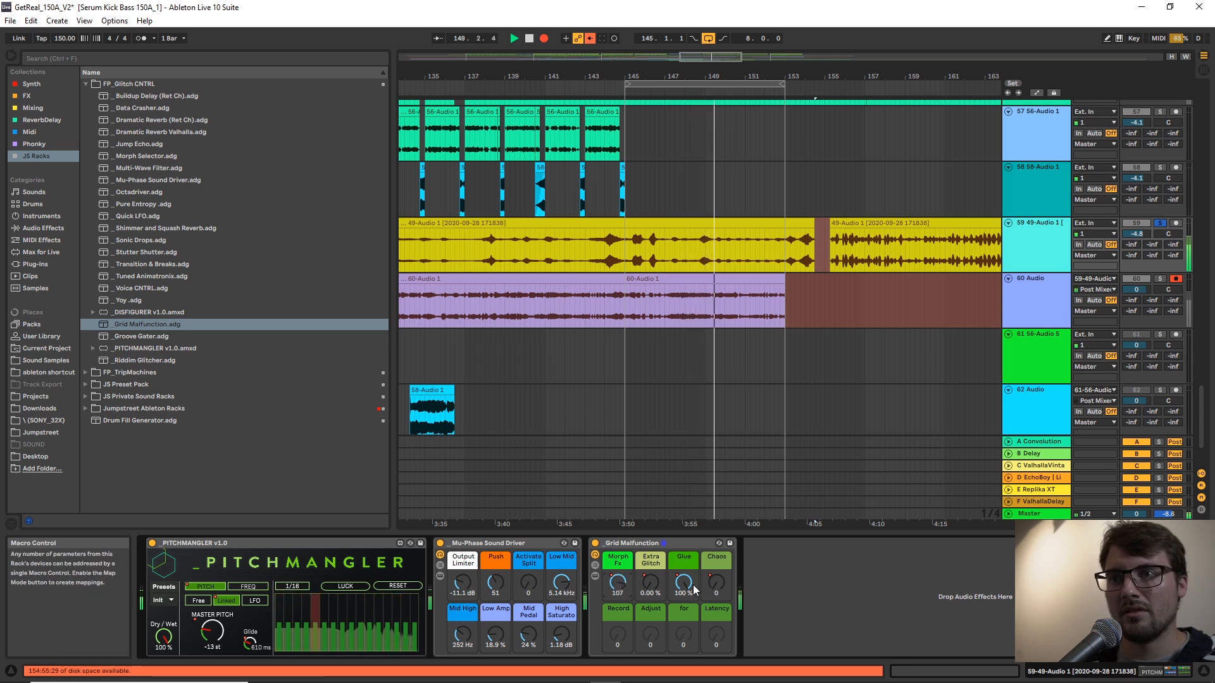
{"action": "left_click_drag", "start_coordinate": [718, 581], "coordinate": [719, 546]}
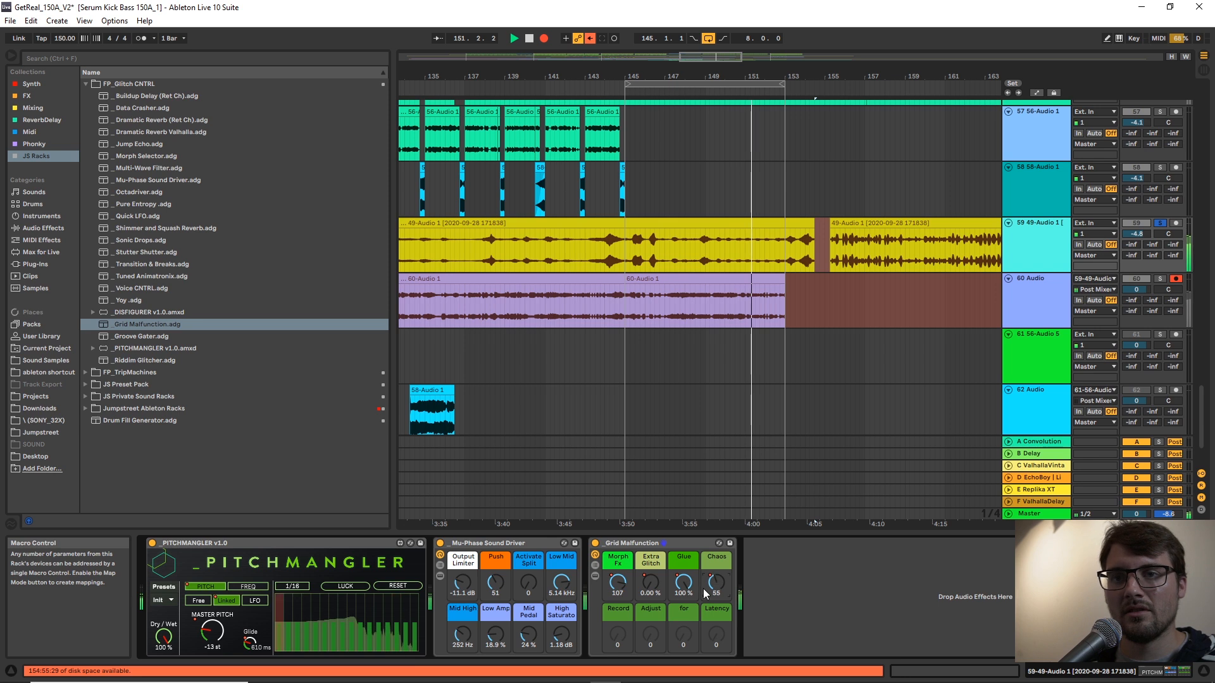
{"action": "left_click", "coordinate": [336, 548]}
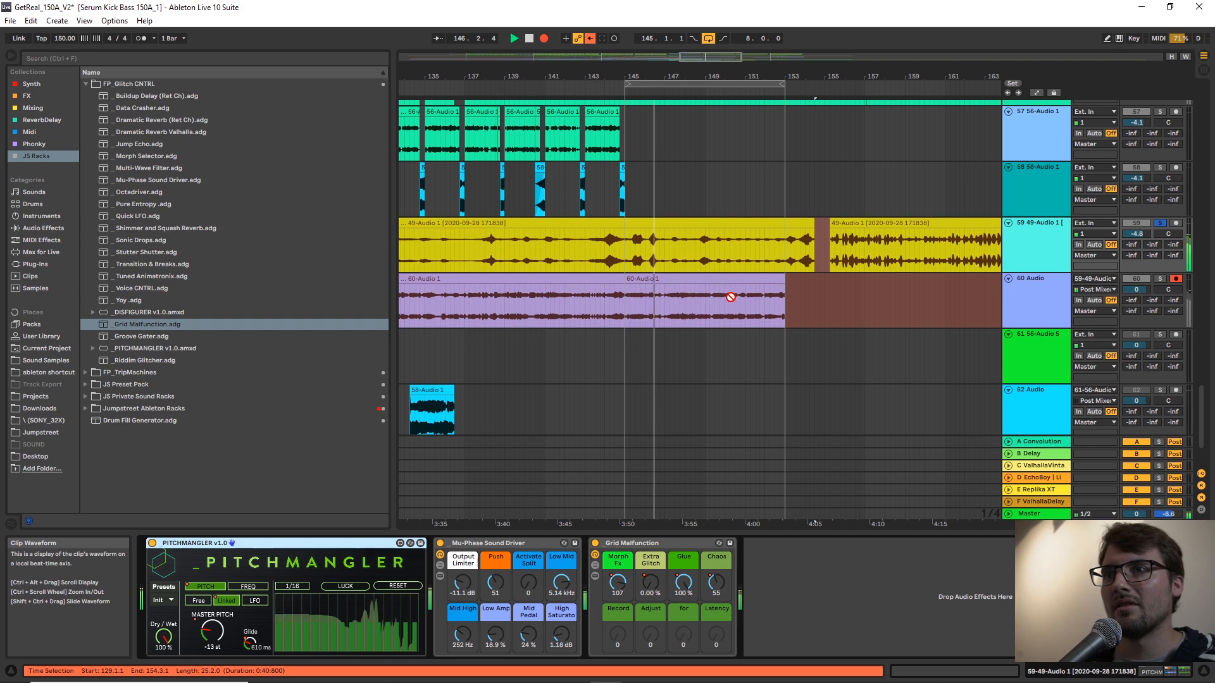
{"action": "key", "text": "space"}
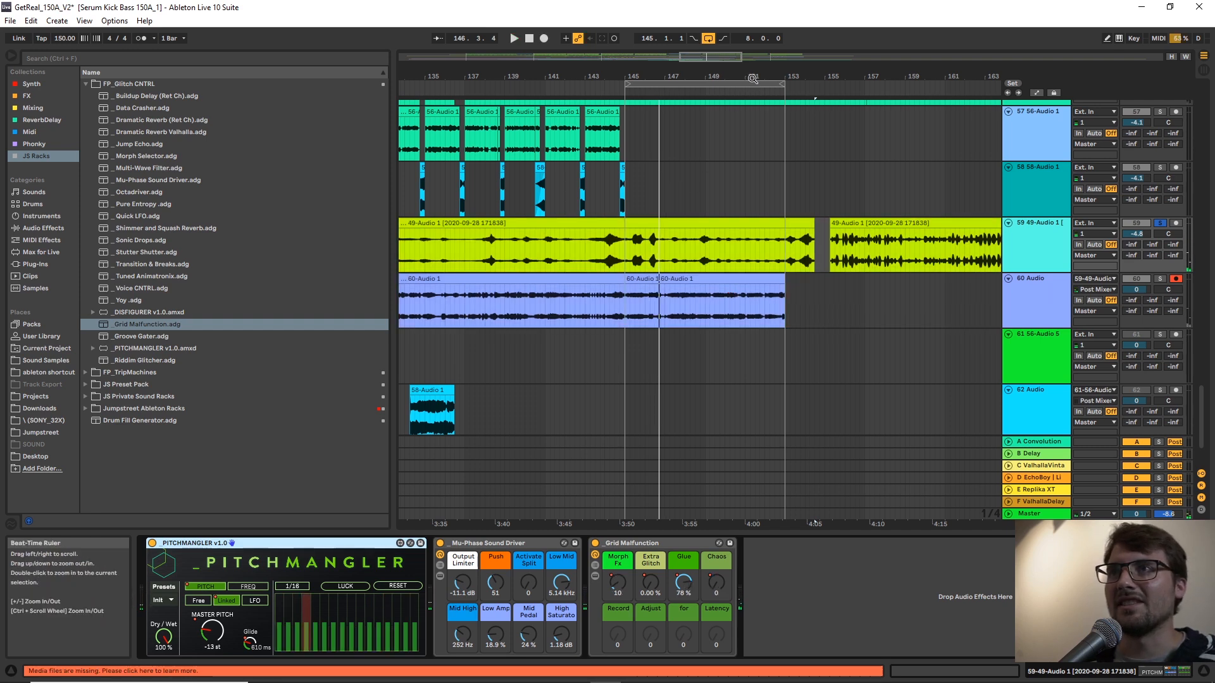
Extend the first recorded take on track 60 over the loop takes to about bar 162.
{"action": "scroll", "coordinate": [742, 89], "scroll_direction": "down", "scroll_amount": 3}
{"action": "left_click_drag", "start_coordinate": [672, 279], "coordinate": [990, 289]}
{"action": "left_click", "coordinate": [611, 308]}
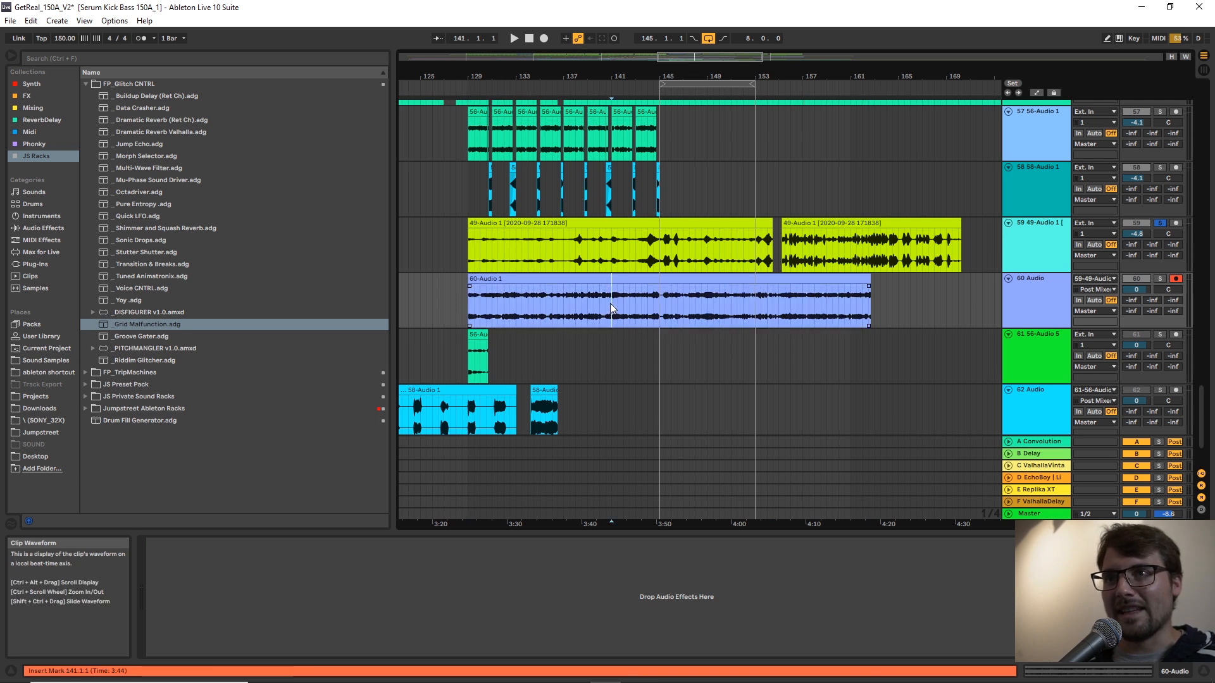
Audition the recorded texture on track 60 in solo from around bar 141.
{"action": "key", "text": "space"}
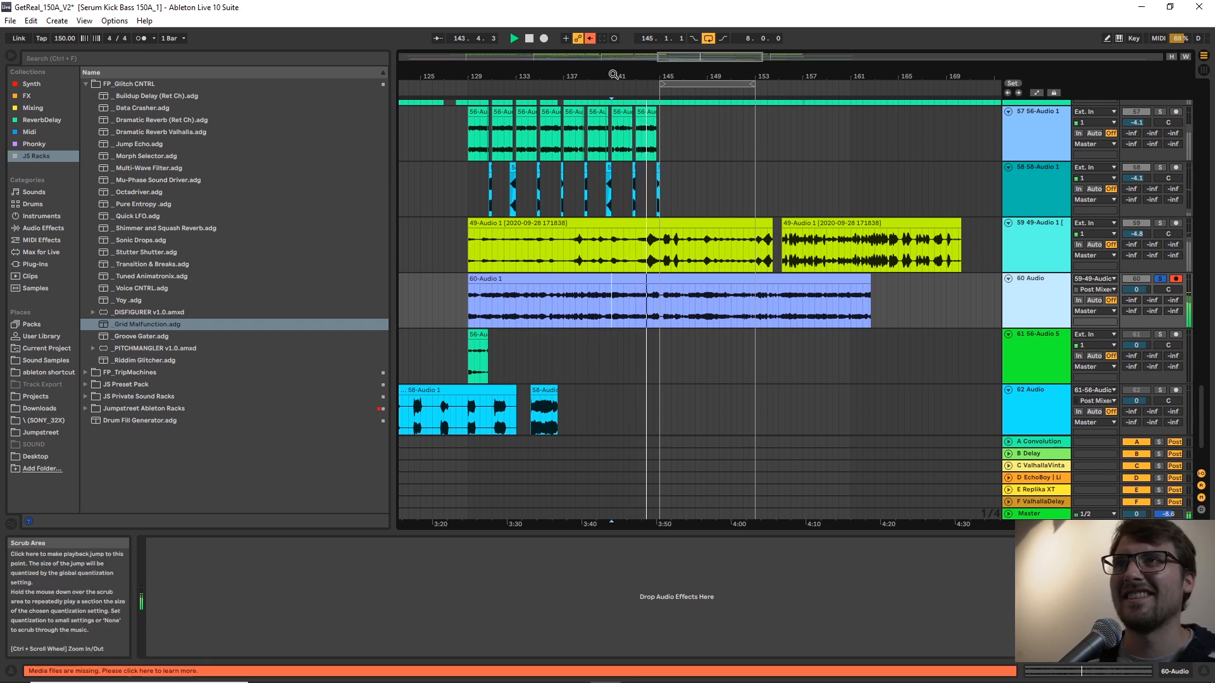
{"action": "left_click_drag", "start_coordinate": [633, 76], "coordinate": [665, 366]}
{"action": "key", "text": "space"}
{"action": "left_click", "coordinate": [635, 311]}
{"action": "key", "text": "space"}
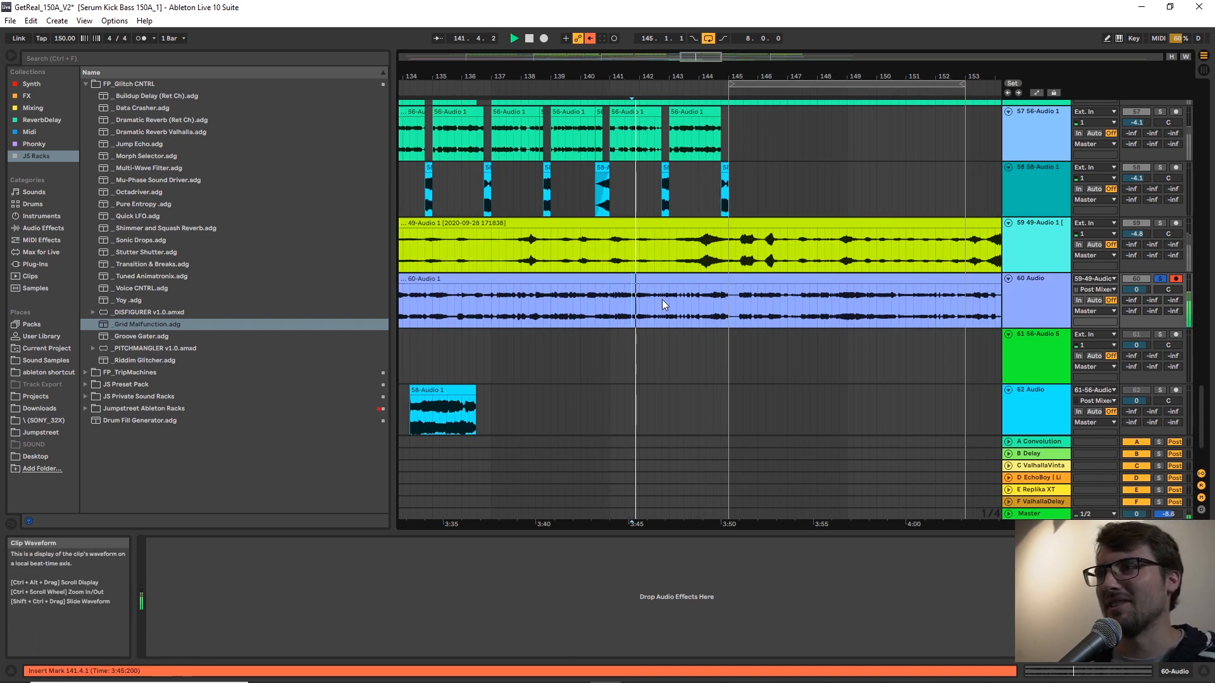
With a 1/8 grid, copy the 142.4.3 to 144.1.1 section of the recording onto a new audio track above, ending at bar 145.
{"action": "right_click", "coordinate": [661, 300]}
{"action": "left_click", "coordinate": [712, 539]}
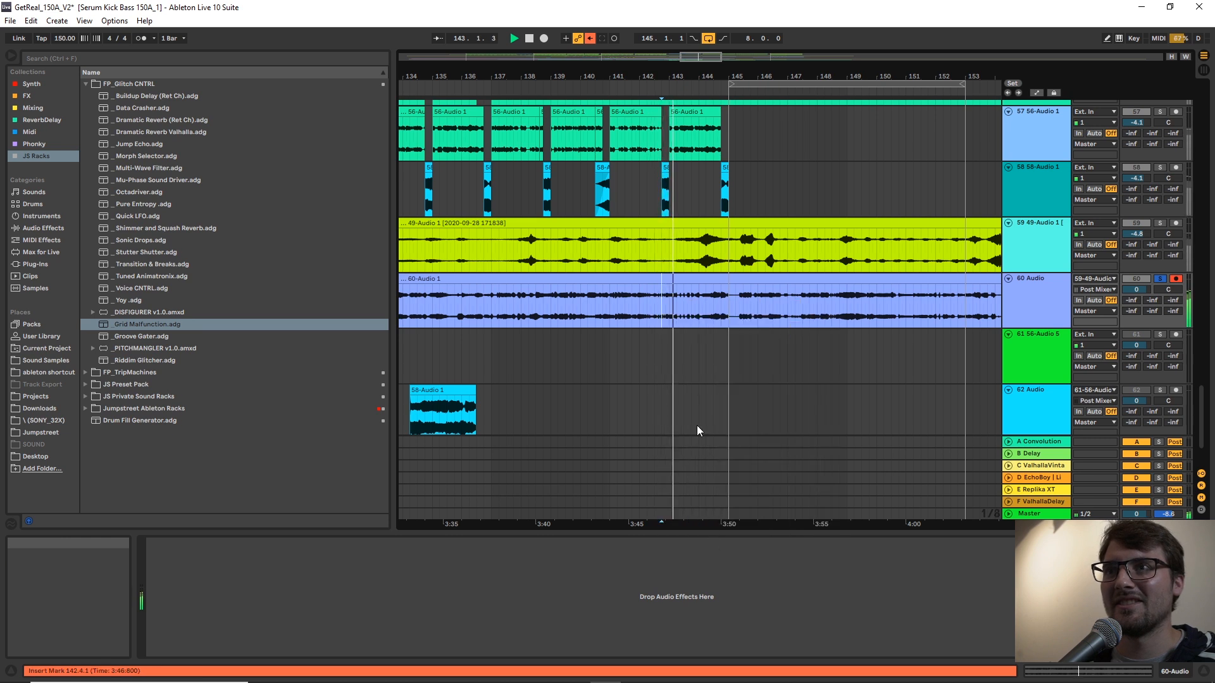
{"action": "left_click_drag", "start_coordinate": [668, 303], "coordinate": [699, 299]}
{"action": "key", "text": "space"}
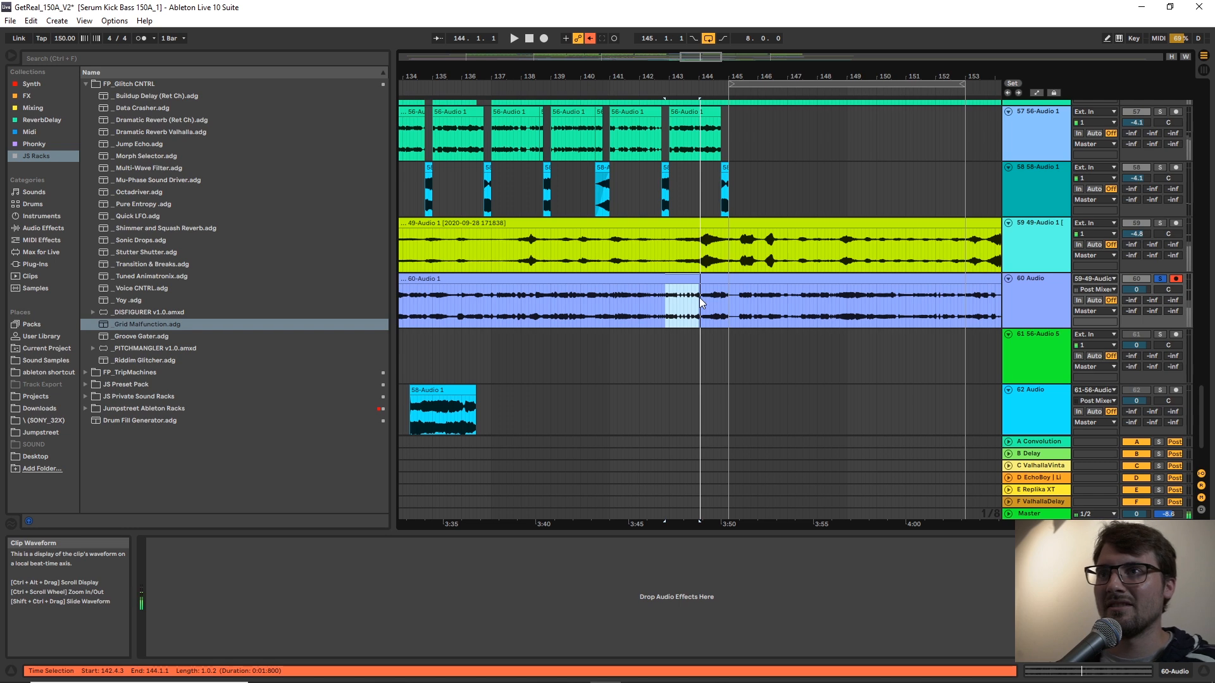
{"action": "right_click", "coordinate": [1042, 199]}
{"action": "left_click", "coordinate": [1076, 291]}
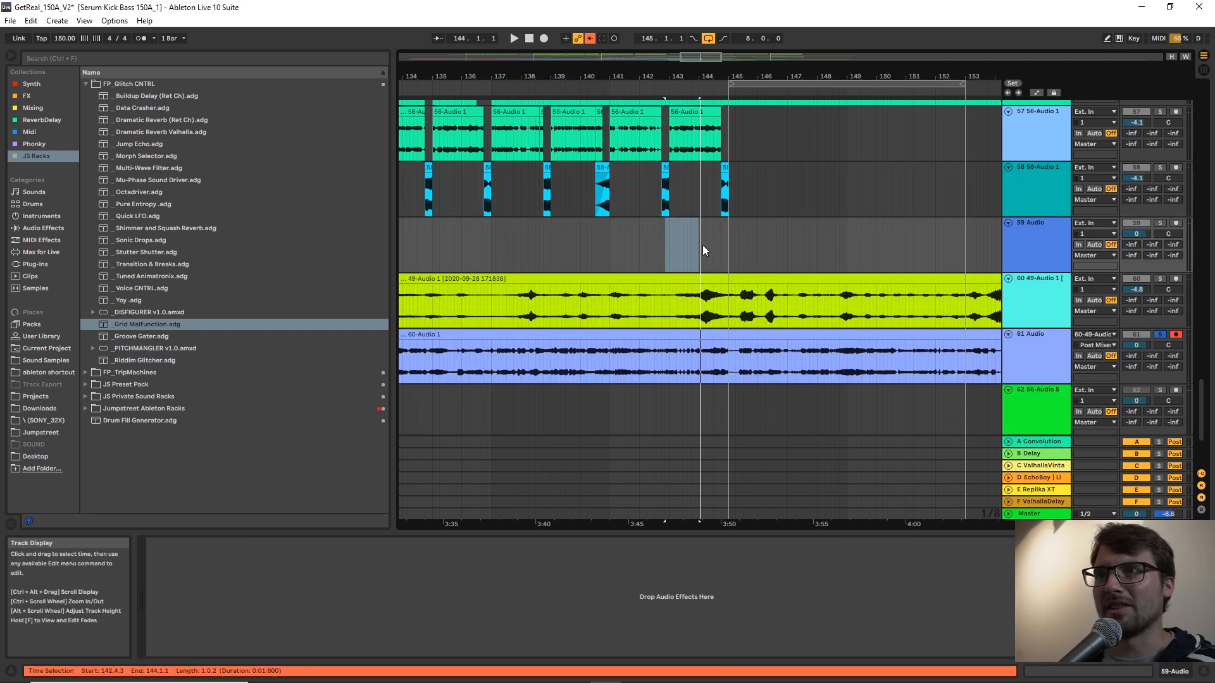
{"action": "left_click", "coordinate": [703, 244]}
{"action": "key", "text": "ctrl+v"}
{"action": "left_click_drag", "start_coordinate": [715, 75], "coordinate": [715, 104]}
{"action": "left_click_drag", "start_coordinate": [734, 224], "coordinate": [727, 225]}
Deactivate the last clip on track 58, trim track 57's last clip to end at 144.1.1, and audition track 57.
{"action": "left_click", "coordinate": [744, 167]}
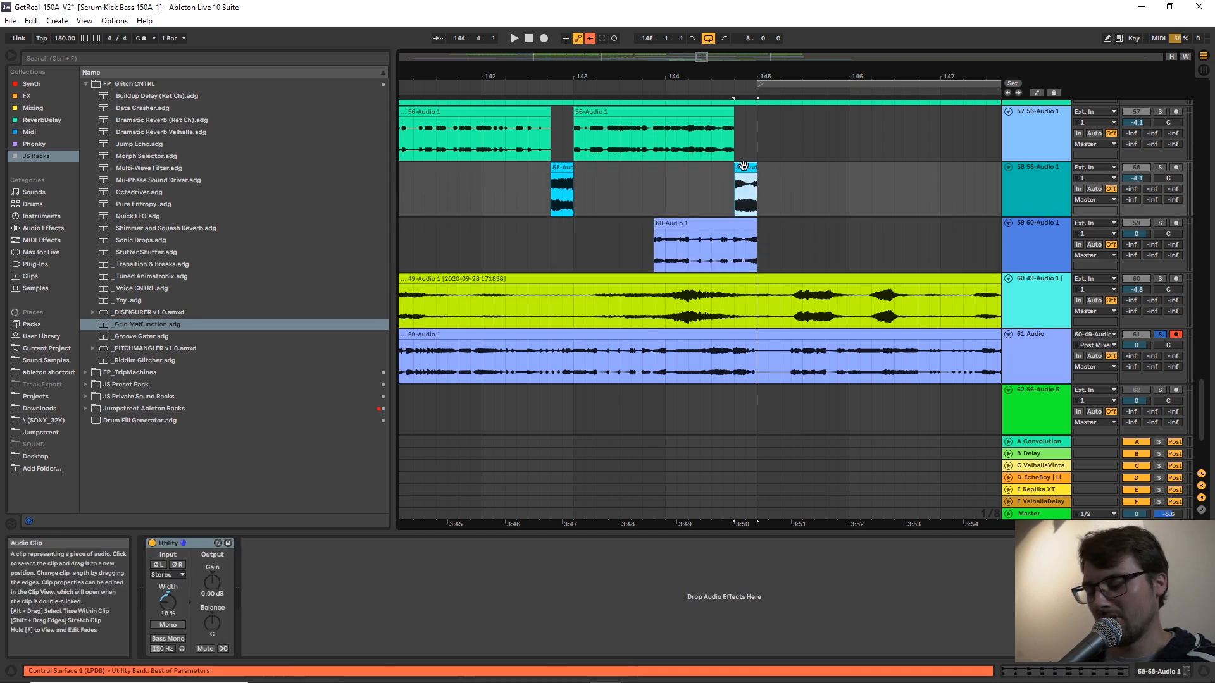
{"action": "left_click_drag", "start_coordinate": [732, 117], "coordinate": [641, 150]}
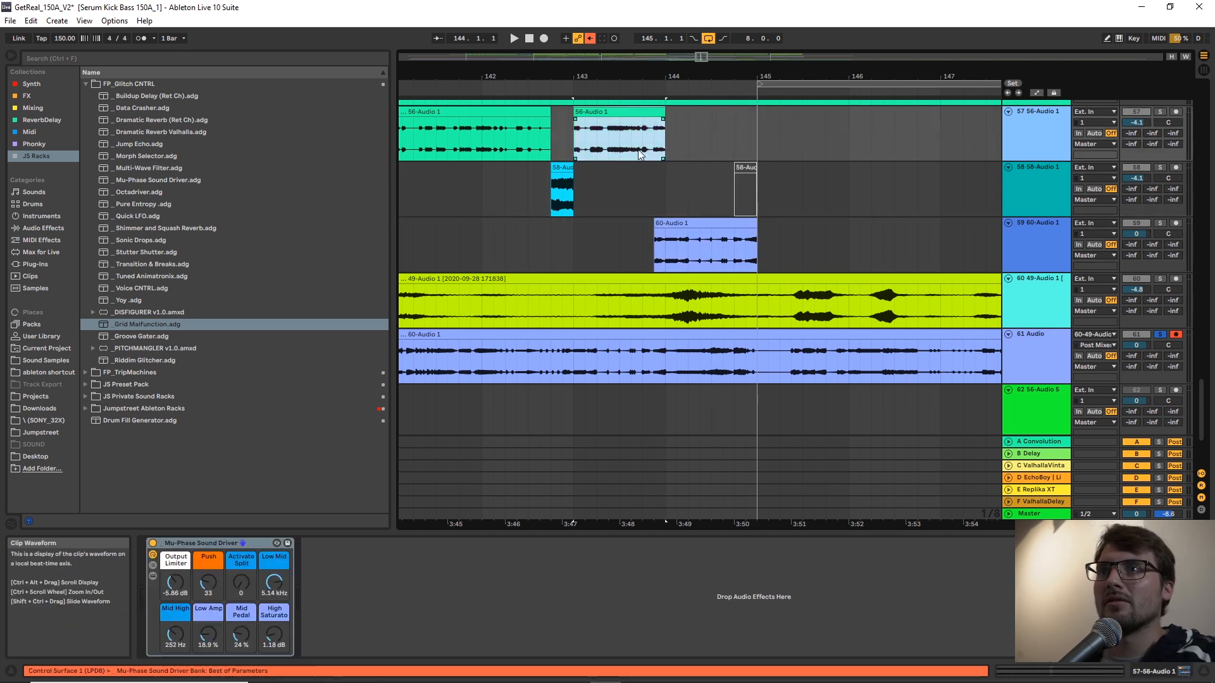
{"action": "key", "text": "space"}
{"action": "key", "text": "space"}
{"action": "key", "text": "s"}
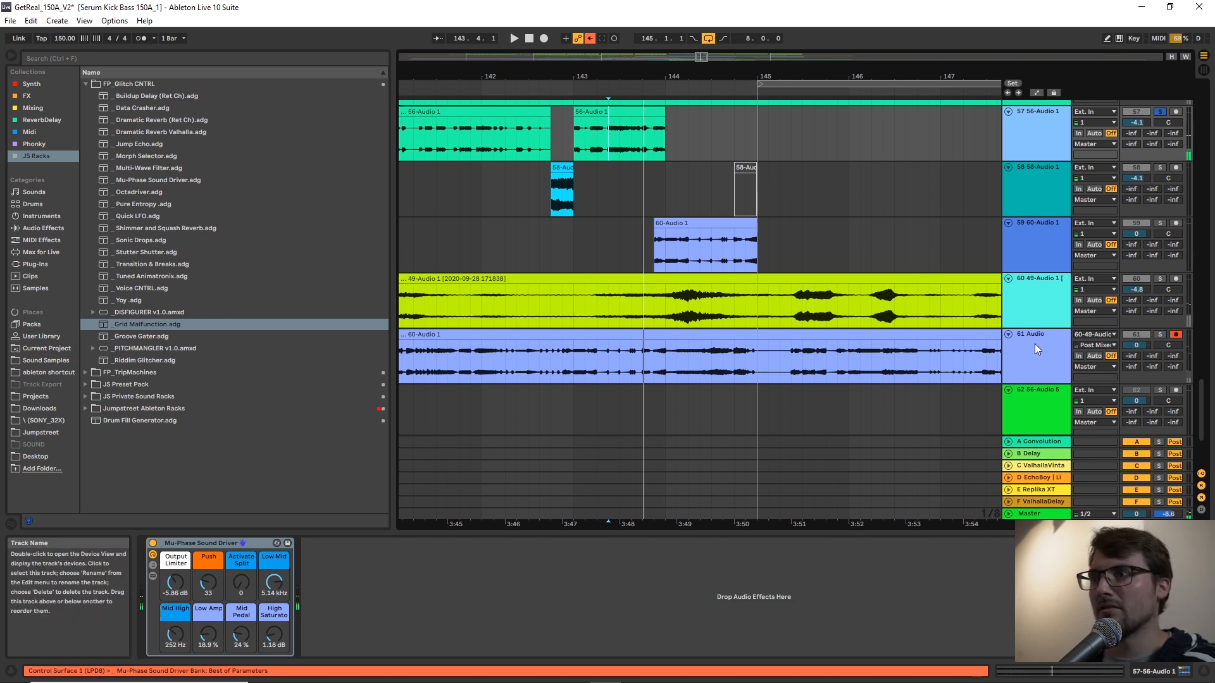
{"action": "key", "text": "s"}
{"action": "key", "text": "space"}
Delete the clip content from 144.1.1 to 145.1.1 on the Serum bass through Loops tracks.
{"action": "left_click", "coordinate": [779, 223]}
{"action": "scroll", "coordinate": [779, 222], "scroll_direction": "up", "scroll_amount": 1}
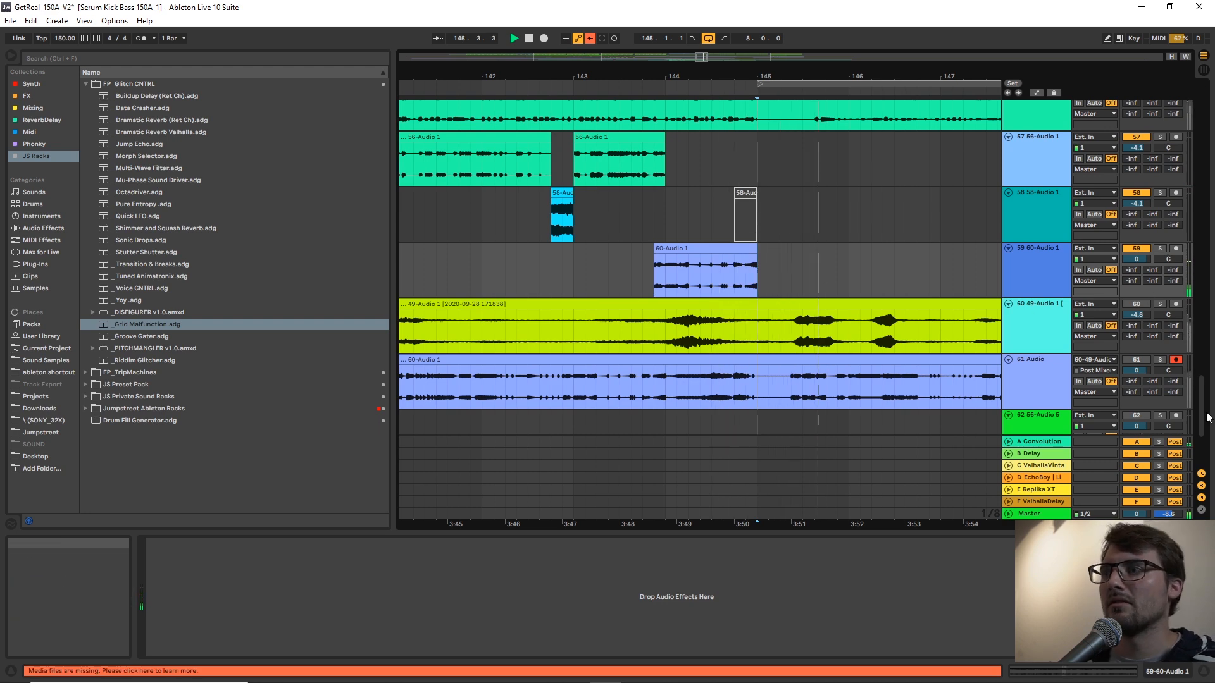
{"action": "left_click_drag", "start_coordinate": [1204, 413], "coordinate": [1159, 142]}
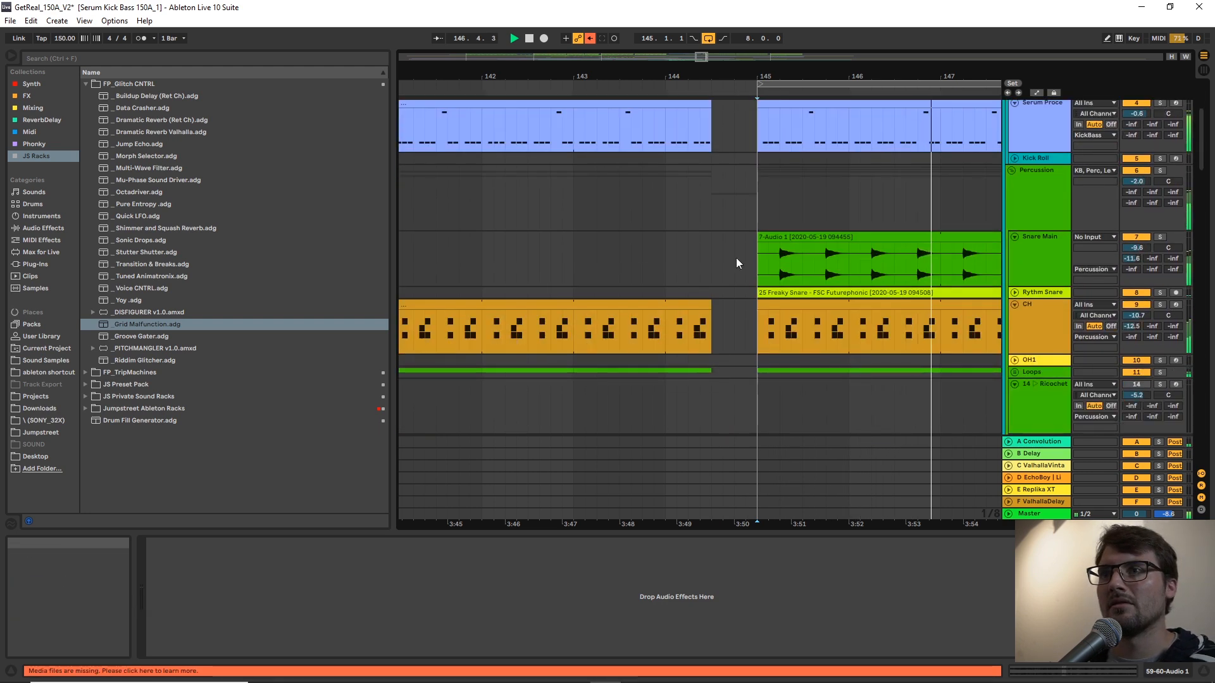
{"action": "left_click_drag", "start_coordinate": [754, 373], "coordinate": [667, 121]}
{"action": "key", "text": "Delete"}
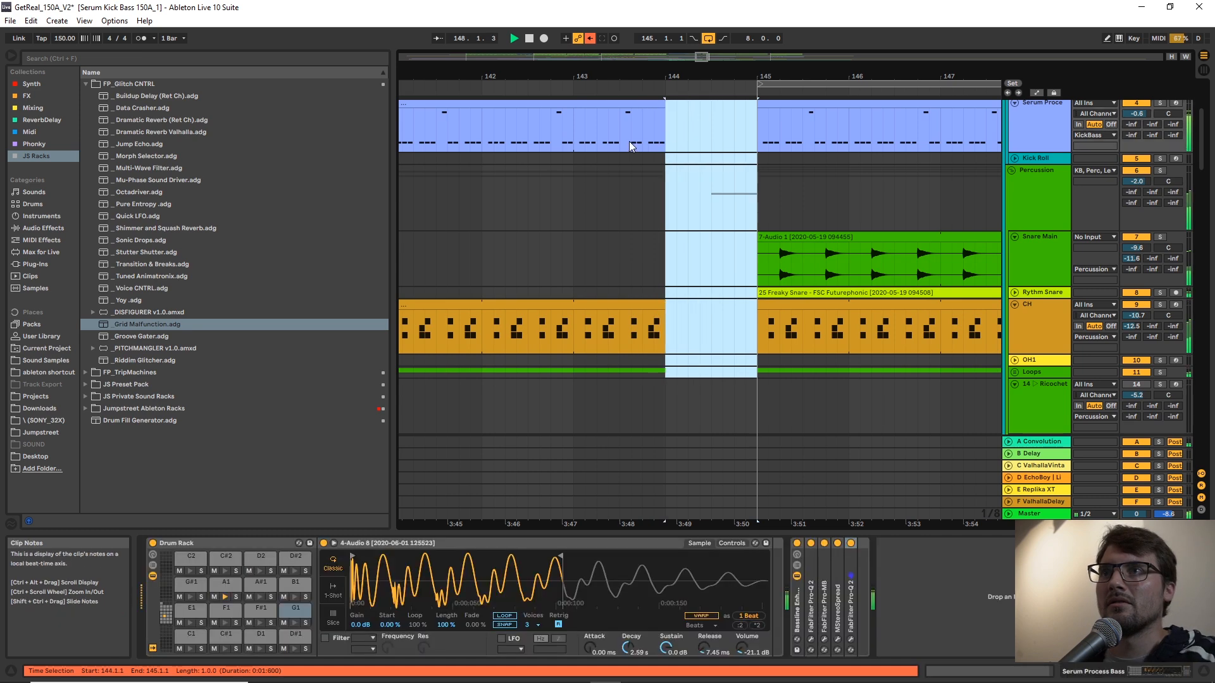
Play the break before bar 145, then unfold the Kick track and trim its clip to end at 144.2.1.
{"action": "left_click", "coordinate": [630, 141]}
{"action": "key", "text": "space"}
{"action": "key", "text": "space"}
{"action": "scroll", "coordinate": [662, 185], "scroll_direction": "up", "scroll_amount": 3}
{"action": "scroll", "coordinate": [671, 209], "scroll_direction": "up", "scroll_amount": 3}
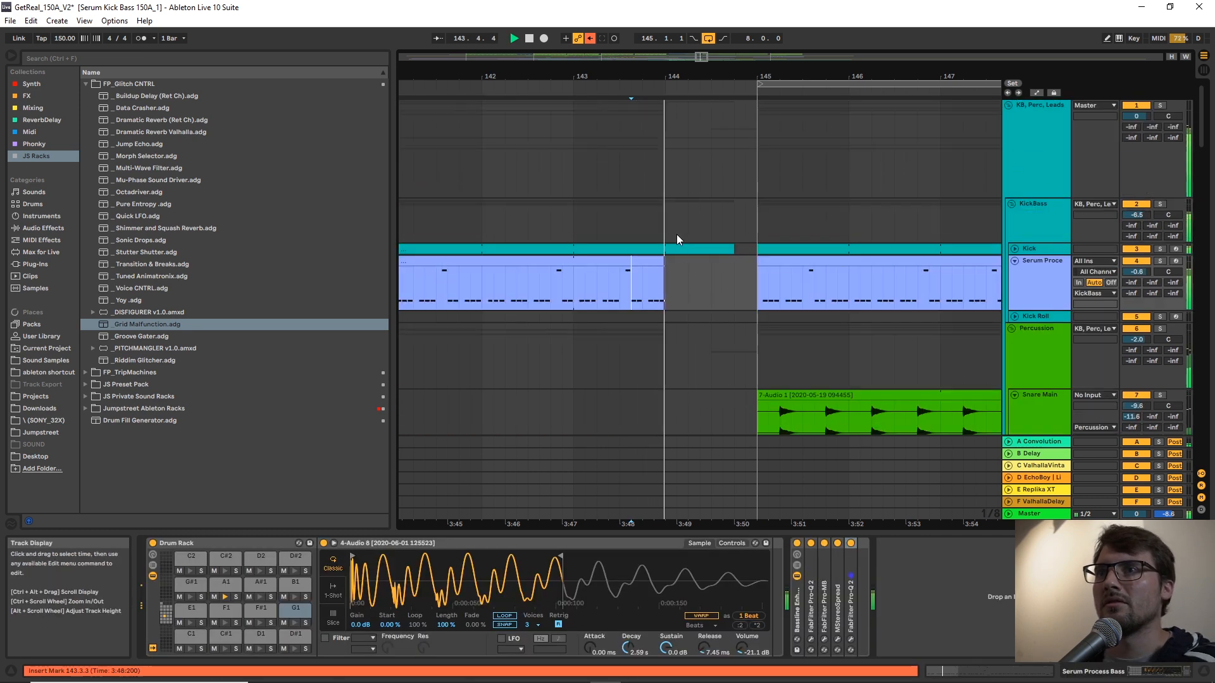
{"action": "left_click", "coordinate": [1014, 248]}
{"action": "left_click_drag", "start_coordinate": [733, 255], "coordinate": [691, 257]}
Duplicate the first 1/8-note slice of bar 143 on the Kick and Serum bass tracks up to 144.1.3 and play the roll.
{"action": "right_click", "coordinate": [582, 284]}
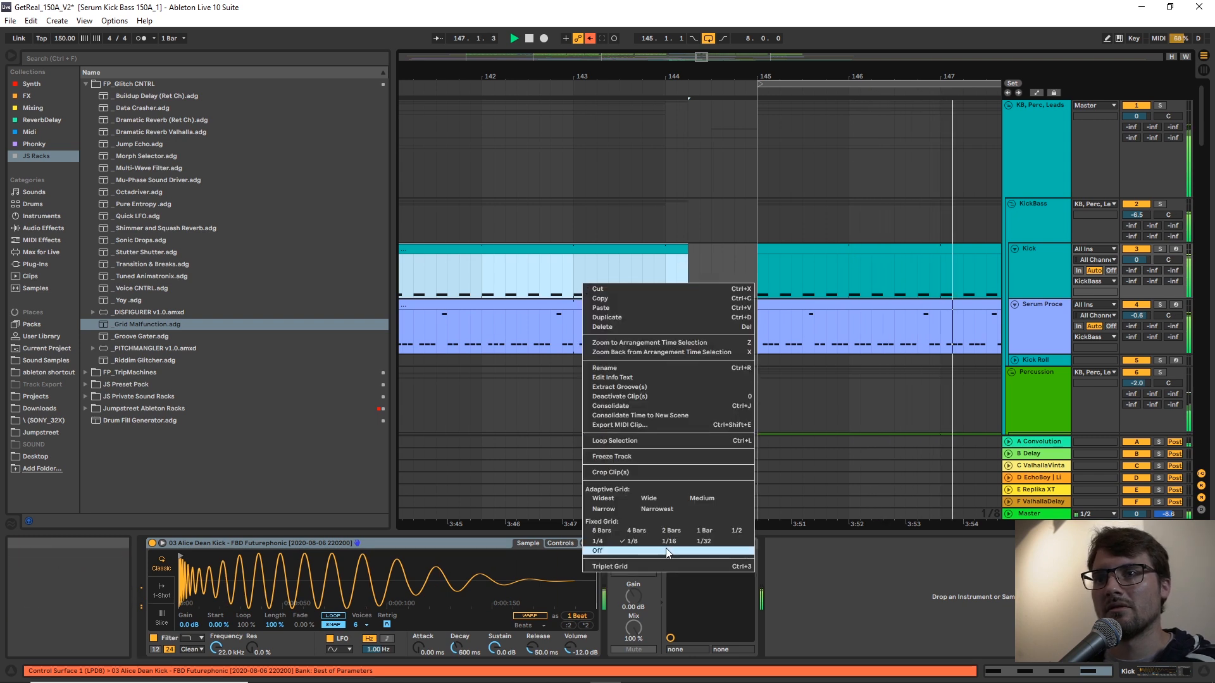
{"action": "left_click", "coordinate": [644, 543]}
{"action": "right_click", "coordinate": [619, 282]}
{"action": "left_click", "coordinate": [619, 267]}
{"action": "left_click_drag", "start_coordinate": [572, 274], "coordinate": [582, 345]}
{"action": "key", "text": "ctrl+d"}
{"action": "key", "text": "ctrl+d"}
{"action": "key", "text": "ctrl+d"}
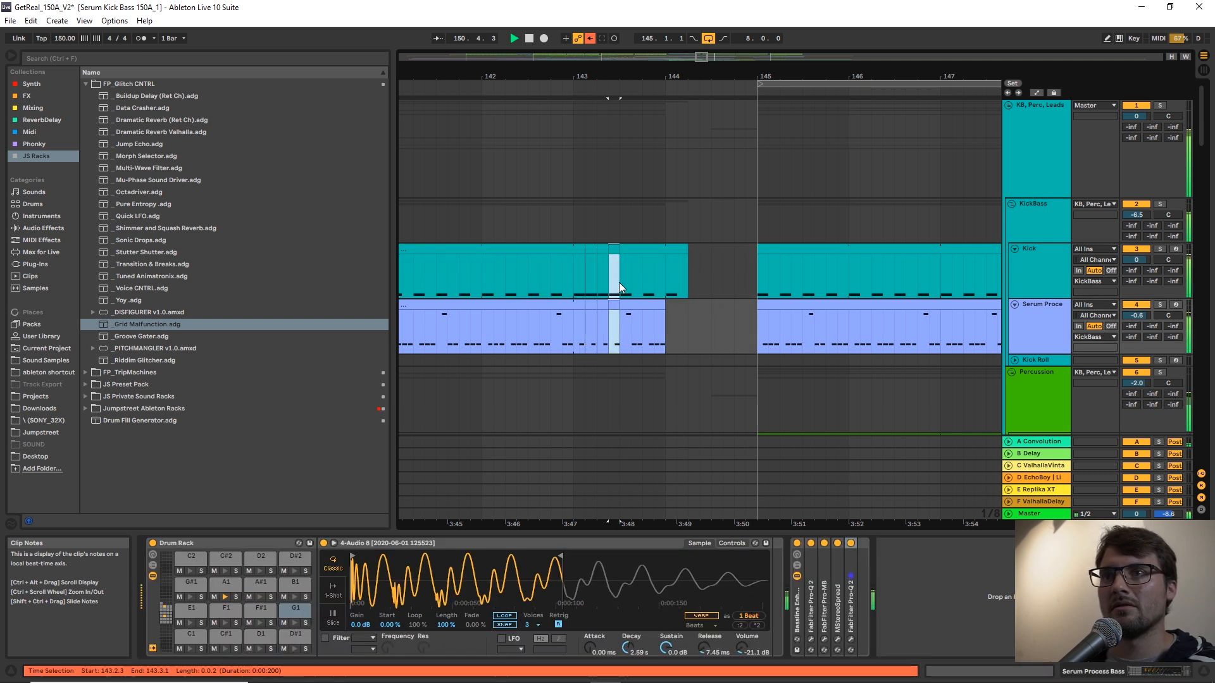
{"action": "key", "text": "ctrl+d"}
{"action": "key", "text": "ctrl+d"}
{"action": "key", "text": "ctrl+d"}
{"action": "key", "text": "ctrl+d"}
{"action": "key", "text": "ctrl+d"}
{"action": "left_click", "coordinate": [576, 275]}
{"action": "key", "text": "space"}
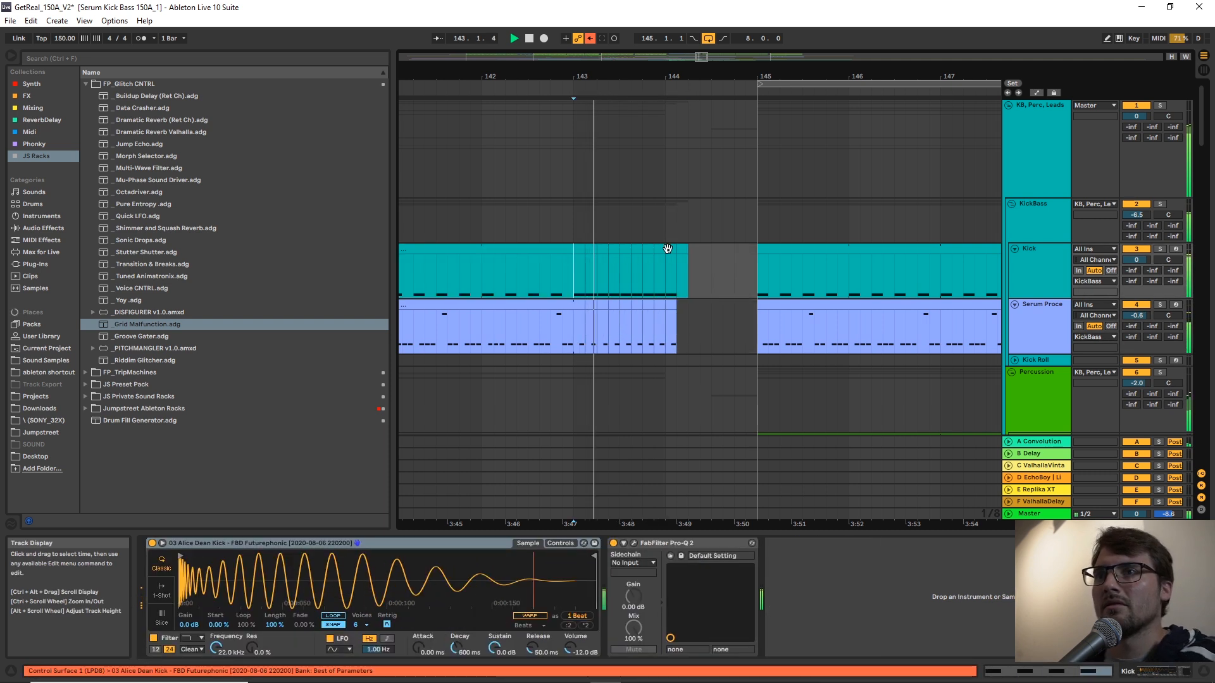
Move the leftover kick slice after the roll to 144.3.1 and replay from 143.3.1.
{"action": "left_click", "coordinate": [683, 273]}
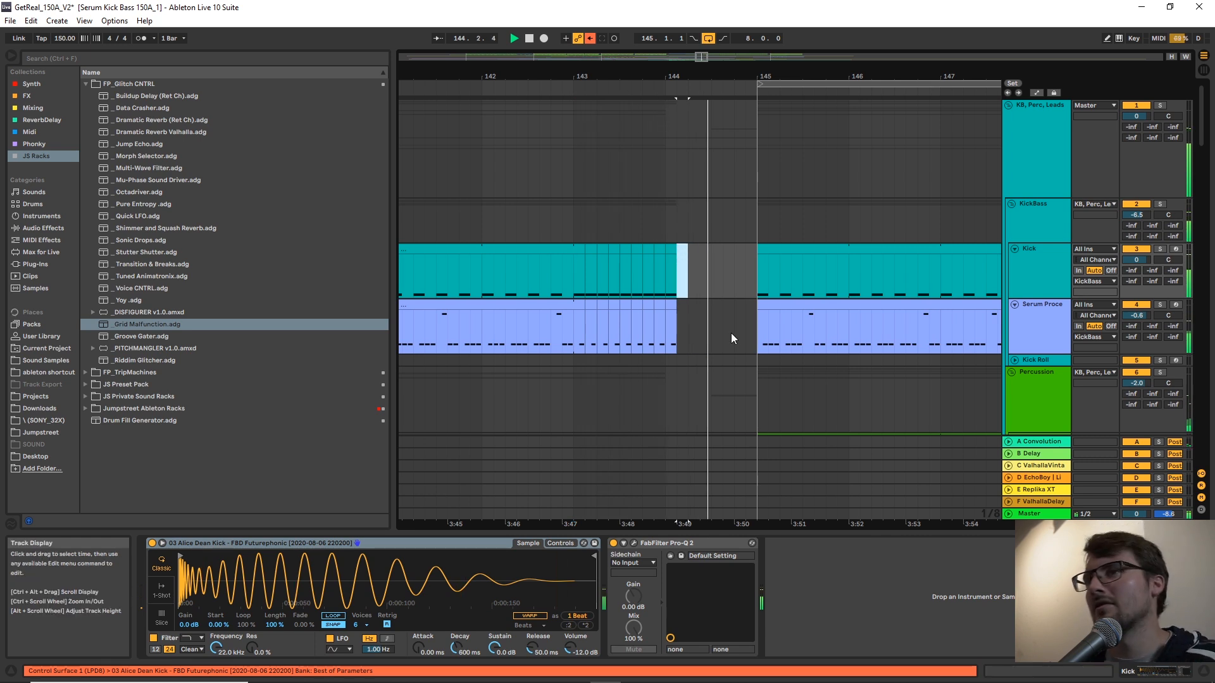
{"action": "scroll", "coordinate": [731, 332], "scroll_direction": "down", "scroll_amount": 3}
{"action": "scroll", "coordinate": [738, 301], "scroll_direction": "up", "scroll_amount": 2}
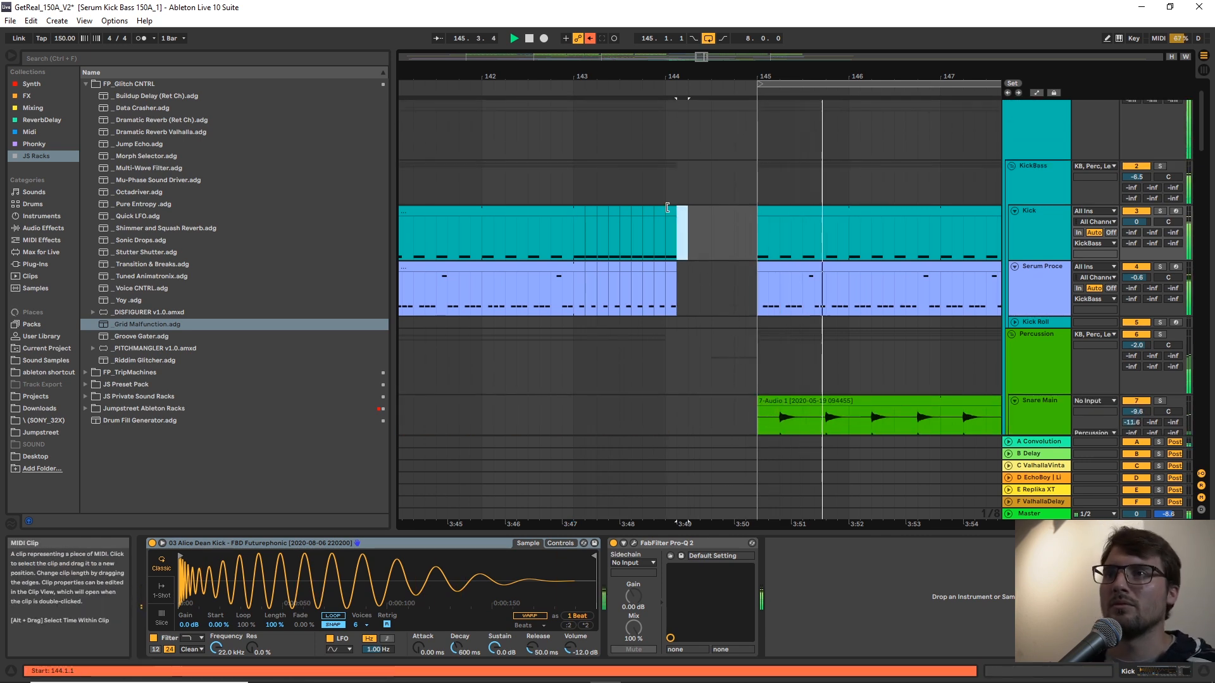
{"action": "left_click_drag", "start_coordinate": [683, 231], "coordinate": [717, 237]}
{"action": "left_click", "coordinate": [624, 233]}
{"action": "scroll", "coordinate": [655, 271], "scroll_direction": "down", "scroll_amount": 1}
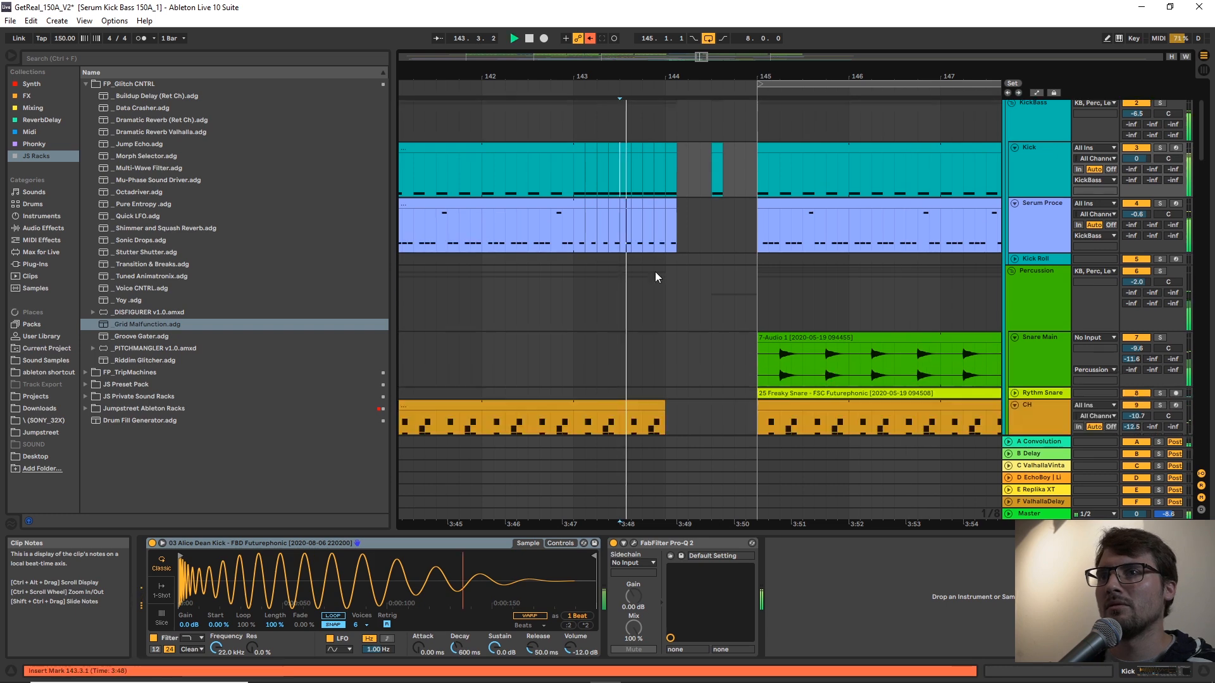
{"action": "scroll", "coordinate": [668, 260], "scroll_direction": "up", "scroll_amount": 1}
Set the grid to 1/16 and delete the last Serum bass slices of the roll around bar 144.
{"action": "right_click", "coordinate": [700, 274]}
{"action": "left_click", "coordinate": [802, 397]}
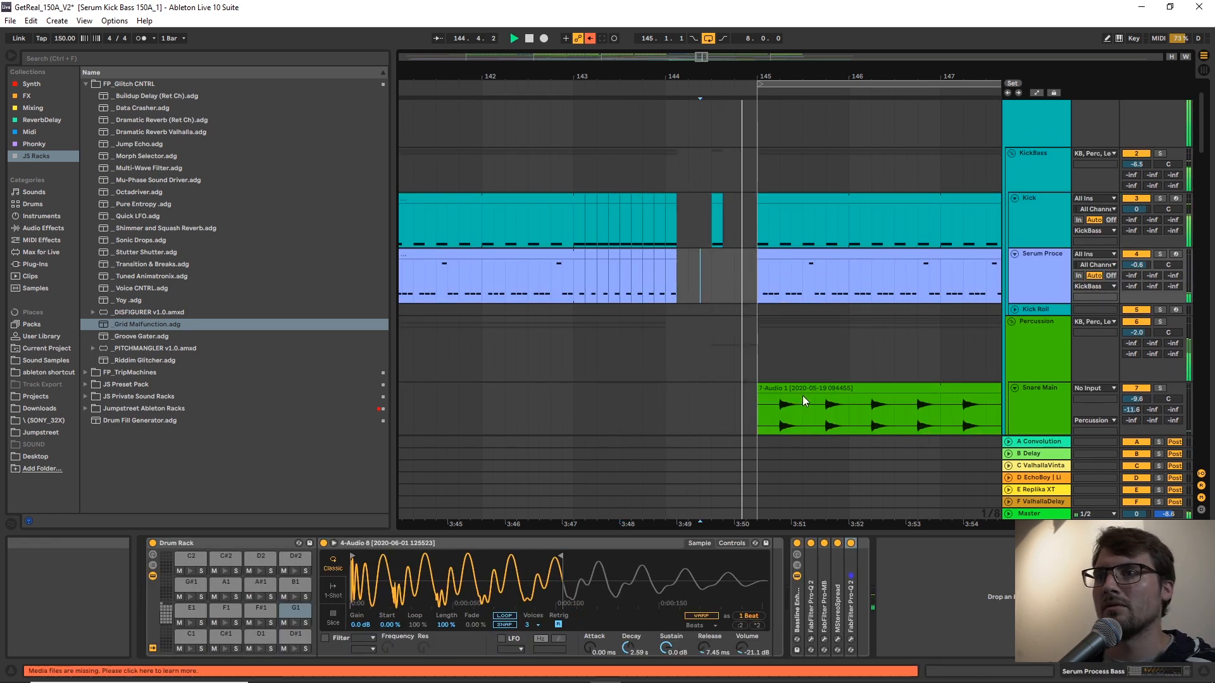
{"action": "scroll", "coordinate": [645, 236], "scroll_direction": "up", "scroll_amount": 1}
{"action": "left_click", "coordinate": [649, 229]}
{"action": "left_click", "coordinate": [635, 233]}
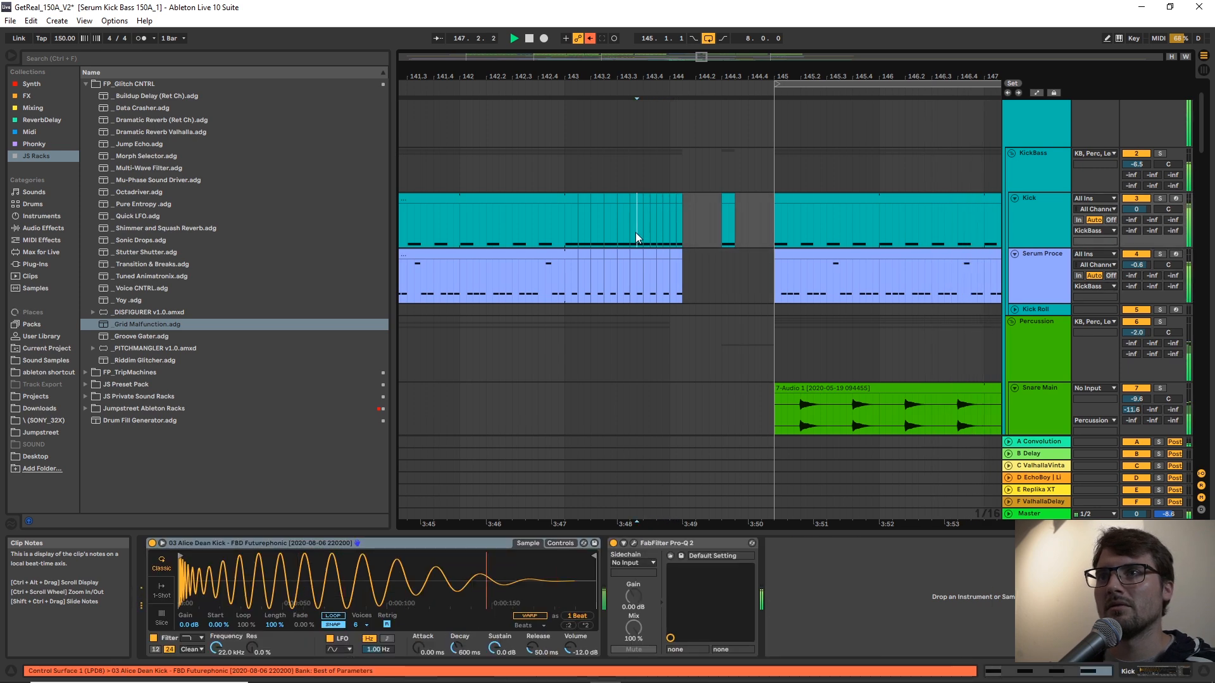
{"action": "left_click_drag", "start_coordinate": [689, 279], "coordinate": [641, 277]}
{"action": "key", "text": "Delete"}
{"action": "left_click", "coordinate": [612, 203]}
Select the fill clip on track 20 from 144.1.2 to 145.1.1 and audition it in solo.
{"action": "left_click_drag", "start_coordinate": [1201, 121], "coordinate": [1195, 204]}
{"action": "left_click_drag", "start_coordinate": [771, 276], "coordinate": [676, 272]}
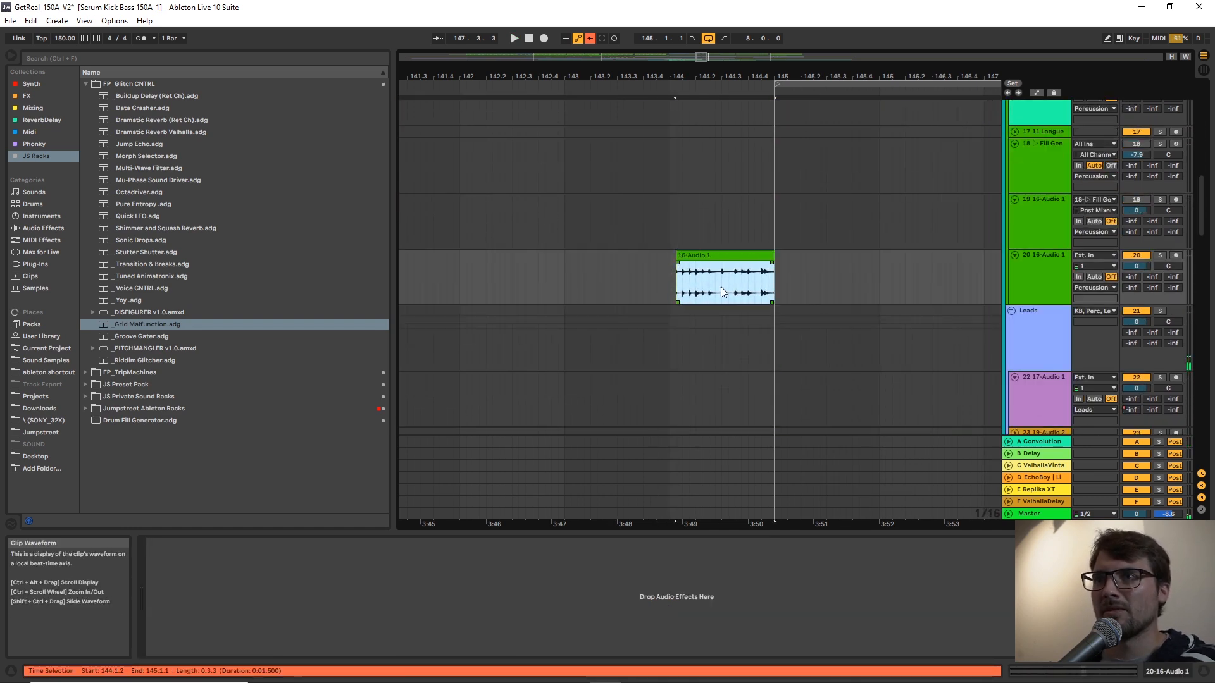
{"action": "left_click", "coordinate": [688, 291]}
{"action": "key", "text": "space"}
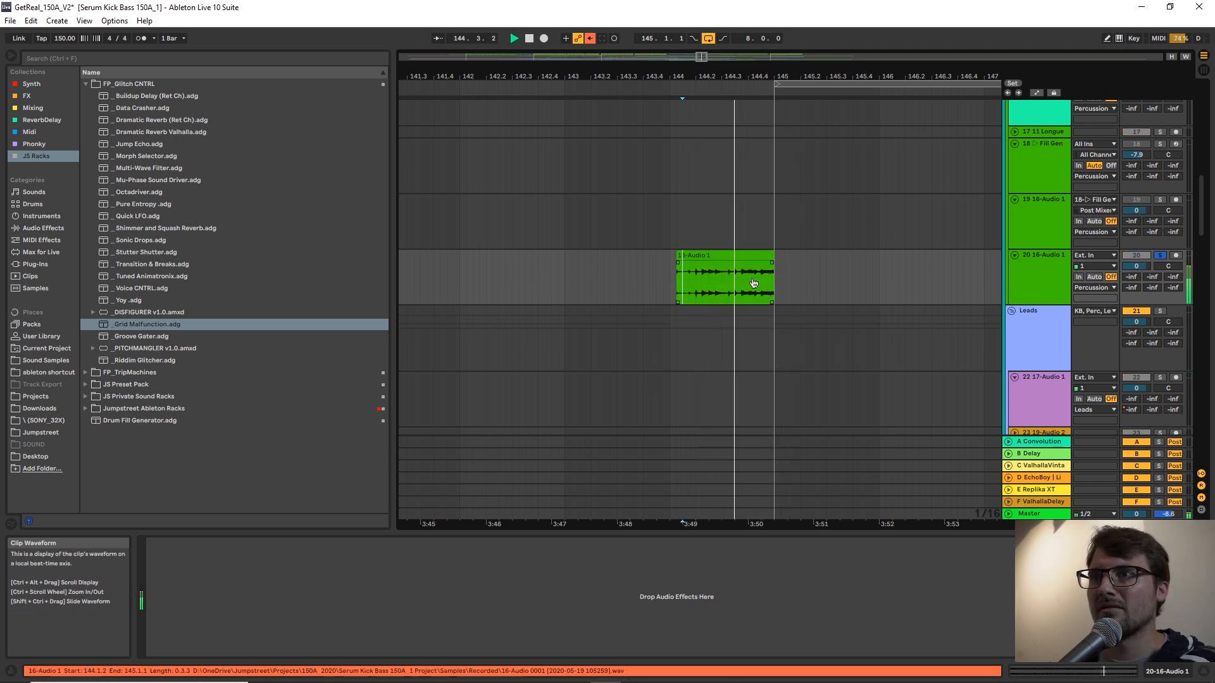
{"action": "key", "text": "space"}
{"action": "key", "text": "space"}
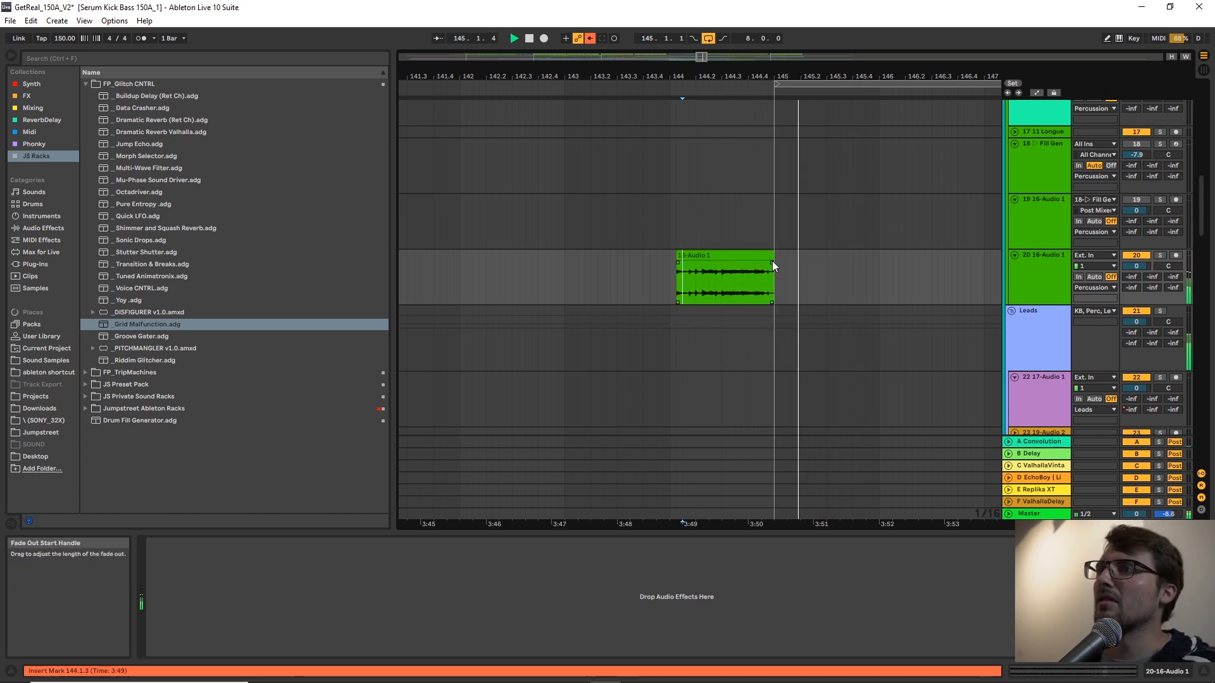
Split track 20's fill clip at 144.3.1 and add a fade-in across its whole second half.
{"action": "mouse_move", "coordinate": [773, 257]}
{"action": "left_mouse_down"}
{"action": "mouse_move", "coordinate": [711, 255]}
{"action": "mouse_move", "coordinate": [770, 264]}
{"action": "left_mouse_up"}
{"action": "left_click", "coordinate": [734, 274]}
{"action": "key", "text": "ctrl+e"}
{"action": "key", "text": "f"}
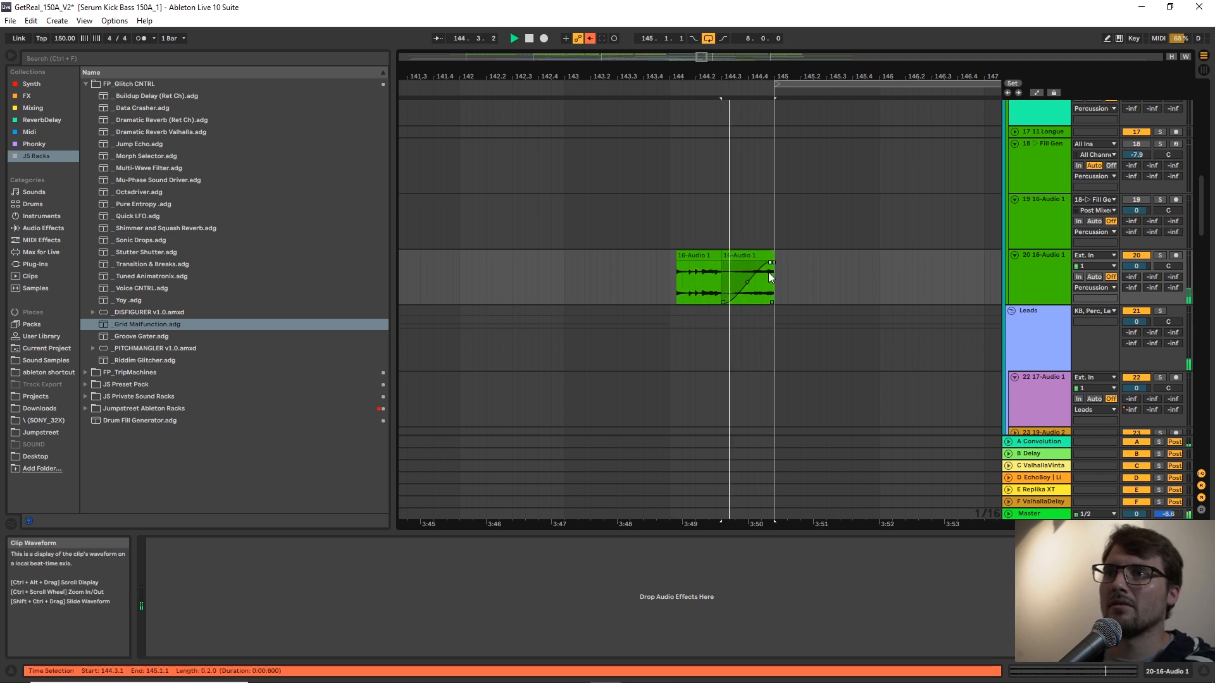
Make the first half of track 20's fill span 144.1.1 to 144.3.1 and audition the fill.
{"action": "left_click", "coordinate": [691, 254]}
{"action": "left_click_drag", "start_coordinate": [691, 253], "coordinate": [722, 260]}
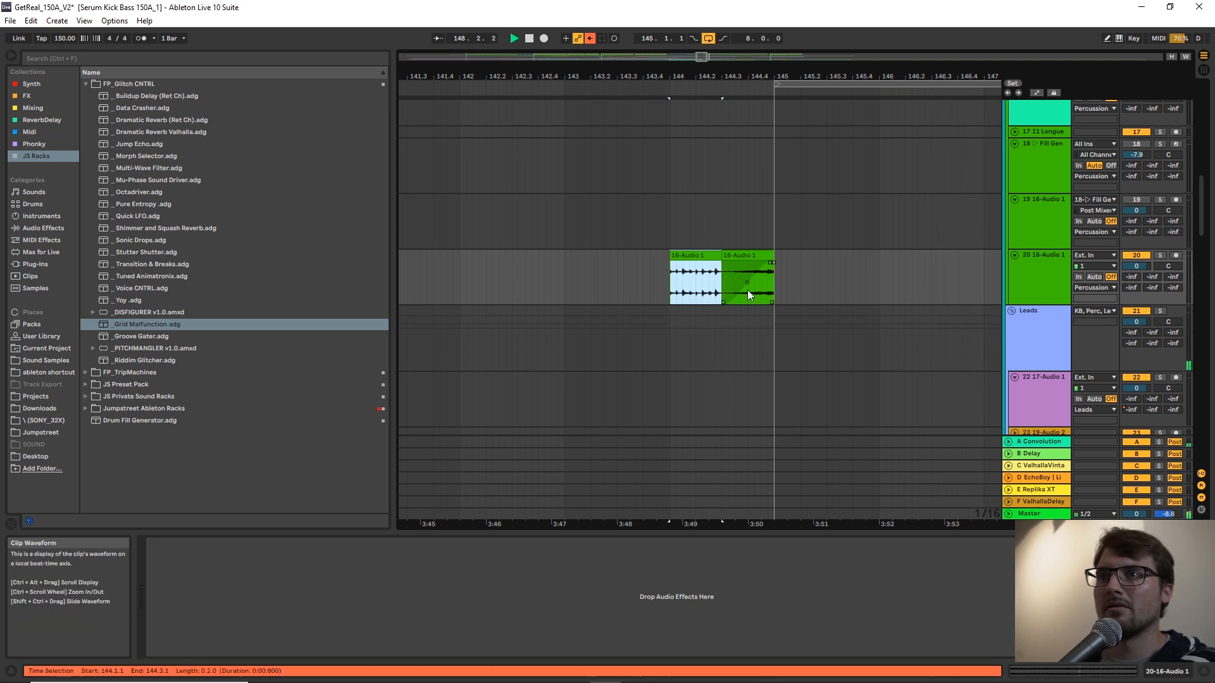
{"action": "left_click_drag", "start_coordinate": [683, 300], "coordinate": [753, 283]}
{"action": "key", "text": "space"}
{"action": "key", "text": "space"}
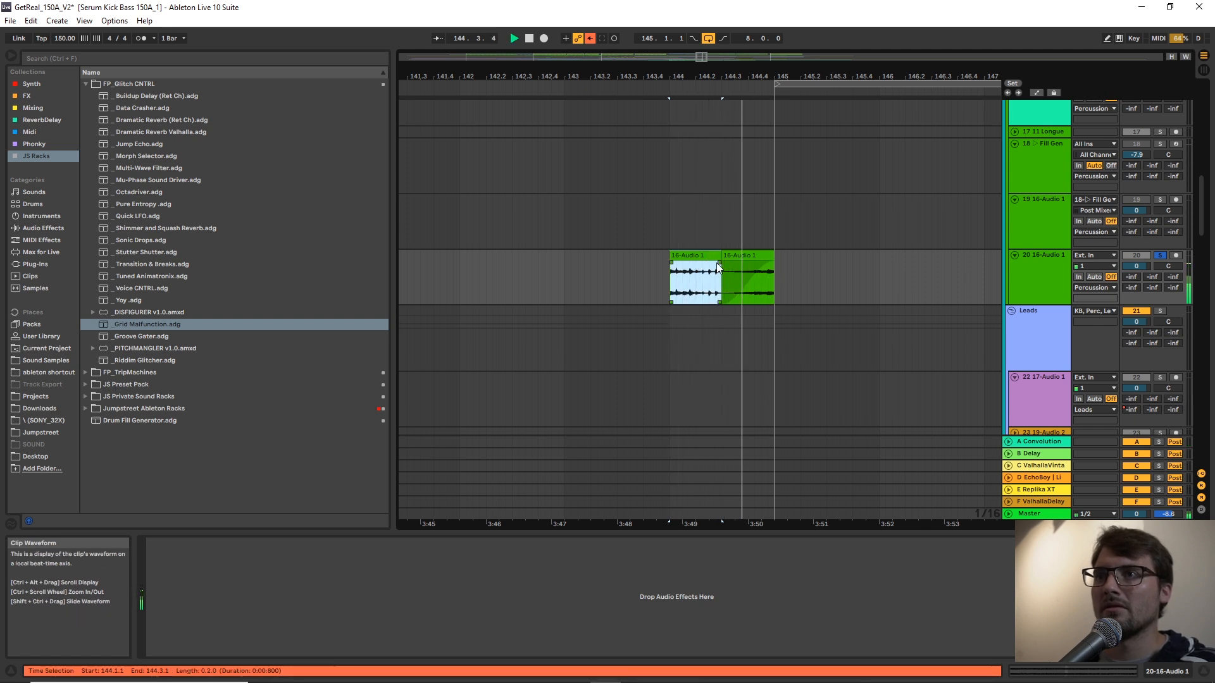
Duplicate a 1/16-note slice of track 20's fill twice from 144.2.1 as a stutter and play it from 143.4.3.
{"action": "key", "text": "ctrl+d"}
{"action": "key", "text": "ctrl+d"}
{"action": "left_click", "coordinate": [671, 284]}
{"action": "key", "text": "space"}
{"action": "left_click", "coordinate": [718, 272]}
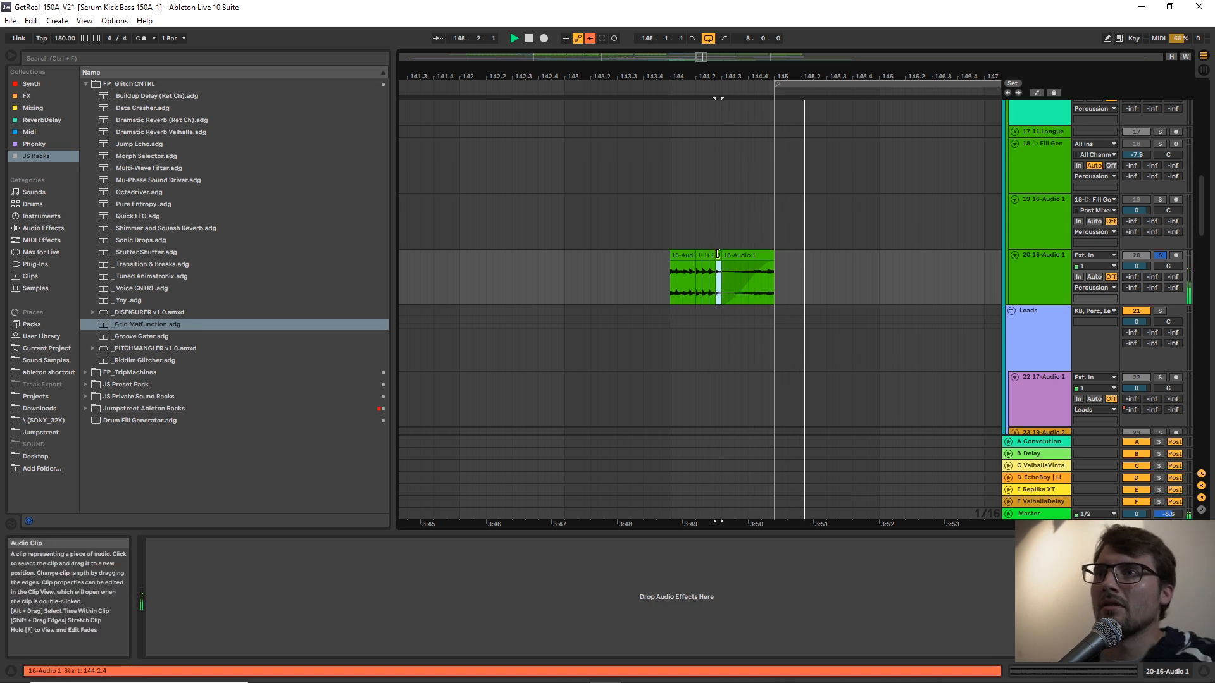
Play the arrangement from 143.4.3 and check which tracks carry on past bar 145.
{"action": "left_click", "coordinate": [658, 283]}
{"action": "scroll", "coordinate": [897, 269], "scroll_direction": "down", "scroll_amount": 3}
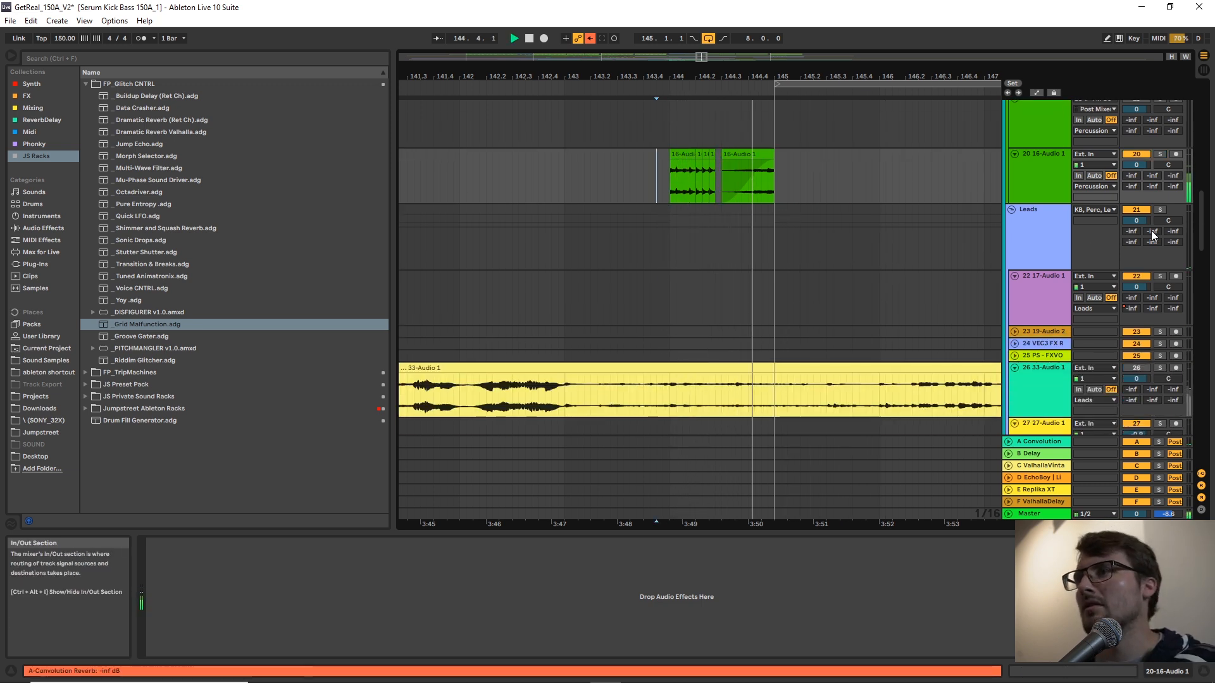
{"action": "scroll", "coordinate": [1180, 341], "scroll_direction": "down", "scroll_amount": 10}
{"action": "scroll", "coordinate": [1177, 362], "scroll_direction": "down", "scroll_amount": 3}
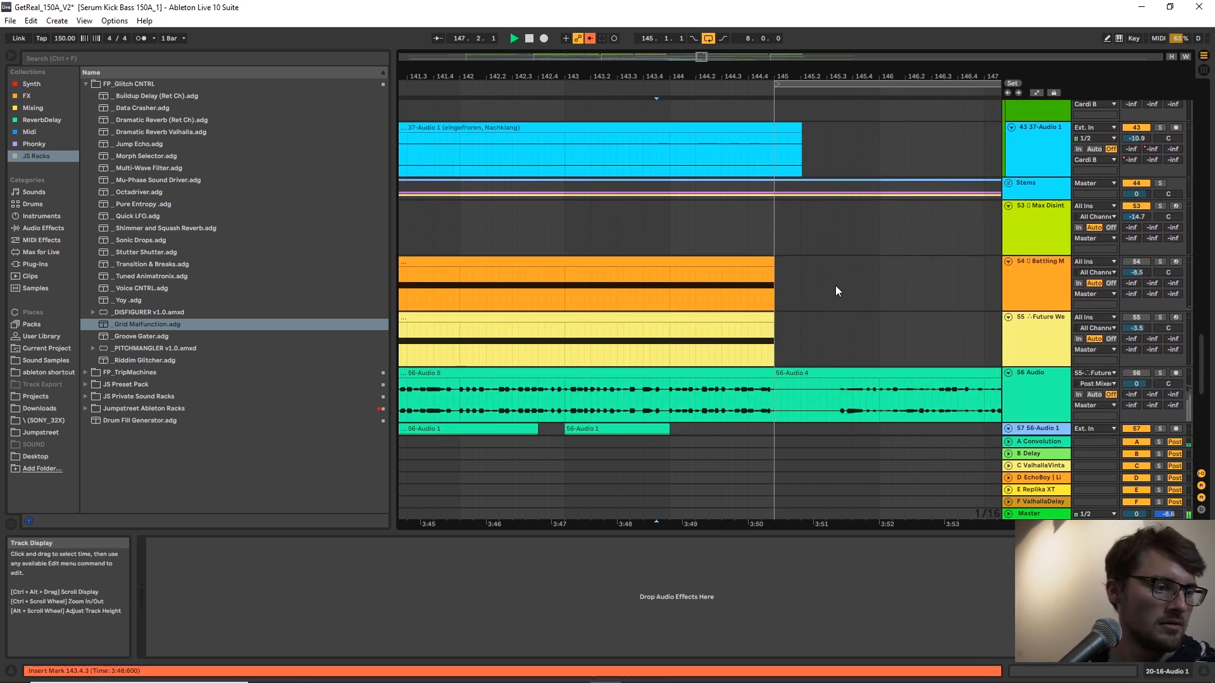
{"action": "scroll", "coordinate": [832, 281], "scroll_direction": "down", "scroll_amount": 5}
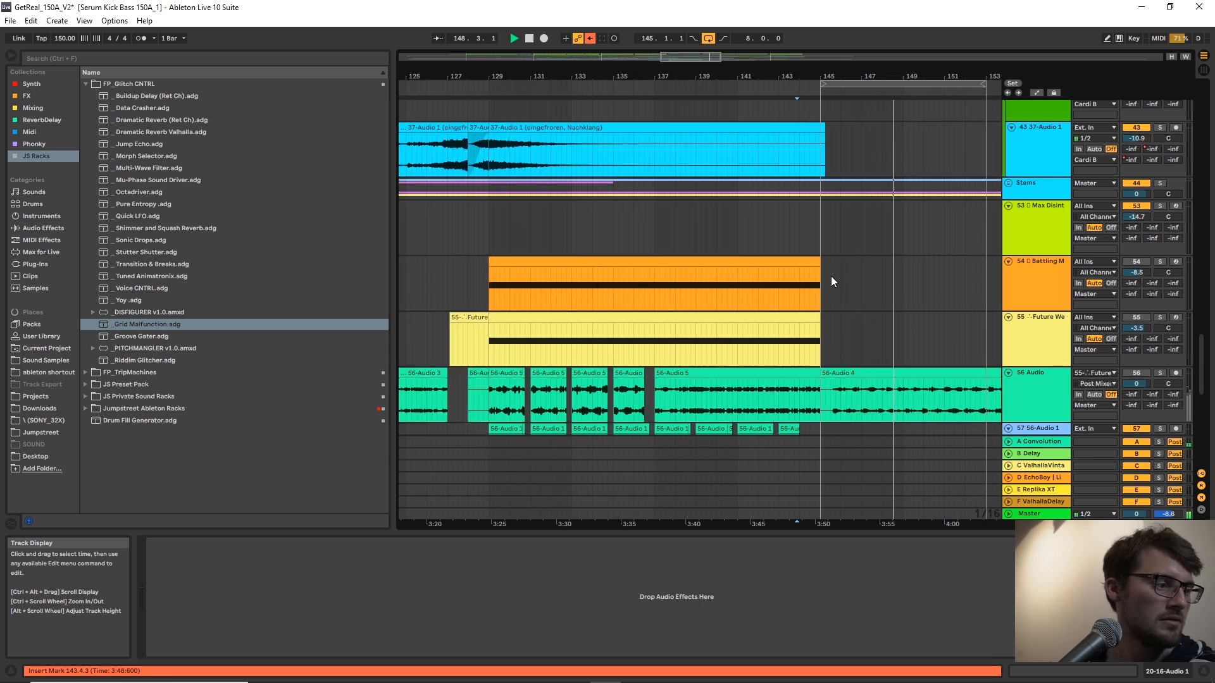
{"action": "key", "text": "space"}
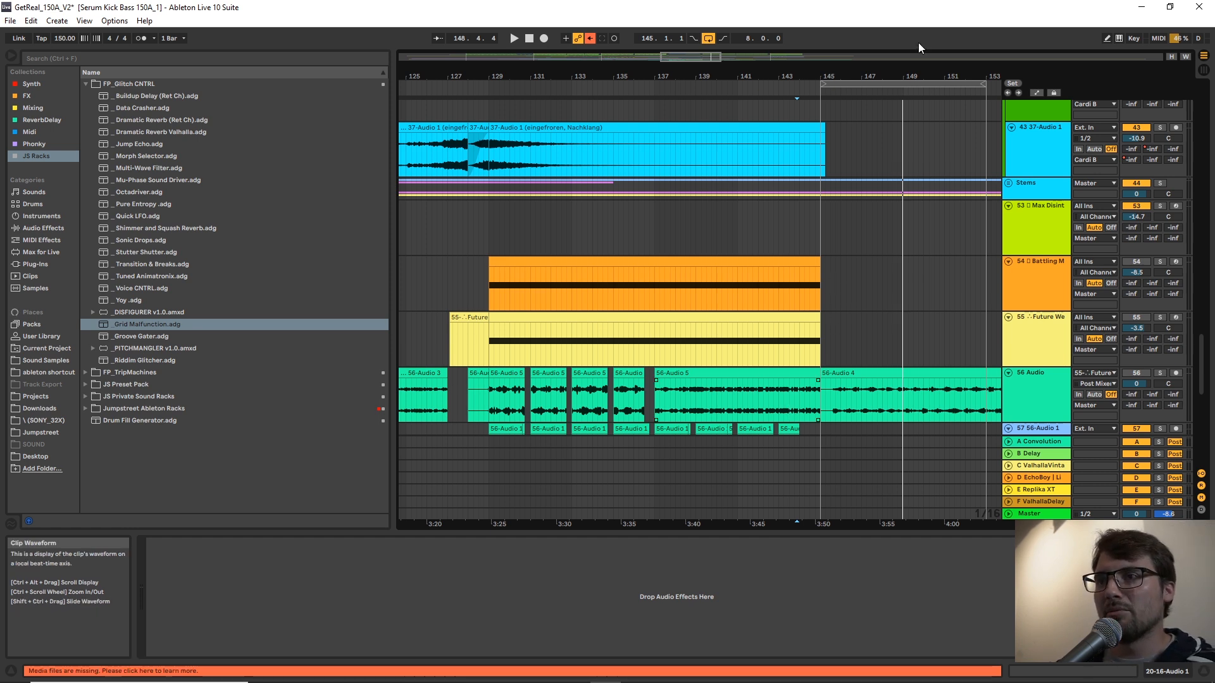
Set a fixed 1-bar grid and split track 56's long audio clip at 144.1.1.
{"action": "left_click_drag", "start_coordinate": [891, 76], "coordinate": [891, 110]}
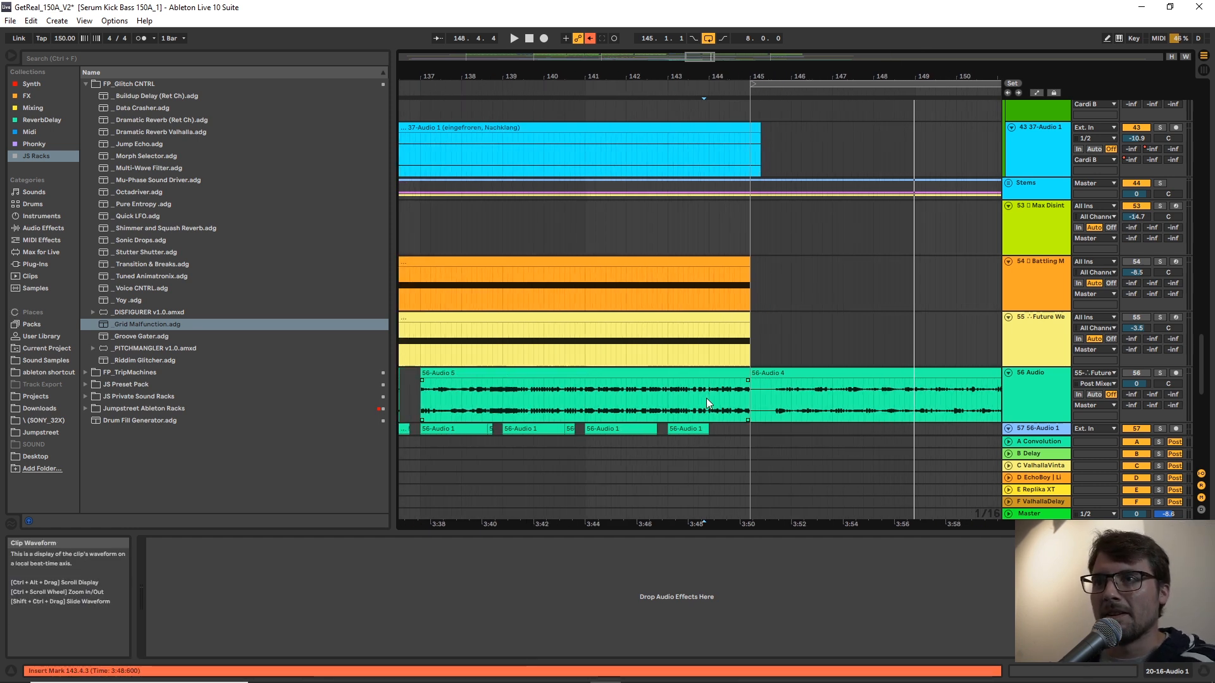
{"action": "left_click", "coordinate": [706, 398]}
{"action": "right_click", "coordinate": [713, 403]}
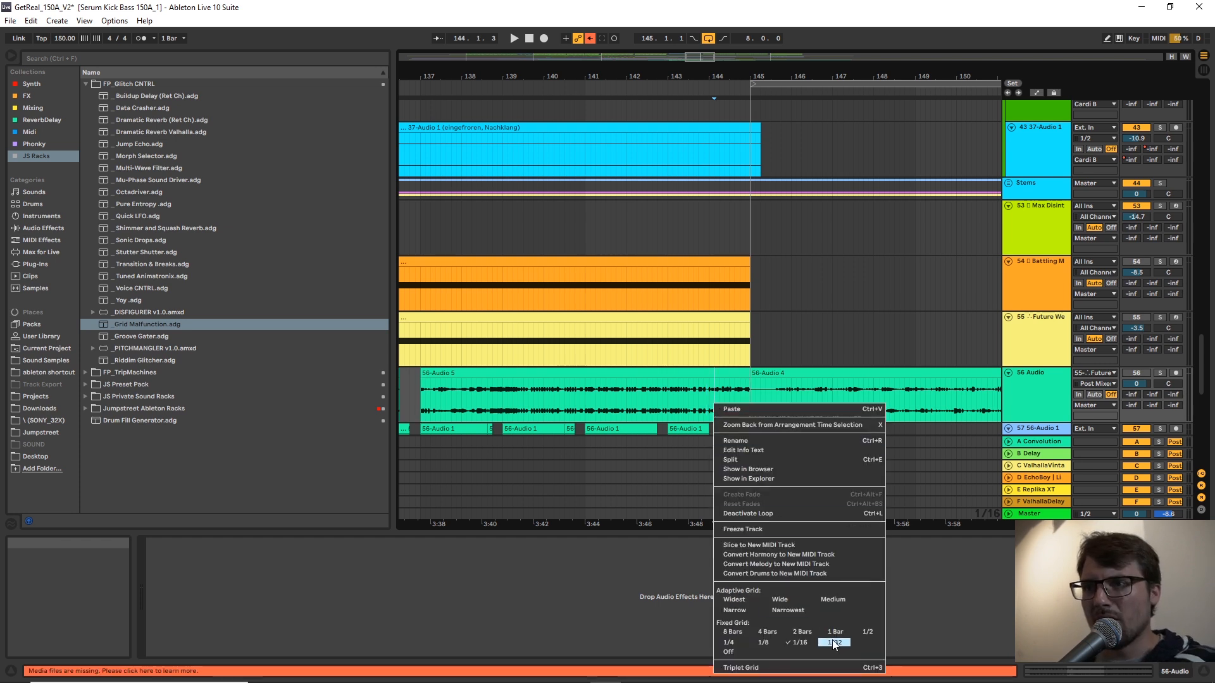
{"action": "key", "text": "Escape"}
{"action": "left_click", "coordinate": [713, 414]}
{"action": "left_click", "coordinate": [706, 403]}
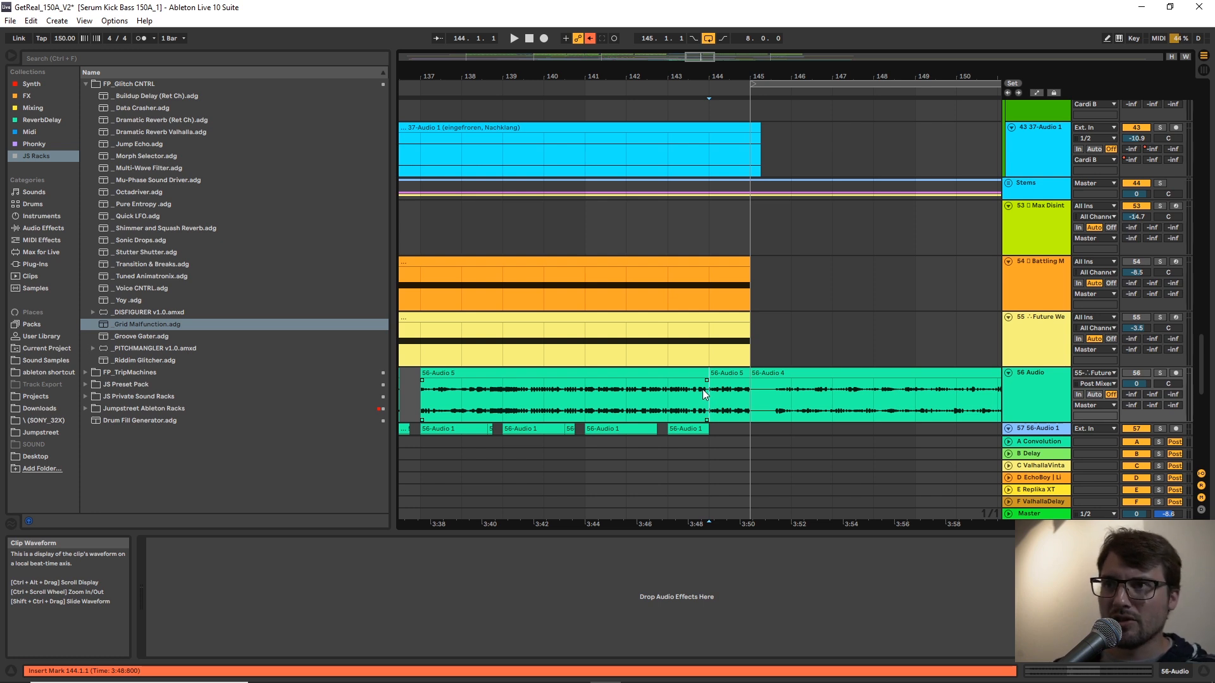
{"action": "left_click", "coordinate": [713, 394]}
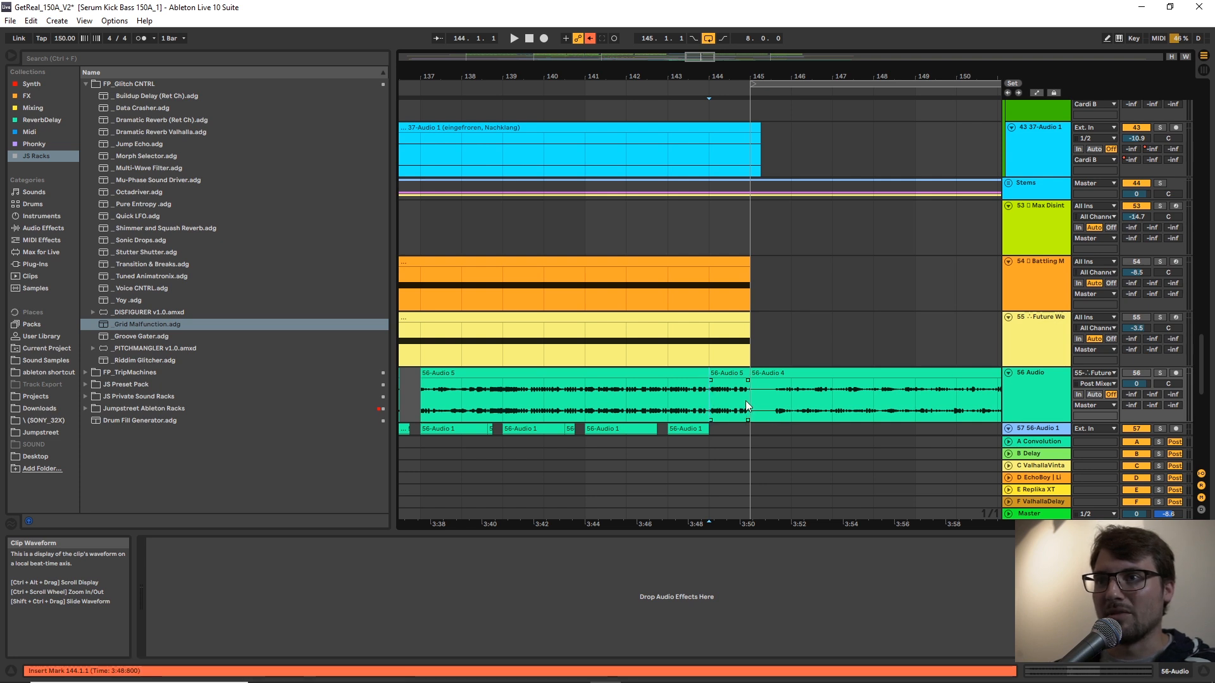
Duplicate track 57's clips from bars 137–145 so the copy fills bars 145–153.
{"action": "scroll", "coordinate": [745, 401], "scroll_direction": "down", "scroll_amount": 3}
{"action": "left_click_drag", "start_coordinate": [748, 377], "coordinate": [427, 378]}
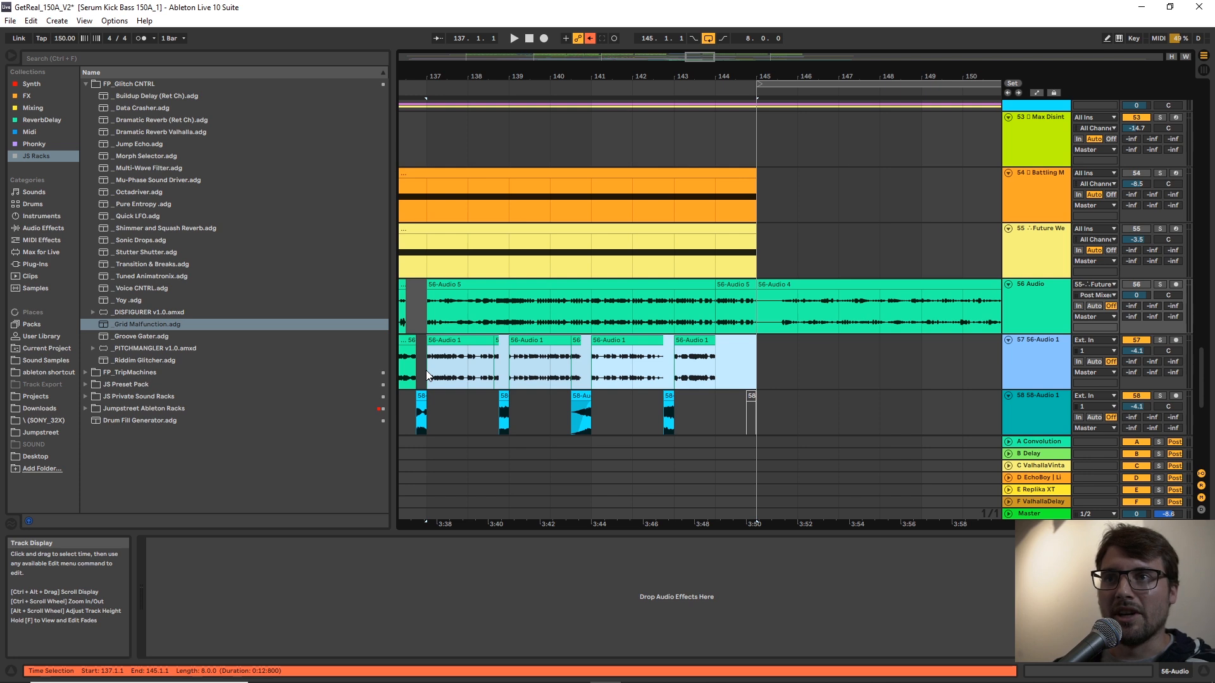
{"action": "left_click", "coordinate": [438, 363]}
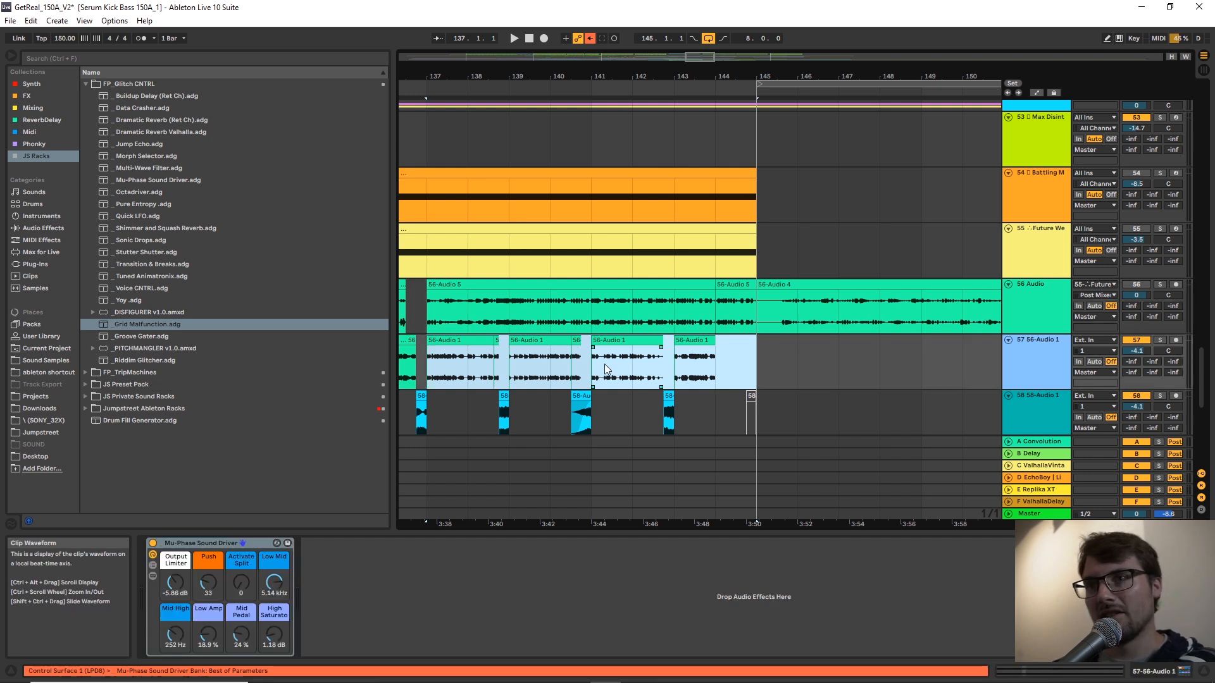
{"action": "key", "text": "ctrl+d"}
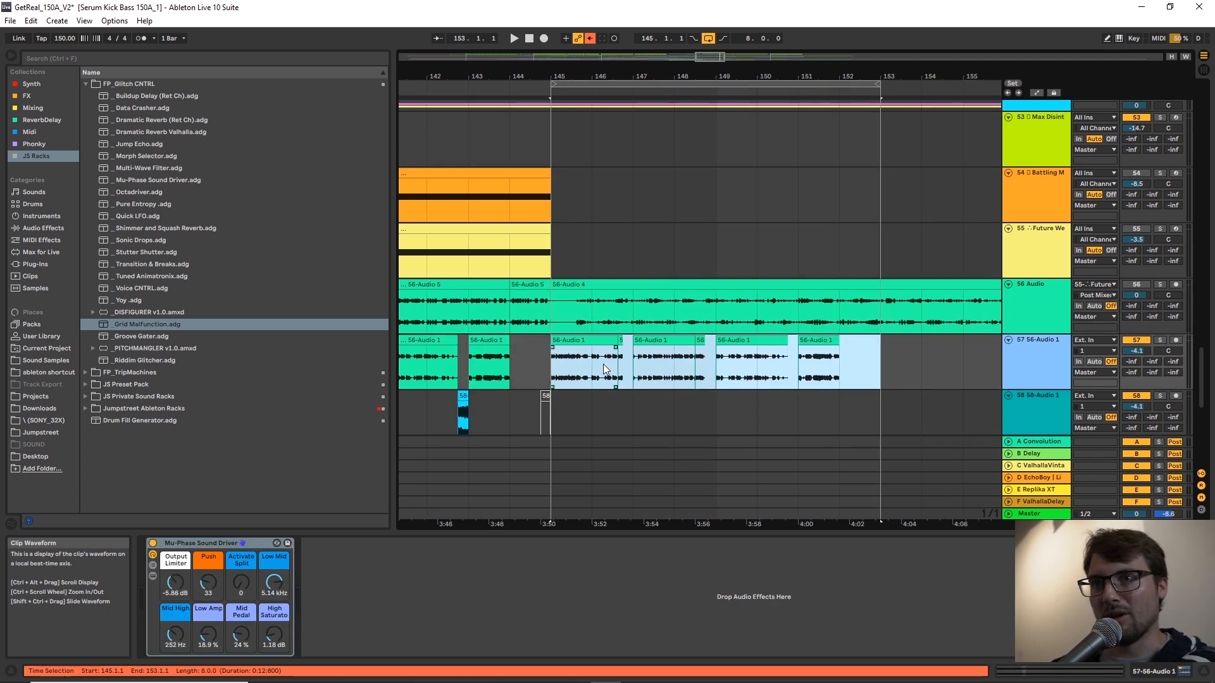
{"action": "left_click", "coordinate": [563, 382]}
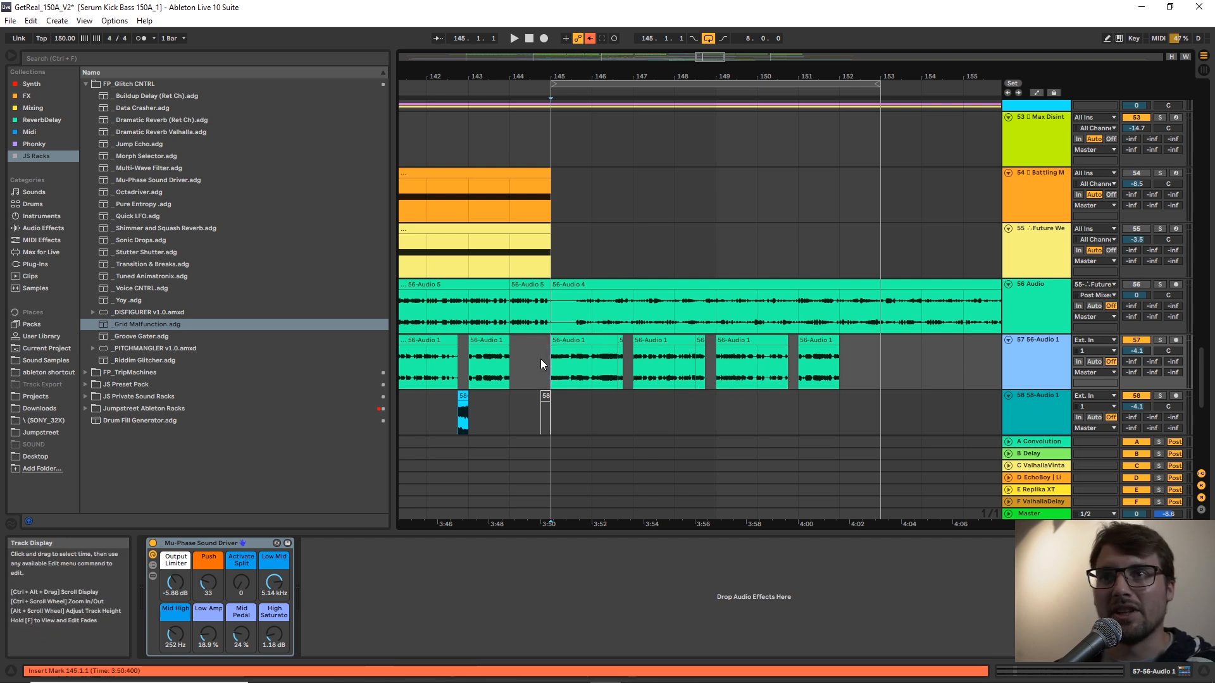
Audition the transition from 144.1.1 and lower track 57's volume to -6.4 dB.
{"action": "left_click", "coordinate": [520, 363]}
{"action": "key", "text": "space"}
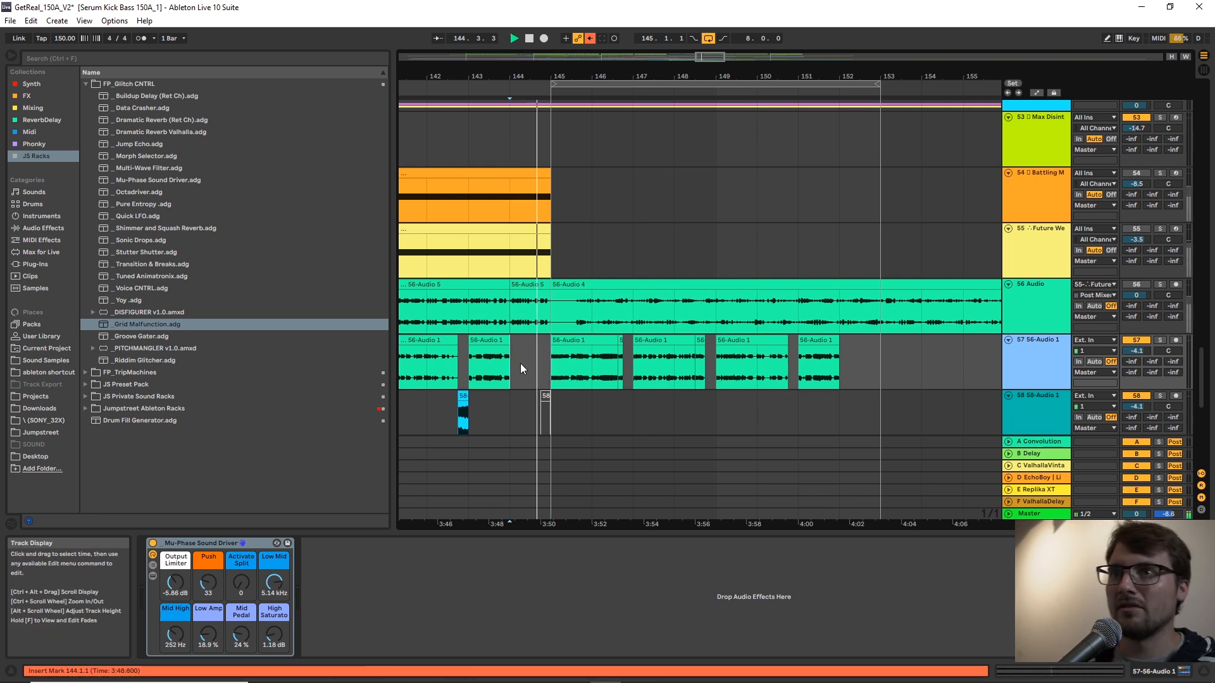
{"action": "scroll", "coordinate": [646, 343], "scroll_direction": "up", "scroll_amount": 5}
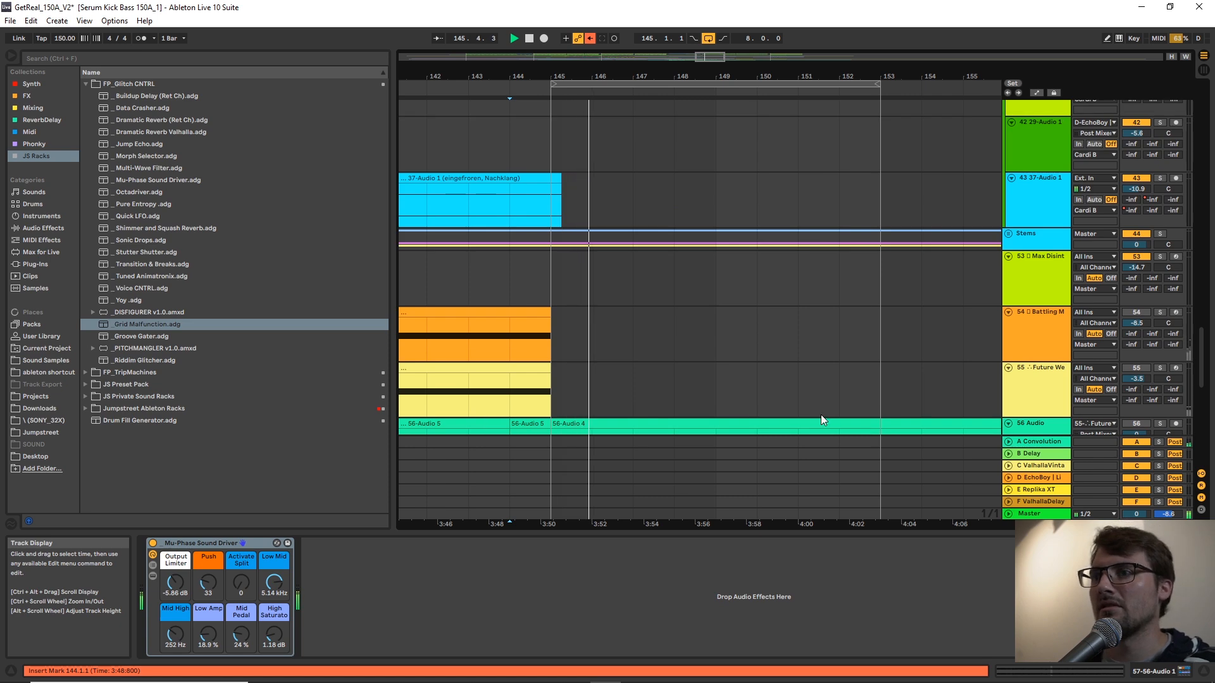
{"action": "scroll", "coordinate": [821, 415], "scroll_direction": "down", "scroll_amount": 4}
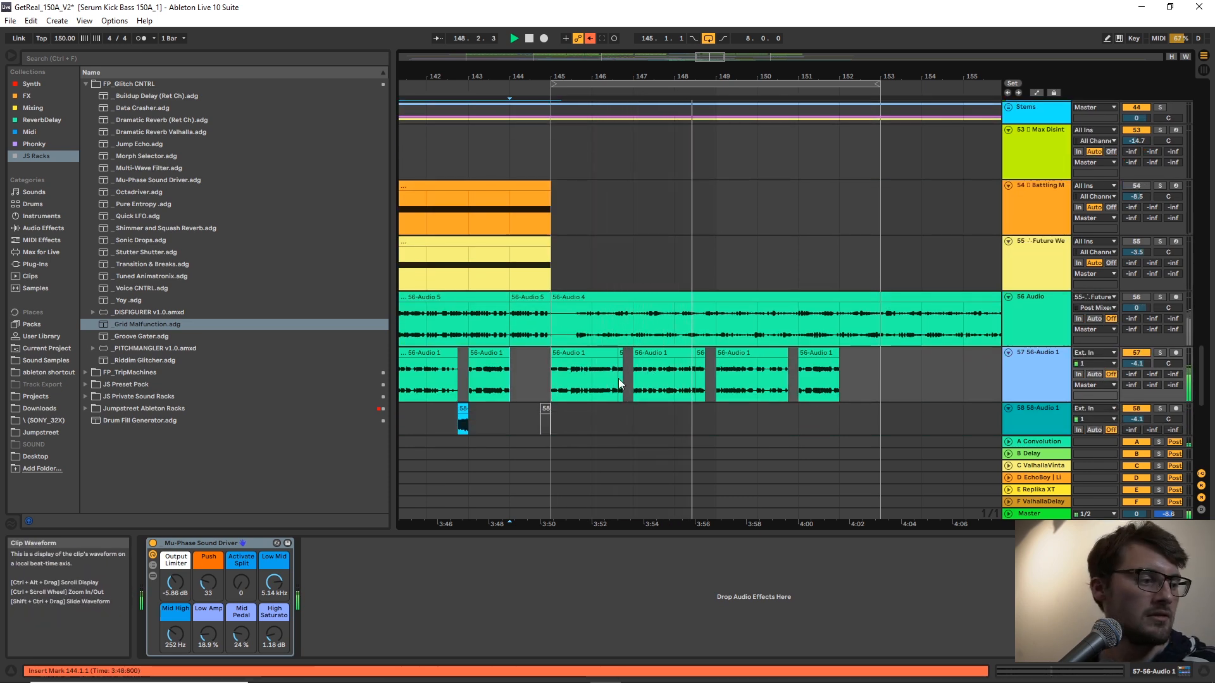
{"action": "left_click", "coordinate": [537, 382]}
{"action": "key", "text": "space"}
{"action": "key", "text": "space"}
{"action": "left_click_drag", "start_coordinate": [1134, 362], "coordinate": [1133, 366]}
Set a fixed 1/8 grid, copy track 58's short clip to 146.4.1 and replay the section.
{"action": "scroll", "coordinate": [678, 366], "scroll_direction": "down", "scroll_amount": 3}
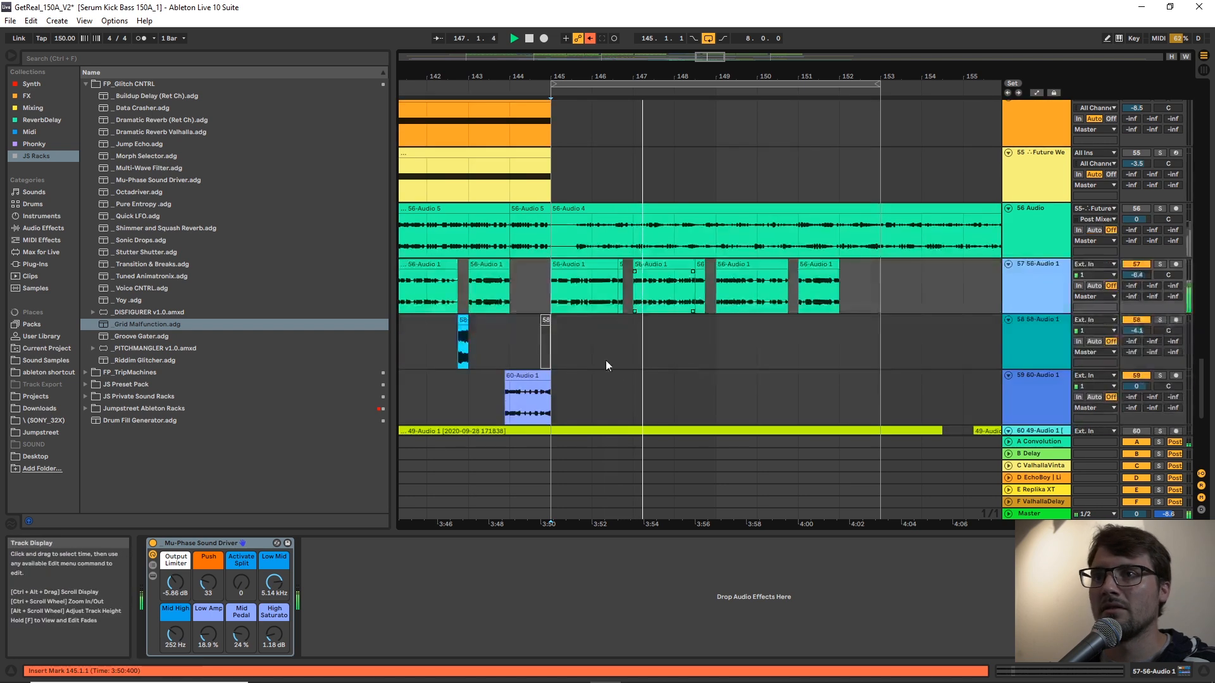
{"action": "right_click", "coordinate": [548, 340]}
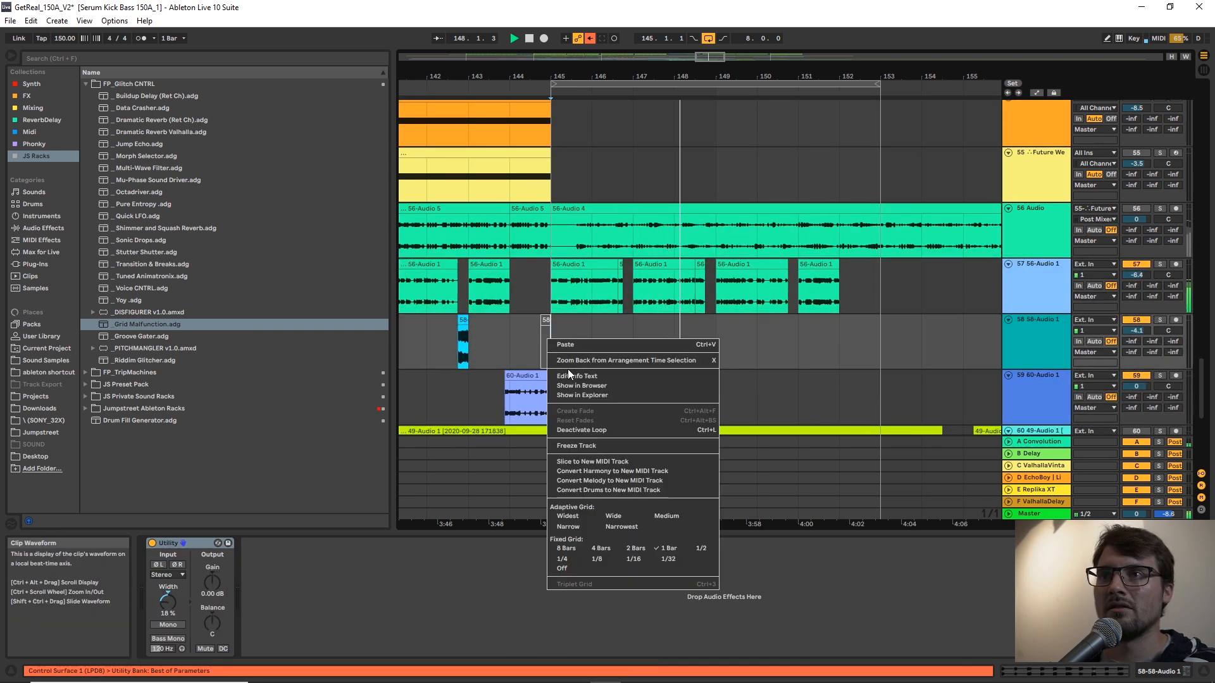
{"action": "left_click", "coordinate": [598, 560]}
{"action": "left_click_drag", "start_coordinate": [547, 342], "coordinate": [627, 329]}
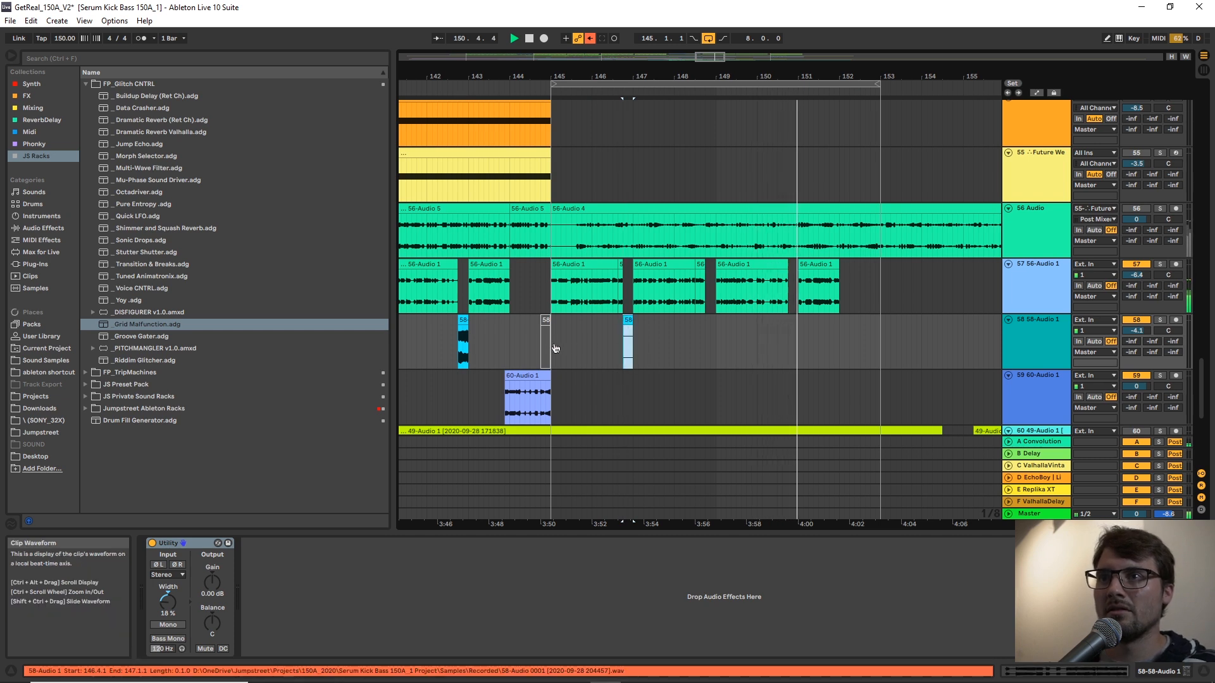
{"action": "key", "text": "space"}
{"action": "key", "text": "space"}
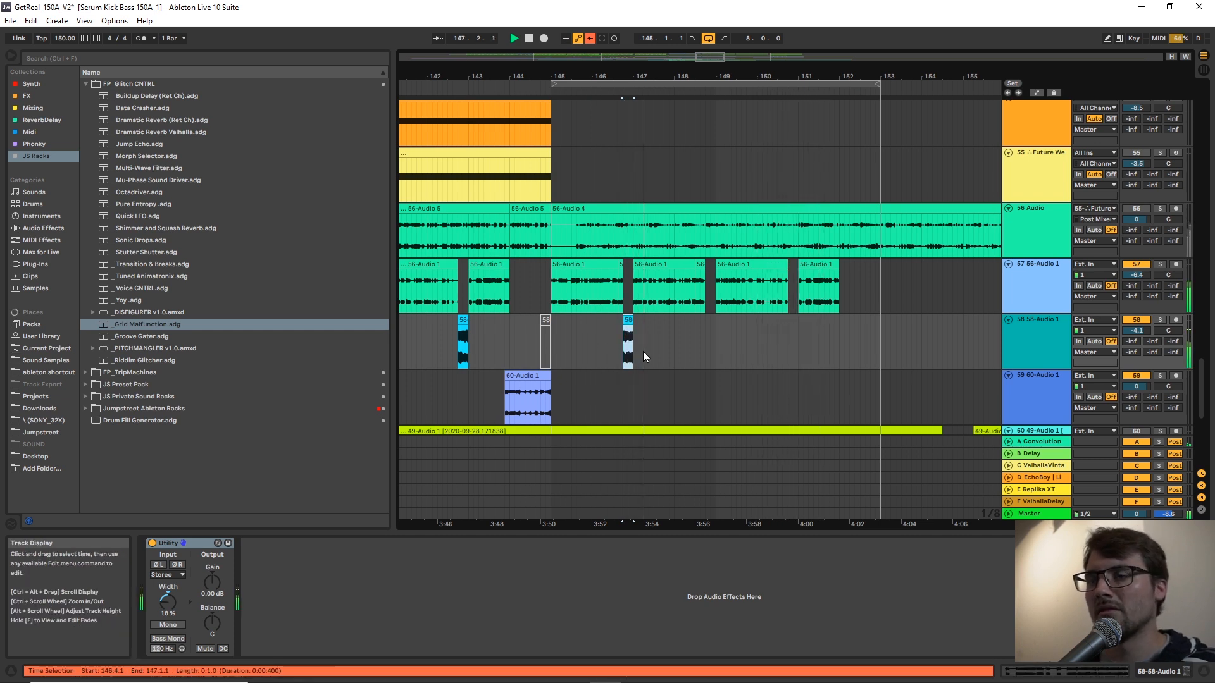
Audition the section from 145.1.1 and inspect track 58's short gap clips across bars 129–147.
{"action": "left_click", "coordinate": [549, 271]}
{"action": "left_click_drag", "start_coordinate": [628, 74], "coordinate": [725, 78]}
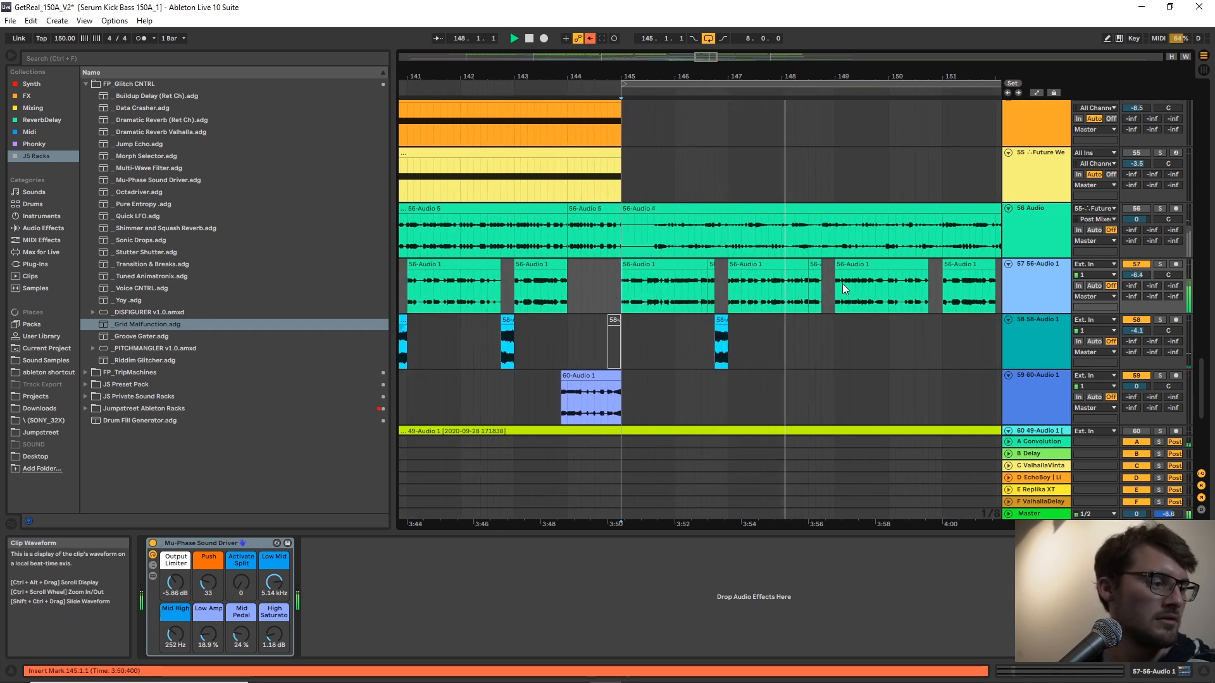
{"action": "left_click", "coordinate": [722, 319]}
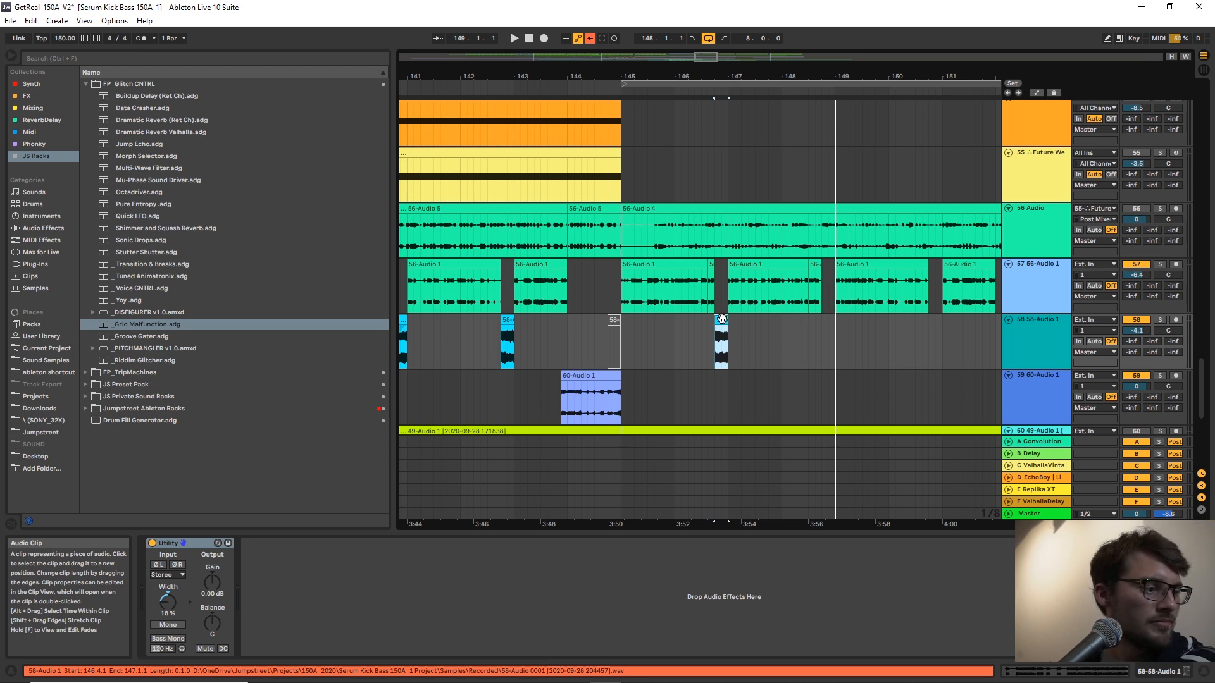
{"action": "left_click_drag", "start_coordinate": [783, 76], "coordinate": [886, 51]}
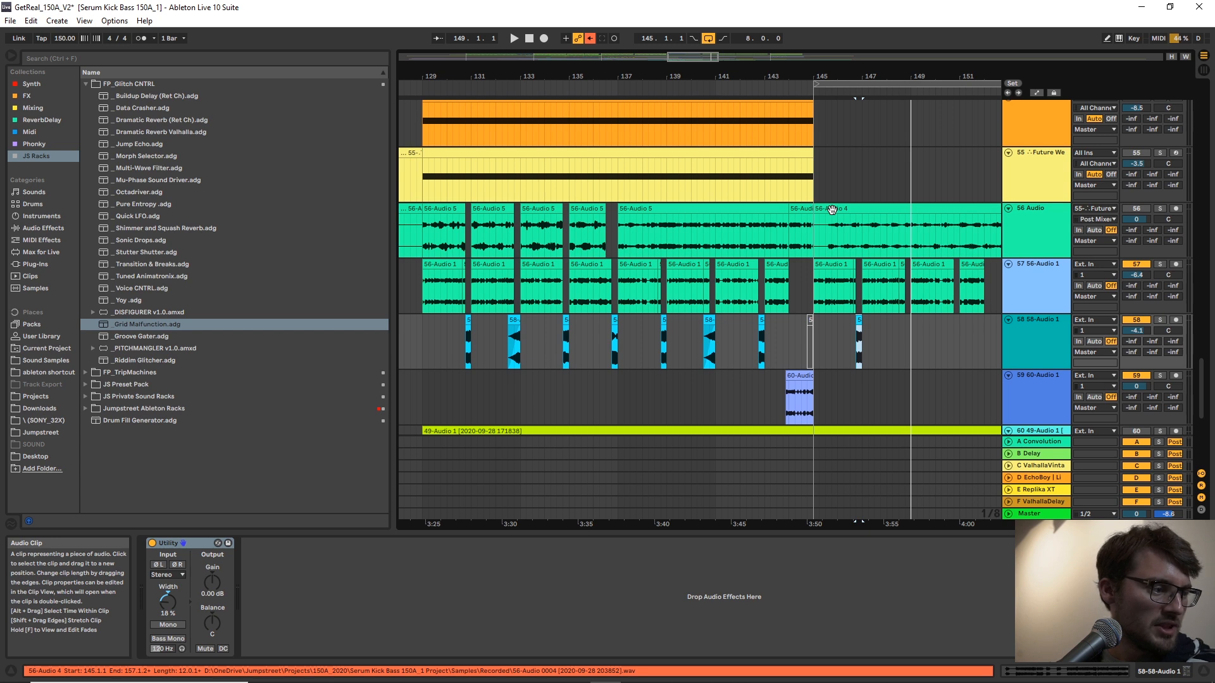
{"action": "left_click", "coordinate": [841, 294]}
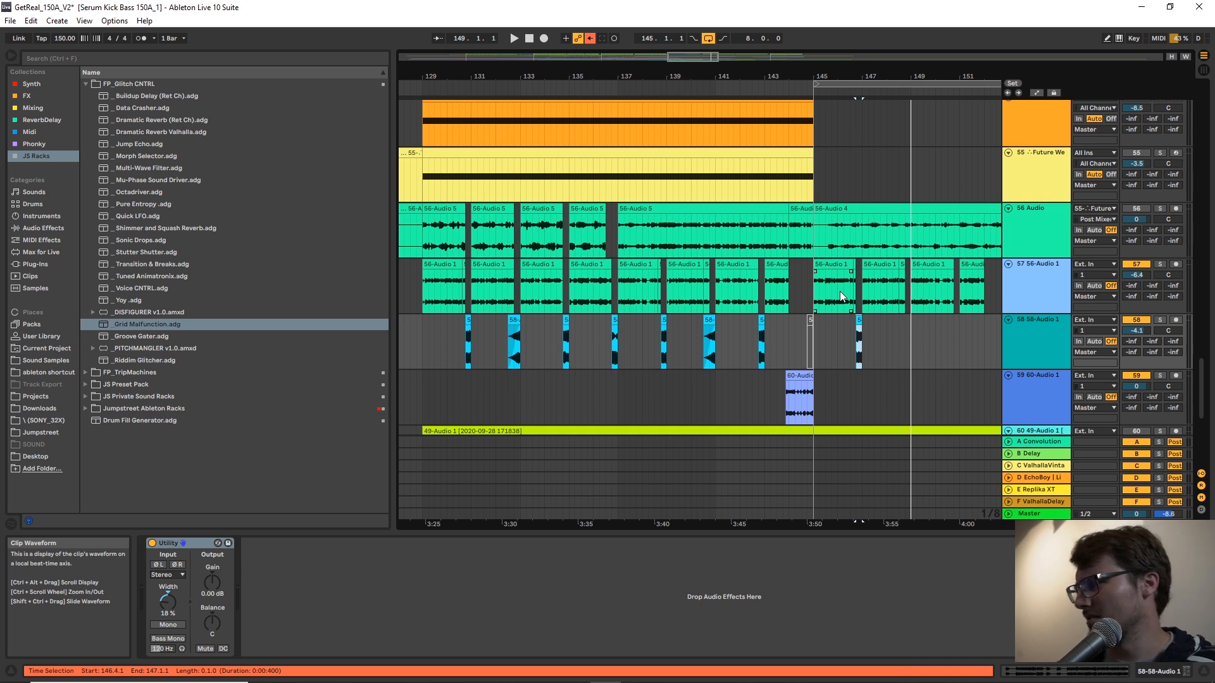
{"action": "left_click", "coordinate": [810, 326]}
{"action": "left_click", "coordinate": [515, 361]}
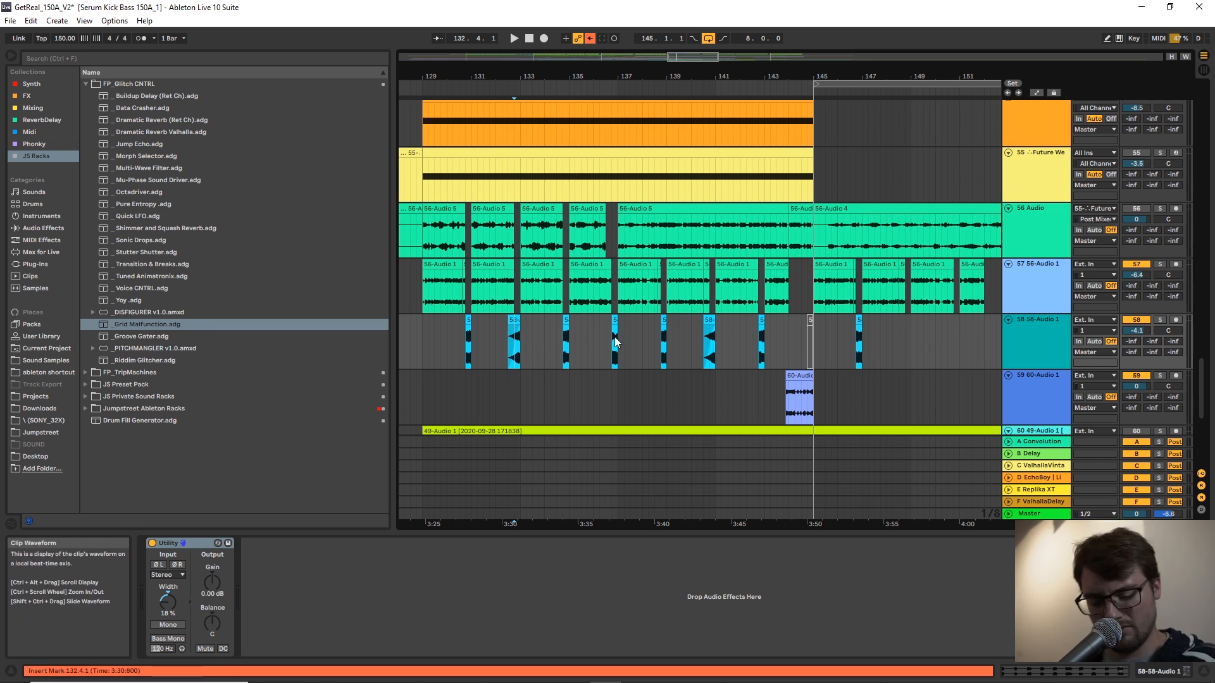
{"action": "left_click", "coordinate": [663, 321]}
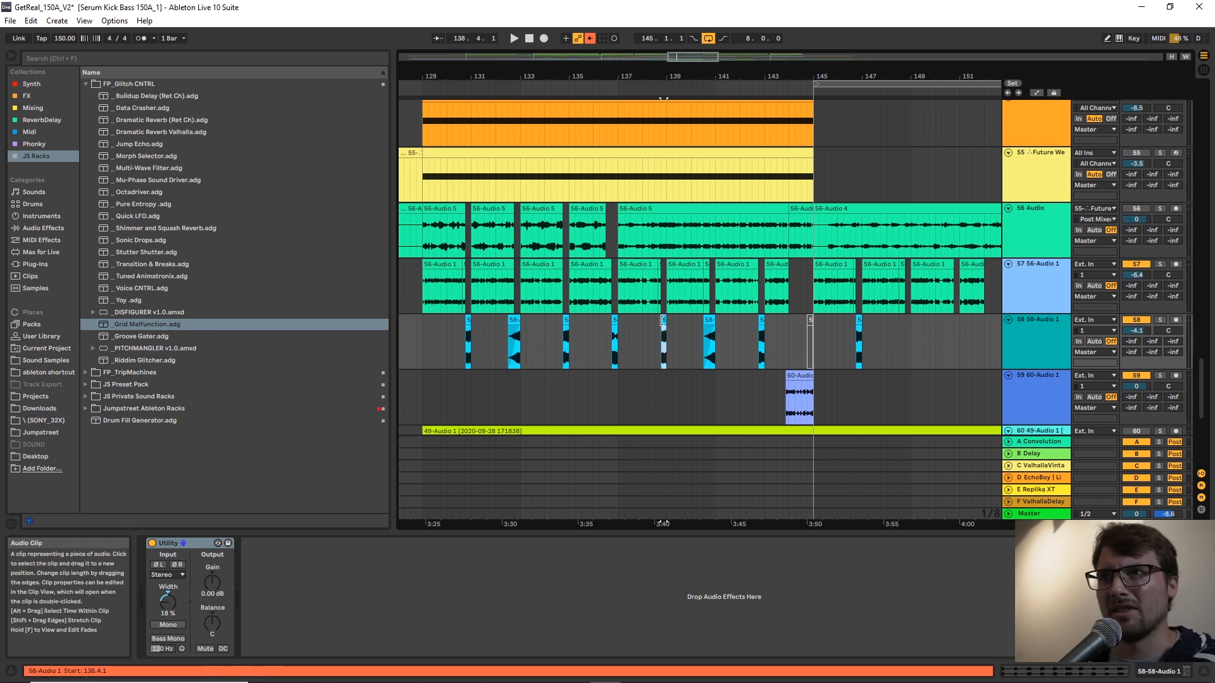
{"action": "left_click", "coordinate": [802, 333]}
{"action": "key", "text": "space"}
{"action": "scroll", "coordinate": [901, 174], "scroll_direction": "up", "scroll_amount": 3}
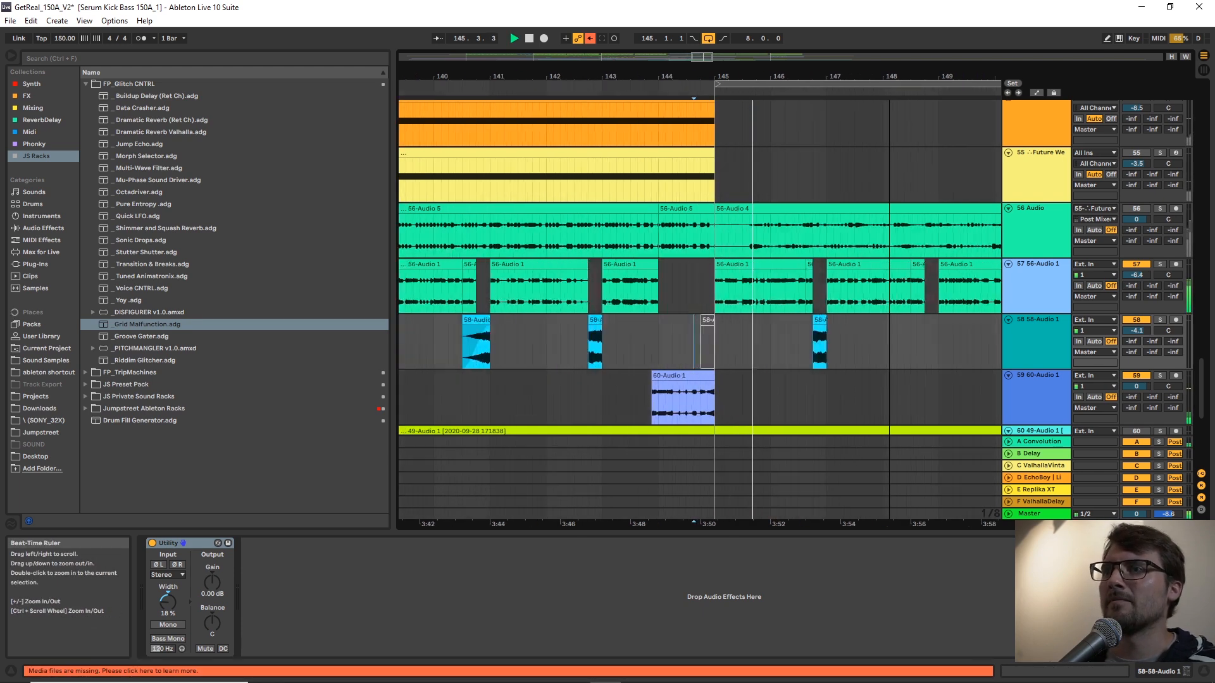
Copy track 58's clip at 146.4.1 to 148.4.1 and loop 145.1.1 to 149.1.1.
{"action": "left_click", "coordinate": [816, 320]}
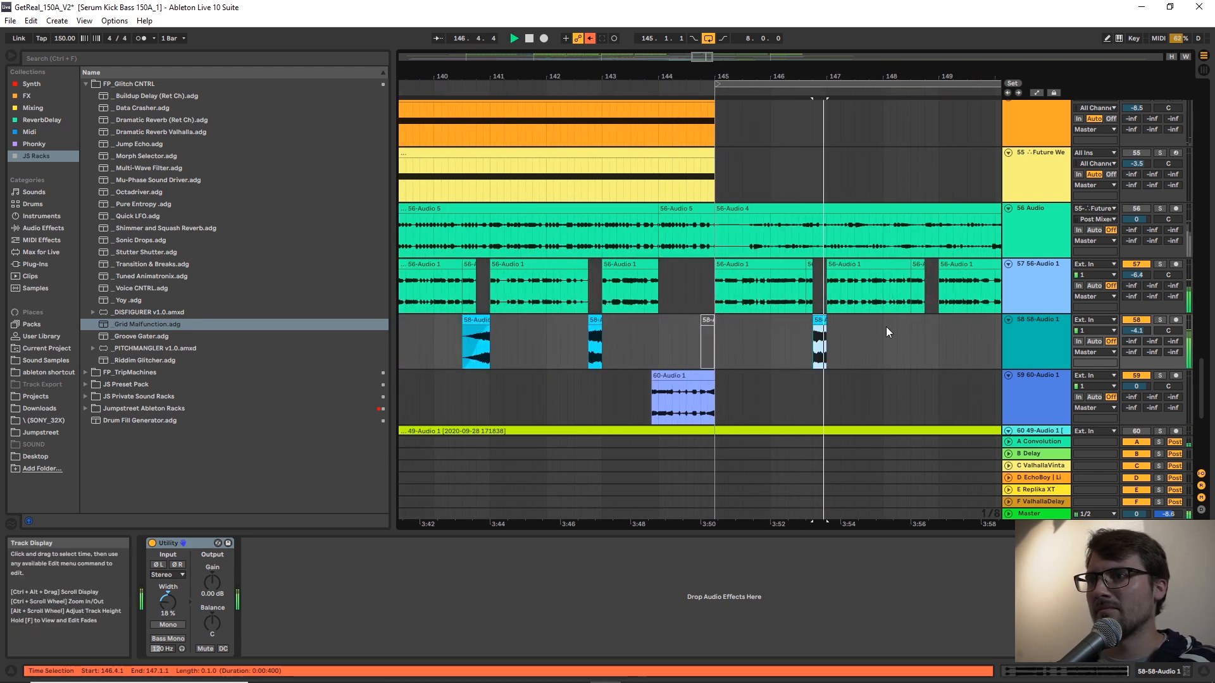
{"action": "left_click", "coordinate": [927, 334]}
{"action": "key", "text": "ctrl+v"}
{"action": "left_click_drag", "start_coordinate": [944, 329], "coordinate": [713, 336]}
{"action": "key", "text": "ctrl+l"}
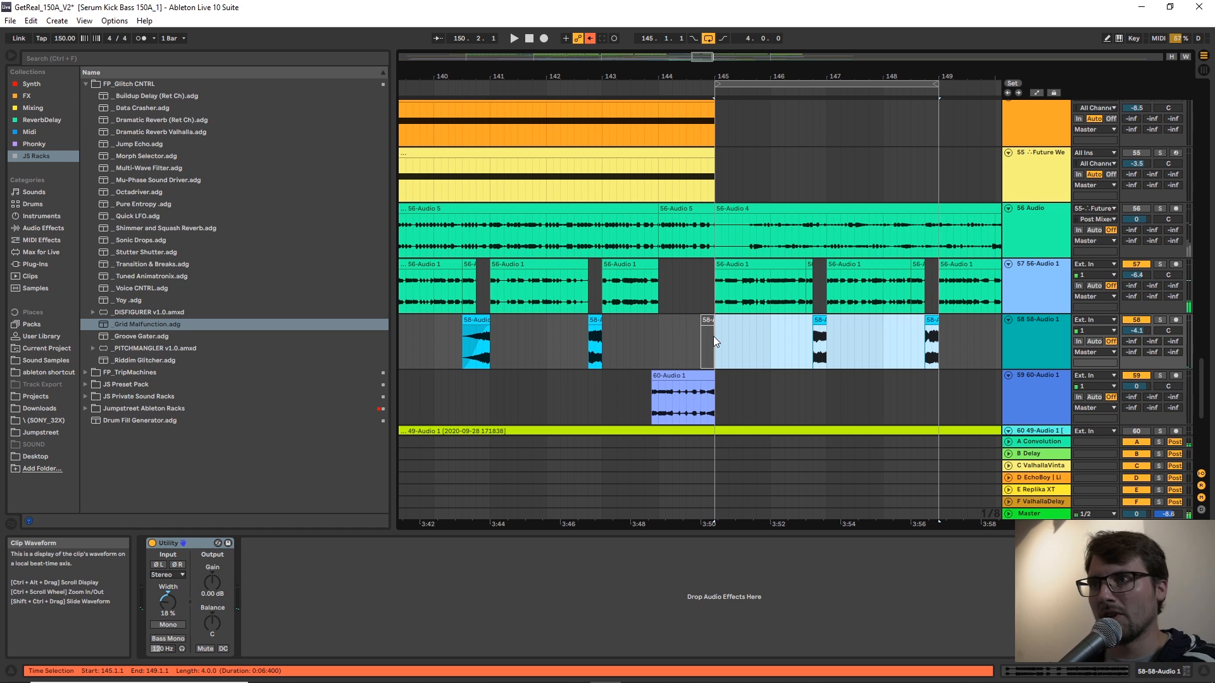
Audition the looped bars 145–149 and check track 58's clips at 146.4.1 and 148.4.1 against the neighbouring tracks.
{"action": "left_click", "coordinate": [822, 353]}
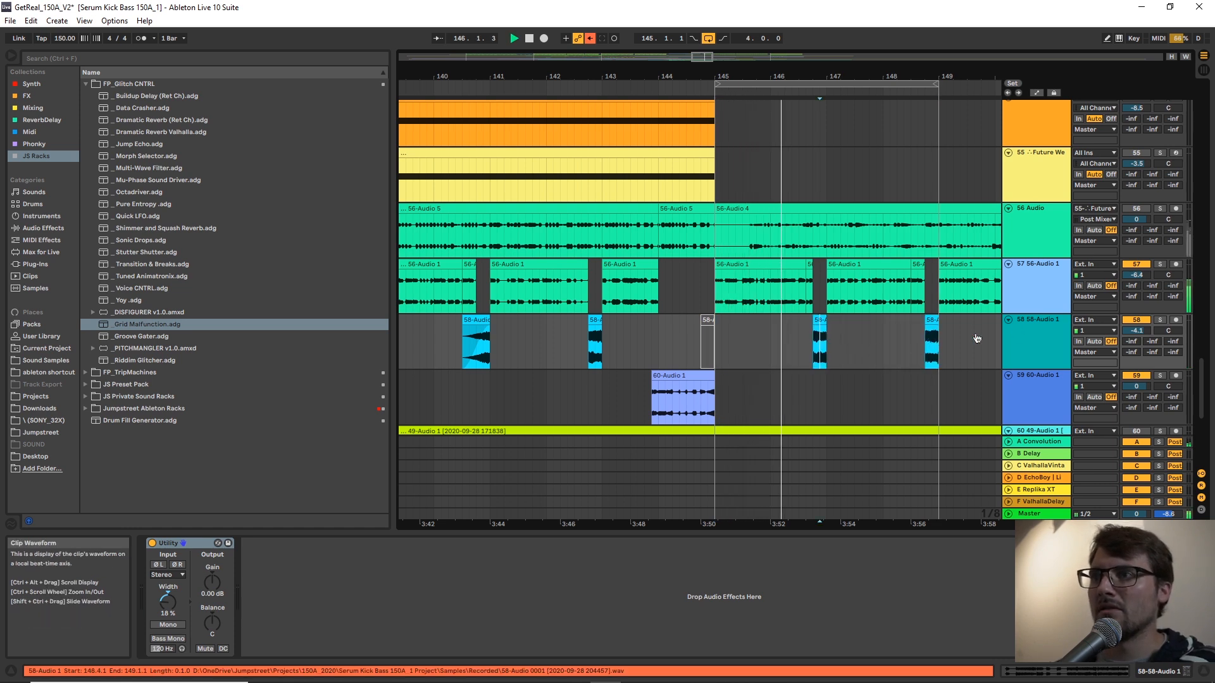
{"action": "left_click", "coordinate": [925, 349]}
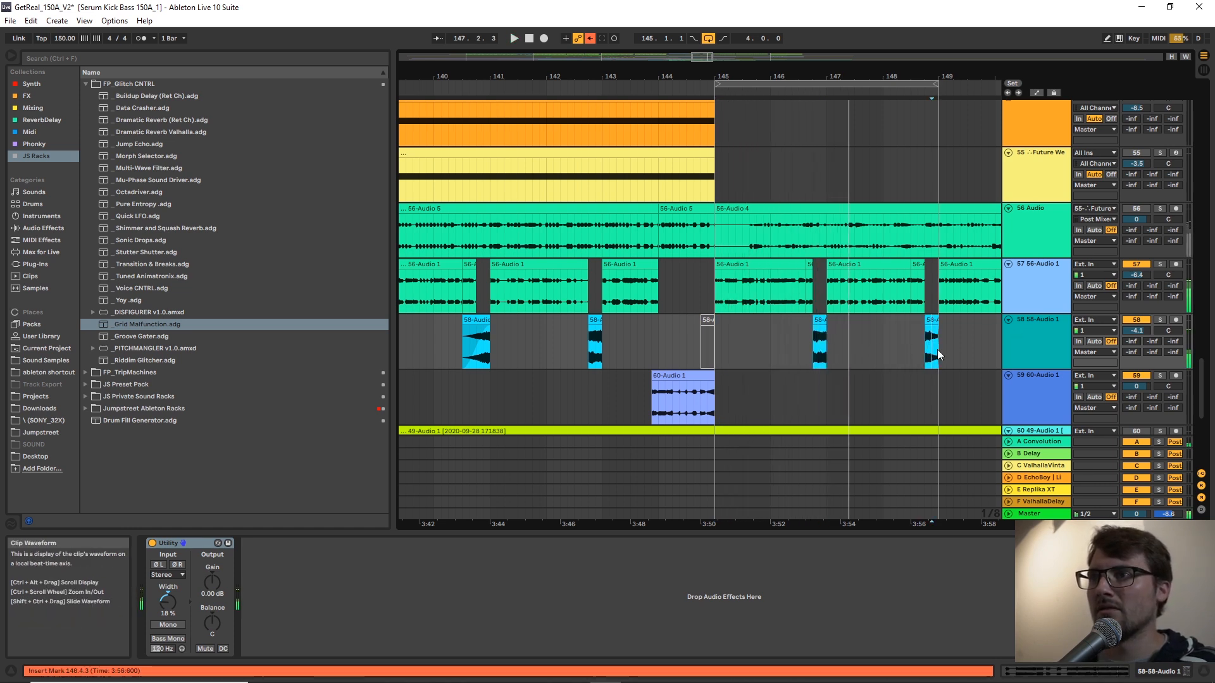
{"action": "left_click", "coordinate": [929, 345]}
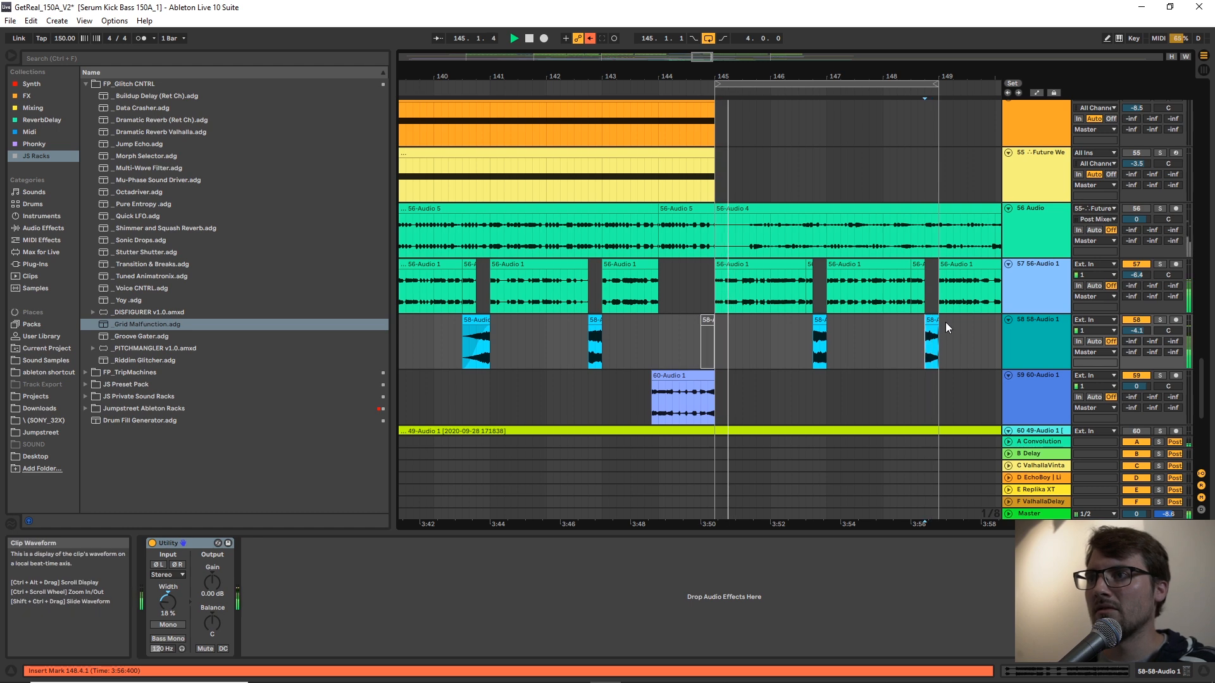
{"action": "left_click", "coordinate": [933, 321]}
{"action": "scroll", "coordinate": [932, 303], "scroll_direction": "up", "scroll_amount": 2}
{"action": "scroll", "coordinate": [931, 298], "scroll_direction": "down", "scroll_amount": 2}
{"action": "scroll", "coordinate": [907, 240], "scroll_direction": "down", "scroll_amount": 1}
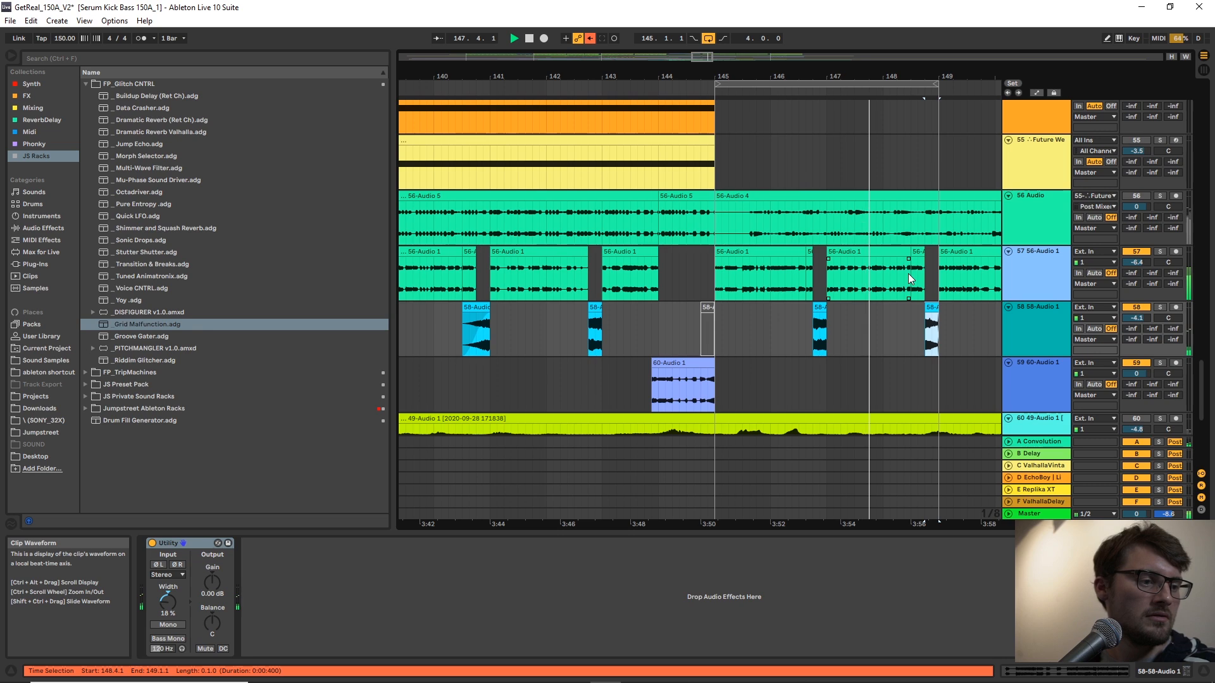
{"action": "left_click_drag", "start_coordinate": [911, 77], "coordinate": [911, 73]}
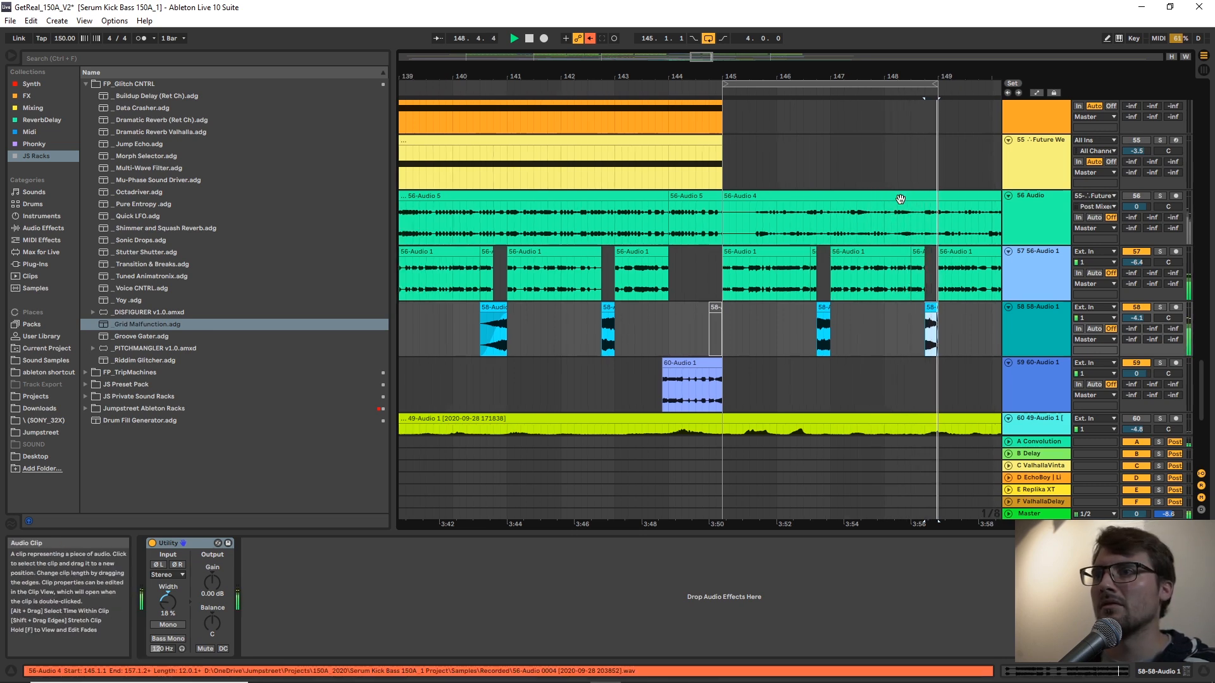
{"action": "scroll", "coordinate": [678, 273], "scroll_direction": "down", "scroll_amount": 2}
{"action": "left_click", "coordinate": [656, 234]}
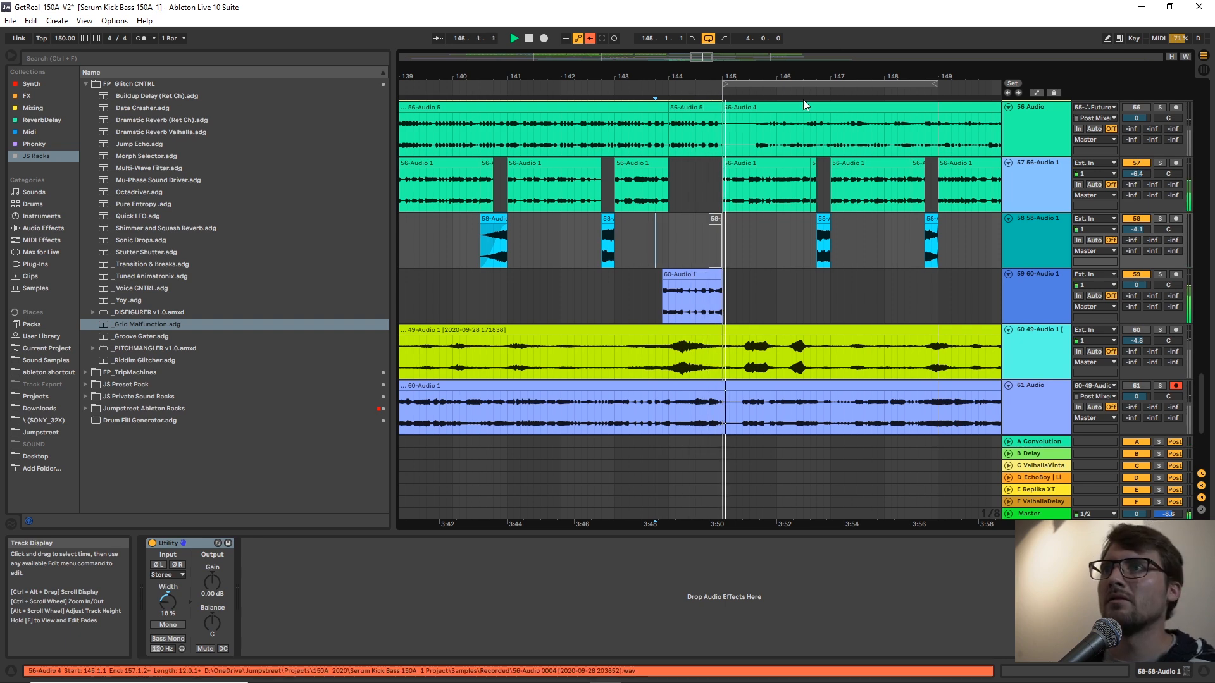
Solo track 61's resampled clip and audition it from 139.2.3.
{"action": "left_click_drag", "start_coordinate": [803, 77], "coordinate": [847, 31]}
{"action": "scroll", "coordinate": [735, 333], "scroll_direction": "down", "scroll_amount": 2}
{"action": "left_click", "coordinate": [739, 325]}
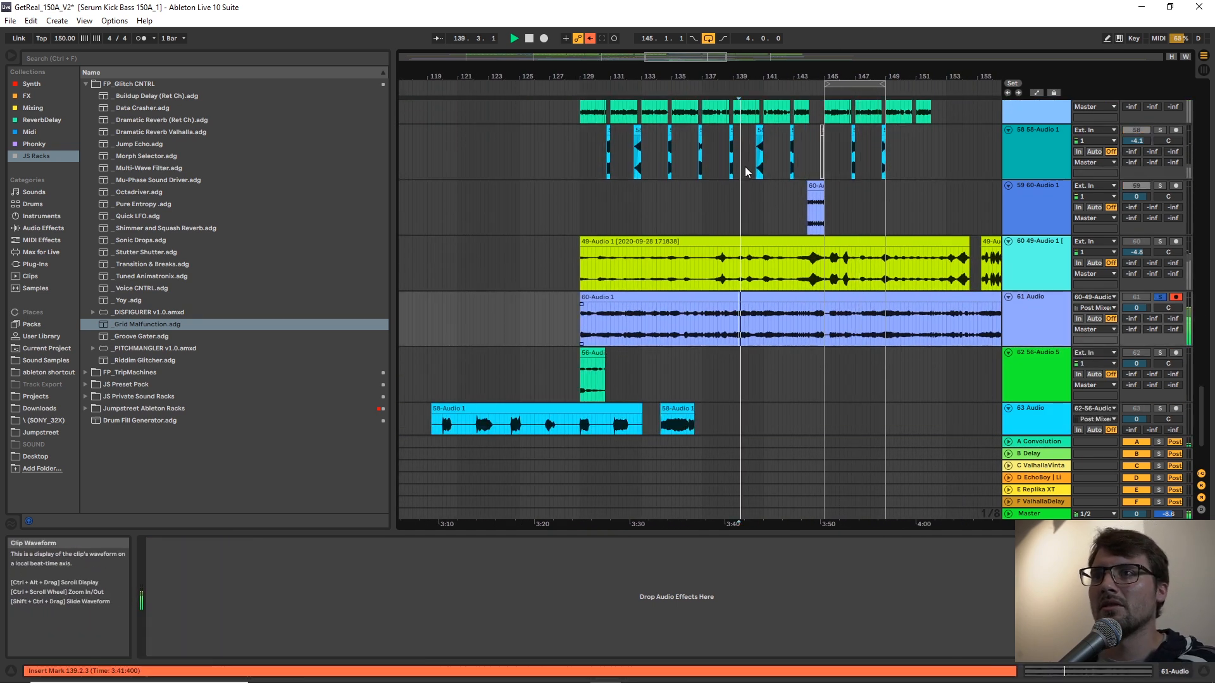
{"action": "left_click_drag", "start_coordinate": [782, 77], "coordinate": [704, 306]}
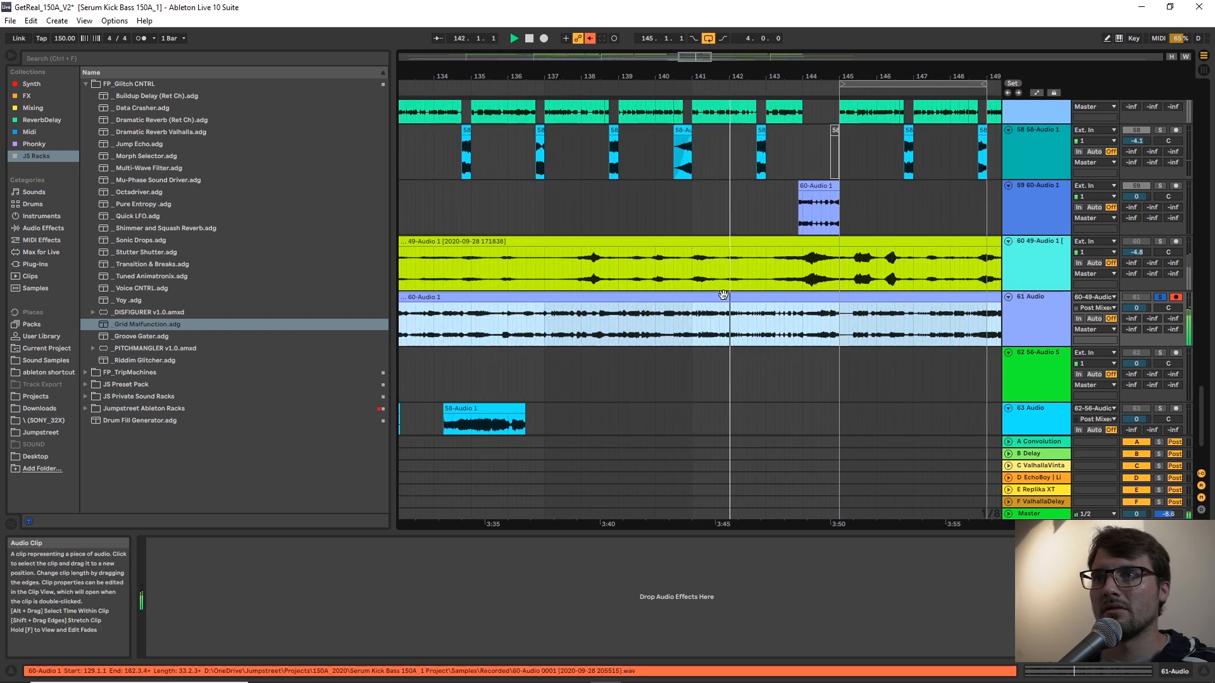
Stop playback and remove the PITCHMANGLER, Mu-Phase Sound Driver and Grid Malfunction devices from track 60.
{"action": "left_click", "coordinate": [734, 272]}
{"action": "key", "text": "space"}
{"action": "left_click", "coordinate": [657, 552]}
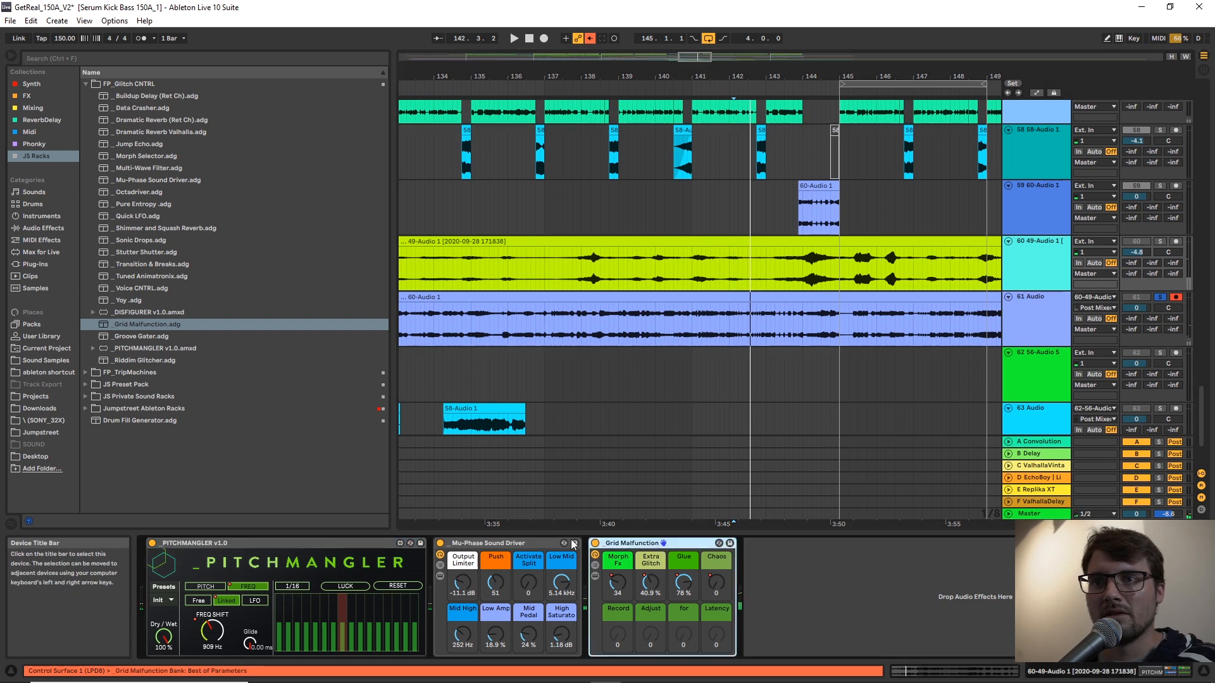
{"action": "left_click", "coordinate": [367, 548], "text": "shift"}
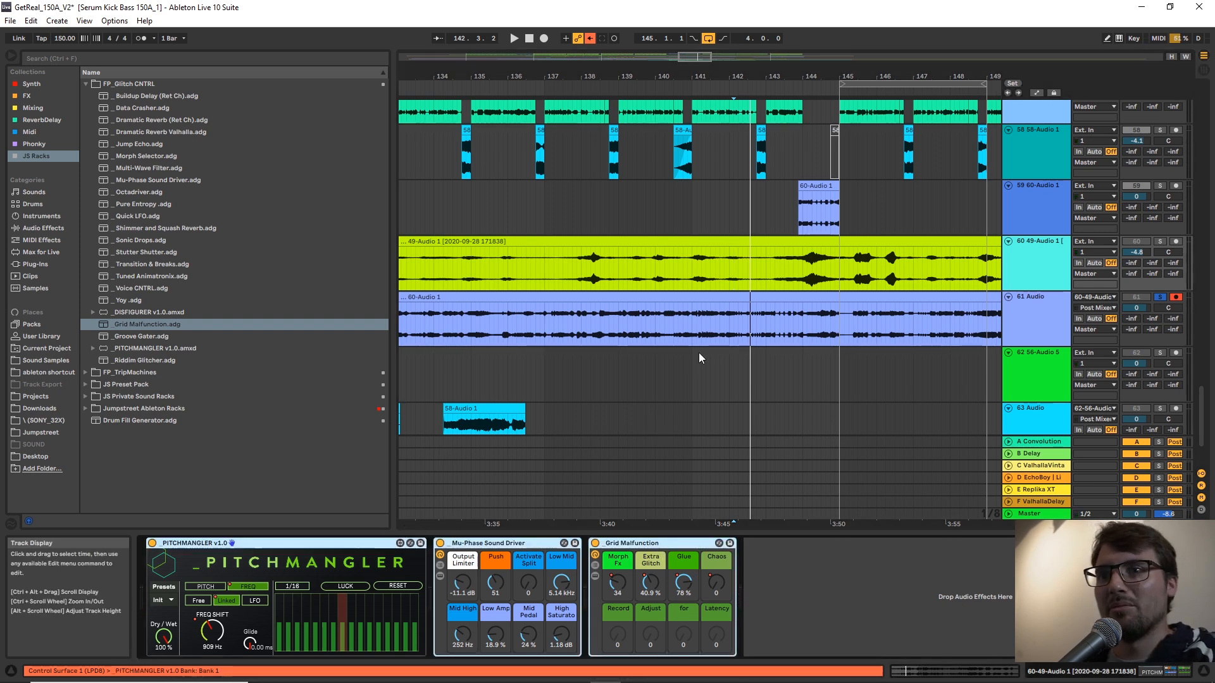
{"action": "key", "text": "Delete"}
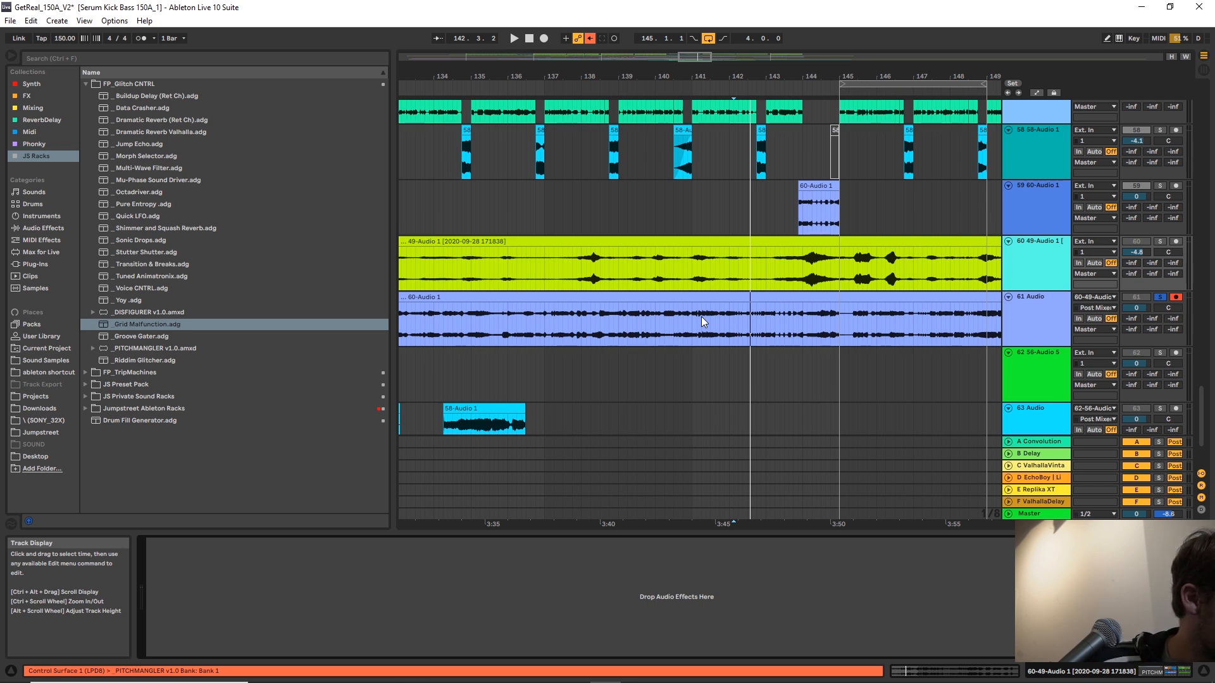
{"action": "key", "text": "ctrl+z"}
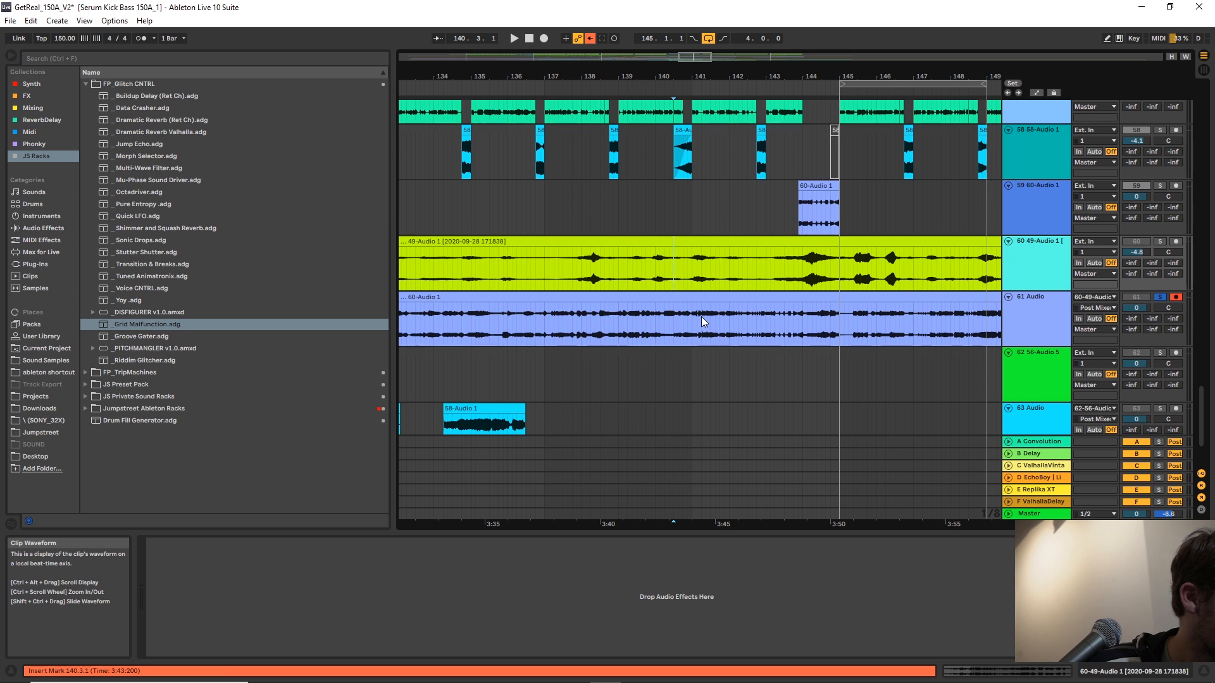
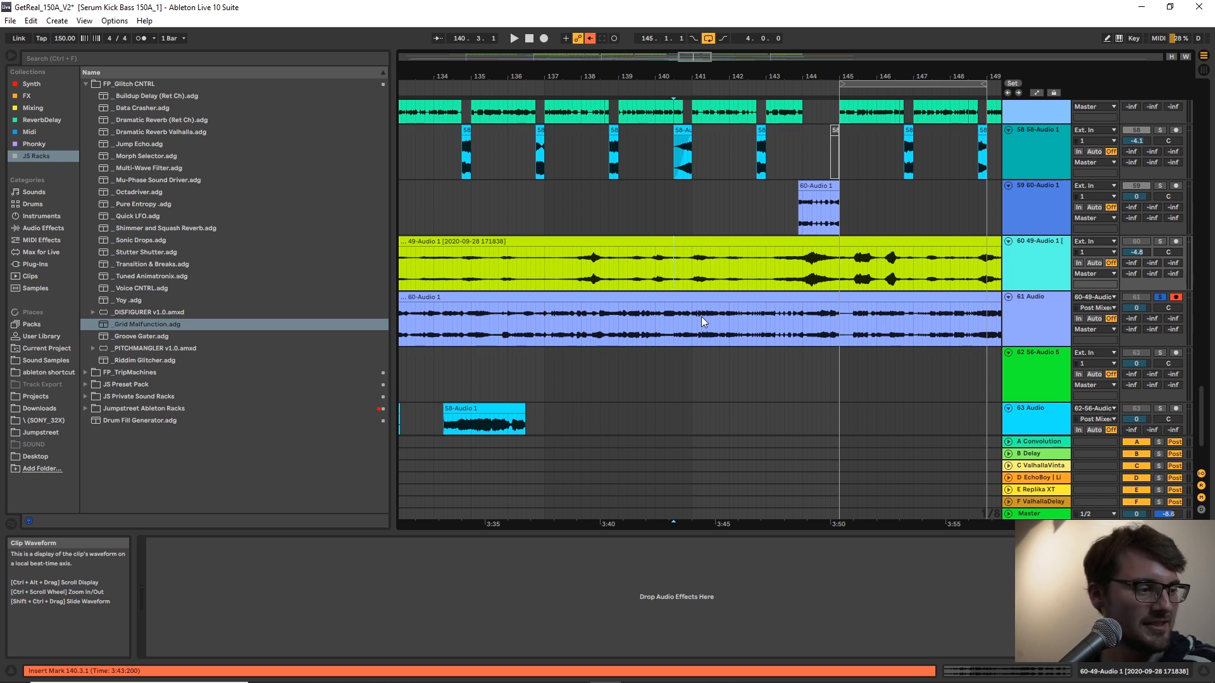
Play the 60-Audio 1 clip on track 59 from bar 143 and compare it with the recording on track 61.
{"action": "left_click", "coordinate": [788, 218]}
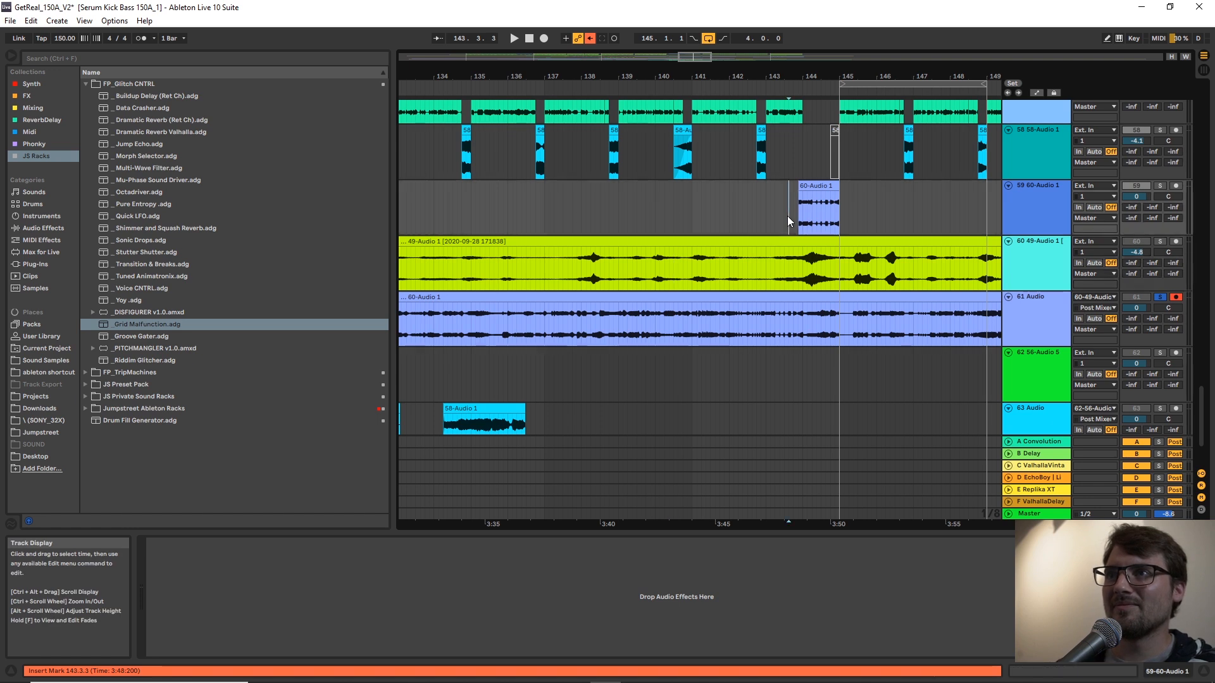
{"action": "key", "text": "space"}
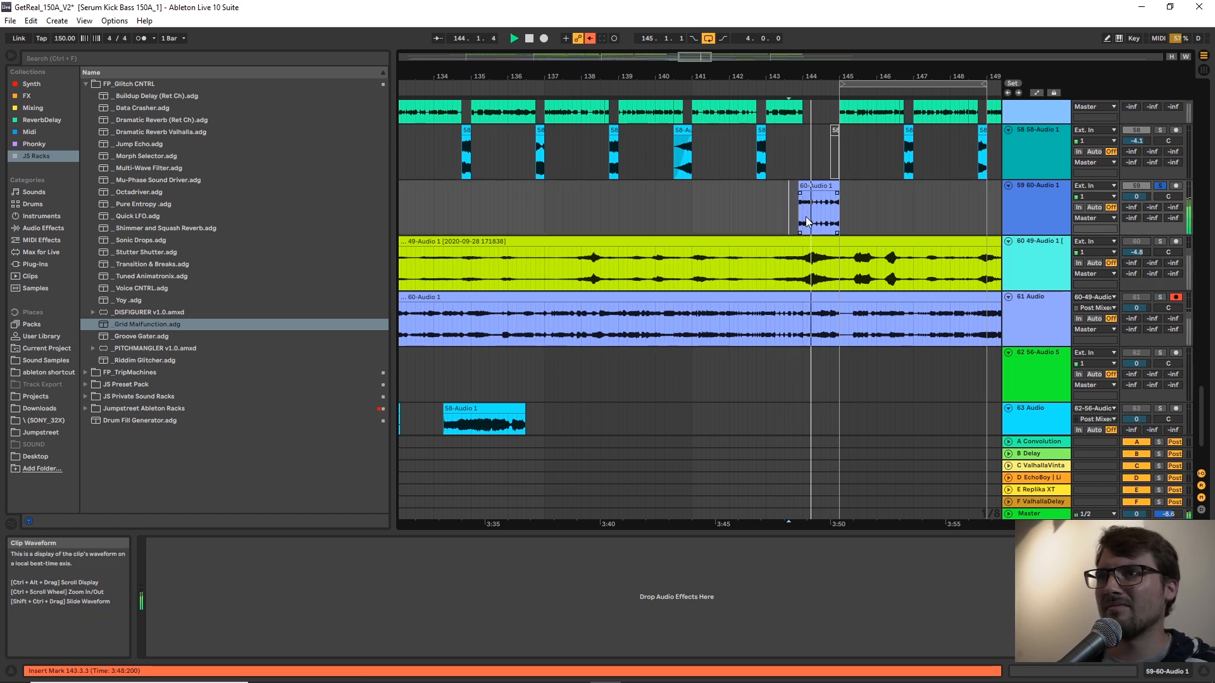
{"action": "left_click", "coordinate": [652, 330]}
{"action": "left_click", "coordinate": [622, 324]}
Audition the 61 Audio recording around bars 139 to 140 to locate a usable glitch passage.
{"action": "left_click_drag", "start_coordinate": [799, 76], "coordinate": [745, 86]}
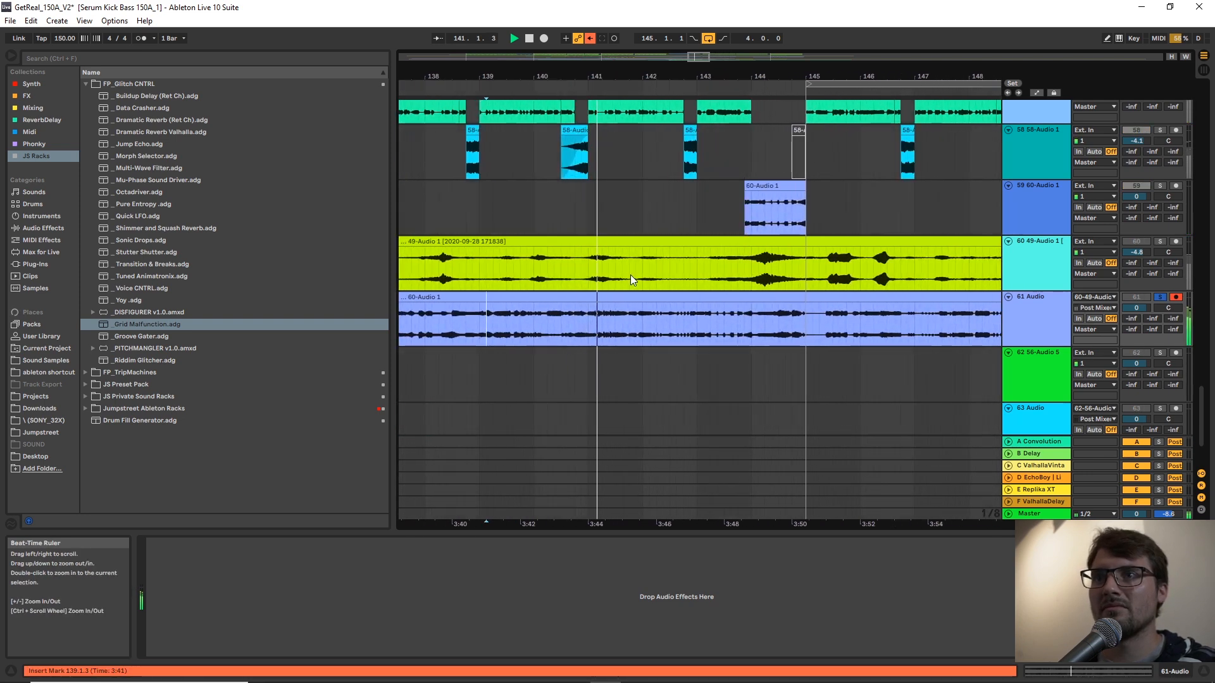
{"action": "left_click", "coordinate": [548, 321]}
{"action": "key", "text": "space"}
{"action": "key", "text": "space"}
{"action": "key", "text": "space"}
{"action": "key", "text": "space"}
{"action": "left_click", "coordinate": [533, 323]}
{"action": "key", "text": "space"}
Copy the half-bar passage starting at 140.1 on track 61 and paste it on track 59 at 147.1.1.
{"action": "left_click_drag", "start_coordinate": [532, 323], "coordinate": [542, 324]}
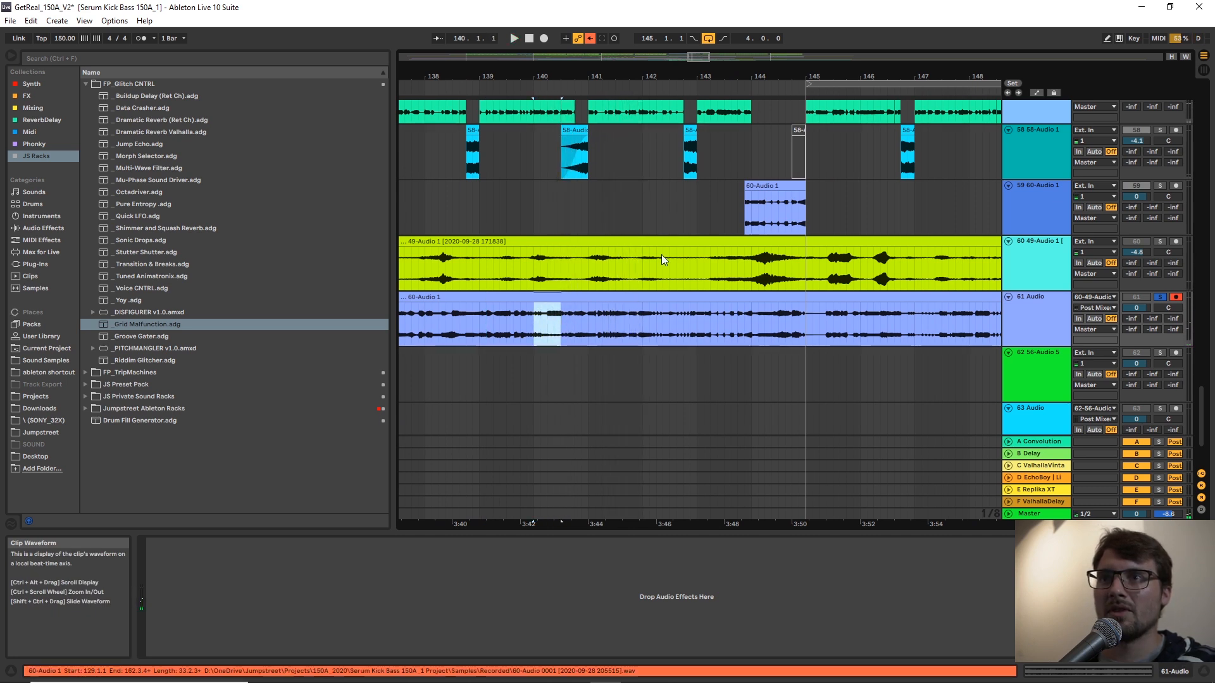
{"action": "left_click", "coordinate": [800, 203]}
{"action": "key", "text": "space"}
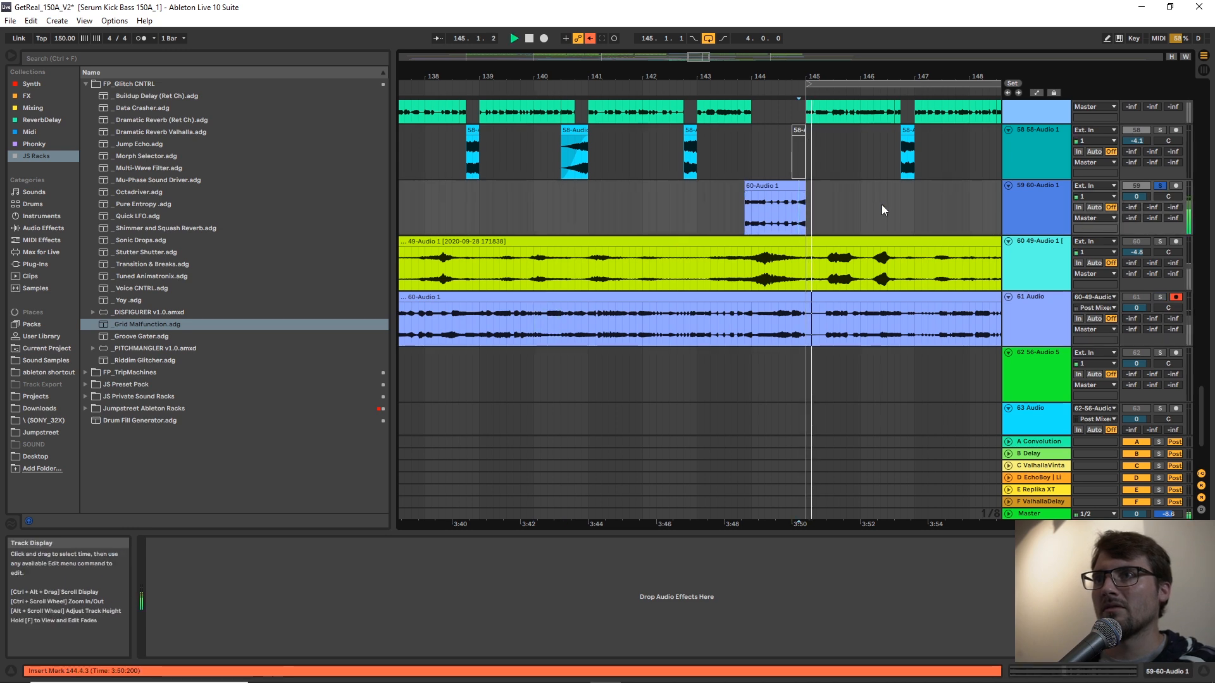
{"action": "scroll", "coordinate": [883, 203], "scroll_direction": "up", "scroll_amount": 2}
{"action": "left_click_drag", "start_coordinate": [957, 73], "coordinate": [838, 74]}
{"action": "left_click", "coordinate": [757, 270]}
{"action": "key", "text": "ctrl+v"}
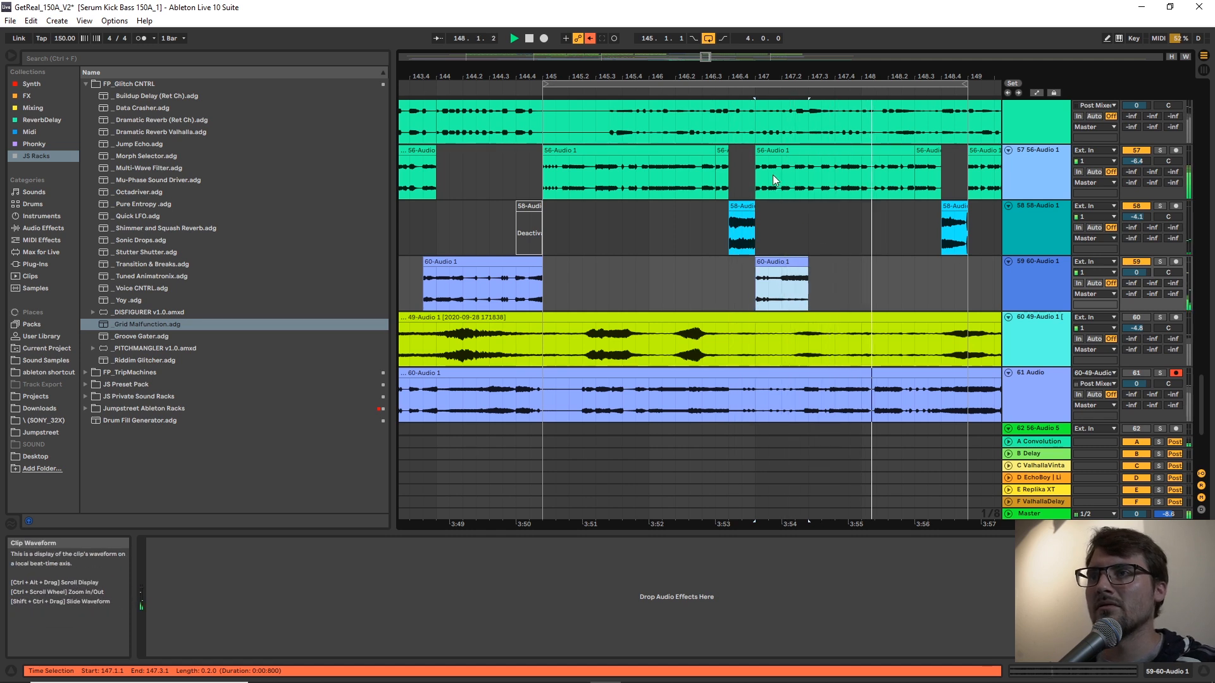
Deactivate the section from 147.2 to 147.3 of the 56-Audio 1 clip on track 57.
{"action": "left_click_drag", "start_coordinate": [785, 173], "coordinate": [806, 174]}
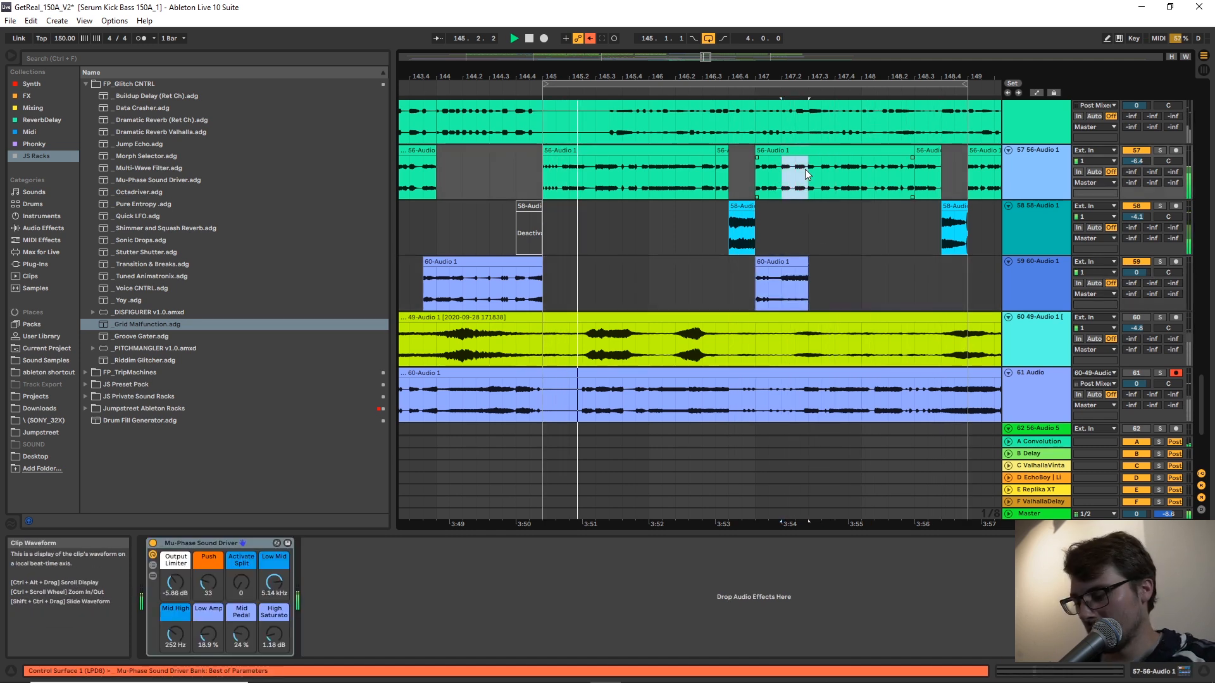
{"action": "key", "text": "0"}
Set the fixed grid to 1/16 and shorten the pasted clip on track 59 to start at 147.1.3 with a fade-in.
{"action": "right_click", "coordinate": [775, 219]}
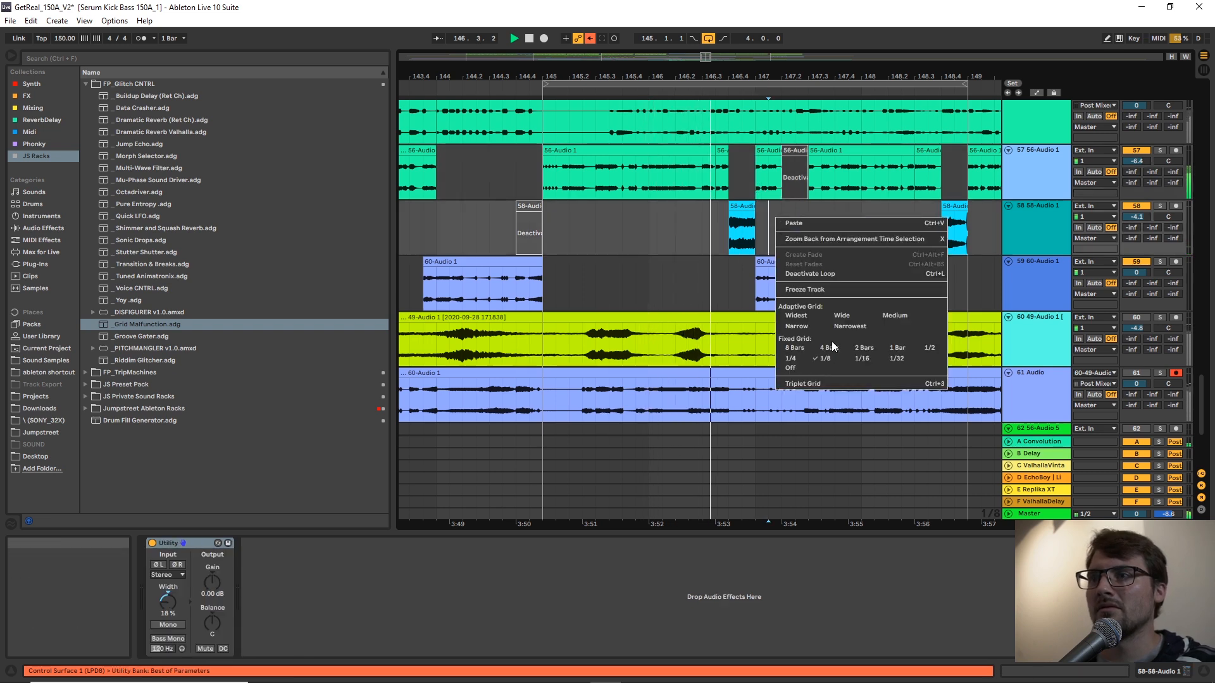
{"action": "left_click", "coordinate": [865, 360]}
{"action": "left_click_drag", "start_coordinate": [779, 182], "coordinate": [758, 180]}
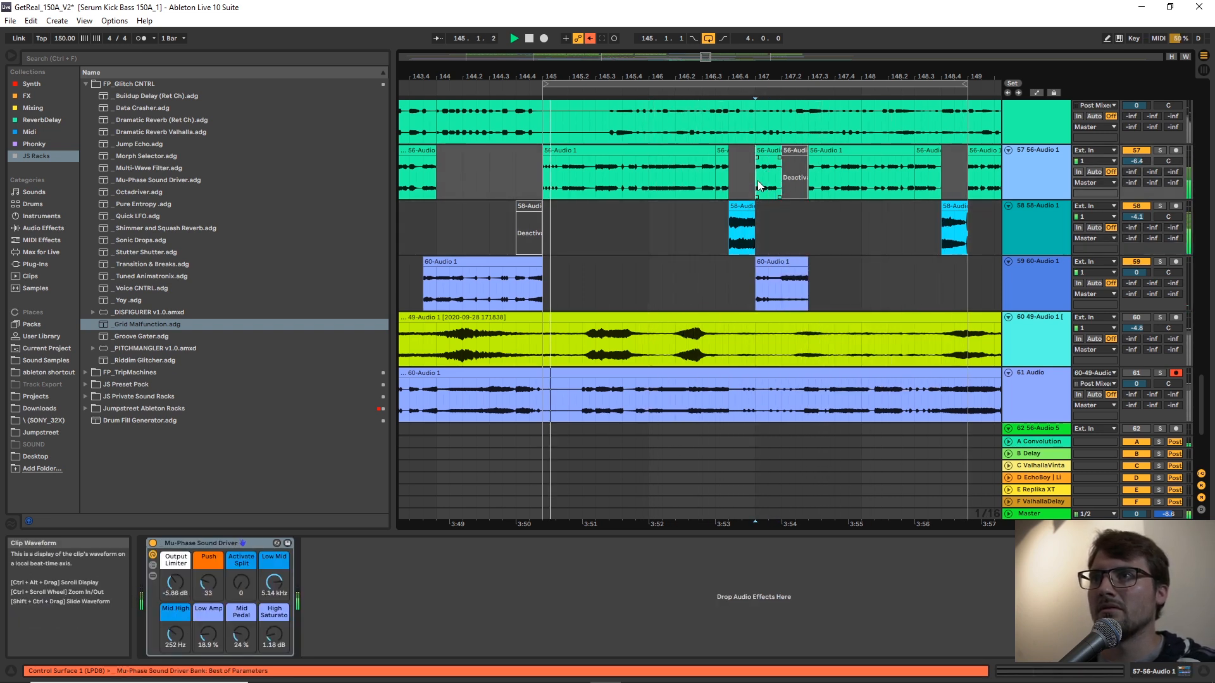
{"action": "left_click_drag", "start_coordinate": [757, 262], "coordinate": [791, 274]}
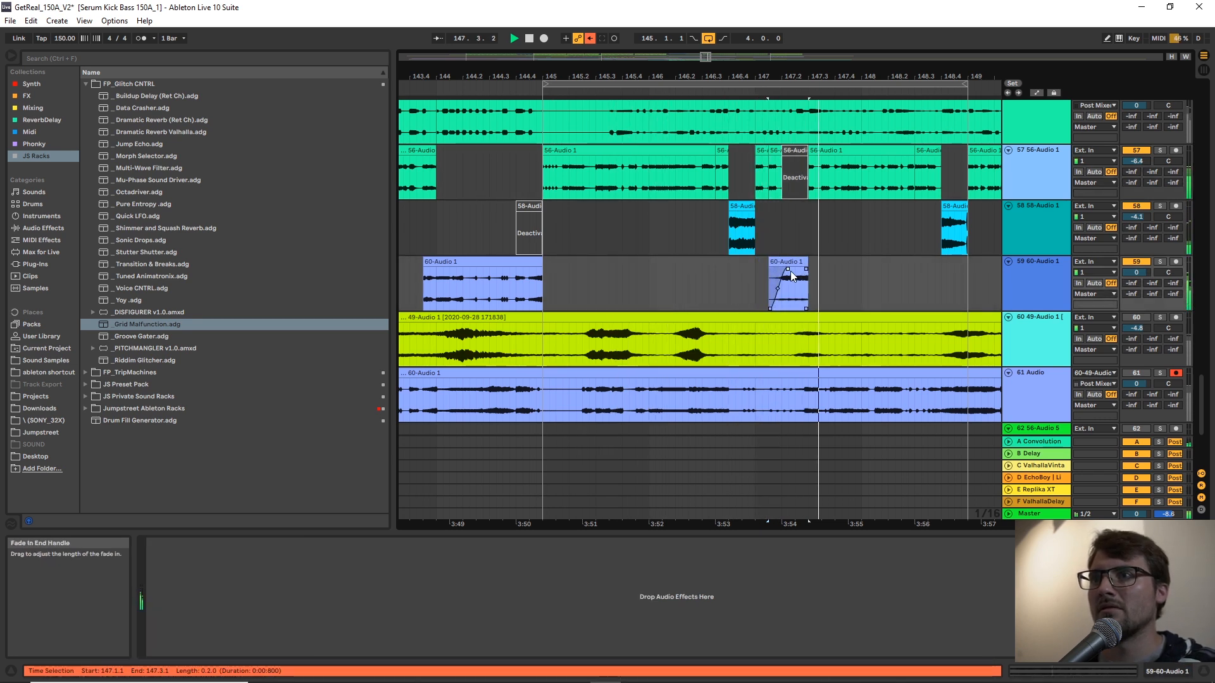
Audition the 61 Audio recording at bars 146, 147, 149 and 155 for another usable passage.
{"action": "scroll", "coordinate": [633, 228], "scroll_direction": "down", "scroll_amount": 2}
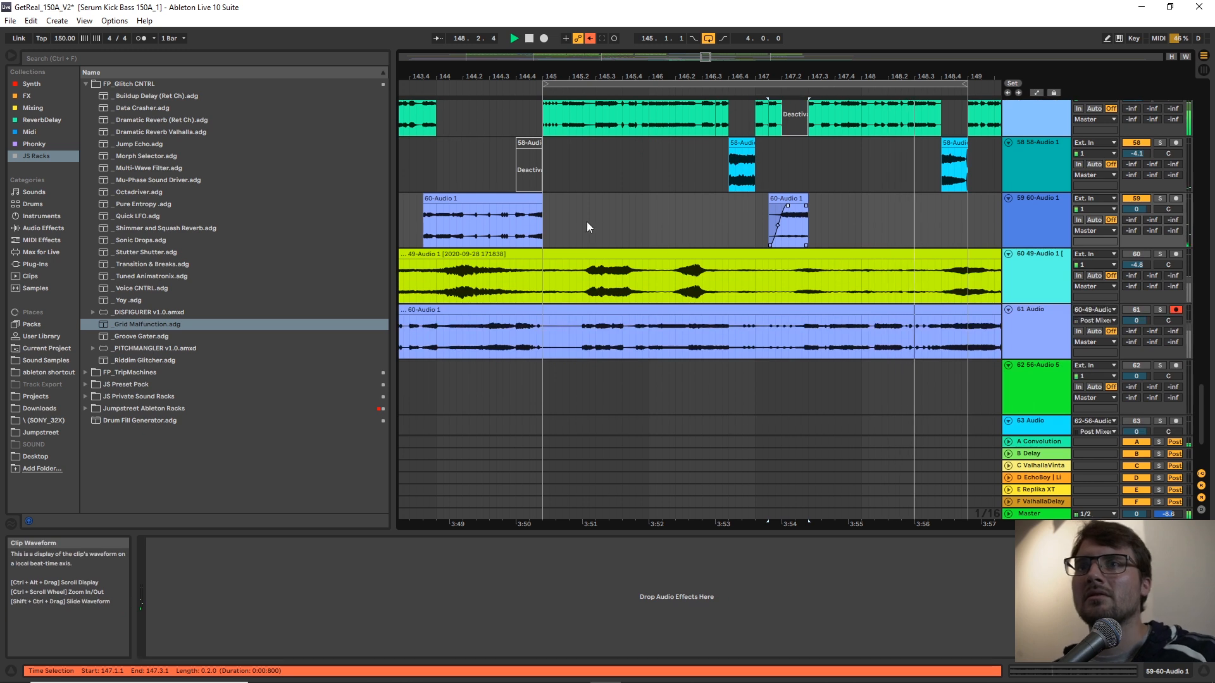
{"action": "left_click", "coordinate": [661, 336]}
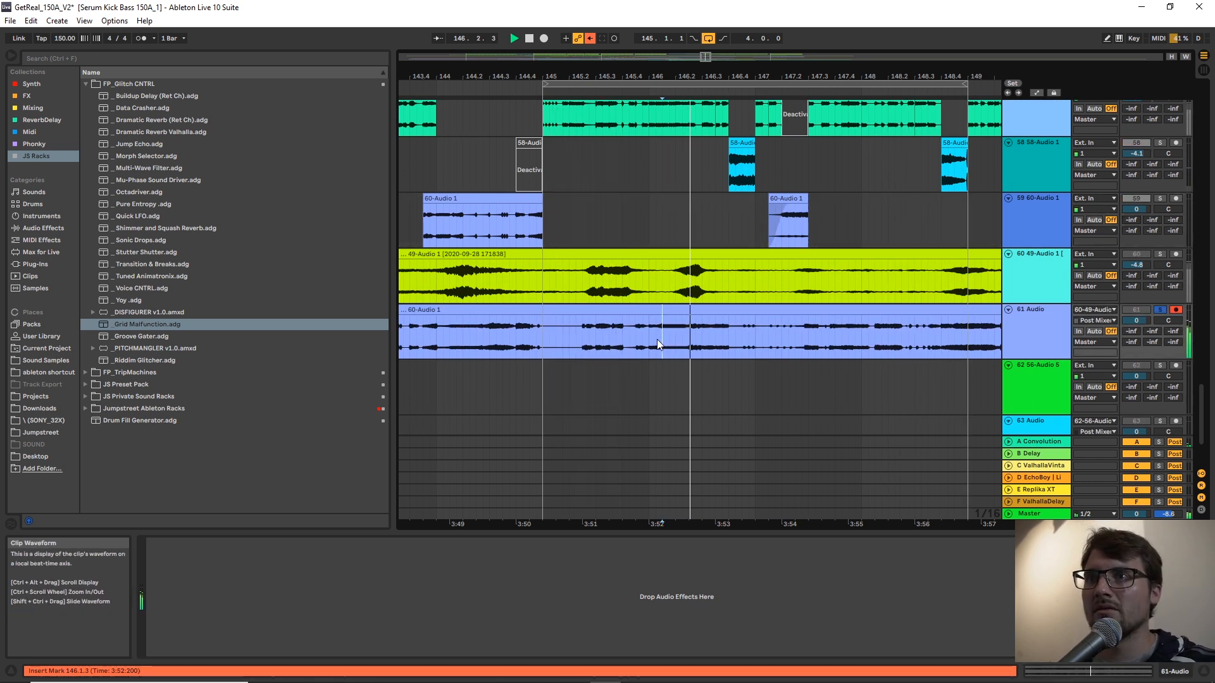
{"action": "left_click", "coordinate": [814, 342]}
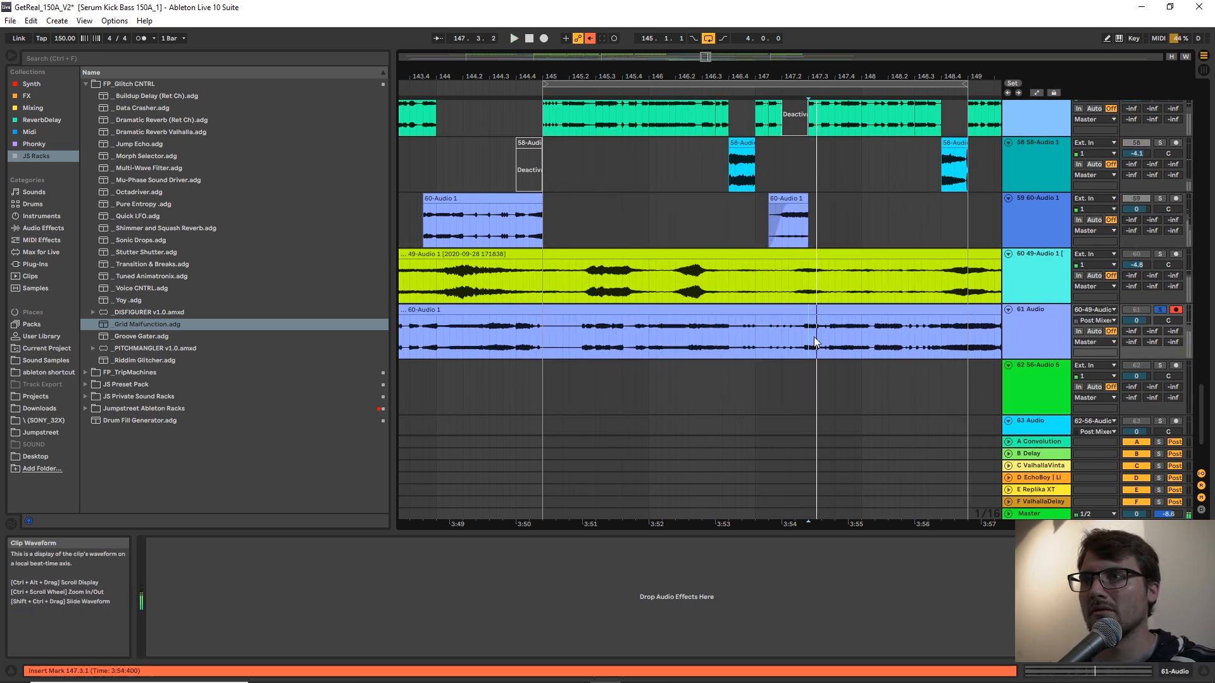
{"action": "left_click_drag", "start_coordinate": [777, 76], "coordinate": [768, 61]}
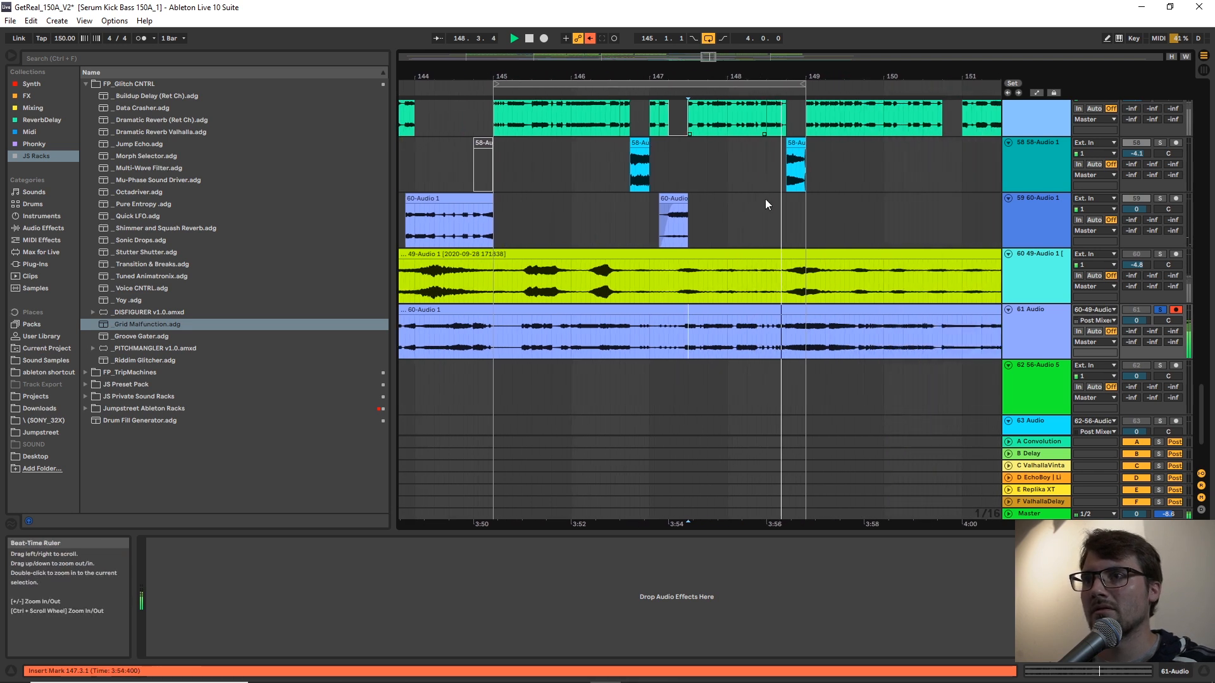
{"action": "left_click", "coordinate": [811, 336]}
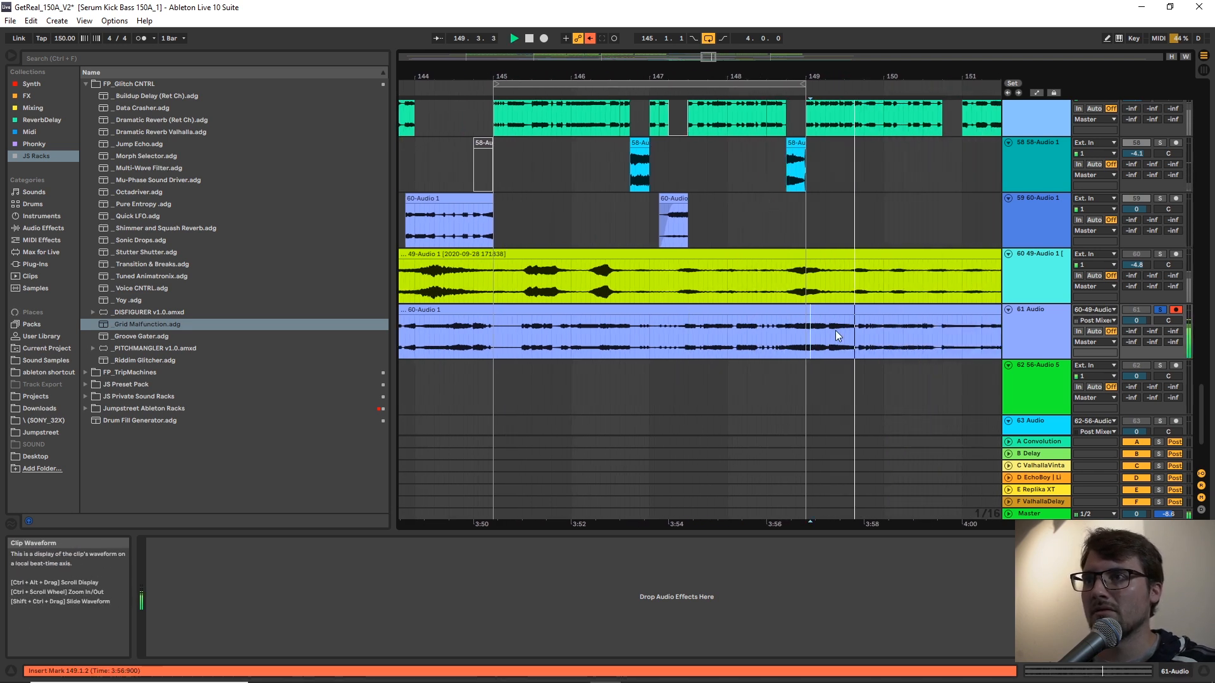
{"action": "left_click_drag", "start_coordinate": [836, 76], "coordinate": [722, 75]}
{"action": "left_click", "coordinate": [848, 352]}
{"action": "key", "text": "space"}
{"action": "key", "text": "space"}
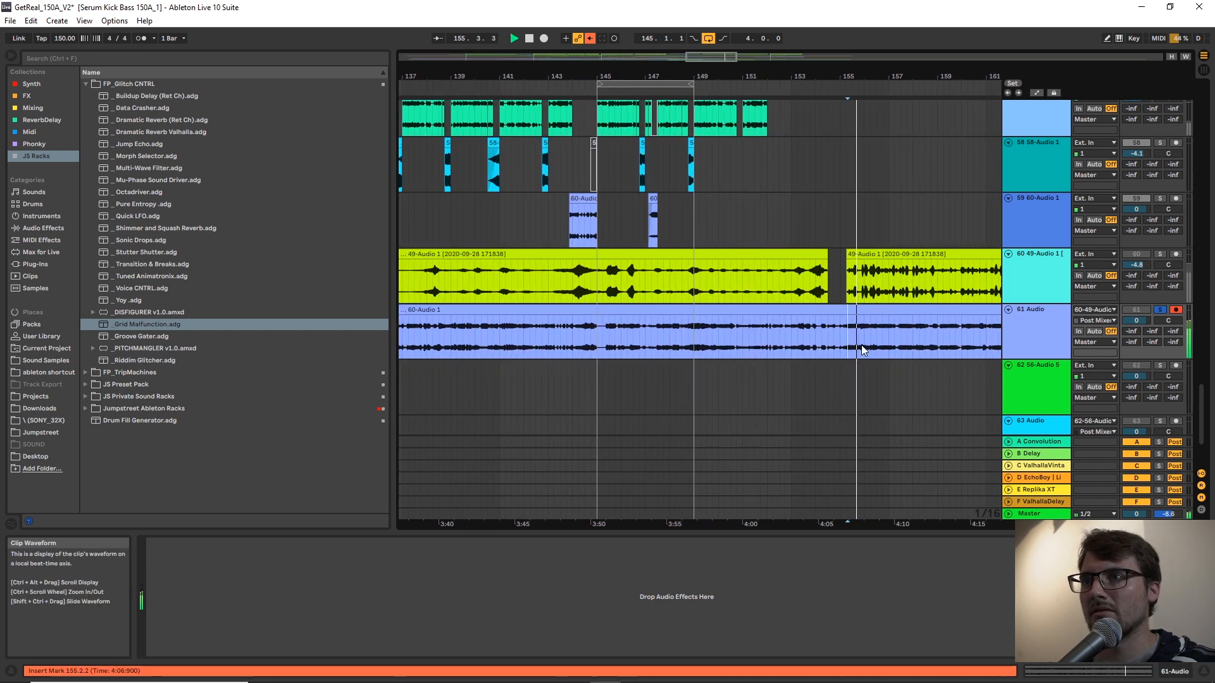
Audition the 61 Audio recording between bars 157 and 159 to pinpoint where the wanted passage starts and ends.
{"action": "left_click", "coordinate": [901, 337]}
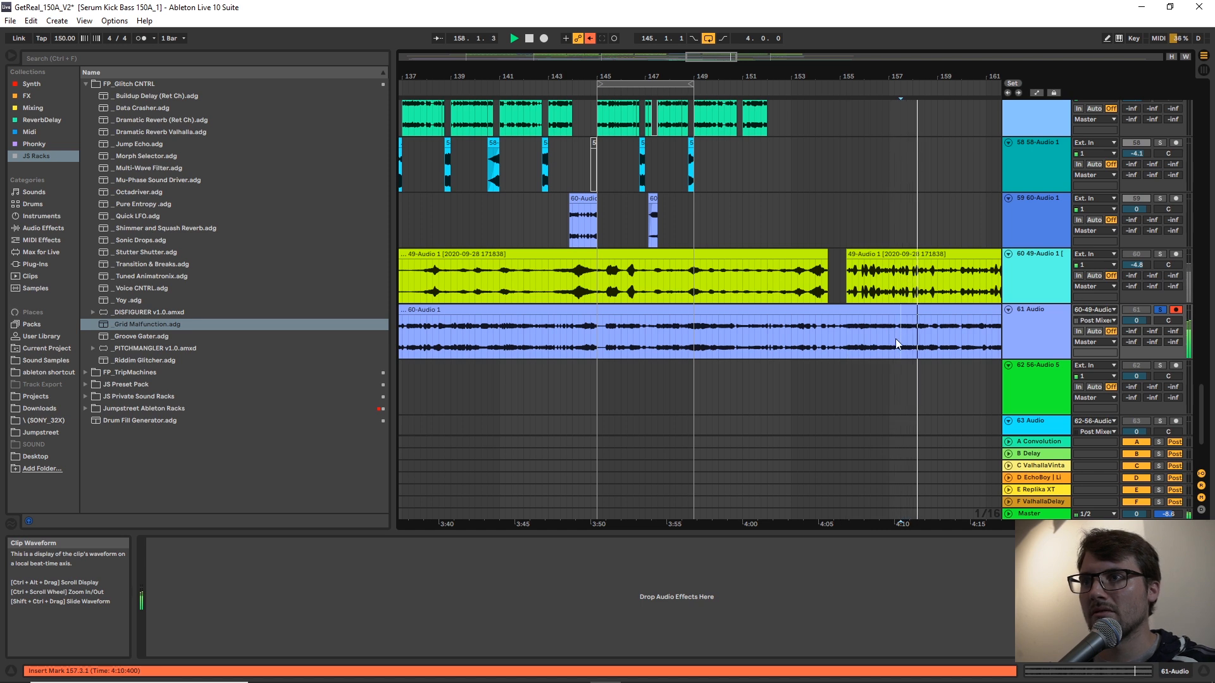
{"action": "left_click_drag", "start_coordinate": [897, 336], "coordinate": [905, 331]}
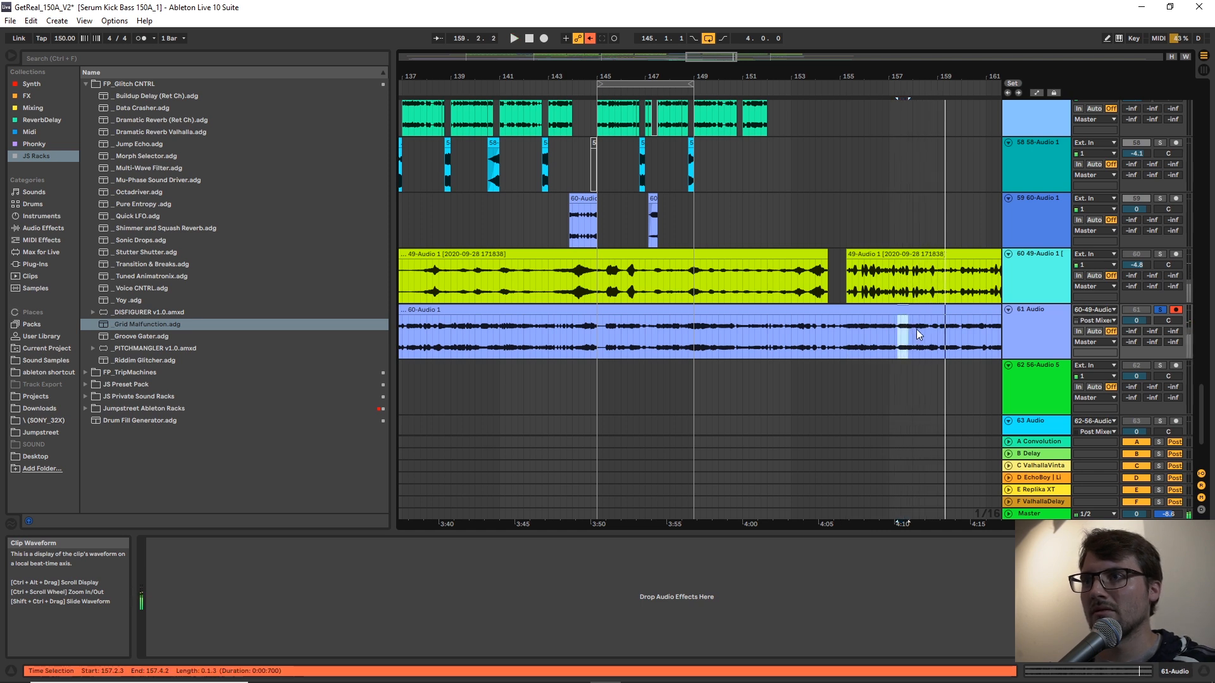
{"action": "left_click", "coordinate": [936, 332]}
{"action": "key", "text": "space"}
{"action": "left_click", "coordinate": [916, 337]}
{"action": "key", "text": "space"}
Copy the 0.3.3-long passage starting at 158.1.3 on track 61, paste it on track 59 at 146.1.1 and play it.
{"action": "left_click_drag", "start_coordinate": [916, 336], "coordinate": [939, 335]}
{"action": "key", "text": "space"}
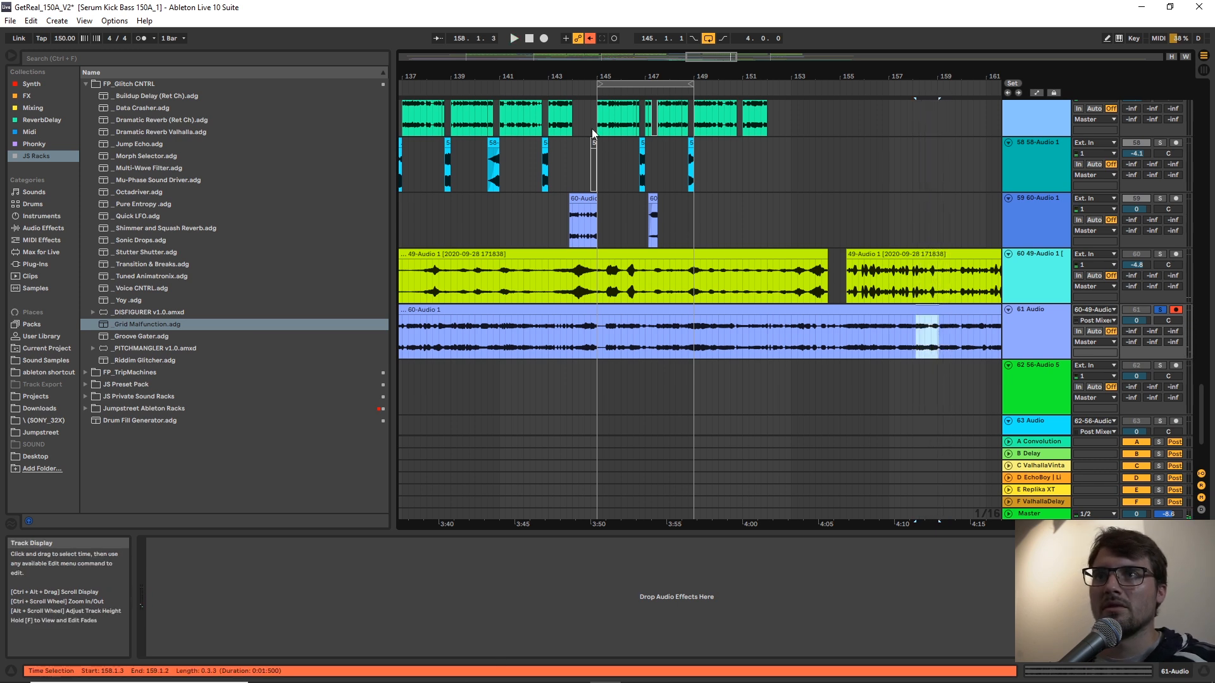
{"action": "left_click_drag", "start_coordinate": [591, 84], "coordinate": [673, 238]}
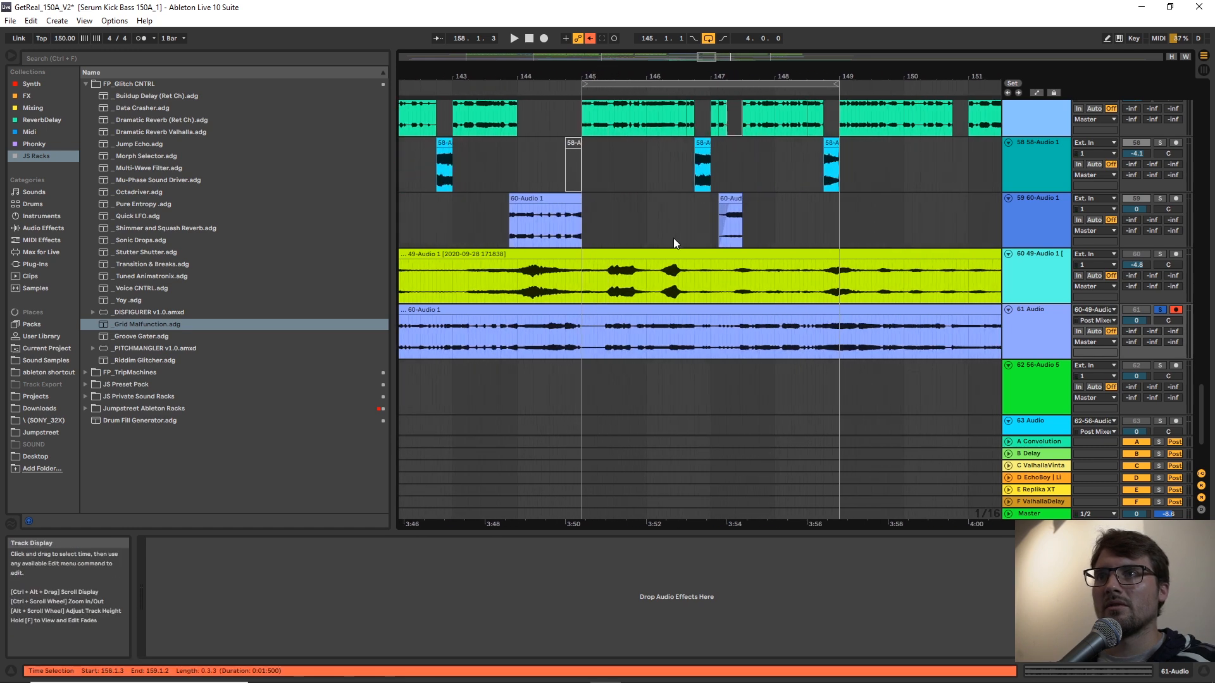
{"action": "left_click", "coordinate": [648, 209]}
{"action": "key", "text": "ctrl+v"}
{"action": "key", "text": "space"}
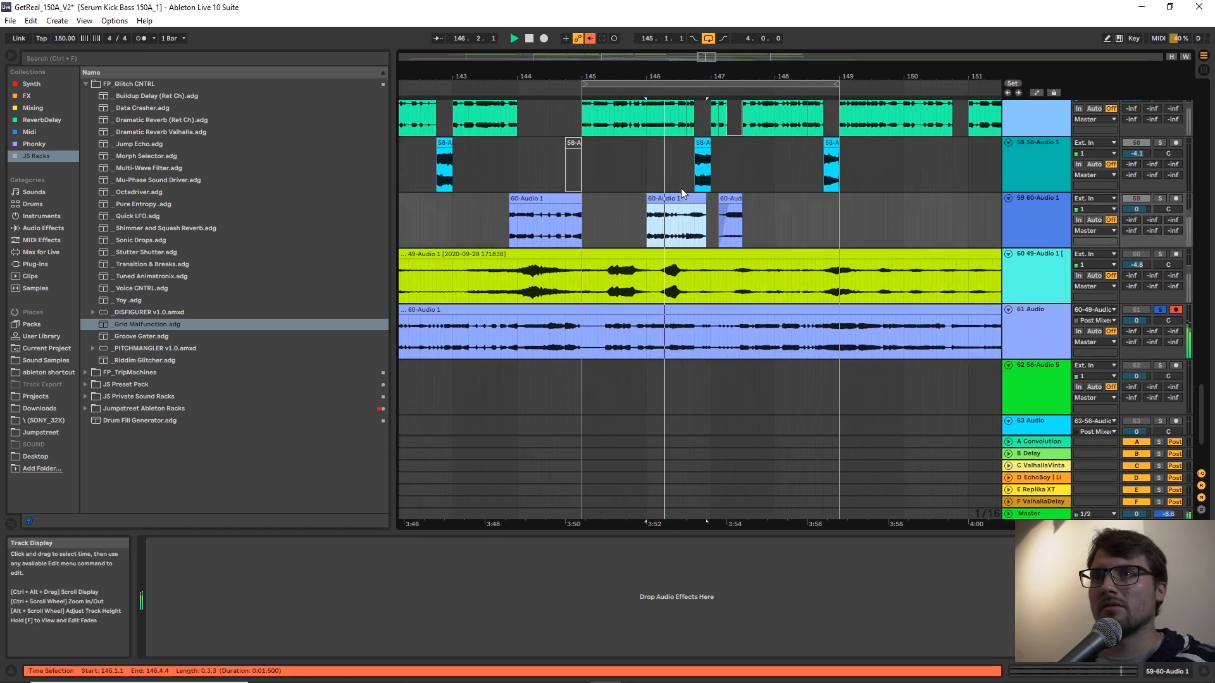
Adjust the newly pasted clip on track 59 to run from 145.4.4 up to the start of the 58-Audio 1 clip at 146.4.
{"action": "scroll", "coordinate": [681, 188], "scroll_direction": "up", "scroll_amount": 2}
{"action": "left_click_drag", "start_coordinate": [677, 72], "coordinate": [726, 231]}
{"action": "mouse_move", "coordinate": [734, 282]}
{"action": "left_mouse_down"}
{"action": "mouse_move", "coordinate": [696, 285]}
{"action": "mouse_move", "coordinate": [766, 264]}
{"action": "mouse_move", "coordinate": [753, 267]}
{"action": "left_mouse_up"}
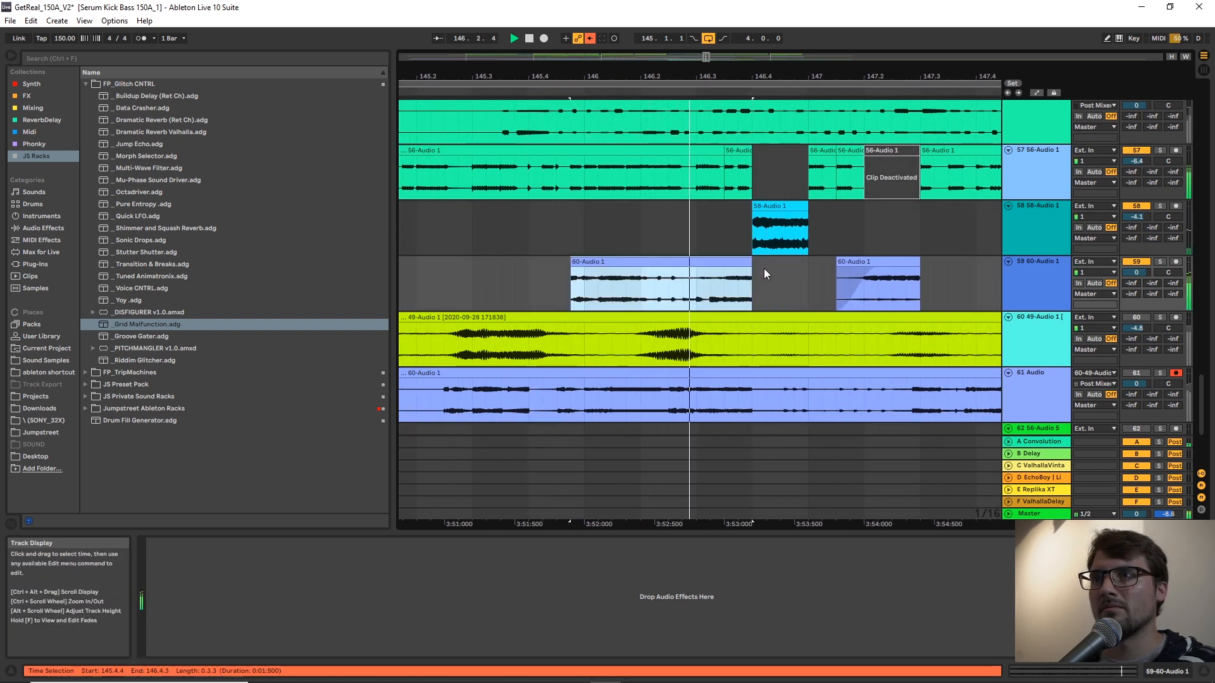
Delete the section of the 56-Audio 1 clip on track 57 between 146.2 and 146.4.
{"action": "left_click_drag", "start_coordinate": [738, 172], "coordinate": [603, 188]}
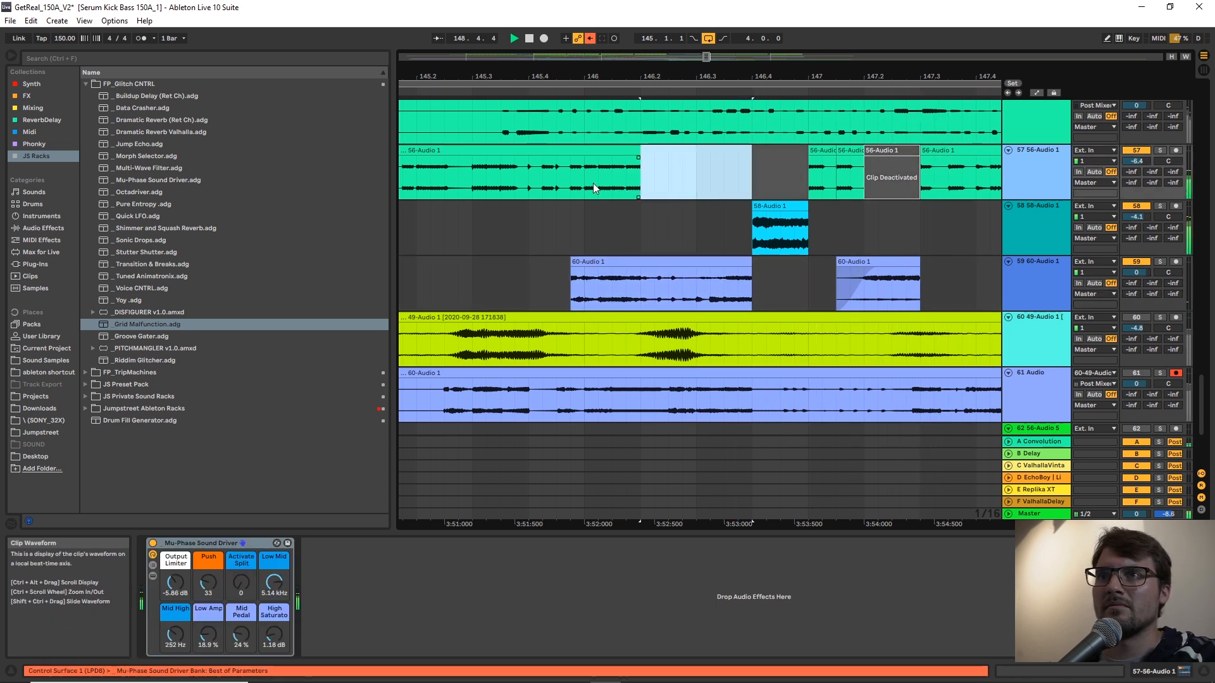
{"action": "key", "text": "Delete"}
{"action": "left_click", "coordinate": [572, 177]}
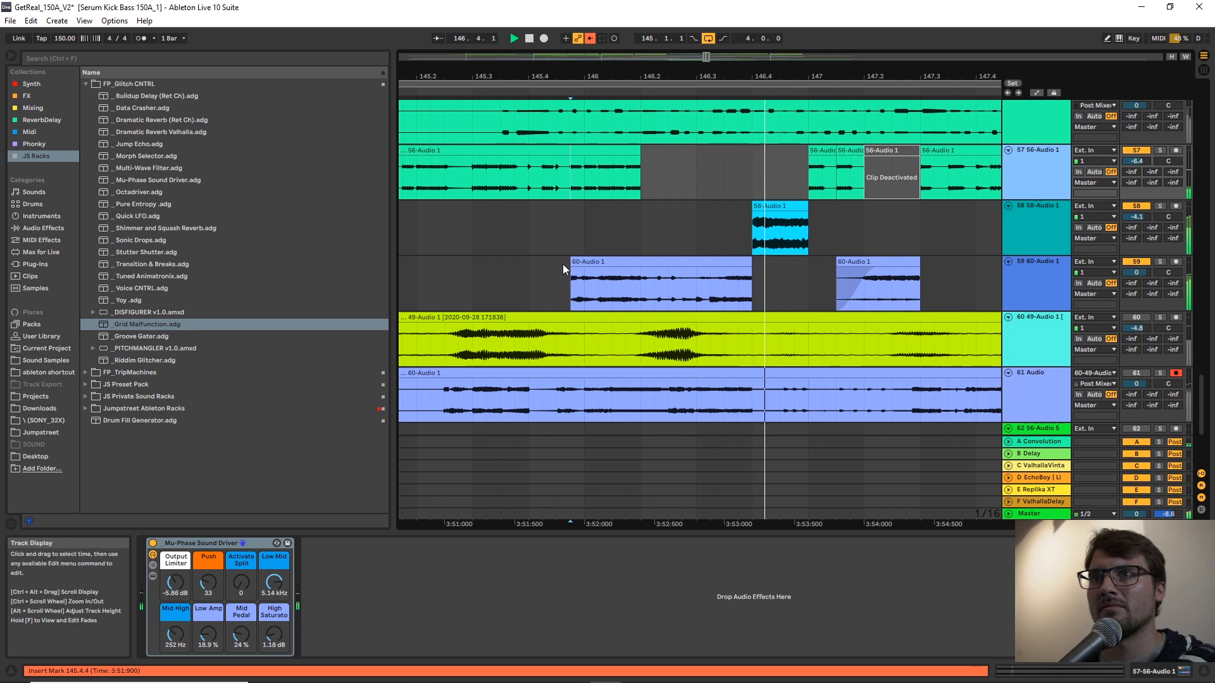
Trim the start of the pasted clip on track 59 to 146.1.1 and listen to the edited bars.
{"action": "left_click_drag", "start_coordinate": [571, 264], "coordinate": [586, 200]}
{"action": "key", "text": "space"}
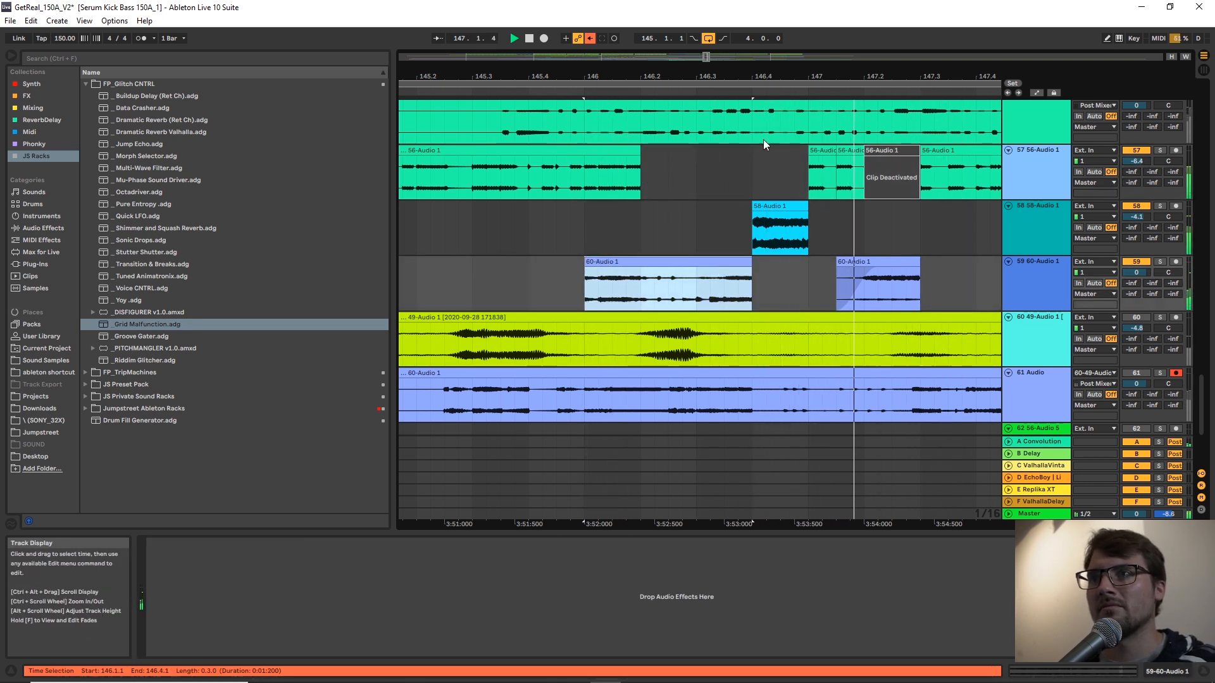
{"action": "left_click_drag", "start_coordinate": [743, 76], "coordinate": [825, 35]}
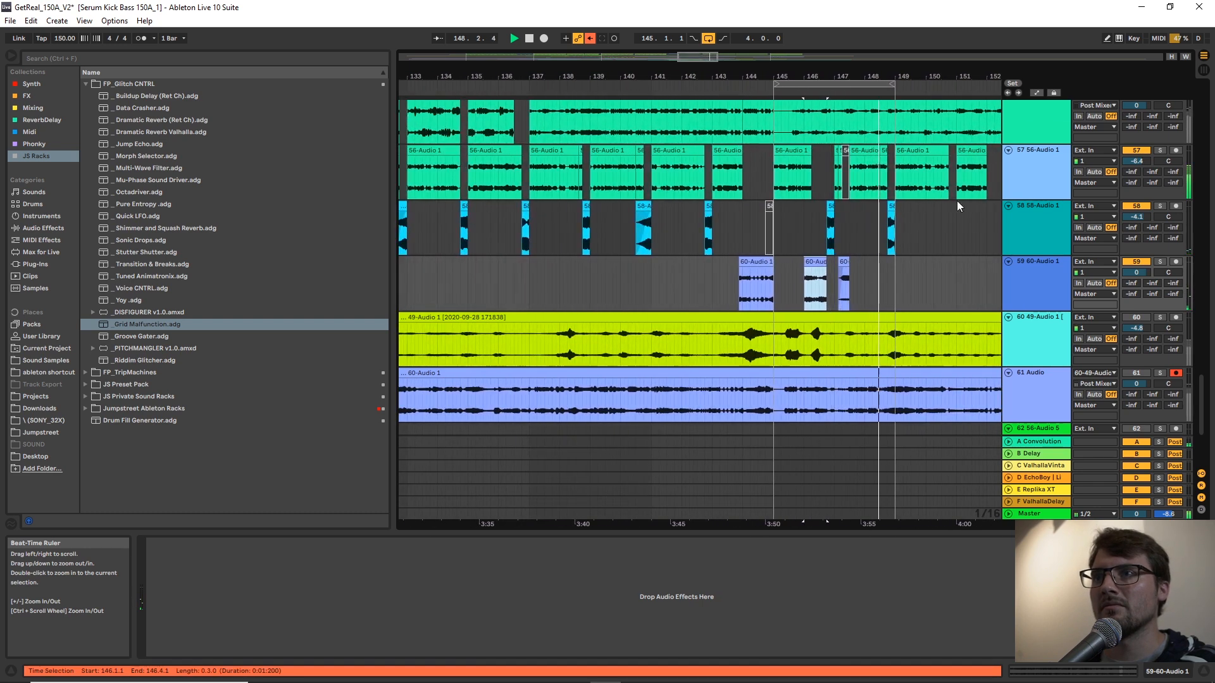
{"action": "key", "text": "space"}
Play the kick and bass build-up from bar 137 on the KickBass group and set the fixed grid to 1 Bar.
{"action": "scroll", "coordinate": [1183, 134], "scroll_direction": "up", "scroll_amount": 15}
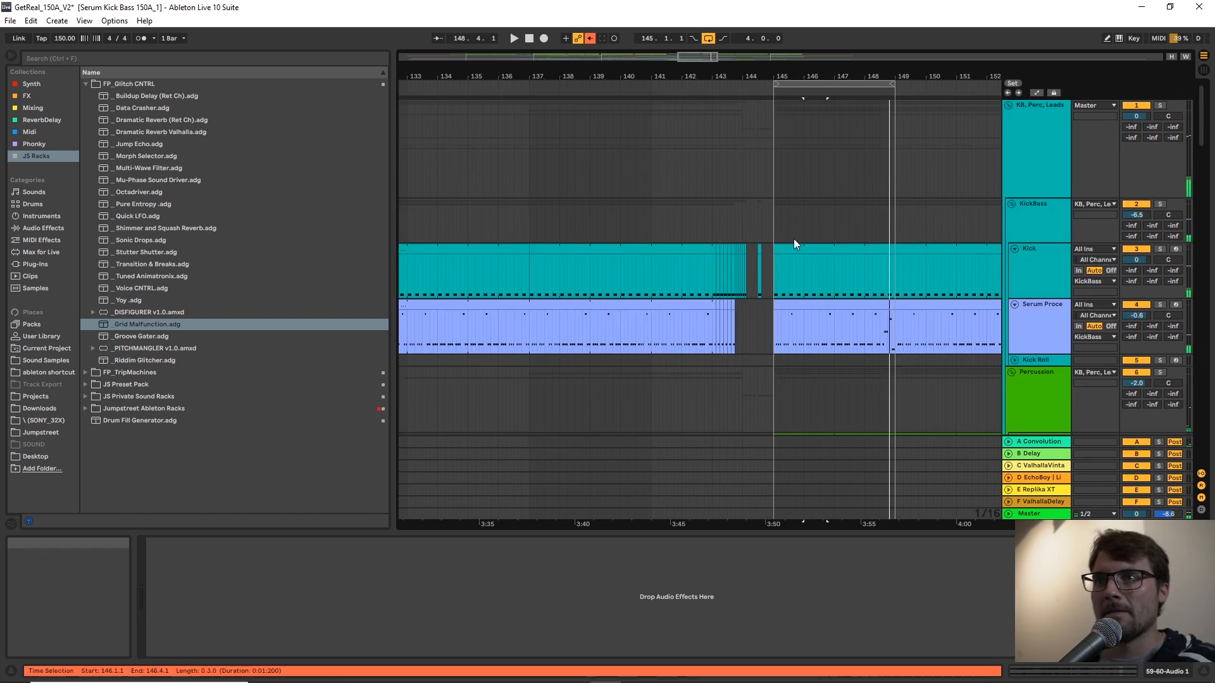
{"action": "left_click", "coordinate": [544, 218]}
{"action": "key", "text": "space"}
{"action": "right_click", "coordinate": [541, 220]}
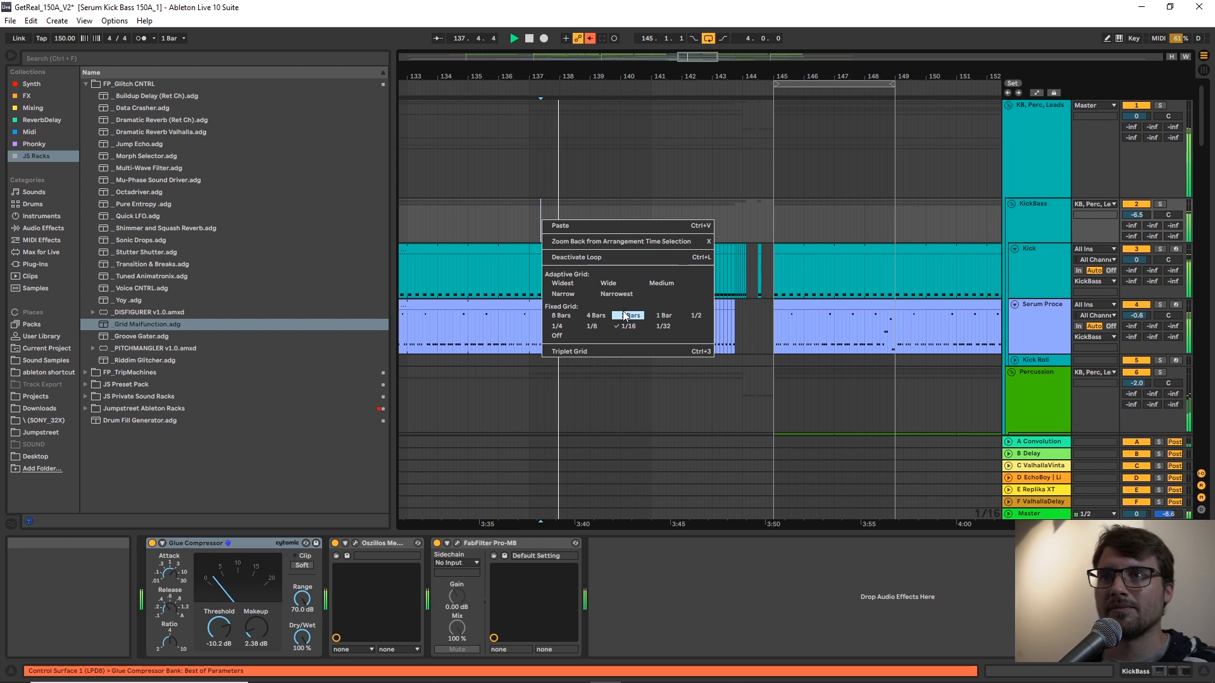
{"action": "left_click", "coordinate": [668, 315]}
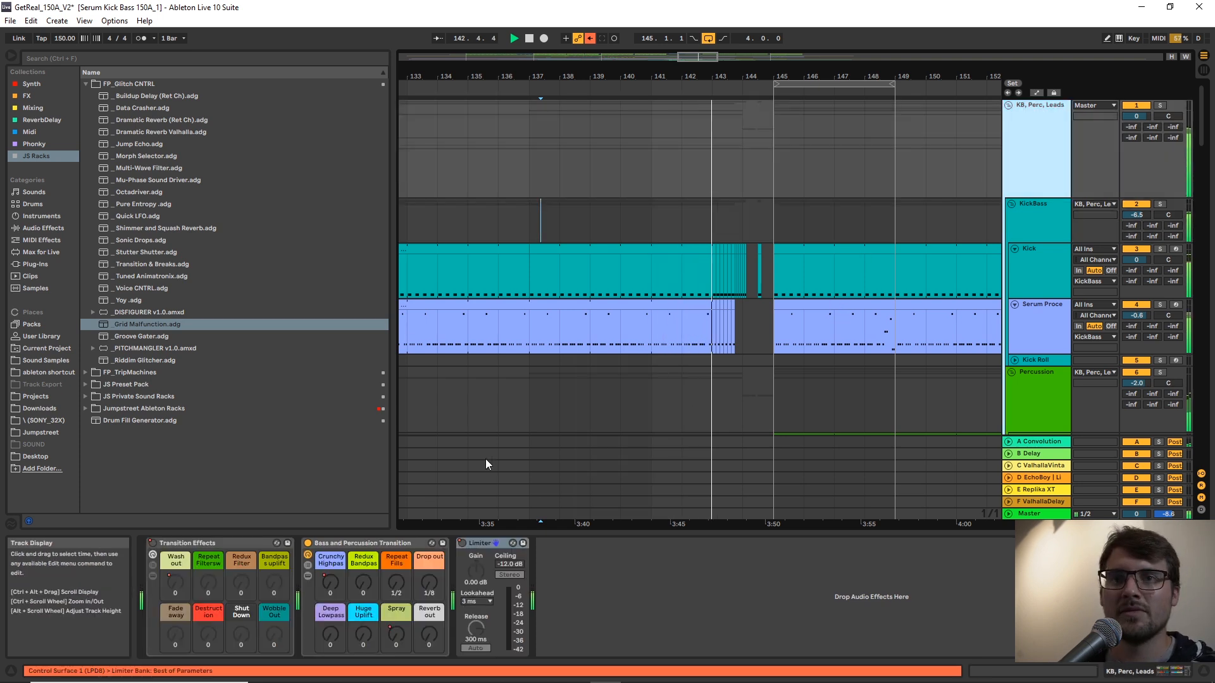
{"action": "left_click_drag", "start_coordinate": [728, 74], "coordinate": [731, 86]}
{"action": "key", "text": "space"}
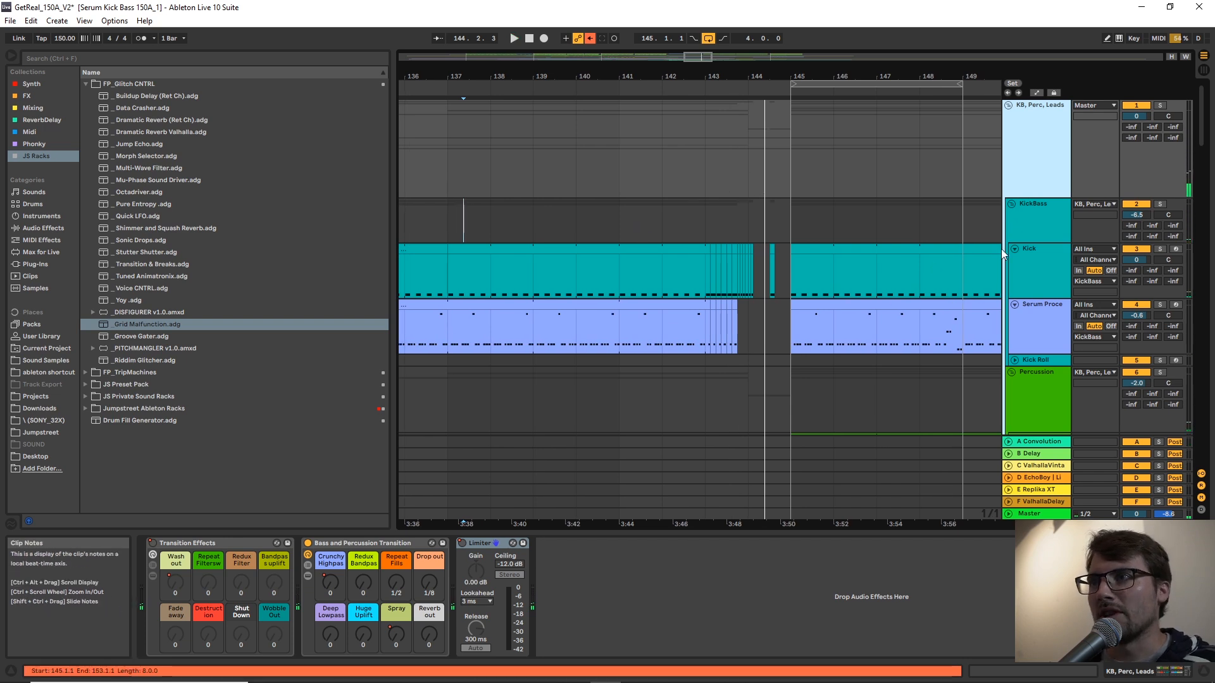
Load the Transition & Breaks.adg rack onto the KickBass group.
{"action": "left_click", "coordinate": [1045, 229]}
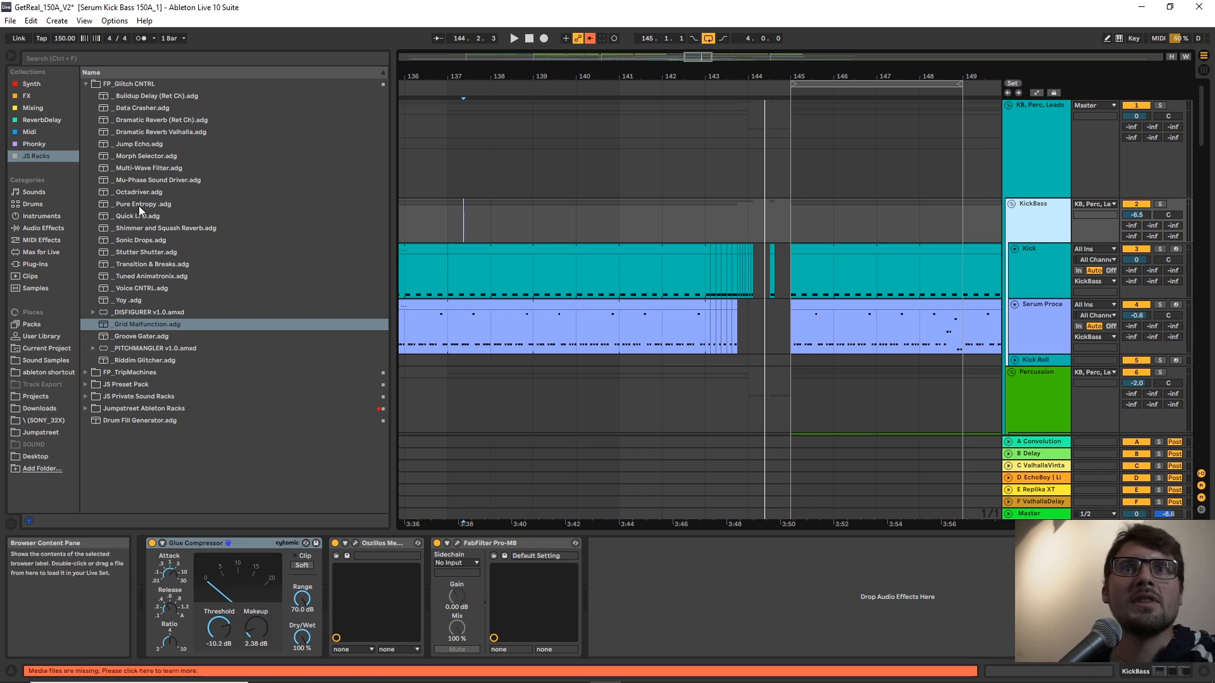
{"action": "left_click", "coordinate": [126, 264]}
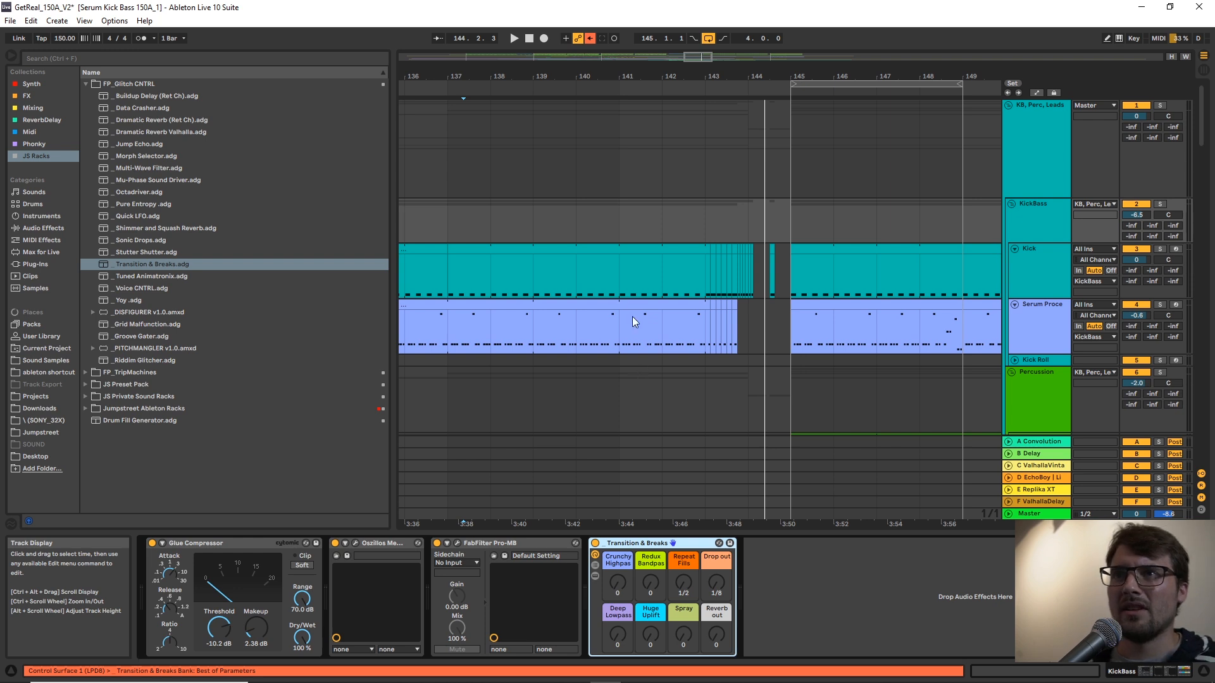
Try the rack's Crunchy Highpass macro during playback from bar 141, and solo the KickBass group.
{"action": "left_click", "coordinate": [620, 219]}
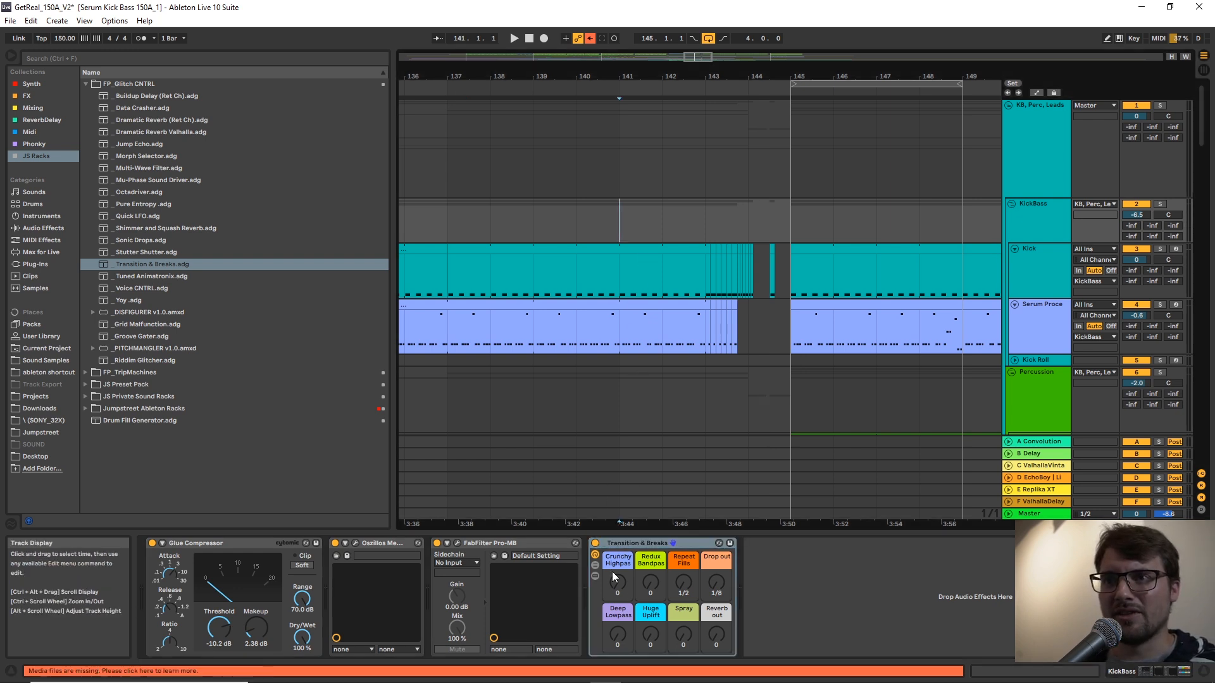
{"action": "left_click", "coordinate": [627, 582]}
{"action": "key", "text": "space"}
{"action": "mouse_move", "coordinate": [621, 580]}
{"action": "left_mouse_down"}
{"action": "mouse_move", "coordinate": [621, 500]}
{"action": "mouse_move", "coordinate": [621, 585]}
{"action": "left_mouse_up"}
{"action": "left_click", "coordinate": [1035, 226]}
{"action": "key", "text": "s"}
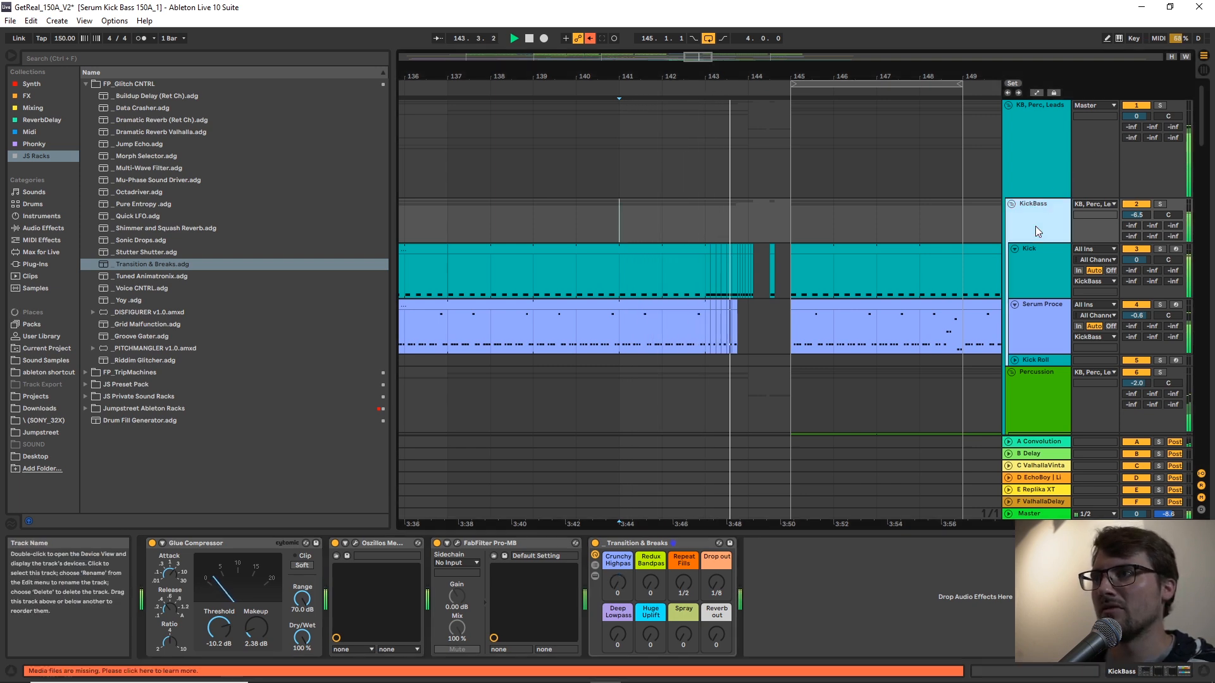
Audition the rack's Redux Bandpass and Huge Uplift macros on the soloed KickBass group from bar 141.
{"action": "key", "text": "space"}
{"action": "key", "text": "space"}
{"action": "mouse_move", "coordinate": [649, 583]}
{"action": "left_mouse_down"}
{"action": "mouse_move", "coordinate": [650, 525]}
{"action": "mouse_move", "coordinate": [650, 585]}
{"action": "left_mouse_up"}
{"action": "key", "text": "space"}
{"action": "key", "text": "space"}
{"action": "mouse_move", "coordinate": [645, 638]}
{"action": "left_mouse_down"}
{"action": "mouse_move", "coordinate": [646, 582]}
{"action": "mouse_move", "coordinate": [646, 640]}
{"action": "left_mouse_up"}
{"action": "key", "text": "space"}
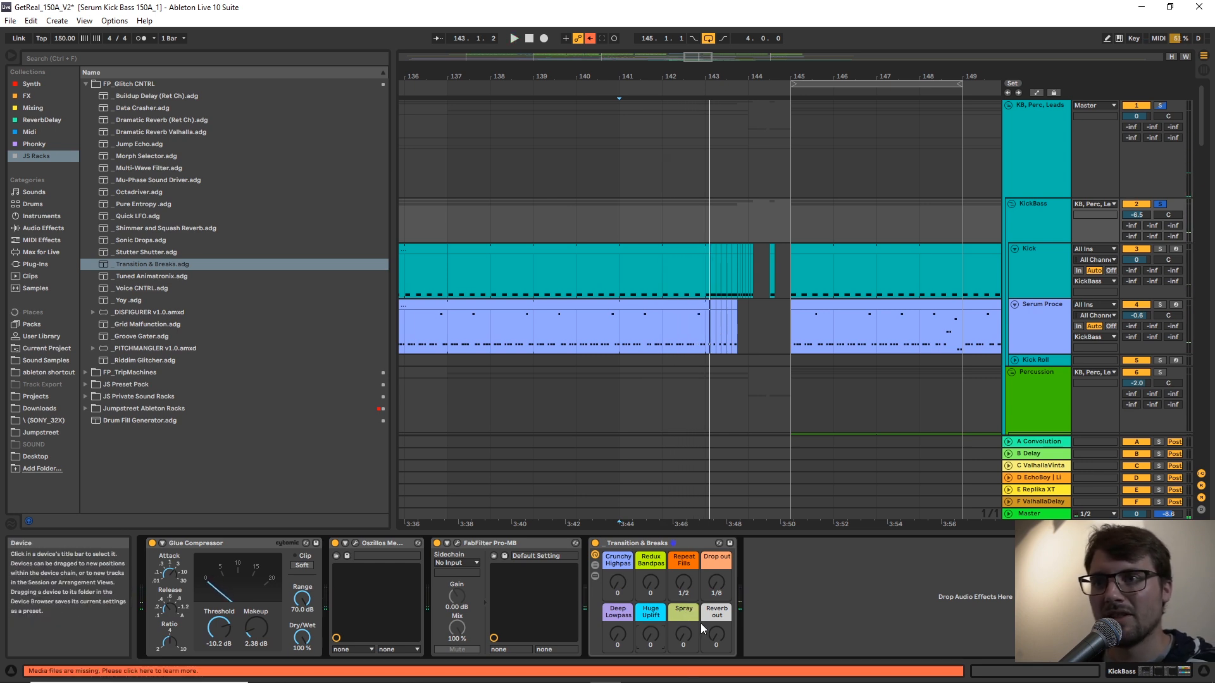
Audition the Transition & Breaks rack's Reverb out macro on the KickBass group and show the automation lanes.
{"action": "key", "text": "space"}
{"action": "mouse_move", "coordinate": [718, 632]}
{"action": "left_mouse_down"}
{"action": "mouse_move", "coordinate": [718, 593]}
{"action": "mouse_move", "coordinate": [718, 633]}
{"action": "left_mouse_up"}
{"action": "key", "text": "space"}
{"action": "key", "text": "a"}
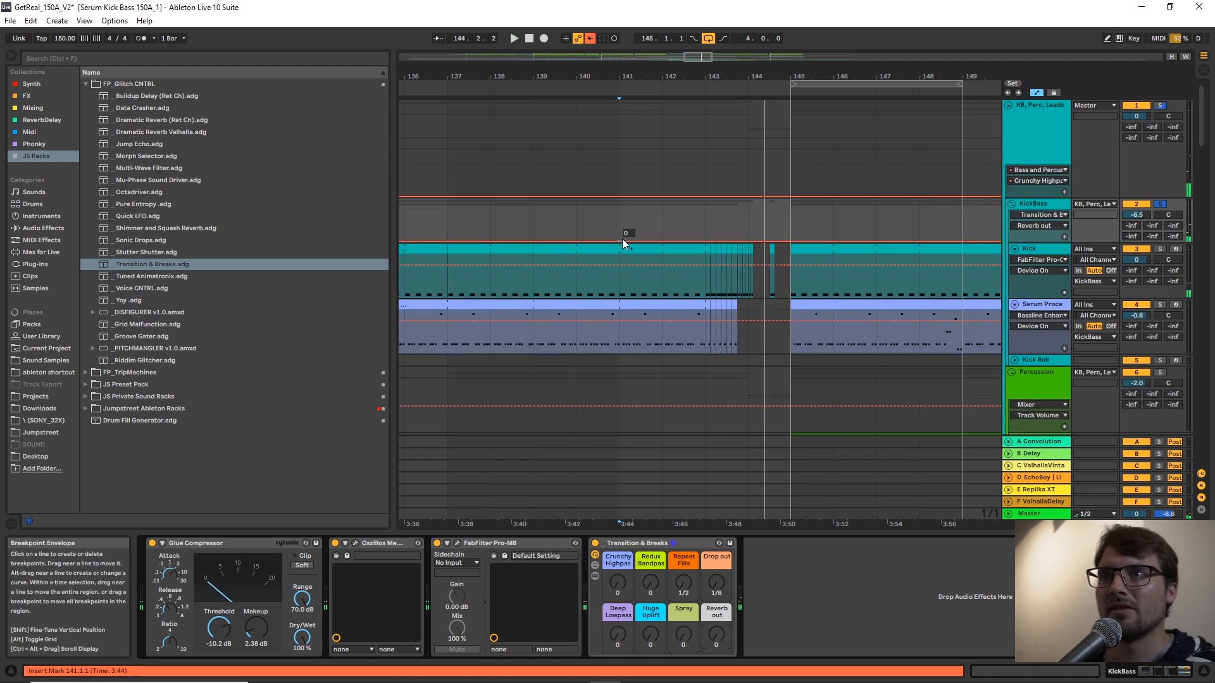
Draw a Reverb out automation curve on the KickBass group, rising from bar 141 to a peak at bar 143 and falling to zero after bar 144.
{"action": "key", "text": "space"}
{"action": "left_click_drag", "start_coordinate": [705, 242], "coordinate": [765, 241]}
{"action": "key", "text": "a"}
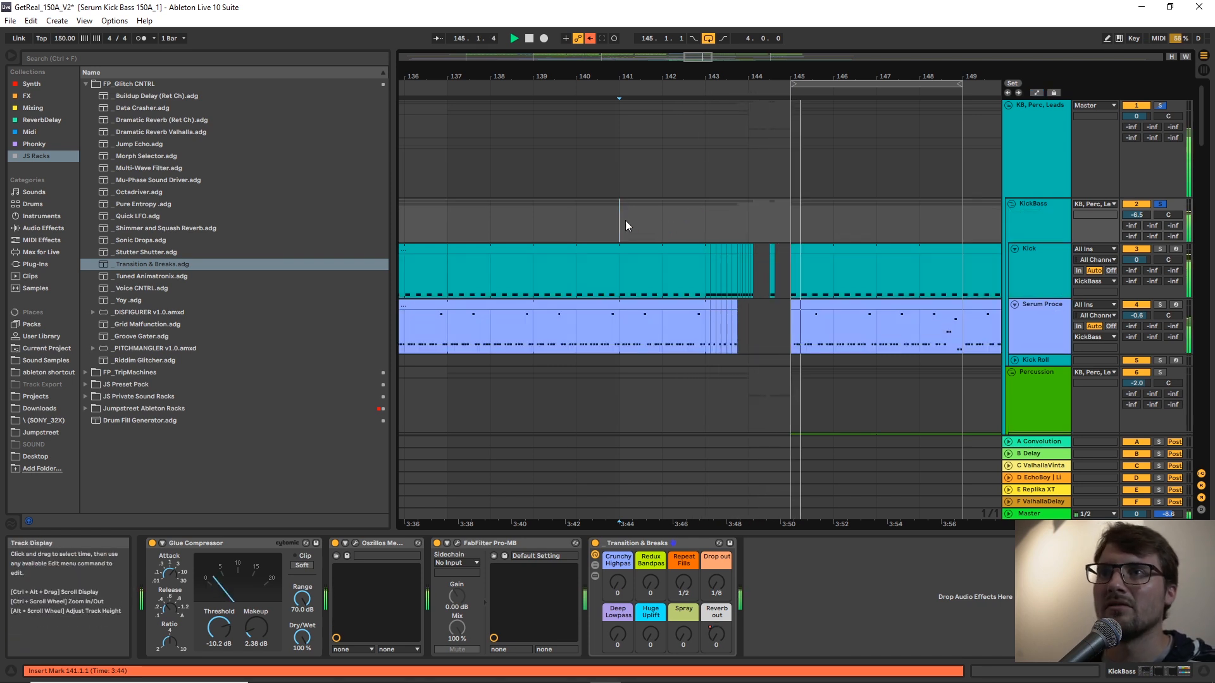
{"action": "key", "text": "space"}
{"action": "key", "text": "a"}
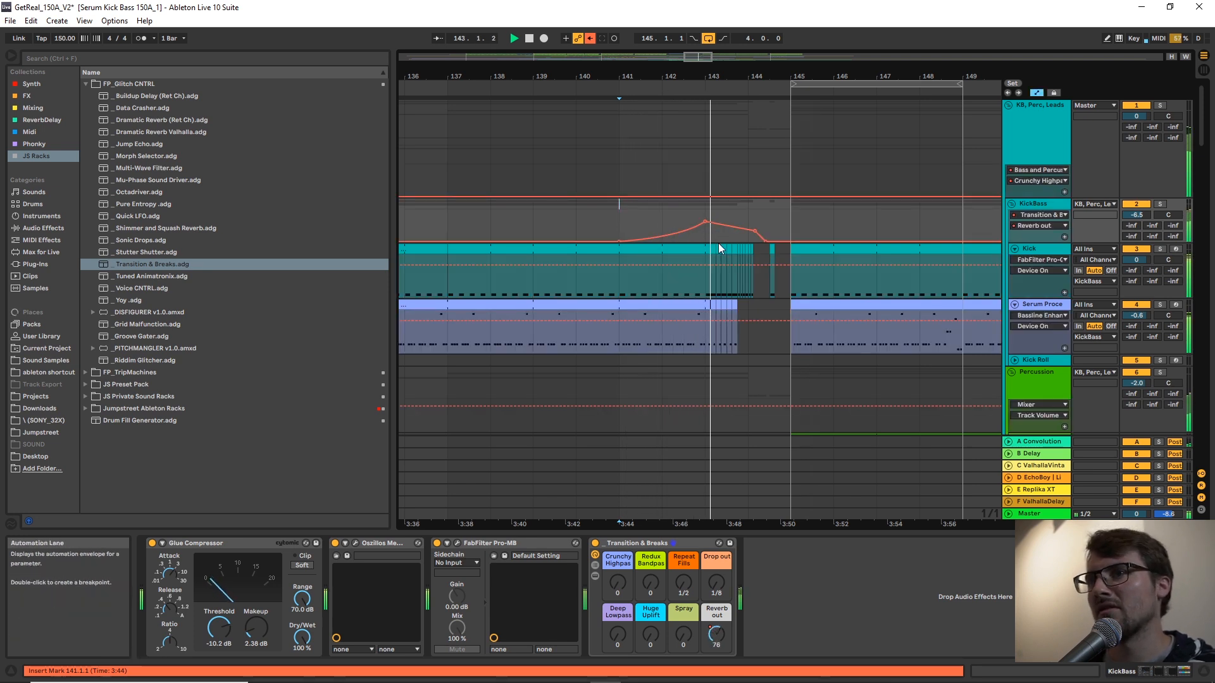
{"action": "key", "text": "a"}
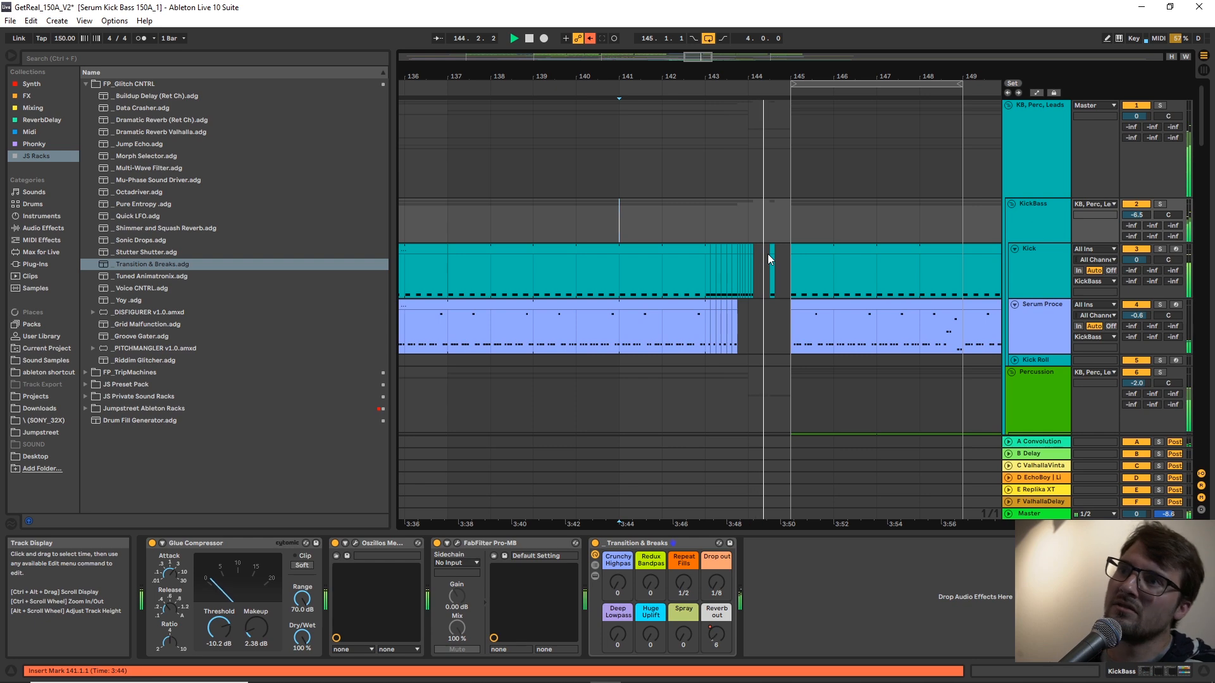
Set the fixed grid to 1/8 and move the short Kick clip before the drop to start at 144.4.1.
{"action": "scroll", "coordinate": [768, 254], "scroll_direction": "down", "scroll_amount": 3}
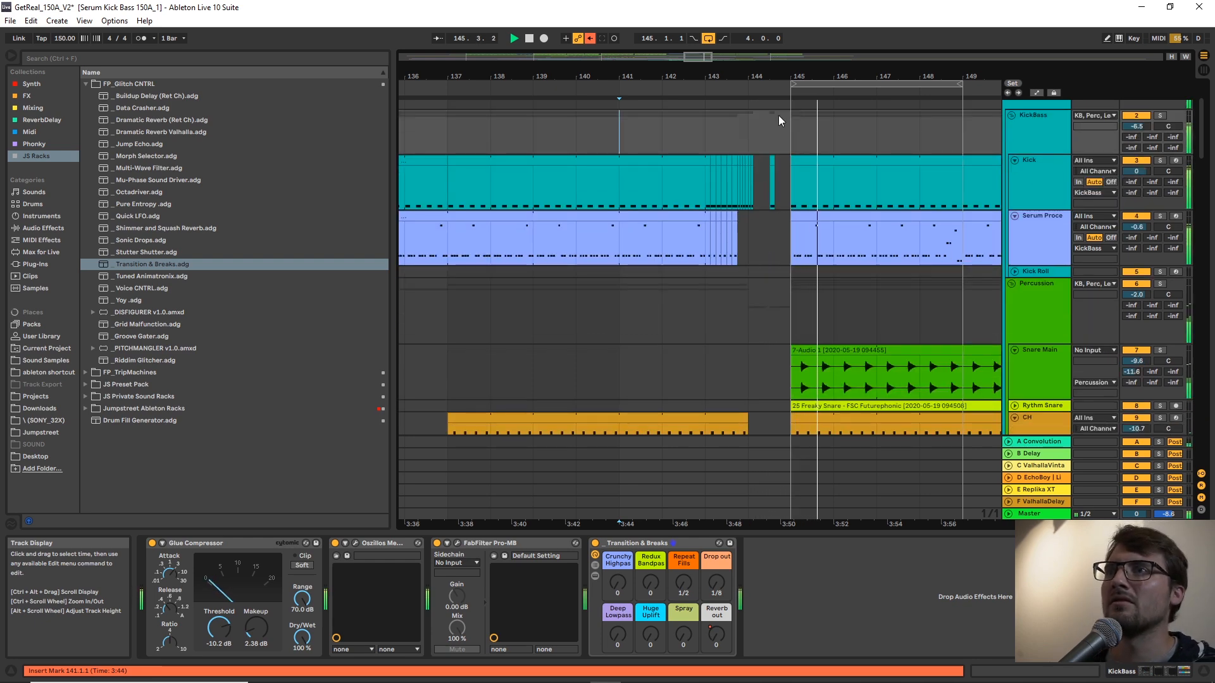
{"action": "left_click_drag", "start_coordinate": [785, 77], "coordinate": [778, 139]}
{"action": "right_click", "coordinate": [743, 231]}
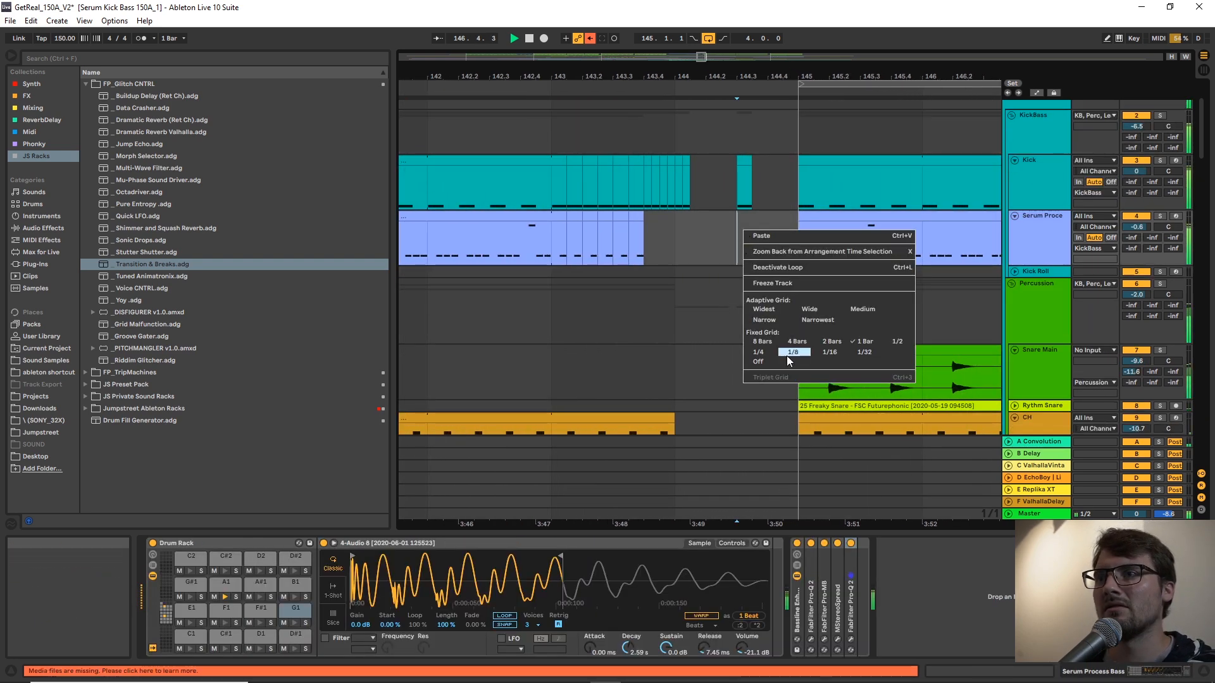
{"action": "left_click", "coordinate": [787, 356]}
{"action": "left_click", "coordinate": [744, 164]}
{"action": "left_click_drag", "start_coordinate": [760, 165], "coordinate": [777, 162]}
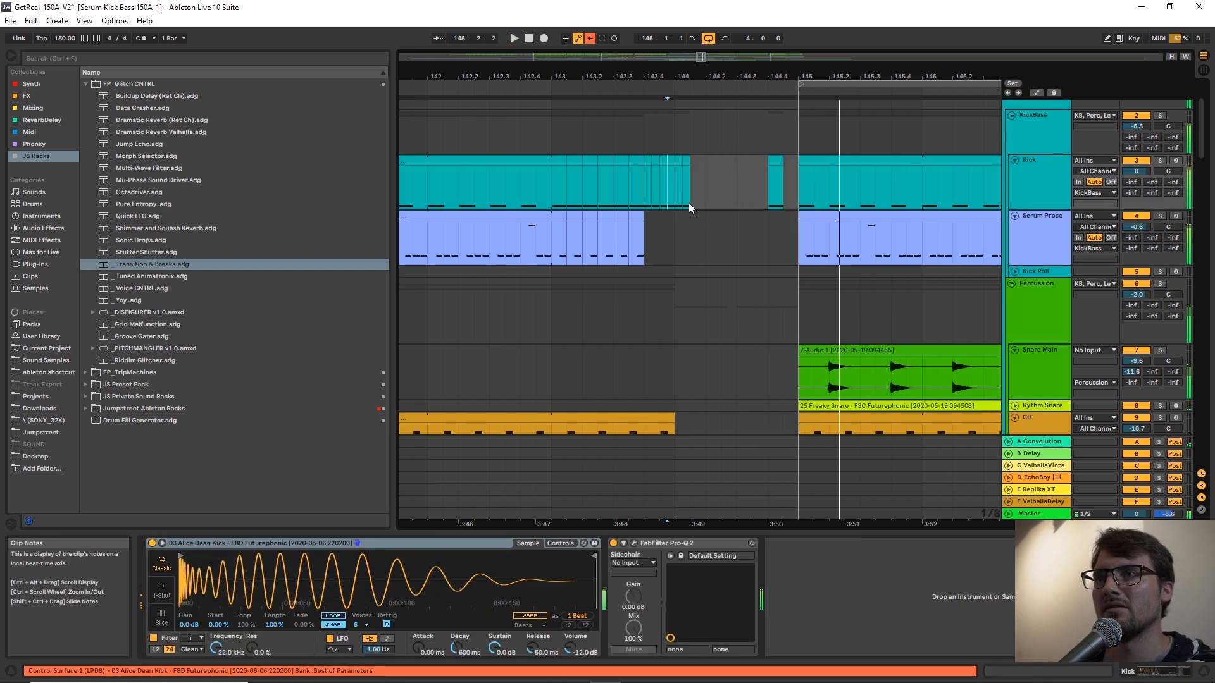
{"action": "mouse_move", "coordinate": [770, 255]}
{"action": "left_mouse_down"}
{"action": "mouse_move", "coordinate": [775, 369]}
{"action": "mouse_move", "coordinate": [772, 246]}
{"action": "left_mouse_up"}
Play the kick and bass build-up from 141.4.1 to check the moved Kick clip.
{"action": "scroll", "coordinate": [644, 269], "scroll_direction": "down", "scroll_amount": 2}
{"action": "scroll", "coordinate": [643, 270], "scroll_direction": "up", "scroll_amount": 2}
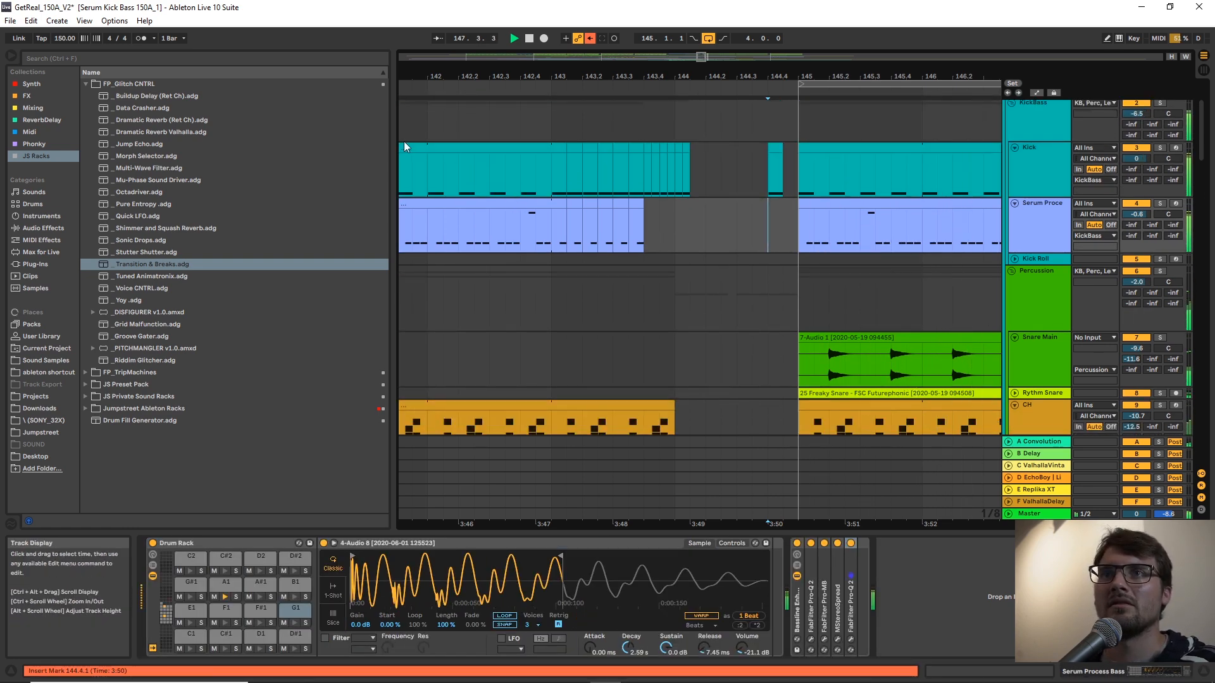
{"action": "left_click", "coordinate": [403, 161]}
{"action": "key", "text": "space"}
{"action": "key", "text": "space"}
{"action": "left_click_drag", "start_coordinate": [455, 77], "coordinate": [589, 39]}
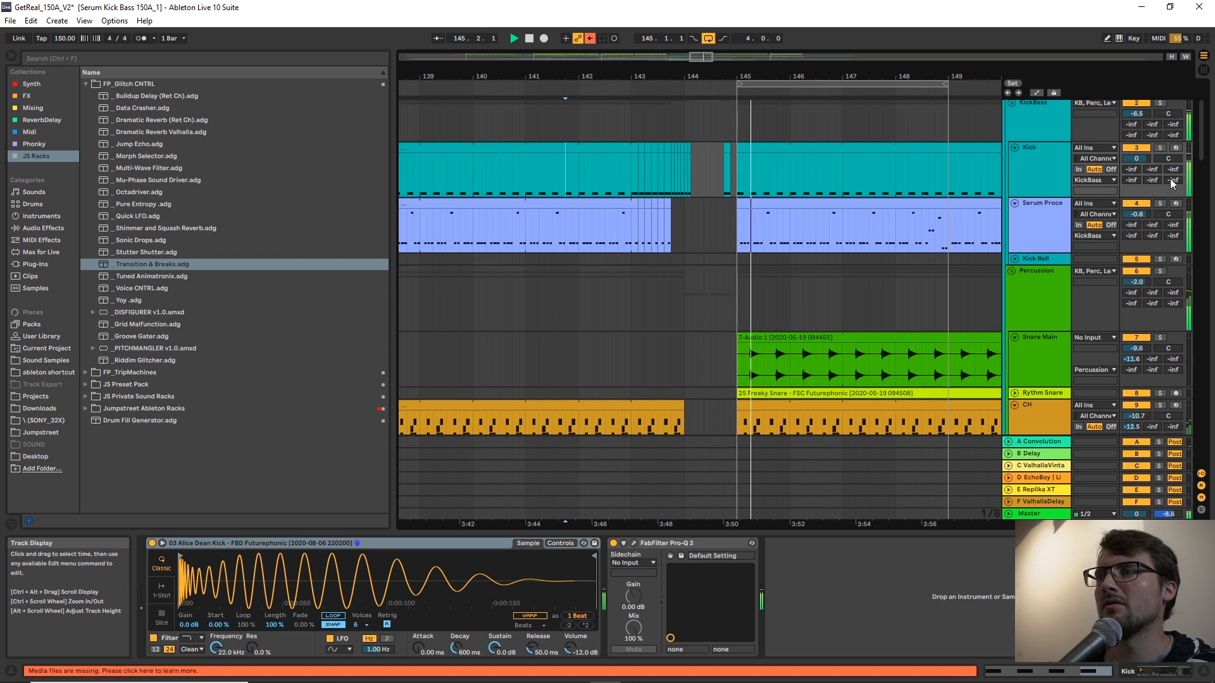
Load the Morph Selector.adg rack onto the 56 Audio track.
{"action": "scroll", "coordinate": [859, 231], "scroll_direction": "down", "scroll_amount": 15}
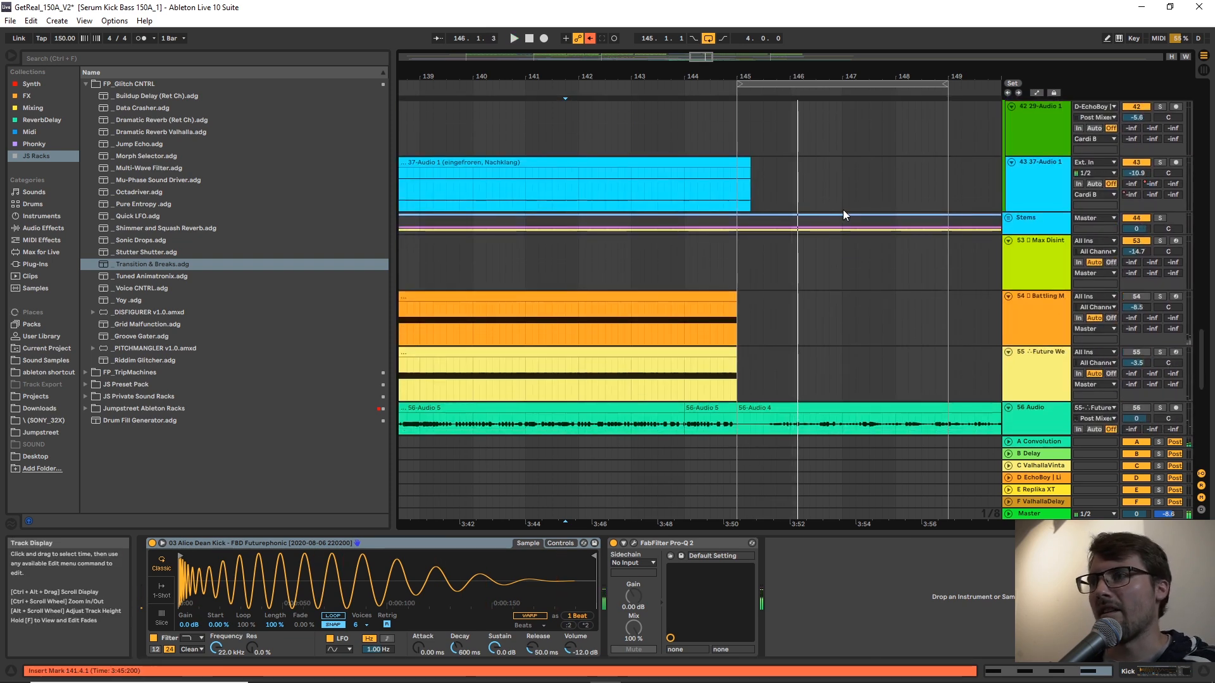
{"action": "scroll", "coordinate": [905, 319], "scroll_direction": "down", "scroll_amount": 3}
{"action": "left_click", "coordinate": [589, 363]}
{"action": "left_click_drag", "start_coordinate": [744, 77], "coordinate": [818, 50]}
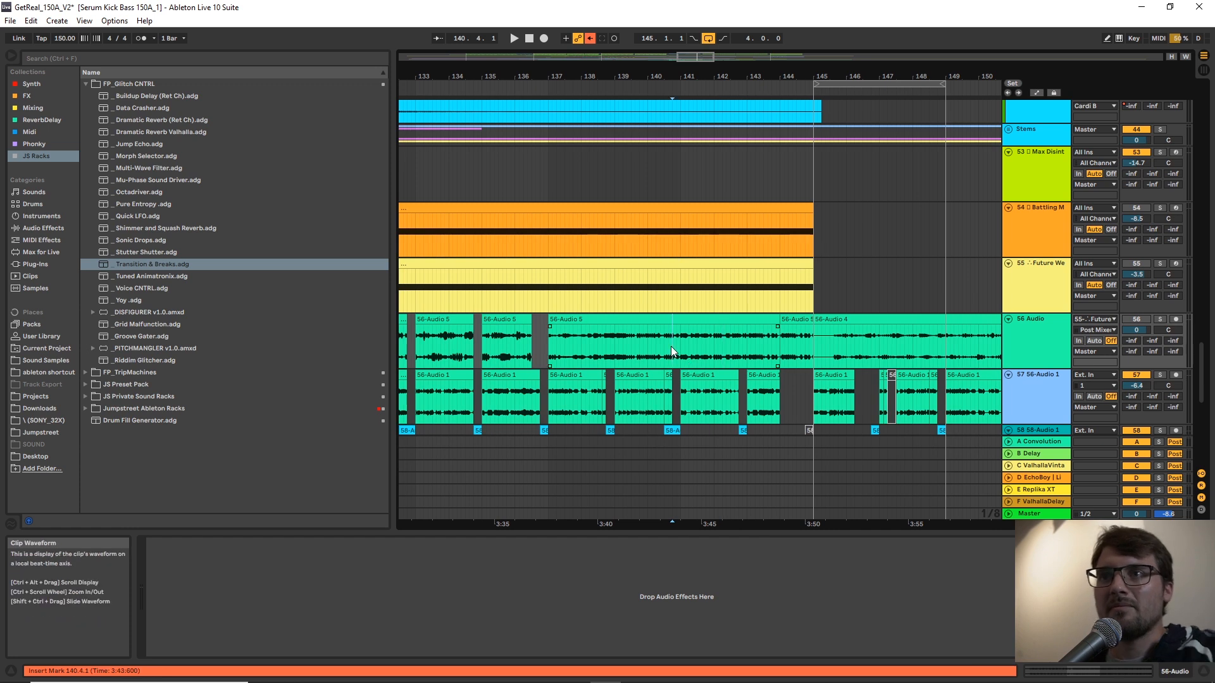
{"action": "left_click", "coordinate": [176, 266]}
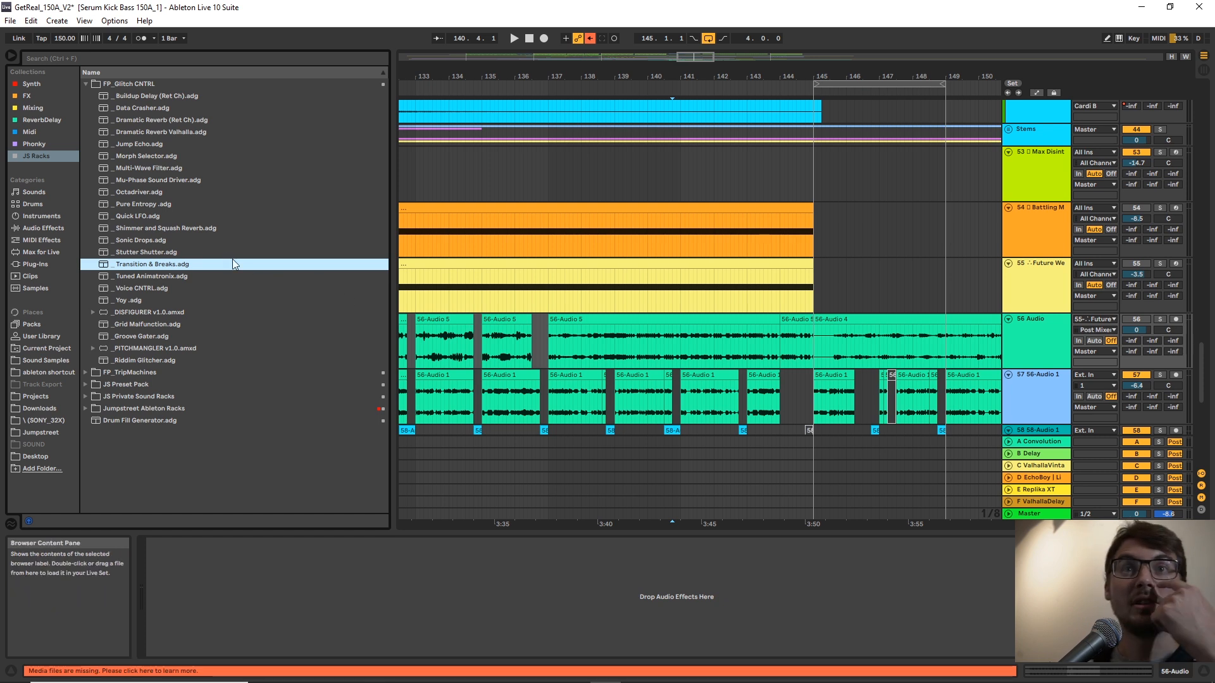
{"action": "left_click", "coordinate": [134, 157]}
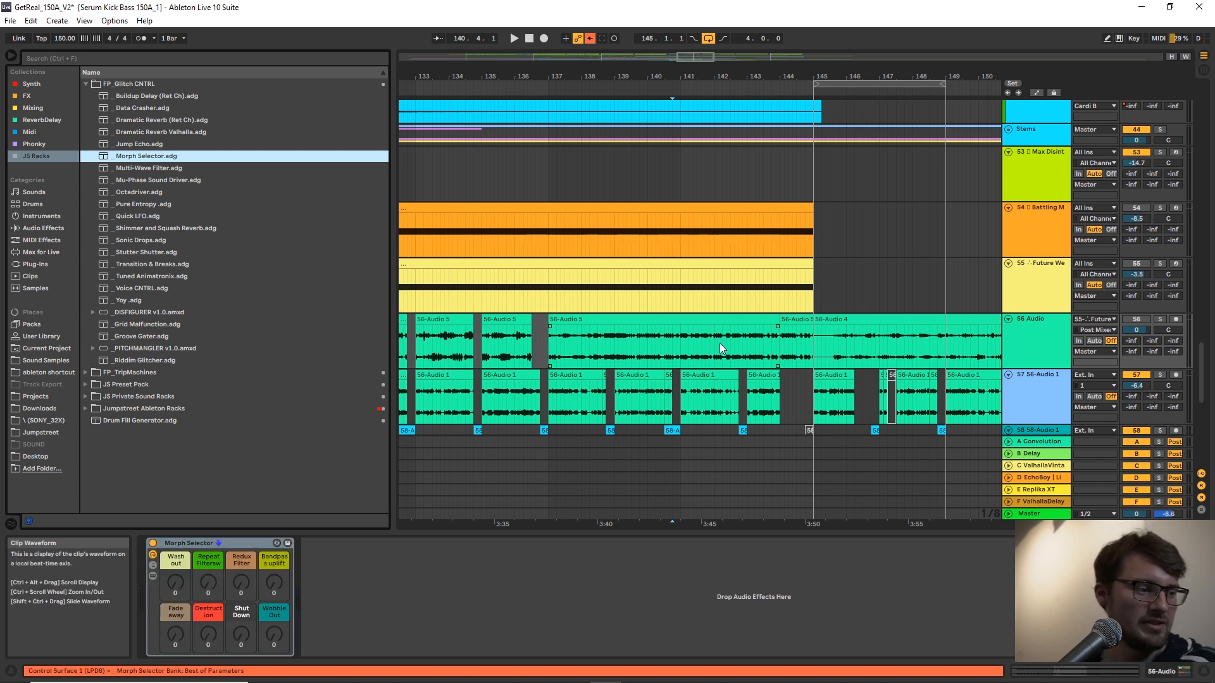
Solo the 56 Audio track and audition the Morph Selector's macros, including Wash out and Shut Down, from bar 139.
{"action": "left_click", "coordinate": [655, 364]}
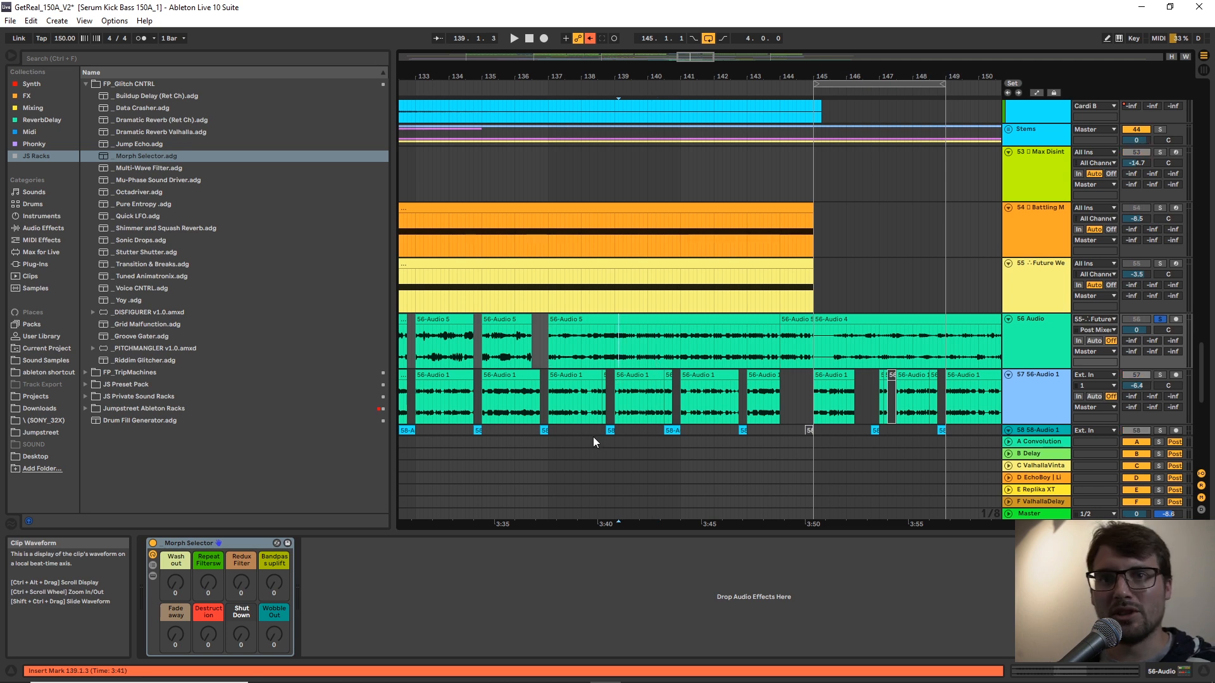
{"action": "key", "text": "space"}
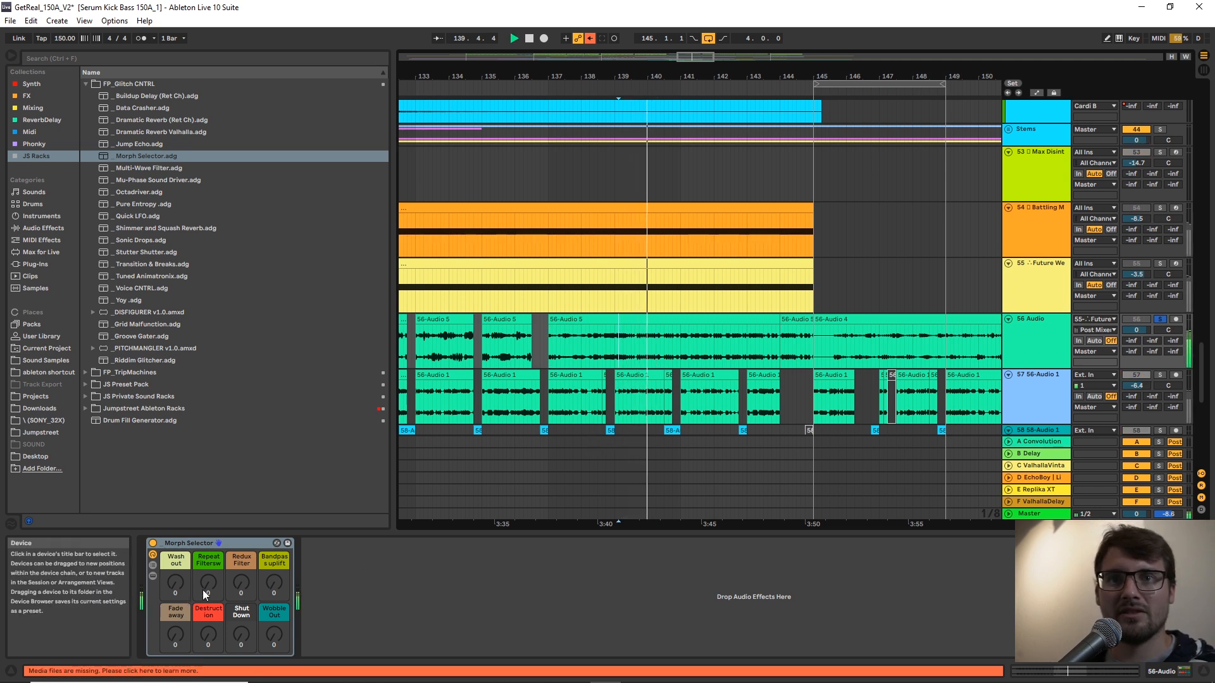
{"action": "left_click_drag", "start_coordinate": [176, 582], "coordinate": [208, 648]}
{"action": "key", "text": "space"}
{"action": "key", "text": "space"}
{"action": "mouse_move", "coordinate": [241, 582]}
{"action": "left_mouse_down"}
{"action": "mouse_move", "coordinate": [241, 551]}
{"action": "mouse_move", "coordinate": [241, 648]}
{"action": "left_mouse_up"}
{"action": "key", "text": "space"}
{"action": "key", "text": "space"}
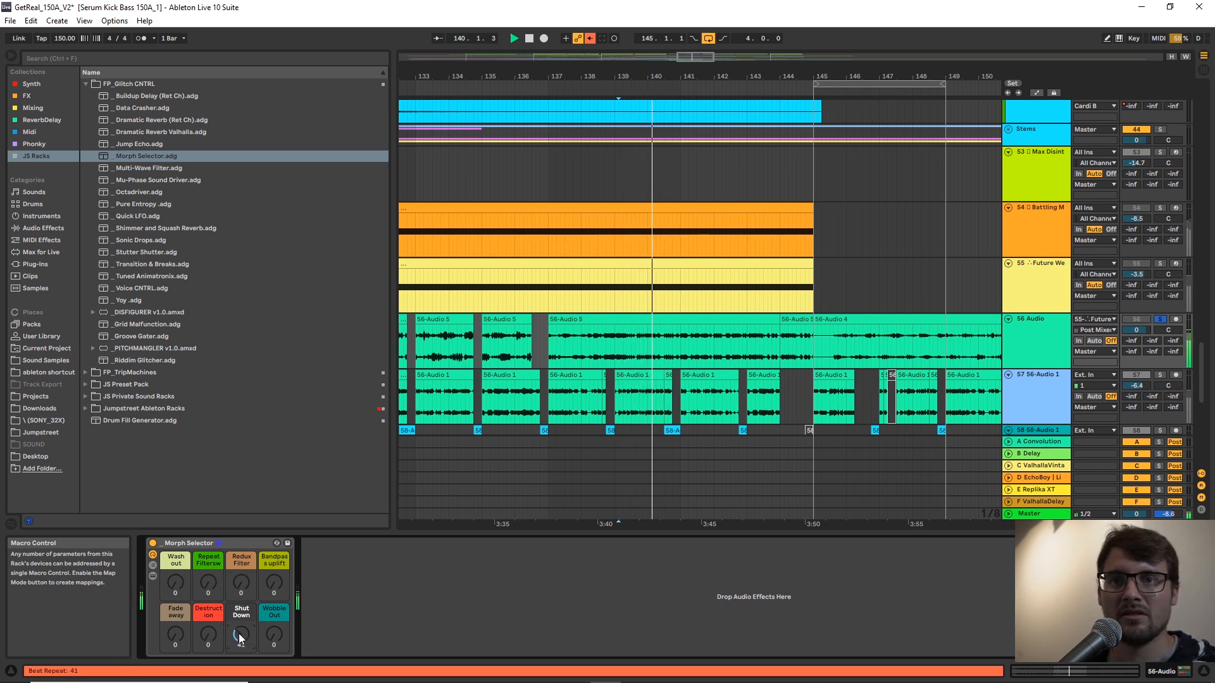
{"action": "left_click_drag", "start_coordinate": [241, 635], "coordinate": [241, 662]}
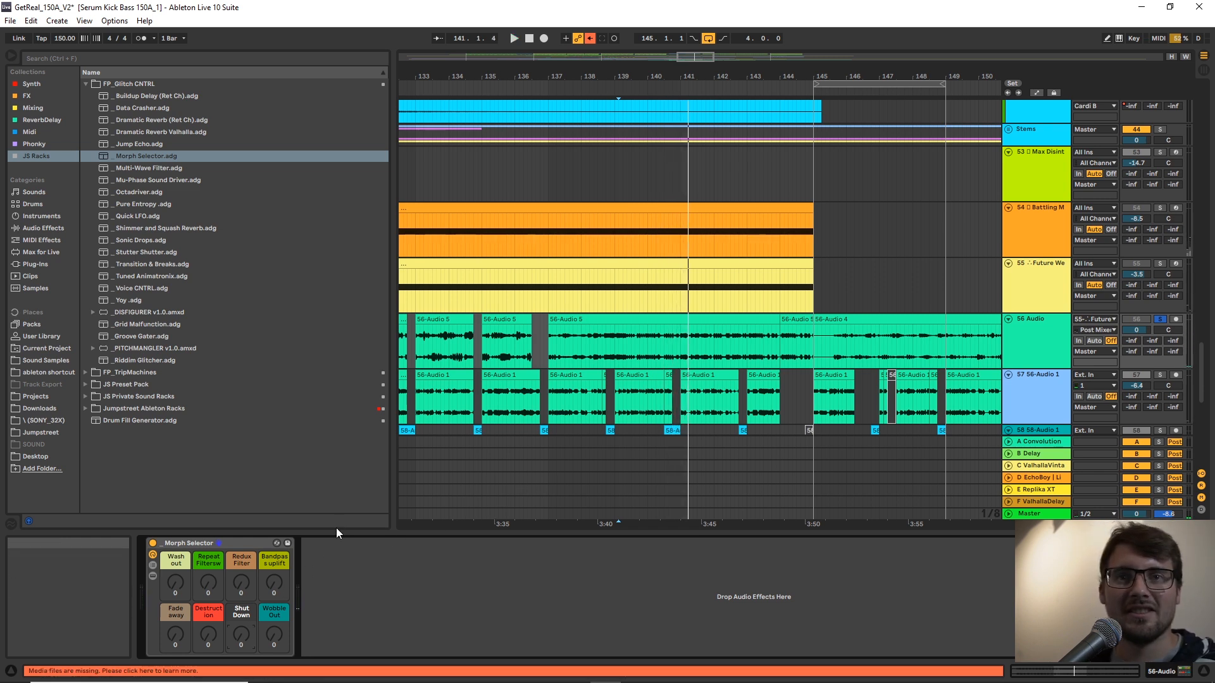
Play the 56 Audio track with its automation shown and delete the Morph Selector rack from it.
{"action": "key", "text": "a"}
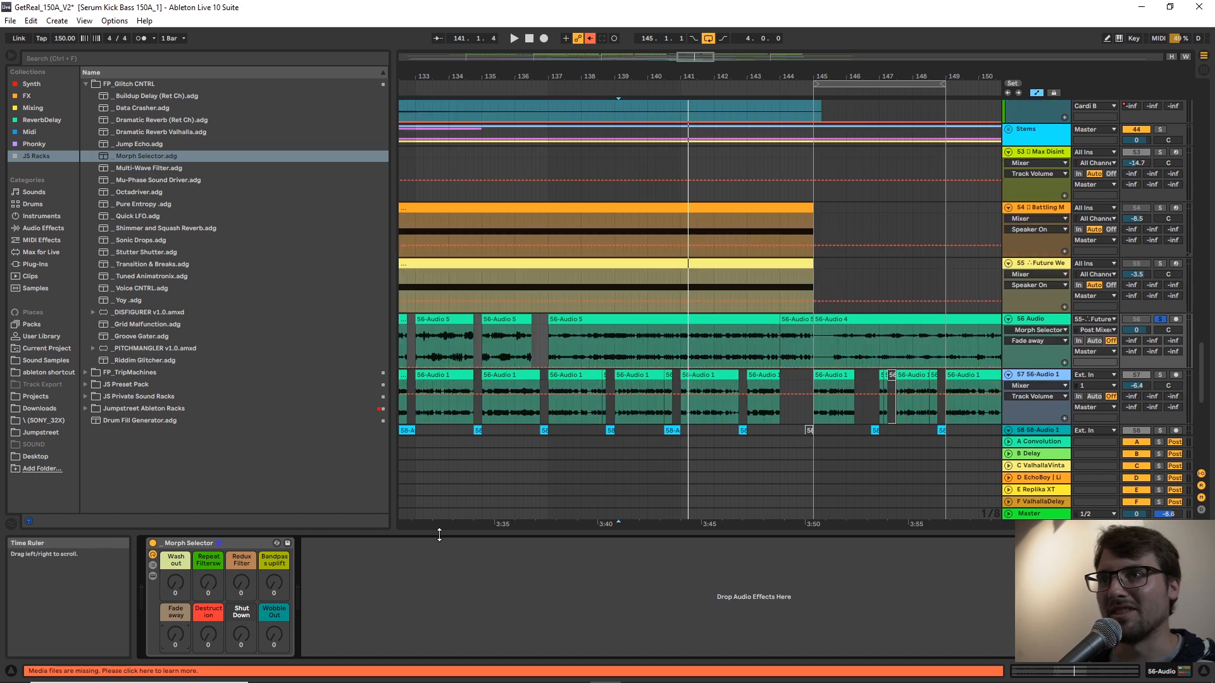
{"action": "left_click", "coordinate": [544, 356]}
{"action": "key", "text": "space"}
{"action": "left_click", "coordinate": [682, 346]}
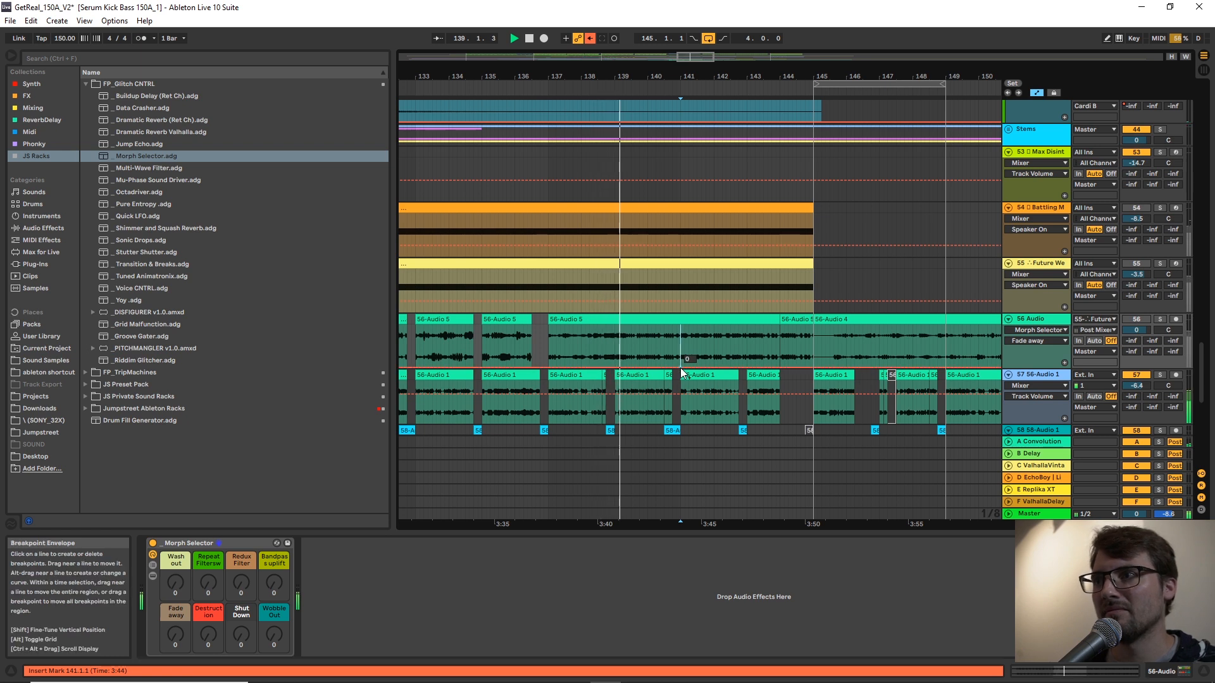
{"action": "key", "text": "space"}
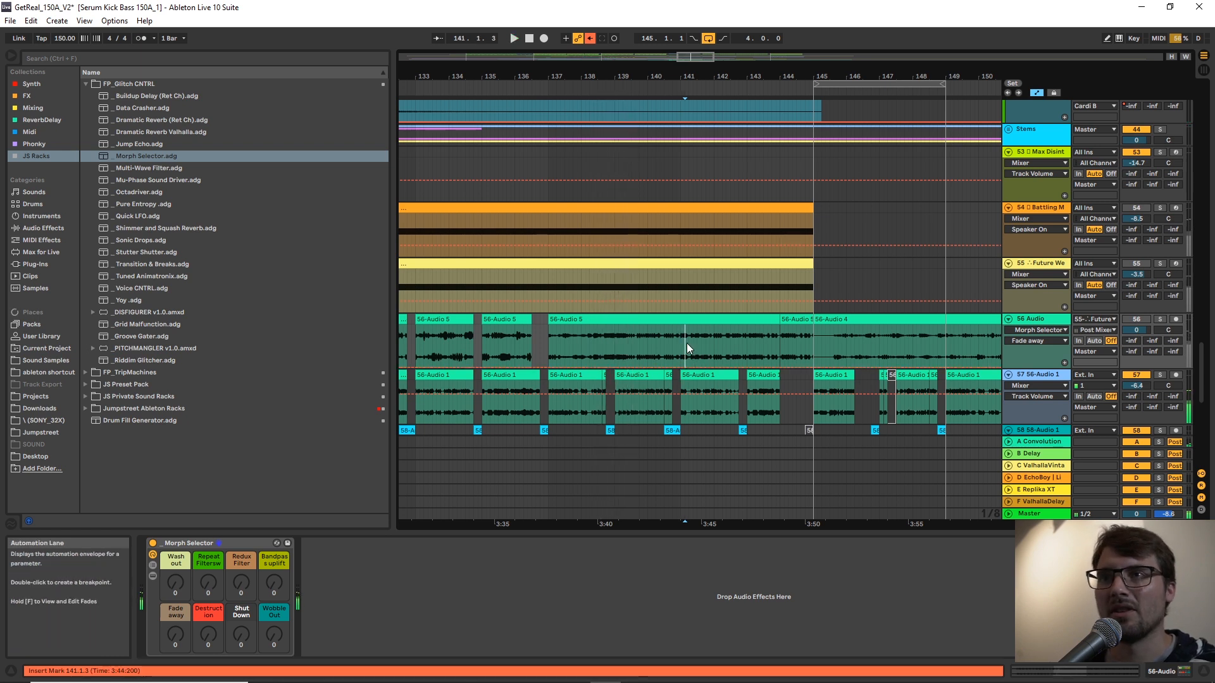
{"action": "left_click", "coordinate": [249, 542]}
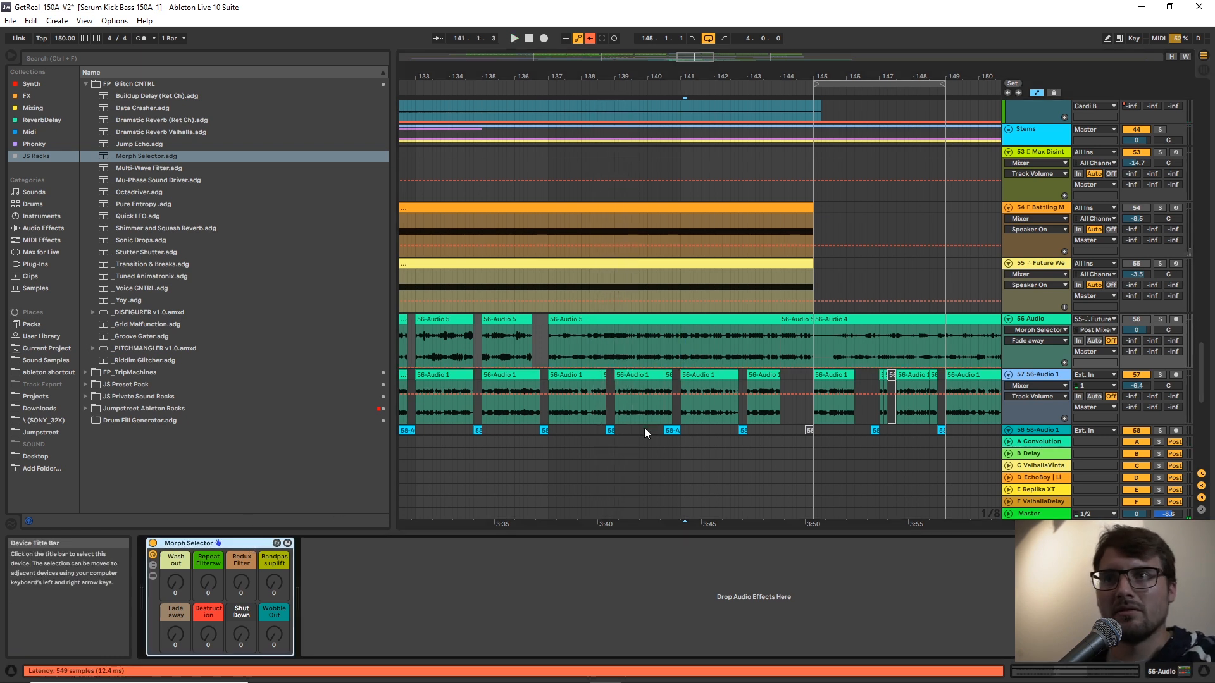
{"action": "key", "text": "Delete"}
Load the Morph Selector rack after Mu-Phase Sound Driver on the 57 56-Audio 1 track and show its Wash out automation.
{"action": "left_click", "coordinate": [682, 413]}
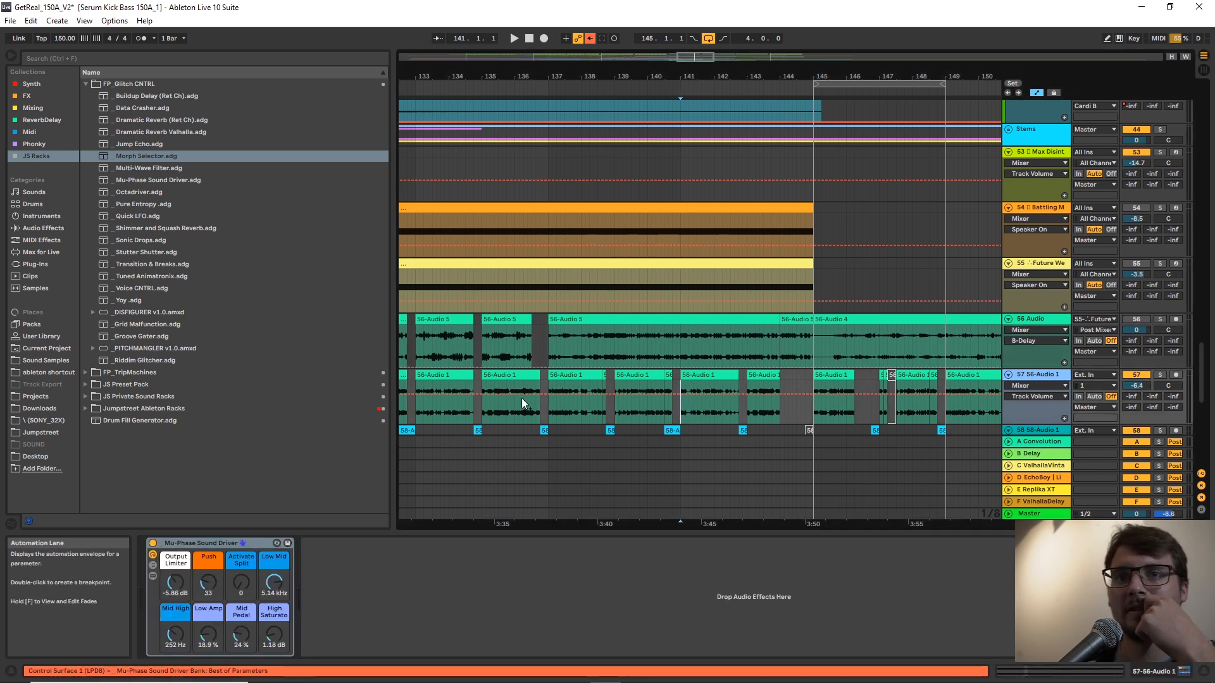
{"action": "left_click", "coordinate": [139, 155]}
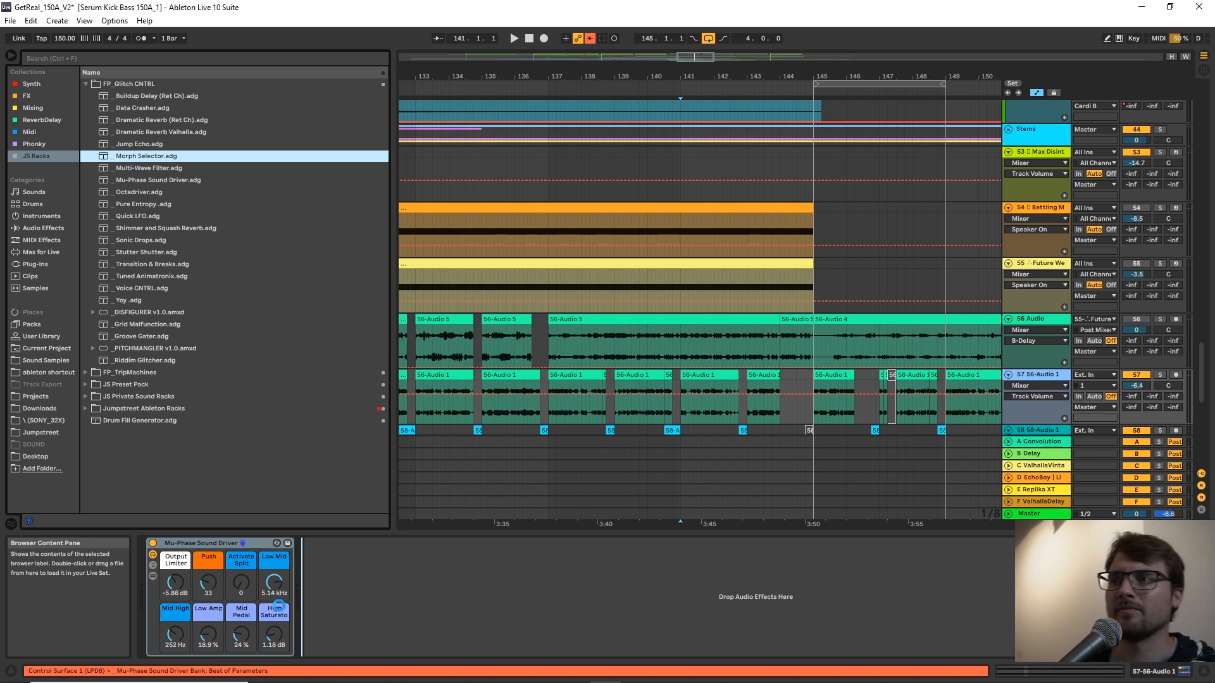
{"action": "left_click_drag", "start_coordinate": [339, 578], "coordinate": [339, 578]}
{"action": "key", "text": "space"}
{"action": "left_click", "coordinate": [331, 581]}
{"action": "key", "text": "space"}
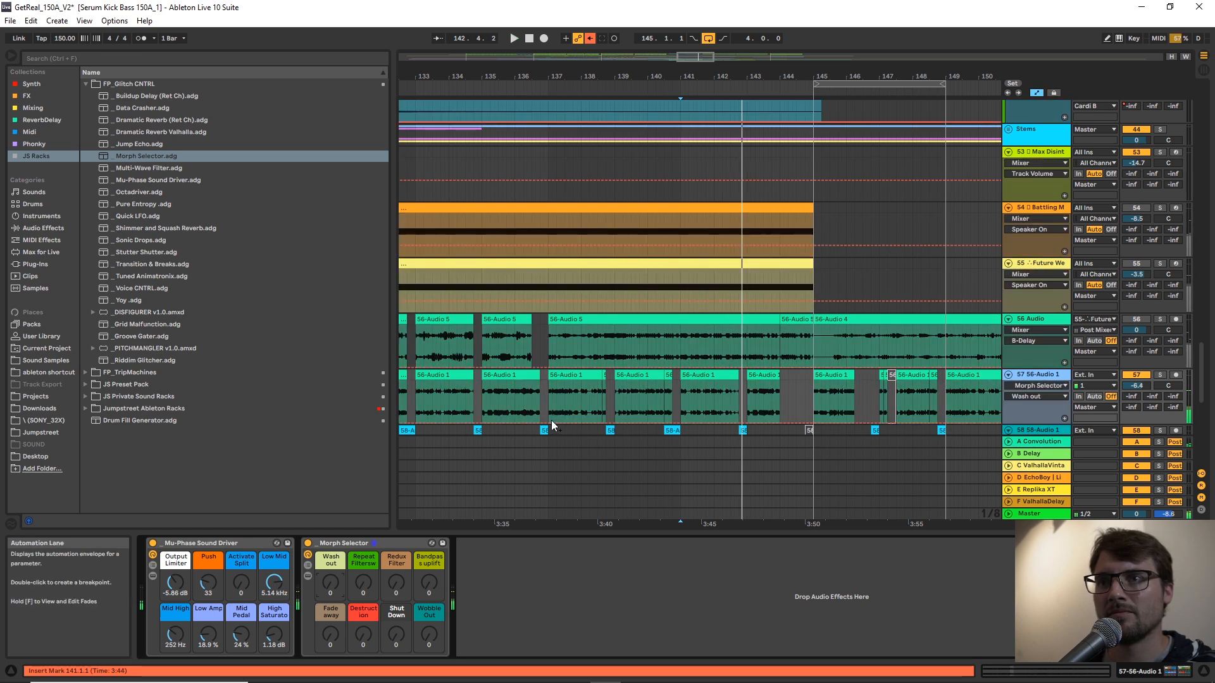
Draw a Wash out automation ramp on the 57 56-Audio 1 track, rising from bar 137 to about bar 144 and dropping back to zero.
{"action": "left_click", "coordinate": [549, 423]}
{"action": "key", "text": "space"}
{"action": "left_click_drag", "start_coordinate": [709, 422], "coordinate": [786, 423]}
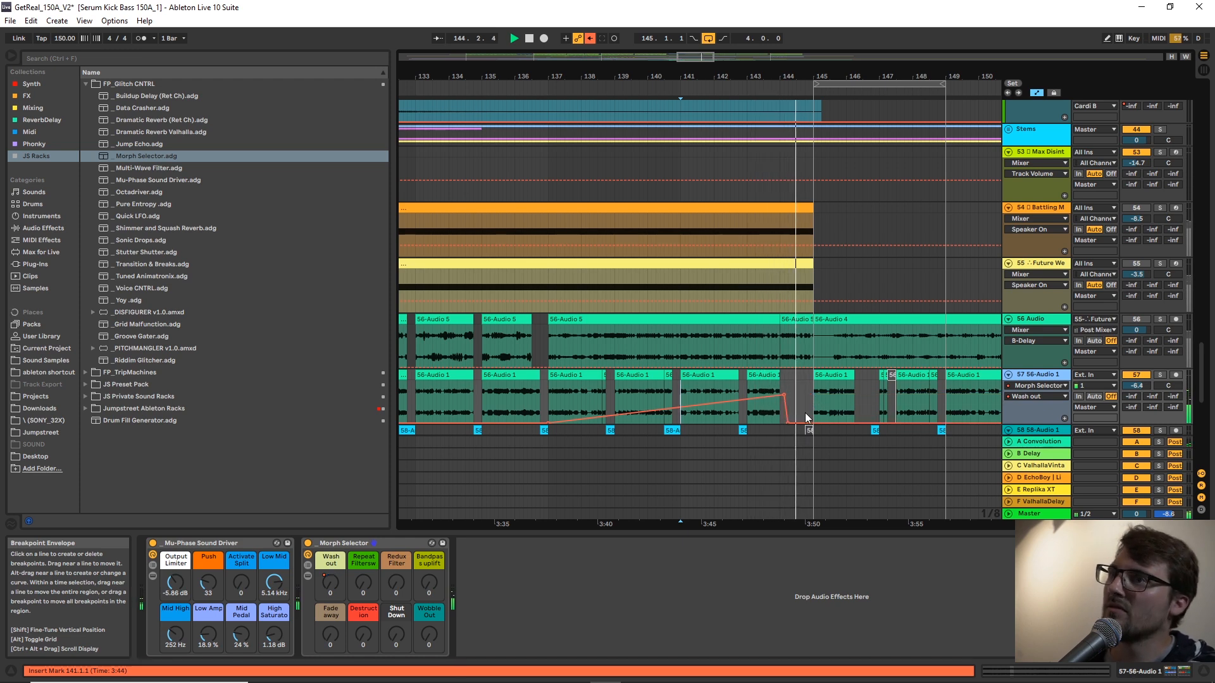
{"action": "key", "text": "a"}
Insert a new MIDI track below the 64 08 Cardiac track at the end of the arrangement.
{"action": "scroll", "coordinate": [907, 397], "scroll_direction": "down", "scroll_amount": 3}
{"action": "scroll", "coordinate": [905, 396], "scroll_direction": "down", "scroll_amount": 7}
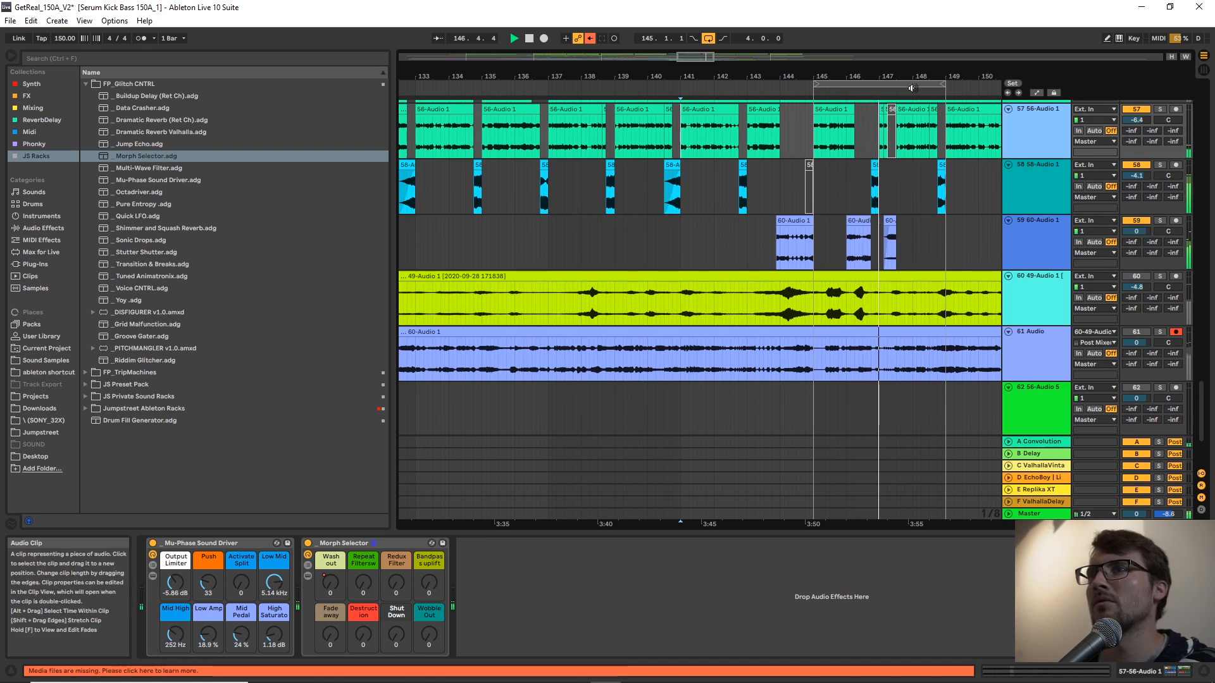
{"action": "left_click_drag", "start_coordinate": [918, 76], "coordinate": [918, 62]}
{"action": "scroll", "coordinate": [924, 168], "scroll_direction": "down", "scroll_amount": 3}
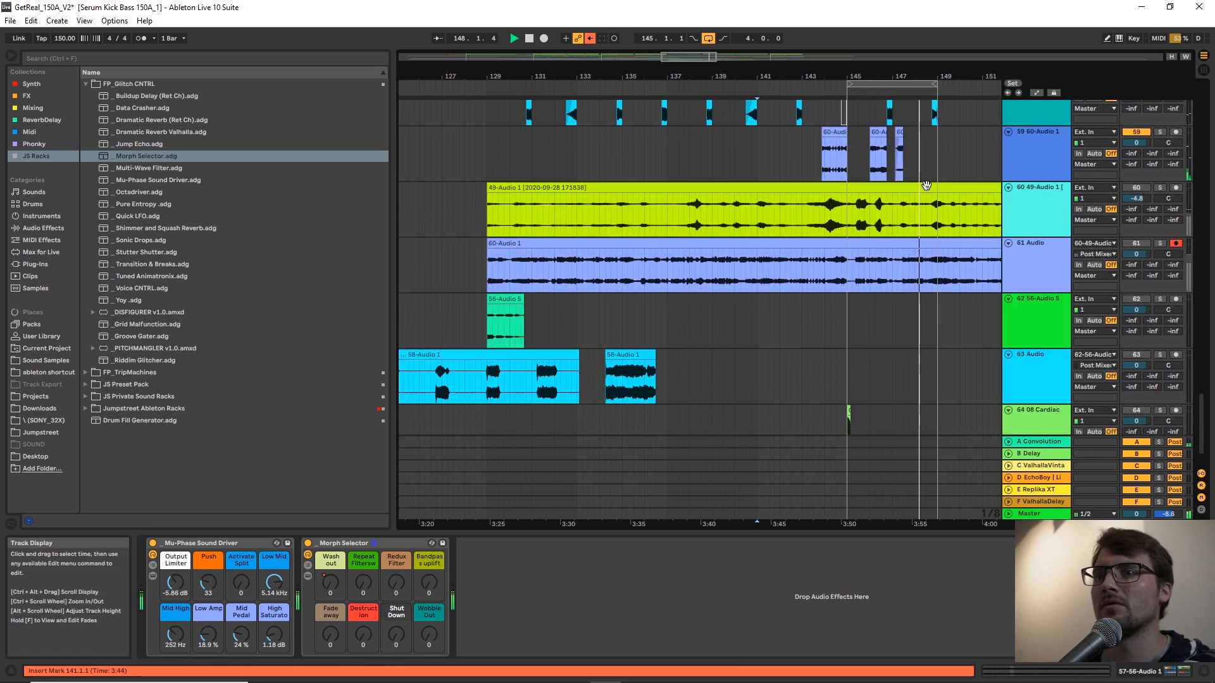
{"action": "scroll", "coordinate": [932, 185], "scroll_direction": "down", "scroll_amount": 2}
{"action": "right_click", "coordinate": [1056, 426]}
{"action": "left_click", "coordinate": [981, 377]}
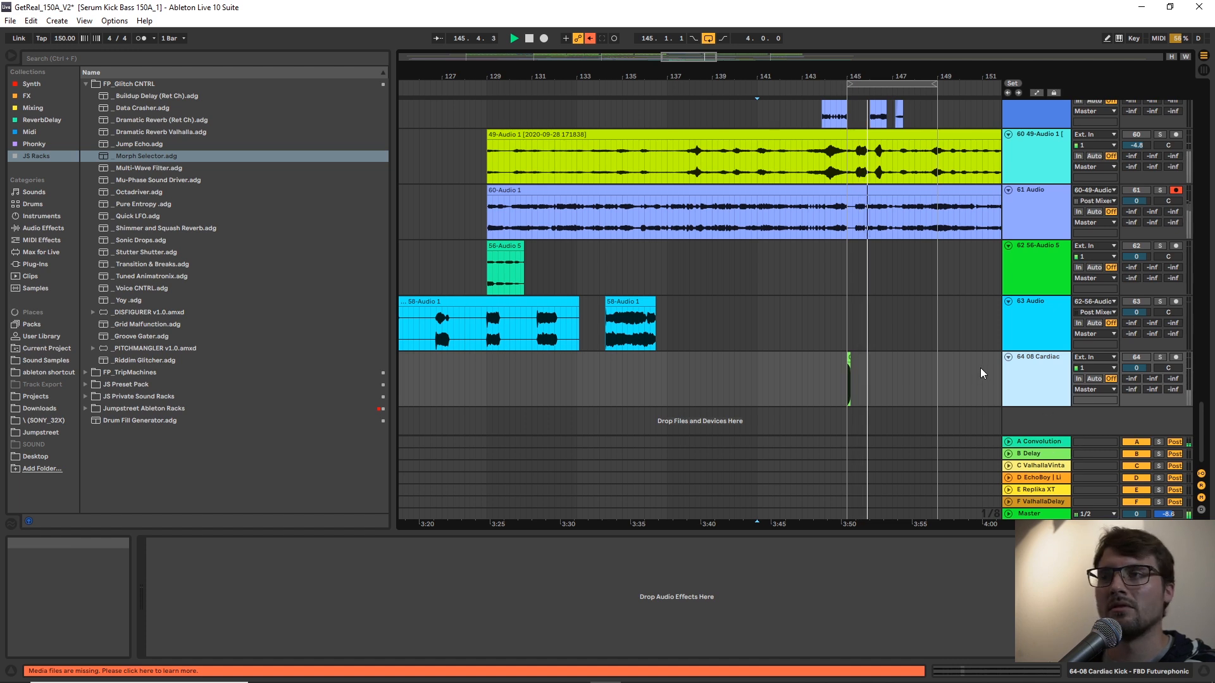
{"action": "key", "text": "ctrl+shift+t"}
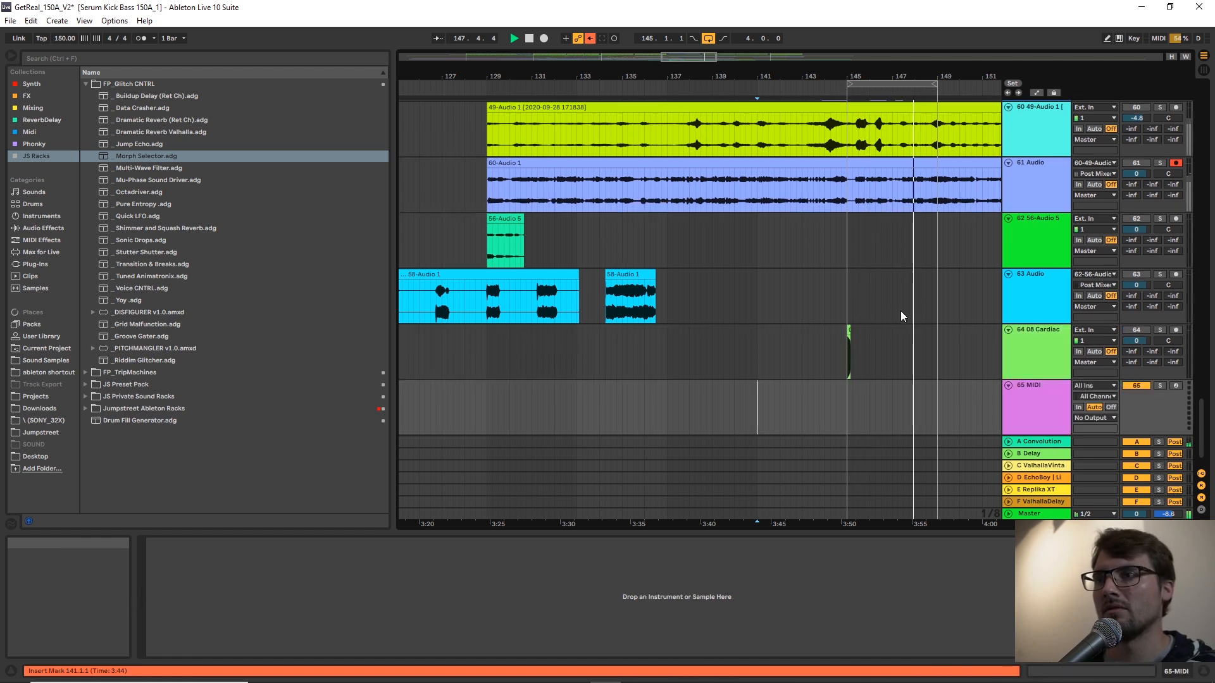
Set the fixed grid to 1 Bar and play the build-up from bar 137.
{"action": "scroll", "coordinate": [896, 337], "scroll_direction": "down", "scroll_amount": 1}
{"action": "right_click", "coordinate": [878, 347]}
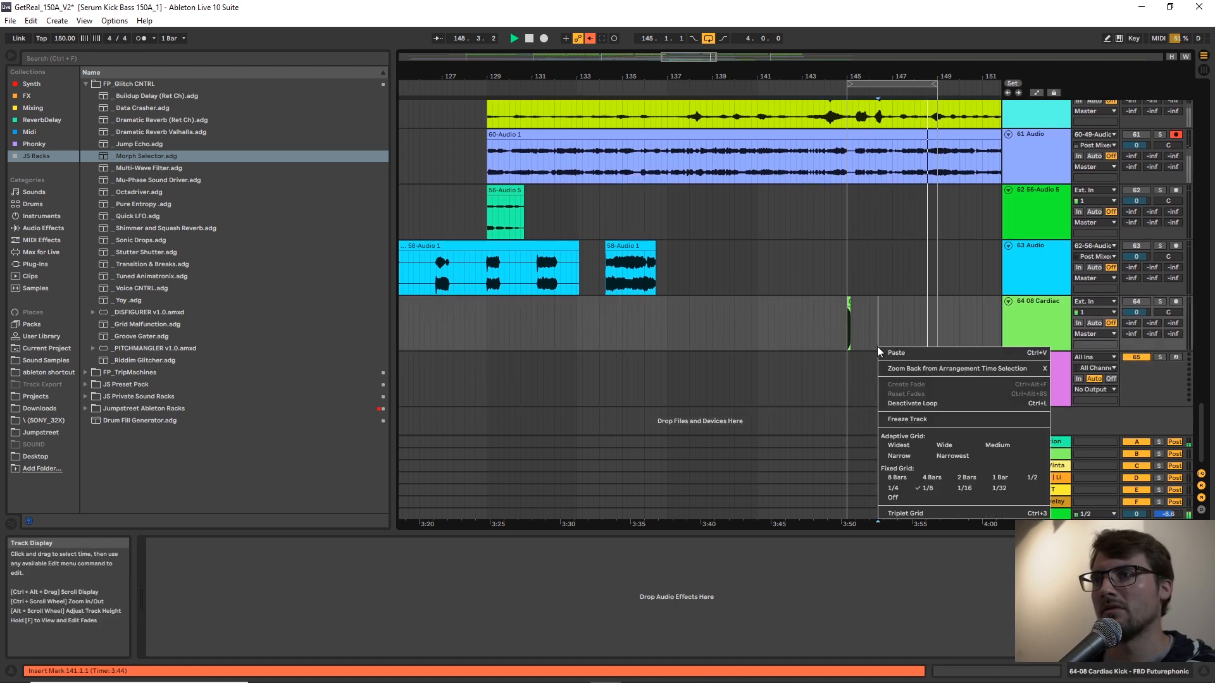
{"action": "left_click", "coordinate": [993, 481]}
{"action": "left_click", "coordinate": [824, 379]}
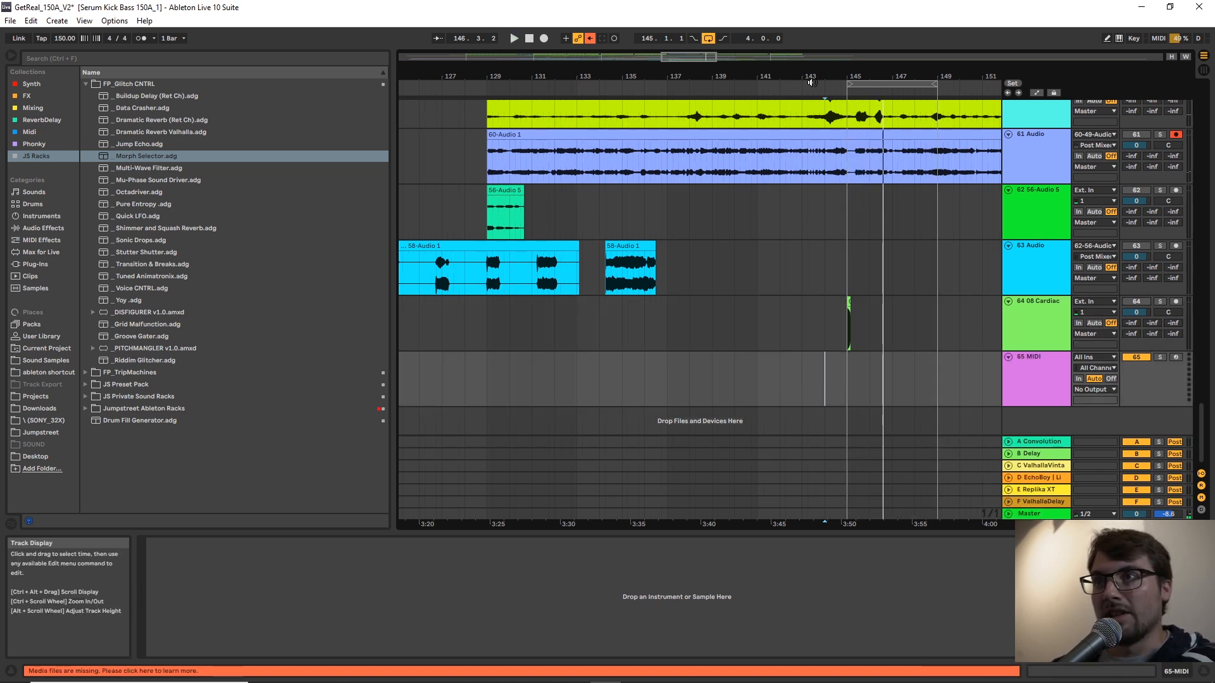
{"action": "left_click_drag", "start_coordinate": [821, 75], "coordinate": [821, 120]}
{"action": "left_click", "coordinate": [618, 306]}
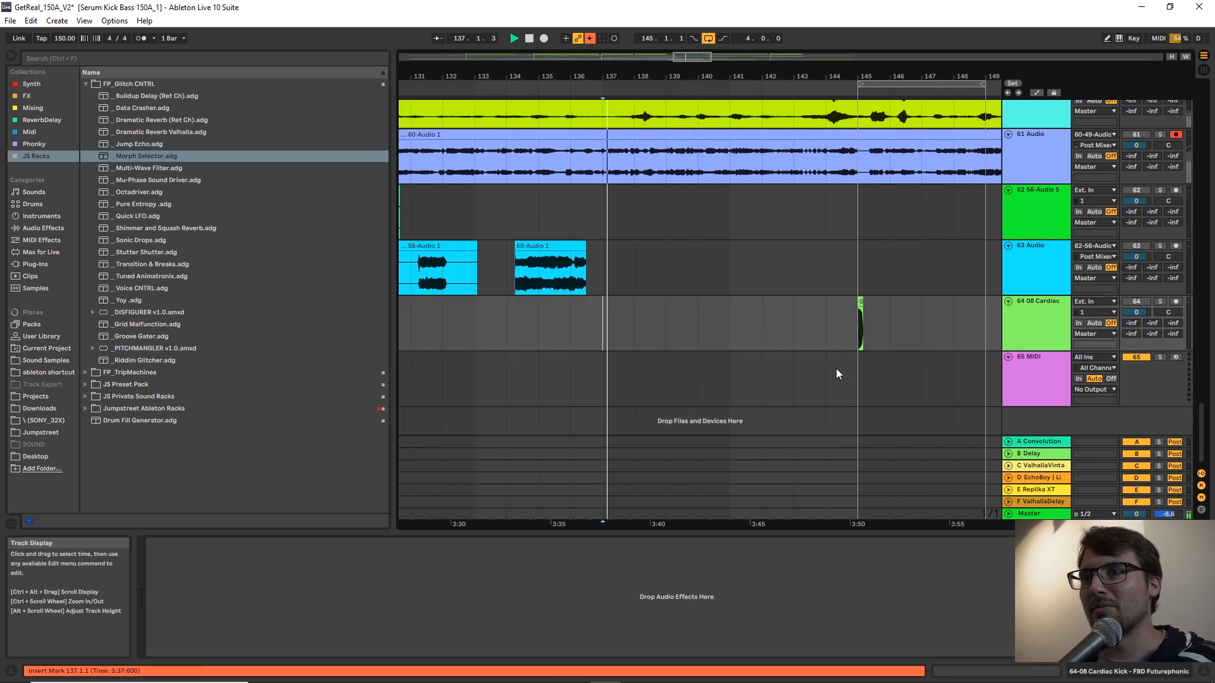
Create an empty MIDI clip from bar 137 to bar 144 on the 65 MIDI track.
{"action": "left_click_drag", "start_coordinate": [828, 371], "coordinate": [696, 373]}
{"action": "key", "text": "space"}
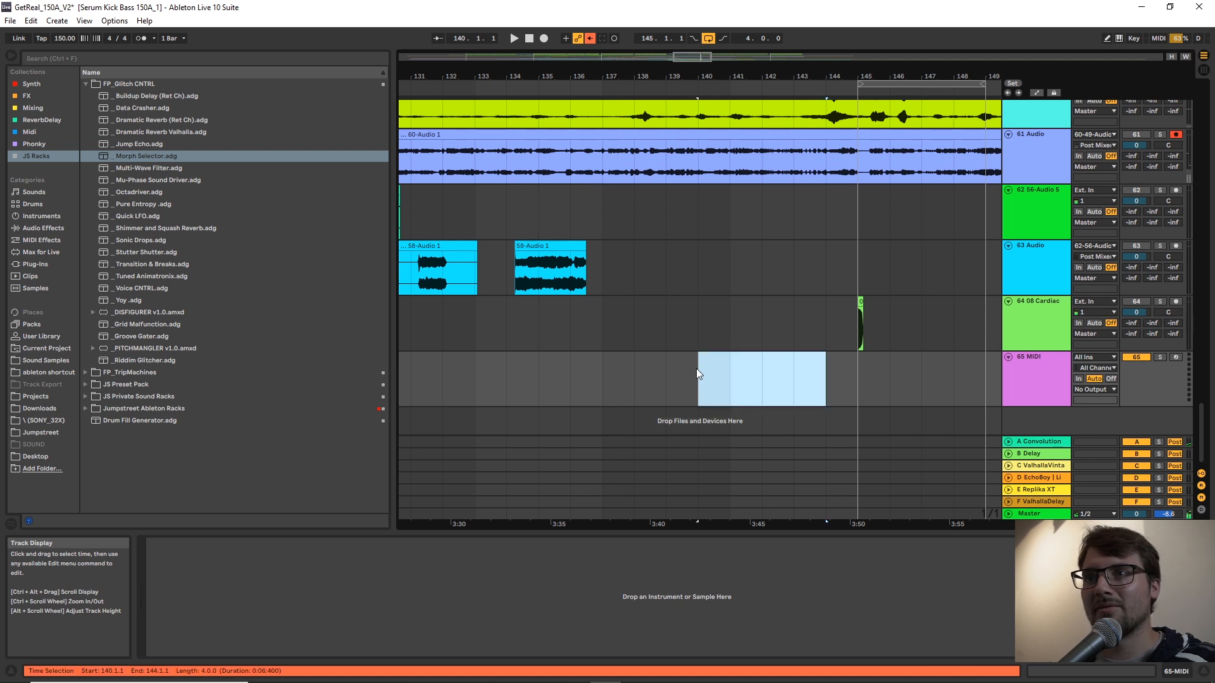
{"action": "left_click", "coordinate": [815, 367]}
{"action": "key", "text": "space"}
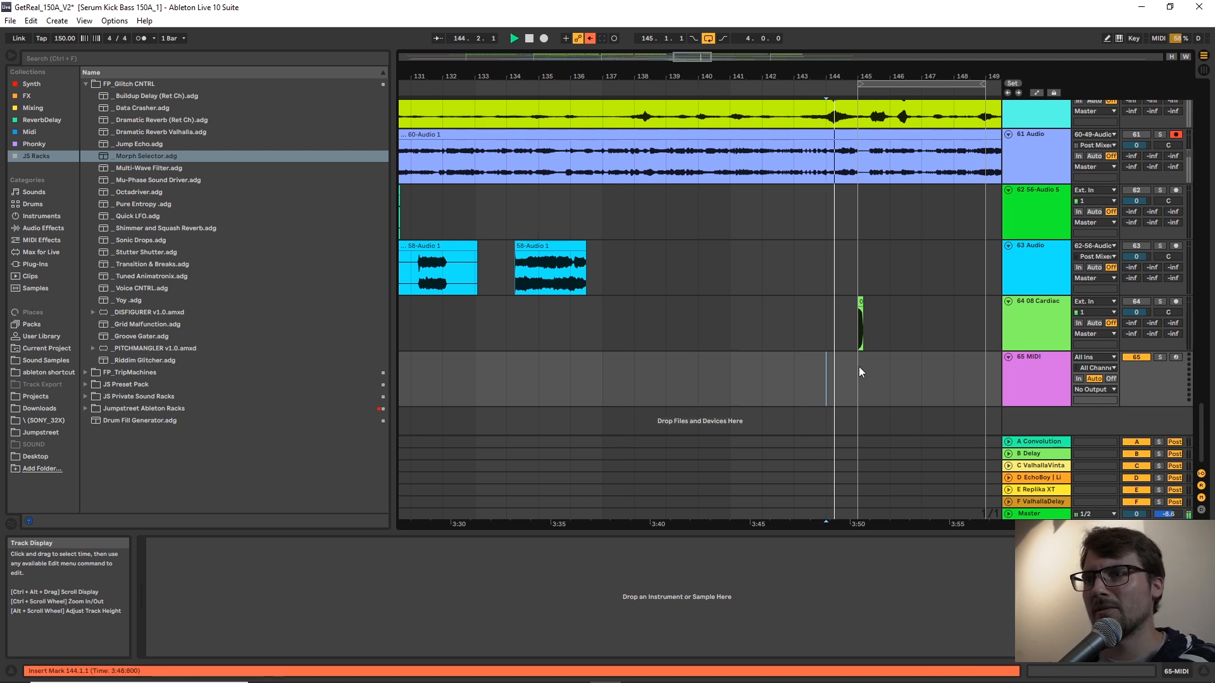
{"action": "key", "text": "space"}
{"action": "left_click_drag", "start_coordinate": [823, 375], "coordinate": [637, 370]}
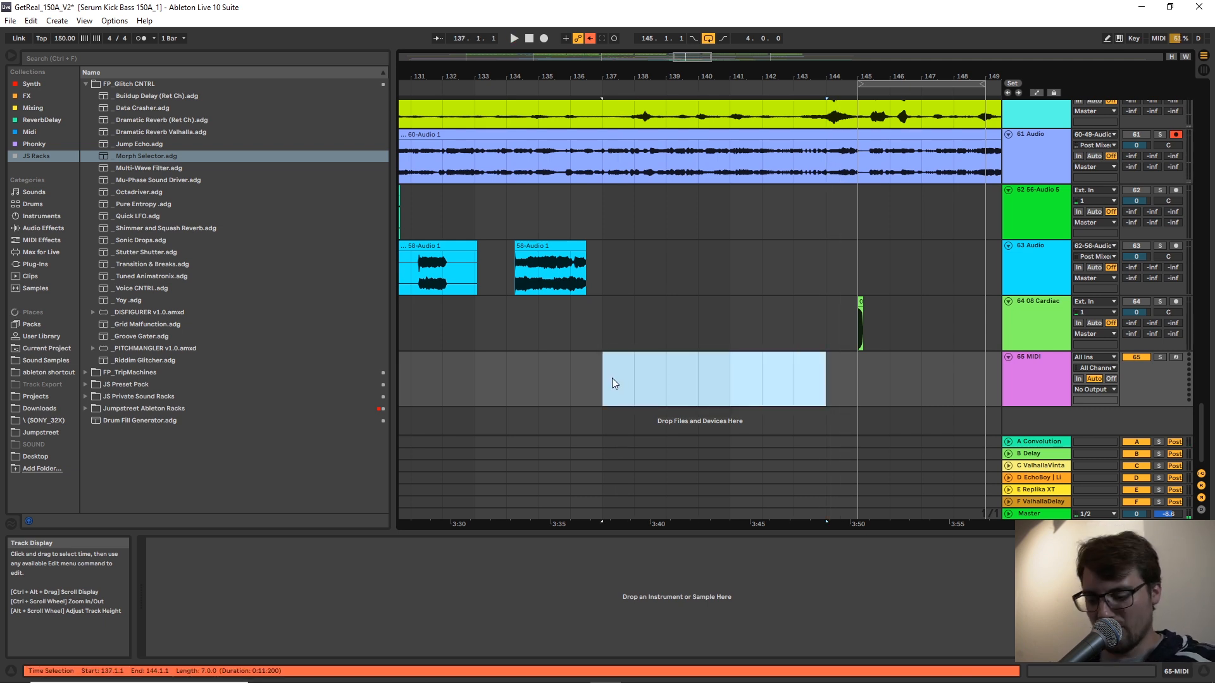
{"action": "key", "text": "ctrl+shift+m"}
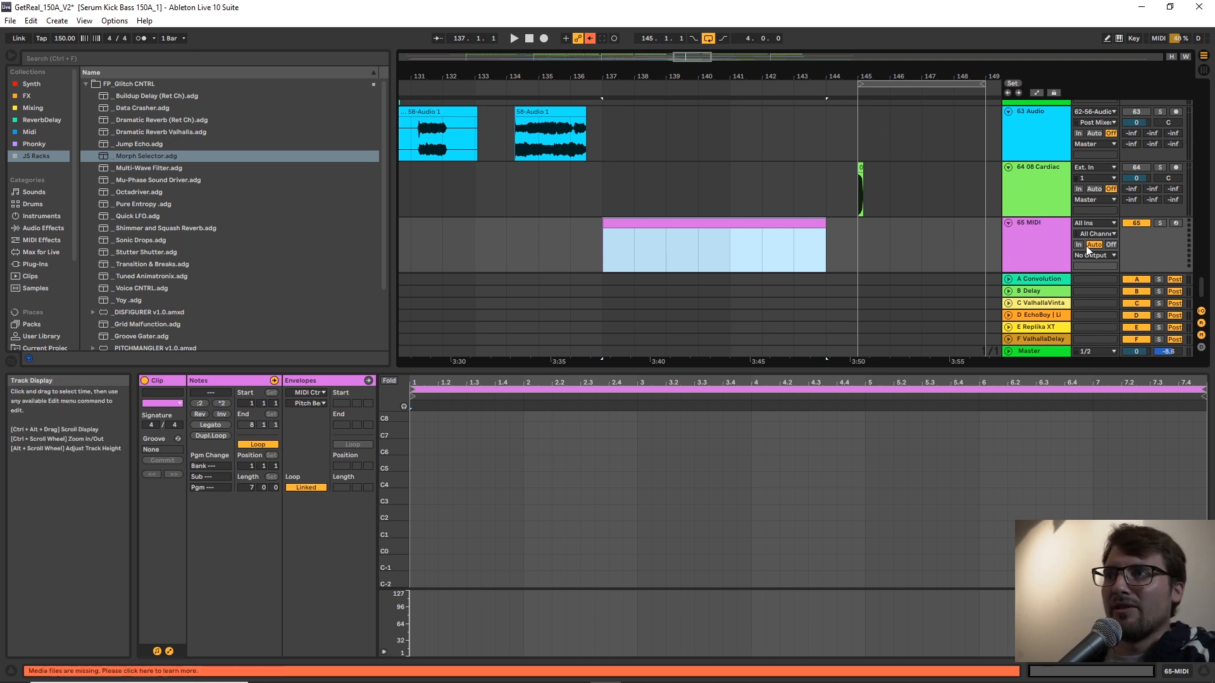
Load the Strobe Globe rack from the FP_TripMachines FX folder onto the 65 MIDI track.
{"action": "left_click", "coordinate": [1047, 254]}
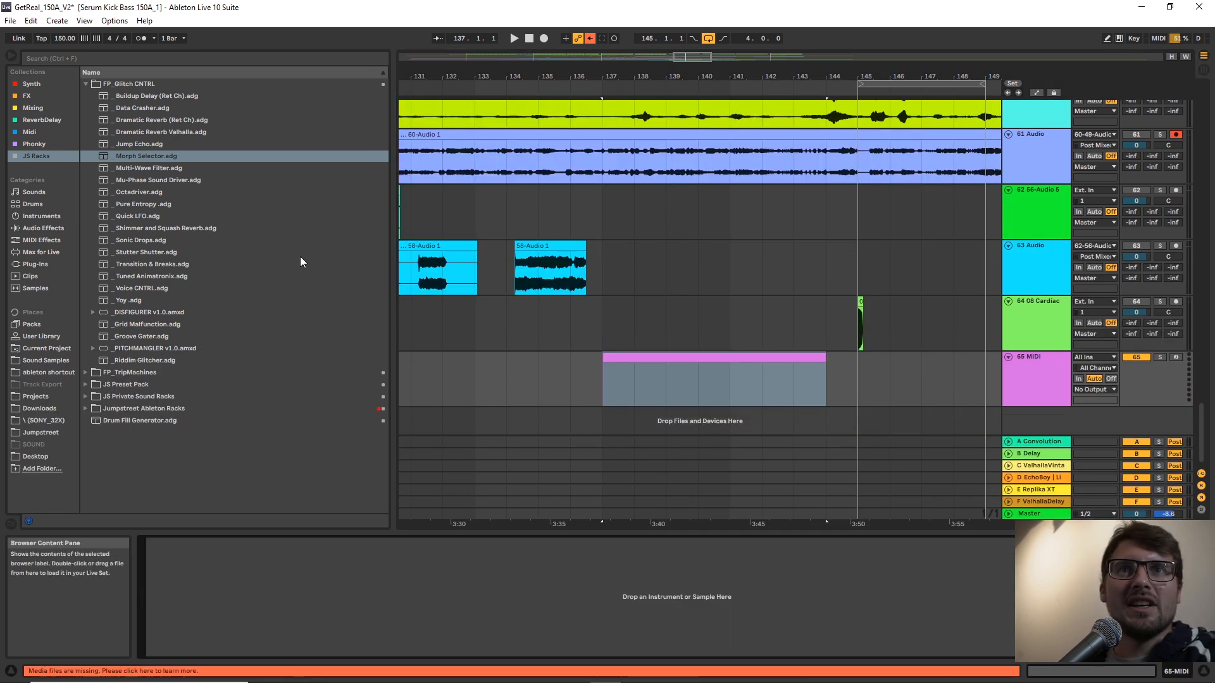
{"action": "left_click", "coordinate": [86, 98]}
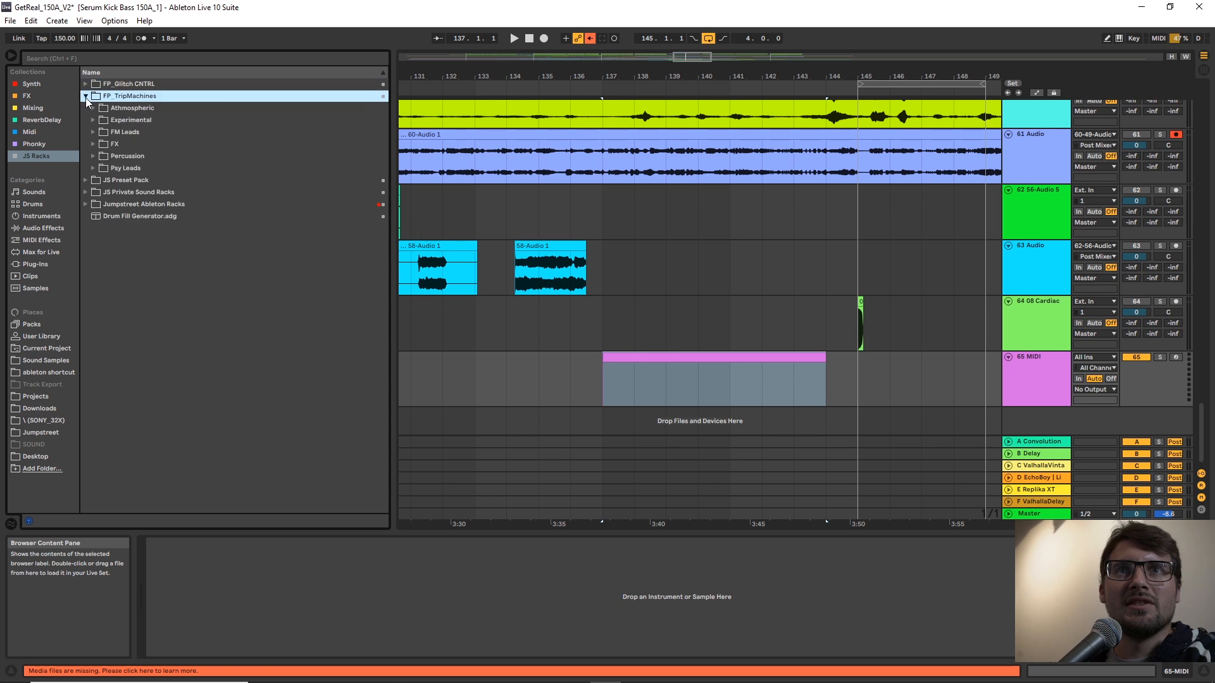
{"action": "left_click", "coordinate": [93, 146]}
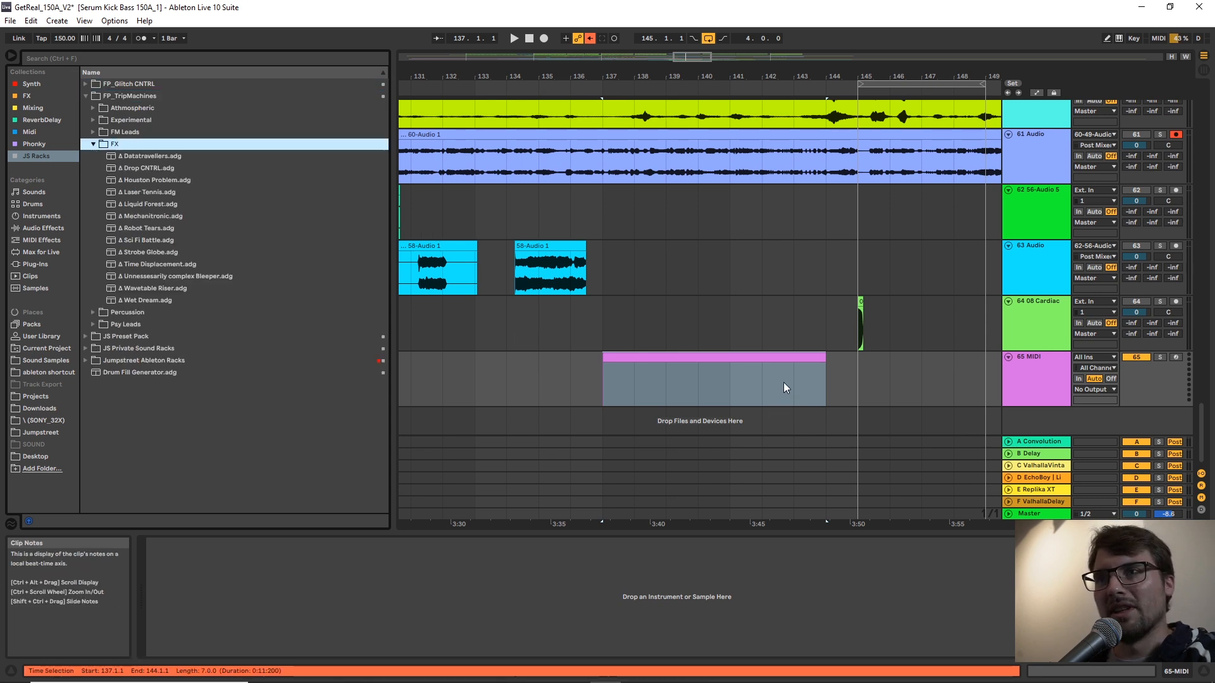
{"action": "left_click", "coordinate": [728, 377]}
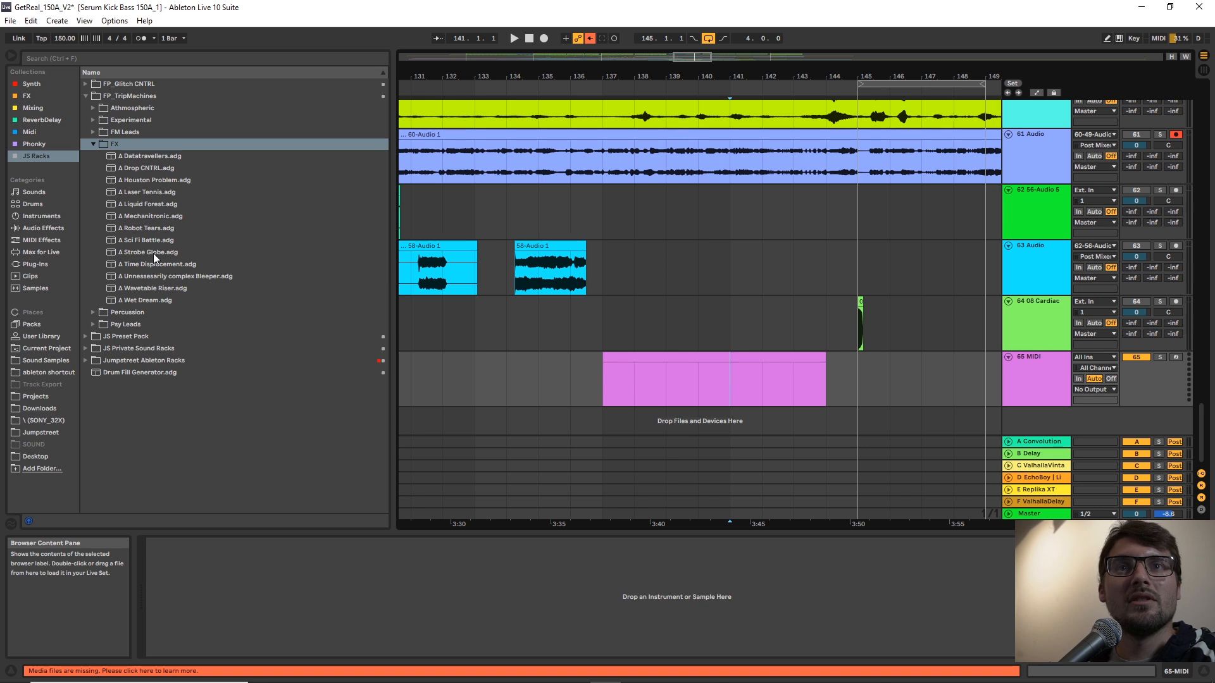
{"action": "left_click_drag", "start_coordinate": [135, 253], "coordinate": [700, 403]}
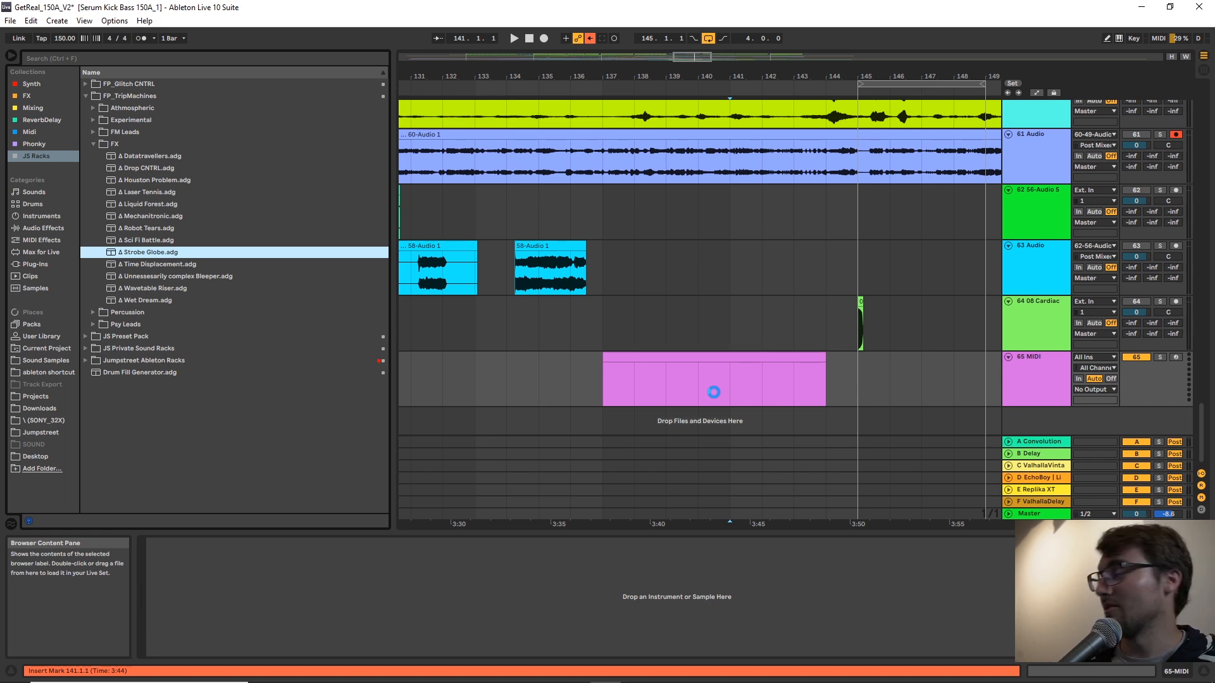
Add a C3 note to the Strobe Globe clip and stretch it to nearly the clip's full seven bars.
{"action": "double_click", "coordinate": [751, 370]}
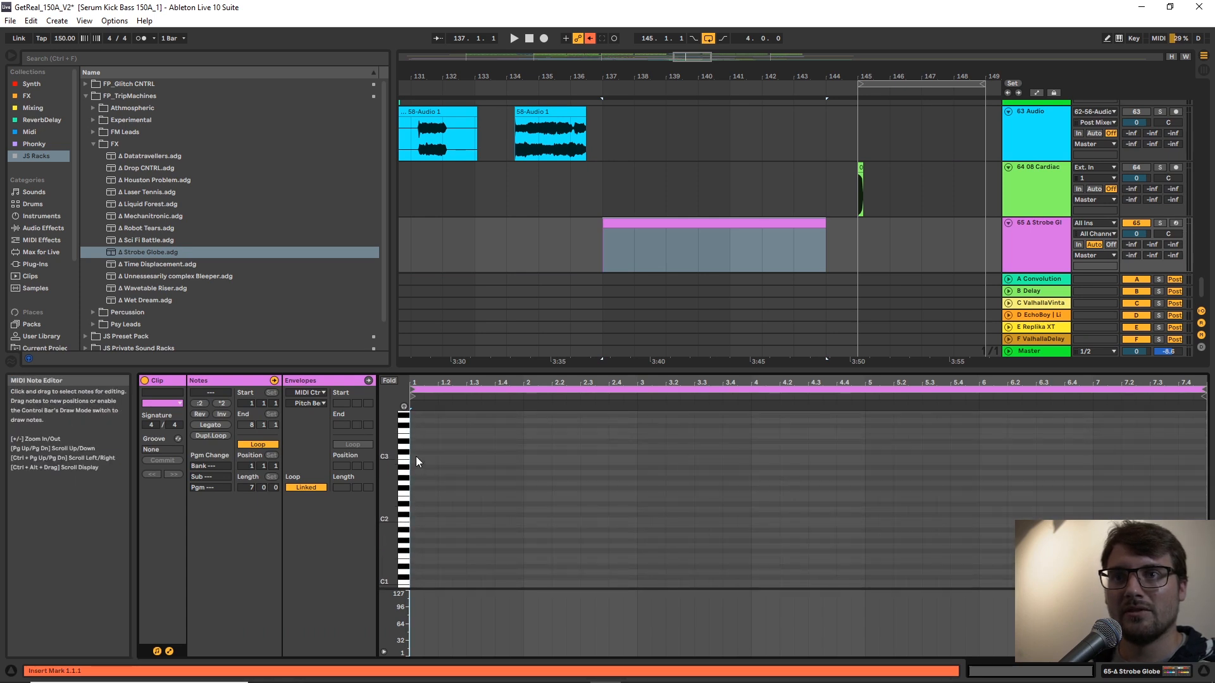
{"action": "double_click", "coordinate": [416, 456]}
{"action": "left_click_drag", "start_coordinate": [418, 457], "coordinate": [1189, 467]}
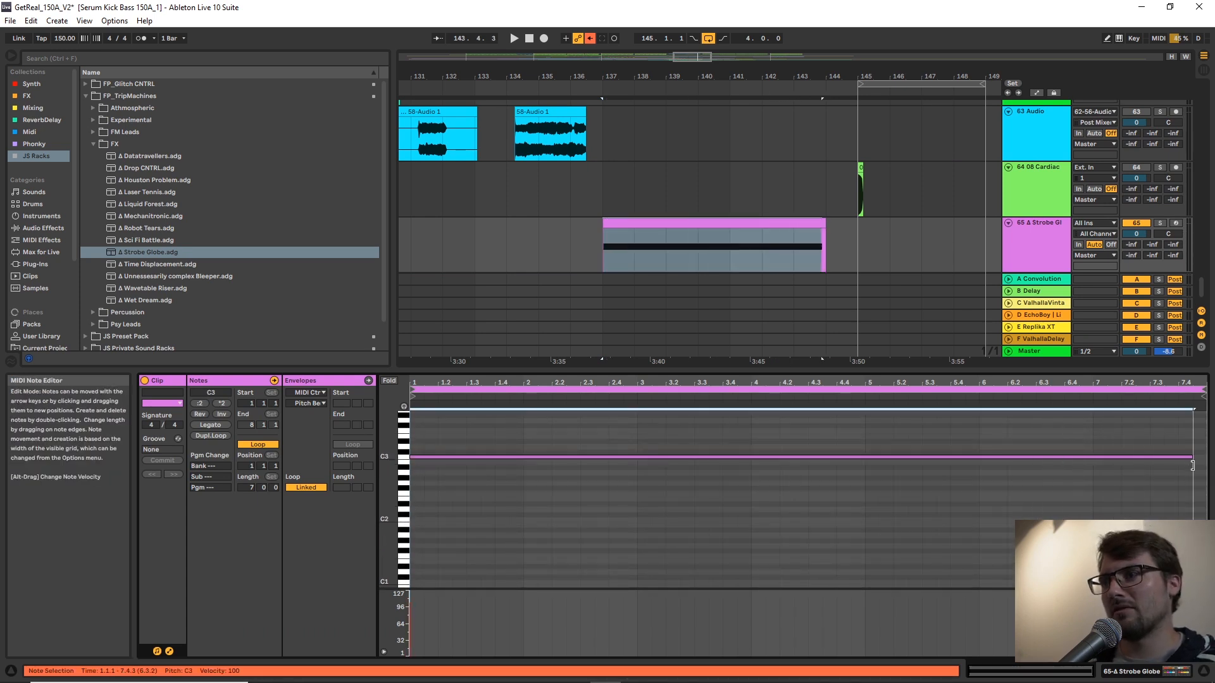
Set the Strobe Globe track's volume to -8.5 dB and its Up macro to 0.
{"action": "double_click", "coordinate": [1034, 230]}
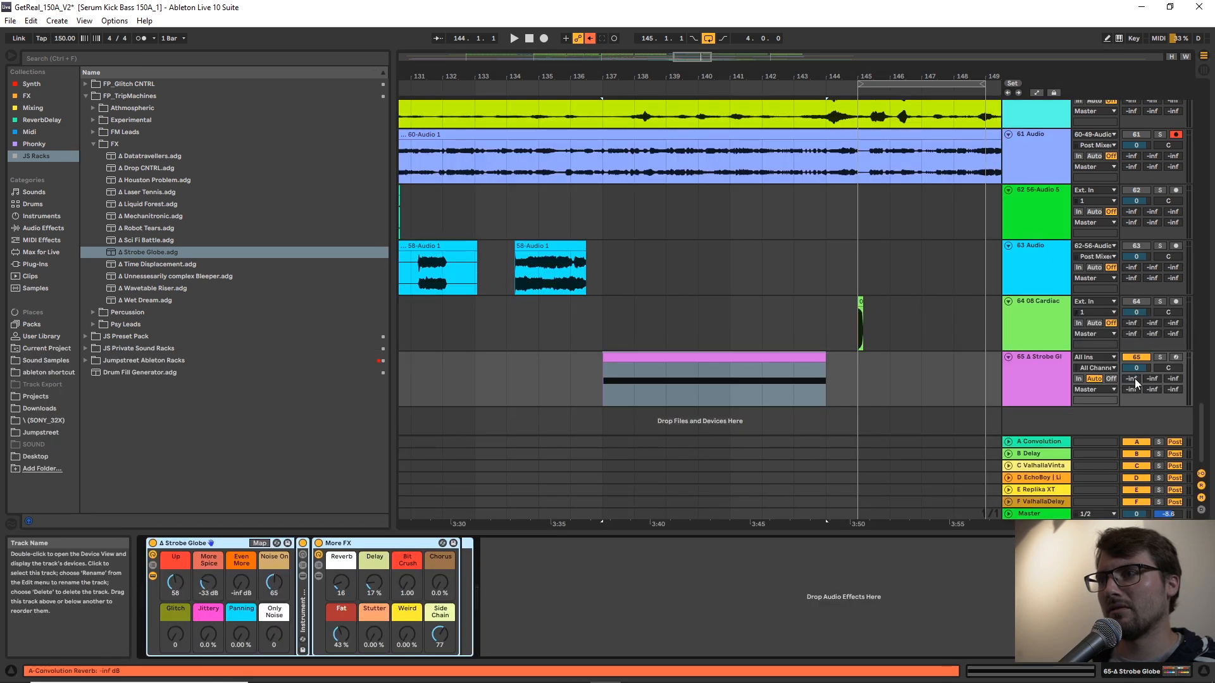
{"action": "left_click_drag", "start_coordinate": [1137, 368], "coordinate": [1137, 378]}
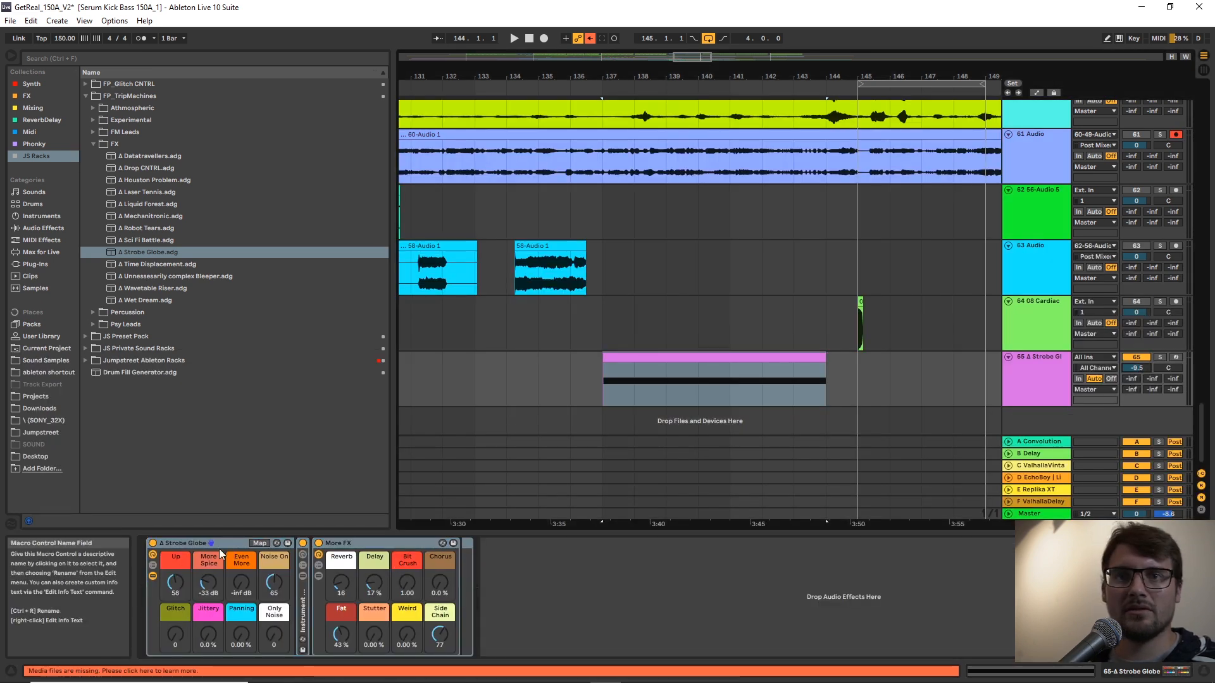
{"action": "left_click_drag", "start_coordinate": [175, 582], "coordinate": [175, 544]}
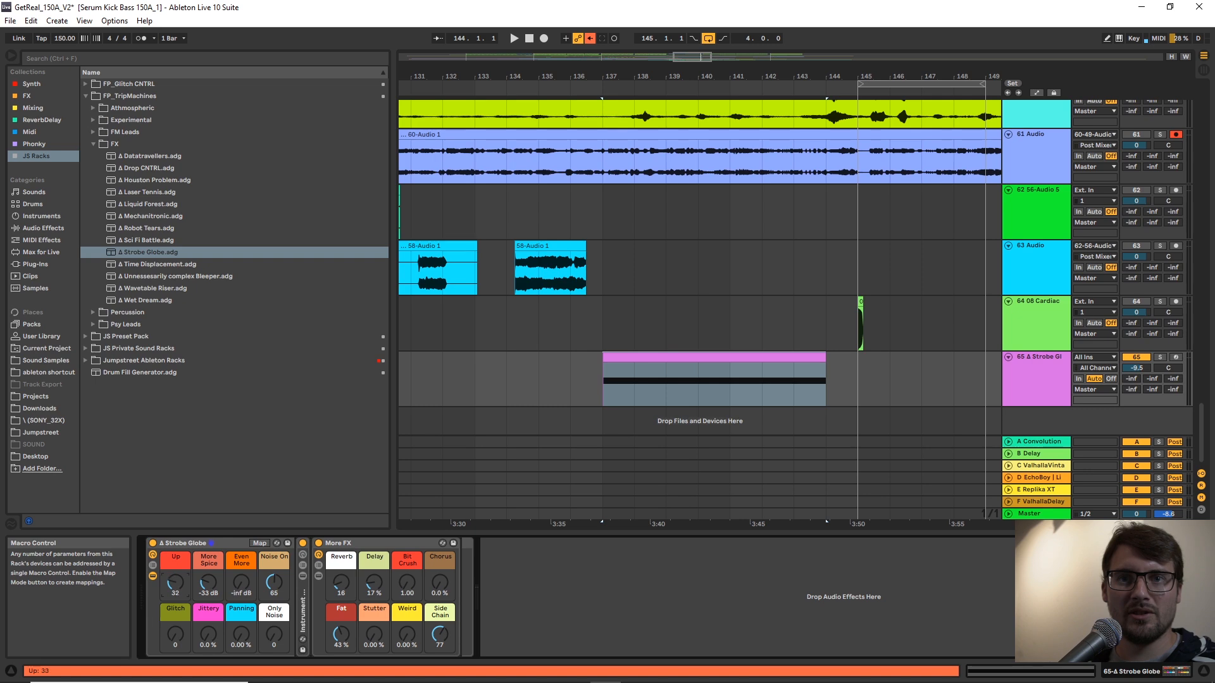
Show automation and draw an Up ramp on the Strobe Globe track, rising from zero at bar 137 to the maximum at bar 144.
{"action": "key", "text": "a"}
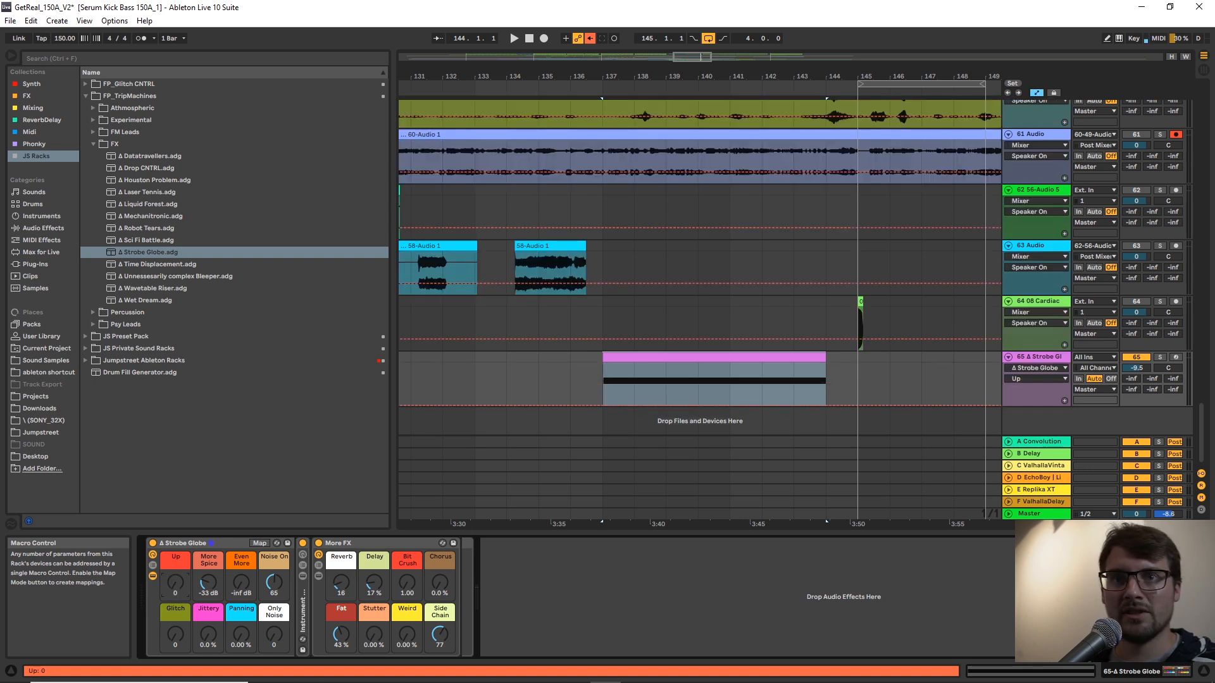
{"action": "left_click", "coordinate": [603, 383]}
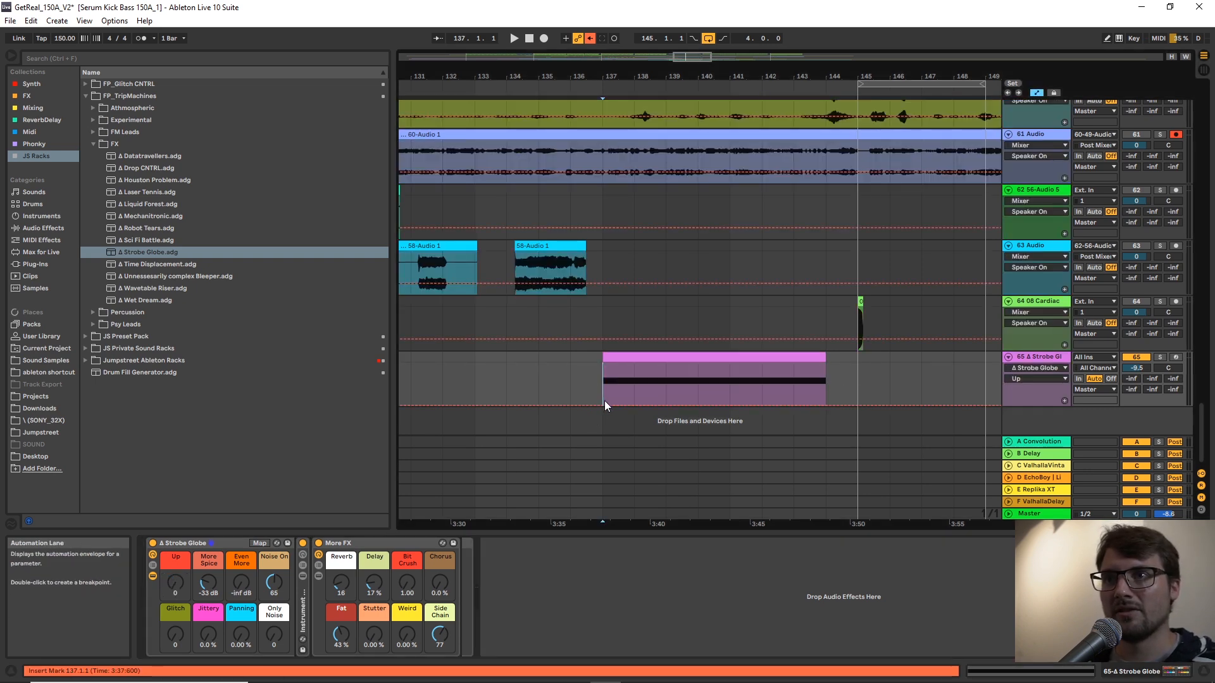
{"action": "left_click", "coordinate": [604, 405]}
{"action": "left_click_drag", "start_coordinate": [607, 405], "coordinate": [826, 363]}
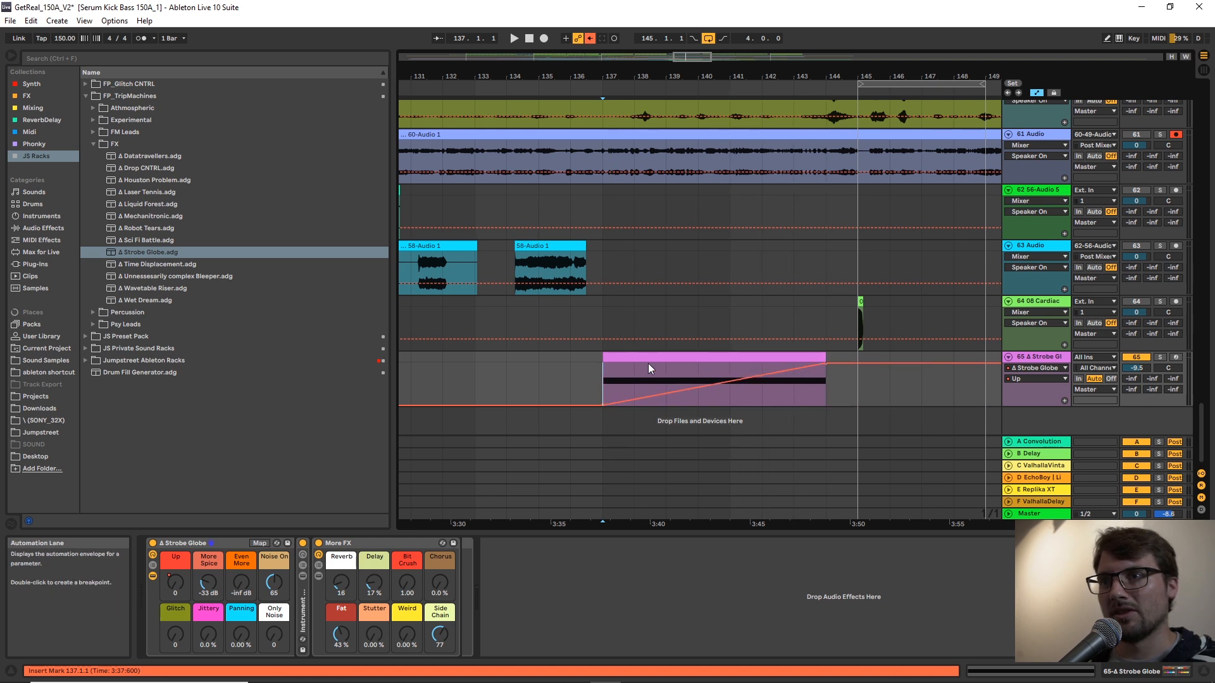
Audition the soloed Strobe Globe track and set its volume to -7.2 dB, Even More to 0.0 dB and Noise On to 0.
{"action": "key", "text": "space"}
{"action": "left_click_drag", "start_coordinate": [1139, 370], "coordinate": [1139, 360]}
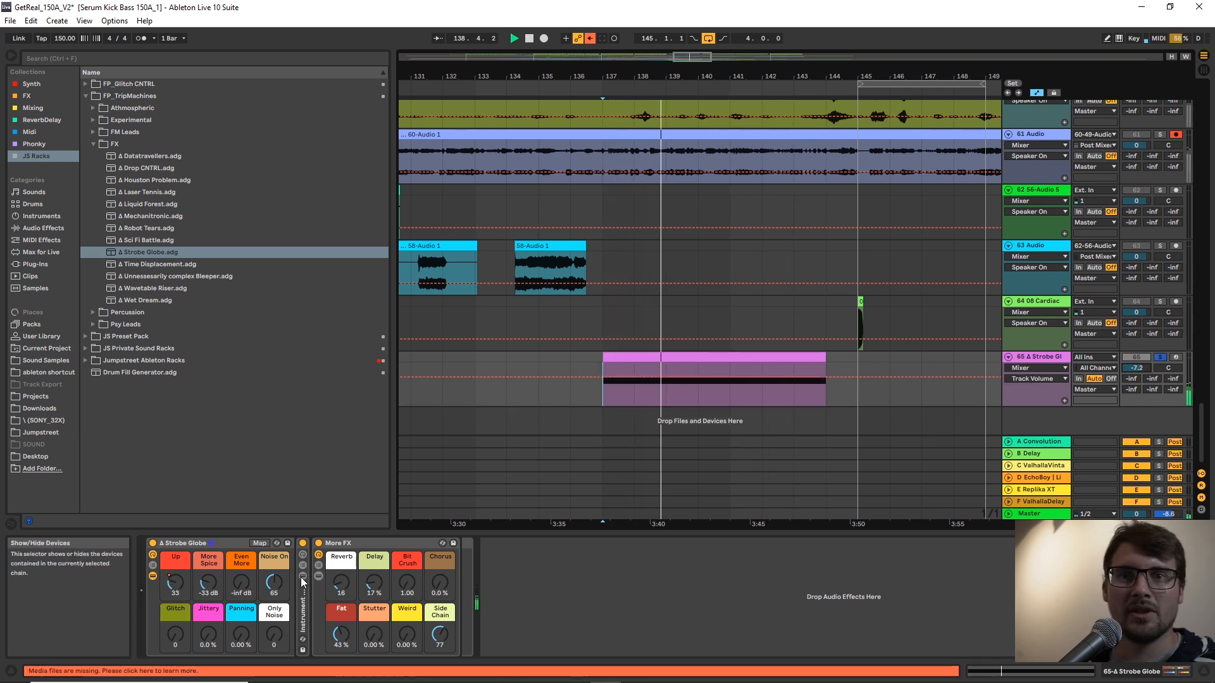
{"action": "left_click_drag", "start_coordinate": [242, 583], "coordinate": [244, 587]}
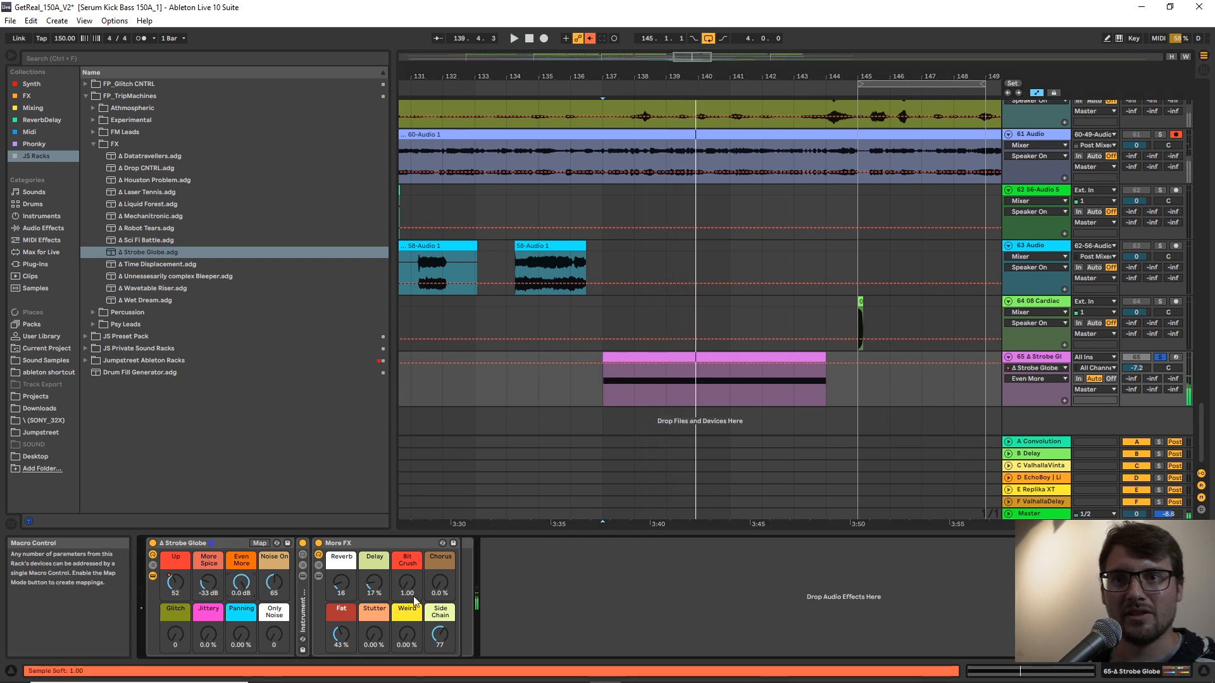
{"action": "double_click", "coordinate": [275, 582]}
Try the Only Noise macro at 61 and 127 while playing the Strobe Globe clip from bars 137 and 141.
{"action": "key", "text": "space"}
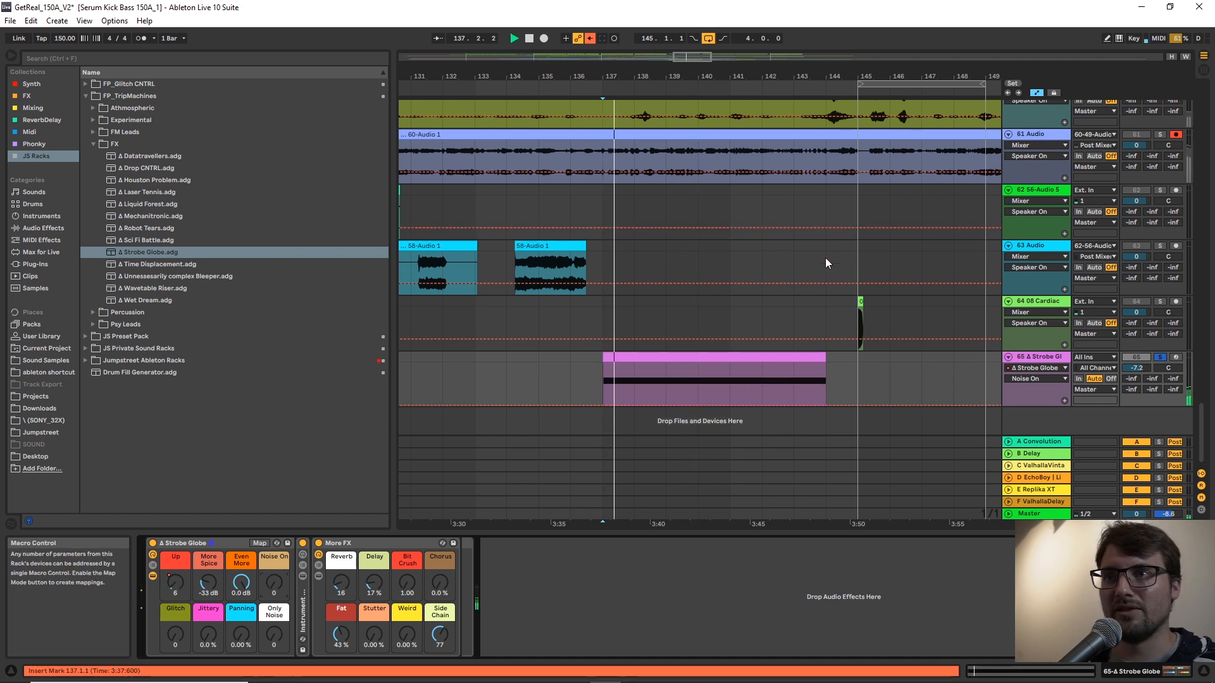
{"action": "left_click", "coordinate": [745, 359]}
{"action": "left_click", "coordinate": [729, 382]}
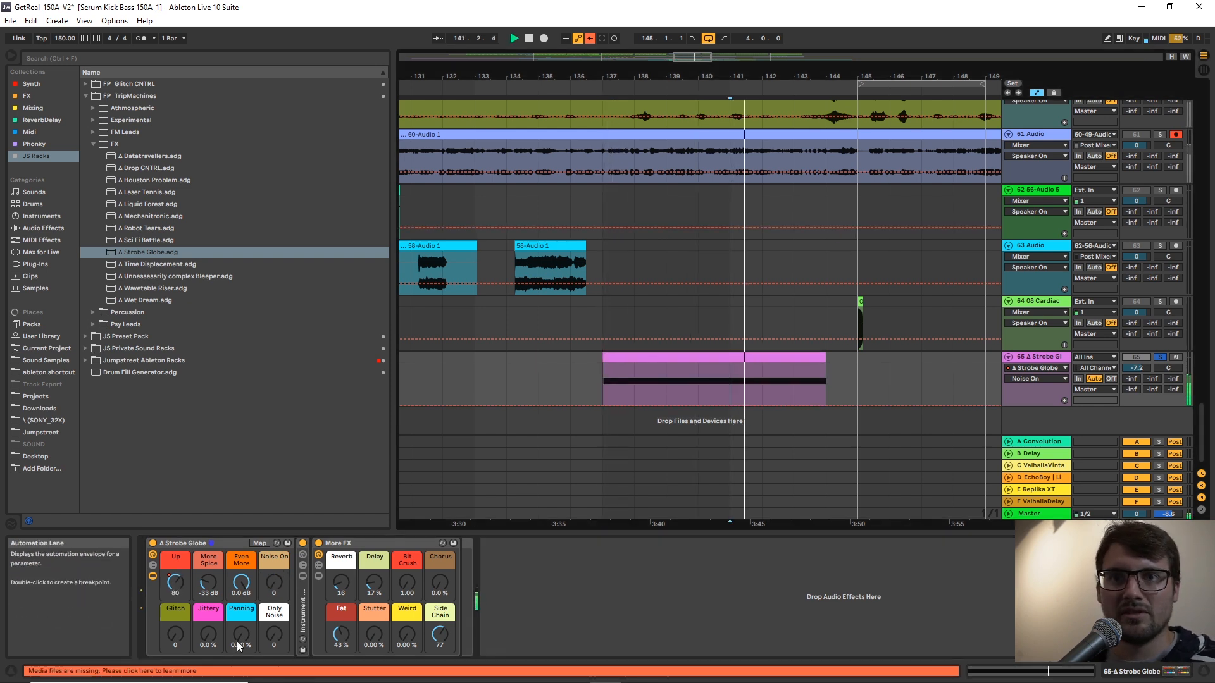
{"action": "left_click_drag", "start_coordinate": [274, 634], "coordinate": [274, 623]}
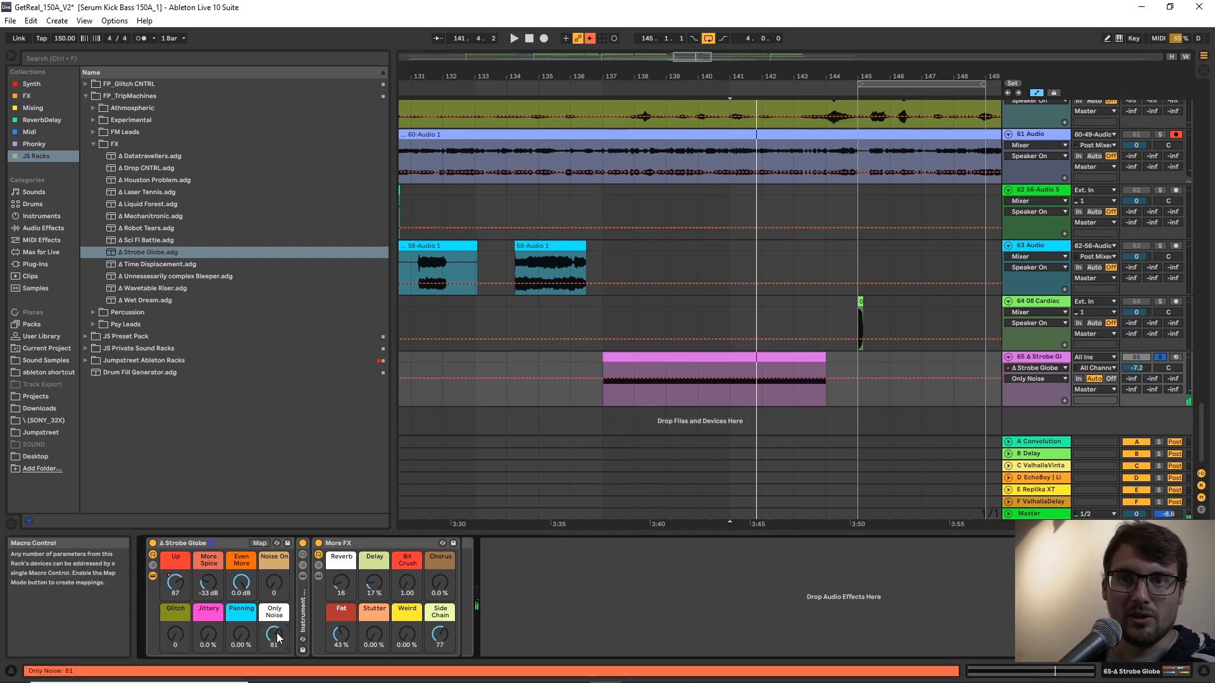
{"action": "key", "text": "space"}
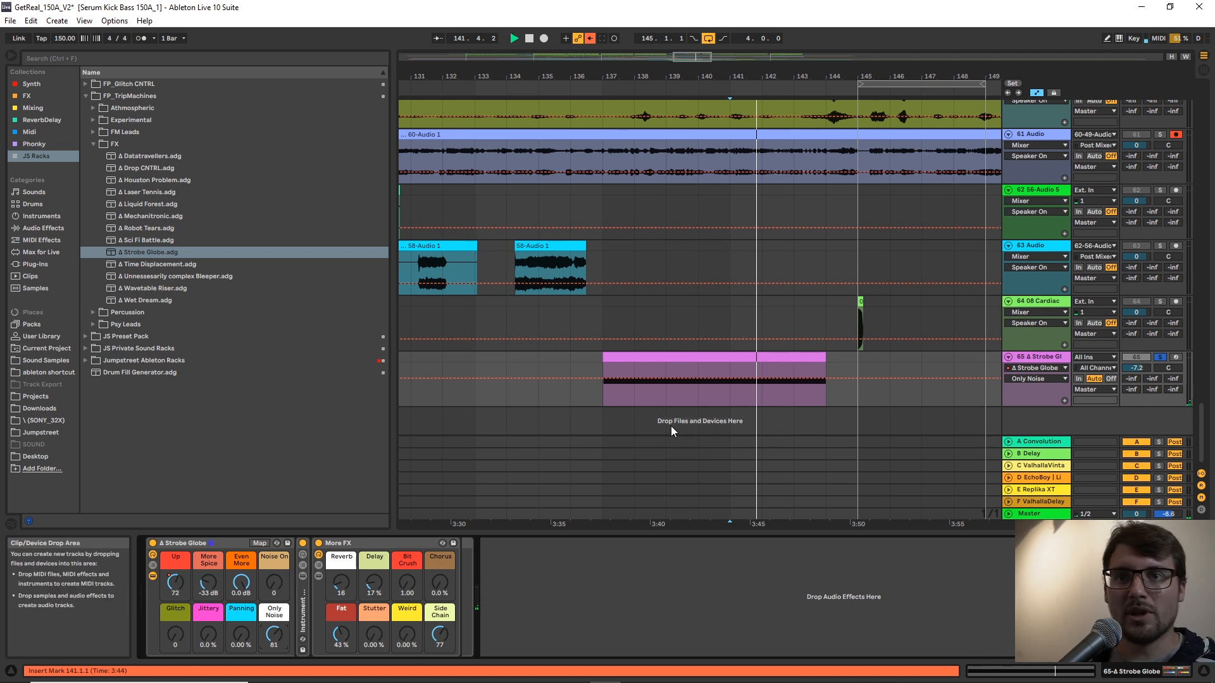
{"action": "left_click", "coordinate": [602, 389]}
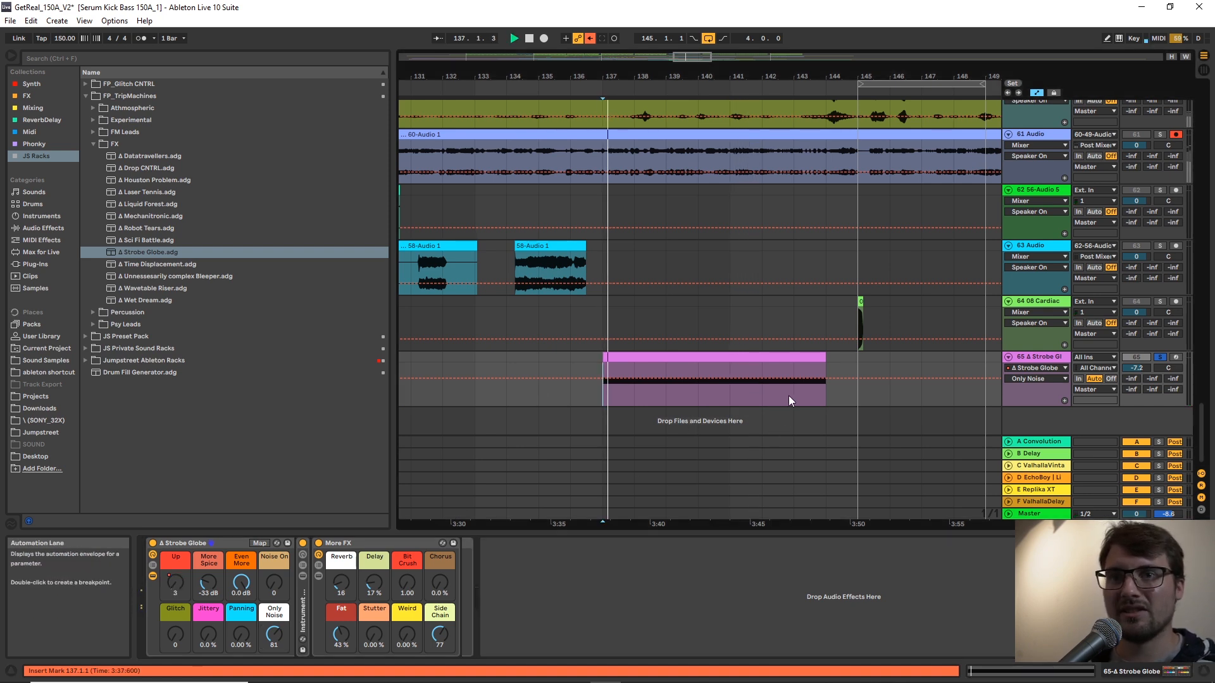
{"action": "left_click_drag", "start_coordinate": [274, 635], "coordinate": [274, 608]}
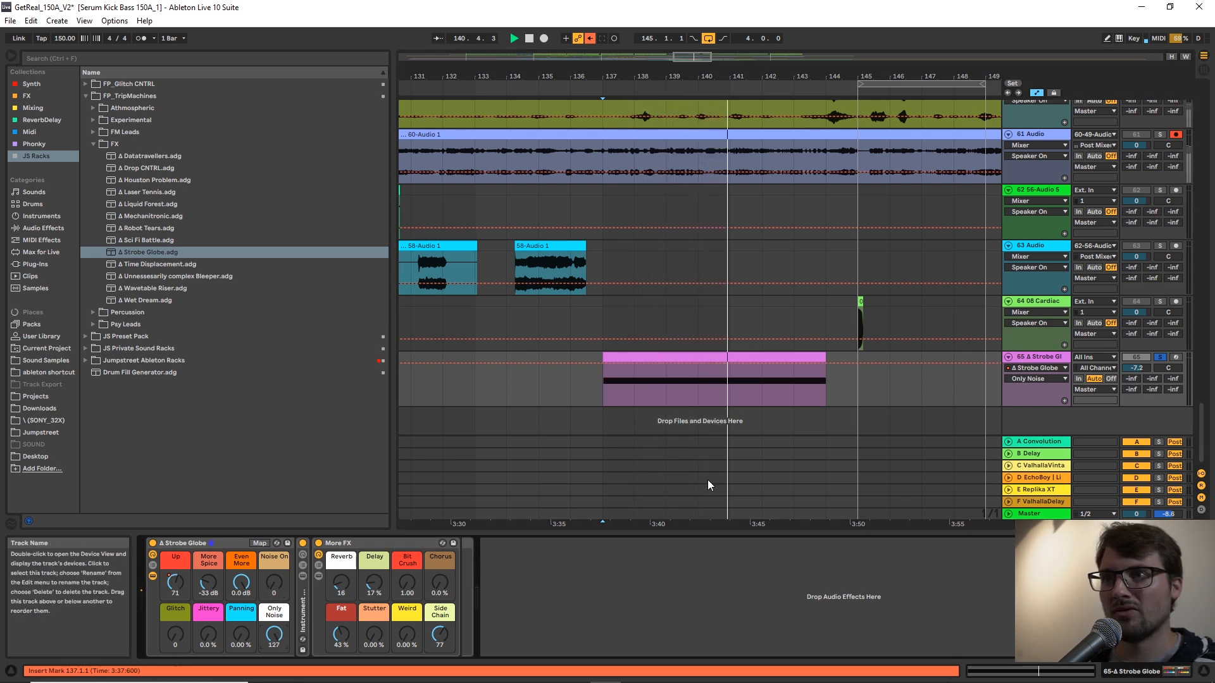
Set the Strobe Globe macros Noise On to 59, Only Noise to 0, More Spice to -21 dB and Panning to 63%.
{"action": "left_click_drag", "start_coordinate": [283, 586], "coordinate": [276, 572]}
{"action": "key", "text": "space"}
{"action": "key", "text": "space"}
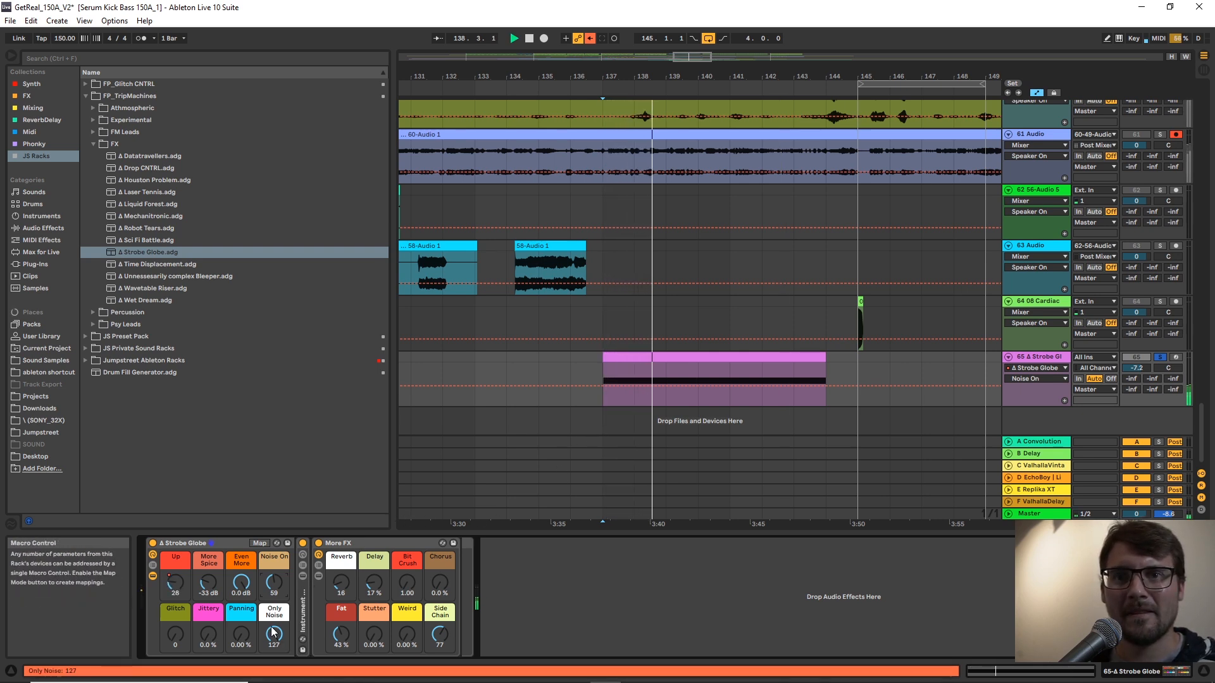
{"action": "key", "text": "space"}
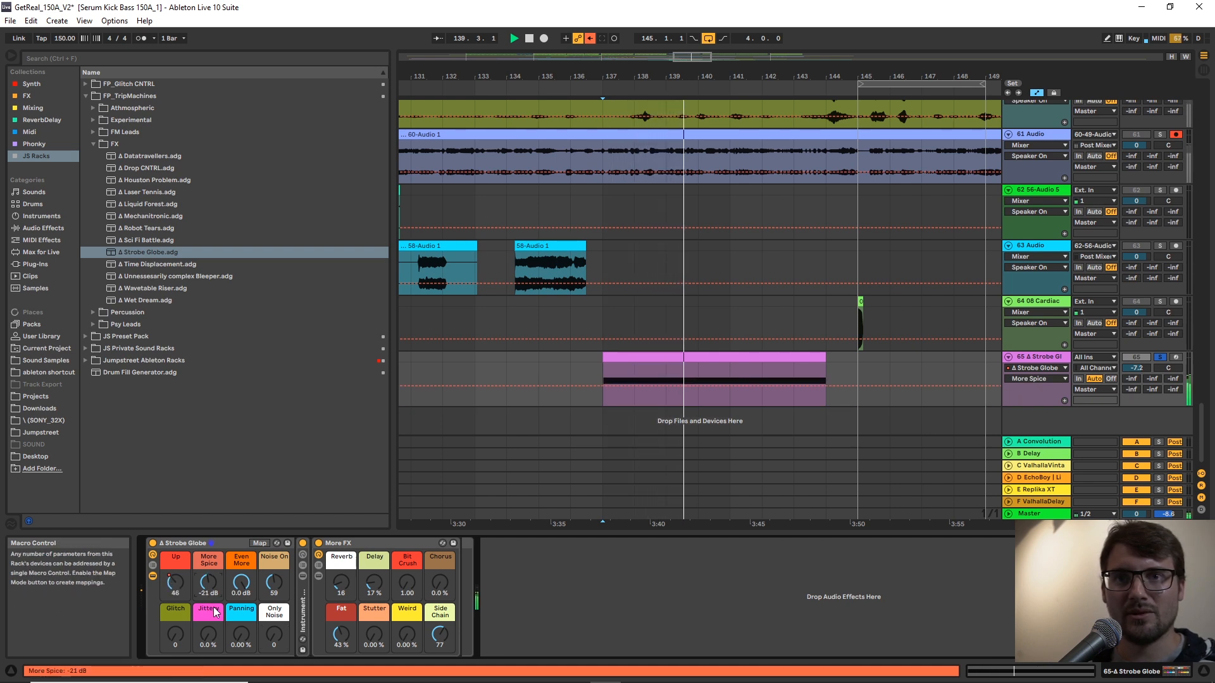
{"action": "left_click_drag", "start_coordinate": [241, 635], "coordinate": [241, 594]}
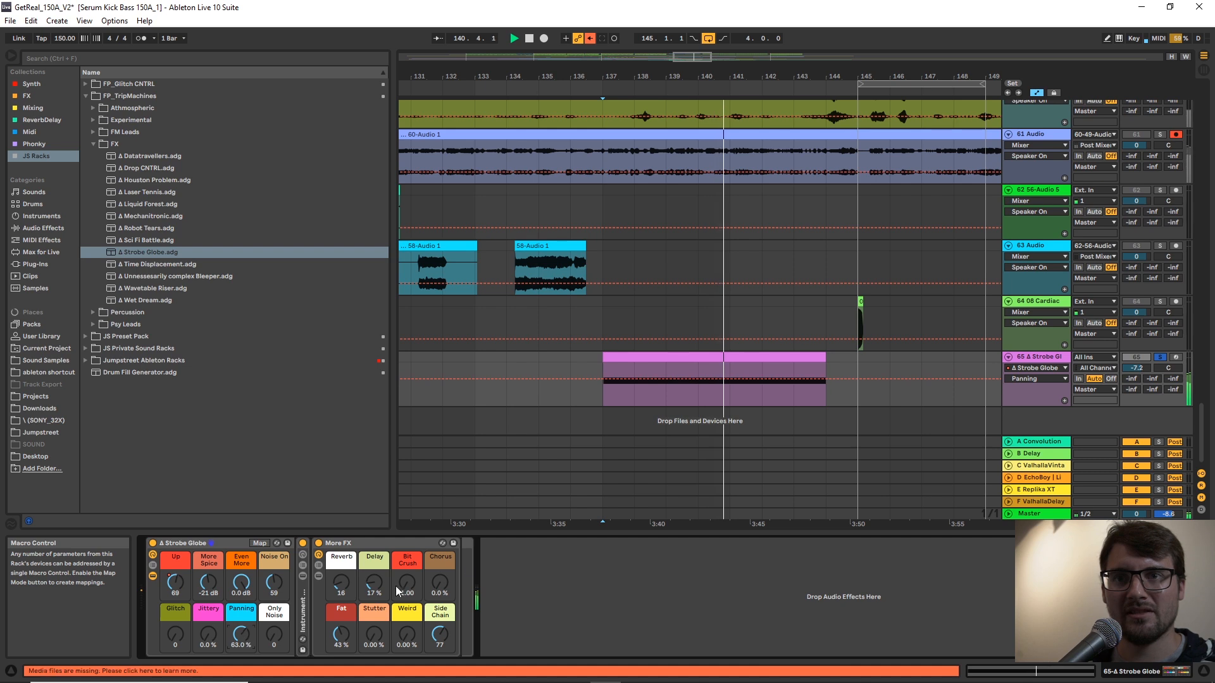
Draw a Bit Crush automation ramp on the Strobe Globe track, rising from bar 141 to 5.04 at bar 144.
{"action": "left_click_drag", "start_coordinate": [407, 581], "coordinate": [407, 560]}
{"action": "left_click_drag", "start_coordinate": [730, 399], "coordinate": [730, 406]}
{"action": "mouse_move", "coordinate": [826, 405]}
{"action": "left_mouse_down"}
{"action": "mouse_move", "coordinate": [826, 373]}
{"action": "mouse_move", "coordinate": [825, 397]}
{"action": "left_mouse_up"}
{"action": "key", "text": "space"}
{"action": "key", "text": "space"}
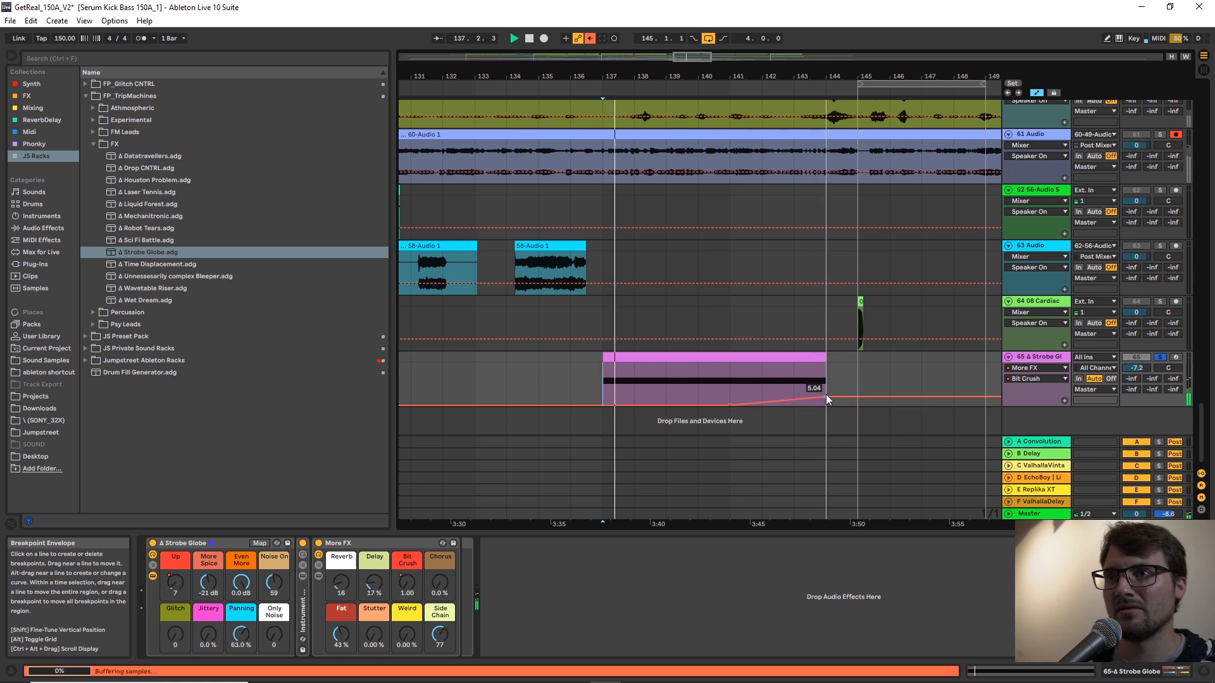
Draw a Chorus automation ramp on the Strobe Globe track, rising from zero at bar 137 to about 31% at bar 144.
{"action": "left_click", "coordinate": [440, 582]}
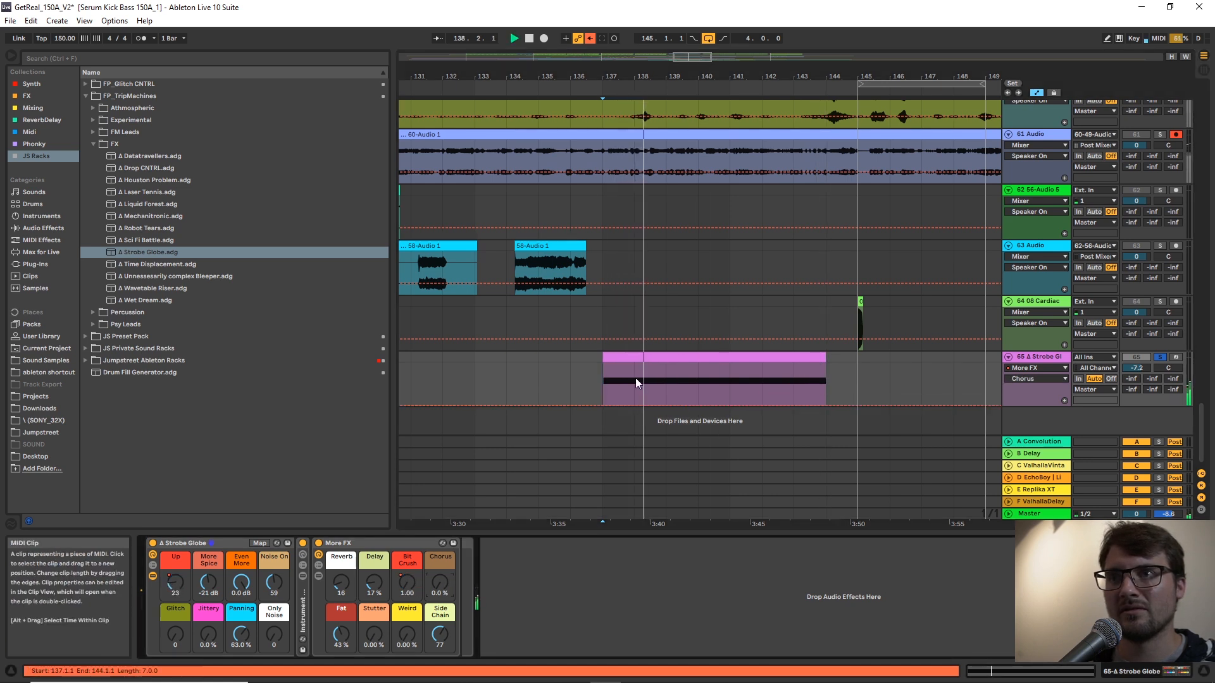
{"action": "left_click", "coordinate": [603, 405]}
{"action": "left_click_drag", "start_coordinate": [826, 405], "coordinate": [826, 392]}
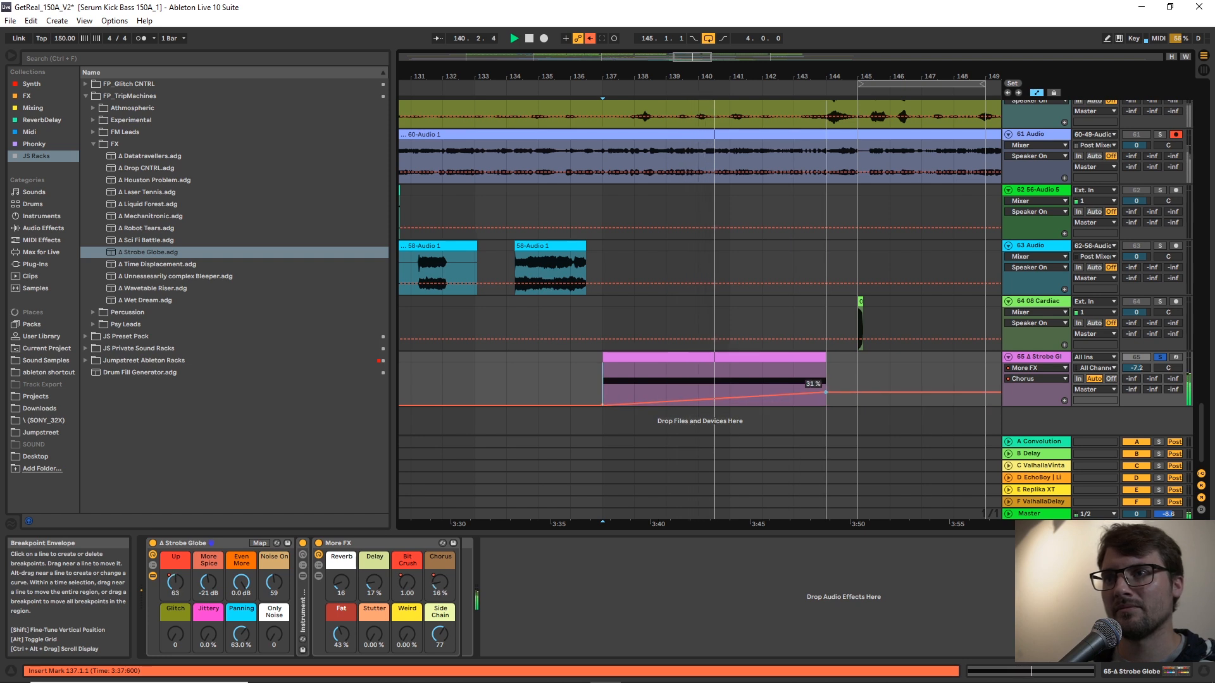
Draw a Stutter automation ramp on the Strobe Globe track, rising from zero at bar 142 to about 30% at bar 144.
{"action": "left_click", "coordinate": [373, 636]}
{"action": "left_click", "coordinate": [763, 405]}
{"action": "left_click_drag", "start_coordinate": [826, 405], "coordinate": [826, 393]}
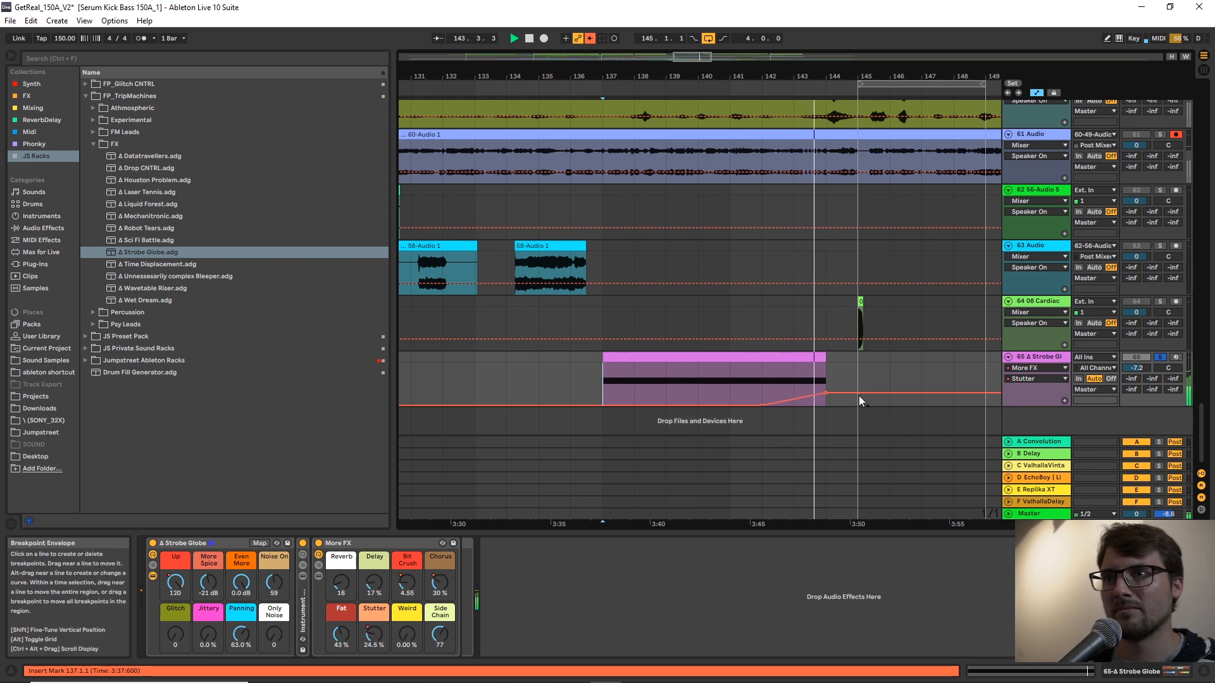
Set the Side Chain macro to 0, unsolo the Strobe Globe track, and play its clip in the mix with the volume at -8.4 dB.
{"action": "double_click", "coordinate": [441, 636]}
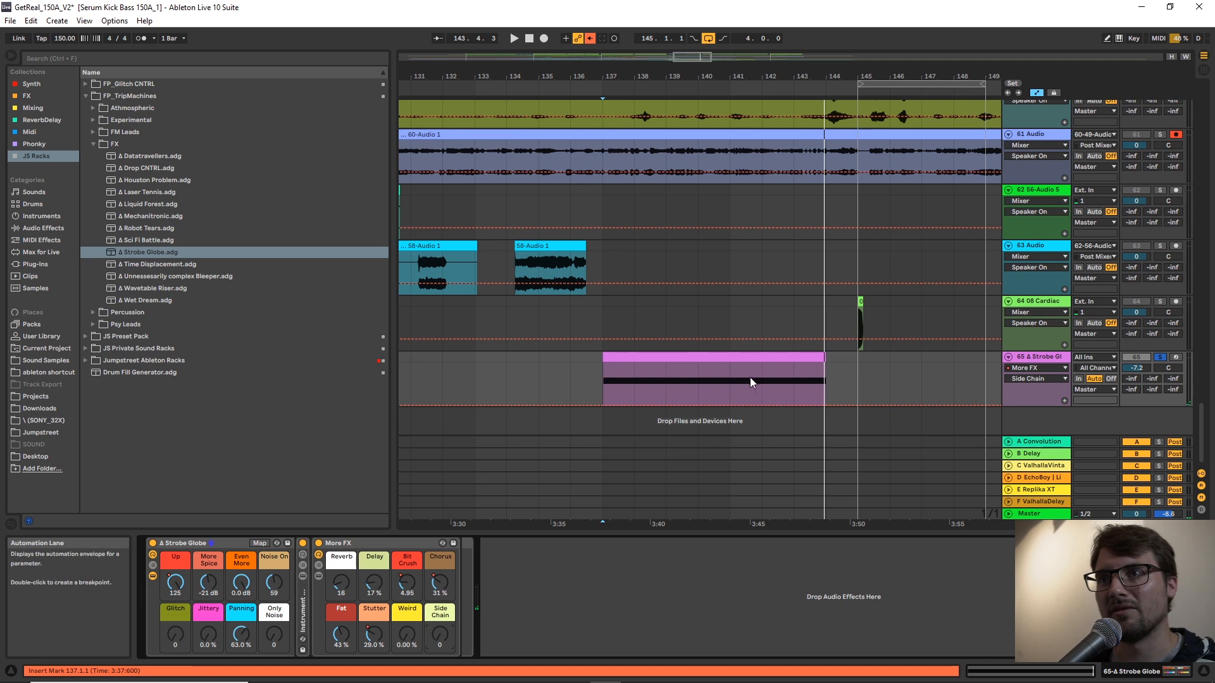
{"action": "left_click", "coordinate": [729, 383]}
{"action": "key", "text": "space"}
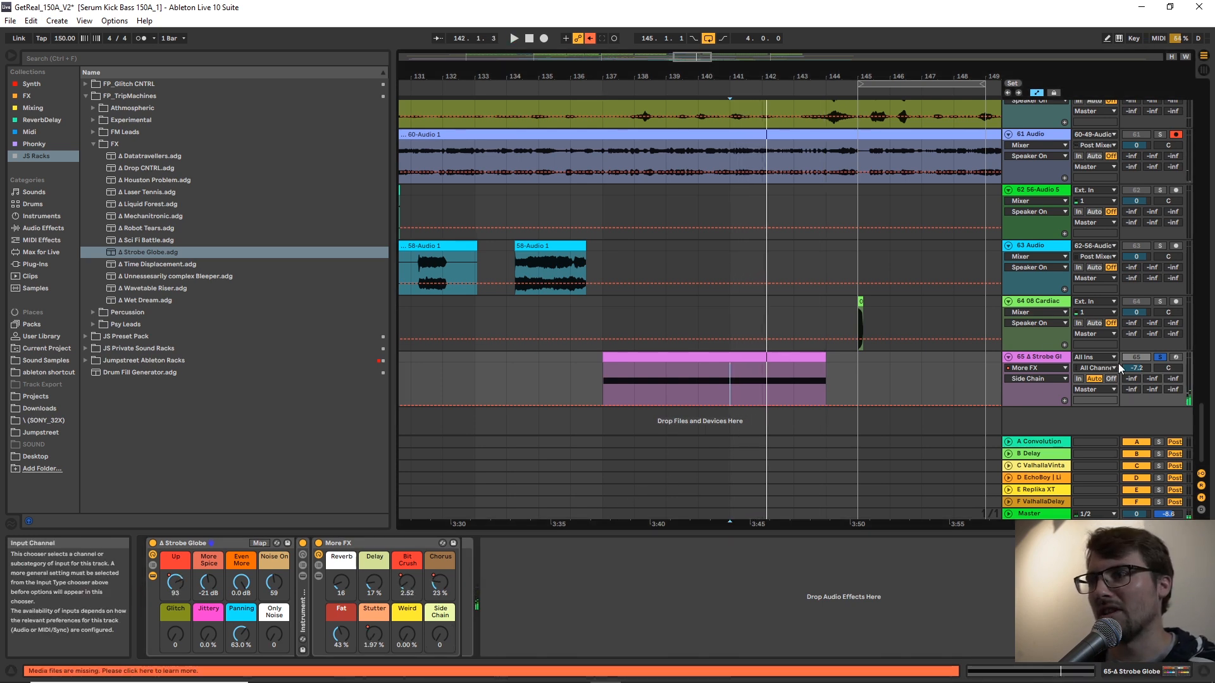
{"action": "left_click", "coordinate": [740, 357]}
{"action": "key", "text": "s"}
{"action": "key", "text": "space"}
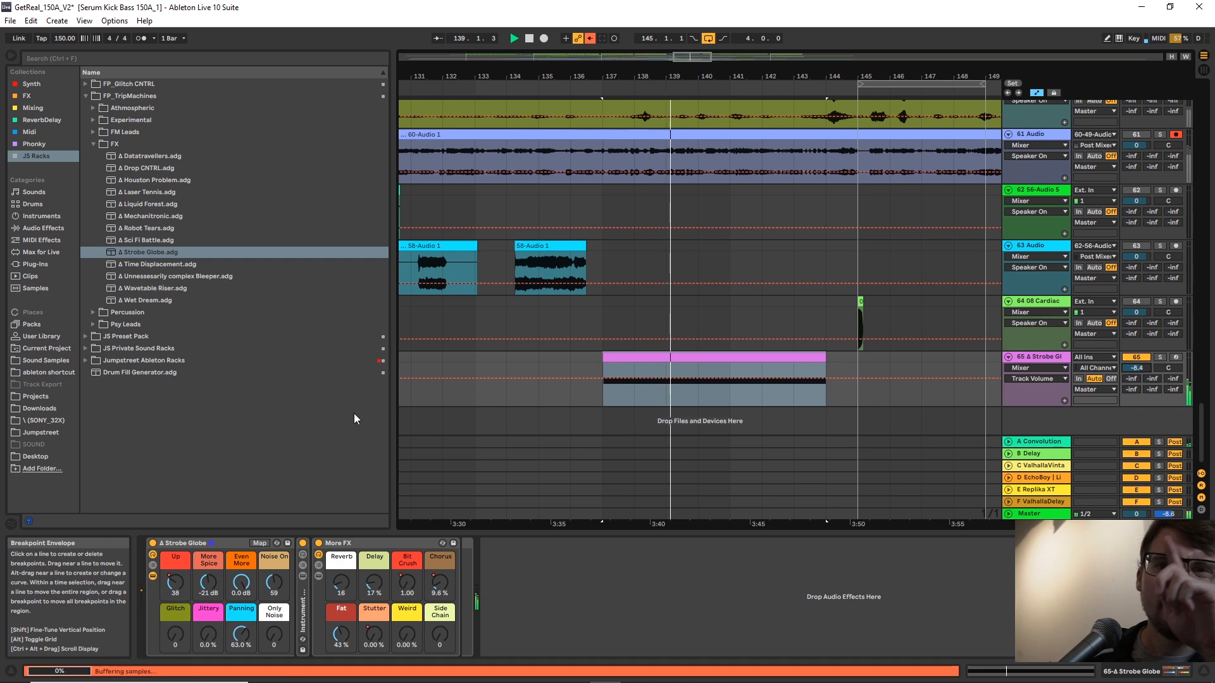
Set the Strobe Globe rack's Fat macro to 61% and add FabFilter Pro-Q 3 with an adjusted band after it.
{"action": "left_click_drag", "start_coordinate": [341, 635], "coordinate": [341, 620]}
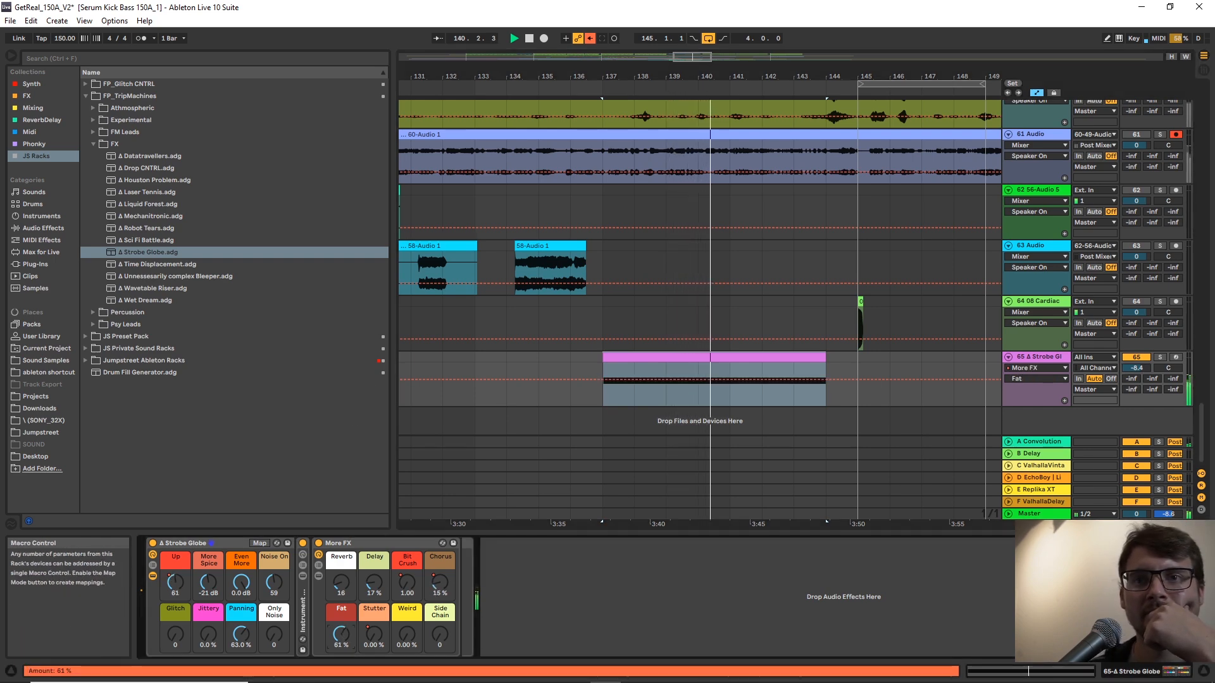
{"action": "left_click", "coordinate": [41, 107]}
{"action": "left_click", "coordinate": [150, 192]}
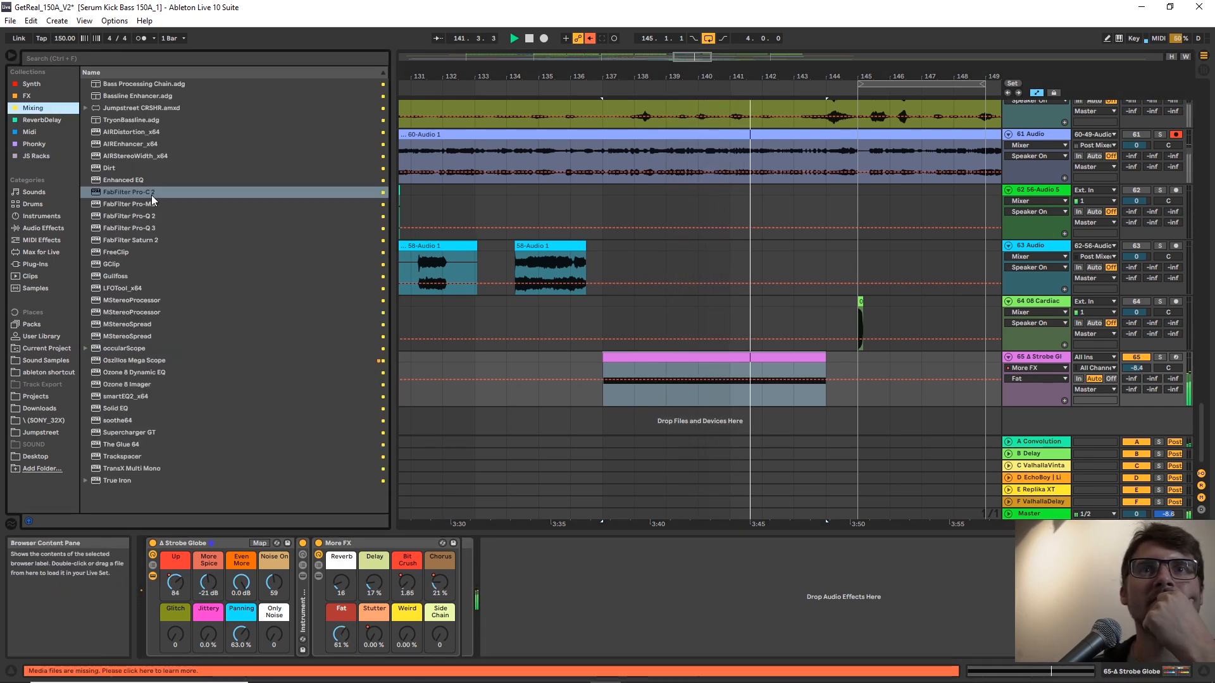
{"action": "left_click", "coordinate": [145, 228]}
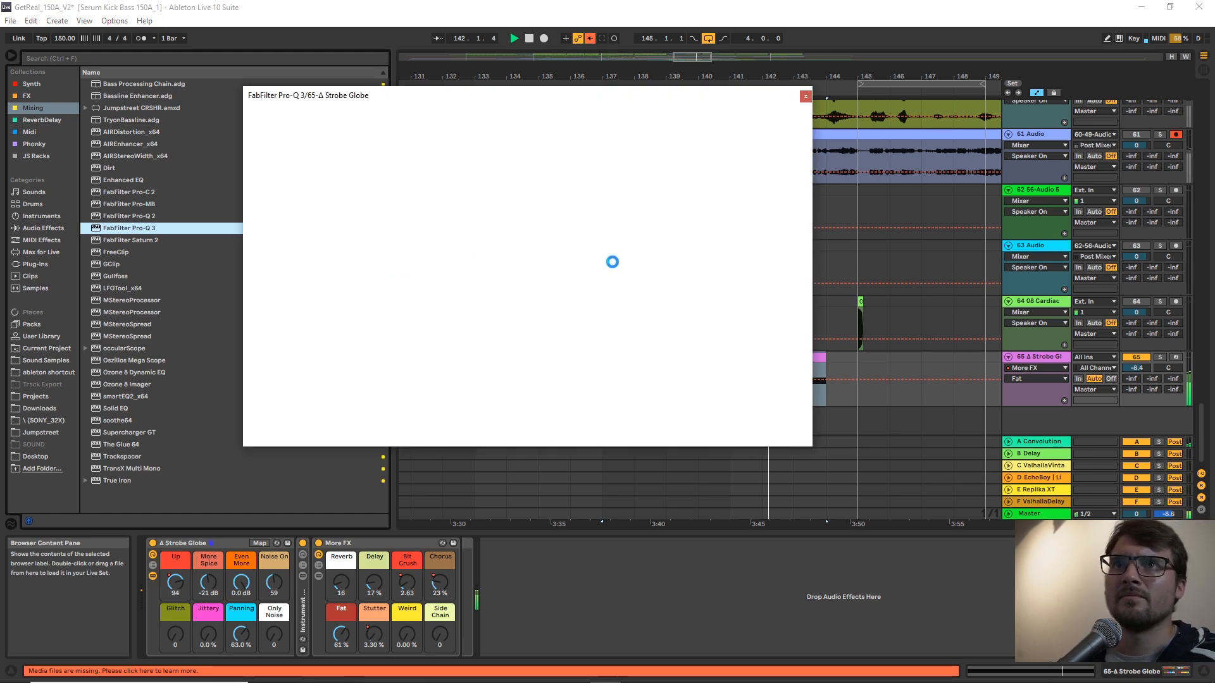
{"action": "left_click_drag", "start_coordinate": [266, 235], "coordinate": [446, 233]}
{"action": "left_click", "coordinate": [805, 97]}
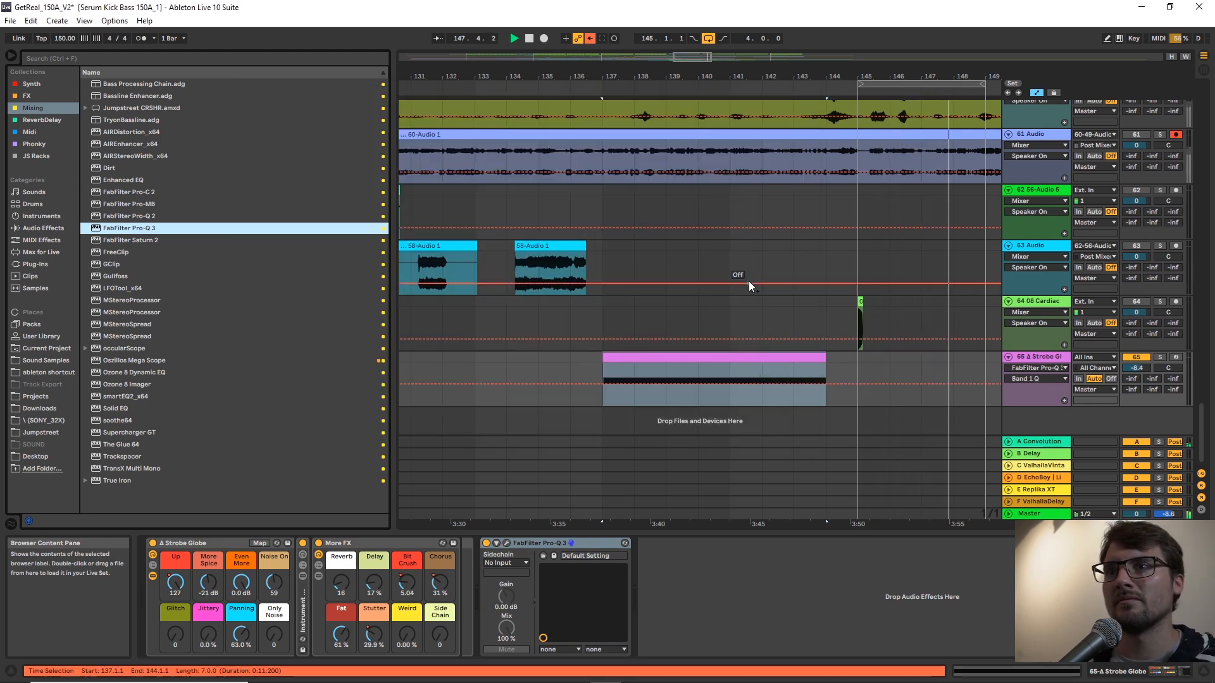
Play the Strobe Globe clip in the mix through bar 145 and fine-tune the track's volume.
{"action": "left_click", "coordinate": [619, 358]}
{"action": "key", "text": "space"}
{"action": "key", "text": "space"}
{"action": "left_click_drag", "start_coordinate": [1136, 368], "coordinate": [1136, 372]}
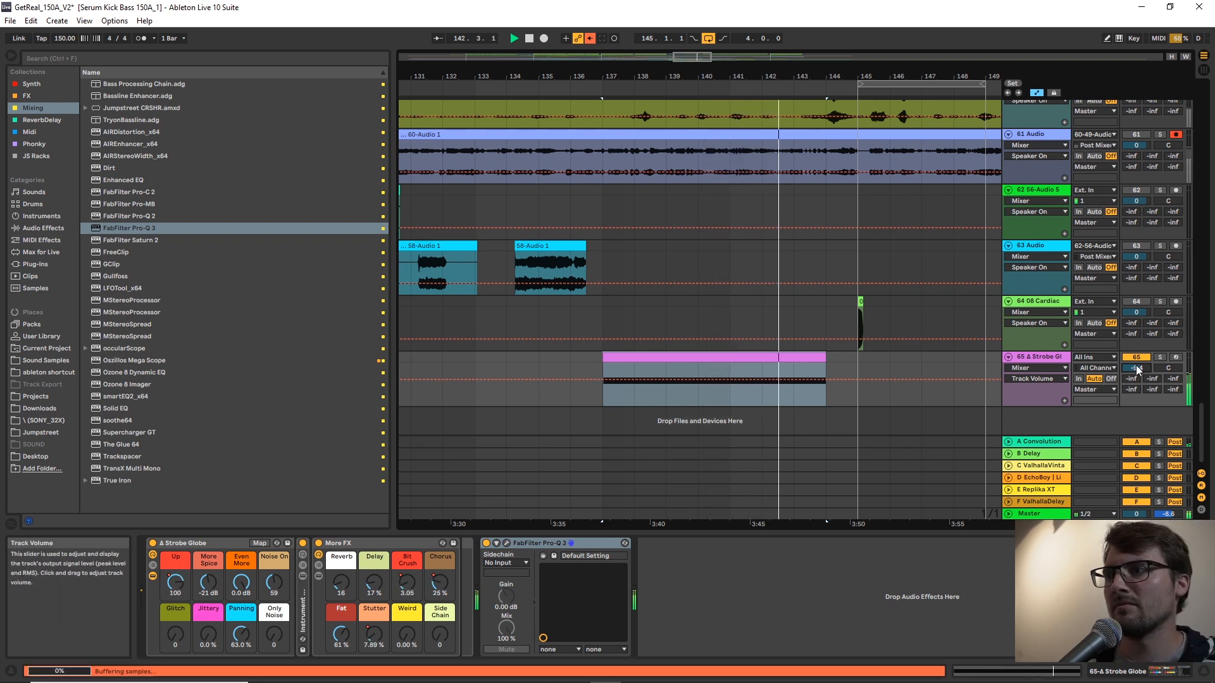
{"action": "left_click", "coordinate": [842, 393]}
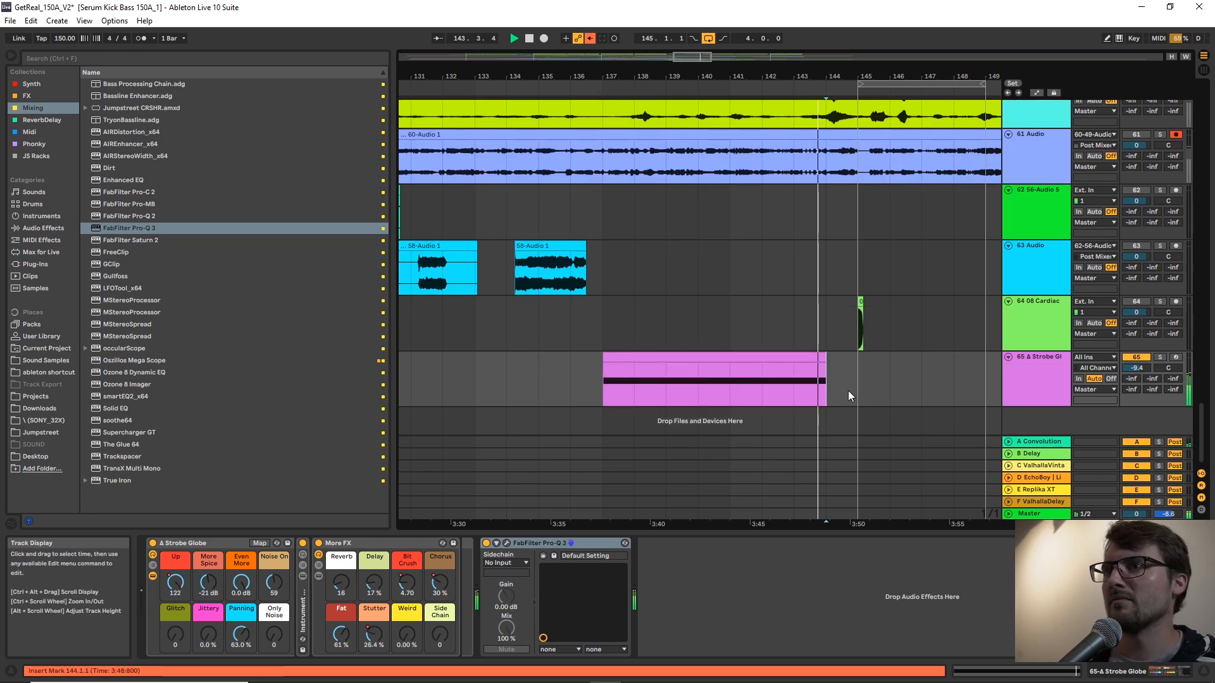
{"action": "right_click", "coordinate": [865, 377]}
{"action": "left_click", "coordinate": [977, 492]}
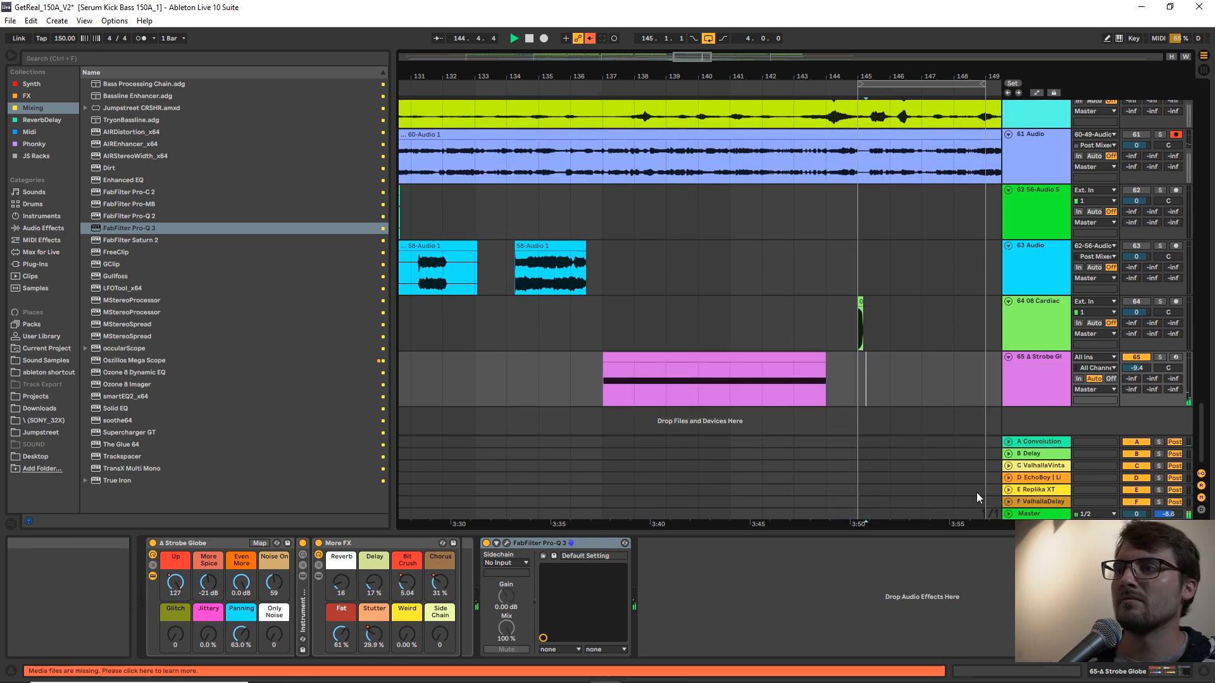
{"action": "left_click_drag", "start_coordinate": [896, 74], "coordinate": [802, 48]}
{"action": "key", "text": "space"}
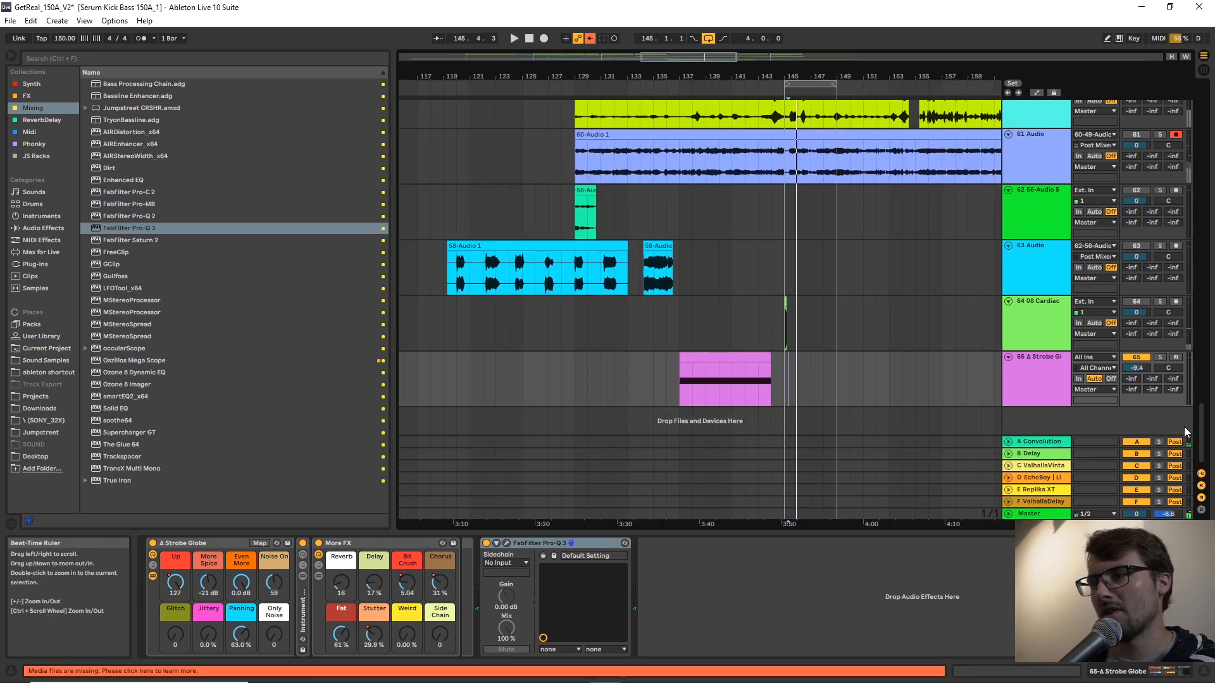
Copy the closed-hat clip at bar 177 on the CH track to bar 145.
{"action": "left_click_drag", "start_coordinate": [1202, 437], "coordinate": [1163, 54]}
{"action": "scroll", "coordinate": [1145, 127], "scroll_direction": "down", "scroll_amount": 3}
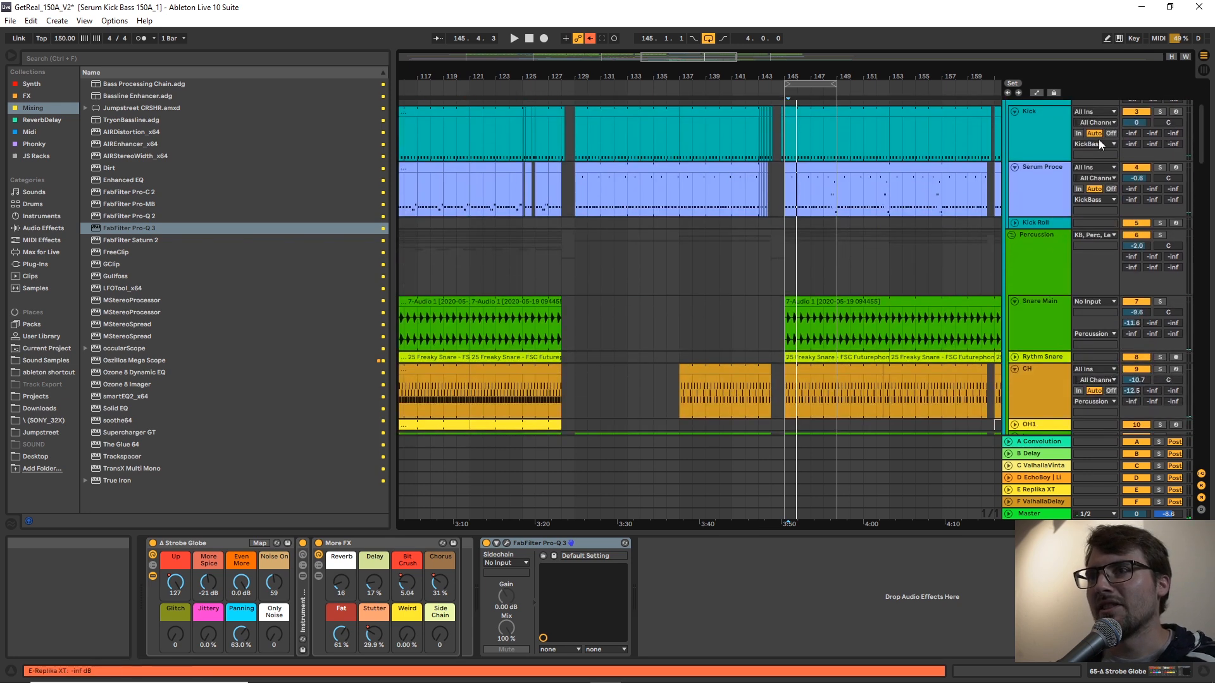
{"action": "left_click_drag", "start_coordinate": [925, 76], "coordinate": [717, 67]}
{"action": "scroll", "coordinate": [794, 285], "scroll_direction": "down", "scroll_amount": 3}
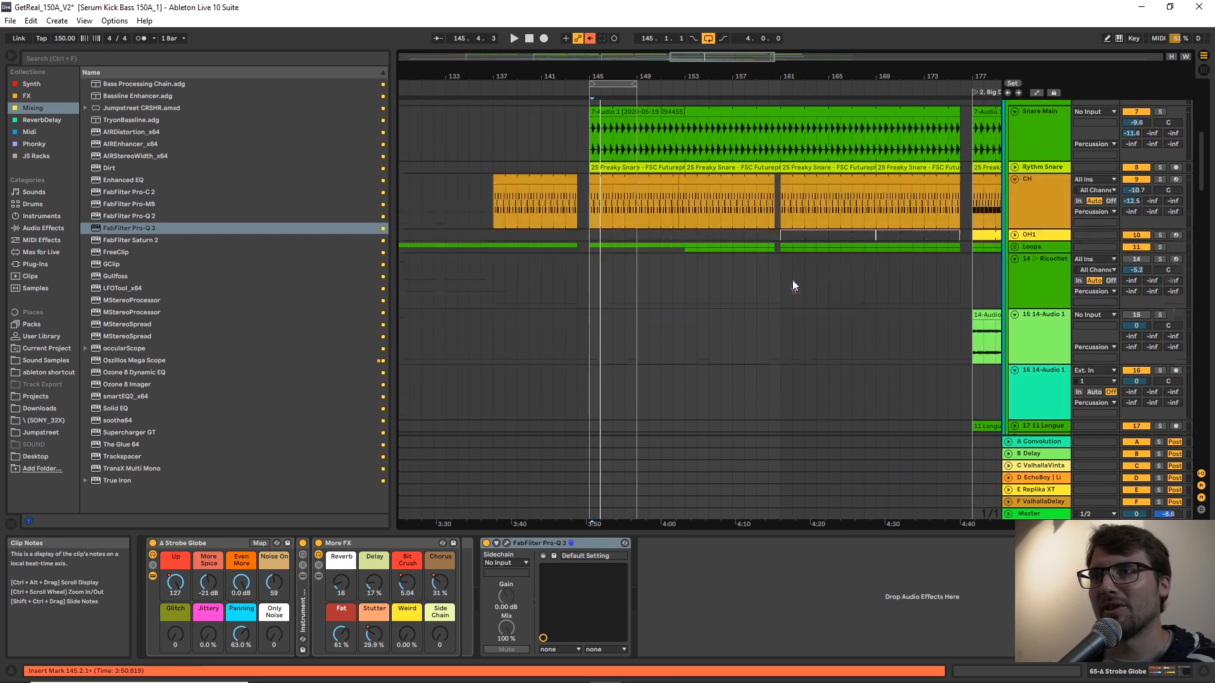
{"action": "left_click", "coordinate": [985, 180]}
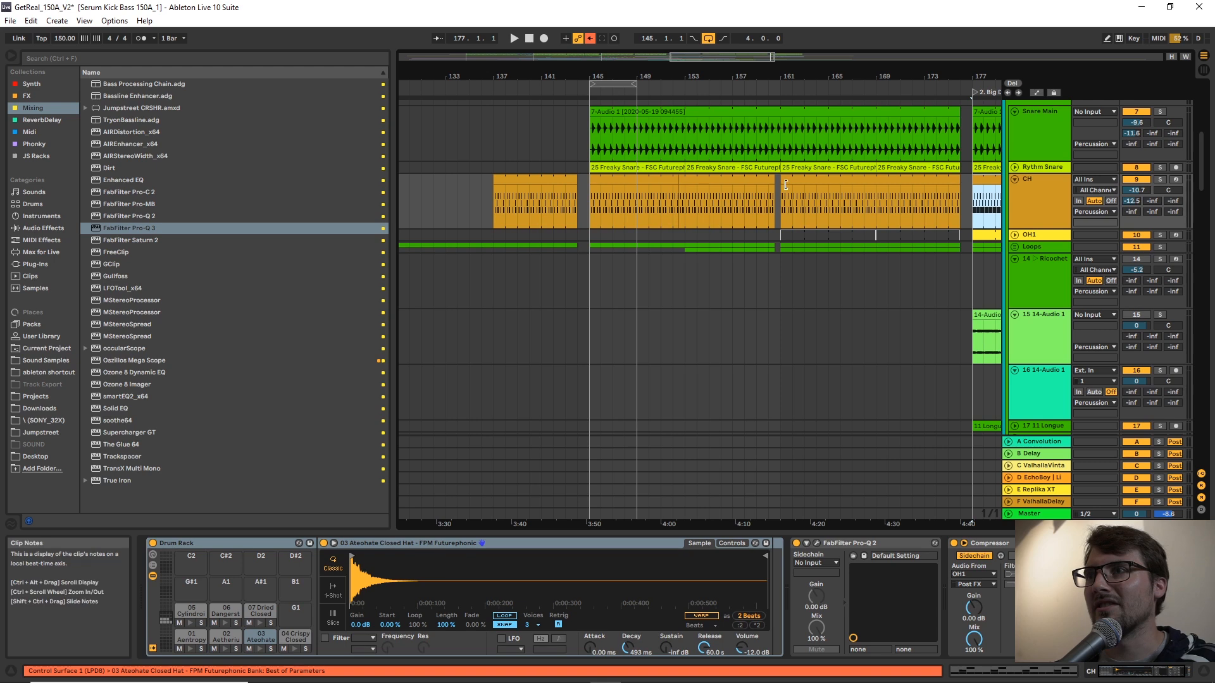
{"action": "left_click", "coordinate": [598, 179]}
{"action": "key", "text": "ctrl+v"}
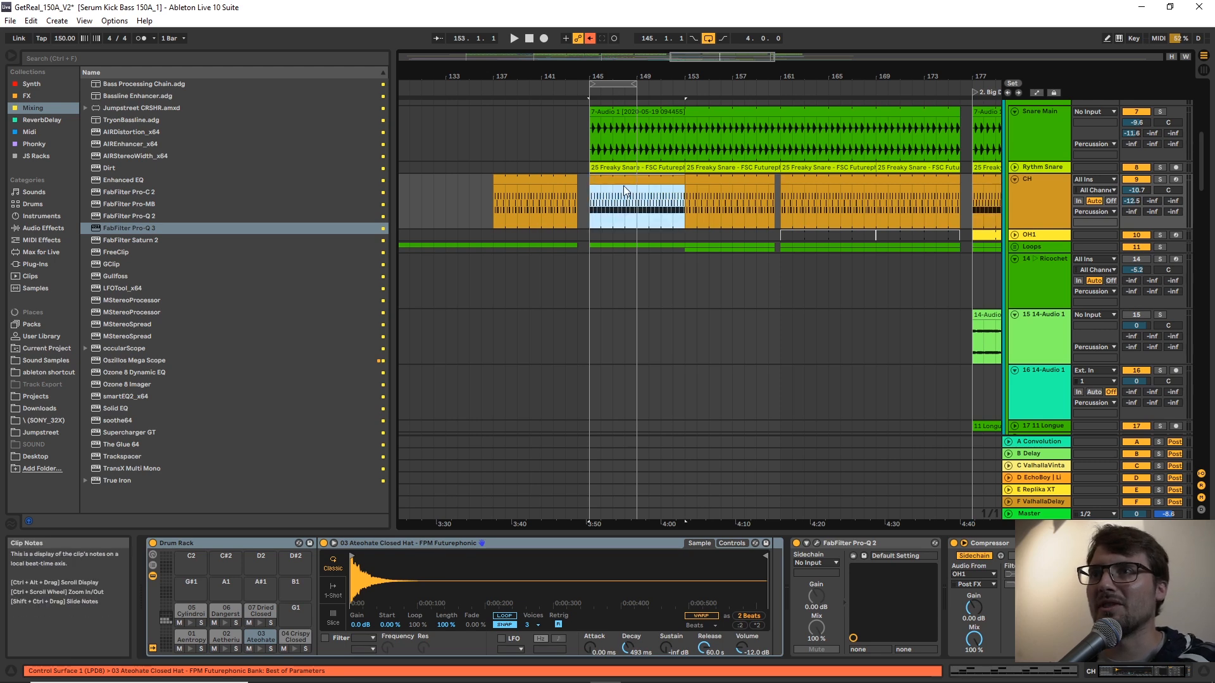
Unfold the OH1 track and copy its open-hat clip from bar 177 to bar 145.
{"action": "left_click", "coordinate": [1015, 235]}
{"action": "left_click", "coordinate": [985, 236]}
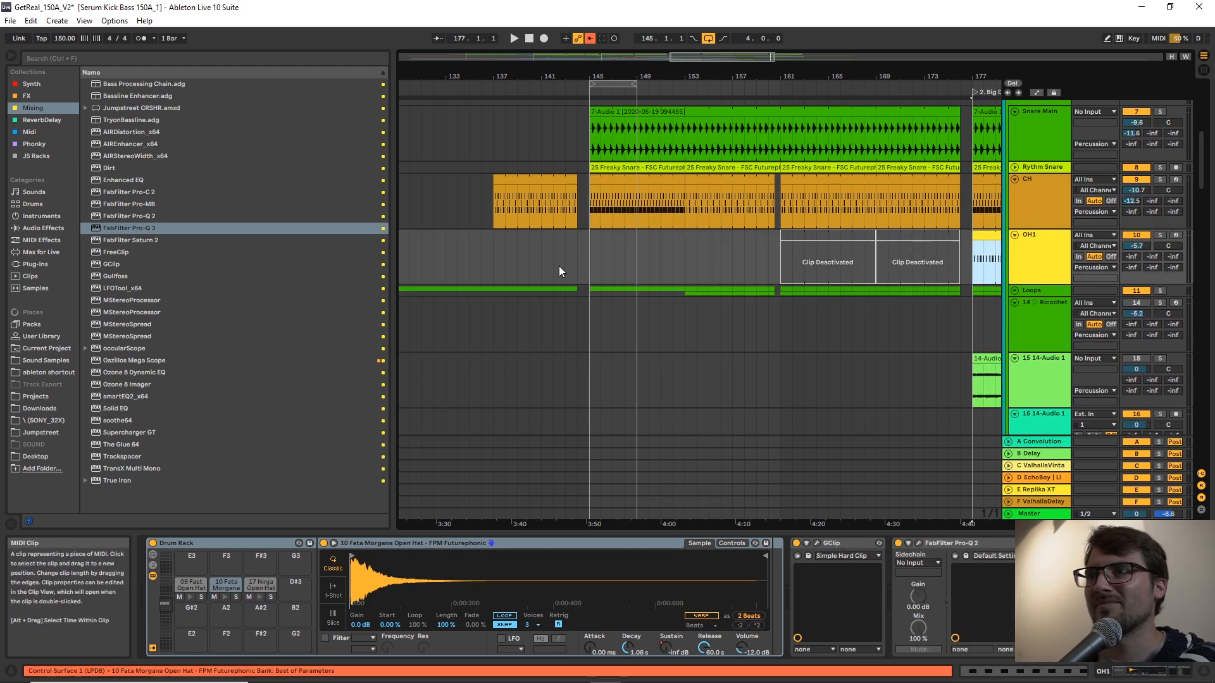
{"action": "left_click", "coordinate": [588, 248]}
{"action": "key", "text": "ctrl+v"}
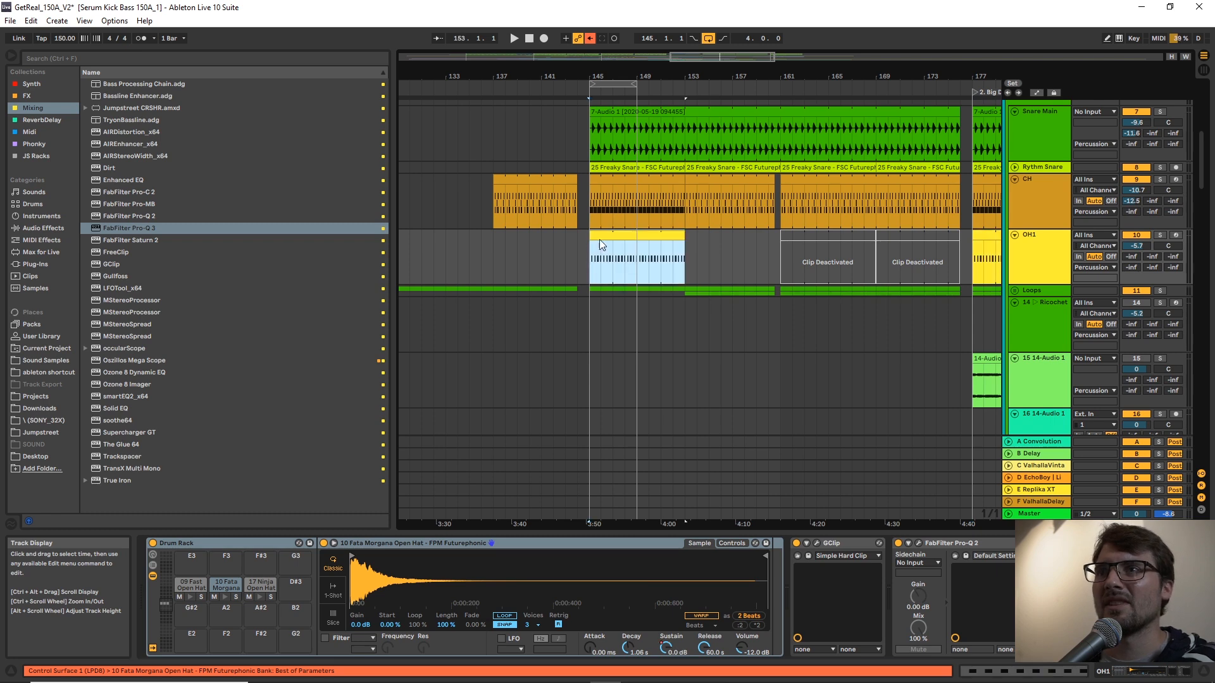
Look over the percussion tracks around the transition and play the arrangement from bar 143.
{"action": "left_click", "coordinate": [565, 150]}
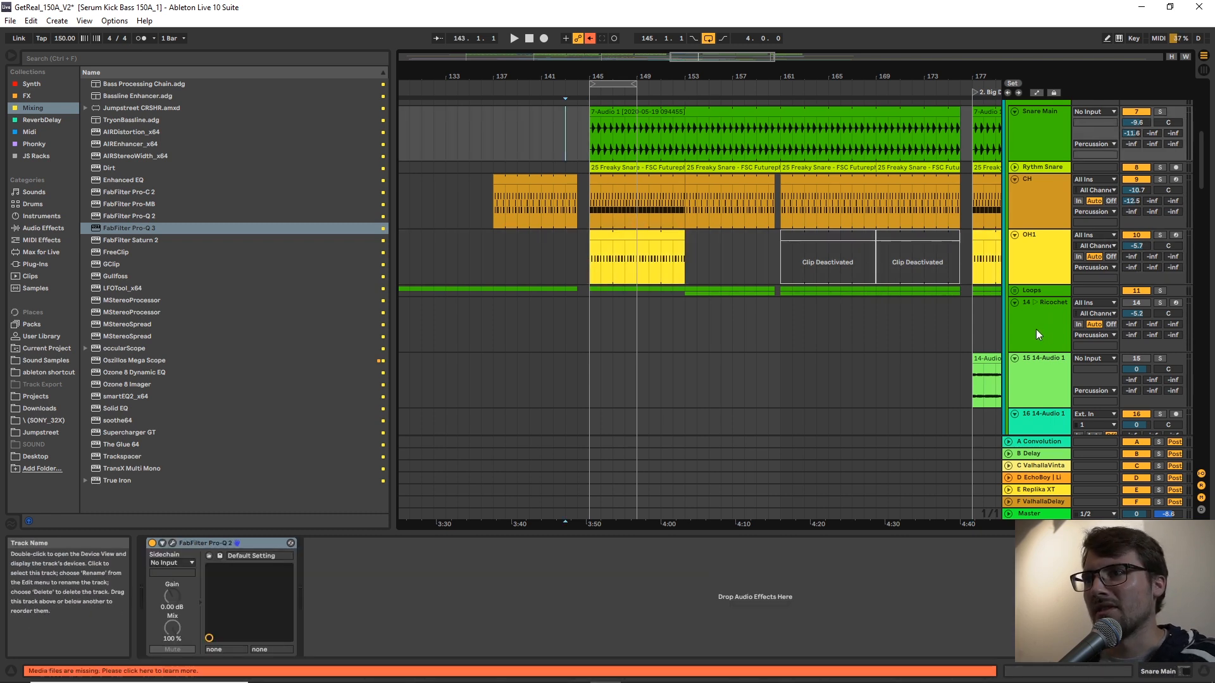
{"action": "scroll", "coordinate": [1020, 245], "scroll_direction": "up", "scroll_amount": 1}
{"action": "scroll", "coordinate": [1022, 246], "scroll_direction": "down", "scroll_amount": 1}
{"action": "scroll", "coordinate": [1020, 245], "scroll_direction": "down", "scroll_amount": 3}
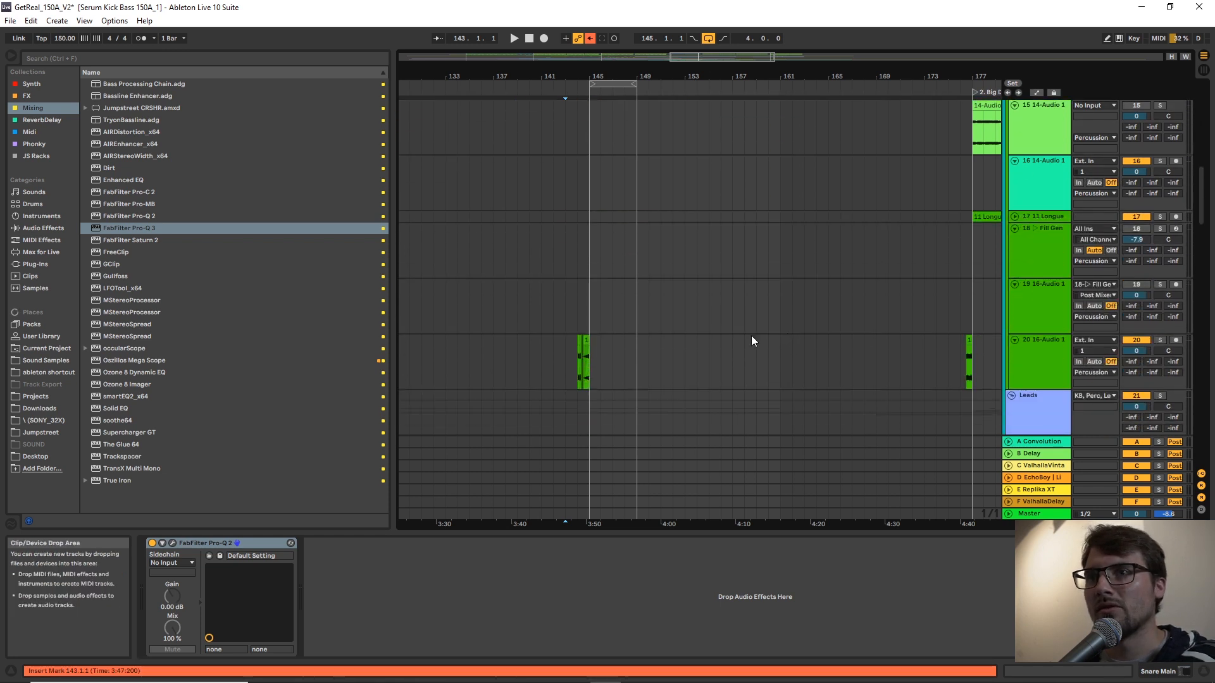
{"action": "left_click", "coordinate": [612, 289]}
{"action": "left_click", "coordinate": [565, 285]}
{"action": "key", "text": "space"}
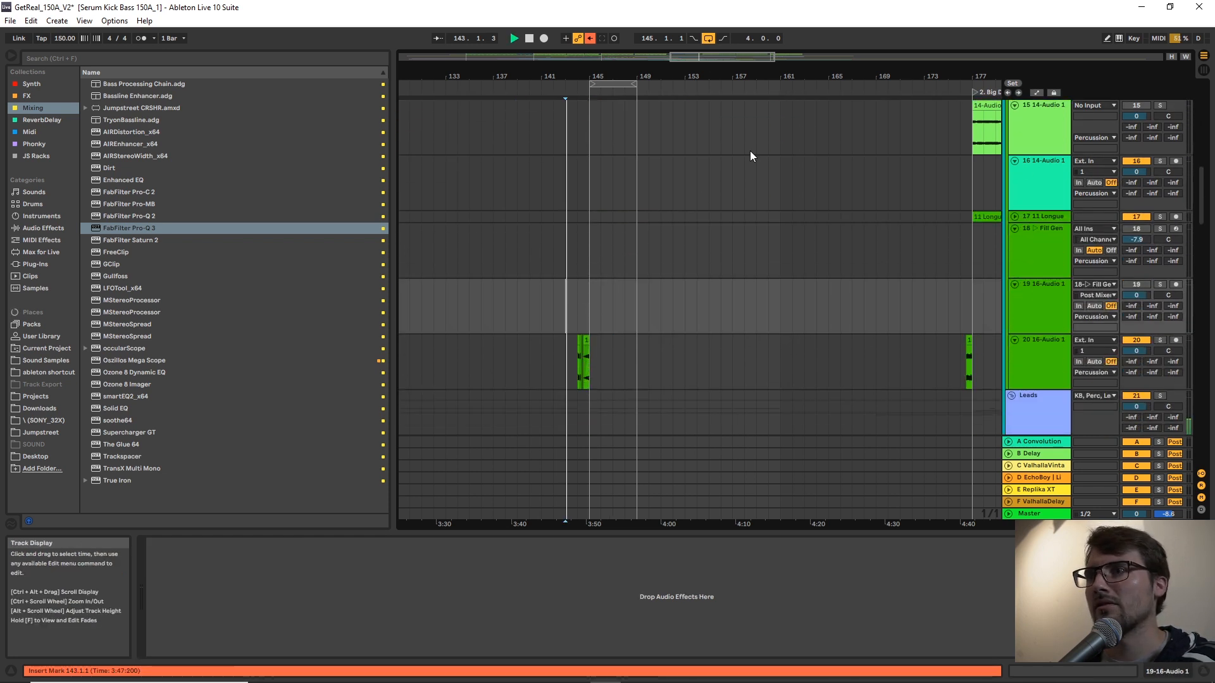
Copy the Longue Crash clip from the Big Drop at bar 177 to bar 145 on the same track.
{"action": "left_click_drag", "start_coordinate": [776, 77], "coordinate": [749, 26]}
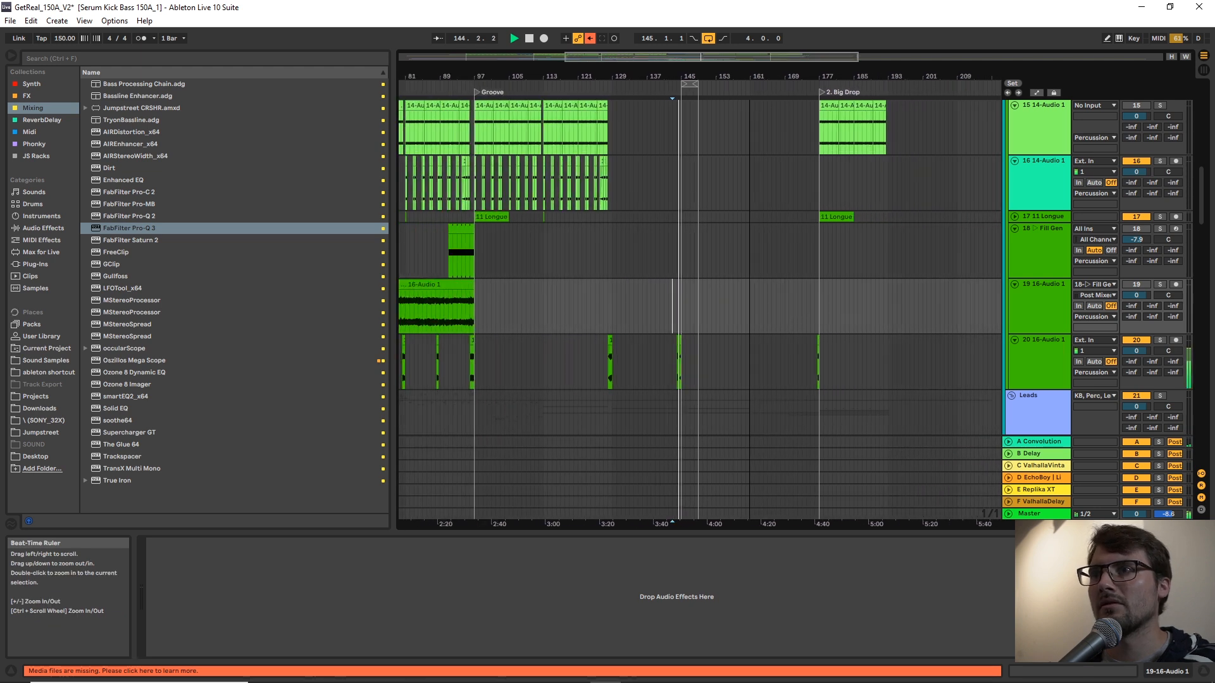
{"action": "left_click", "coordinate": [836, 215]}
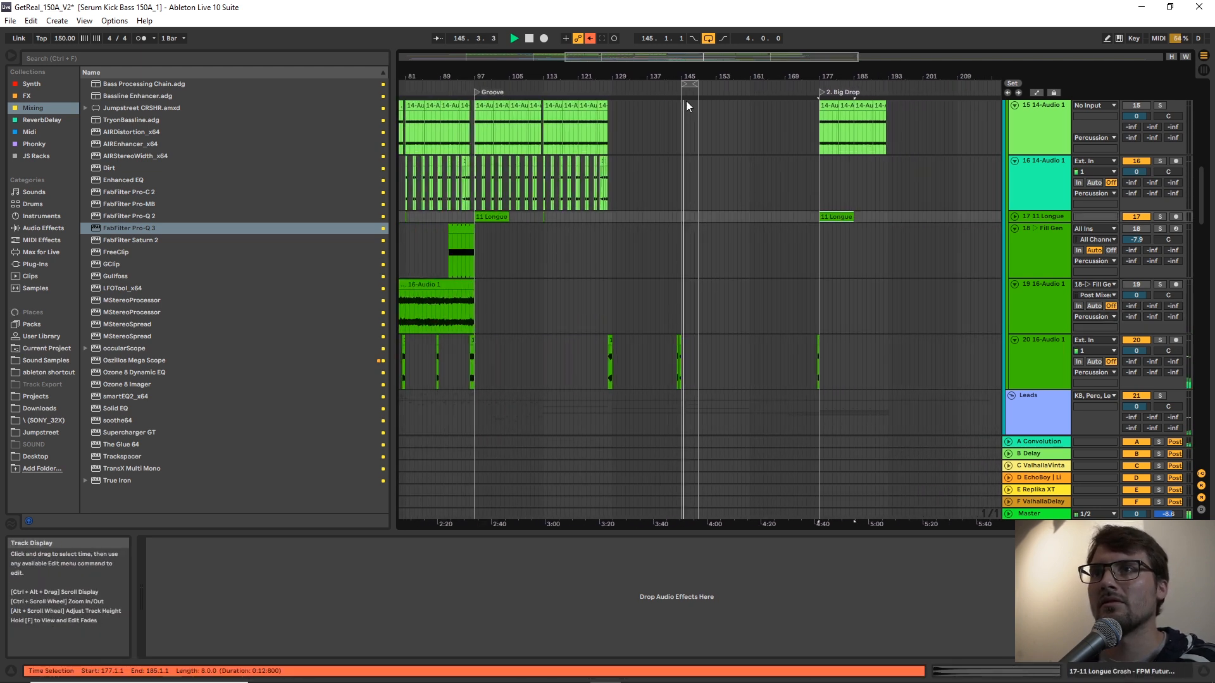
{"action": "left_click_drag", "start_coordinate": [679, 70], "coordinate": [683, 139]}
{"action": "left_click", "coordinate": [704, 215]}
{"action": "key", "text": "ctrl+v"}
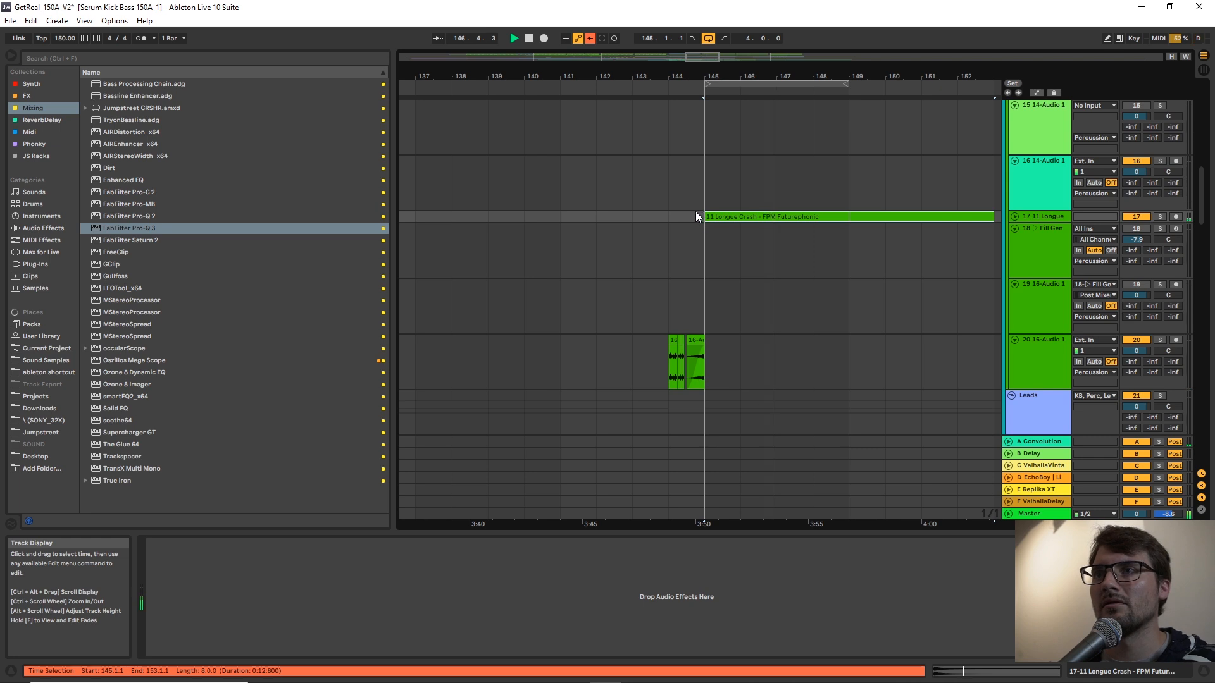
Play the transition with the crash from bar 144 and review the audio and Strobe Globe tracks leading into it.
{"action": "left_click", "coordinate": [670, 217]}
{"action": "key", "text": "space"}
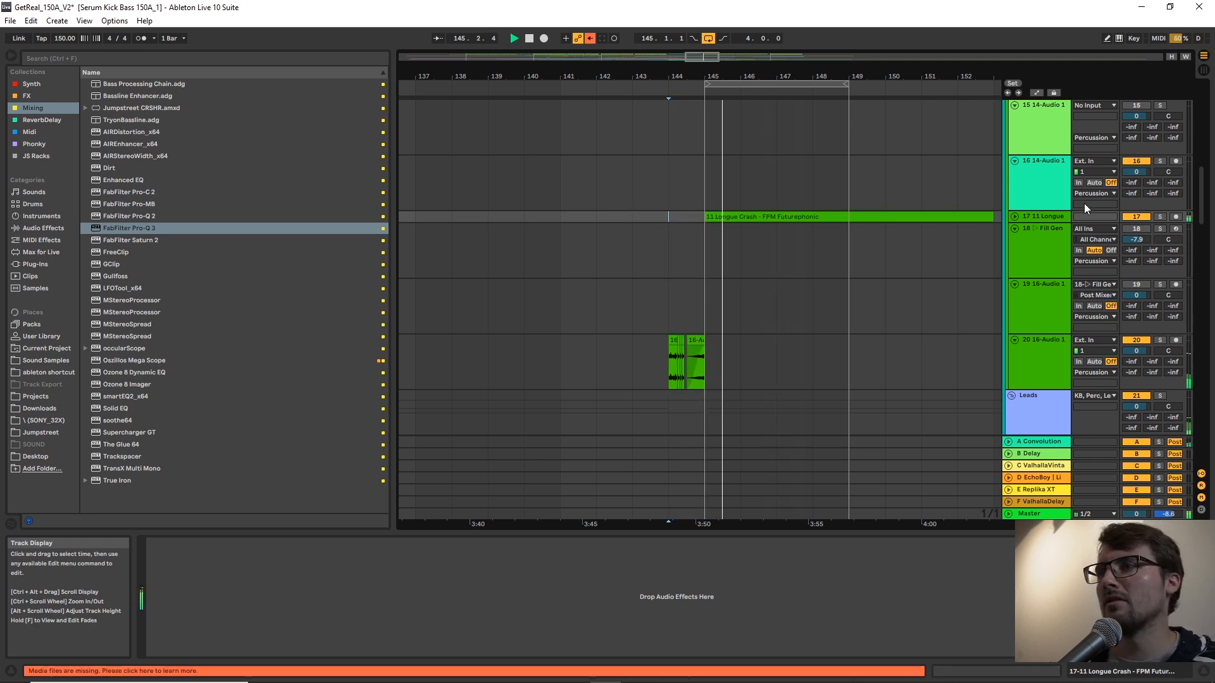
{"action": "left_click_drag", "start_coordinate": [1203, 195], "coordinate": [1202, 443]}
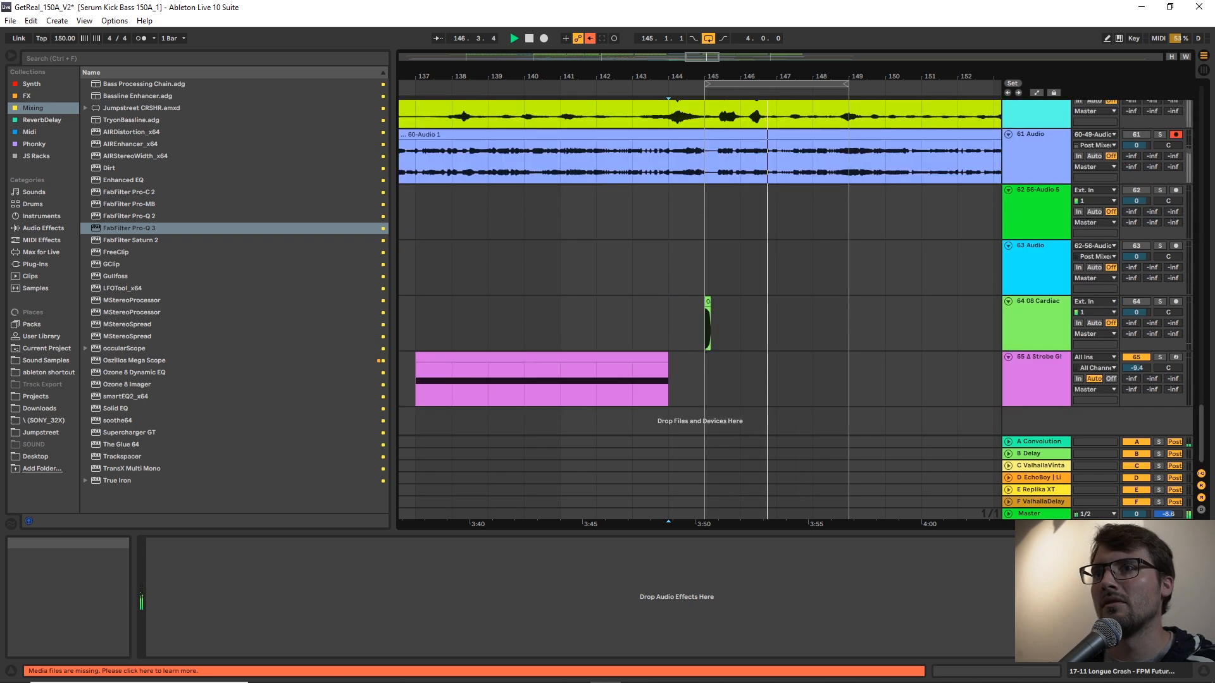
{"action": "left_click_drag", "start_coordinate": [733, 76], "coordinate": [897, 44]}
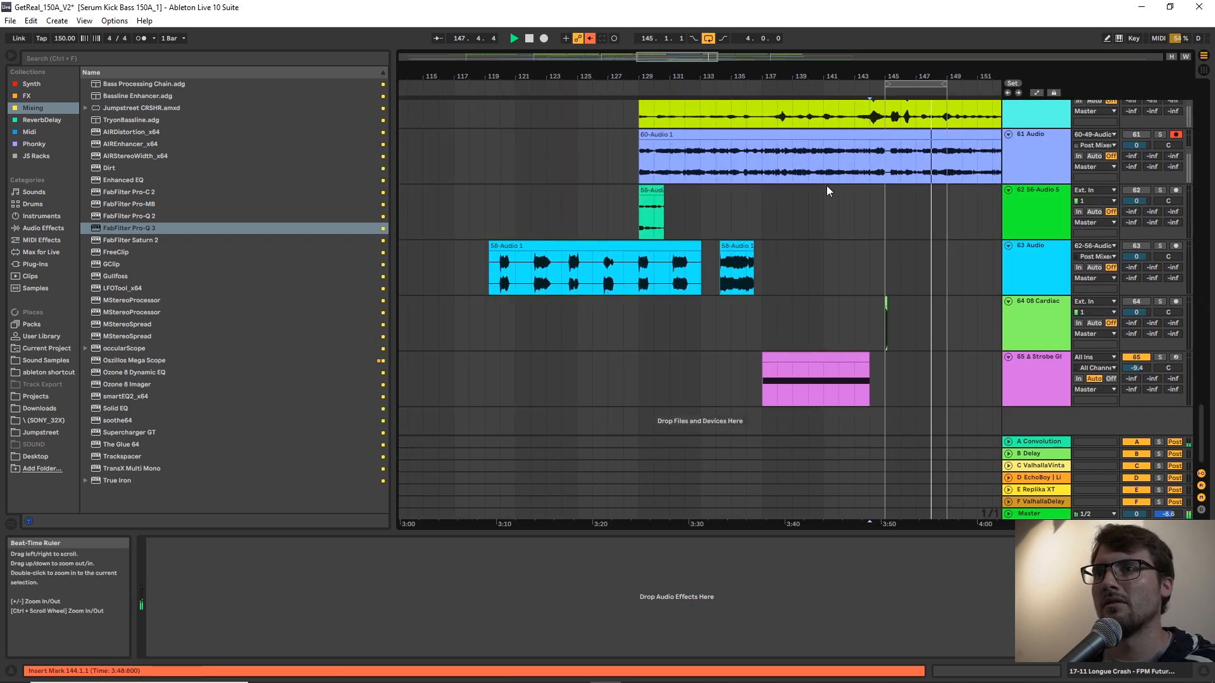
{"action": "scroll", "coordinate": [817, 193], "scroll_direction": "up", "scroll_amount": 1}
{"action": "left_click", "coordinate": [749, 172]}
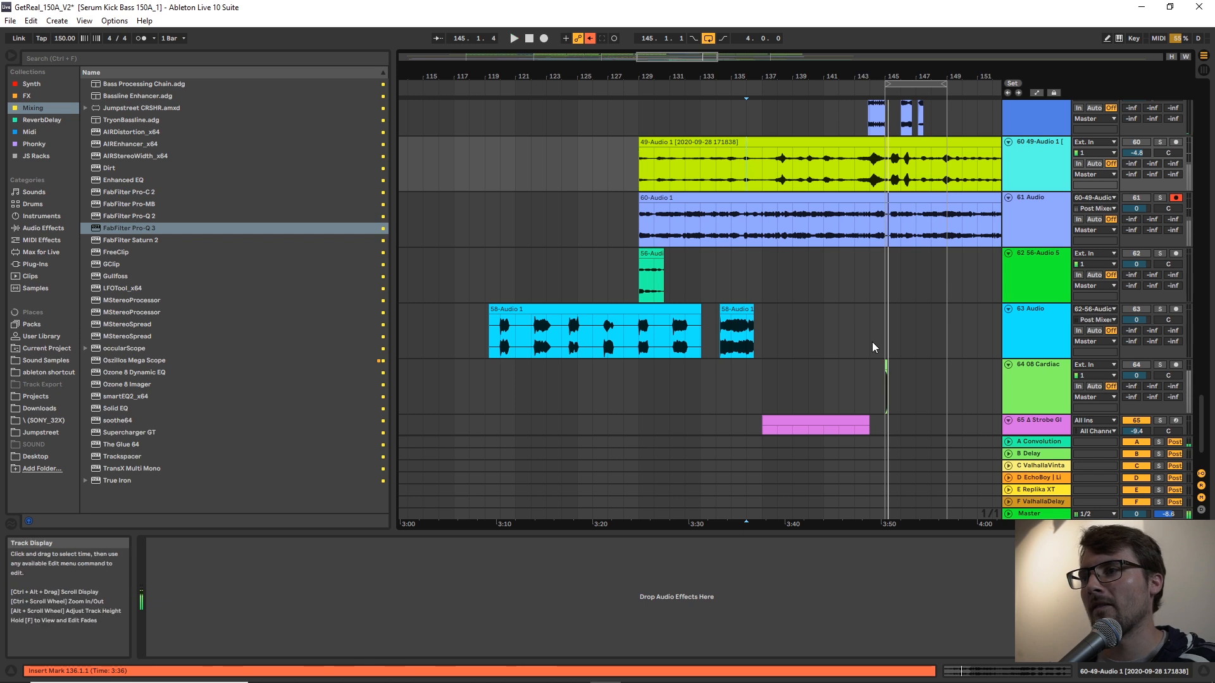
Insert a new return track, unfold it, and load the Buildup Delay (Ret Ch) rack from FP_Glitch CNTRL onto it.
{"action": "right_click", "coordinate": [1038, 501]}
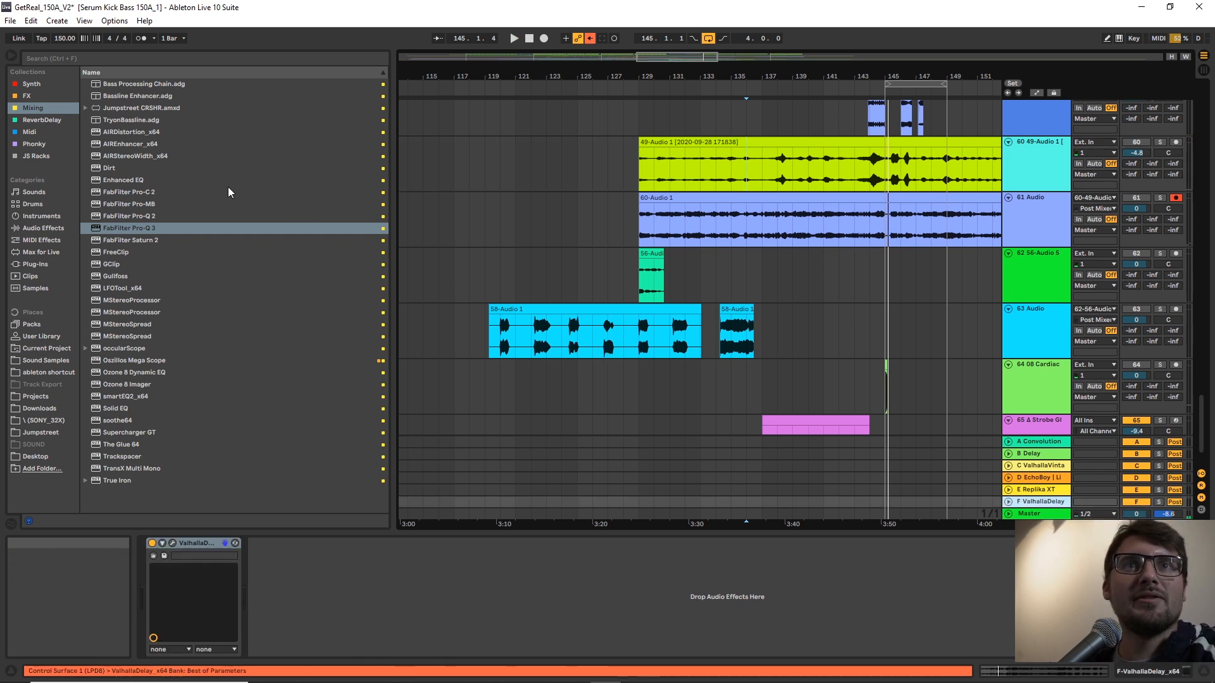
{"action": "key", "text": "ctrl+alt+t"}
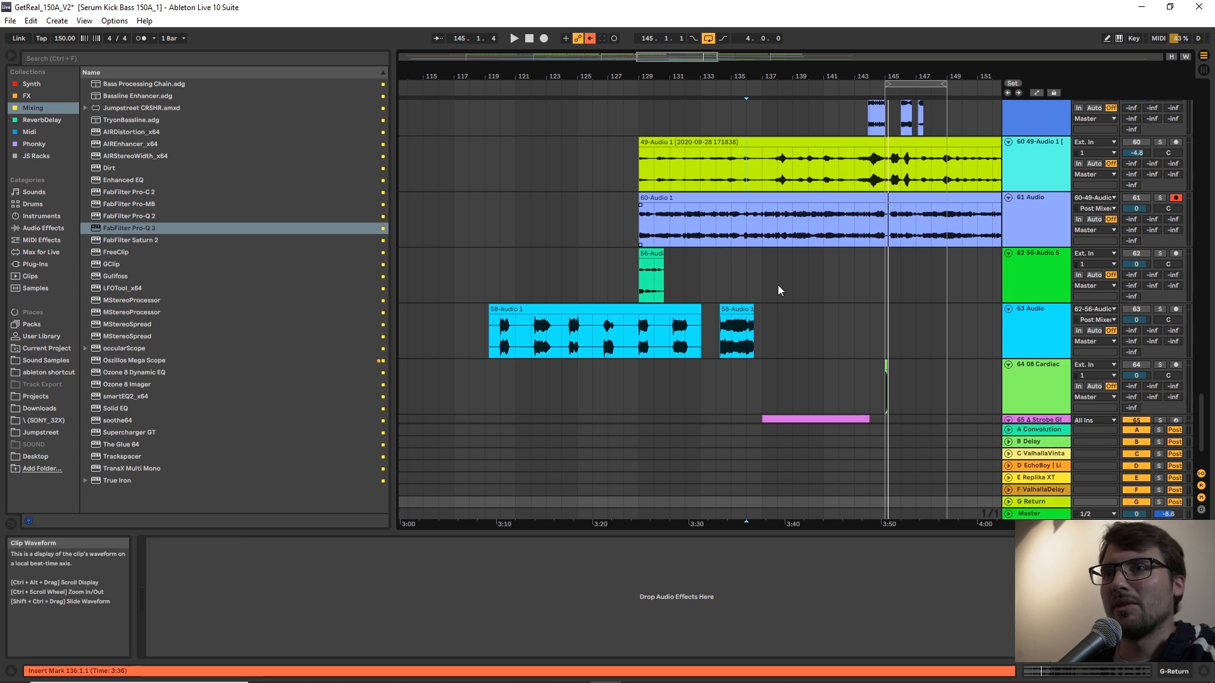
{"action": "left_click", "coordinate": [1009, 503]}
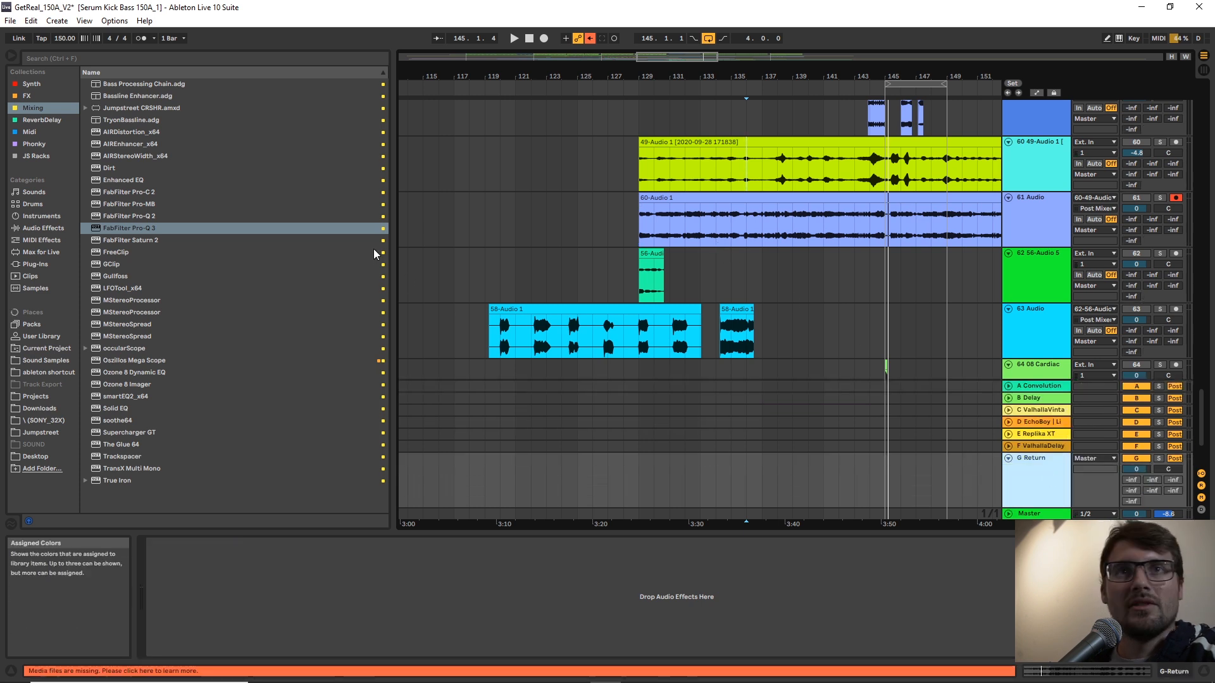
{"action": "left_click", "coordinate": [18, 159]}
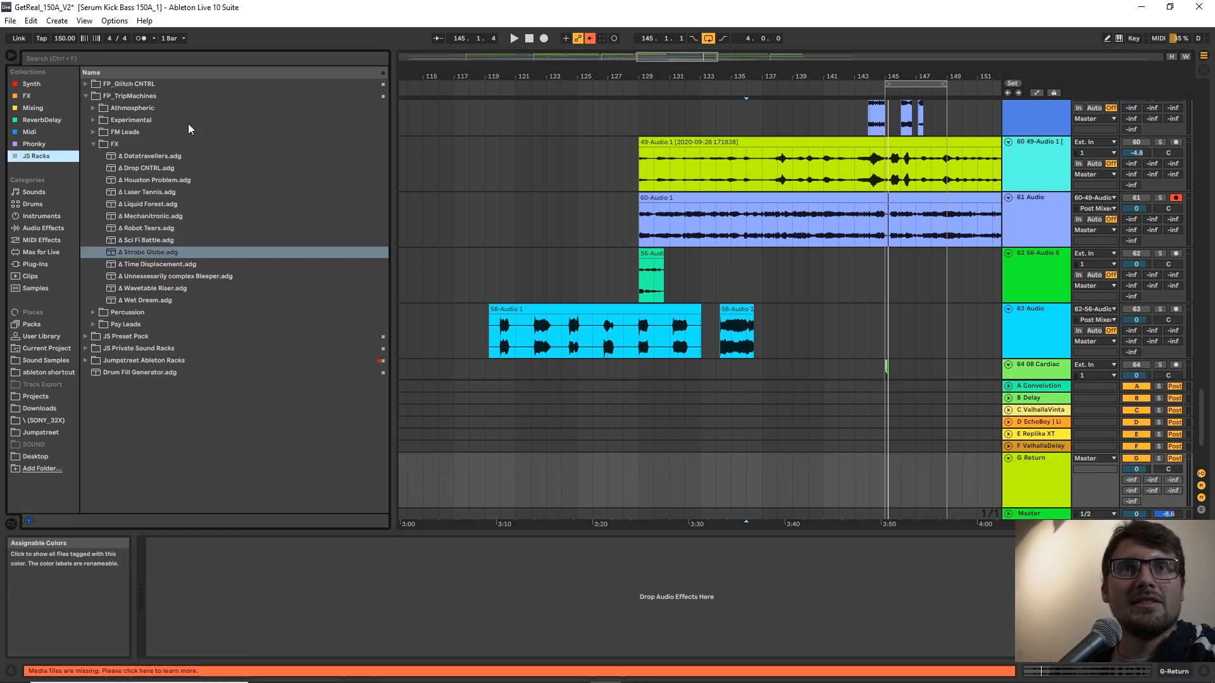
{"action": "left_click", "coordinate": [86, 96]}
{"action": "left_click", "coordinate": [86, 84]}
{"action": "left_click", "coordinate": [146, 96]}
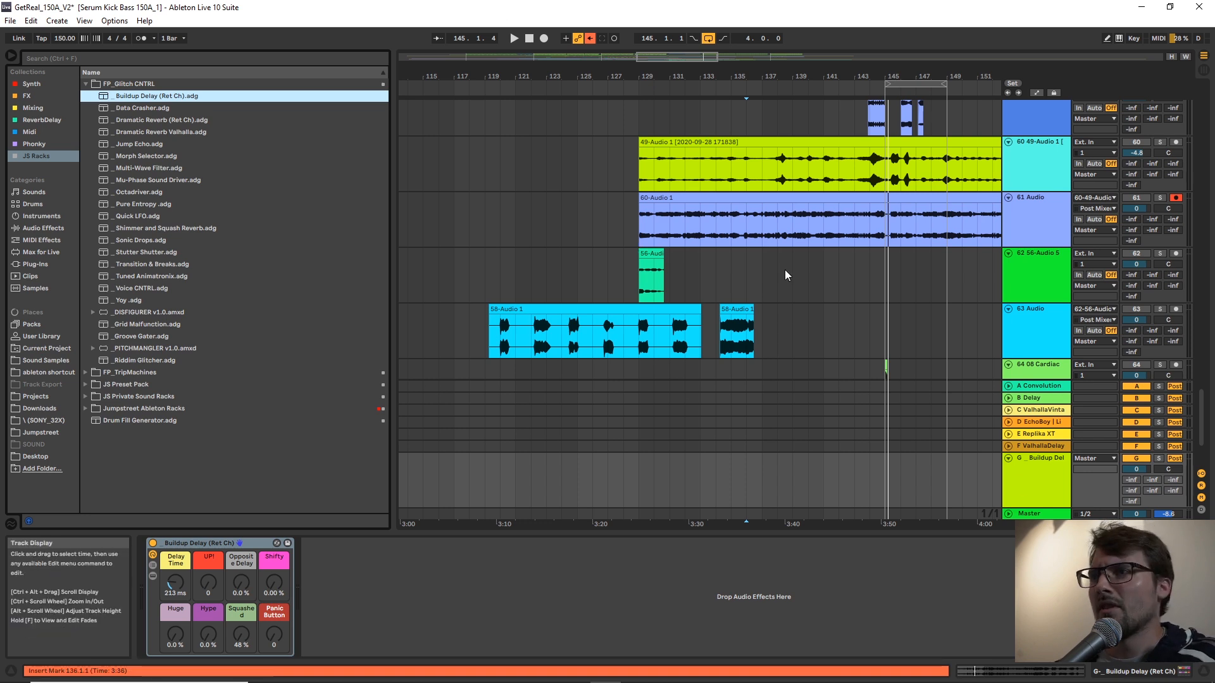
Set the arrangement's fixed grid to 1/8 around the section leading up to bar 145.
{"action": "left_click_drag", "start_coordinate": [873, 76], "coordinate": [830, 119]}
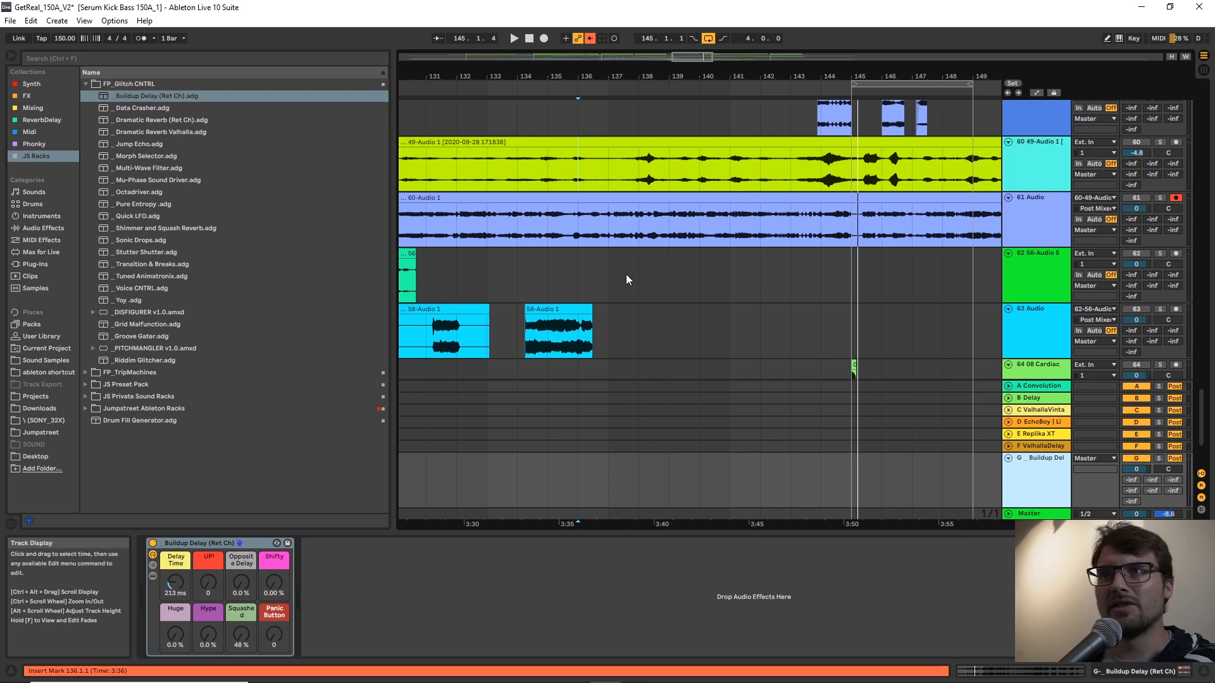
{"action": "scroll", "coordinate": [629, 277], "scroll_direction": "up", "scroll_amount": 3}
{"action": "scroll", "coordinate": [675, 276], "scroll_direction": "up", "scroll_amount": 2}
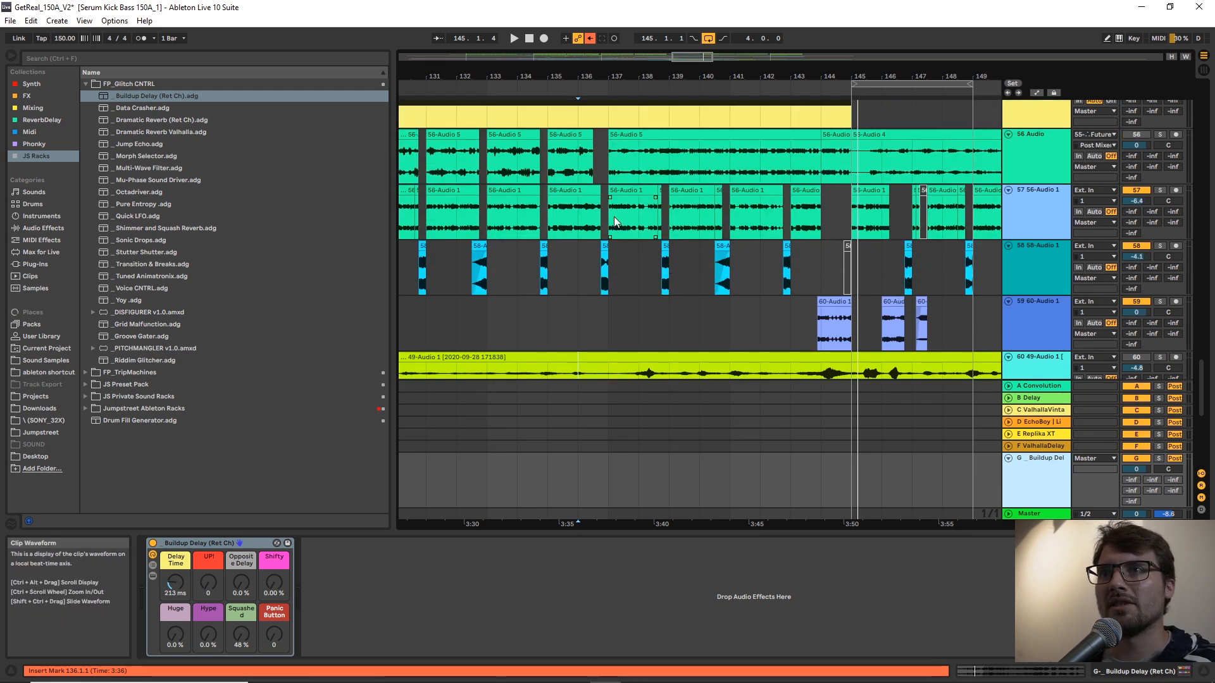
{"action": "right_click", "coordinate": [701, 311]}
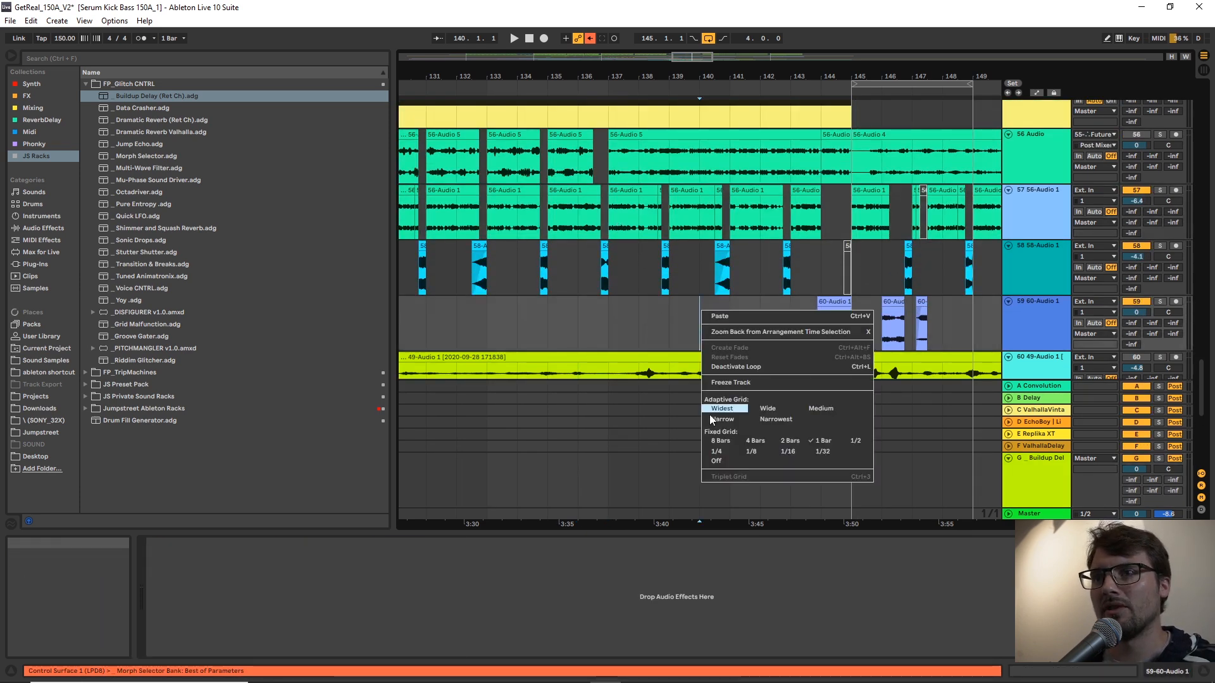
{"action": "left_click", "coordinate": [752, 451]}
{"action": "left_click_drag", "start_coordinate": [617, 70], "coordinate": [617, 87]}
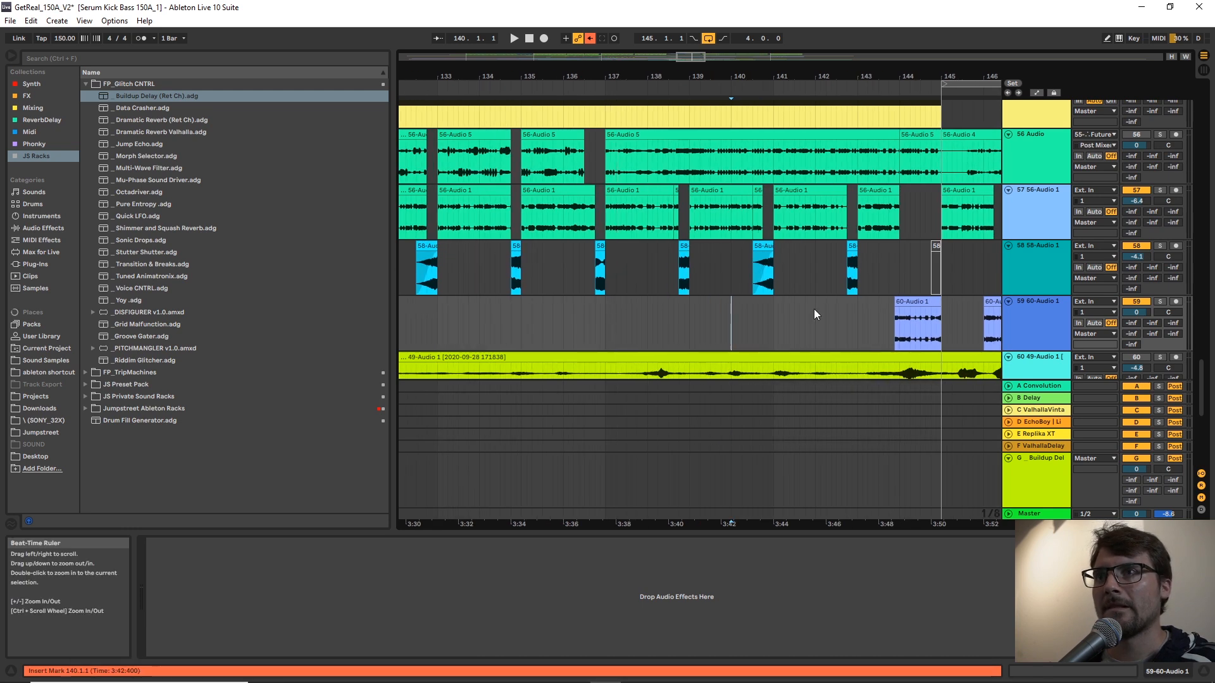
Play the arrangement from bar 141 to hear the 56-Audio 1 clips on track 57.
{"action": "left_click", "coordinate": [750, 231]}
{"action": "key", "text": "space"}
{"action": "left_click", "coordinate": [772, 222]}
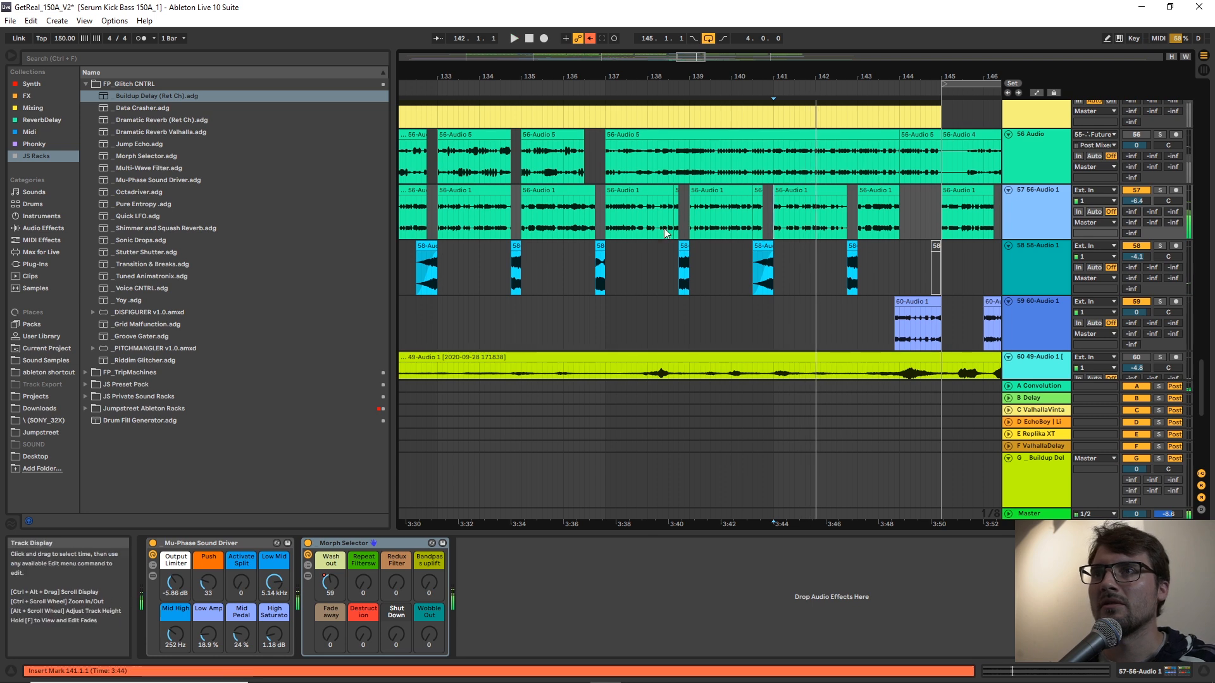
{"action": "key", "text": "space"}
Solo track 57 and play its 56-Audio 1 clip from bar 137.
{"action": "left_click", "coordinate": [602, 73]}
{"action": "left_click_drag", "start_coordinate": [605, 73], "coordinate": [605, 209]}
{"action": "left_click", "coordinate": [610, 219]}
{"action": "key", "text": "space"}
{"action": "key", "text": "space"}
{"action": "key", "text": "space"}
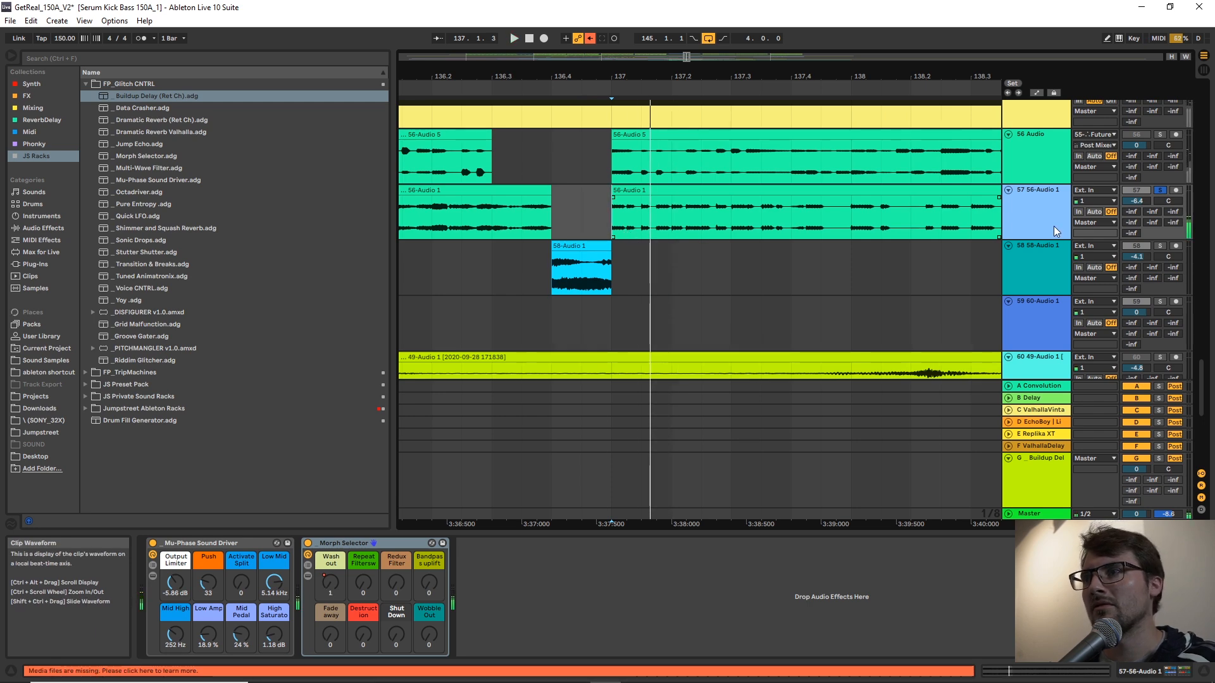
Set the fixed grid to 1/16 and draw a short 0.0 dB spike in track 57's Buildup Delay send automation at bar 137.
{"action": "key", "text": "a"}
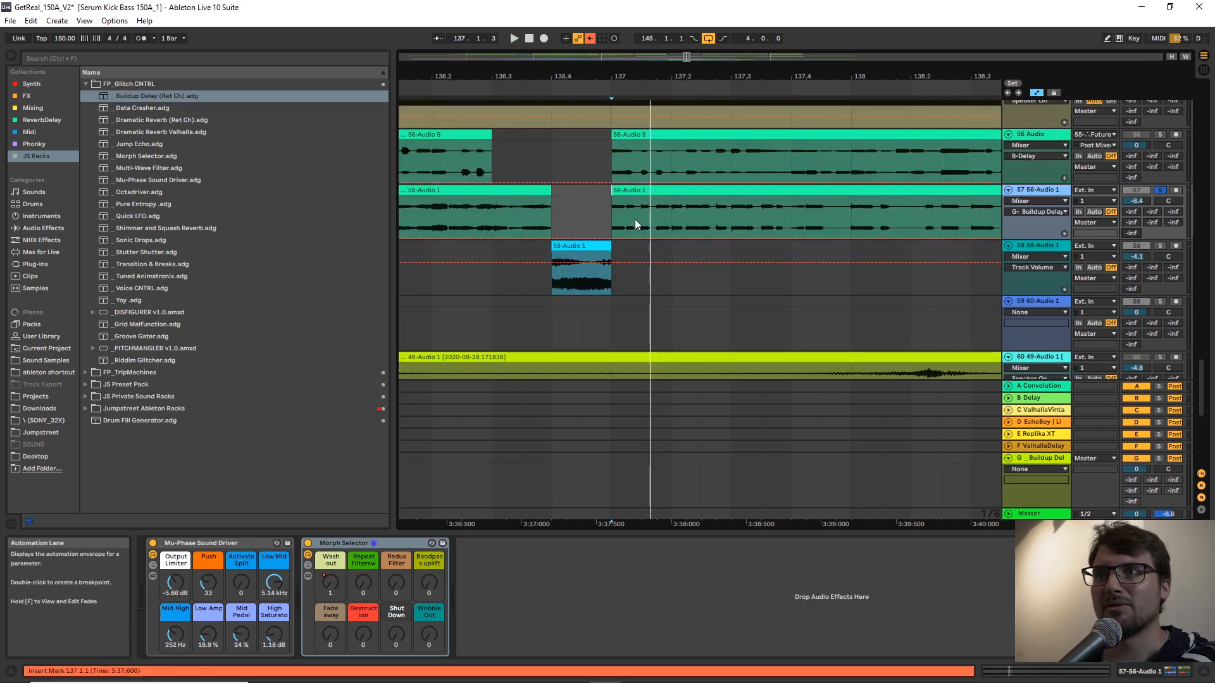
{"action": "right_click", "coordinate": [635, 221]}
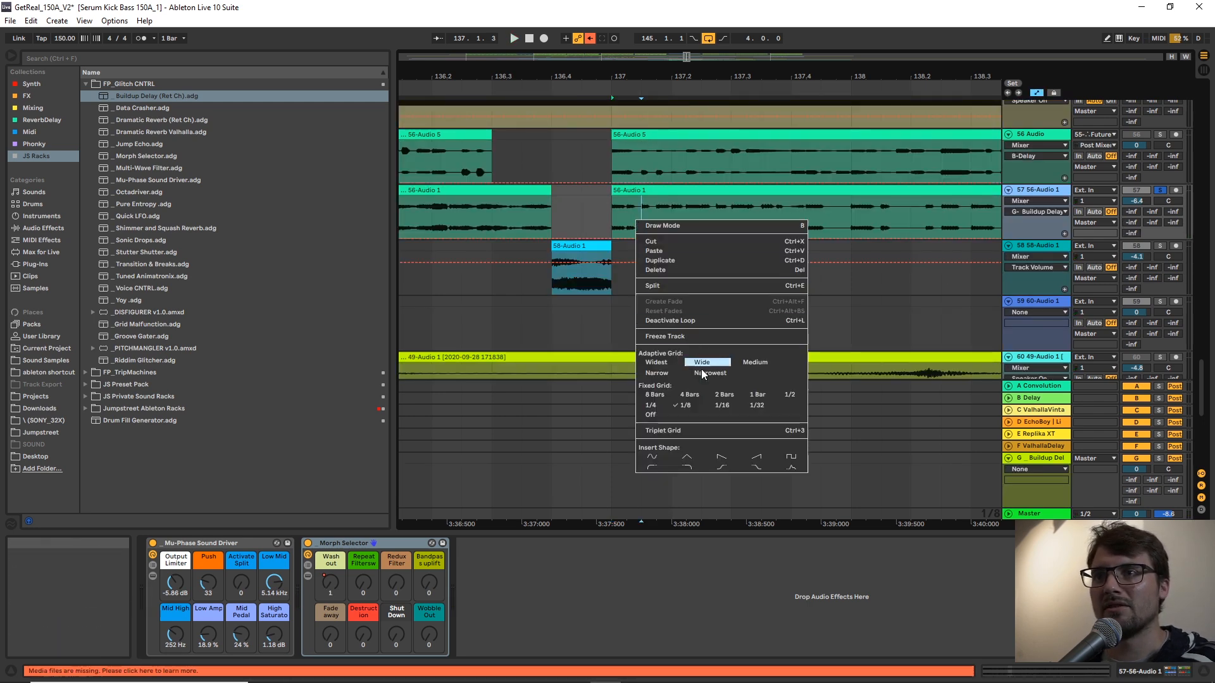
{"action": "left_click", "coordinate": [725, 405]}
{"action": "key", "text": "b"}
{"action": "left_click", "coordinate": [621, 203]}
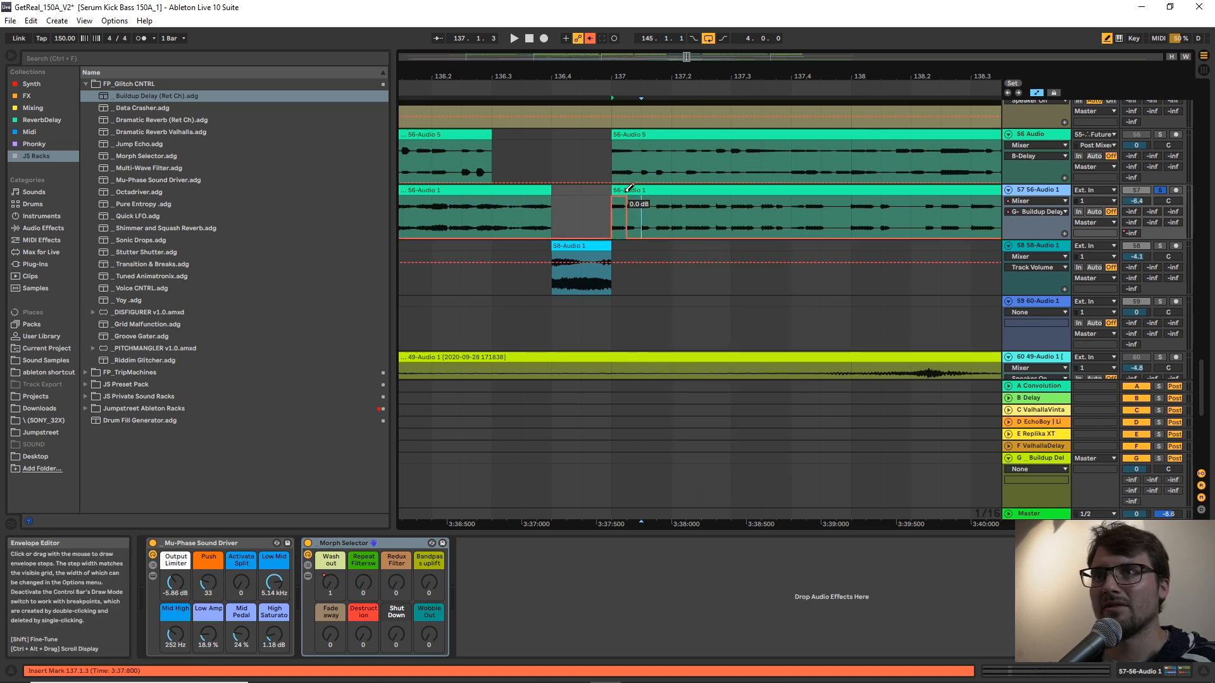
{"action": "key", "text": "a"}
{"action": "key", "text": "a"}
{"action": "key", "text": "b"}
{"action": "left_click", "coordinate": [597, 213]}
Play the delay throw from bar 137, select the Buildup Delay return, and test its Panic Button macro.
{"action": "left_click_drag", "start_coordinate": [698, 77], "coordinate": [558, 16]}
{"action": "key", "text": "space"}
{"action": "key", "text": "space"}
{"action": "left_click", "coordinate": [1049, 458]}
{"action": "scroll", "coordinate": [957, 373], "scroll_direction": "down", "scroll_amount": 3}
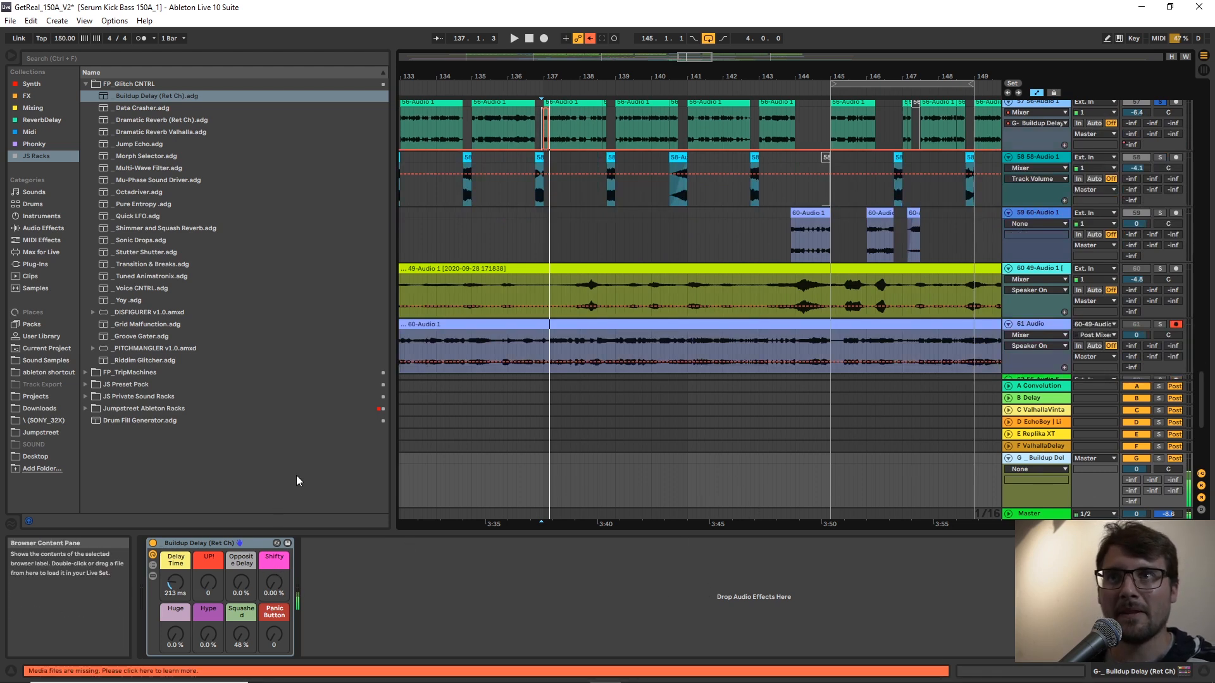
{"action": "left_click_drag", "start_coordinate": [264, 644], "coordinate": [264, 569]}
{"action": "left_click_drag", "start_coordinate": [279, 635], "coordinate": [279, 681]}
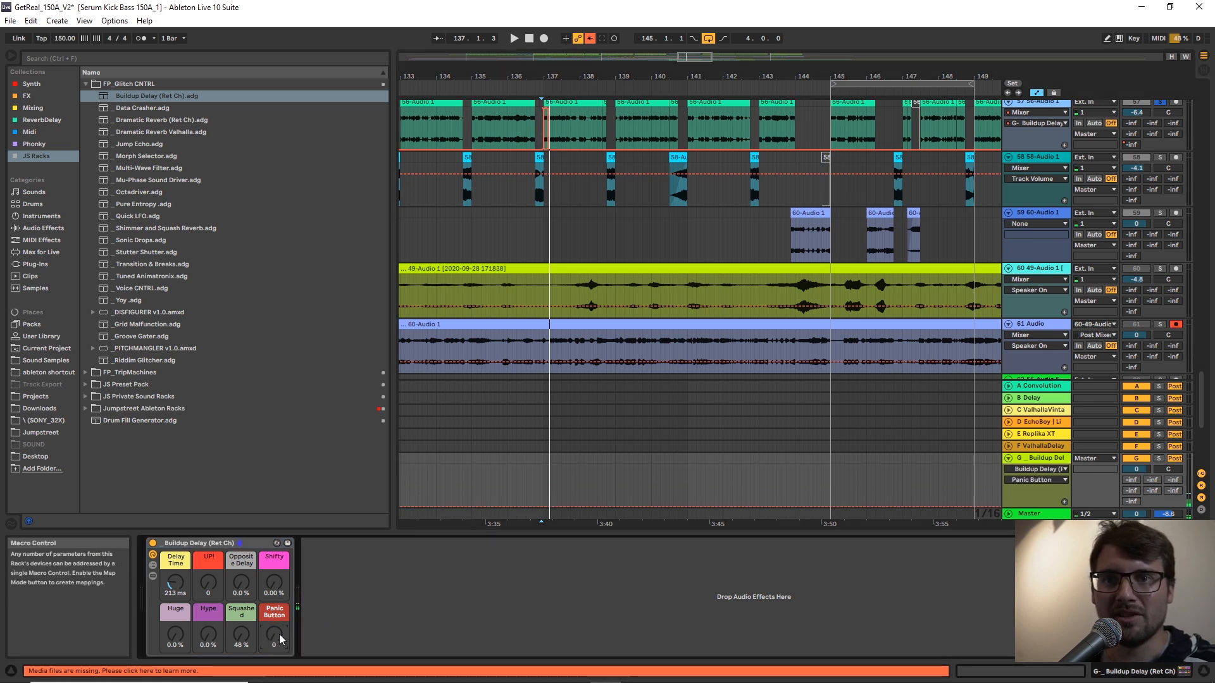
Automate the Buildup Delay rack's Delay Time to fall from 213 ms at bar 137 to about 32 ms at bar 145.
{"action": "left_click", "coordinate": [173, 583]}
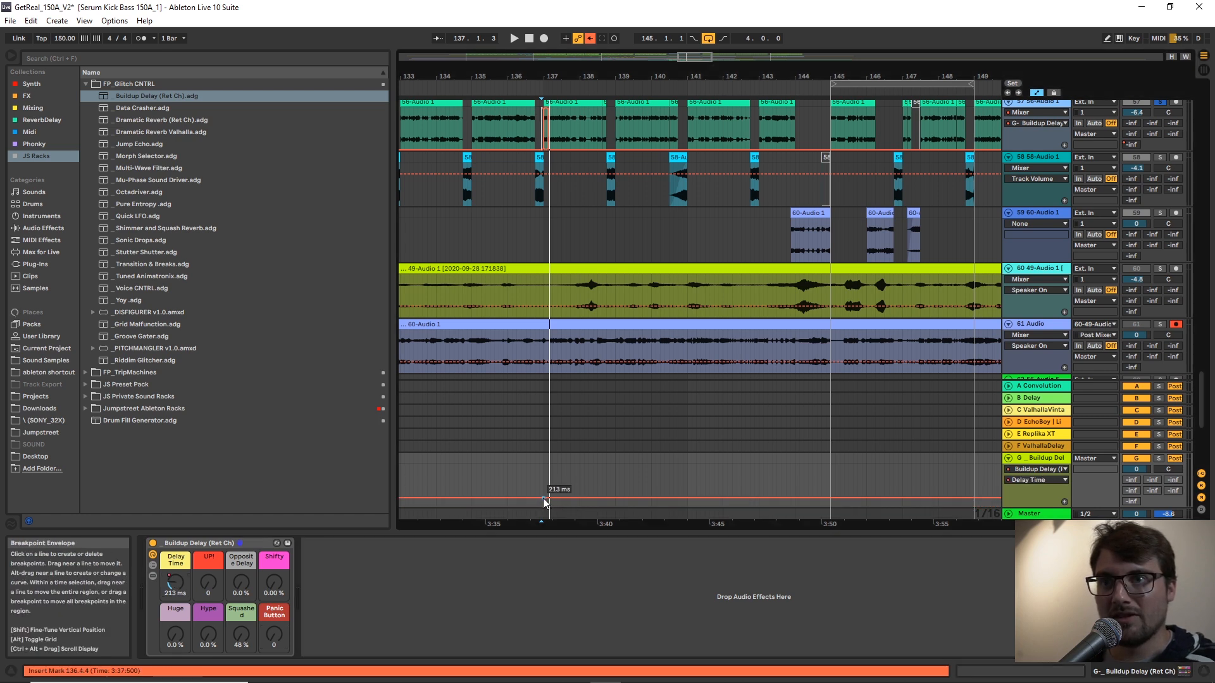
{"action": "left_click", "coordinate": [829, 497]}
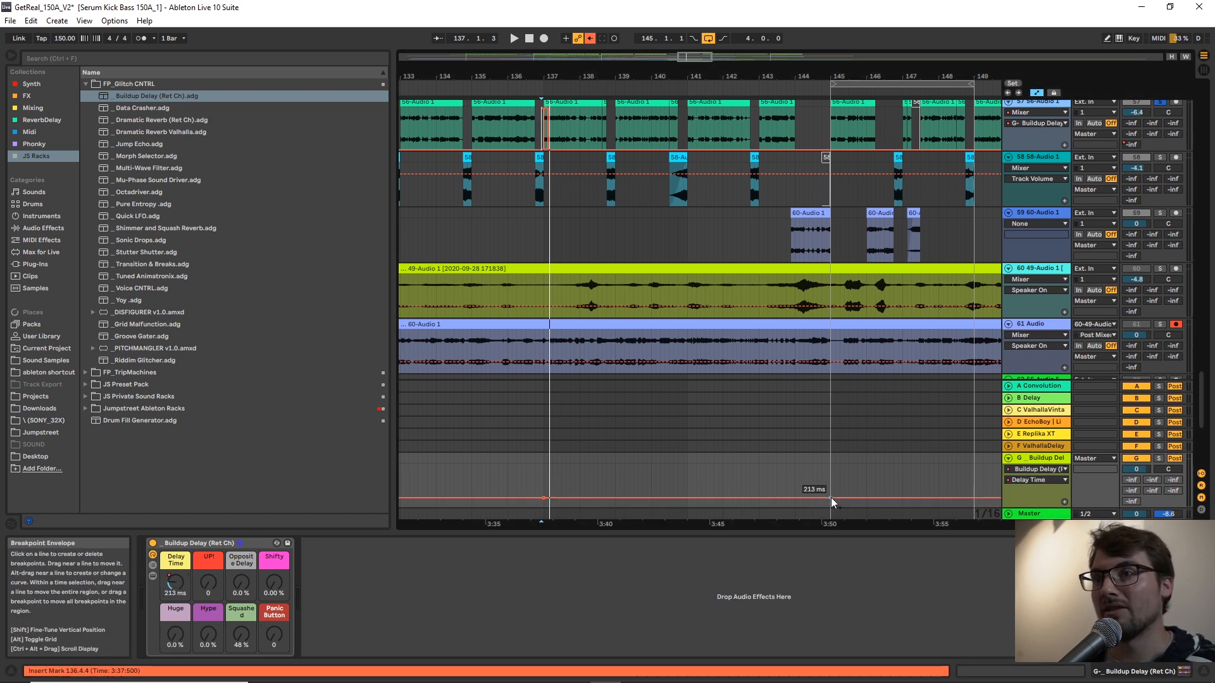
{"action": "left_click_drag", "start_coordinate": [831, 498], "coordinate": [830, 505]}
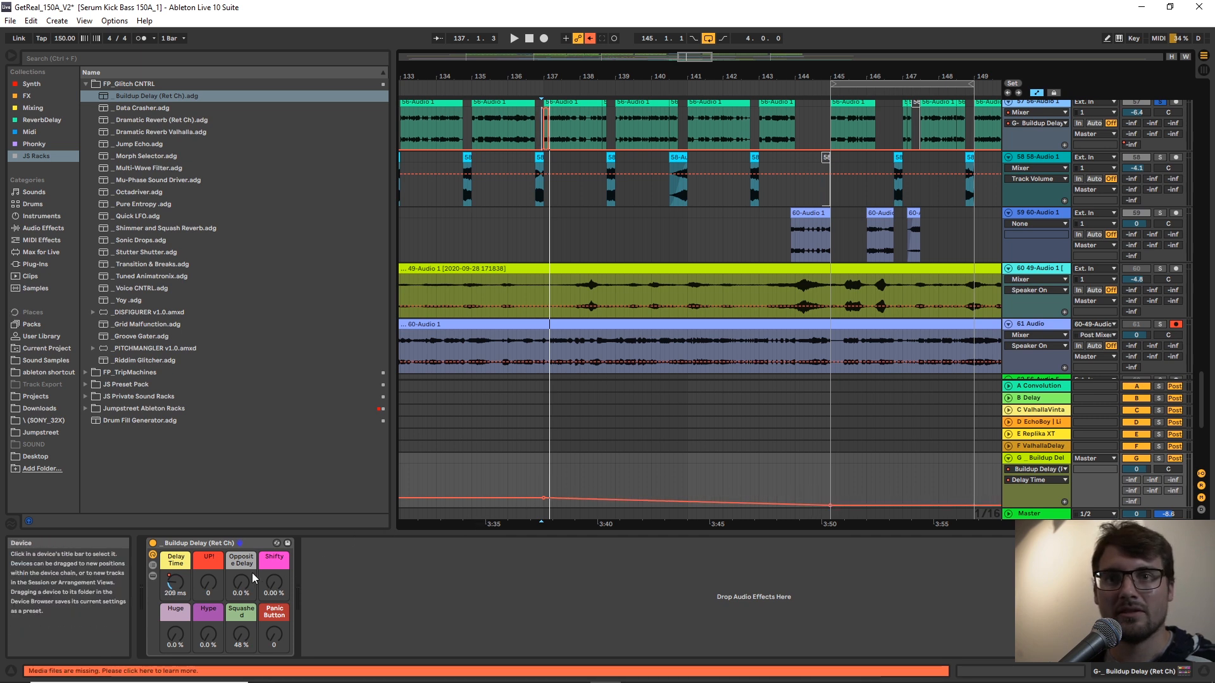
Automate the rack's UP! macro to rise steadily from 0 at bar 137 to about 83 at bar 145.
{"action": "left_click", "coordinate": [209, 583]}
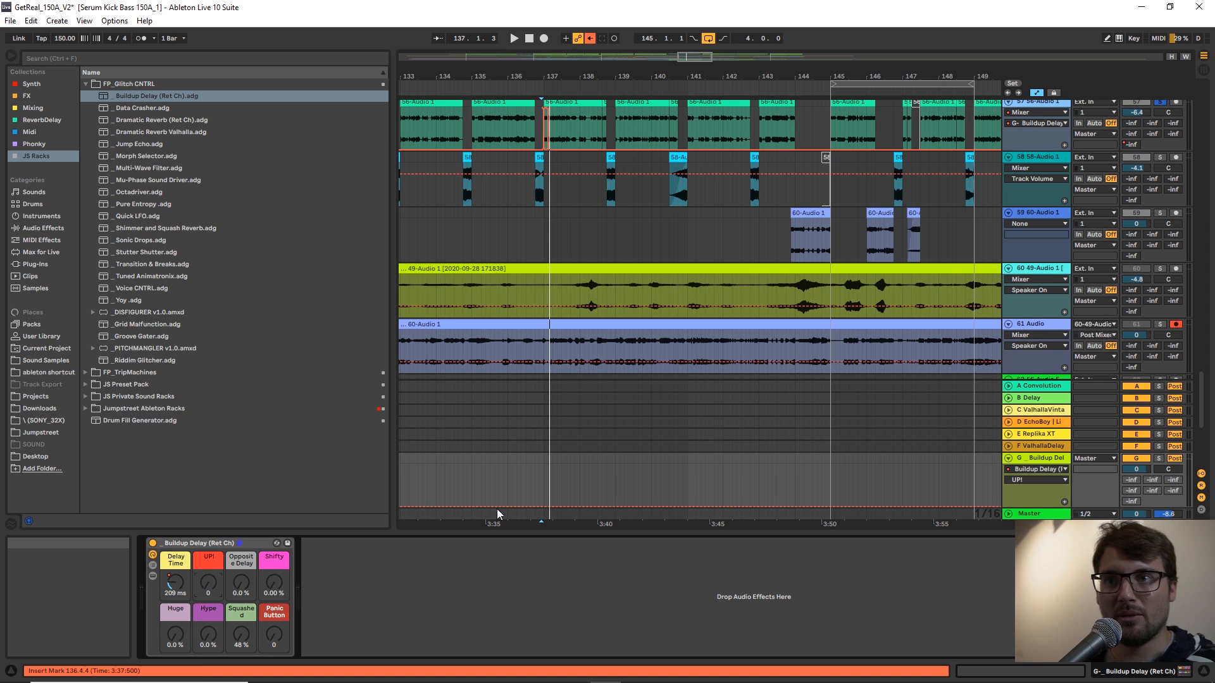
{"action": "left_click", "coordinate": [548, 506]}
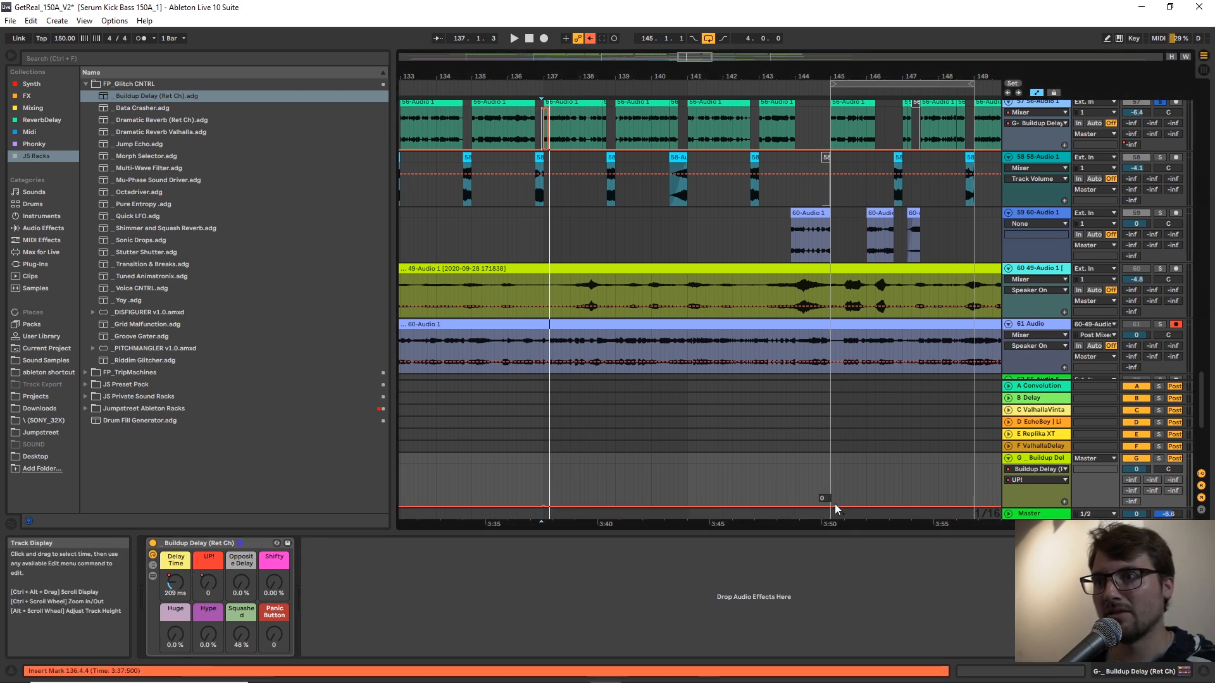
{"action": "left_click_drag", "start_coordinate": [831, 506], "coordinate": [831, 479]}
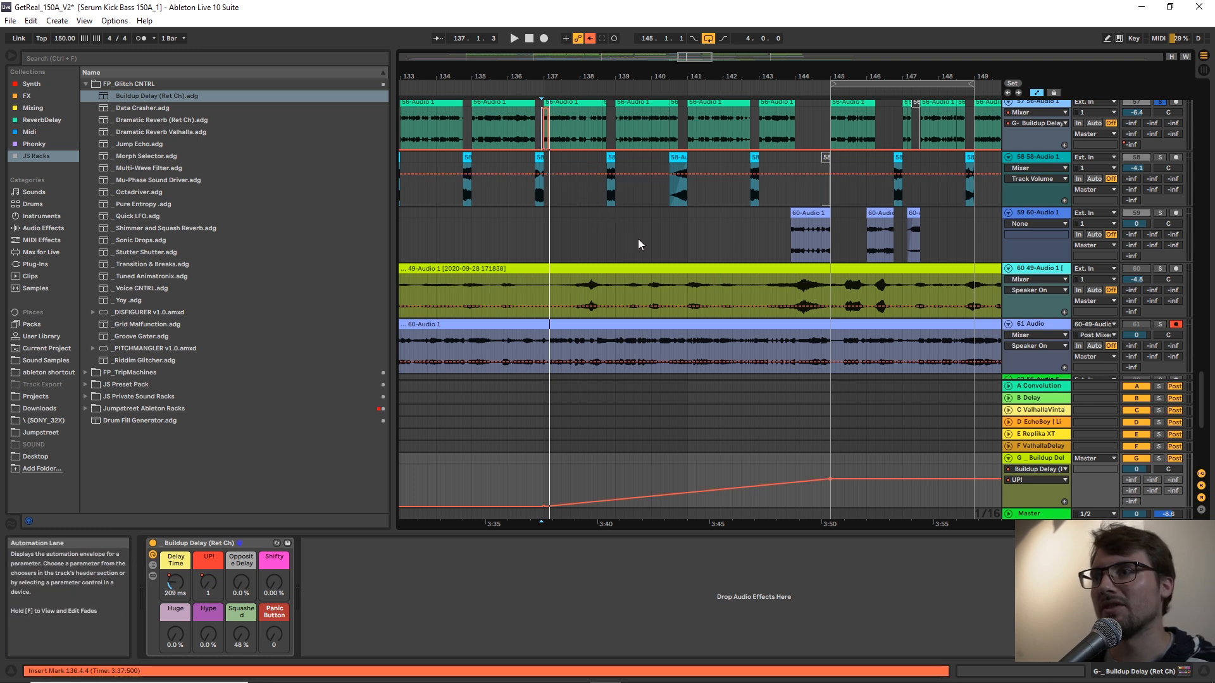
During playback, set the Buildup Delay rack's Hype macro to 6.3 % and Squashed to 79 %.
{"action": "key", "text": "space"}
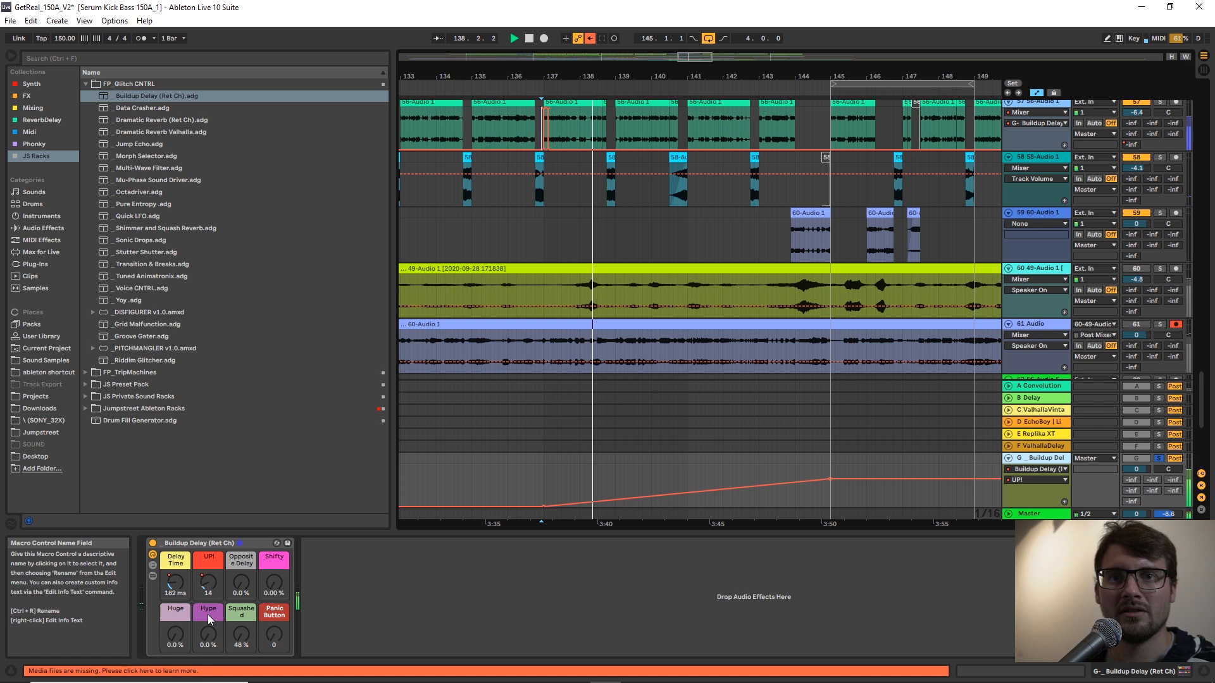
{"action": "left_click_drag", "start_coordinate": [209, 633], "coordinate": [209, 629]}
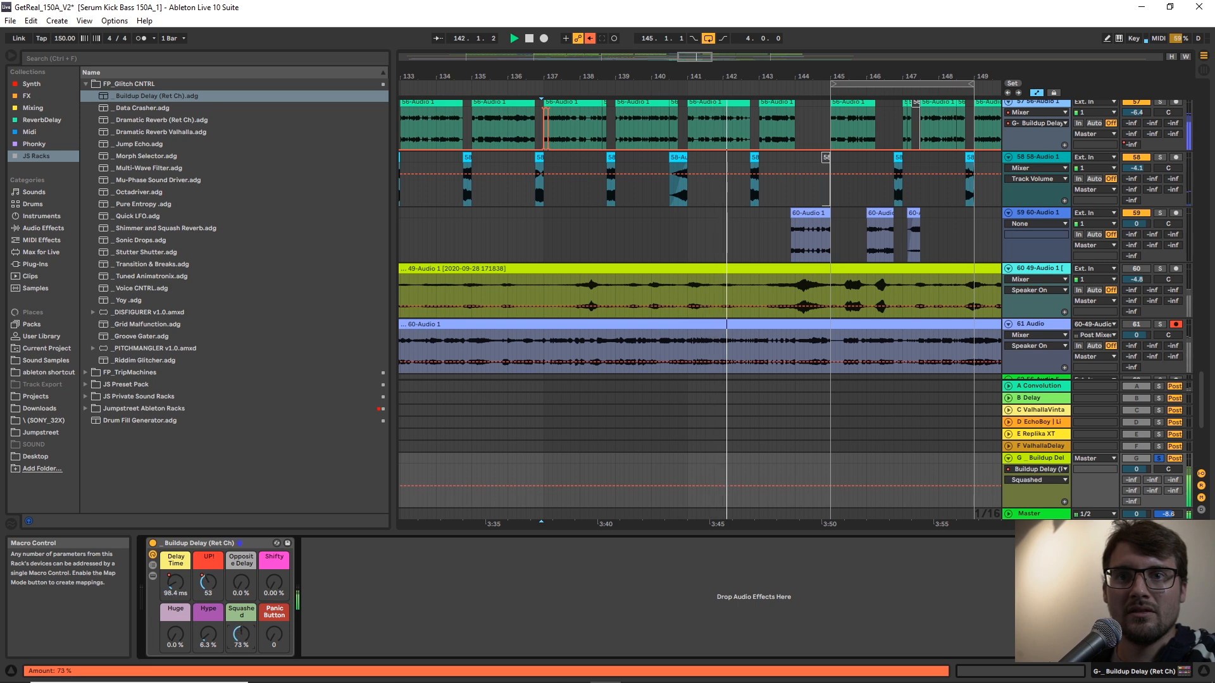
{"action": "left_click_drag", "start_coordinate": [242, 634], "coordinate": [241, 632]}
Draw the Panic Button automation up to 127 for about the last half bar before bar 145, and stop playback.
{"action": "key", "text": "b"}
{"action": "mouse_move", "coordinate": [827, 475]}
{"action": "left_mouse_down"}
{"action": "mouse_move", "coordinate": [824, 436]}
{"action": "mouse_move", "coordinate": [813, 449]}
{"action": "left_mouse_up"}
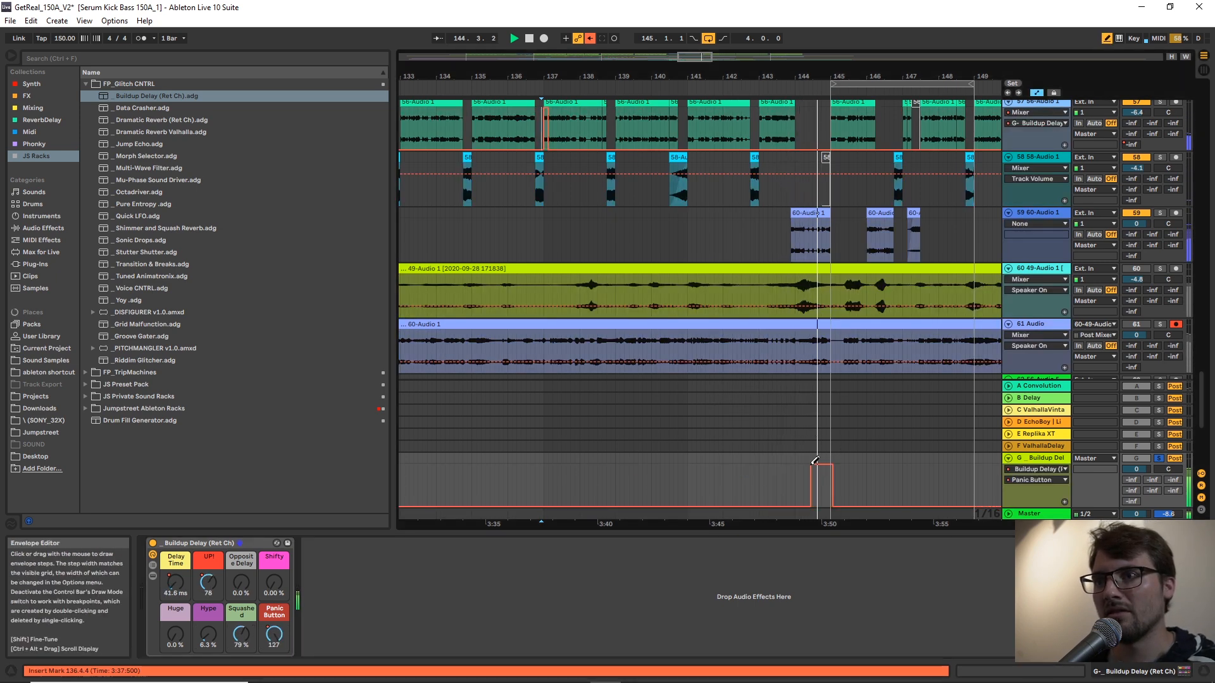
{"action": "key", "text": "a"}
{"action": "key", "text": "space"}
{"action": "key", "text": "a"}
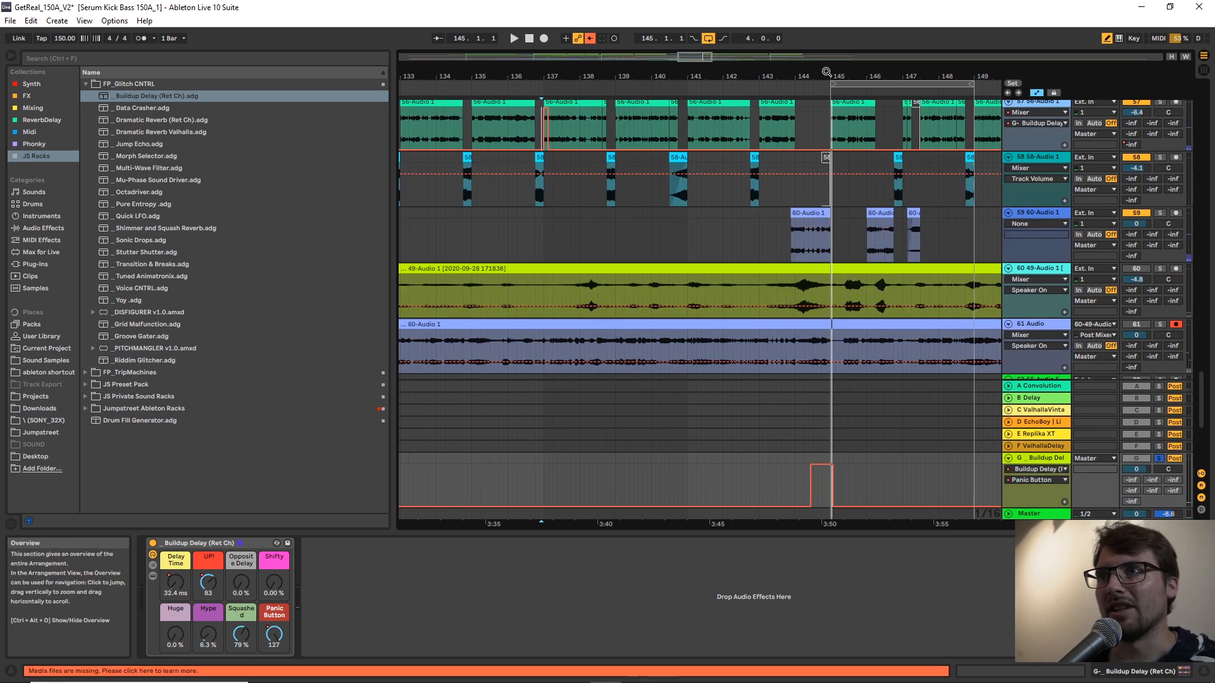
Set the arrangement's fixed grid to 1 Bar and hide the automation lanes.
{"action": "key", "text": "plus"}
{"action": "right_click", "coordinate": [835, 479]}
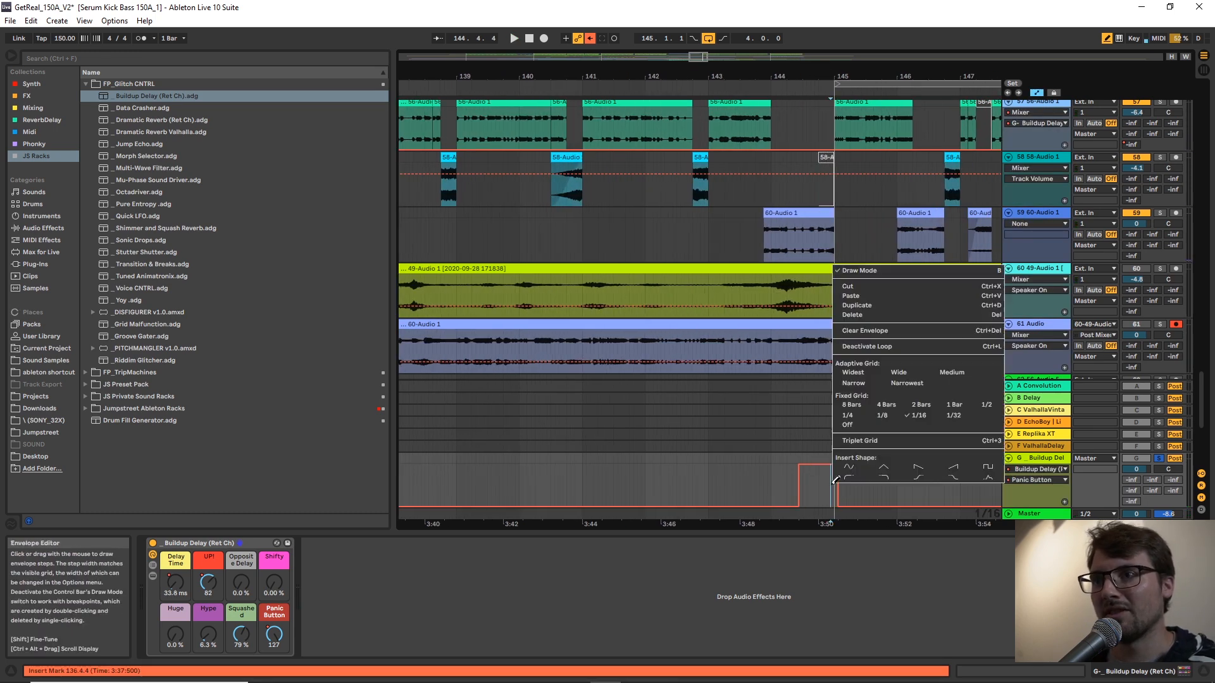
{"action": "left_click", "coordinate": [954, 405]}
{"action": "key", "text": "a"}
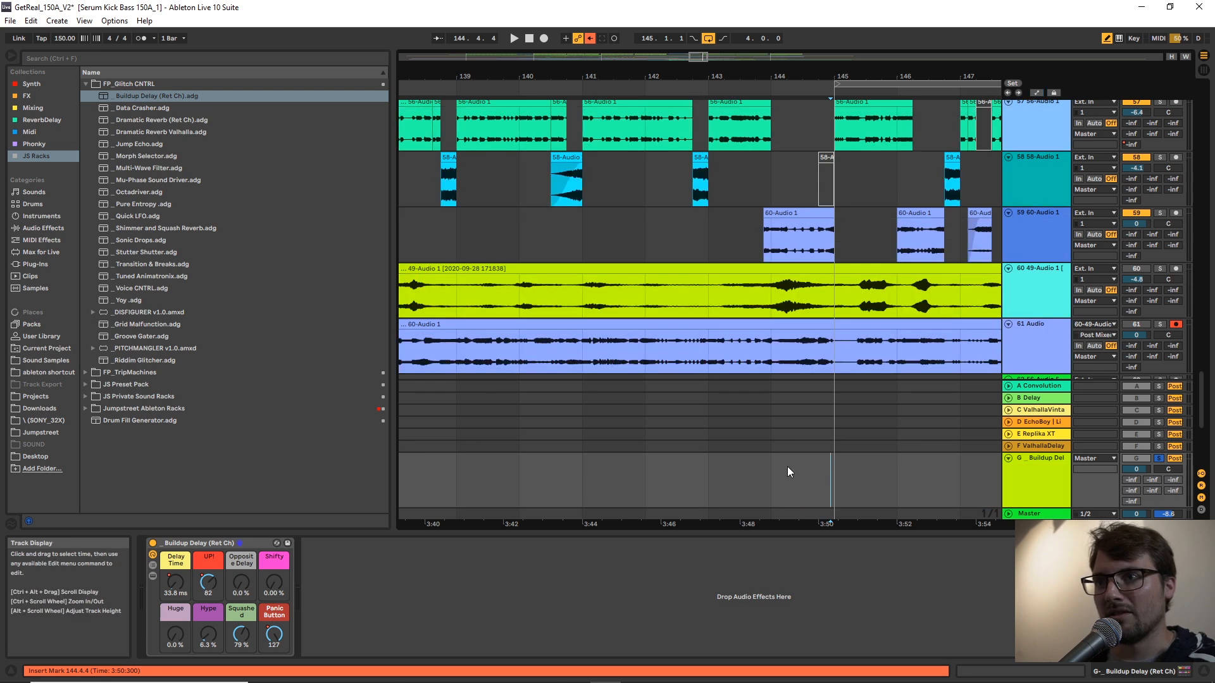
During playback, set the Buildup Delay rack's Hype to 13 %, Huge to 31 % and Shifty to 24.4 %.
{"action": "key", "text": "space"}
{"action": "left_click_drag", "start_coordinate": [693, 74], "coordinate": [734, 53]}
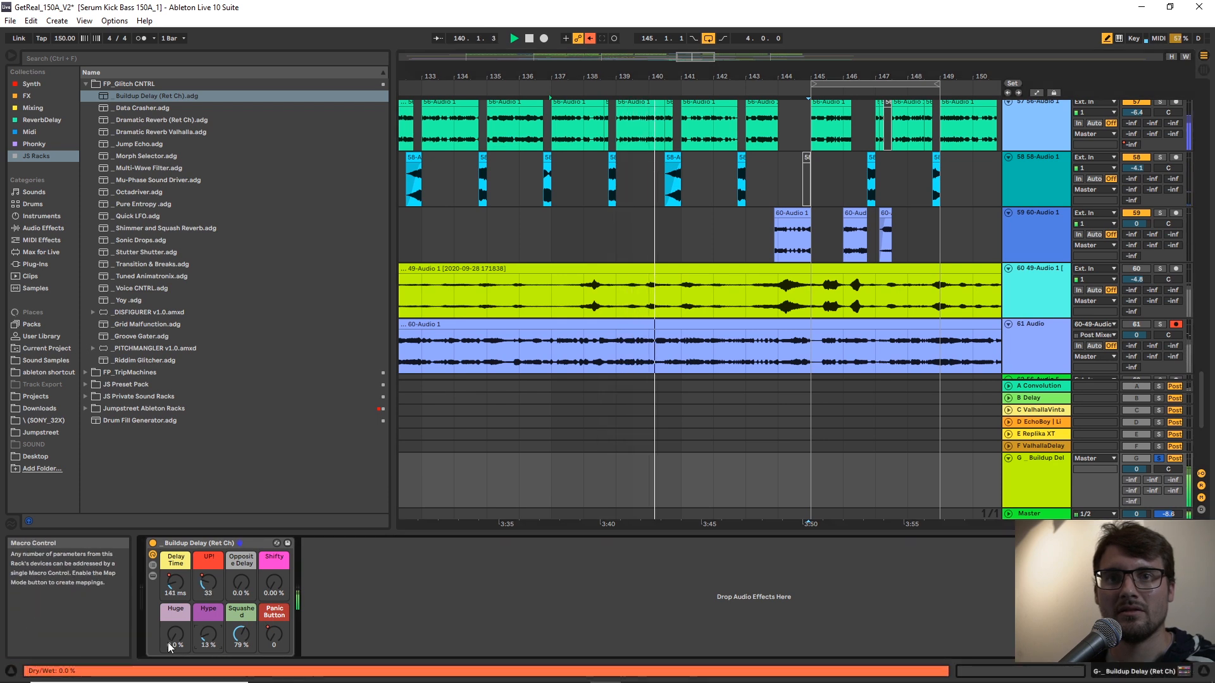
{"action": "left_click_drag", "start_coordinate": [273, 582], "coordinate": [273, 551]}
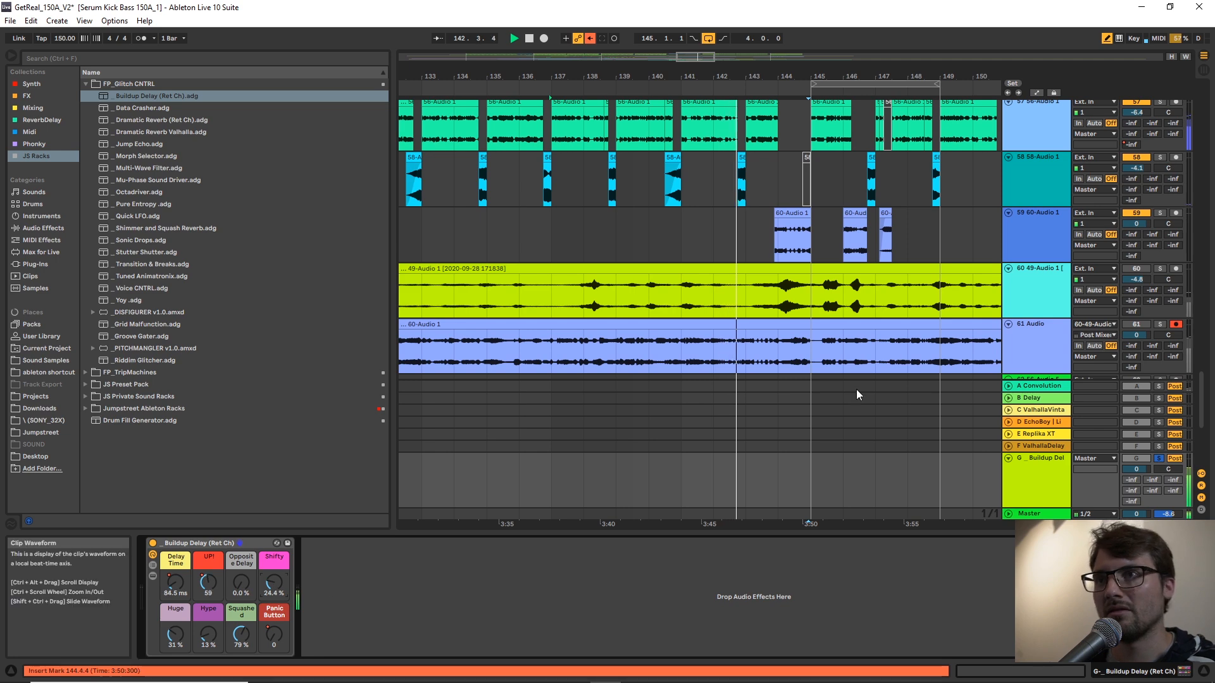
Unsolo the Buildup Delay return and lower its volume to -3.8 dB while playing the full mix.
{"action": "left_click", "coordinate": [1158, 458]}
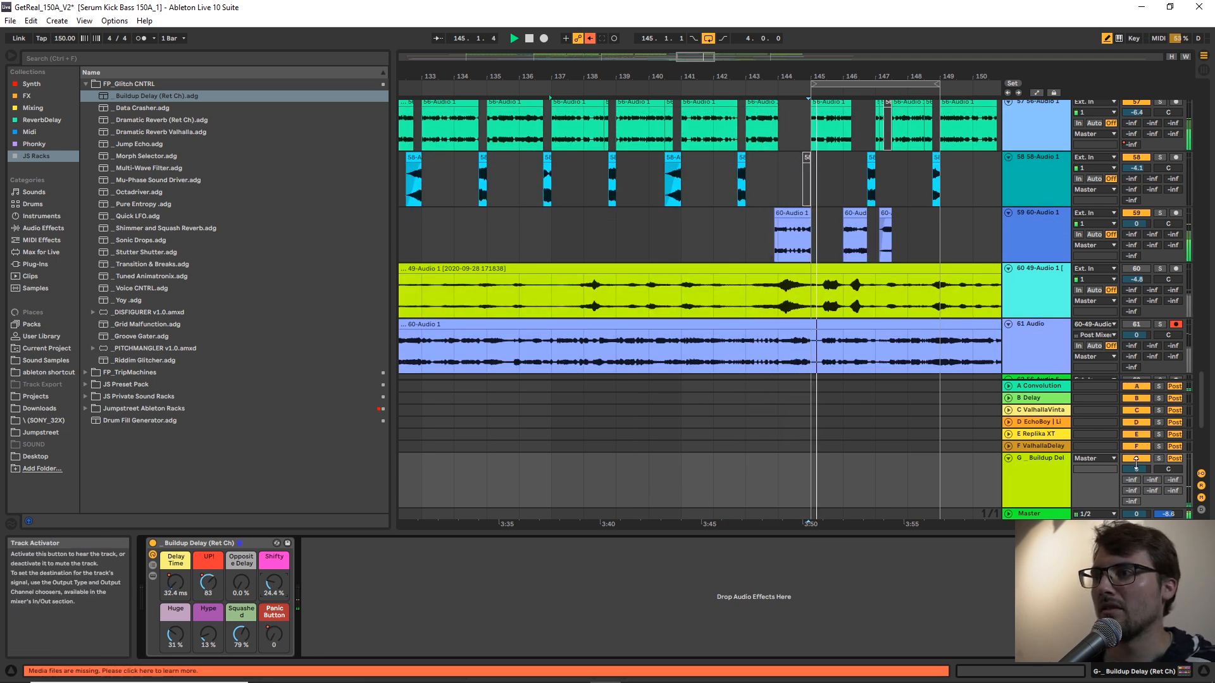
{"action": "left_click_drag", "start_coordinate": [1137, 469], "coordinate": [1137, 481]}
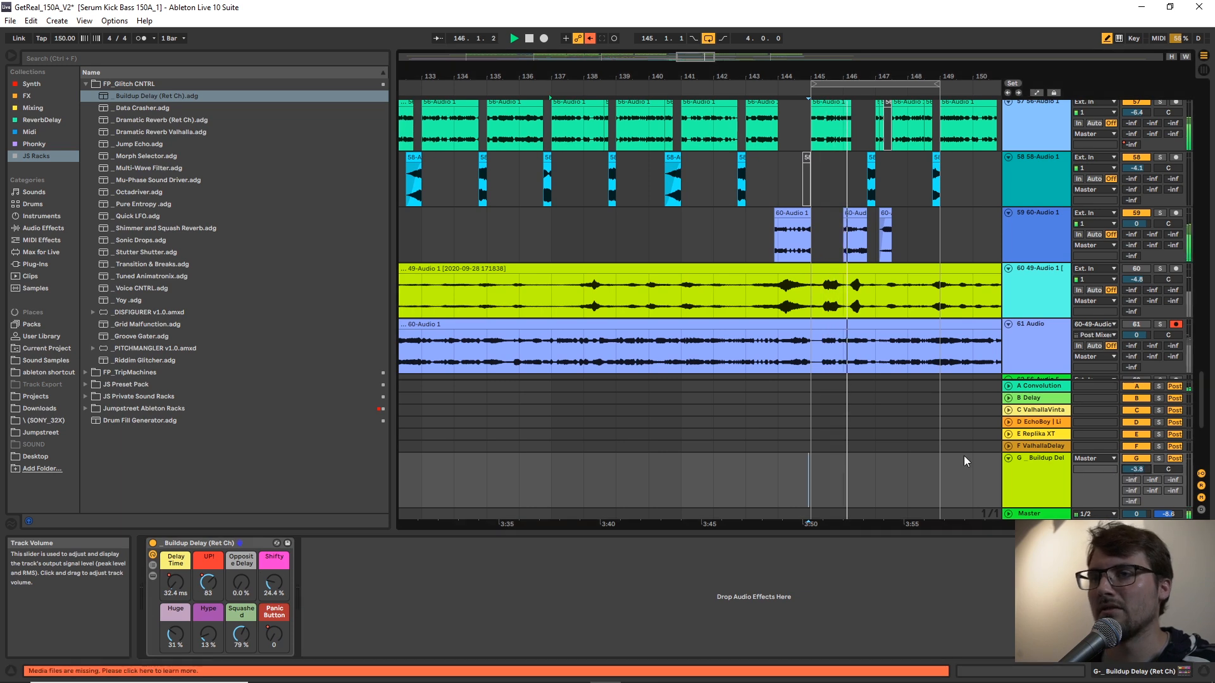
{"action": "left_click", "coordinate": [528, 223]}
{"action": "left_click", "coordinate": [1035, 463]}
{"action": "key", "text": "space"}
Add a Limiter after the Buildup Delay rack and set its ceiling to -14.4 dB during playback.
{"action": "left_click", "coordinate": [45, 229]}
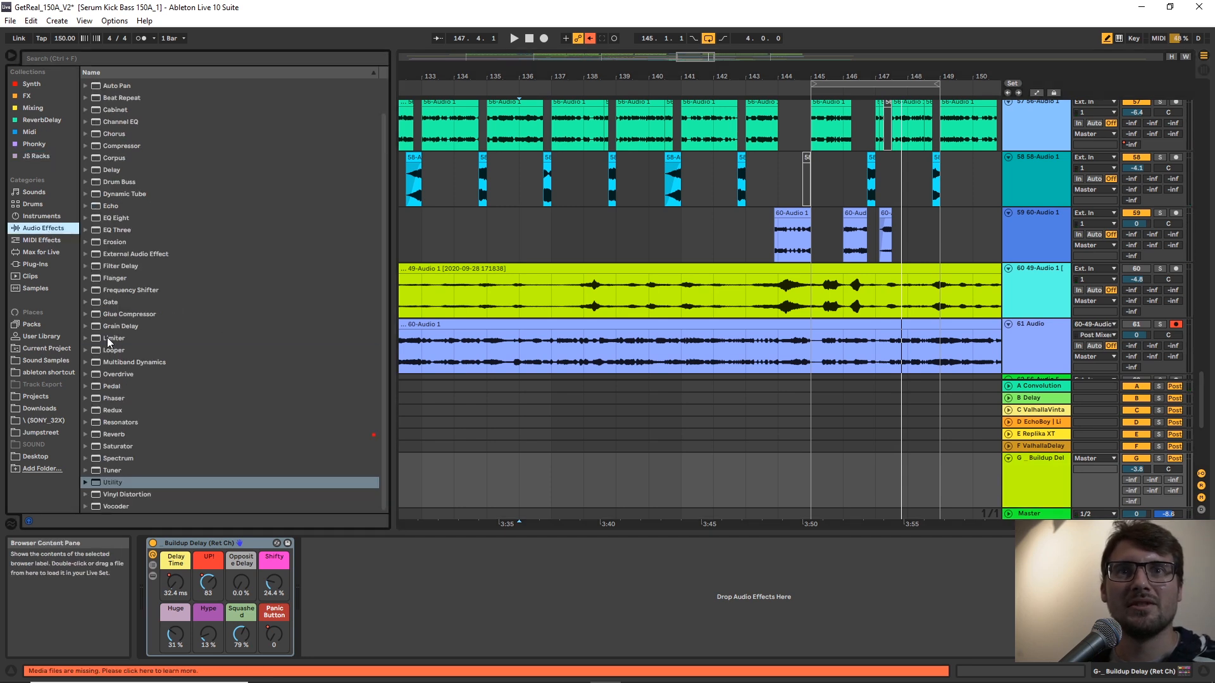
{"action": "left_click_drag", "start_coordinate": [108, 340], "coordinate": [425, 607]}
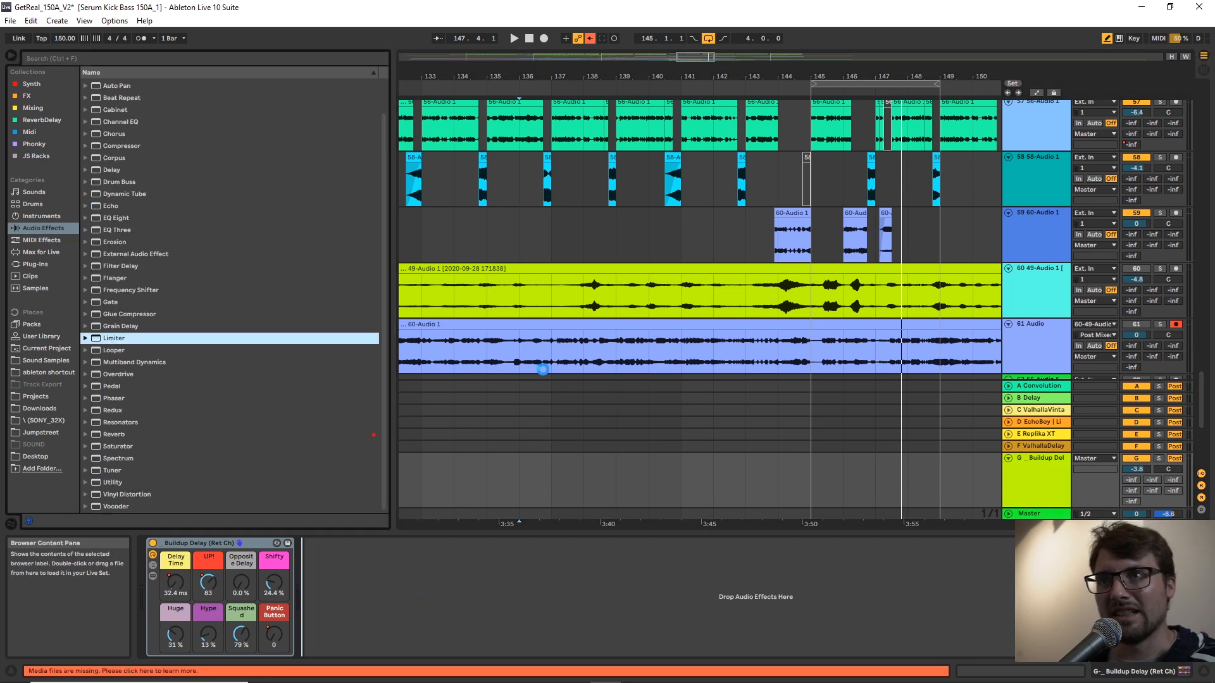
{"action": "key", "text": "space"}
{"action": "left_click_drag", "start_coordinate": [353, 564], "coordinate": [353, 611]}
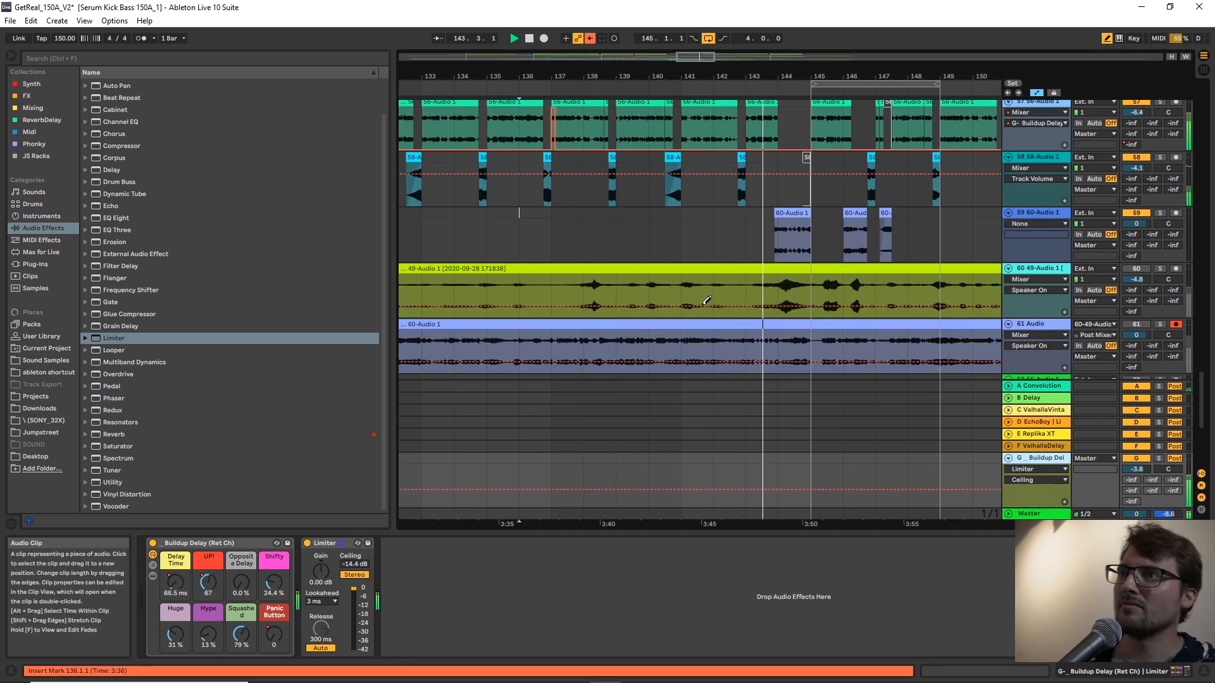
Play the arrangement from bar 128 to hear the full build-up into the drop at bar 145.
{"action": "left_click_drag", "start_coordinate": [807, 69], "coordinate": [739, 69]}
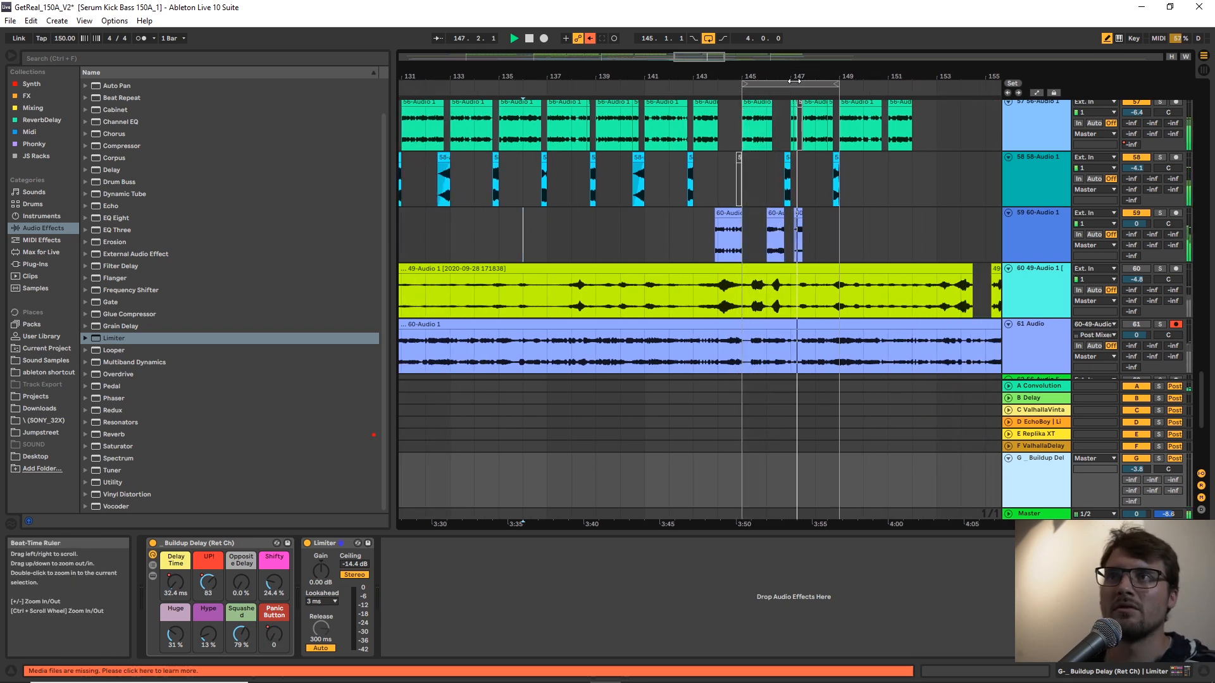
{"action": "left_click_drag", "start_coordinate": [806, 71], "coordinate": [799, 48]}
{"action": "right_click", "coordinate": [815, 236]}
{"action": "left_click", "coordinate": [936, 366]}
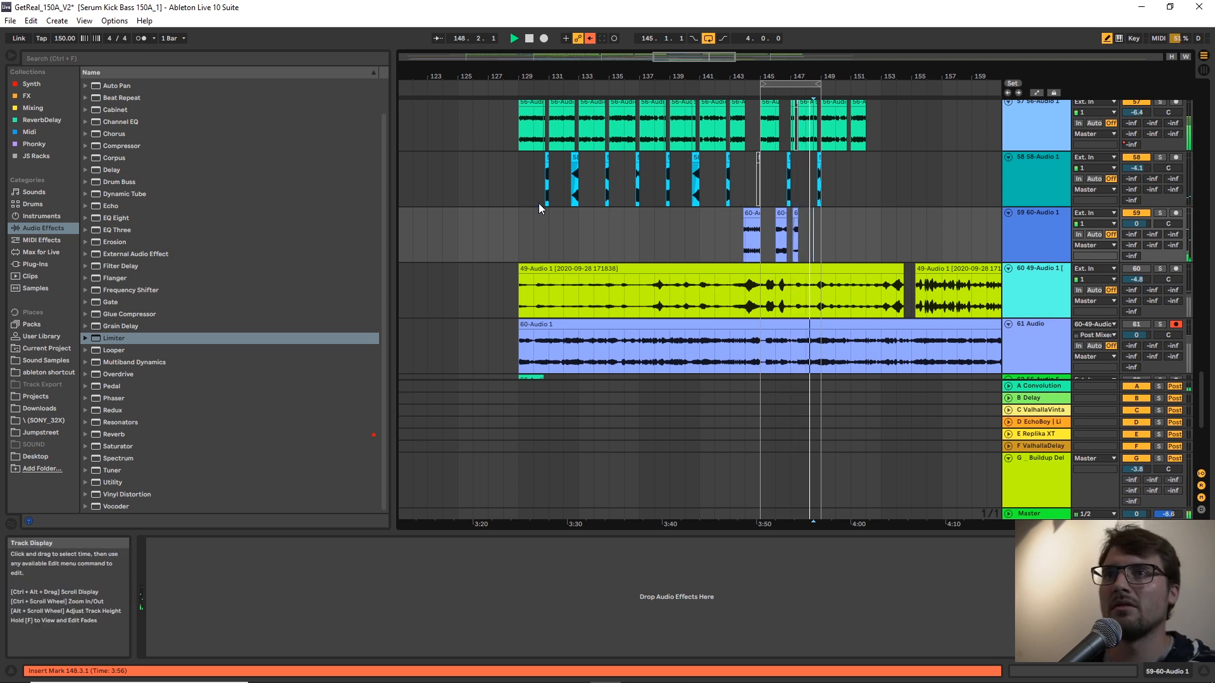
{"action": "left_click", "coordinate": [518, 226]}
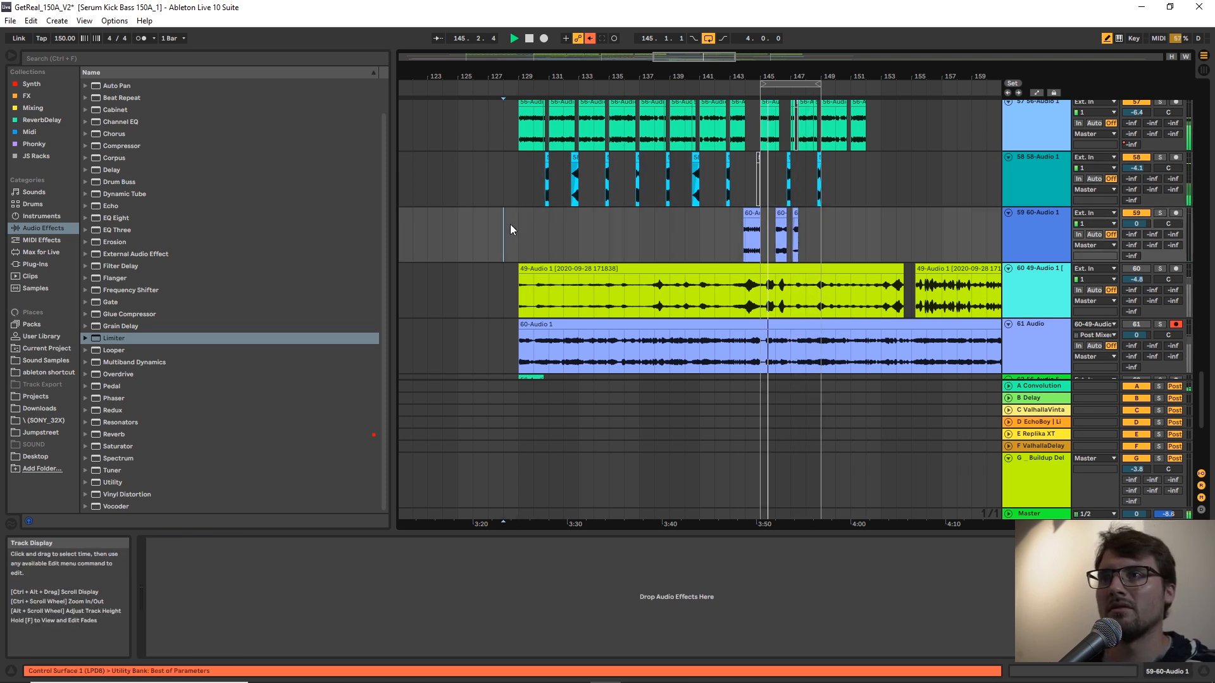
{"action": "key", "text": "space"}
{"action": "key", "text": "space"}
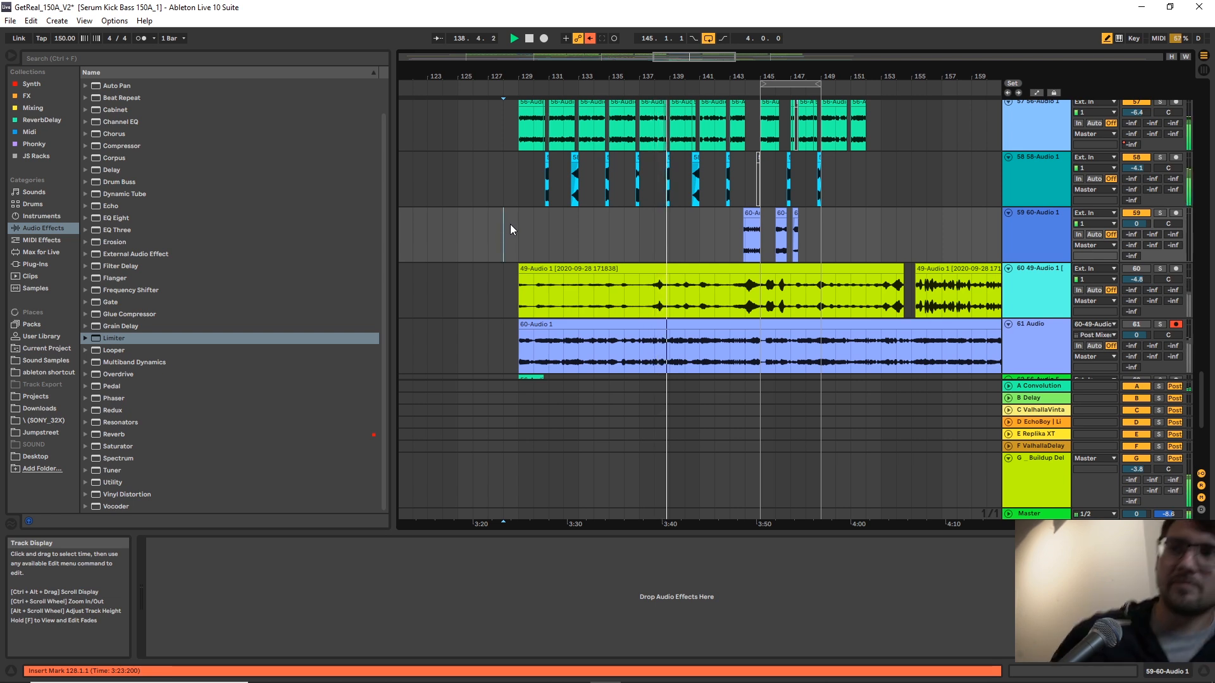
Add a Utility after the return's Limiter and automate its Gain to rise from a reduced level at bar 137 to 0 dB at bar 140.
{"action": "left_click", "coordinate": [1034, 499]}
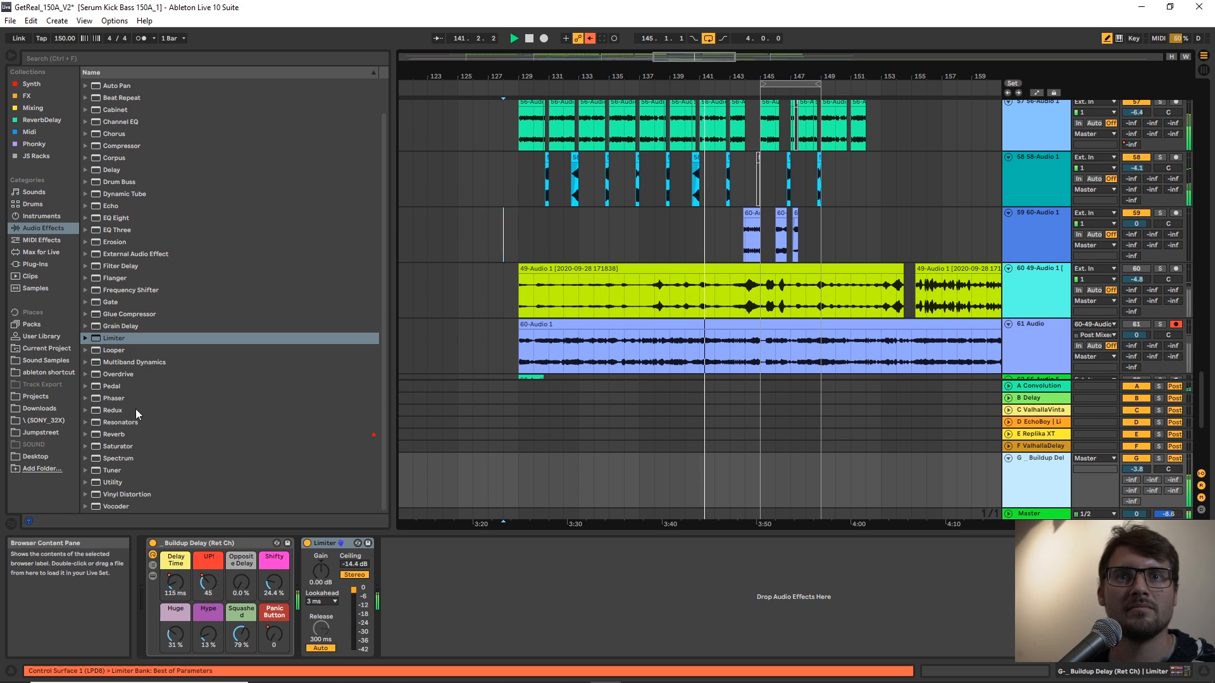
{"action": "left_click", "coordinate": [116, 483]}
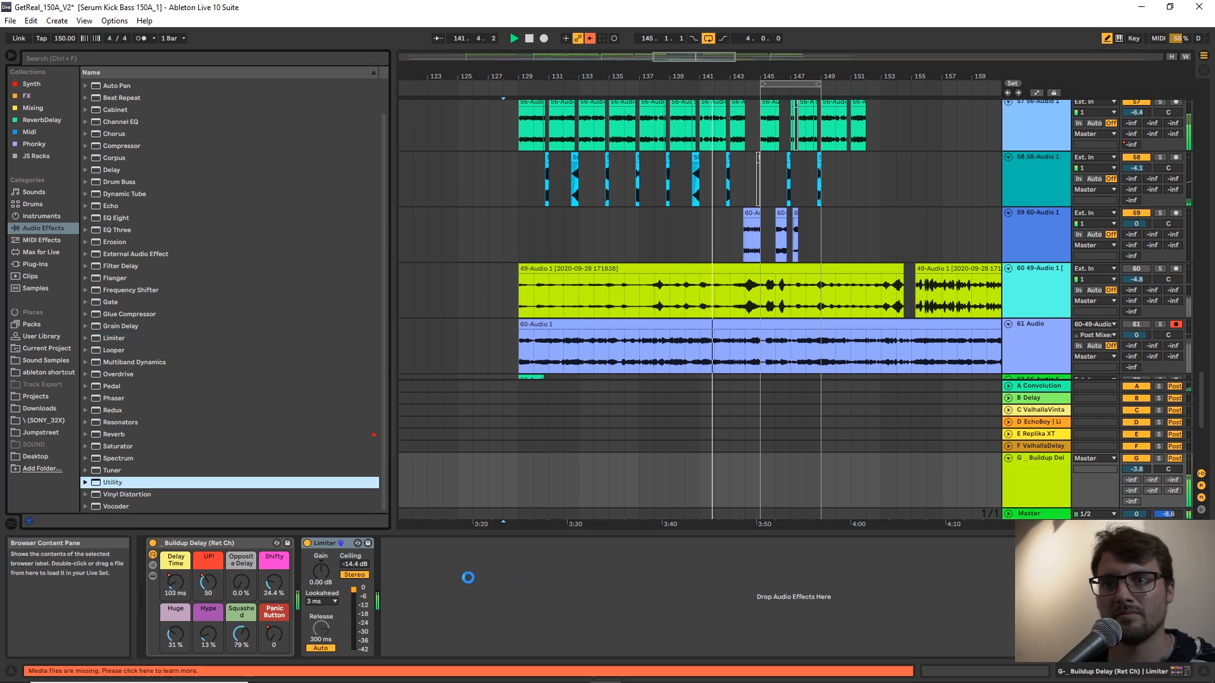
{"action": "key", "text": "a"}
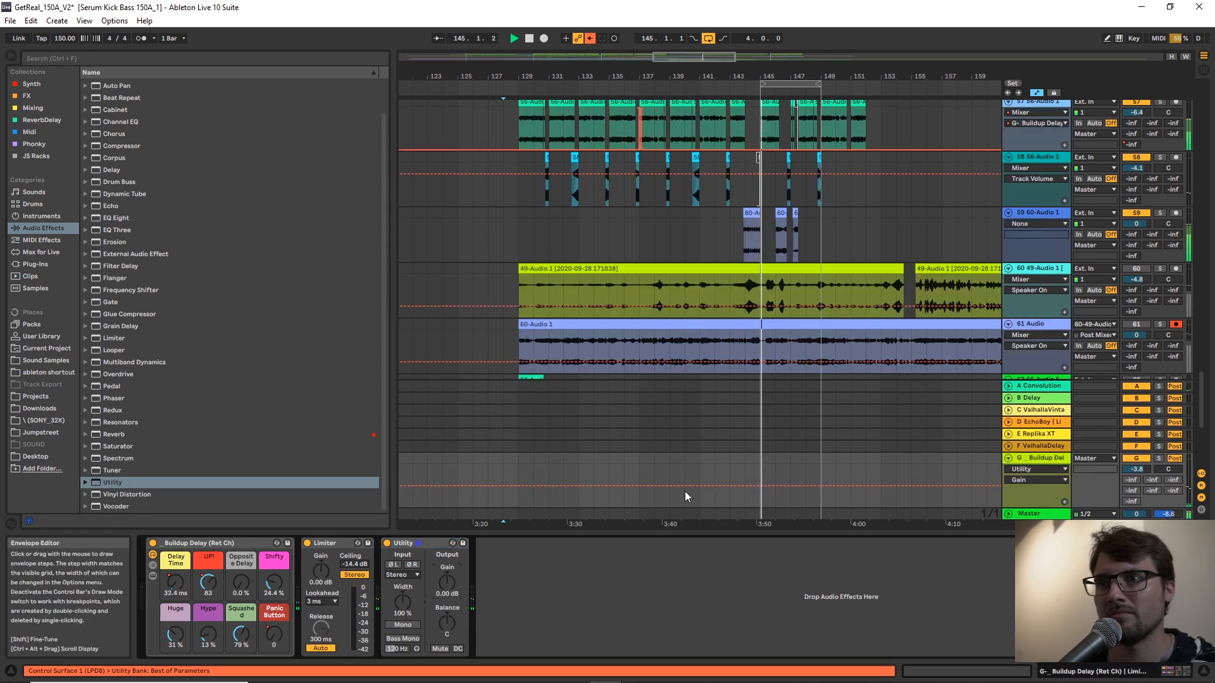
{"action": "key", "text": "b"}
{"action": "left_click", "coordinate": [640, 471]}
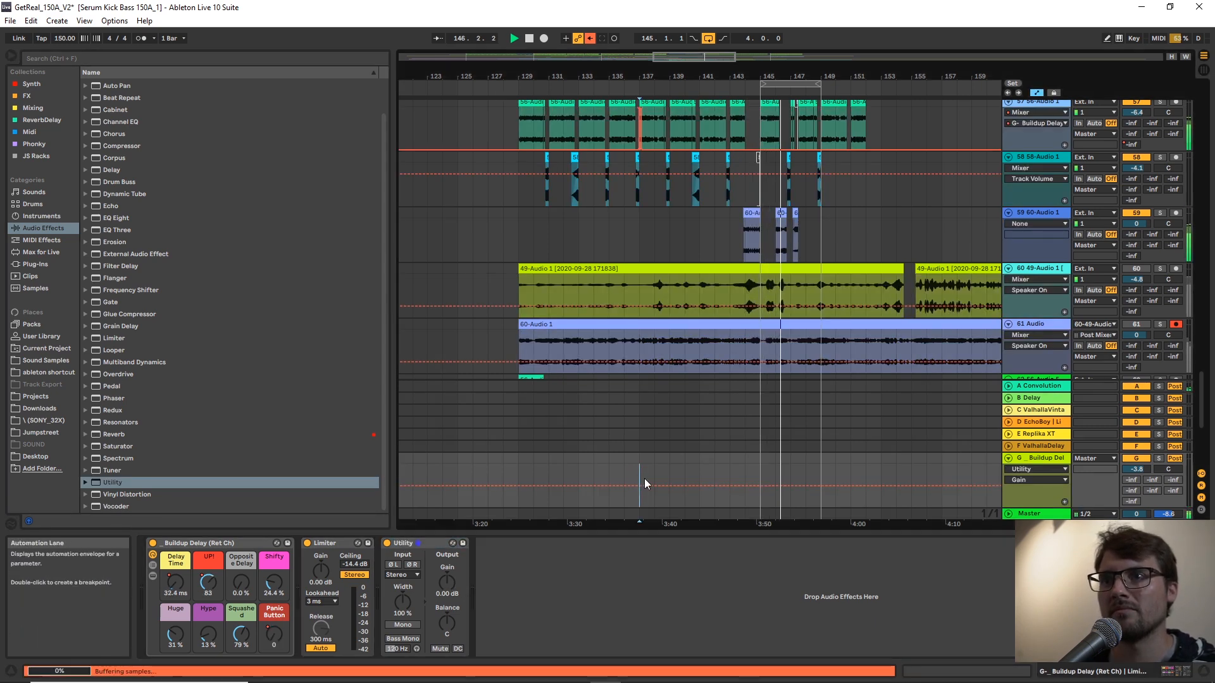
{"action": "left_click", "coordinate": [684, 486]}
{"action": "key", "text": "space"}
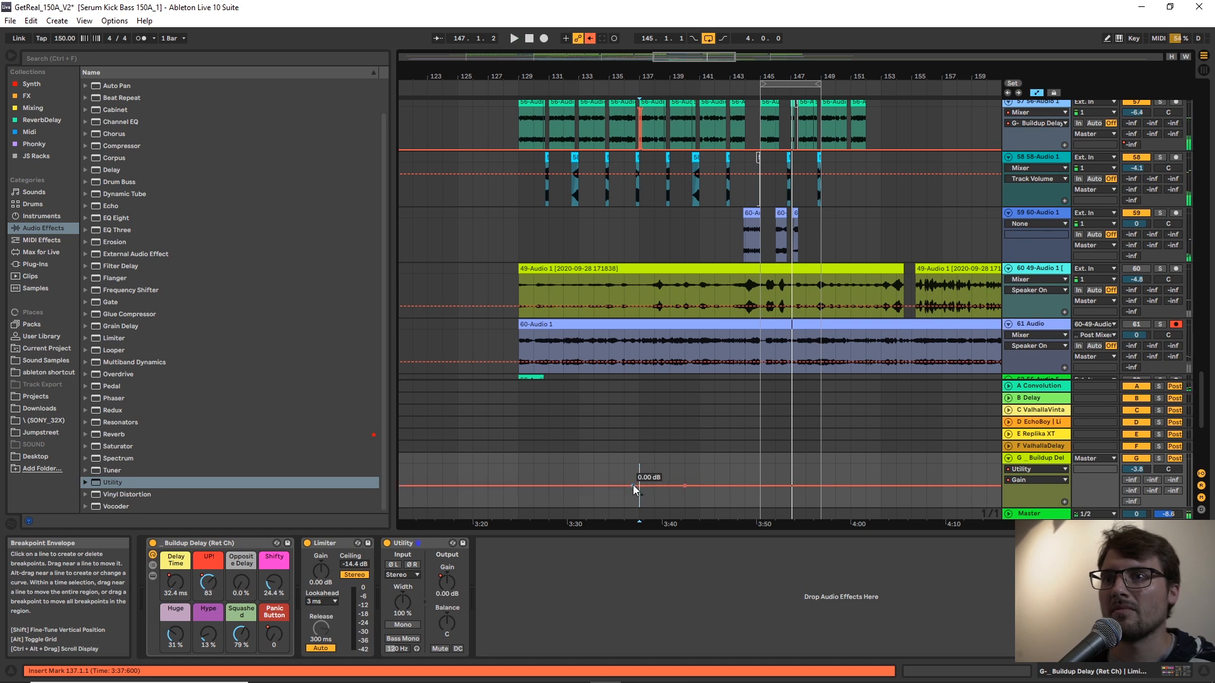
{"action": "left_click_drag", "start_coordinate": [633, 485], "coordinate": [639, 494]}
Play from bar 137, lower the Buildup Delay return's volume to -6.5 dB, and fold the track.
{"action": "key", "text": "a"}
{"action": "key", "text": "space"}
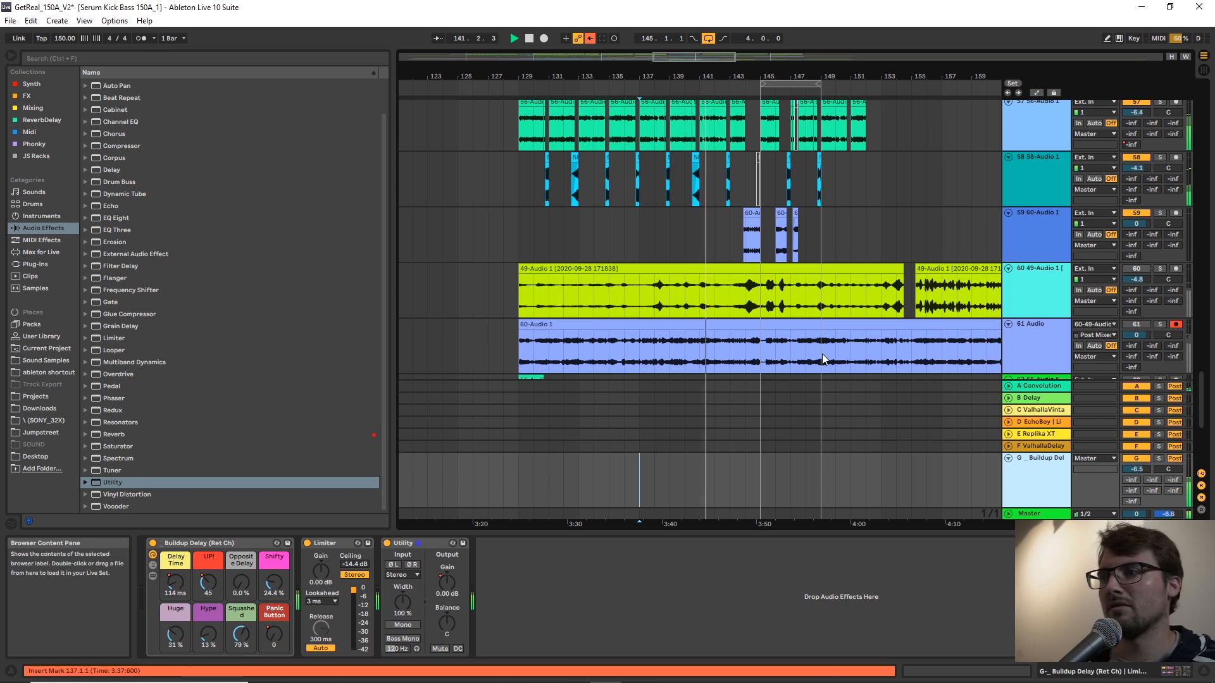
{"action": "left_click", "coordinate": [1007, 458]}
Extend the arrangement loop to eight bars, from bar 145 to bar 153.
{"action": "left_click_drag", "start_coordinate": [872, 76], "coordinate": [872, 108]}
{"action": "left_click_drag", "start_coordinate": [778, 76], "coordinate": [936, 84]}
{"action": "scroll", "coordinate": [886, 174], "scroll_direction": "up", "scroll_amount": 2}
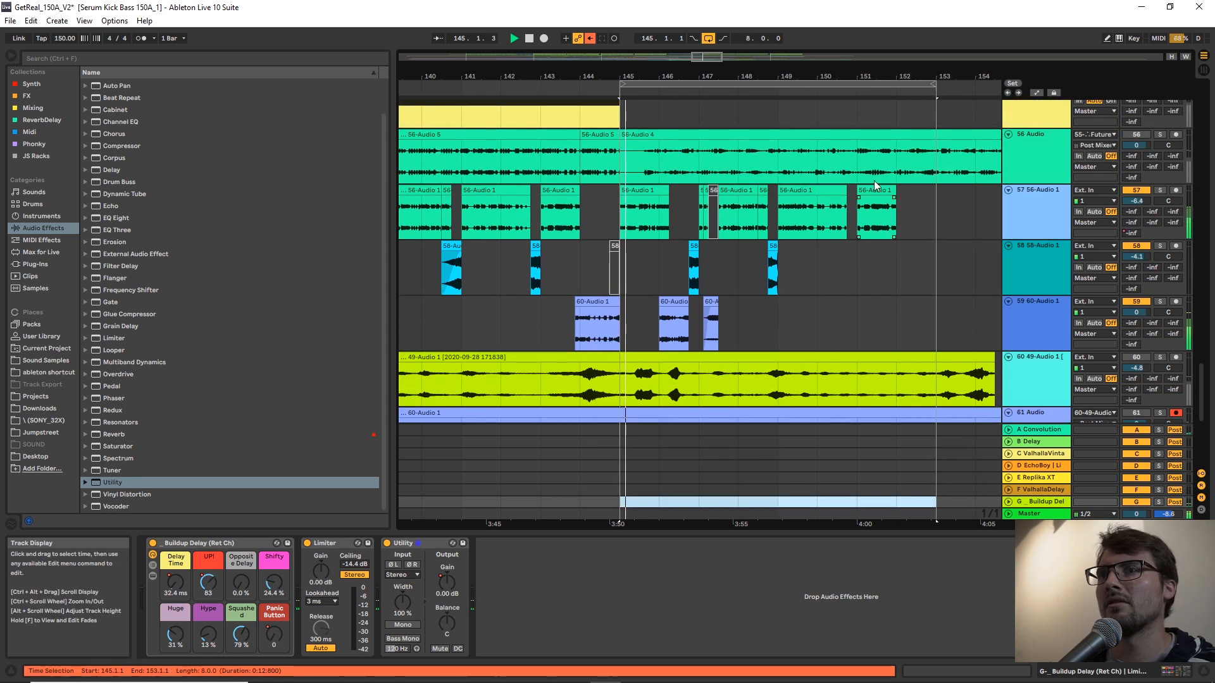
Duplicate the contents of track 58 between bars 145 and 150 so the copy fills bars 150 to 155.
{"action": "right_click", "coordinate": [848, 281]}
{"action": "left_click", "coordinate": [968, 412]}
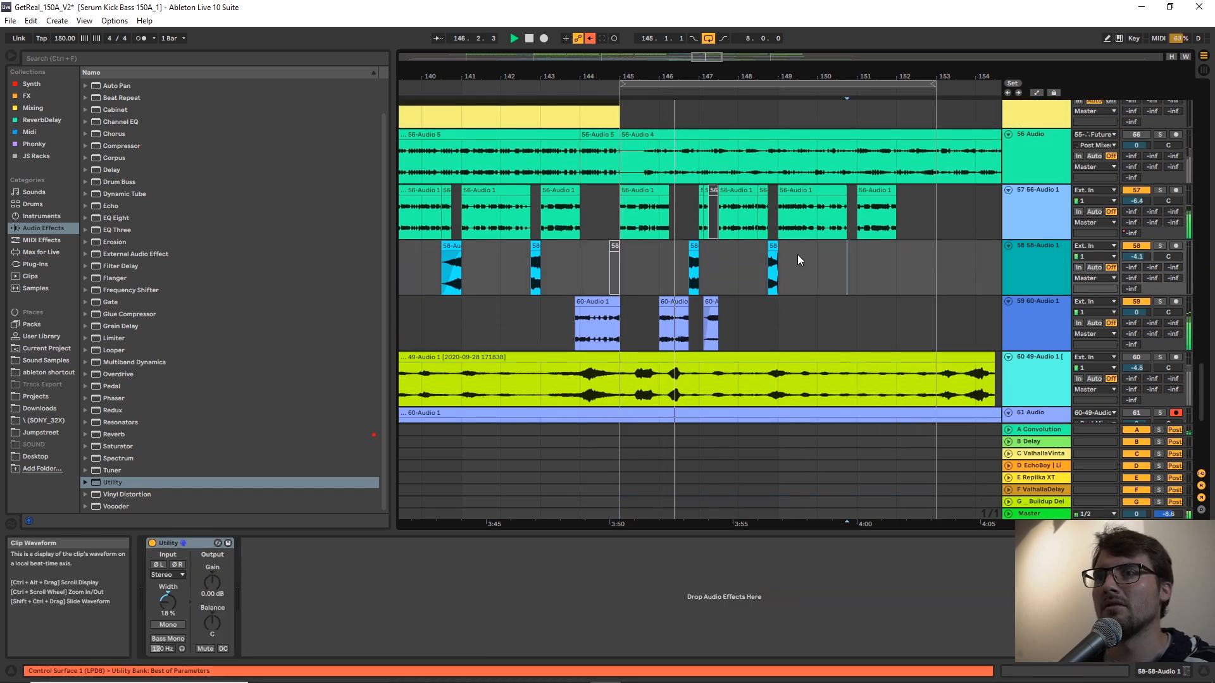
{"action": "left_click_drag", "start_coordinate": [817, 264], "coordinate": [624, 267]}
{"action": "key", "text": "ctrl+d"}
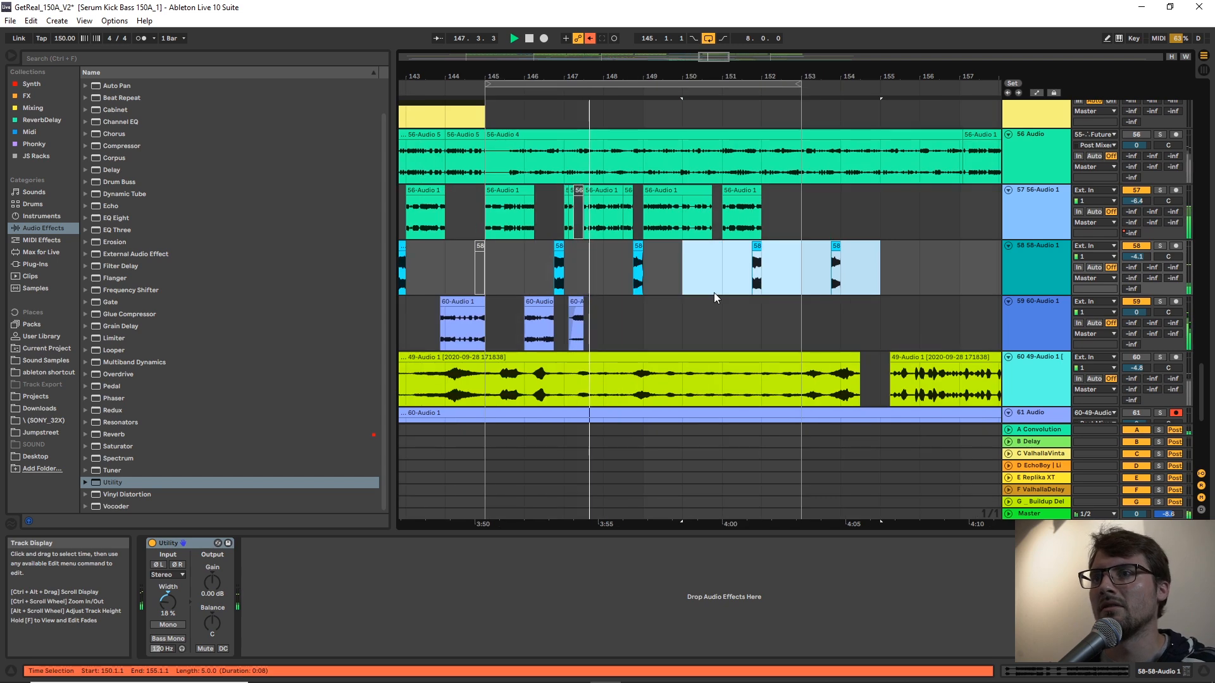
{"action": "left_click", "coordinate": [734, 269]}
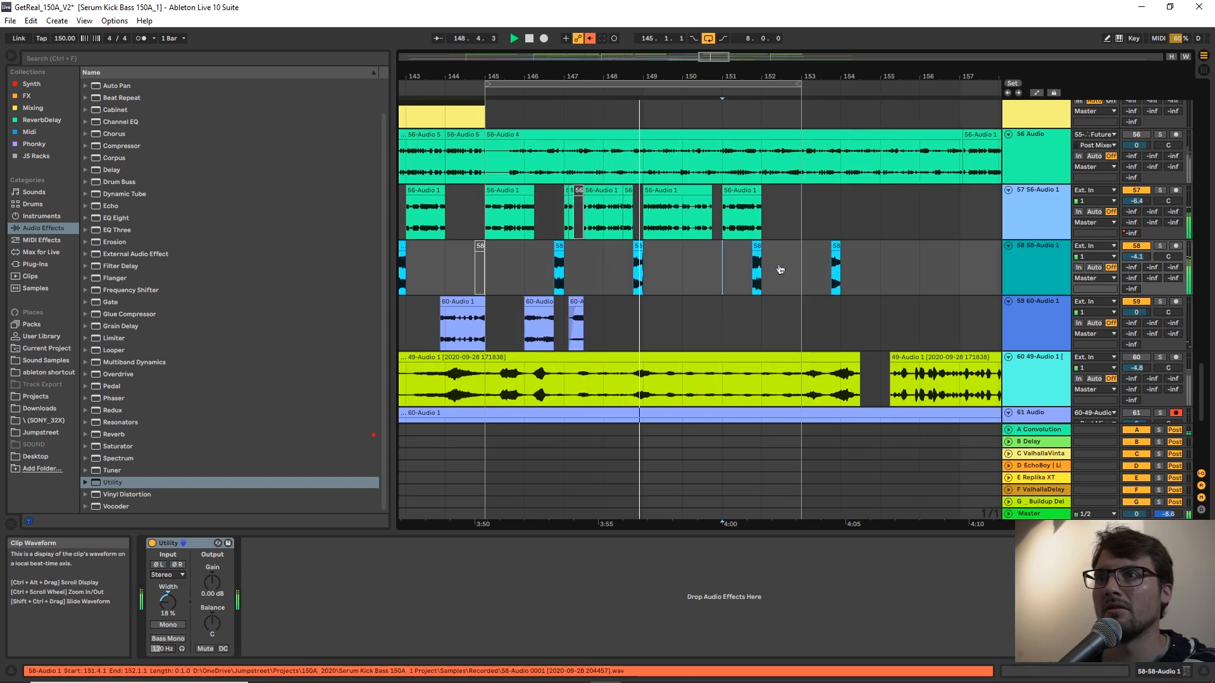
Set the grid to 1/4 and move the first duplicated track 58 hit to beat 150.4.
{"action": "right_click", "coordinate": [709, 281]}
{"action": "left_click", "coordinate": [715, 423]}
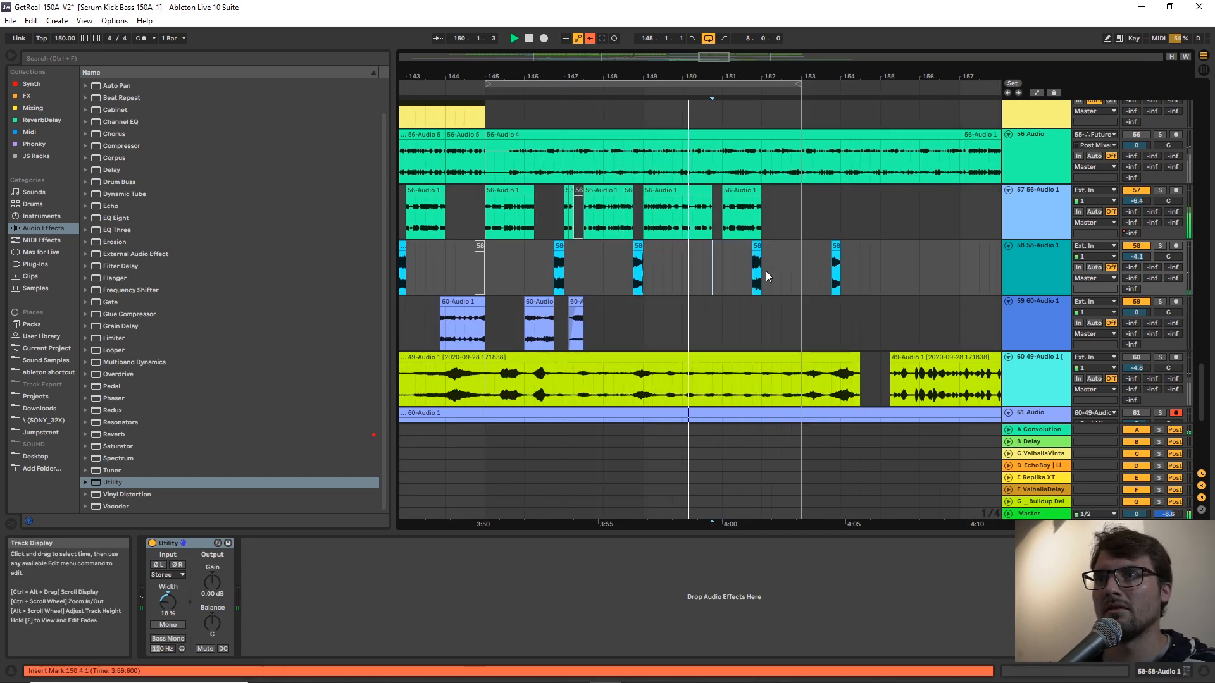
{"action": "left_click", "coordinate": [756, 247]}
{"action": "left_click_drag", "start_coordinate": [757, 247], "coordinate": [717, 248]}
{"action": "left_click", "coordinate": [696, 264]}
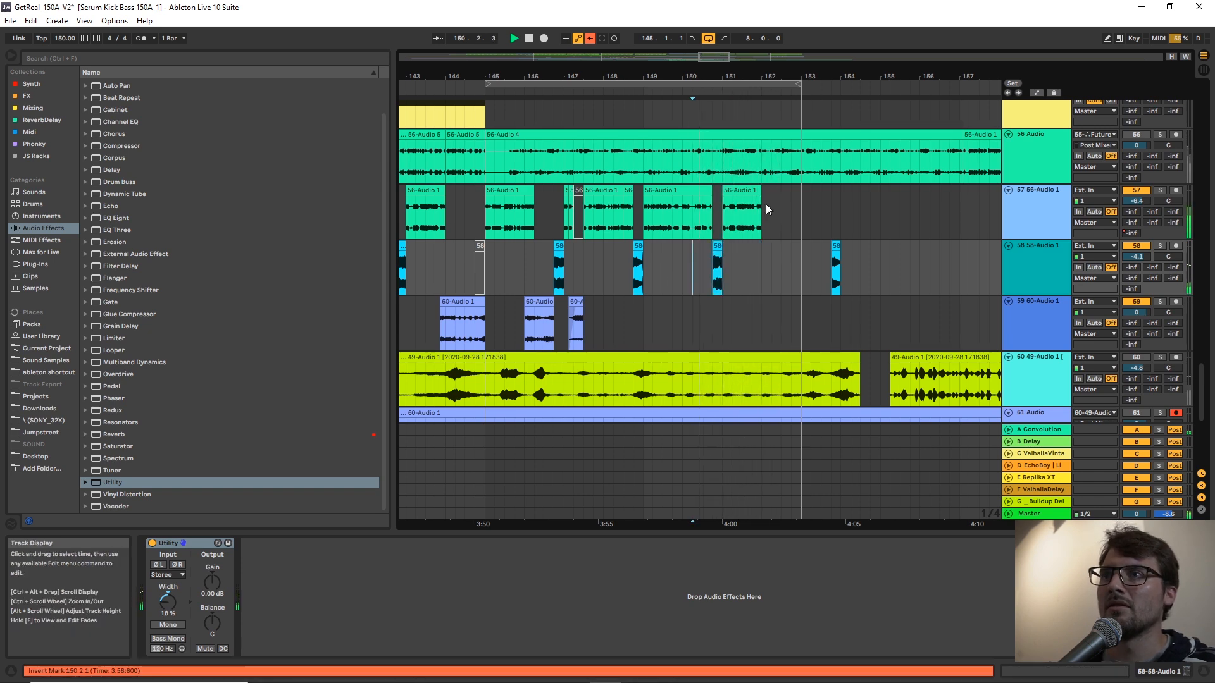
Extend track 57's last clip to 152.3, and fit the last track 58 clip from 152.3 to bar 153 with a fade-in.
{"action": "left_click", "coordinate": [753, 191]}
{"action": "mouse_move", "coordinate": [760, 191]}
{"action": "left_mouse_down"}
{"action": "mouse_move", "coordinate": [801, 191]}
{"action": "mouse_move", "coordinate": [781, 191]}
{"action": "left_mouse_up"}
{"action": "left_click_drag", "start_coordinate": [837, 247], "coordinate": [801, 244]}
{"action": "left_click", "coordinate": [780, 94]}
{"action": "left_click_drag", "start_coordinate": [788, 78], "coordinate": [787, 77]}
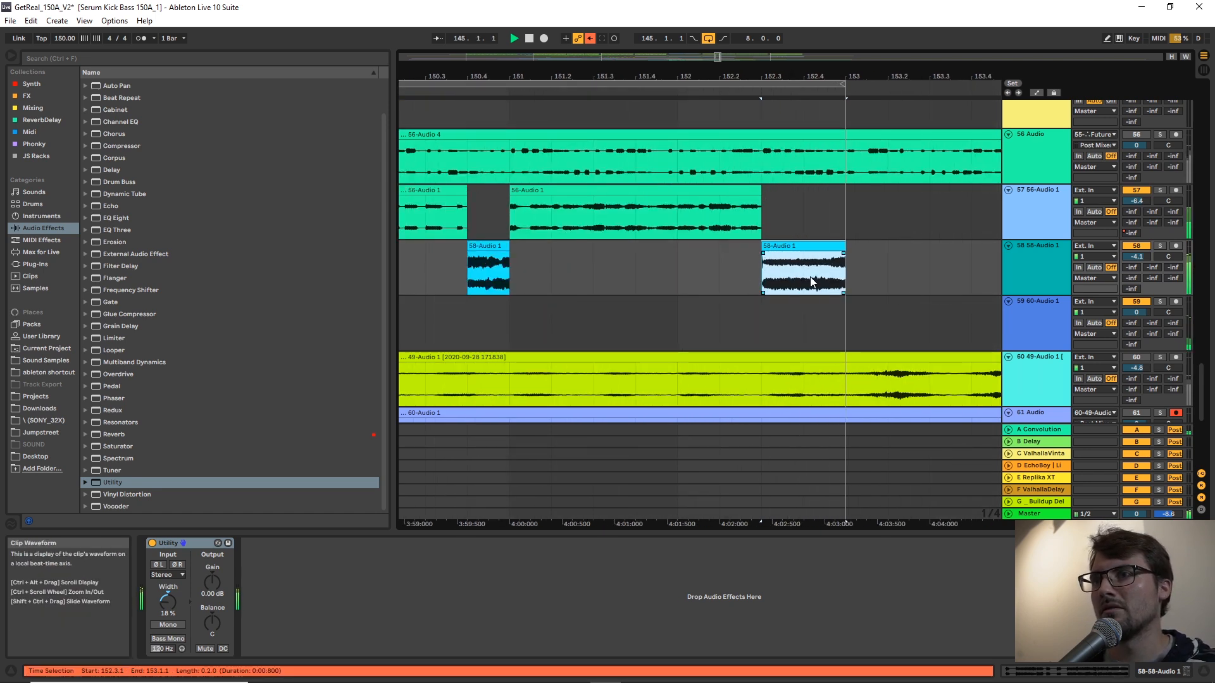
{"action": "mouse_move", "coordinate": [764, 255]}
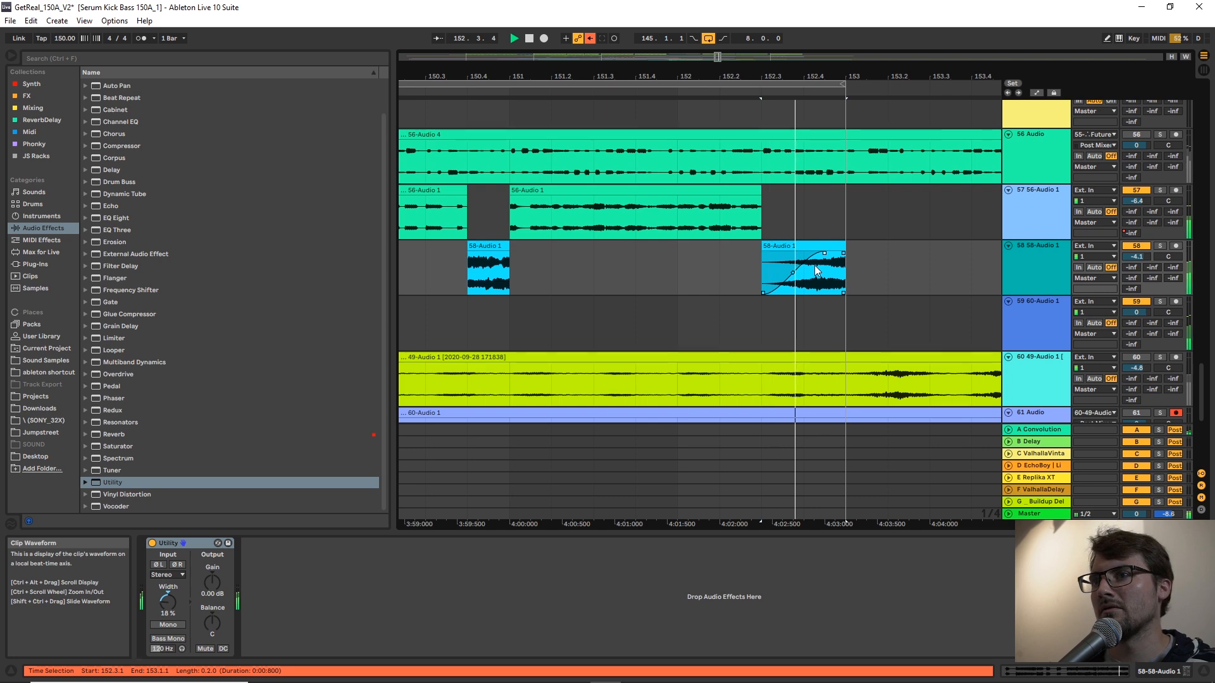
Split track 57's last clip at 152.2, set the grid to 1/8, and split it again half a beat further on.
{"action": "left_click", "coordinate": [701, 225]}
{"action": "left_click_drag", "start_coordinate": [695, 223], "coordinate": [700, 226]}
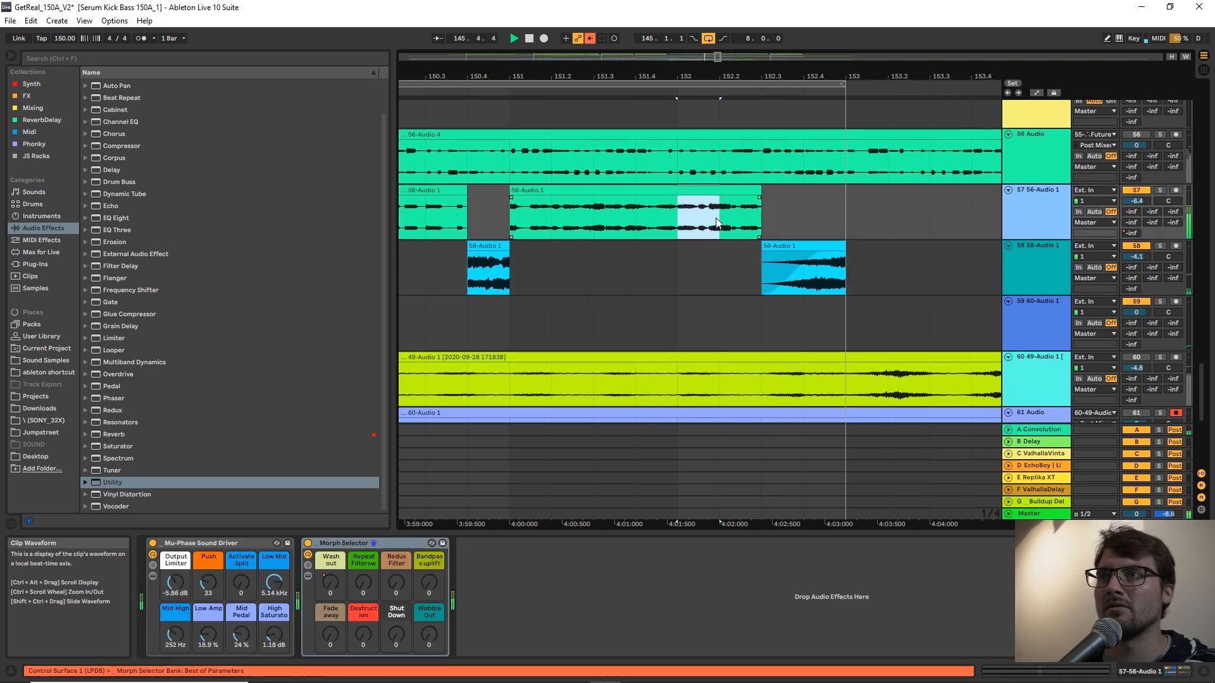
{"action": "key", "text": "ctrl+e"}
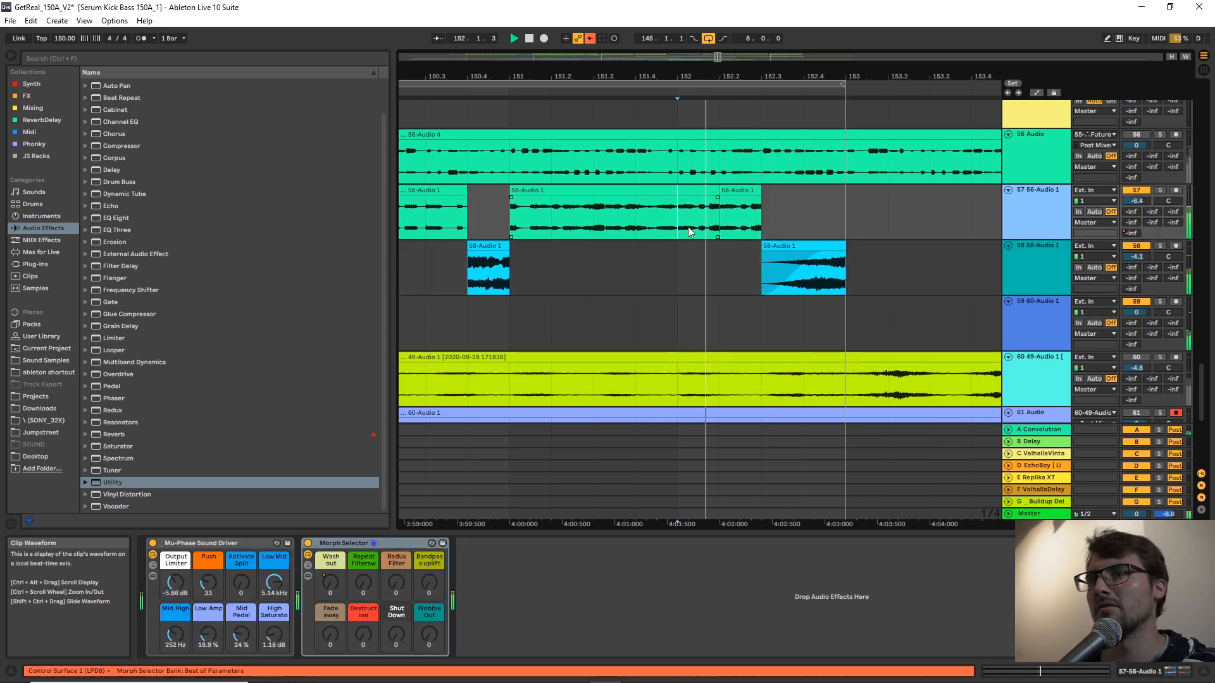
{"action": "right_click", "coordinate": [687, 232]}
{"action": "left_click", "coordinate": [743, 465]}
{"action": "left_click_drag", "start_coordinate": [714, 211], "coordinate": [731, 210]}
{"action": "key", "text": "ctrl+e"}
{"action": "key", "text": "space"}
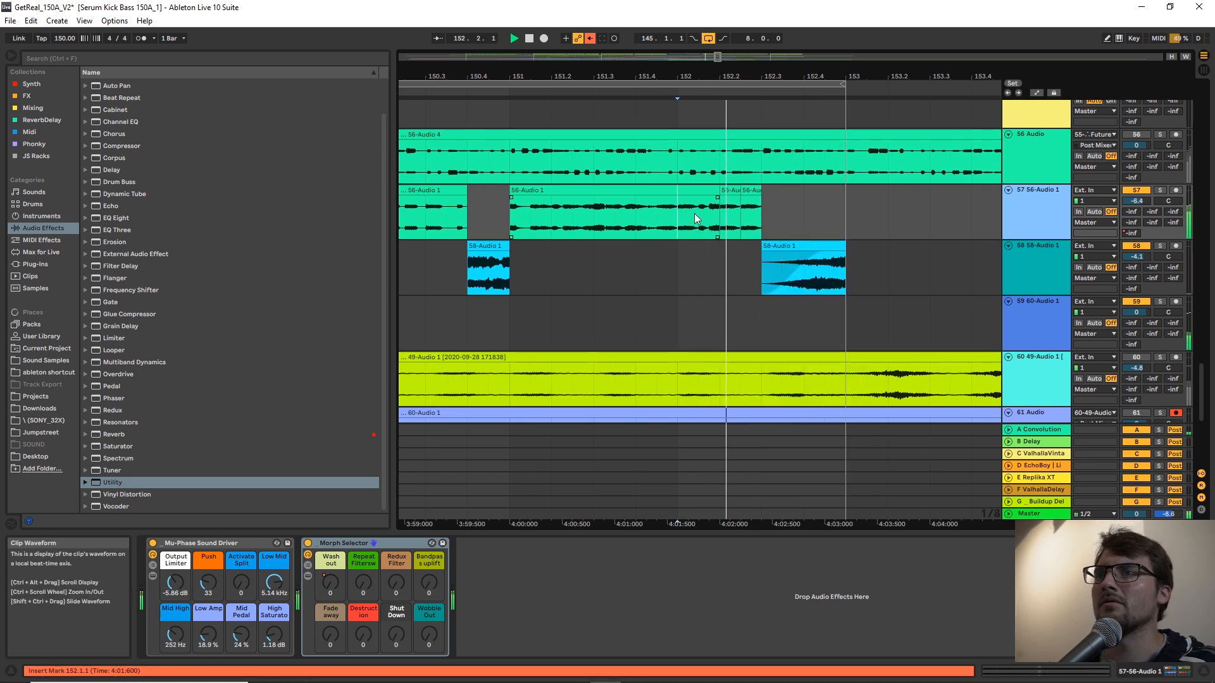
Place a 60-Audio 1 clip on track 59 from bar 150 to beat 150.4.
{"action": "left_click_drag", "start_coordinate": [808, 76], "coordinate": [808, 45]}
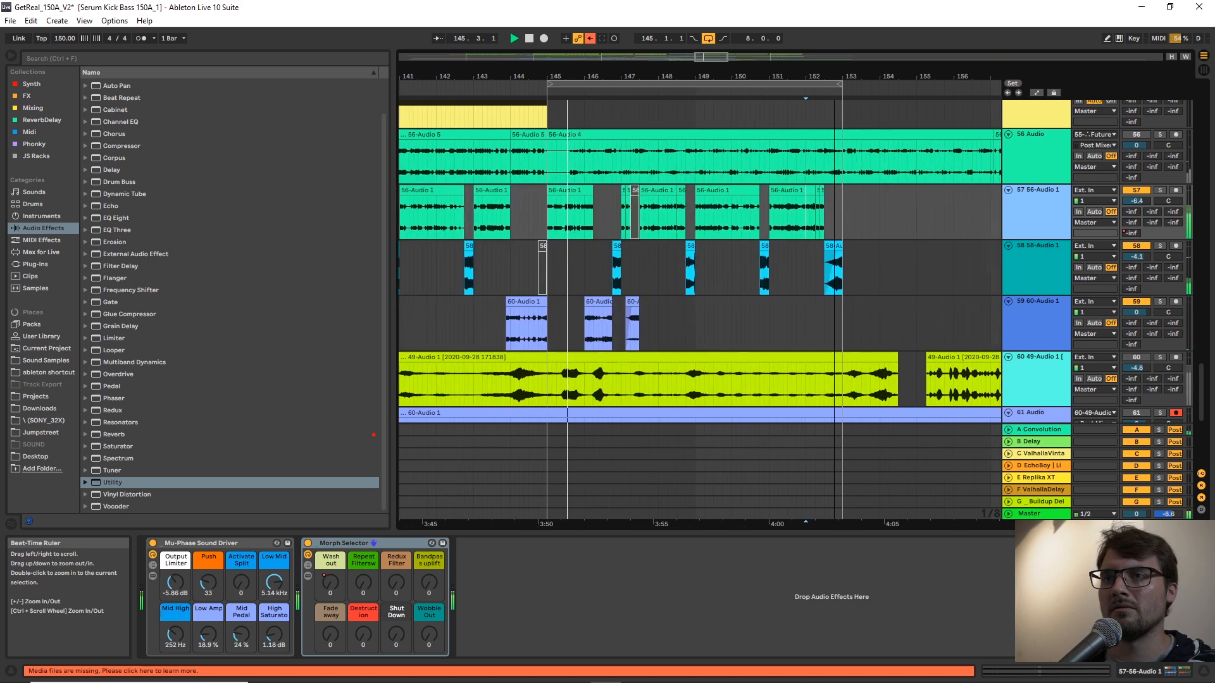
{"action": "left_click_drag", "start_coordinate": [743, 285], "coordinate": [743, 305]}
{"action": "left_click_drag", "start_coordinate": [748, 79], "coordinate": [730, 107]}
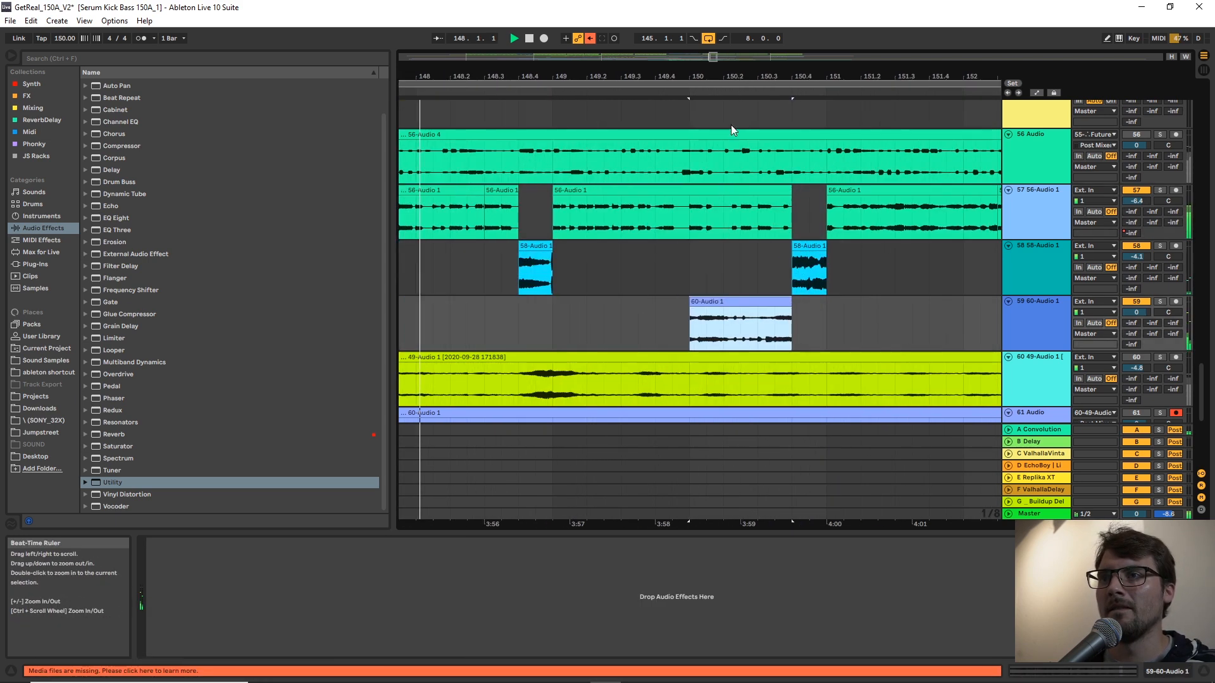
Delete the first beat of bar 150 from track 57 and trim the segment that follows to end at 150.3.
{"action": "left_click_drag", "start_coordinate": [687, 222], "coordinate": [727, 222]}
{"action": "key", "text": "Delete"}
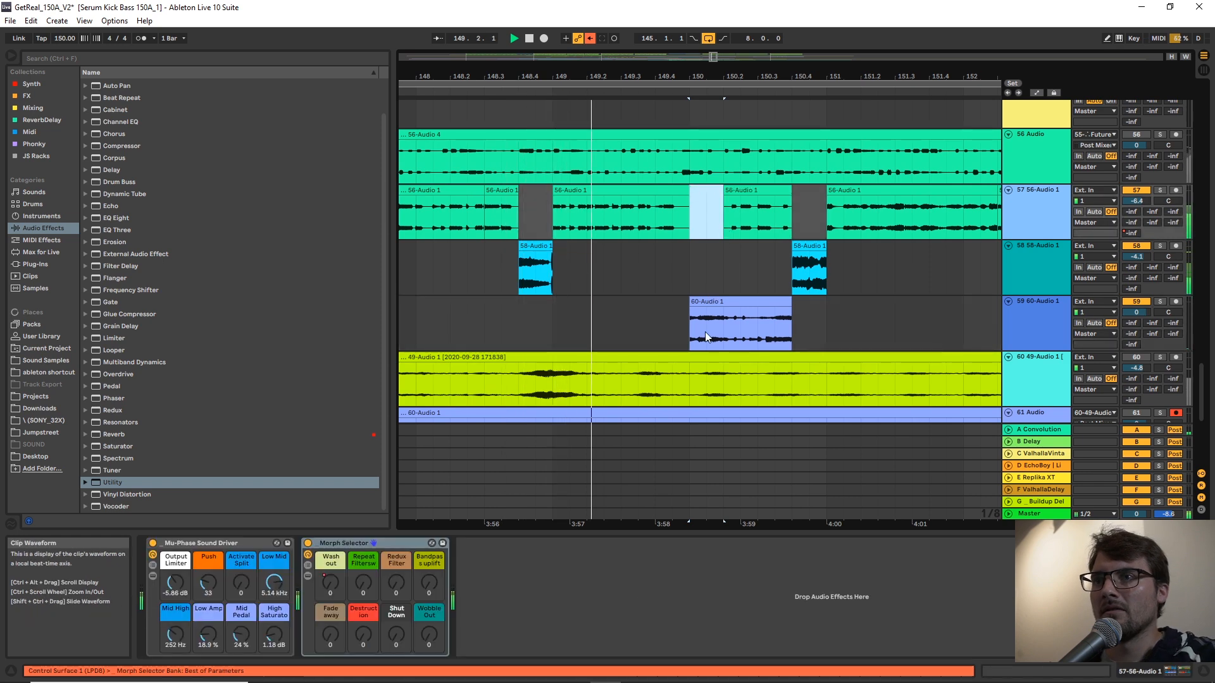
{"action": "left_click", "coordinate": [1037, 319]}
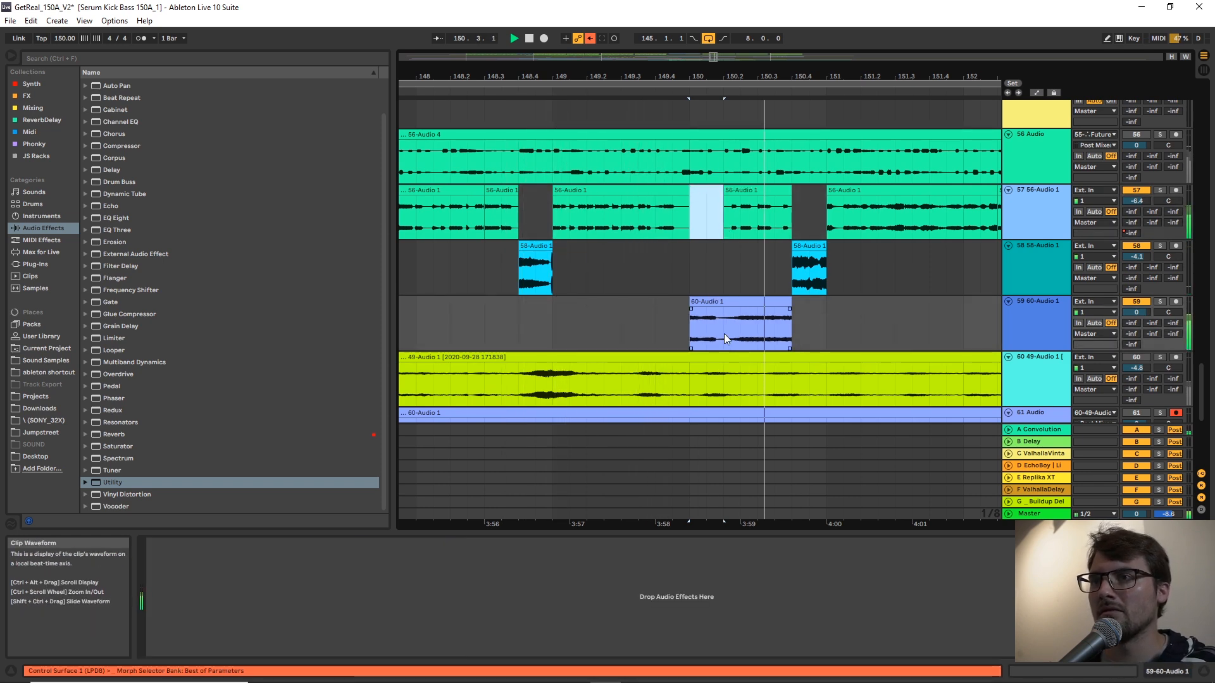
{"action": "left_click", "coordinate": [784, 186]}
{"action": "left_click_drag", "start_coordinate": [790, 190], "coordinate": [758, 191]}
{"action": "left_click", "coordinate": [655, 217]}
{"action": "key", "text": "space"}
{"action": "key", "text": "space"}
{"action": "left_click", "coordinate": [739, 244]}
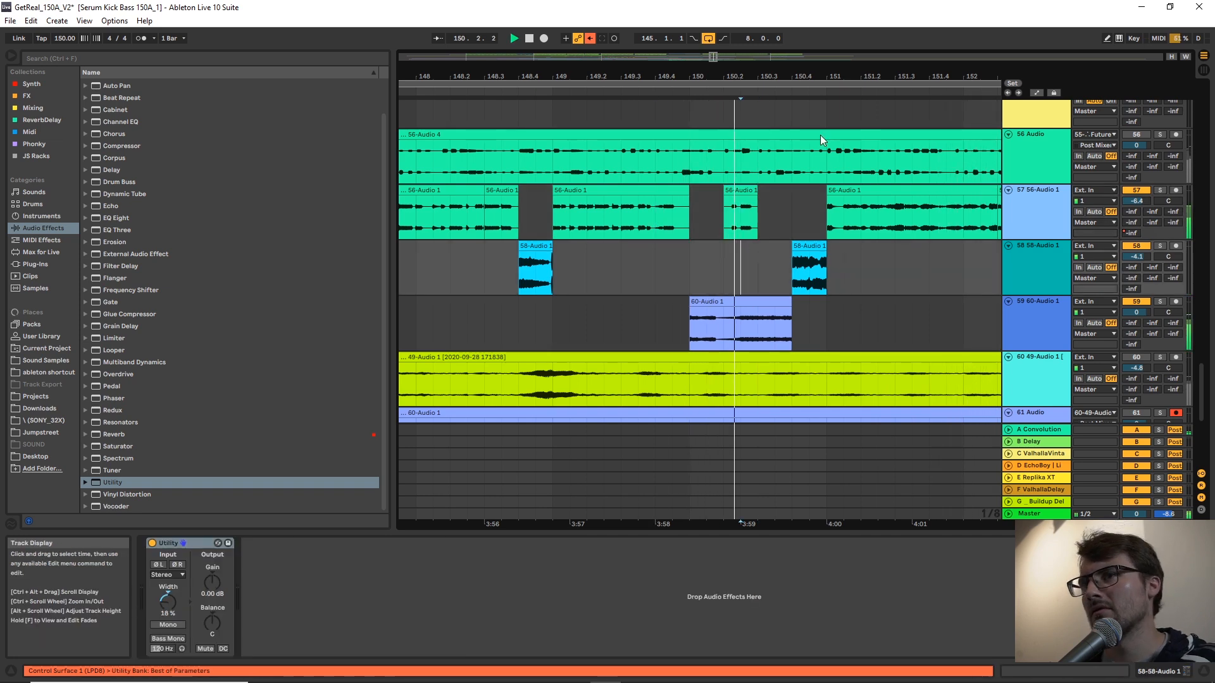
Set the grid to 1 bar and play the arrangement from bar 96.
{"action": "mouse_move", "coordinate": [832, 76]}
{"action": "left_mouse_down"}
{"action": "mouse_move", "coordinate": [833, 31]}
{"action": "mouse_move", "coordinate": [832, 55]}
{"action": "mouse_move", "coordinate": [871, 62]}
{"action": "mouse_move", "coordinate": [924, 31]}
{"action": "left_mouse_up"}
{"action": "scroll", "coordinate": [848, 165], "scroll_direction": "down", "scroll_amount": 3}
{"action": "scroll", "coordinate": [719, 241], "scroll_direction": "up", "scroll_amount": 3}
{"action": "right_click", "coordinate": [705, 251]}
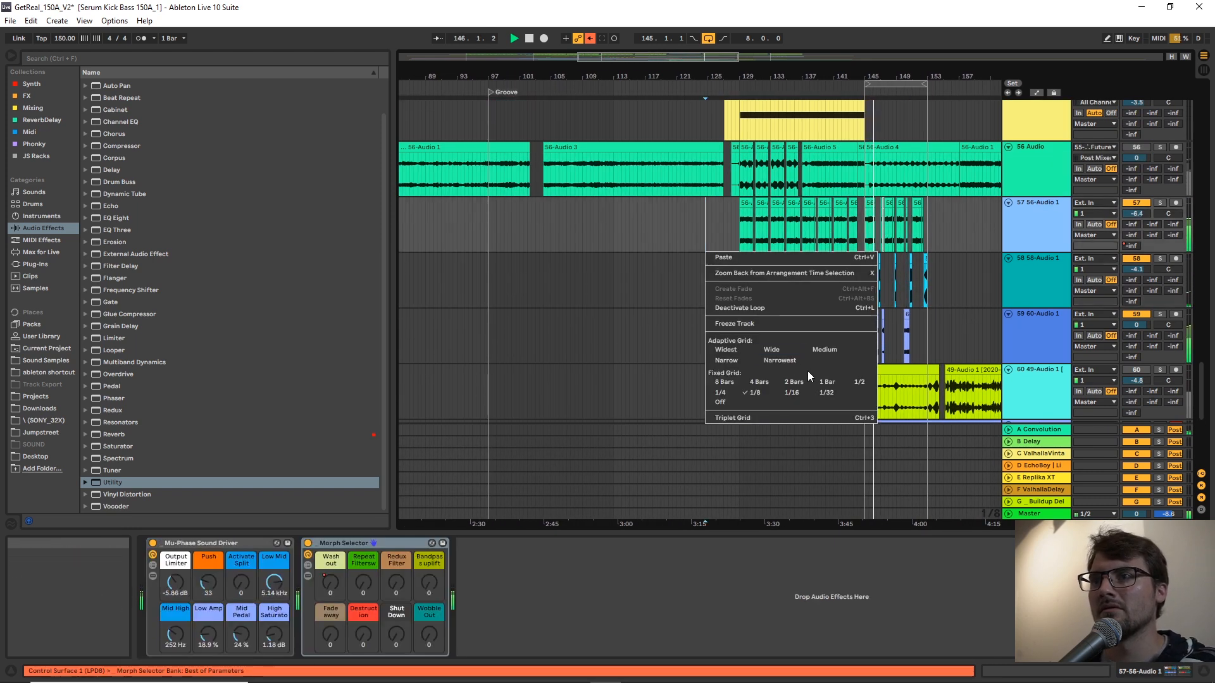
{"action": "left_click", "coordinate": [825, 382]}
{"action": "scroll", "coordinate": [635, 203], "scroll_direction": "up", "scroll_amount": 5}
{"action": "key", "text": "space"}
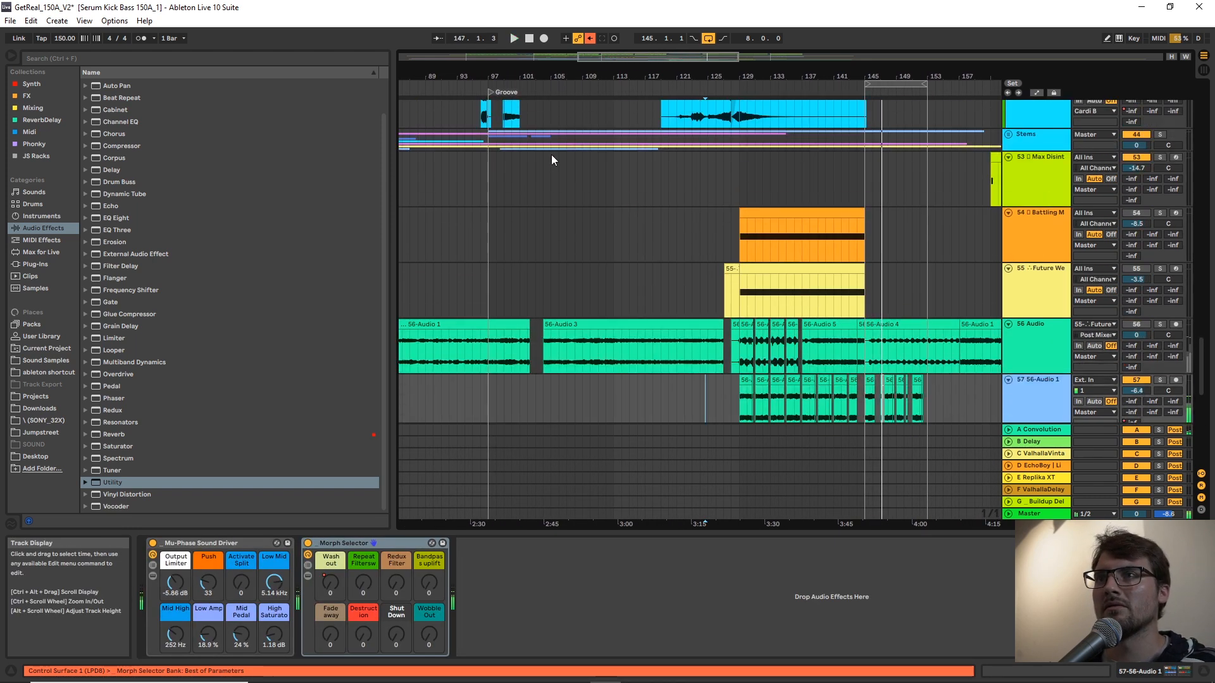
{"action": "left_click", "coordinate": [479, 169]}
{"action": "key", "text": "space"}
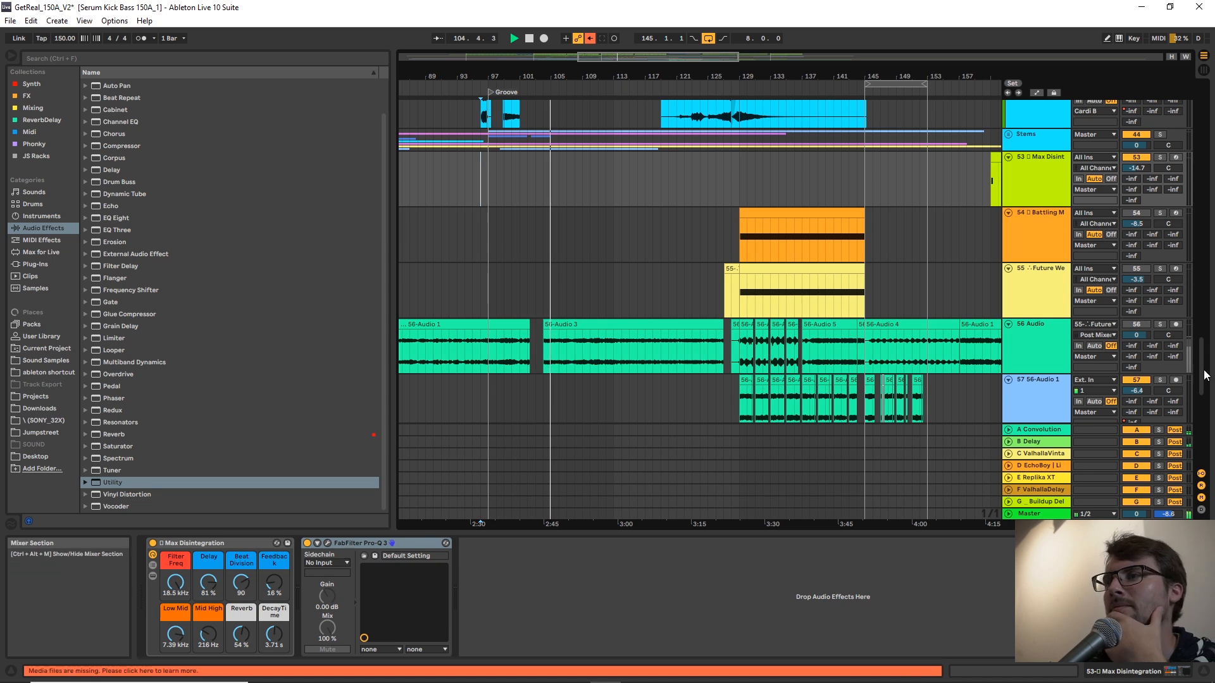
Group audio tracks 57, 58 and 59 into a single group track.
{"action": "left_click_drag", "start_coordinate": [1201, 350], "coordinate": [1167, 378]}
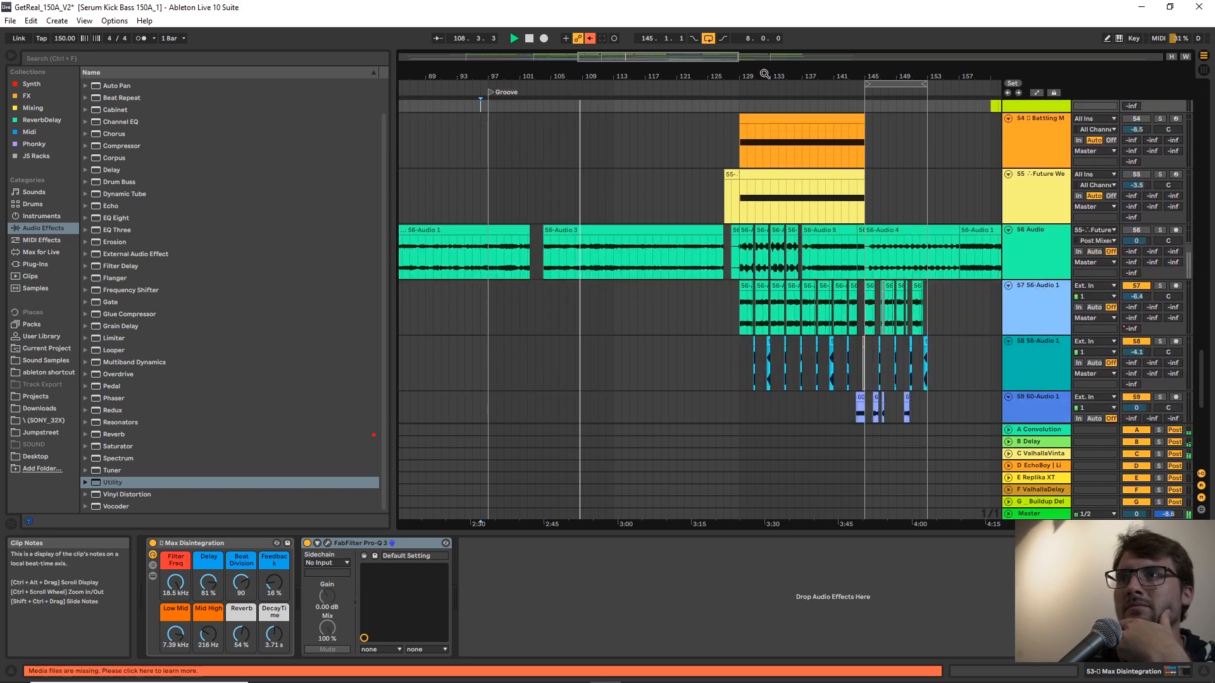
{"action": "left_click_drag", "start_coordinate": [761, 72], "coordinate": [730, 74]}
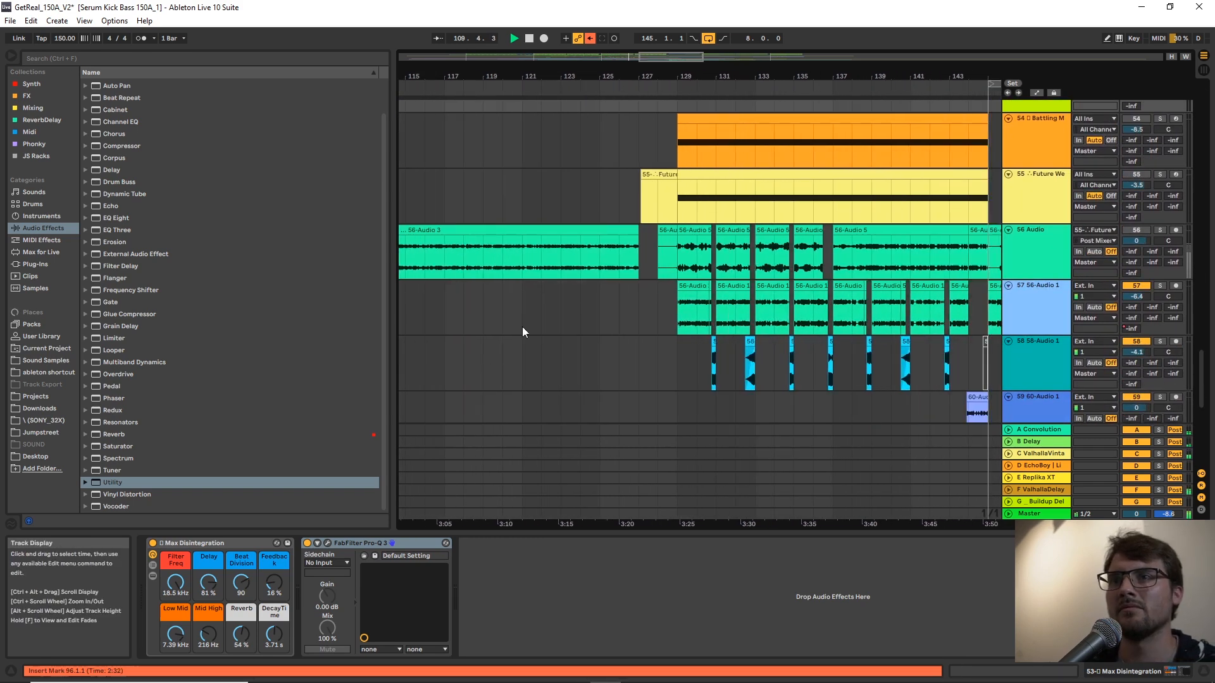
{"action": "scroll", "coordinate": [556, 324], "scroll_direction": "up", "scroll_amount": 3}
{"action": "scroll", "coordinate": [556, 324], "scroll_direction": "down", "scroll_amount": 3}
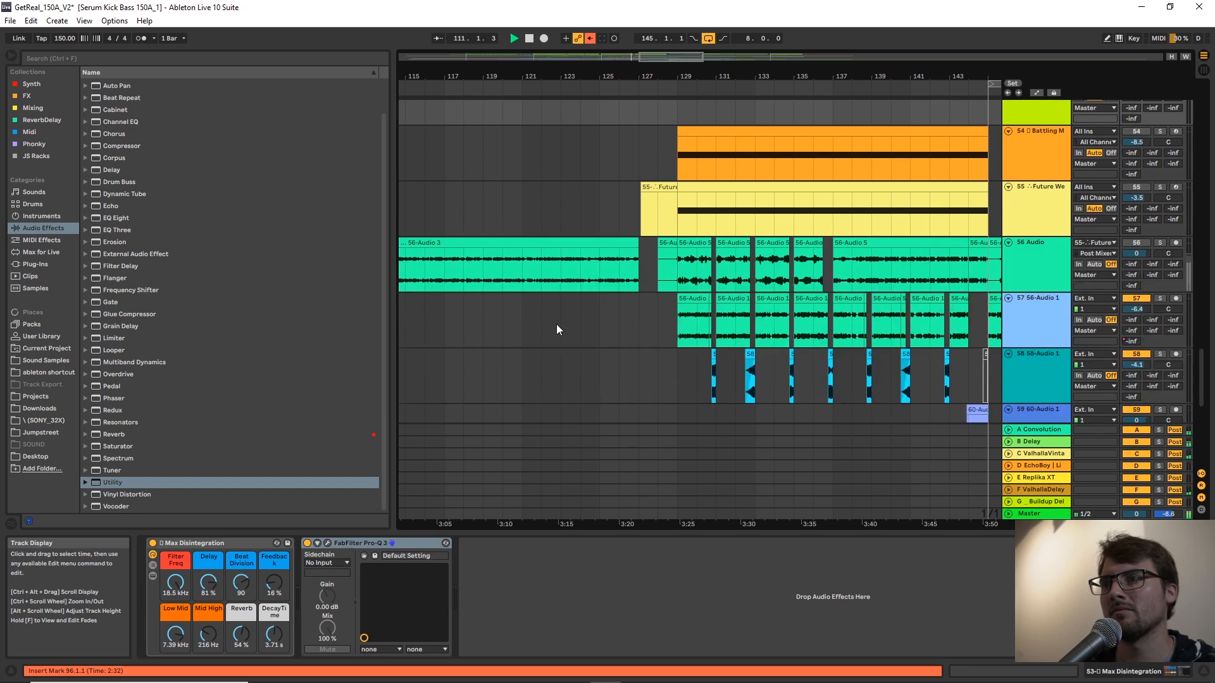
{"action": "scroll", "coordinate": [557, 324], "scroll_direction": "down", "scroll_amount": 5, "text": "ctrl"}
{"action": "scroll", "coordinate": [556, 324], "scroll_direction": "up", "scroll_amount": 5, "text": "ctrl"}
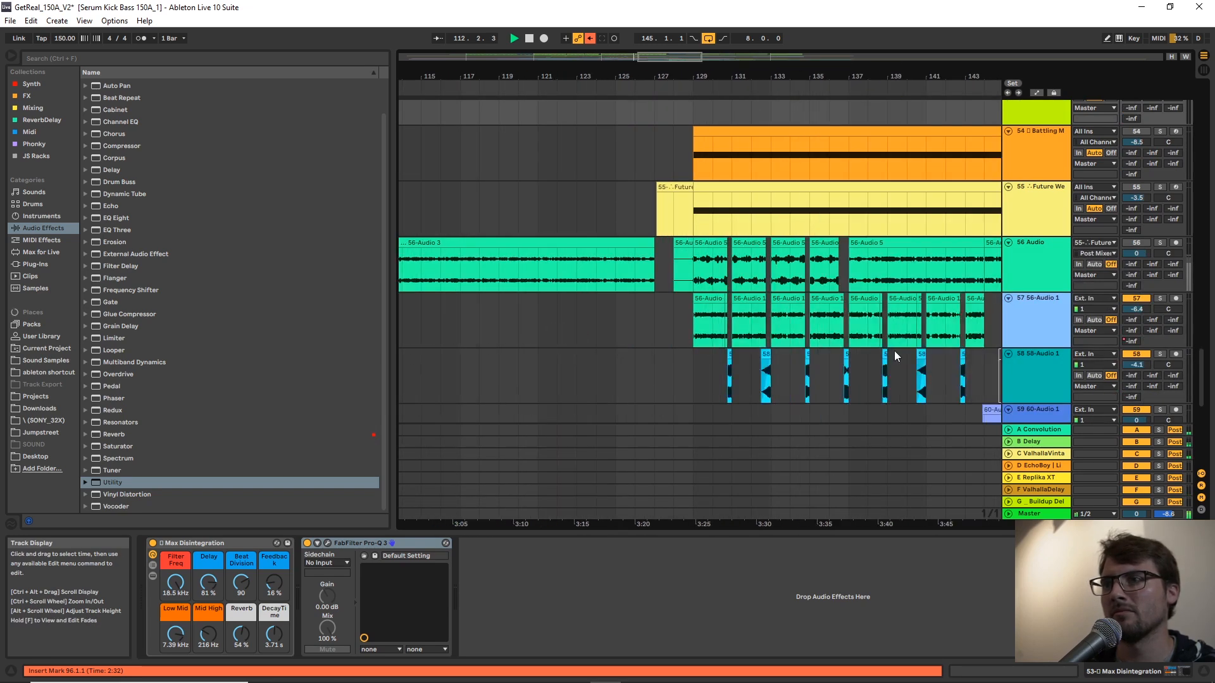
{"action": "scroll", "coordinate": [894, 351], "scroll_direction": "down", "scroll_amount": 2}
{"action": "left_click", "coordinate": [1054, 229]}
{"action": "left_click", "coordinate": [1041, 296]}
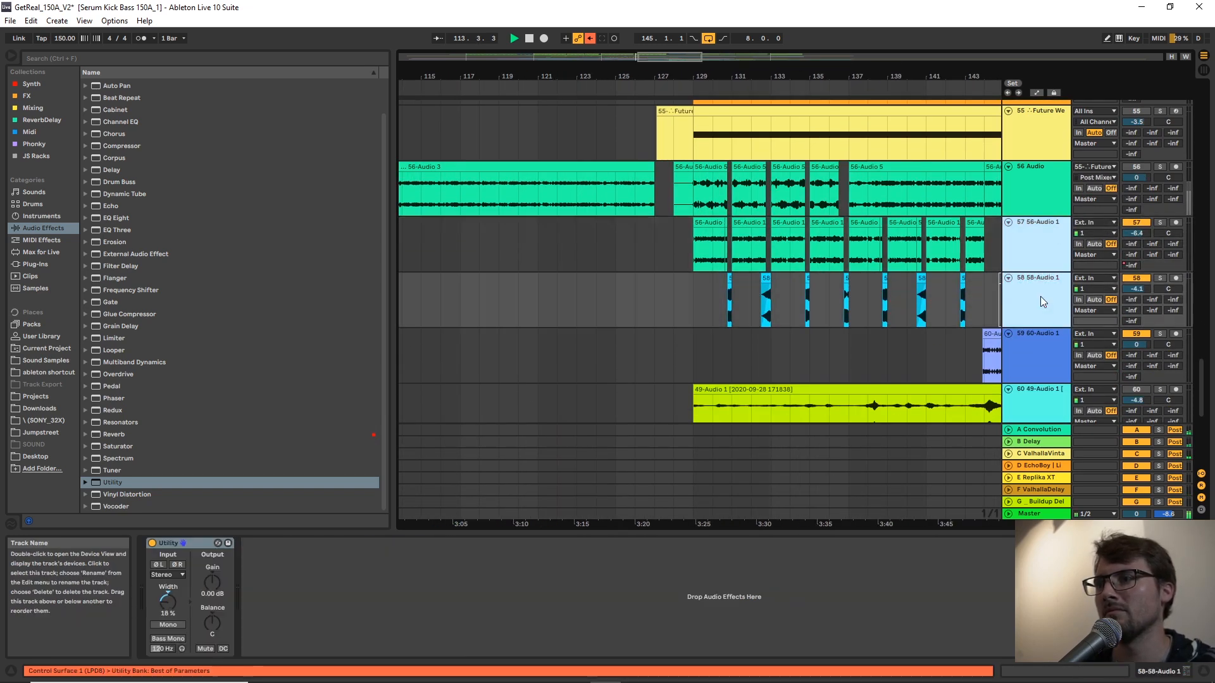
{"action": "left_click", "coordinate": [1039, 339]}
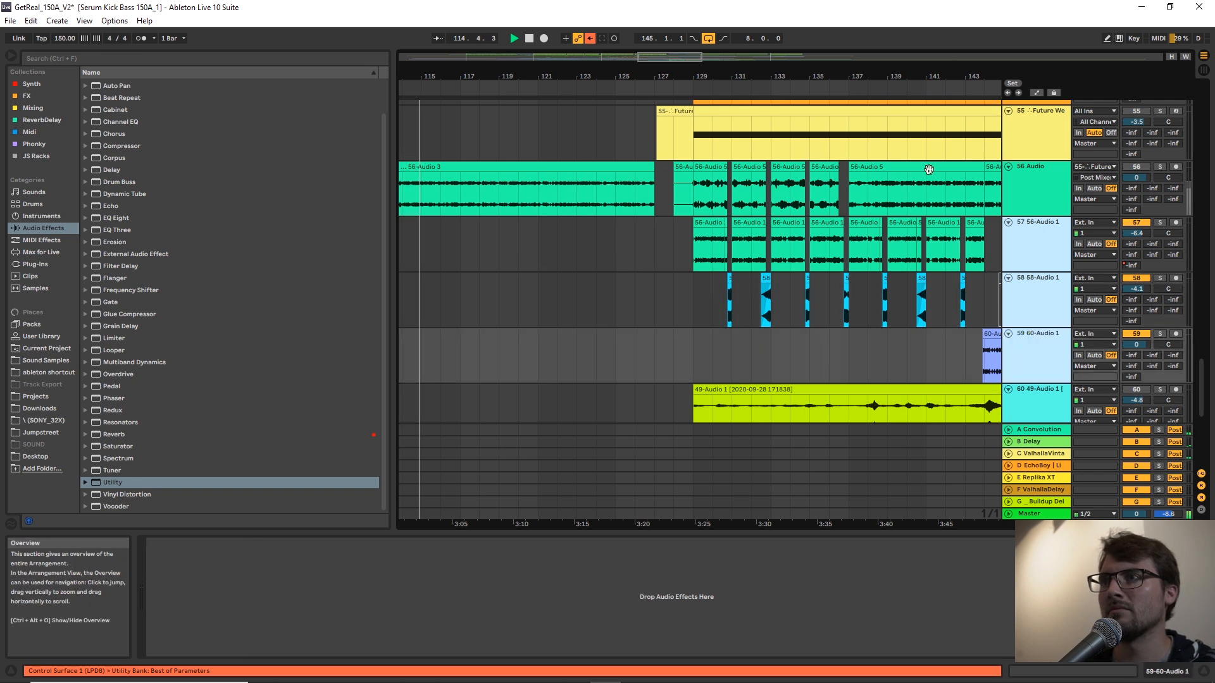
{"action": "scroll", "coordinate": [925, 179], "scroll_direction": "down", "scroll_amount": 3, "text": "ctrl"}
{"action": "left_click_drag", "start_coordinate": [954, 75], "coordinate": [786, 96]}
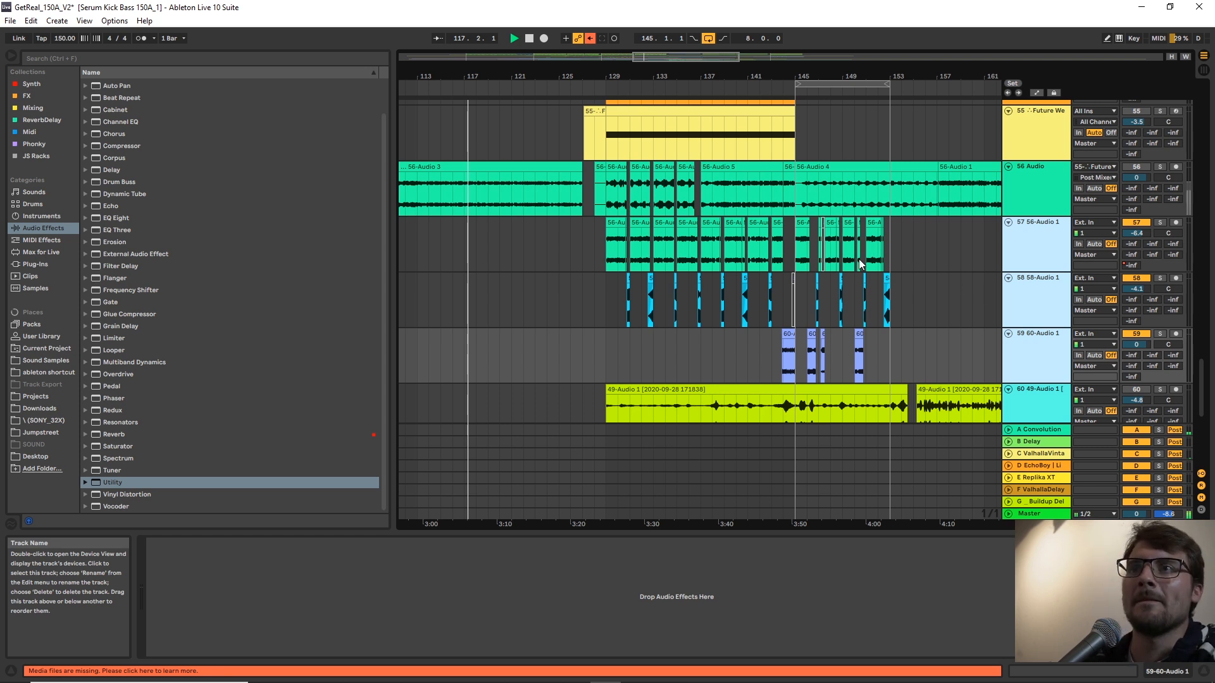
{"action": "key", "text": "ctrl+g"}
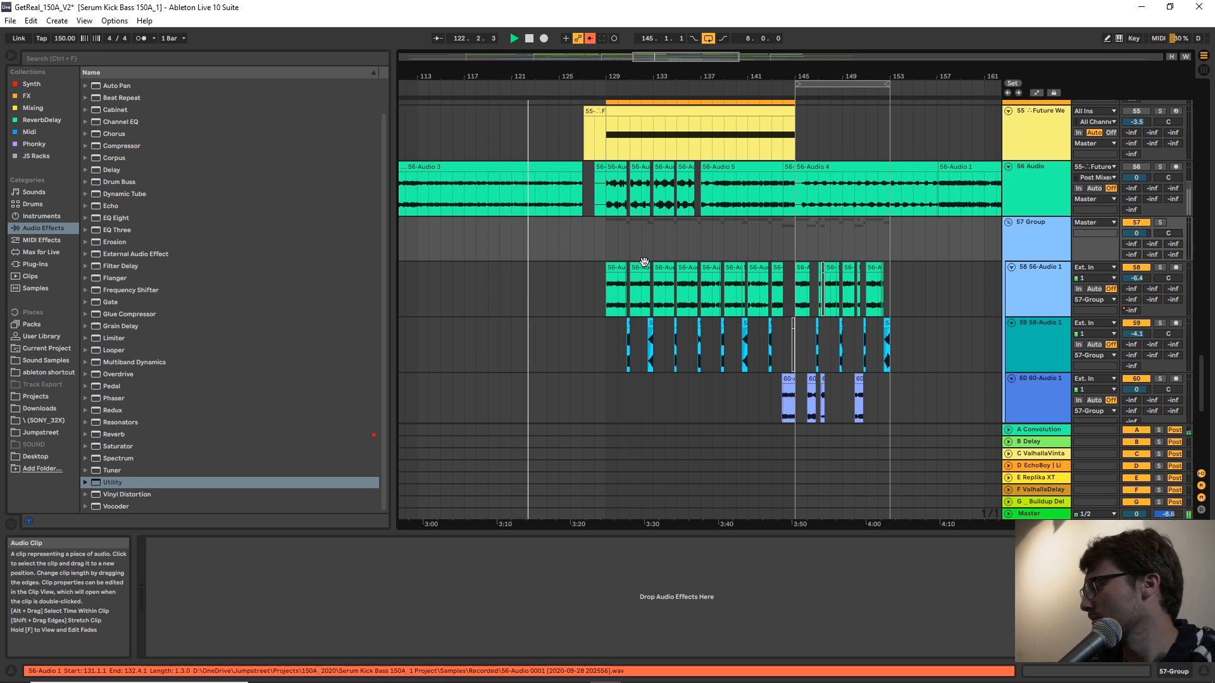
Listen through the passage entering bar 129 and examine the new group and its clips there.
{"action": "left_click_drag", "start_coordinate": [608, 77], "coordinate": [748, 76]}
{"action": "scroll", "coordinate": [750, 301], "scroll_direction": "down", "scroll_amount": 2}
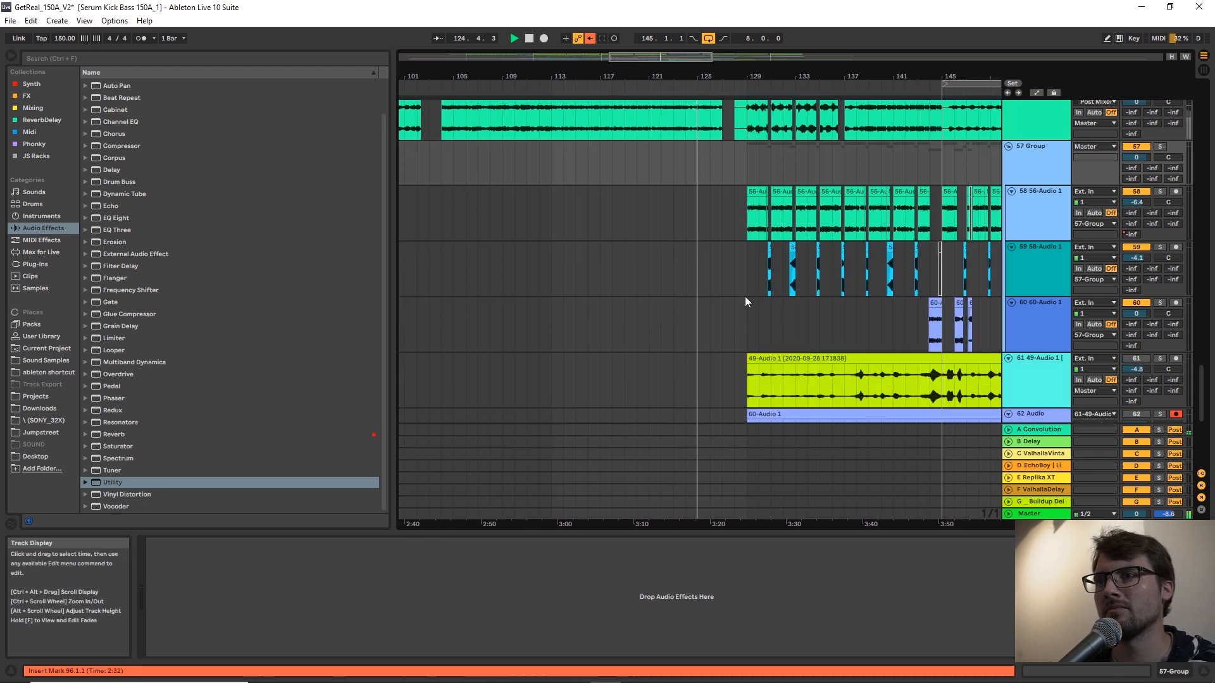
{"action": "left_click", "coordinate": [747, 304]}
{"action": "mouse_move", "coordinate": [792, 77]}
{"action": "left_mouse_down"}
{"action": "mouse_move", "coordinate": [692, 77]}
{"action": "mouse_move", "coordinate": [682, 88]}
{"action": "left_mouse_up"}
{"action": "left_click", "coordinate": [624, 261]}
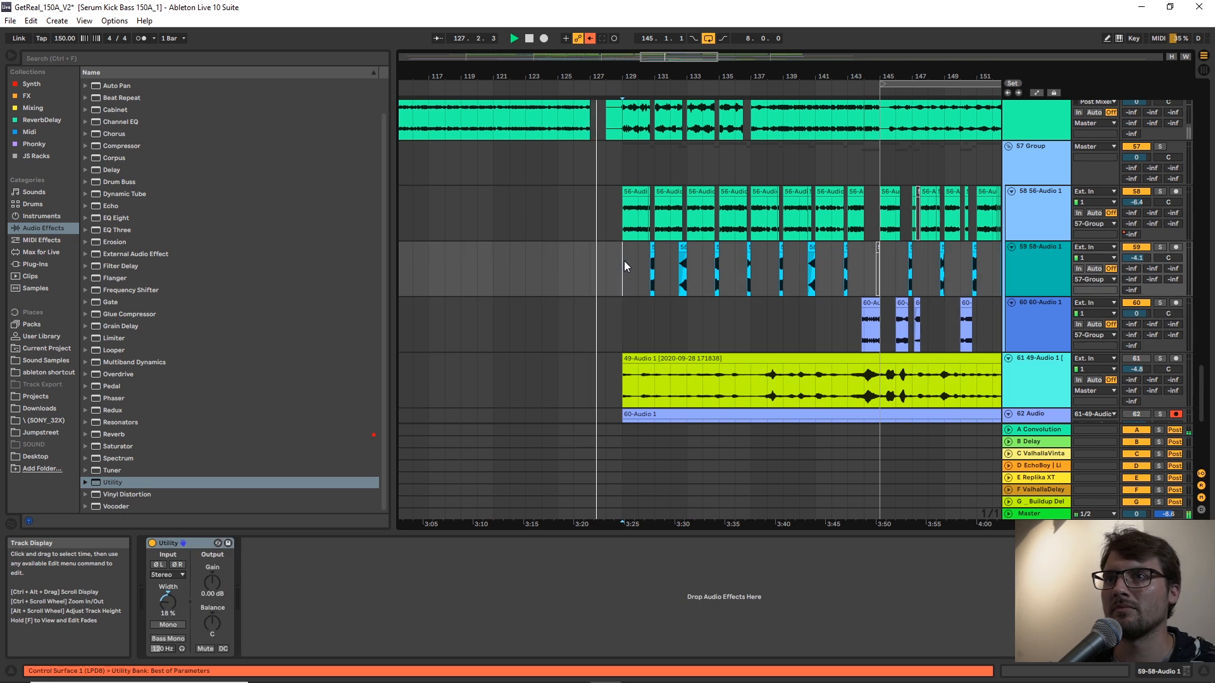
{"action": "left_click", "coordinate": [1035, 162]}
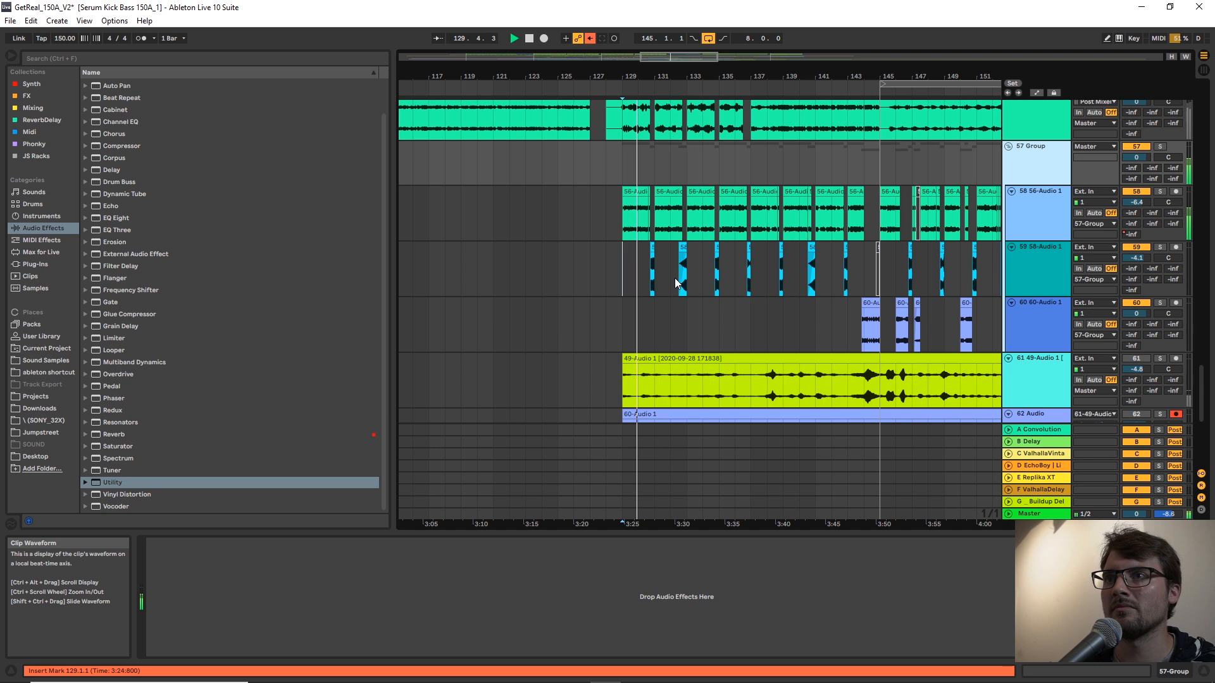
{"action": "scroll", "coordinate": [681, 282], "scroll_direction": "up", "scroll_amount": 2}
Stop playback and insert 16 bars of time into the arrangement at bar 129.
{"action": "key", "text": "space"}
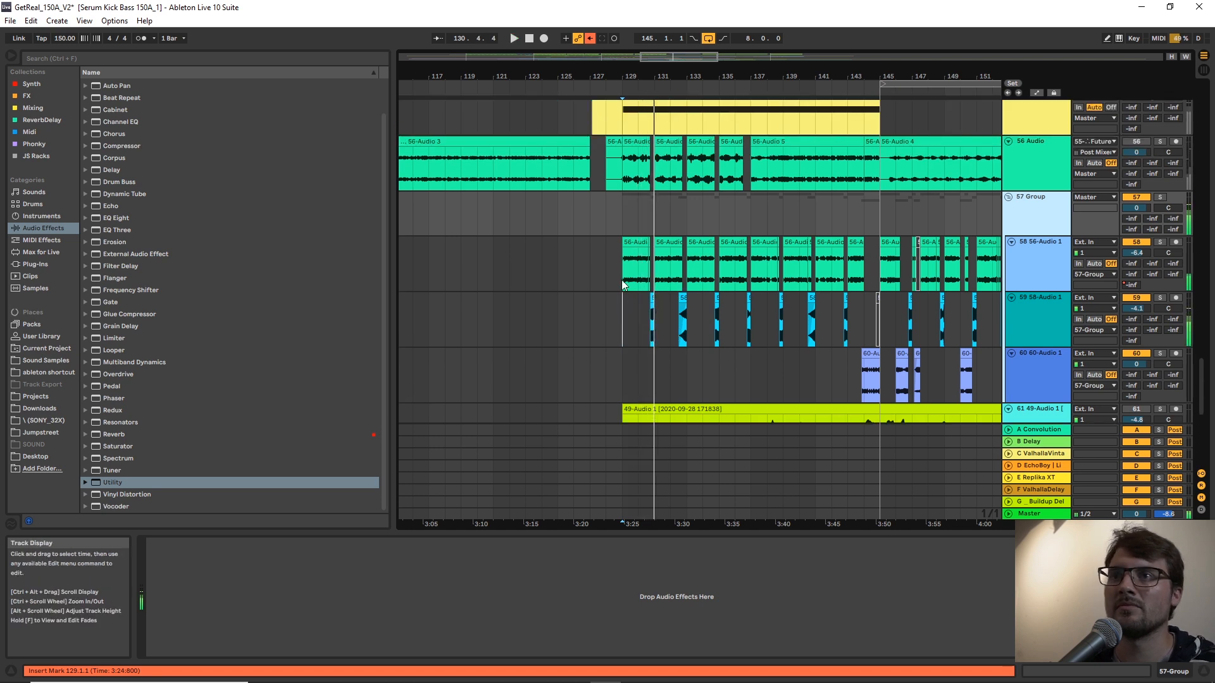
{"action": "left_click", "coordinate": [622, 279]}
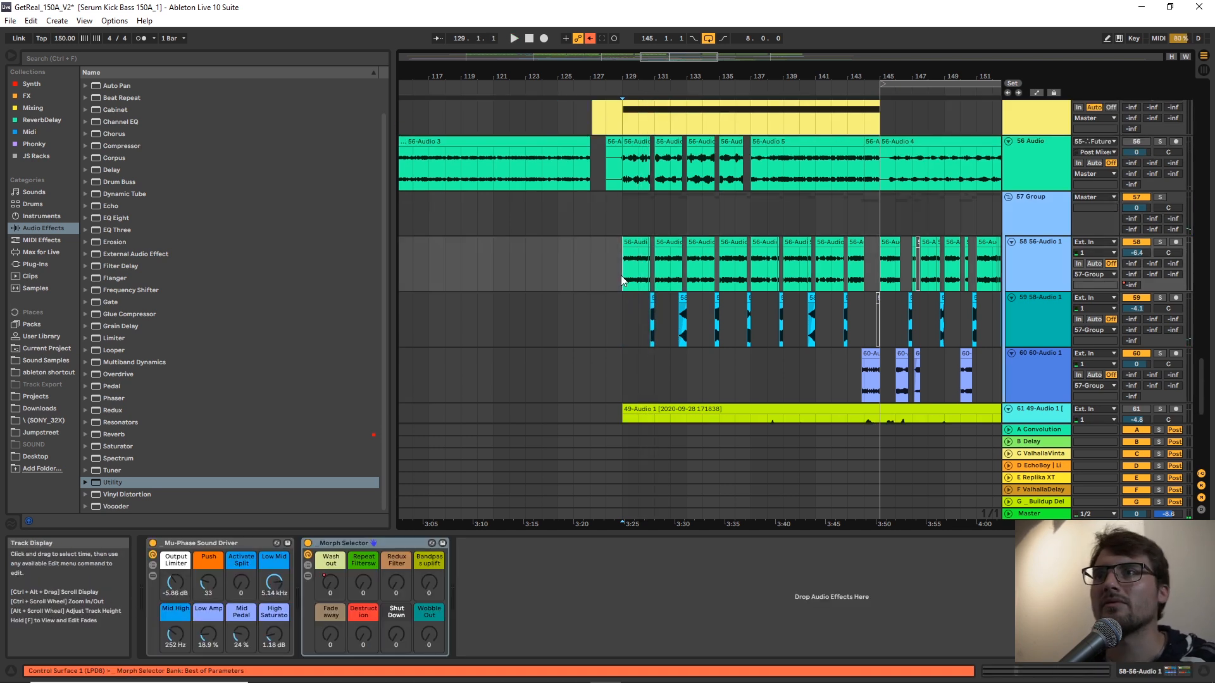
{"action": "key", "text": "ctrl+i"}
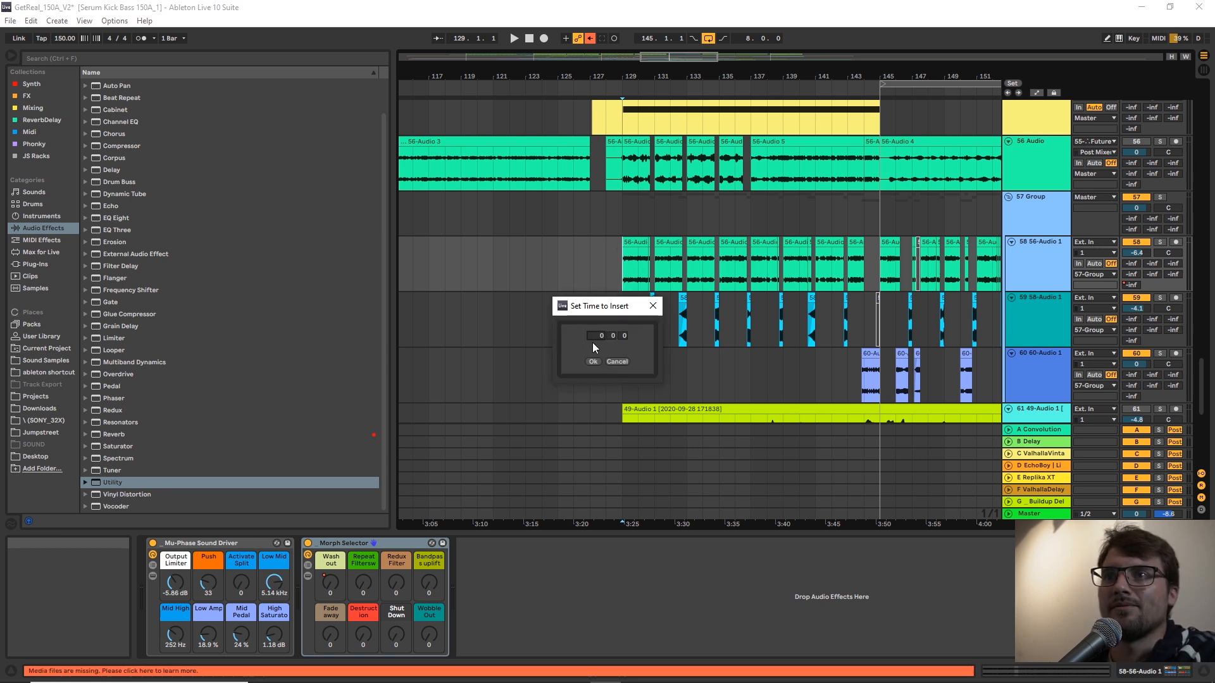
{"action": "type", "text": "16"}
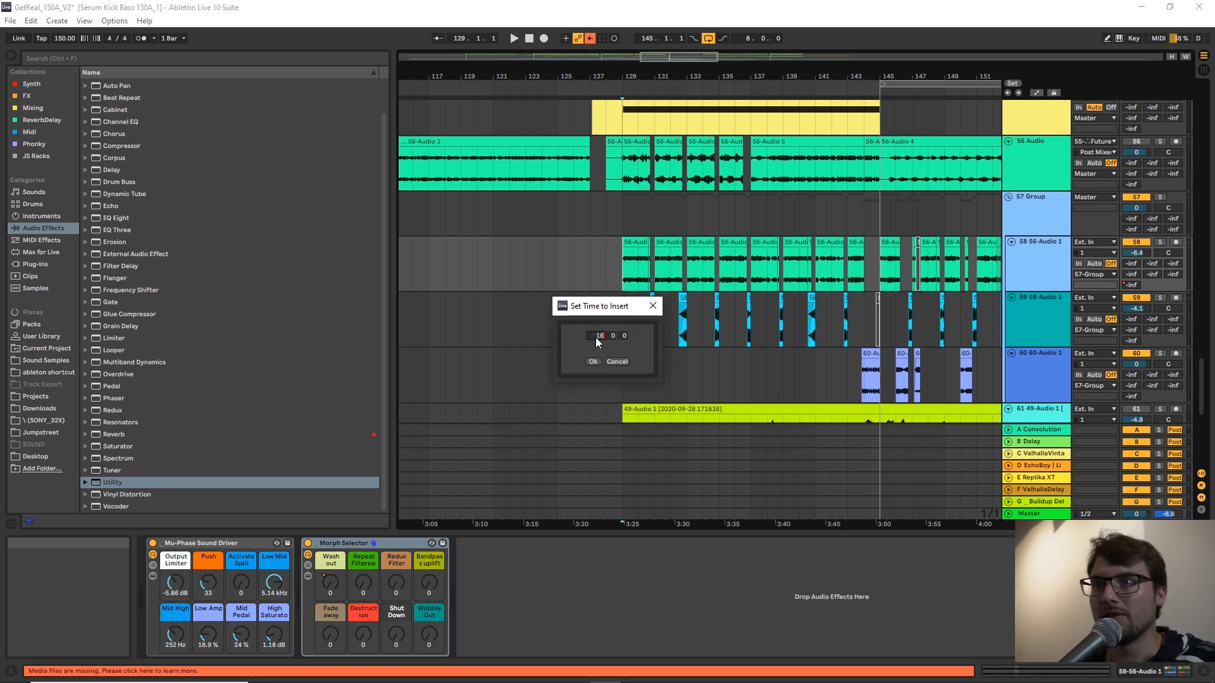
{"action": "left_click", "coordinate": [598, 362]}
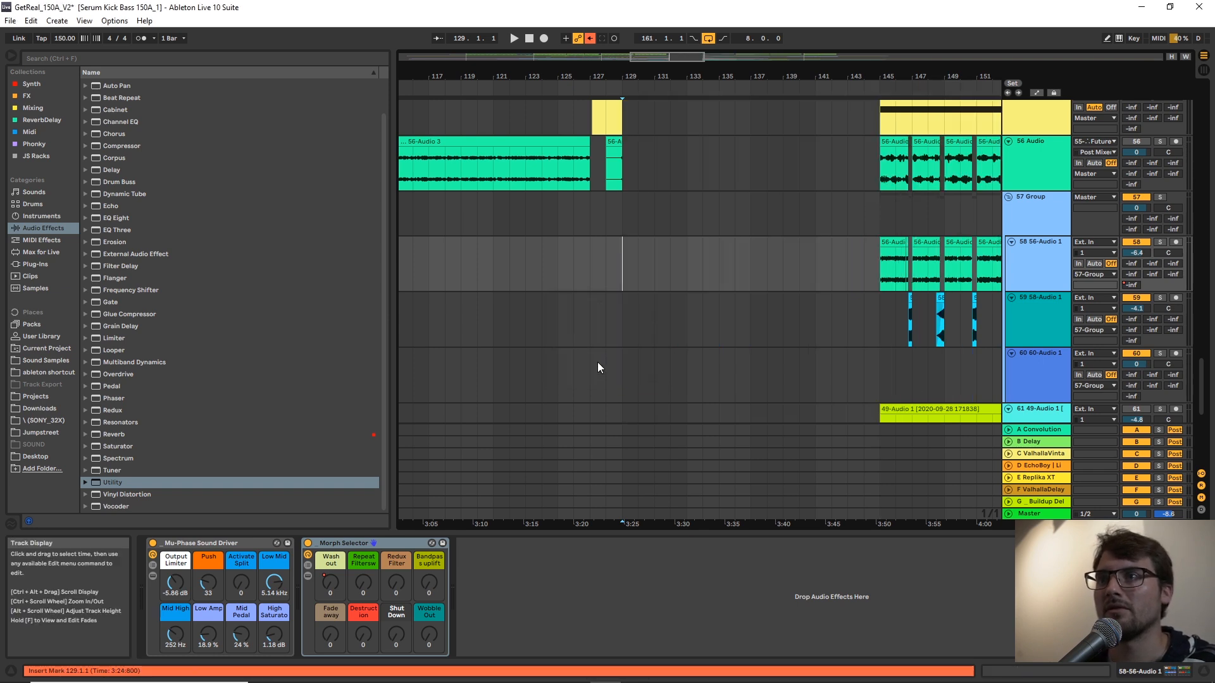
Play the arrangement from bar 127 into the newly inserted gap and examine the tracks above the group.
{"action": "left_click", "coordinate": [591, 258]}
{"action": "key", "text": "space"}
{"action": "scroll", "coordinate": [708, 300], "scroll_direction": "up", "scroll_amount": 3}
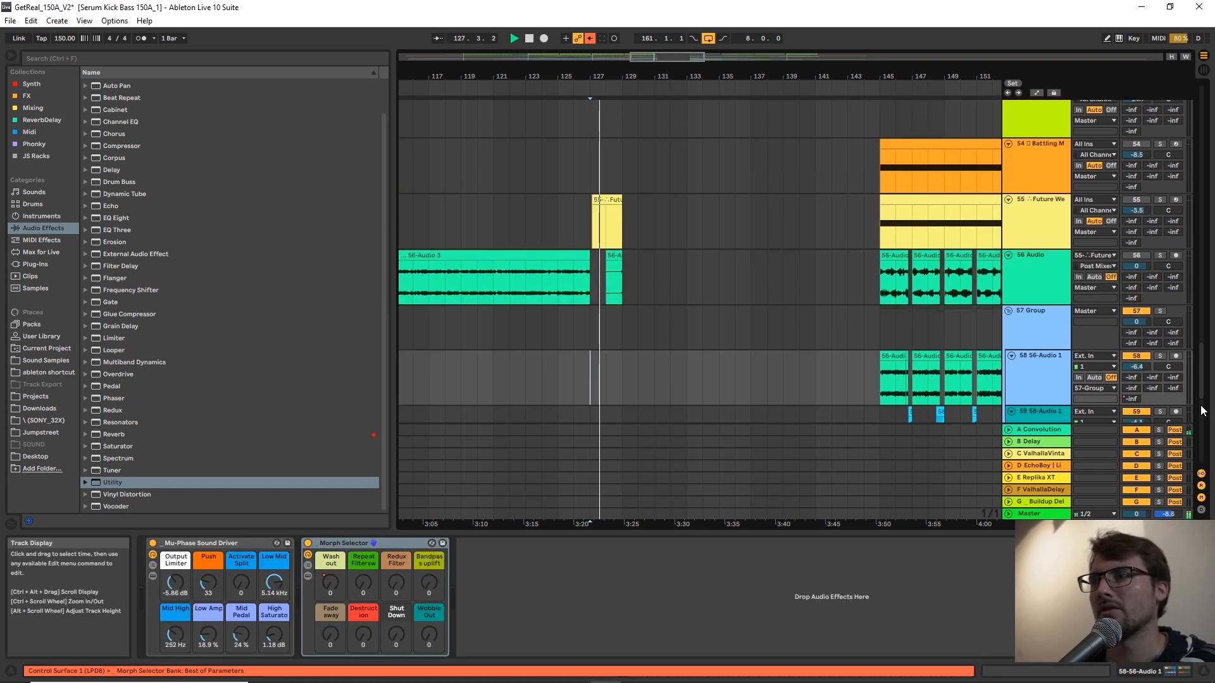
Copy the Kick and Serum Process Bass clips starting at bar 145 to bar 129.
{"action": "left_click_drag", "start_coordinate": [1202, 385], "coordinate": [1201, 114]}
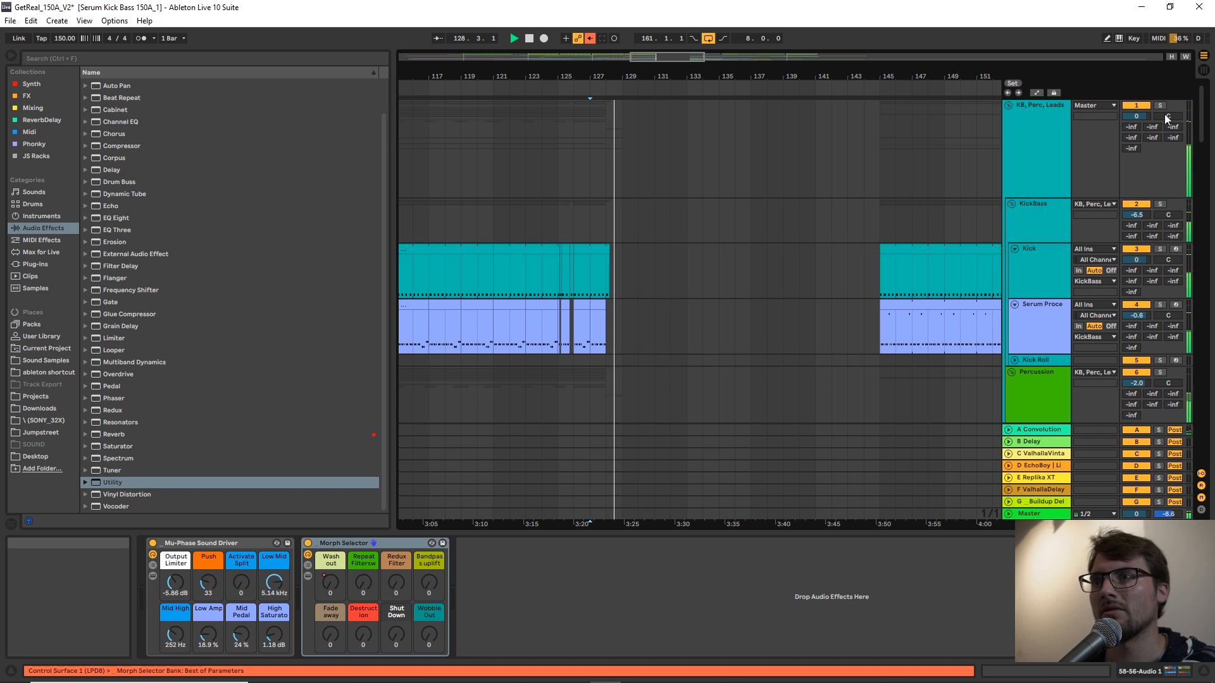
{"action": "left_click", "coordinate": [917, 305]}
{"action": "left_click", "coordinate": [925, 250], "text": "shift"}
{"action": "left_click", "coordinate": [627, 268]}
{"action": "key", "text": "ctrl+v"}
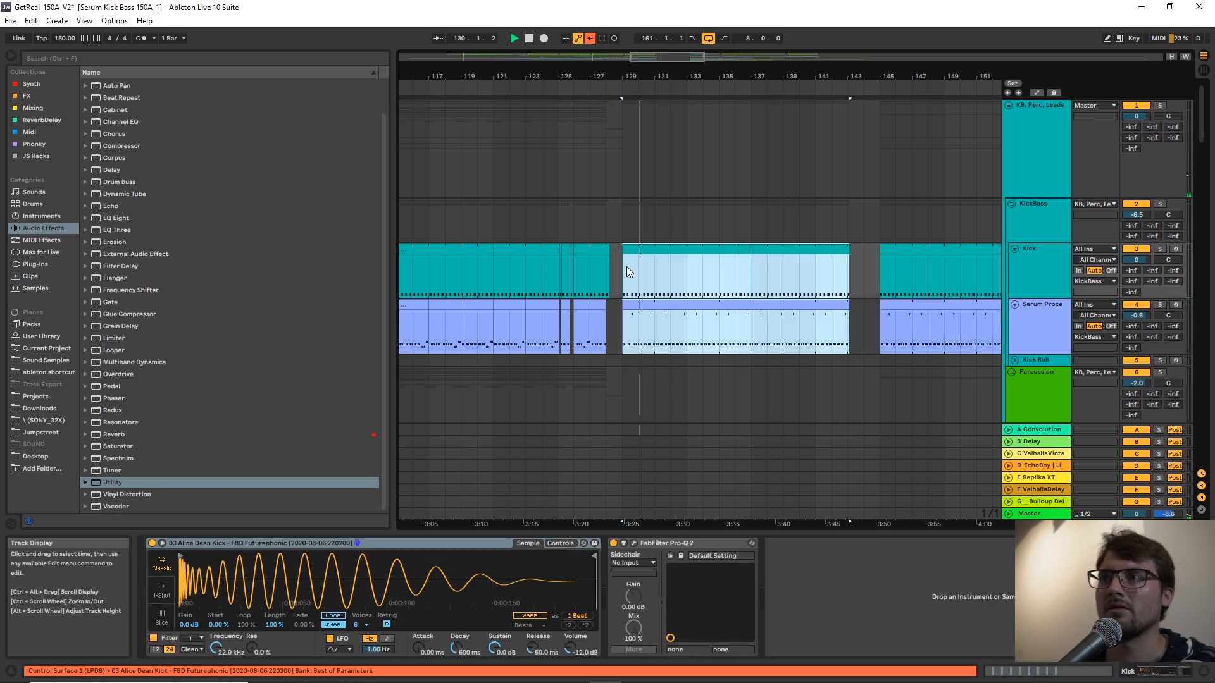
Audition the pasted kick and bass from bar 127 and extend the Serum Process Bass clip's end to bar 145.
{"action": "left_click", "coordinate": [587, 266]}
{"action": "key", "text": "space"}
{"action": "key", "text": "space"}
{"action": "left_click_drag", "start_coordinate": [848, 275], "coordinate": [623, 312]}
{"action": "left_click_drag", "start_coordinate": [848, 304], "coordinate": [880, 305]}
{"action": "scroll", "coordinate": [784, 323], "scroll_direction": "down", "scroll_amount": 1}
{"action": "left_click", "coordinate": [645, 279]}
{"action": "scroll", "coordinate": [701, 275], "scroll_direction": "down", "scroll_amount": 6}
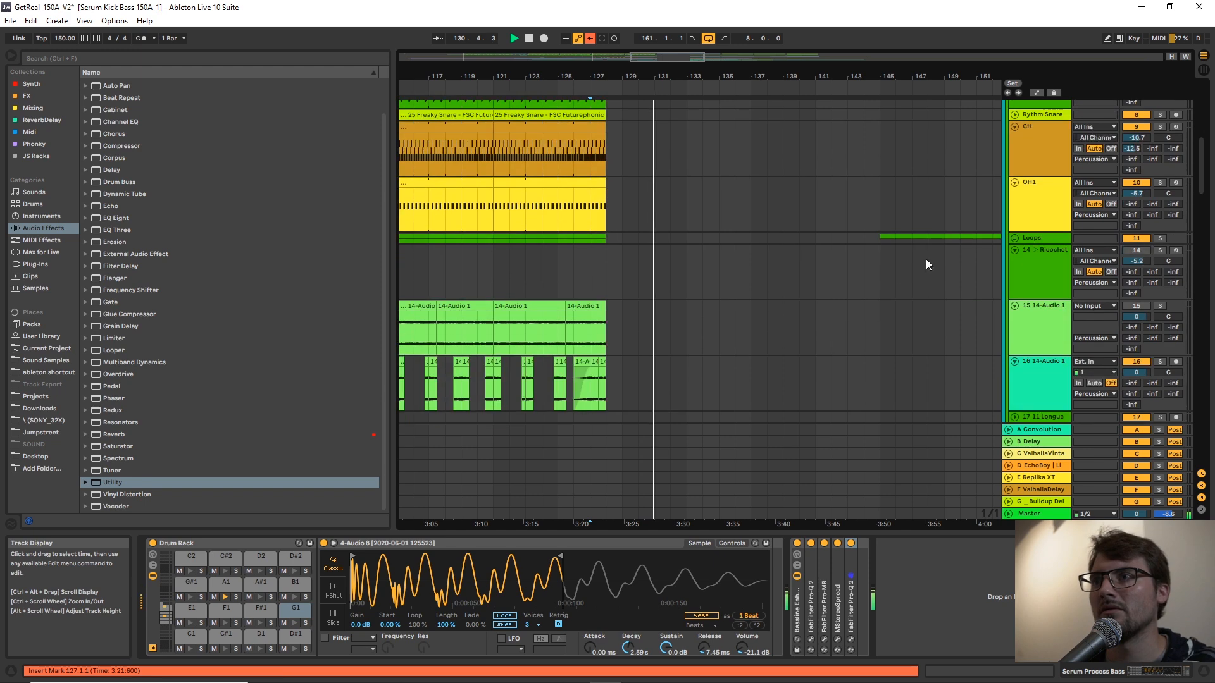
Copy the Tentaclecaster clips on track 30 from bar 145 to bar 129 and return the insert marker to bar 127.
{"action": "left_click", "coordinate": [1021, 238]}
{"action": "scroll", "coordinate": [671, 279], "scroll_direction": "down", "scroll_amount": 4}
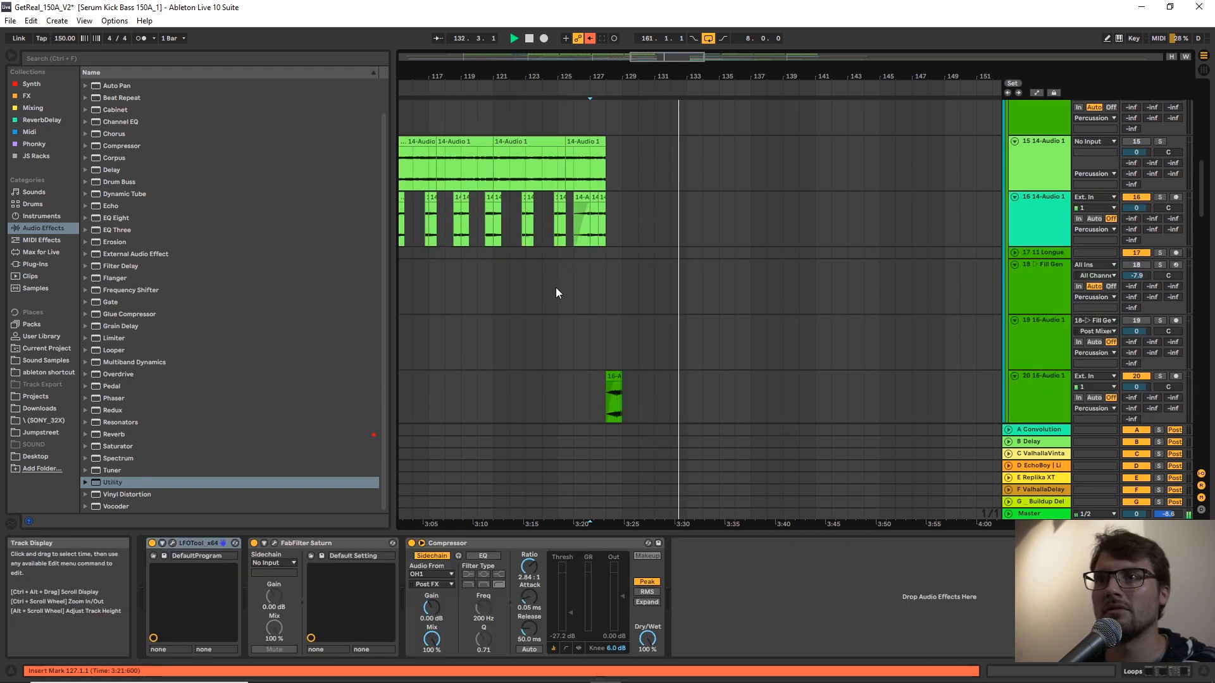
{"action": "scroll", "coordinate": [551, 272], "scroll_direction": "down", "scroll_amount": 5}
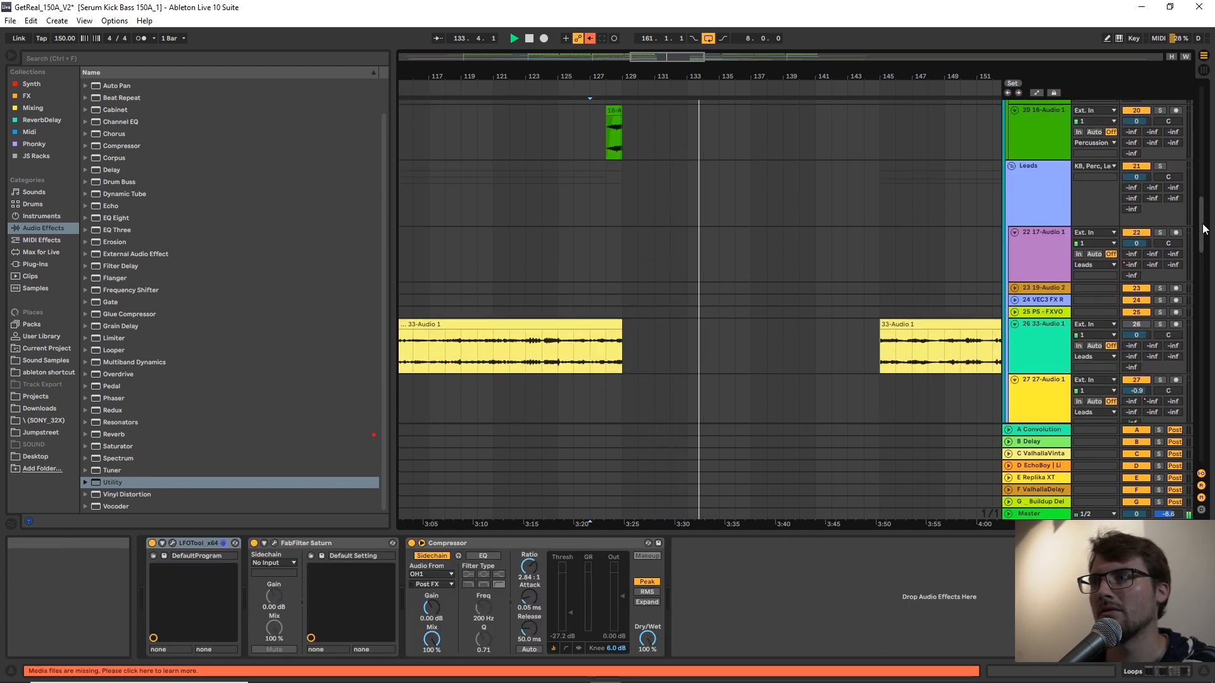
{"action": "left_click_drag", "start_coordinate": [1202, 225], "coordinate": [1194, 293]}
{"action": "left_click_drag", "start_coordinate": [927, 81], "coordinate": [816, 77]}
{"action": "scroll", "coordinate": [812, 145], "scroll_direction": "up", "scroll_amount": 2}
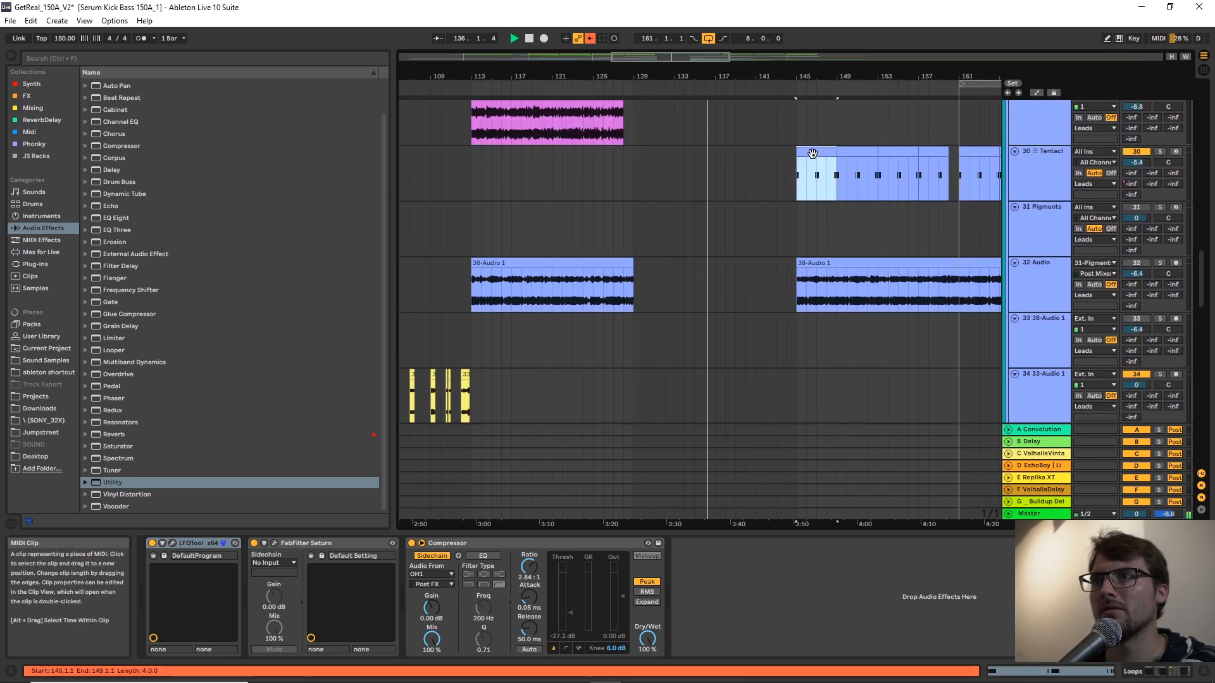
{"action": "left_click", "coordinate": [810, 155]}
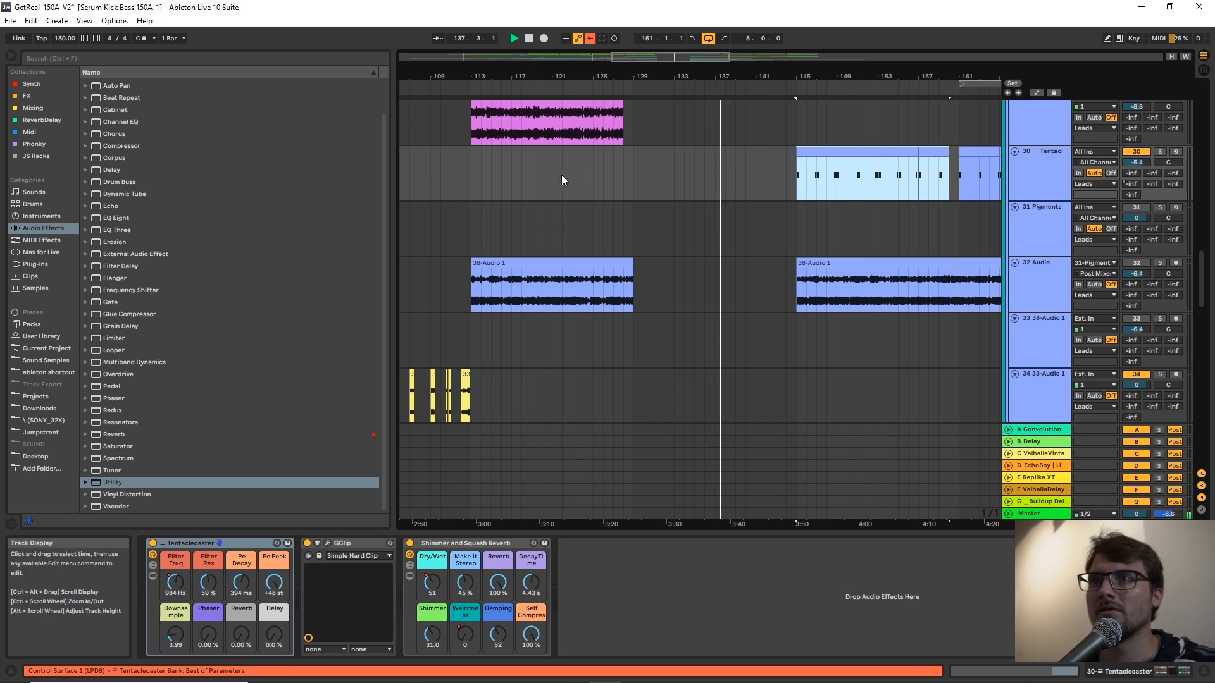
{"action": "left_click", "coordinate": [633, 165]}
{"action": "key", "text": "ctrl+v"}
{"action": "left_click", "coordinate": [616, 174]}
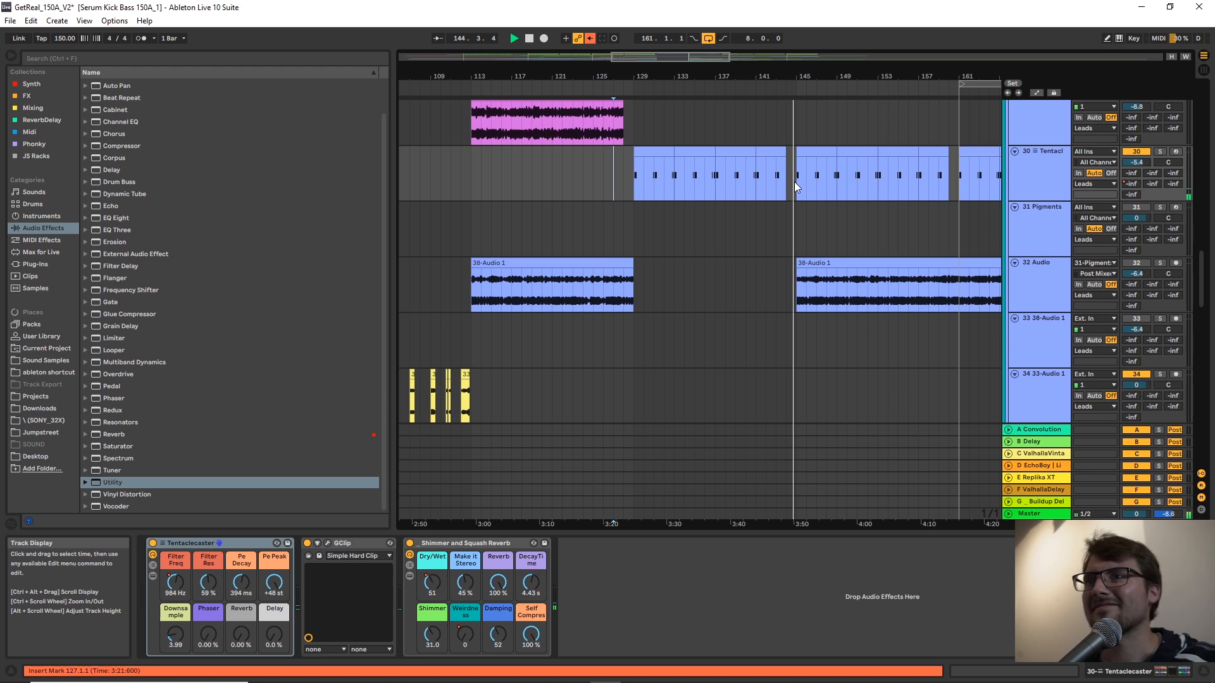
Solo track 63 and audition its short 56-Audio 5 clip at bar 145.
{"action": "left_click_drag", "start_coordinate": [847, 78], "coordinate": [766, 89]}
{"action": "scroll", "coordinate": [766, 190], "scroll_direction": "up", "scroll_amount": 1}
{"action": "scroll", "coordinate": [766, 191], "scroll_direction": "up", "scroll_amount": 5}
{"action": "left_click_drag", "start_coordinate": [1202, 249], "coordinate": [1171, 415]}
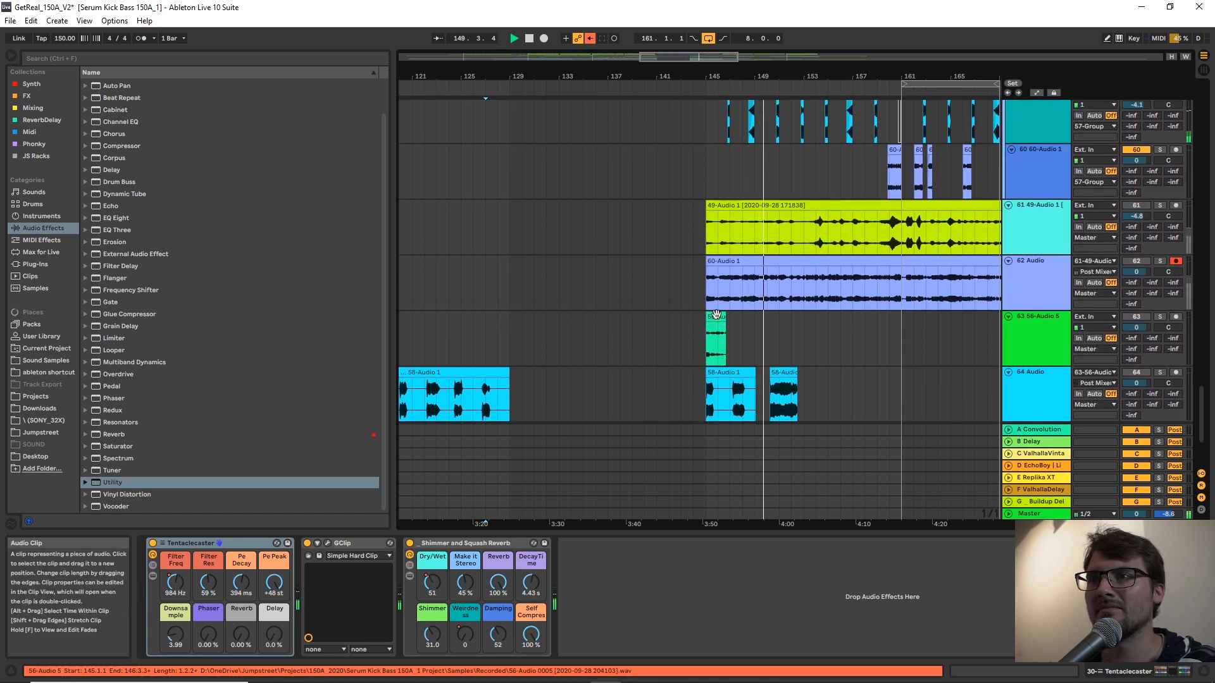
{"action": "scroll", "coordinate": [718, 375], "scroll_direction": "down", "scroll_amount": 1}
{"action": "scroll", "coordinate": [694, 280], "scroll_direction": "down", "scroll_amount": 3}
{"action": "scroll", "coordinate": [693, 280], "scroll_direction": "up", "scroll_amount": 3}
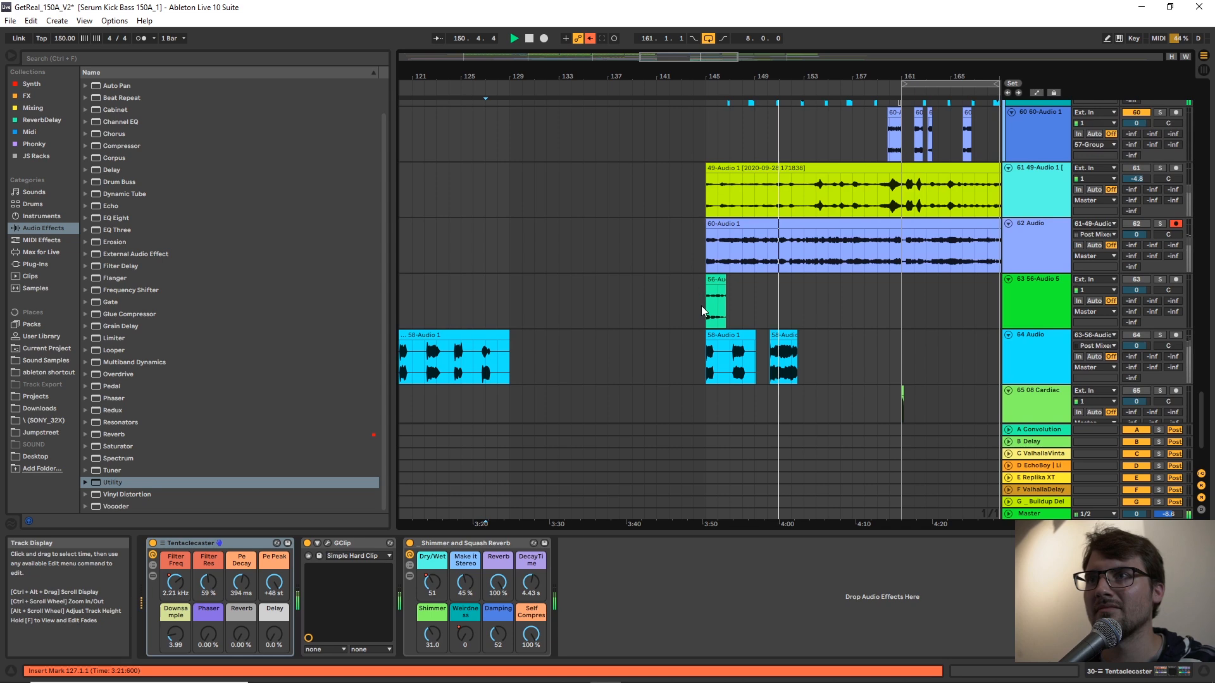
{"action": "left_click", "coordinate": [701, 305]}
{"action": "key", "text": "space"}
{"action": "key", "text": "space"}
{"action": "key", "text": "space"}
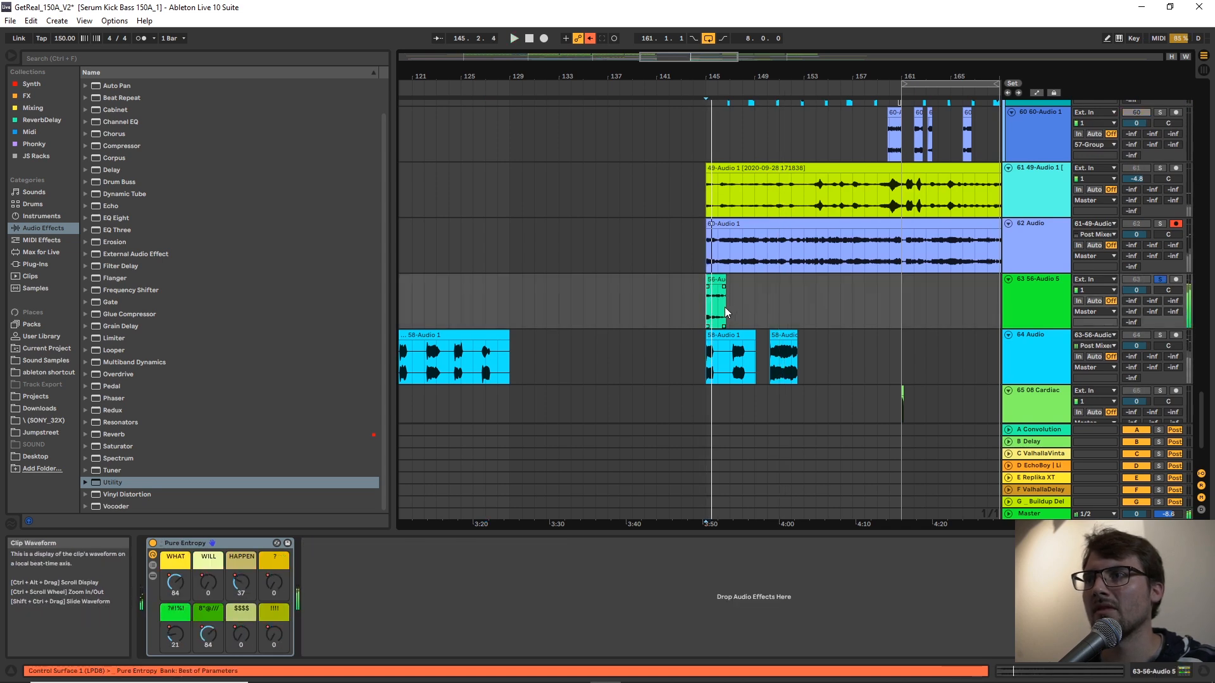
Play the arrangement from bar 128 into the inserted gap.
{"action": "scroll", "coordinate": [791, 291], "scroll_direction": "up", "scroll_amount": 6}
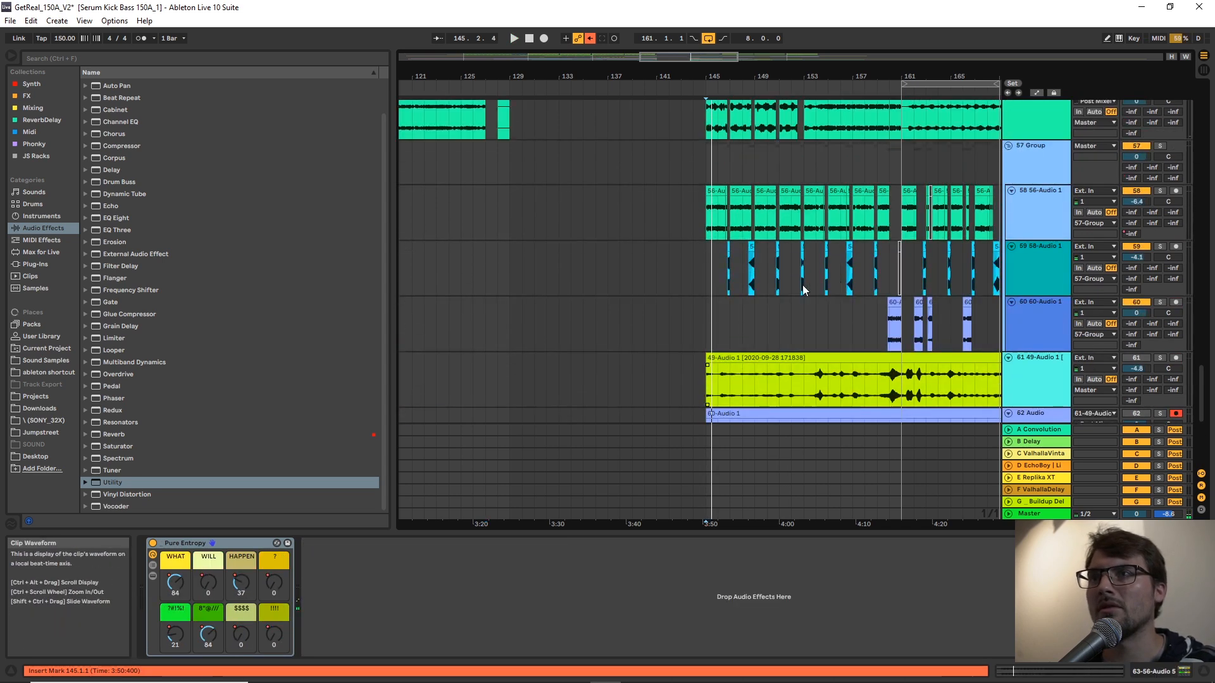
{"action": "scroll", "coordinate": [791, 291], "scroll_direction": "up", "scroll_amount": 2}
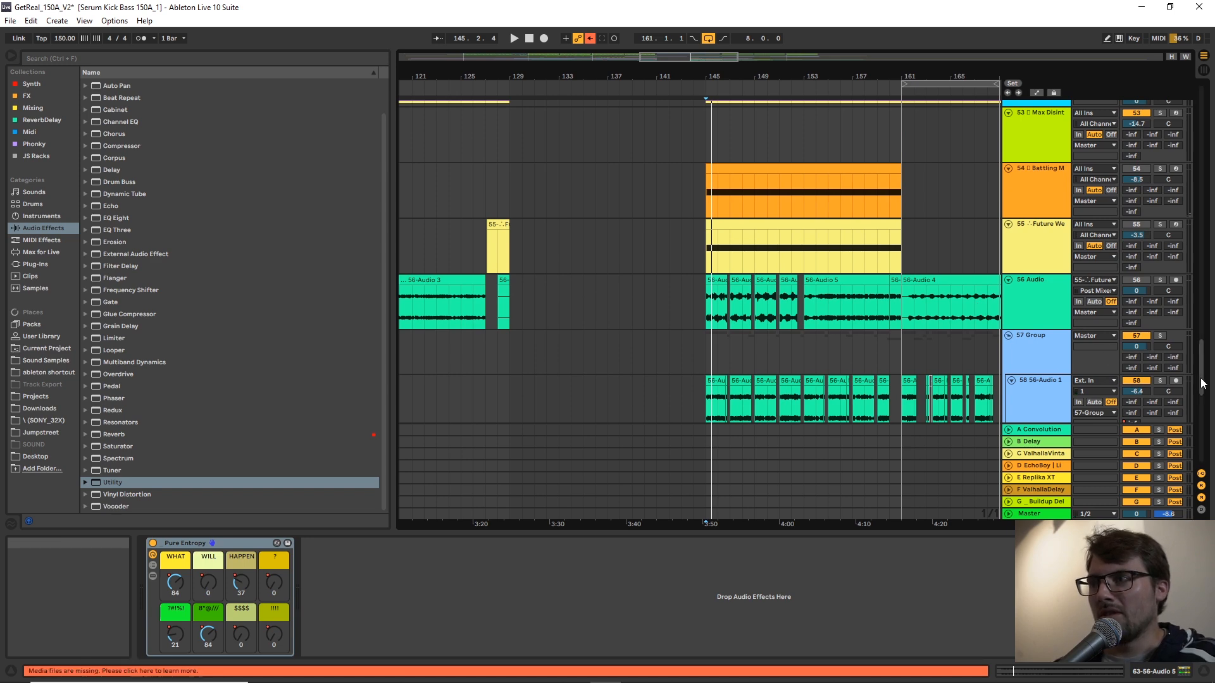
{"action": "scroll", "coordinate": [759, 342], "scroll_direction": "up", "scroll_amount": 7}
{"action": "left_click_drag", "start_coordinate": [758, 336], "coordinate": [550, 335]}
{"action": "left_click", "coordinate": [492, 300]}
{"action": "key", "text": "space"}
Extend the start of the first 56-Audio 1 clip on track 58 back to bar 134.
{"action": "scroll", "coordinate": [518, 315], "scroll_direction": "down", "scroll_amount": 6}
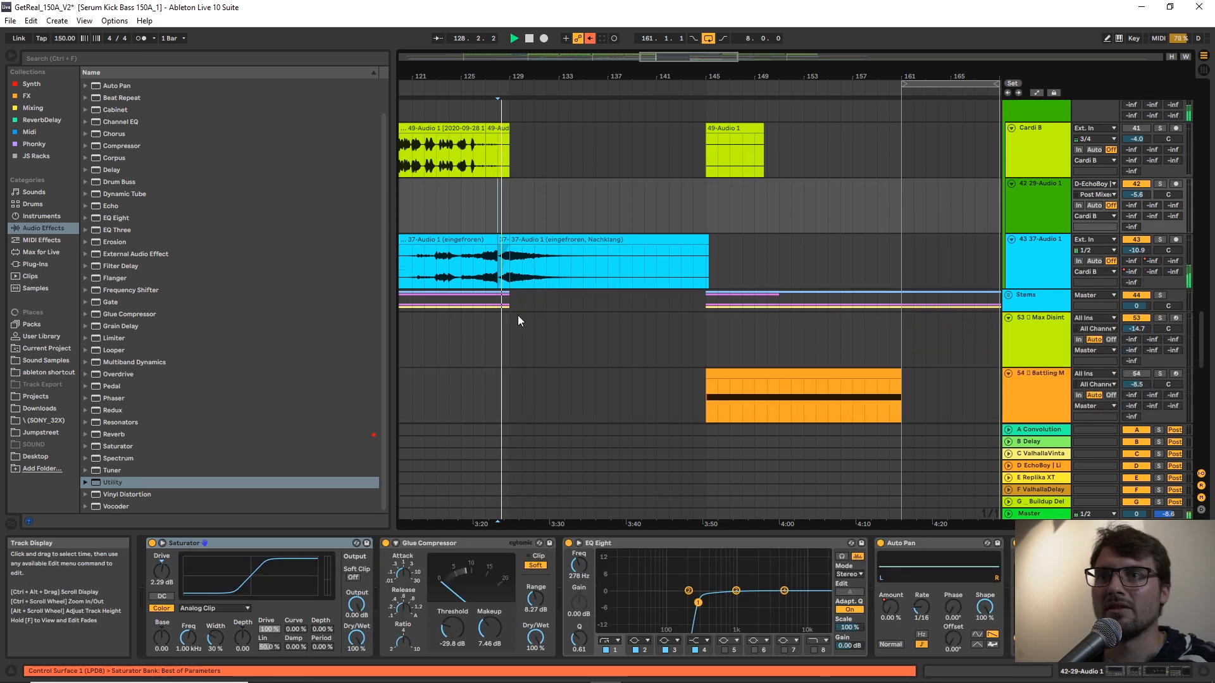
{"action": "scroll", "coordinate": [519, 312], "scroll_direction": "up", "scroll_amount": 2}
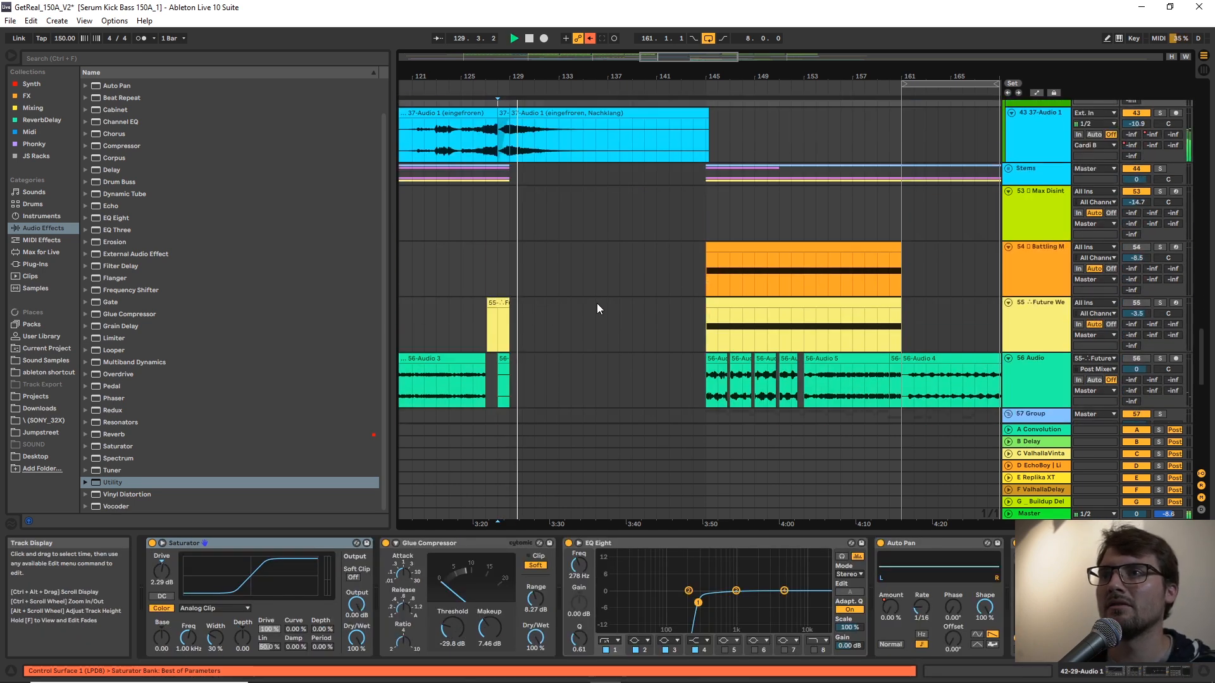
{"action": "scroll", "coordinate": [802, 250], "scroll_direction": "down", "scroll_amount": 10}
{"action": "scroll", "coordinate": [802, 250], "scroll_direction": "up", "scroll_amount": 3}
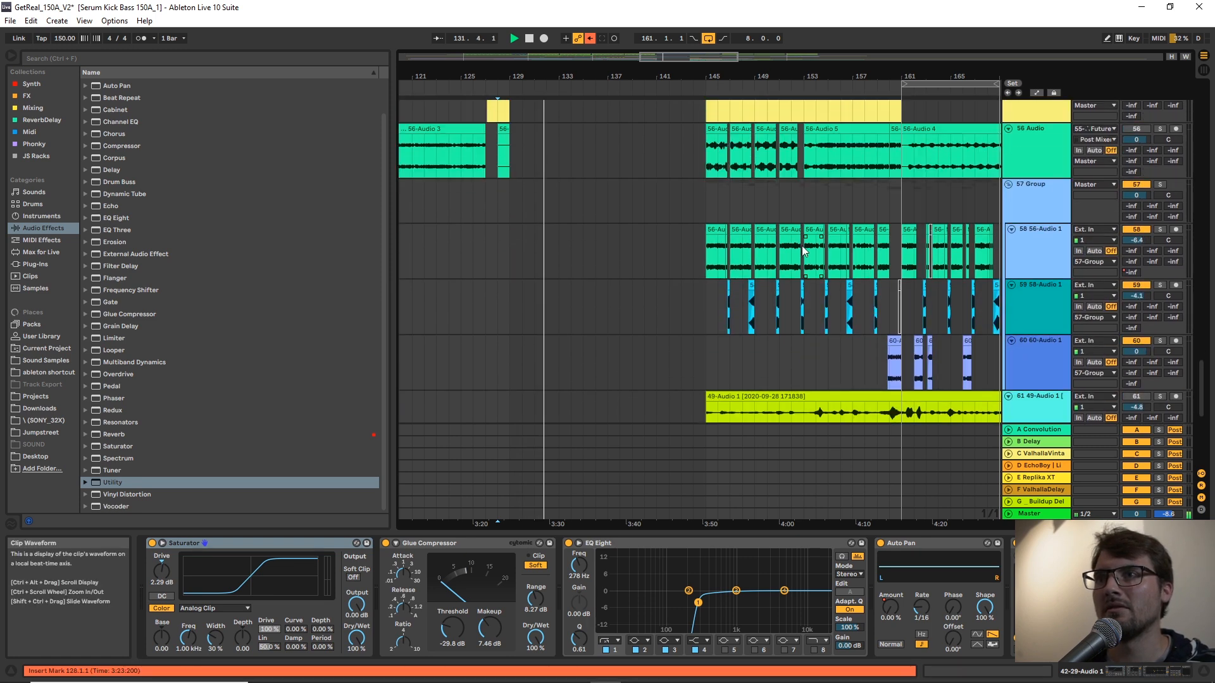
{"action": "left_click", "coordinate": [708, 234]}
{"action": "left_click_drag", "start_coordinate": [705, 231], "coordinate": [572, 231]}
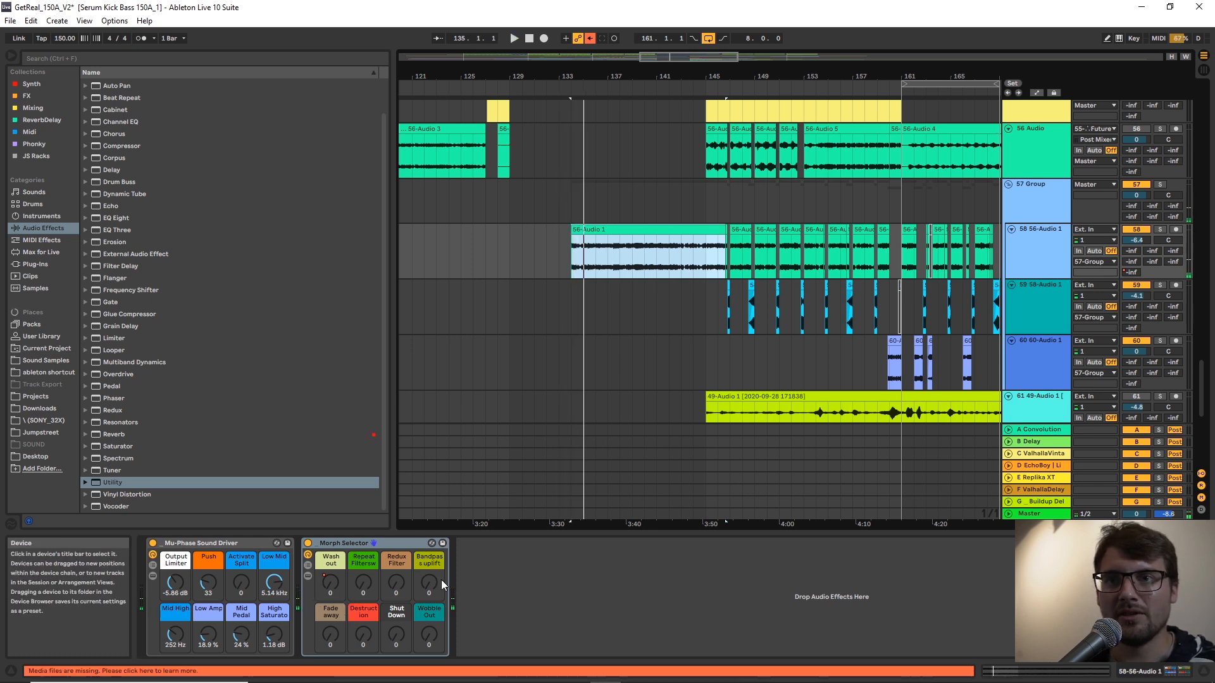
Automate Morph Selector's Bandpass uplift on track 58 from 127 at bar 134 down to 0 at bar 145, and play it.
{"action": "key", "text": "a"}
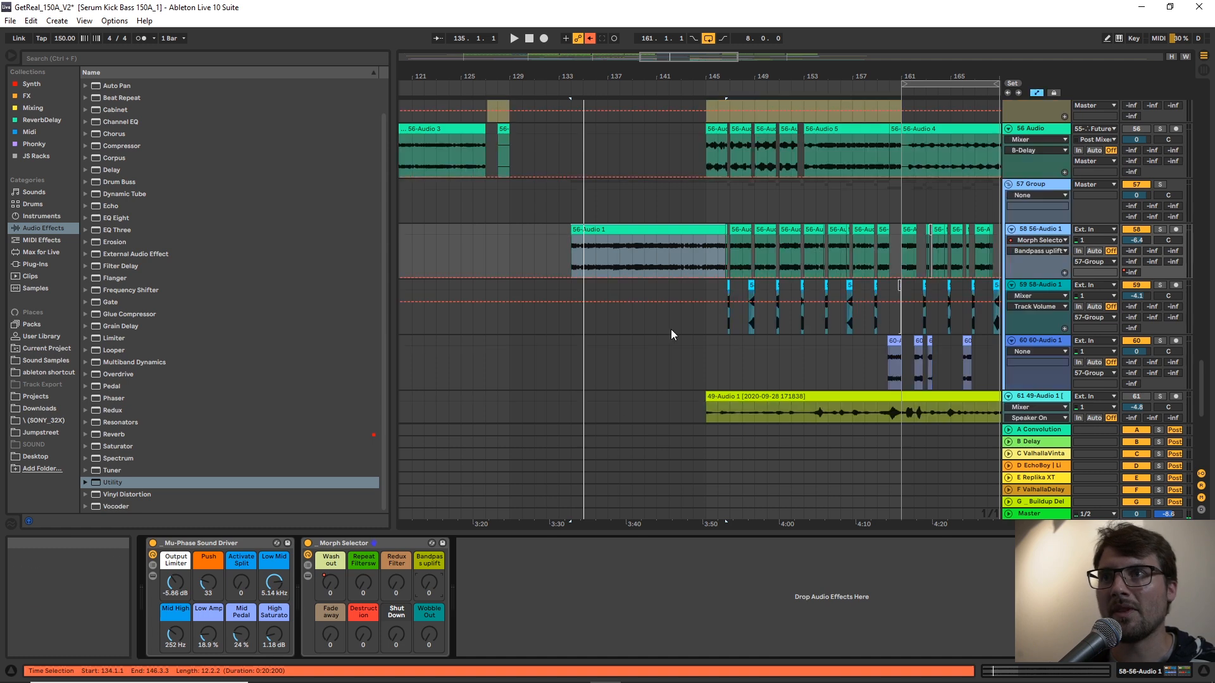
{"action": "left_click", "coordinate": [706, 277]}
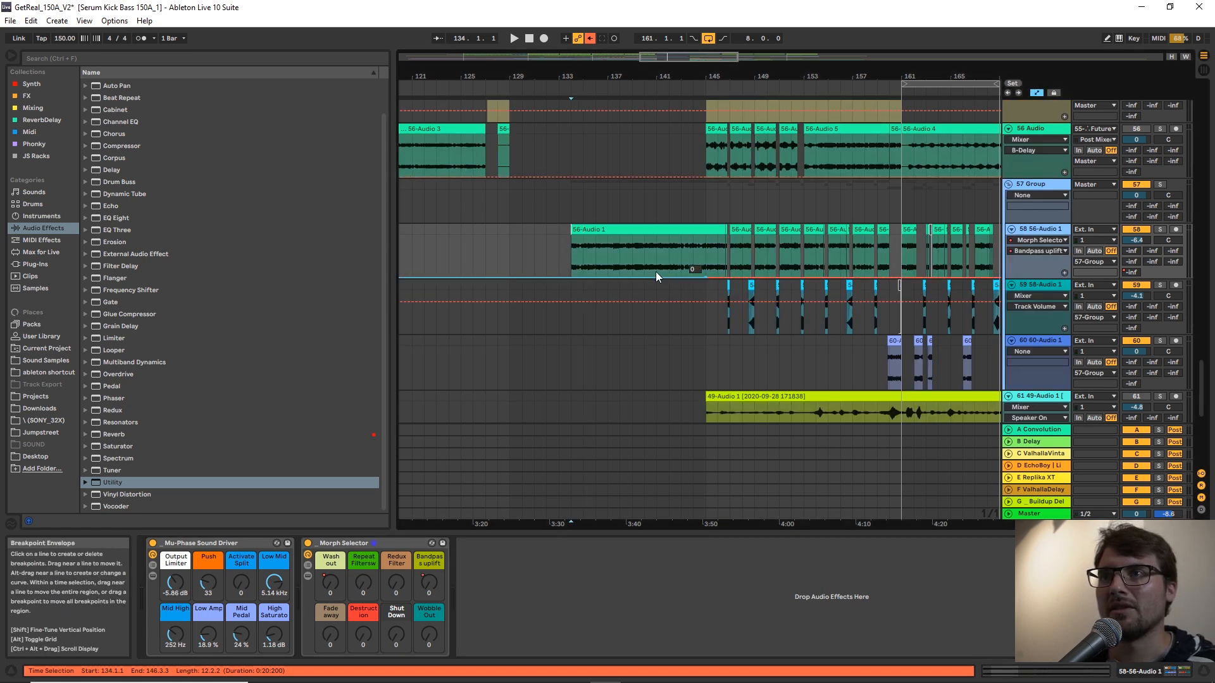
{"action": "left_click_drag", "start_coordinate": [571, 278], "coordinate": [571, 236]}
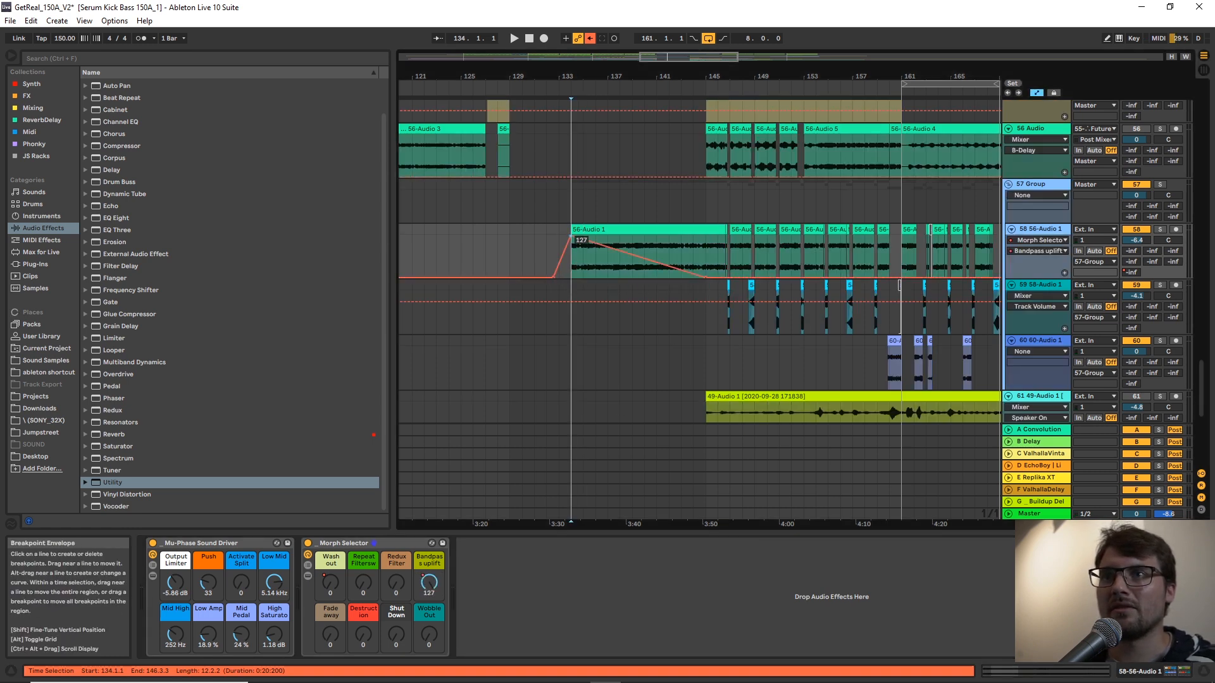
{"action": "key", "text": "space"}
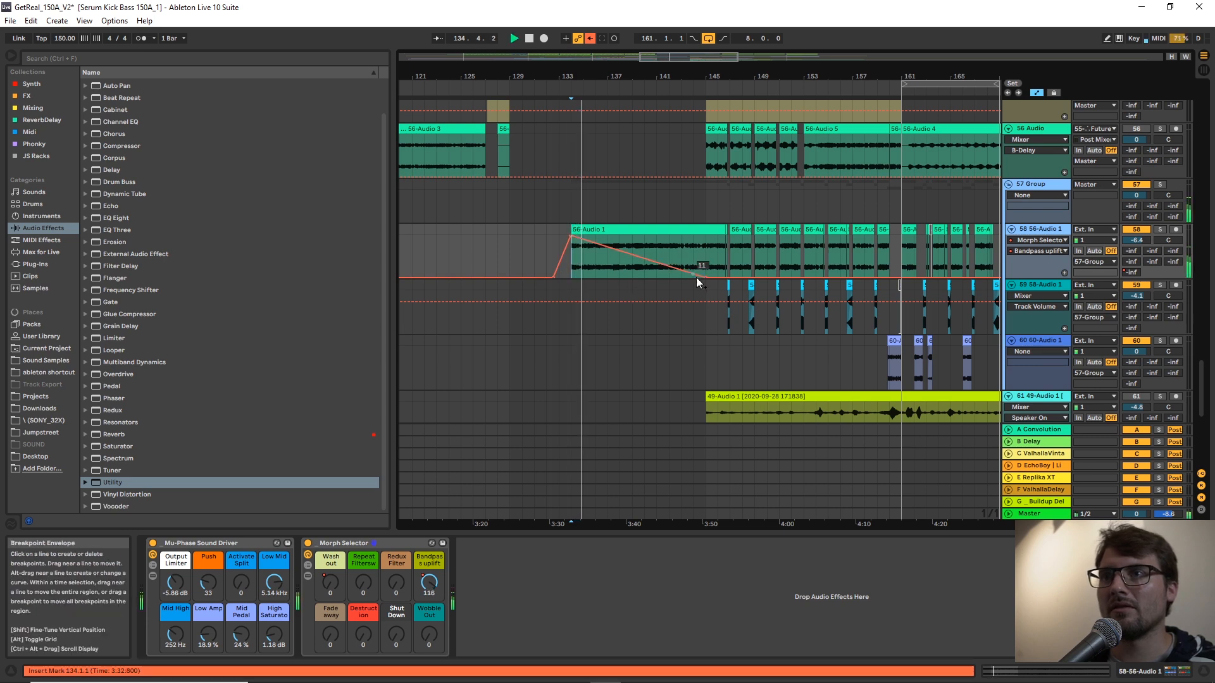
Bend the falling Bandpass uplift ramp into an upward-bulging curve and slightly lower its peak at bar 134.
{"action": "left_click_drag", "start_coordinate": [664, 264], "coordinate": [665, 246]}
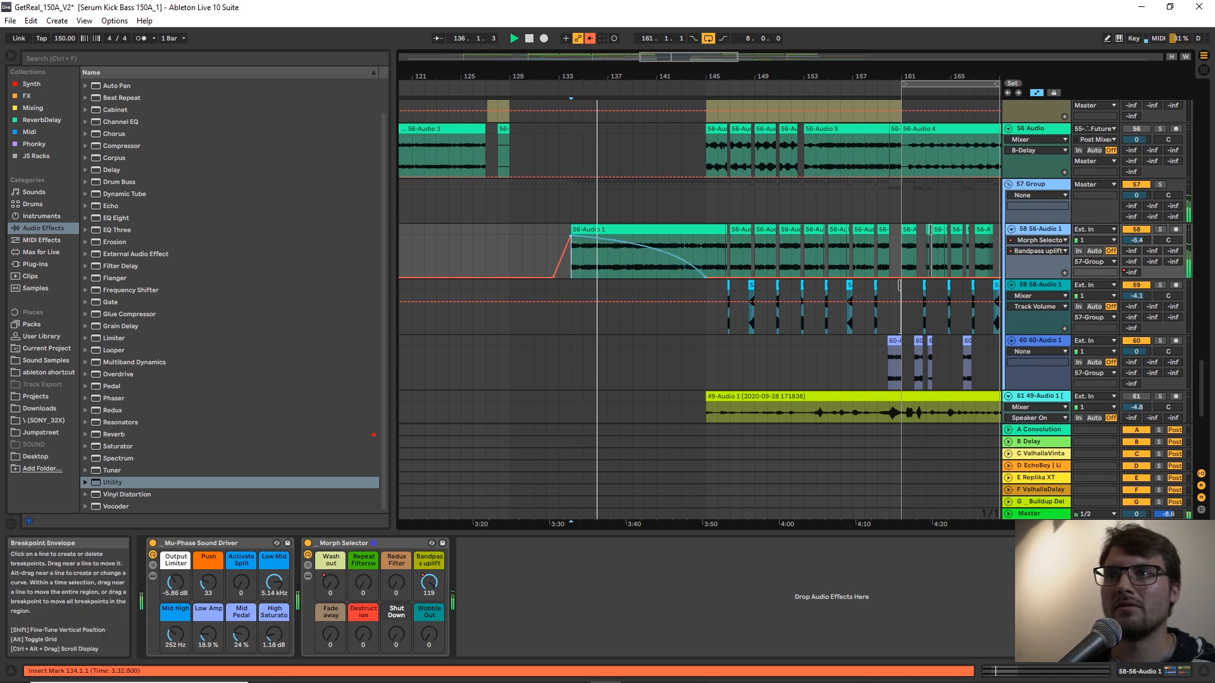
{"action": "key", "text": "a"}
{"action": "key", "text": "a"}
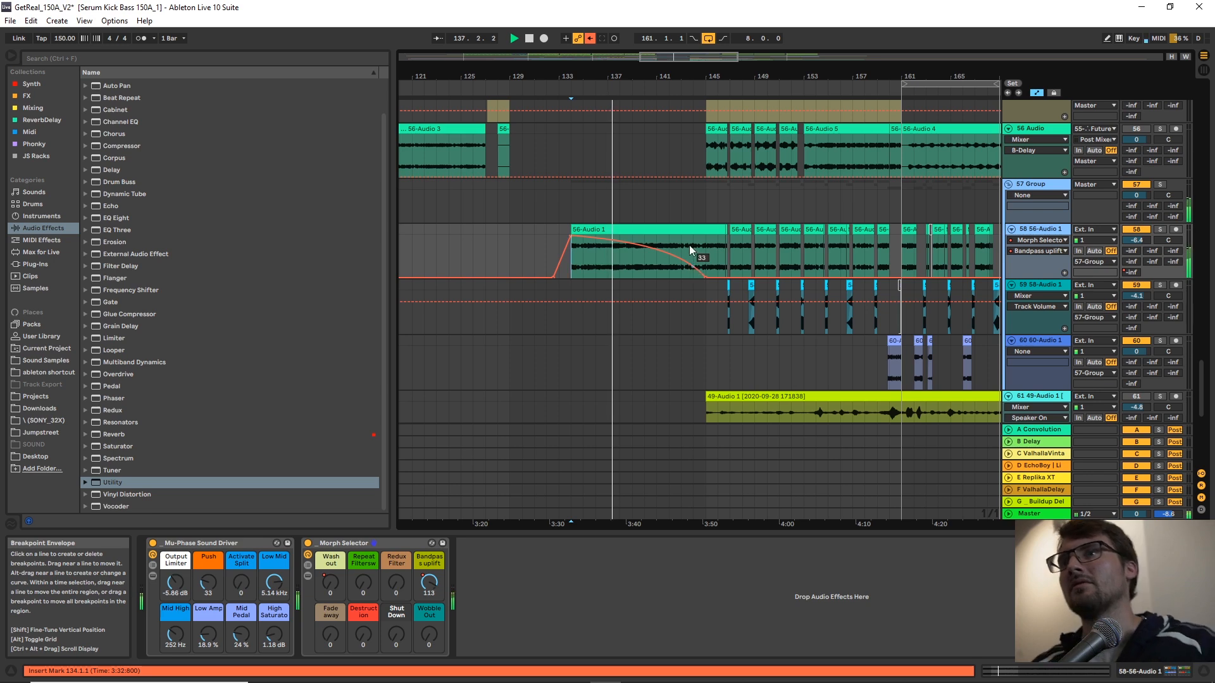
{"action": "left_click_drag", "start_coordinate": [686, 76], "coordinate": [686, 77]}
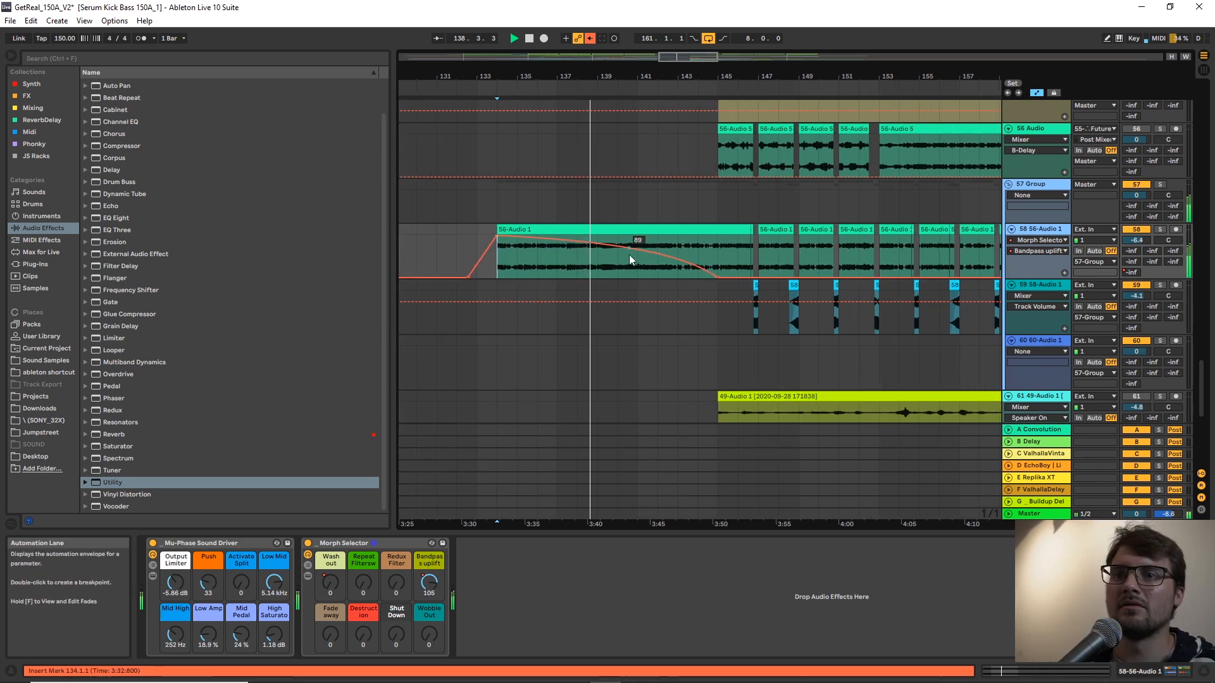
{"action": "left_click_drag", "start_coordinate": [488, 241], "coordinate": [500, 244]}
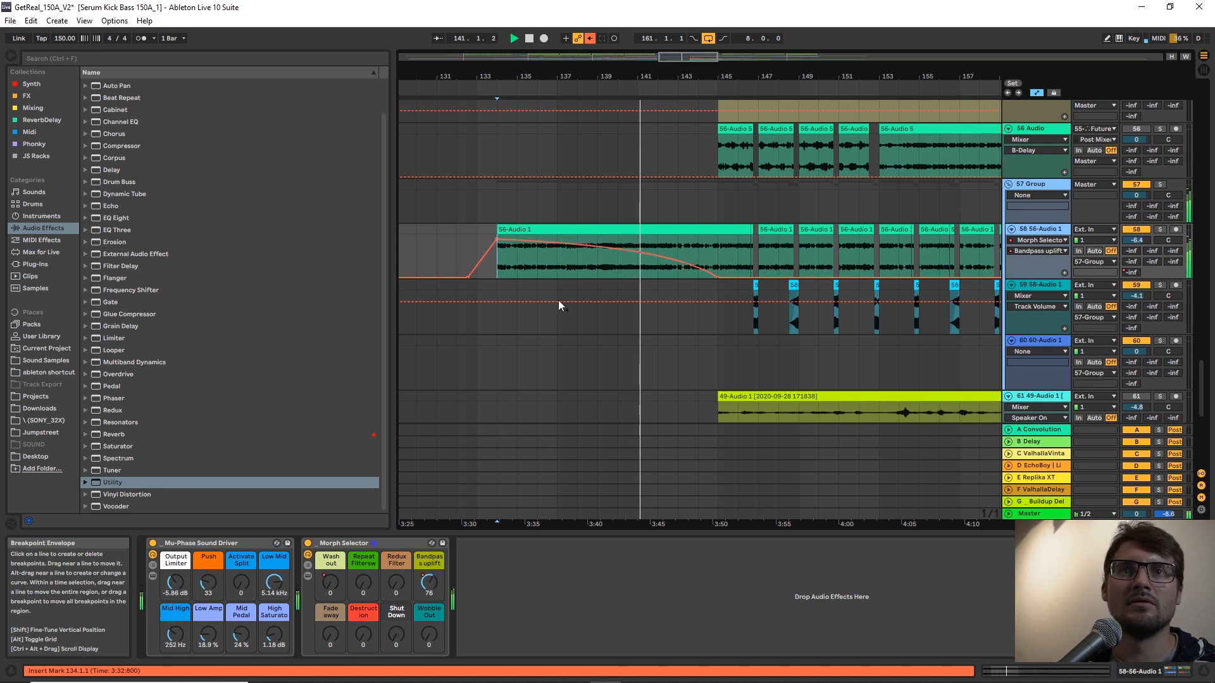
Add an EQ Eight after Morph Selector on track 58 and select bar 144 of the extended clip.
{"action": "double_click", "coordinate": [114, 217]}
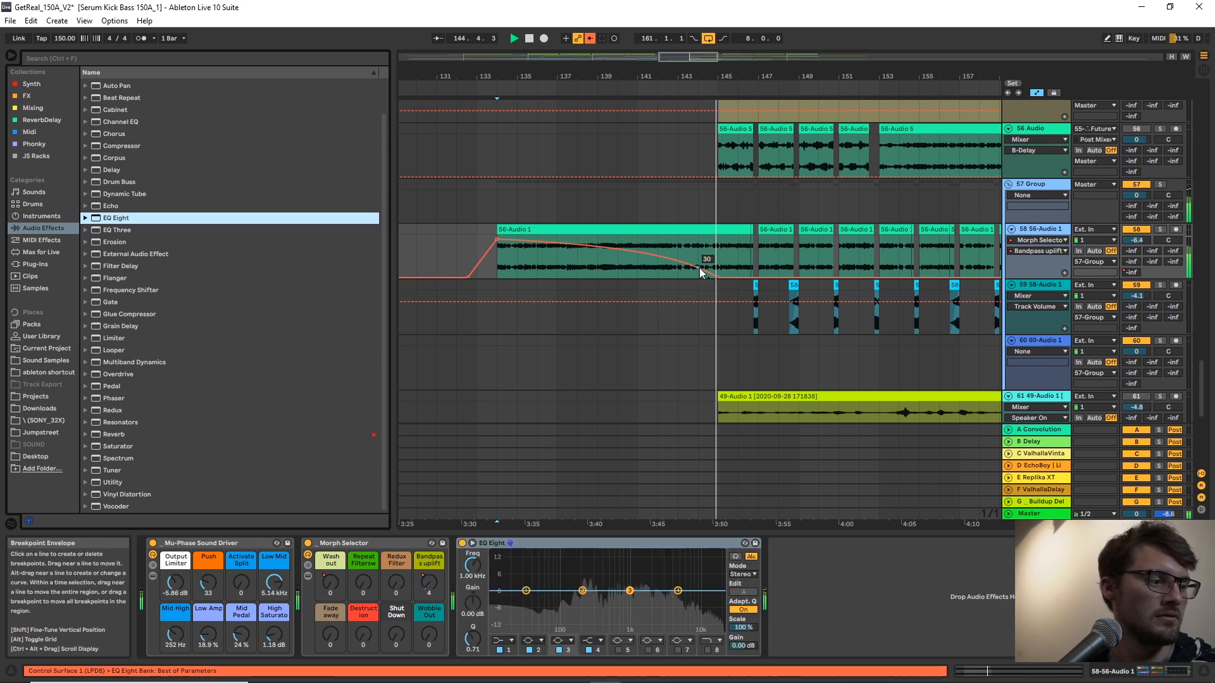
{"action": "key", "text": "a"}
{"action": "left_click_drag", "start_coordinate": [715, 256], "coordinate": [697, 250]}
{"action": "key", "text": "space"}
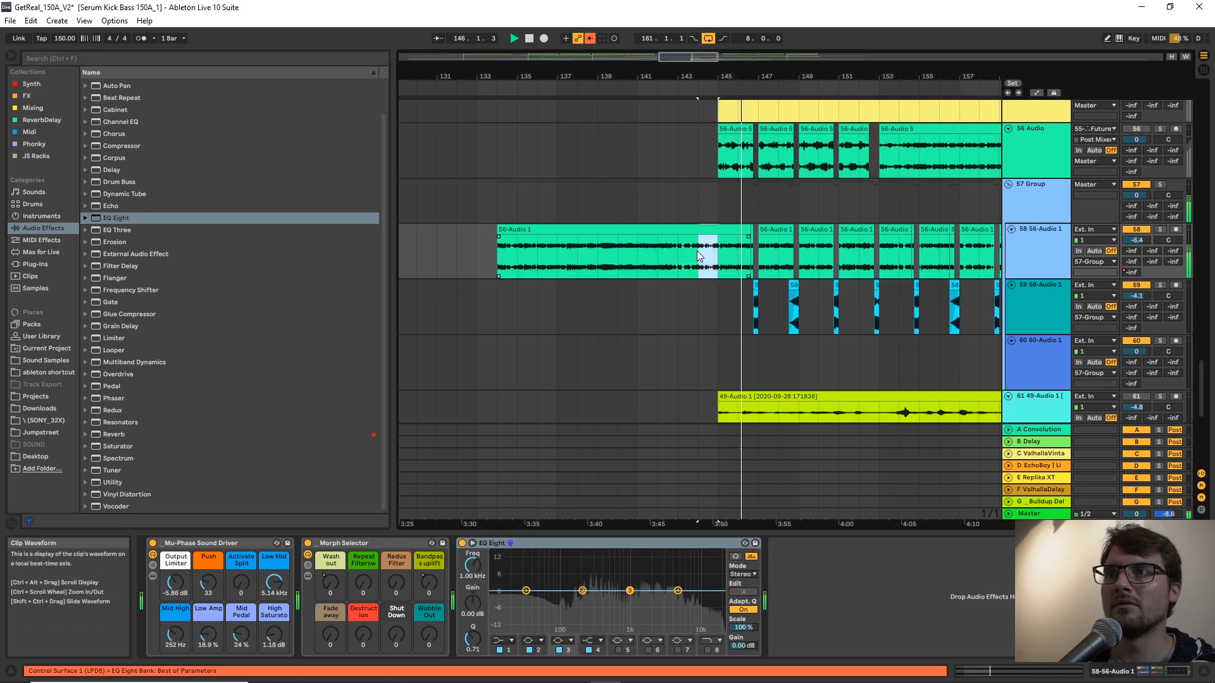
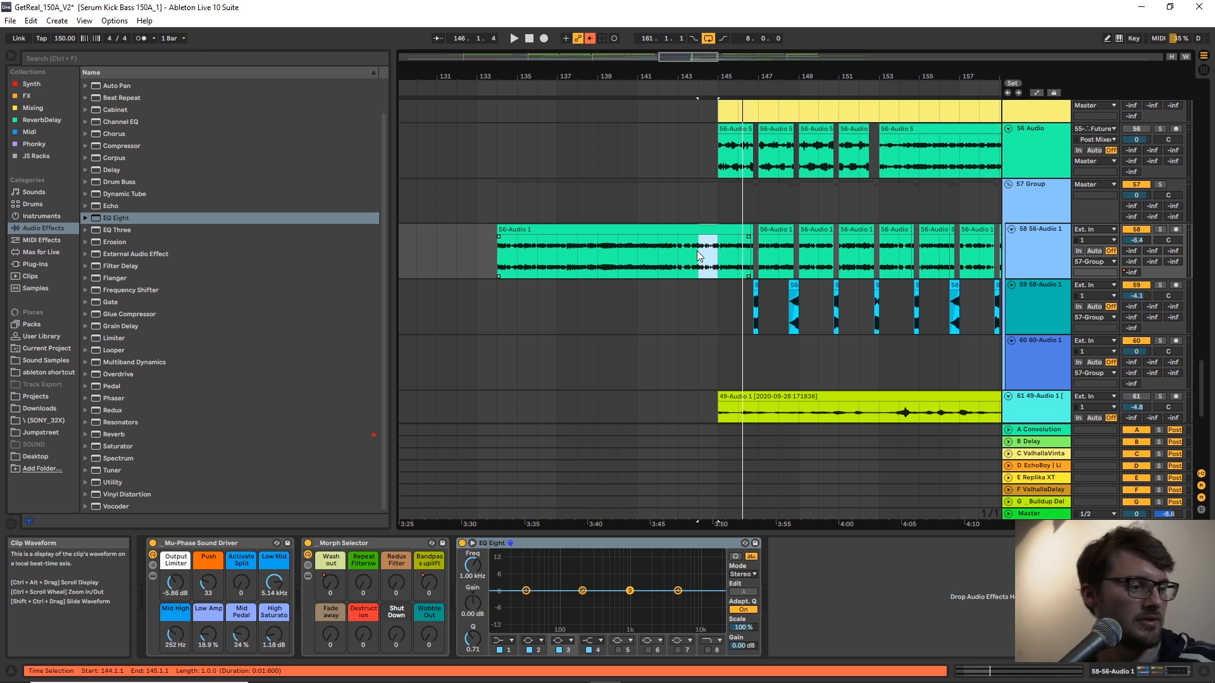
{"action": "left_click", "coordinate": [708, 290]}
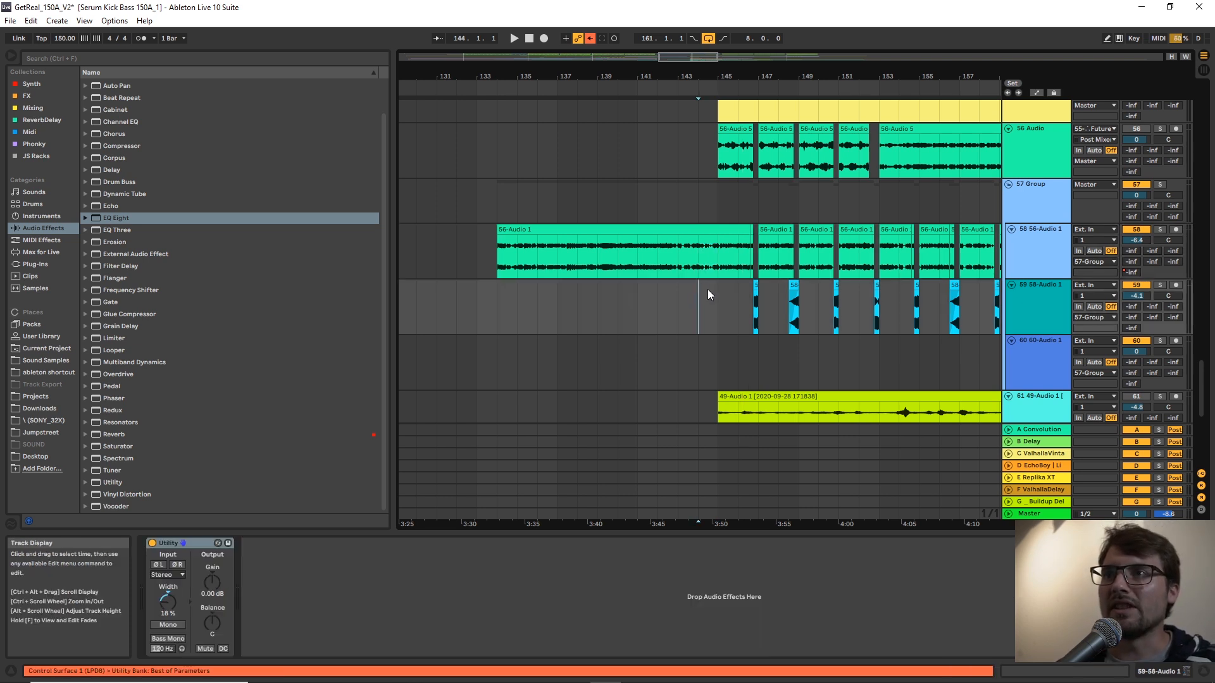
{"action": "key", "text": "ctrl+i"}
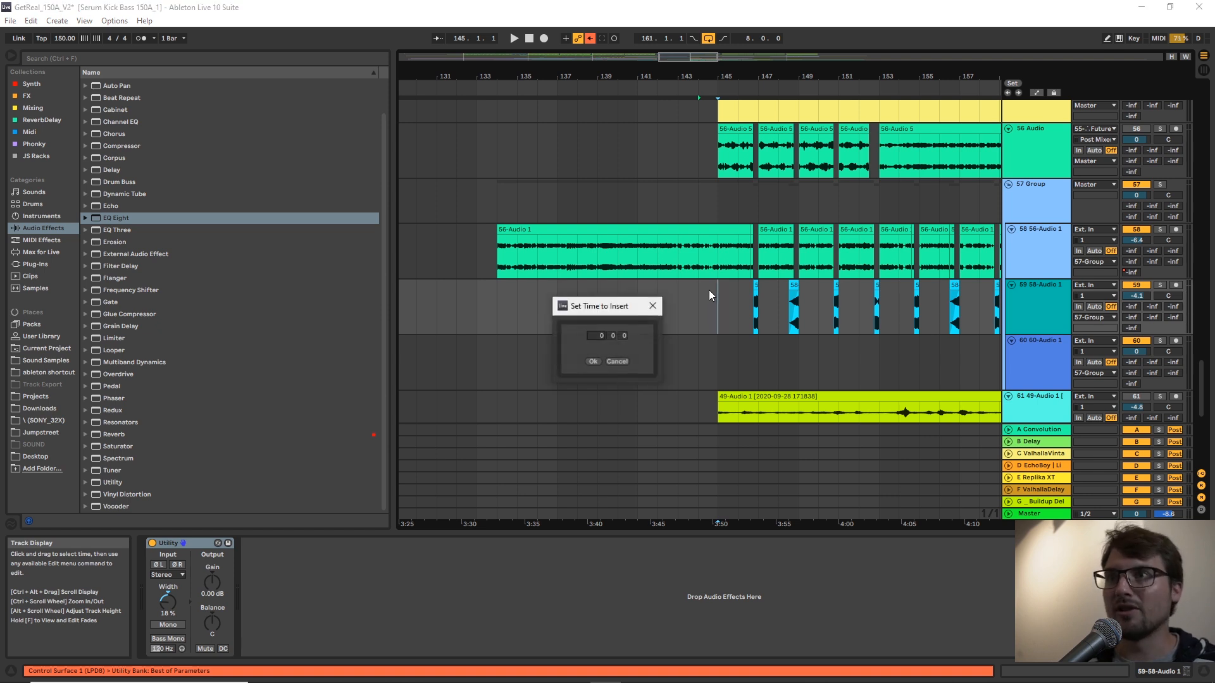
{"action": "left_click", "coordinate": [618, 362]}
Play the bass build-up from bar 140 towards the drop at bar 145.
{"action": "left_click_drag", "start_coordinate": [738, 76], "coordinate": [649, 66]}
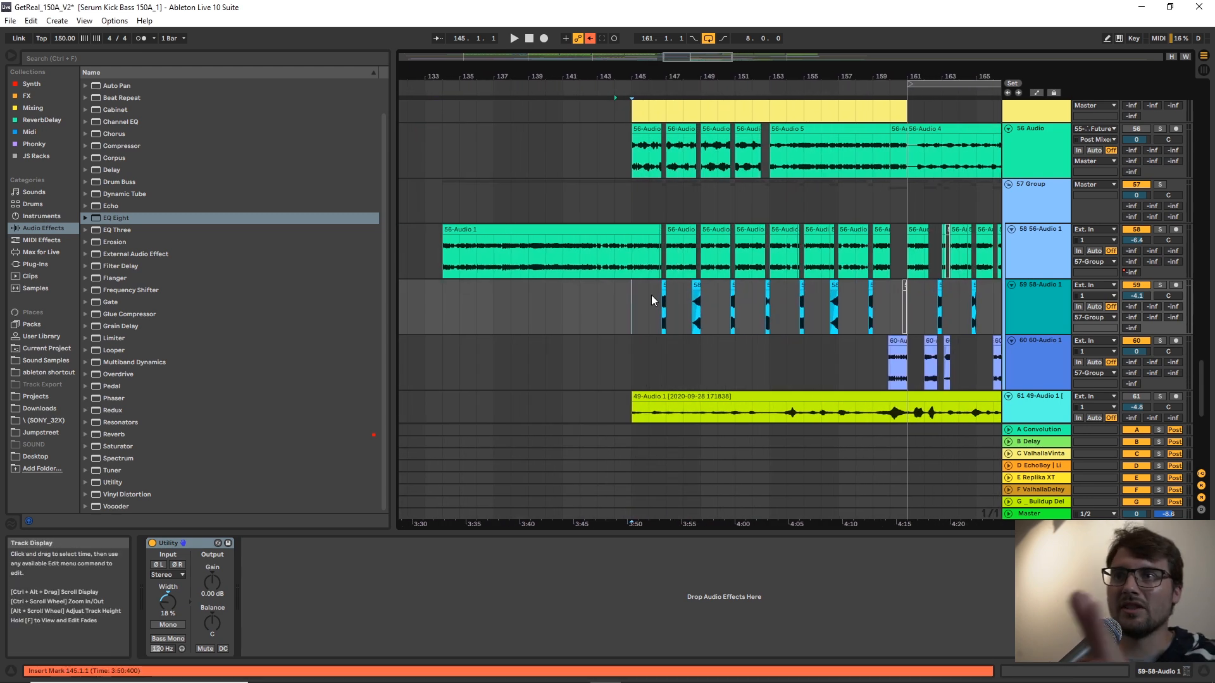
{"action": "scroll", "coordinate": [485, 305], "scroll_direction": "up", "scroll_amount": 3}
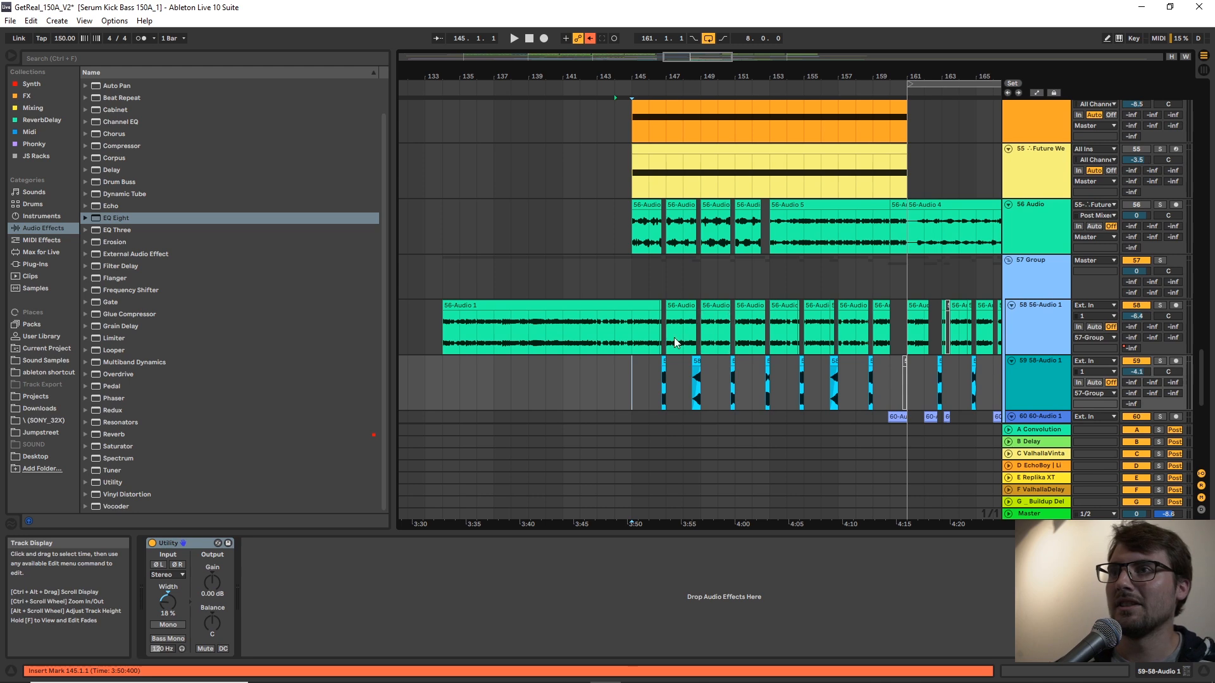
{"action": "left_click", "coordinate": [554, 284]}
{"action": "scroll", "coordinate": [640, 311], "scroll_direction": "down", "scroll_amount": 2}
{"action": "key", "text": "space"}
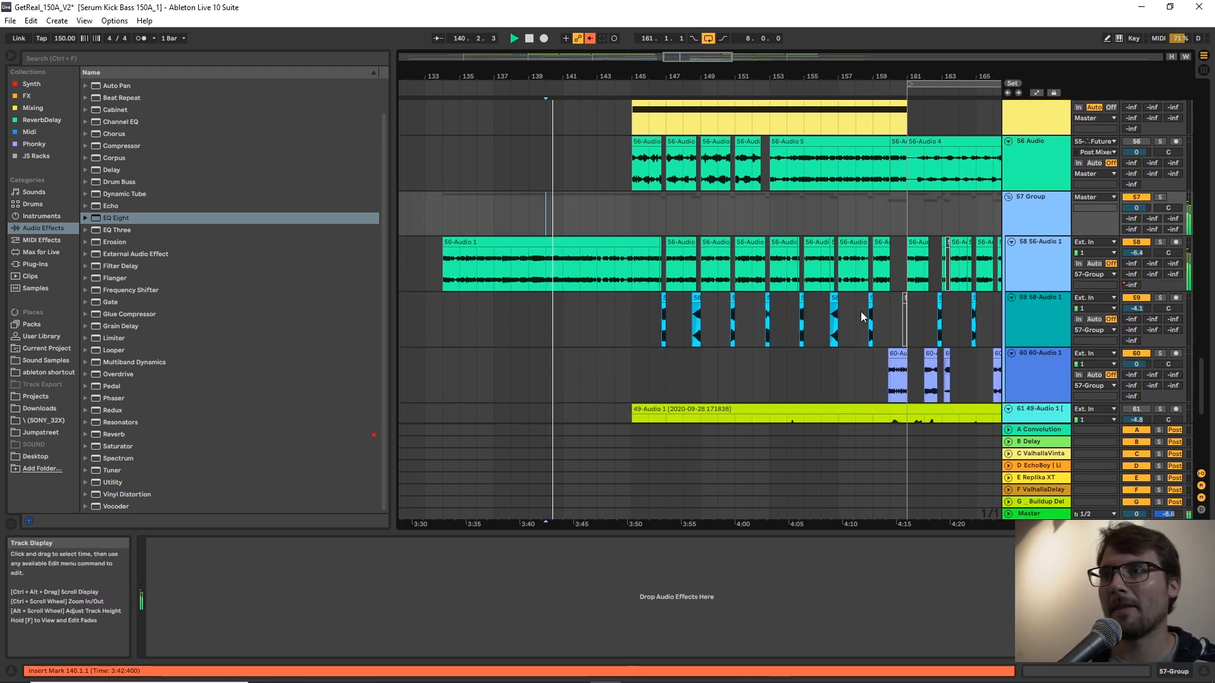
Place the six-bar Fill Generator MIDI clip at bars 141 to 147 on track 18.
{"action": "left_click_drag", "start_coordinate": [1201, 380], "coordinate": [1185, 214]}
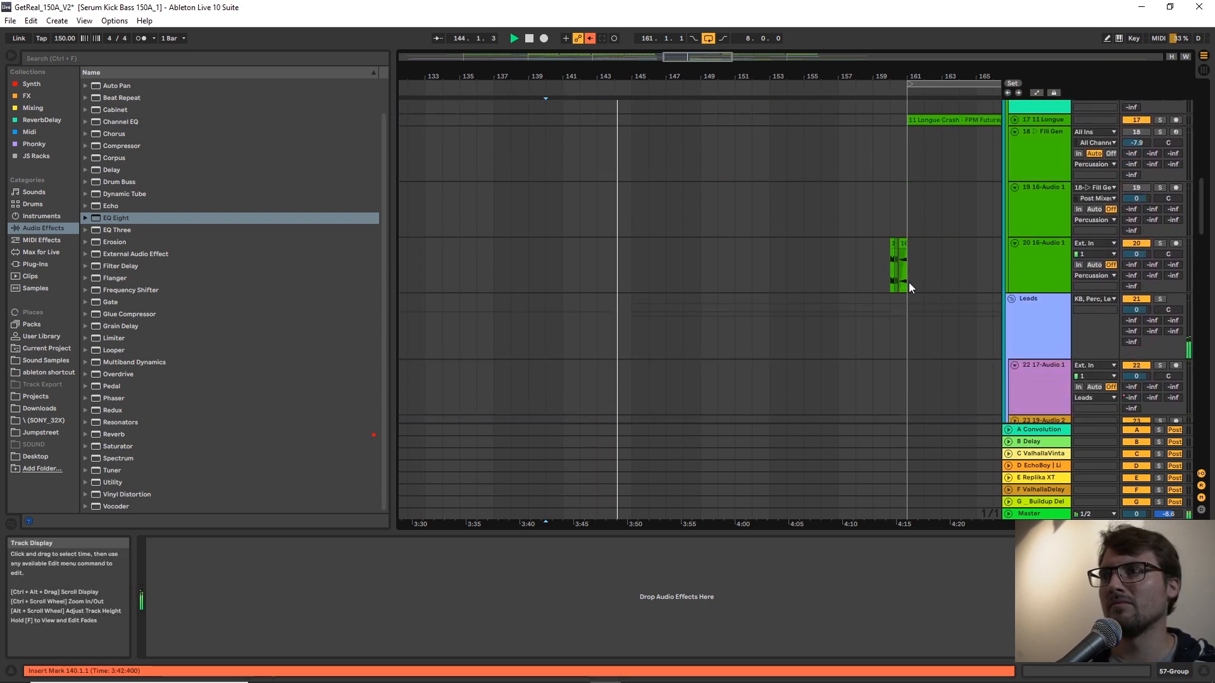
{"action": "left_click_drag", "start_coordinate": [863, 73], "coordinate": [870, 48]}
{"action": "left_click", "coordinate": [598, 256]}
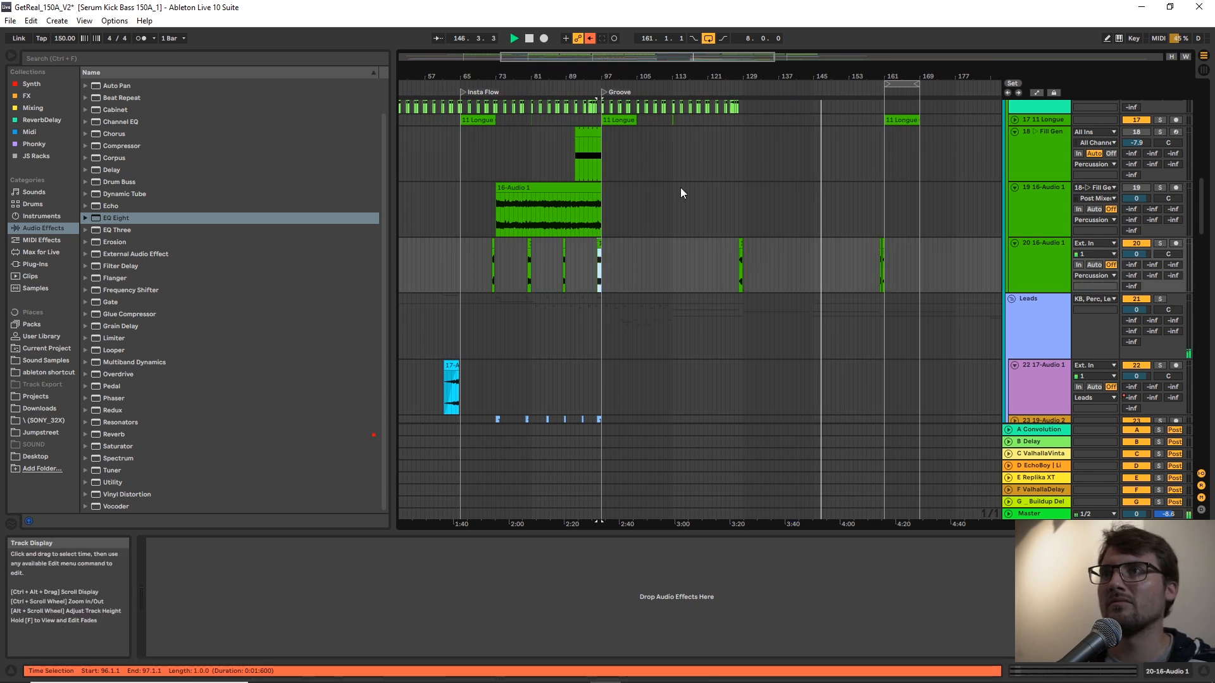
{"action": "left_click_drag", "start_coordinate": [812, 67], "coordinate": [810, 92]}
{"action": "key", "text": "space"}
{"action": "left_click_drag", "start_coordinate": [506, 133], "coordinate": [840, 115]}
{"action": "left_click_drag", "start_coordinate": [828, 75], "coordinate": [826, 107]}
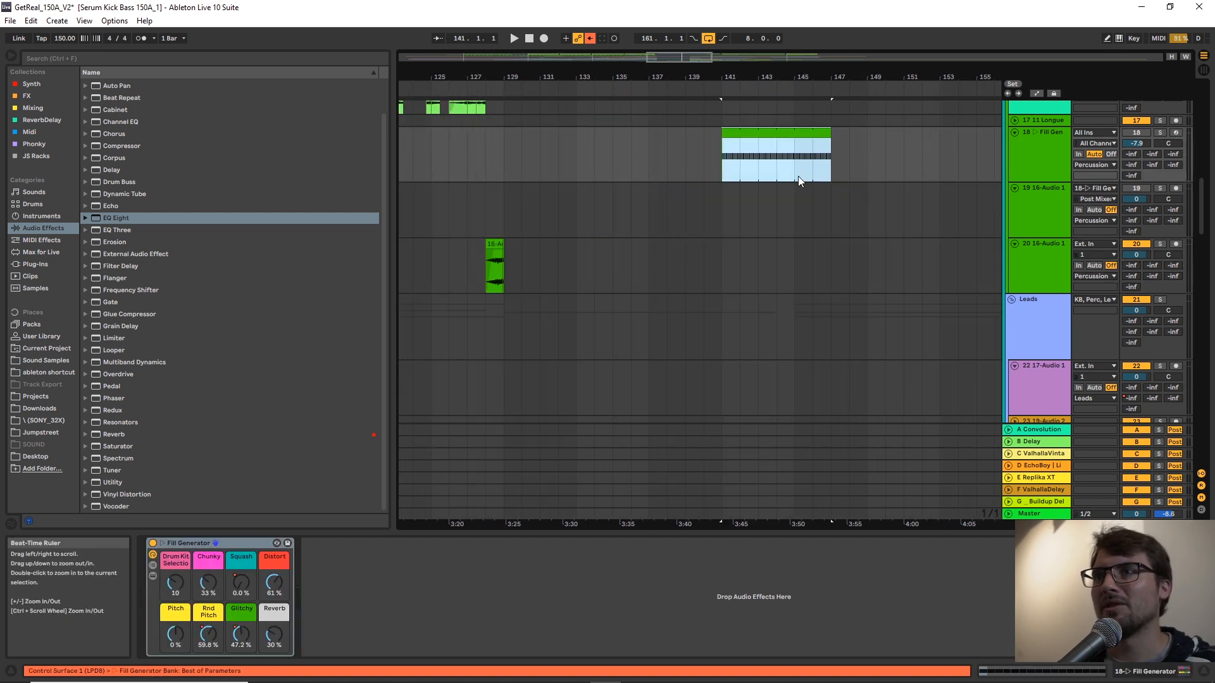
Solo the Fill Generator track, play its clip, and arm track 19 for recording.
{"action": "key", "text": "s"}
{"action": "key", "text": "space"}
{"action": "left_click", "coordinate": [1027, 196]}
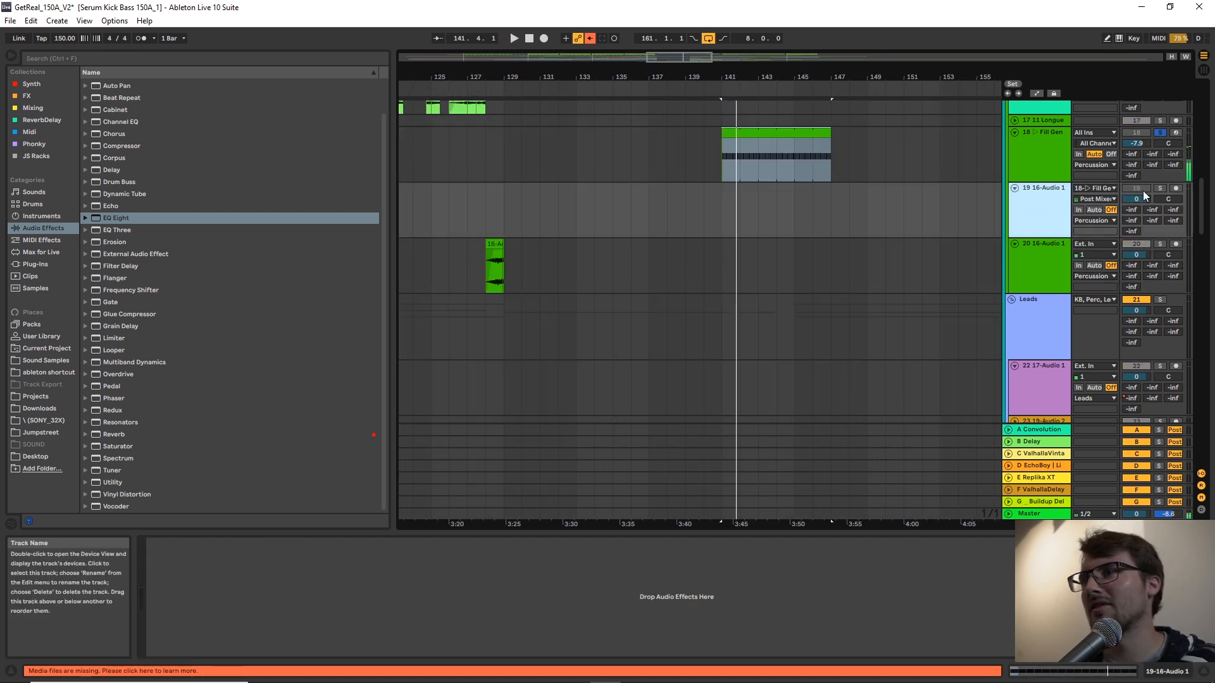
{"action": "left_click", "coordinate": [1175, 177]}
{"action": "left_click", "coordinate": [1176, 188]}
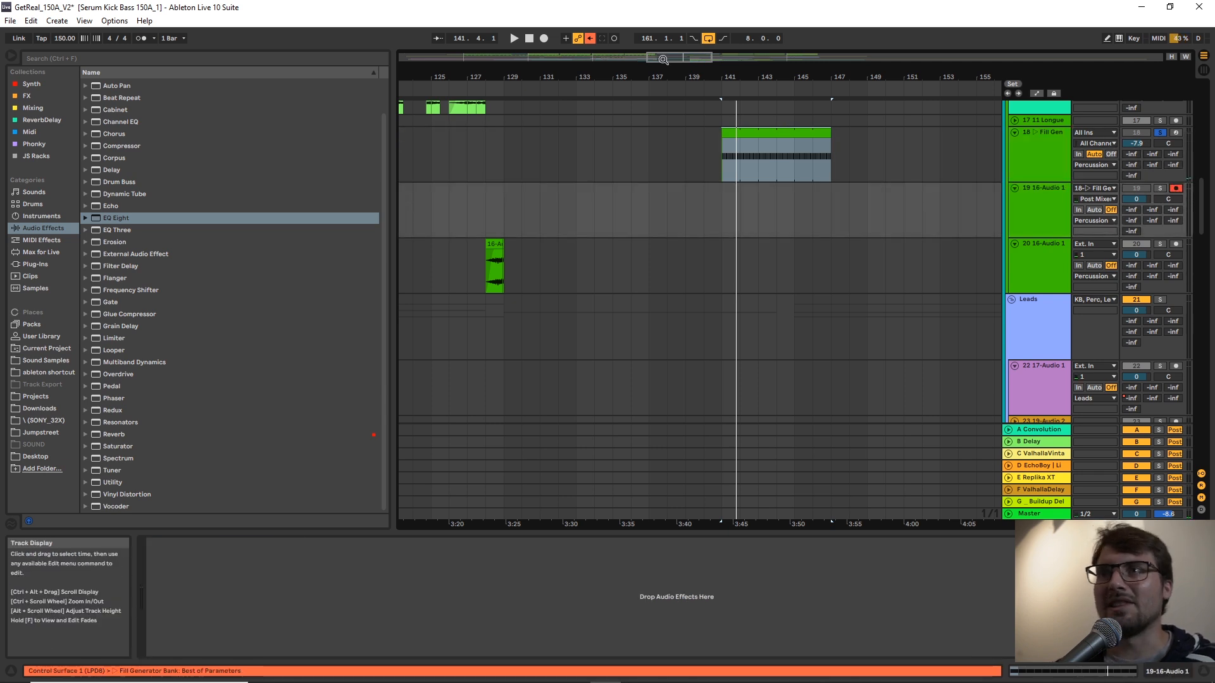
Loop bars 141 to 147 and start recording the Fill Generator output onto track 19.
{"action": "left_click", "coordinate": [796, 139]}
{"action": "key", "text": "ctrl+l"}
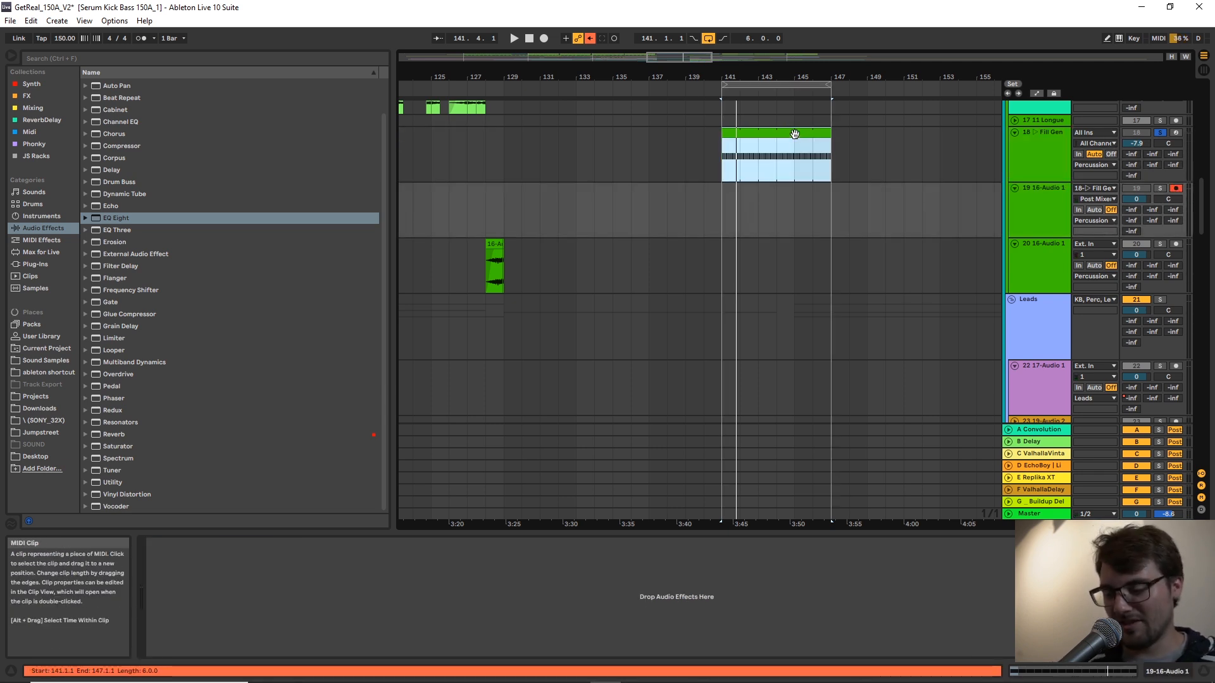
{"action": "key", "text": "space"}
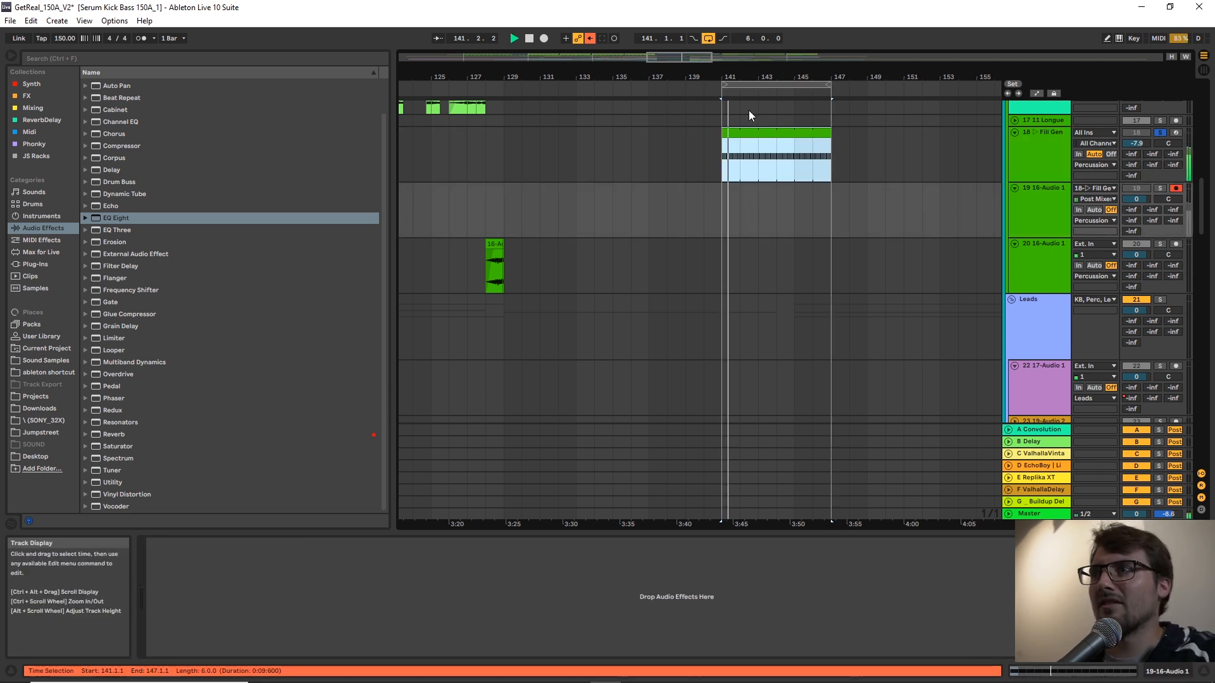
{"action": "left_click", "coordinate": [543, 42]}
During recording, set Fill Generator's Chunky to 78%, Drum Kit Selection to 17, Squash to 87% and Distort to 24%.
{"action": "left_click", "coordinate": [1020, 151]}
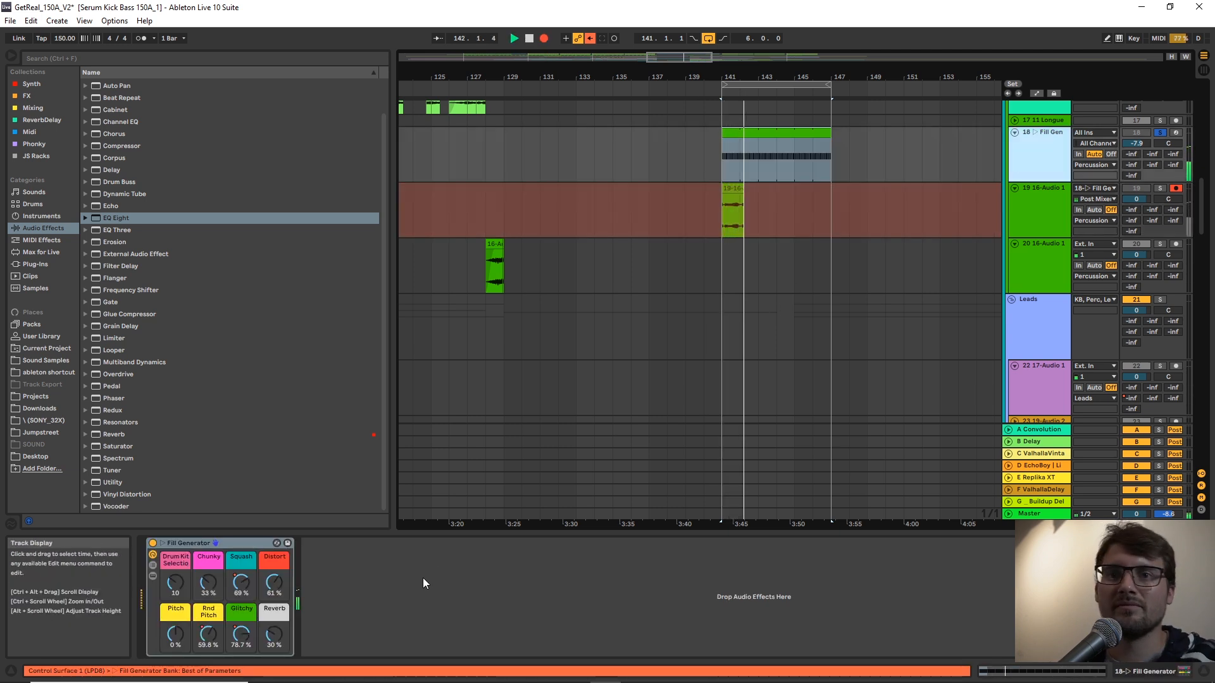
{"action": "left_click_drag", "start_coordinate": [196, 591], "coordinate": [196, 553]}
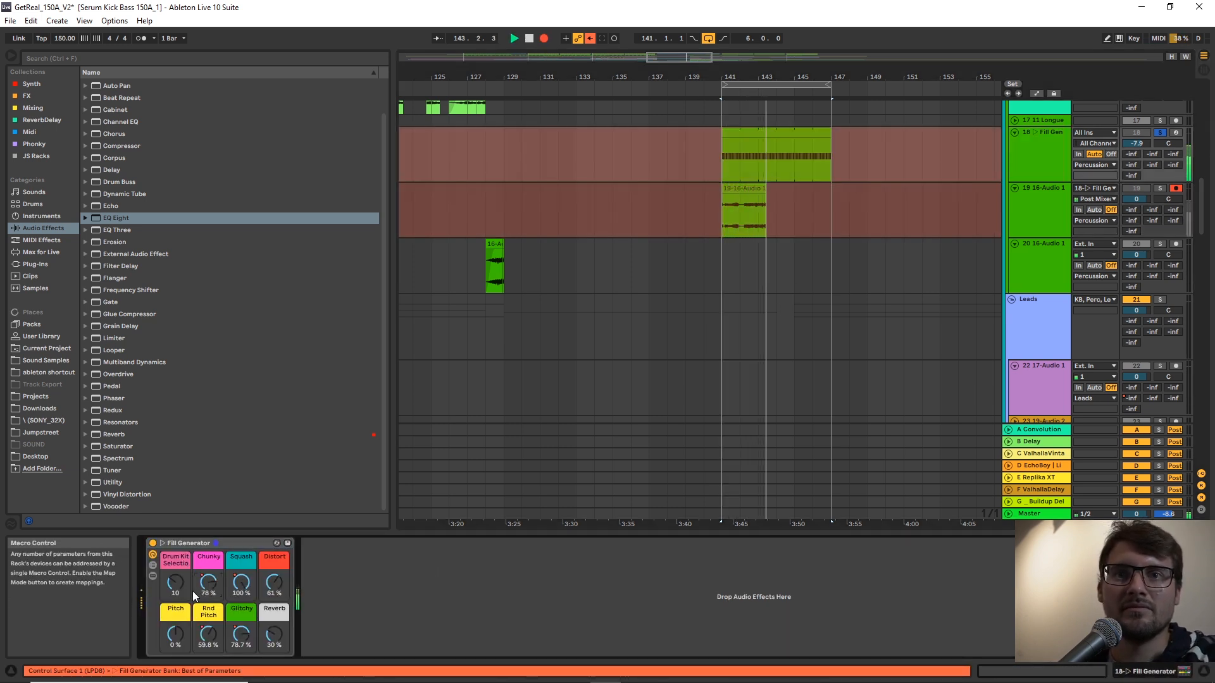
{"action": "left_click", "coordinate": [184, 587]}
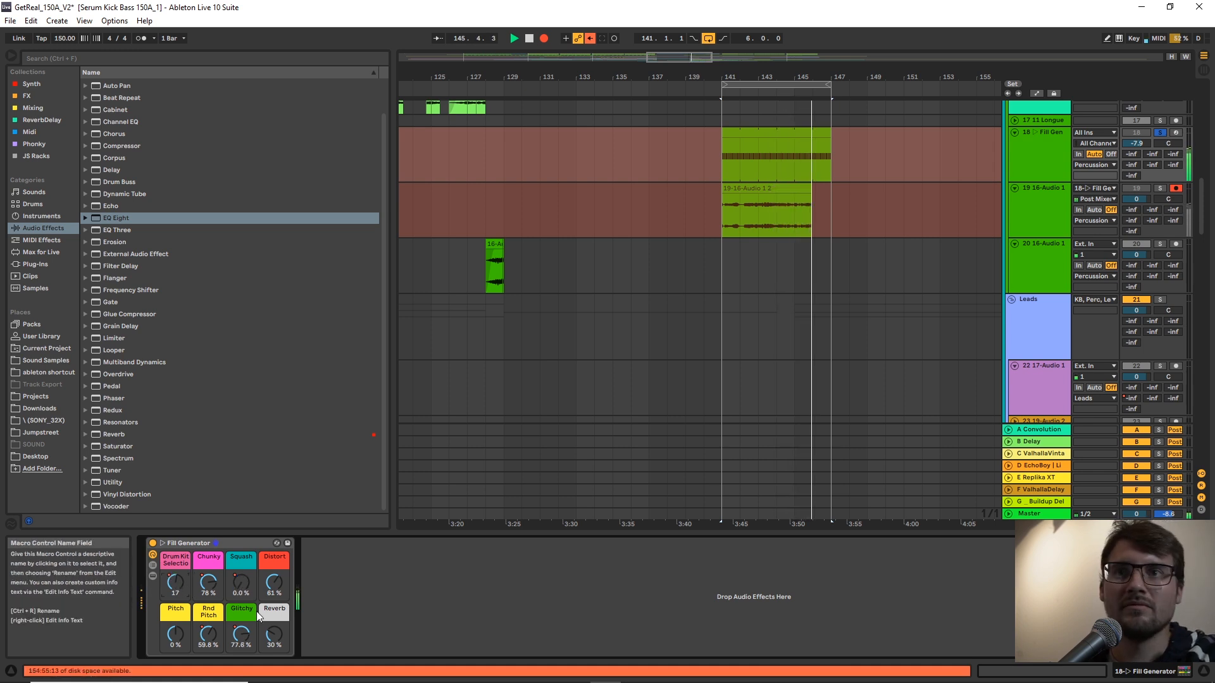
{"action": "left_click_drag", "start_coordinate": [239, 582], "coordinate": [239, 537]}
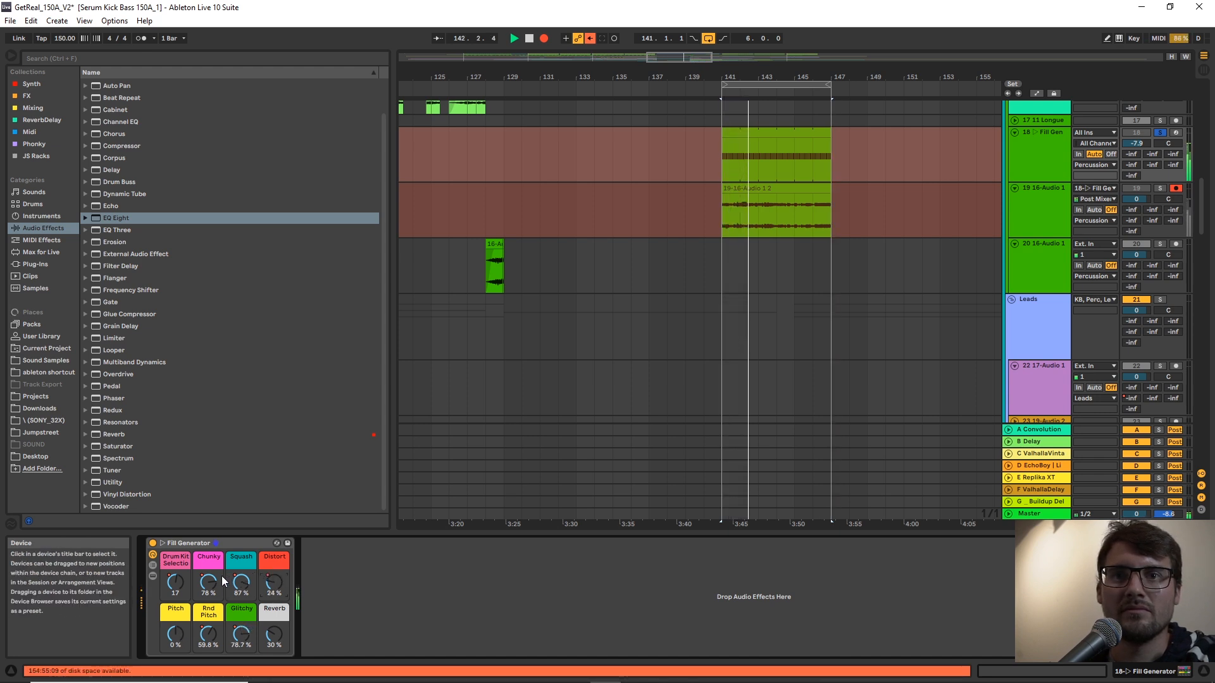
Set Fill Generator's Rnd Pitch, Glitchy and Reverb to 0, Chunky to 67% and Drum Kit Selection to 23.
{"action": "left_click_drag", "start_coordinate": [209, 633], "coordinate": [269, 659]}
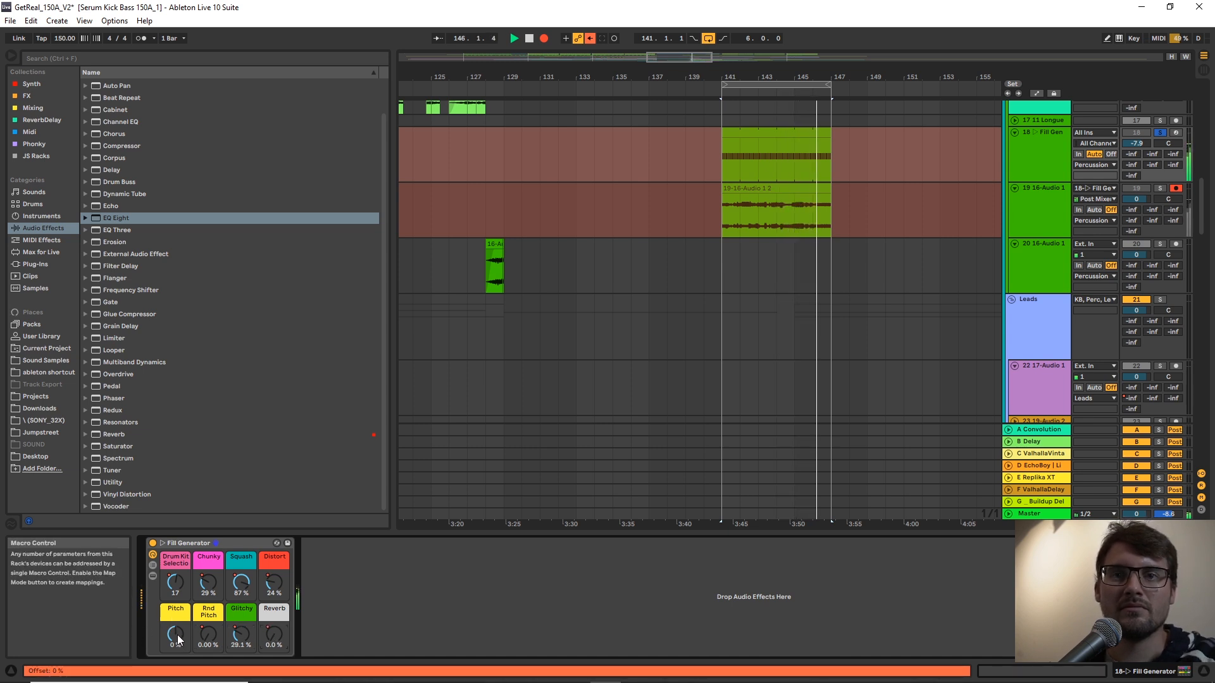
{"action": "left_click_drag", "start_coordinate": [177, 635], "coordinate": [177, 652]}
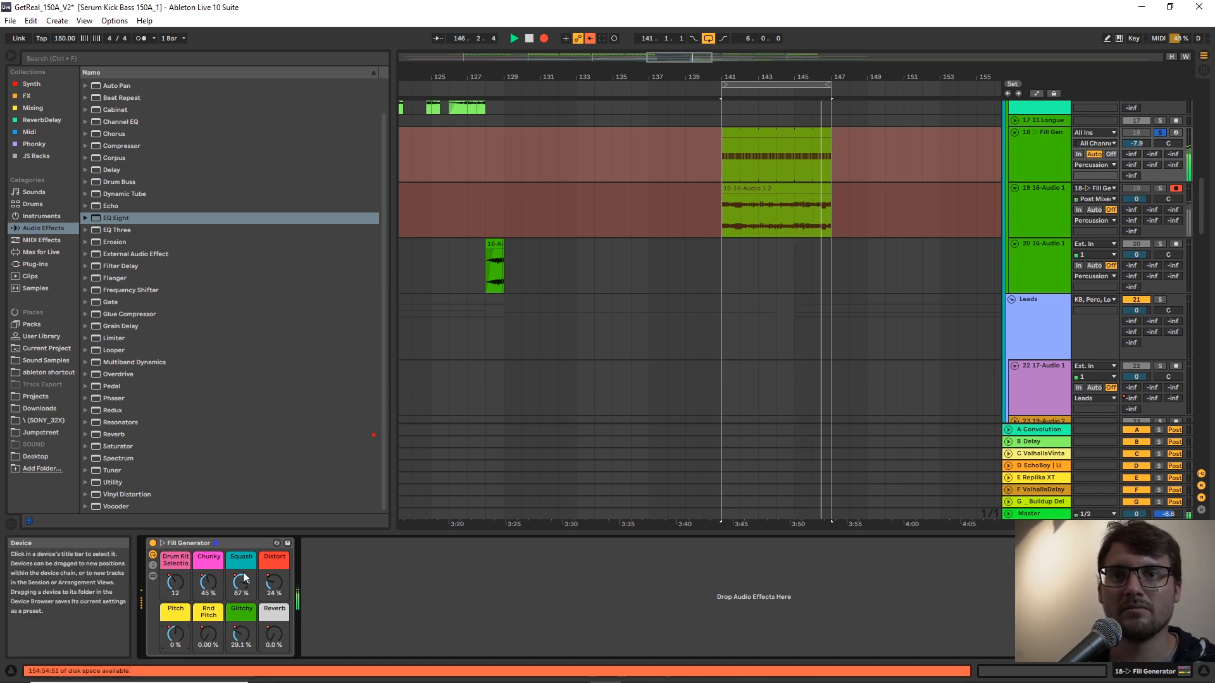
{"action": "double_click", "coordinate": [239, 634]}
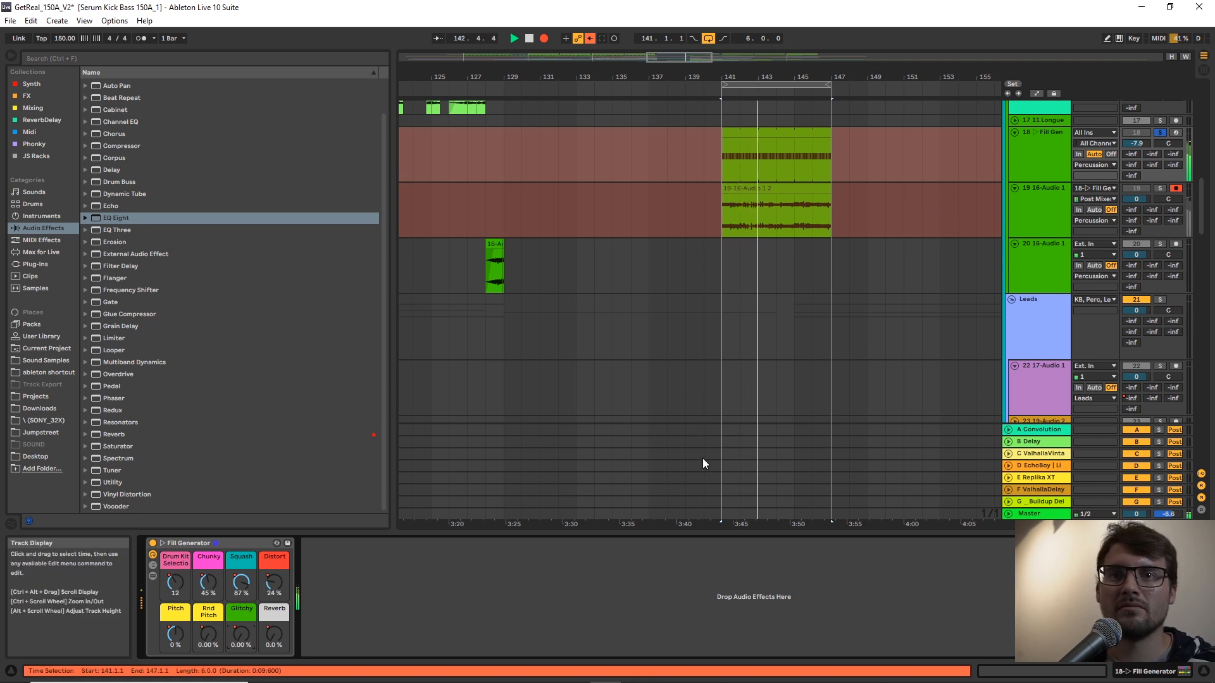
{"action": "left_click_drag", "start_coordinate": [209, 580], "coordinate": [175, 545]}
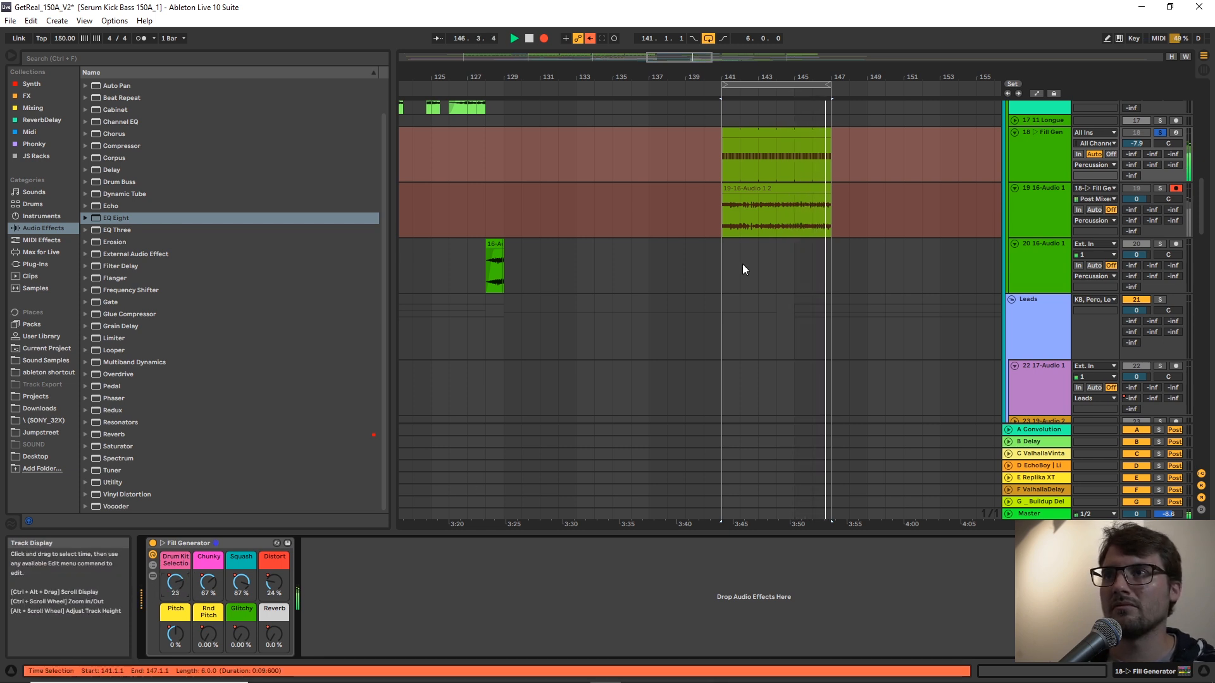
Stop recording, then solo track 19 and play the recorded fill clip from bar 146.
{"action": "key", "text": "space"}
{"action": "left_click", "coordinate": [812, 224]}
{"action": "left_click", "coordinate": [811, 224]}
{"action": "key", "text": "s"}
{"action": "key", "text": "space"}
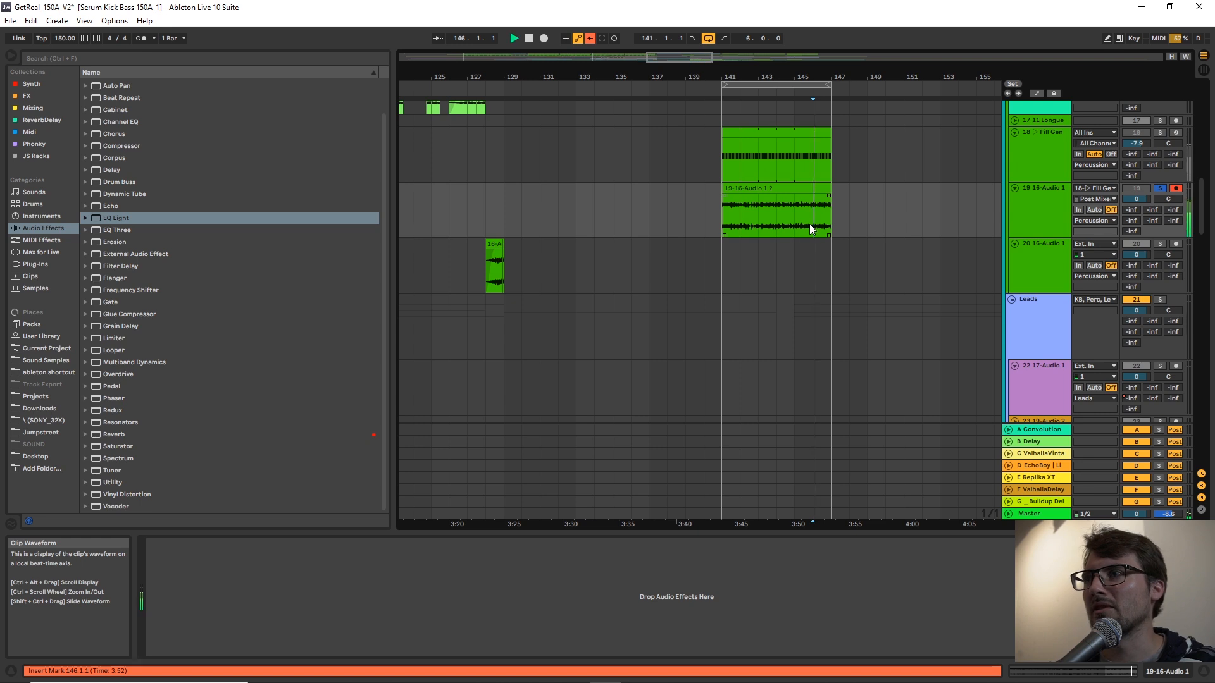
{"action": "left_click_drag", "start_coordinate": [823, 76], "coordinate": [824, 117]}
{"action": "key", "text": "space"}
Set the grid to 1/8 and select 145.4.1 to 146.3.1 of the recorded fill on track 19.
{"action": "right_click", "coordinate": [865, 198]}
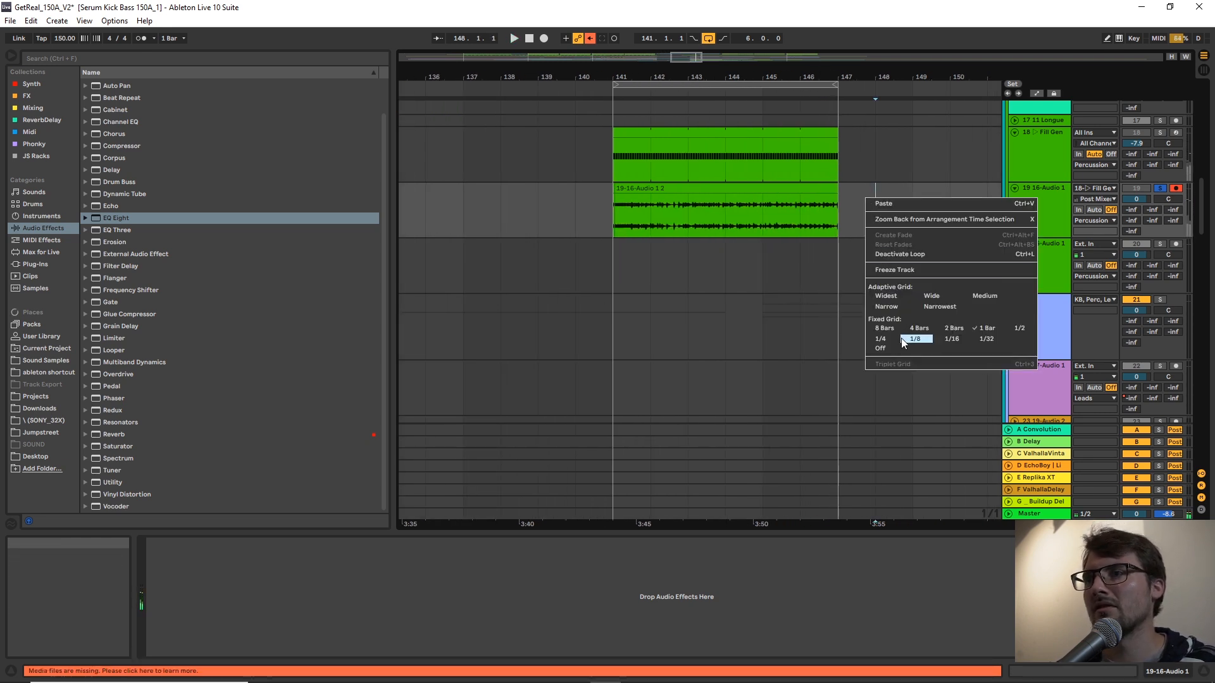
{"action": "left_click", "coordinate": [901, 339]}
{"action": "left_click", "coordinate": [792, 213]}
{"action": "key", "text": "space"}
{"action": "key", "text": "space"}
{"action": "left_click_drag", "start_coordinate": [792, 215], "coordinate": [815, 208]}
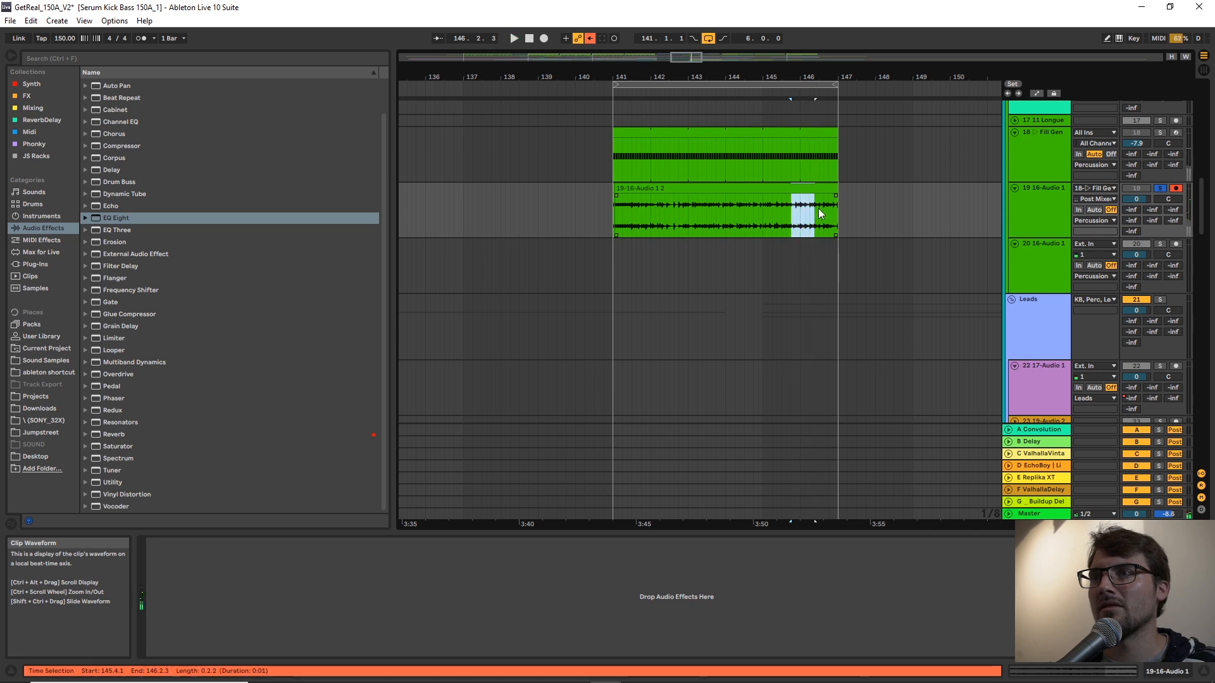
{"action": "scroll", "coordinate": [905, 205], "scroll_direction": "down", "scroll_amount": 1}
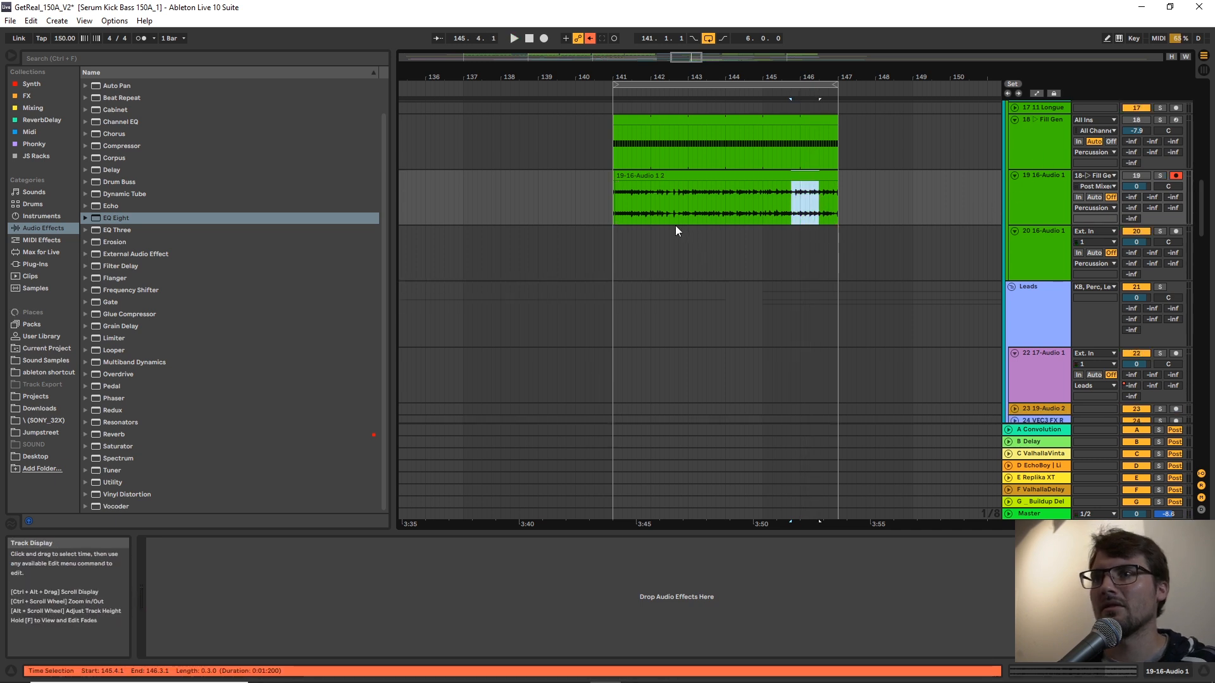
Turn off the loop and paste the selected fill fragment onto track 20 so that it ends at bar 145.
{"action": "left_click", "coordinate": [567, 243]}
{"action": "key", "text": "space"}
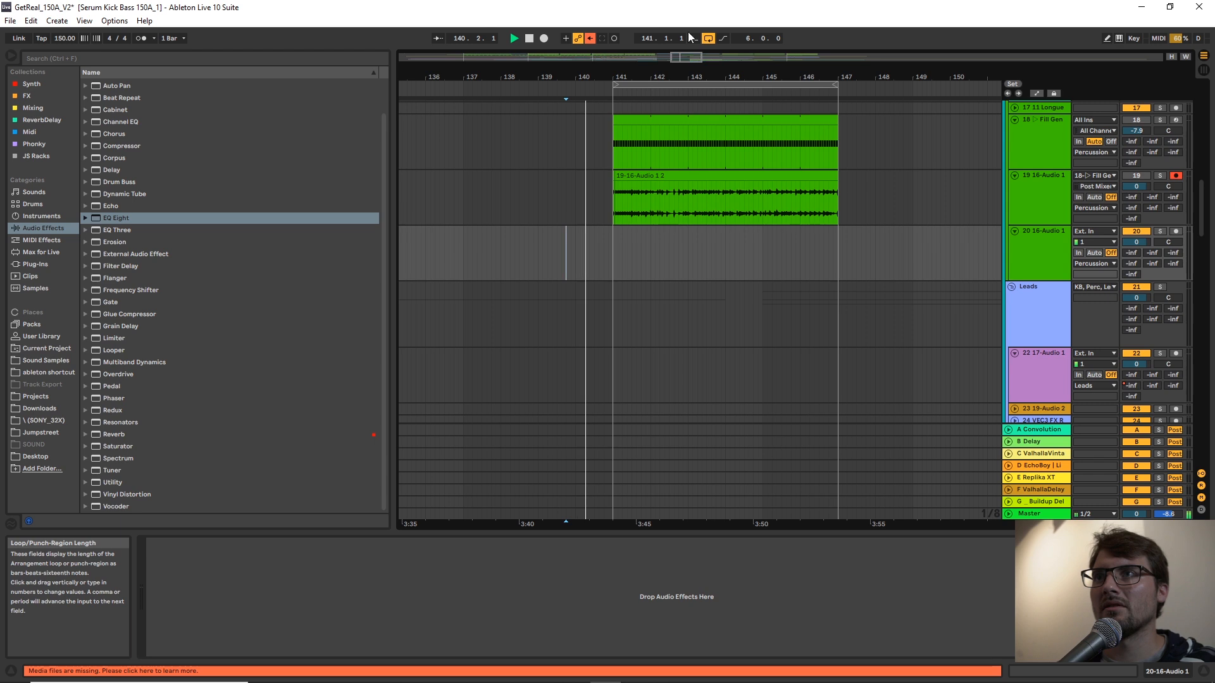
{"action": "left_click", "coordinate": [709, 39]}
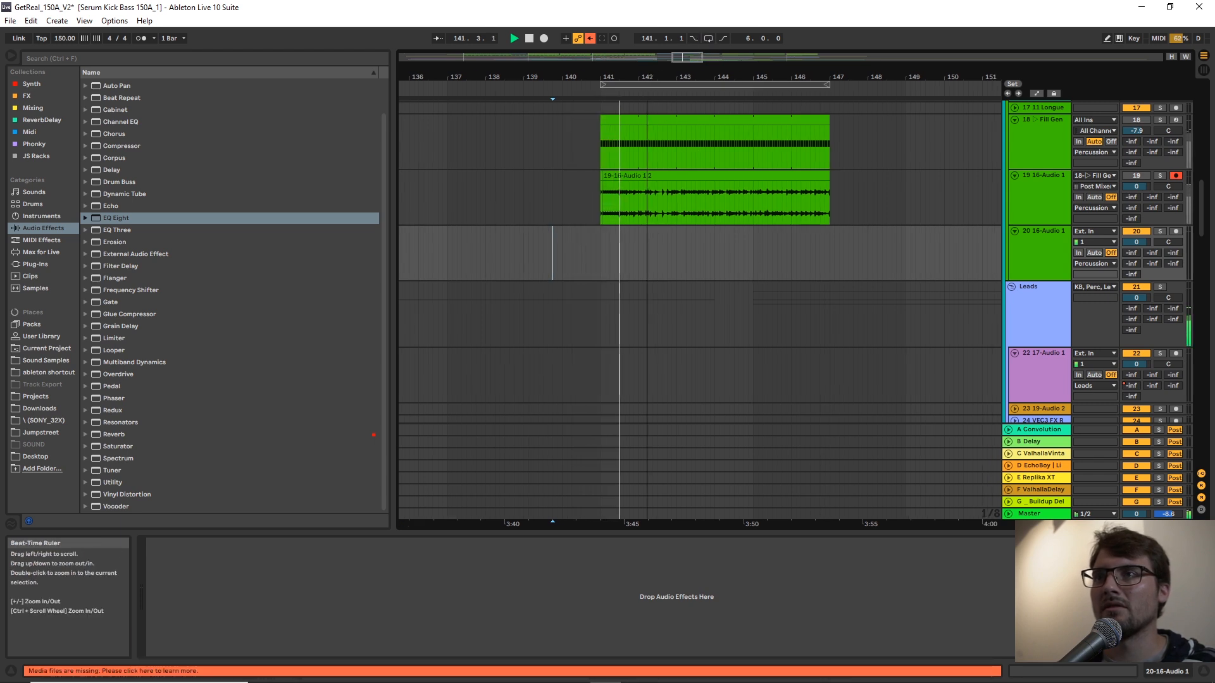
{"action": "left_click", "coordinate": [734, 252]}
{"action": "key", "text": "ctrl+v"}
{"action": "left_click_drag", "start_coordinate": [751, 233], "coordinate": [743, 239]}
{"action": "left_click", "coordinate": [770, 275]}
{"action": "left_click", "coordinate": [752, 250]}
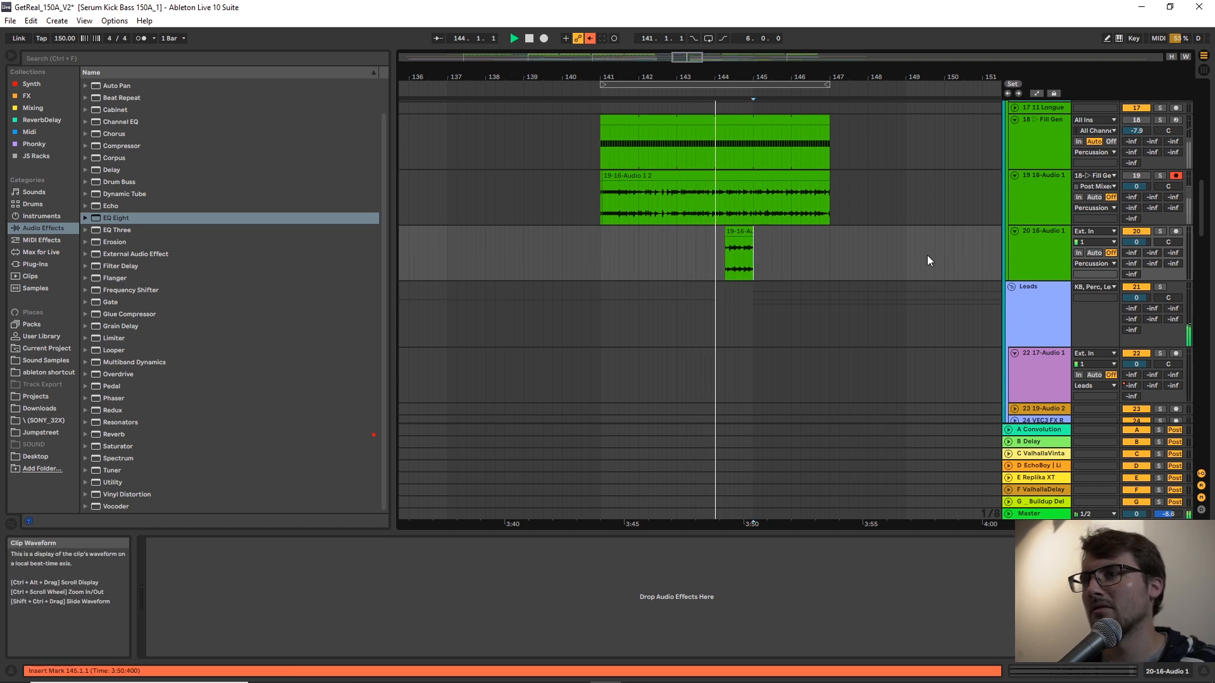
Play the pasted fill into the drop from 143.3.3.
{"action": "left_click", "coordinate": [816, 264]}
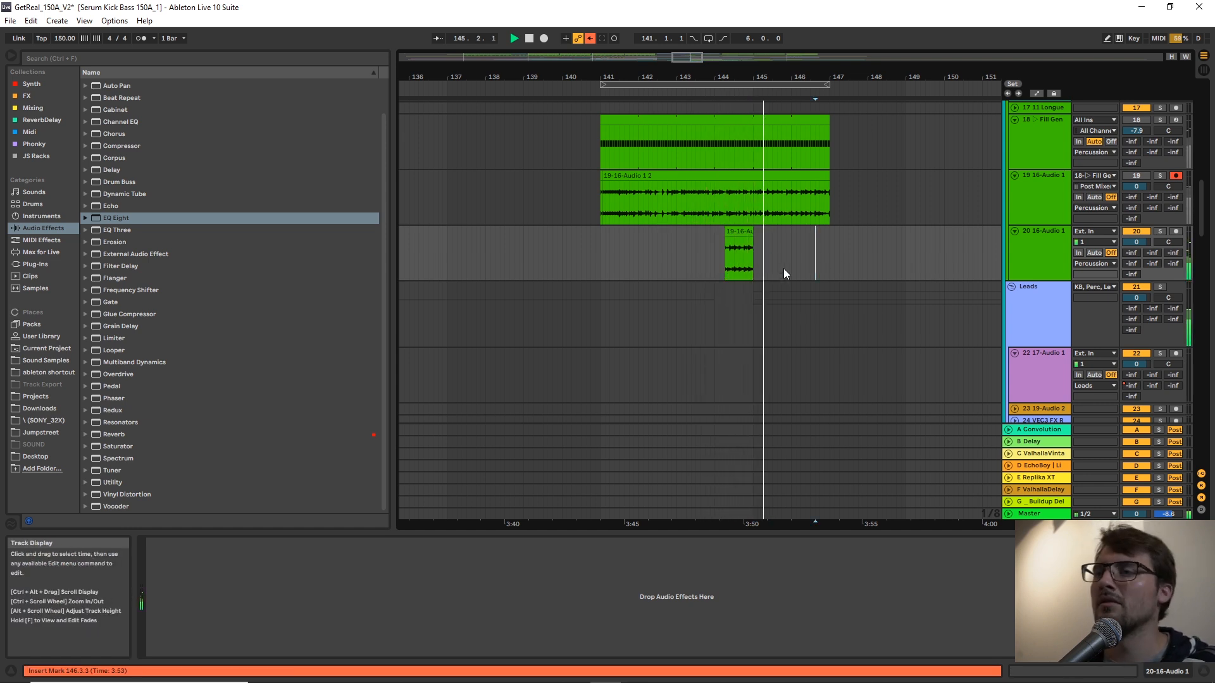
{"action": "left_click", "coordinate": [702, 259]}
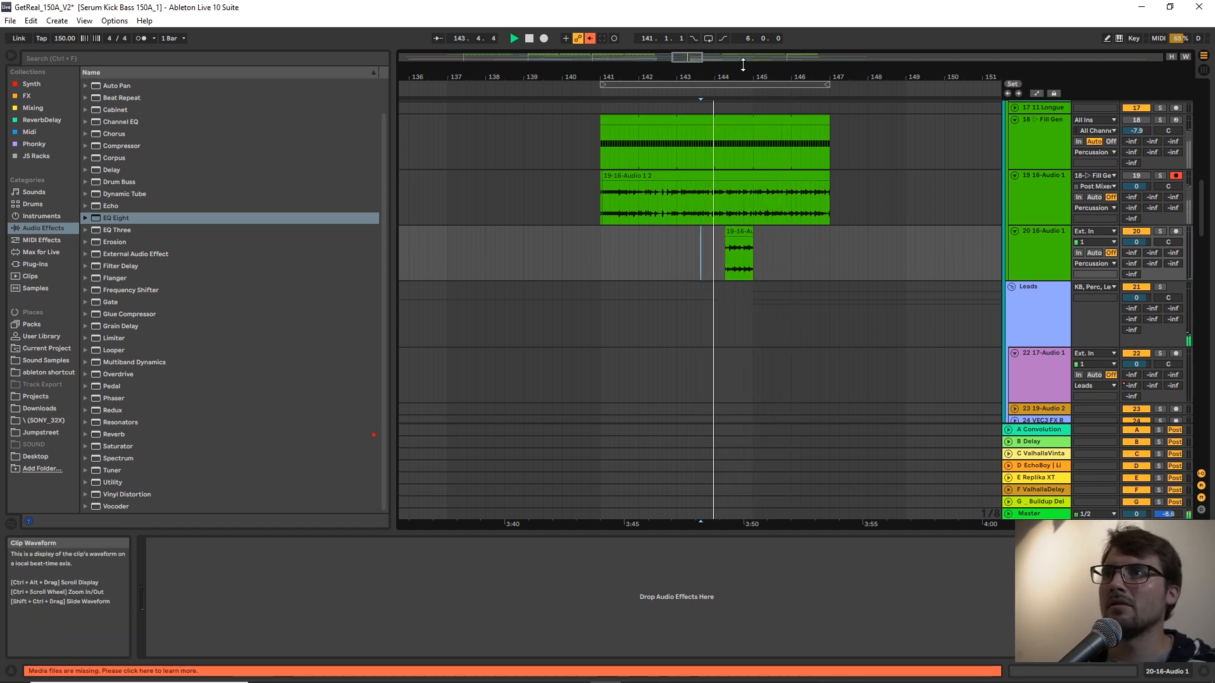
{"action": "left_click_drag", "start_coordinate": [764, 77], "coordinate": [763, 108]}
{"action": "scroll", "coordinate": [729, 262], "scroll_direction": "down", "scroll_amount": 1}
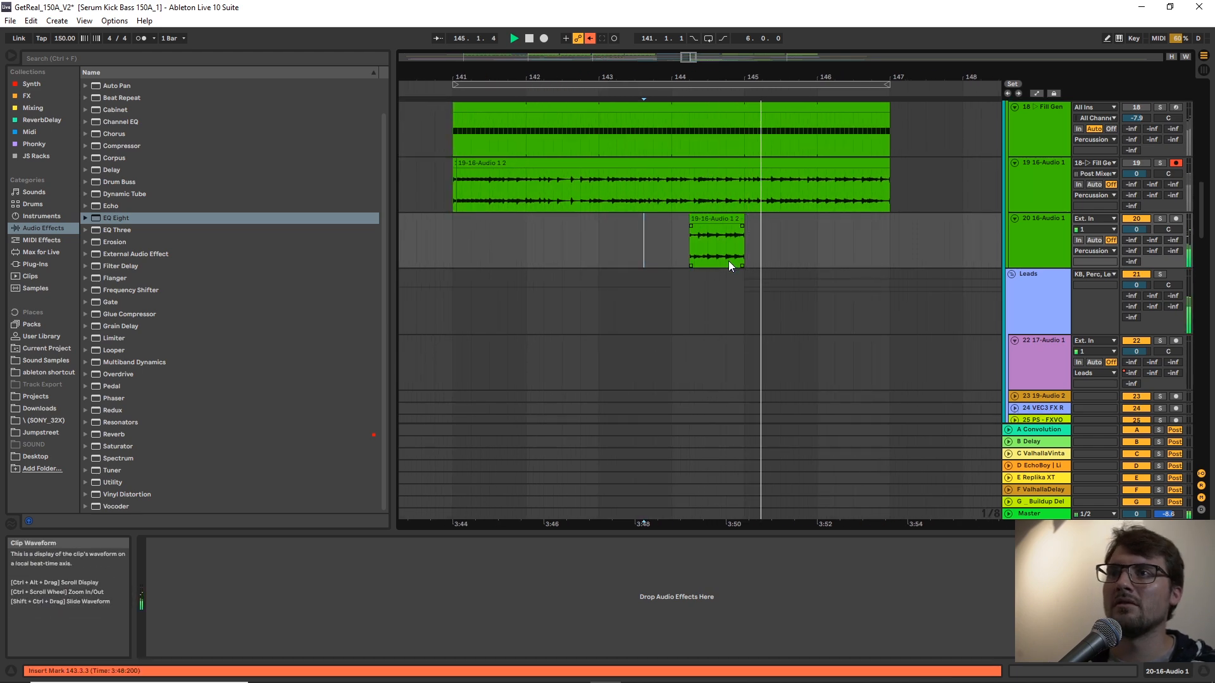
Delete the bass audio on track 58 from 144.3.1 to 145.1.1, leaving a gap before the drop.
{"action": "left_click_drag", "start_coordinate": [1192, 200], "coordinate": [1181, 383]}
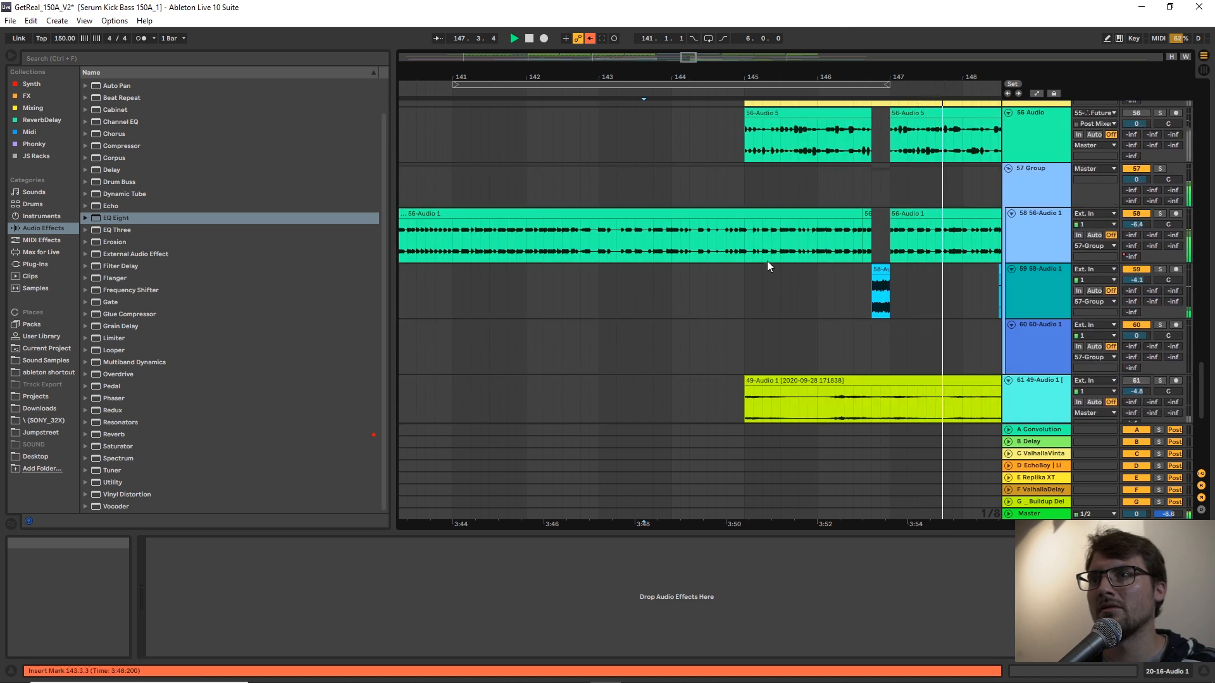
{"action": "left_click_drag", "start_coordinate": [744, 248], "coordinate": [693, 249]}
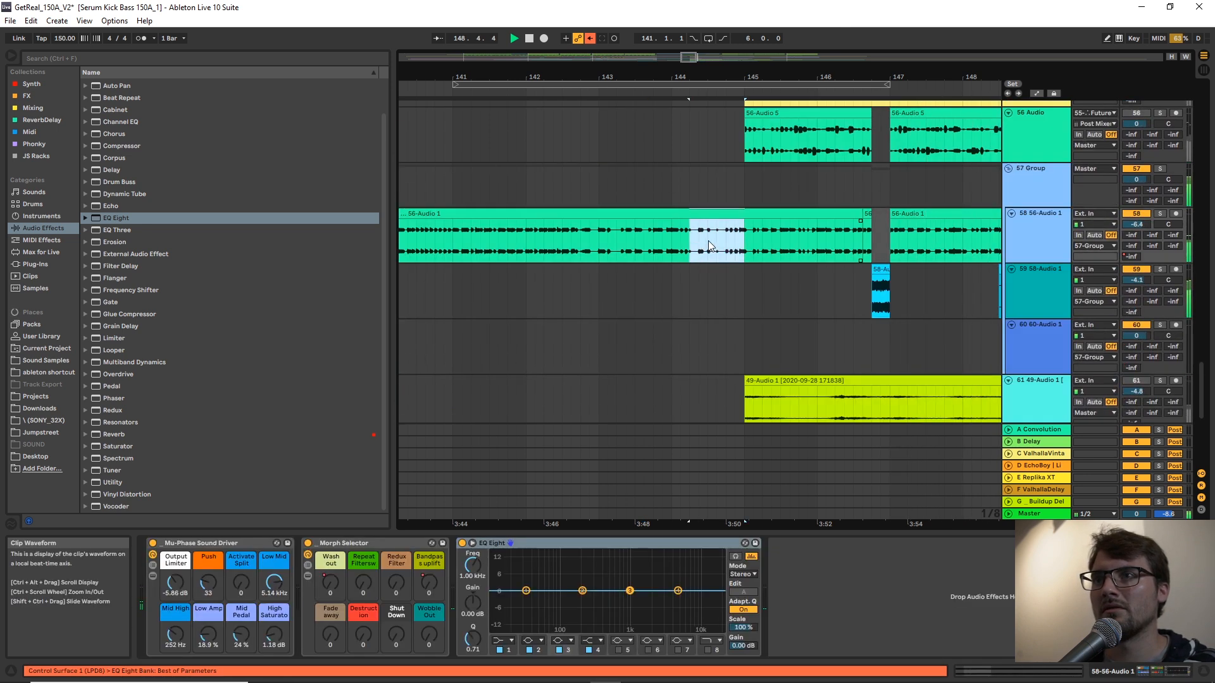
{"action": "left_click", "coordinate": [746, 241]}
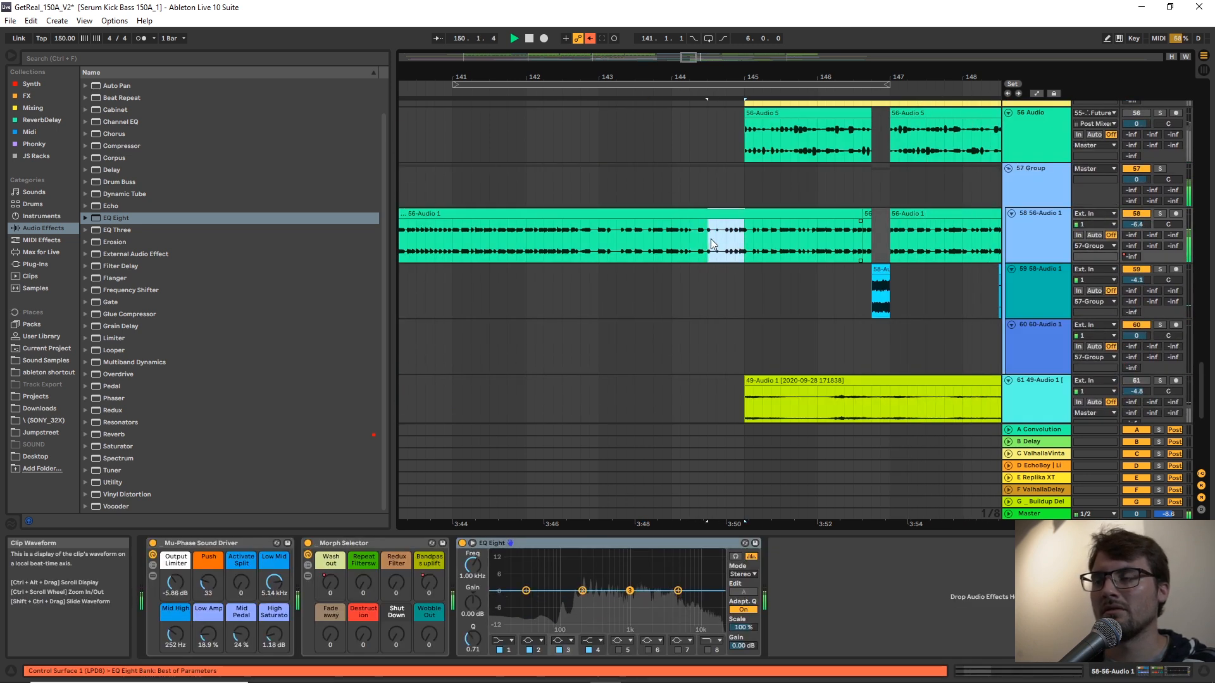
{"action": "key", "text": "Delete"}
Play the bass gap before the drop and check track 58's Bandpass uplift automation around it.
{"action": "left_click", "coordinate": [645, 256]}
{"action": "left_click", "coordinate": [707, 255]}
{"action": "key", "text": "a"}
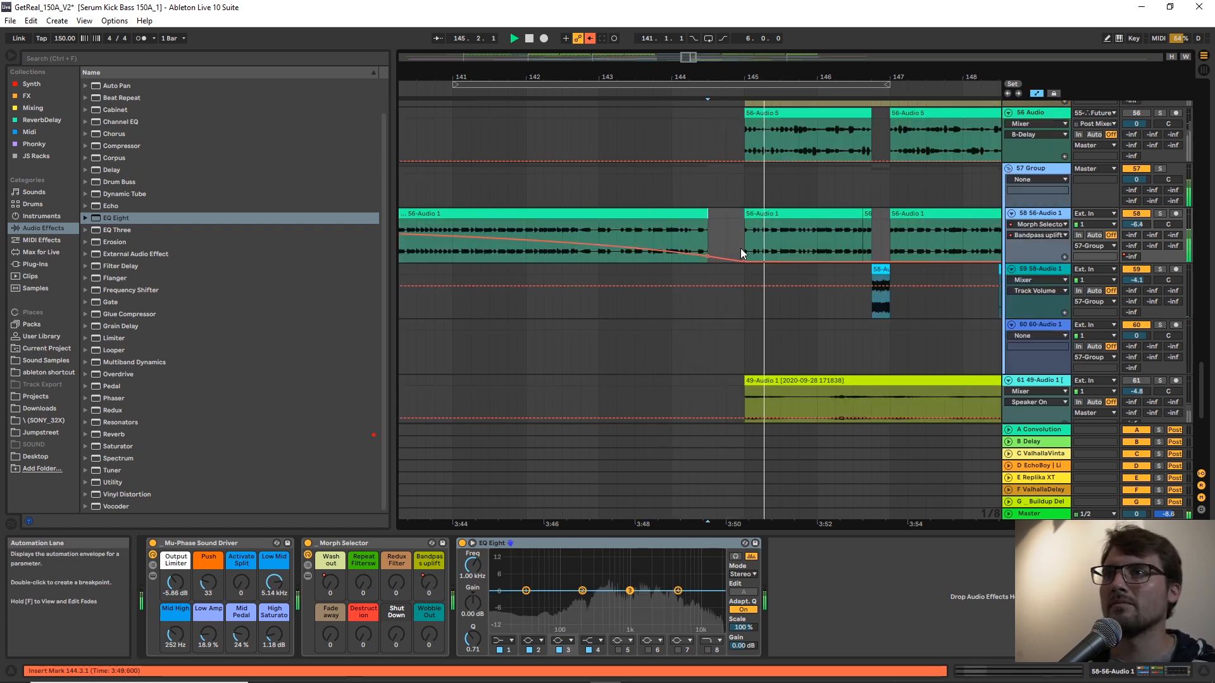
{"action": "key", "text": "a"}
{"action": "left_click", "coordinate": [671, 246]}
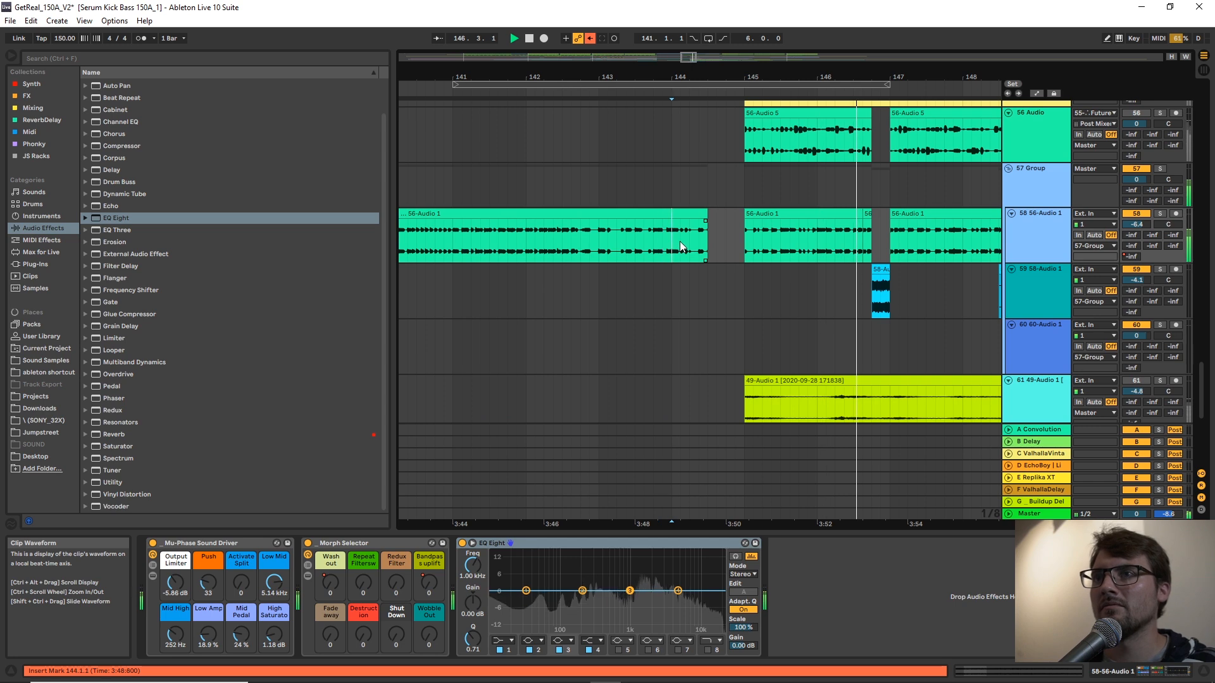
Cut a gap before bar 145 by deleting the Kick from 144.4.1 and the Serum bass from 144.3.1, and play it.
{"action": "scroll", "coordinate": [716, 320], "scroll_direction": "up", "scroll_amount": 15}
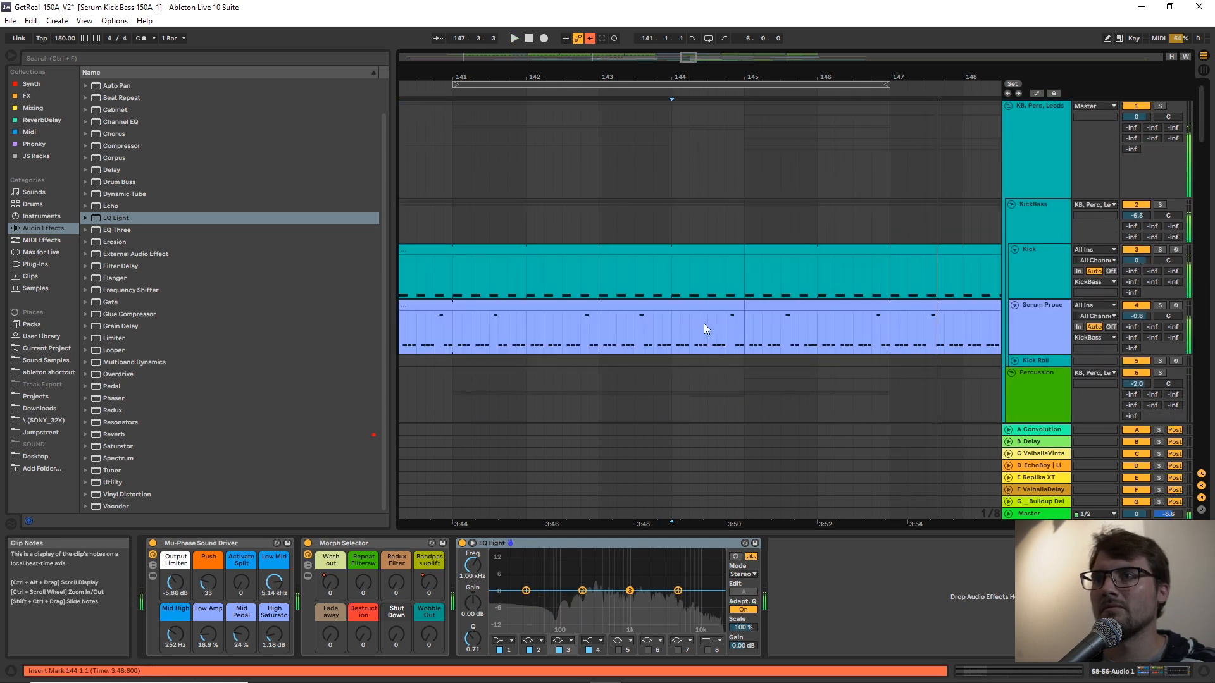
{"action": "left_click", "coordinate": [693, 247]}
{"action": "left_click", "coordinate": [697, 221]}
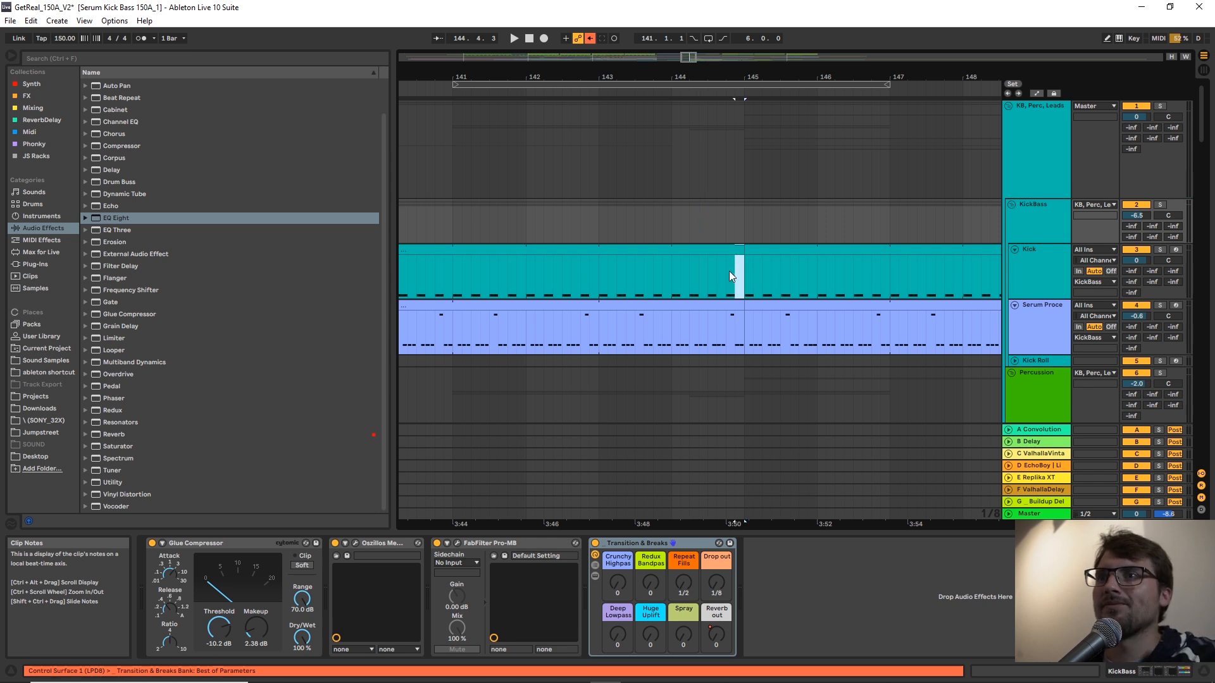
{"action": "left_click", "coordinate": [728, 271], "text": "shift"}
{"action": "left_click", "coordinate": [708, 337], "text": "shift"}
{"action": "key", "text": "Delete"}
{"action": "left_click", "coordinate": [663, 279]}
{"action": "key", "text": "space"}
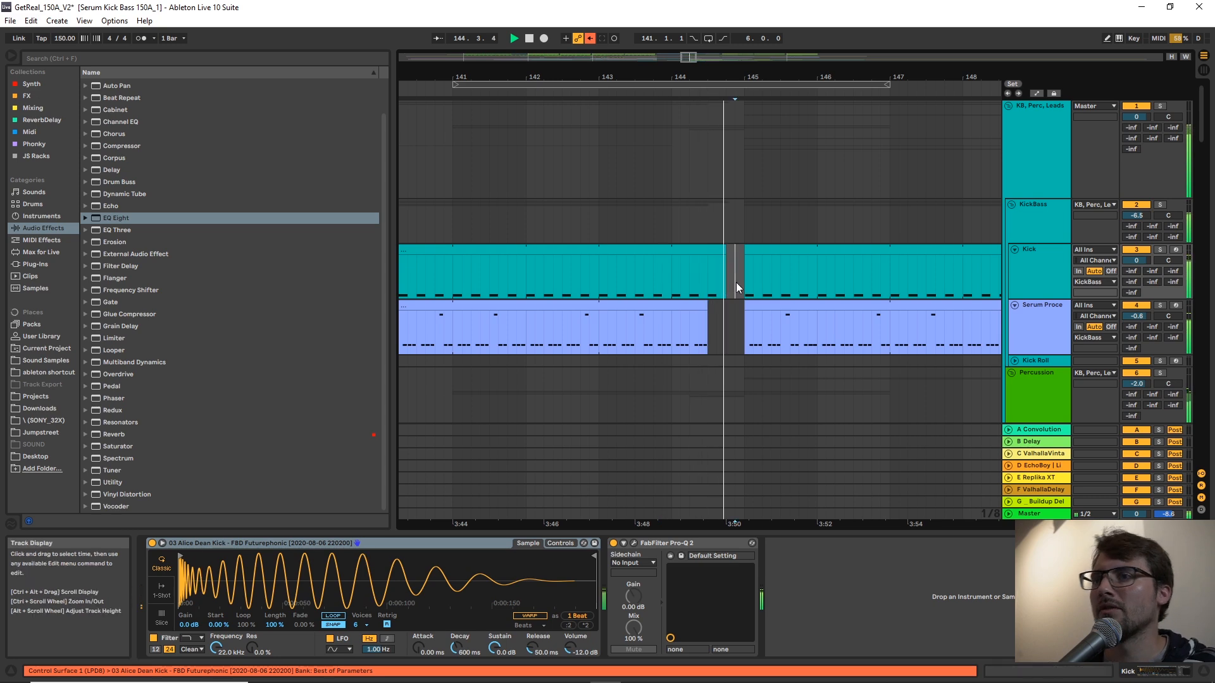
Extend the start of the CH closed-hat clip from bar 153 back to bar 145.
{"action": "scroll", "coordinate": [735, 283], "scroll_direction": "down", "scroll_amount": 5}
{"action": "scroll", "coordinate": [745, 291], "scroll_direction": "down", "scroll_amount": 5}
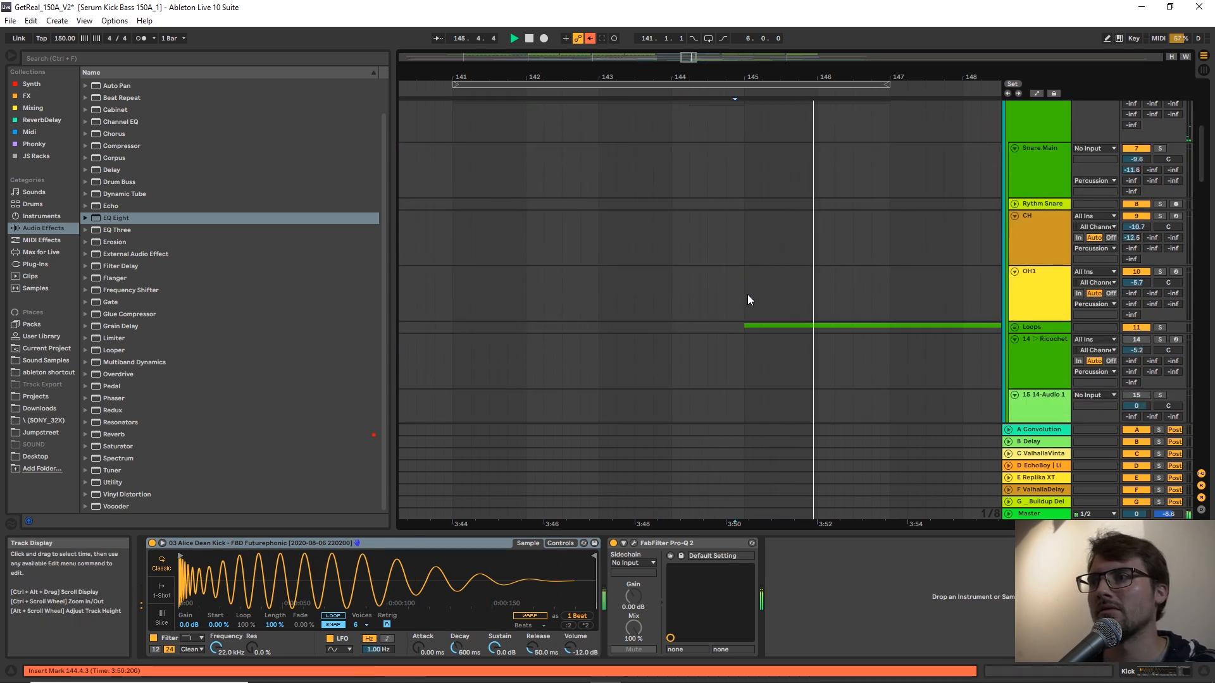
{"action": "left_click_drag", "start_coordinate": [966, 76], "coordinate": [777, 44]}
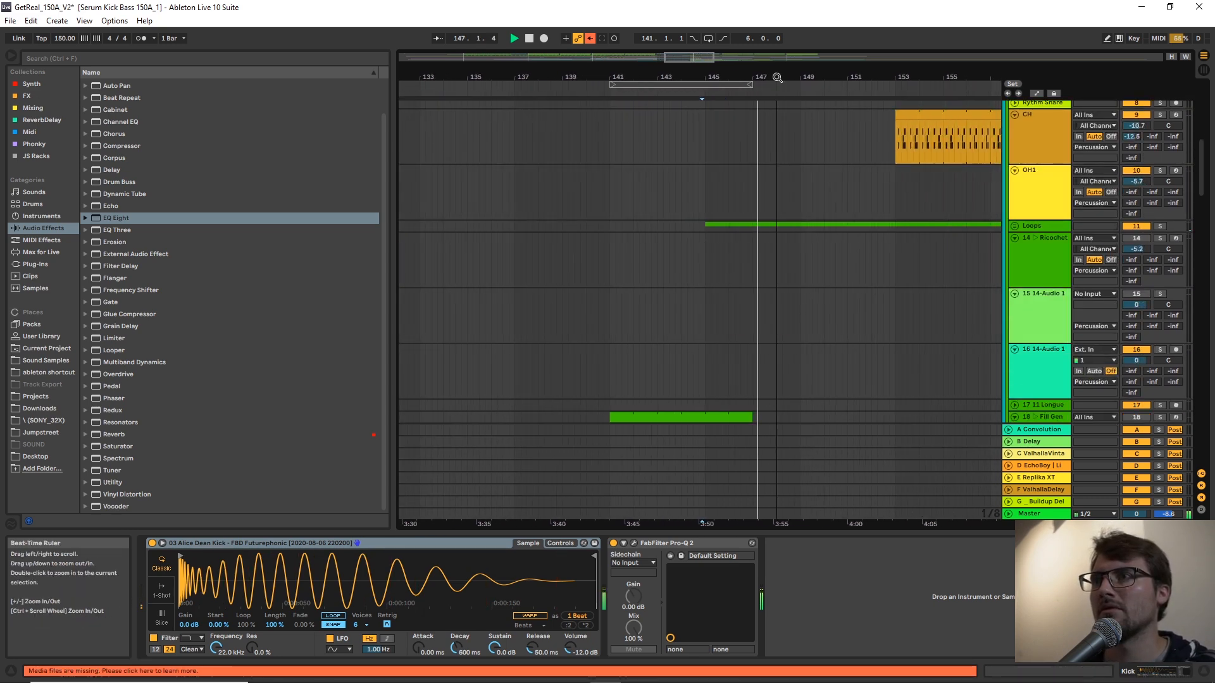
{"action": "scroll", "coordinate": [821, 213], "scroll_direction": "up", "scroll_amount": 4}
{"action": "left_click", "coordinate": [911, 297]}
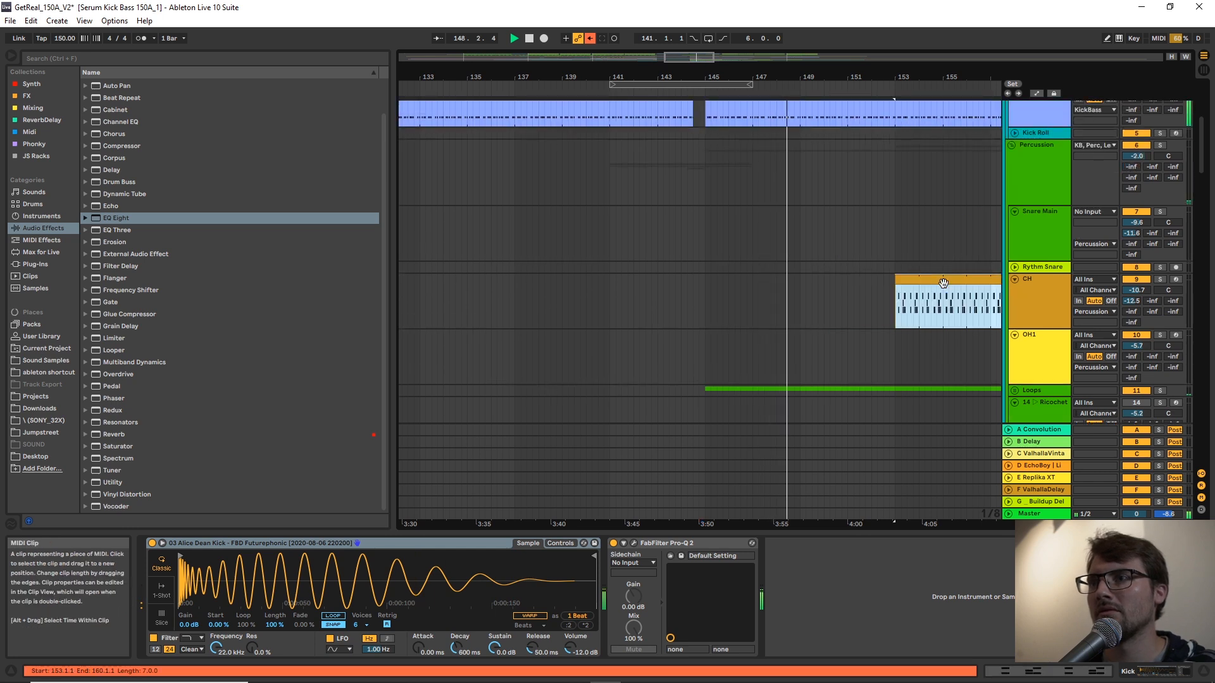
{"action": "left_click_drag", "start_coordinate": [895, 288], "coordinate": [710, 288]}
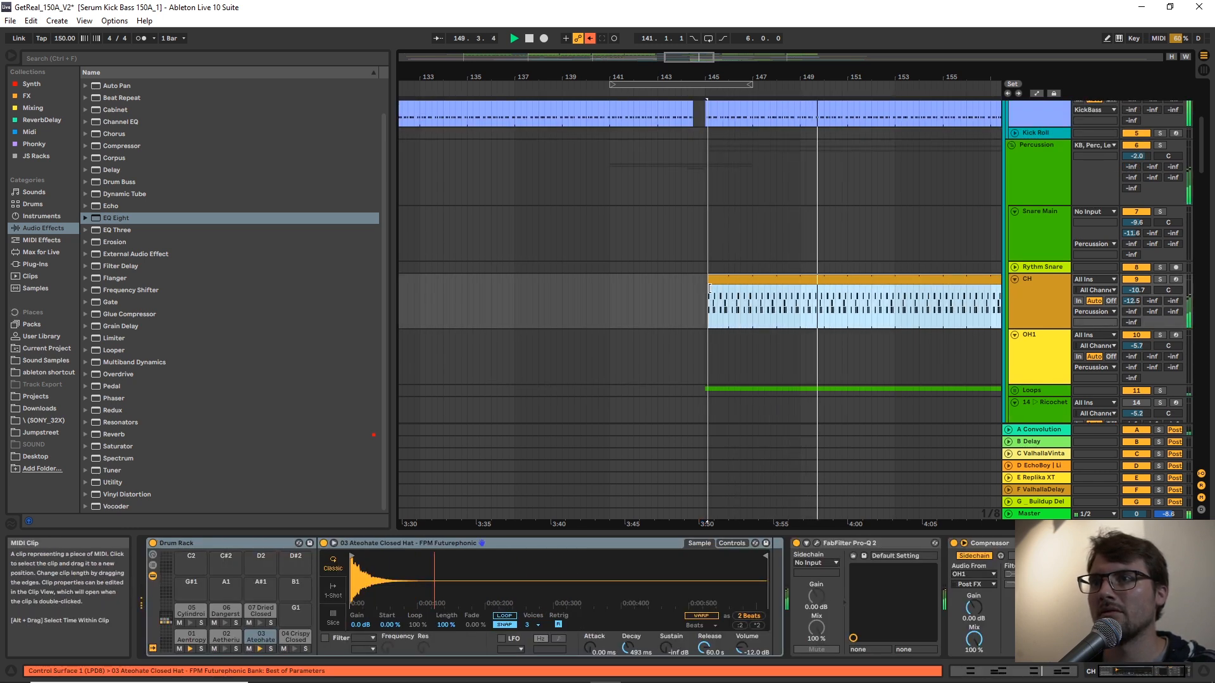
Play the drop from 144.1.1 and examine the fill, bass and lead tracks after it.
{"action": "left_click", "coordinate": [687, 240]}
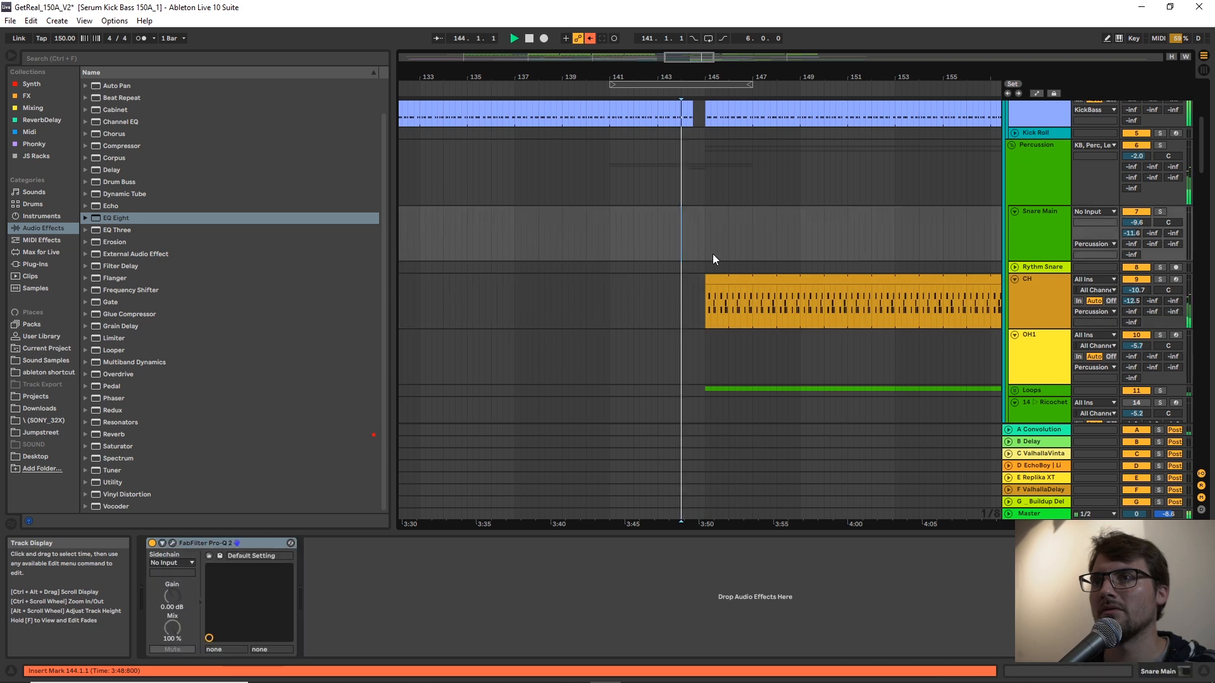
{"action": "scroll", "coordinate": [721, 252], "scroll_direction": "down", "scroll_amount": 3}
{"action": "scroll", "coordinate": [721, 253], "scroll_direction": "down", "scroll_amount": 9}
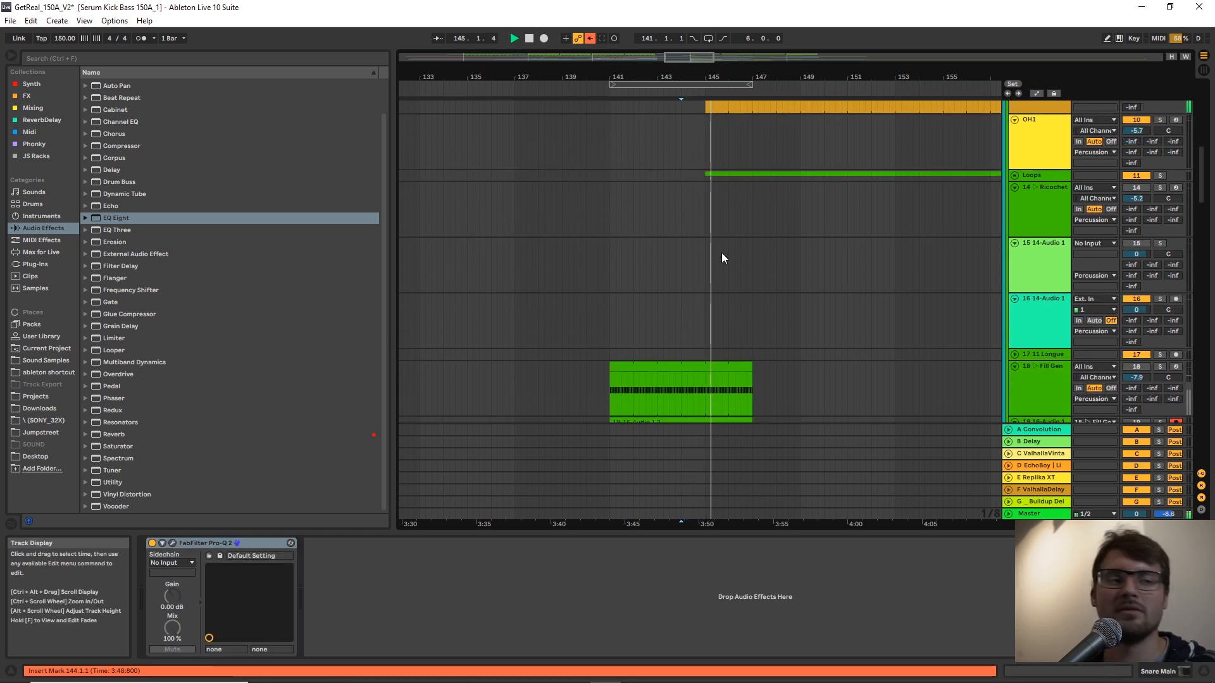
{"action": "scroll", "coordinate": [721, 253], "scroll_direction": "down", "scroll_amount": 3}
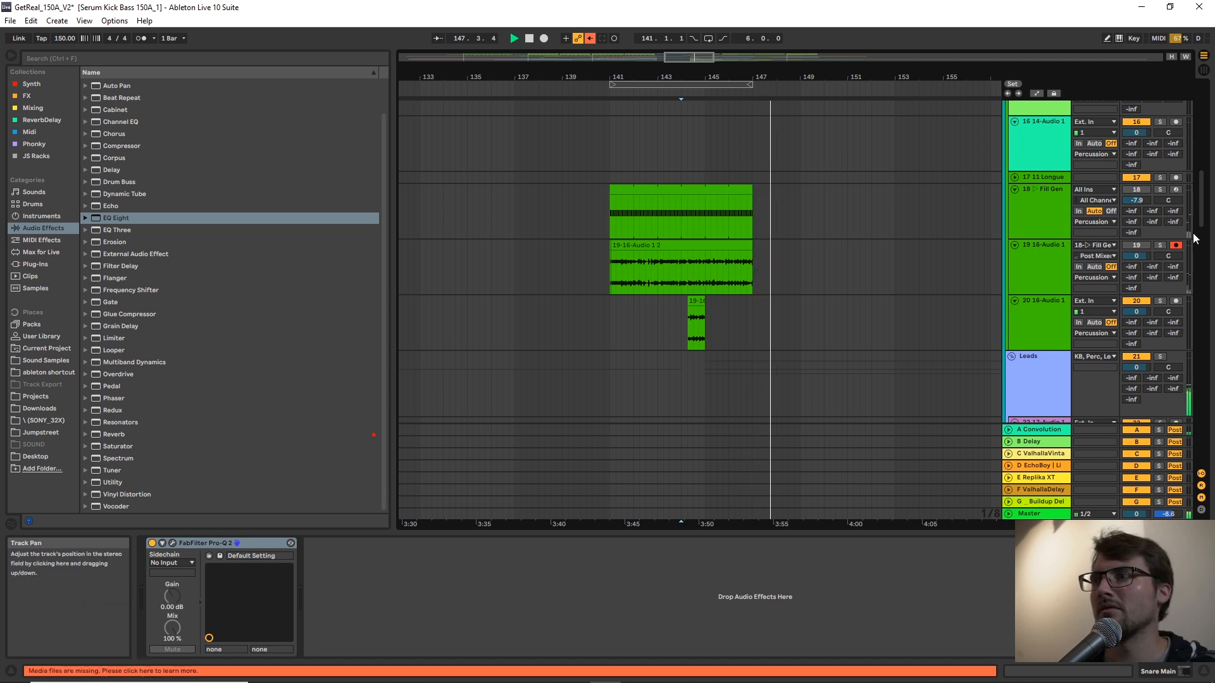
{"action": "left_click_drag", "start_coordinate": [1208, 209], "coordinate": [1206, 382]}
{"action": "scroll", "coordinate": [937, 284], "scroll_direction": "down", "scroll_amount": 3}
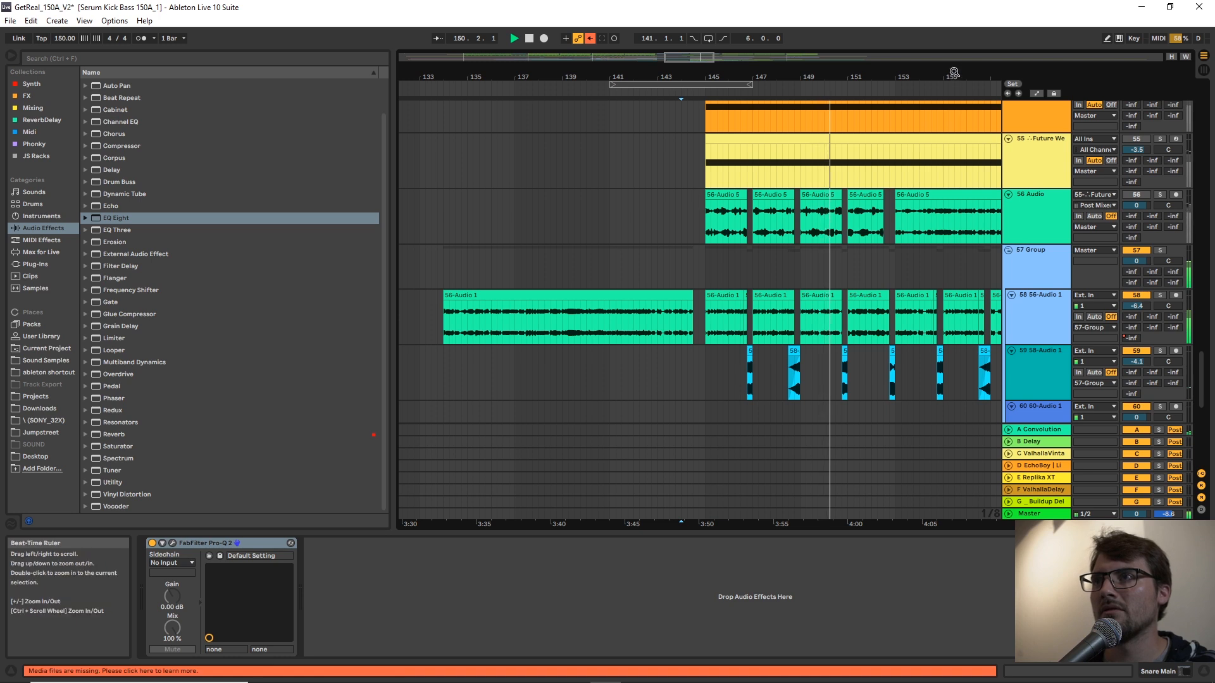
{"action": "left_click_drag", "start_coordinate": [953, 75], "coordinate": [843, 71]}
{"action": "scroll", "coordinate": [862, 292], "scroll_direction": "down", "scroll_amount": 3}
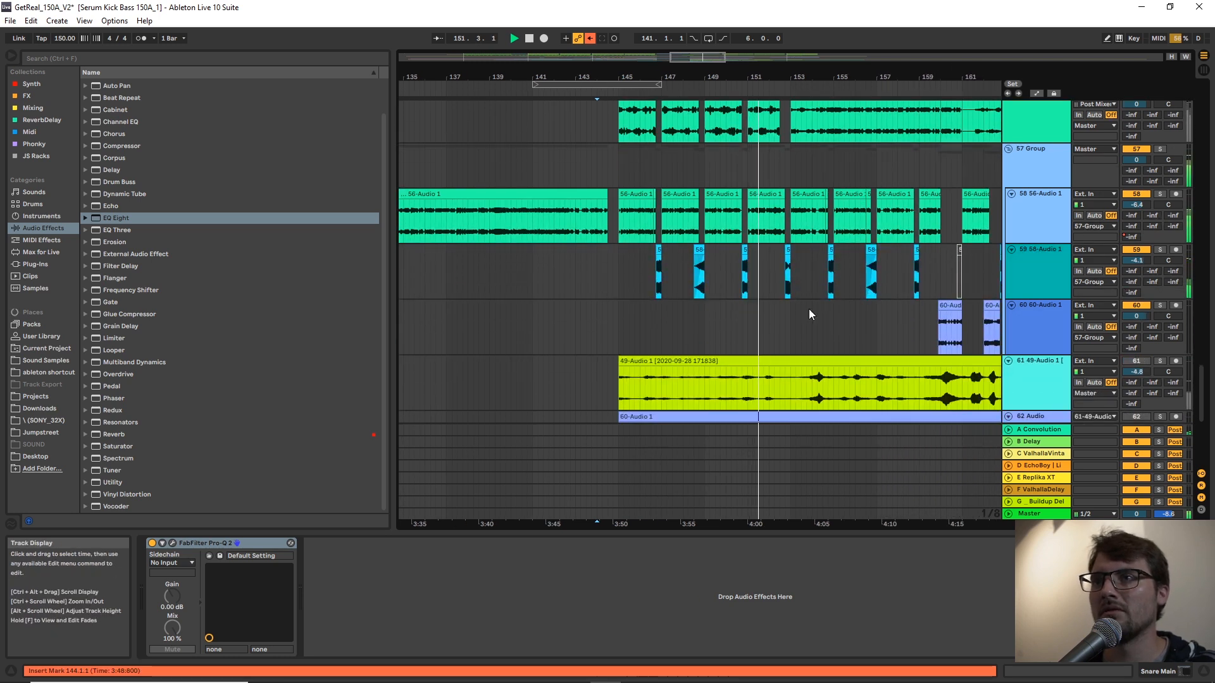
{"action": "left_click", "coordinate": [765, 281]}
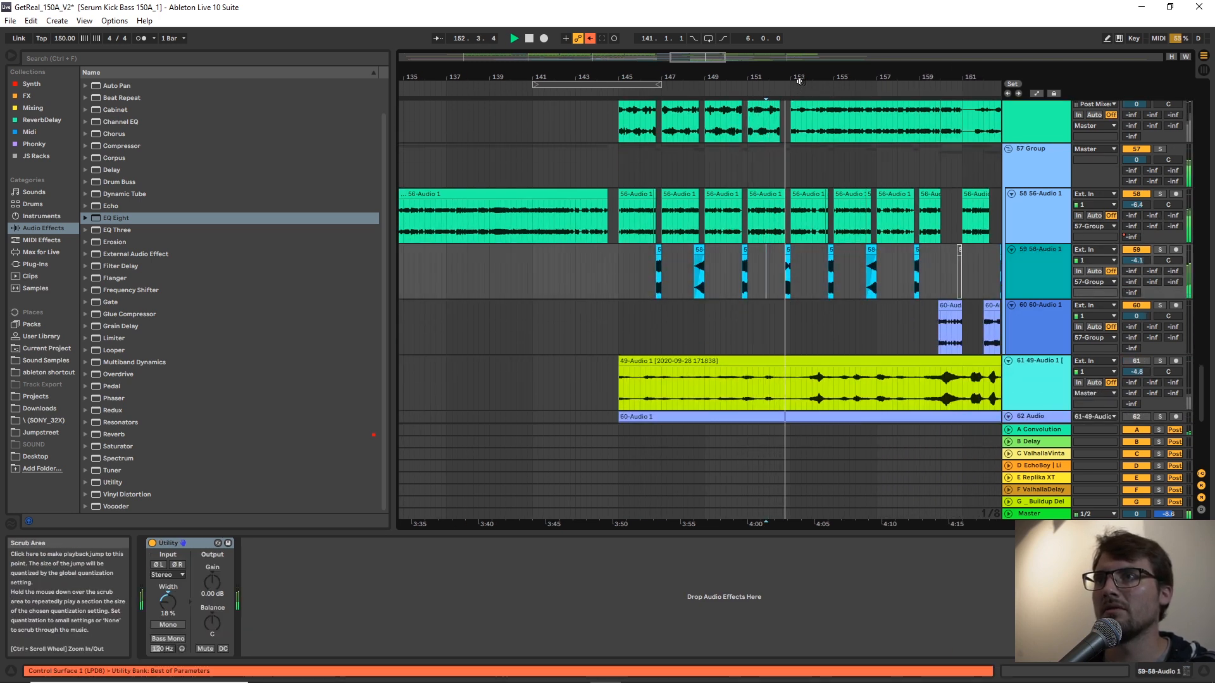
Copy about nine bars of Snare Main audio from bar 161 and paste them on the same track at bar 145.
{"action": "left_click_drag", "start_coordinate": [1204, 388], "coordinate": [1194, 269]}
{"action": "scroll", "coordinate": [1192, 265], "scroll_direction": "up", "scroll_amount": 1}
{"action": "left_click_drag", "start_coordinate": [962, 77], "coordinate": [752, 60]}
{"action": "scroll", "coordinate": [794, 329], "scroll_direction": "up", "scroll_amount": 1}
{"action": "scroll", "coordinate": [793, 328], "scroll_direction": "up", "scroll_amount": 6}
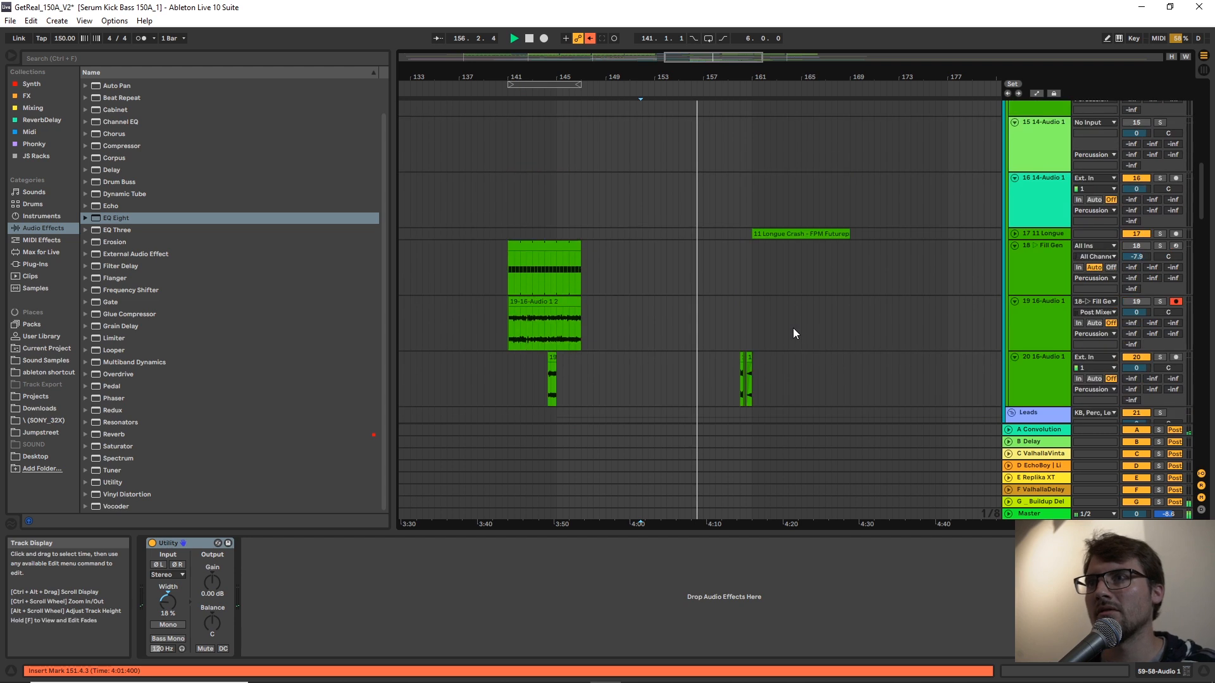
{"action": "scroll", "coordinate": [792, 328], "scroll_direction": "up", "scroll_amount": 3}
{"action": "left_click", "coordinate": [785, 208]}
{"action": "scroll", "coordinate": [823, 202], "scroll_direction": "up", "scroll_amount": 3}
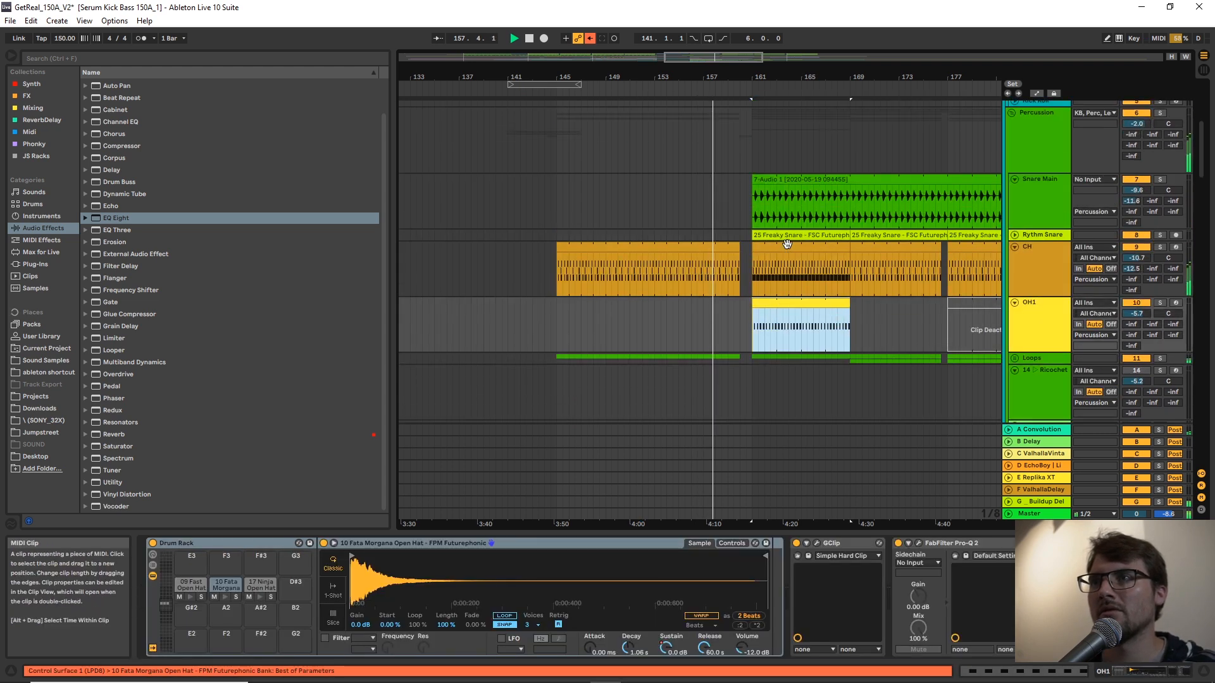
{"action": "left_click", "coordinate": [856, 195]}
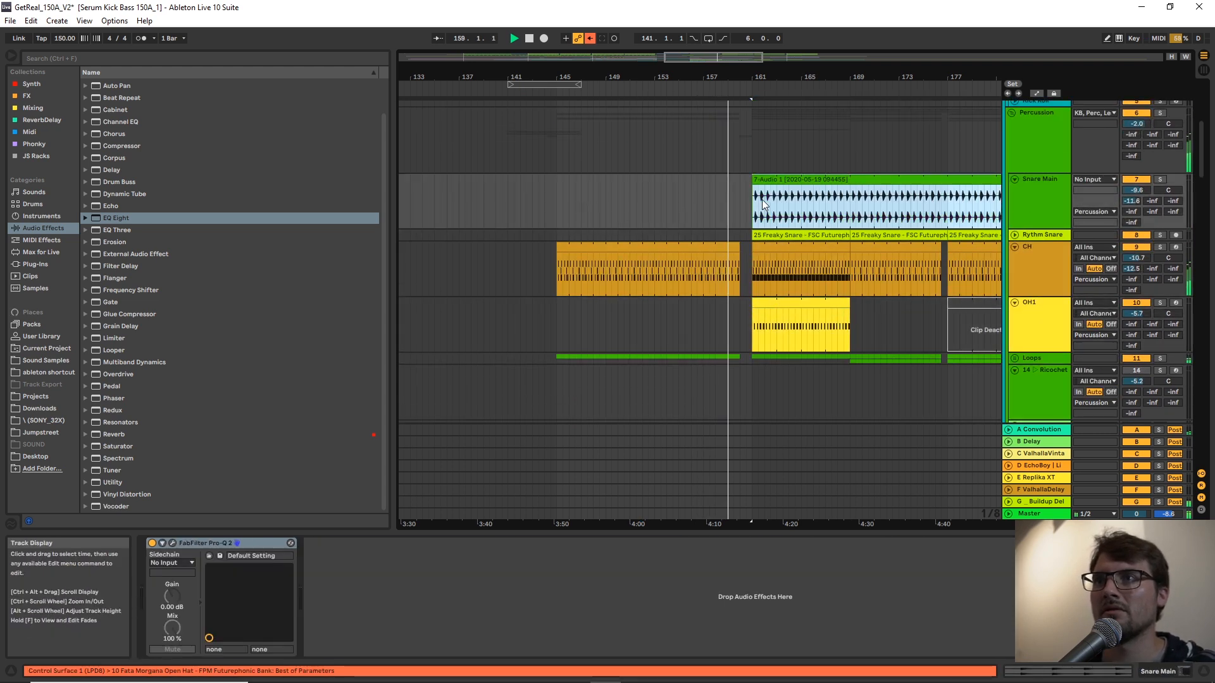
{"action": "left_click_drag", "start_coordinate": [752, 209], "coordinate": [867, 209]}
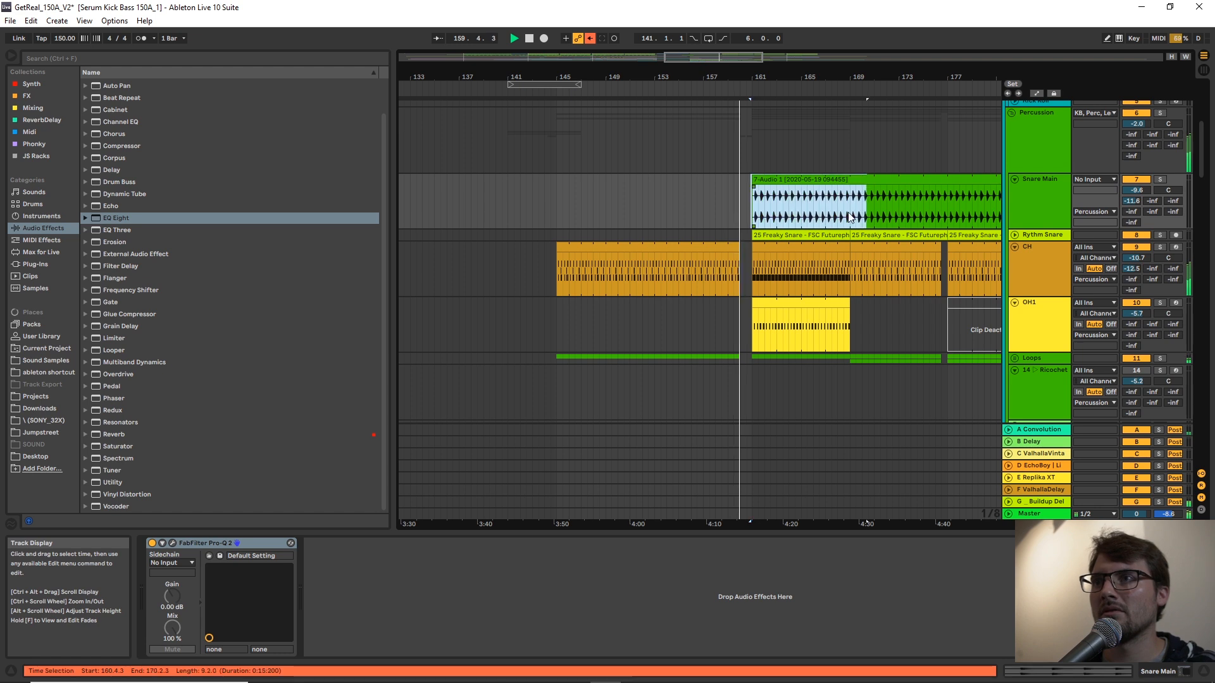
{"action": "left_click", "coordinate": [555, 201]}
{"action": "key", "text": "ctrl+v"}
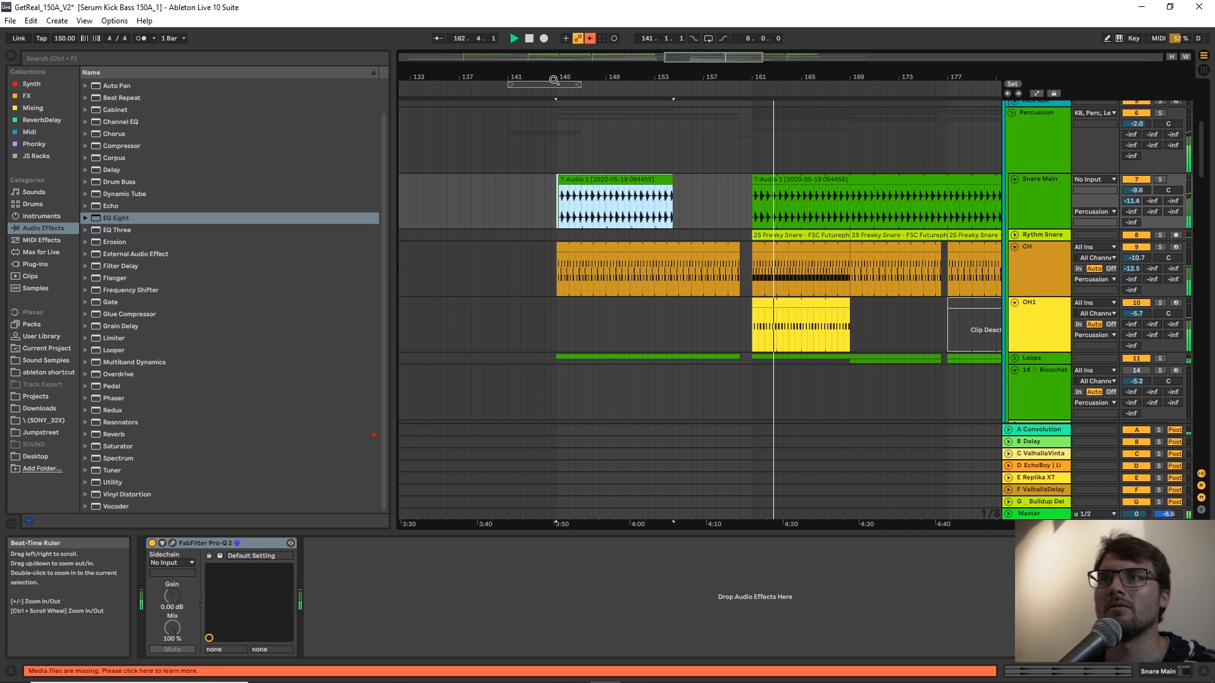
Adjust the pasted Snare Main audio so that it runs only from about bar 153 to bar 160.
{"action": "left_click_drag", "start_coordinate": [558, 78], "coordinate": [583, 96]}
{"action": "left_click", "coordinate": [564, 188]}
{"action": "left_click_drag", "start_coordinate": [582, 179], "coordinate": [576, 180]}
{"action": "left_click_drag", "start_coordinate": [686, 77], "coordinate": [562, 54]}
{"action": "left_click_drag", "start_coordinate": [710, 188], "coordinate": [827, 190]}
{"action": "left_click_drag", "start_coordinate": [514, 182], "coordinate": [680, 207]}
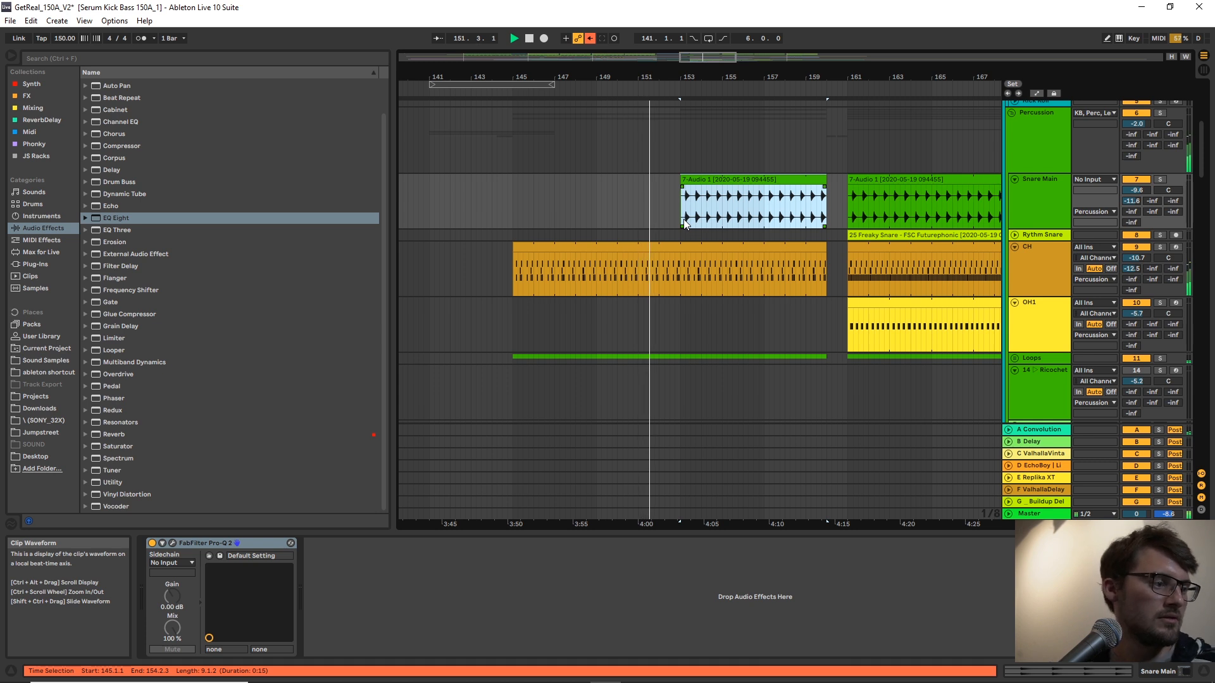
{"action": "left_click", "coordinate": [683, 212]}
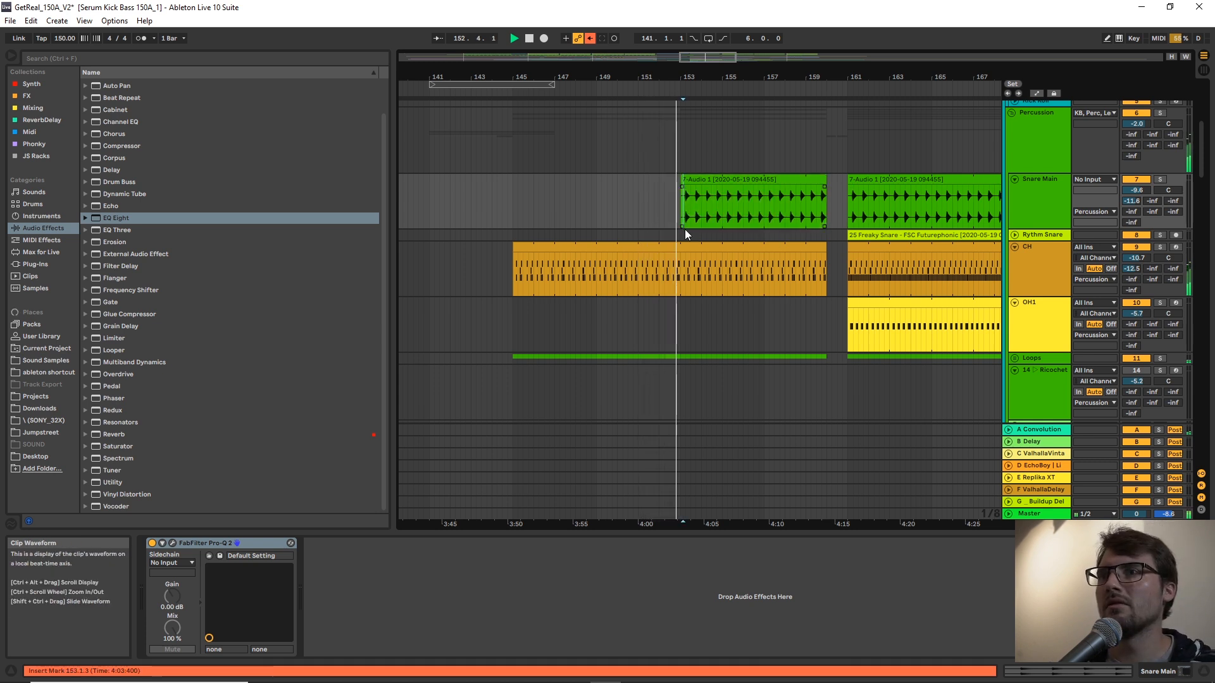
Copy track 19's fill fragment from 144.2.3 to 145.1.1 onto track 20 at bar 159 and extend it to bar 160.
{"action": "scroll", "coordinate": [684, 215], "scroll_direction": "down", "scroll_amount": 5}
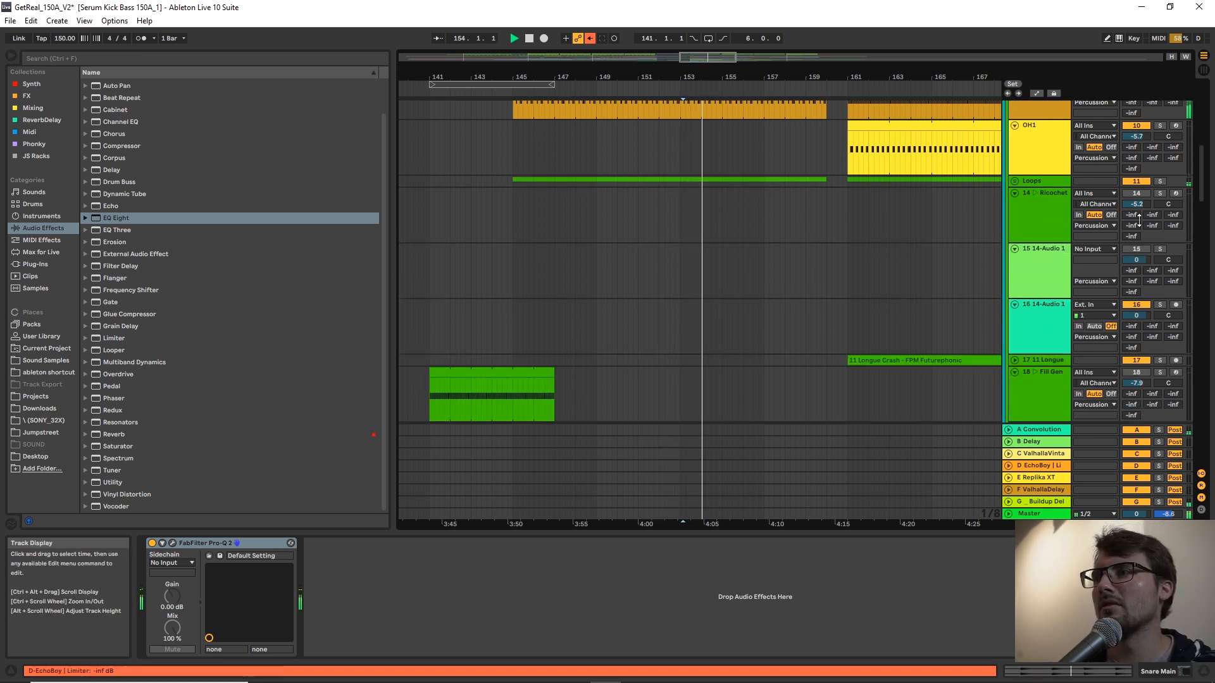
{"action": "scroll", "coordinate": [851, 215], "scroll_direction": "up", "scroll_amount": 2}
{"action": "scroll", "coordinate": [705, 305], "scroll_direction": "down", "scroll_amount": 6}
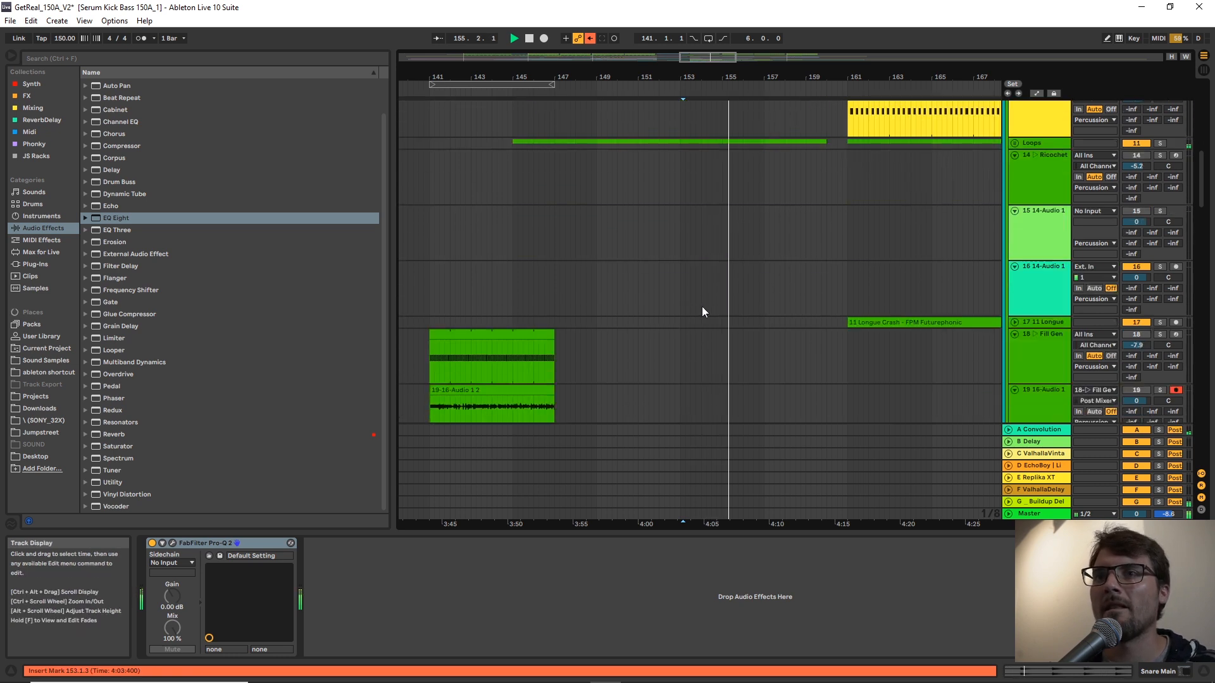
{"action": "left_click_drag", "start_coordinate": [500, 326], "coordinate": [511, 325]}
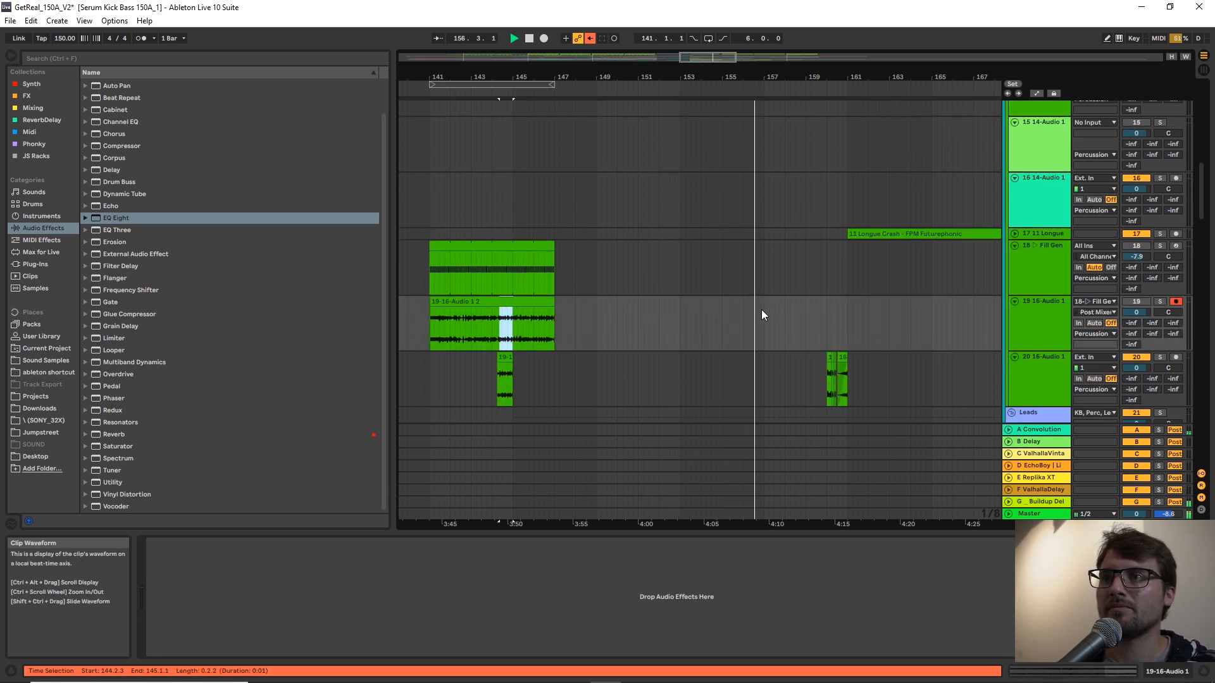
{"action": "scroll", "coordinate": [852, 192], "scroll_direction": "up", "scroll_amount": 3}
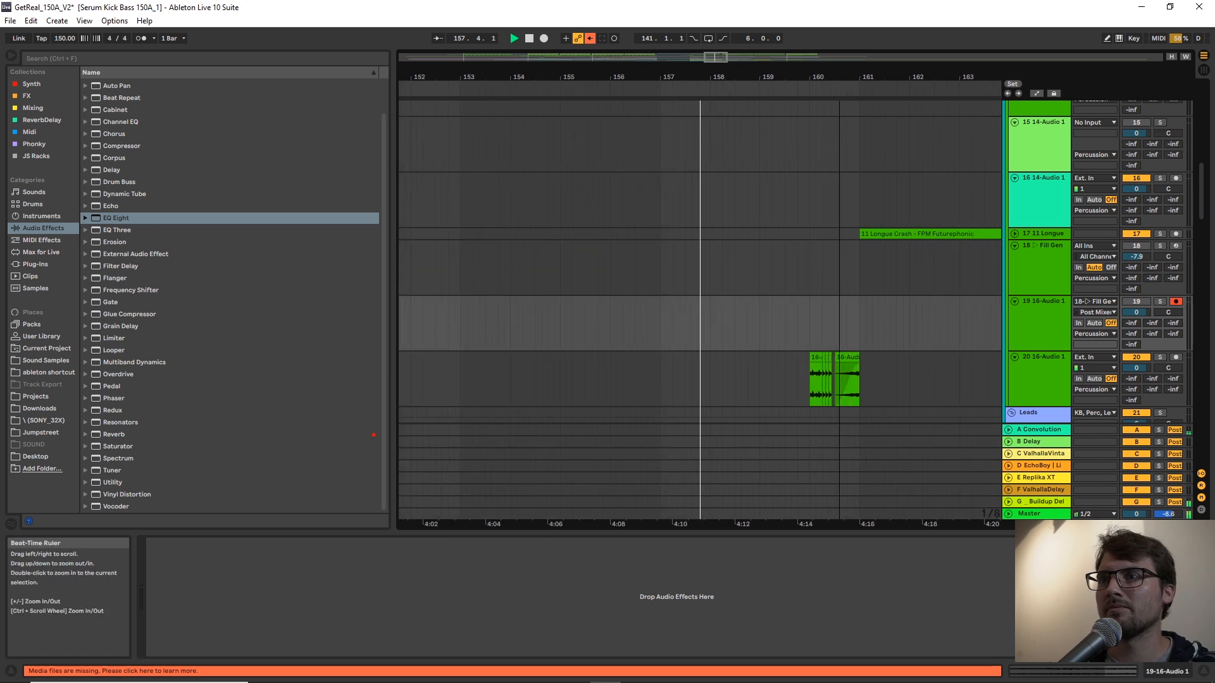
{"action": "scroll", "coordinate": [727, 377], "scroll_direction": "down", "scroll_amount": 2}
{"action": "left_click", "coordinate": [760, 325]}
{"action": "key", "text": "ctrl+v"}
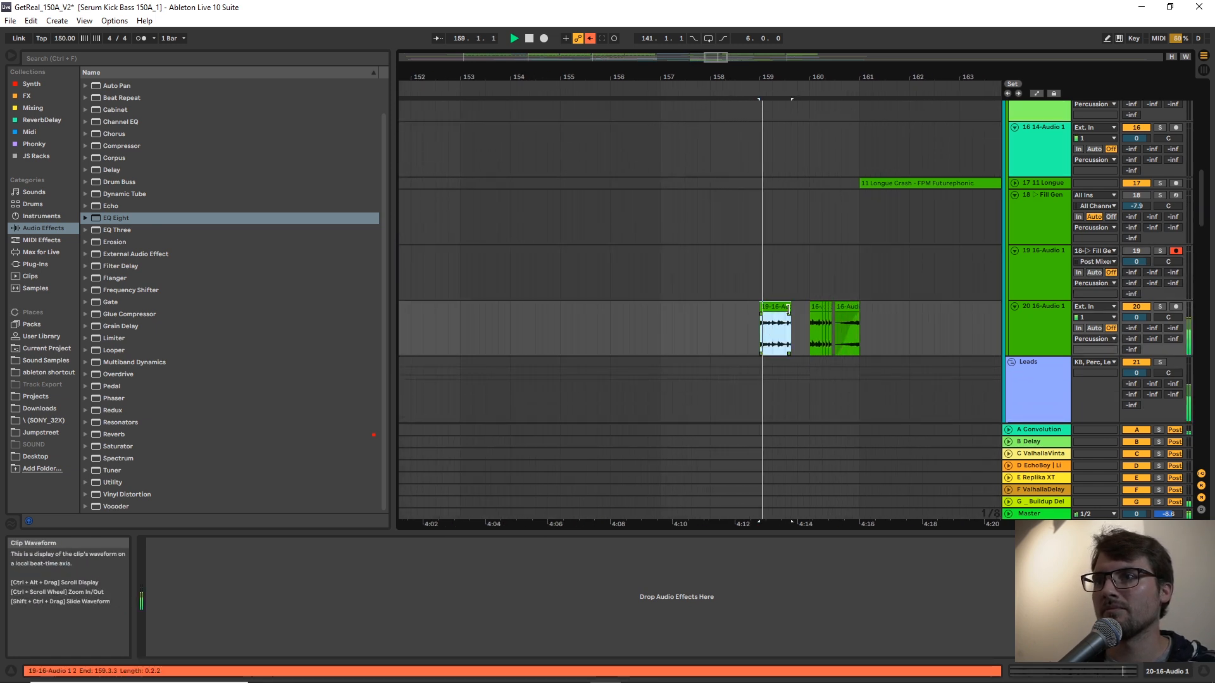
{"action": "left_click_drag", "start_coordinate": [802, 310], "coordinate": [816, 310]}
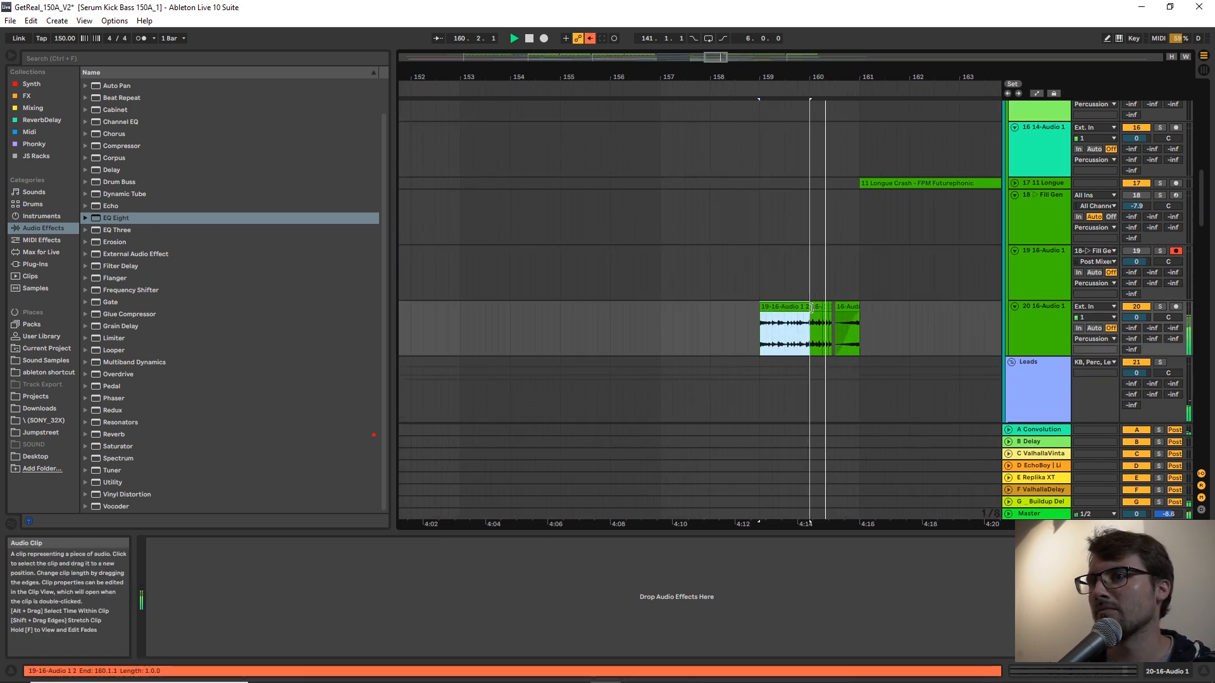
Set the arrangement's fixed grid to 1 Bar.
{"action": "left_click_drag", "start_coordinate": [842, 77], "coordinate": [841, 25]}
{"action": "scroll", "coordinate": [794, 237], "scroll_direction": "down", "scroll_amount": 3}
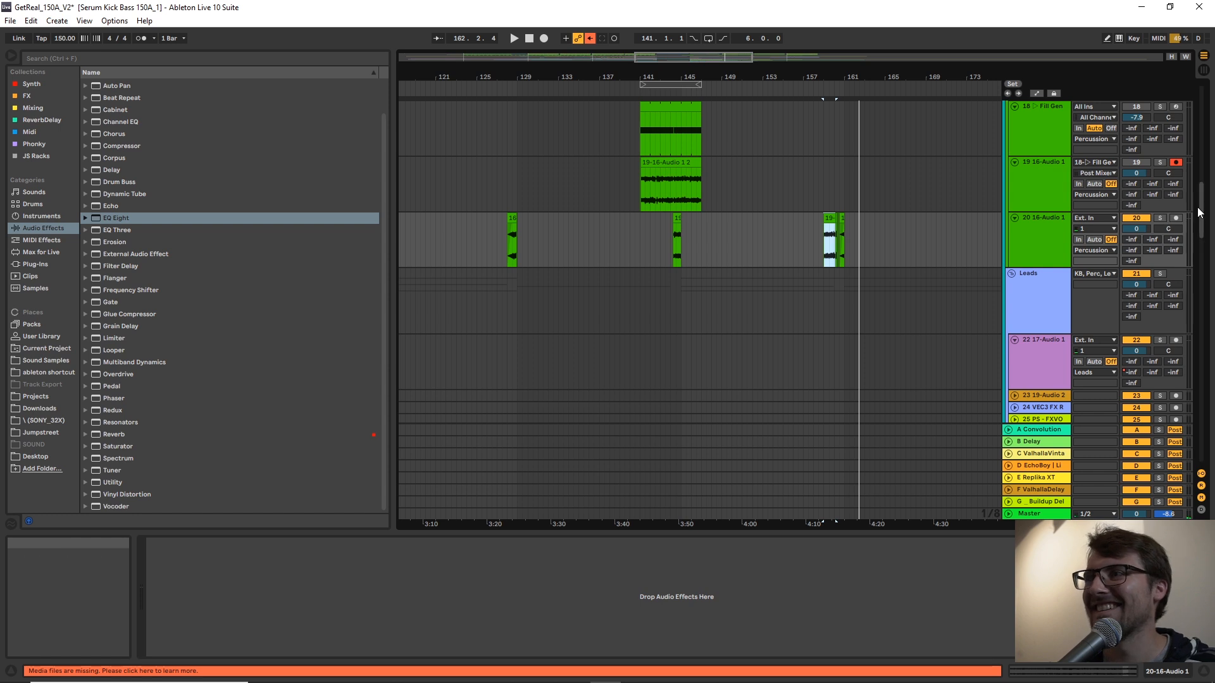
{"action": "left_click_drag", "start_coordinate": [1199, 212], "coordinate": [1184, 464]}
{"action": "right_click", "coordinate": [799, 253]}
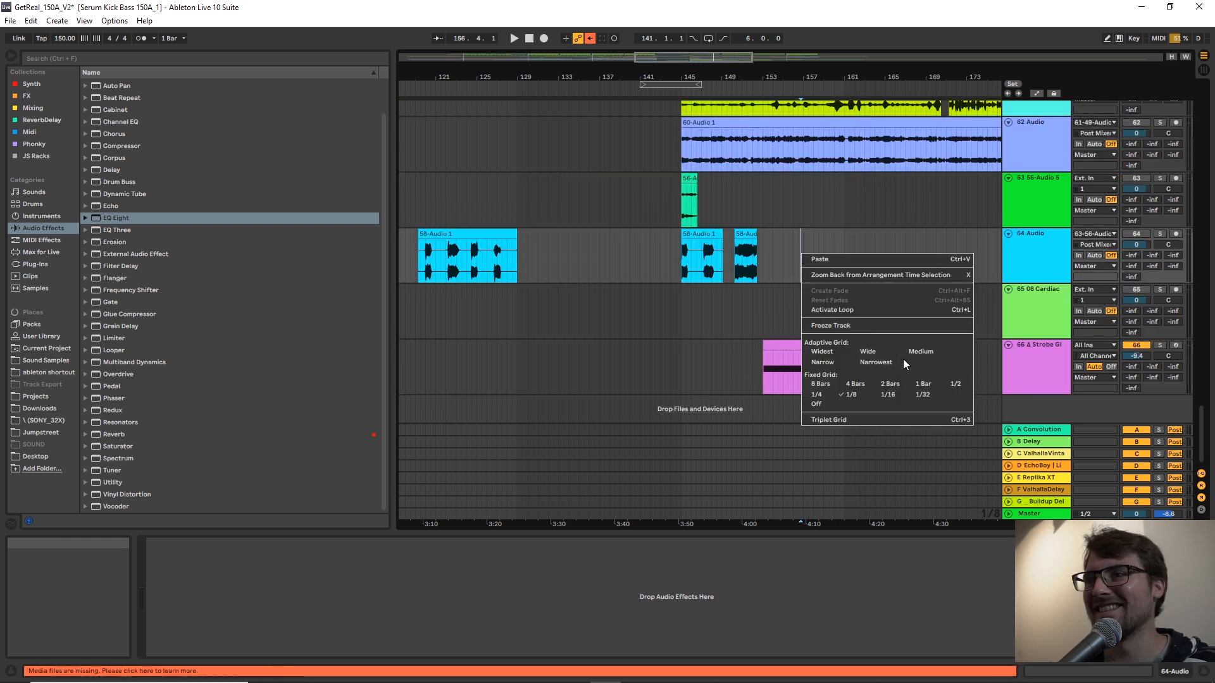
{"action": "left_click", "coordinate": [916, 384]}
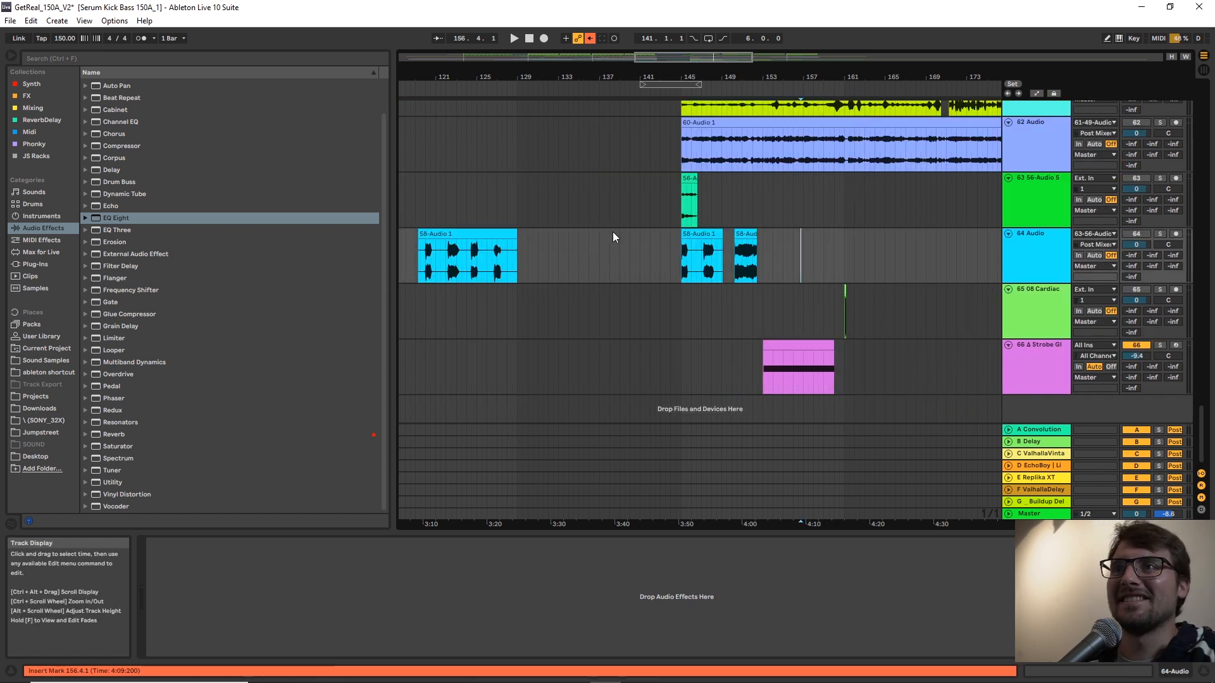
Solo track 58 and play its bass clip from 145.1.1 to 146.3.3.
{"action": "scroll", "coordinate": [612, 232], "scroll_direction": "up", "scroll_amount": 1}
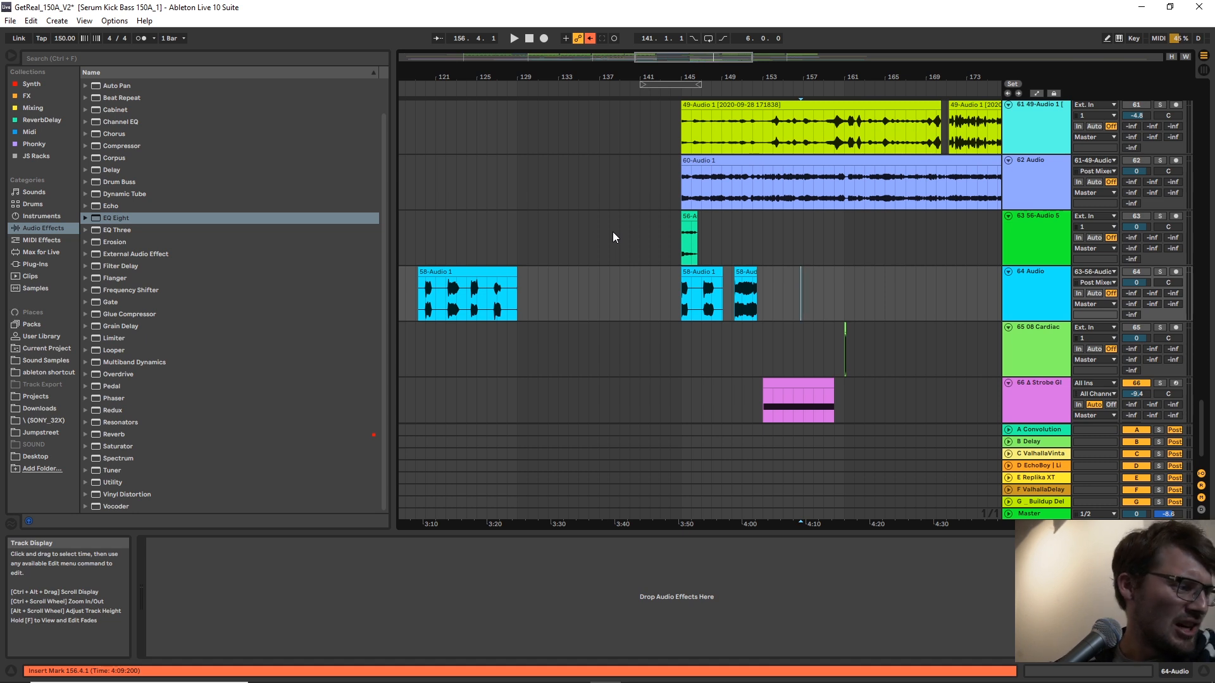
{"action": "scroll", "coordinate": [616, 237], "scroll_direction": "up", "scroll_amount": 2}
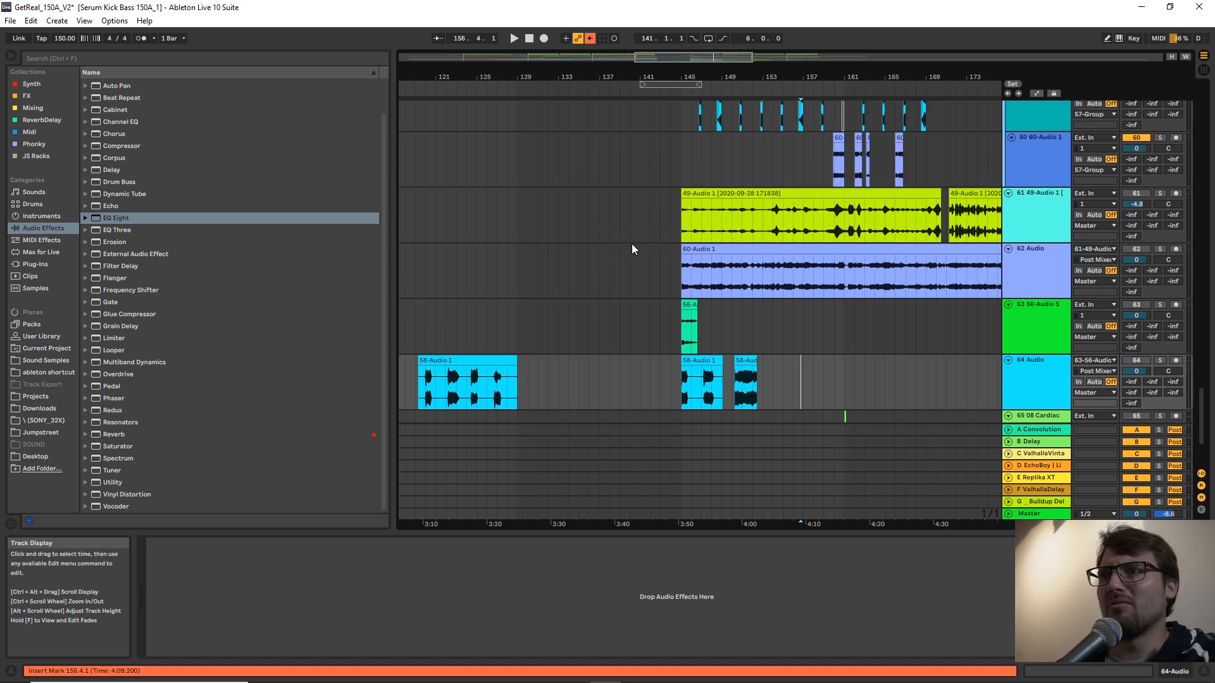
{"action": "left_click", "coordinate": [784, 288]}
{"action": "scroll", "coordinate": [788, 278], "scroll_direction": "up", "scroll_amount": 2}
{"action": "scroll", "coordinate": [786, 283], "scroll_direction": "up", "scroll_amount": 2}
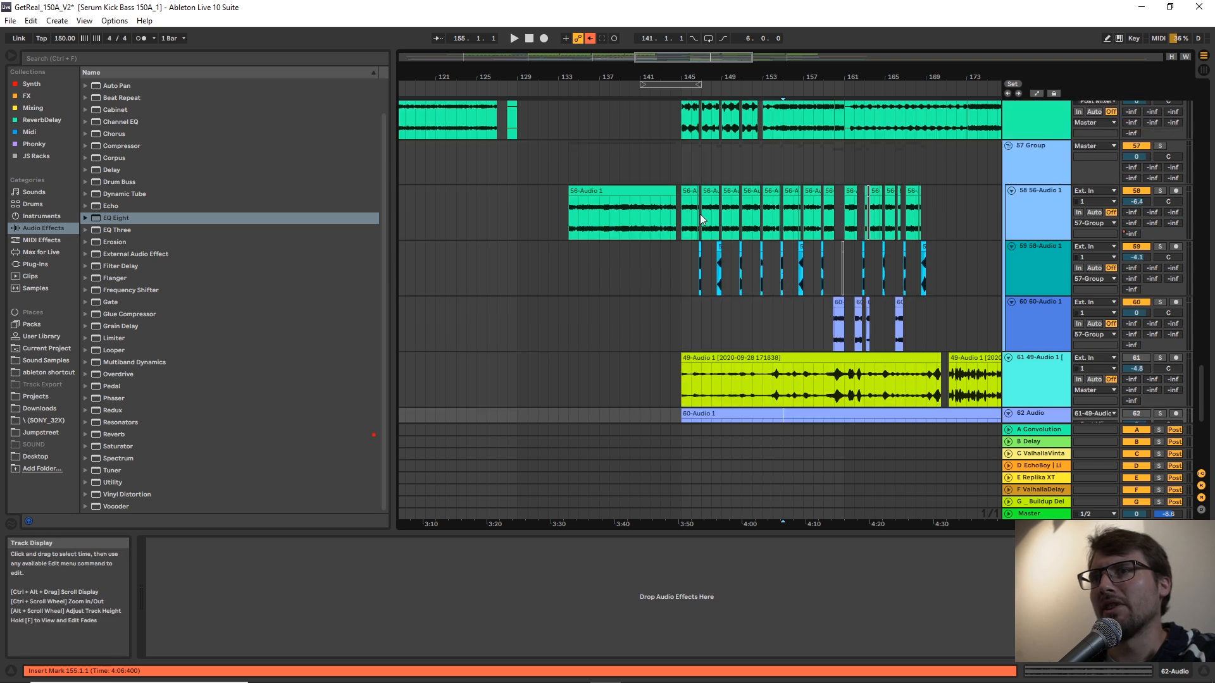
{"action": "left_click", "coordinate": [703, 219]}
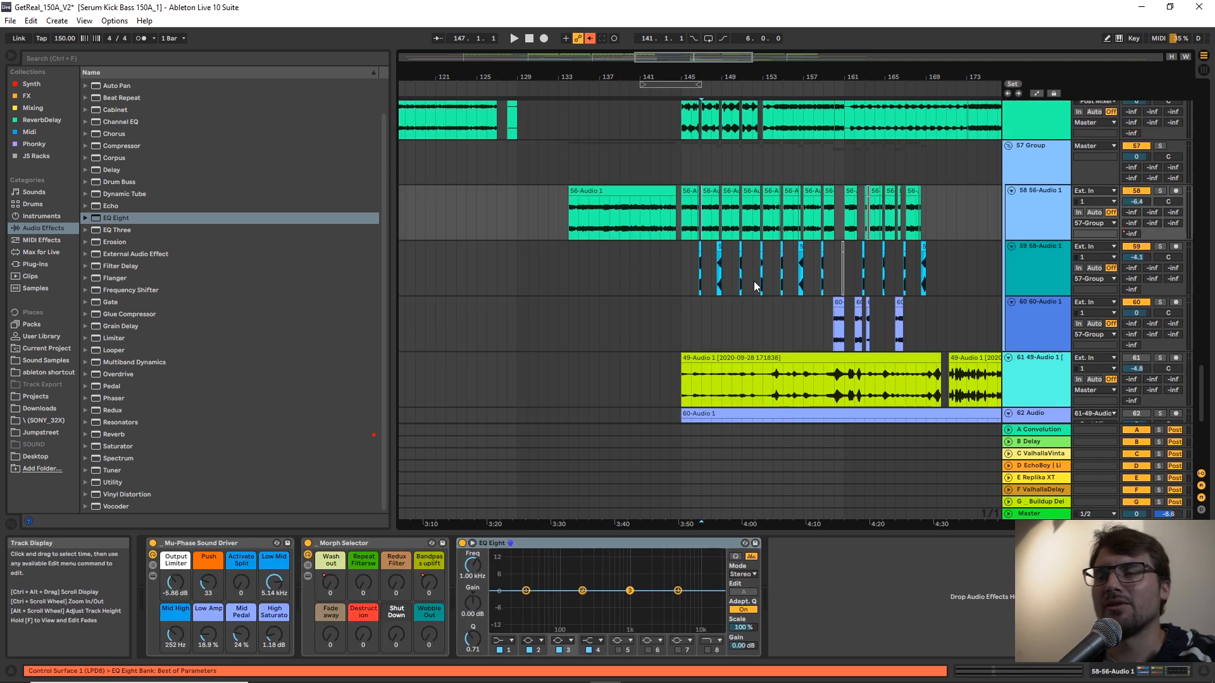
{"action": "left_click_drag", "start_coordinate": [683, 212], "coordinate": [699, 212]}
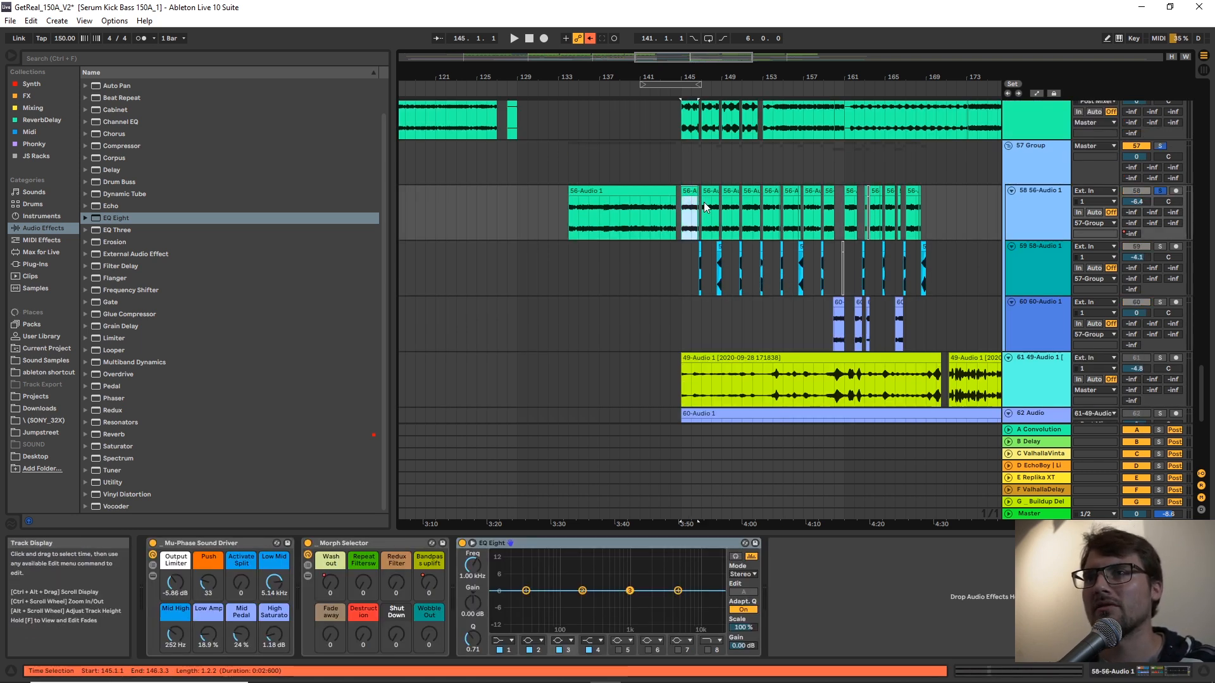
{"action": "key", "text": "space"}
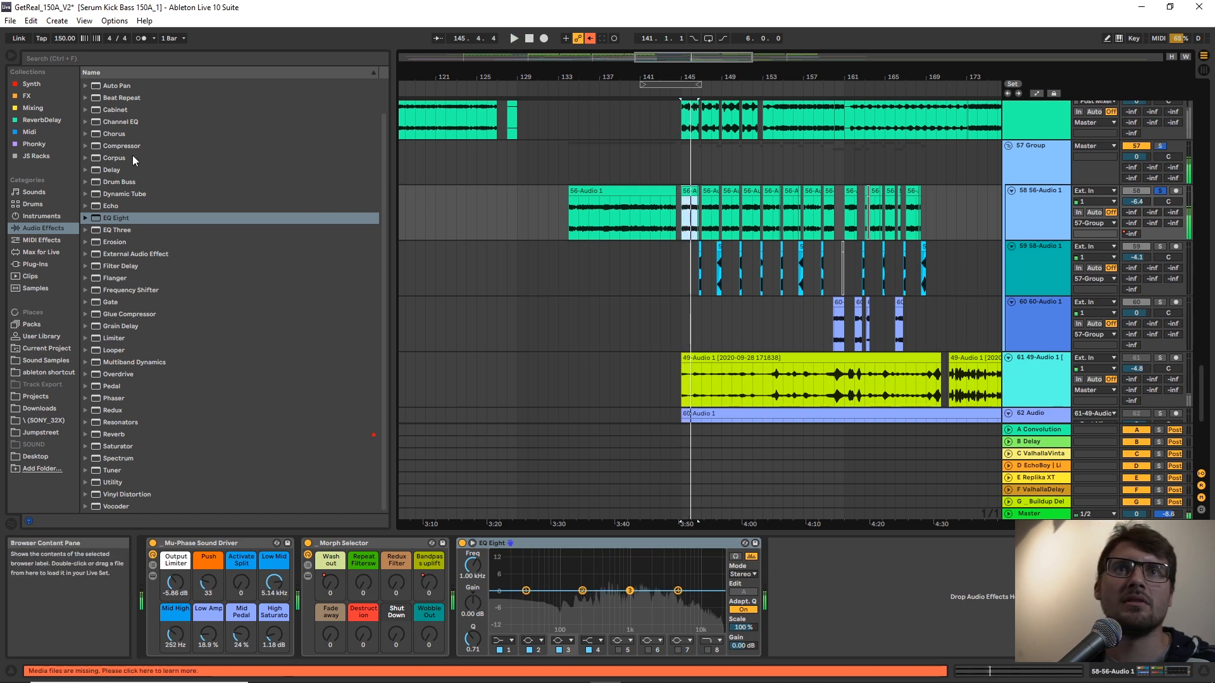
Add FabFilter Pro-Q 3 to track 58 and play the bass clip through it.
{"action": "left_click", "coordinate": [37, 109]}
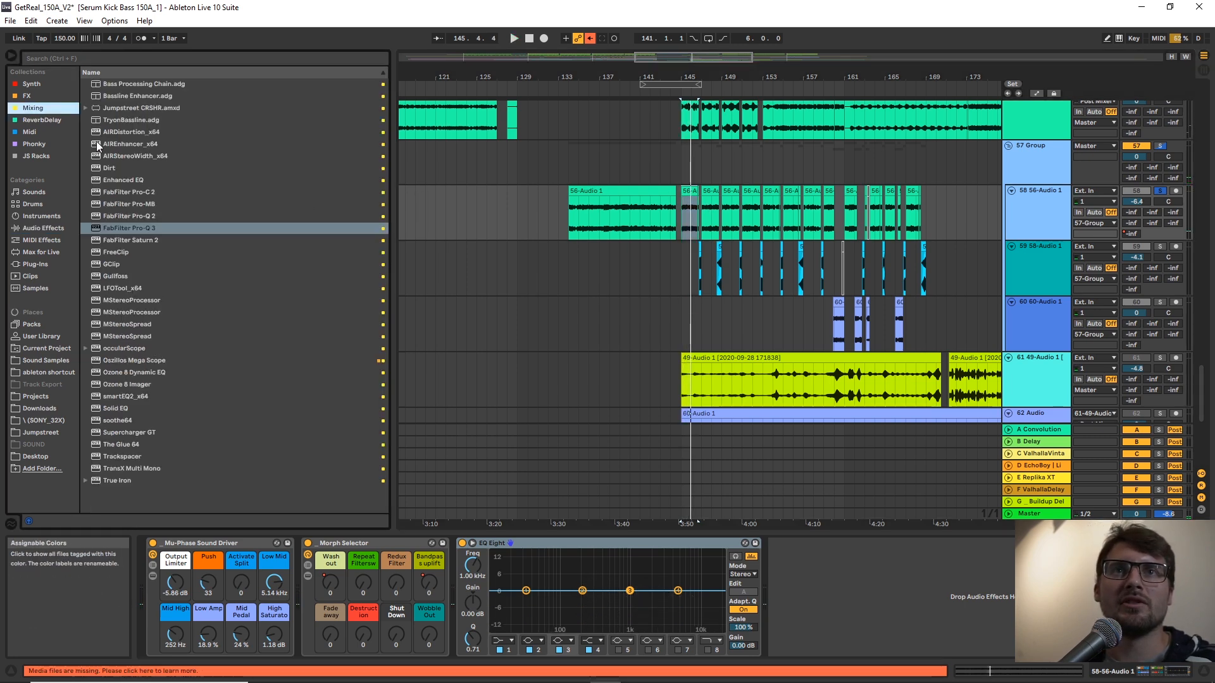
{"action": "double_click", "coordinate": [157, 230]}
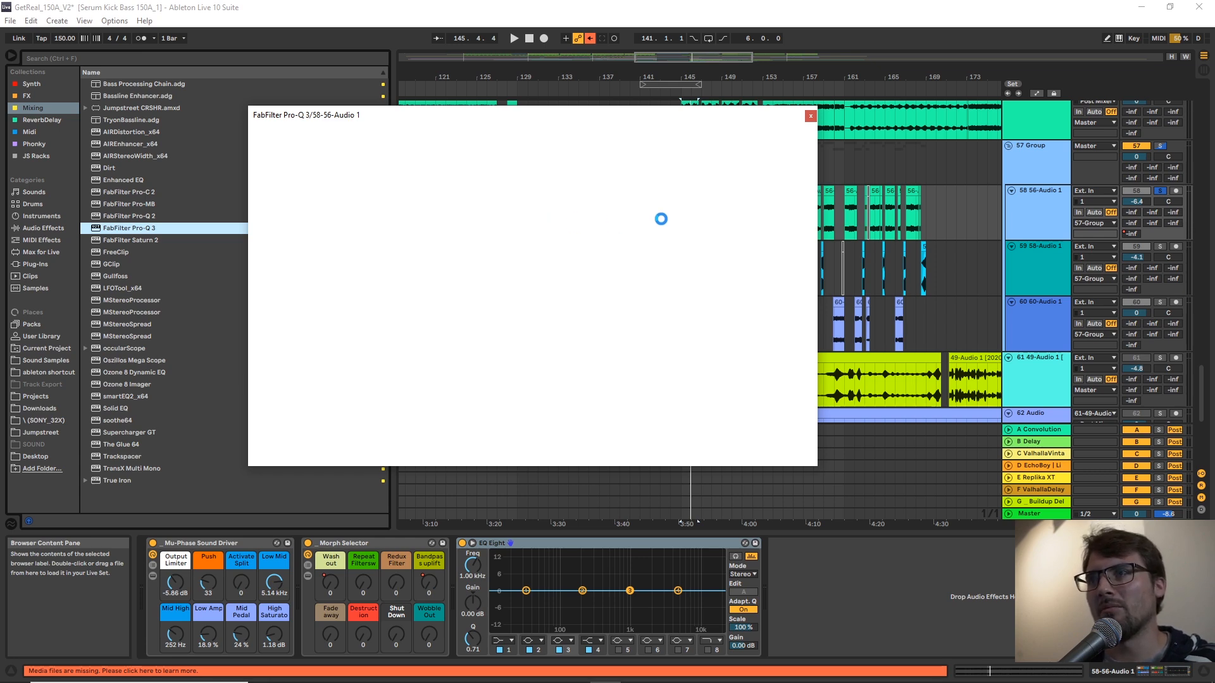
{"action": "key", "text": "space"}
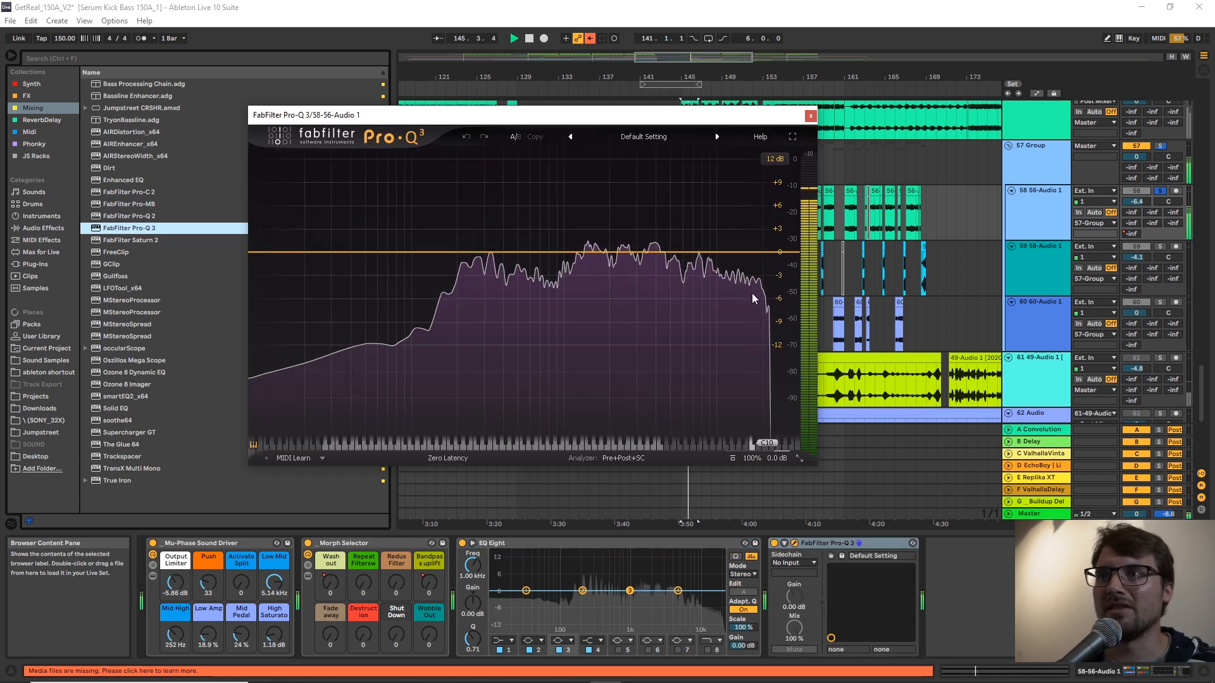
{"action": "mouse_move", "coordinate": [751, 295]}
{"action": "key", "text": "space"}
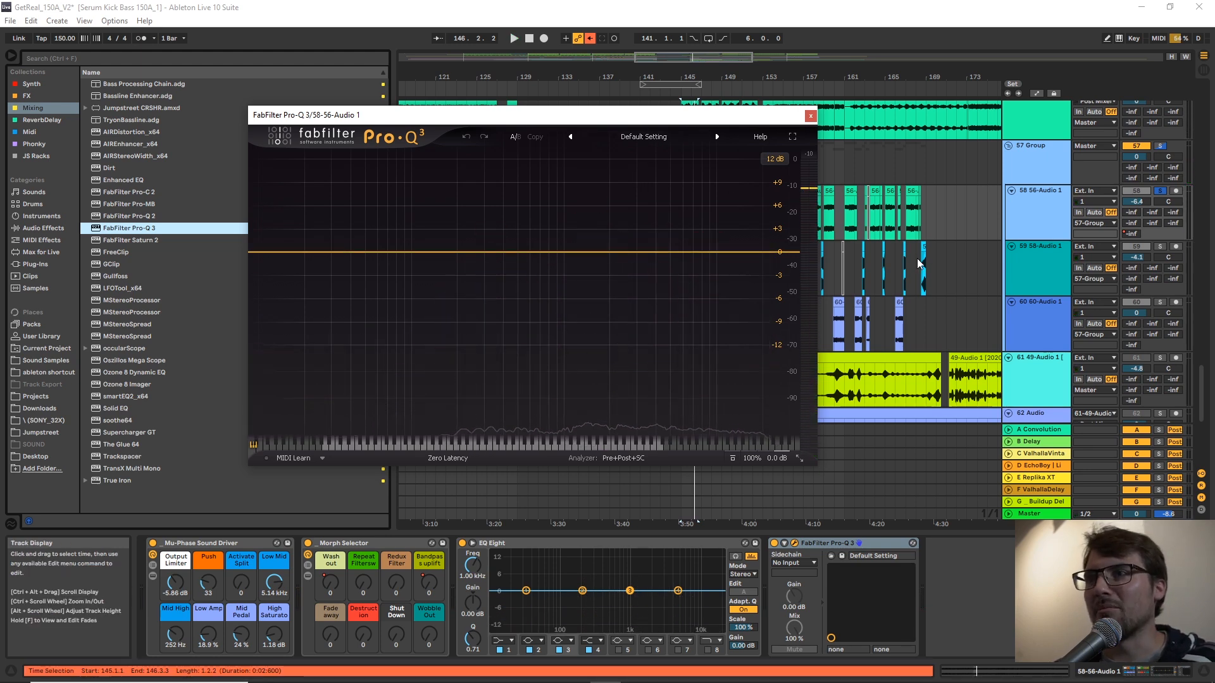
Set a low cut at about 129 Hz and a 24 dB/oct high cut at about 11.4 kHz in Pro-Q 3, checking by ear.
{"action": "left_click", "coordinate": [255, 253]}
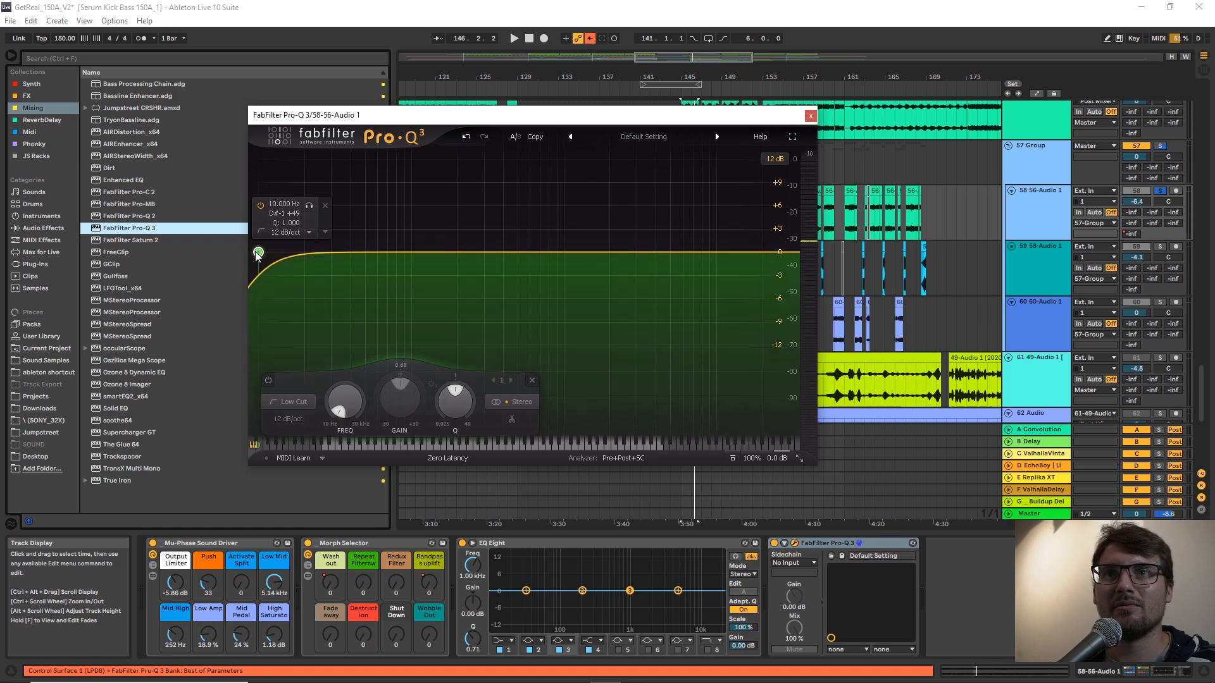
{"action": "left_click_drag", "start_coordinate": [259, 254], "coordinate": [427, 249]}
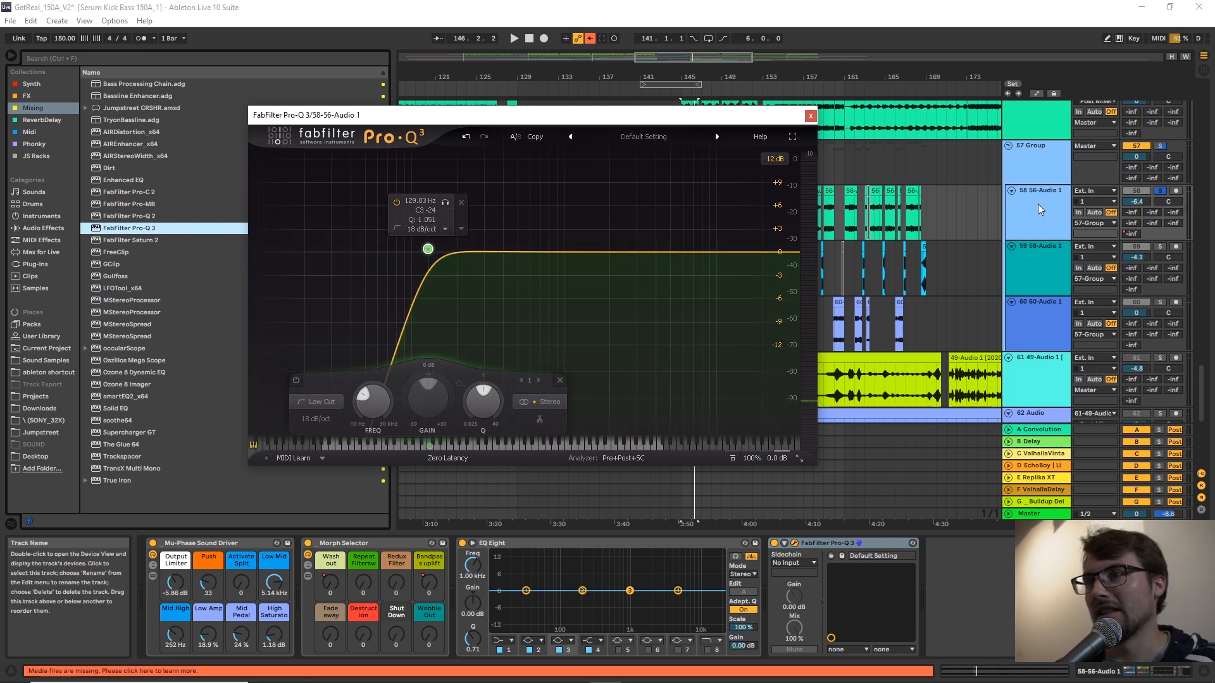
{"action": "key", "text": "space"}
{"action": "left_click_drag", "start_coordinate": [430, 249], "coordinate": [431, 248]}
{"action": "left_click_drag", "start_coordinate": [786, 252], "coordinate": [730, 251]}
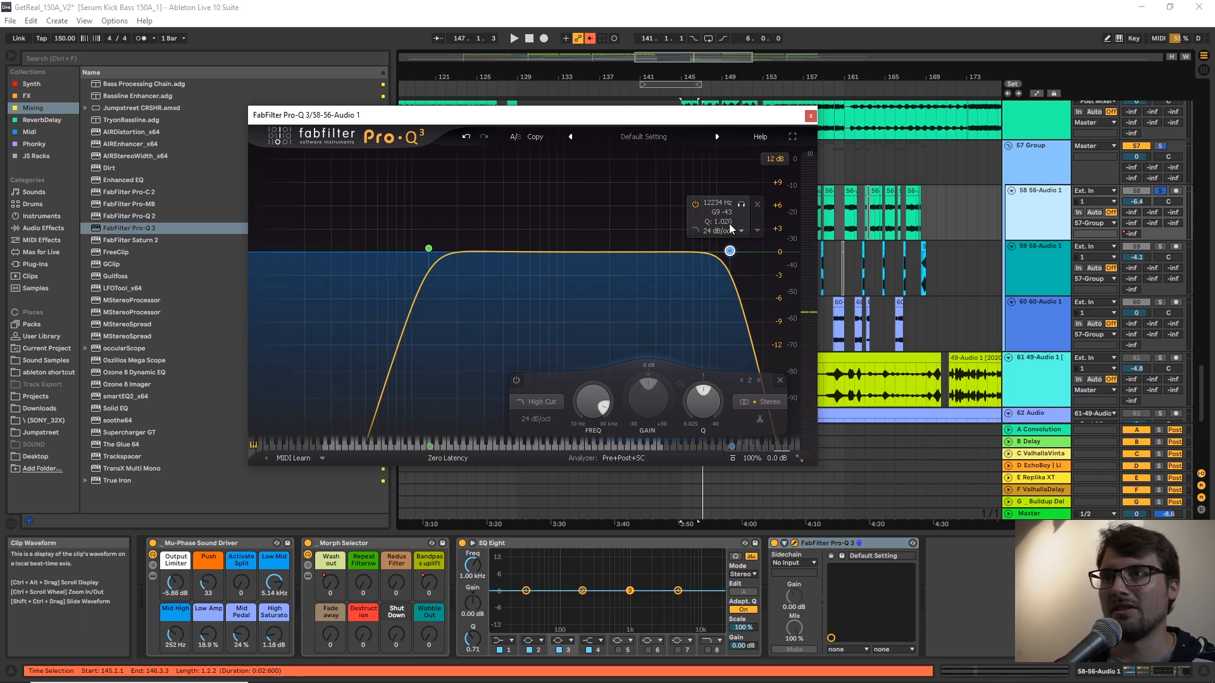
{"action": "left_click_drag", "start_coordinate": [730, 252], "coordinate": [730, 258]}
{"action": "key", "text": "space"}
Play the full arrangement from 142.1.1 into the drop and review the bass and lower audio tracks.
{"action": "key", "text": "space"}
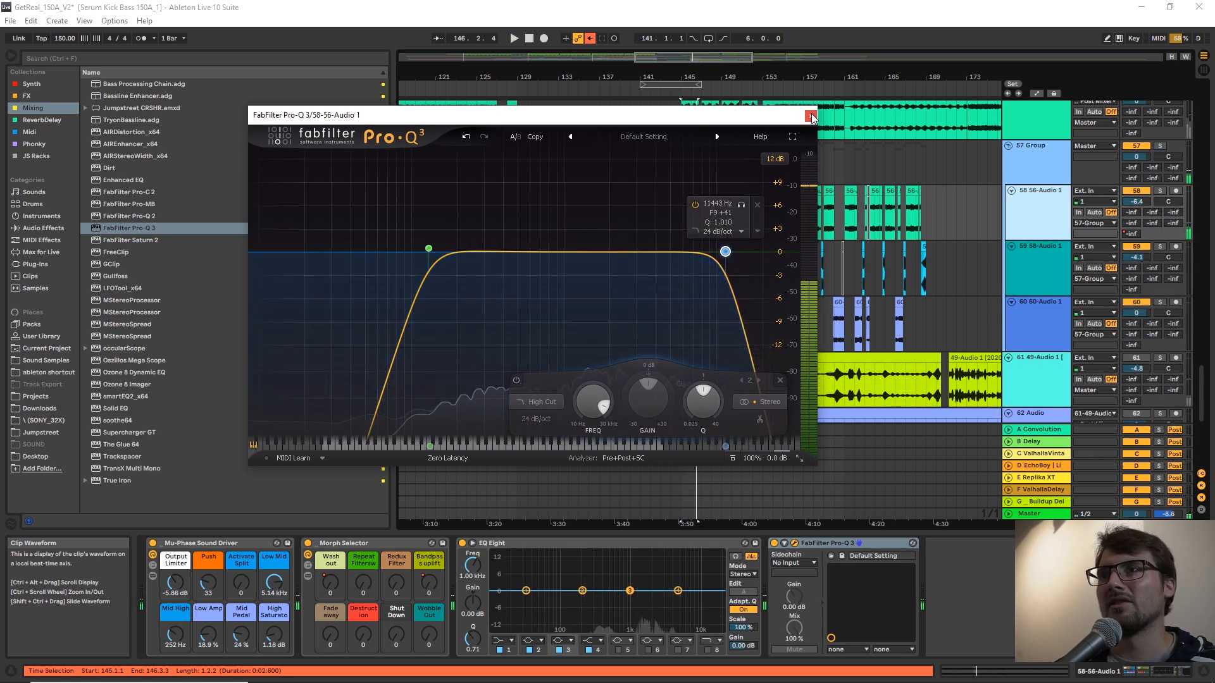
{"action": "left_click", "coordinate": [812, 118]}
{"action": "scroll", "coordinate": [746, 302], "scroll_direction": "up", "scroll_amount": 3}
{"action": "left_click", "coordinate": [658, 300]}
{"action": "scroll", "coordinate": [658, 300], "scroll_direction": "down", "scroll_amount": 3}
{"action": "key", "text": "space"}
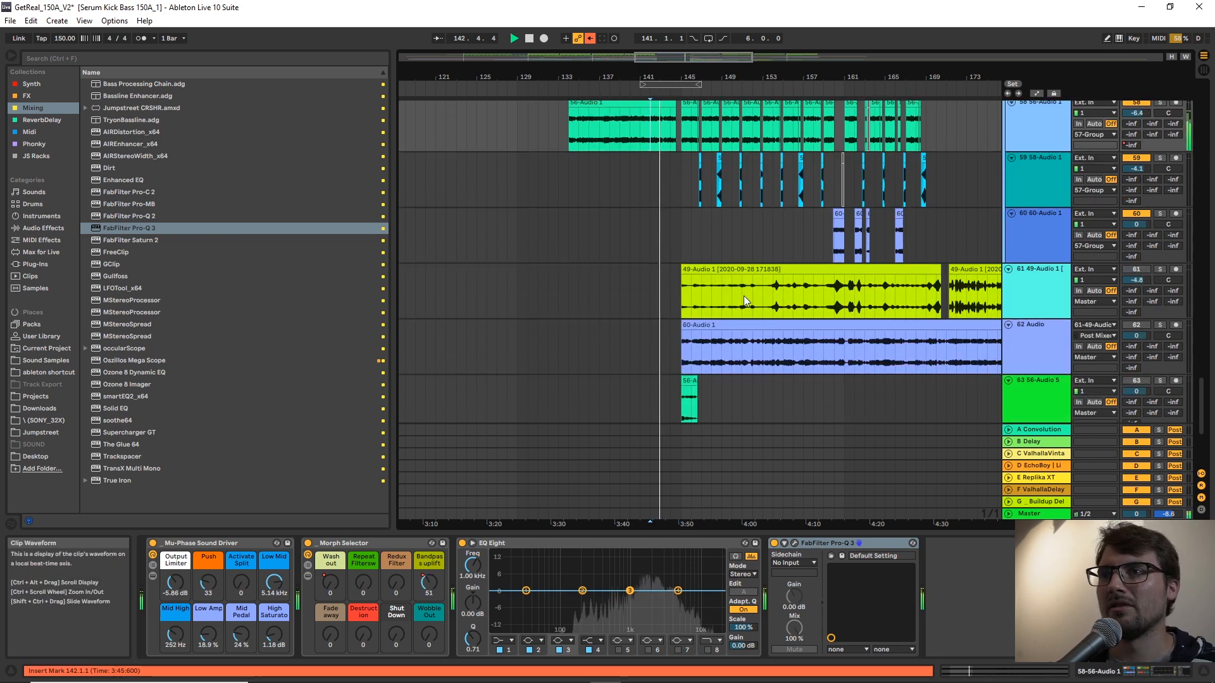
{"action": "scroll", "coordinate": [743, 295], "scroll_direction": "up", "scroll_amount": 1}
{"action": "left_click", "coordinate": [712, 383]}
{"action": "scroll", "coordinate": [712, 240], "scroll_direction": "down", "scroll_amount": 1}
{"action": "scroll", "coordinate": [712, 240], "scroll_direction": "up", "scroll_amount": 2}
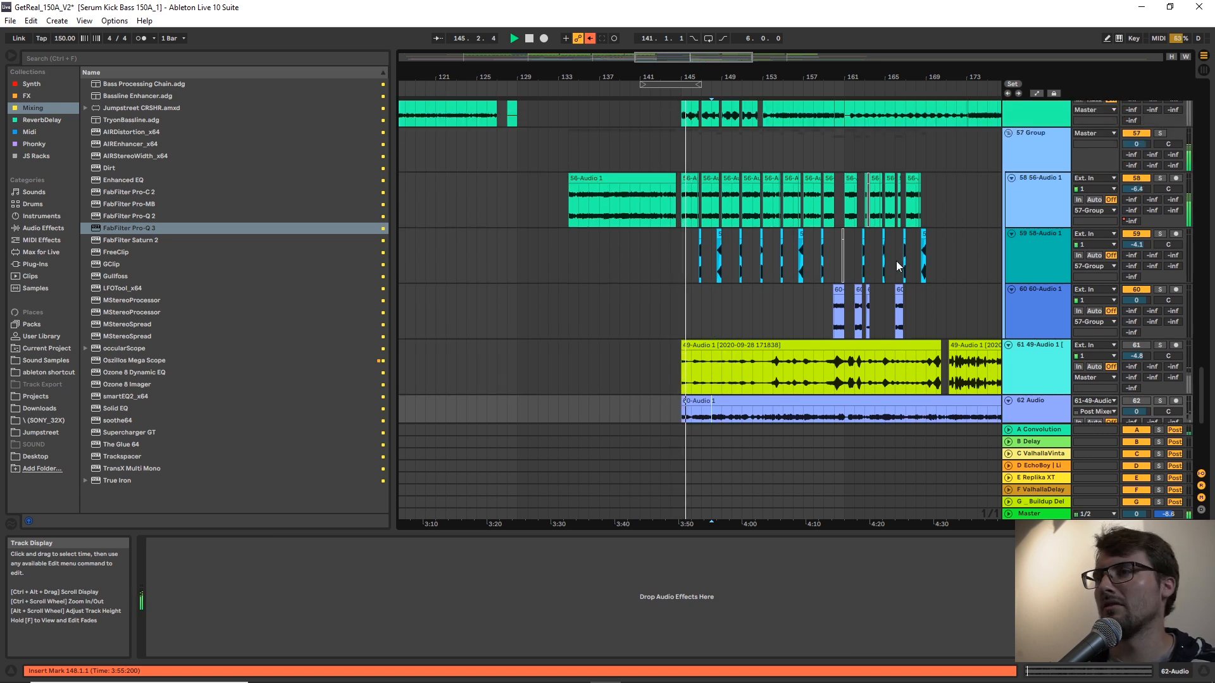
{"action": "scroll", "coordinate": [754, 240], "scroll_direction": "down", "scroll_amount": 3}
{"action": "scroll", "coordinate": [720, 258], "scroll_direction": "up", "scroll_amount": 2}
{"action": "scroll", "coordinate": [721, 258], "scroll_direction": "up", "scroll_amount": 1}
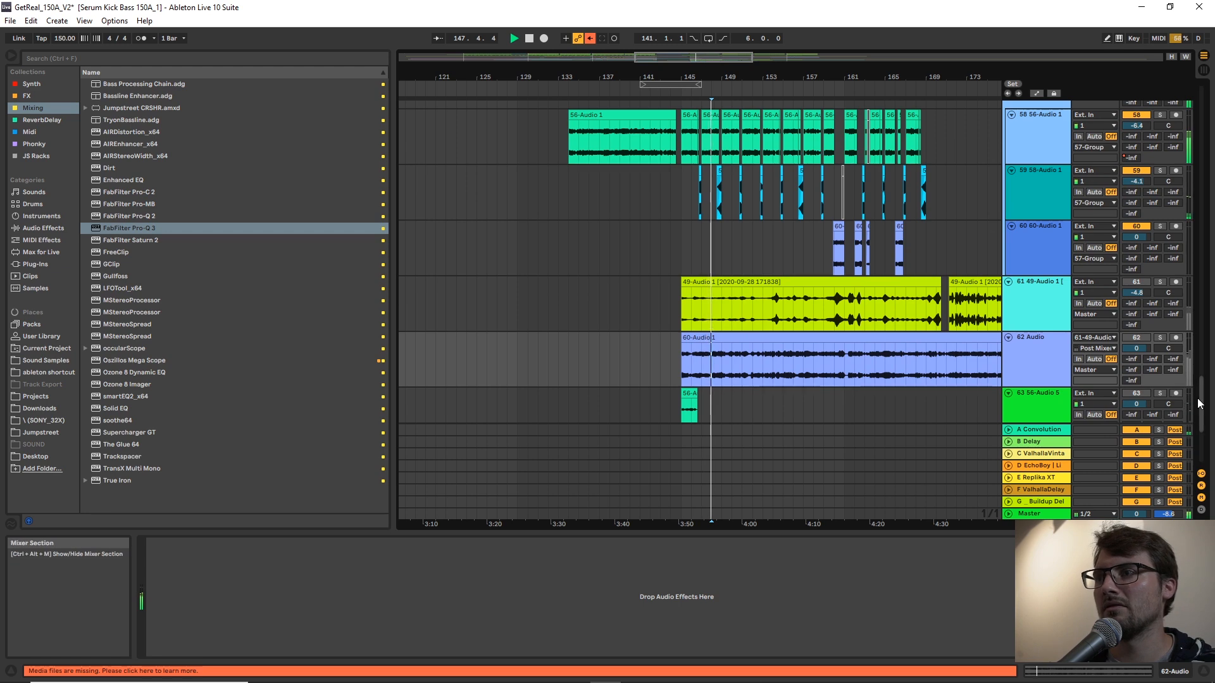
On a 1/4 grid, delete the Serum Process bass from 148.4.1 to 149.1.1 and play from 148.2.1.
{"action": "left_click_drag", "start_coordinate": [1199, 400], "coordinate": [1163, 54]}
{"action": "scroll", "coordinate": [879, 238], "scroll_direction": "down", "scroll_amount": 1}
{"action": "key", "text": "space"}
{"action": "left_click_drag", "start_coordinate": [720, 78], "coordinate": [734, 136]}
{"action": "right_click", "coordinate": [789, 385]}
{"action": "left_click", "coordinate": [810, 493]}
{"action": "left_click_drag", "start_coordinate": [779, 322], "coordinate": [750, 321]}
{"action": "key", "text": "Delete"}
{"action": "left_click", "coordinate": [696, 300]}
{"action": "key", "text": "space"}
Set the fixed grid to 1/8 and delete the CH hat pattern from 152.4.1 to 153.1.1.
{"action": "scroll", "coordinate": [718, 294], "scroll_direction": "down", "scroll_amount": 2}
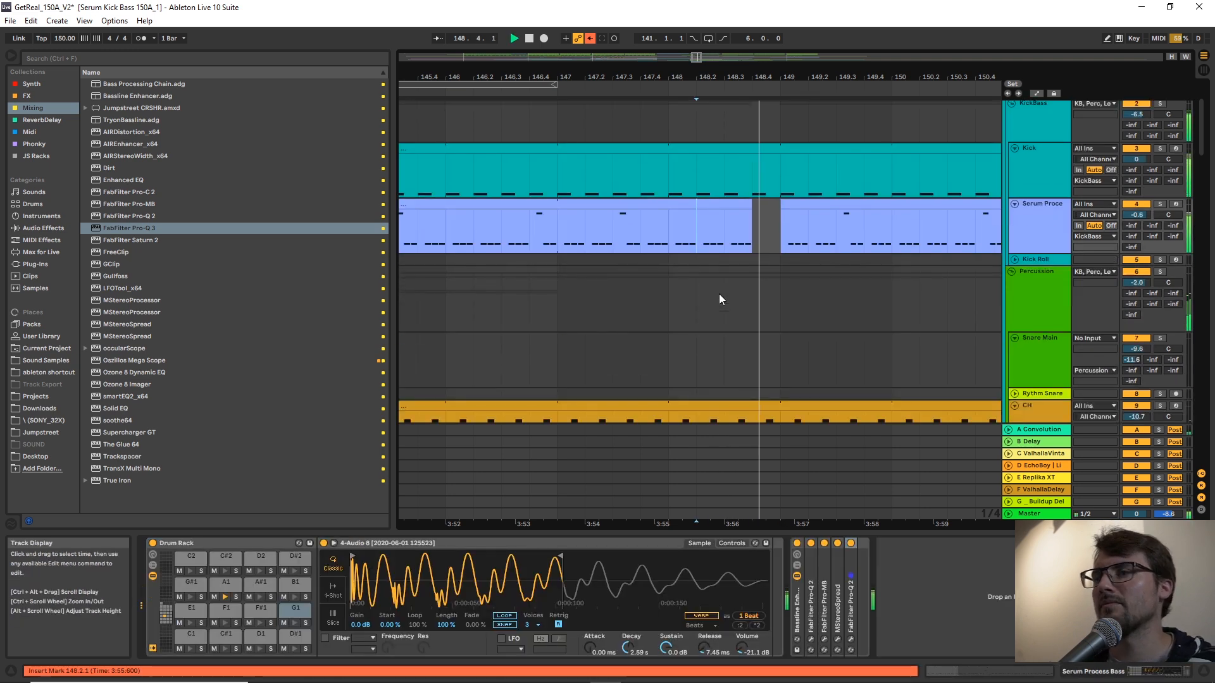
{"action": "scroll", "coordinate": [719, 293], "scroll_direction": "down", "scroll_amount": 2}
{"action": "left_click_drag", "start_coordinate": [855, 78], "coordinate": [596, 55]}
{"action": "scroll", "coordinate": [818, 324], "scroll_direction": "up", "scroll_amount": 3}
{"action": "right_click", "coordinate": [817, 294]}
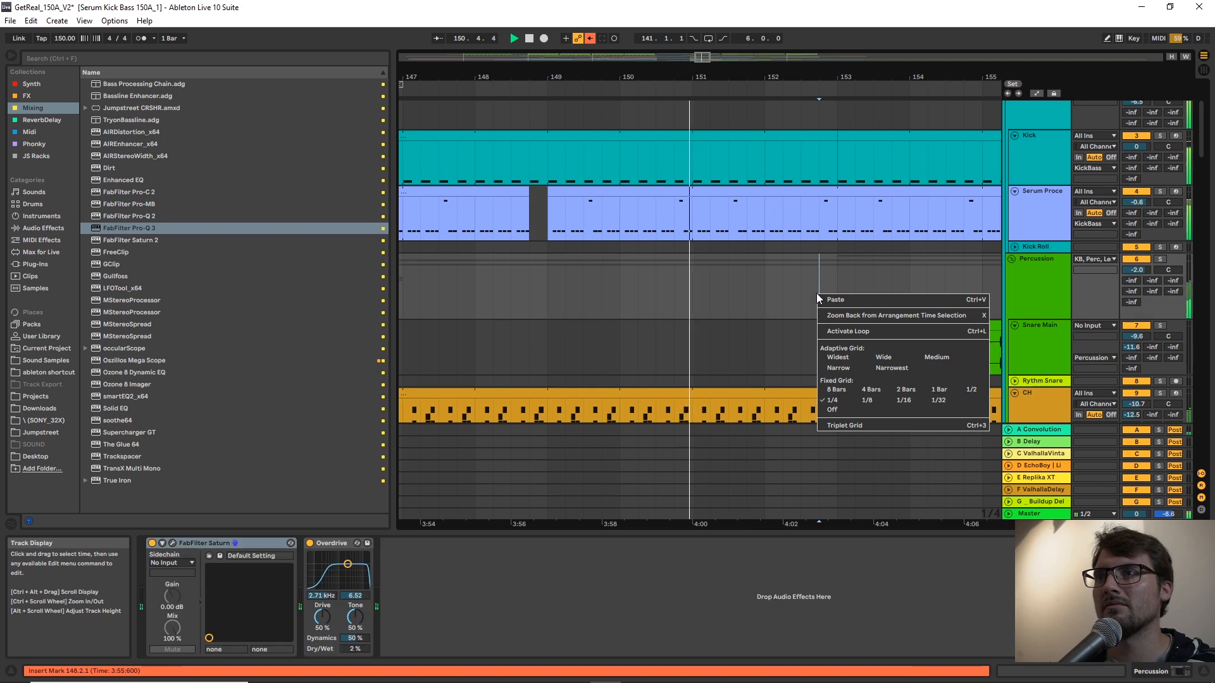
{"action": "left_click", "coordinate": [867, 401]}
{"action": "left_click_drag", "start_coordinate": [820, 147], "coordinate": [830, 218]}
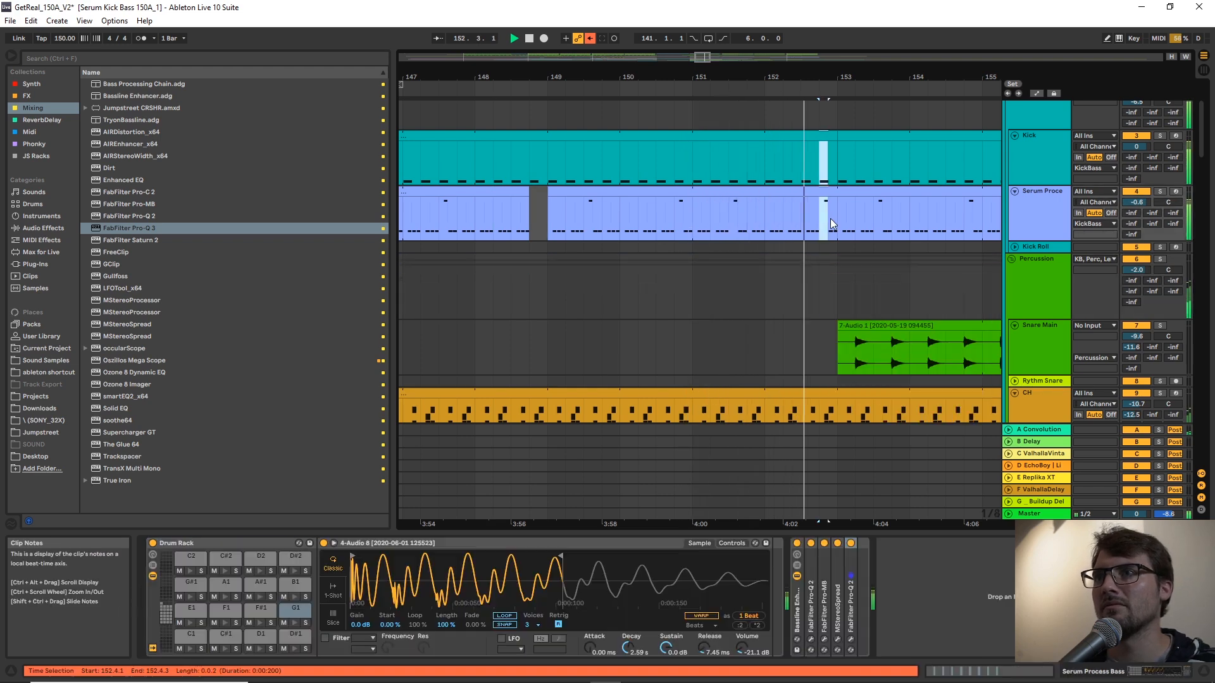
{"action": "key", "text": "Right"}
{"action": "scroll", "coordinate": [834, 274], "scroll_direction": "down", "scroll_amount": 2}
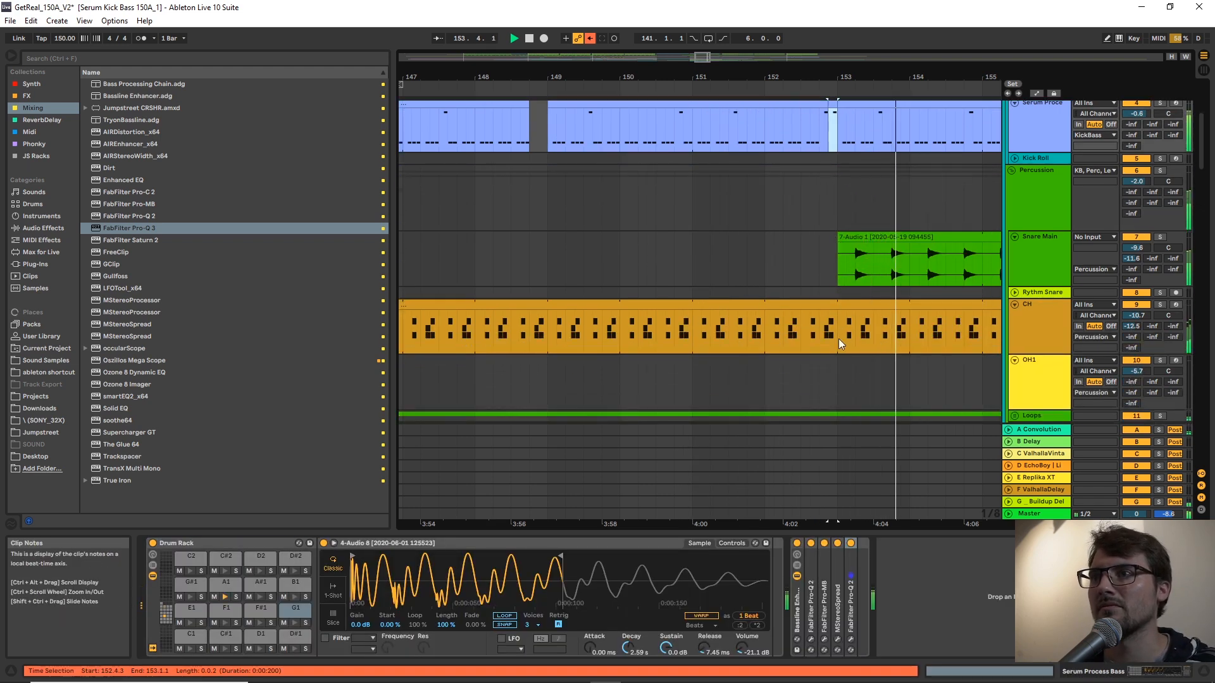
{"action": "left_click_drag", "start_coordinate": [837, 335], "coordinate": [829, 336]}
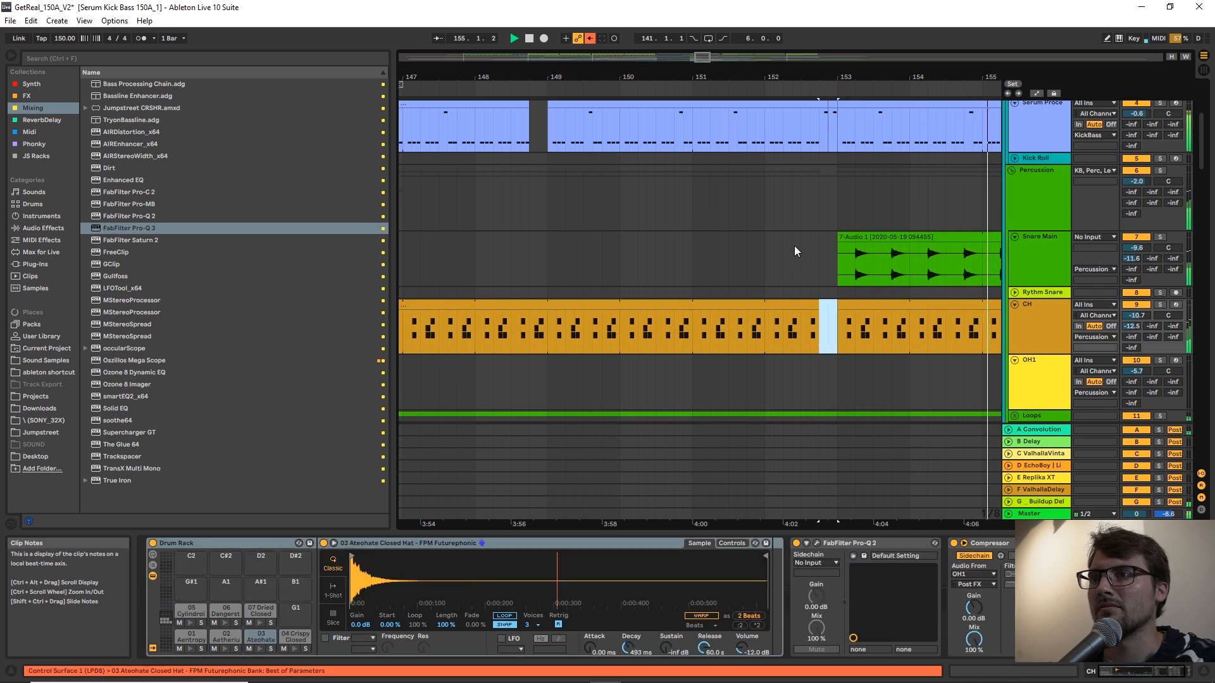
{"action": "key", "text": "Delete"}
Open track 59's fill clip at 152.4.1 in the sample editor and play it.
{"action": "scroll", "coordinate": [805, 275], "scroll_direction": "down", "scroll_amount": 6}
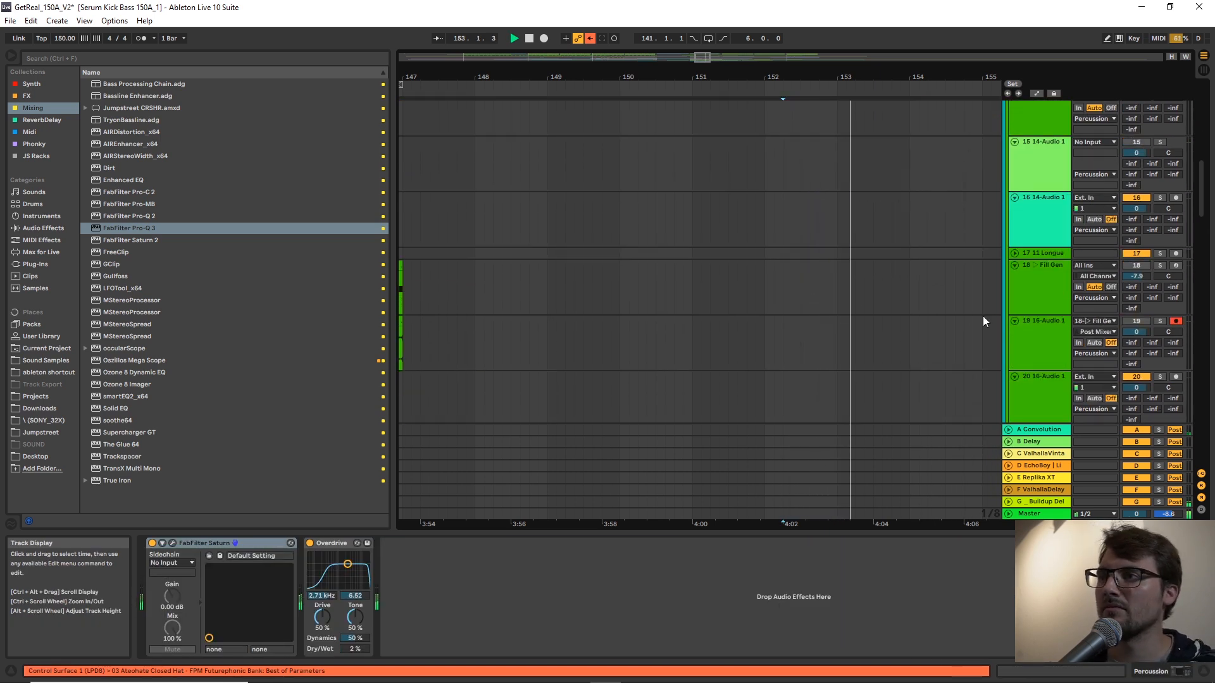
{"action": "scroll", "coordinate": [1183, 335], "scroll_direction": "down", "scroll_amount": 10}
{"action": "scroll", "coordinate": [1181, 380], "scroll_direction": "down", "scroll_amount": 10}
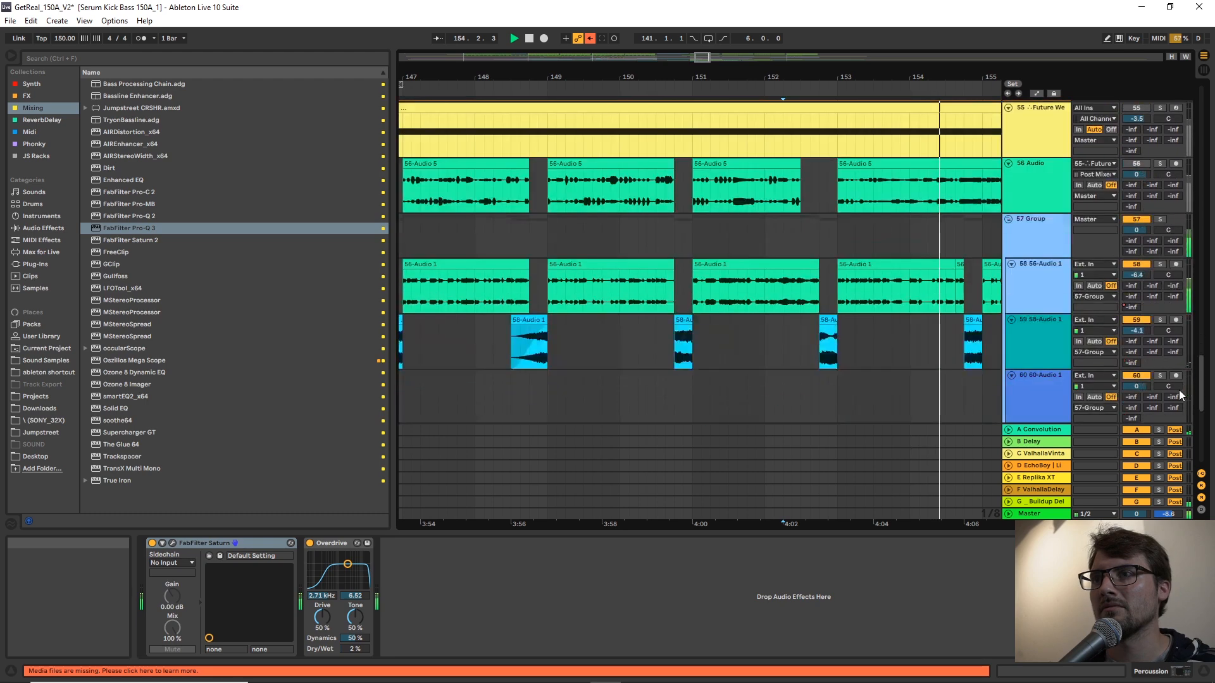
{"action": "key", "text": "space"}
{"action": "left_click", "coordinate": [829, 293]}
{"action": "double_click", "coordinate": [829, 292]}
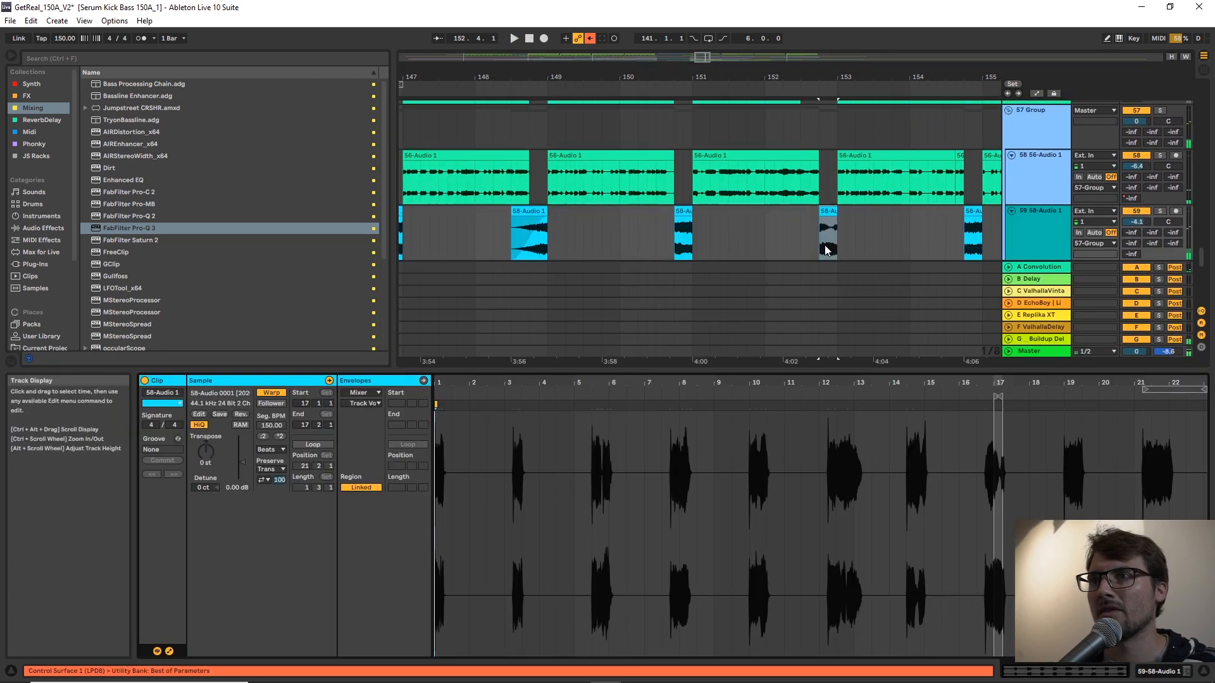
{"action": "key", "text": "space"}
Audition track 59's soloed fill clips between 152.4.1 and 155.1.3 and show the track's effect devices.
{"action": "left_click_drag", "start_coordinate": [827, 239], "coordinate": [996, 249]}
{"action": "left_click", "coordinate": [996, 249], "text": "shift"}
{"action": "key", "text": "space"}
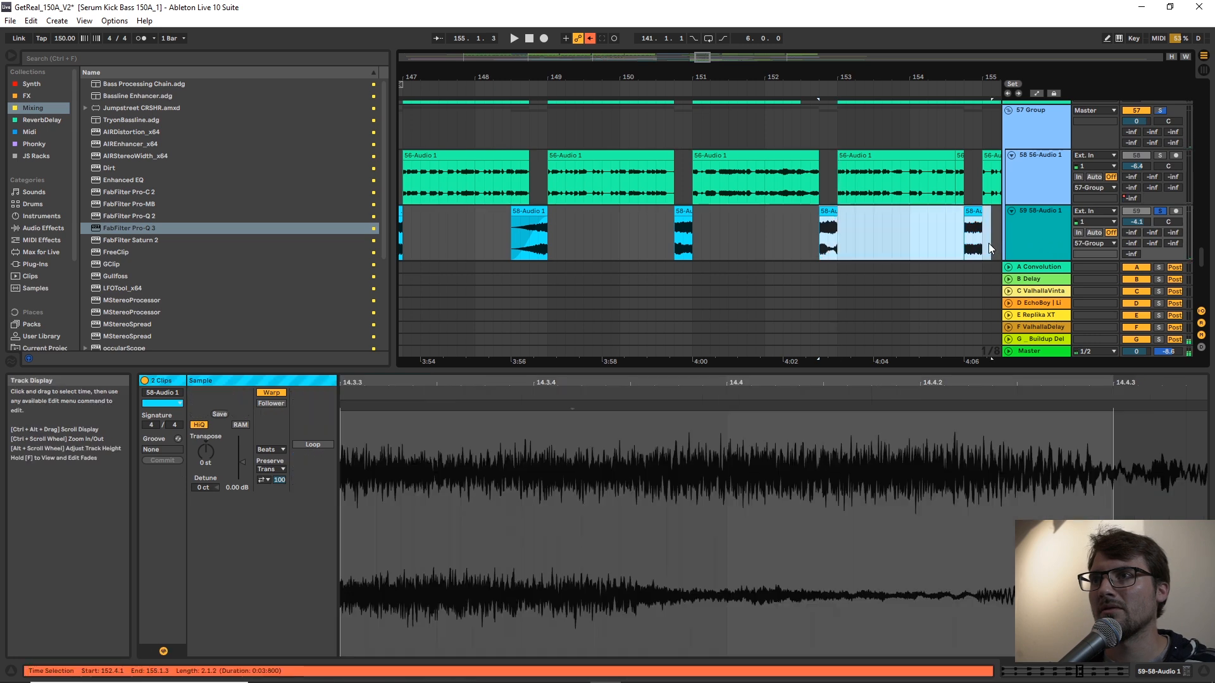
{"action": "key", "text": "space"}
{"action": "left_click", "coordinate": [966, 238]}
{"action": "double_click", "coordinate": [1037, 227]}
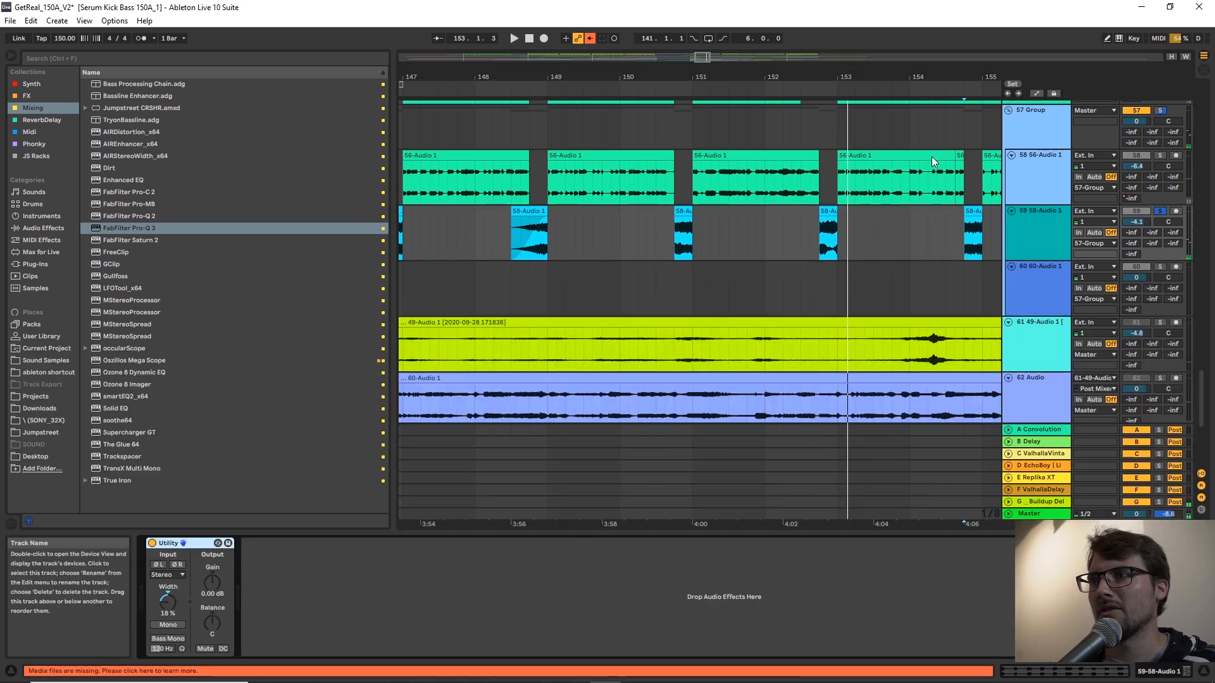
Unfold the G Buildup Delay return and inspect its Panic Button automation across the drop.
{"action": "left_click_drag", "start_coordinate": [884, 74], "coordinate": [658, 19]}
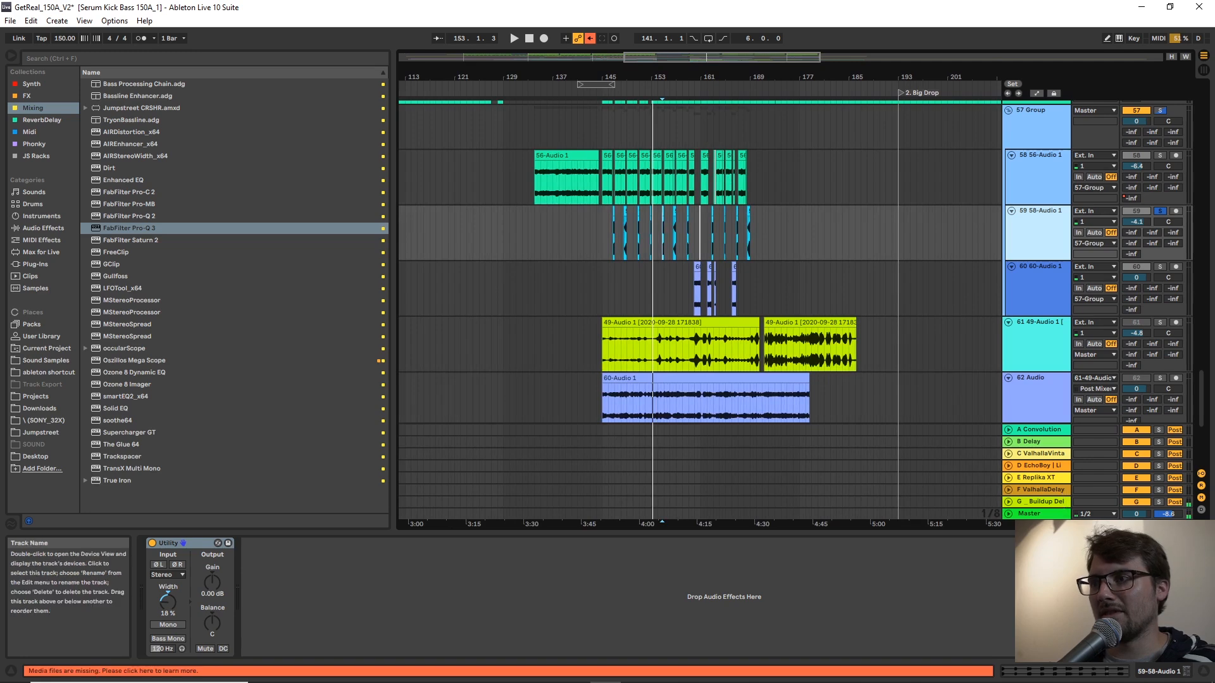
{"action": "left_click", "coordinate": [1011, 503]}
{"action": "left_click", "coordinate": [1011, 503]}
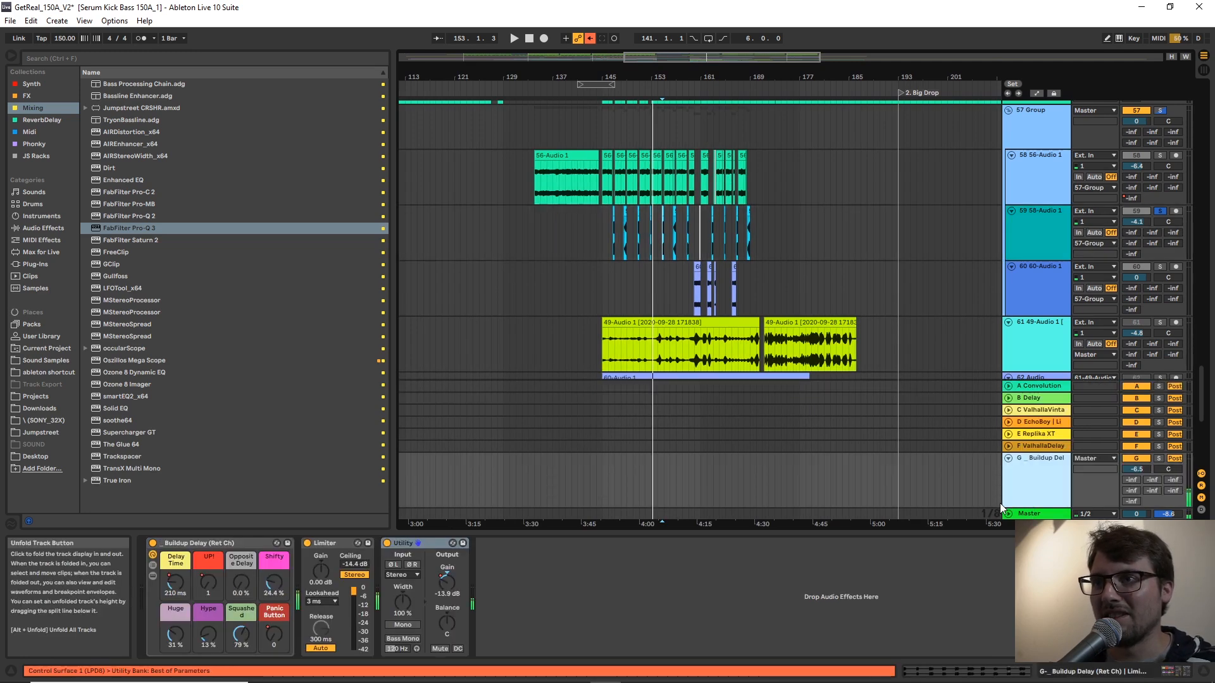
{"action": "key", "text": "a"}
{"action": "left_click_drag", "start_coordinate": [274, 634], "coordinate": [274, 607]}
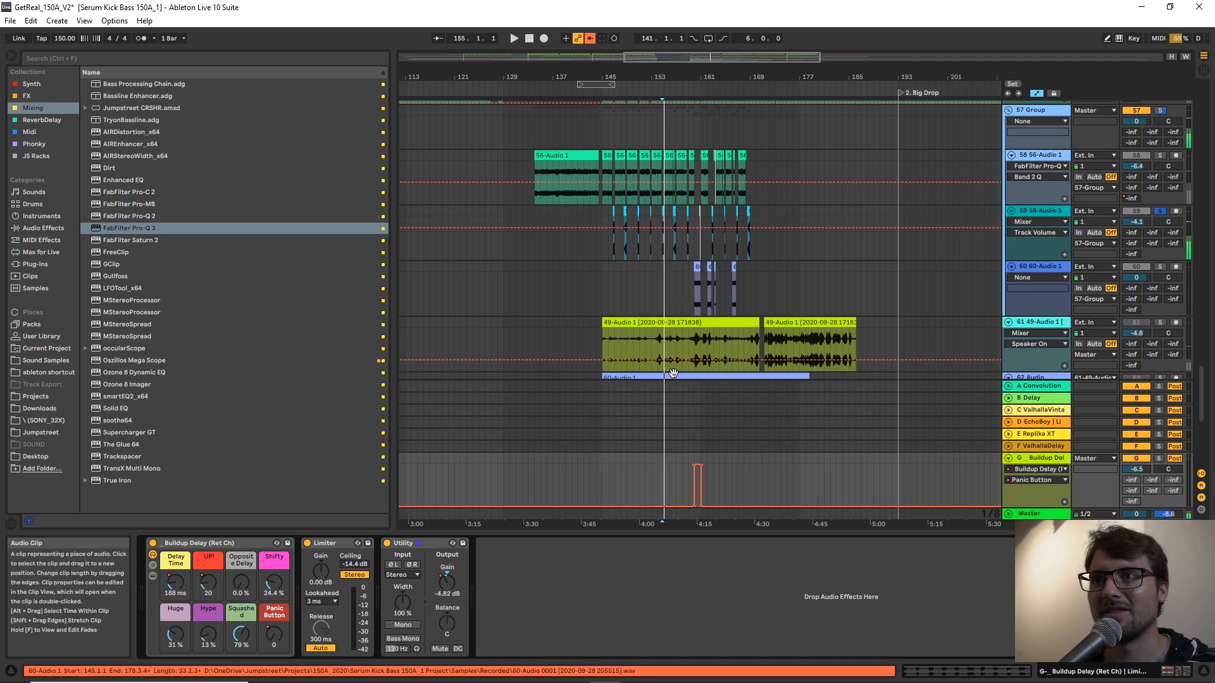
{"action": "key", "text": "a"}
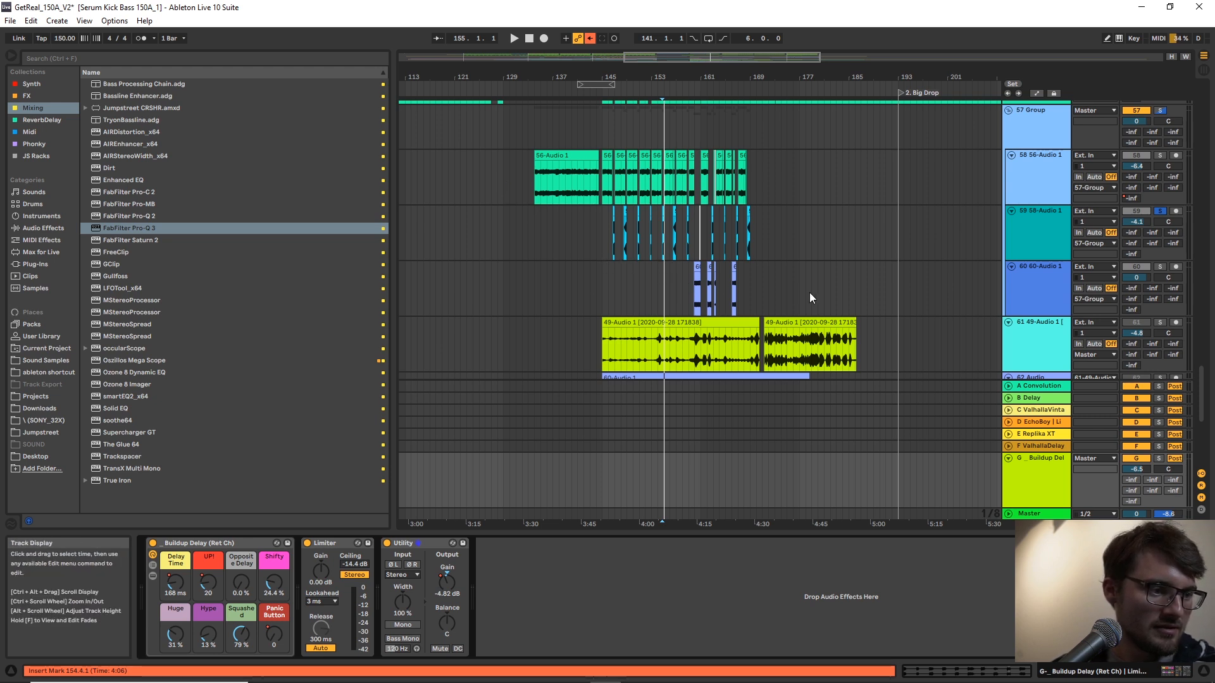
Move track 18's Fill Generator clip to about bar 152 and replace its repeated Kick 1 notes with one bar-long note.
{"action": "left_click", "coordinate": [662, 314]}
{"action": "scroll", "coordinate": [662, 314], "scroll_direction": "up", "scroll_amount": 8}
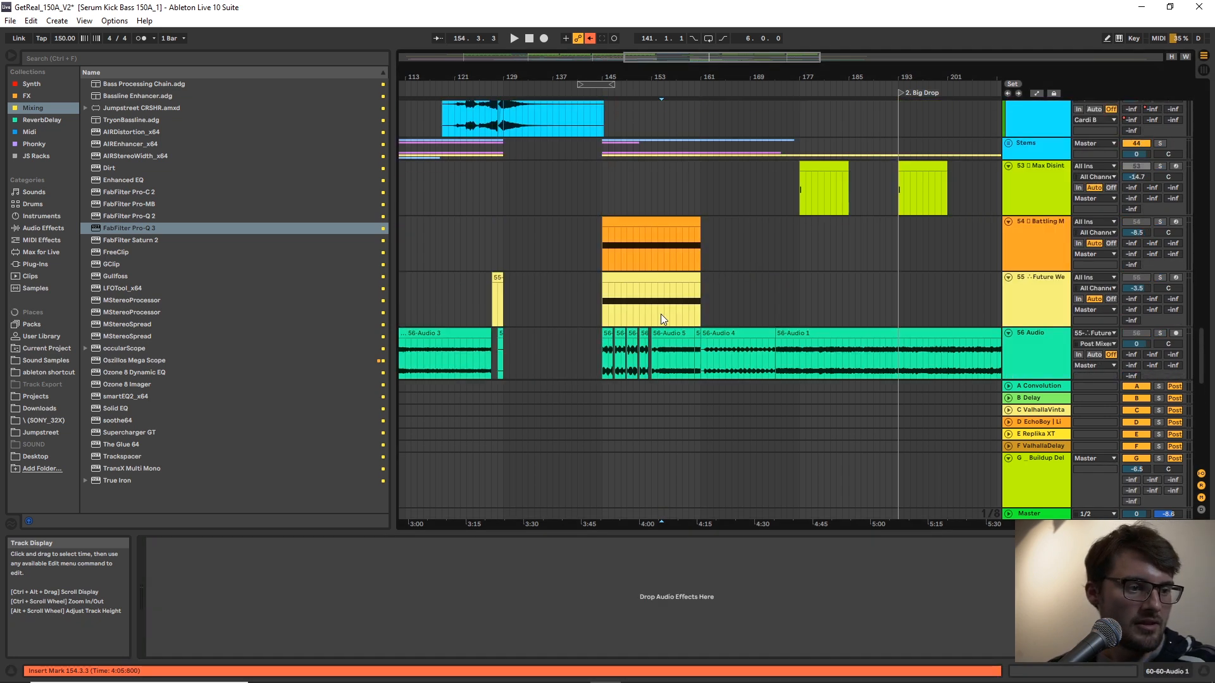
{"action": "scroll", "coordinate": [661, 313], "scroll_direction": "up", "scroll_amount": 3}
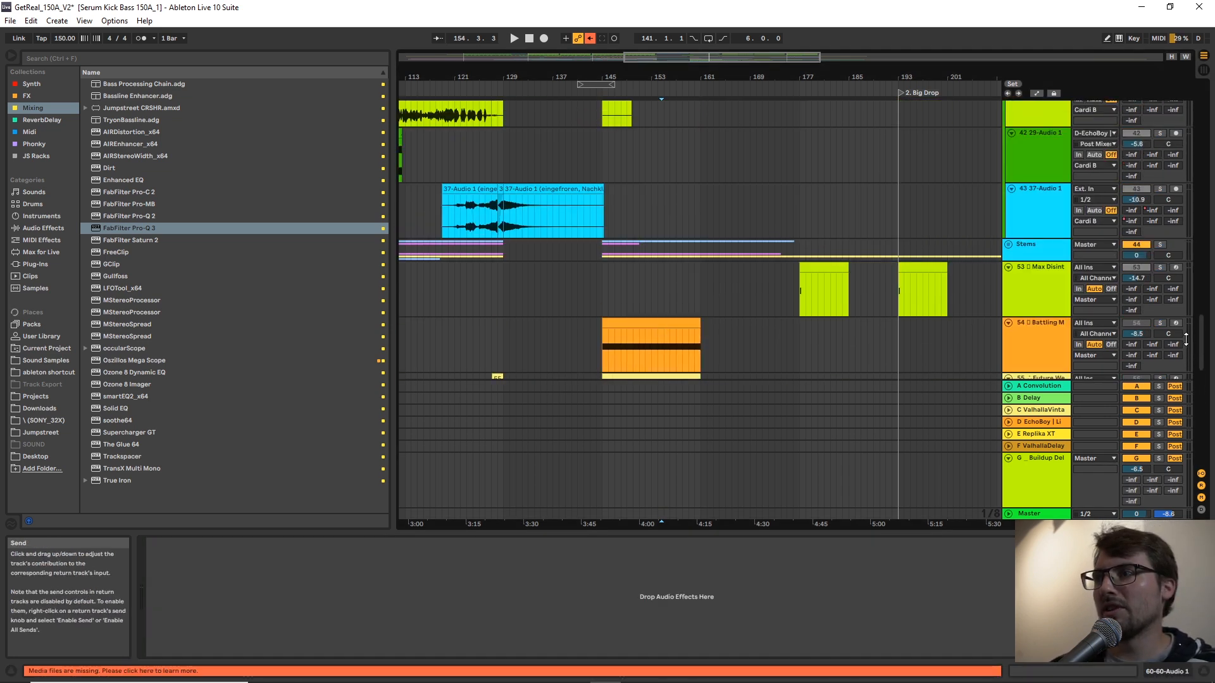
{"action": "left_click_drag", "start_coordinate": [1203, 336], "coordinate": [1172, 203]}
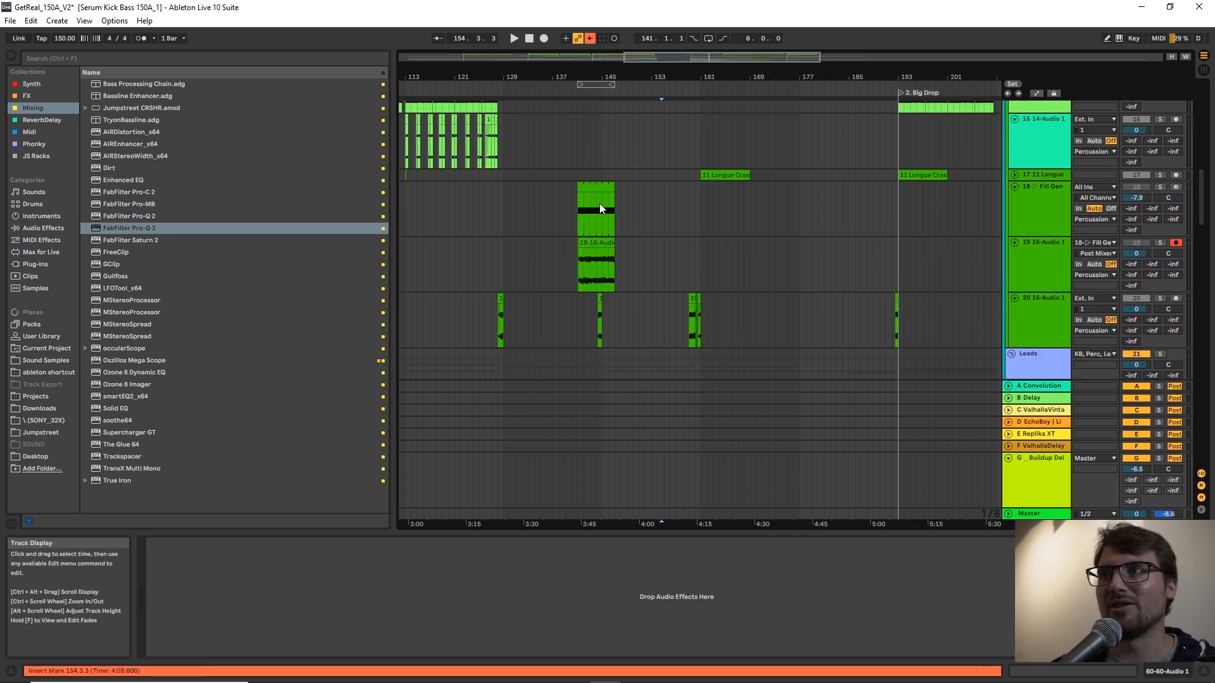
{"action": "left_click_drag", "start_coordinate": [595, 201], "coordinate": [660, 190]}
{"action": "left_click", "coordinate": [513, 572]}
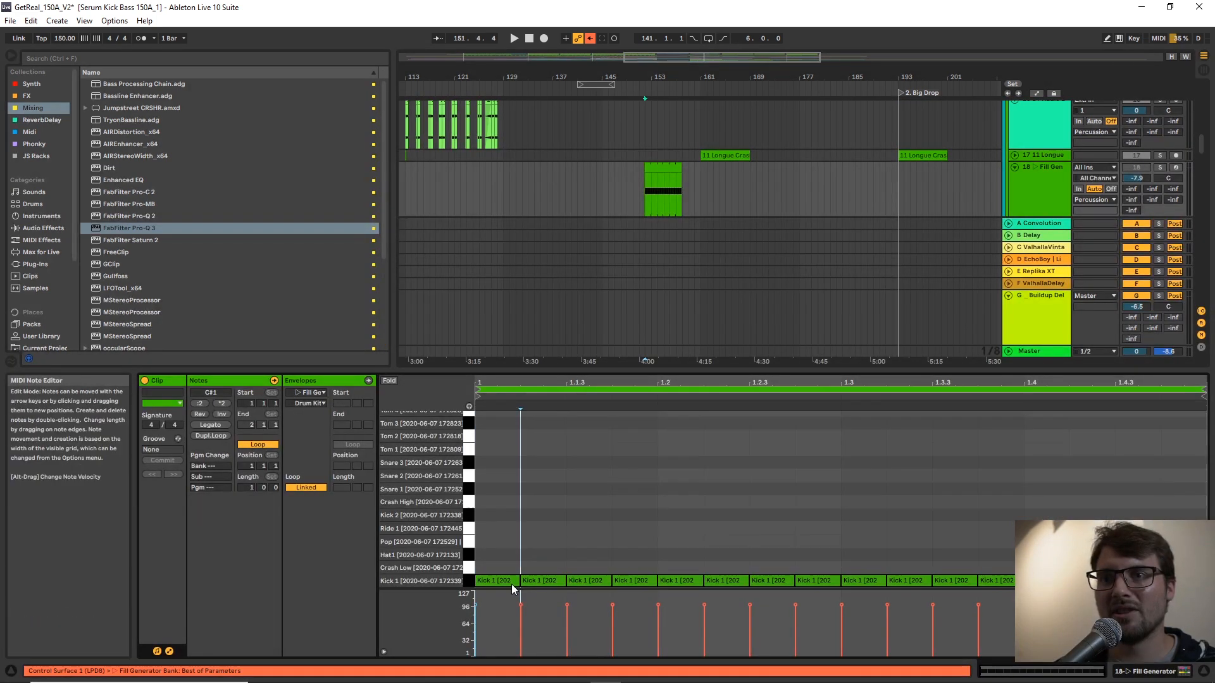
{"action": "left_click_drag", "start_coordinate": [541, 581], "coordinate": [1163, 582]}
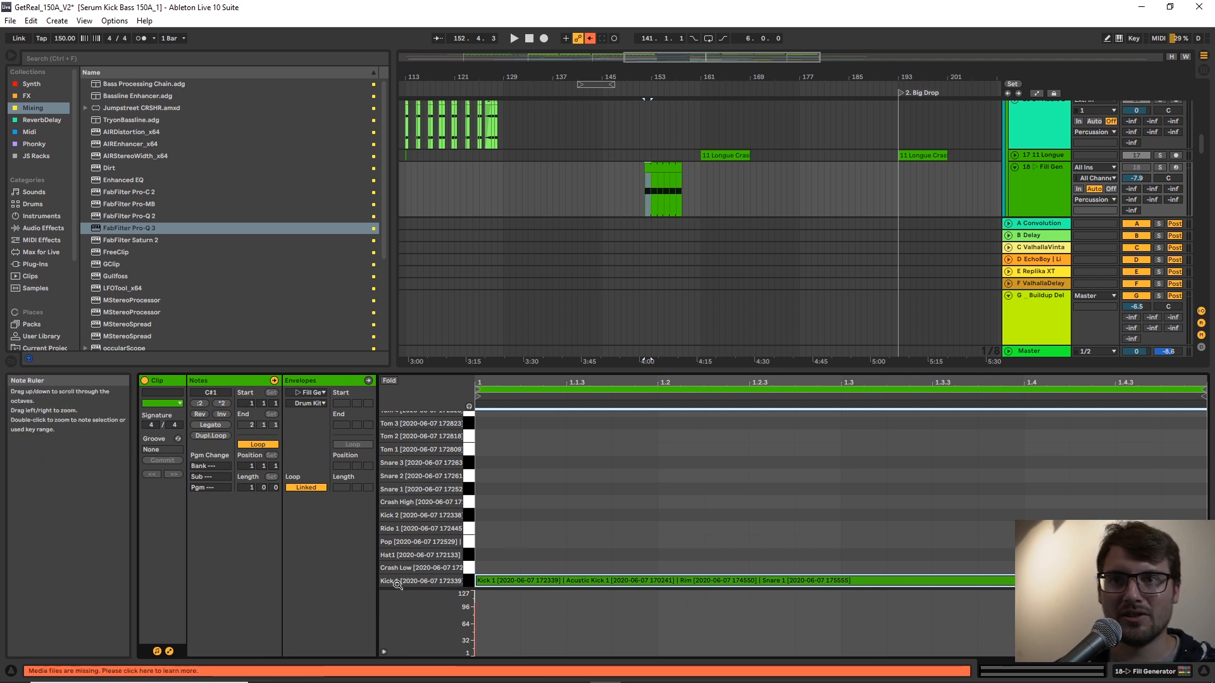
Solo the Fill Generator track, play the selected bar and show its device chain.
{"action": "left_click", "coordinate": [1055, 179]}
{"action": "key", "text": "s"}
{"action": "key", "text": "space"}
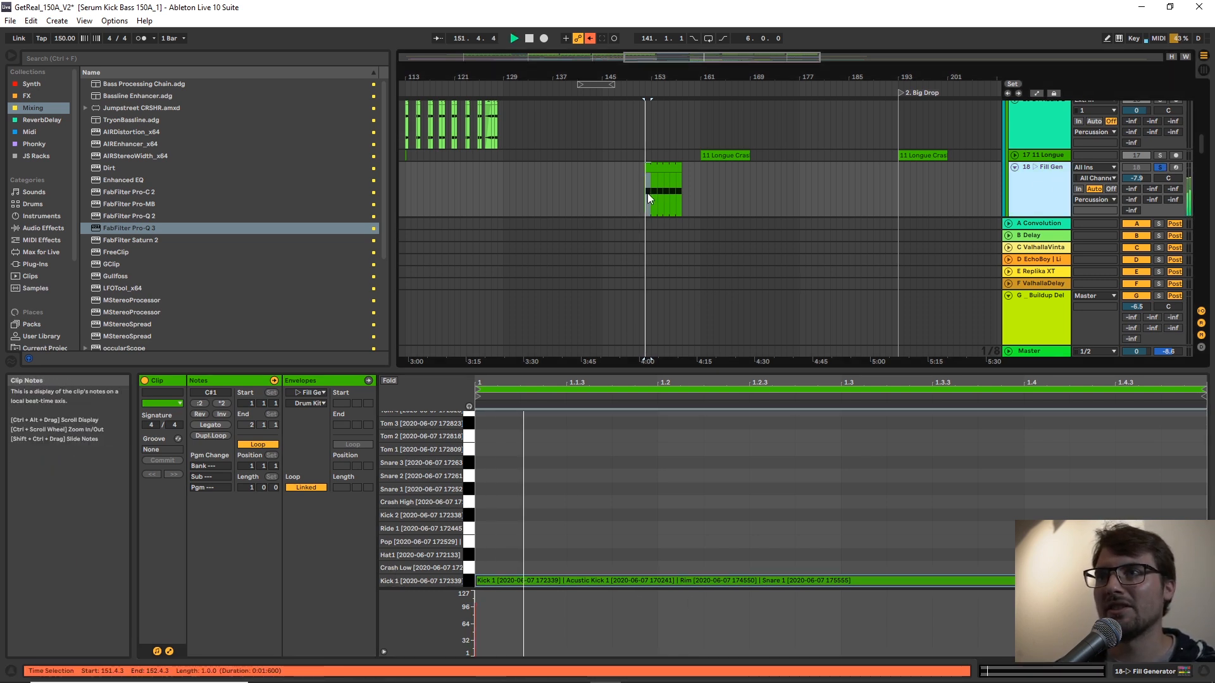
{"action": "double_click", "coordinate": [1026, 185]}
{"action": "key", "text": "space"}
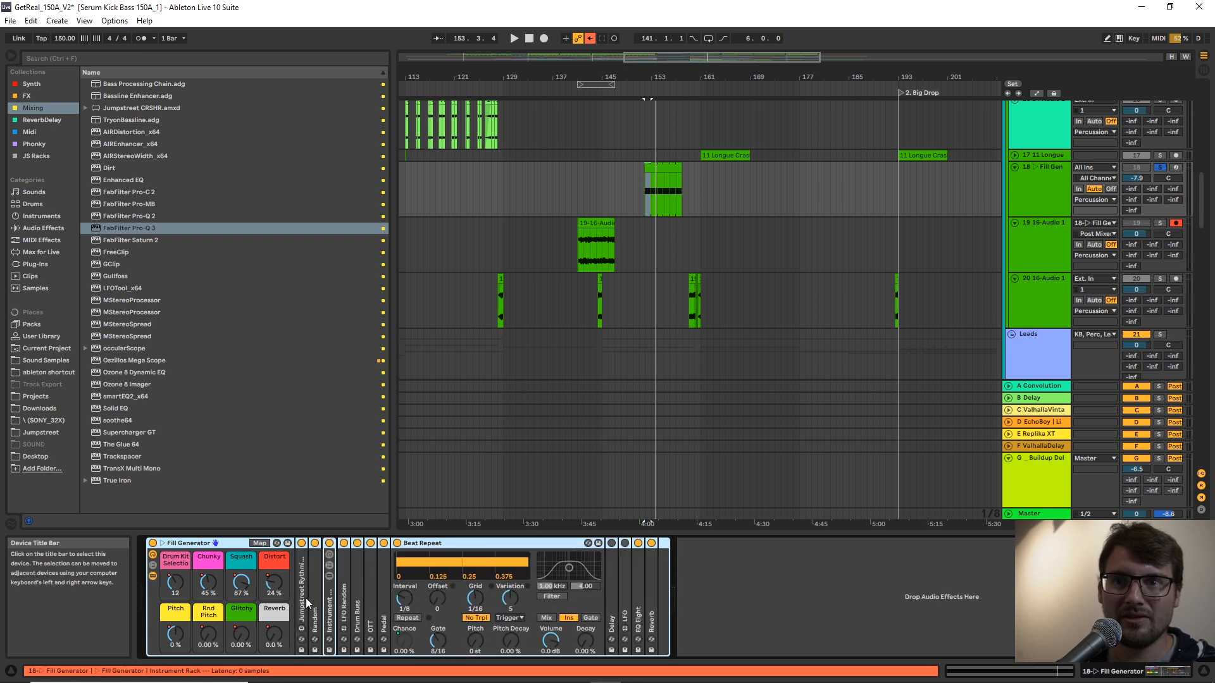
Expand the Fill Generator's Rythmizer and Instrument Rack and examine them while the fill plays.
{"action": "left_click", "coordinate": [301, 594]}
{"action": "double_click", "coordinate": [301, 594]}
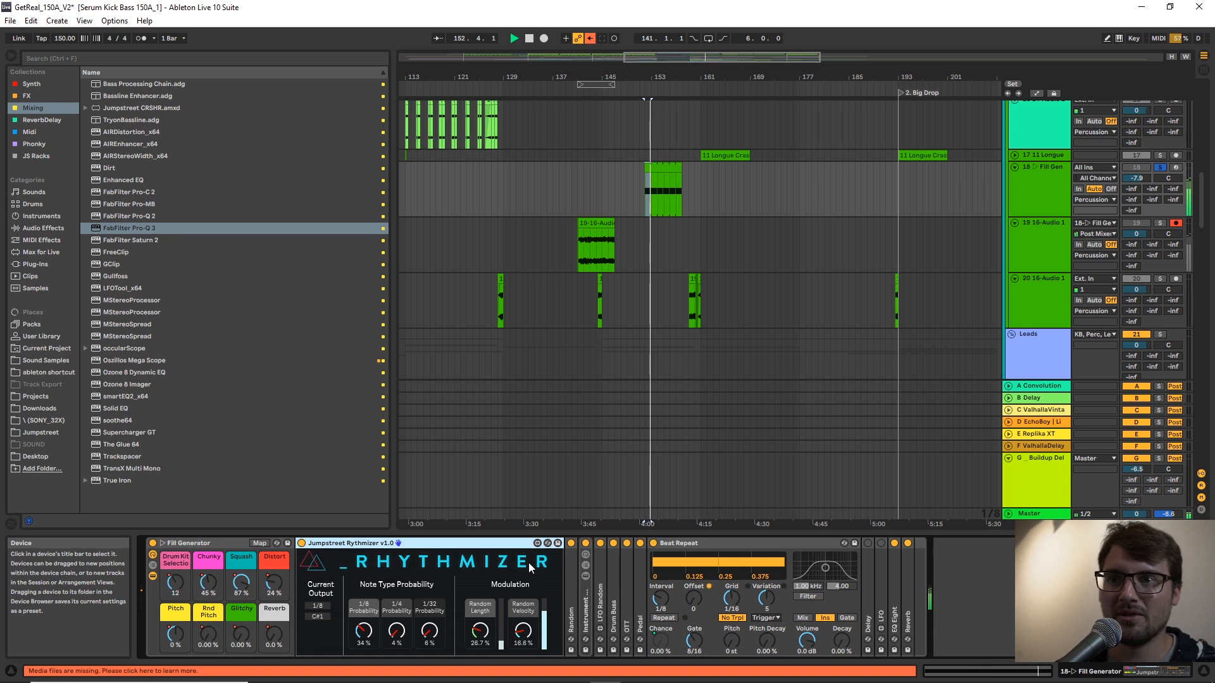
{"action": "left_click", "coordinate": [575, 597]}
{"action": "key", "text": "space"}
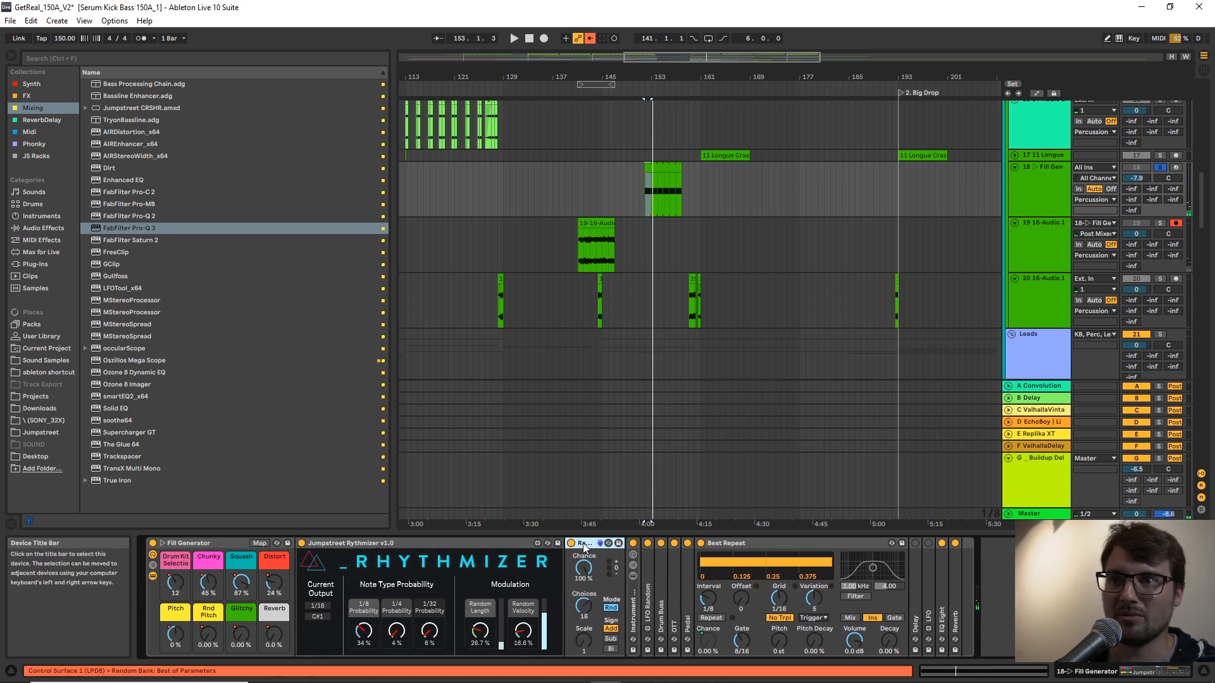
{"action": "double_click", "coordinate": [586, 606]}
{"action": "key", "text": "space"}
{"action": "key", "text": "space"}
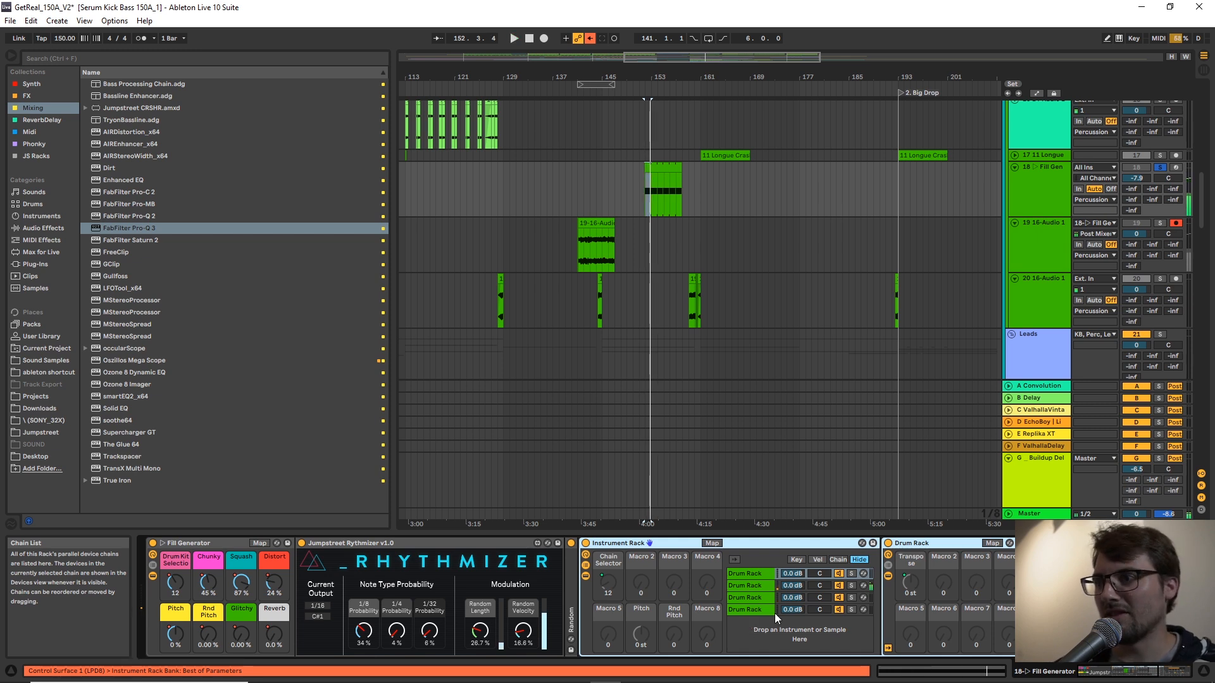
{"action": "double_click", "coordinate": [670, 542]}
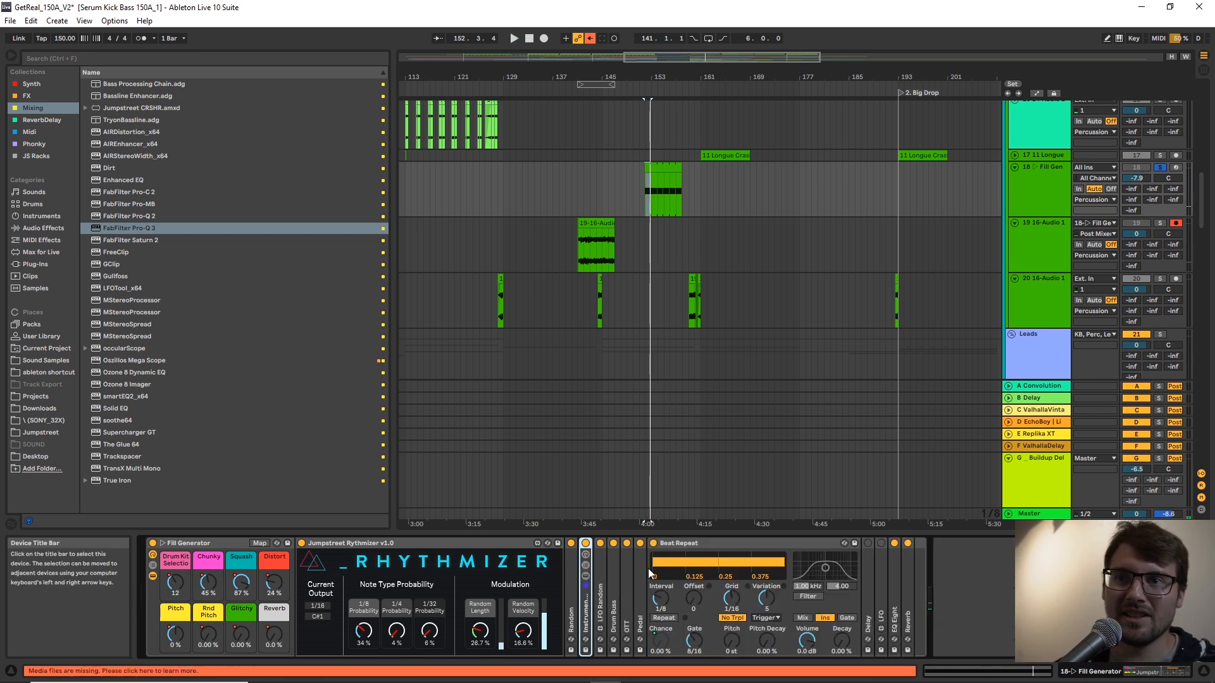
{"action": "double_click", "coordinate": [480, 543]}
{"action": "left_click", "coordinate": [152, 576]}
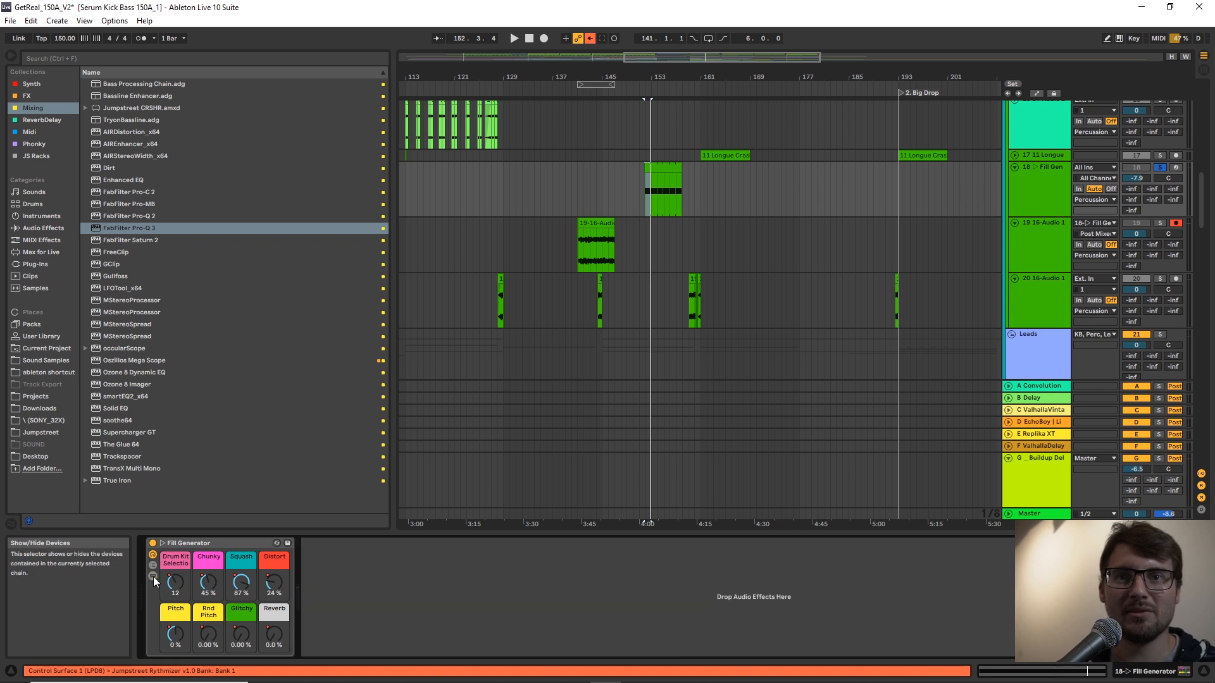
{"action": "left_click", "coordinate": [670, 196]}
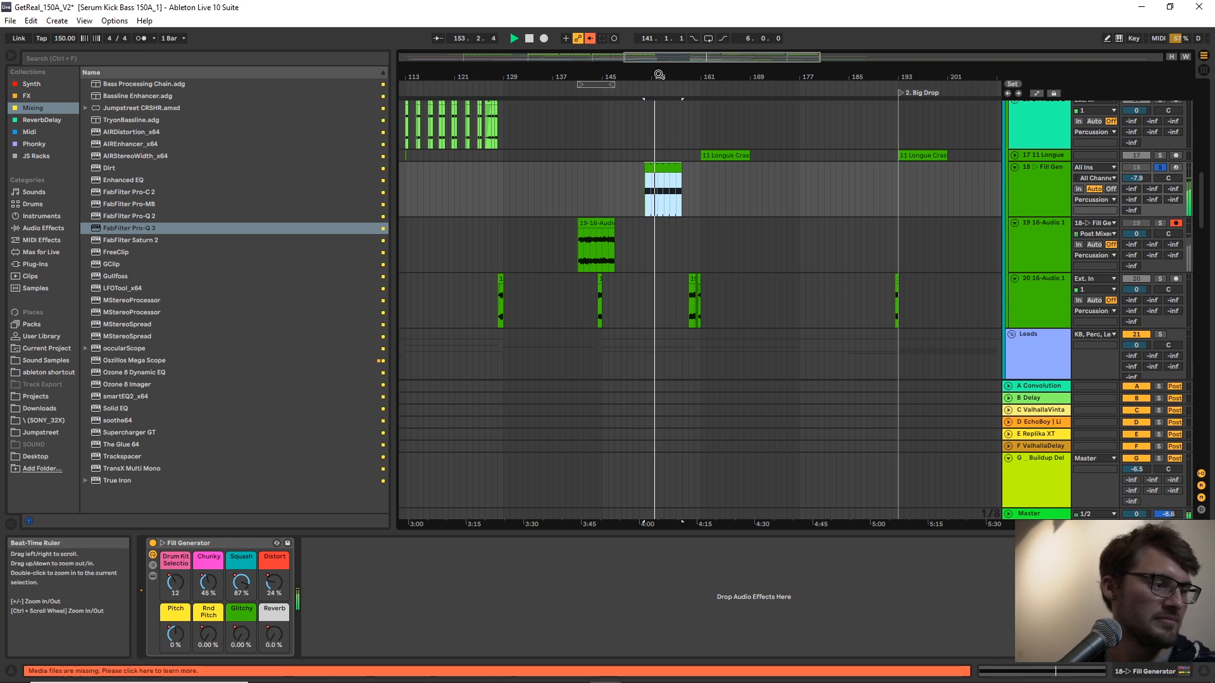
{"action": "key", "text": "space"}
Set the arrangement grid to 1 bar and duplicate track 58's bass clips from bars 161–169 to bar 169.
{"action": "scroll", "coordinate": [694, 227], "scroll_direction": "down", "scroll_amount": 3}
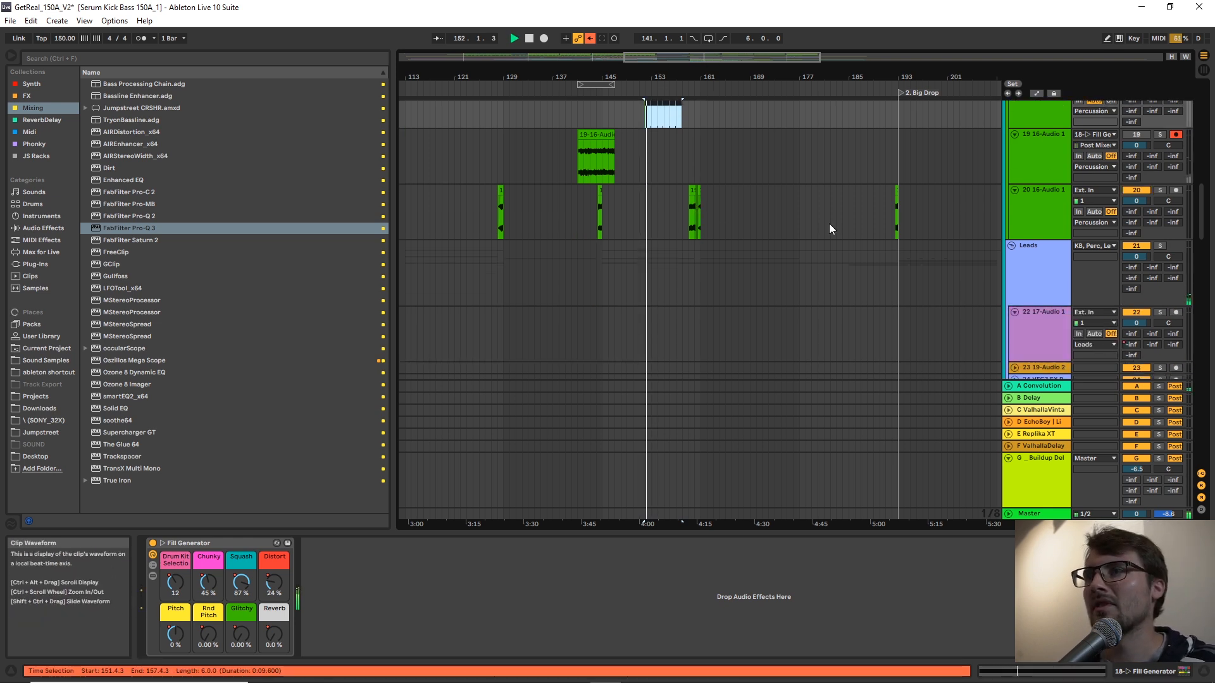
{"action": "left_click_drag", "start_coordinate": [1201, 228], "coordinate": [1163, 428]}
{"action": "scroll", "coordinate": [1163, 430], "scroll_direction": "down", "scroll_amount": 5}
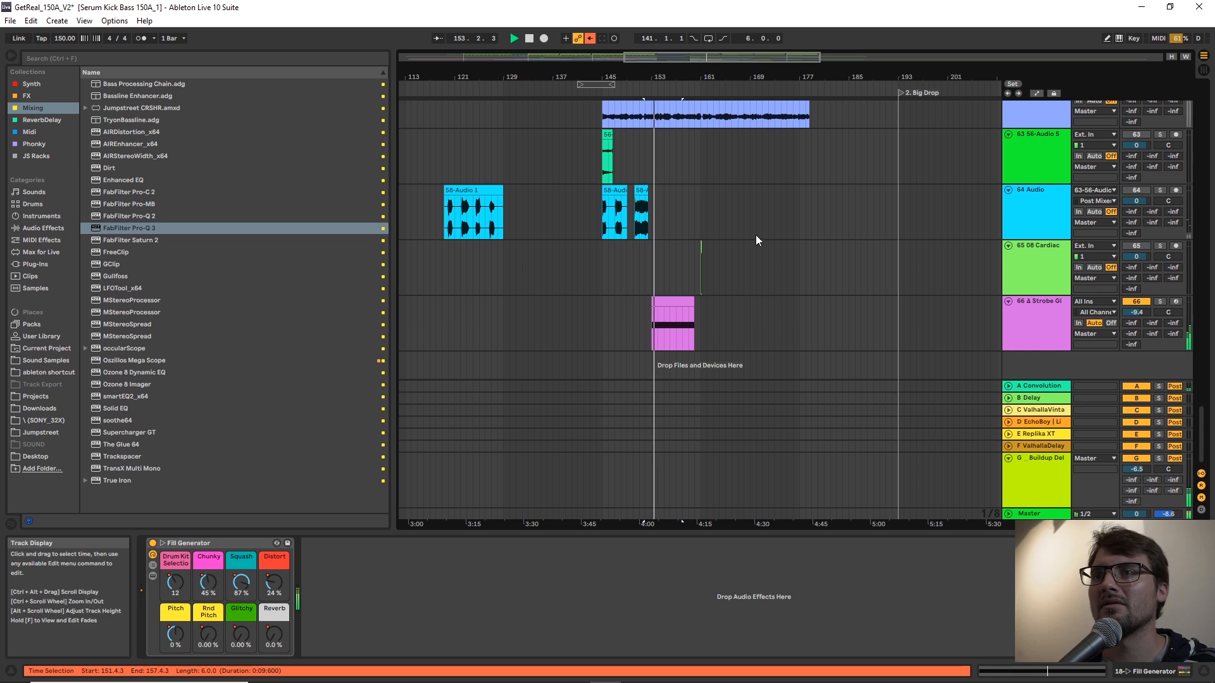
{"action": "left_click_drag", "start_coordinate": [650, 76], "coordinate": [740, 109]}
{"action": "scroll", "coordinate": [730, 244], "scroll_direction": "up", "scroll_amount": 4}
{"action": "left_click_drag", "start_coordinate": [842, 77], "coordinate": [754, 92]}
{"action": "scroll", "coordinate": [694, 215], "scroll_direction": "up", "scroll_amount": 4}
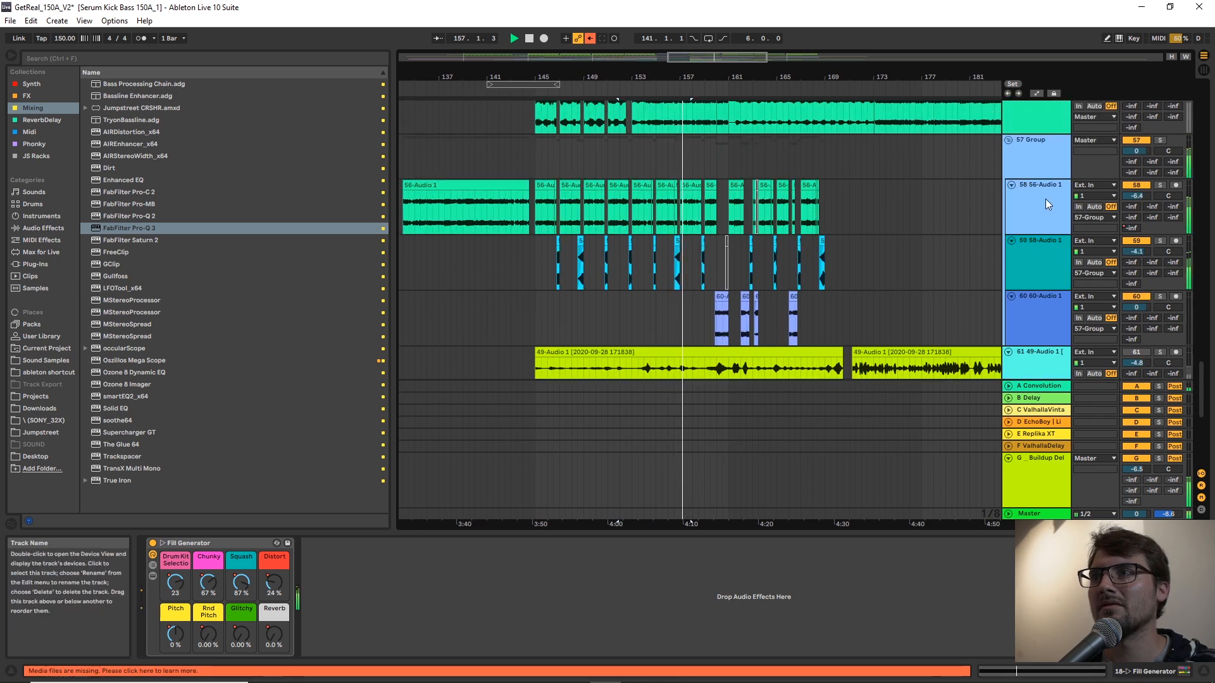
{"action": "left_click", "coordinate": [528, 218]}
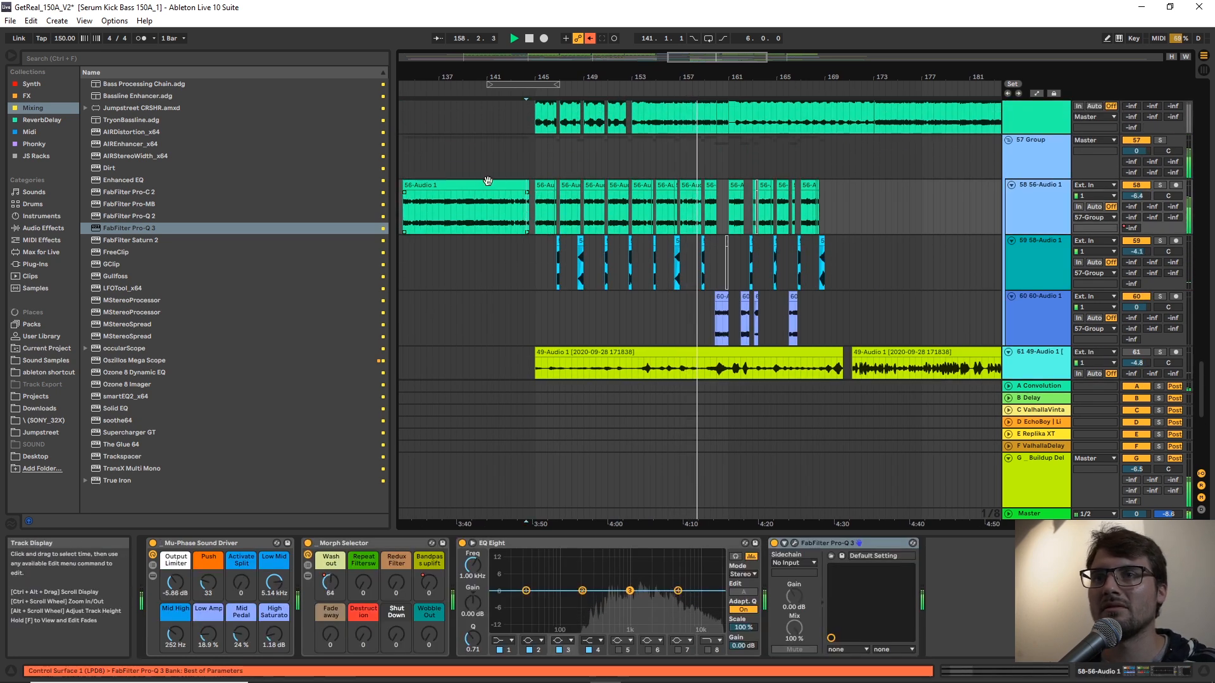
{"action": "left_click_drag", "start_coordinate": [481, 77], "coordinate": [570, 93]}
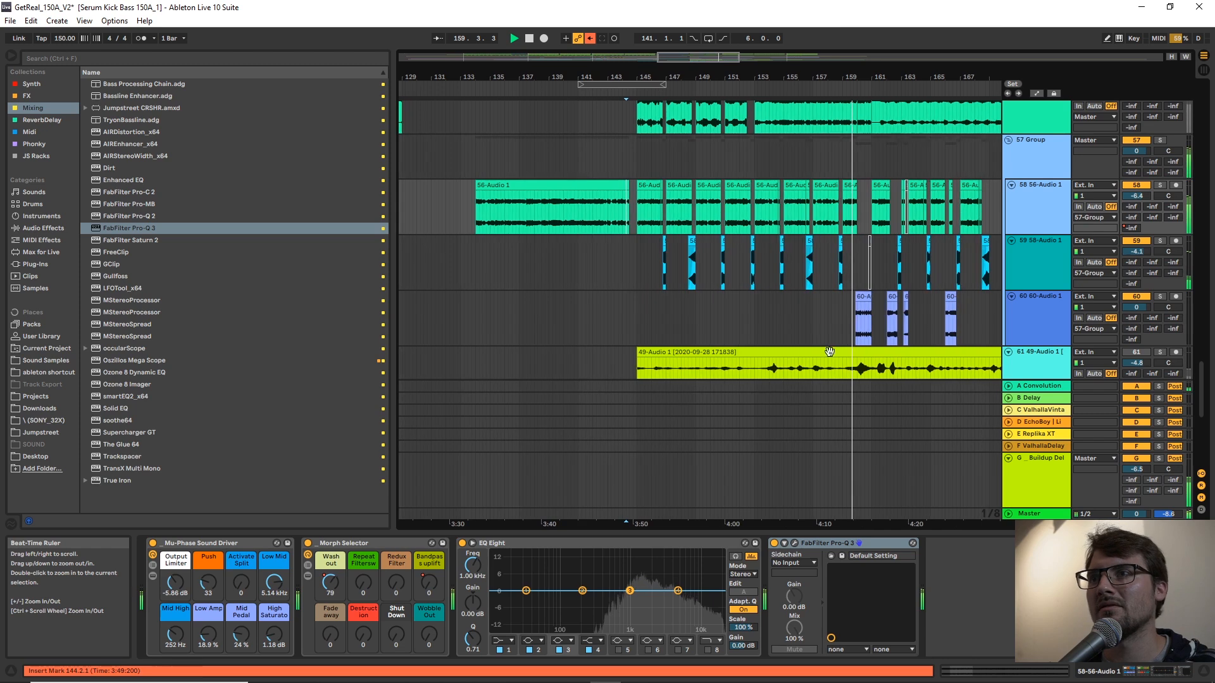
{"action": "right_click", "coordinate": [878, 265]}
{"action": "left_click", "coordinate": [1000, 396]}
{"action": "left_click_drag", "start_coordinate": [923, 78], "coordinate": [707, 130]}
{"action": "left_click_drag", "start_coordinate": [825, 203], "coordinate": [610, 214]}
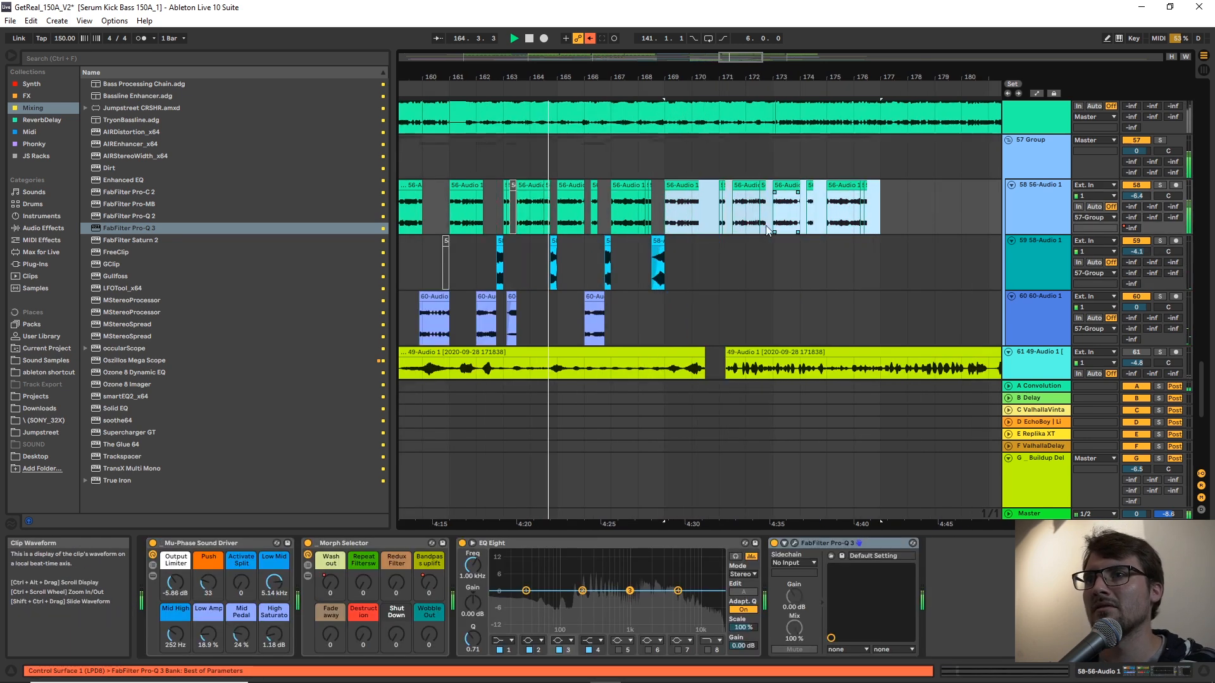
Set an eight-bar loop over bars 169 to 177 and restart playback from bar 161.
{"action": "left_click_drag", "start_coordinate": [663, 310], "coordinate": [457, 259]}
{"action": "key", "text": "ctrl+l"}
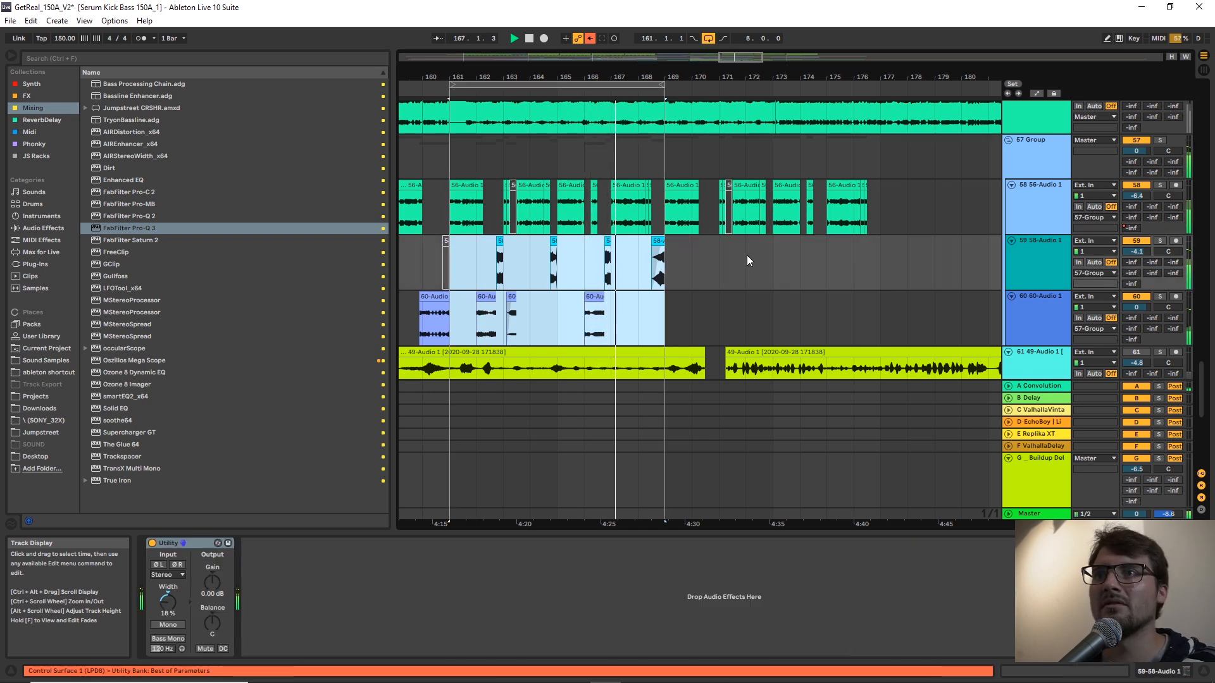
{"action": "left_click", "coordinate": [639, 268]}
{"action": "left_click_drag", "start_coordinate": [614, 85], "coordinate": [828, 86]}
{"action": "left_click", "coordinate": [686, 296]}
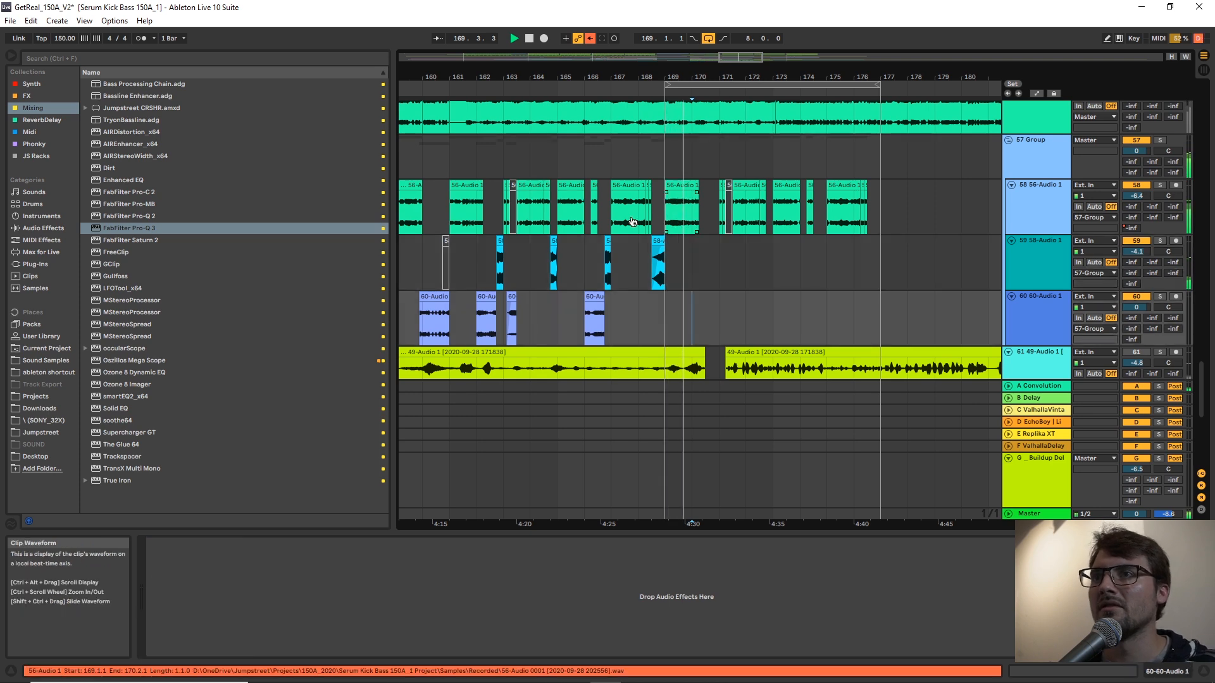
{"action": "left_click", "coordinate": [446, 196]}
{"action": "key", "text": "space"}
{"action": "key", "text": "space"}
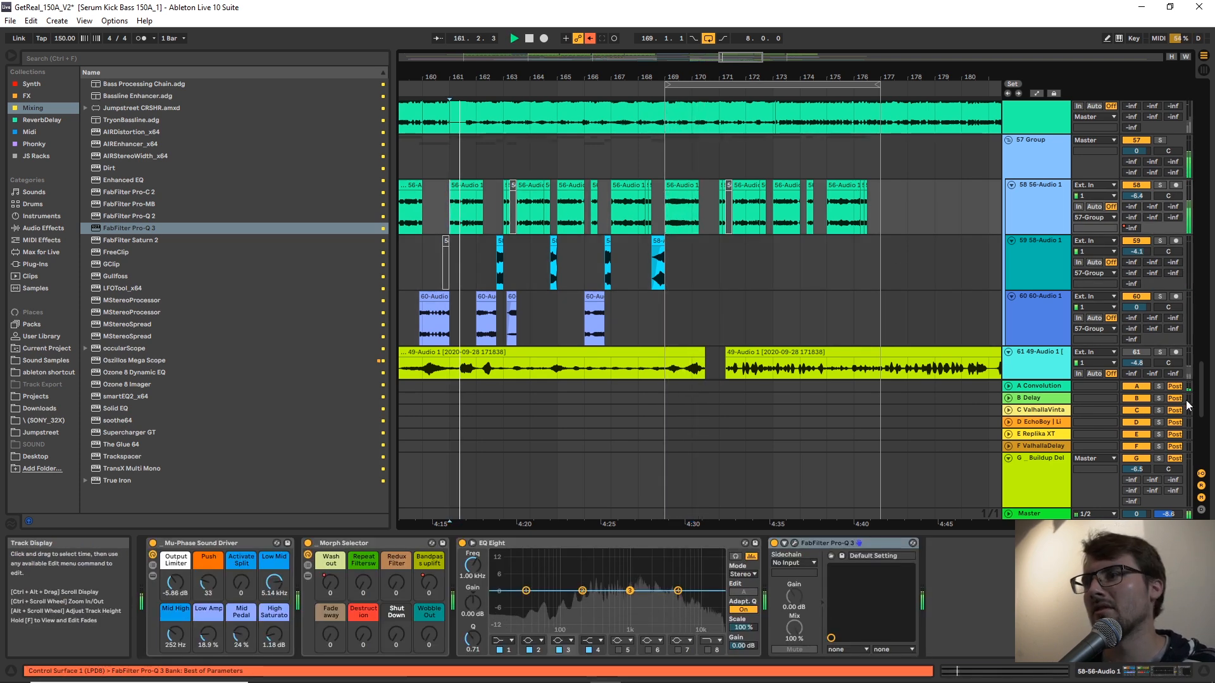
Duplicate the OH1 and CH hi-hat clips from bars 161–169 so they also fill bars 169 to 177.
{"action": "left_click_drag", "start_coordinate": [1201, 398], "coordinate": [1164, 115]}
{"action": "scroll", "coordinate": [1160, 170], "scroll_direction": "down", "scroll_amount": 10}
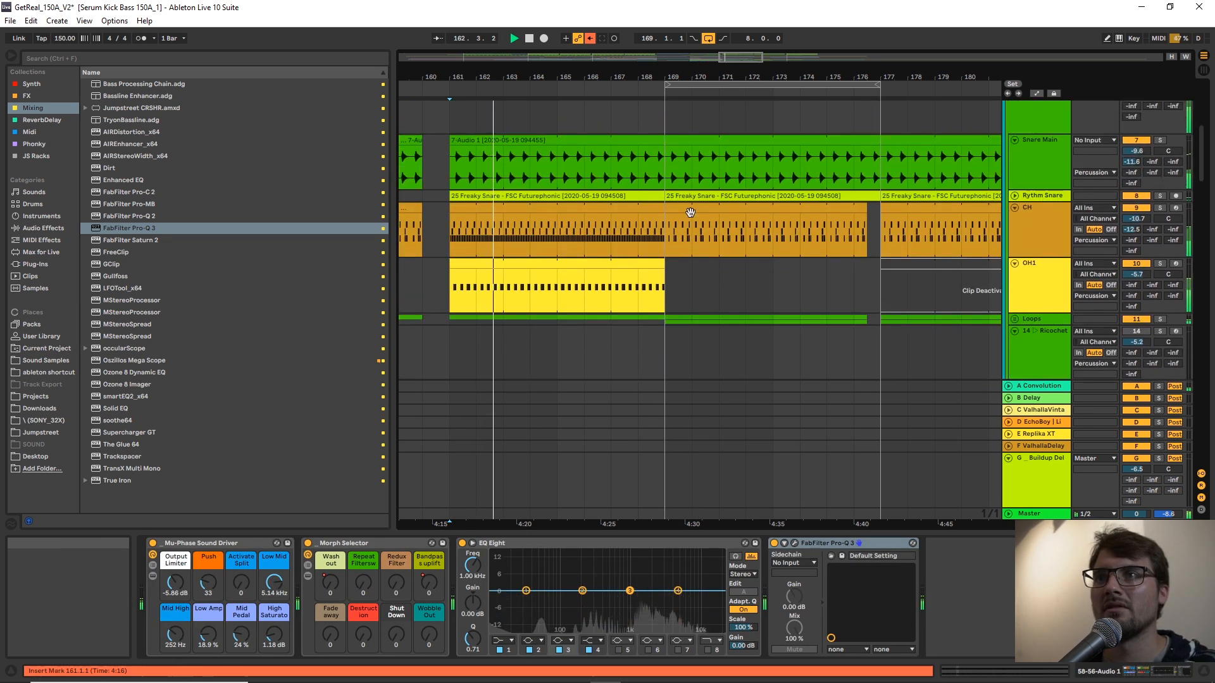
{"action": "left_click", "coordinate": [622, 268]}
{"action": "key", "text": "ctrl+d"}
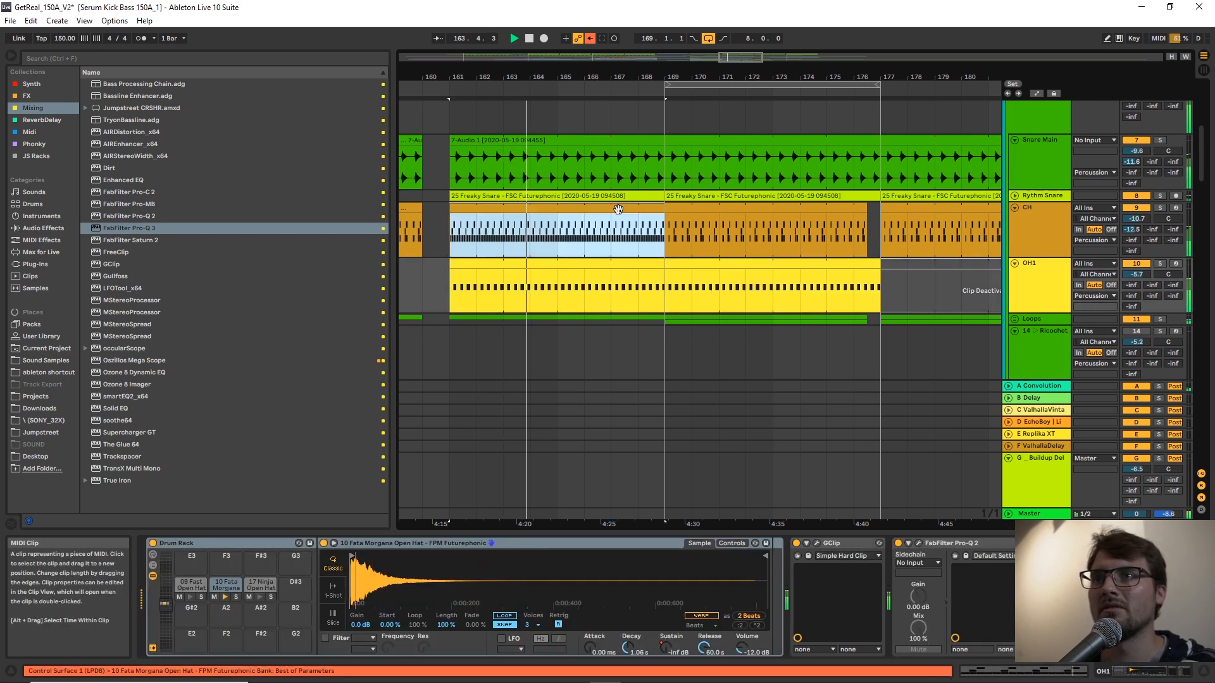
{"action": "key", "text": "Up"}
{"action": "scroll", "coordinate": [861, 247], "scroll_direction": "down", "scroll_amount": 3}
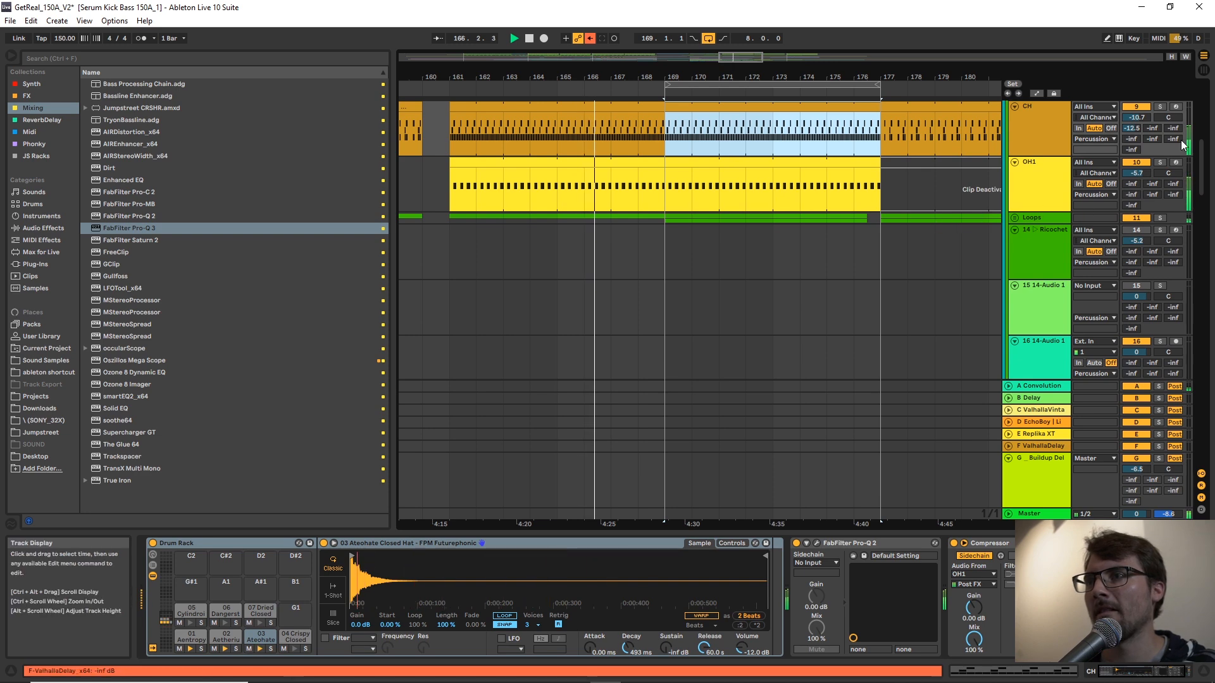
Unfold the Loops group, delete the Gravity Top Loop clip starting at bar 169, and fold the group again.
{"action": "scroll", "coordinate": [1202, 147], "scroll_direction": "up", "scroll_amount": 7}
{"action": "scroll", "coordinate": [1203, 147], "scroll_direction": "down", "scroll_amount": 8}
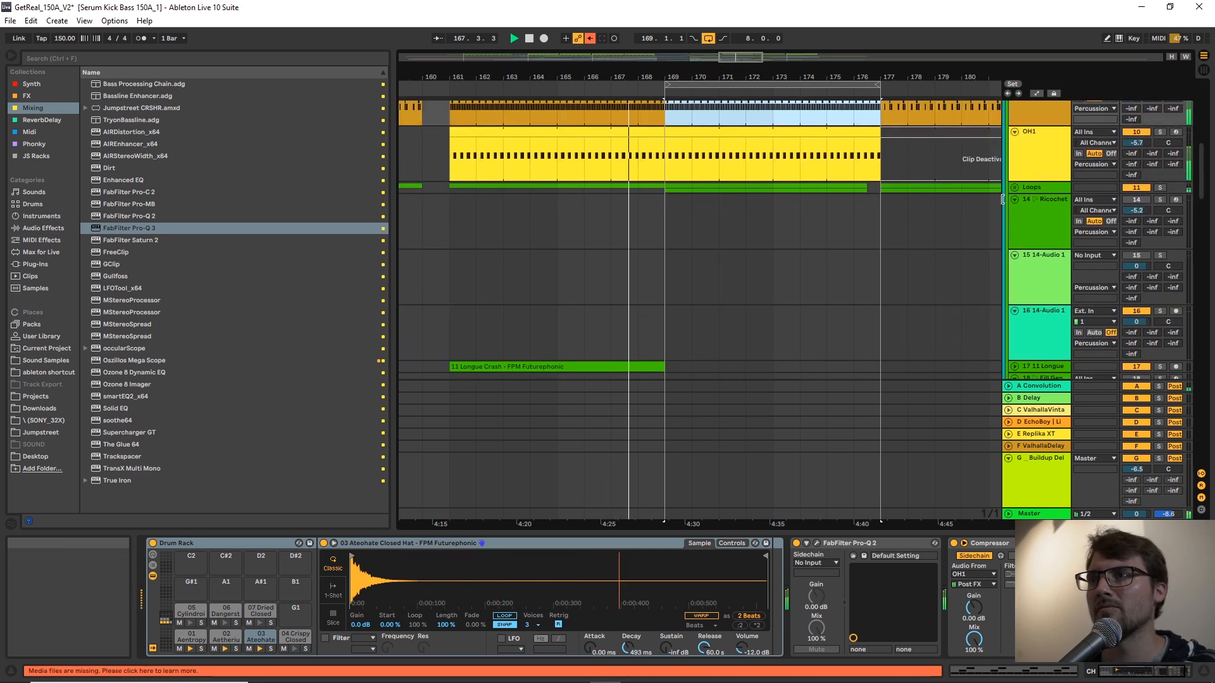
{"action": "left_click", "coordinate": [753, 285]}
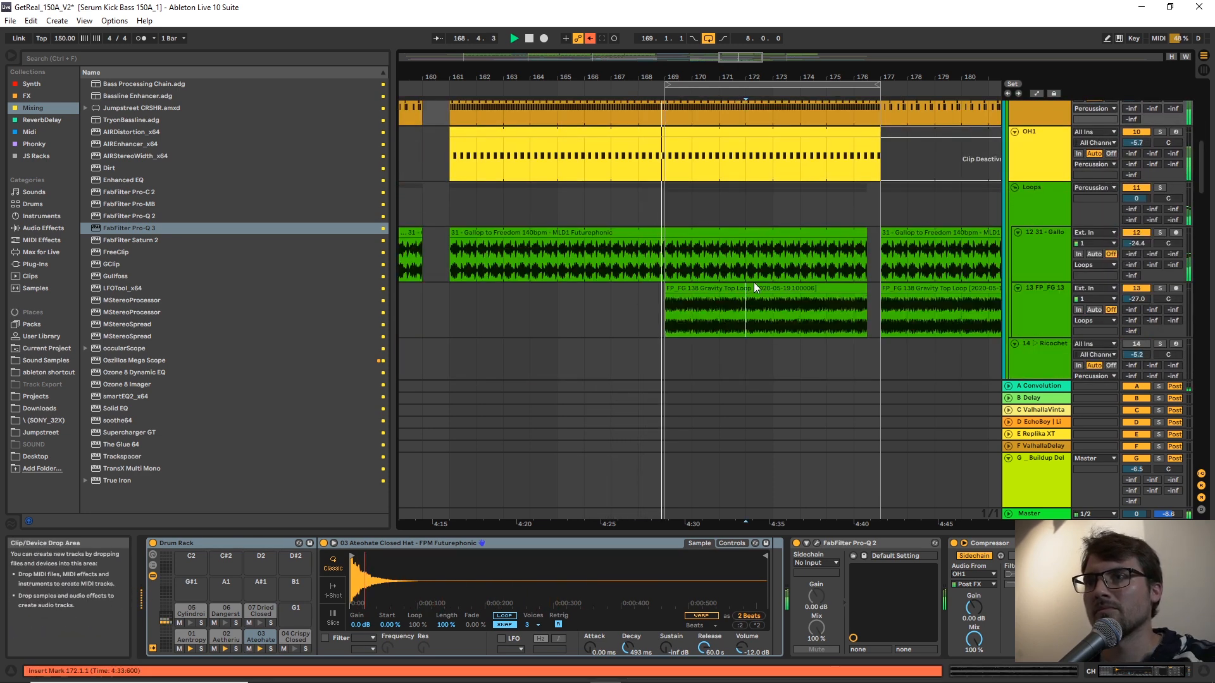
{"action": "key", "text": "Delete"}
{"action": "left_click", "coordinate": [749, 288]}
{"action": "left_click", "coordinate": [1035, 295]}
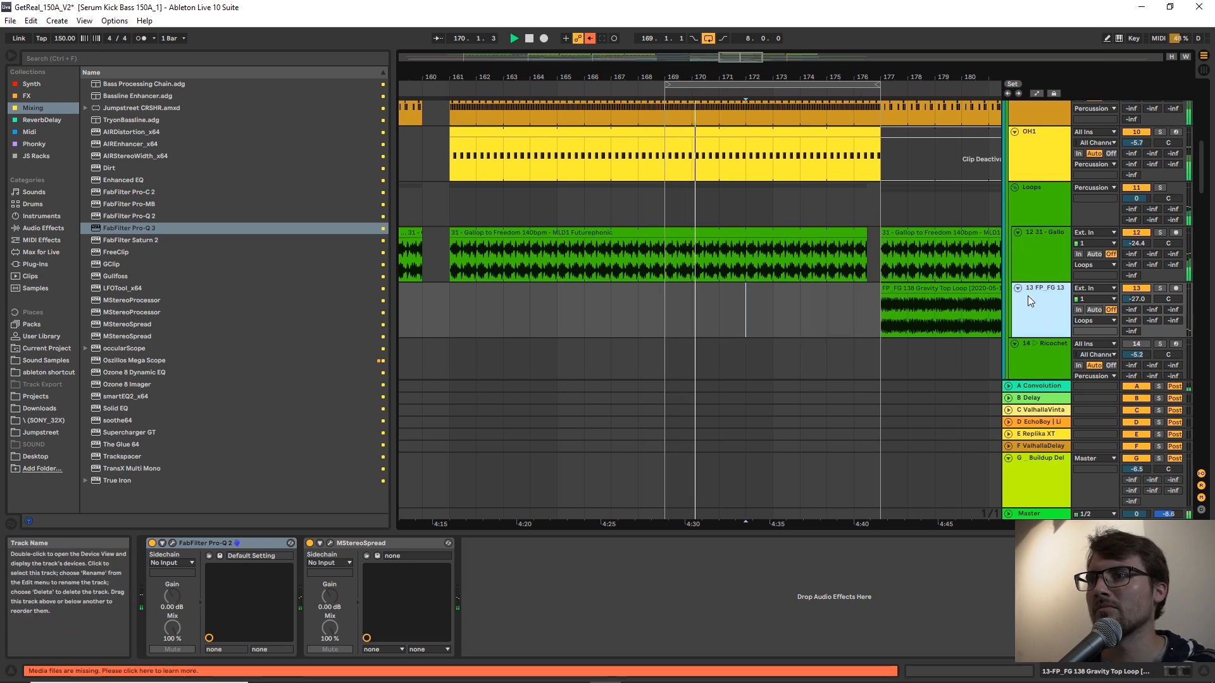
{"action": "left_click", "coordinate": [1036, 259], "text": "shift"}
{"action": "left_click", "coordinate": [1018, 288]}
{"action": "left_click", "coordinate": [1015, 189]}
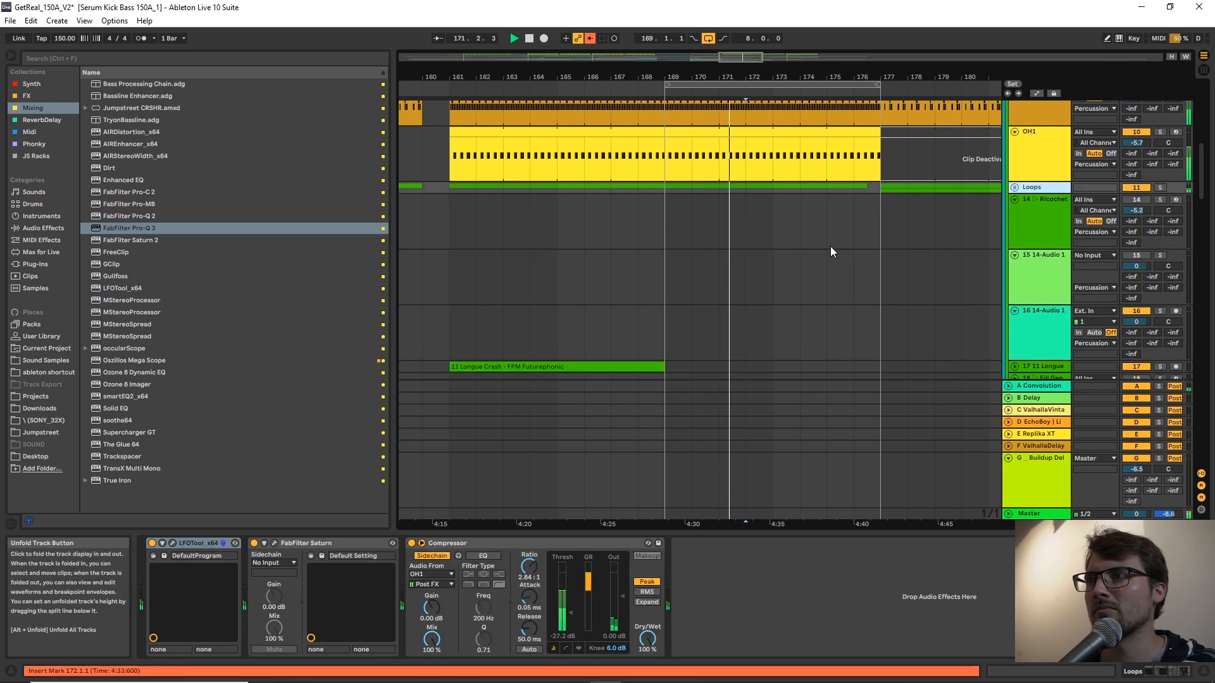
Fold the G Buildup Delay return track to free space in the arrangement.
{"action": "scroll", "coordinate": [876, 237], "scroll_direction": "down", "scroll_amount": 2}
{"action": "left_click_drag", "start_coordinate": [1207, 191], "coordinate": [1186, 299]}
{"action": "left_click_drag", "start_coordinate": [851, 76], "coordinate": [887, 29]}
{"action": "scroll", "coordinate": [859, 330], "scroll_direction": "down", "scroll_amount": 10}
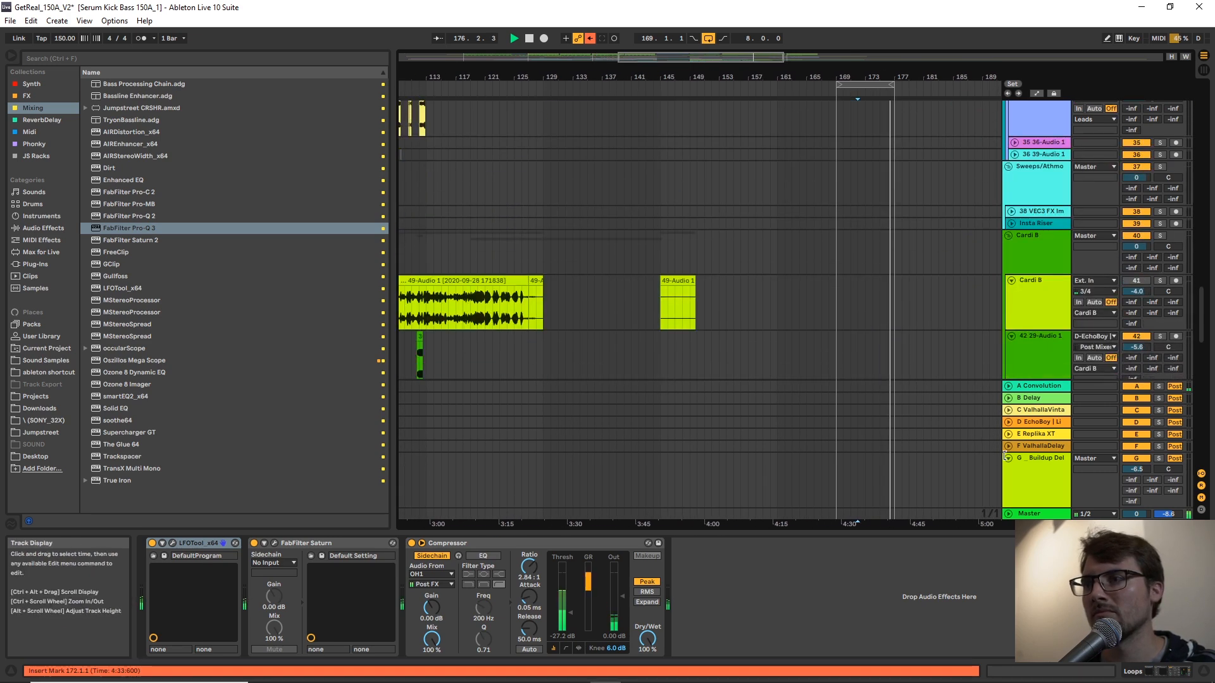
{"action": "left_click", "coordinate": [1008, 458]}
Duplicate the clips of tracks 59 and 60 from bars 161–169 to bar 169.
{"action": "scroll", "coordinate": [901, 374], "scroll_direction": "down", "scroll_amount": 15}
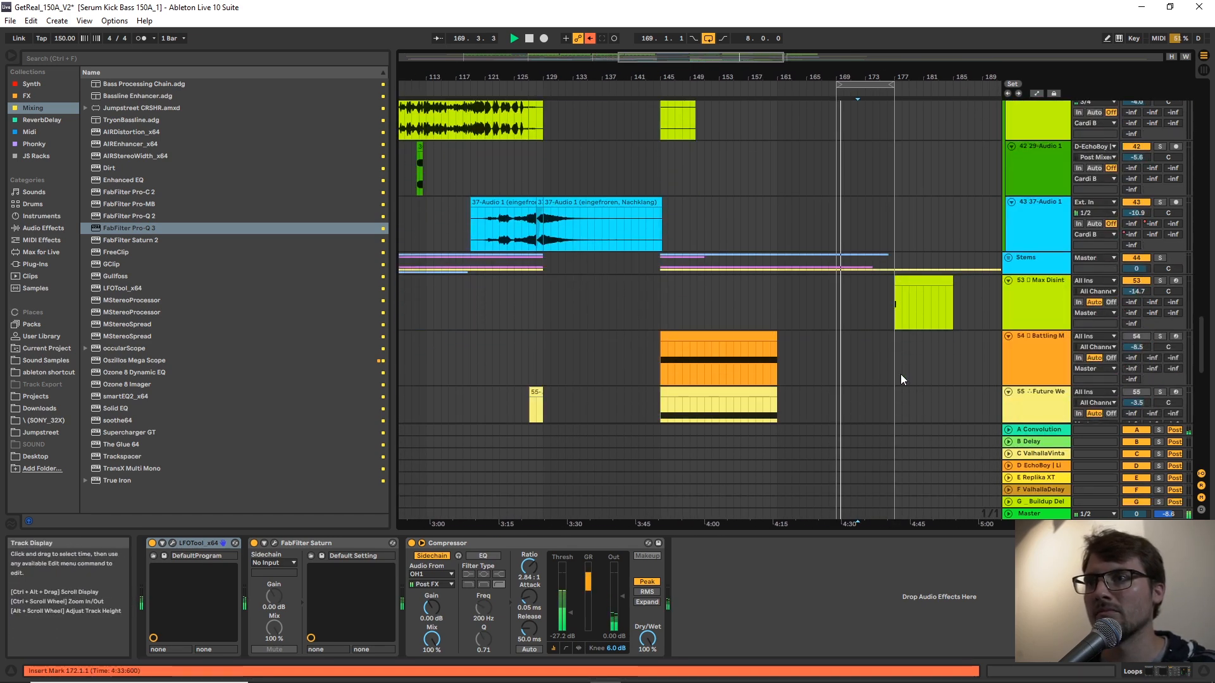
{"action": "scroll", "coordinate": [900, 368], "scroll_direction": "down", "scroll_amount": 1}
{"action": "left_click_drag", "start_coordinate": [869, 76], "coordinate": [869, 136]}
{"action": "scroll", "coordinate": [868, 176], "scroll_direction": "down", "scroll_amount": 2}
{"action": "left_click_drag", "start_coordinate": [751, 309], "coordinate": [565, 373]}
{"action": "key", "text": "ctrl+d"}
{"action": "left_click", "coordinate": [893, 376]}
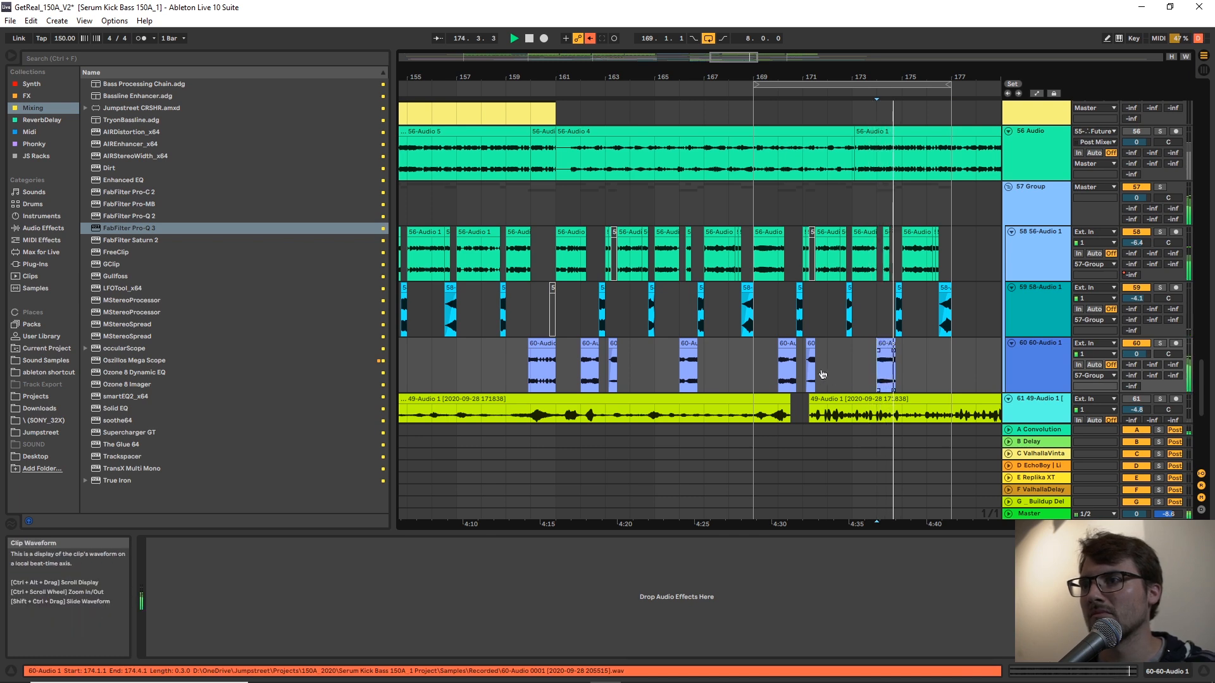
Audition the duplicated bass section around bars 170 and 171, including track 60 on its own in solo.
{"action": "left_click_drag", "start_coordinate": [910, 76], "coordinate": [909, 117]}
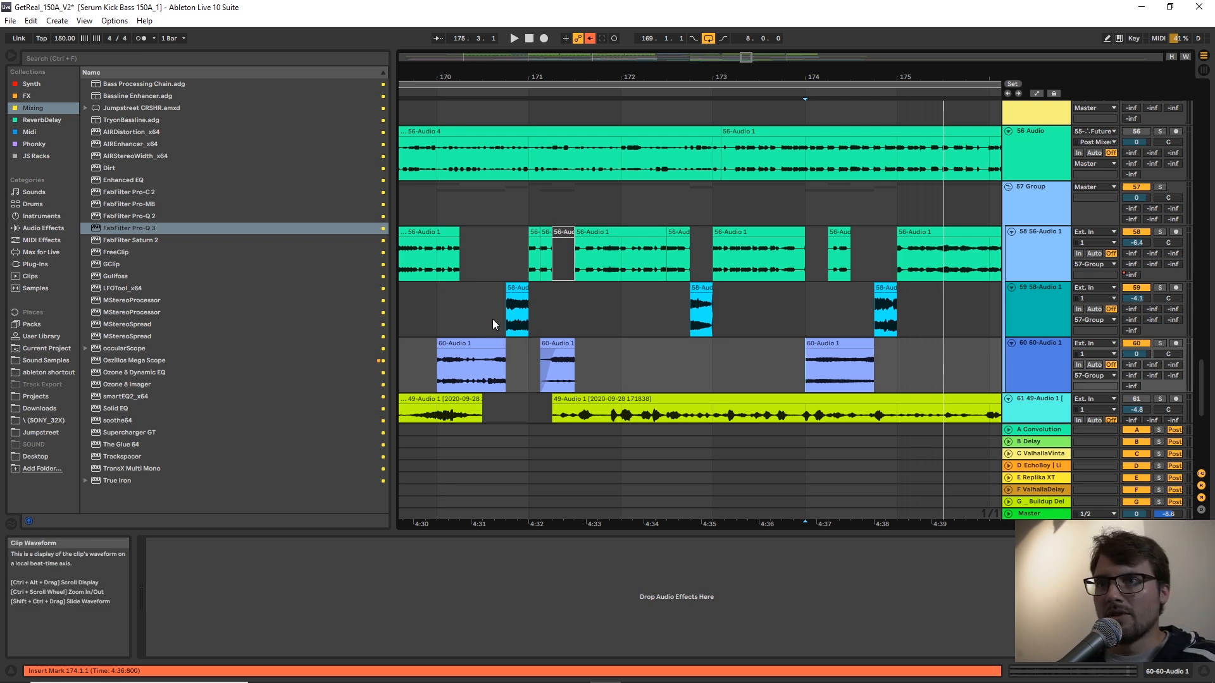
{"action": "left_click", "coordinate": [523, 278]}
{"action": "key", "text": "space"}
{"action": "scroll", "coordinate": [666, 195], "scroll_direction": "down", "scroll_amount": 3}
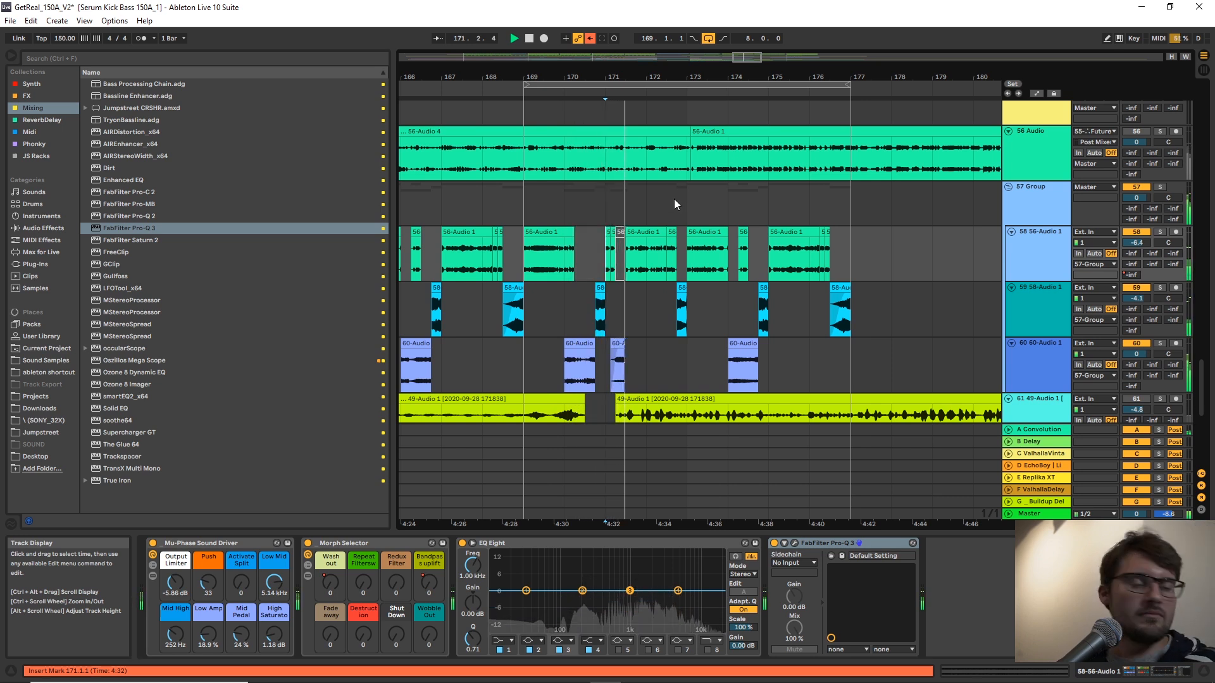
{"action": "left_click", "coordinate": [603, 362]}
{"action": "key", "text": "space"}
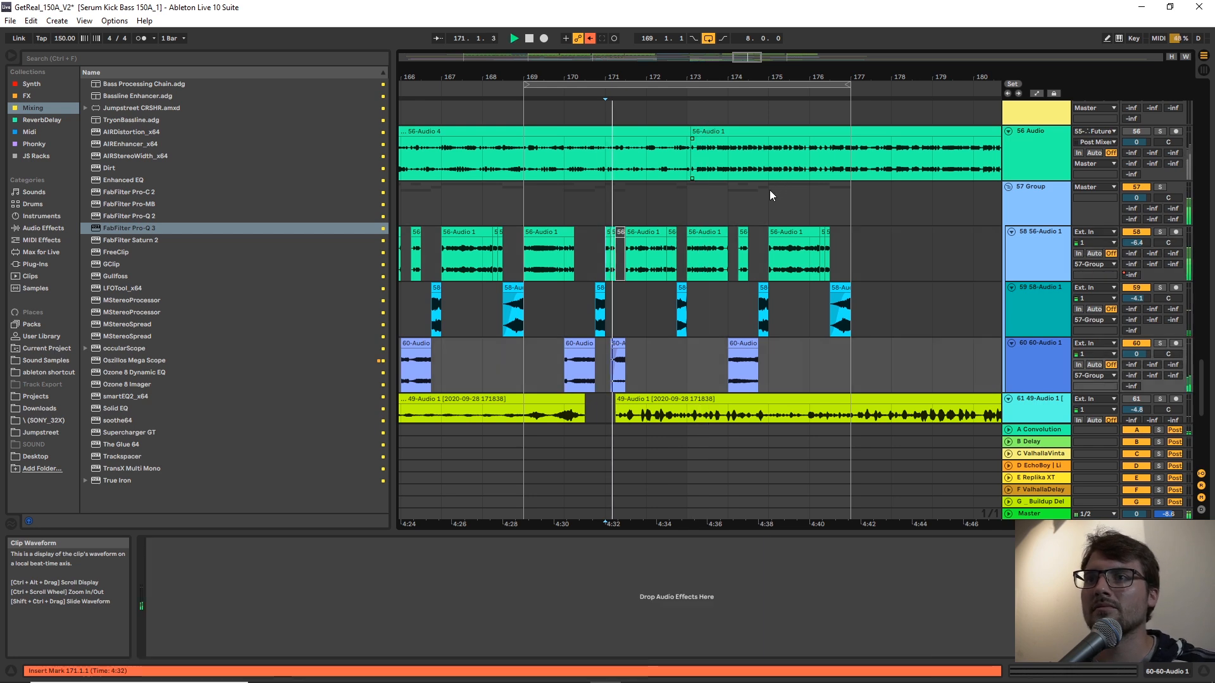
{"action": "left_click", "coordinate": [568, 372]}
{"action": "key", "text": "space"}
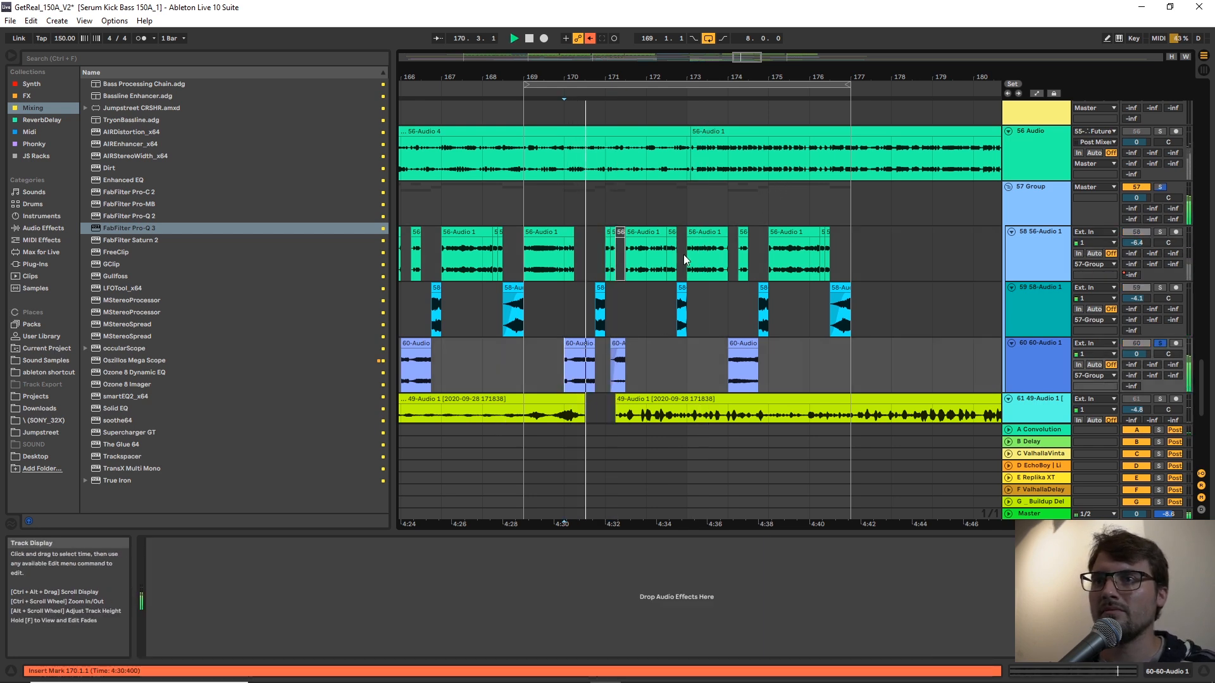
{"action": "key", "text": "space"}
Audition track 56 in solo from bars 182 and 173, and move its last 56-Audio 1 clip to start at bar 169.
{"action": "left_click_drag", "start_coordinate": [701, 73], "coordinate": [617, 73]}
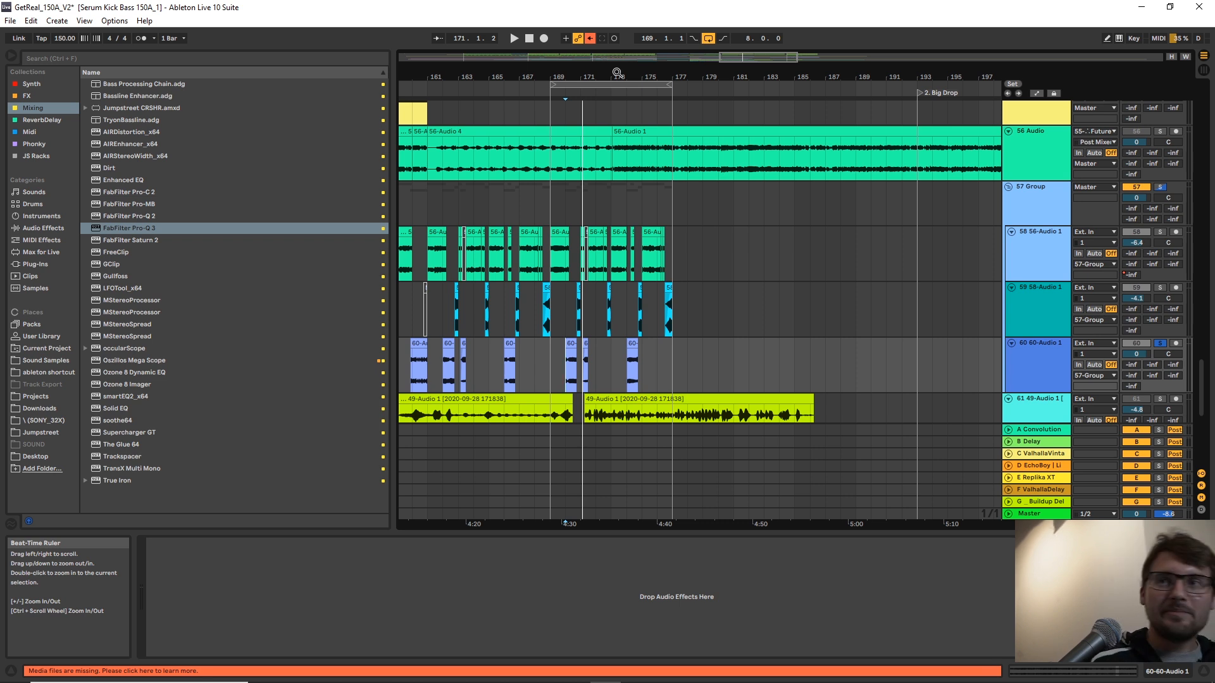
{"action": "scroll", "coordinate": [671, 298], "scroll_direction": "up", "scroll_amount": 3}
{"action": "left_click", "coordinate": [653, 276]}
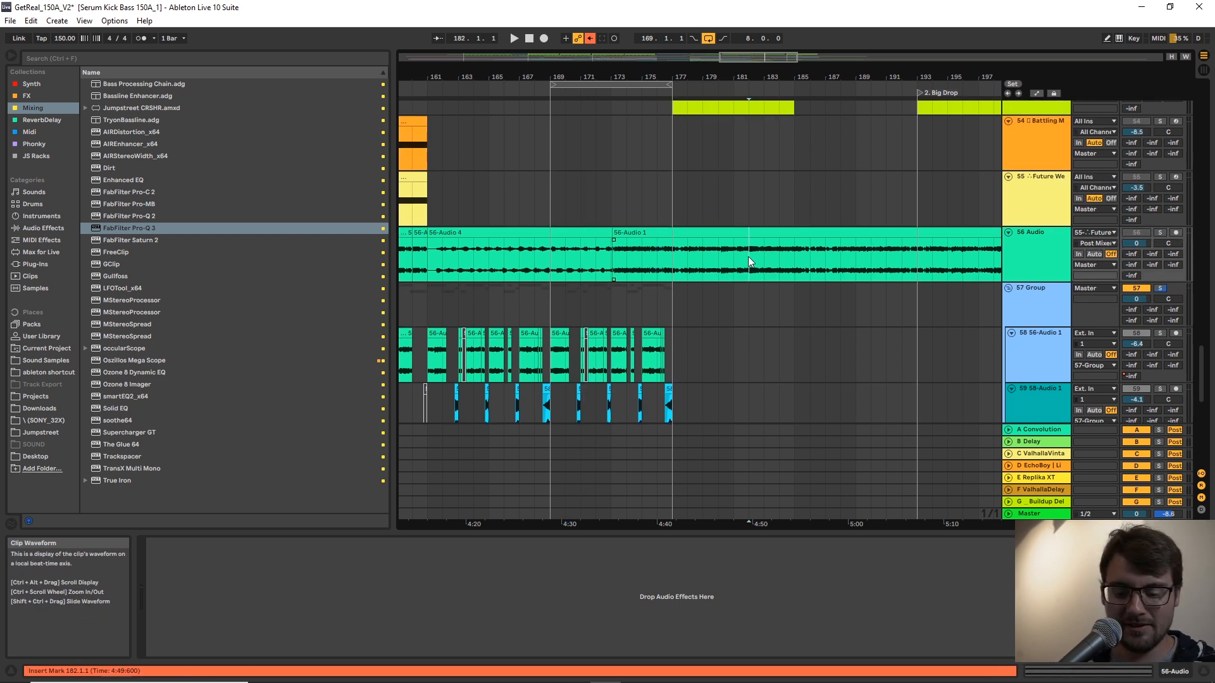
{"action": "key", "text": "space"}
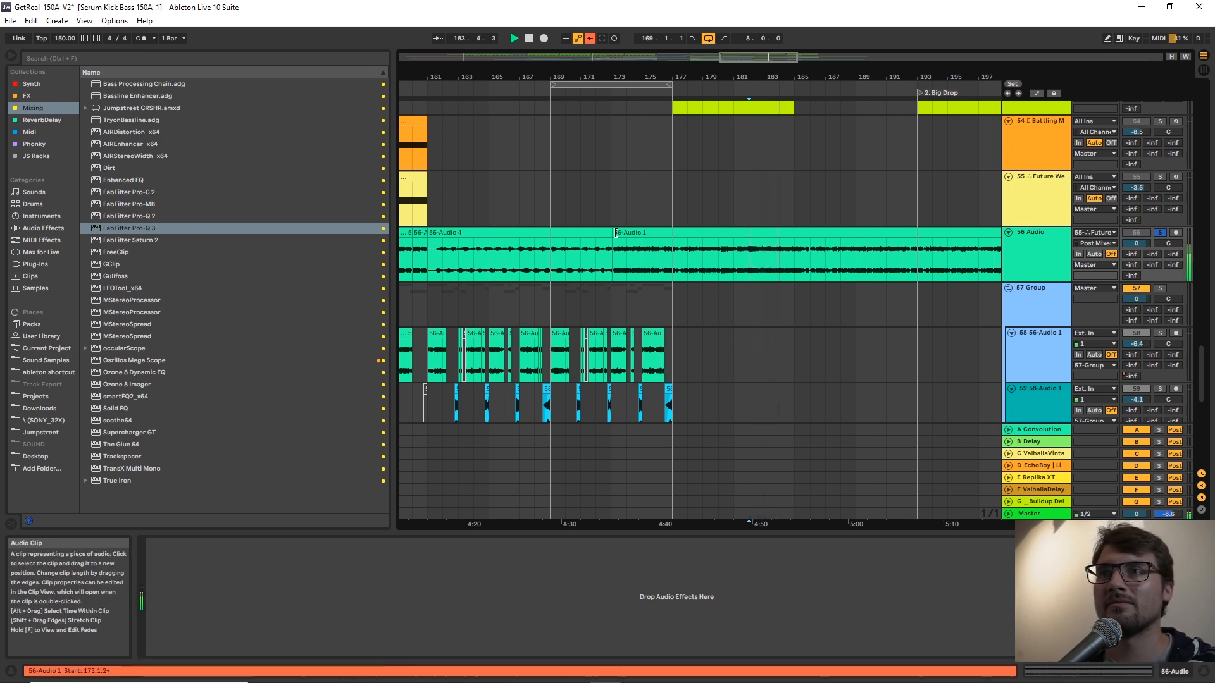
{"action": "left_click", "coordinate": [625, 266]}
{"action": "key", "text": "space"}
{"action": "key", "text": "space"}
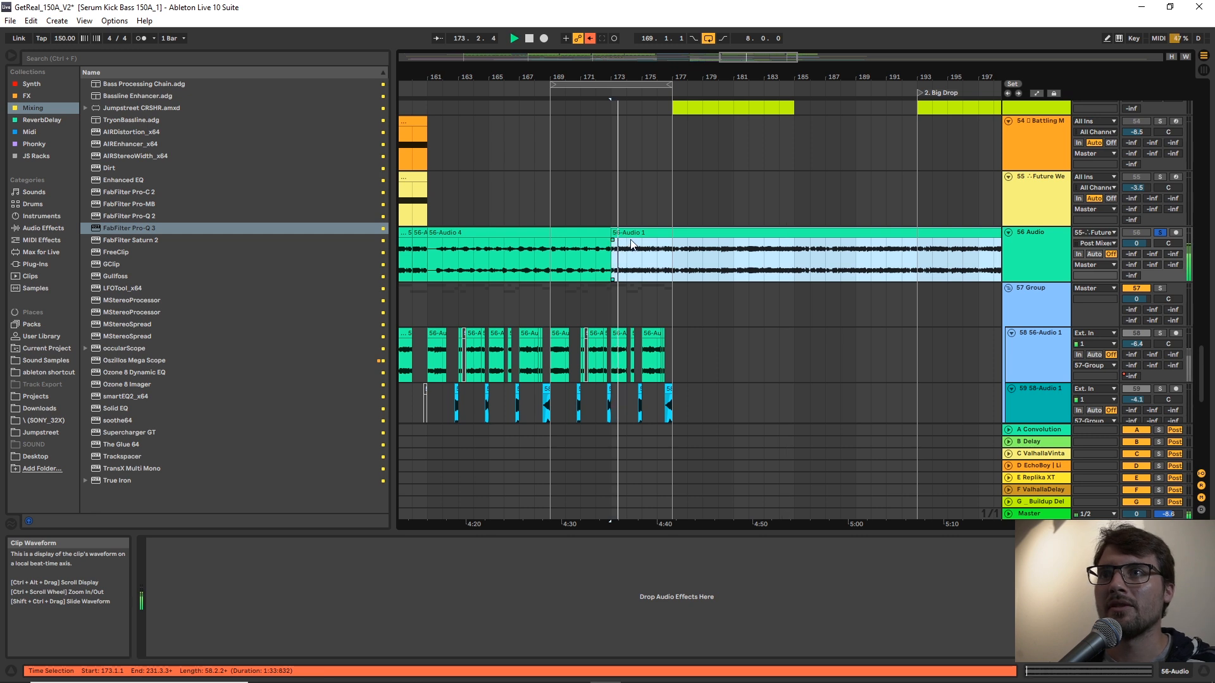
{"action": "left_click_drag", "start_coordinate": [630, 246], "coordinate": [593, 246]}
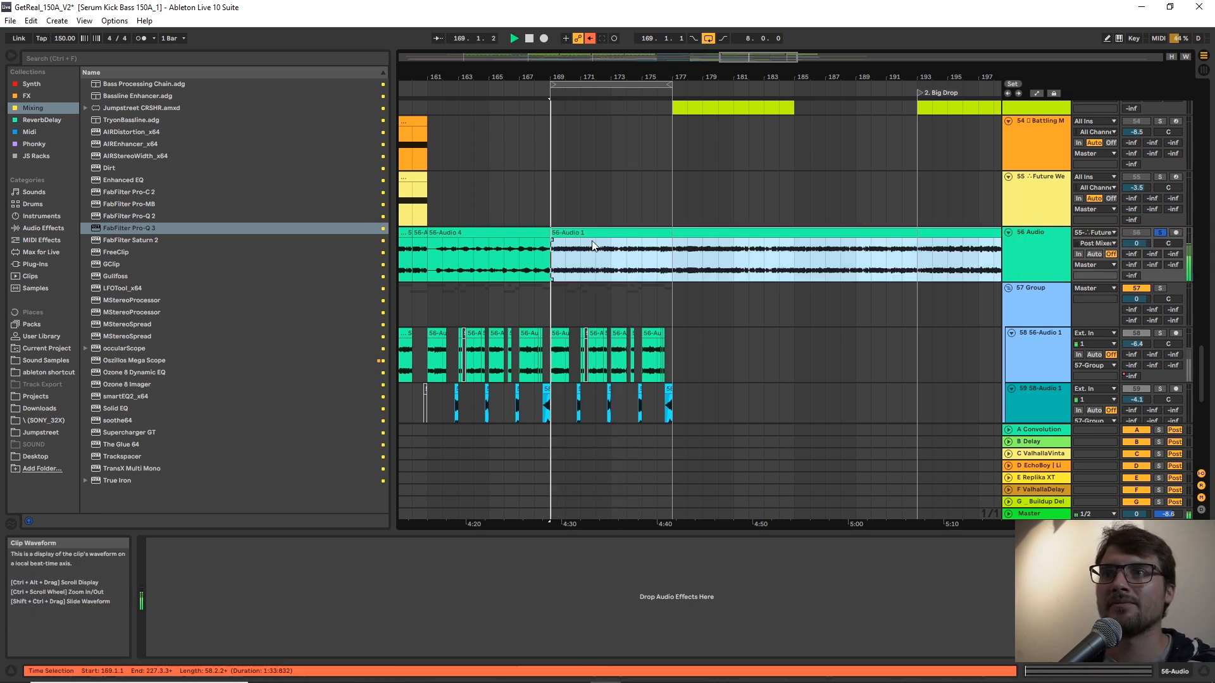
Add the DISFIGURER v1.0 device to track 56 and raise its delay feedback to 81.9 % during playback.
{"action": "left_click", "coordinate": [36, 160]}
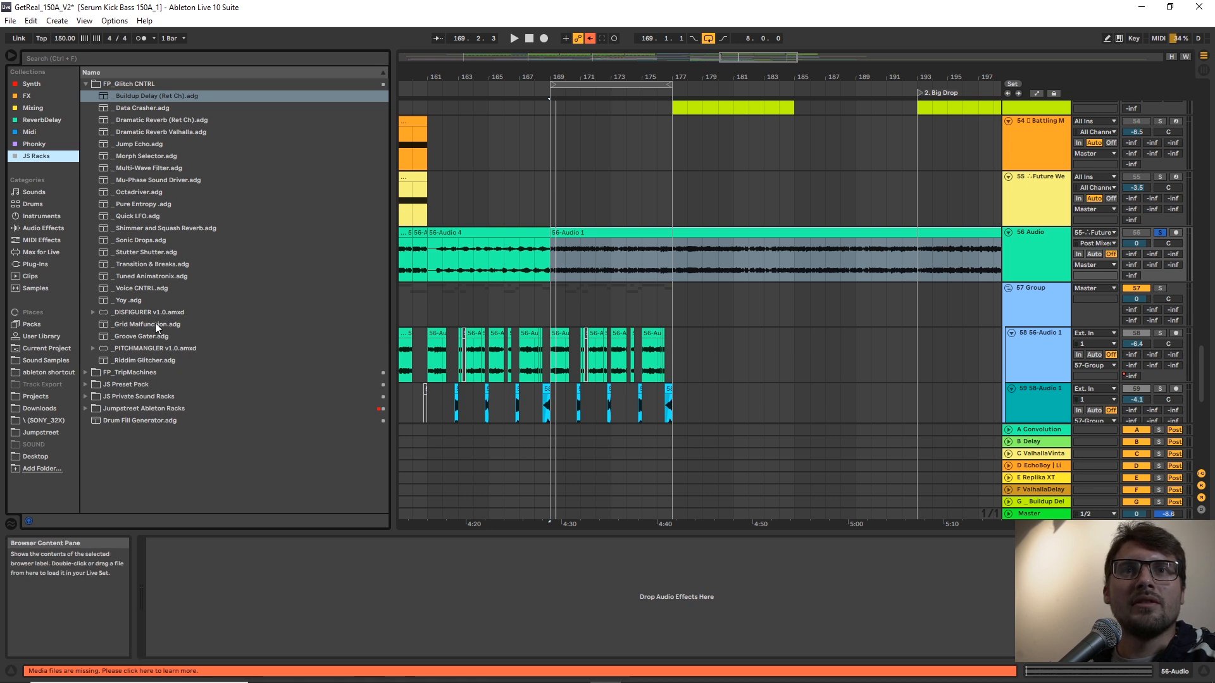
{"action": "mouse_move", "coordinate": [139, 309]}
{"action": "left_mouse_down"}
{"action": "mouse_move", "coordinate": [431, 587]}
{"action": "mouse_move", "coordinate": [436, 574]}
{"action": "left_mouse_up"}
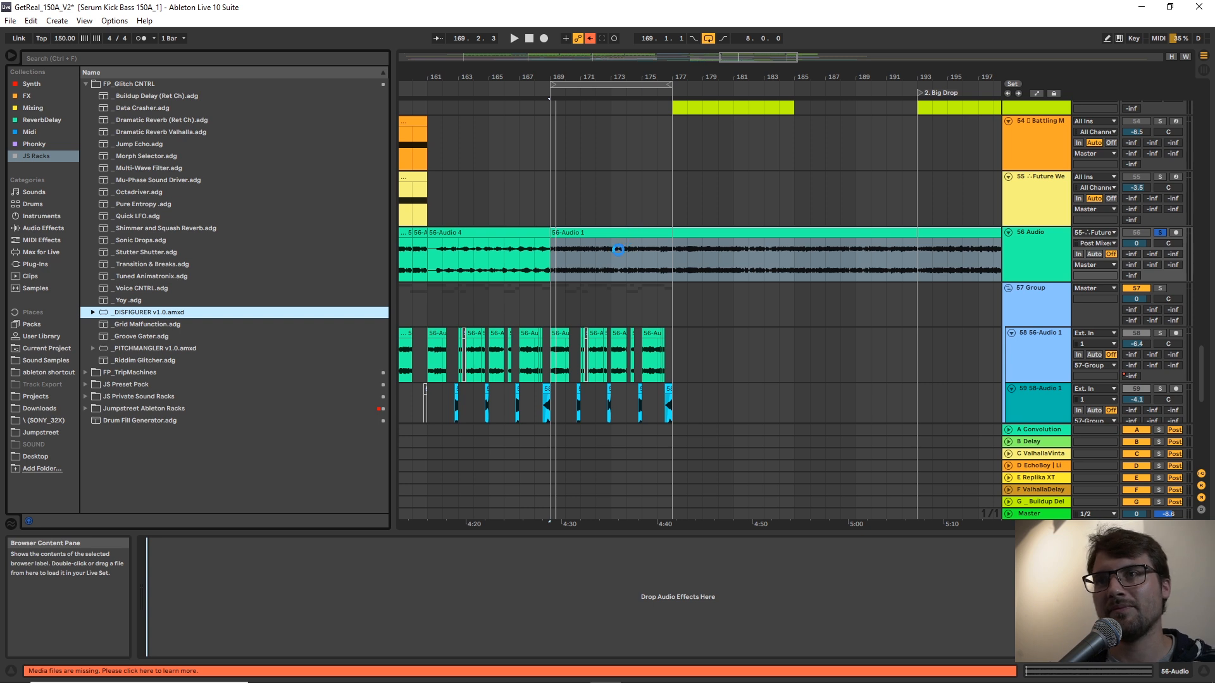
{"action": "key", "text": "space"}
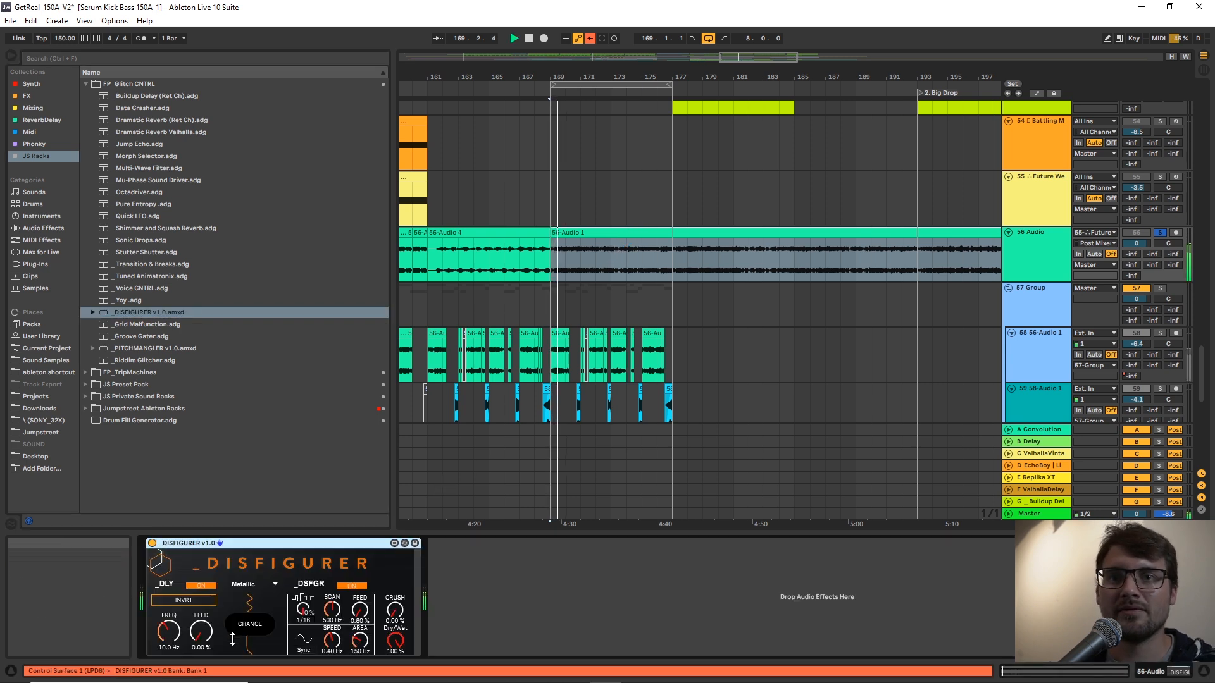
{"action": "left_click_drag", "start_coordinate": [202, 636], "coordinate": [202, 623]}
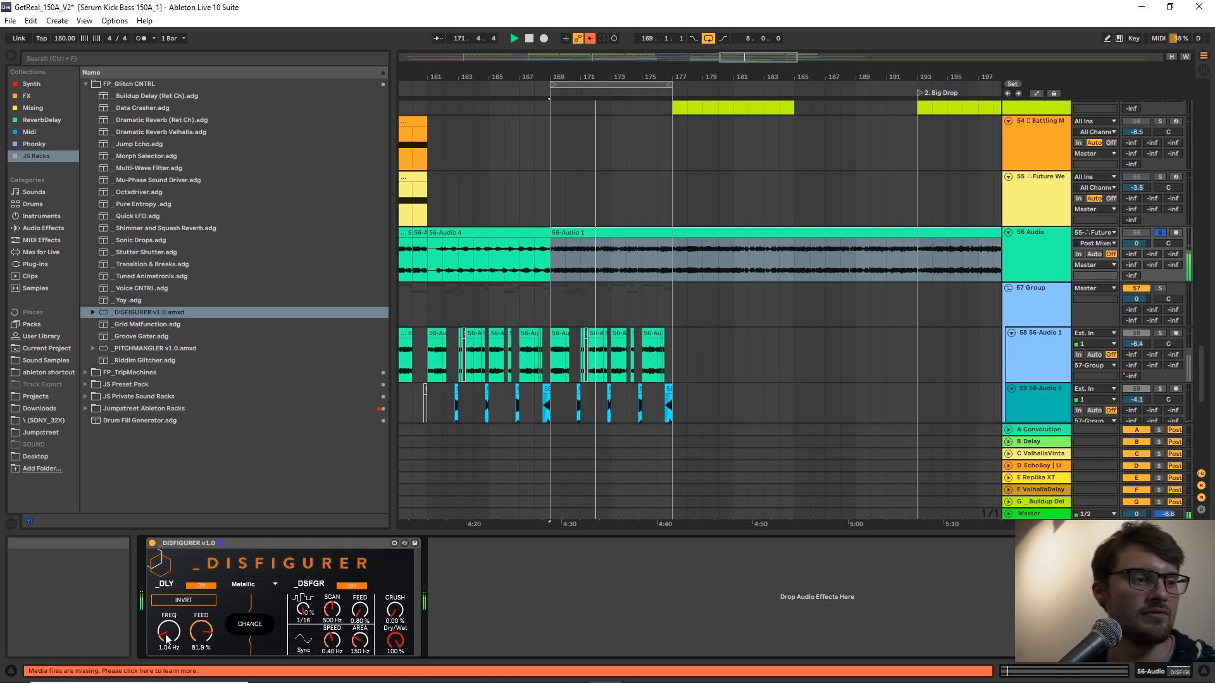
Set DISFIGURER's _DSFGR feedback to 56.7 %, scan to 87.1 Hz, speed to 0.01 Hz and area to 723 Hz, and lower track 56's volume to -8.2.
{"action": "left_click_drag", "start_coordinate": [359, 611], "coordinate": [360, 575]}
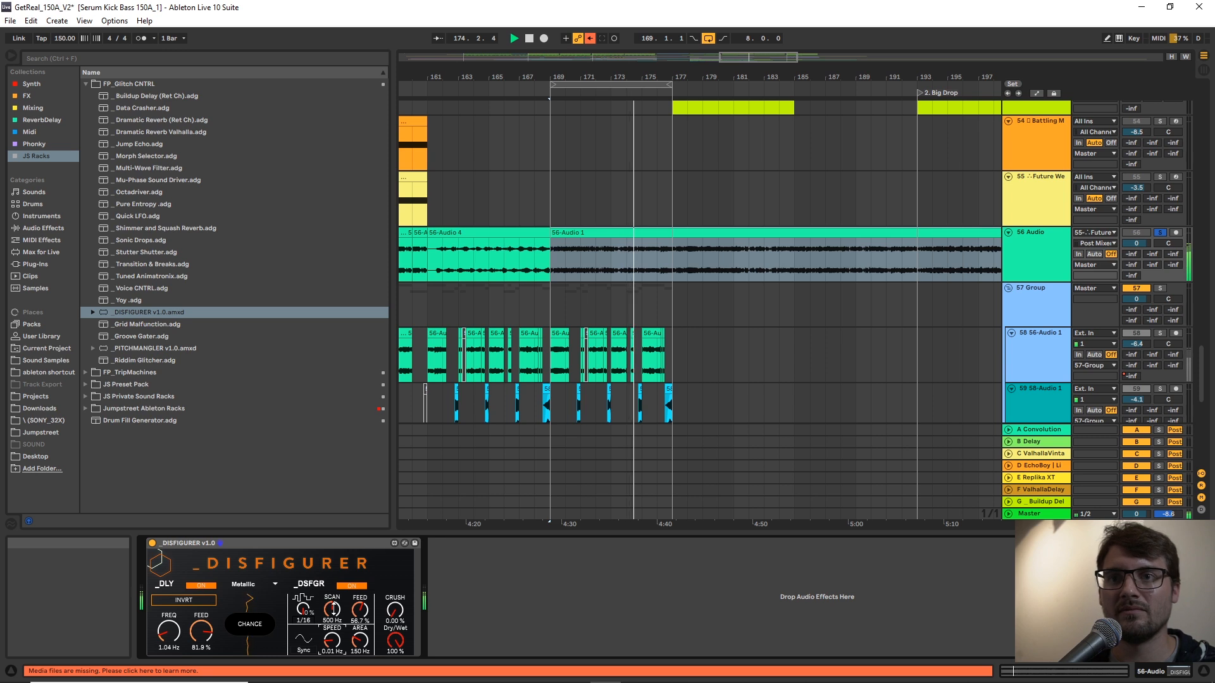
{"action": "left_click_drag", "start_coordinate": [333, 609], "coordinate": [333, 630]}
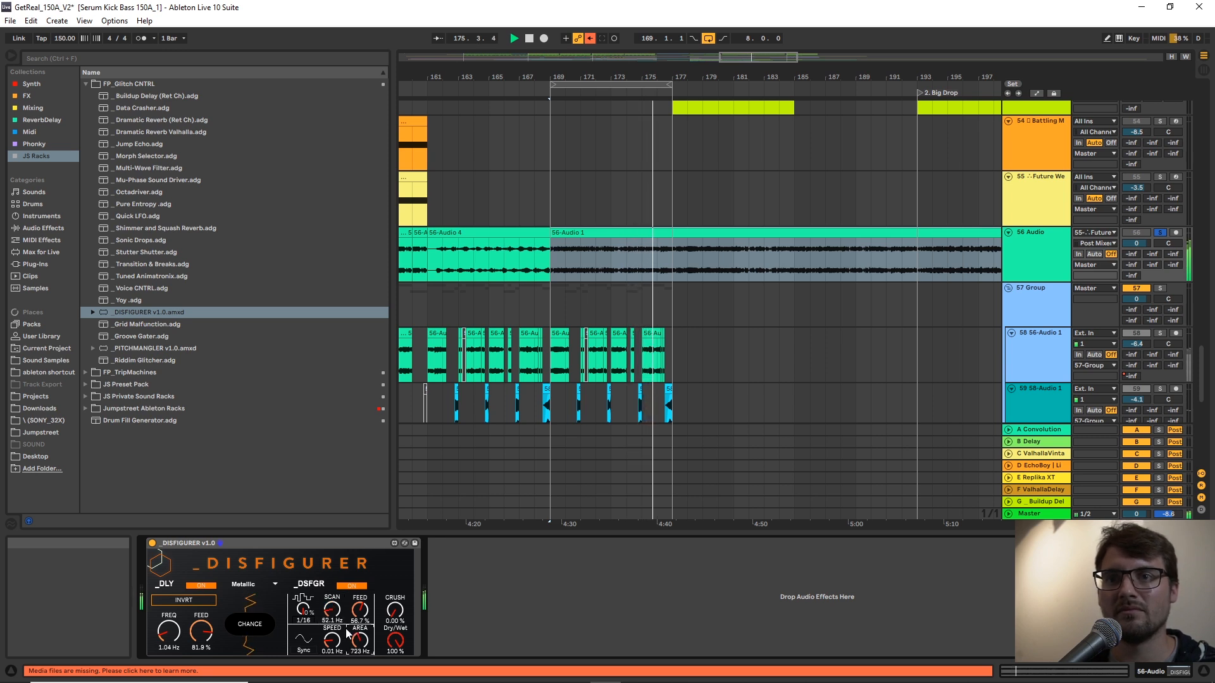
{"action": "left_click_drag", "start_coordinate": [1137, 244], "coordinate": [1137, 266]}
{"action": "key", "text": "space"}
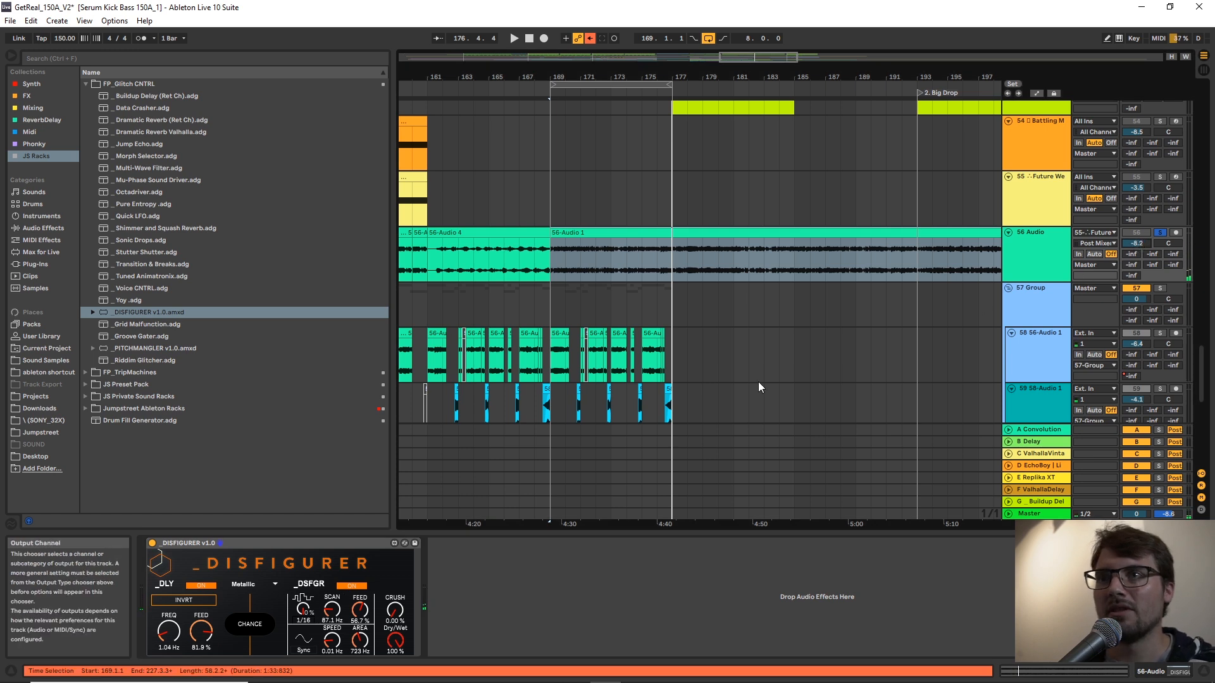
Randomise DISFIGURER with its Chance function several times during playback, and set the delay frequency to 1.01 Hz and feedback to 85.3 %.
{"action": "key", "text": "space"}
{"action": "left_click", "coordinate": [250, 625]}
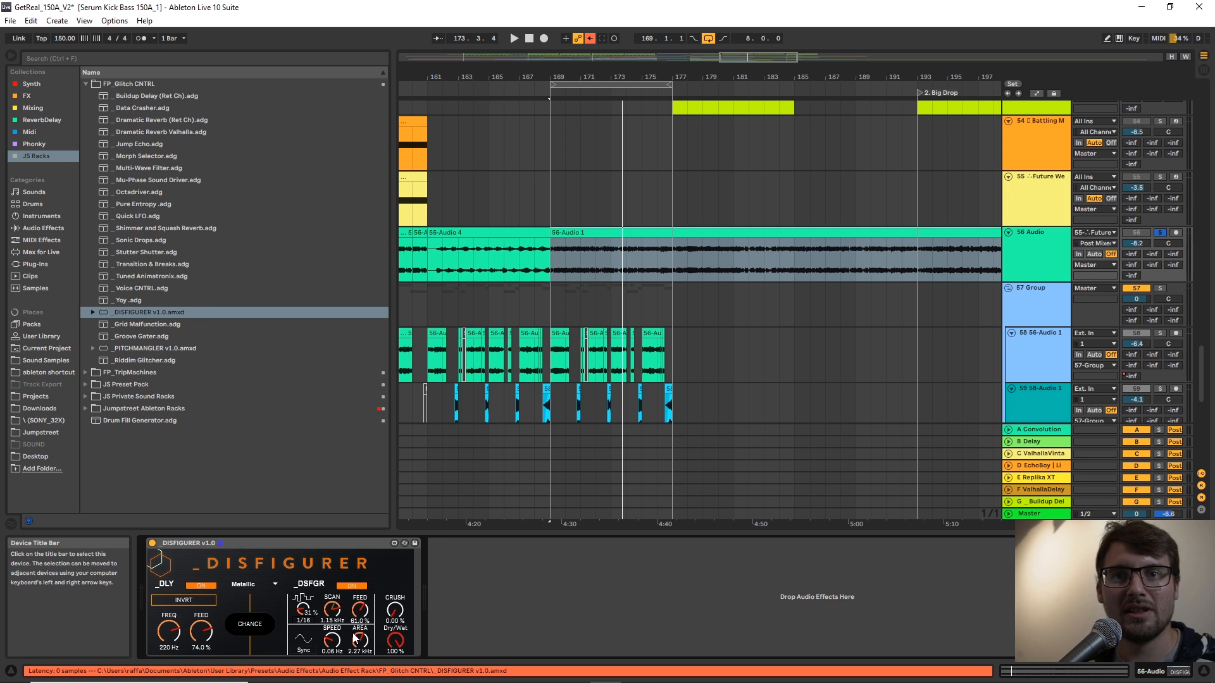
{"action": "key", "text": "space"}
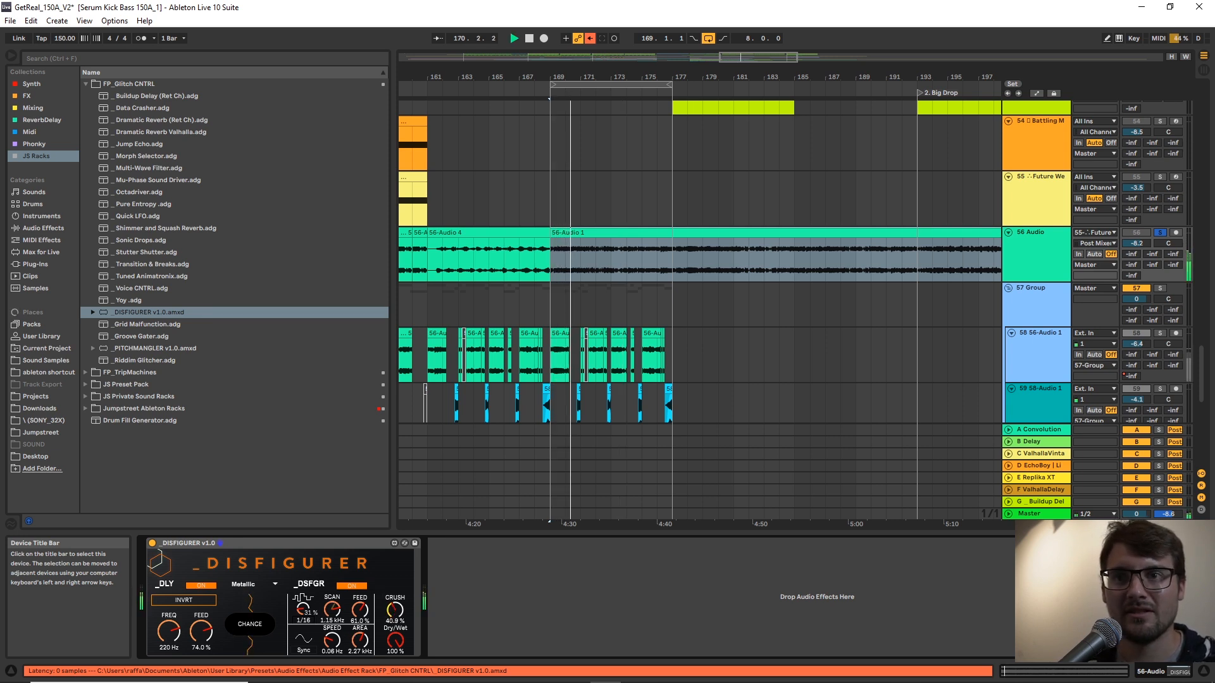
{"action": "left_click", "coordinate": [248, 624]}
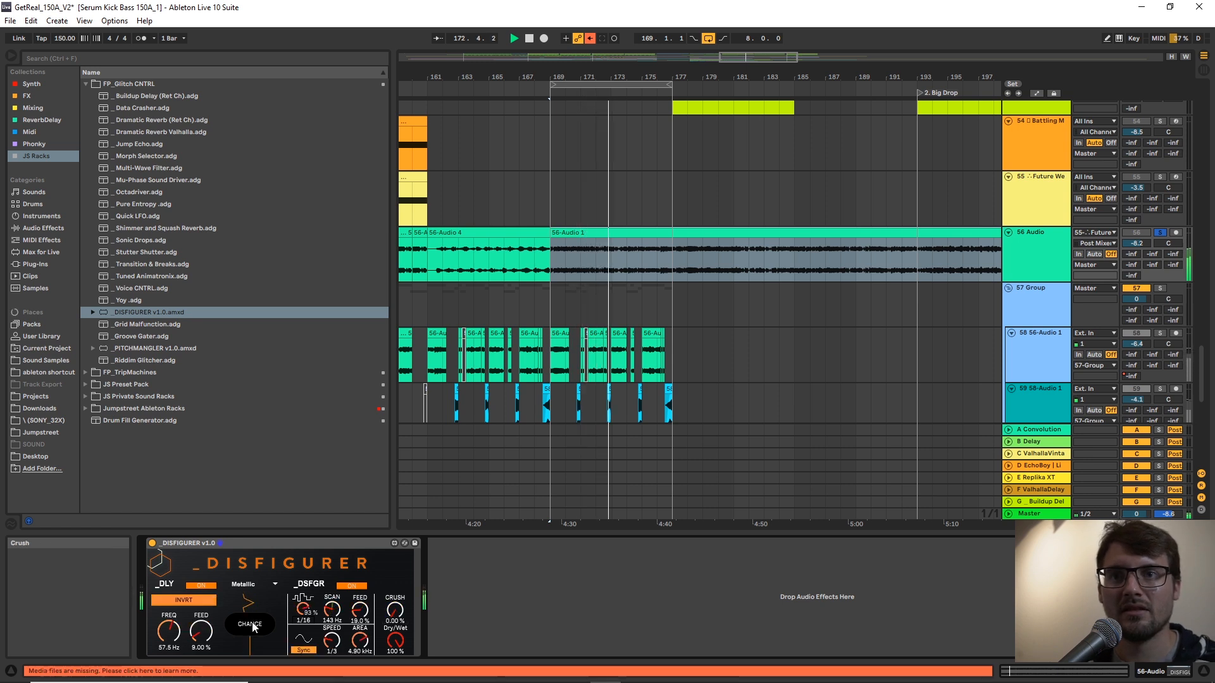
{"action": "left_click", "coordinate": [252, 628]}
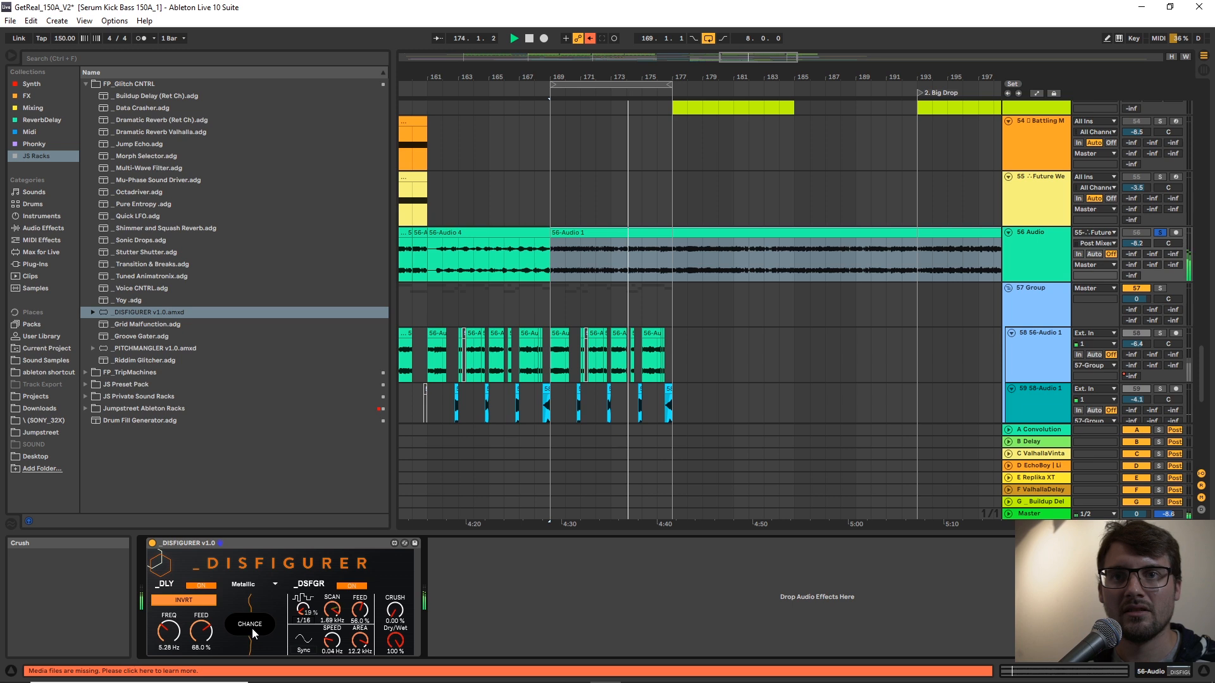
{"action": "mouse_move", "coordinate": [194, 637]}
{"action": "left_mouse_down"}
{"action": "mouse_move", "coordinate": [193, 624]}
{"action": "mouse_move", "coordinate": [177, 642]}
{"action": "left_mouse_up"}
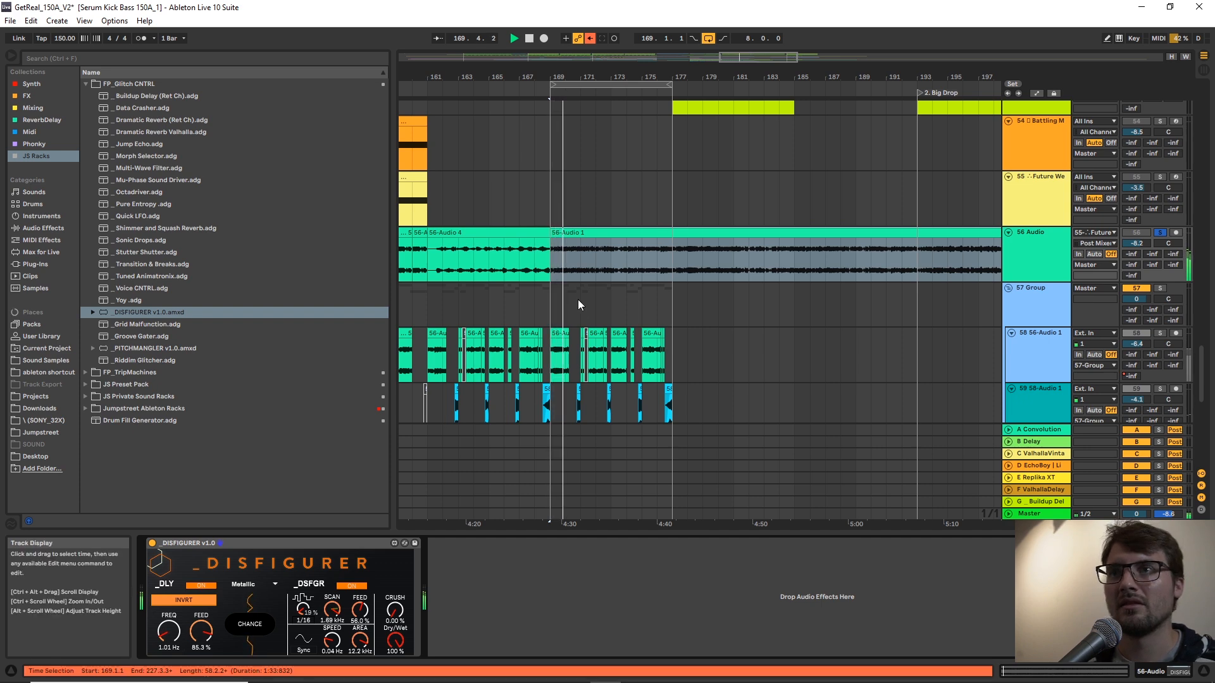
Move track 56's 56-Audio 1 clip from bar 169 to bar 177 and deactivate the DISFIGURER device.
{"action": "left_click_drag", "start_coordinate": [577, 77], "coordinate": [577, 121]}
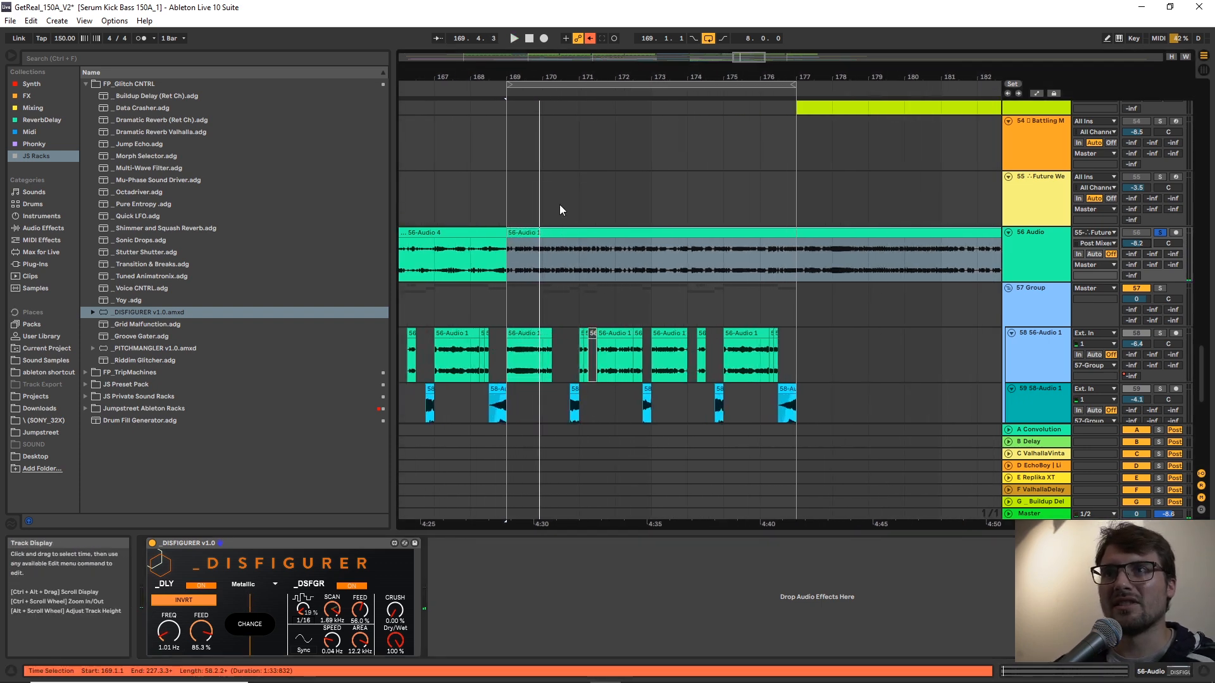
{"action": "left_click_drag", "start_coordinate": [521, 234], "coordinate": [807, 266]}
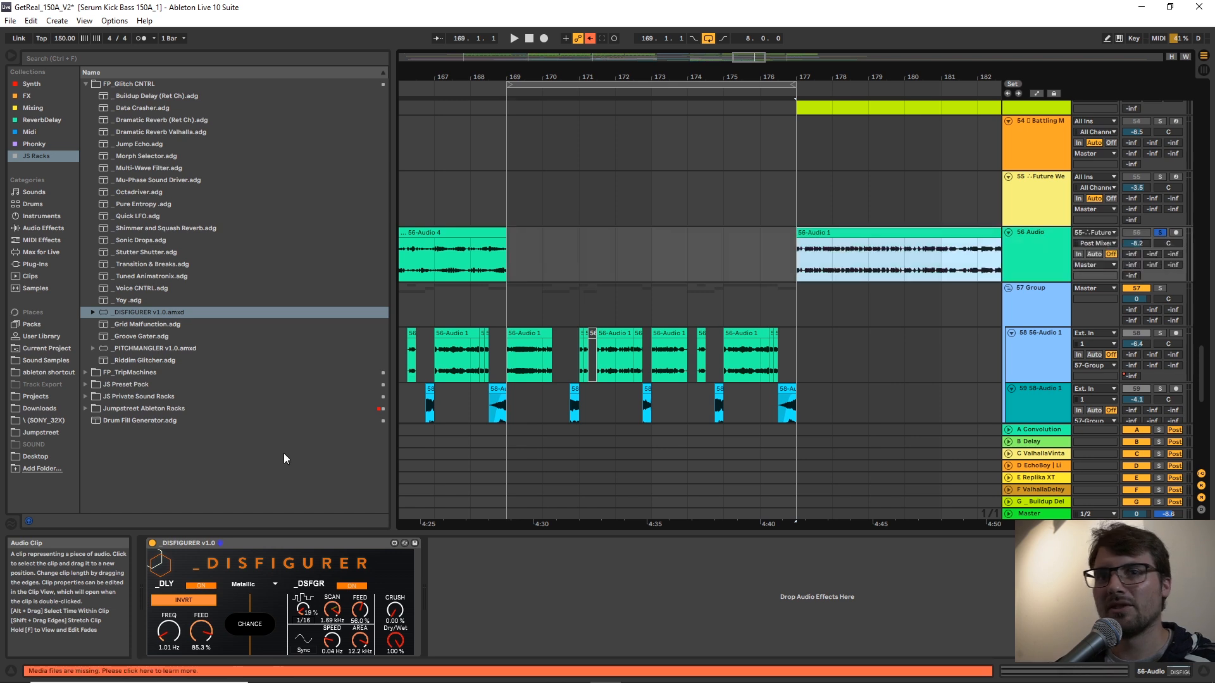
{"action": "left_click", "coordinate": [152, 543]}
{"action": "left_click", "coordinate": [811, 268]}
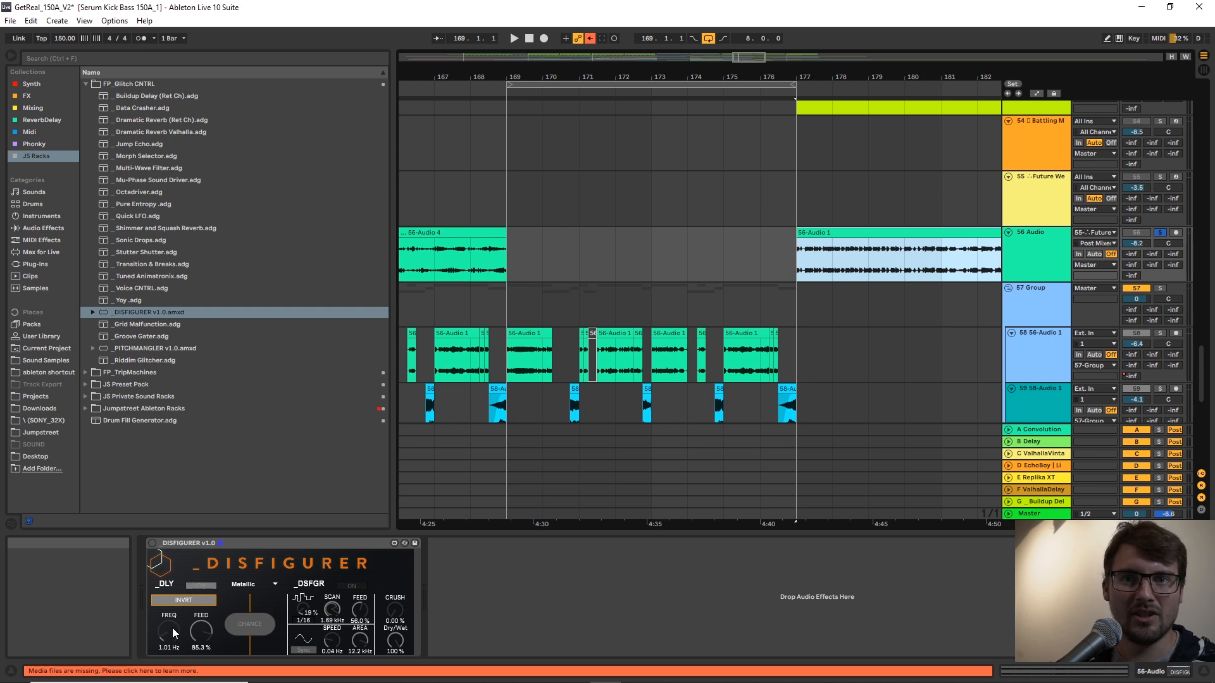
Set the fixed grid to 1/16 and select the first sixteenth of track 56's clip at bar 177.
{"action": "right_click", "coordinate": [794, 272]}
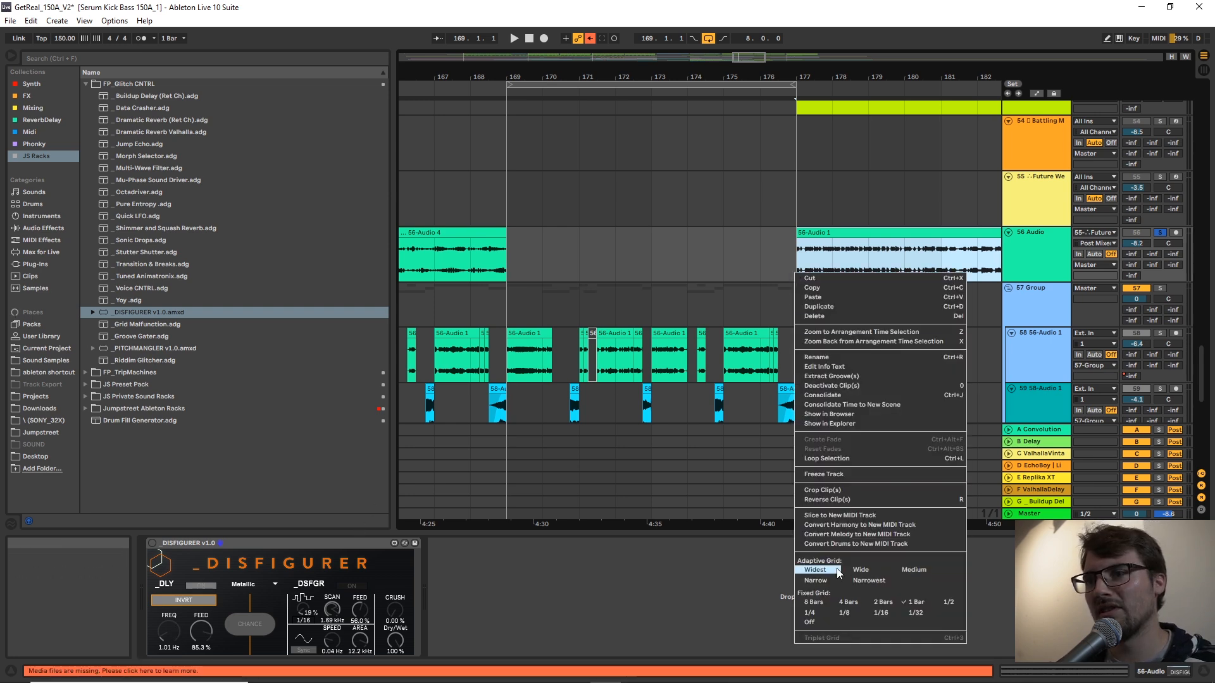
{"action": "left_click", "coordinate": [881, 613]}
{"action": "left_click_drag", "start_coordinate": [811, 75], "coordinate": [816, 190]}
{"action": "left_click", "coordinate": [737, 267]}
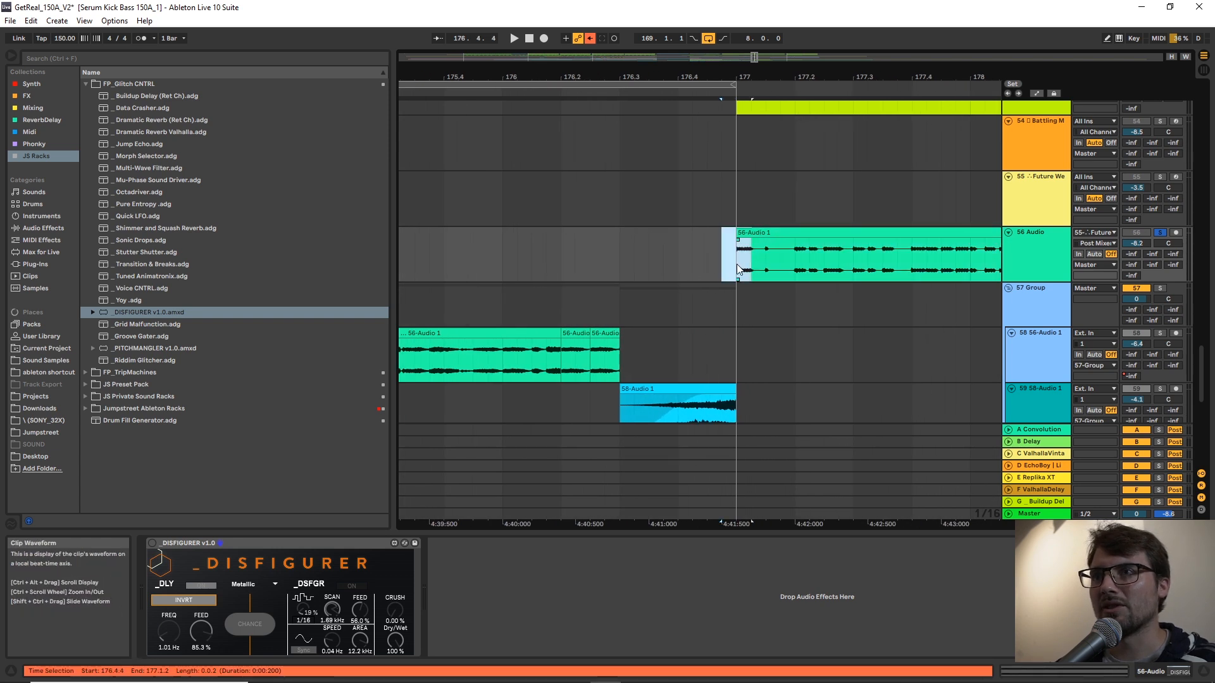
{"action": "key", "text": "space"}
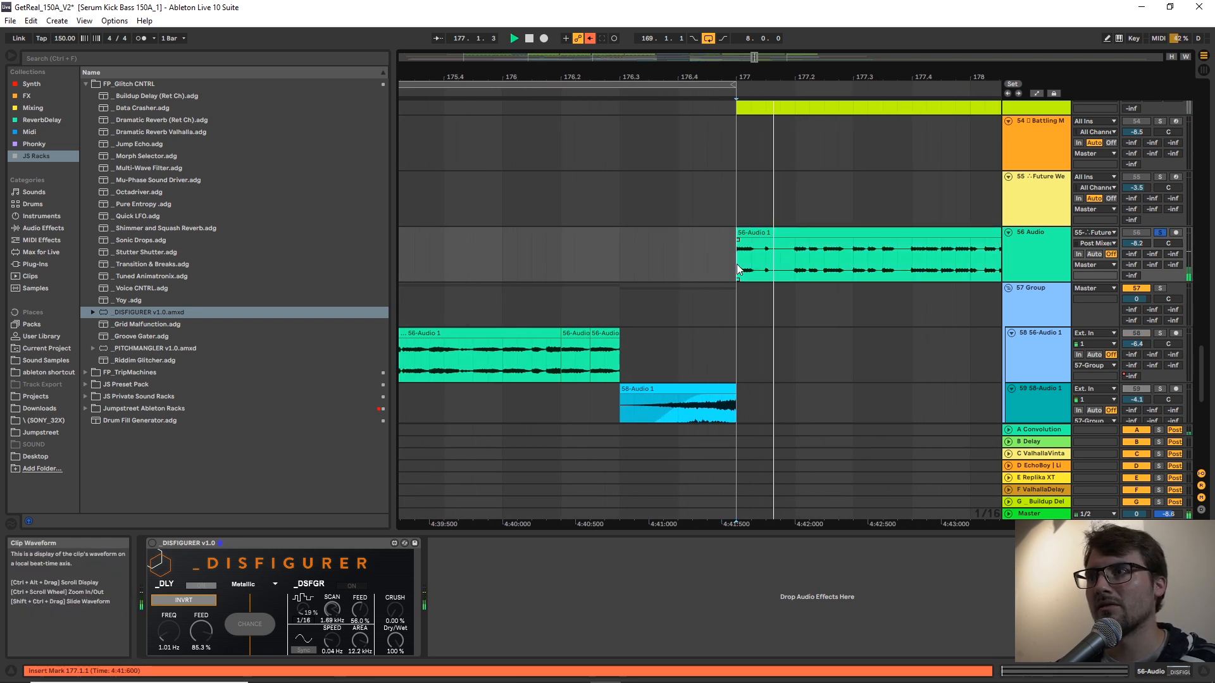
{"action": "left_click_drag", "start_coordinate": [737, 265], "coordinate": [751, 259]}
{"action": "left_click_drag", "start_coordinate": [704, 74], "coordinate": [905, 25]}
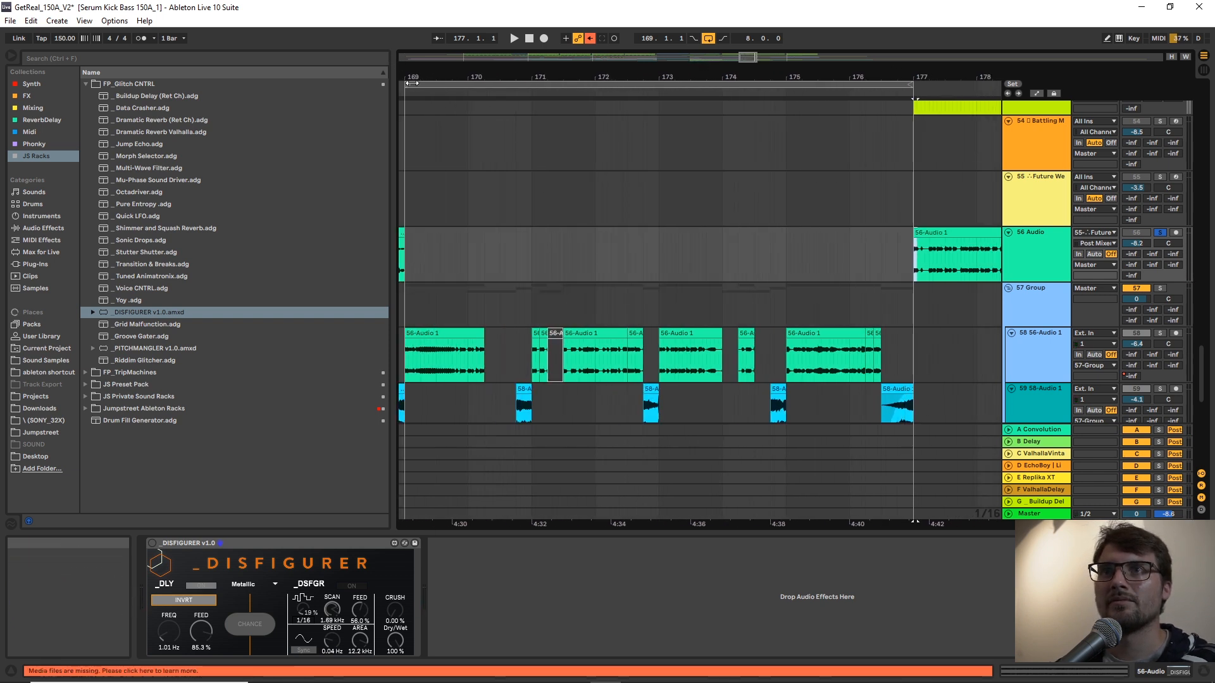
Paste the copied sixteenth-note slice at bar 169 on track 56 and duplicate it repeatedly up to bar 177.
{"action": "left_click_drag", "start_coordinate": [413, 76], "coordinate": [432, 111]}
{"action": "left_click", "coordinate": [424, 257]}
{"action": "key", "text": "ctrl+v"}
{"action": "left_click", "coordinate": [427, 233], "text": "shift"}
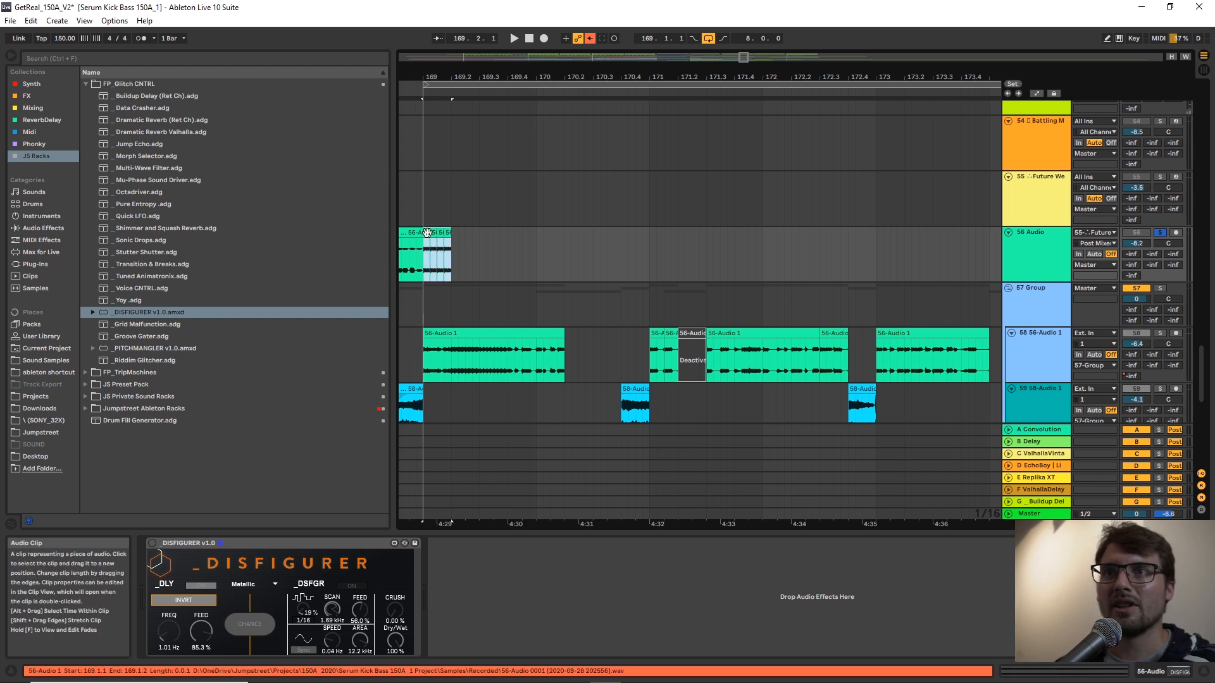
{"action": "key", "text": "ctrl+d"}
{"action": "key", "text": "ctrl+d"}
{"action": "key", "text": "ctrl+d"}
{"action": "left_click", "coordinate": [427, 233], "text": "shift"}
{"action": "key", "text": "ctrl+d"}
{"action": "key", "text": "ctrl+d"}
{"action": "key", "text": "ctrl+d"}
{"action": "key", "text": "ctrl+d"}
{"action": "key", "text": "ctrl+d"}
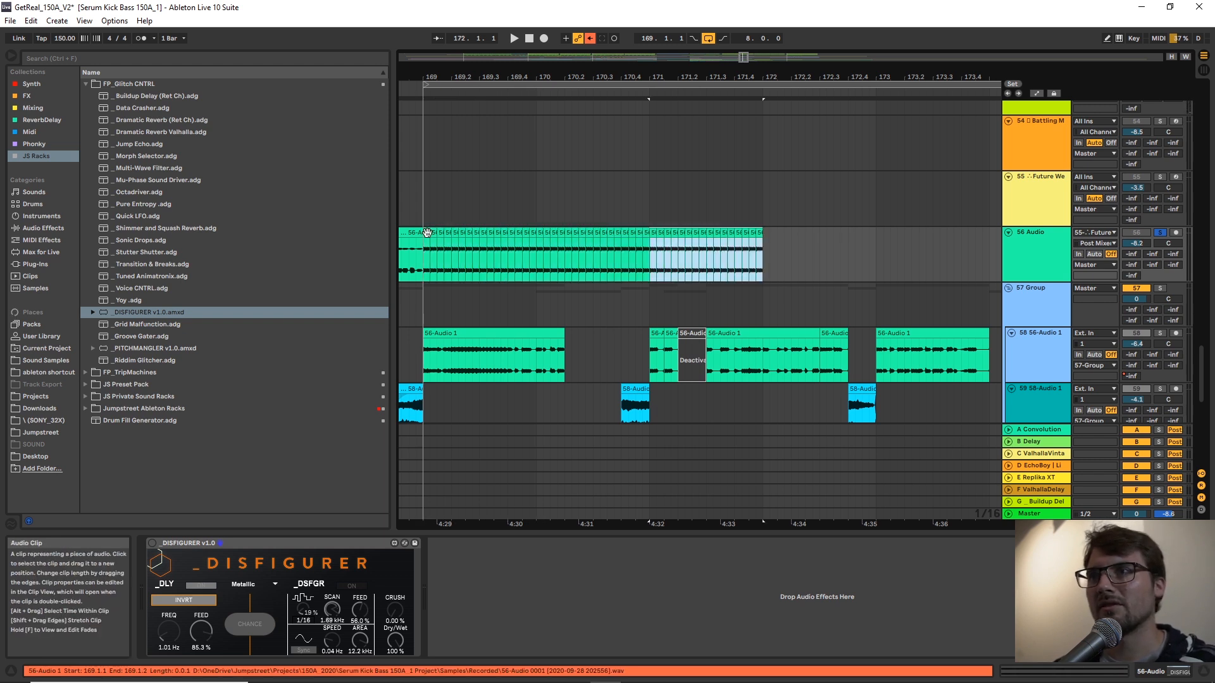
{"action": "key", "text": "ctrl+d"}
{"action": "key", "text": "ctrl+d"}
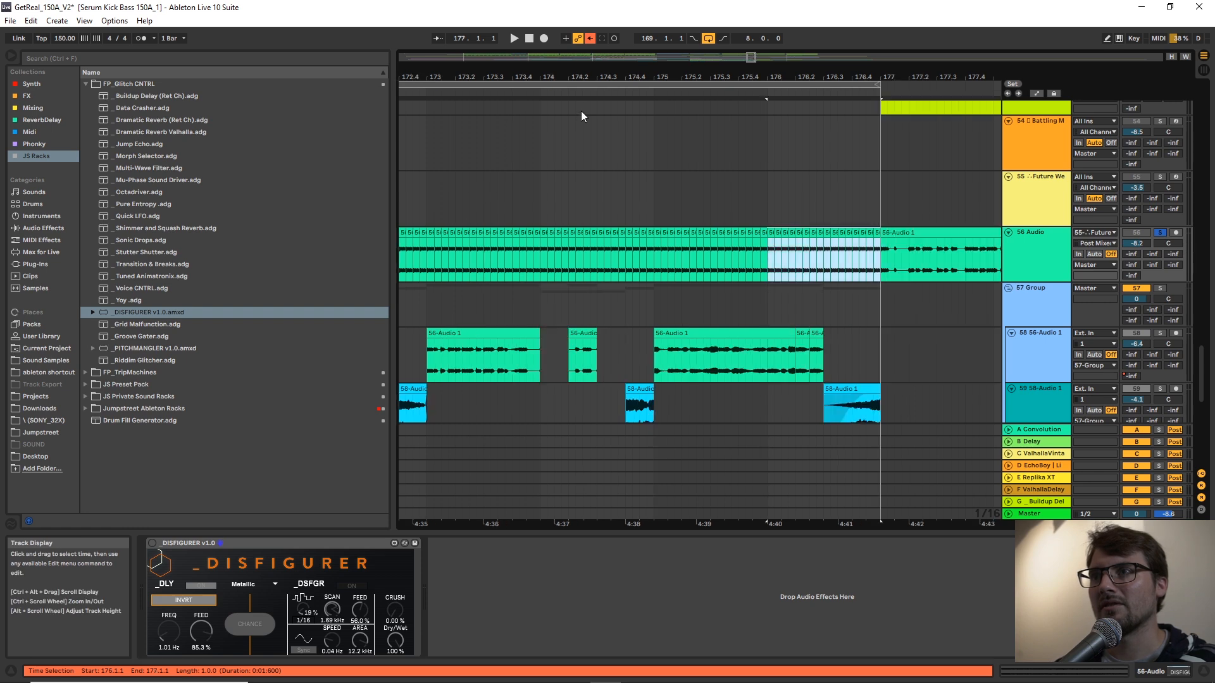
Audition the repeated sixteenth-note slices on track 56 from bar 169.
{"action": "left_click_drag", "start_coordinate": [597, 78], "coordinate": [855, 57]}
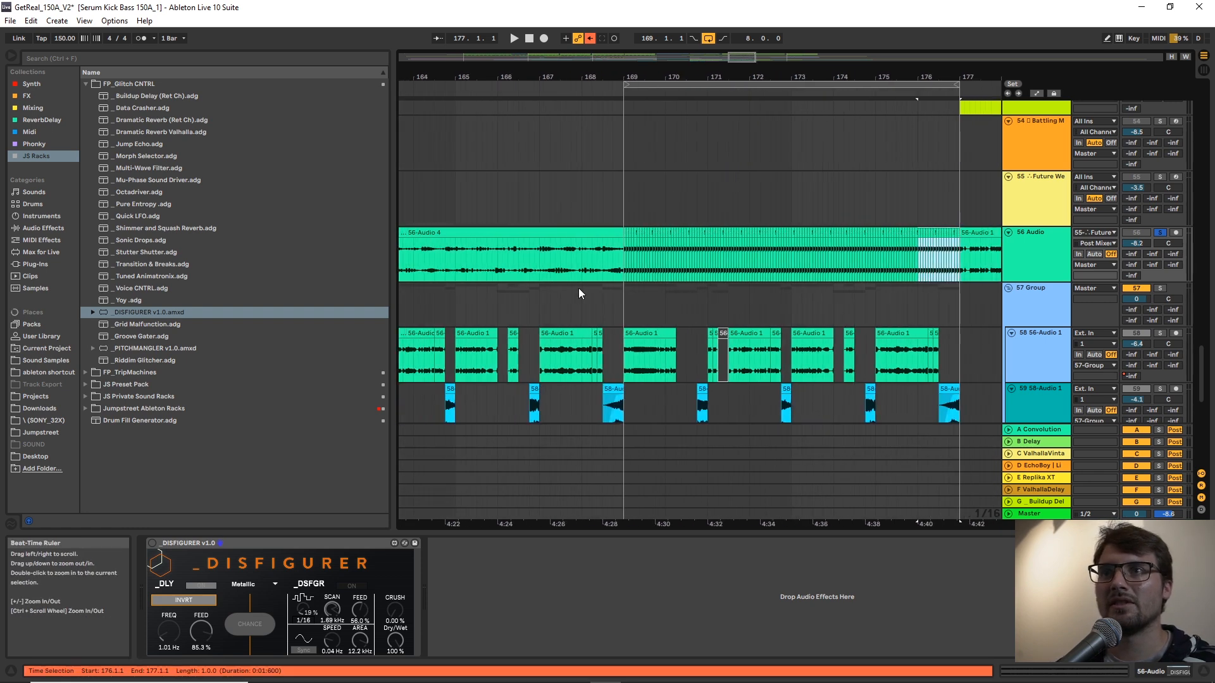
{"action": "left_click", "coordinate": [626, 233]}
{"action": "key", "text": "space"}
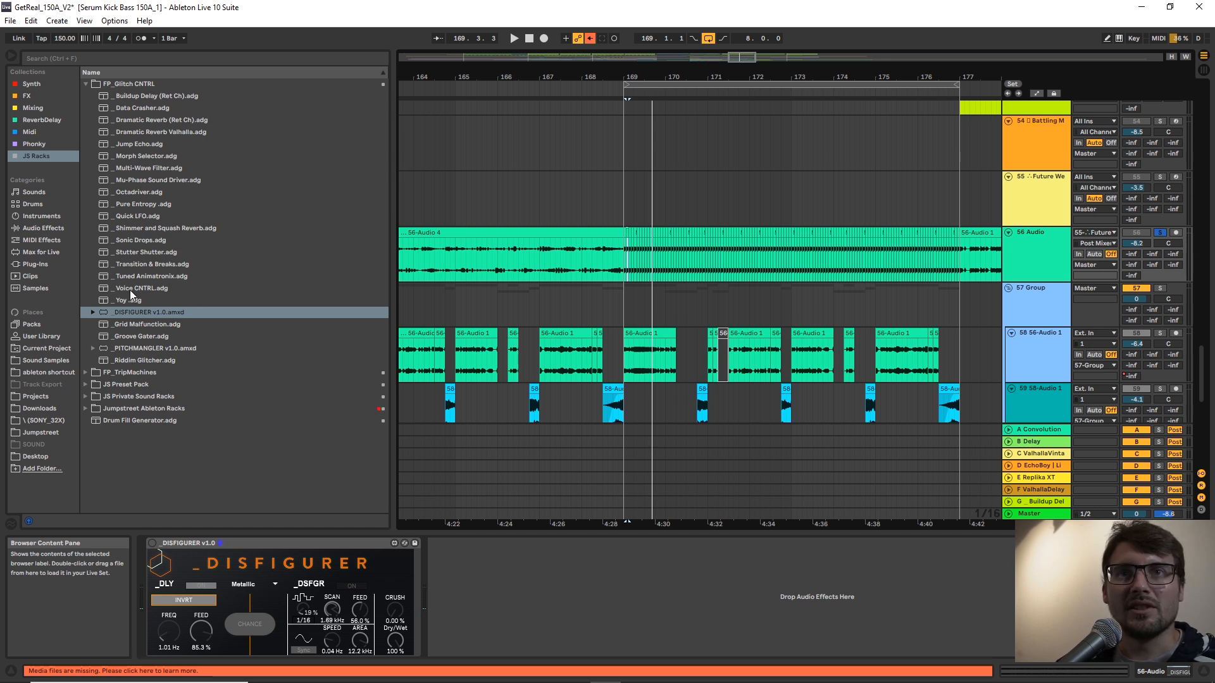
Add Groove Gater before DISFIGURER on track 56, setting Randomness to 100 %, Groove Type to -48 % and Stereo to 0.00°, and raise Add Groove.
{"action": "left_click", "coordinate": [134, 336]}
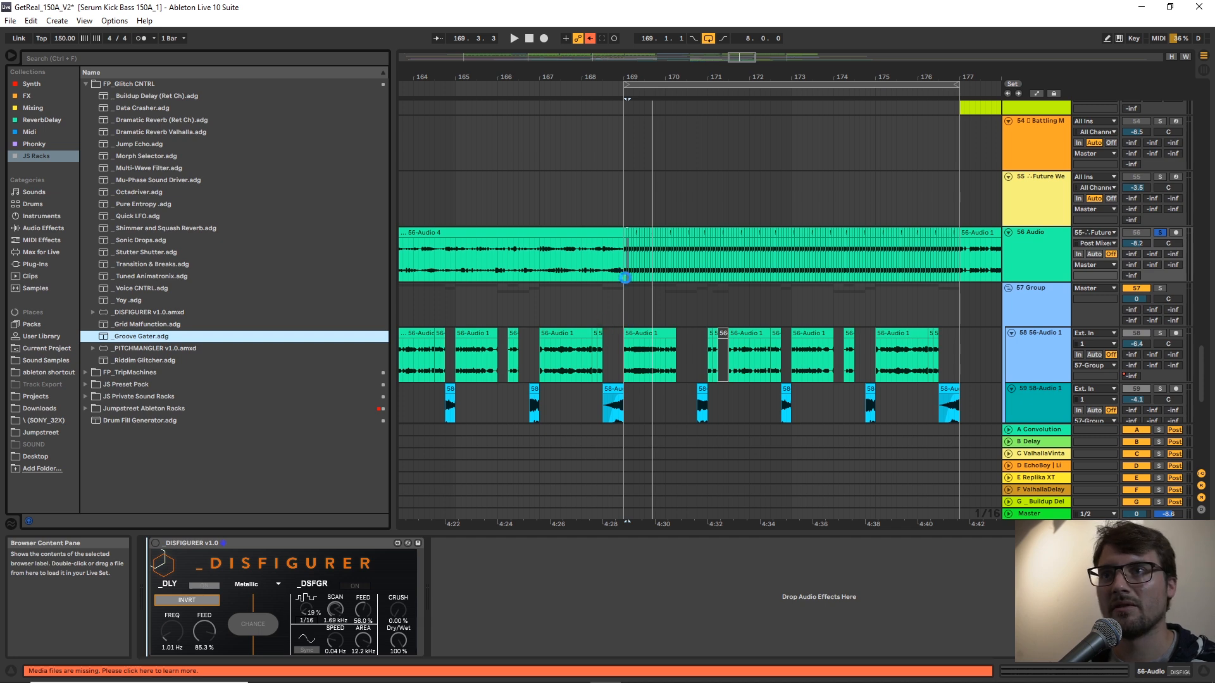
{"action": "left_click_drag", "start_coordinate": [625, 278], "coordinate": [625, 279]}
{"action": "key", "text": "space"}
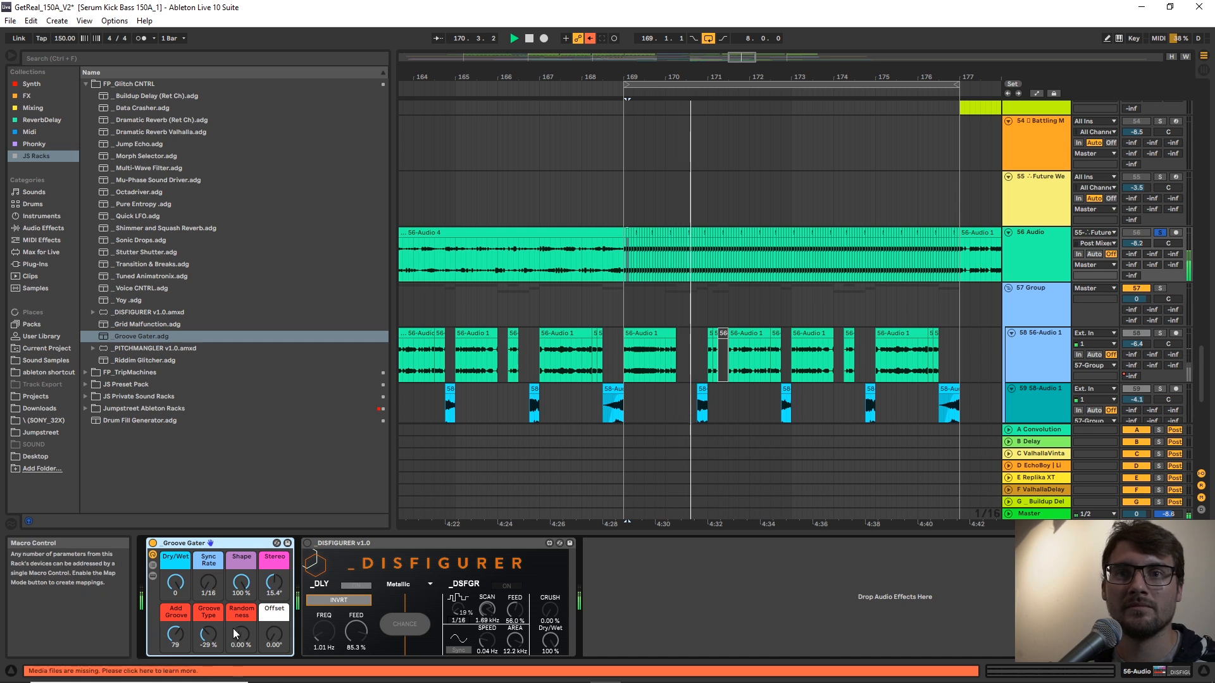
{"action": "left_click_drag", "start_coordinate": [241, 636], "coordinate": [241, 595]}
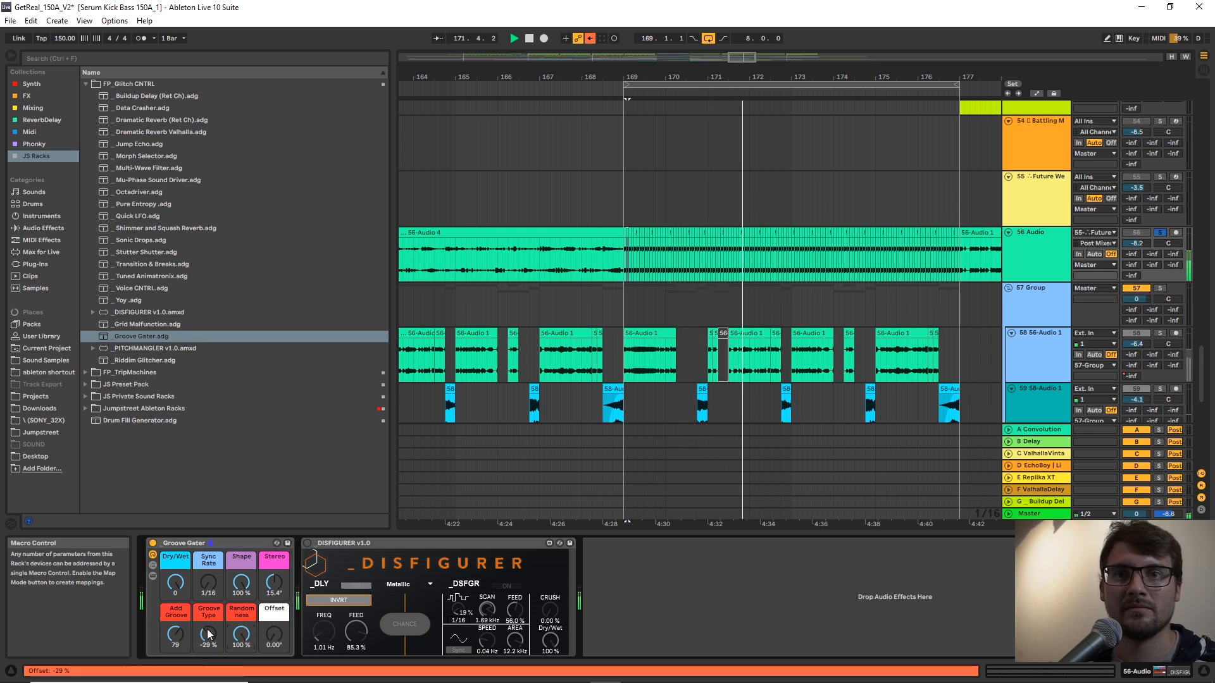
{"action": "left_click_drag", "start_coordinate": [208, 635], "coordinate": [208, 623]}
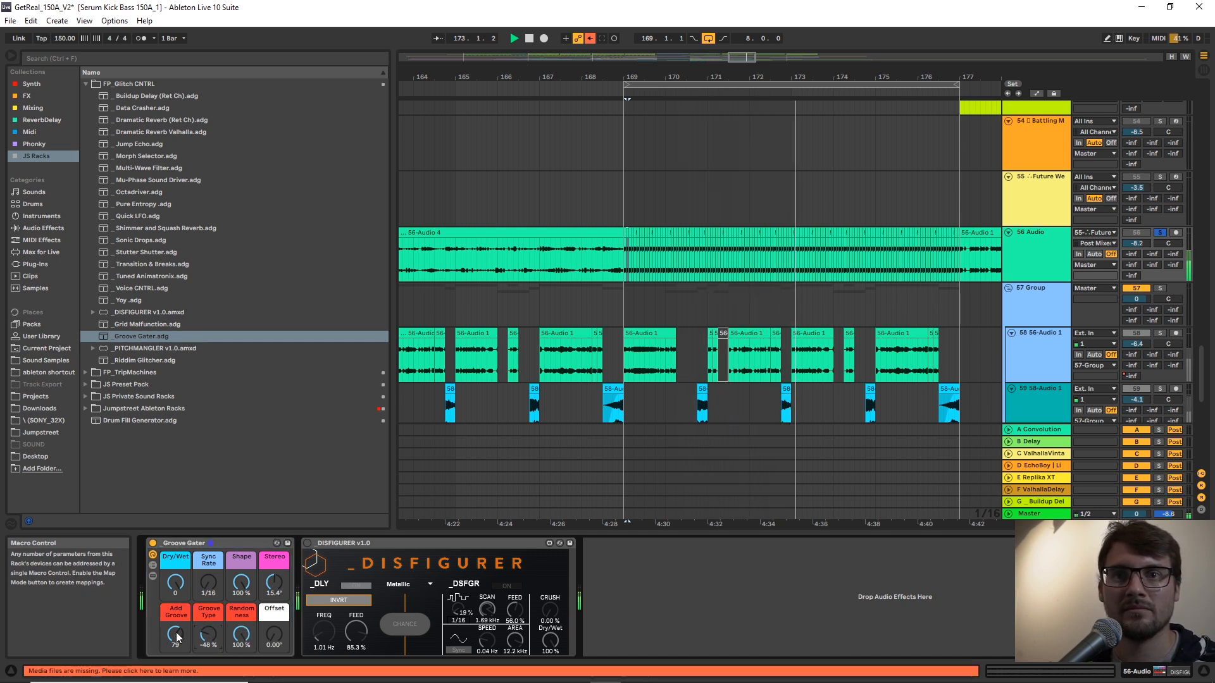
{"action": "left_click_drag", "start_coordinate": [275, 583], "coordinate": [274, 594]}
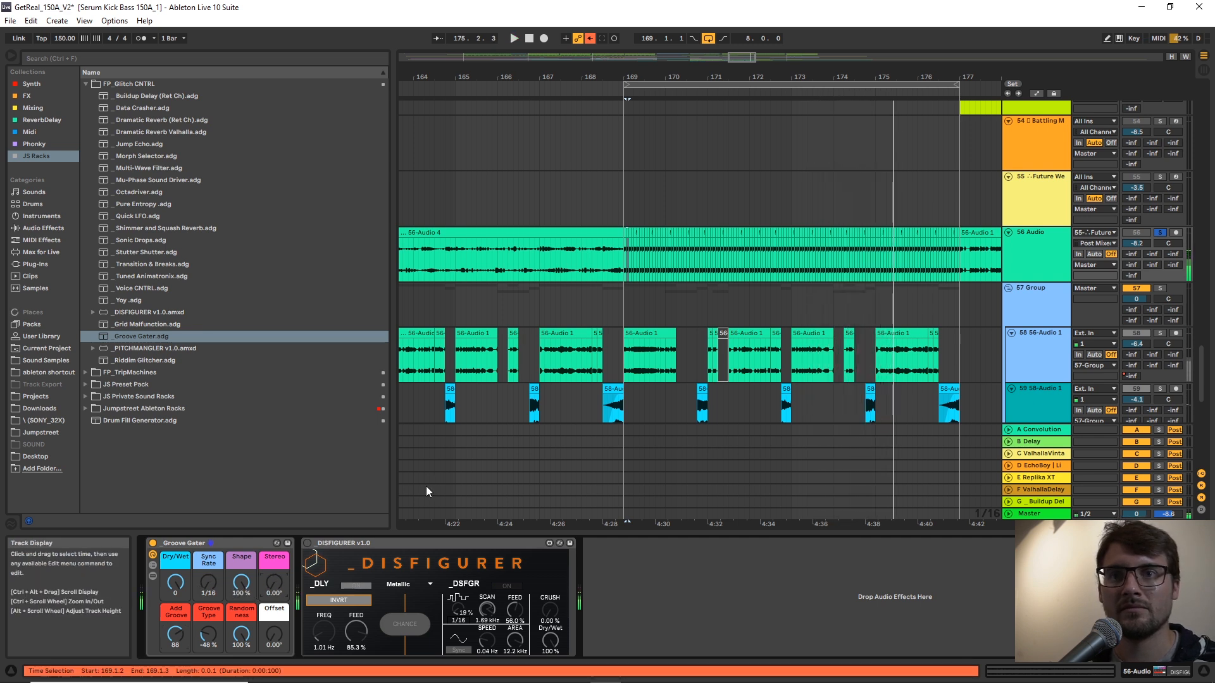
Insert an Auto Filter between Groove Gater and DISFIGURER on track 56.
{"action": "left_click", "coordinate": [35, 228]}
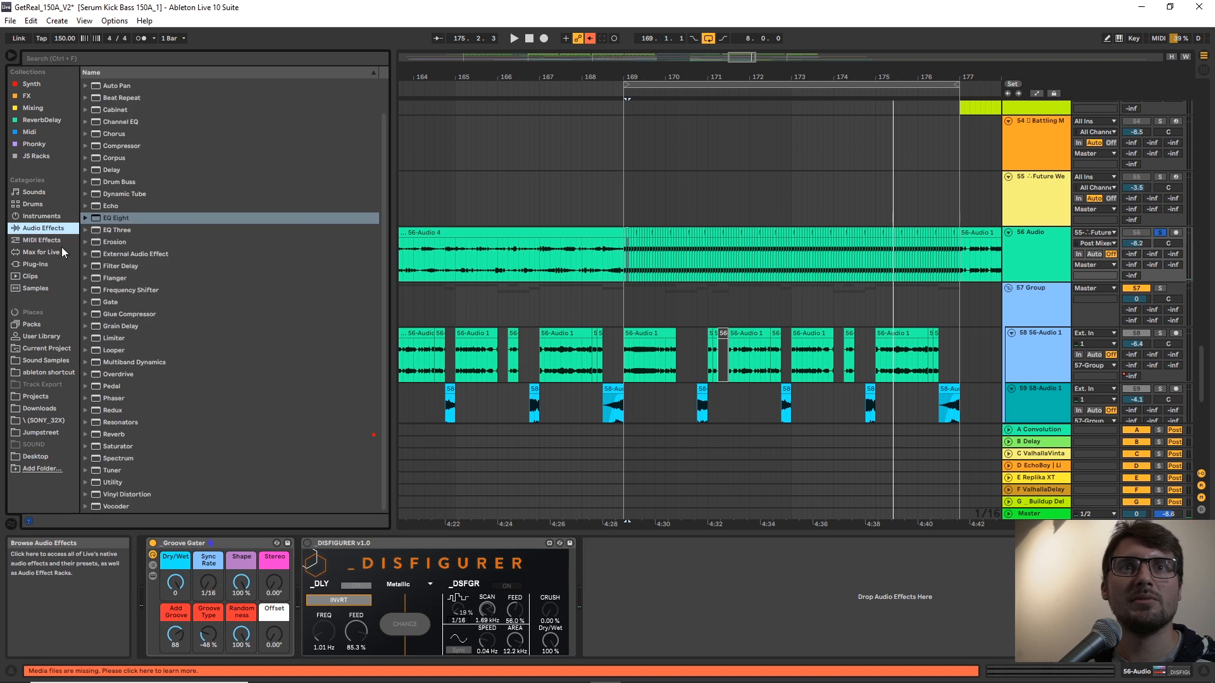
{"action": "scroll", "coordinate": [112, 192], "scroll_direction": "up", "scroll_amount": 2}
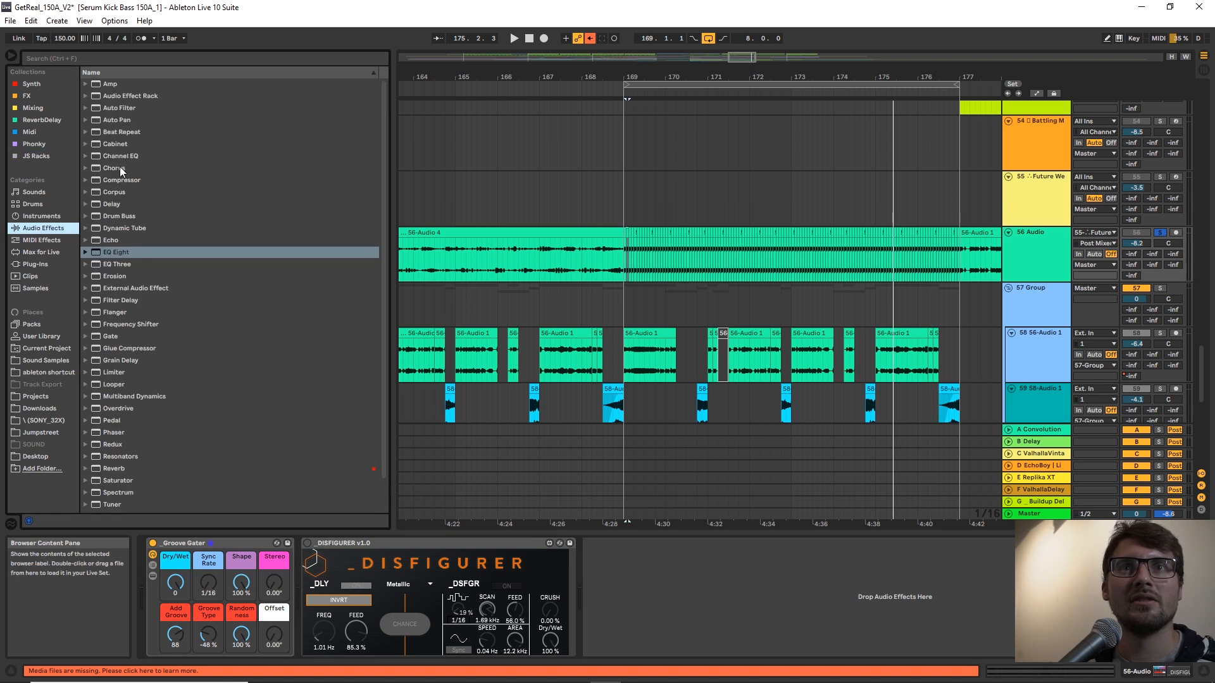
{"action": "left_click", "coordinate": [120, 109]}
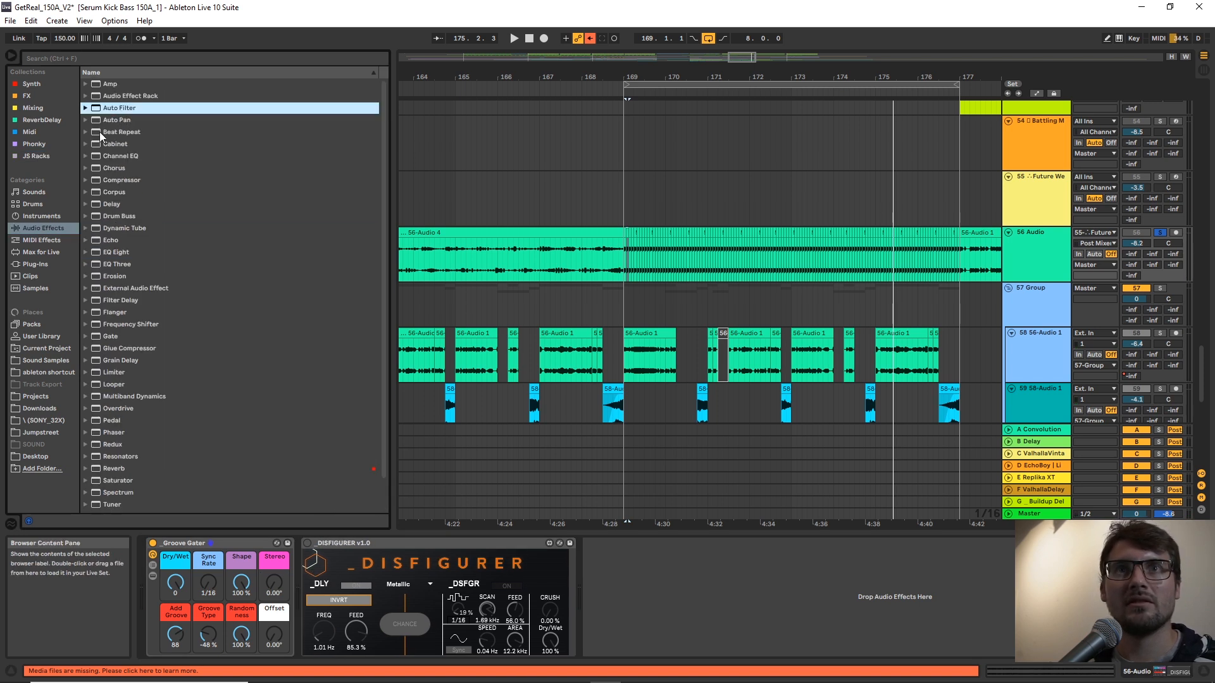
{"action": "mouse_move", "coordinate": [310, 543]}
{"action": "left_mouse_down"}
{"action": "mouse_move", "coordinate": [307, 582]}
{"action": "mouse_move", "coordinate": [325, 576]}
{"action": "left_mouse_up"}
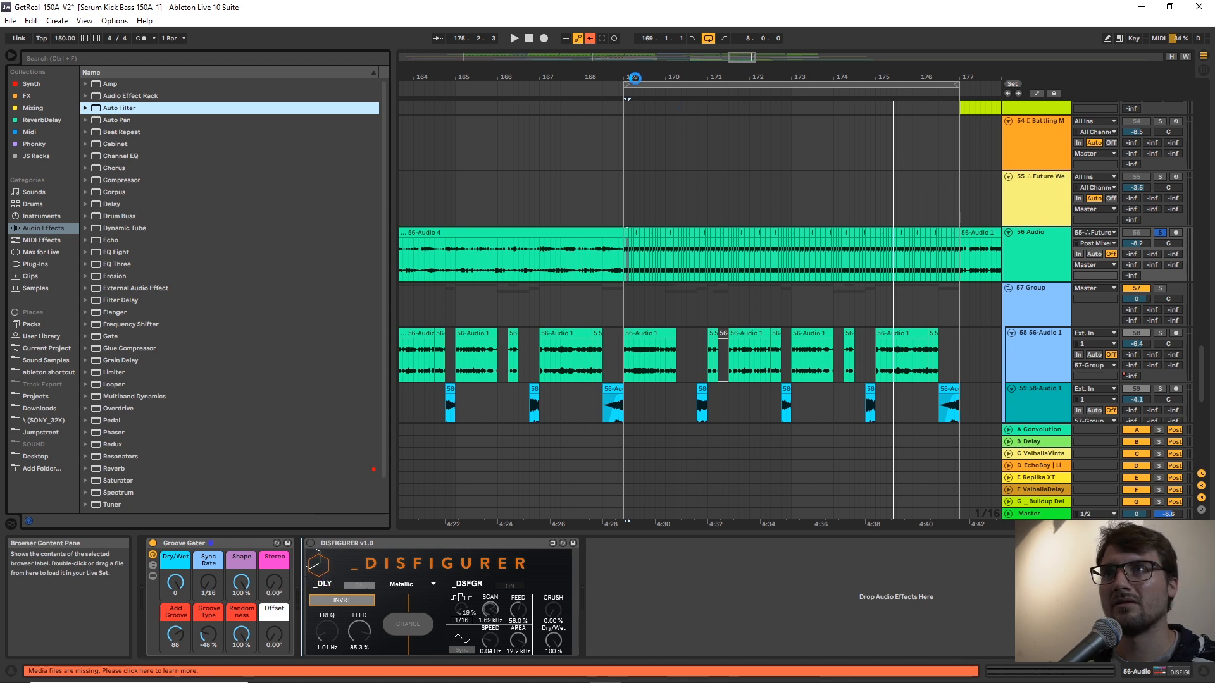
Apply a full-length fade-out to track 56's first slice at bar 169 and duplicate the faded slice over the adjacent ones.
{"action": "left_click_drag", "start_coordinate": [628, 76], "coordinate": [620, 84]}
{"action": "left_click", "coordinate": [566, 232]}
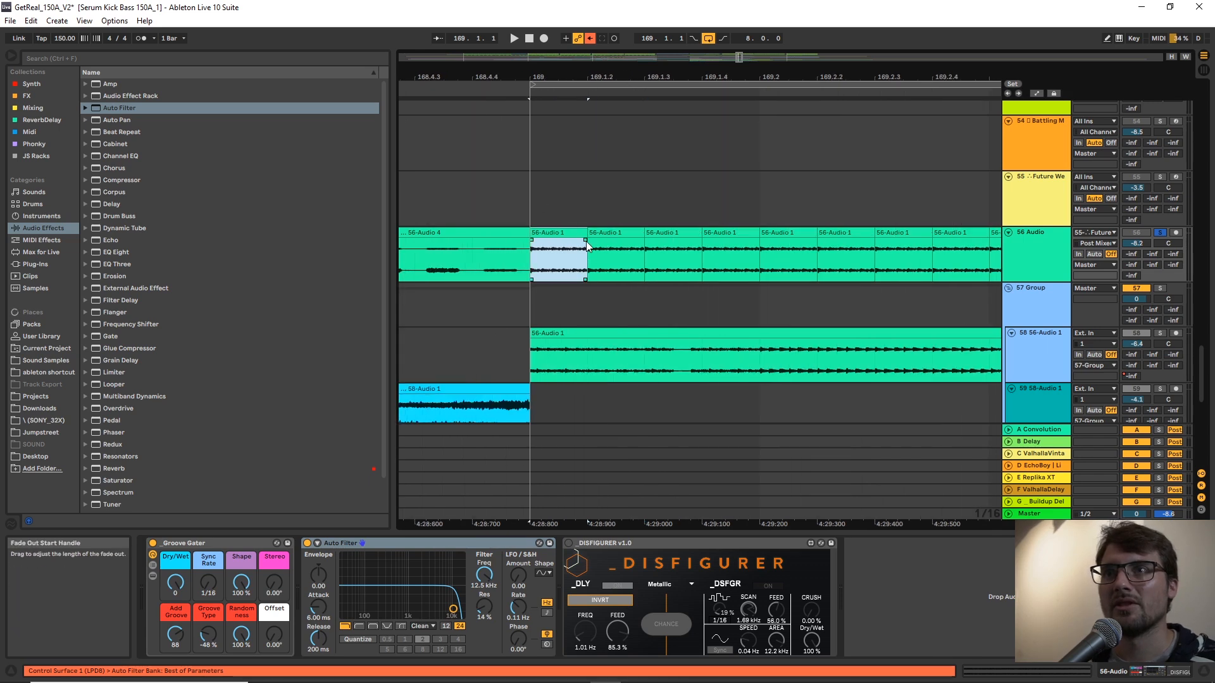
{"action": "key", "text": "ctrl+alt+f"}
{"action": "key", "text": "ctrl+d"}
{"action": "key", "text": "ctrl+d"}
{"action": "key", "text": "ctrl+d"}
{"action": "key", "text": "ctrl+d"}
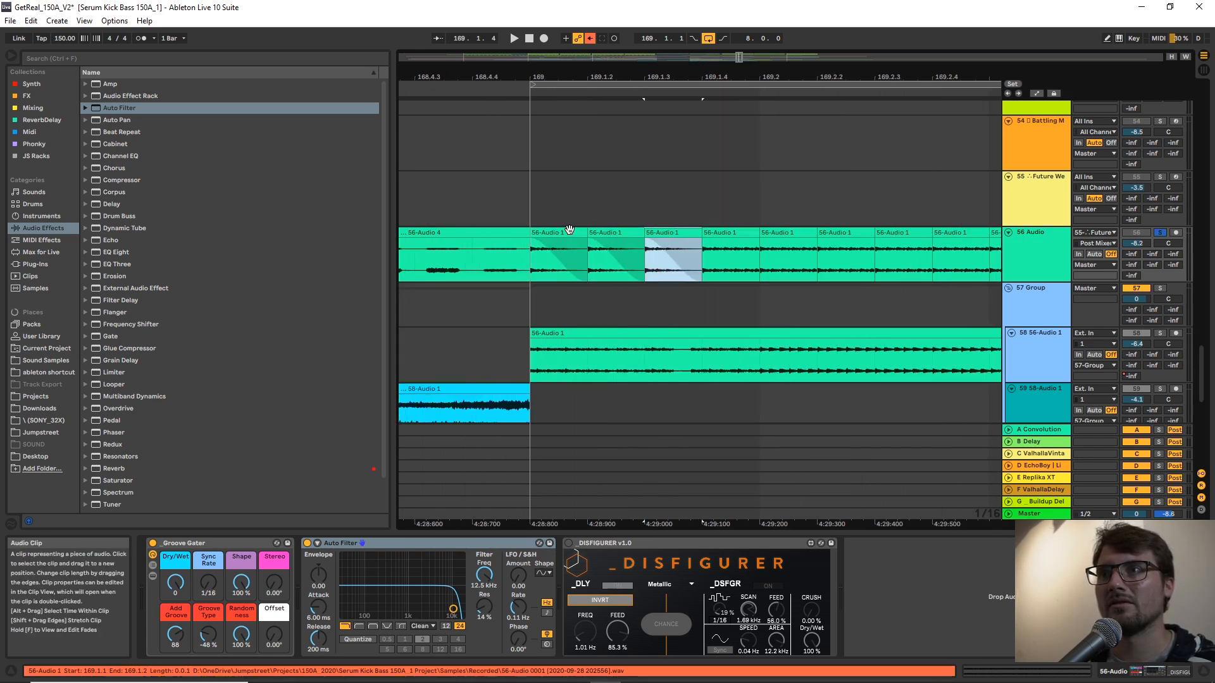
Duplicate the group of faded slices repeatedly along track 56 from bar 169 to position 177.4.
{"action": "left_click", "coordinate": [570, 230], "text": "shift"}
{"action": "key", "text": "ctrl+d"}
{"action": "key", "text": "ctrl+d"}
{"action": "key", "text": "ctrl+d"}
{"action": "key", "text": "ctrl+d"}
{"action": "key", "text": "ctrl+d"}
{"action": "key", "text": "ctrl+d"}
{"action": "key", "text": "ctrl+d"}
{"action": "key", "text": "ctrl+d"}
{"action": "key", "text": "ctrl+d"}
{"action": "key", "text": "ctrl+d"}
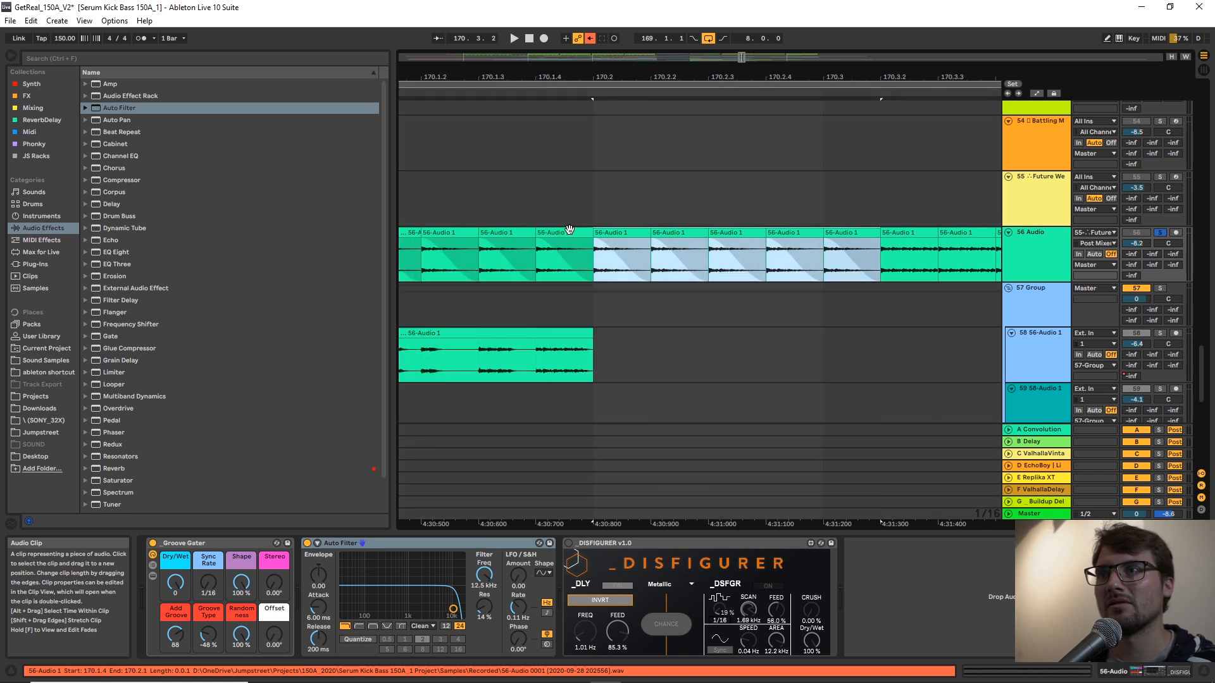
{"action": "key", "text": "ctrl+d"}
{"action": "key", "text": "ctrl+d"}
{"action": "key", "text": "ctrl+d"}
{"action": "key", "text": "ctrl+d"}
{"action": "key", "text": "ctrl+d"}
{"action": "key", "text": "ctrl+d"}
{"action": "key", "text": "ctrl+d"}
{"action": "key", "text": "ctrl+d"}
{"action": "key", "text": "ctrl+d"}
{"action": "key", "text": "ctrl+d"}
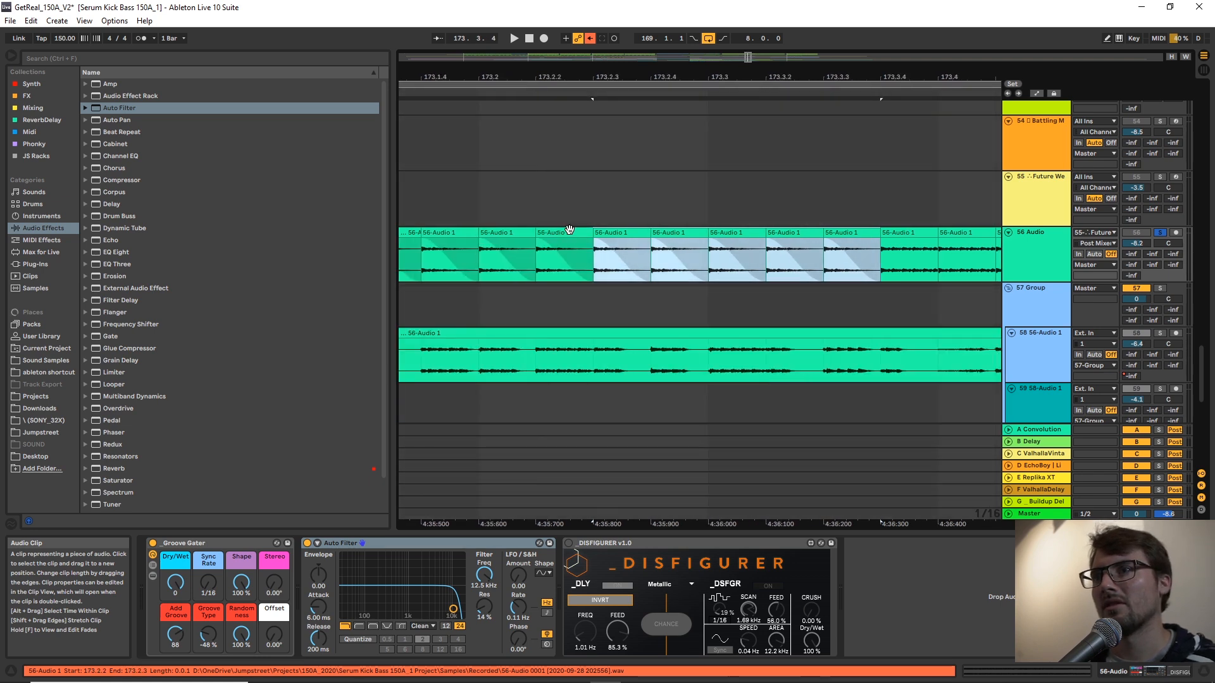
{"action": "key", "text": "ctrl+d"}
{"action": "key", "text": "ctrl+d"}
{"action": "key", "text": "ctrl+d"}
{"action": "key", "text": "ctrl+d"}
{"action": "key", "text": "ctrl+d"}
{"action": "key", "text": "ctrl+d"}
{"action": "key", "text": "ctrl+d"}
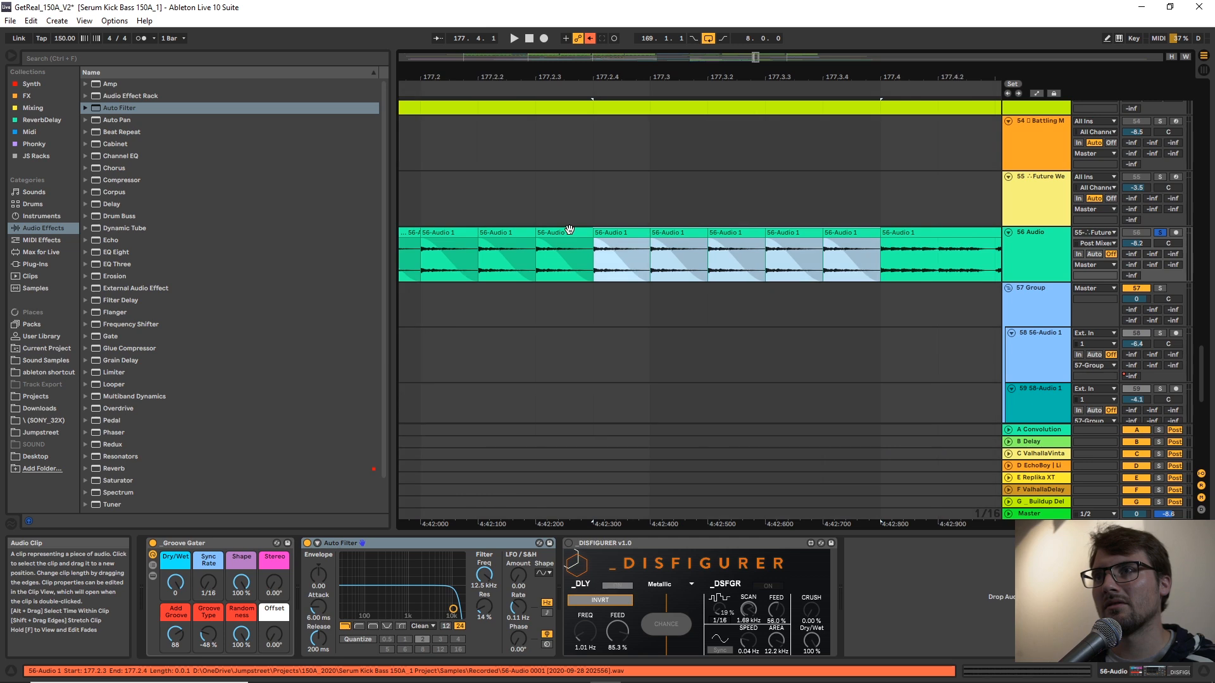
Audition the faded, gated slices on track 56 from bar 174.
{"action": "scroll", "coordinate": [569, 229], "scroll_direction": "down", "scroll_amount": 8}
{"action": "scroll", "coordinate": [570, 230], "scroll_direction": "down", "scroll_amount": 1}
{"action": "left_click", "coordinate": [464, 172]}
{"action": "key", "text": "space"}
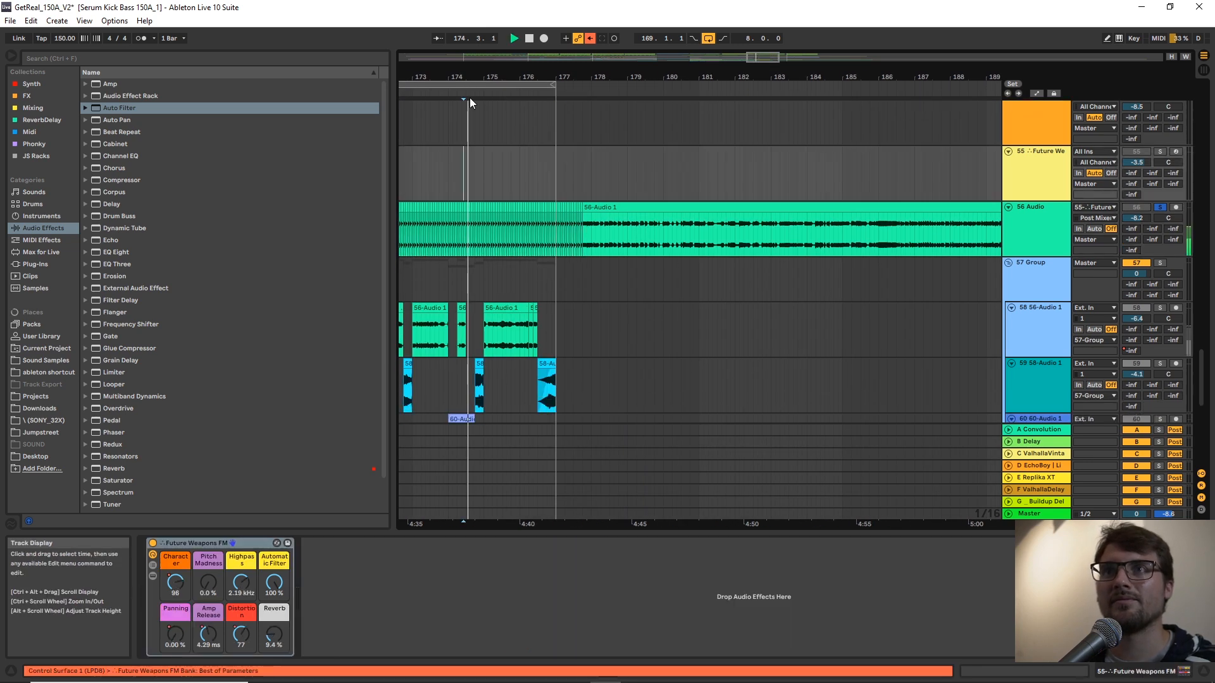
Set track 56's Auto Filter to high-pass at 658 Hz with 52% resonance, LFO amount 30 and LFO rate 0.61 Hz.
{"action": "left_click_drag", "start_coordinate": [480, 71], "coordinate": [1057, 164]}
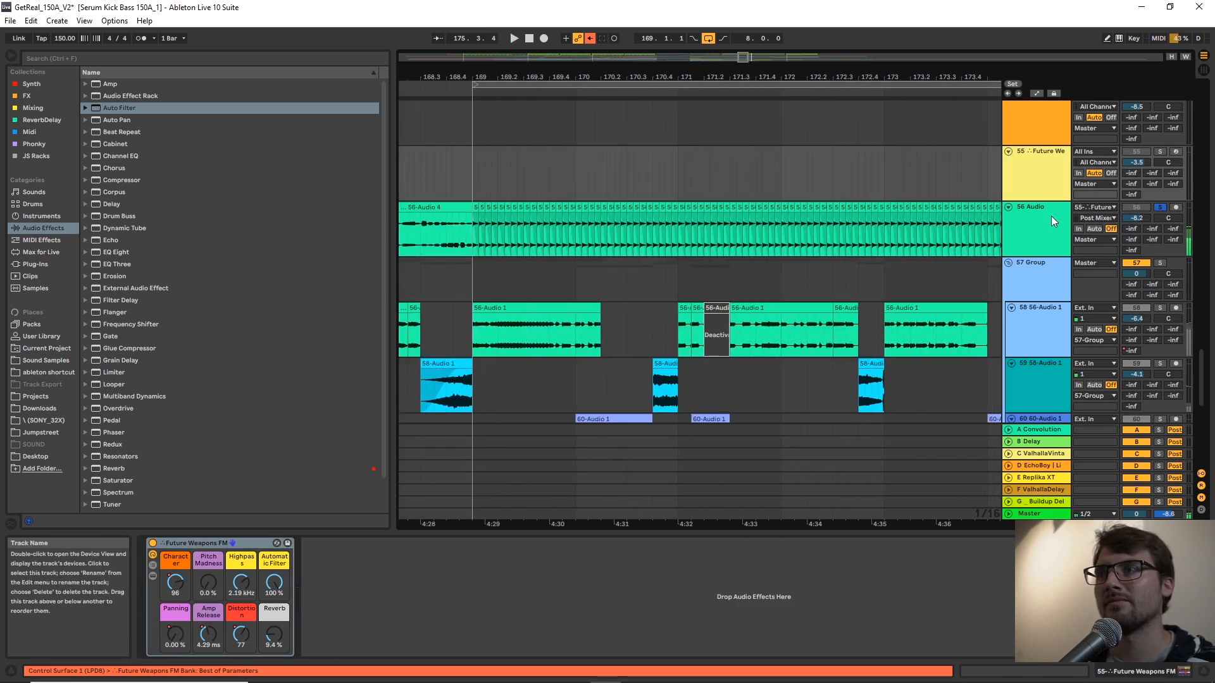
{"action": "left_click", "coordinate": [1054, 210]}
{"action": "key", "text": "space"}
{"action": "key", "text": "space"}
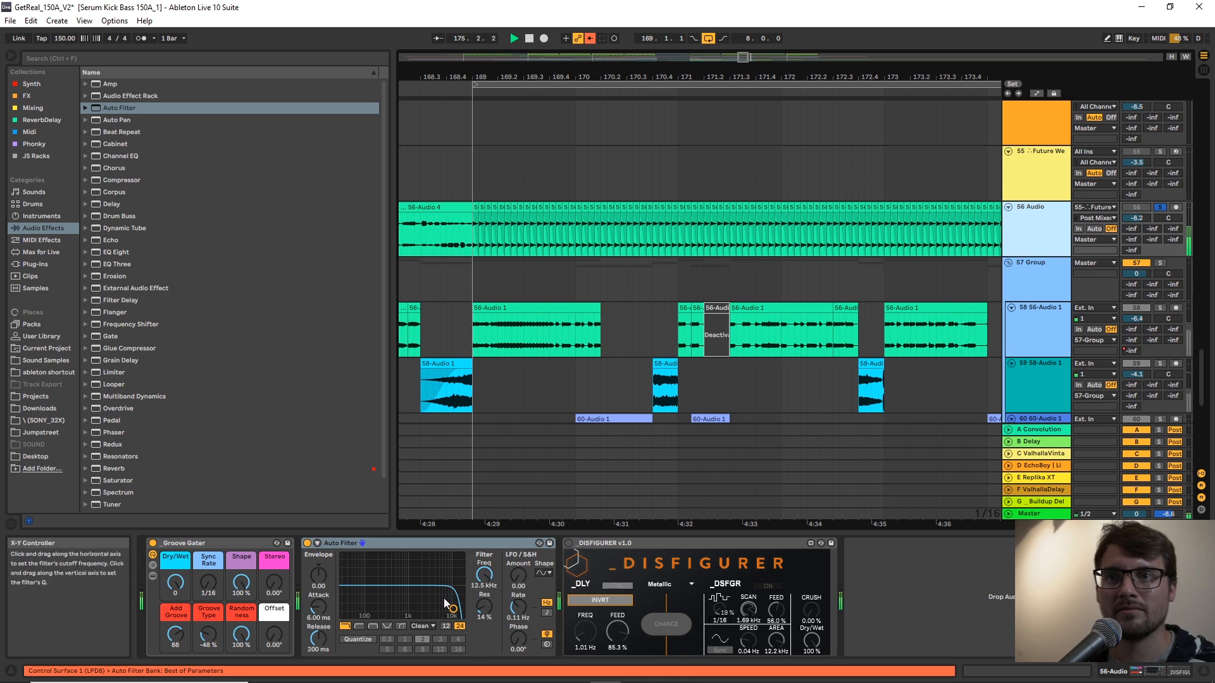
{"action": "left_click", "coordinate": [359, 626]}
{"action": "mouse_move", "coordinate": [394, 602]}
{"action": "left_mouse_down"}
{"action": "mouse_move", "coordinate": [373, 593]}
{"action": "mouse_move", "coordinate": [400, 590]}
{"action": "left_mouse_up"}
{"action": "left_click_drag", "start_coordinate": [519, 576], "coordinate": [518, 557]}
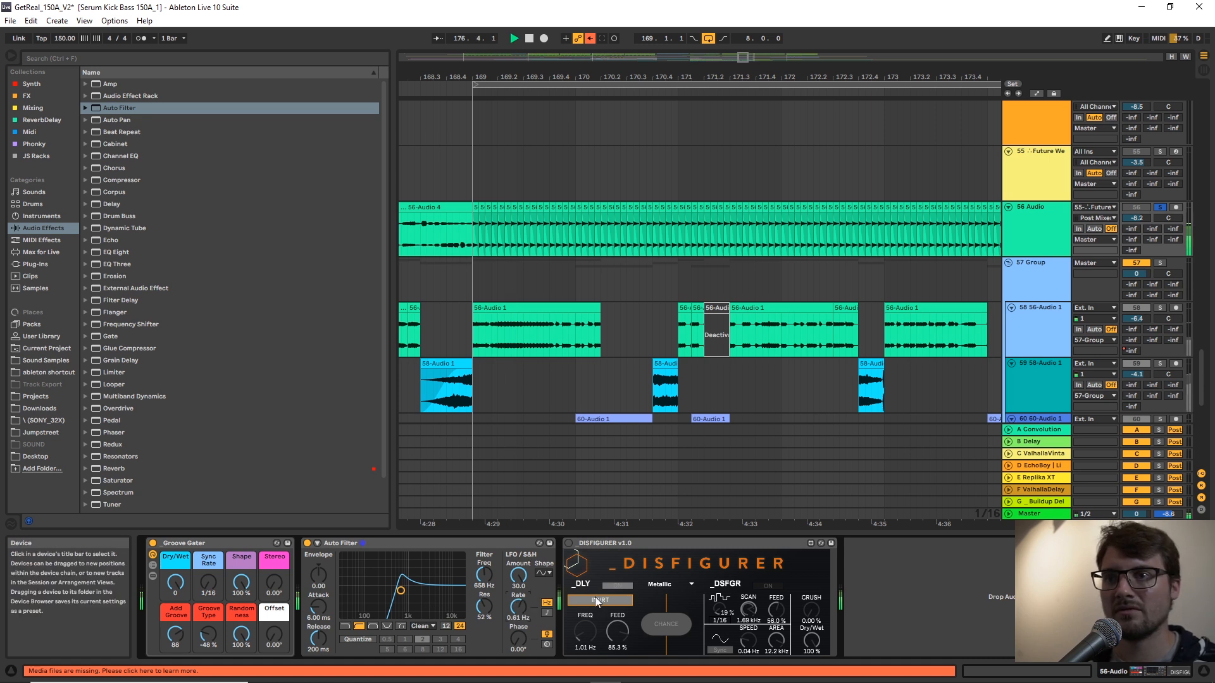
Activate DISFIGURER on track 56, turn off its DSFGR section and set CRUSH to 68.5%.
{"action": "left_click", "coordinate": [569, 544]}
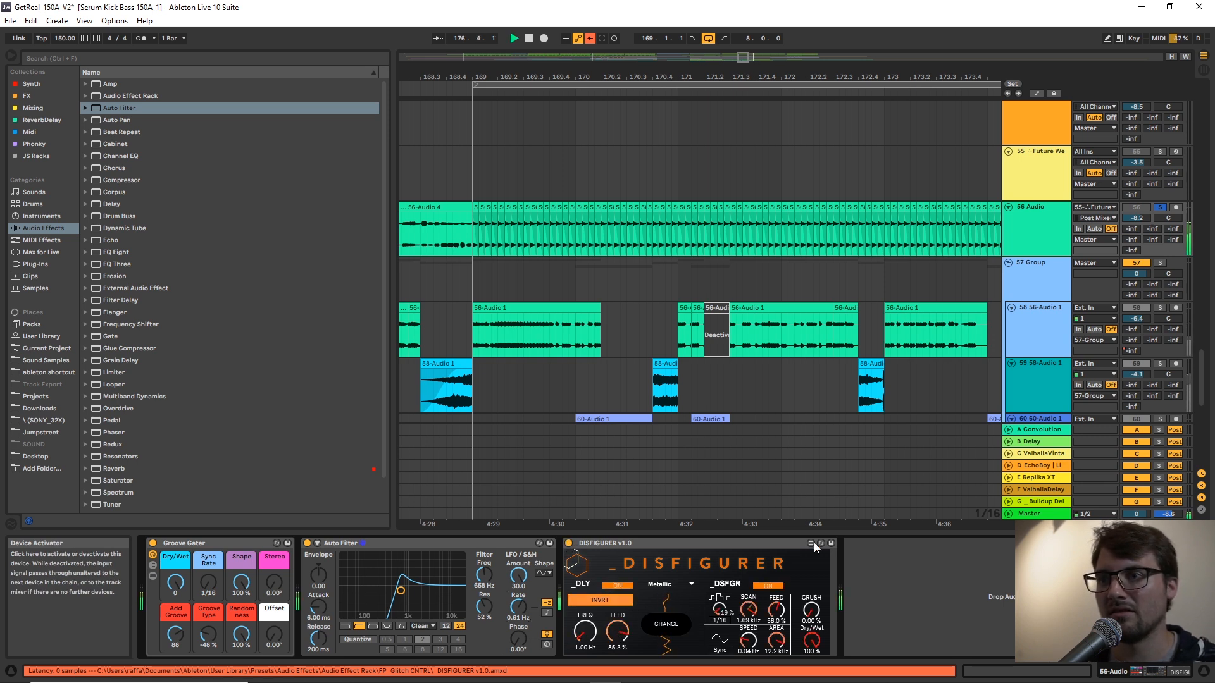
{"action": "left_click", "coordinate": [772, 586]}
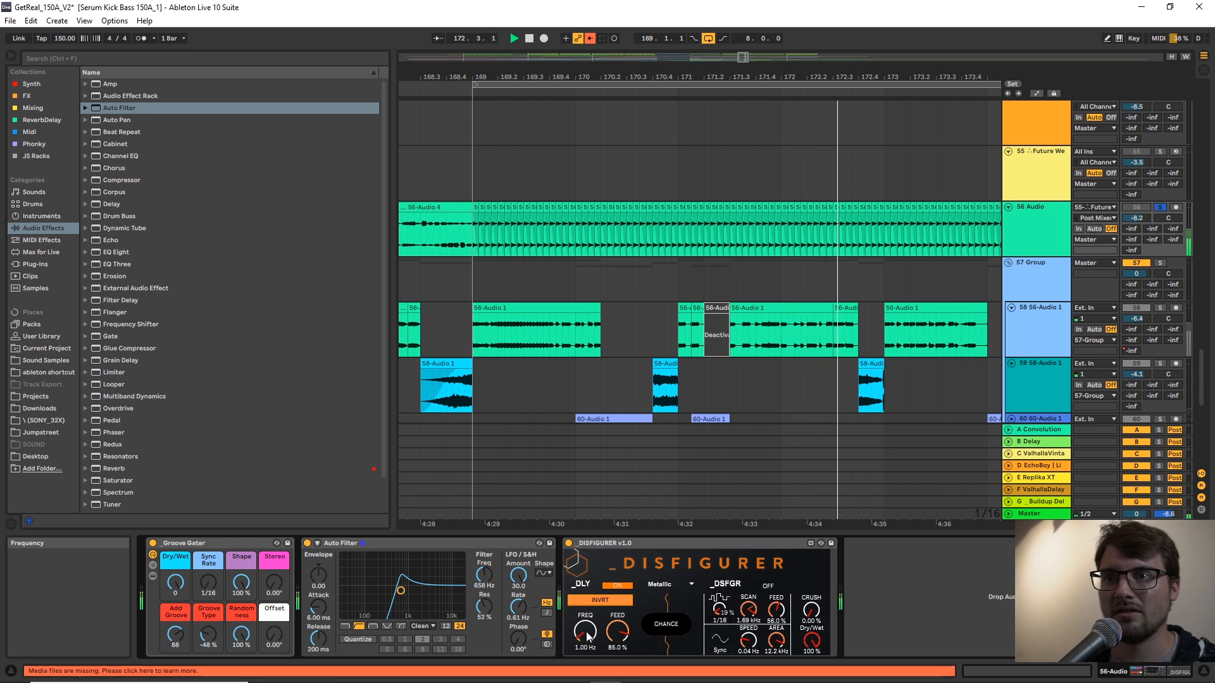
{"action": "left_click_drag", "start_coordinate": [811, 610], "coordinate": [812, 577]}
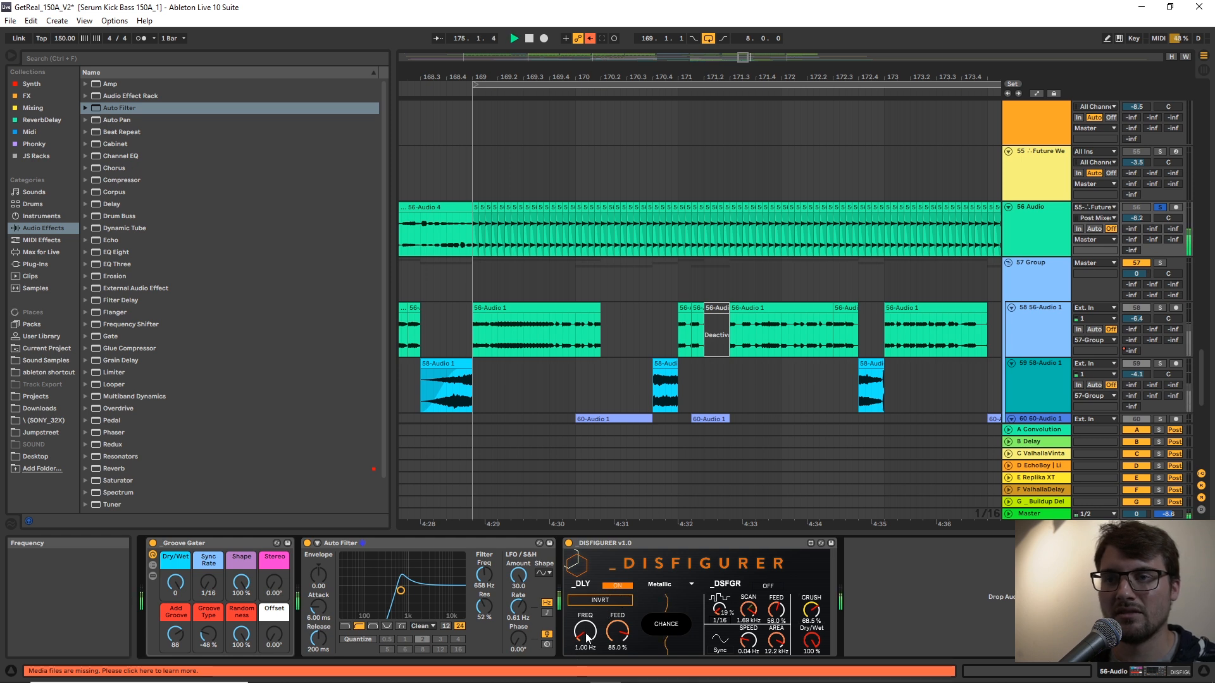
Add the LFO Random preset after DISFIGURER and map it to DISFIGURER's delay FREQ.
{"action": "left_click", "coordinate": [29, 132]}
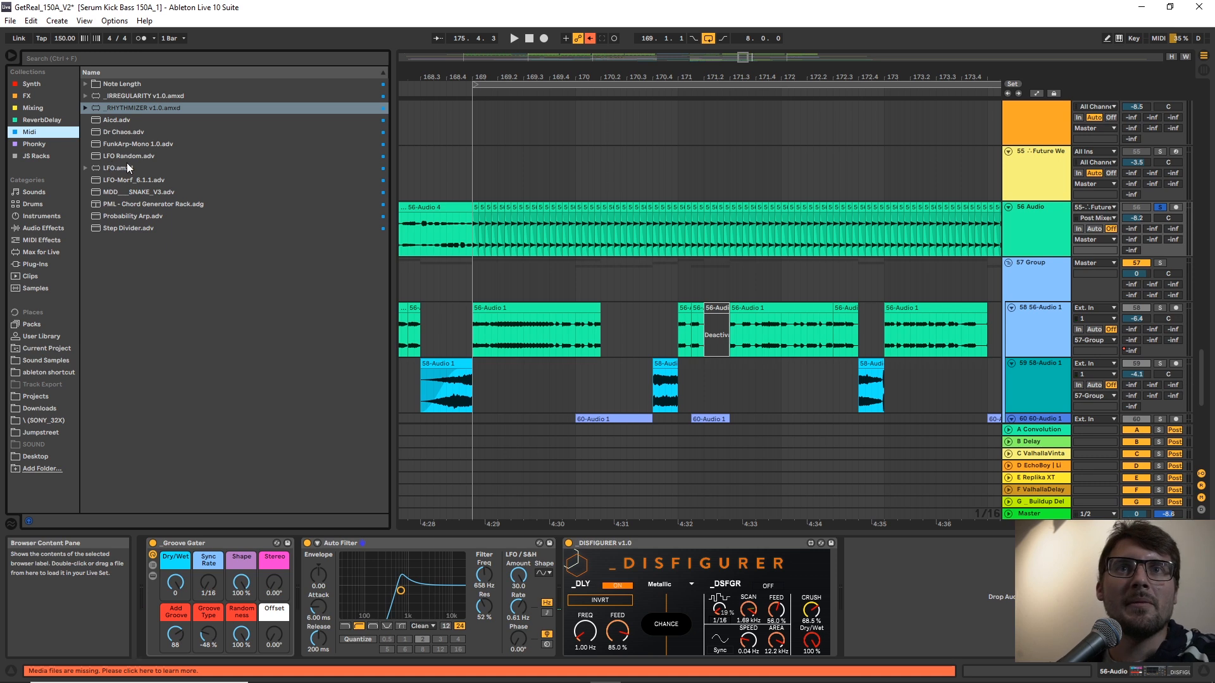
{"action": "left_click", "coordinate": [120, 157]}
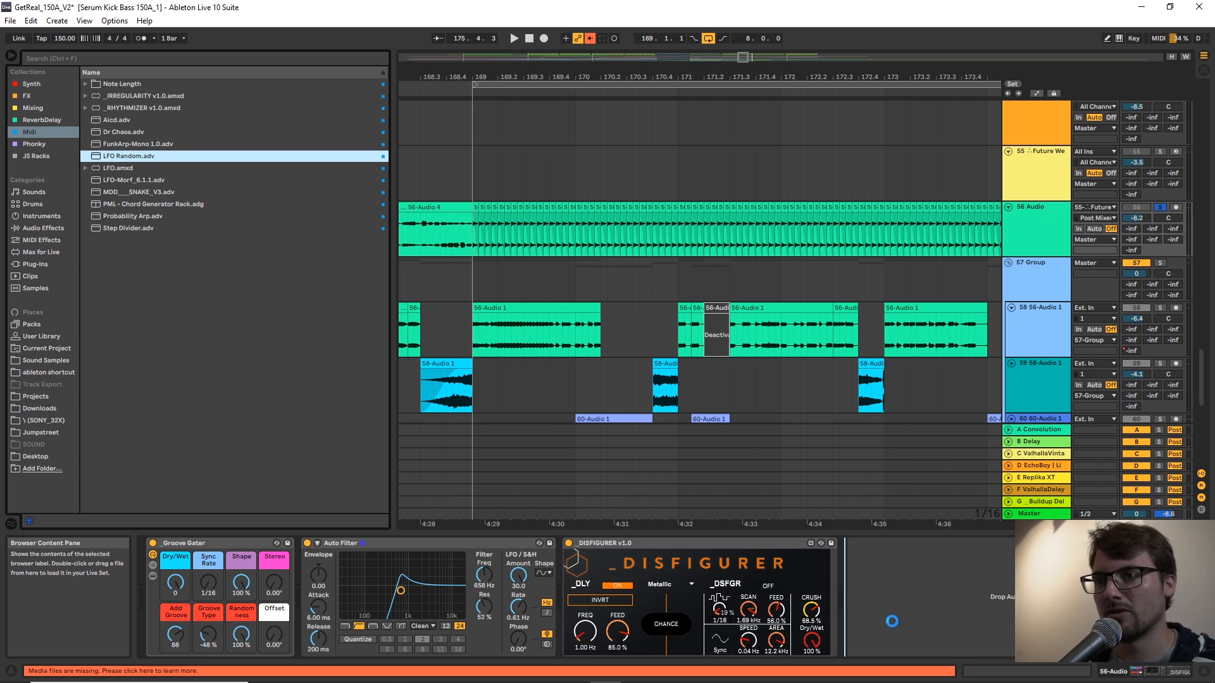
{"action": "left_click_drag", "start_coordinate": [892, 622], "coordinate": [892, 621]}
{"action": "left_click", "coordinate": [875, 559]}
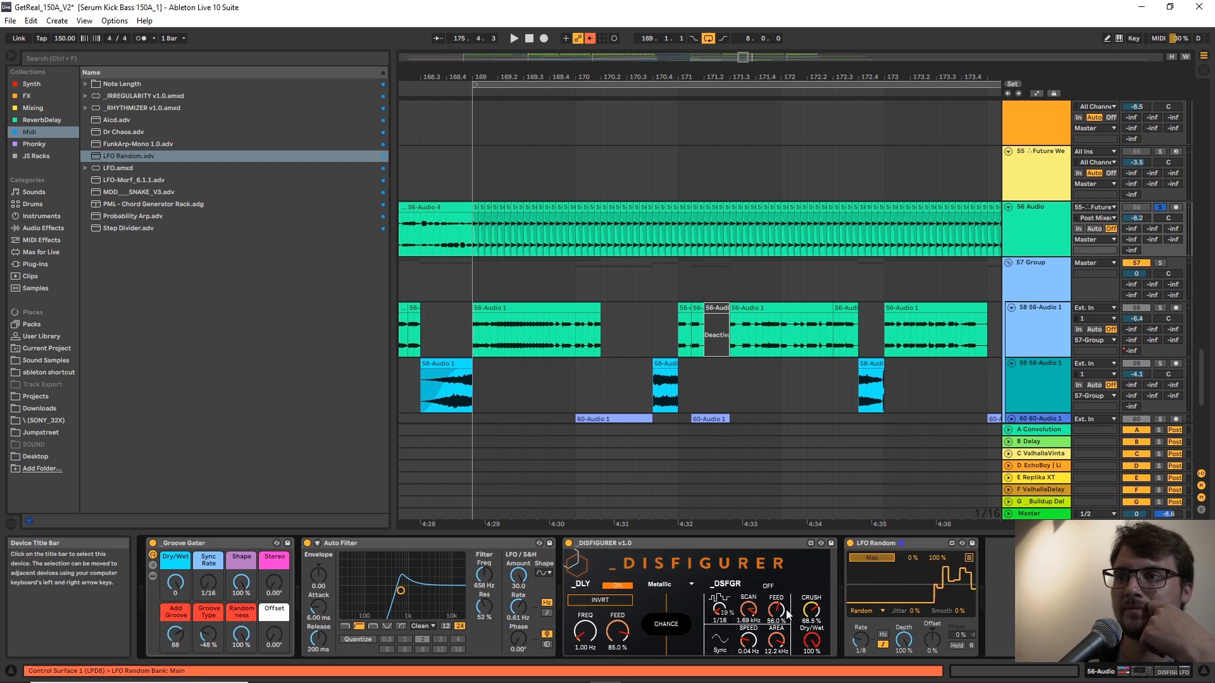
{"action": "left_click", "coordinate": [587, 627]}
{"action": "key", "text": "space"}
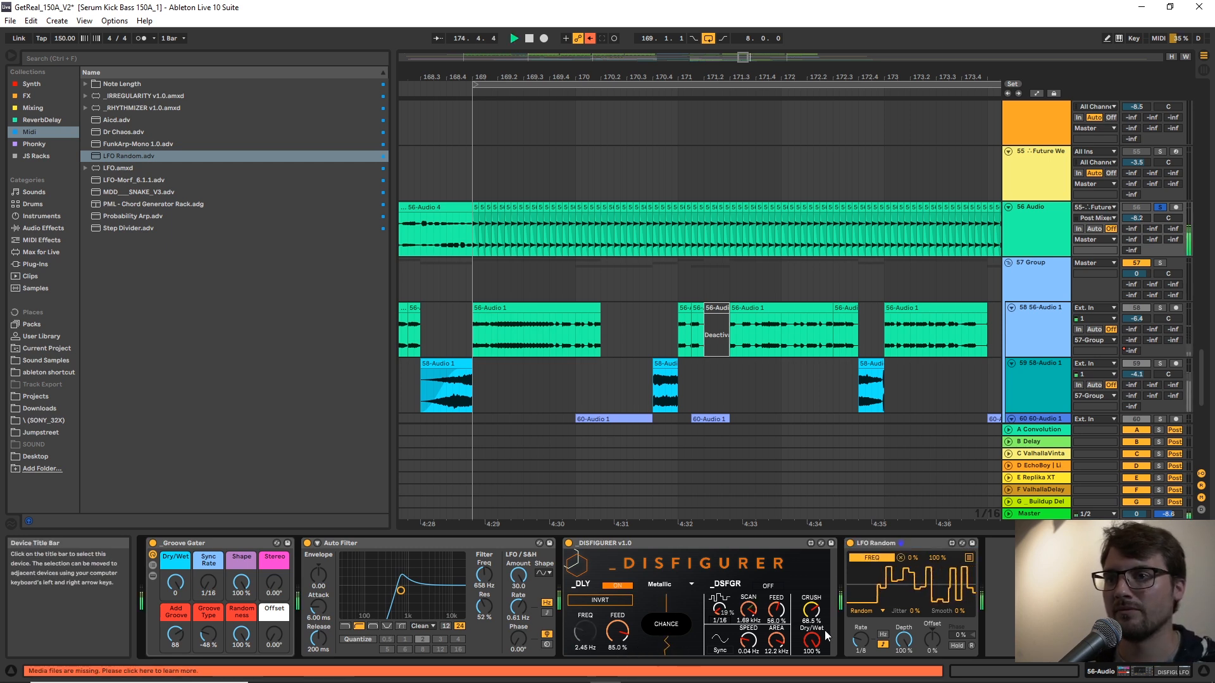
Set the LFO's depth to 30.7% and offset to -71%, and enable DSFGR with FEED 34.7% and SPEED 0.01 Hz.
{"action": "left_click_drag", "start_coordinate": [904, 639], "coordinate": [932, 671]}
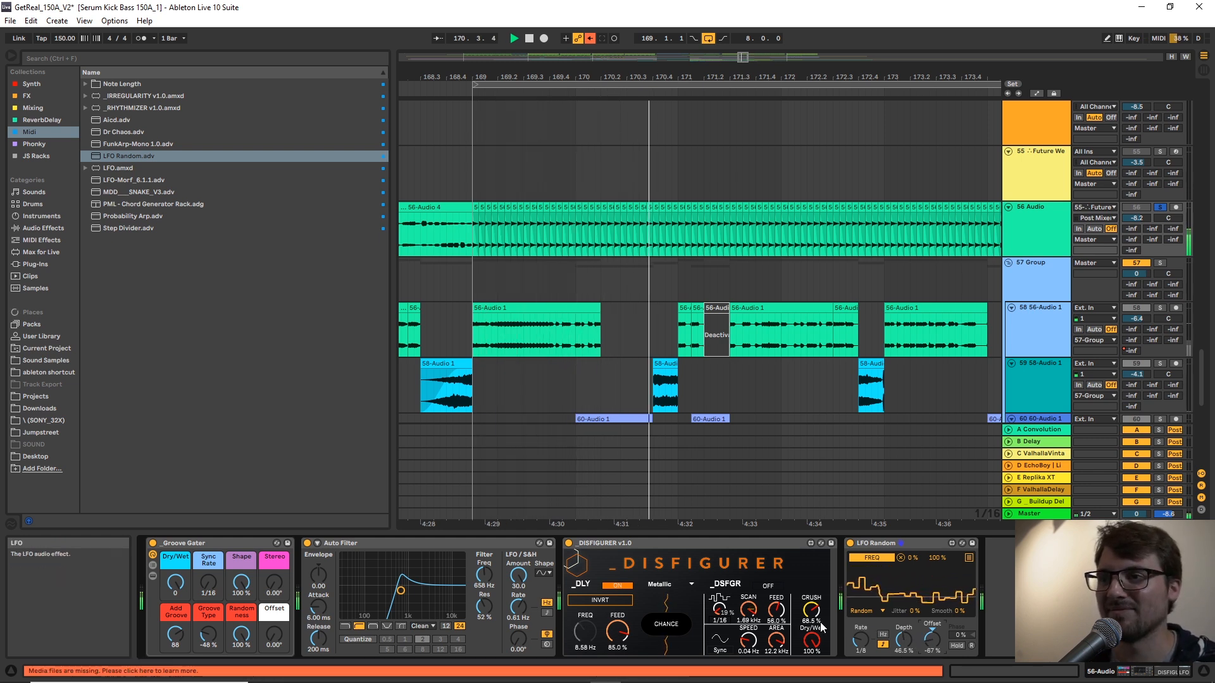
{"action": "left_click_drag", "start_coordinate": [932, 640], "coordinate": [932, 633]}
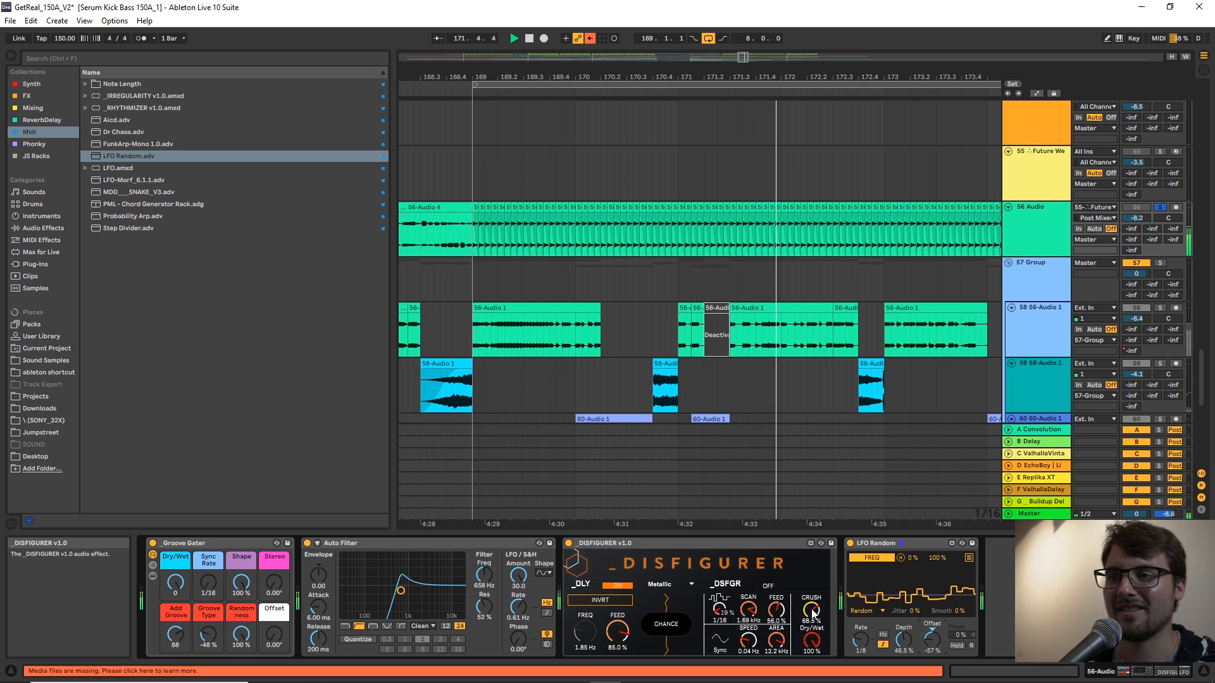
{"action": "left_click", "coordinate": [774, 587]}
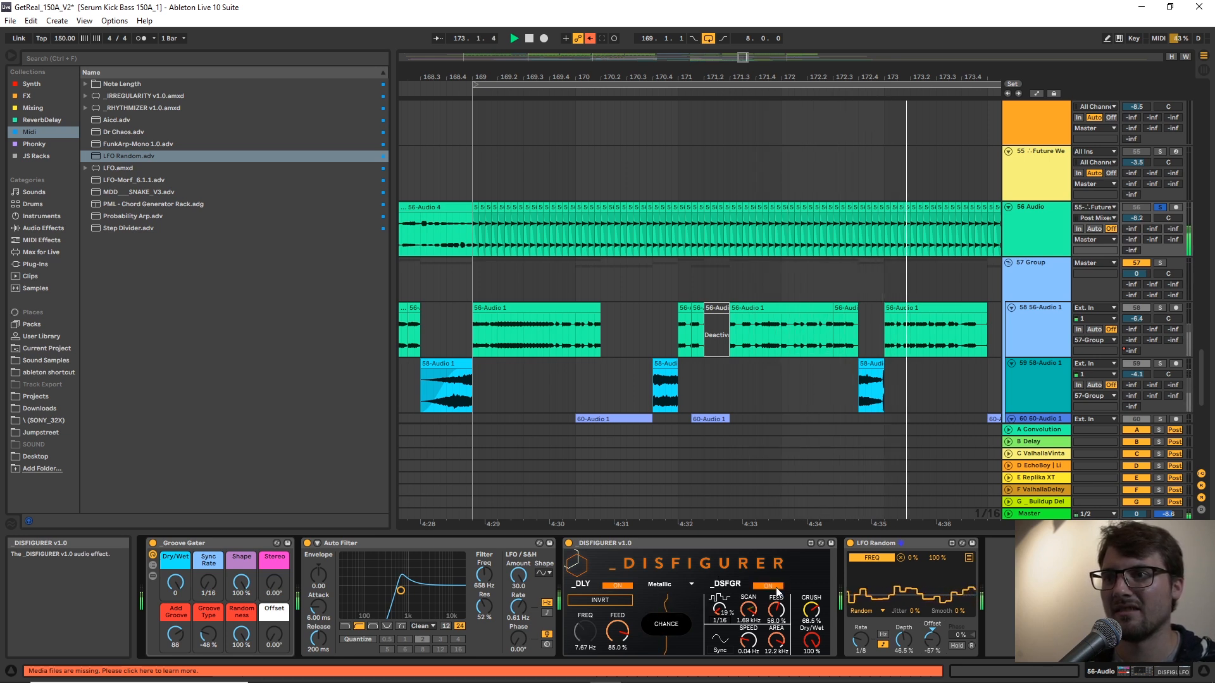
{"action": "left_click_drag", "start_coordinate": [776, 610], "coordinate": [748, 647]}
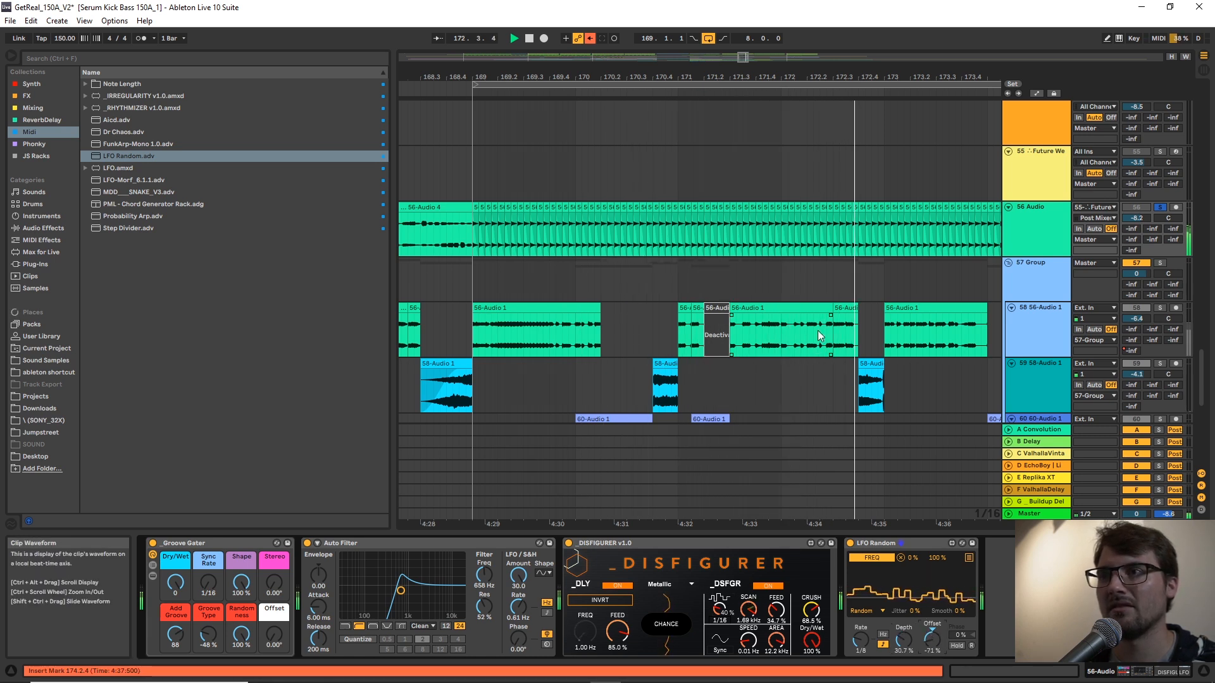
Stop playback and solo the KickBass and Percussion groups together with track 56.
{"action": "left_click_drag", "start_coordinate": [776, 77], "coordinate": [751, 39]}
{"action": "key", "text": "space"}
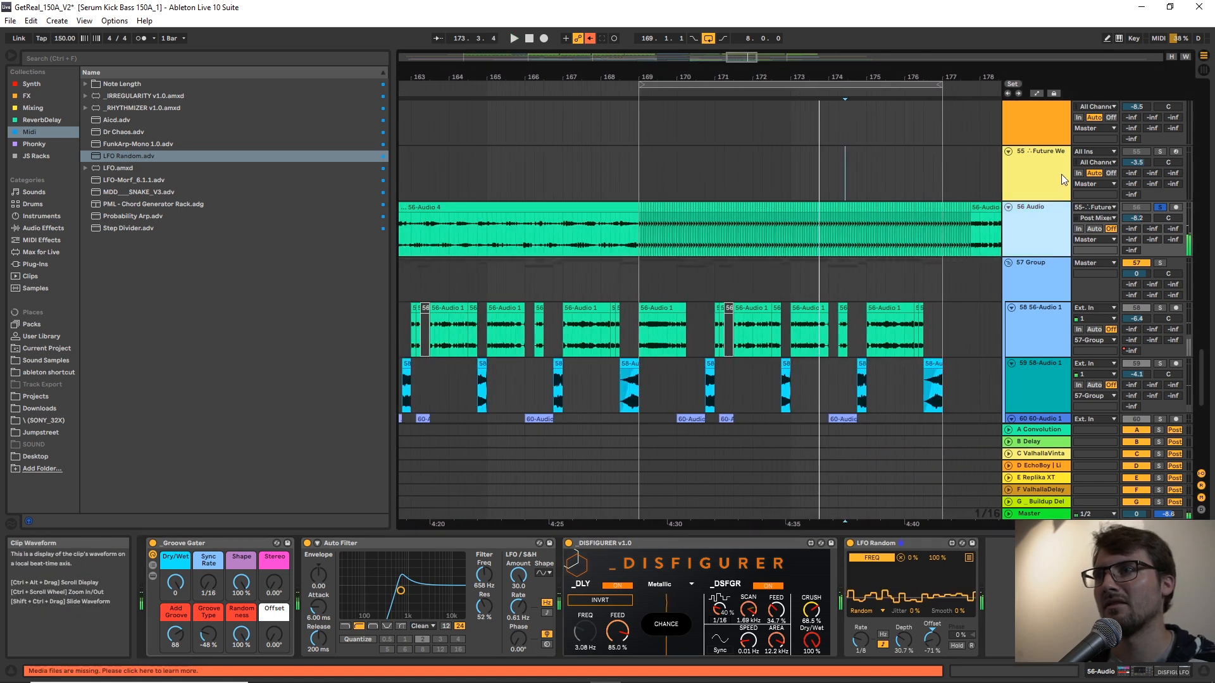
{"action": "left_click_drag", "start_coordinate": [1201, 396], "coordinate": [1168, 25]}
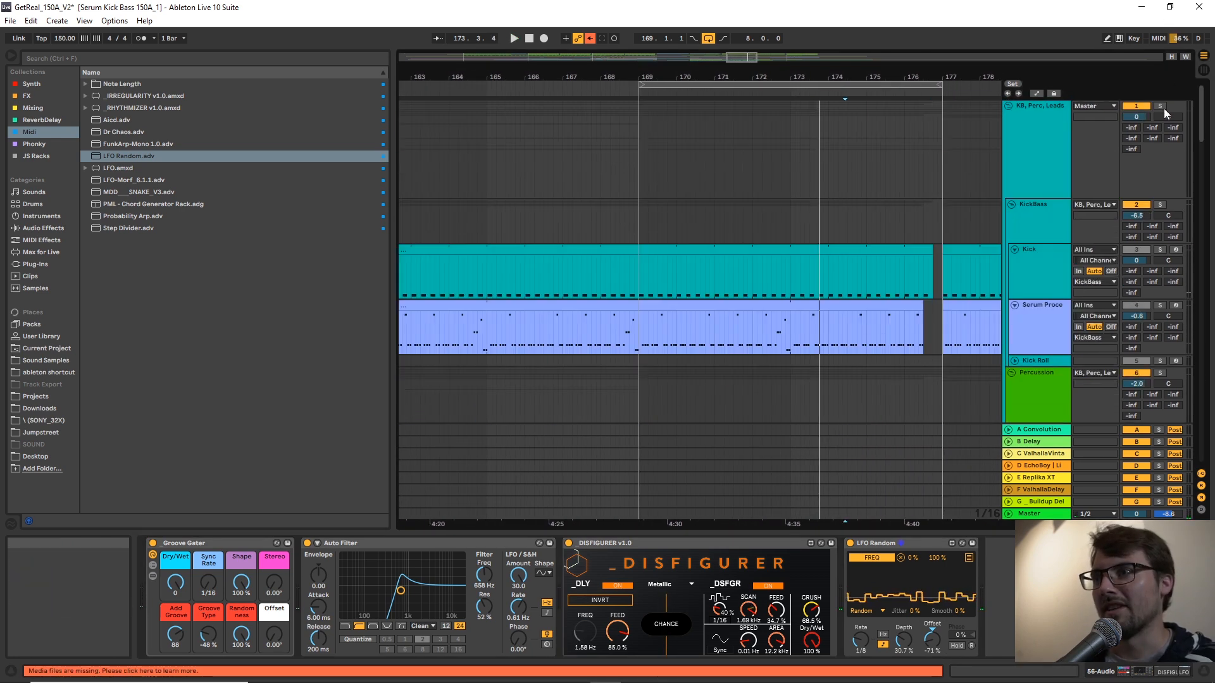
{"action": "left_click", "coordinate": [1155, 204]}
{"action": "scroll", "coordinate": [1125, 286], "scroll_direction": "down", "scroll_amount": 3}
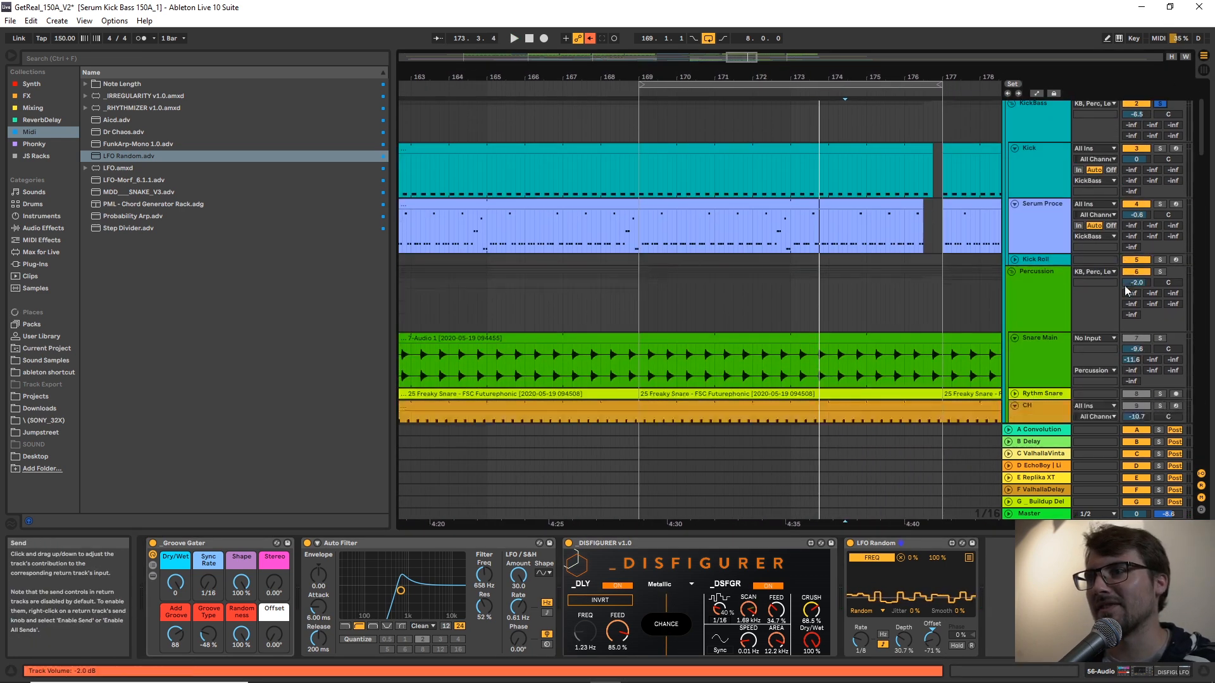
{"action": "left_click", "coordinate": [1161, 272]}
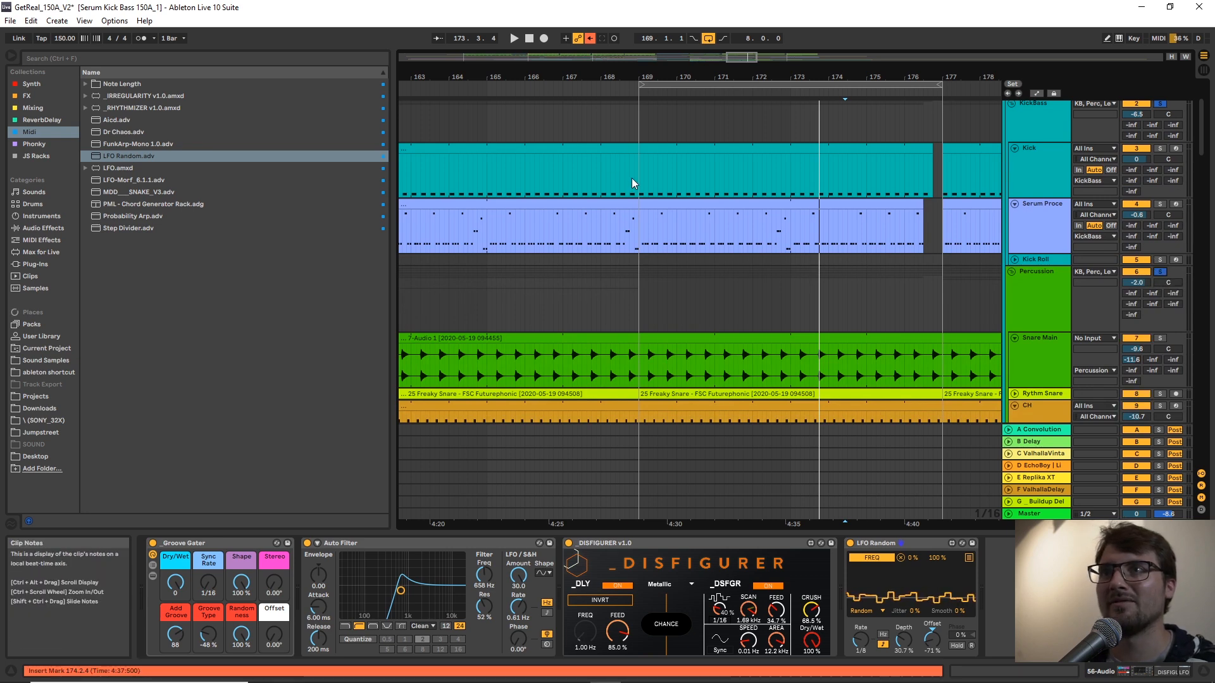
Play the soloed tracks from position 168.4.2 and bring track 56's effects chain back into view.
{"action": "left_click", "coordinate": [631, 177]}
{"action": "key", "text": "space"}
{"action": "scroll", "coordinate": [701, 187], "scroll_direction": "down", "scroll_amount": 3}
{"action": "left_click_drag", "start_coordinate": [1201, 134], "coordinate": [1196, 370]}
{"action": "left_click", "coordinate": [1060, 260]}
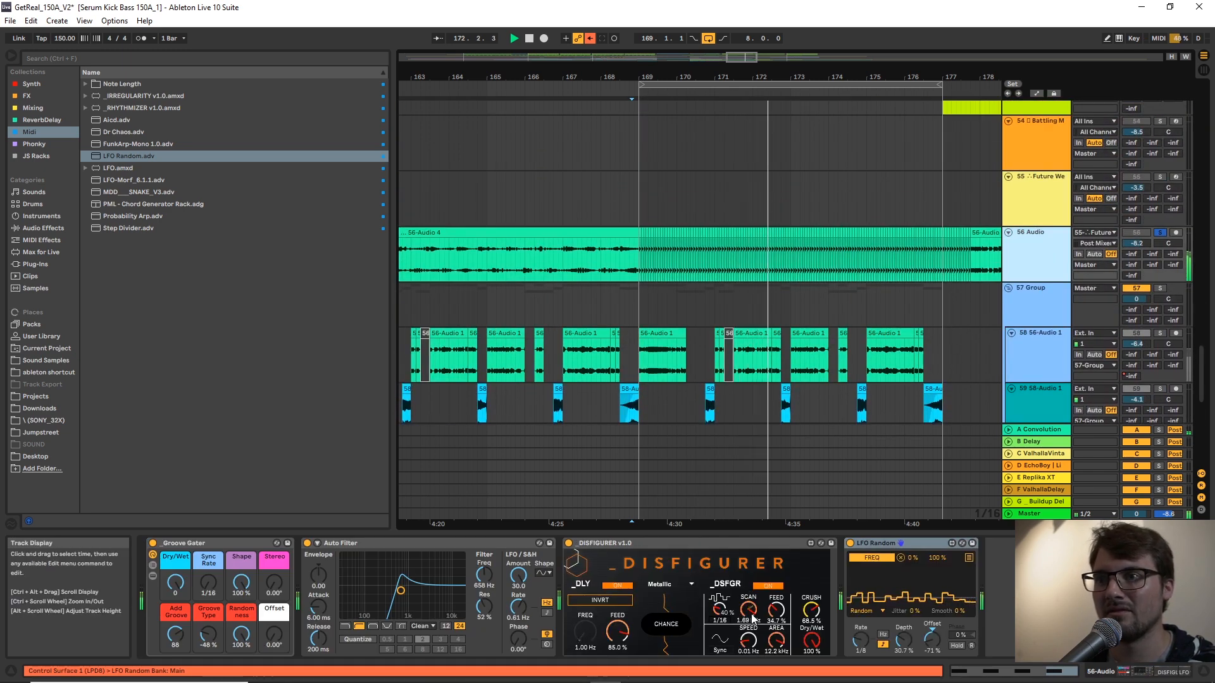
Set DISFIGURER's SCAN to 69.3 Hz, SPEED to 1.41 Hz, AREA to 451 Hz and CRUSH to 60.6%.
{"action": "left_click_drag", "start_coordinate": [782, 643], "coordinate": [751, 633]}
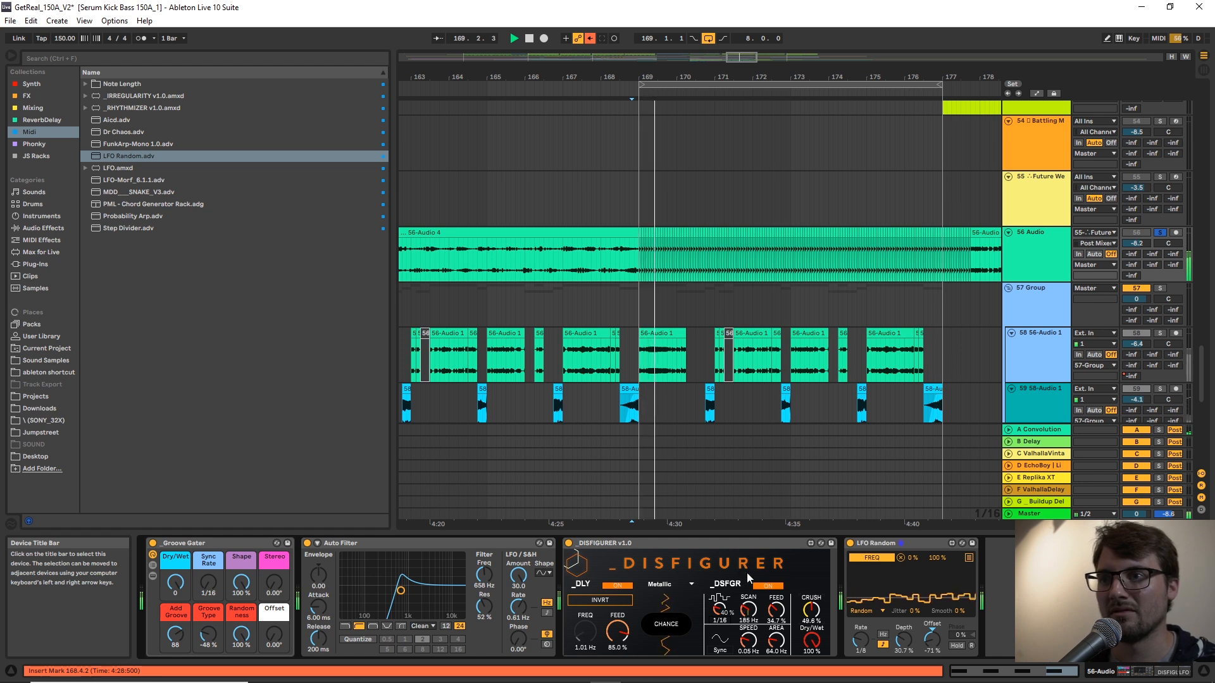
{"action": "left_click", "coordinate": [768, 587]}
{"action": "left_click", "coordinate": [768, 587]}
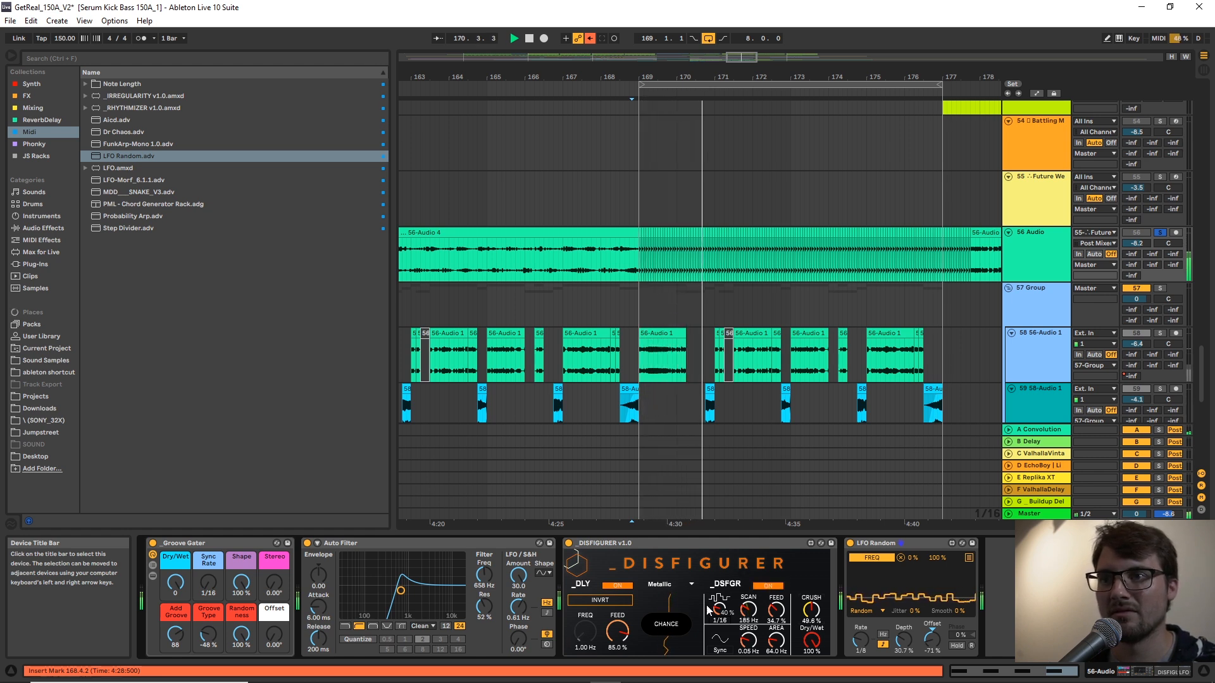
{"action": "left_click_drag", "start_coordinate": [812, 608], "coordinate": [821, 575]}
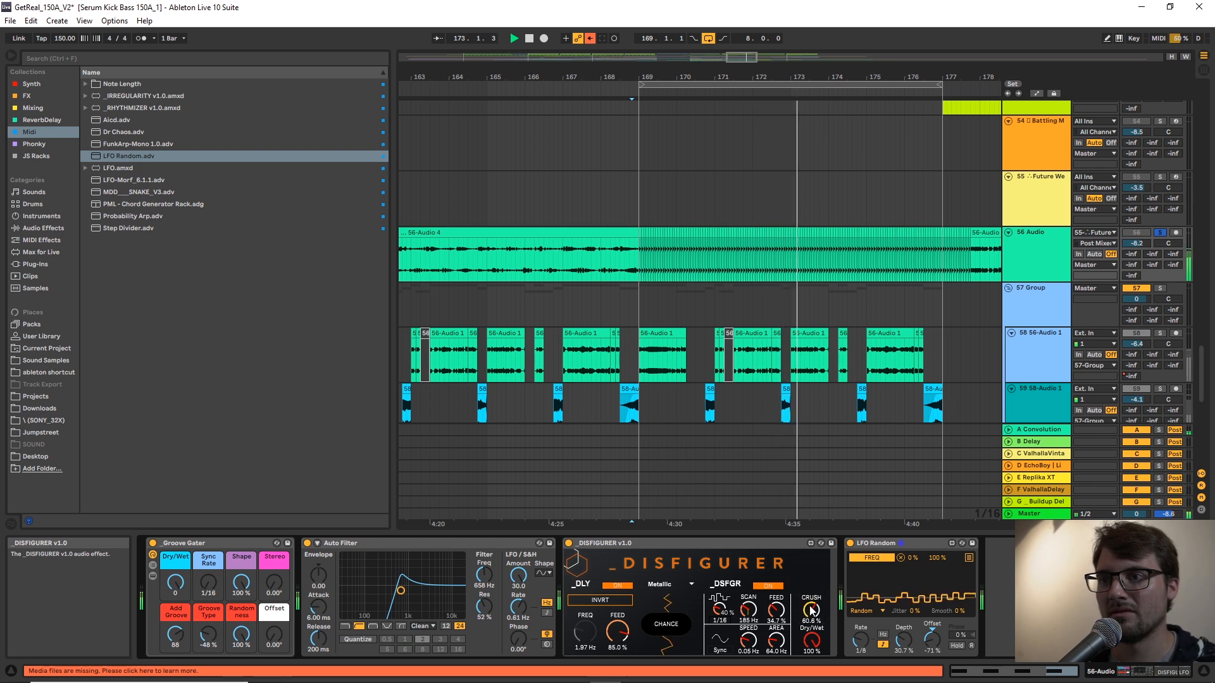
{"action": "left_click_drag", "start_coordinate": [776, 640], "coordinate": [742, 620]}
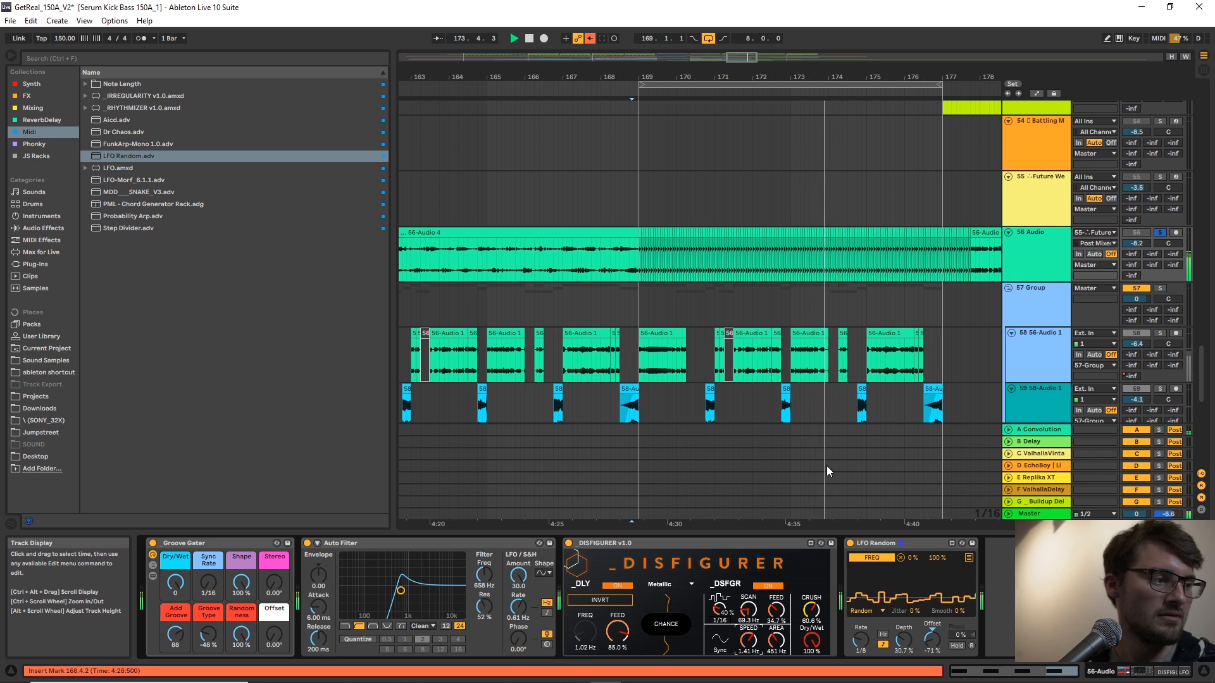
Set DISFIGURER's delay FEED to 65.4% while auditioning the loop.
{"action": "key", "text": "space"}
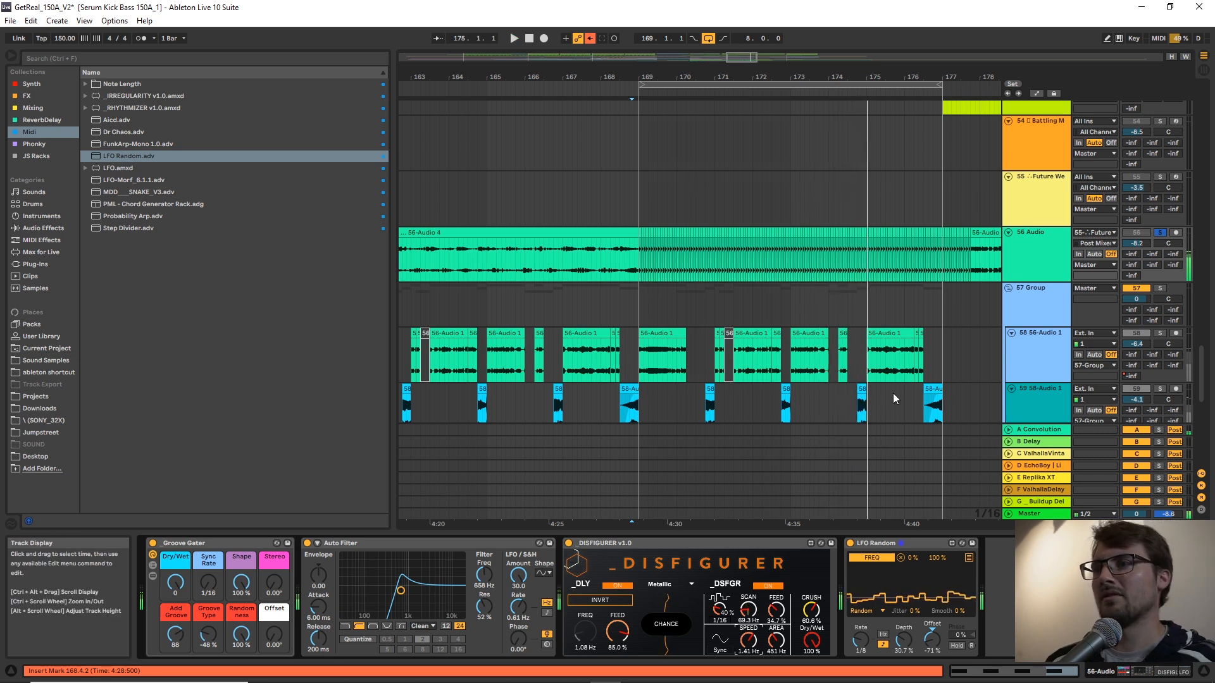
{"action": "key", "text": "space"}
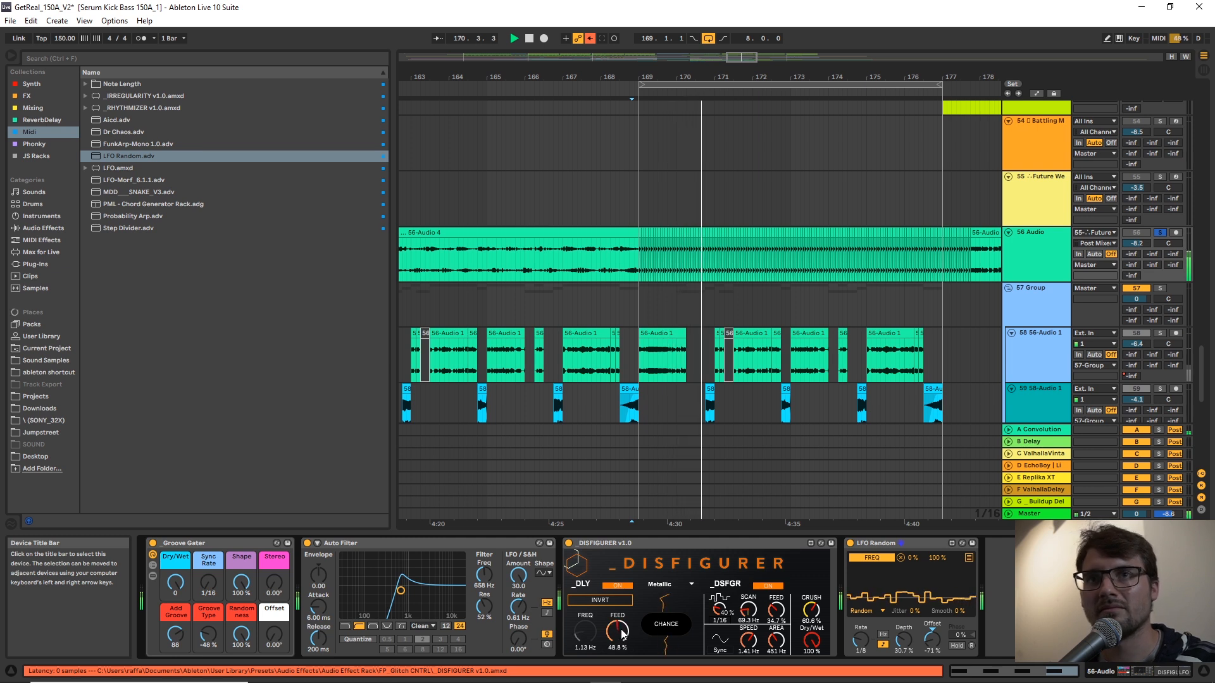
{"action": "key", "text": "space"}
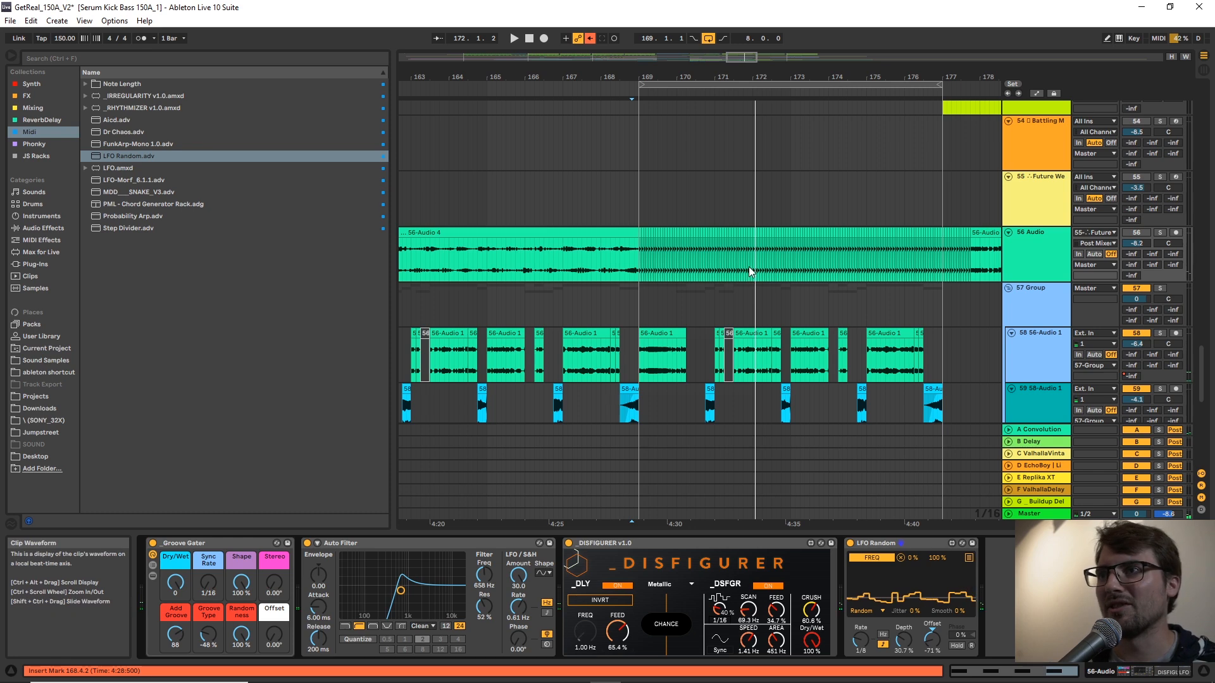
Play from position 171.4.3, compare the sound with DISFIGURER bypassed, and randomize its settings twice with CHANGE.
{"action": "left_click", "coordinate": [750, 272]}
{"action": "key", "text": "space"}
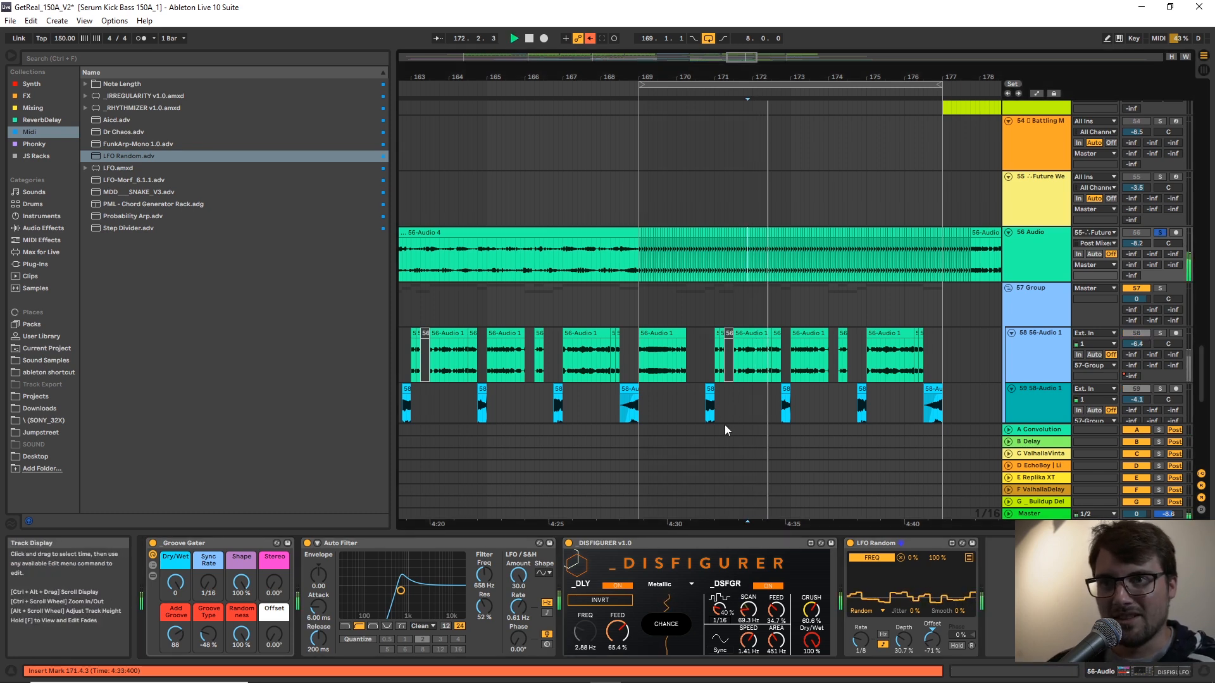
{"action": "left_click", "coordinate": [568, 545]}
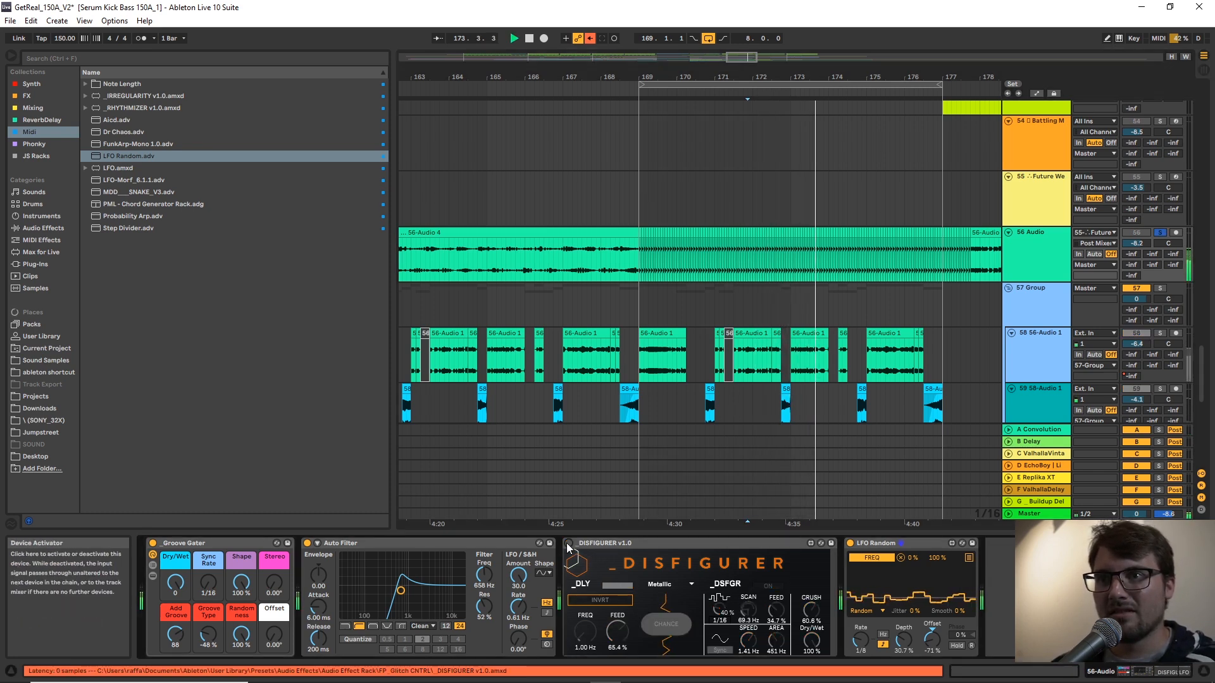
{"action": "left_click", "coordinate": [568, 544]}
{"action": "left_click", "coordinate": [658, 626]}
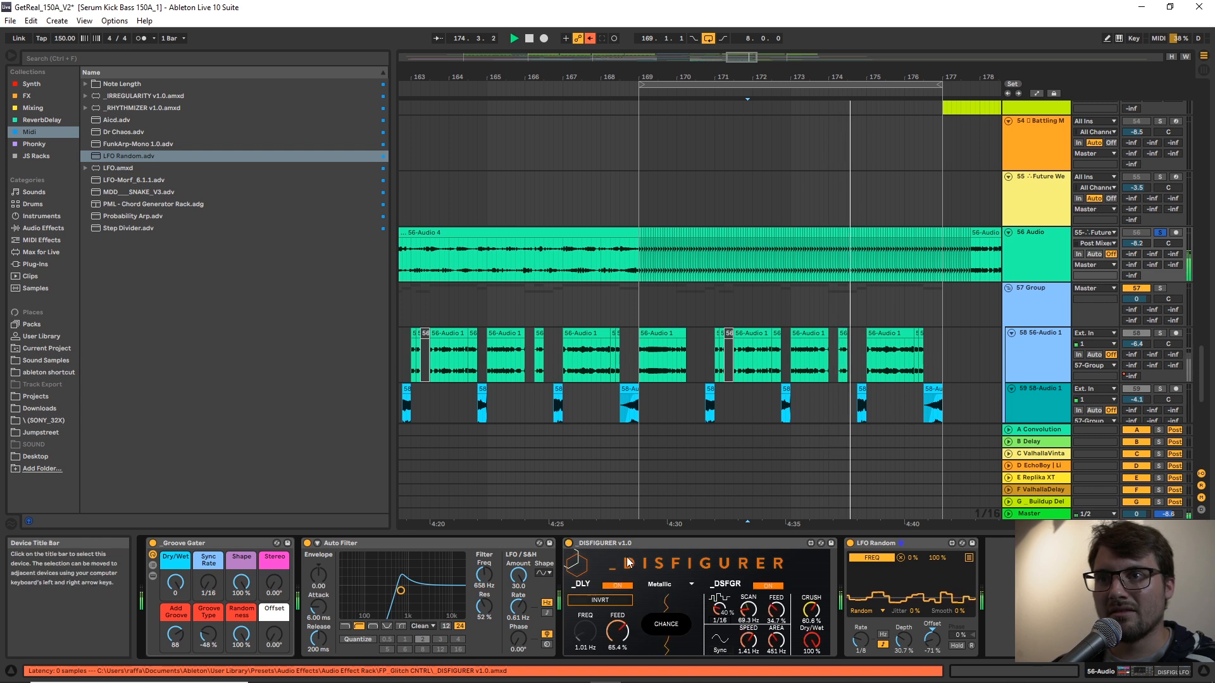
{"action": "left_click", "coordinate": [660, 625]}
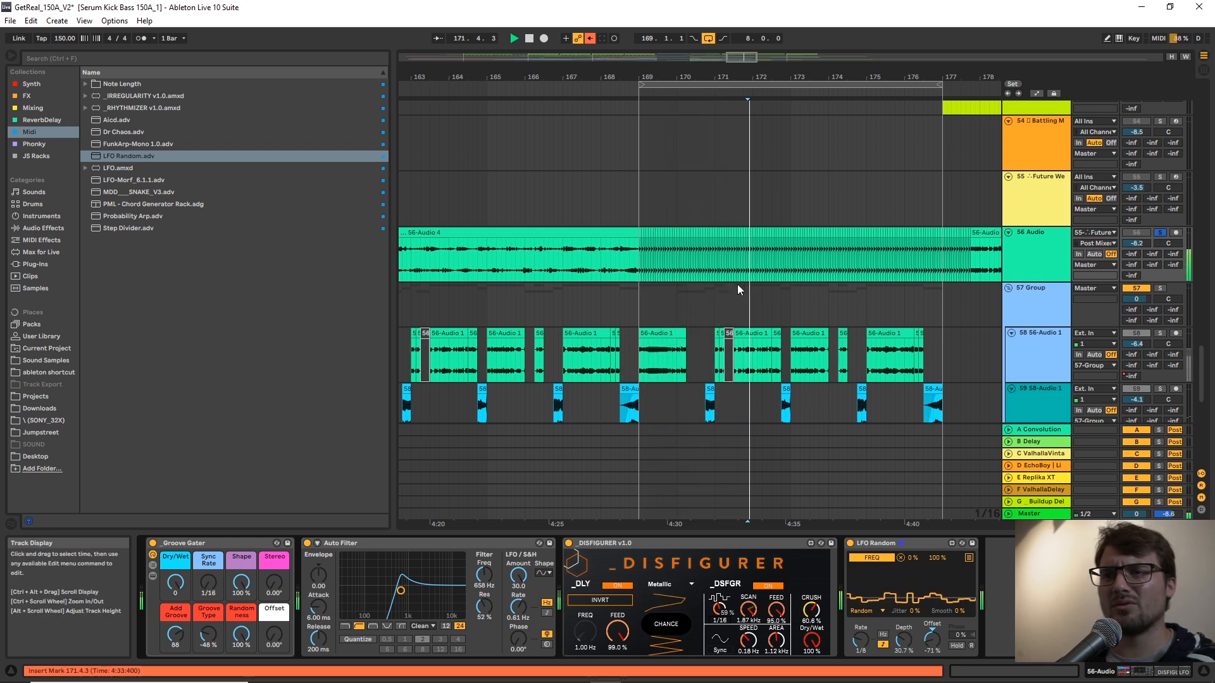
Stop playback, deactivate DISFIGURER on track 56 and select the device.
{"action": "key", "text": "space"}
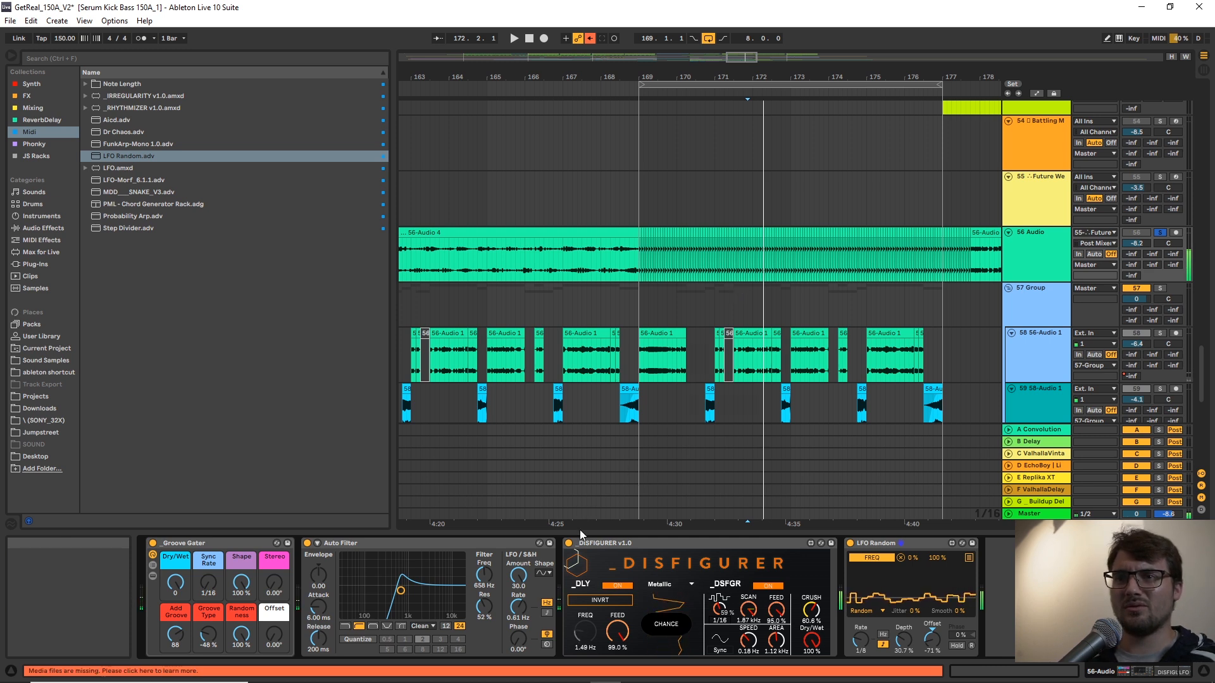
{"action": "left_click", "coordinate": [568, 543]}
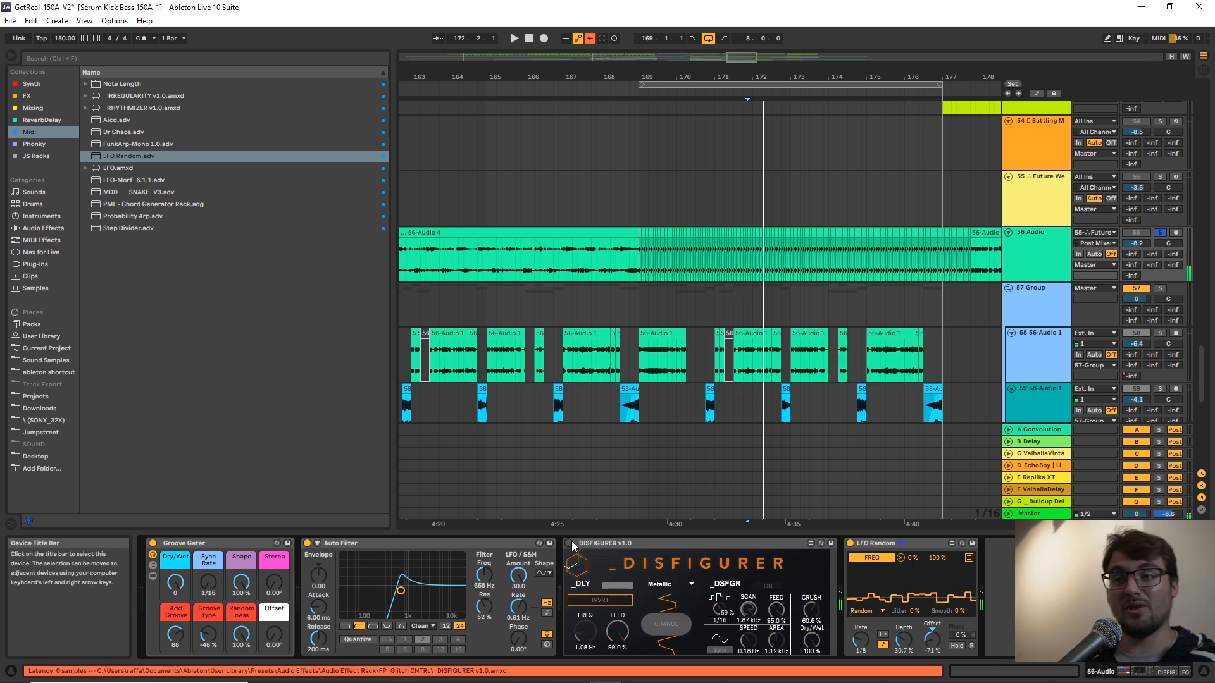
{"action": "mouse_move", "coordinate": [658, 351]}
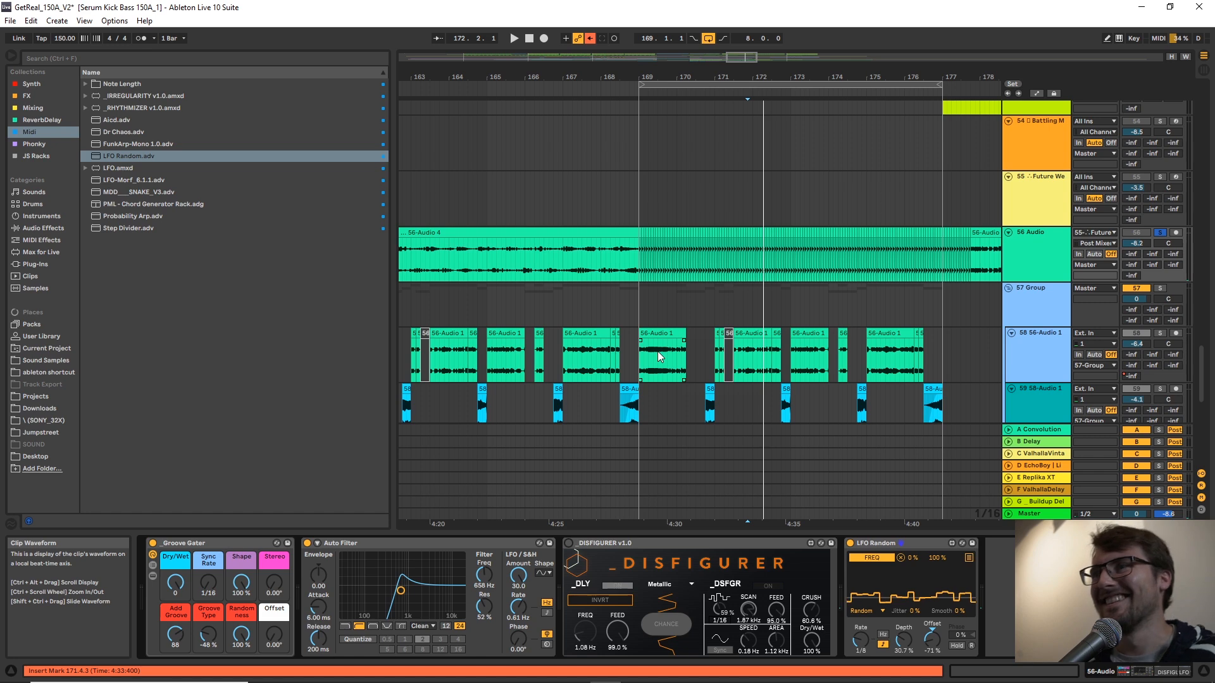
{"action": "left_click", "coordinate": [717, 545]}
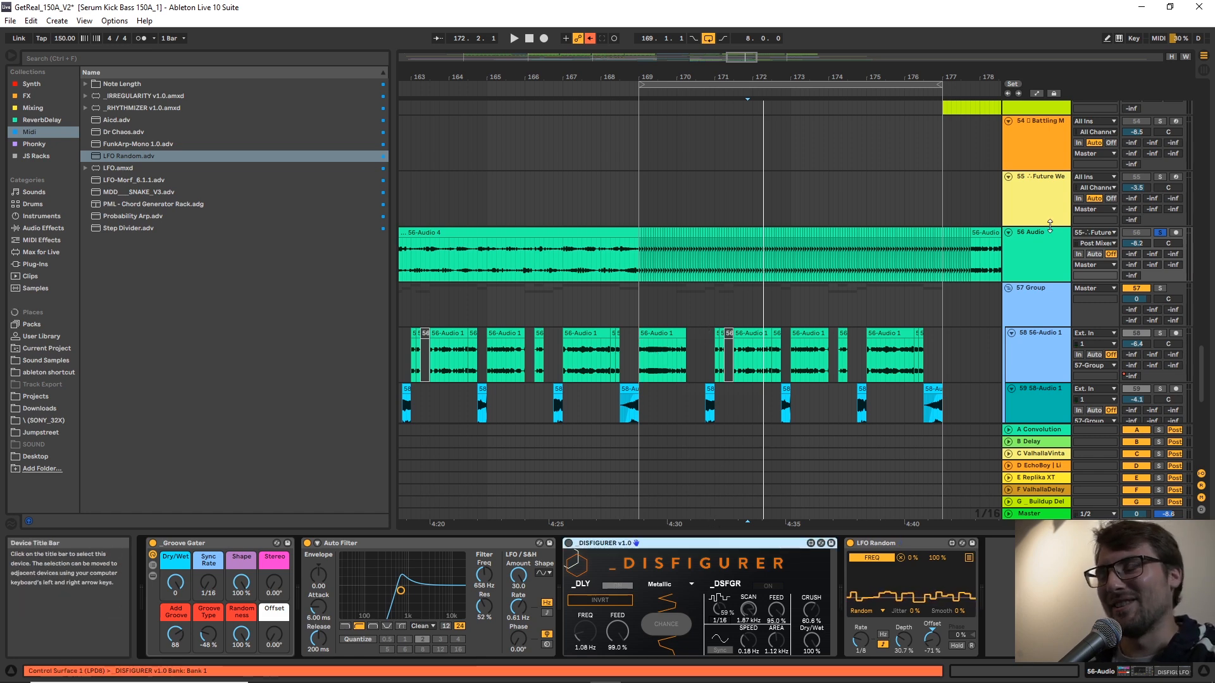
{"action": "scroll", "coordinate": [1045, 257], "scroll_direction": "down", "scroll_amount": 2}
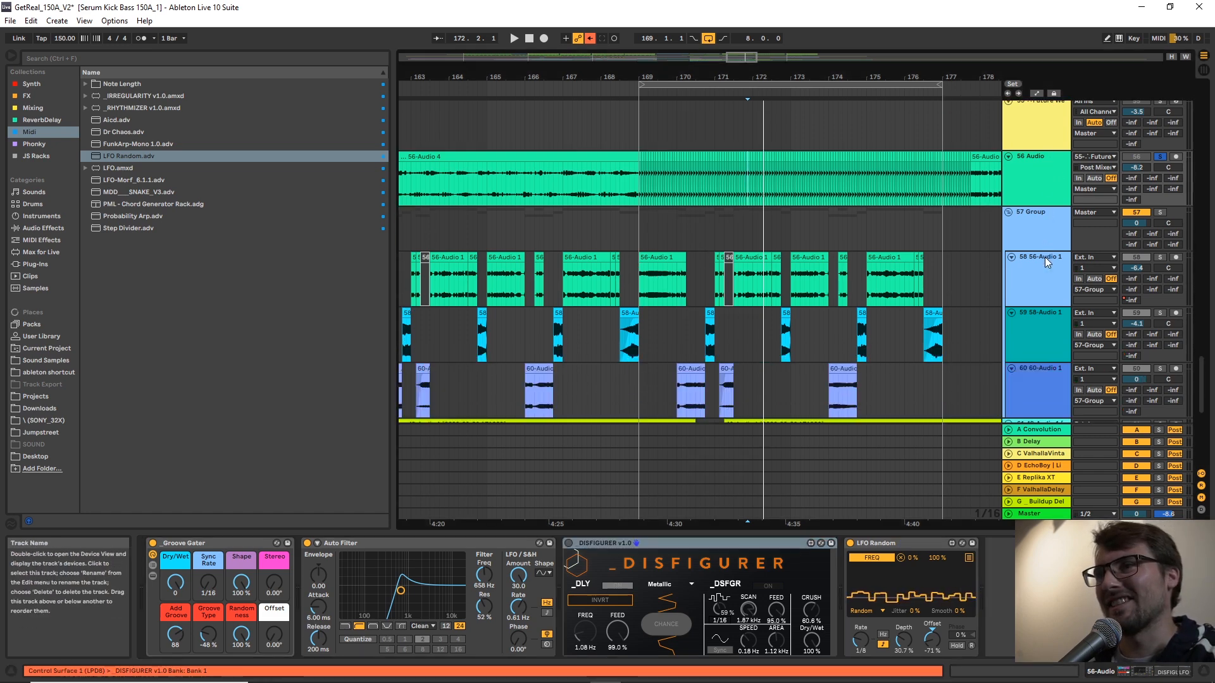
Insert a new MIDI track directly below track 56 and select it at position 170.4.3.
{"action": "right_click", "coordinate": [1028, 177]}
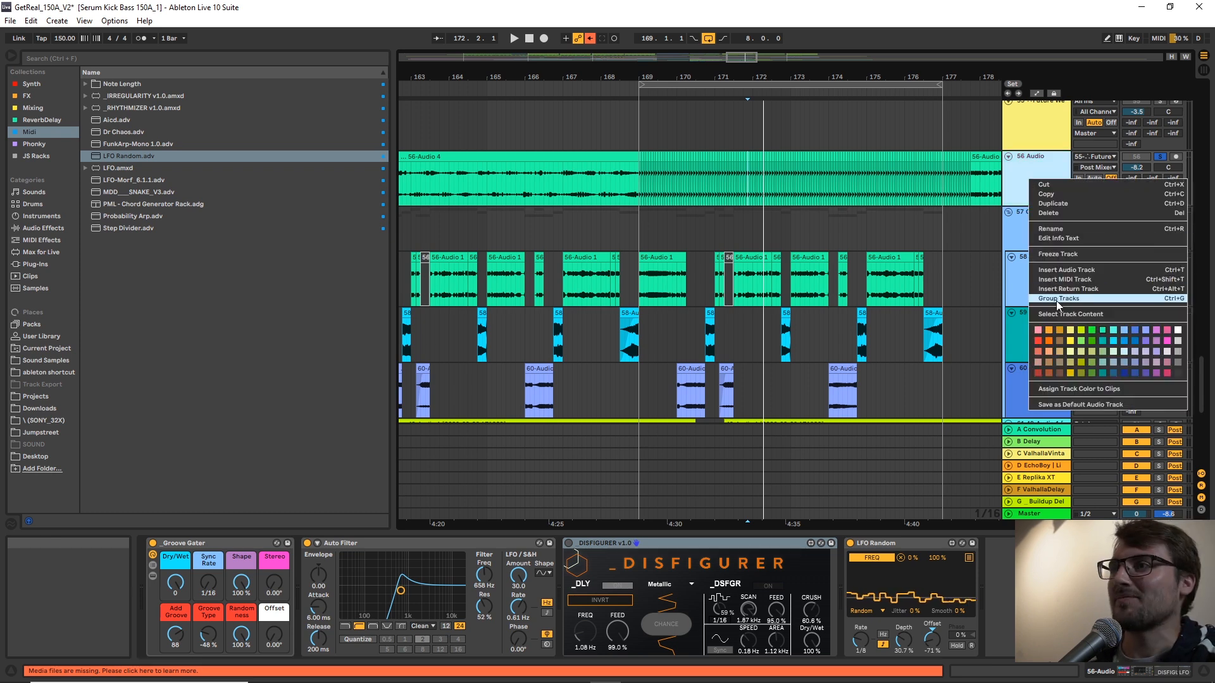
{"action": "key", "text": "Escape"}
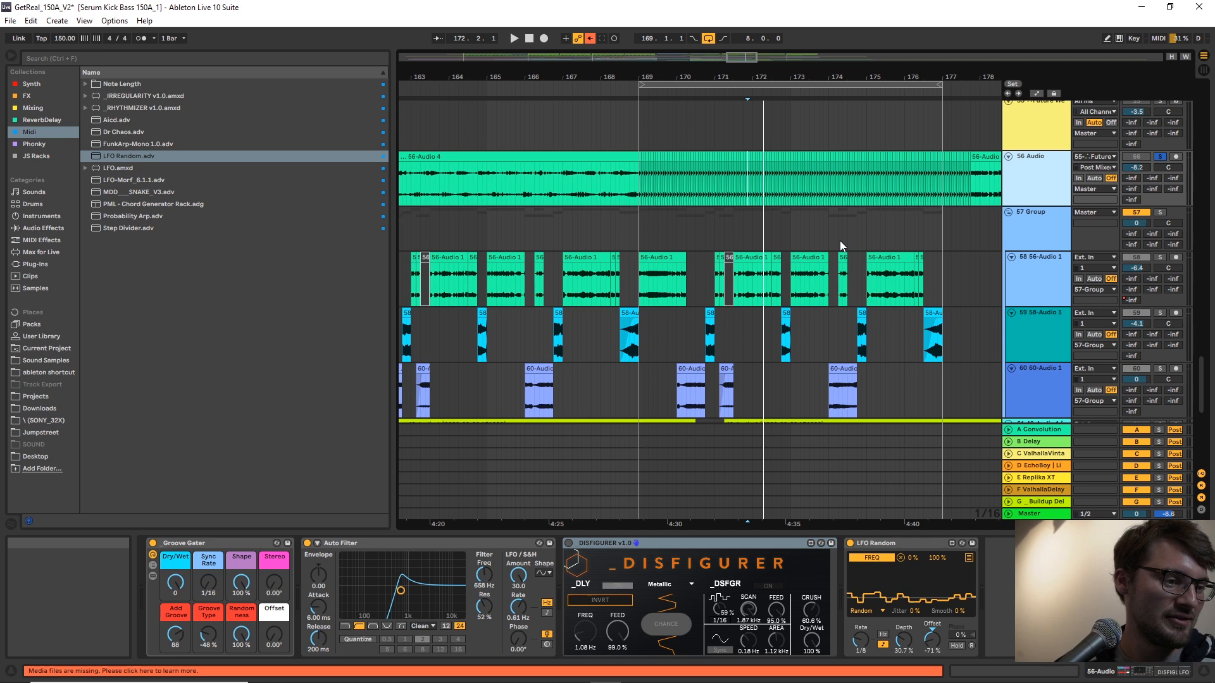
{"action": "key", "text": "ctrl+shift+t"}
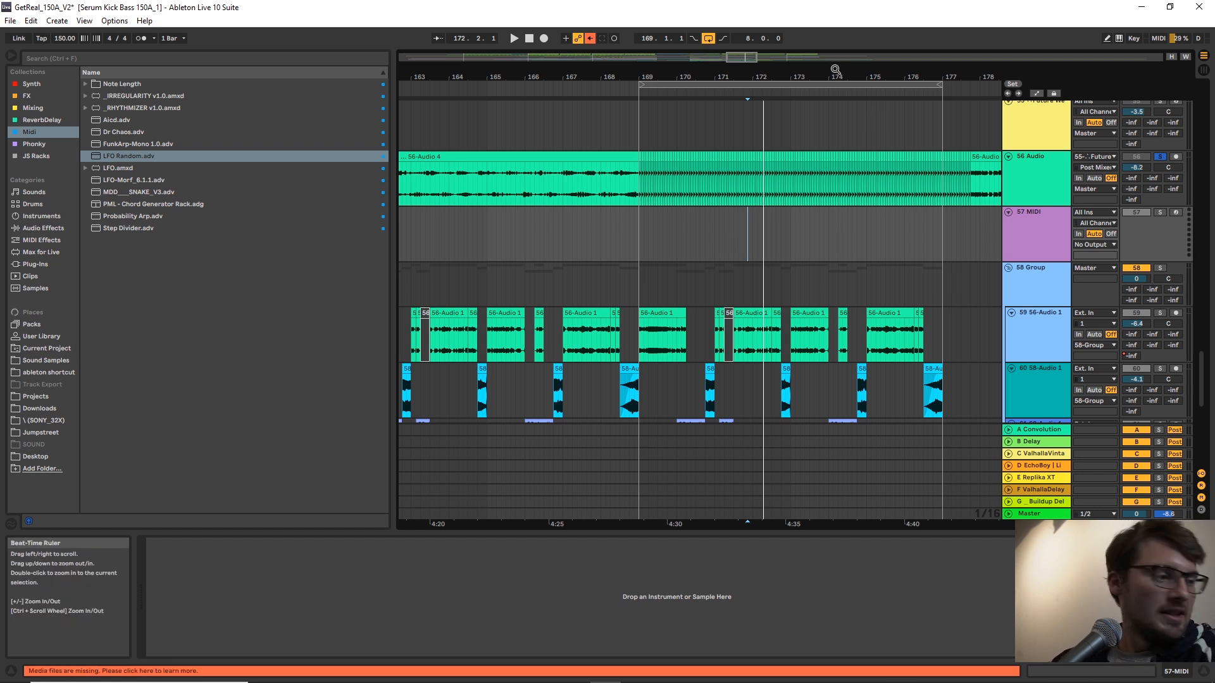
{"action": "left_click_drag", "start_coordinate": [834, 77], "coordinate": [812, 45]}
{"action": "left_click", "coordinate": [851, 193]}
{"action": "left_click", "coordinate": [841, 243]}
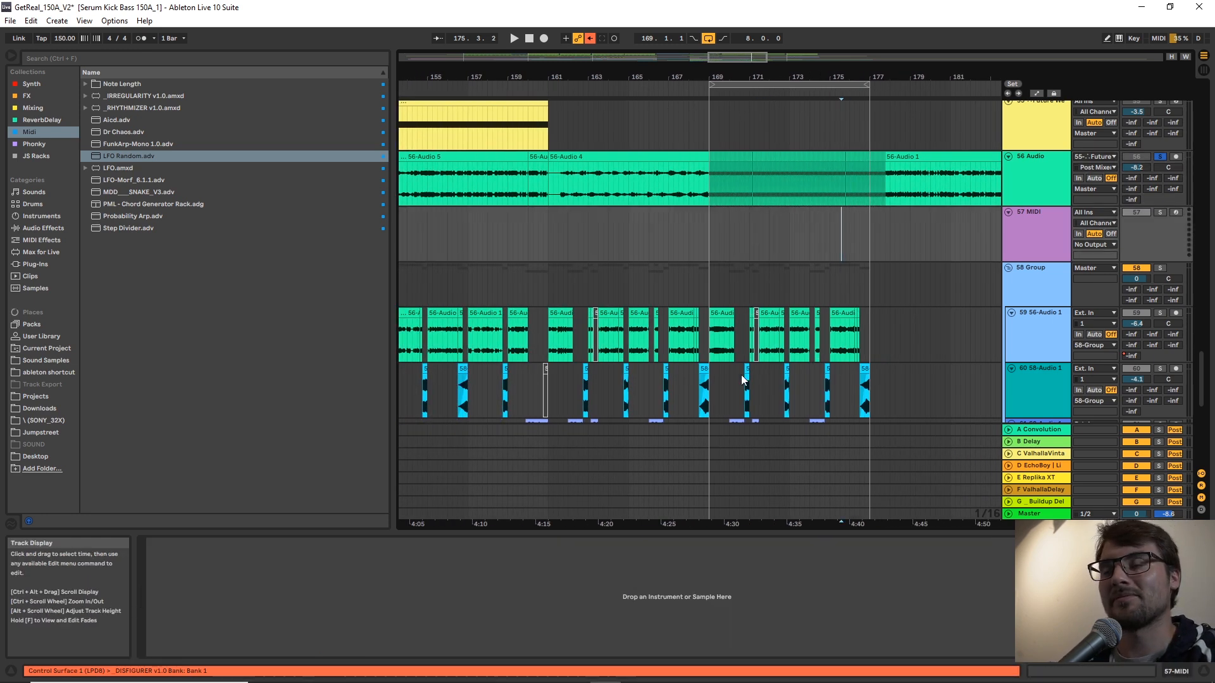
{"action": "left_click", "coordinate": [731, 346]}
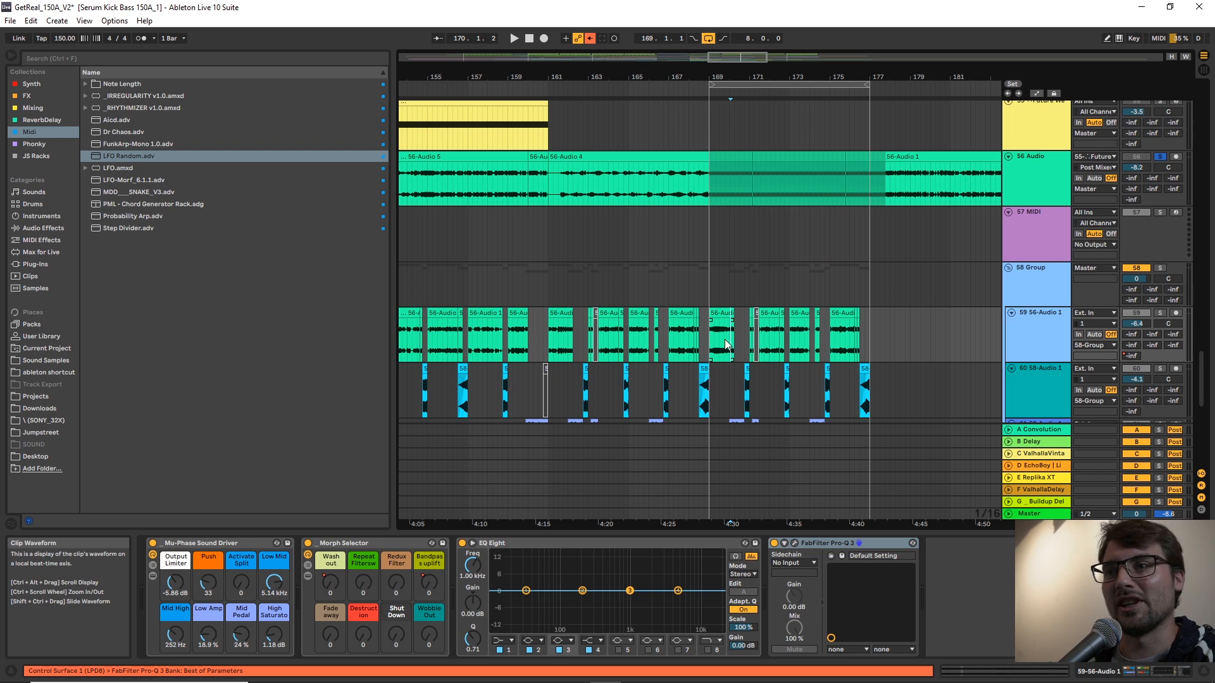
{"action": "left_click", "coordinate": [746, 245]}
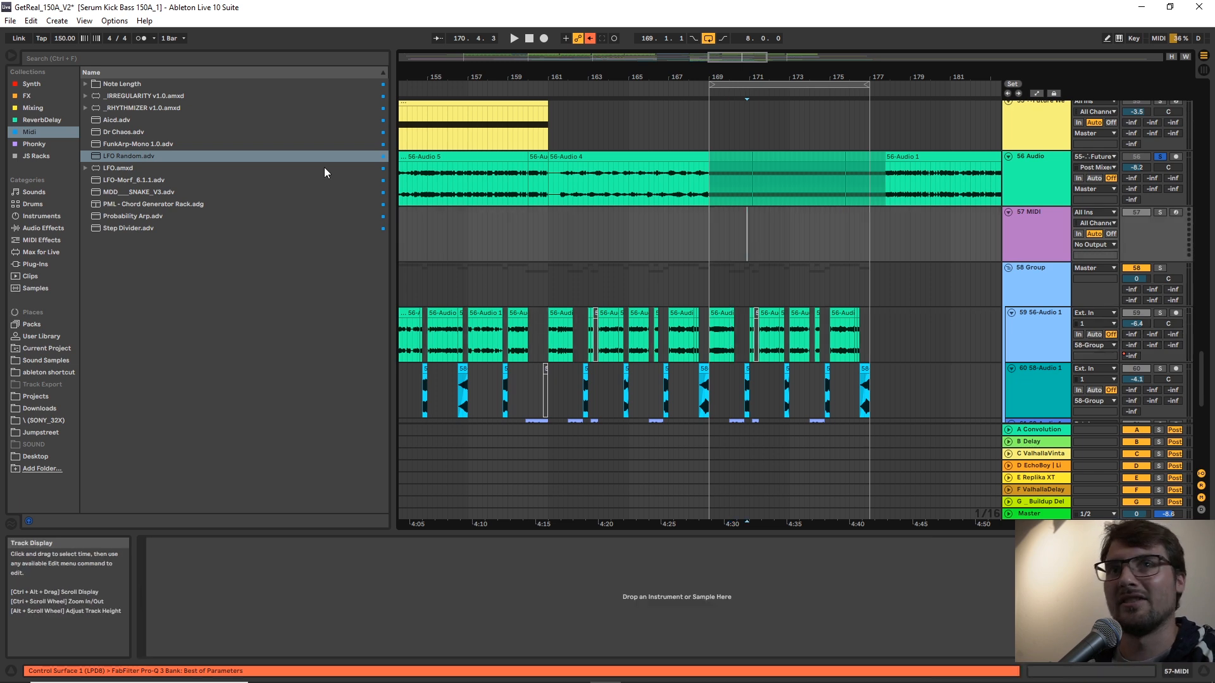
Load RHYTHMIZER, IRREGULARITY, PITCHMANGLER and DISFIGURER v1.0 onto the new MIDI track 57.
{"action": "double_click", "coordinate": [115, 108]}
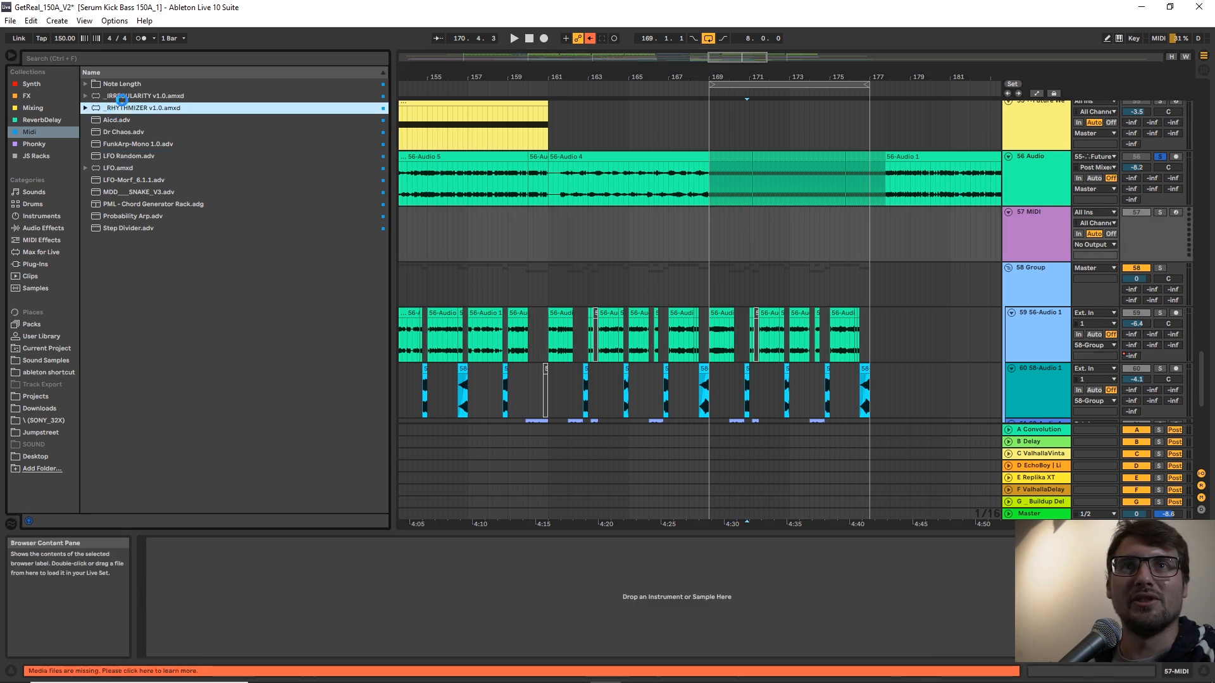
{"action": "left_click", "coordinate": [122, 96]}
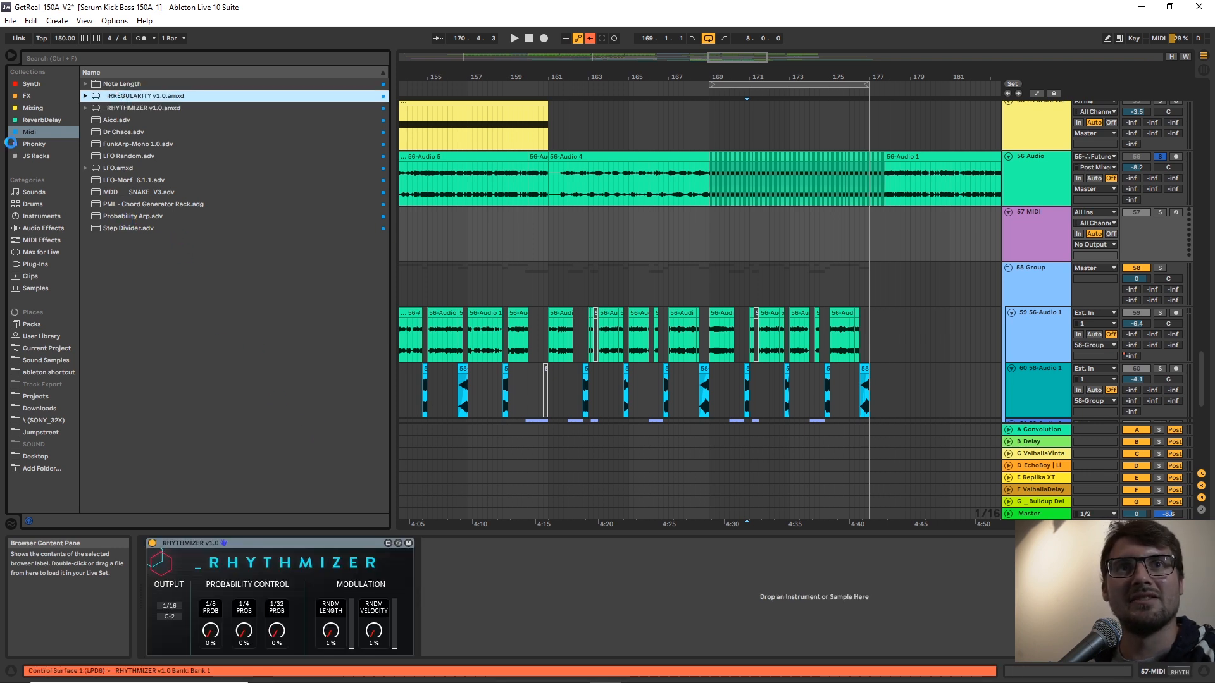
{"action": "left_click", "coordinate": [39, 156]}
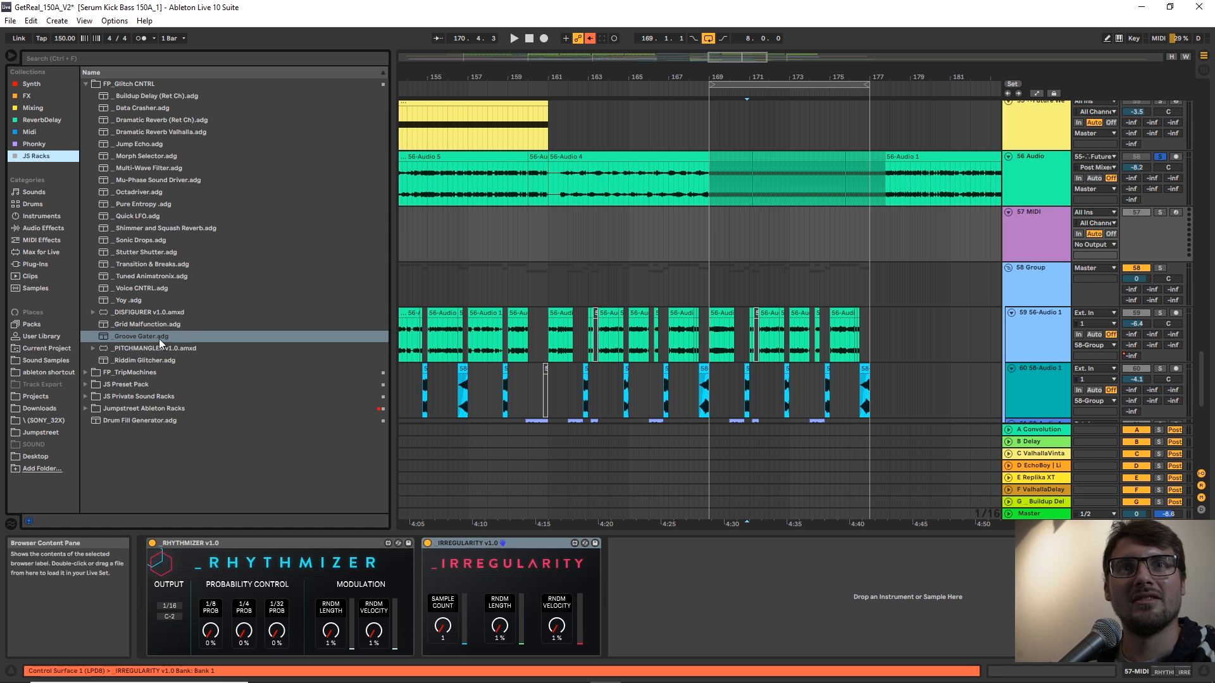
{"action": "double_click", "coordinate": [135, 349]}
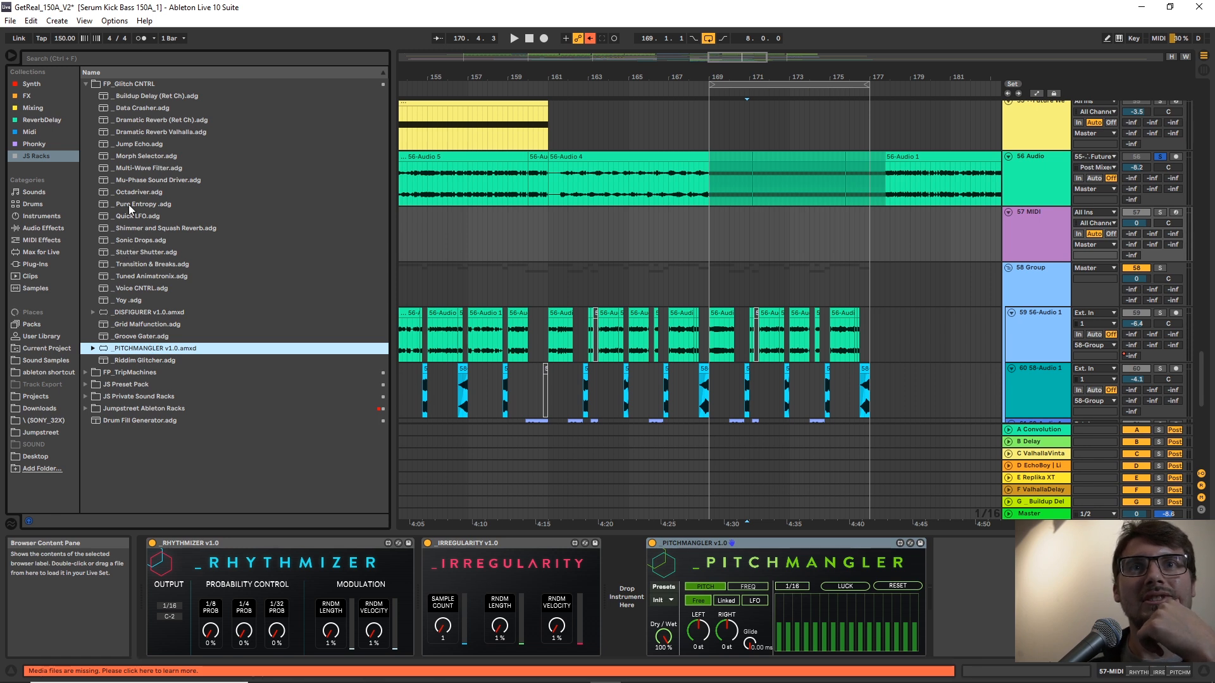
{"action": "double_click", "coordinate": [141, 314]}
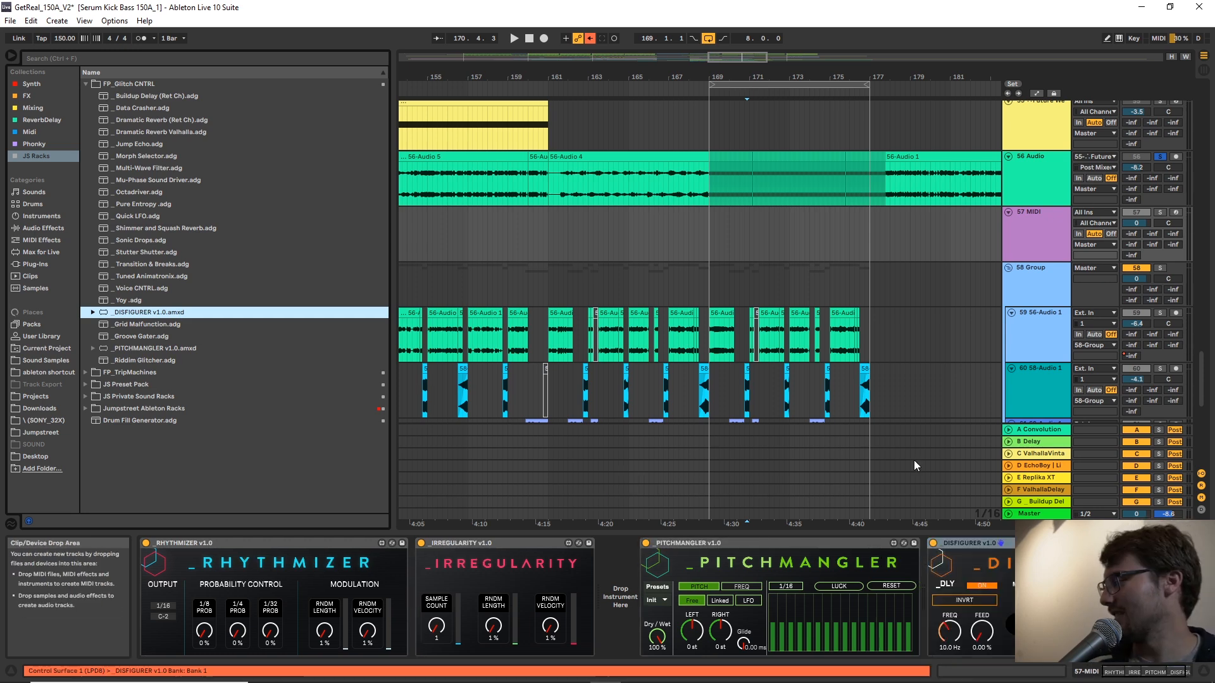
Start playback from position 137.1.1 and take track 56 out of solo to hear the full mix.
{"action": "scroll", "coordinate": [914, 460], "scroll_direction": "down", "scroll_amount": 1}
{"action": "scroll", "coordinate": [913, 460], "scroll_direction": "up", "scroll_amount": 2}
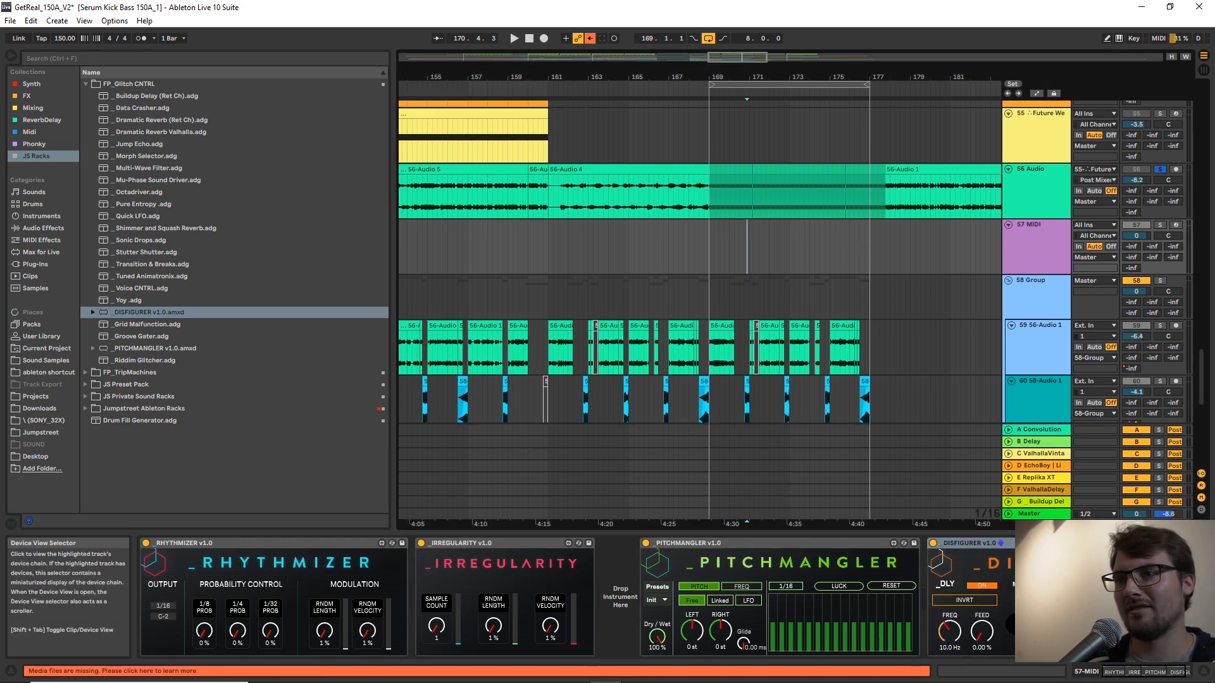
{"action": "scroll", "coordinate": [791, 296], "scroll_direction": "down", "scroll_amount": 3}
{"action": "scroll", "coordinate": [794, 301], "scroll_direction": "down", "scroll_amount": 1}
{"action": "left_click_drag", "start_coordinate": [648, 79], "coordinate": [777, 80]}
{"action": "scroll", "coordinate": [512, 158], "scroll_direction": "up", "scroll_amount": 3}
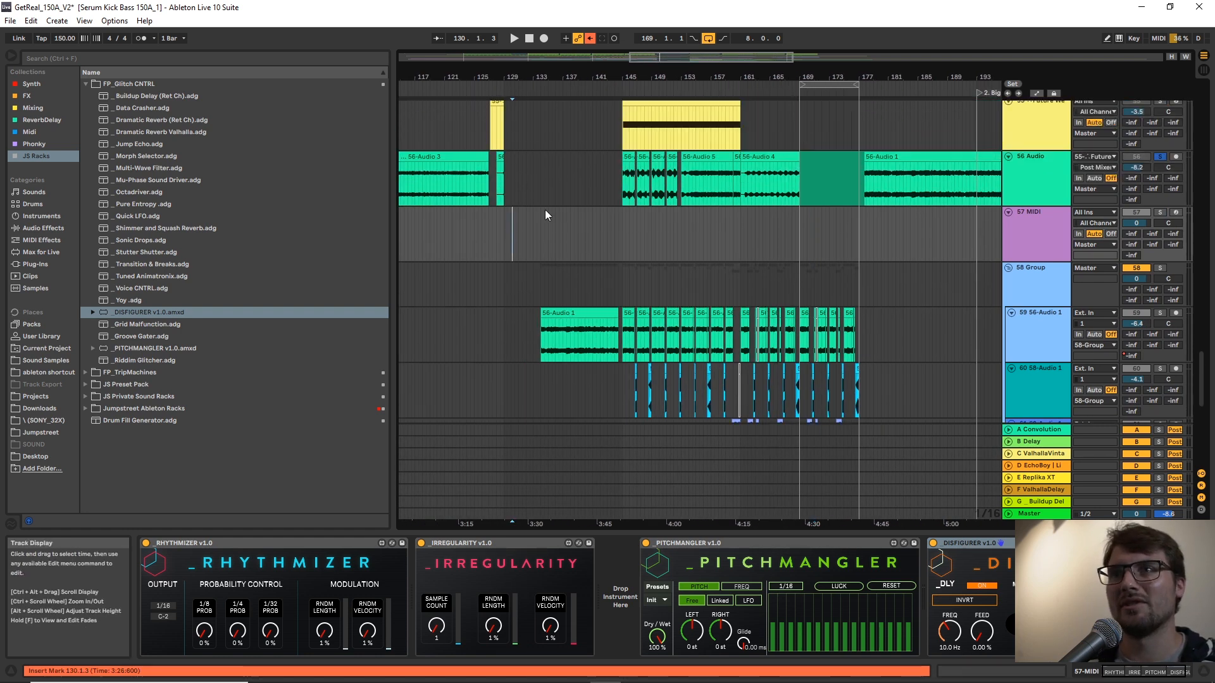
{"action": "left_click", "coordinate": [564, 271]}
{"action": "key", "text": "space"}
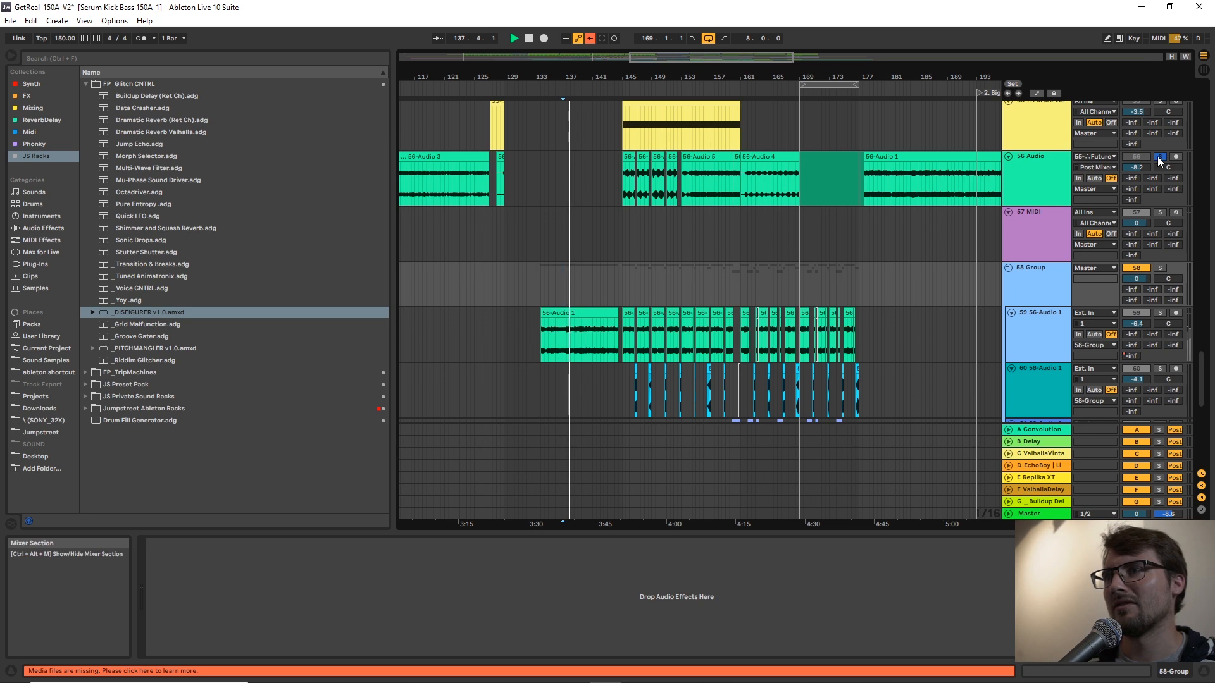
{"action": "scroll", "coordinate": [772, 342], "scroll_direction": "down", "scroll_amount": 3}
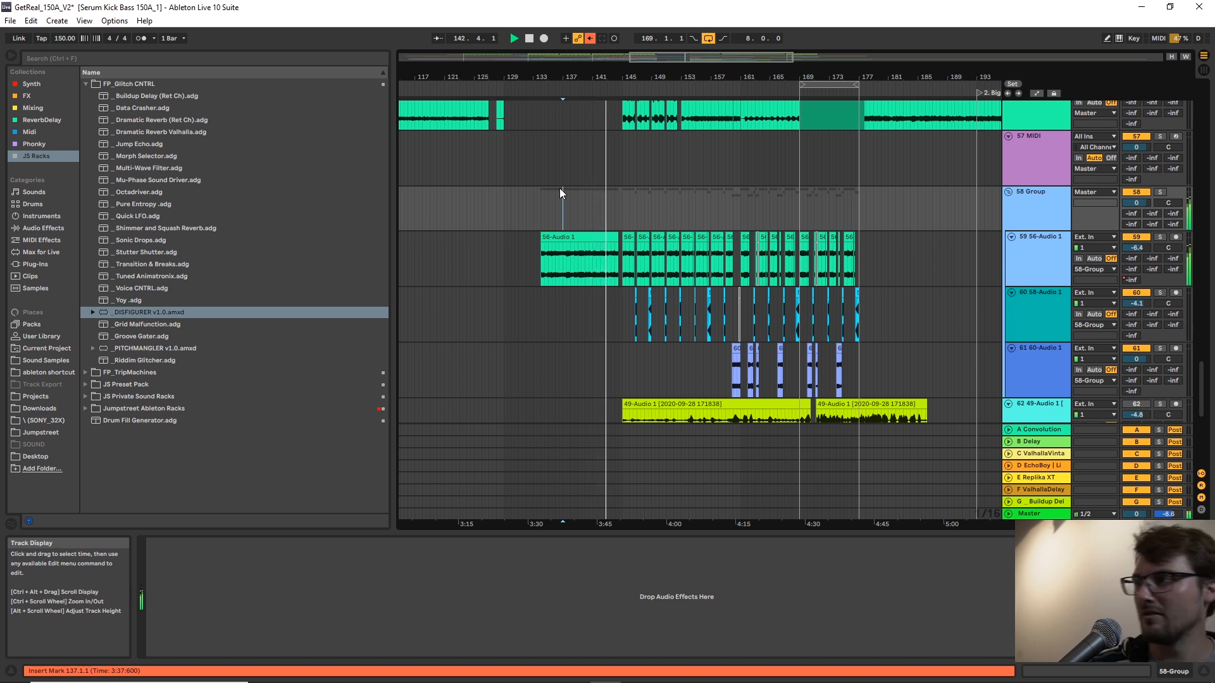
Show MIDI track 57's device chain and listen to the drop in the full mix past bar 169.
{"action": "left_click", "coordinate": [1024, 153]}
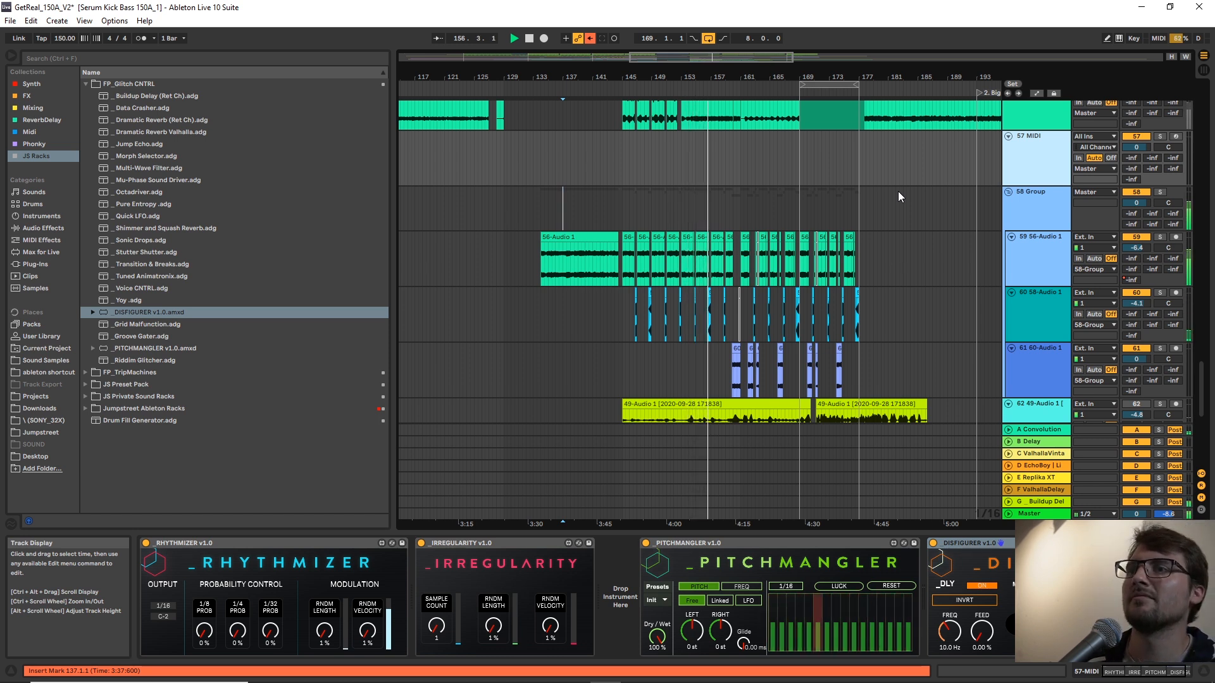
{"action": "scroll", "coordinate": [779, 168], "scroll_direction": "up", "scroll_amount": 3}
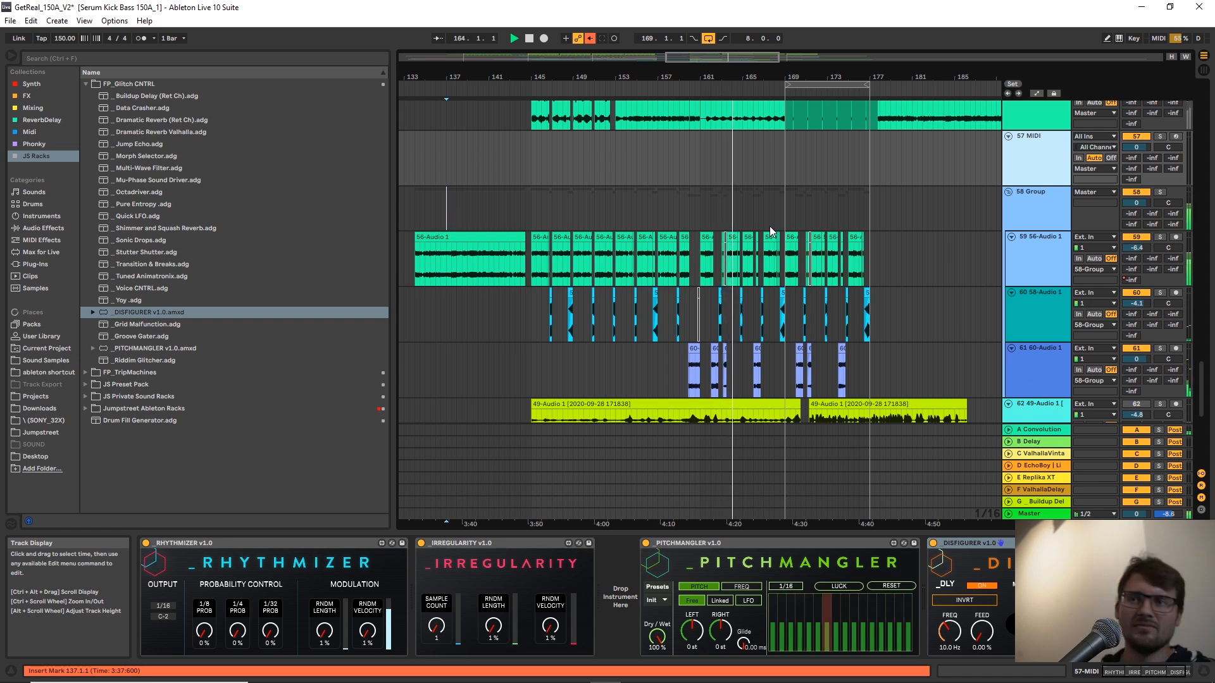
{"action": "left_click_drag", "start_coordinate": [779, 81], "coordinate": [784, 224]}
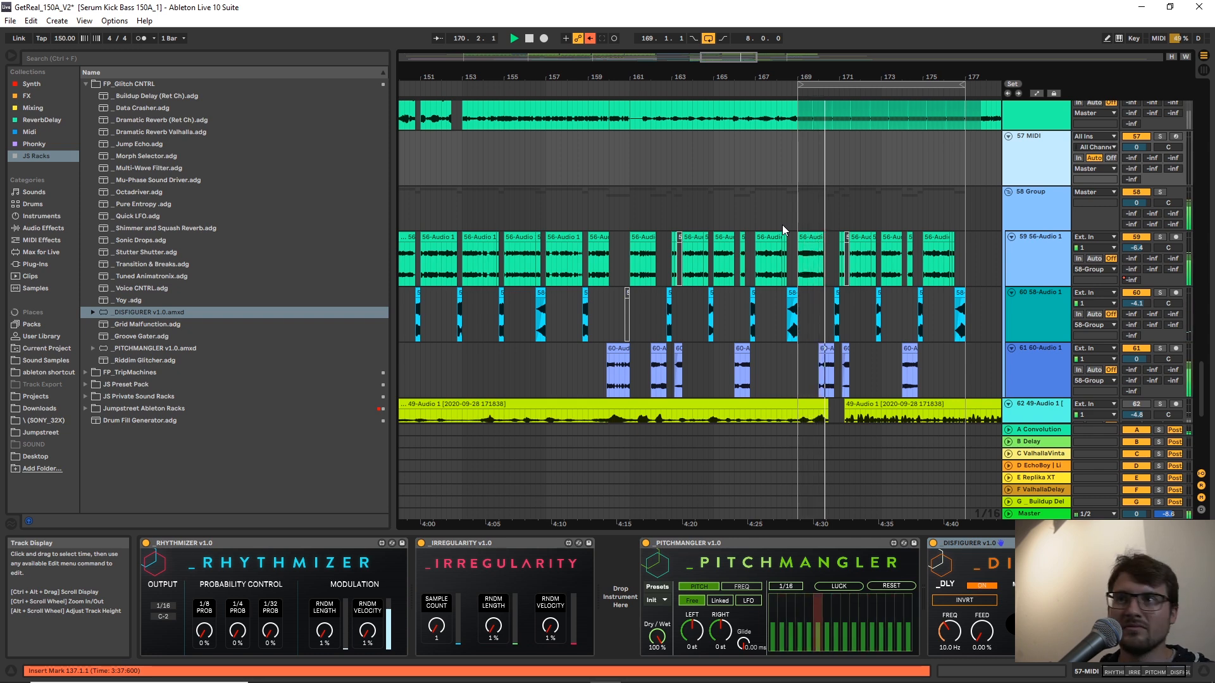
{"action": "left_click_drag", "start_coordinate": [898, 75], "coordinate": [816, 78]}
Set track 61's volume to -0.5 dB and track 60's to -5.0 dB, then stop playback.
{"action": "left_click", "coordinate": [1037, 358]}
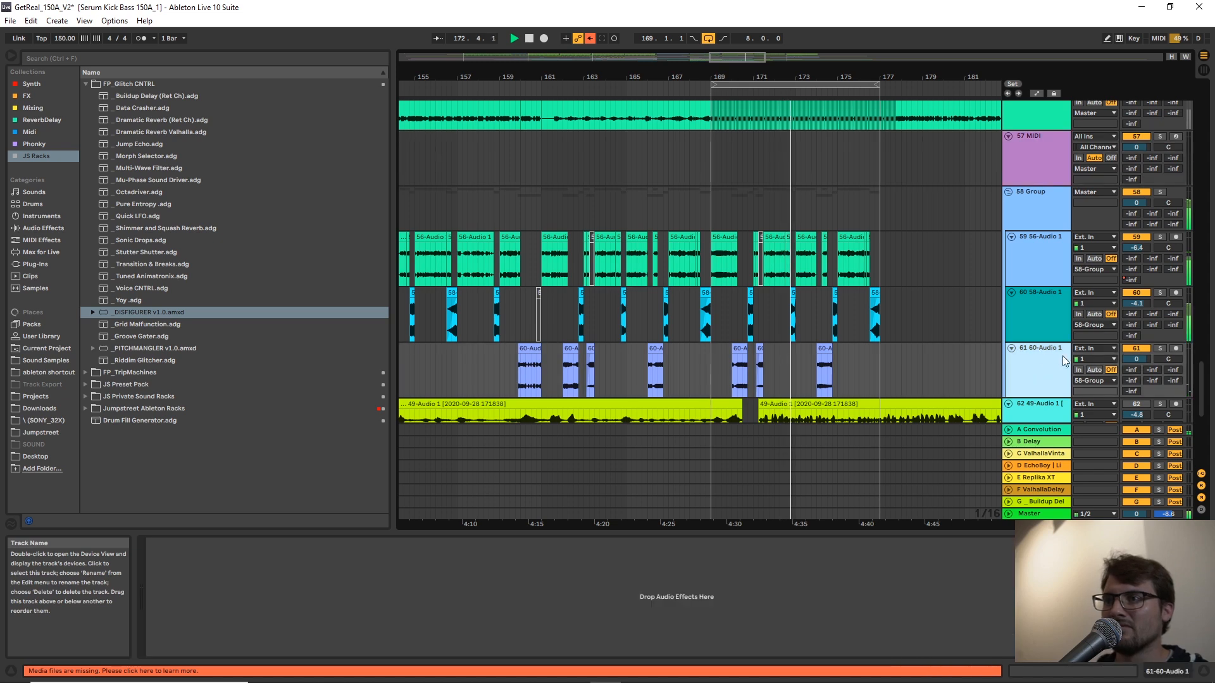
{"action": "left_click_drag", "start_coordinate": [1133, 359], "coordinate": [1133, 363]}
{"action": "left_click_drag", "start_coordinate": [1132, 303], "coordinate": [1131, 308]}
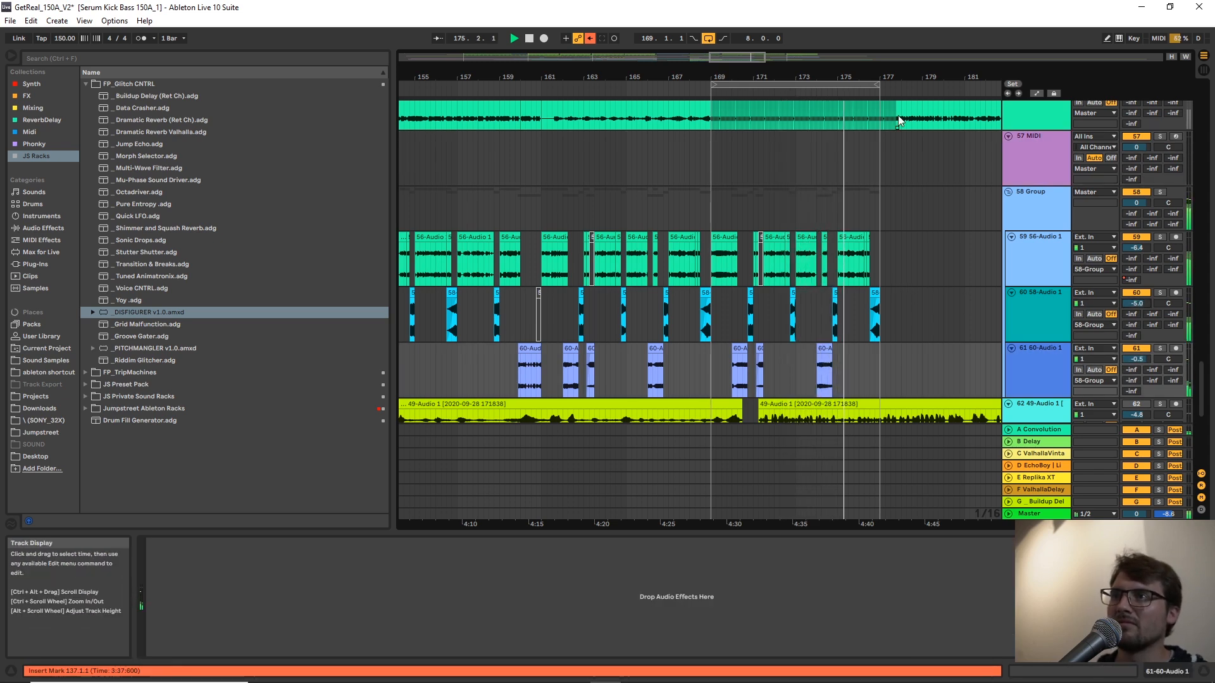
{"action": "left_click_drag", "start_coordinate": [890, 78], "coordinate": [921, 297]}
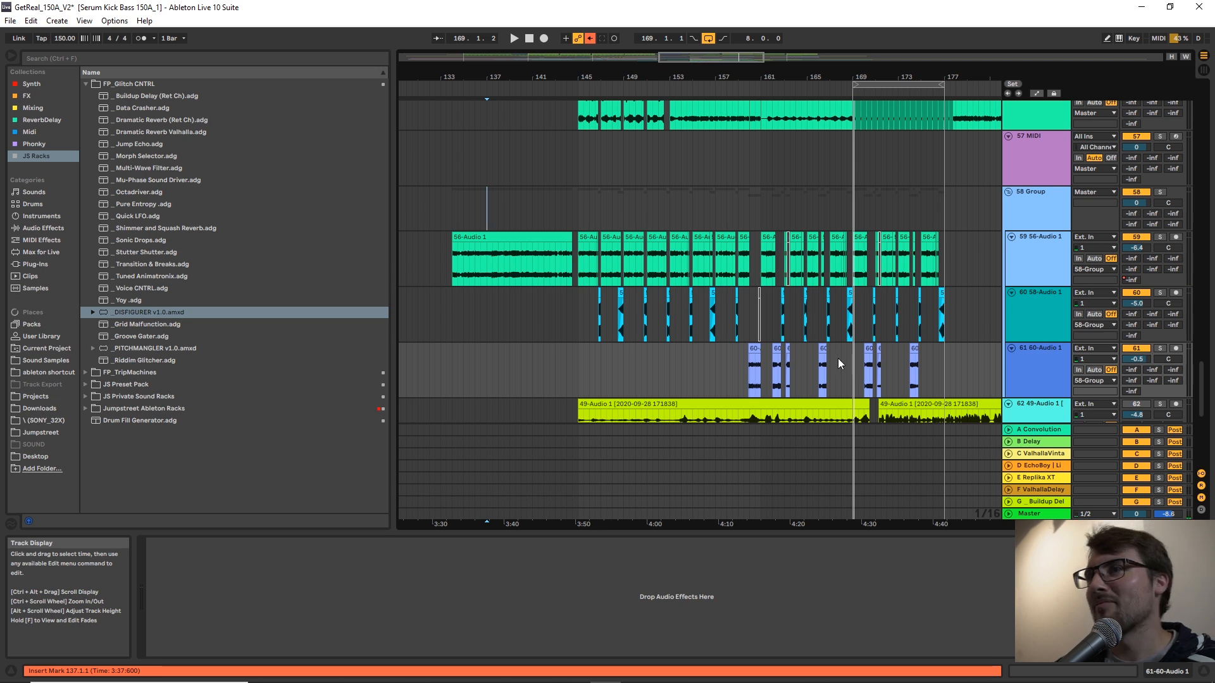
{"action": "scroll", "coordinate": [838, 358], "scroll_direction": "up", "scroll_amount": 3}
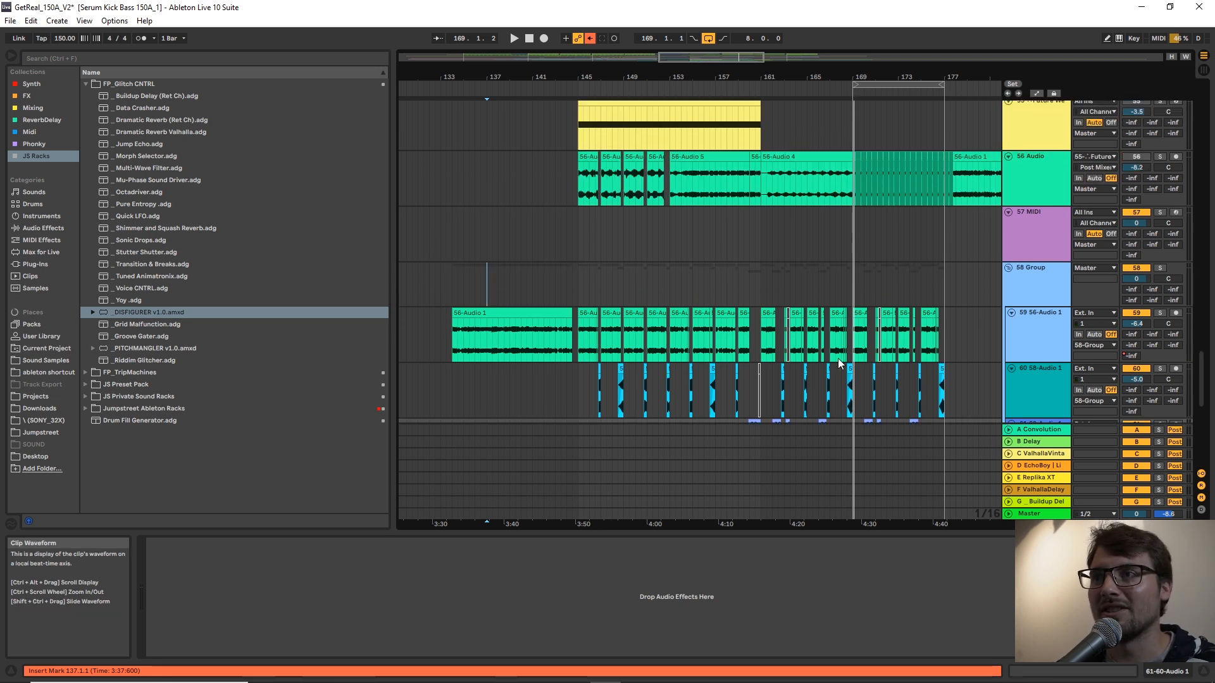
{"action": "scroll", "coordinate": [839, 362], "scroll_direction": "down", "scroll_amount": 3}
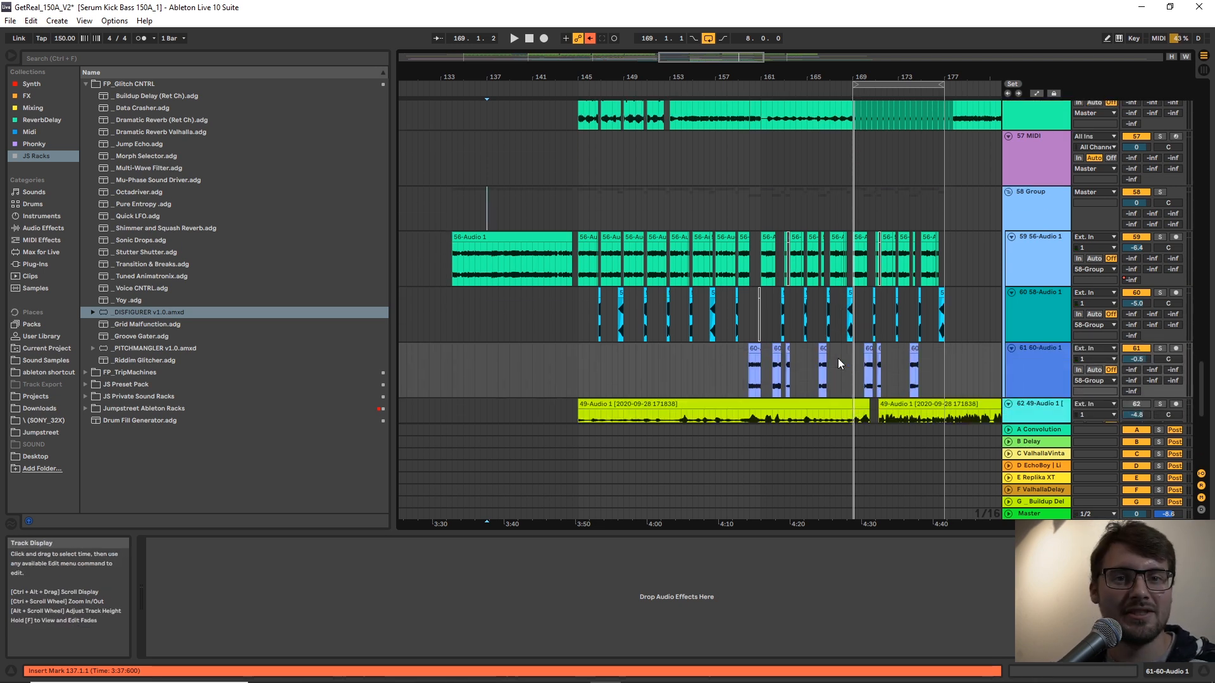